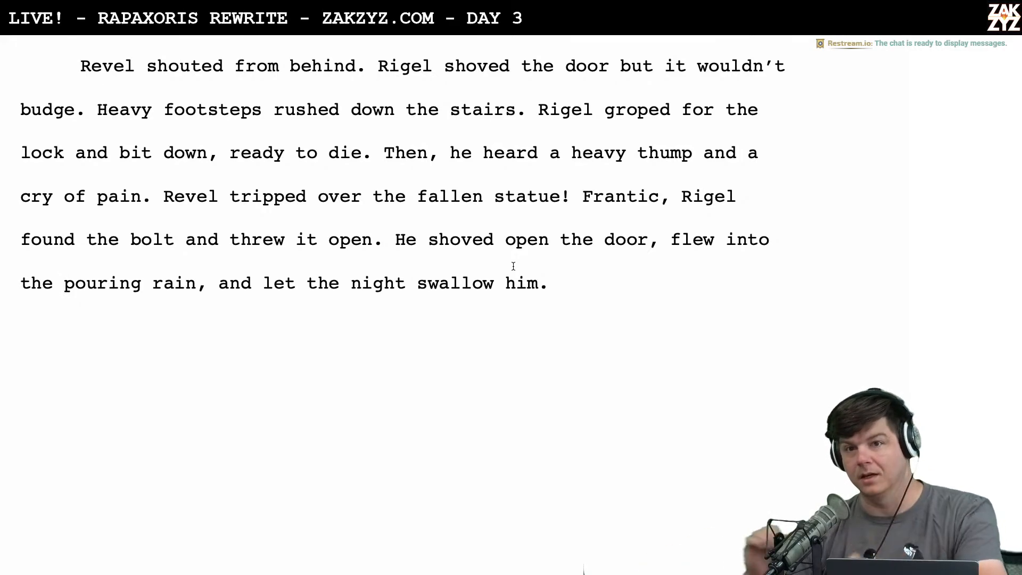
Go to the start of chapter 1.4, the Rigel chapter, in the manuscript
scroll(513, 266, down, 1)
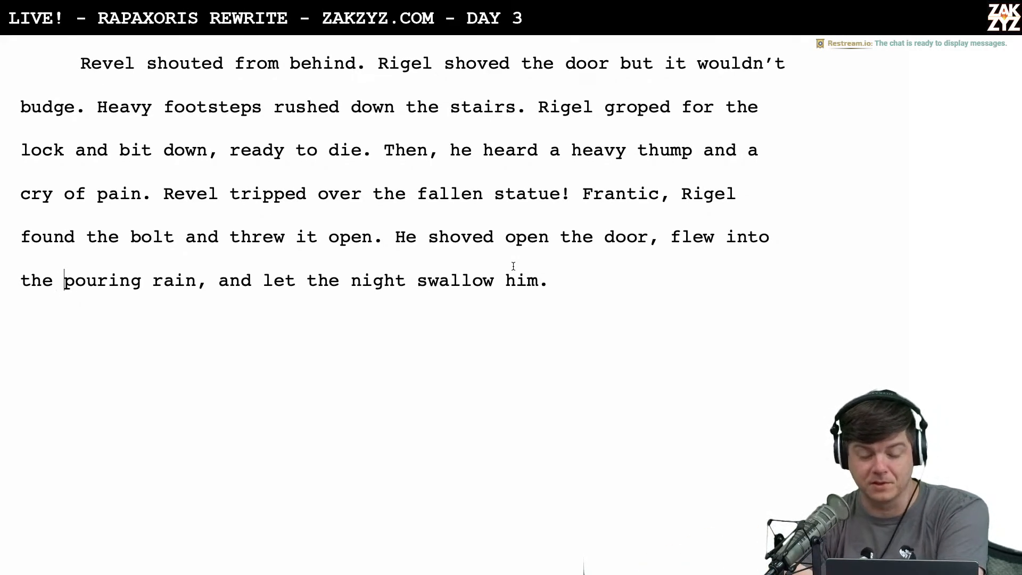
scroll(513, 266, down, 2)
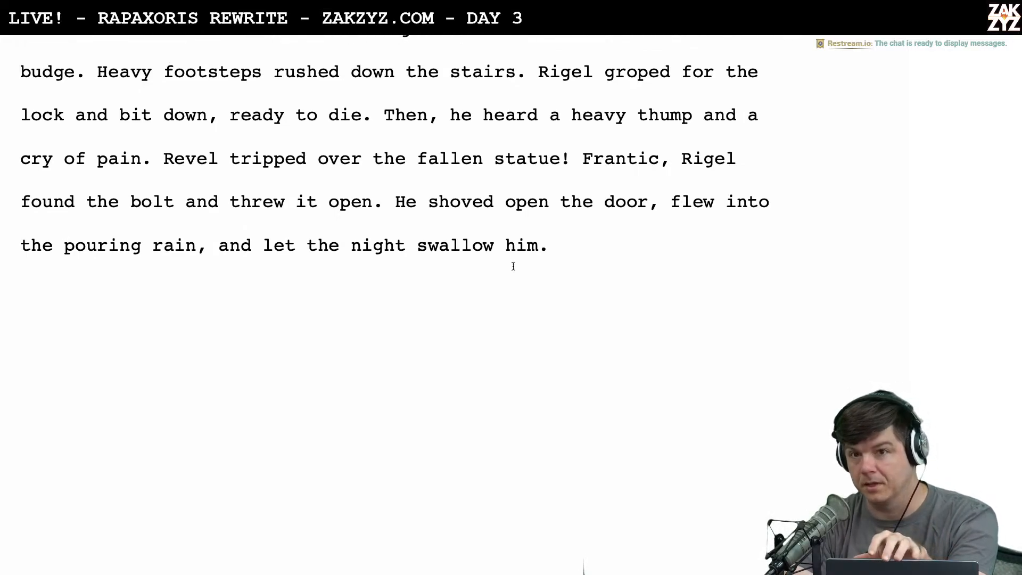
scroll(513, 266, down, 1)
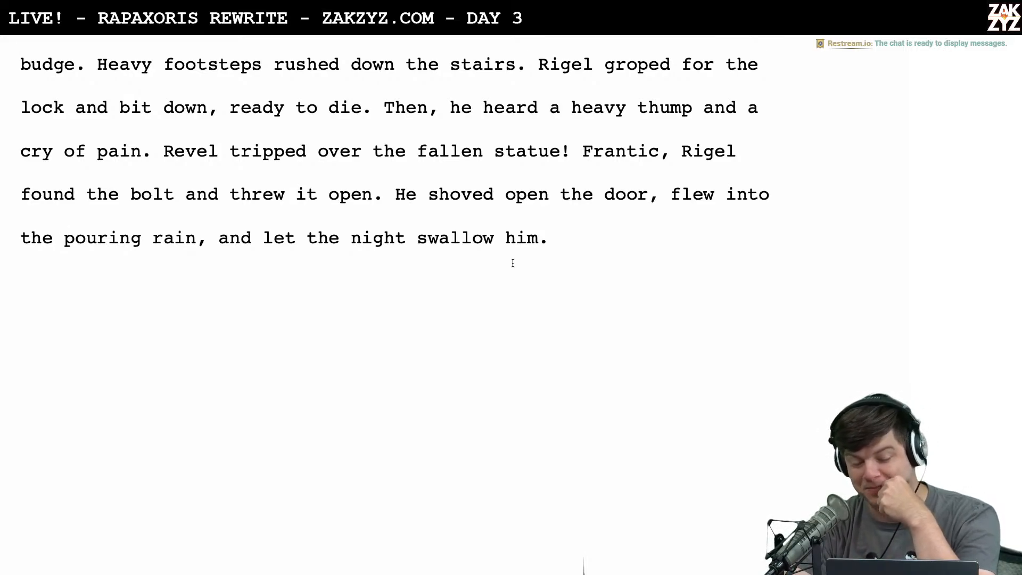
scroll(513, 263, down, 10)
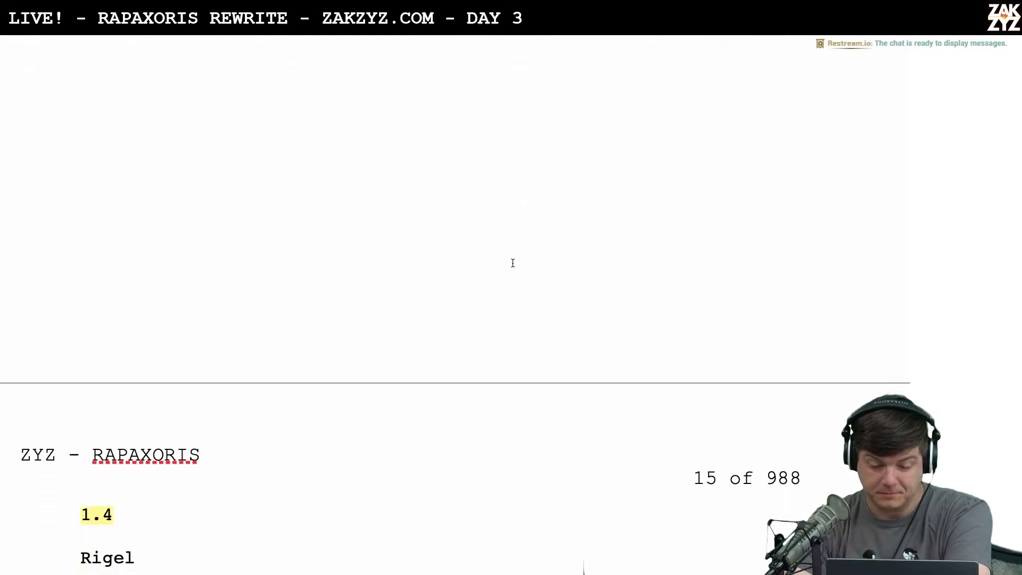
scroll(512, 263, down, 5)
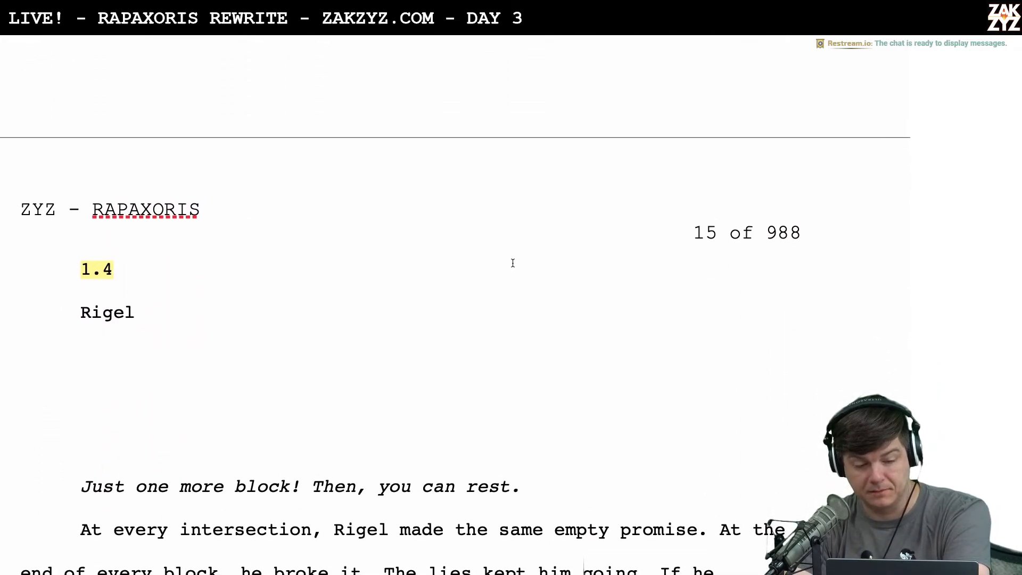
scroll(512, 262, down, 3)
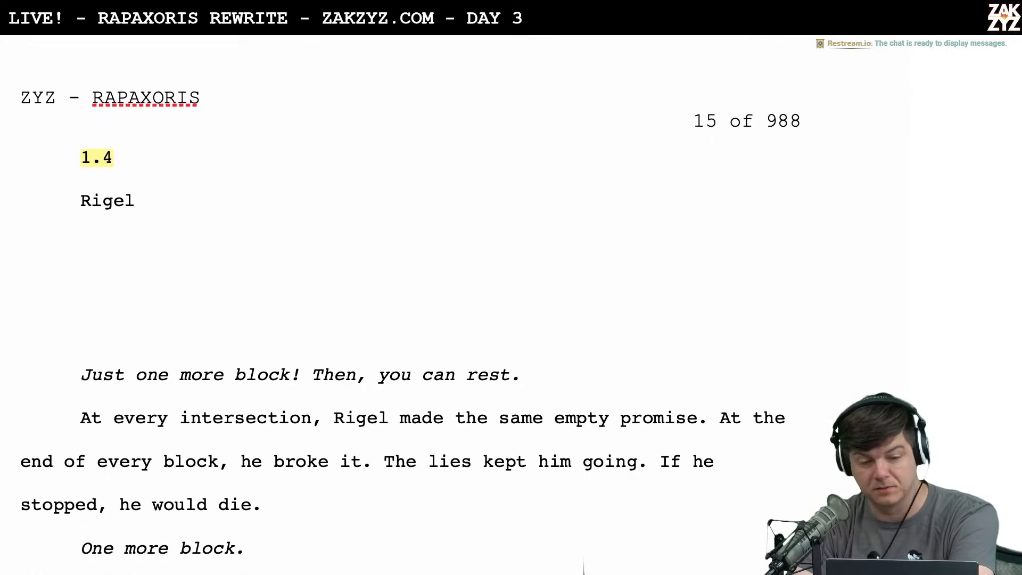
Check the chapter goals and status notes in the RAPAXORIS MASTER CHART document and return to the manuscript
mouse_move(511, 16)
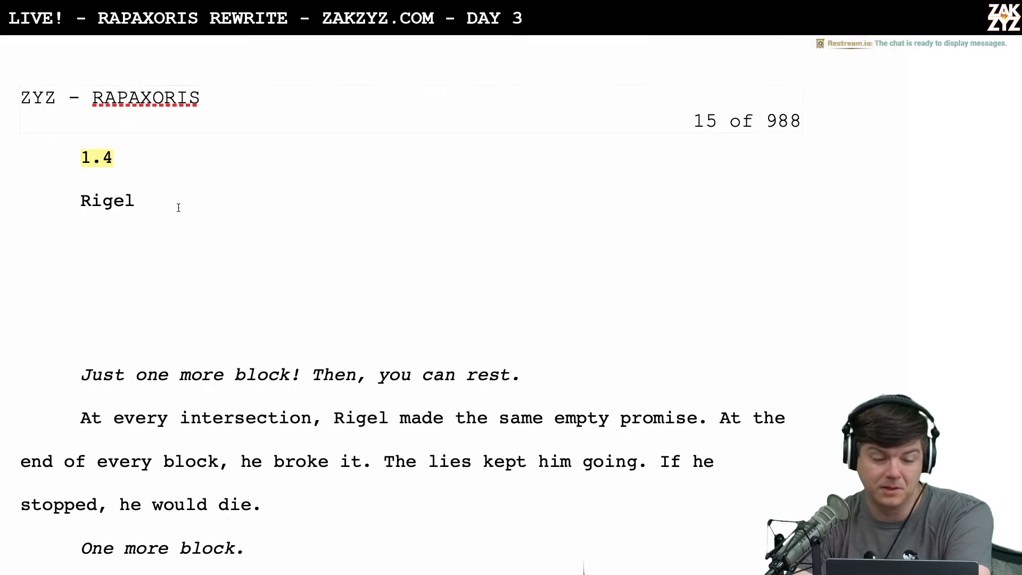
mouse_move(319, 10)
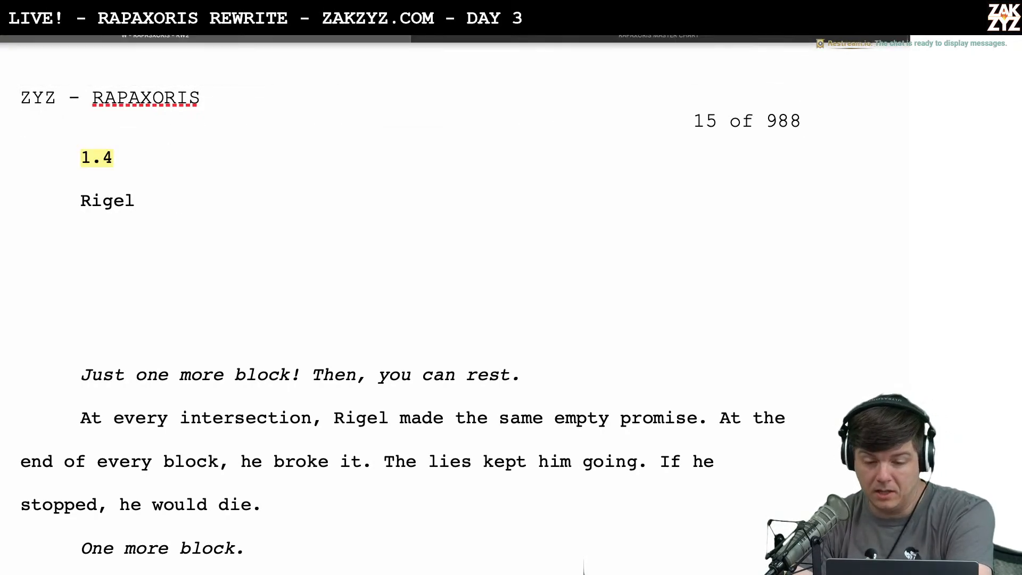
click(658, 37)
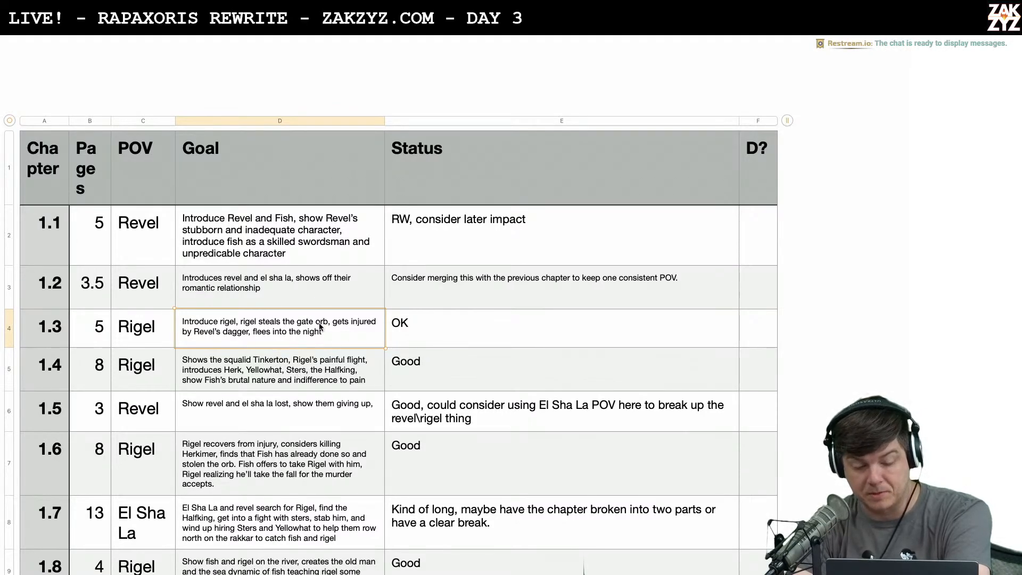
click(258, 100)
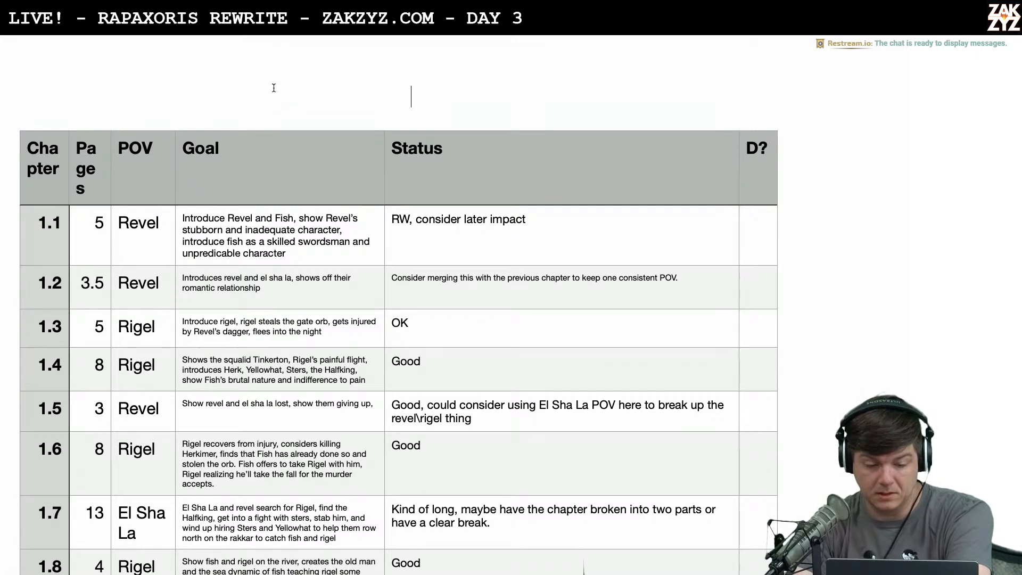
key(super+grave)
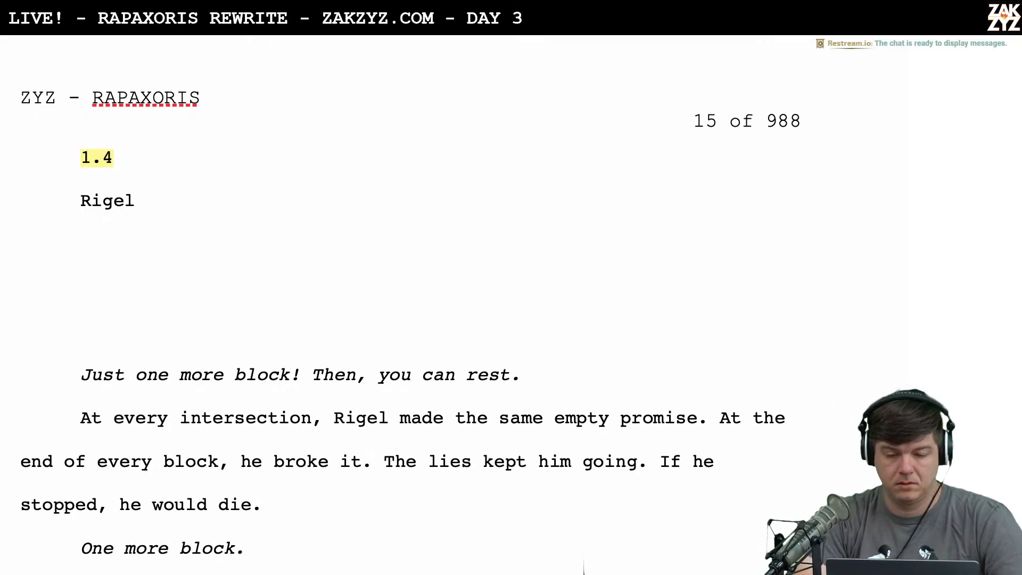
Switch to Chrome and search Google for "what do you call it when character thinks in italics"
key(super+Tab)
click(537, 38)
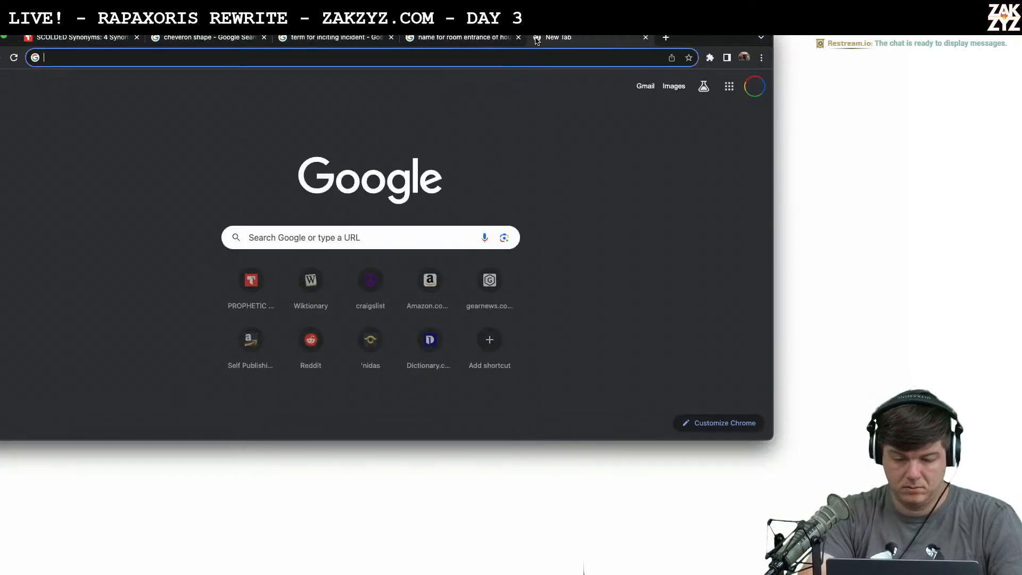
text(what do you call)
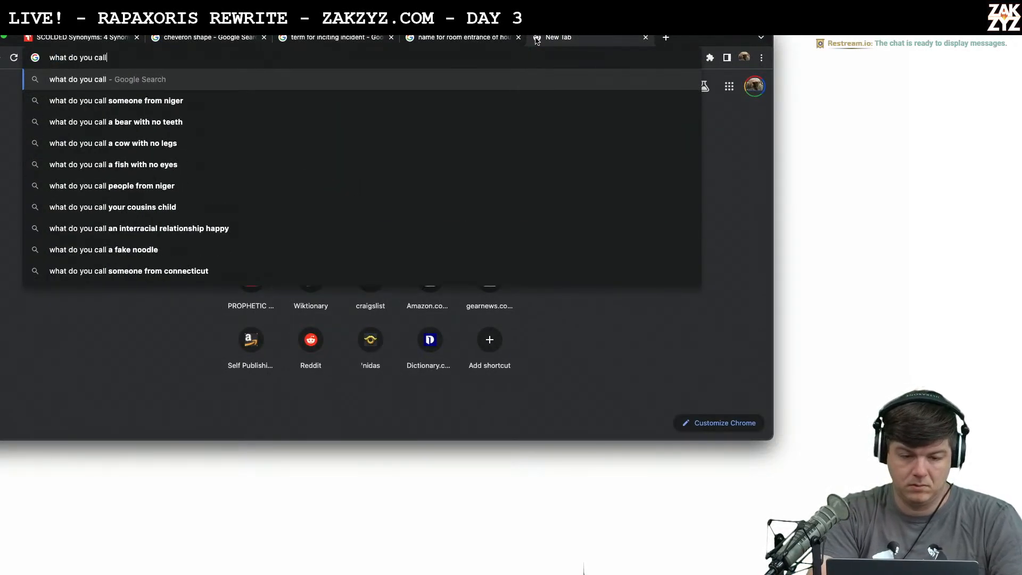
text( it when charact)
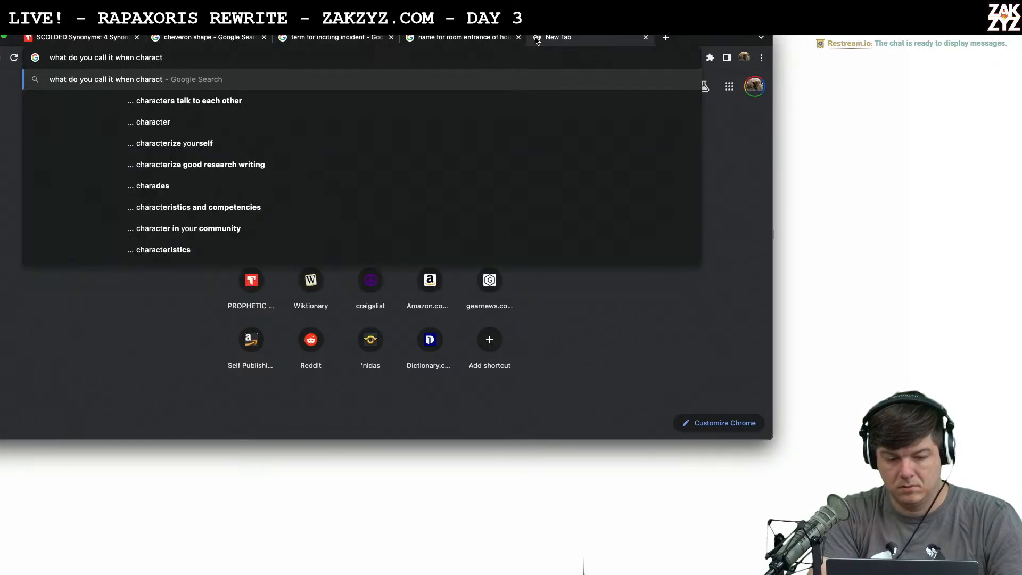
text(er thinks in i)
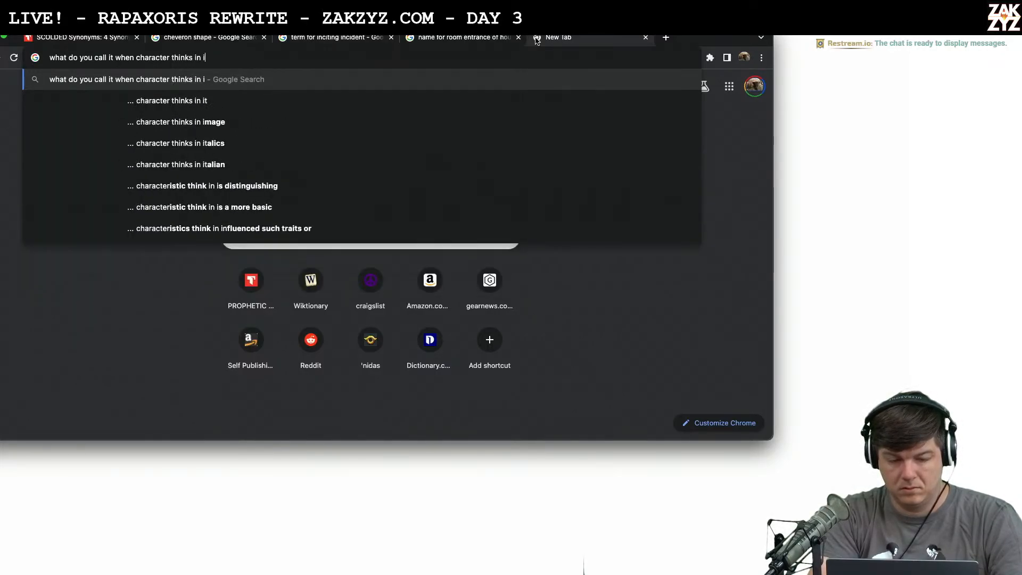
text(talics)
key(Return)
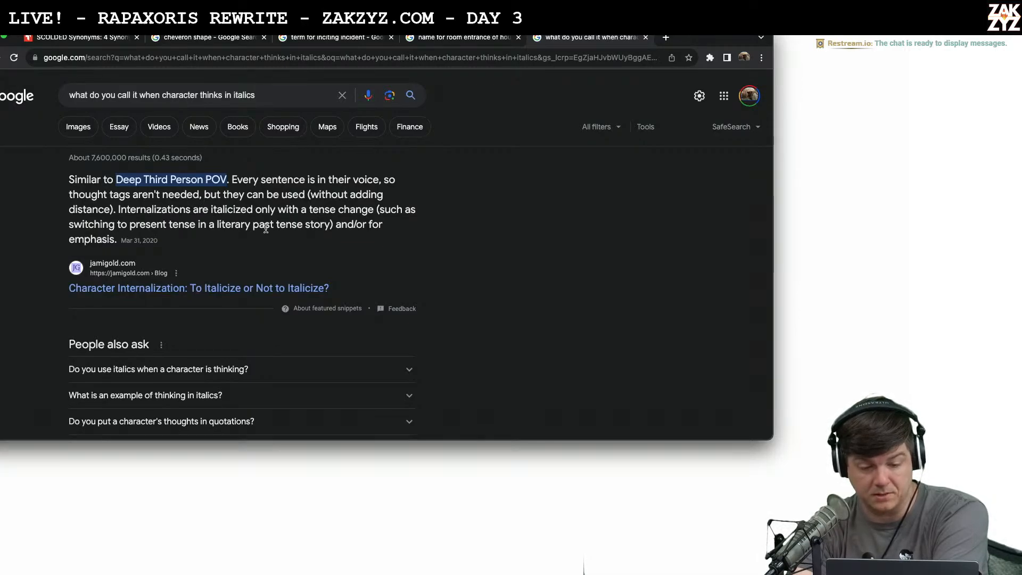
Open the article "Character Internalization: To Italicize or Not to Italicize?" and read its section on POV and internalization formatting
scroll(266, 229, down, 1)
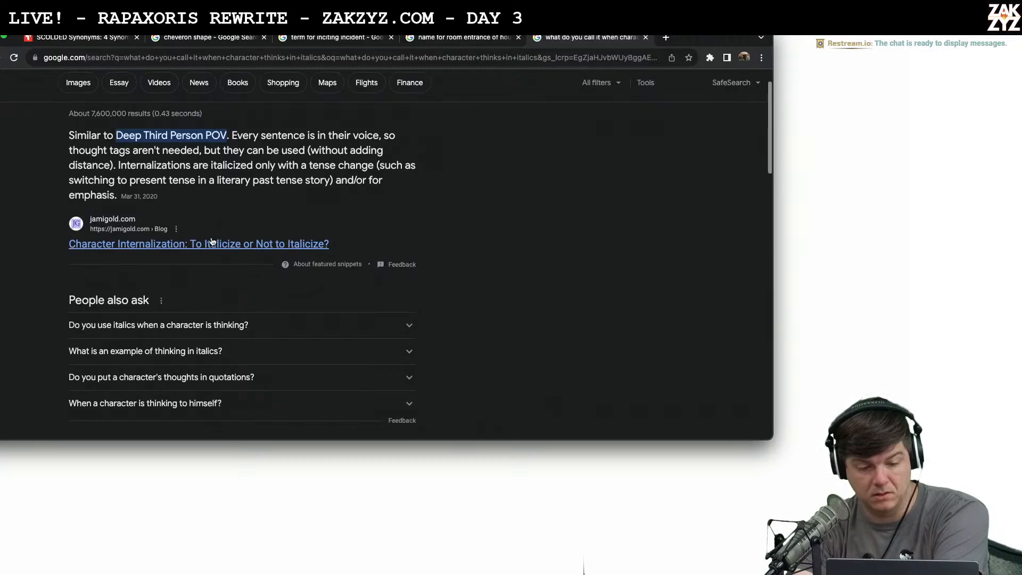
click(204, 246)
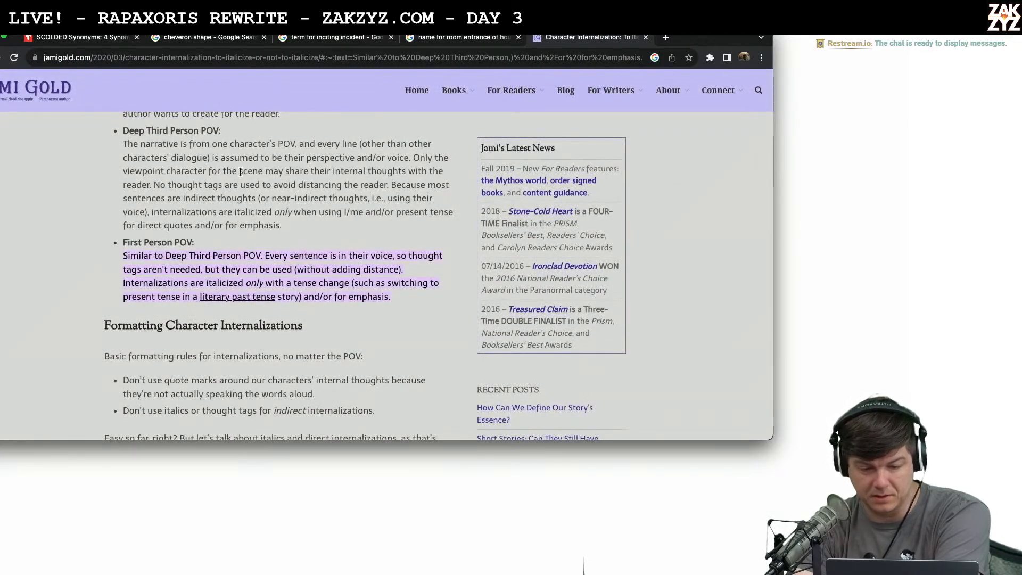
scroll(234, 160, up, 2)
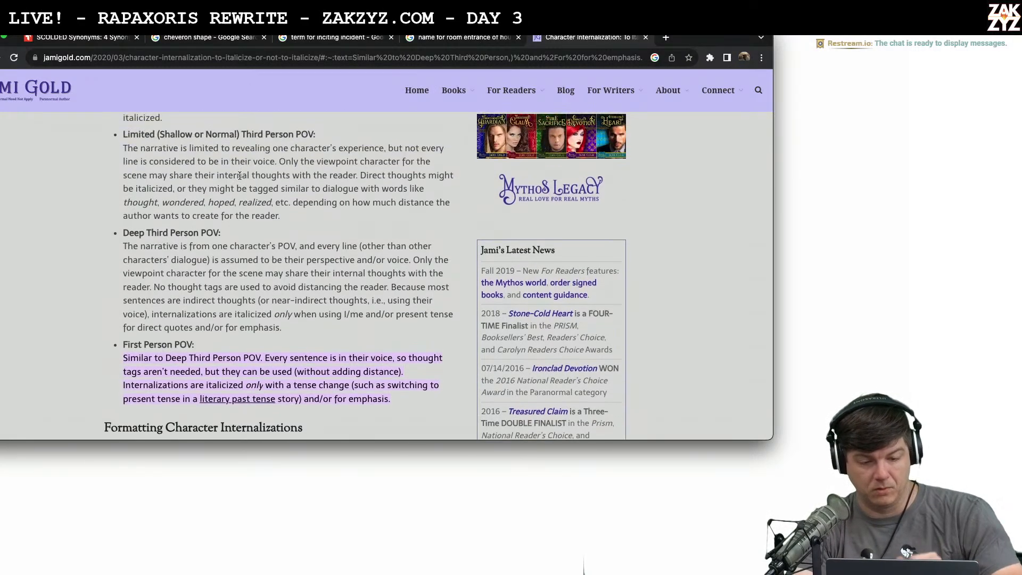
scroll(239, 175, down, 3)
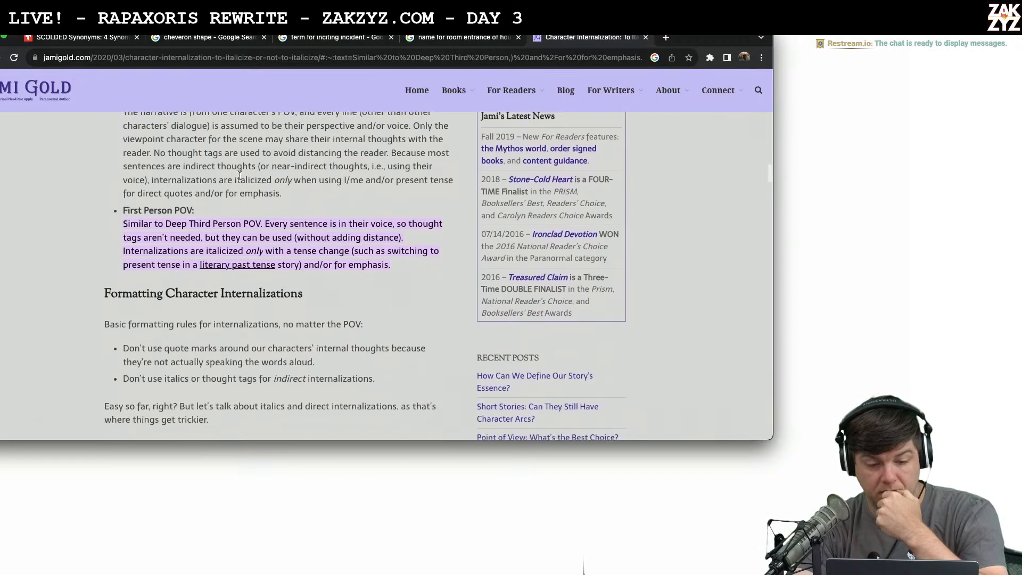
scroll(240, 176, up, 3)
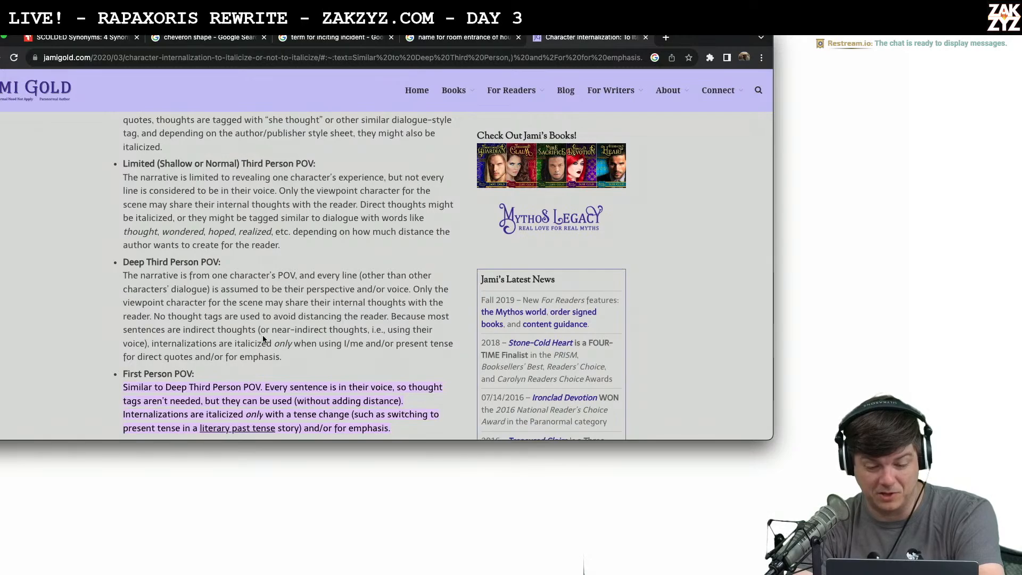
scroll(263, 339, down, 2)
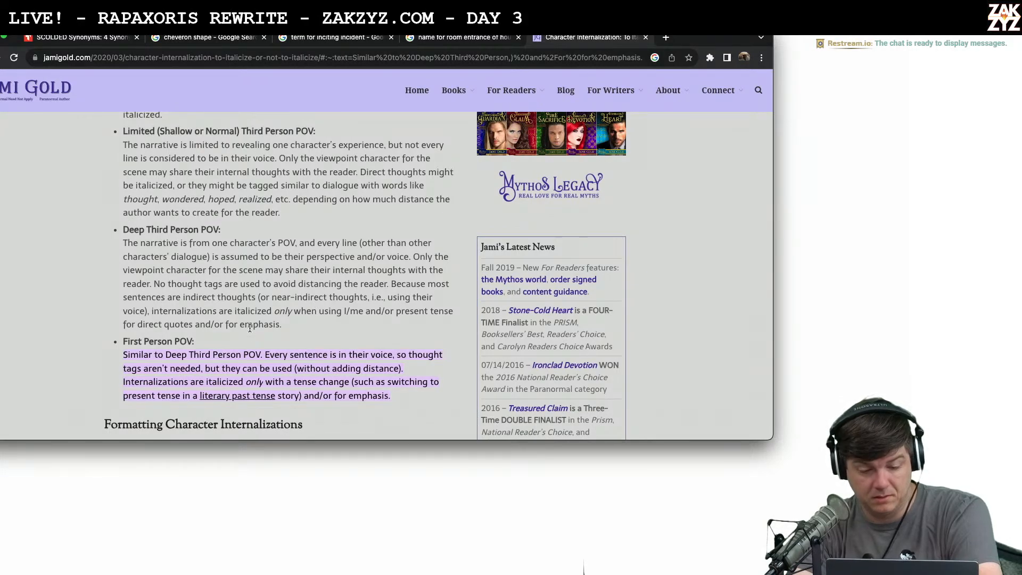
scroll(288, 294, up, 3)
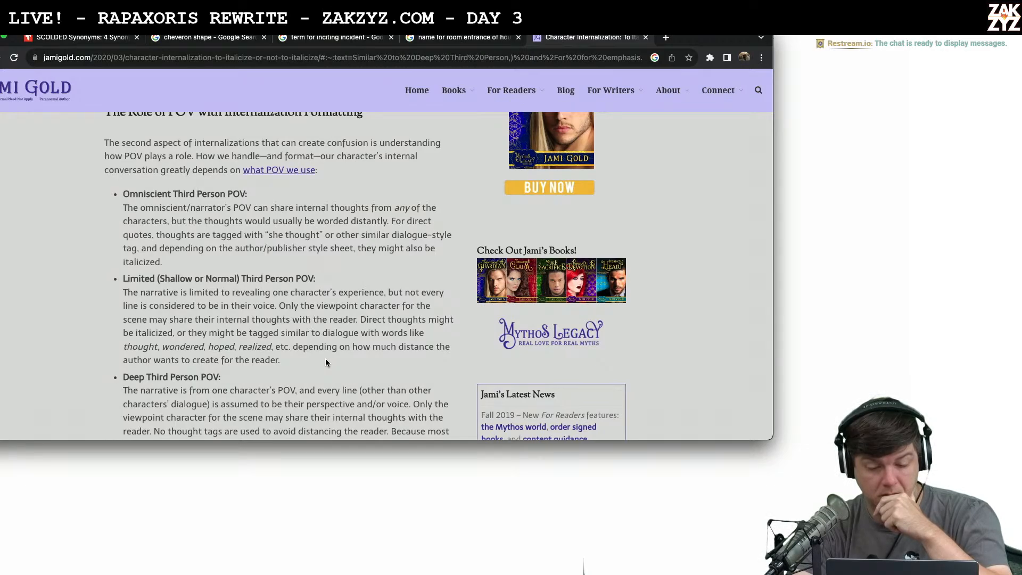
scroll(325, 359, up, 1)
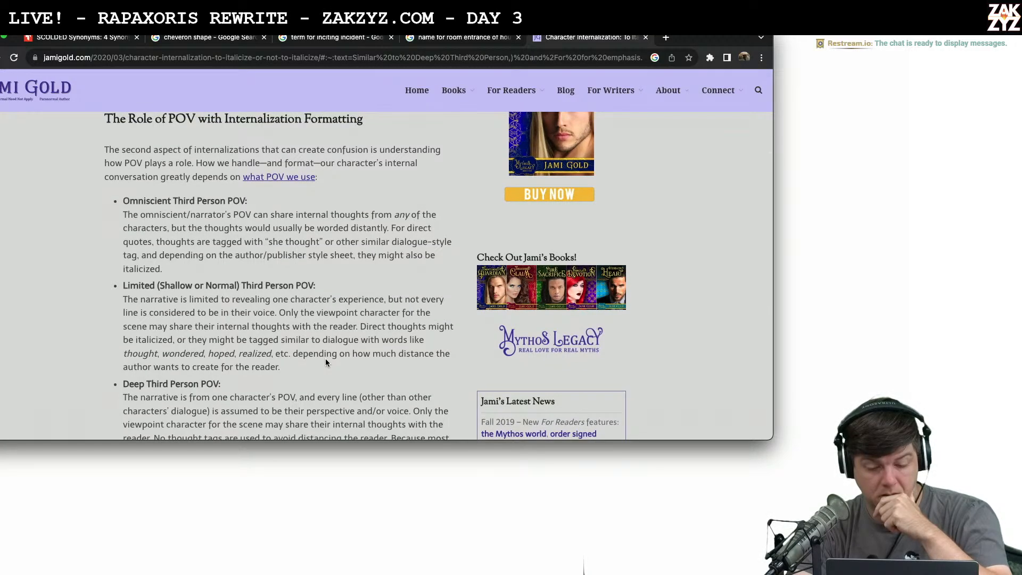
scroll(326, 362, down, 2)
scroll(326, 362, up, 5)
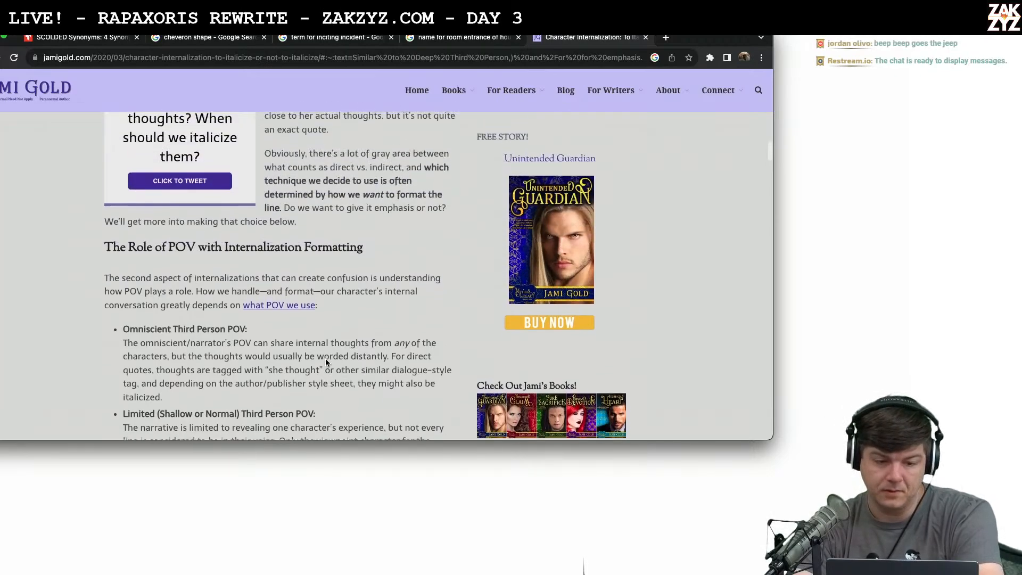
Examine the article's direct versus indirect internalization explanation and example, and its rules for formatting character thoughts in each POV
scroll(326, 362, up, 8)
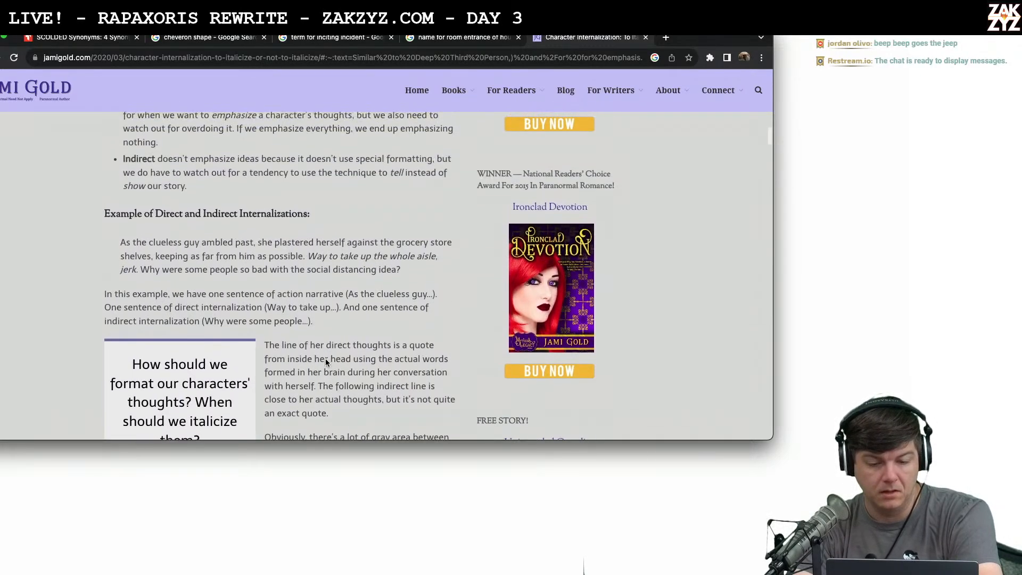
scroll(326, 362, up, 7)
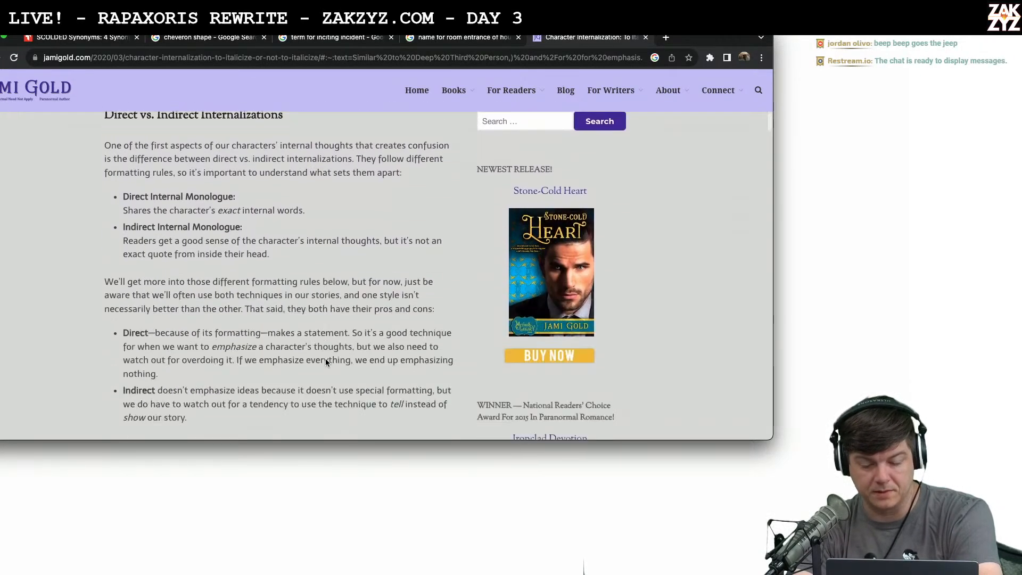
scroll(326, 362, down, 12)
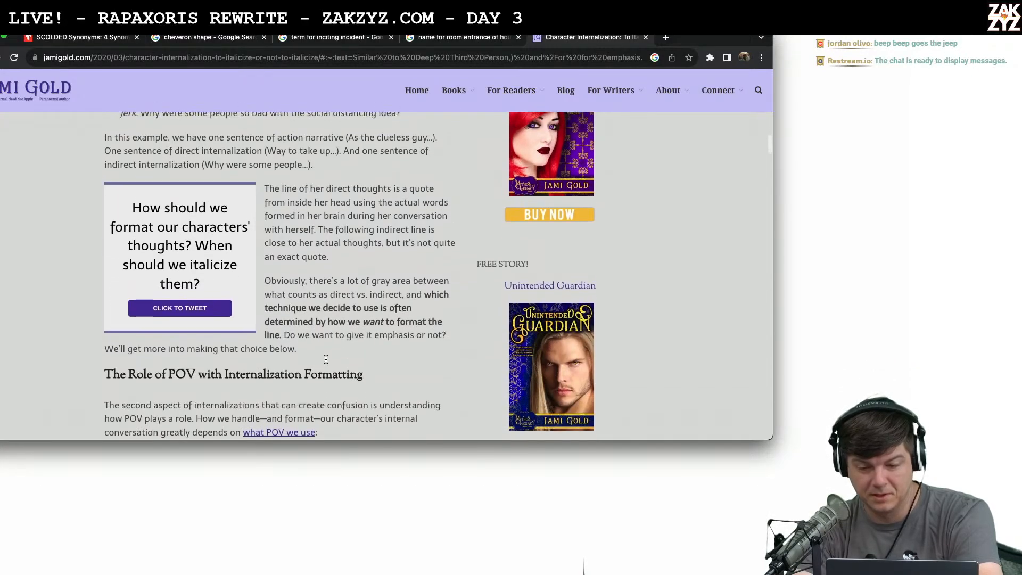
scroll(325, 359, up, 2)
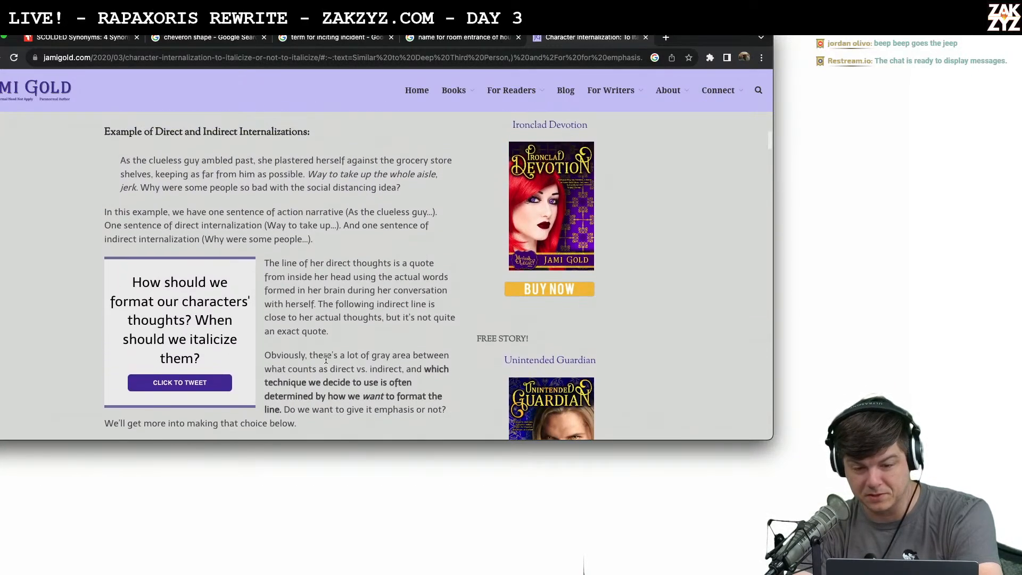
scroll(325, 359, up, 9)
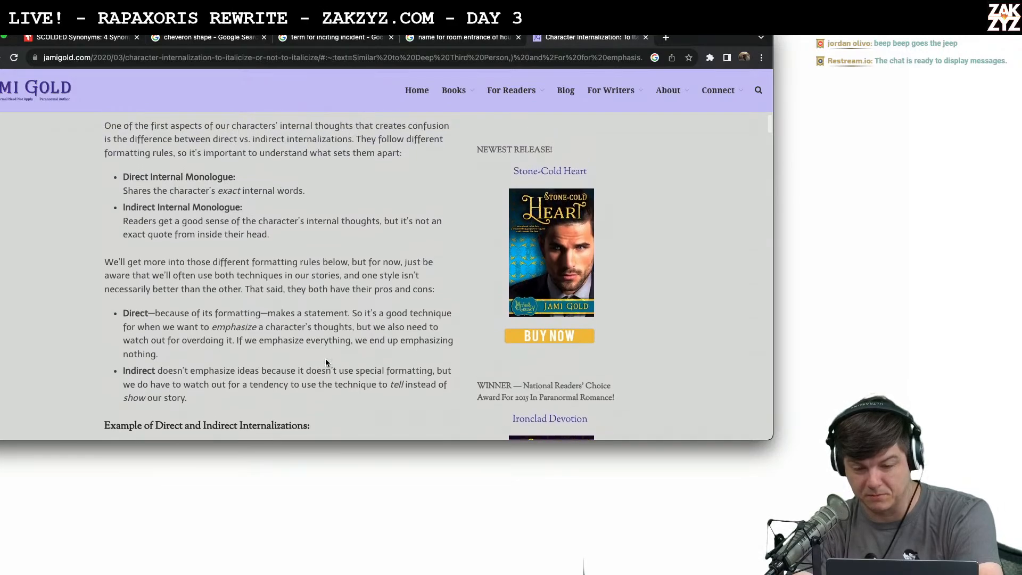
scroll(325, 362, down, 5)
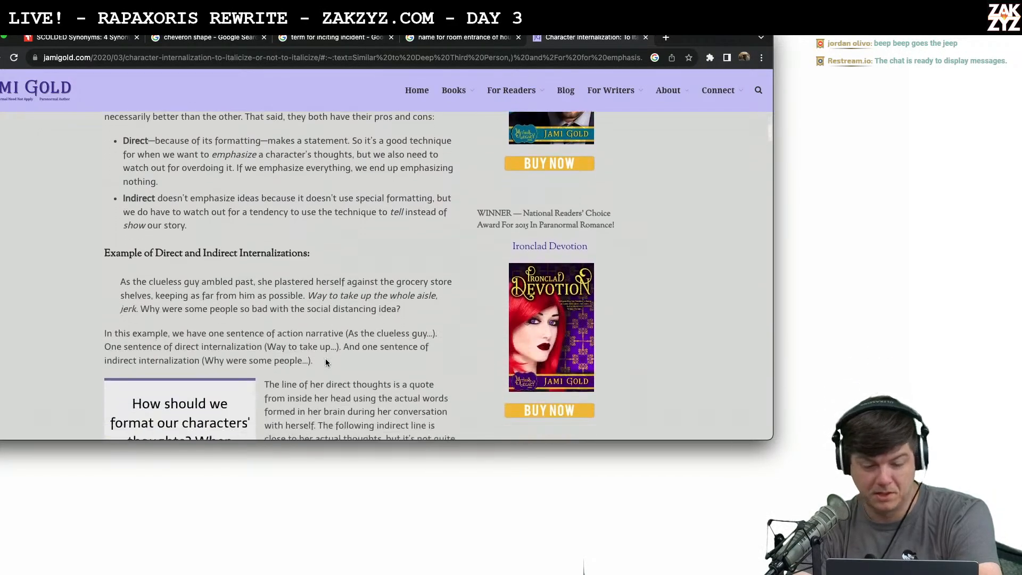
scroll(326, 362, down, 18)
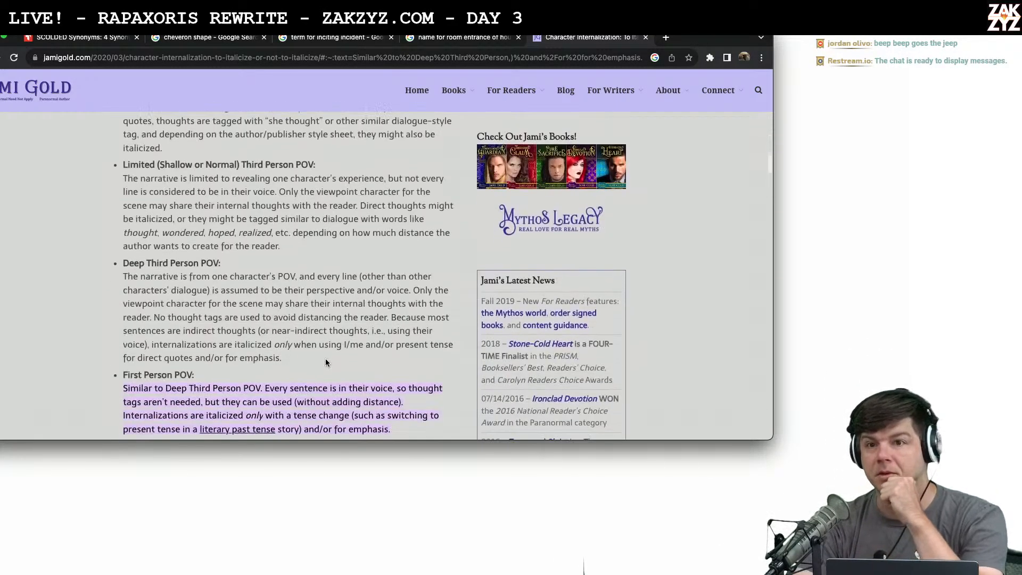
scroll(326, 363, down, 1)
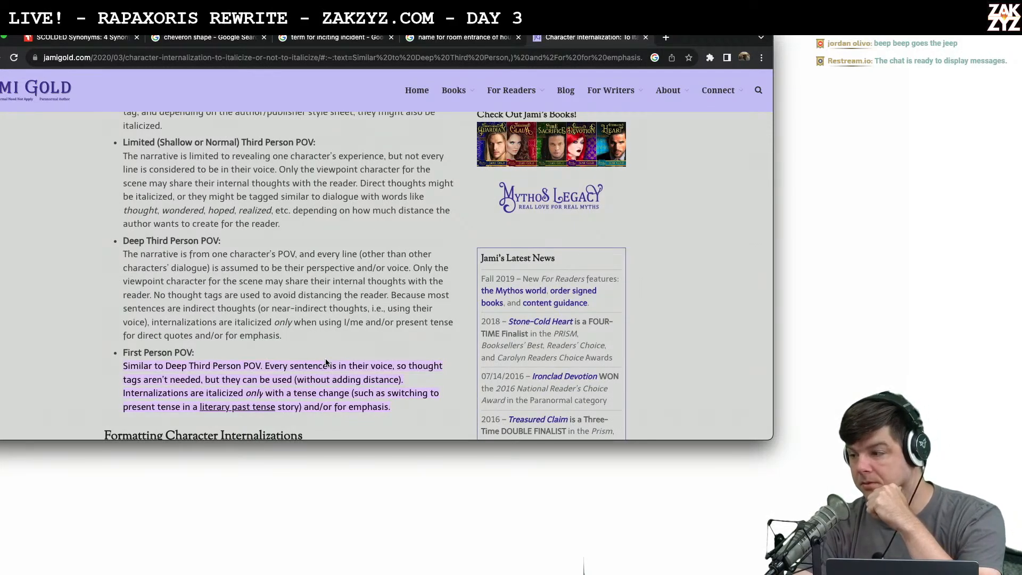
scroll(326, 362, down, 4)
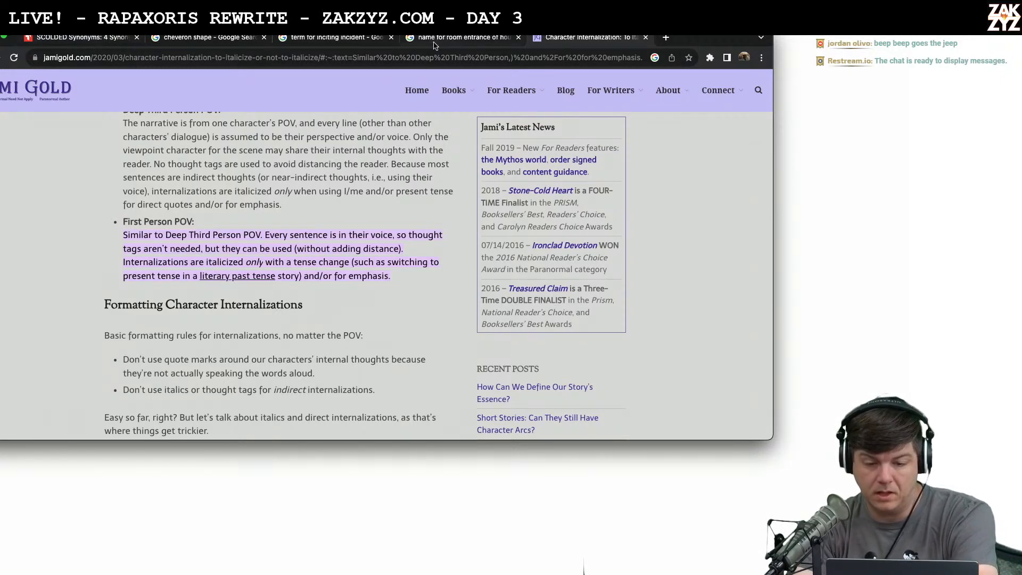
scroll(302, 287, down, 2)
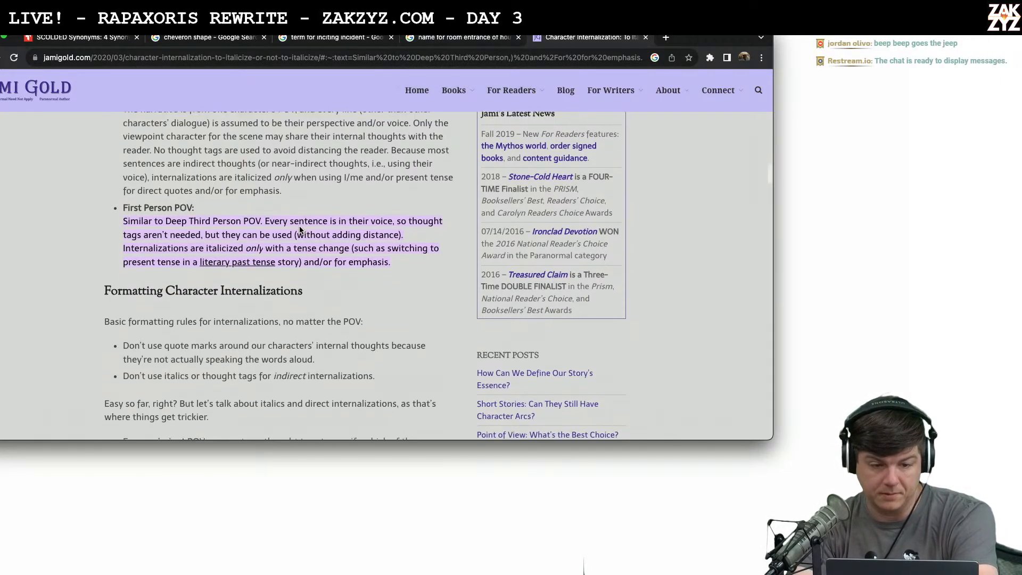
Check the Thesaurus.com entry for "scolded", including its synonyms, antonyms and example sentences, and return to the manuscript
click(80, 38)
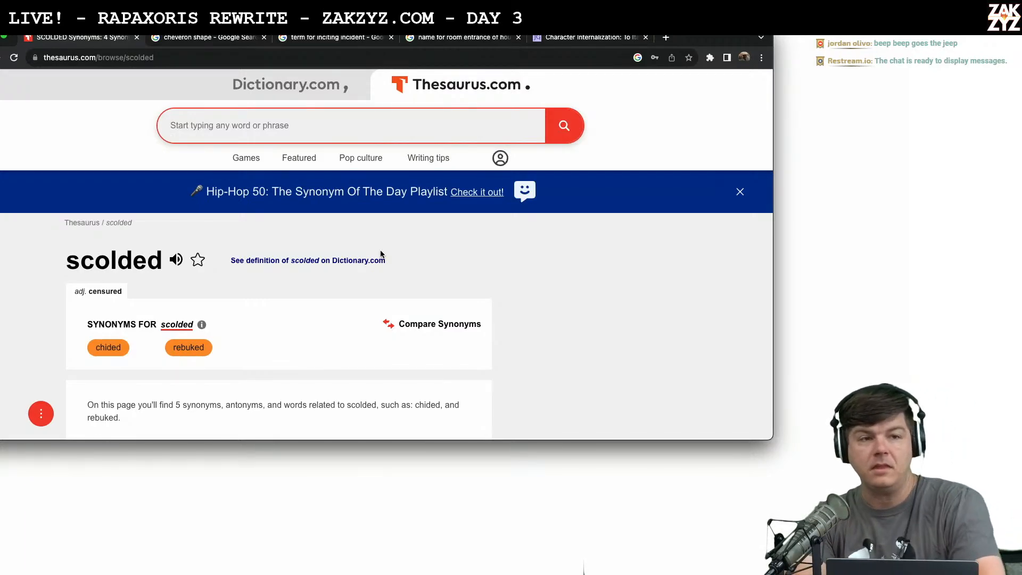
scroll(381, 254, down, 5)
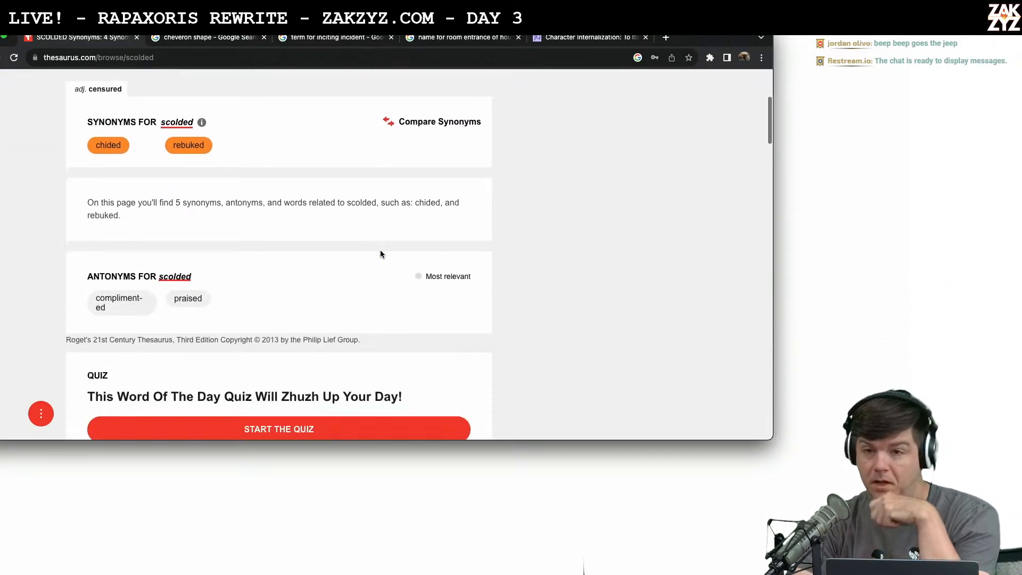
scroll(380, 254, down, 4)
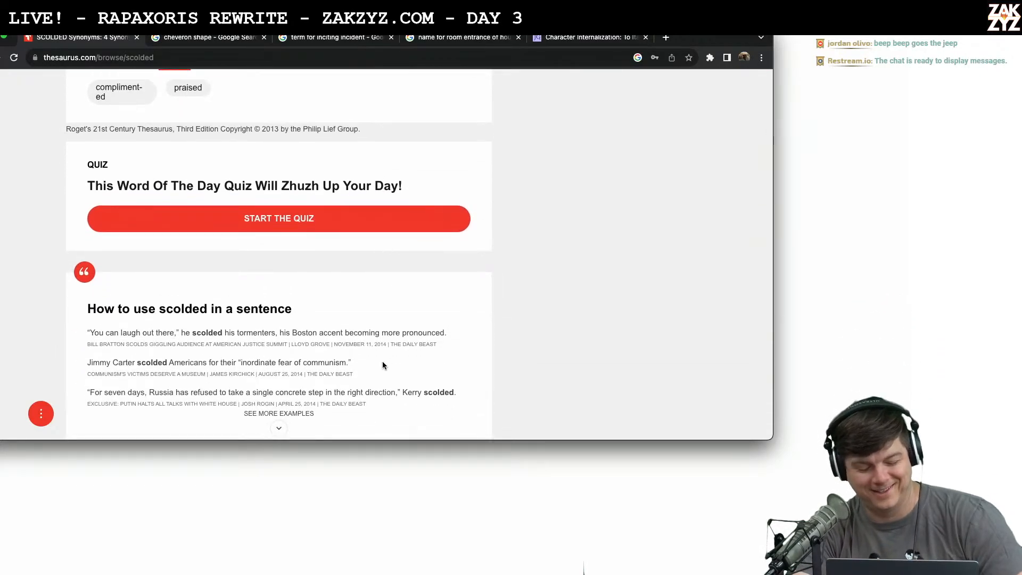
key(super+Tab)
key(super+Tab)
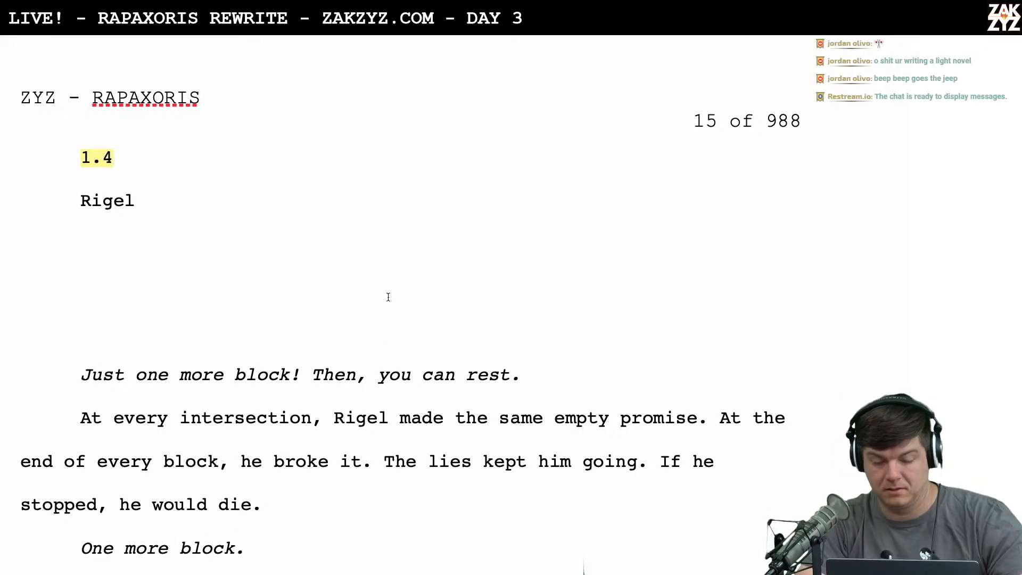
Switch to Chrome and search Google for "light novel", reusing the page with the house entrance search
key(super+Tab)
click(578, 38)
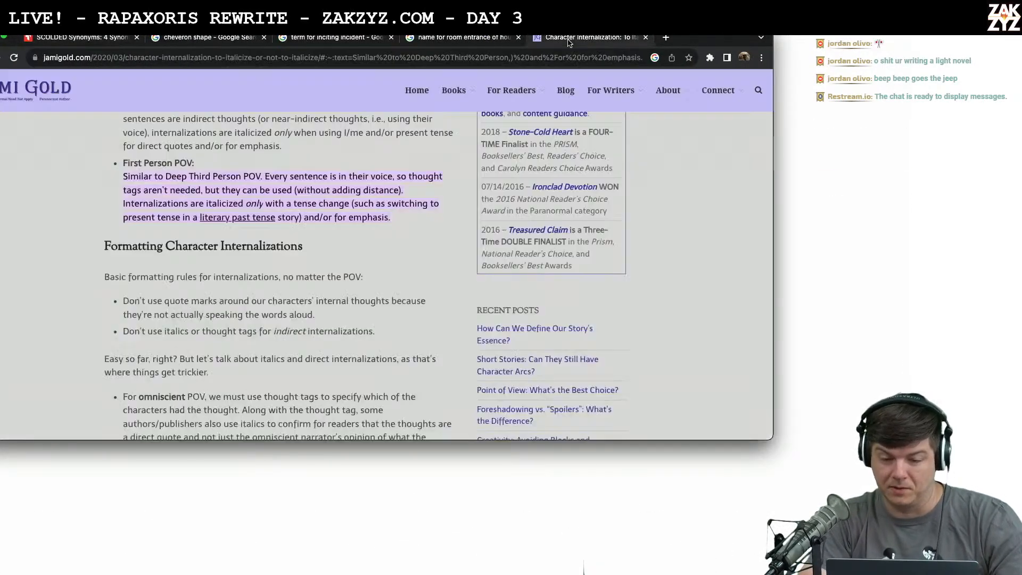
click(459, 42)
click(446, 57)
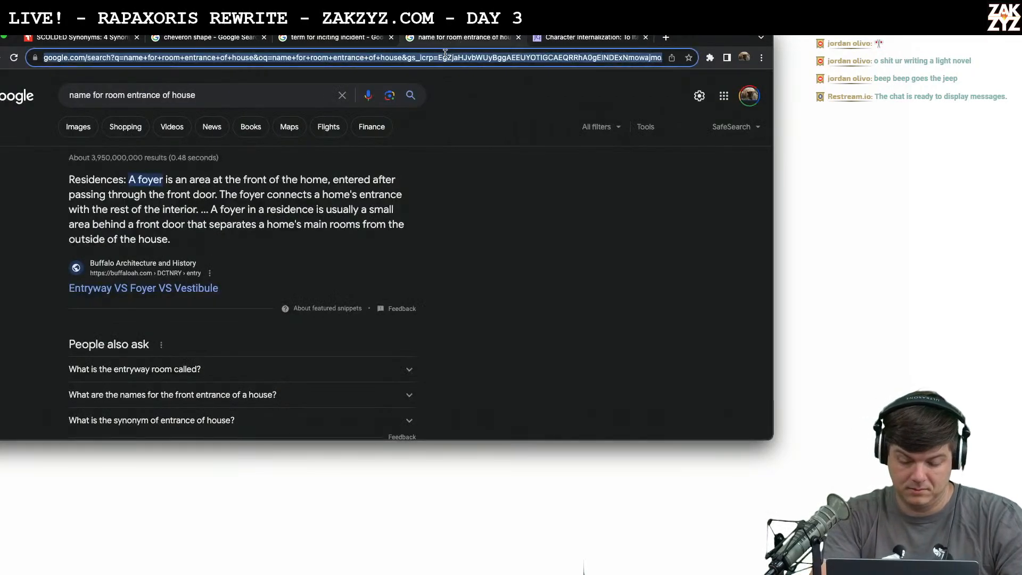
text(light novel)
key(Return)
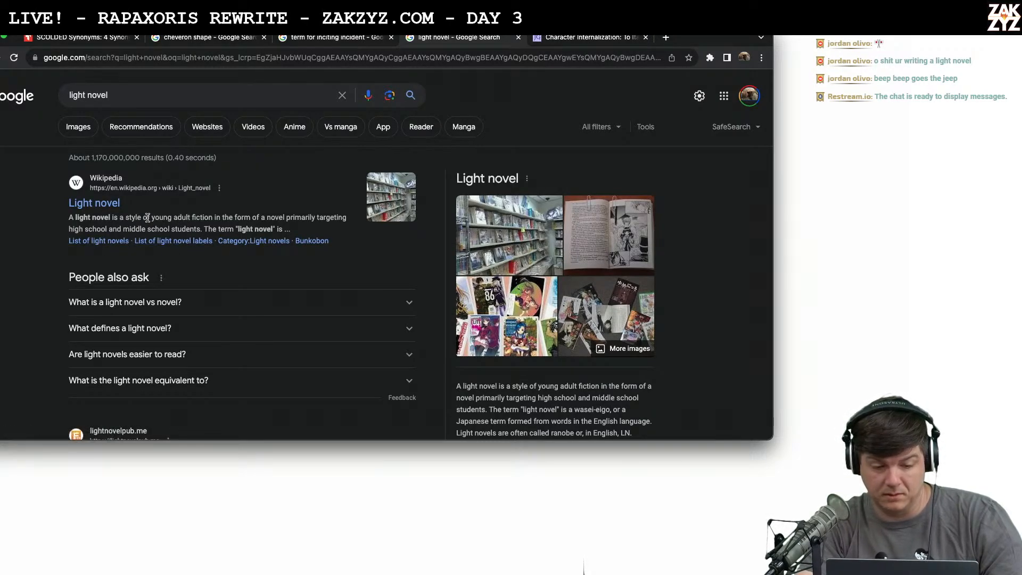
Open the Wikipedia article "Light novel" and read its introduction and Details section
click(115, 207)
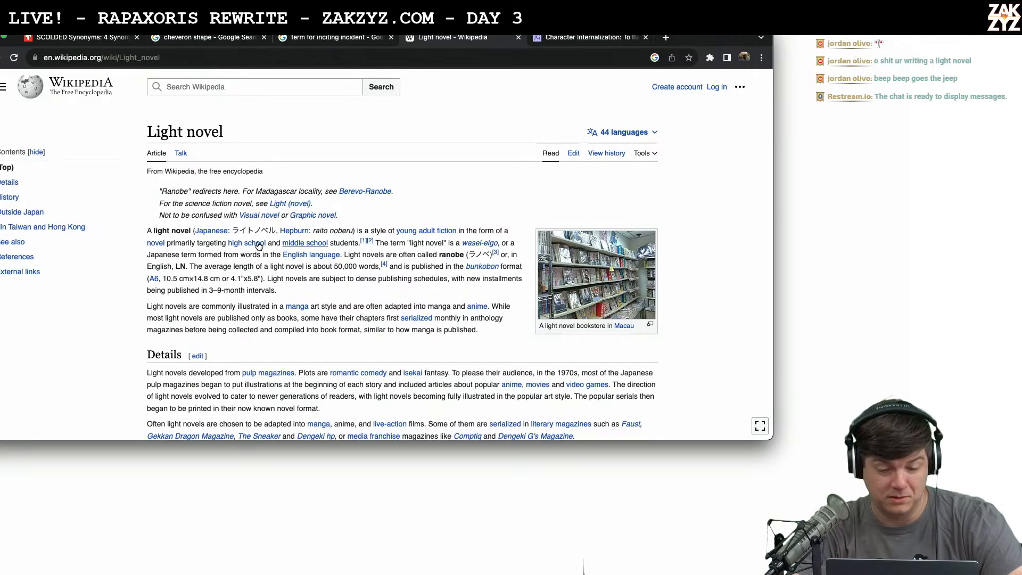
scroll(321, 251, down, 2)
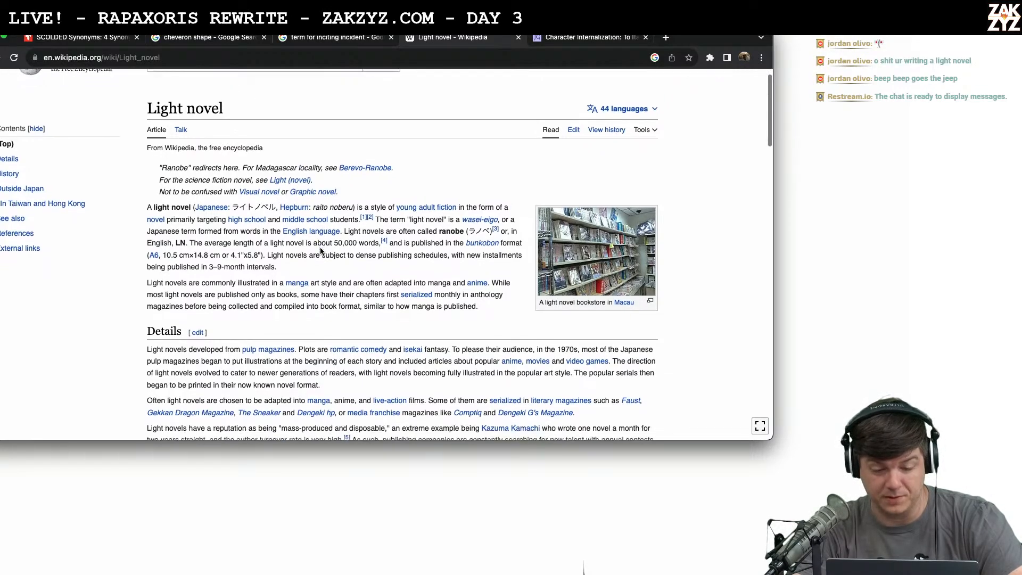
scroll(321, 250, down, 1)
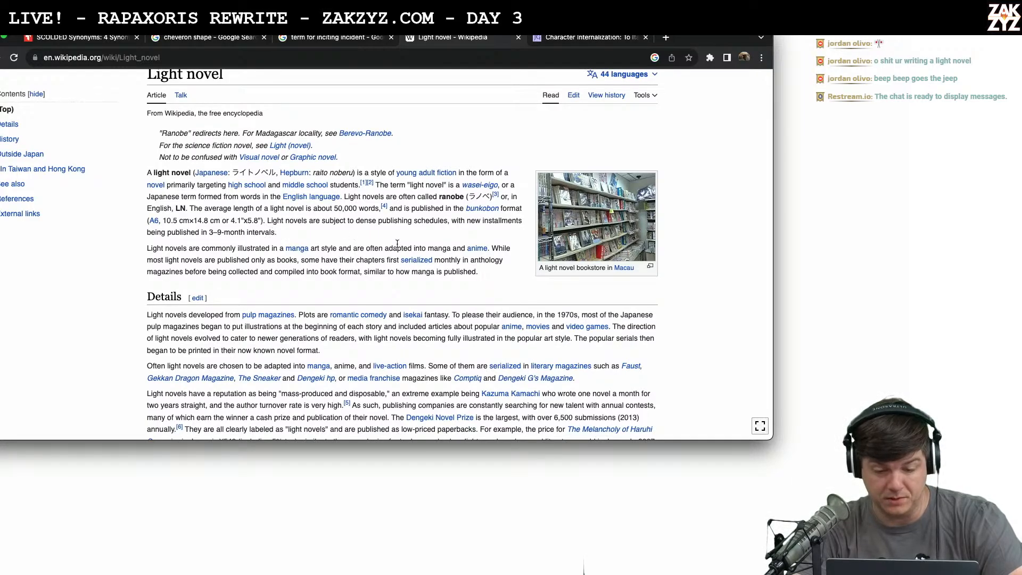
scroll(375, 234, down, 2)
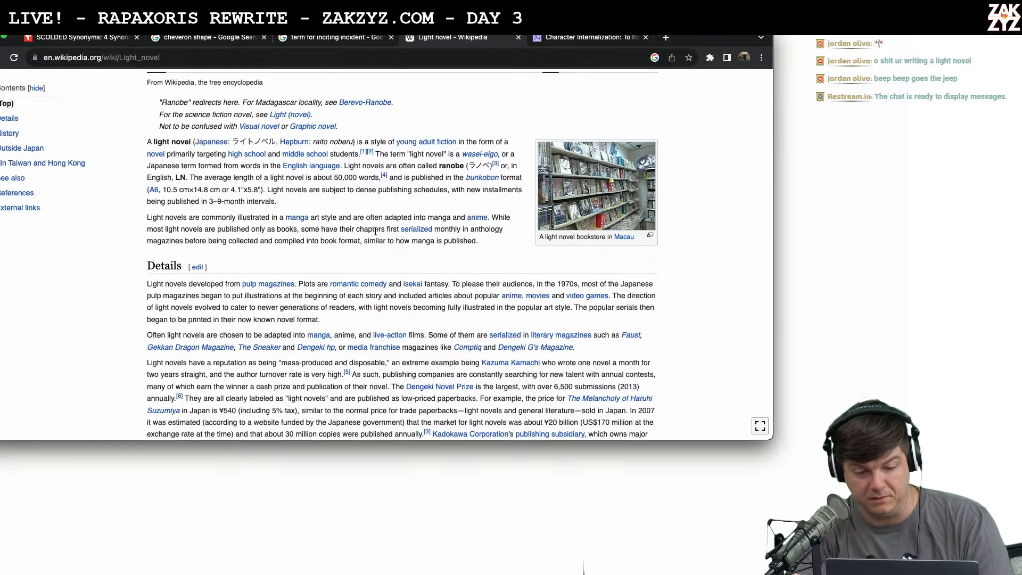
scroll(375, 230, down, 2)
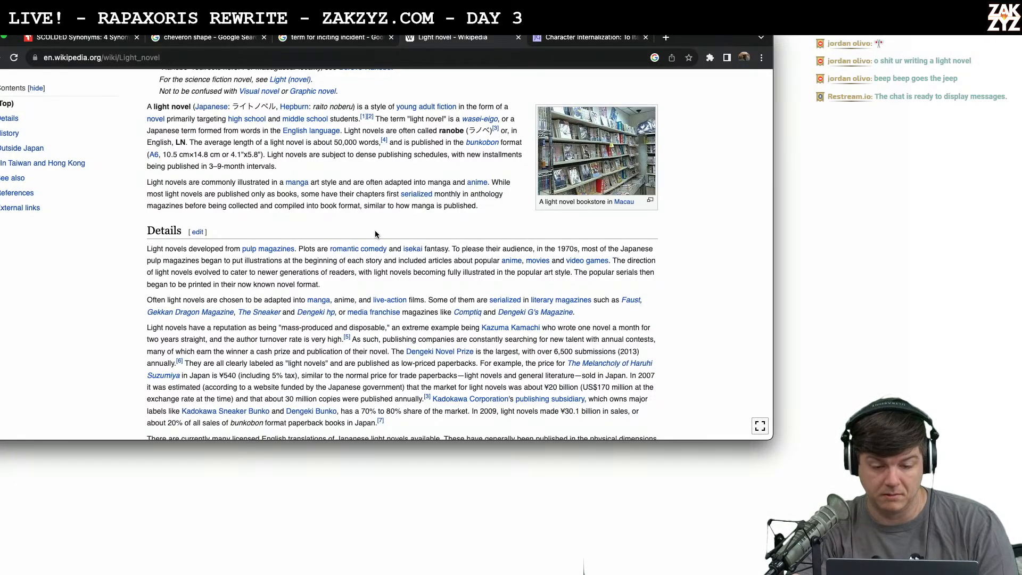
scroll(374, 234, down, 2)
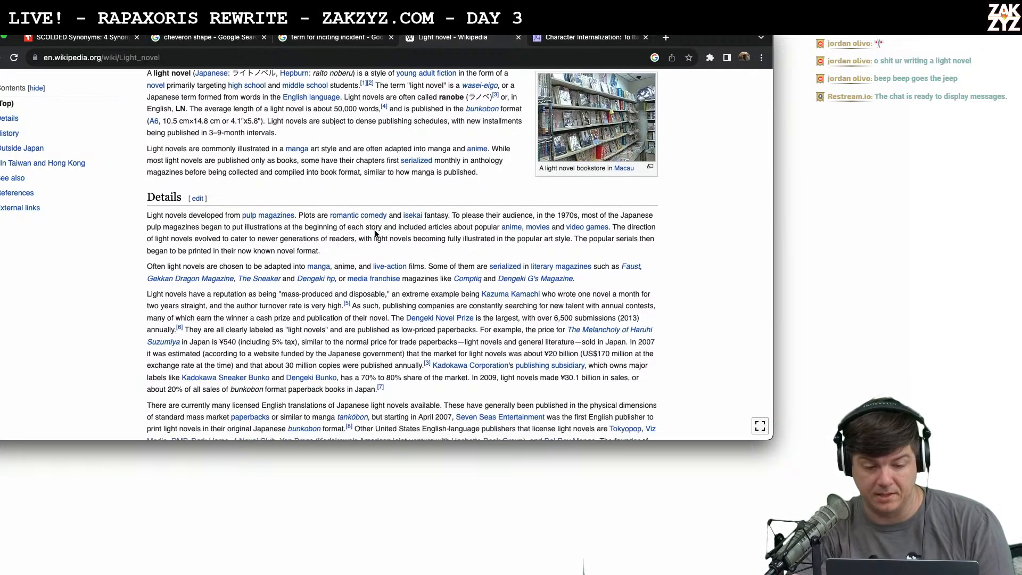
scroll(376, 234, down, 1)
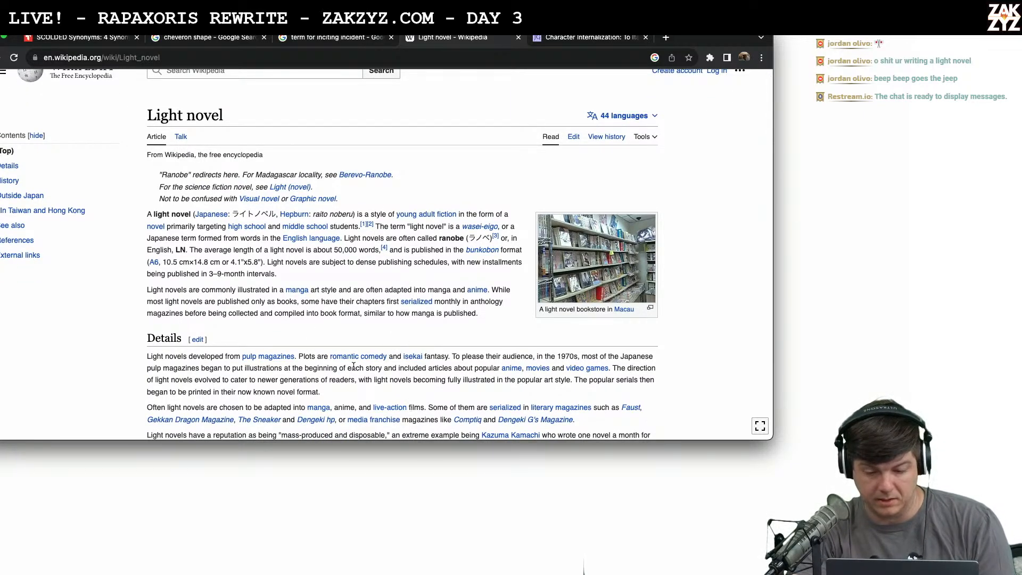
Look up the linked "Isekai" article and go back to the introduction of the "Light novel" article
click(409, 358)
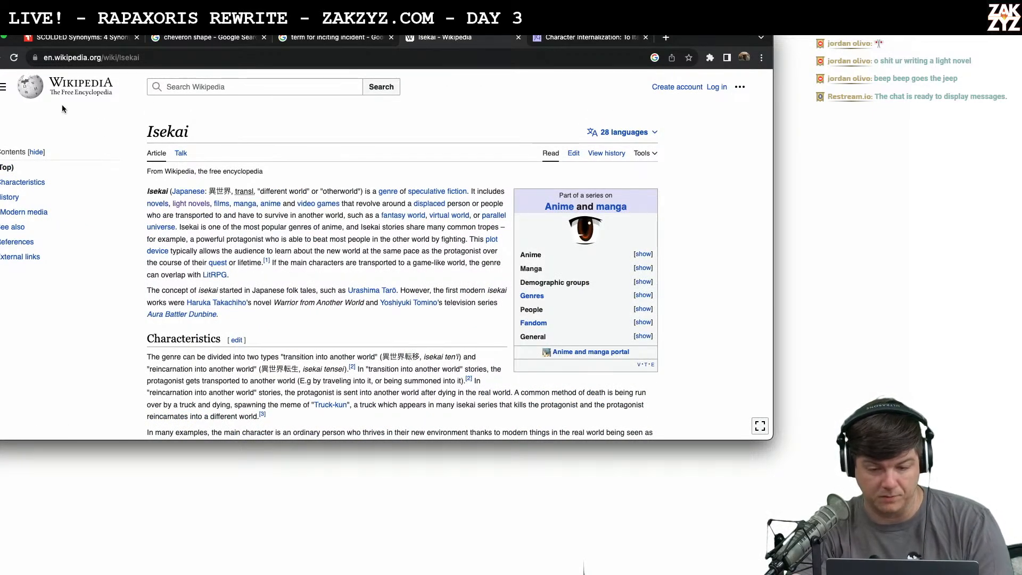
click(3, 57)
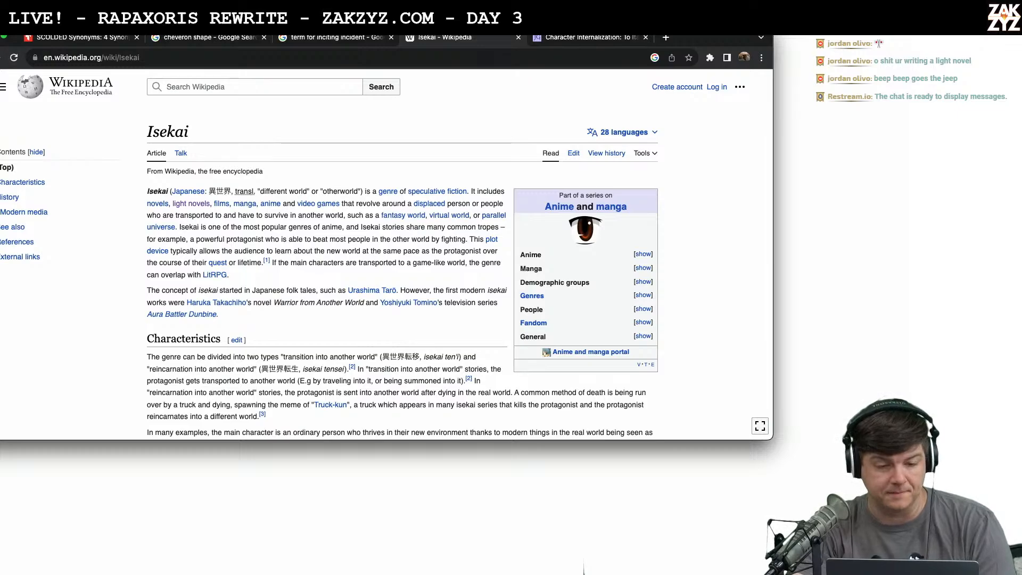
mouse_move(247, 227)
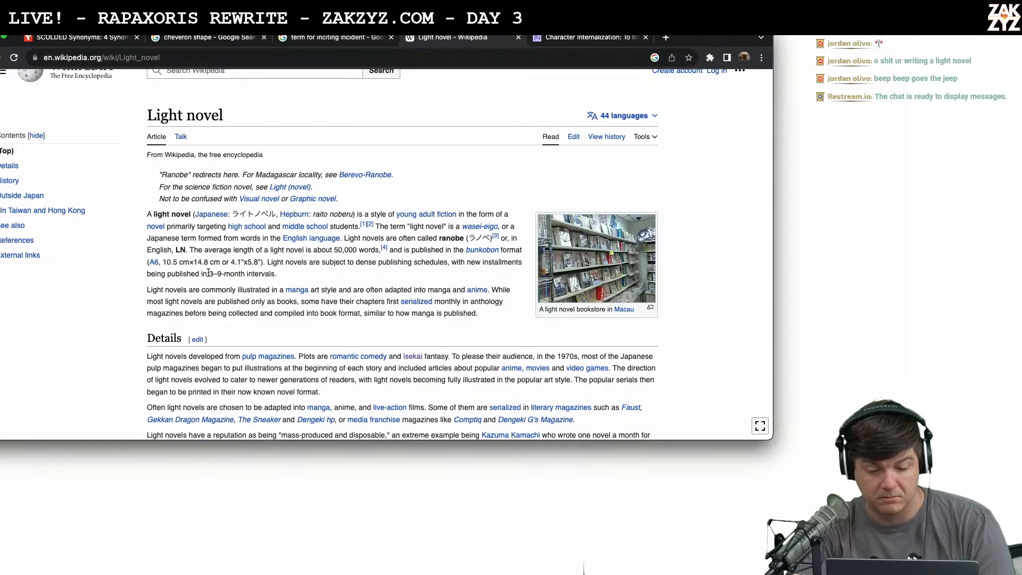
scroll(207, 272, down, 2)
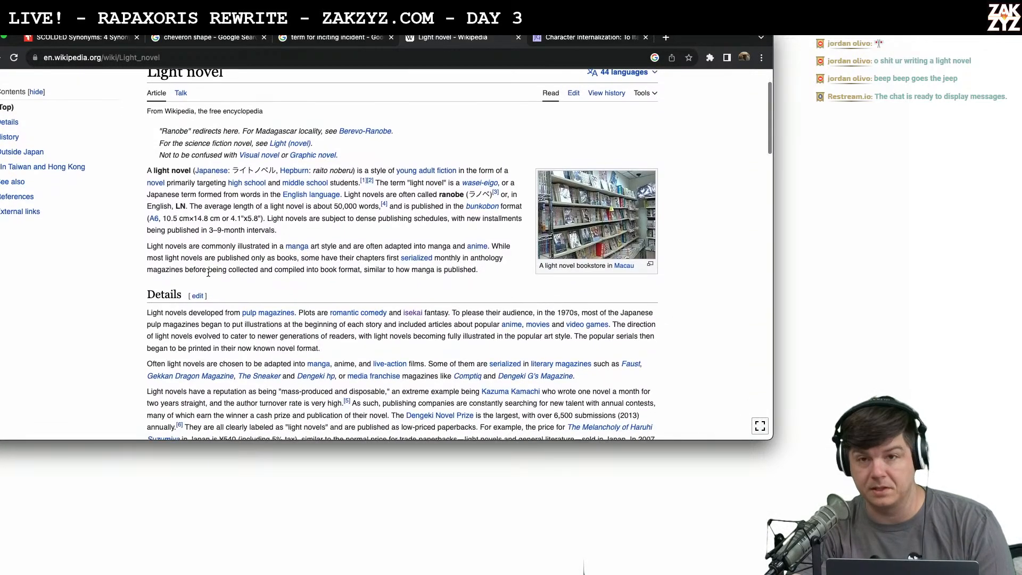
scroll(207, 272, up, 3)
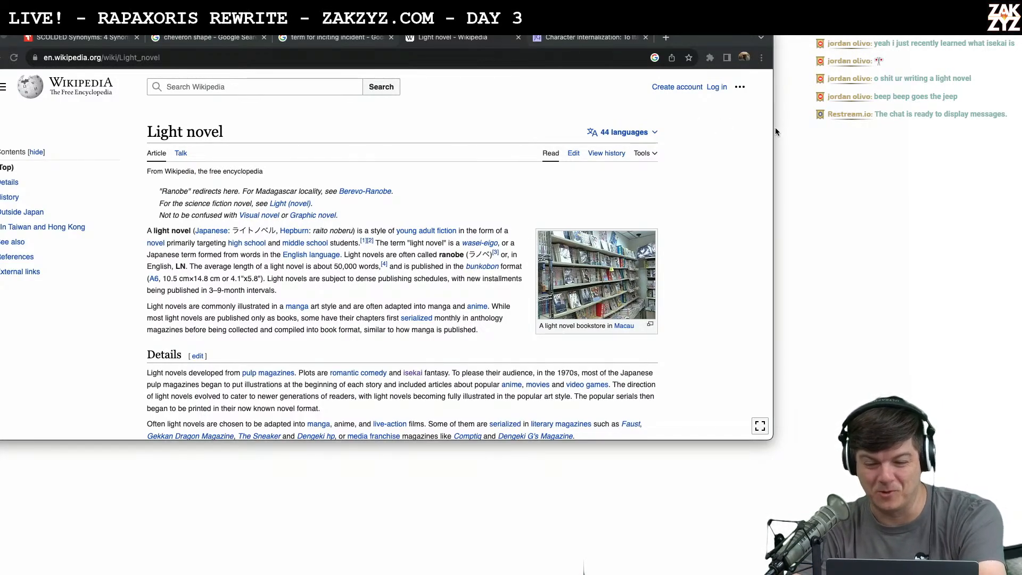
Switch back to the manuscript and review the opening of chapter 1.4
key(super+Tab)
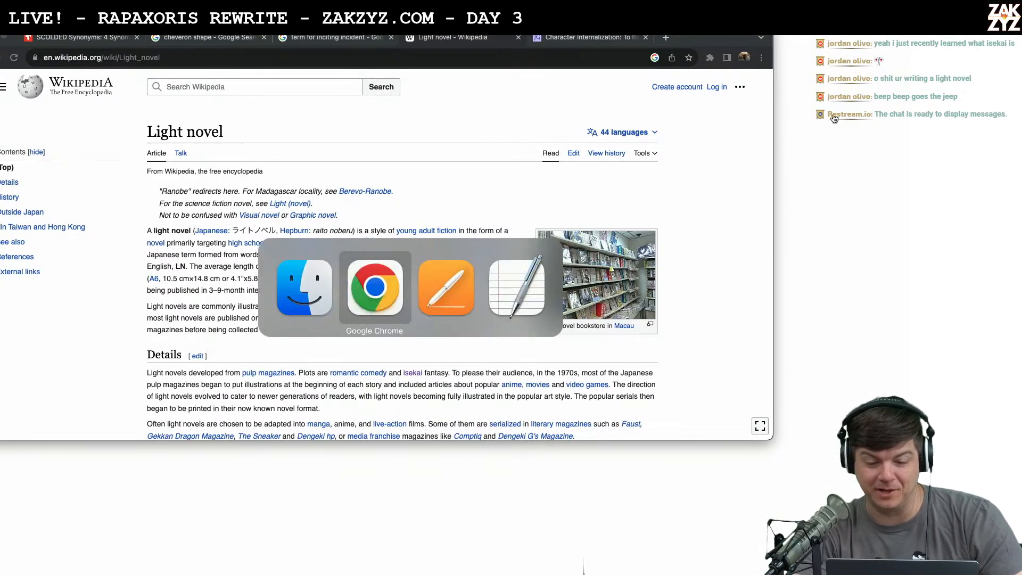
key(super+Tab)
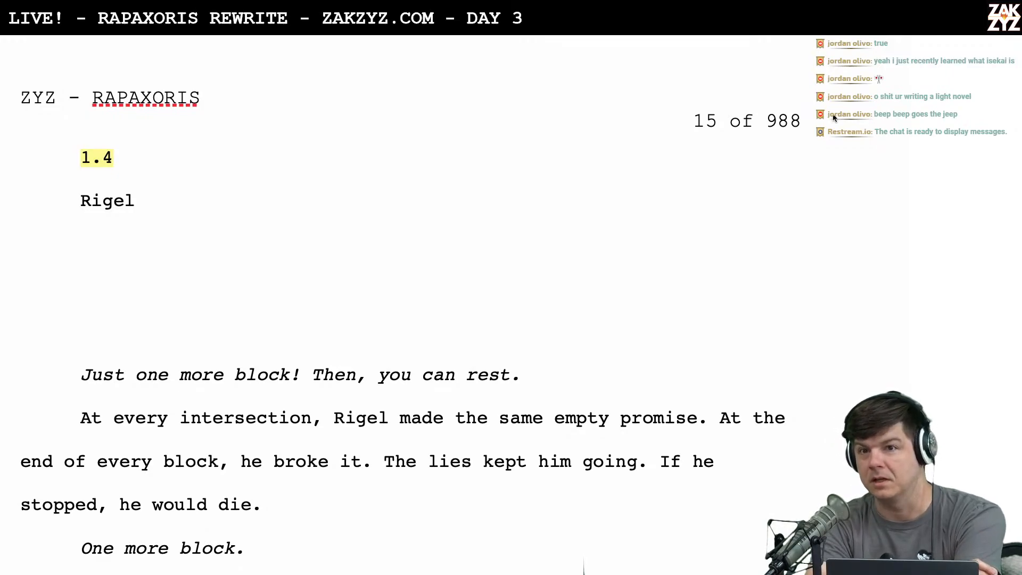
scroll(834, 118, down, 1)
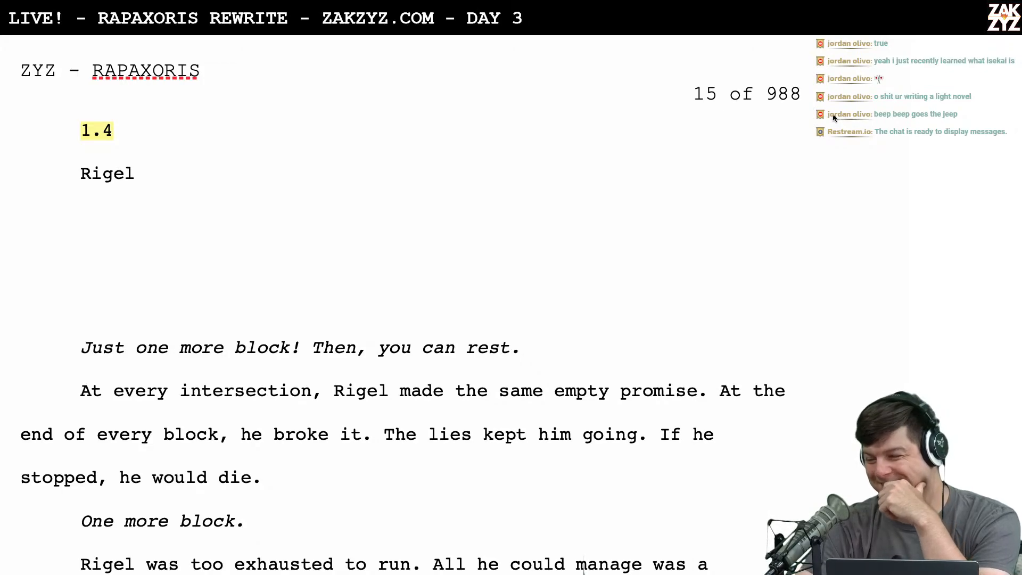
scroll(833, 118, down, 1)
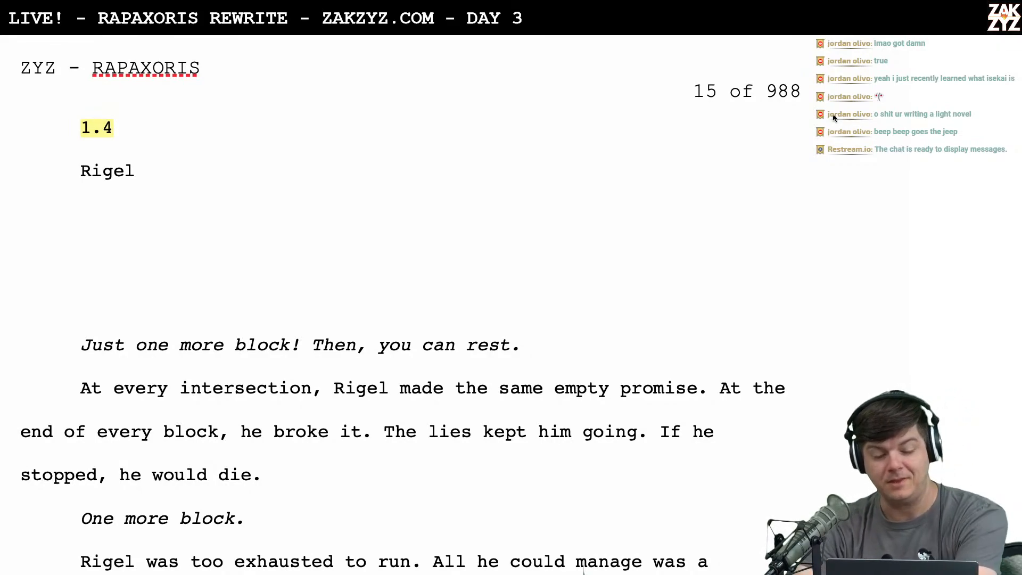
scroll(834, 118, down, 1)
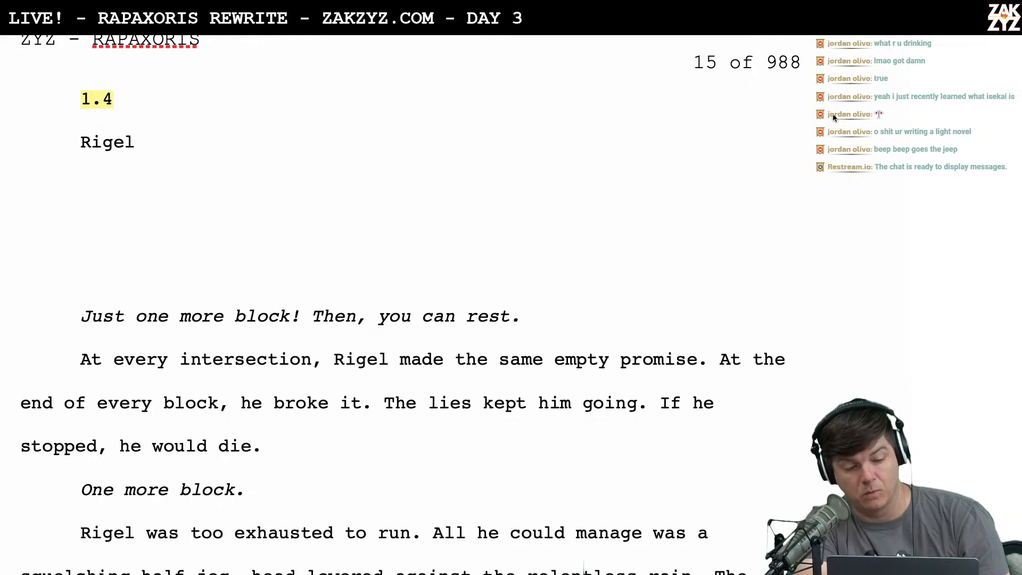
scroll(834, 118, down, 2)
scroll(834, 117, up, 3)
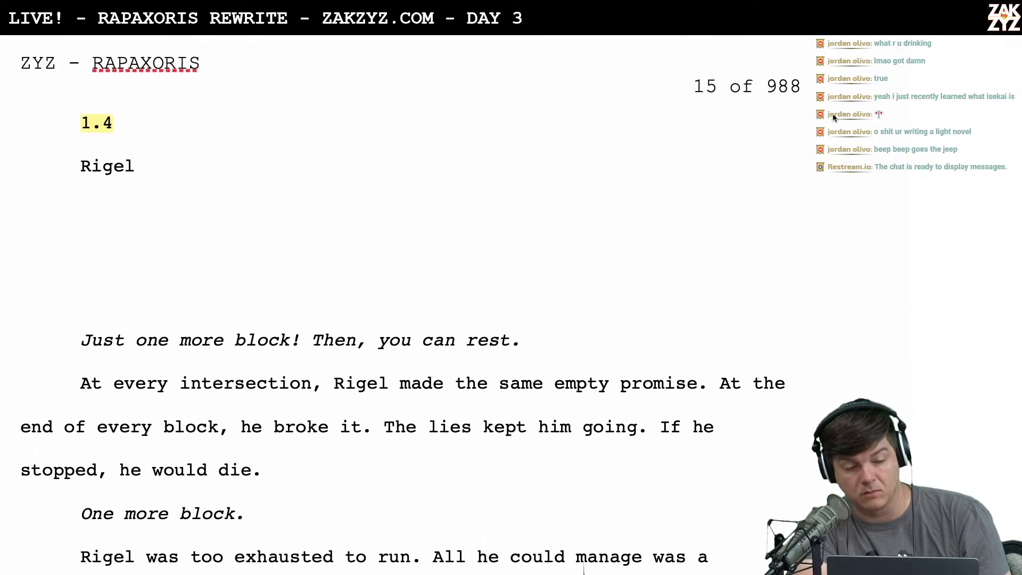
Merge the chapter number and the character name below it into the single heading line "1.4 - Rigel"
click(92, 209)
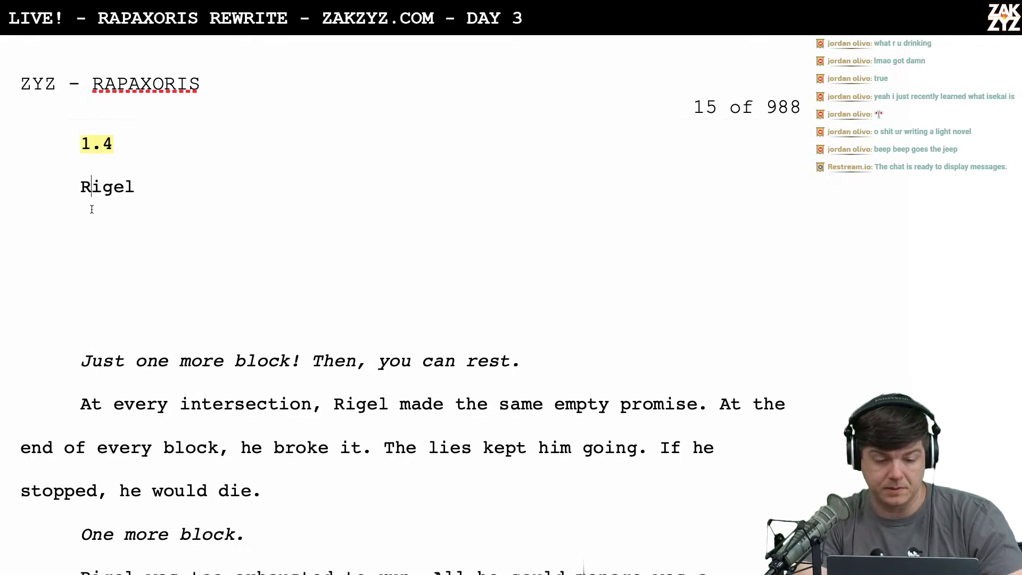
key(Left)
key(BackSpace)
text(-)
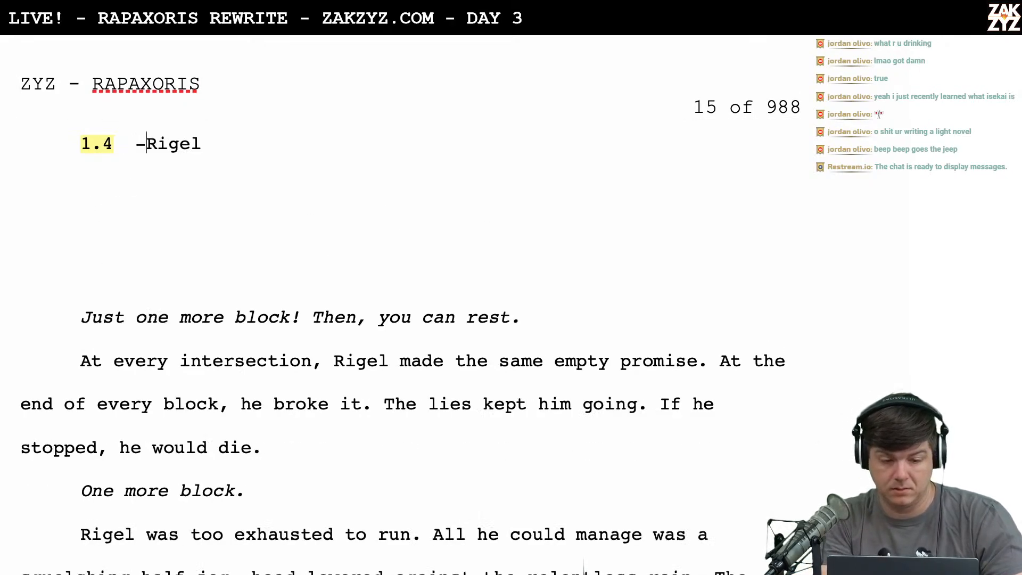
key(BackSpace)
key(BackSpace)
text(-)
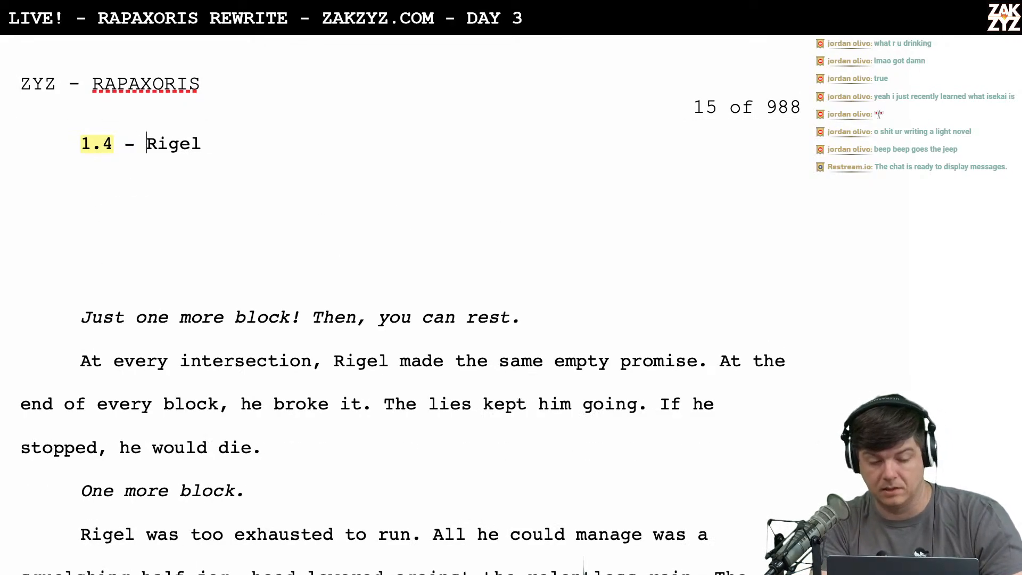
Select everything from the "1.4 - Rigel" heading through the first italic line and show its formatting settings
click(65, 149)
key(shift+Down)
key(shift+Down)
key(shift+Down)
key(shift+Down)
key(shift+Down)
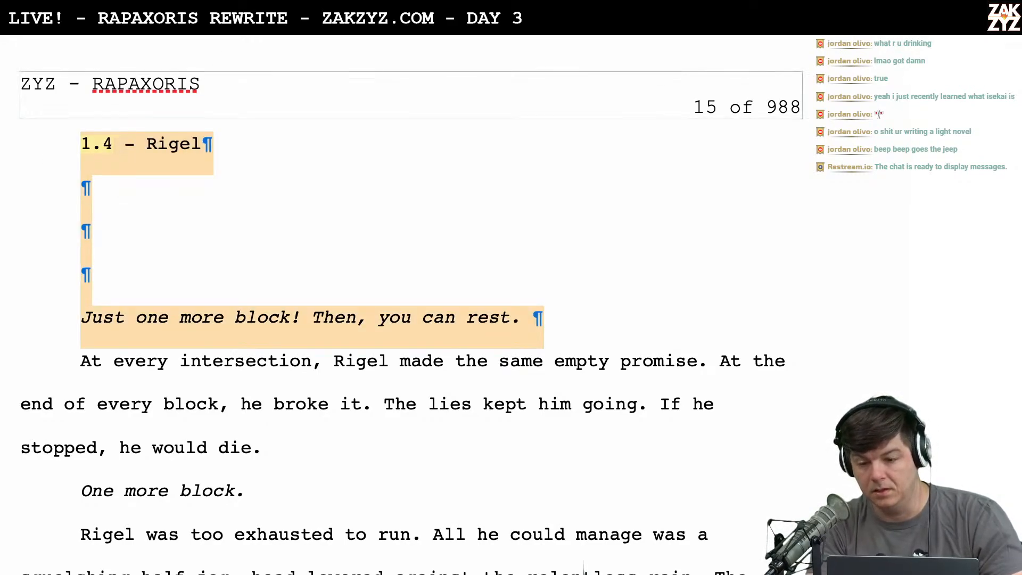
click(894, 24)
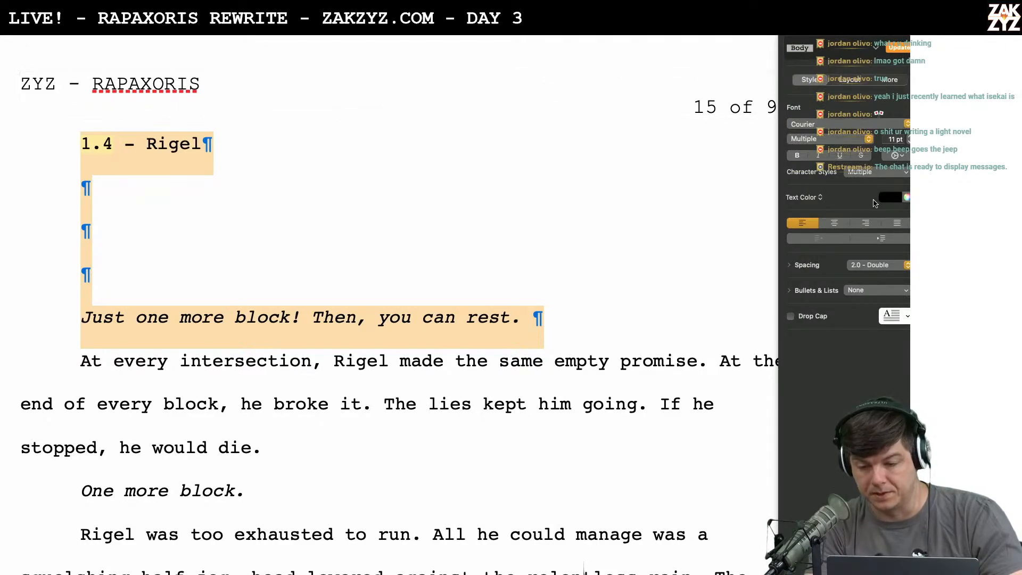
key(super+minus)
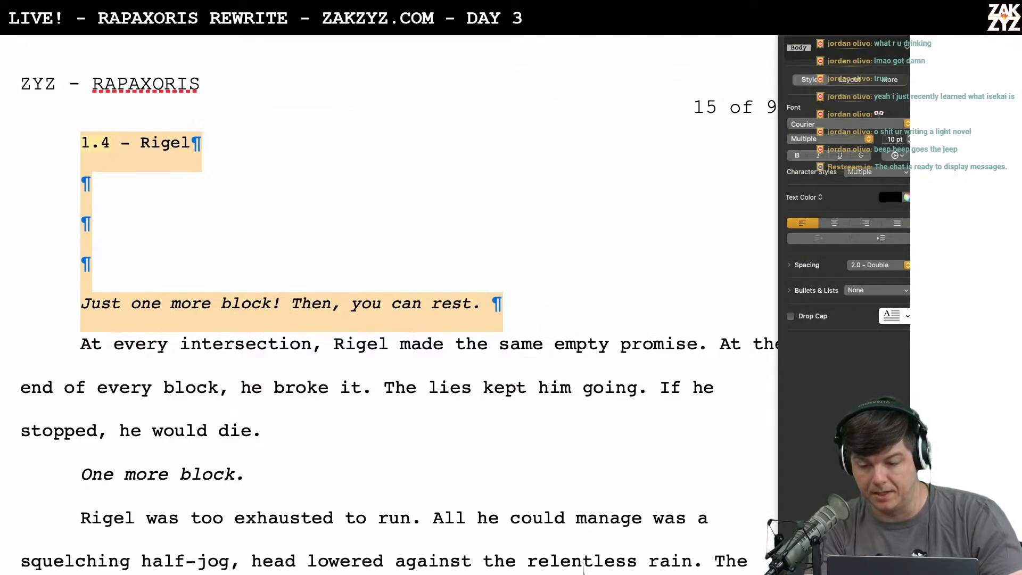
key(super+minus)
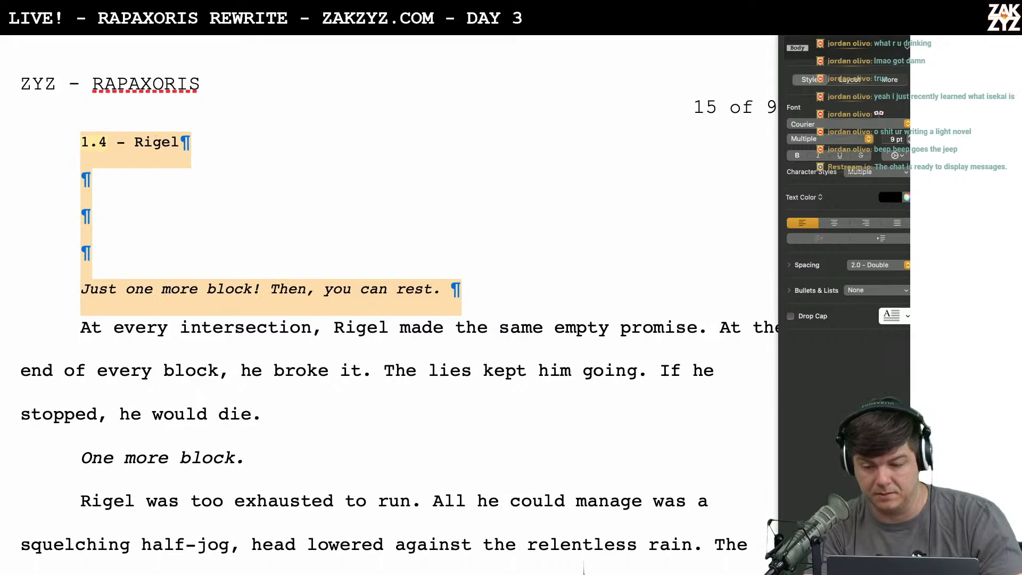
key(super+plus)
key(super+plus)
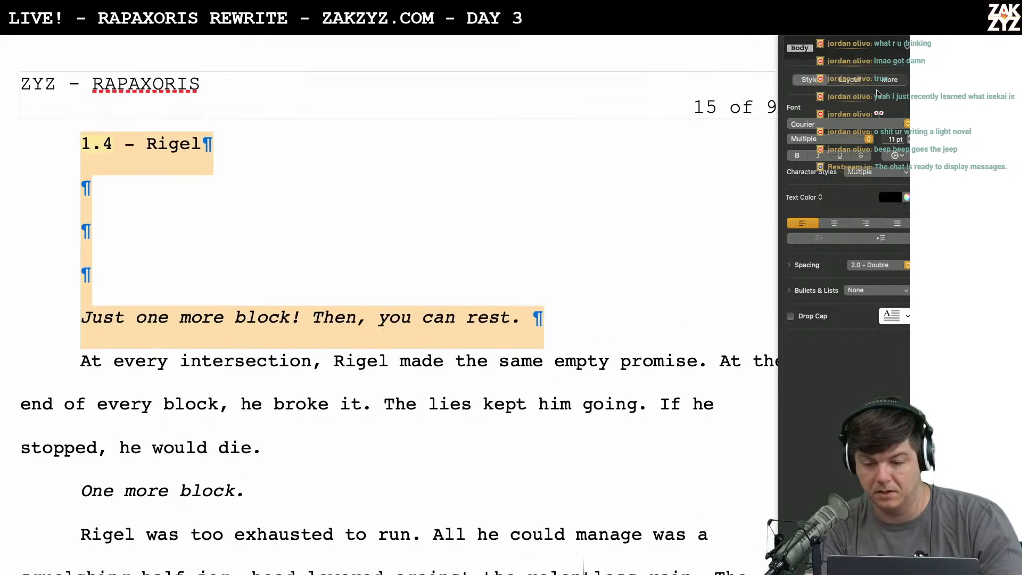
Remove the first-line indent from the selected heading, blank lines and opening italic line, and hide the formatting settings
click(850, 79)
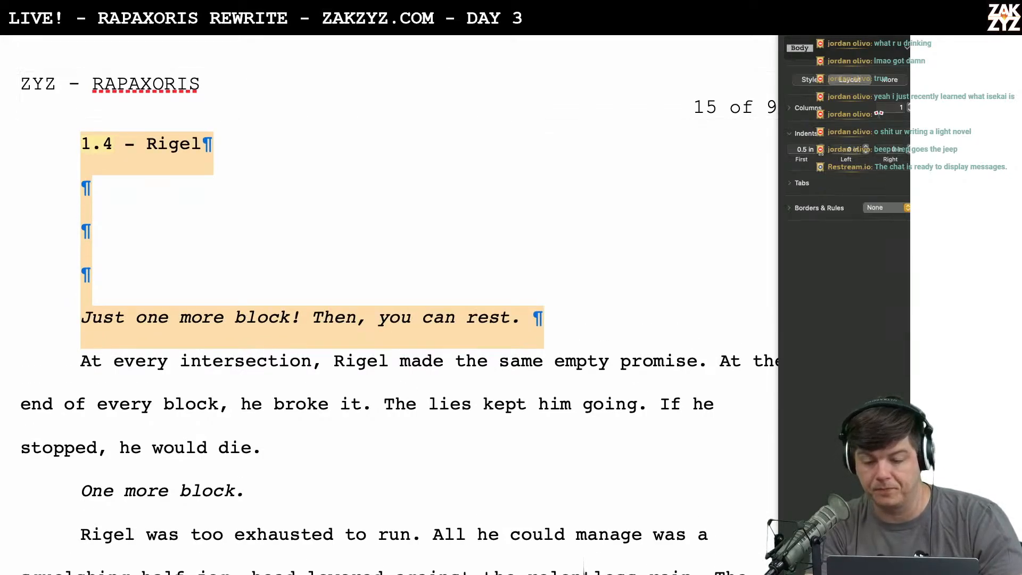
click(821, 153)
click(820, 152)
key(alt+super+i)
click(354, 321)
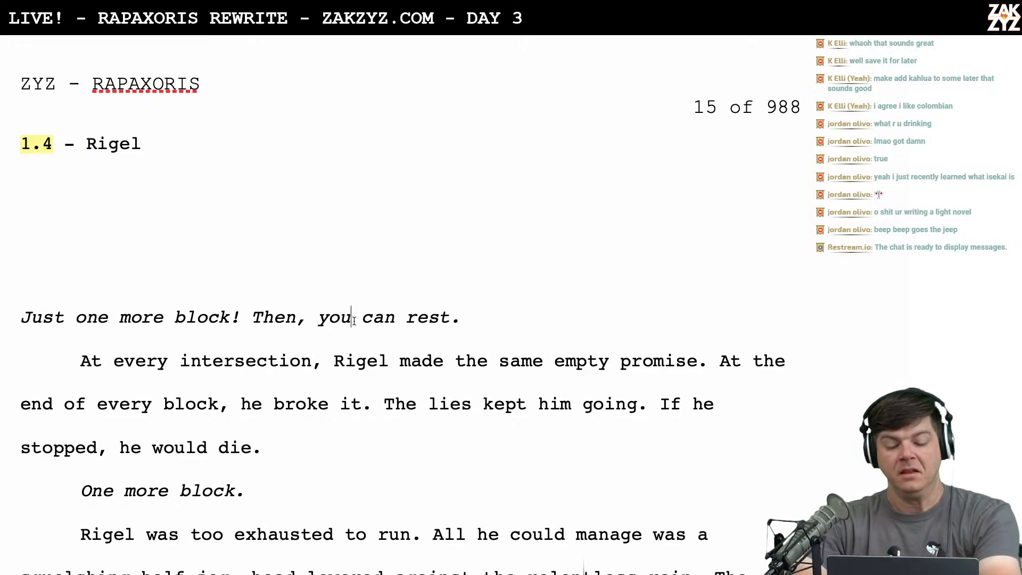
Insert the word "moving" after "stopped" in the sentence "If he stopped, he would die."
scroll(354, 321, down, 2)
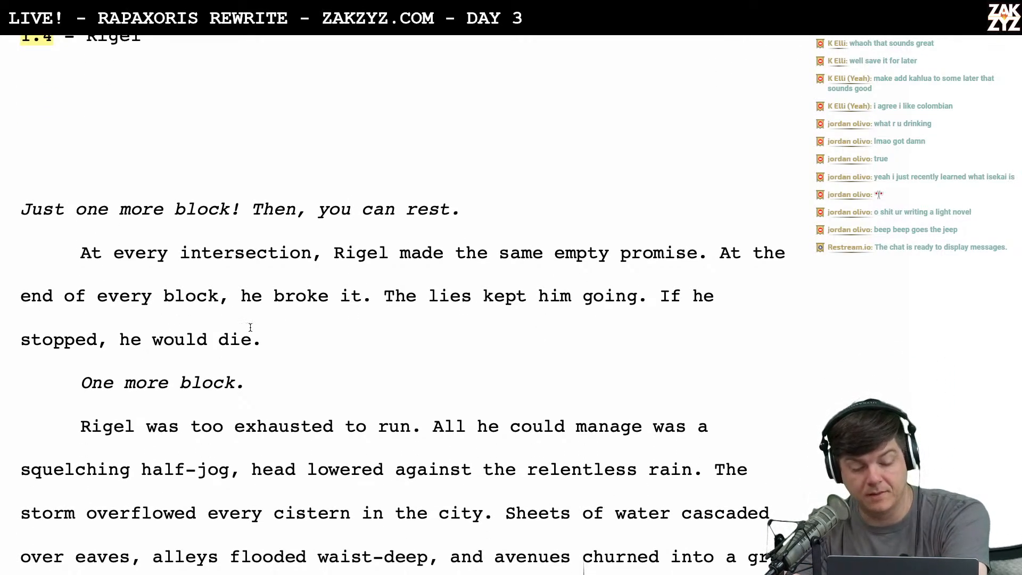
scroll(249, 327, down, 1)
scroll(250, 327, down, 1)
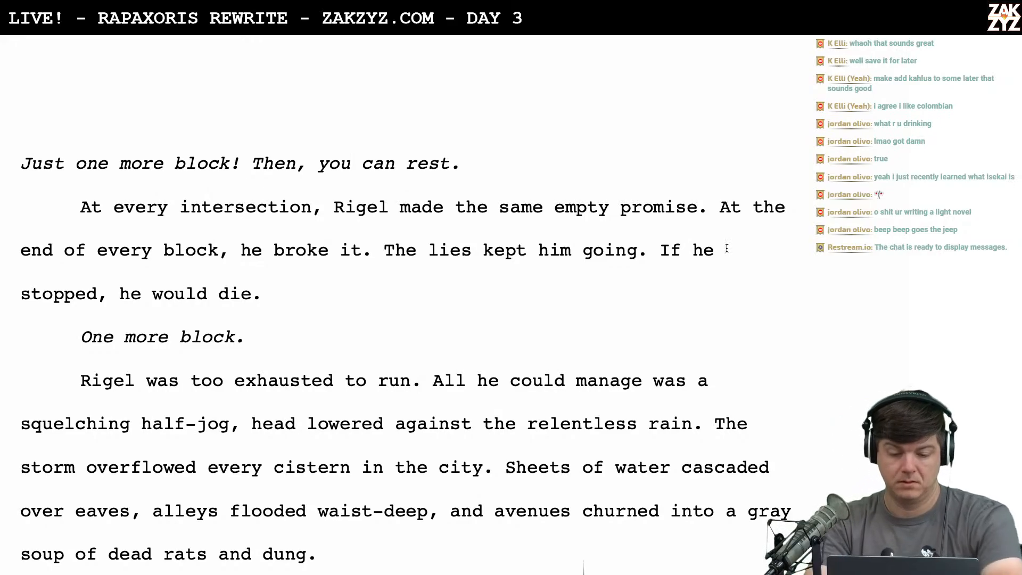
key(Right)
key(Right)
key(Right)
key(Right)
key(Right)
key(Right)
key(Right)
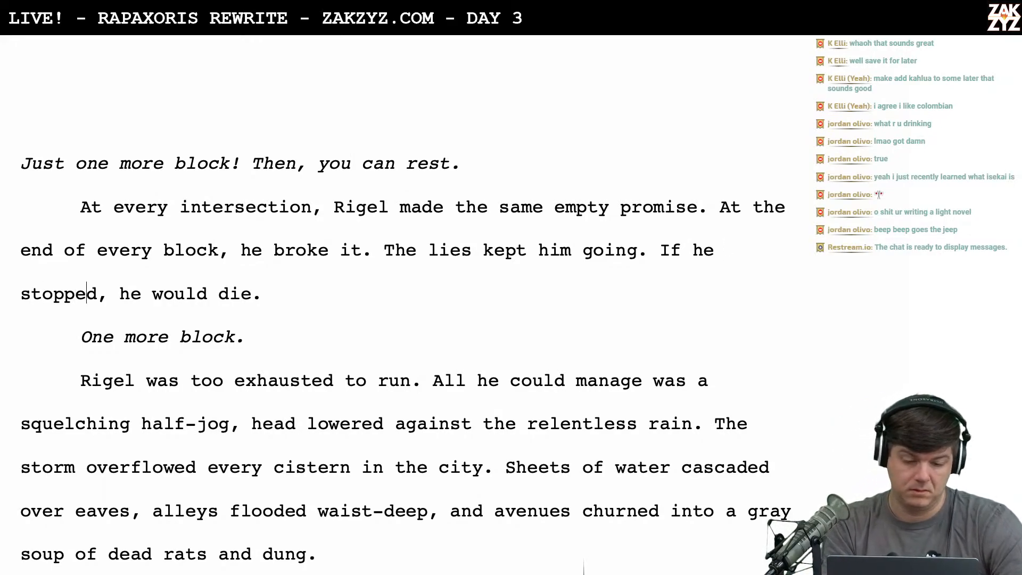
text(moving)
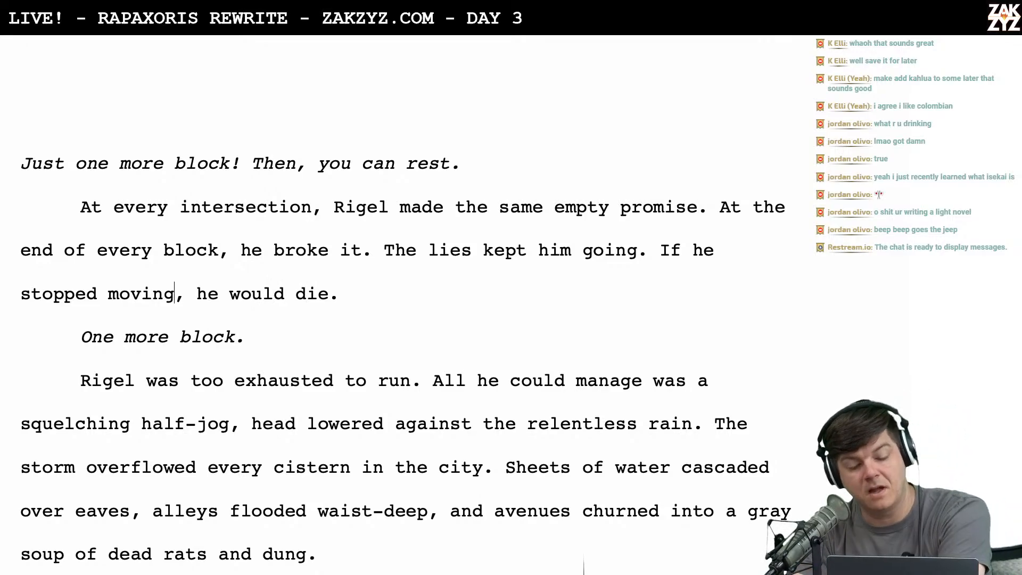
Replace the exclamation mark after "Just one more block" in the opening italic line with a period
scroll(403, 356, down, 1)
scroll(402, 356, down, 1)
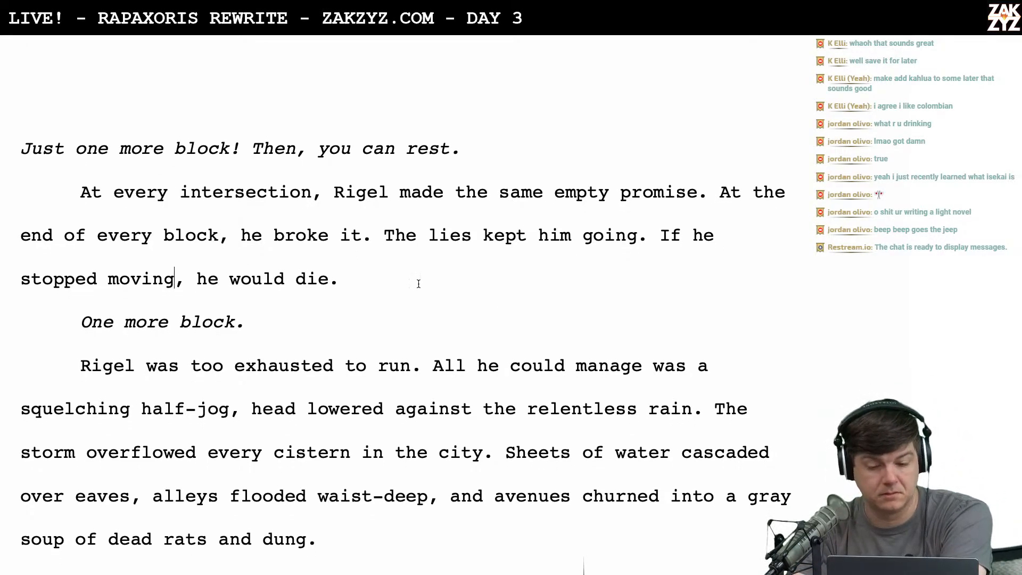
scroll(353, 308, down, 1)
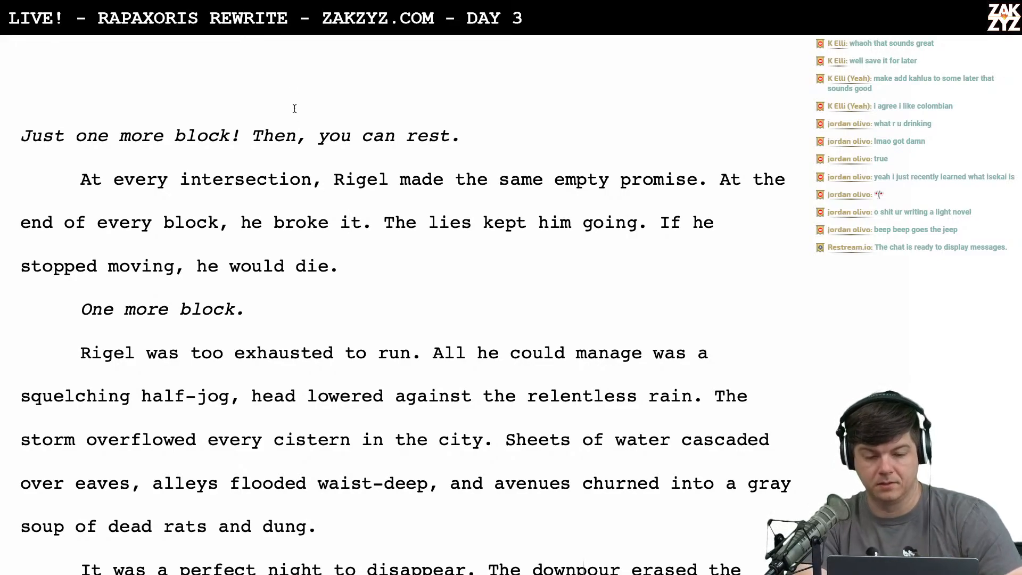
click(241, 138)
key(BackSpace)
text(.)
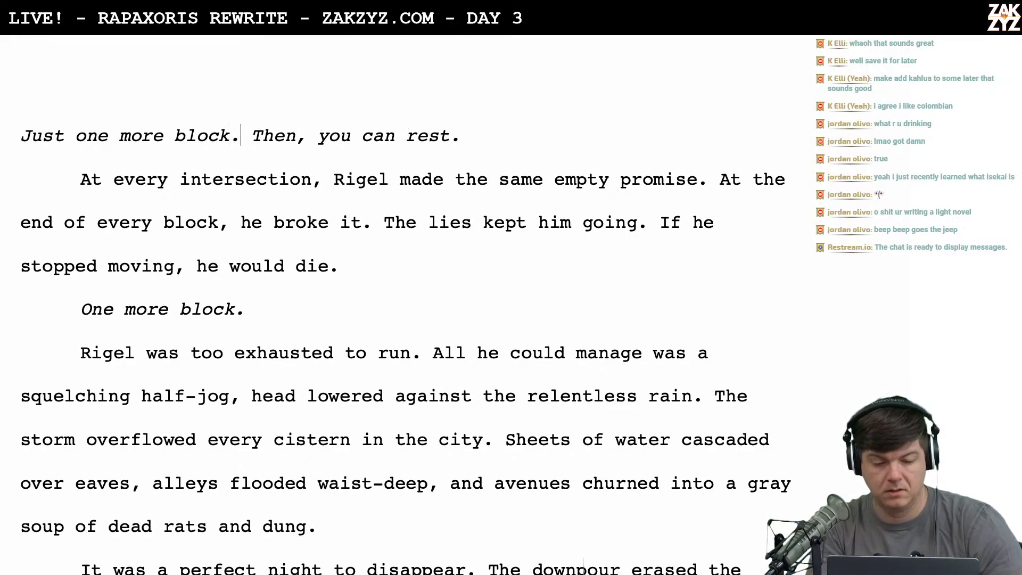
key(BackSpace)
text(,)
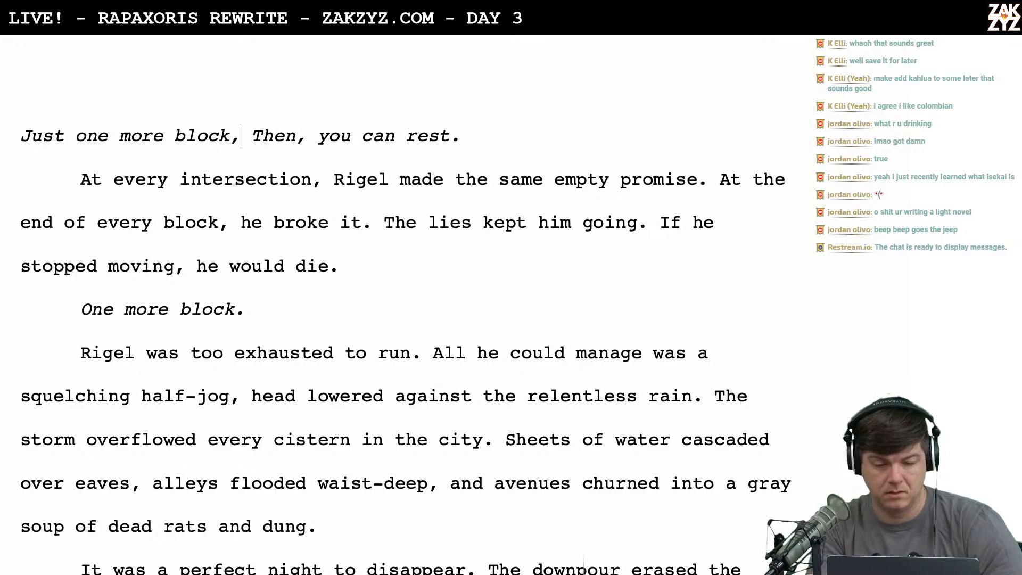
key(BackSpace)
text(.)
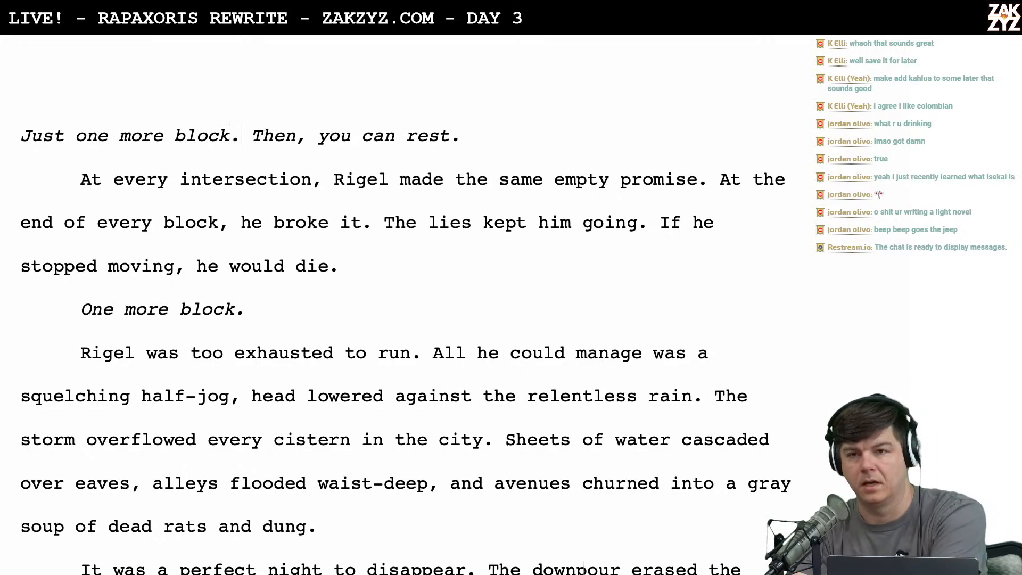
Change "block" to "street" in the opening italic line so it reads "Just one more street."
scroll(584, 568, down, 1)
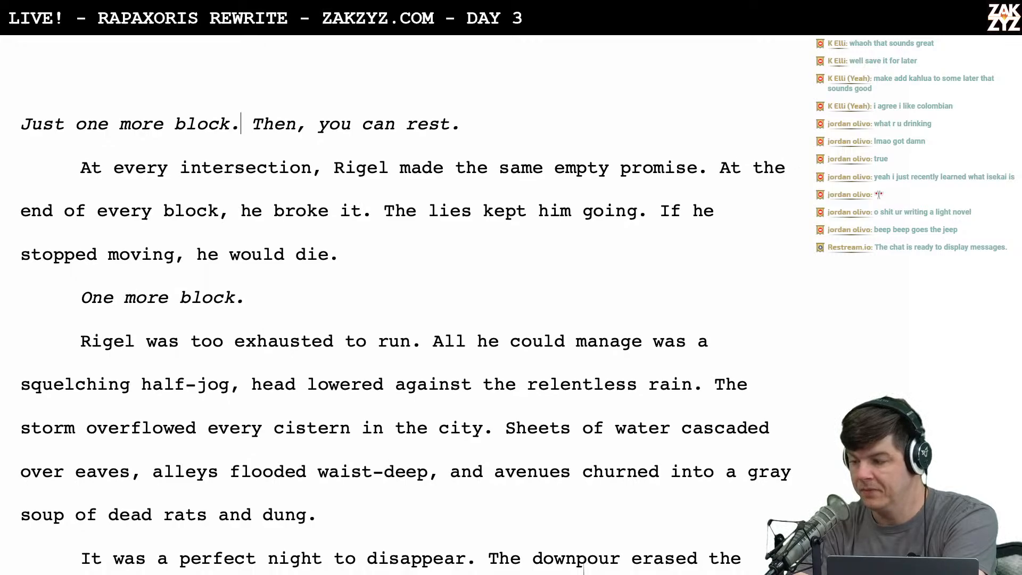
scroll(583, 569, up, 1)
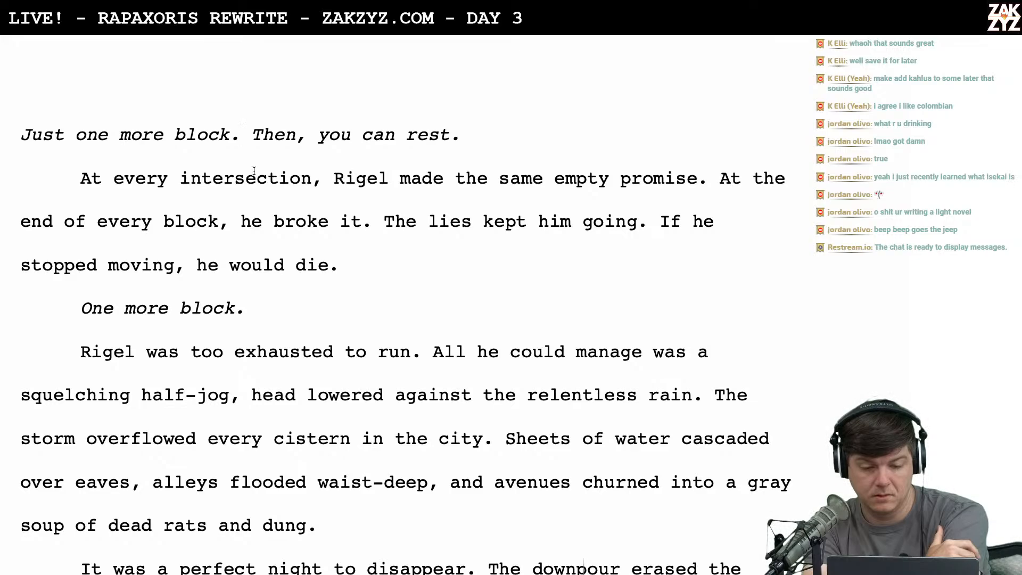
key(Left)
key(BackSpace)
key(BackSpace)
key(BackSpace)
key(BackSpace)
key(BackSpace)
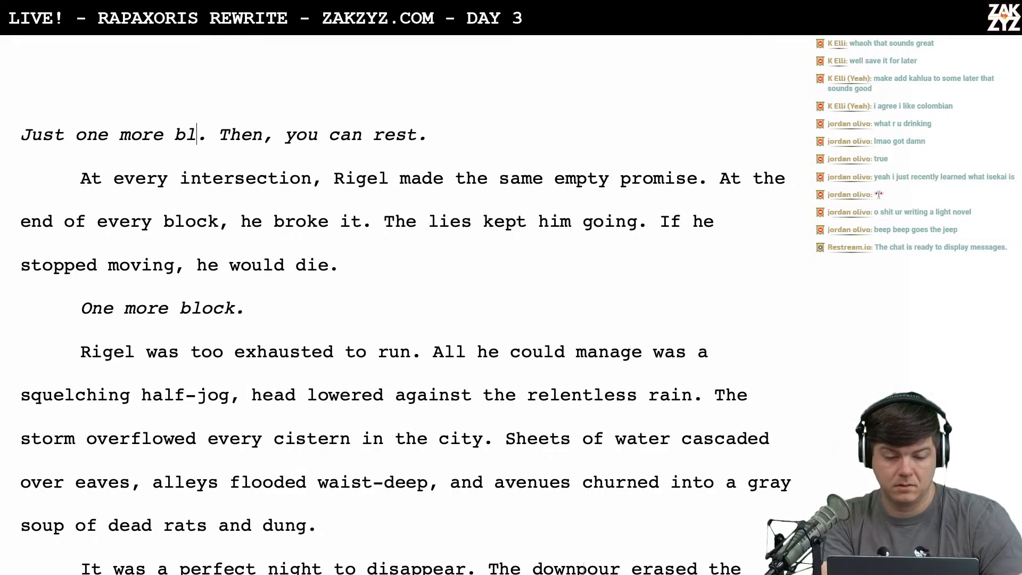
text(street)
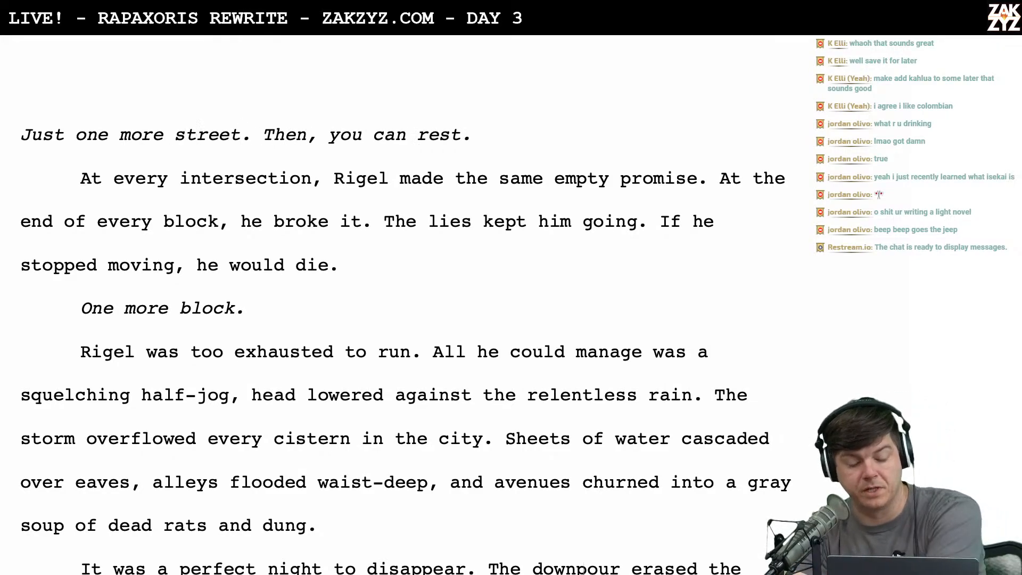
Replace "he" with "Rigel" before "stopped moving" in the first full paragraph
scroll(252, 166, down, 1)
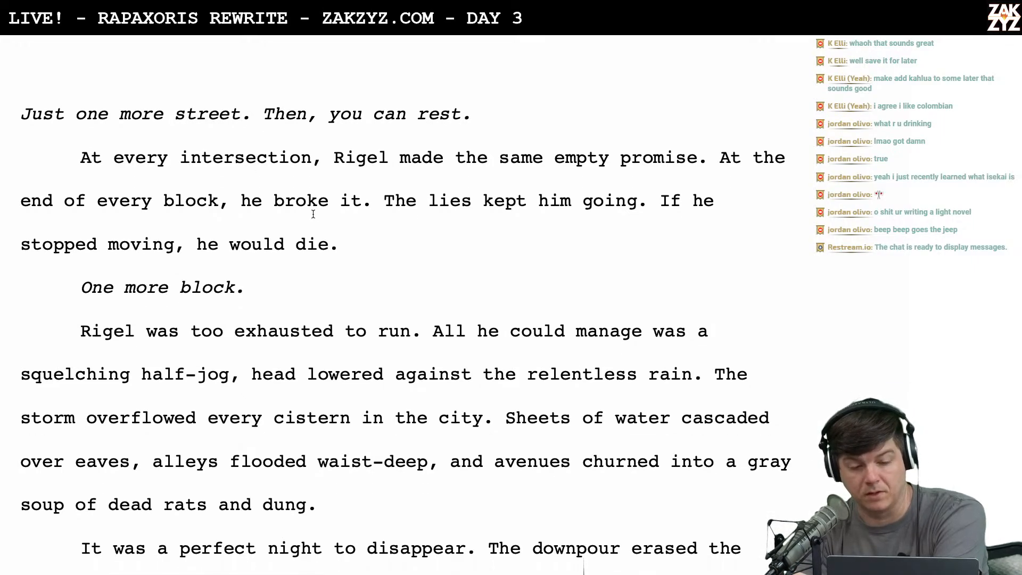
scroll(312, 213, down, 1)
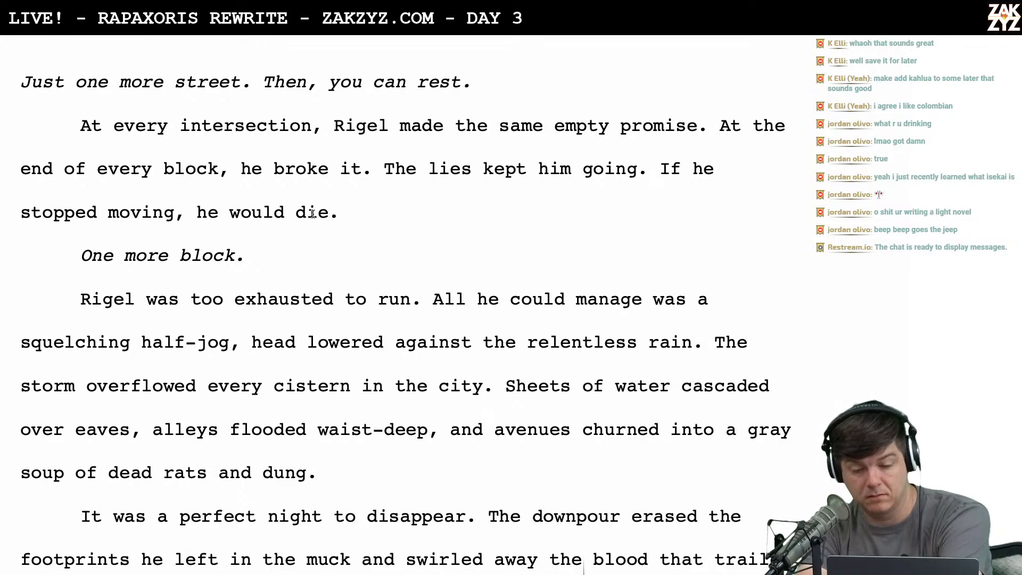
click(713, 159)
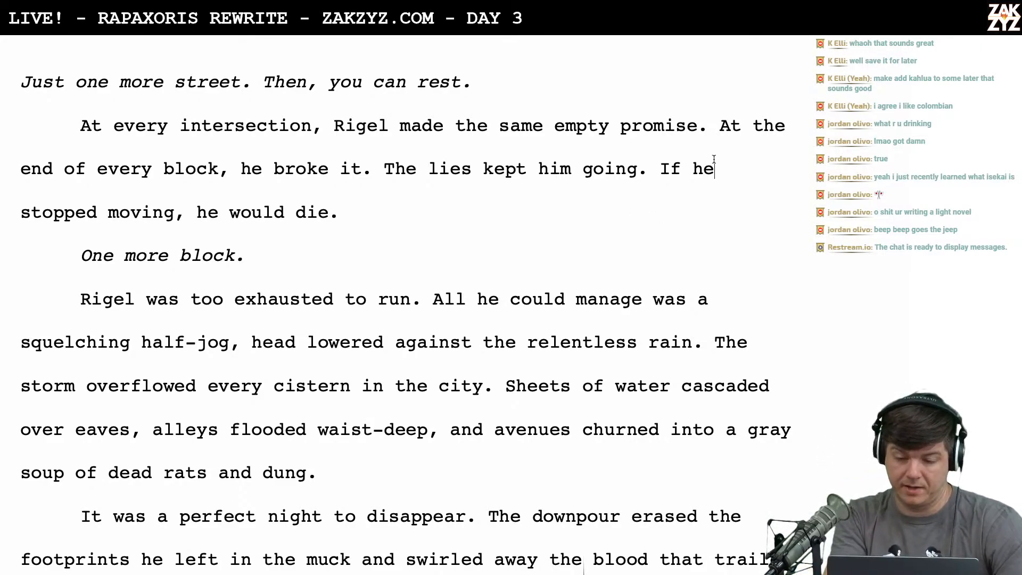
key(BackSpace)
key(BackSpace)
text(Rigel)
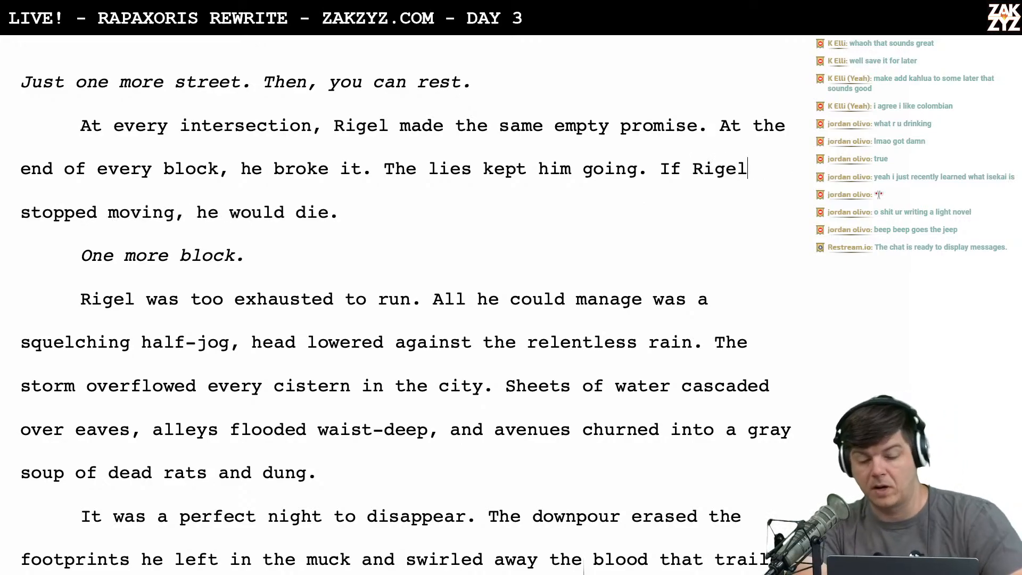
Read through the paragraphs about Rigel's half-jog in the storm and the night to disappear
scroll(406, 313, down, 1)
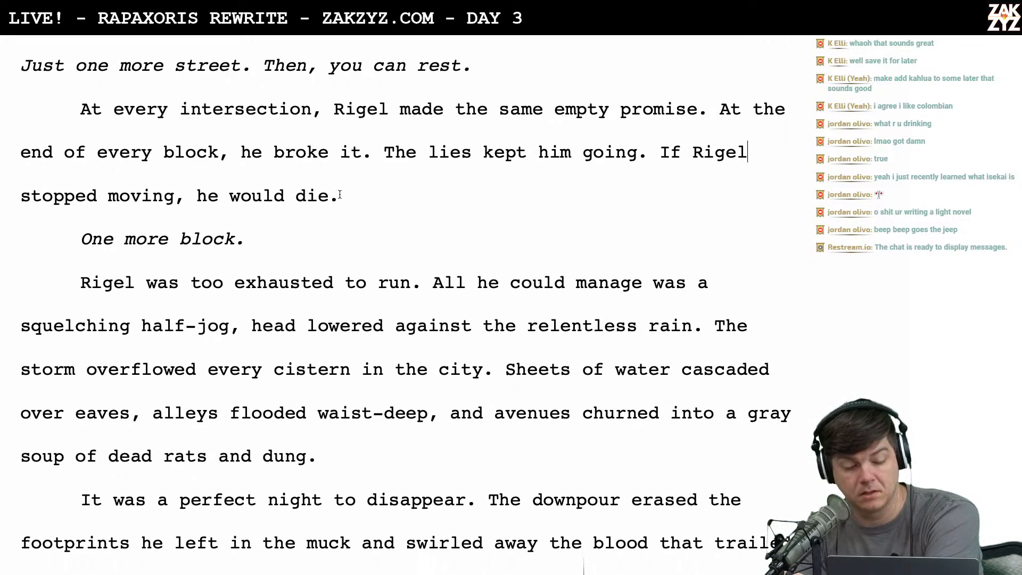
scroll(351, 208, down, 3)
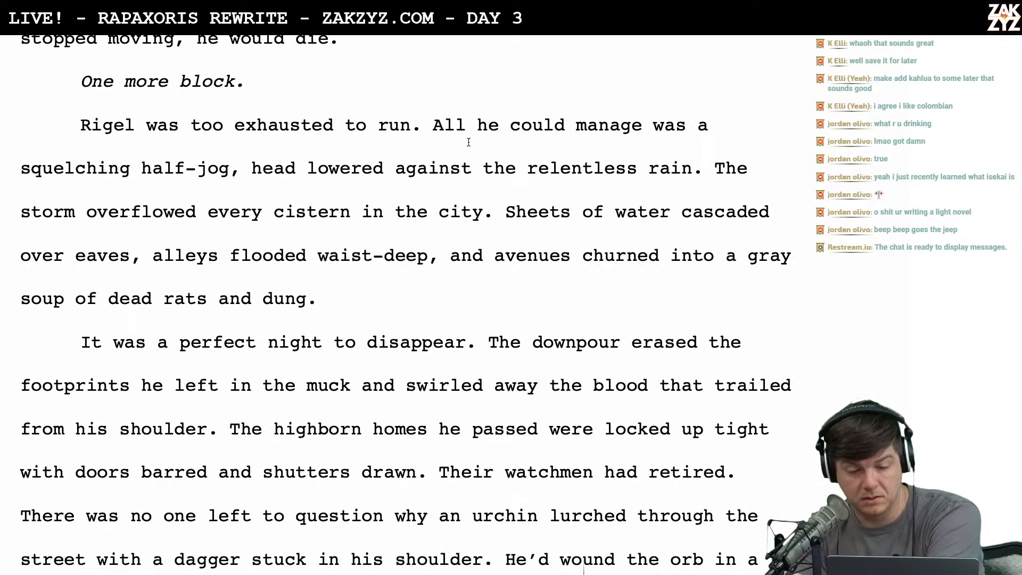
scroll(174, 170, down, 1)
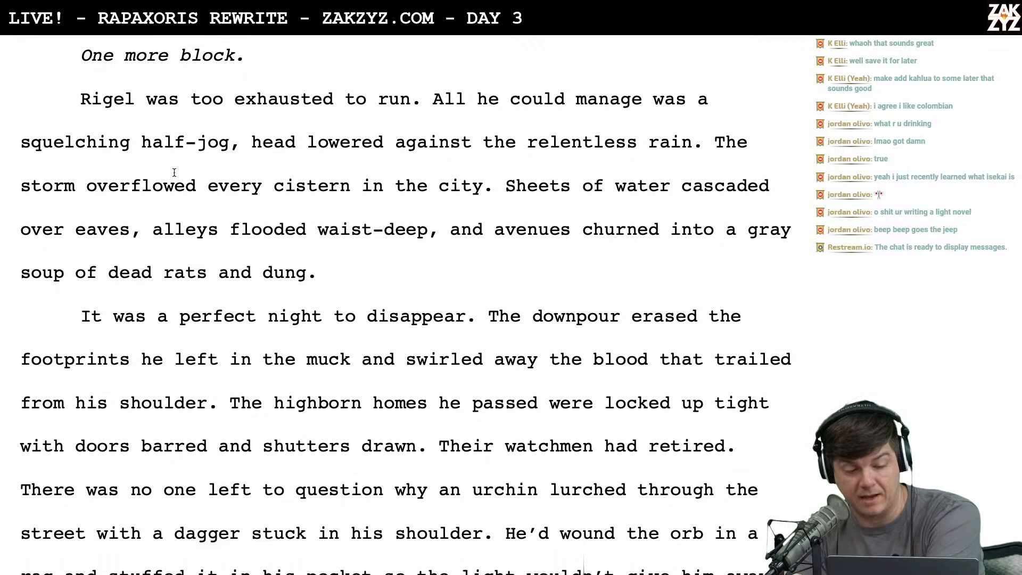
scroll(404, 161, down, 1)
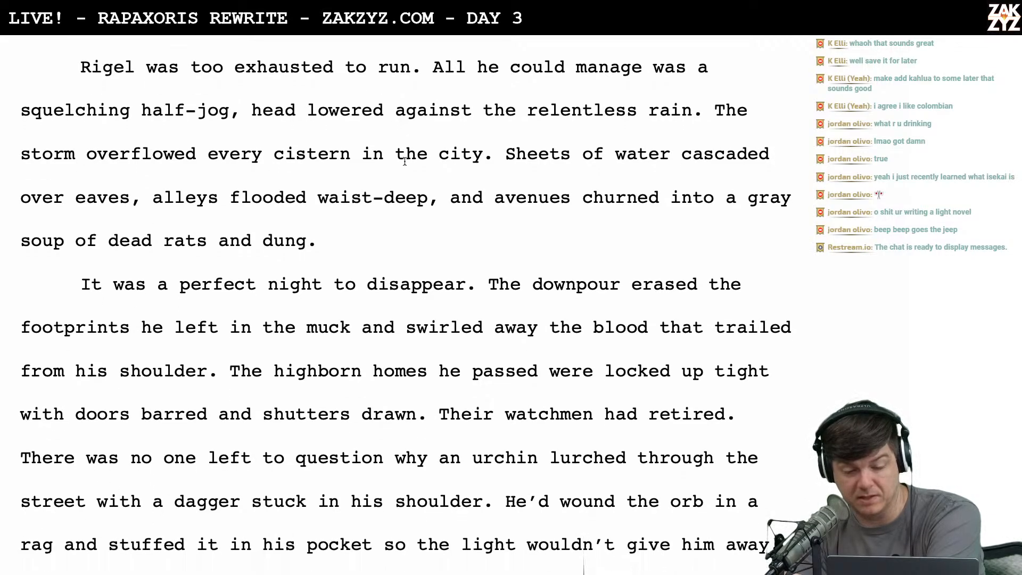
scroll(298, 181, up, 3)
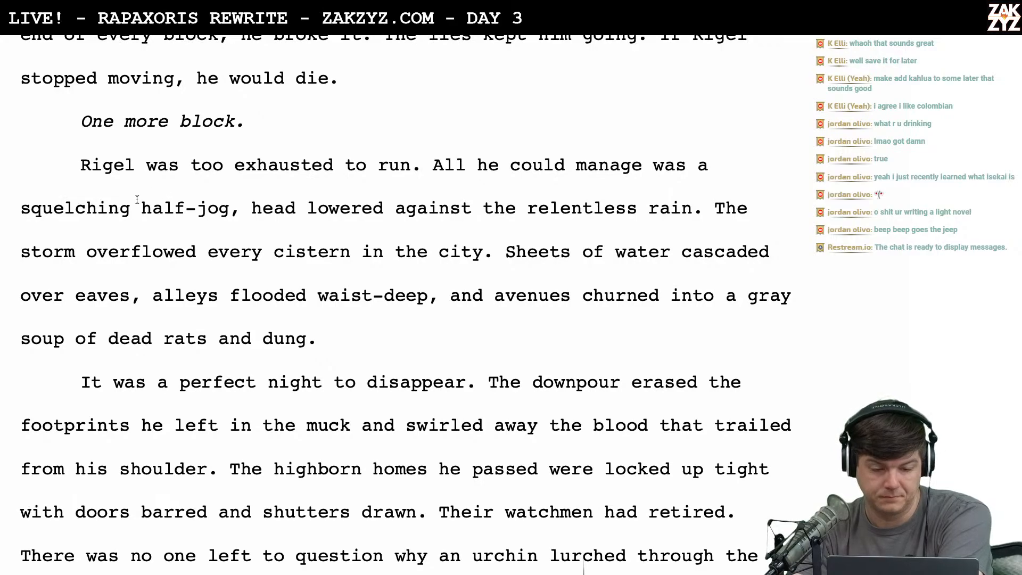
scroll(155, 212, down, 1)
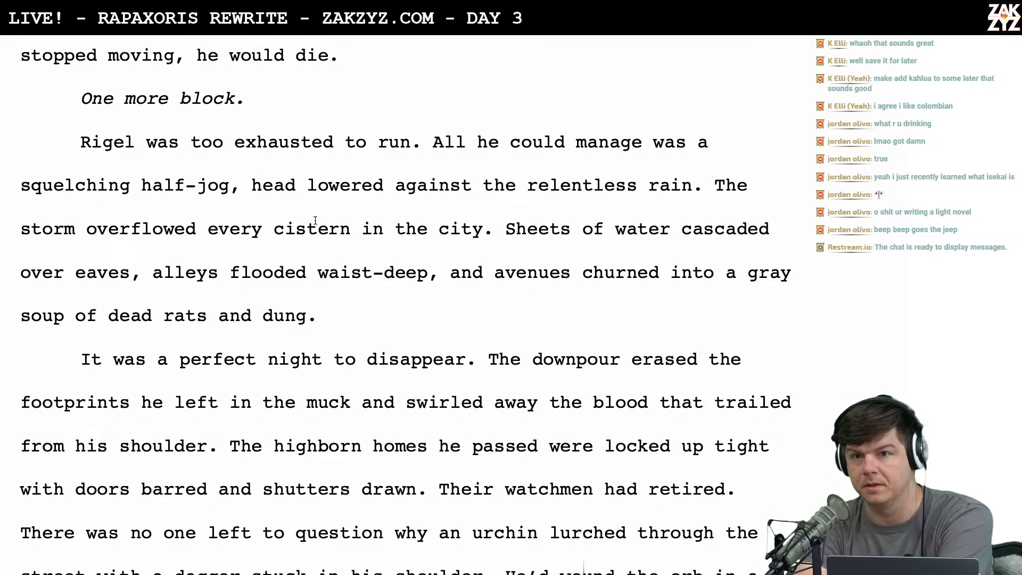
Switch to the web browser and search Google for "ing tense" in a new tab
key(ctrl+Left)
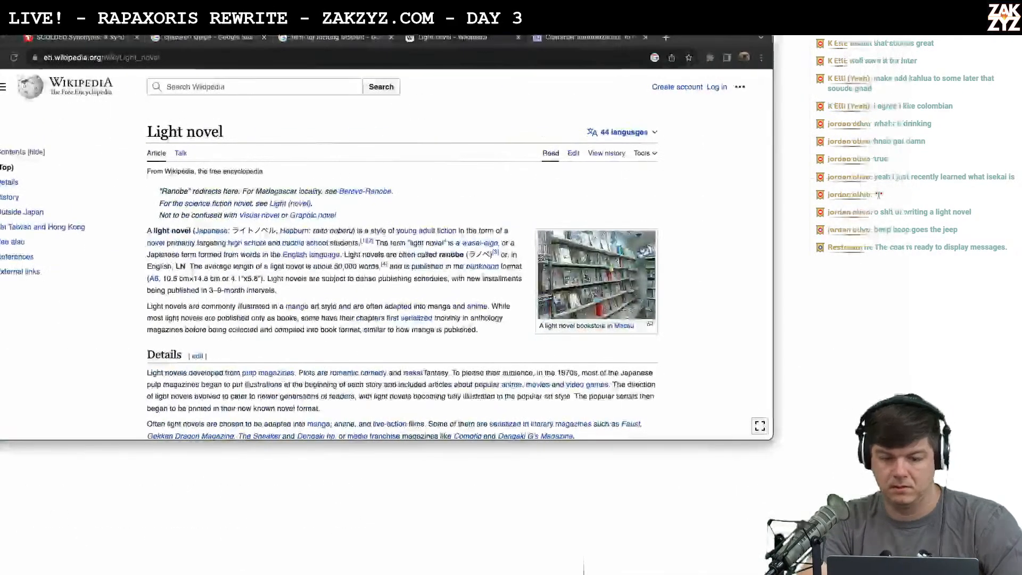
click(669, 40)
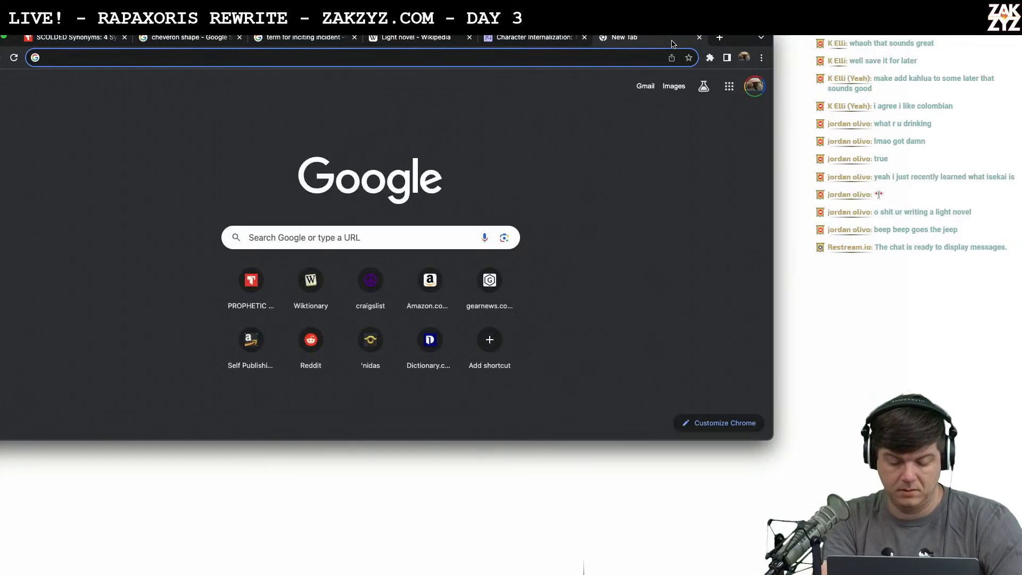
text(ing tense)
key(Return)
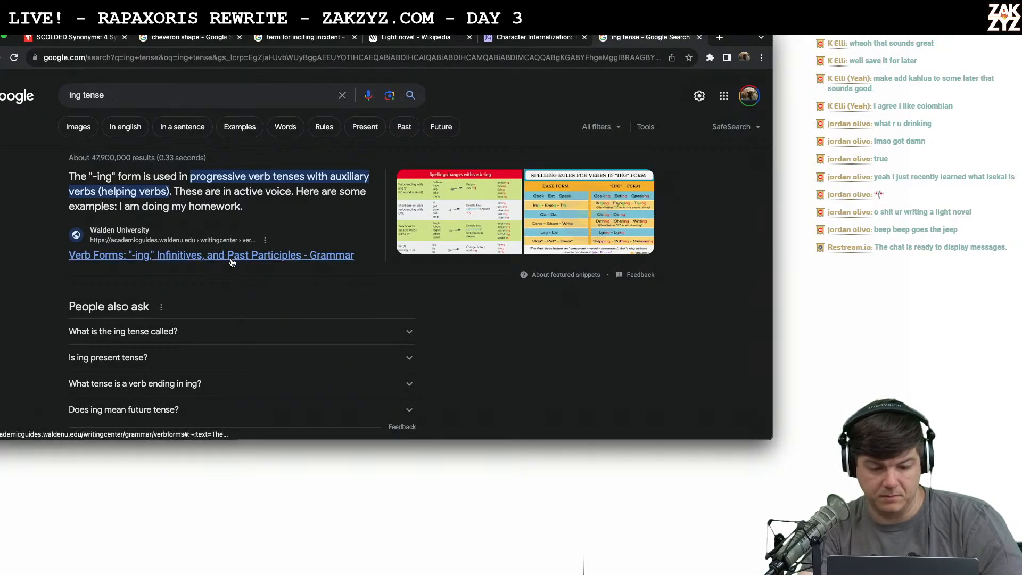
Look over the search results and expand the answer to "What is the ing tense called?"
scroll(232, 262, down, 3)
scroll(232, 263, down, 2)
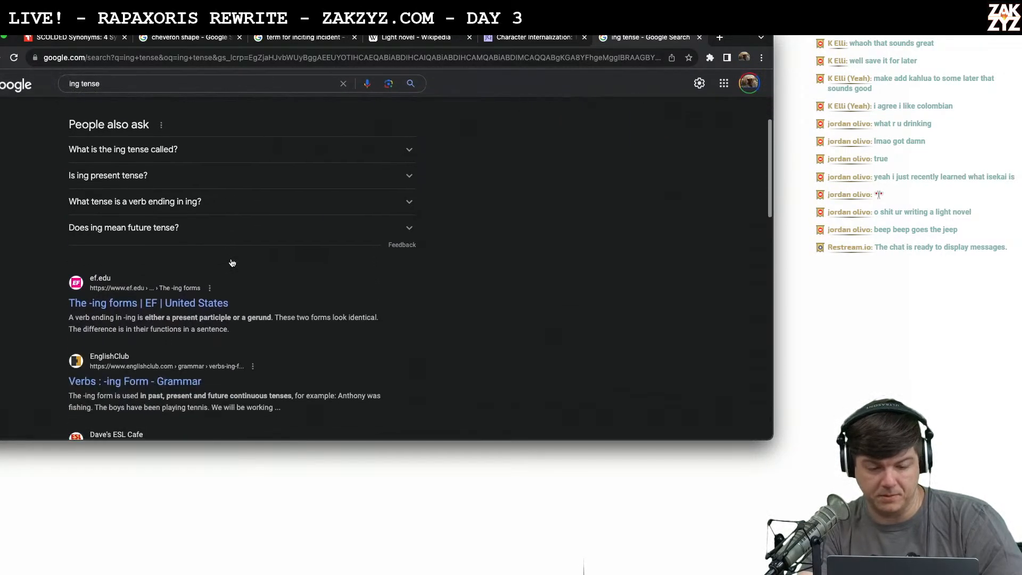
scroll(230, 265, up, 4)
click(155, 331)
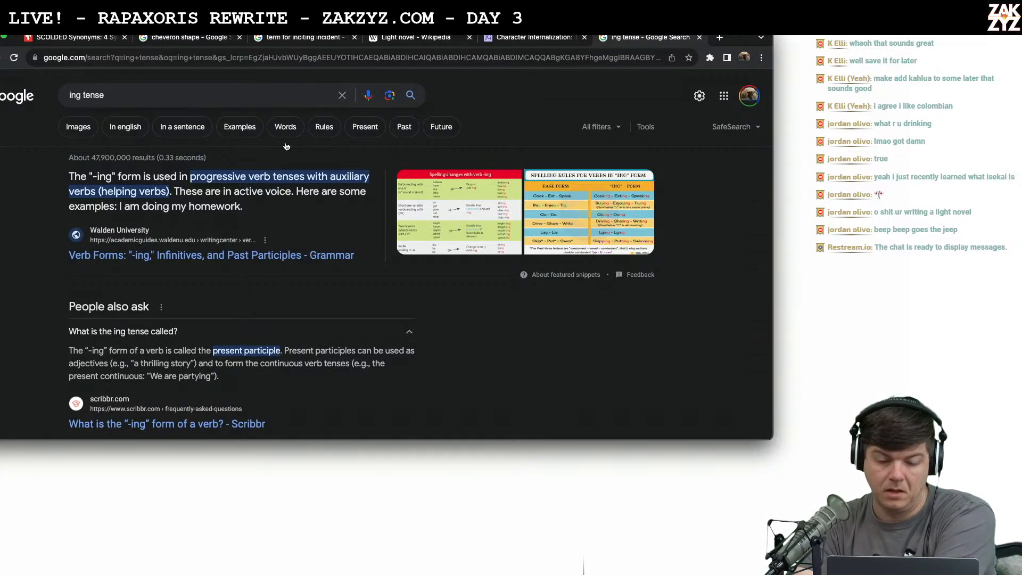
Return to the manuscript and insert "had" before "overflowed every cistern in the city"
mouse_move(216, 574)
key(super+Tab)
key(super+Tab)
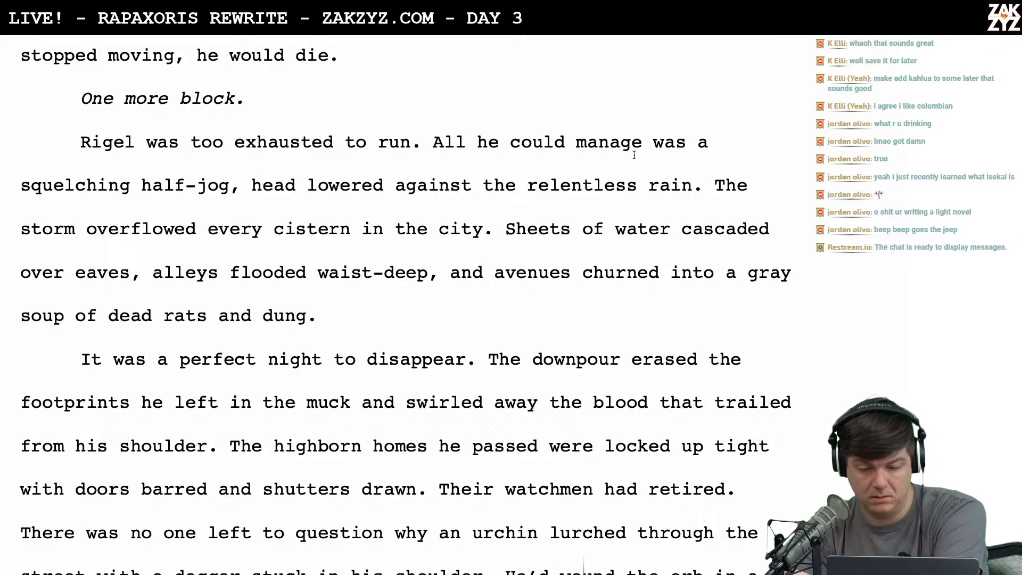
click(87, 207)
click(87, 229)
text(had)
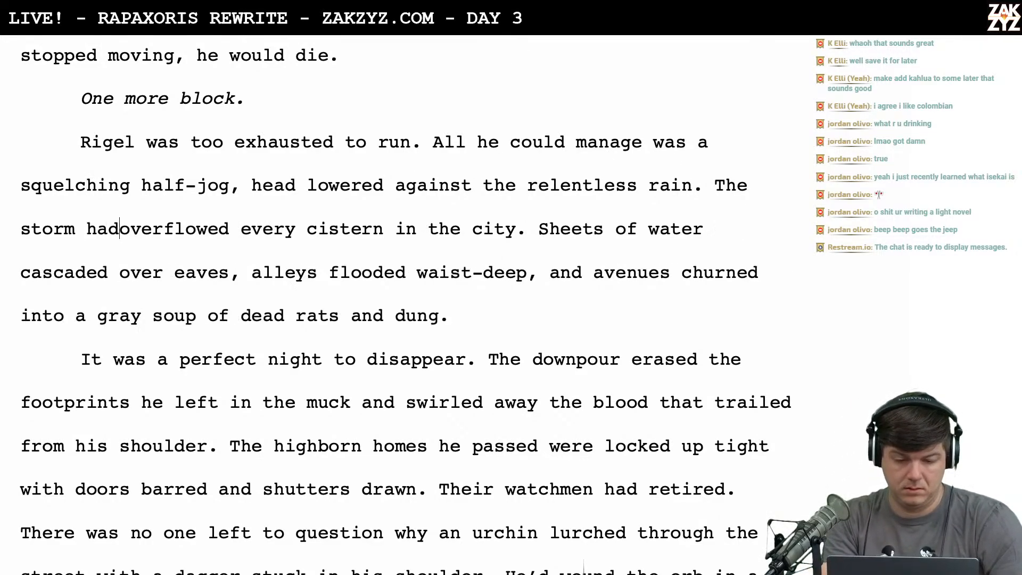
Review the rest of the storm paragraph, placing the text cursor just before "Sheets of water"
scroll(144, 224, down, 1)
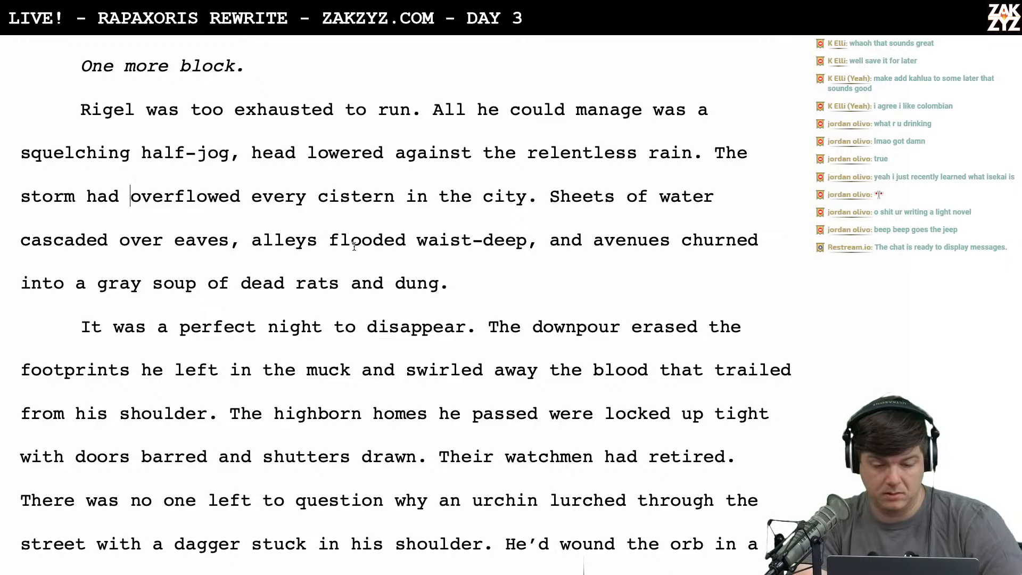
scroll(354, 246, down, 1)
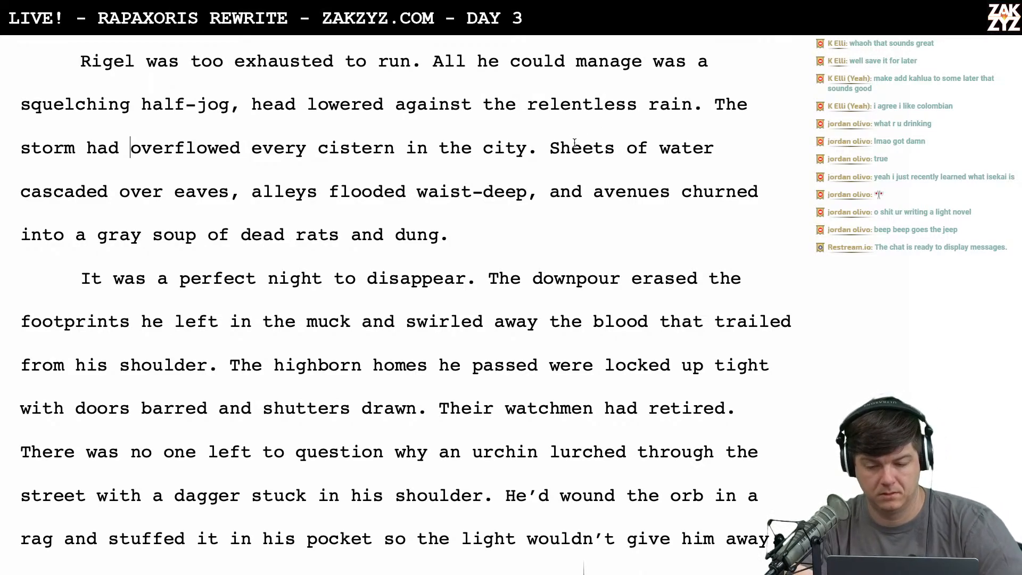
click(556, 151)
key(Left)
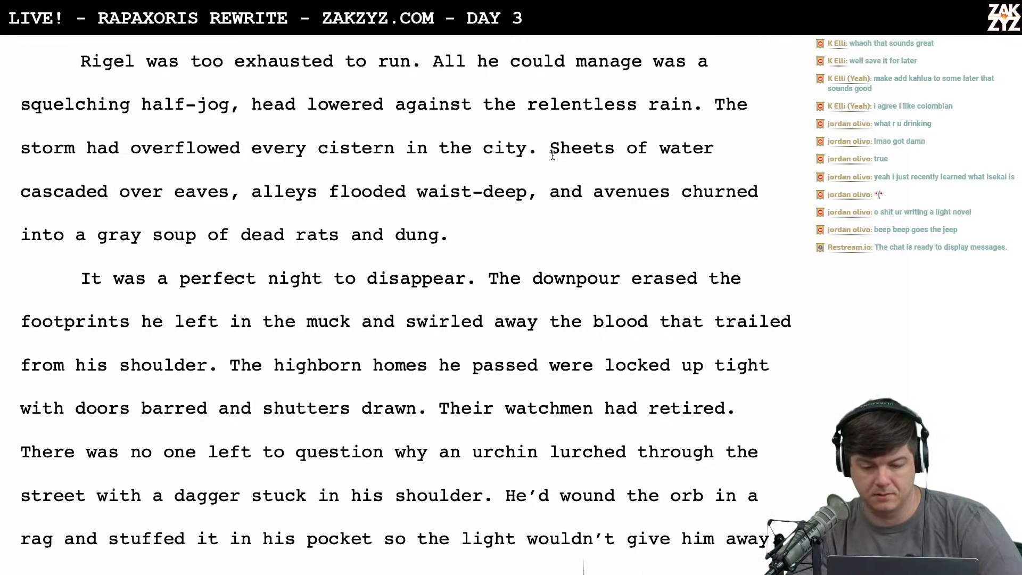
key(Left)
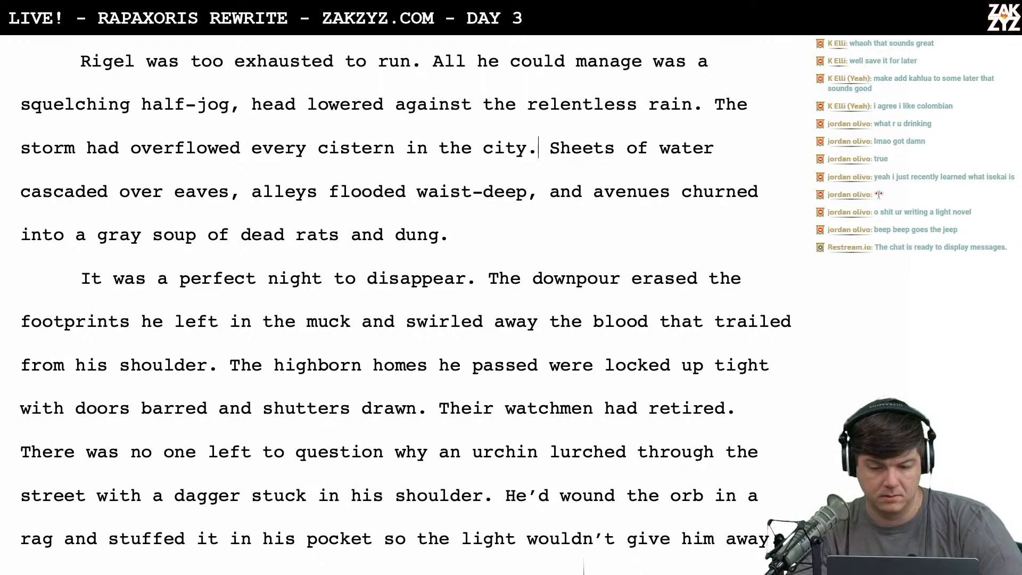
key(Right)
scroll(621, 170, down, 1)
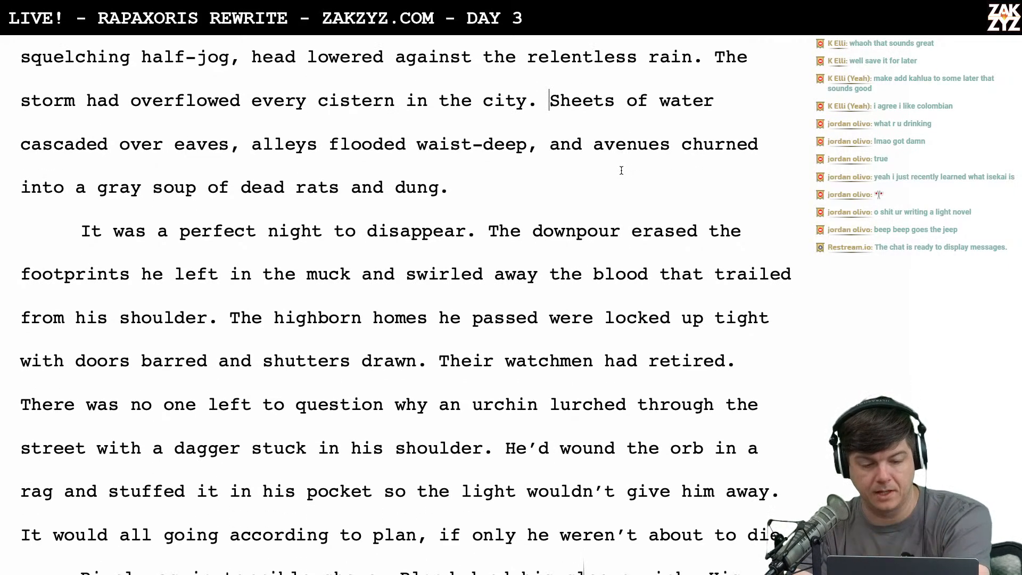
Replace "half" with "slog" in Rigel's squelching half-jog so the phrase reads "squelching slog-jog"
scroll(621, 170, up, 2)
scroll(621, 170, down, 1)
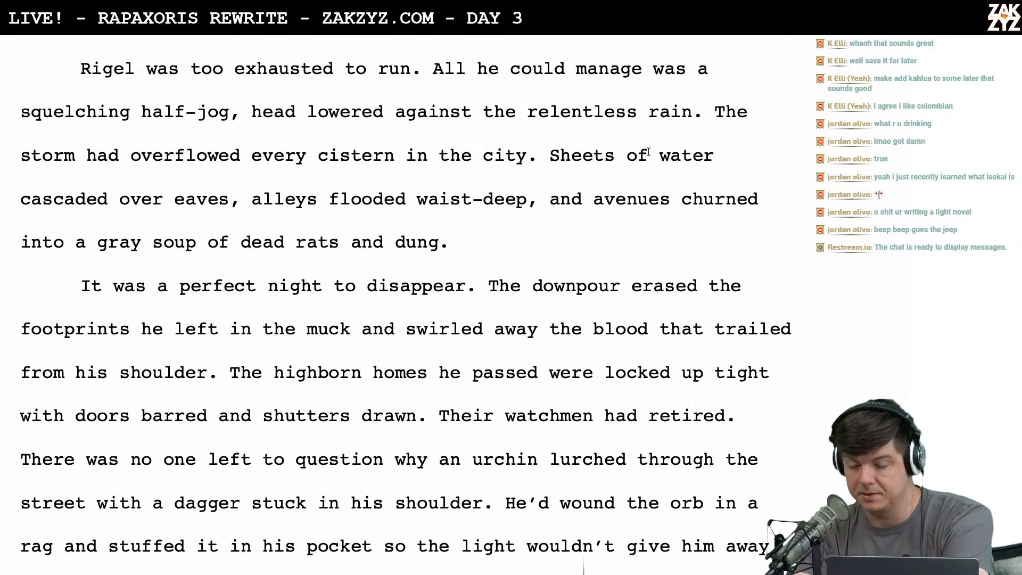
scroll(649, 152, down, 1)
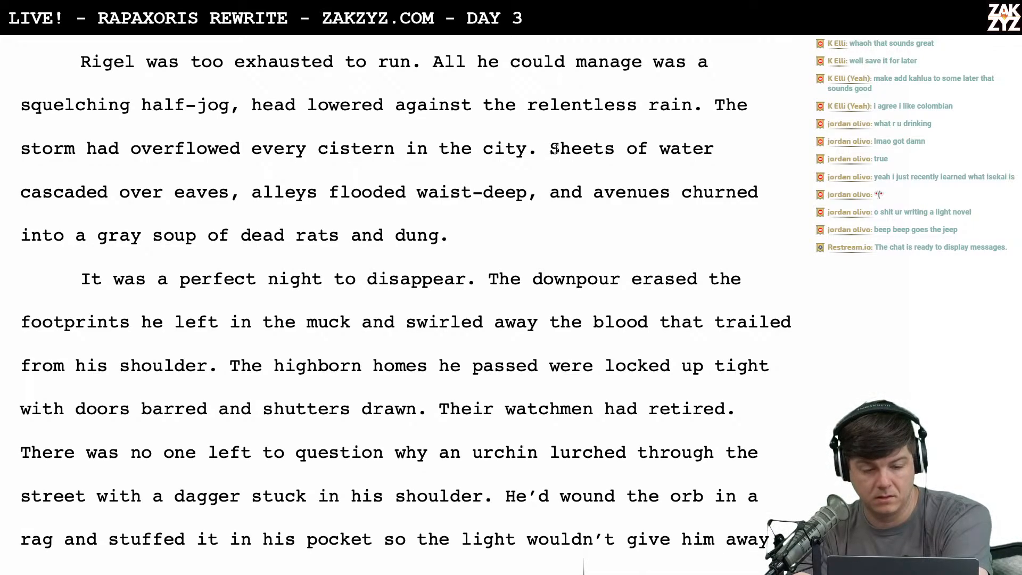
scroll(555, 149, up, 1)
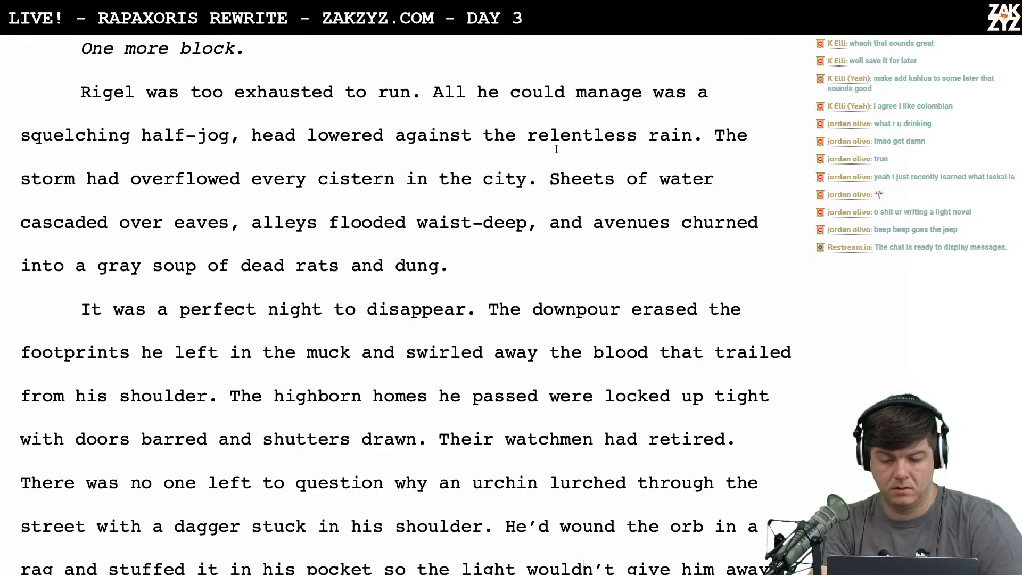
scroll(556, 149, down, 1)
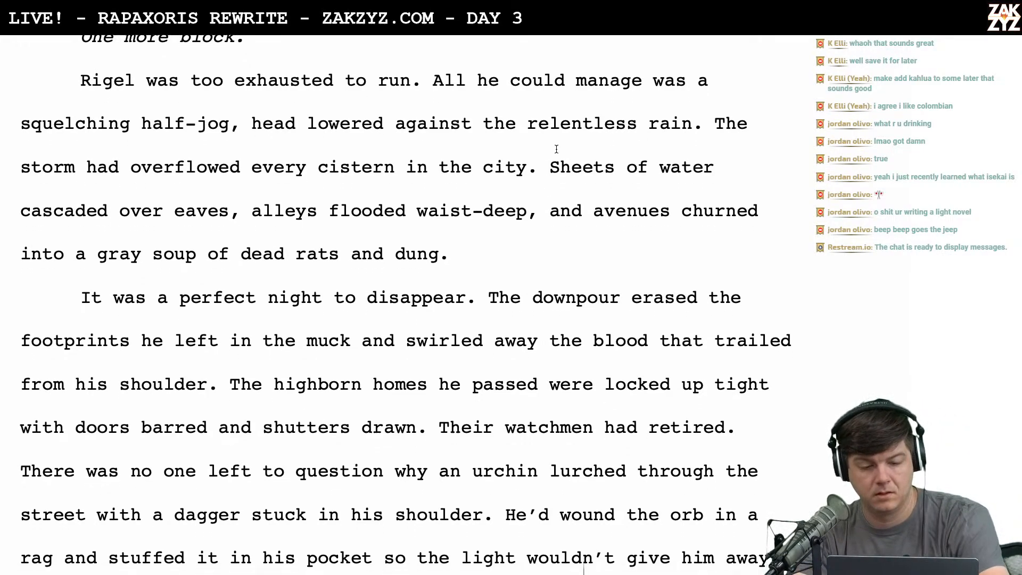
scroll(556, 149, down, 1)
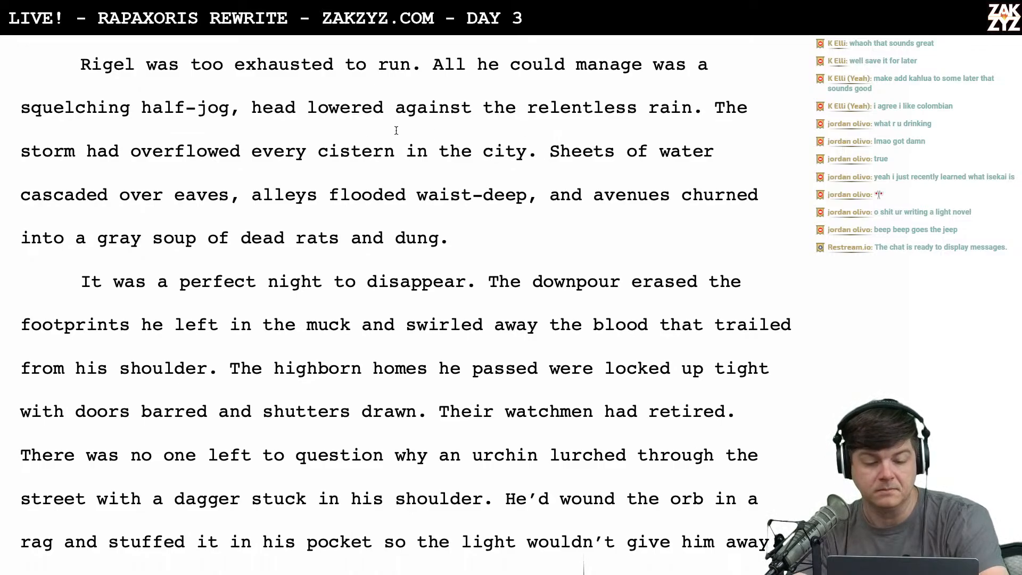
click(185, 107)
key(BackSpace)
key(BackSpace)
key(BackSpace)
key(BackSpace)
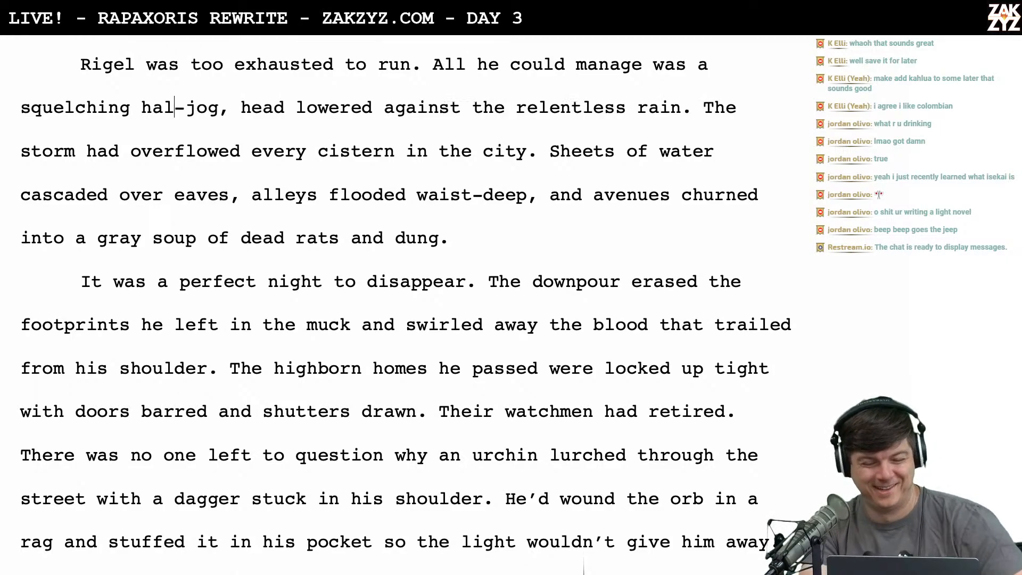
text(slog)
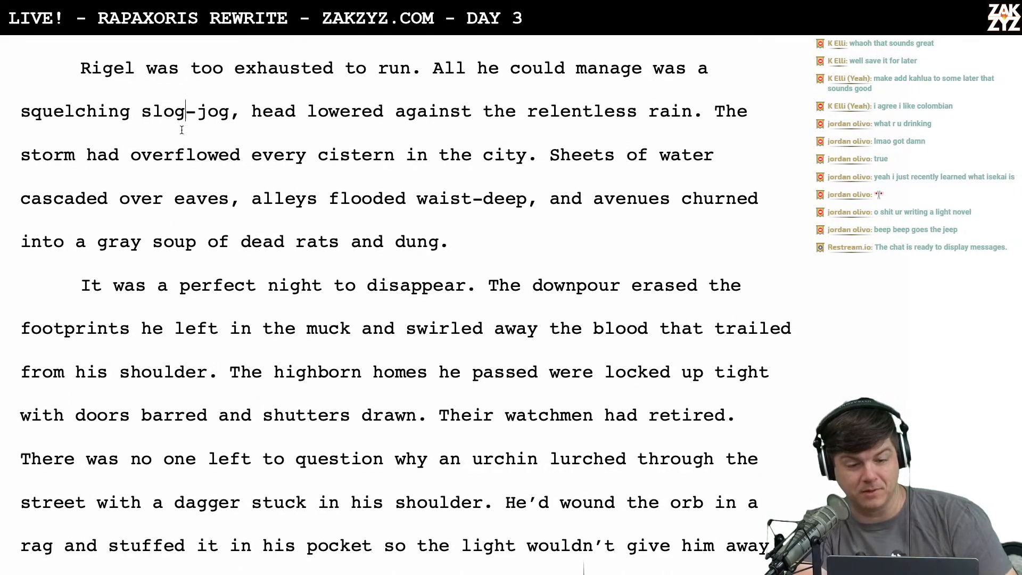
Reread the chapter from its opening line through the paragraph beginning "It was a perfect night to disappear"
scroll(182, 130, up, 5)
scroll(182, 129, up, 2)
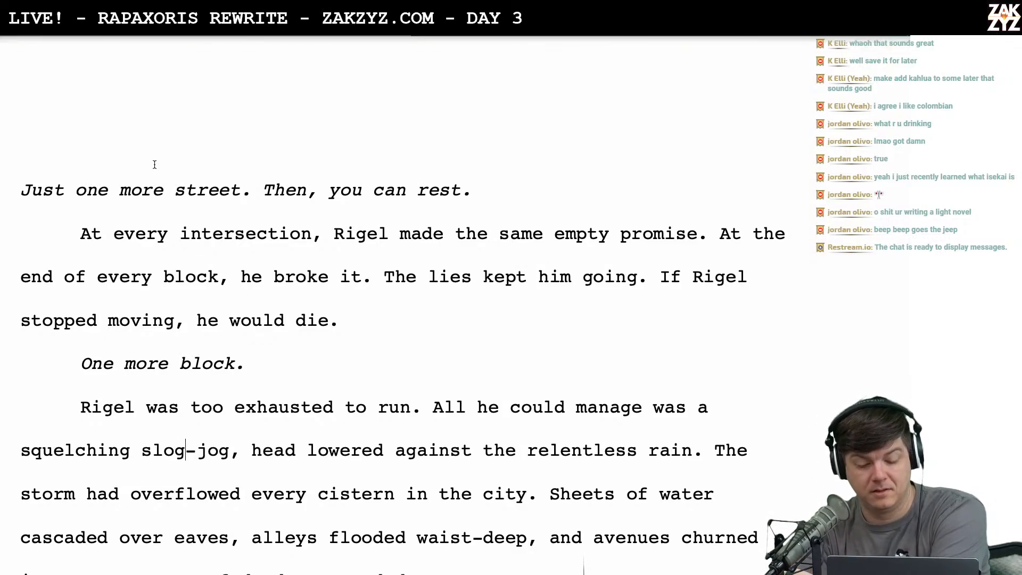
scroll(155, 250, down, 3)
scroll(155, 250, down, 5)
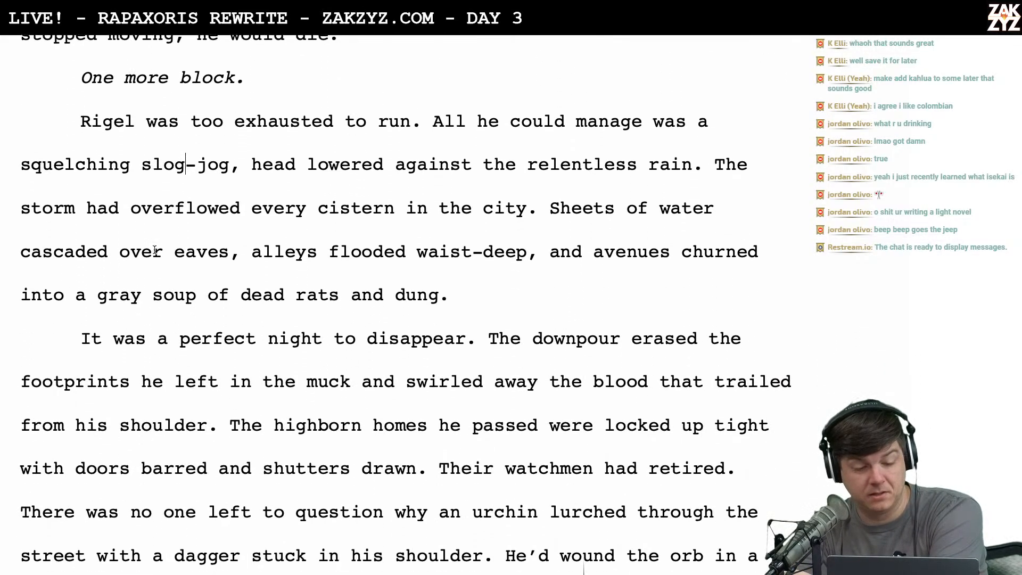
scroll(154, 250, down, 1)
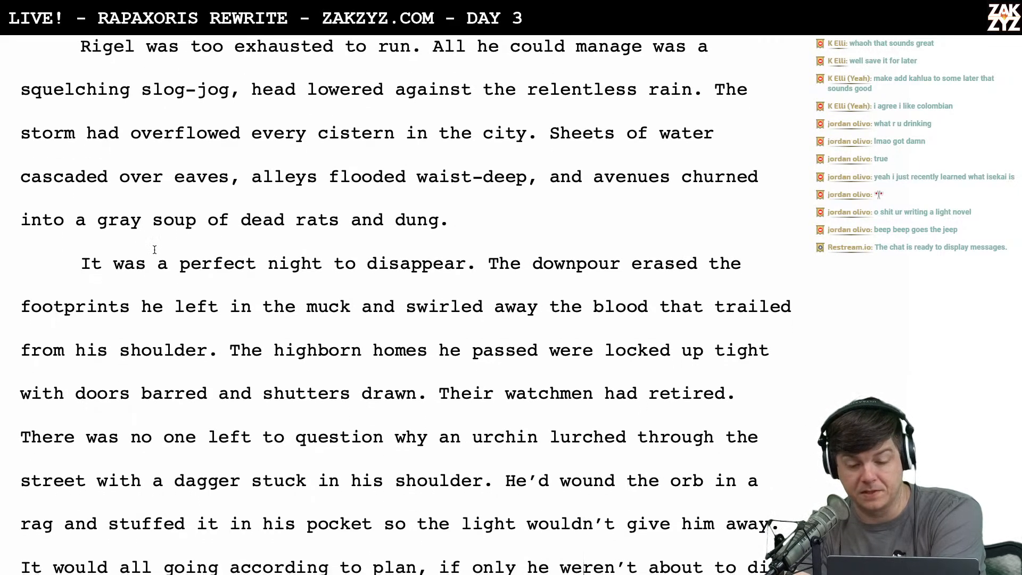
scroll(333, 193, down, 2)
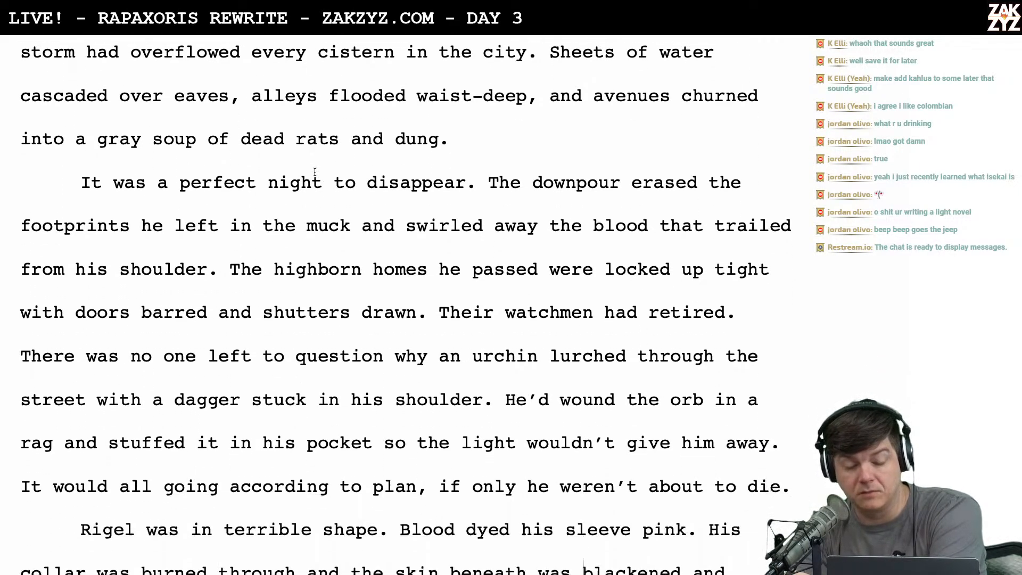
scroll(314, 172, up, 1)
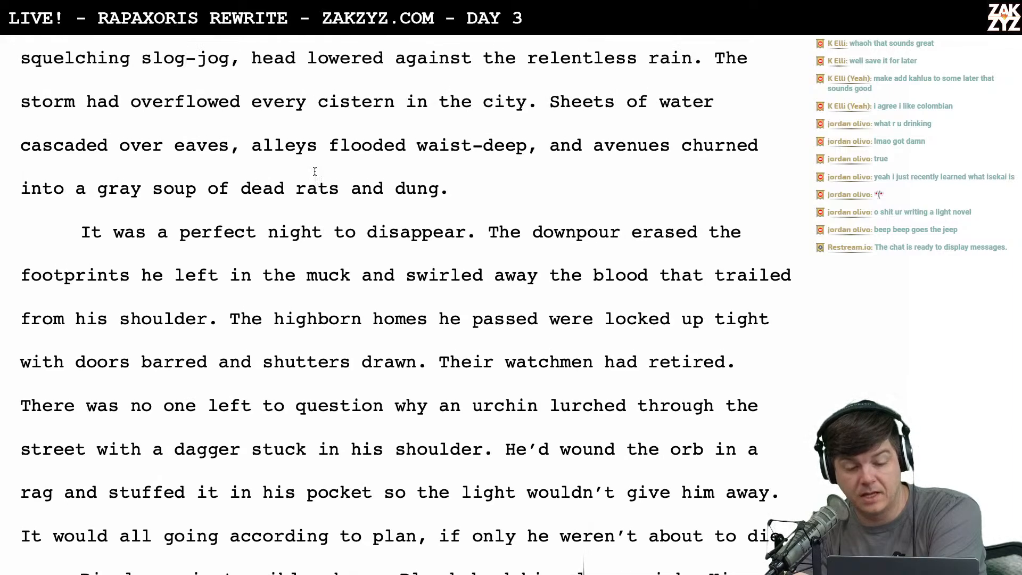
scroll(355, 130, down, 1)
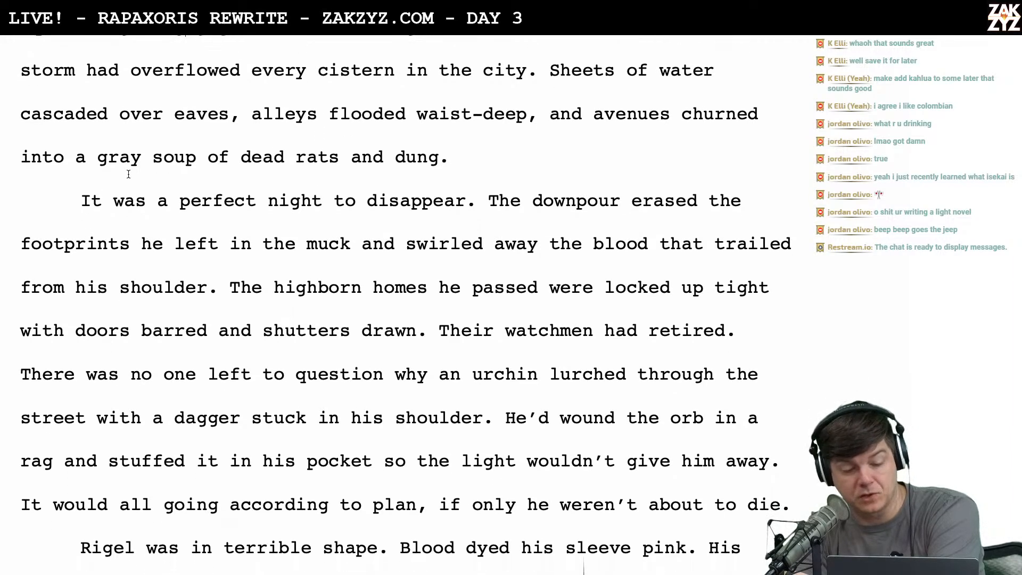
scroll(228, 176, down, 2)
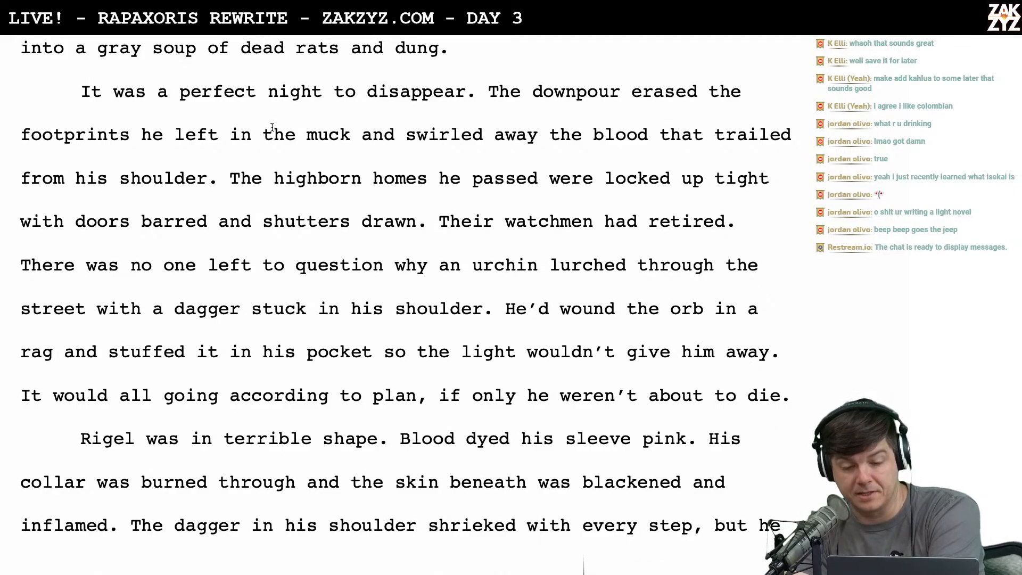
scroll(271, 128, down, 1)
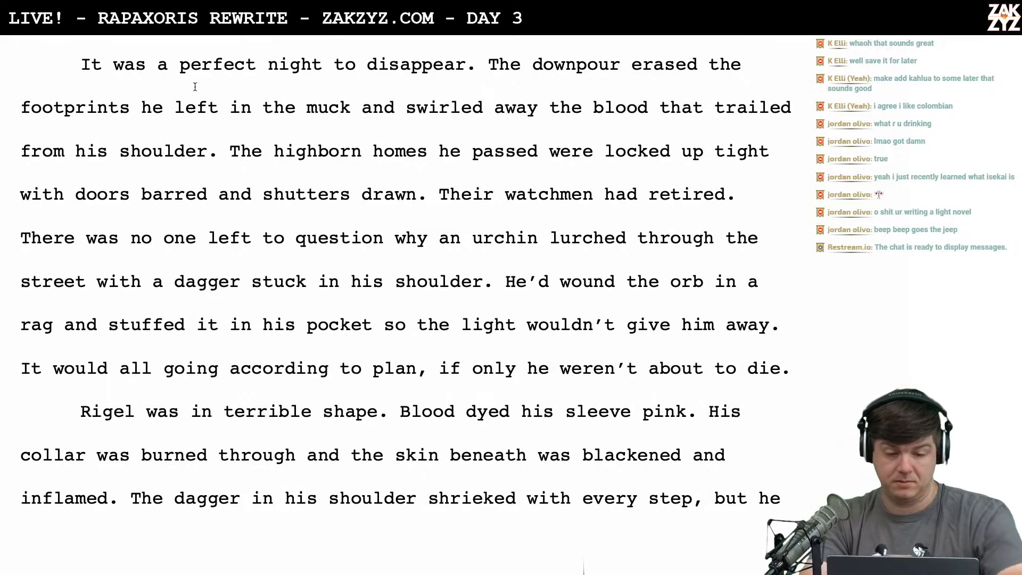
Replace "he" with "Rigel" in the downpour sentence so it reads "footprints Rigel left in the muck"
click(171, 107)
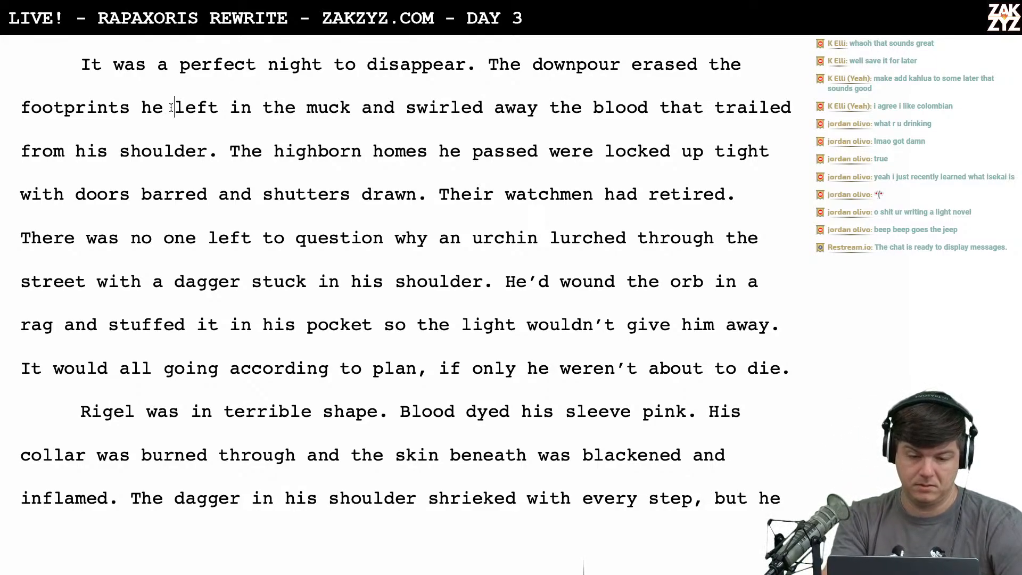
key(BackSpace)
key(BackSpace)
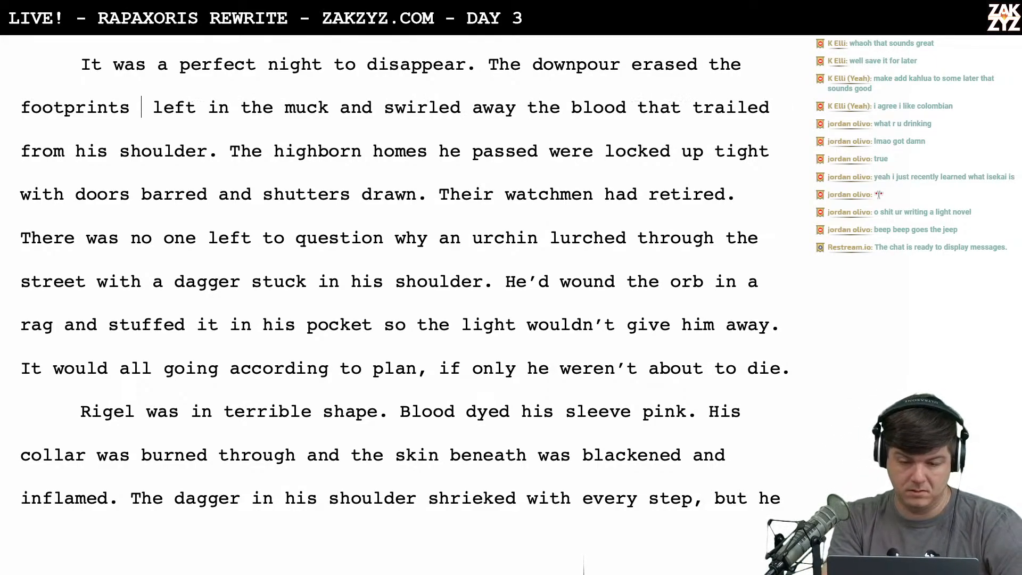
text(Rigel)
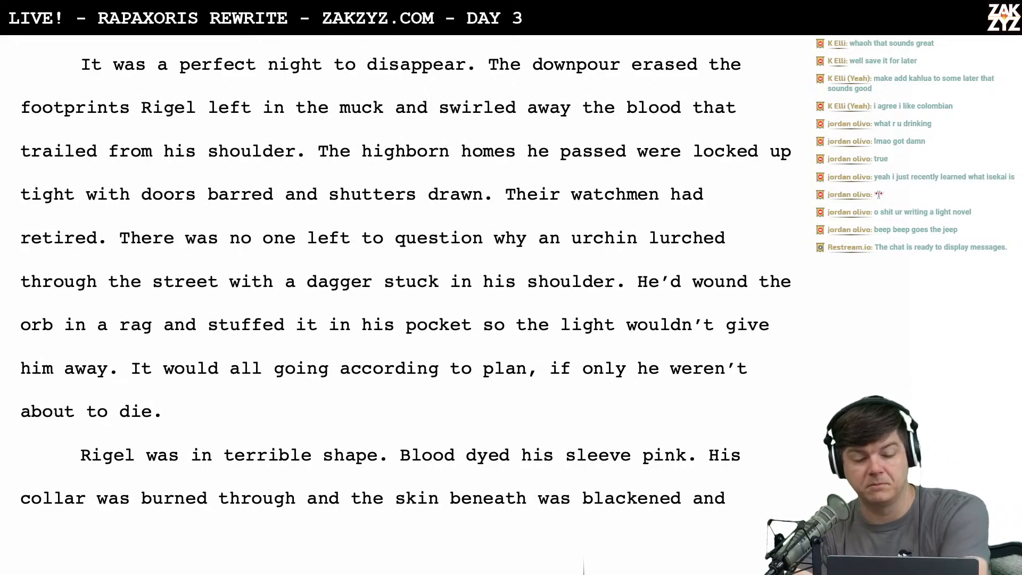
Change "an urchin" to "a bloody urchin" in the sentence about no one being left to question him
scroll(69, 134, down, 1)
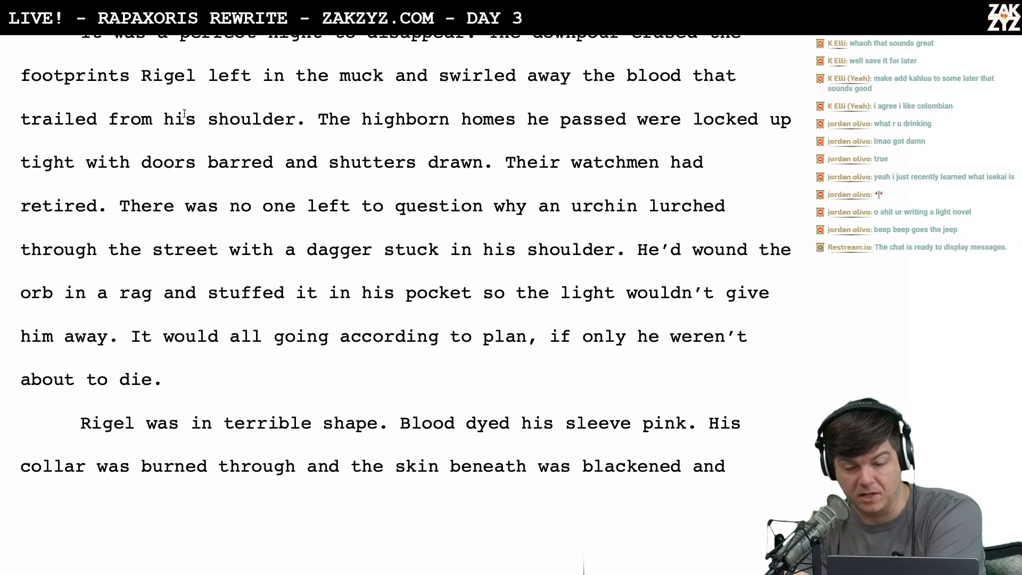
scroll(184, 113, down, 1)
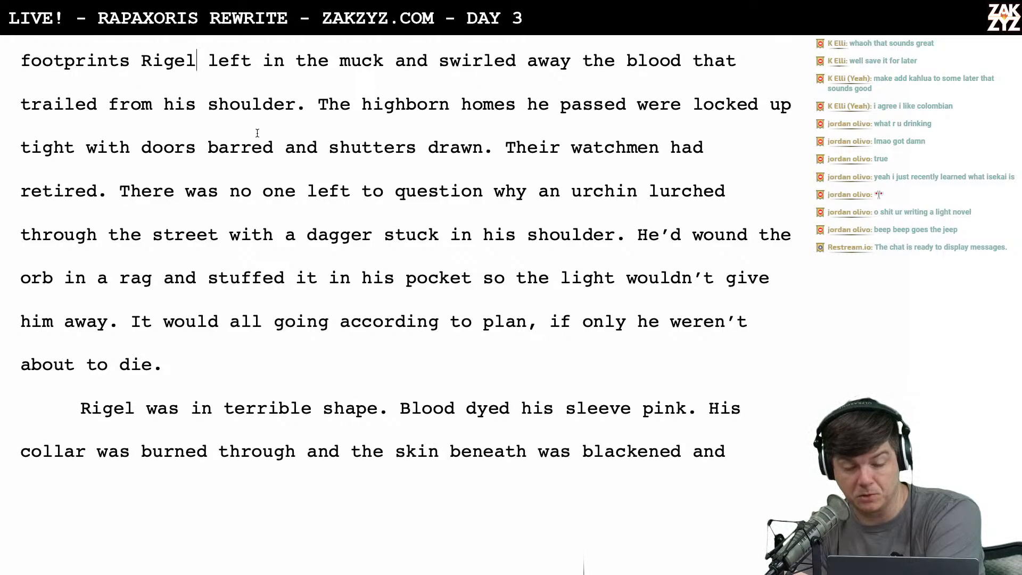
scroll(255, 132, down, 1)
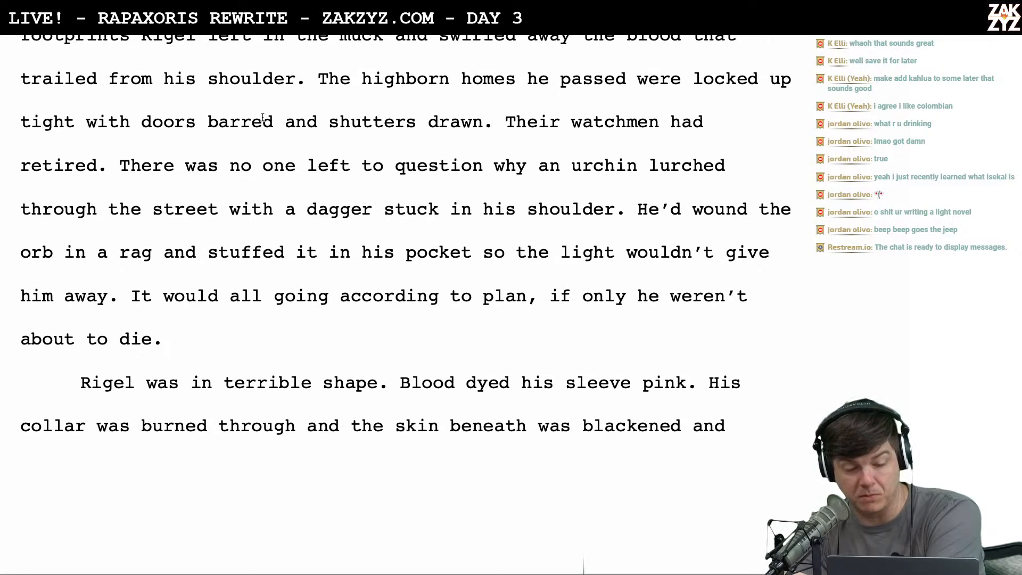
scroll(314, 135, down, 1)
scroll(314, 135, down, 1)
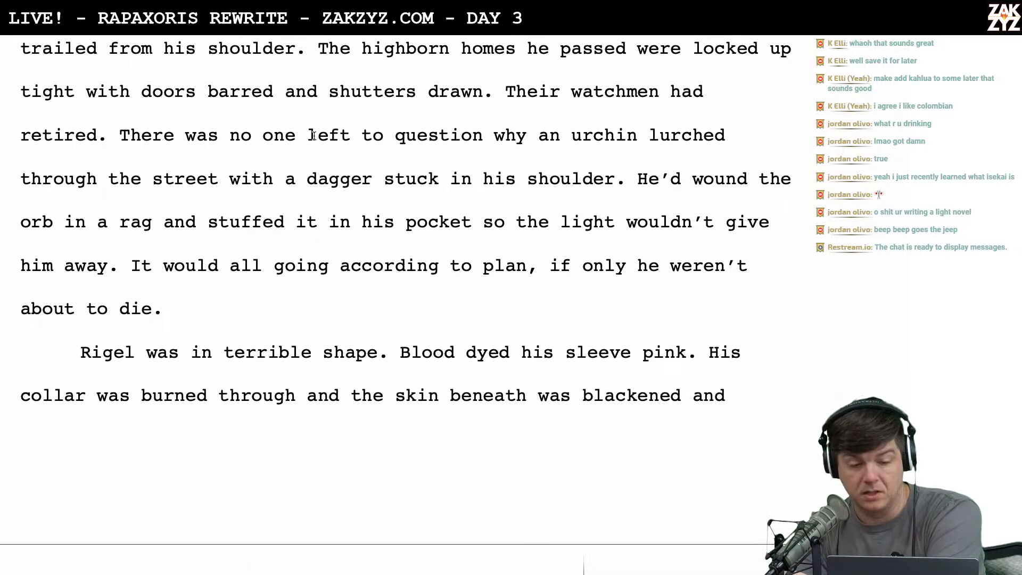
scroll(314, 135, down, 1)
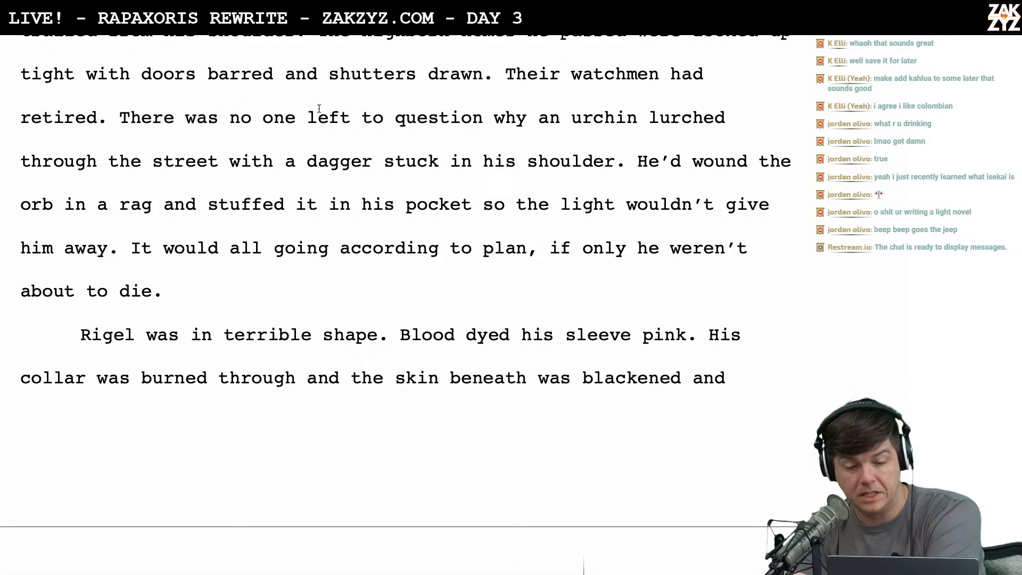
scroll(357, 154, down, 1)
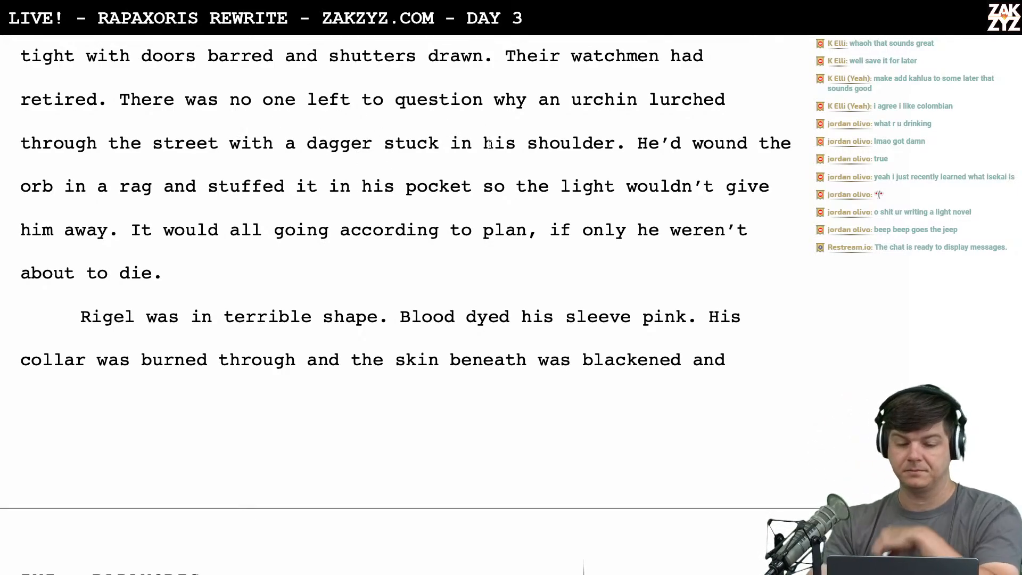
scroll(489, 145, down, 1)
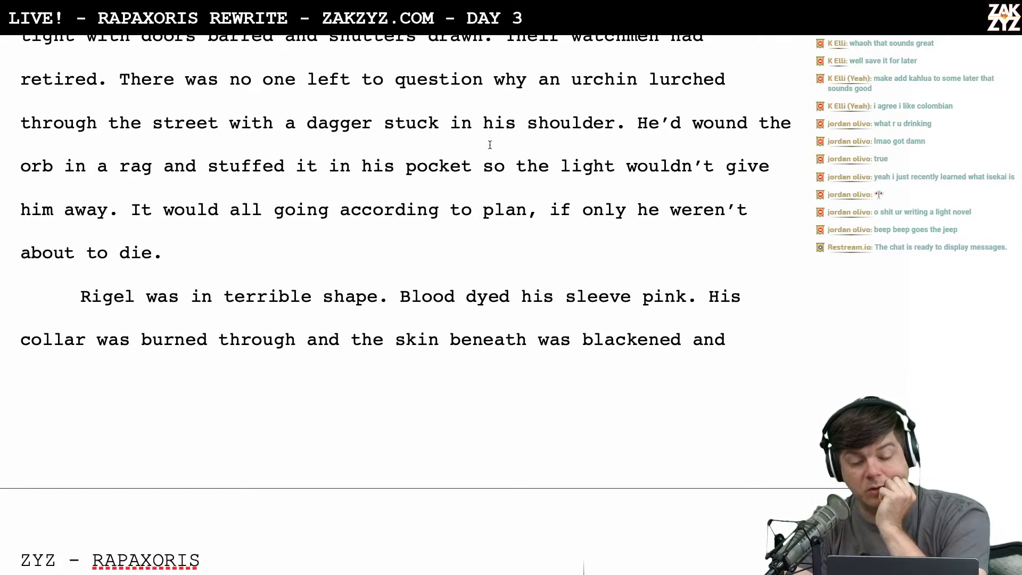
click(571, 88)
key(Left)
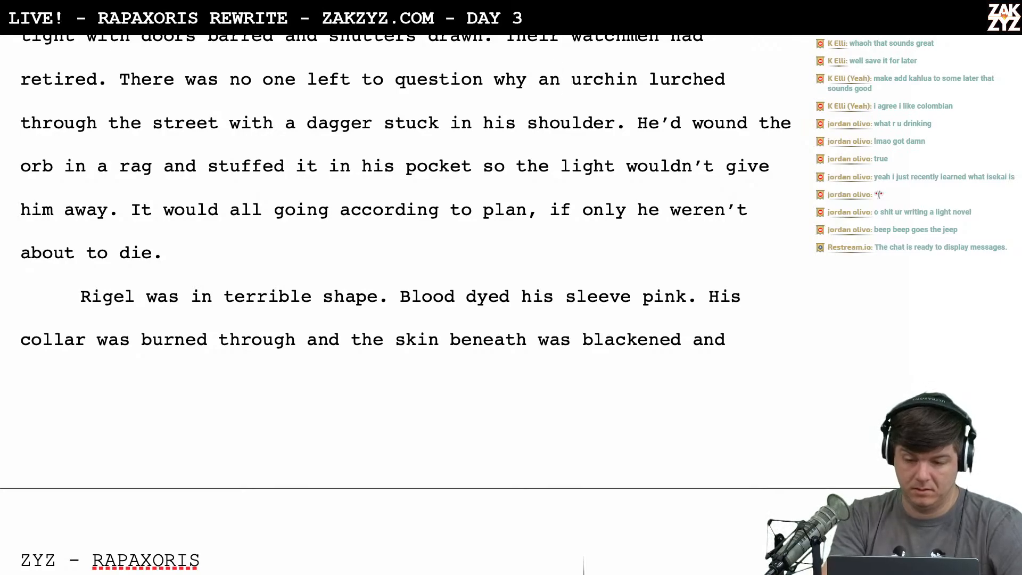
key(BackSpace)
text(bloody)
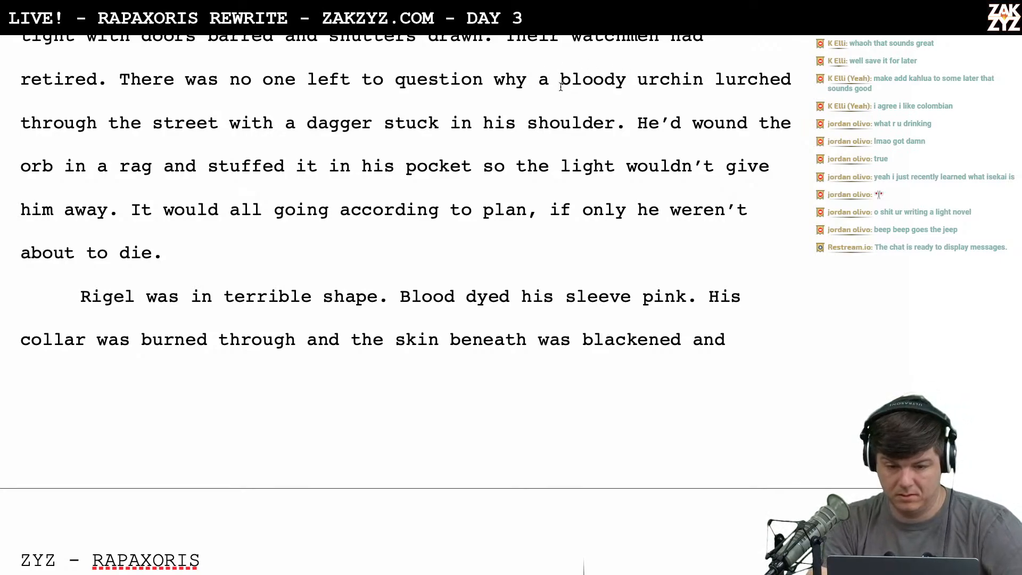
Insert "jutting from" after "with a dagger" in the bloody urchin sentence
click(371, 130)
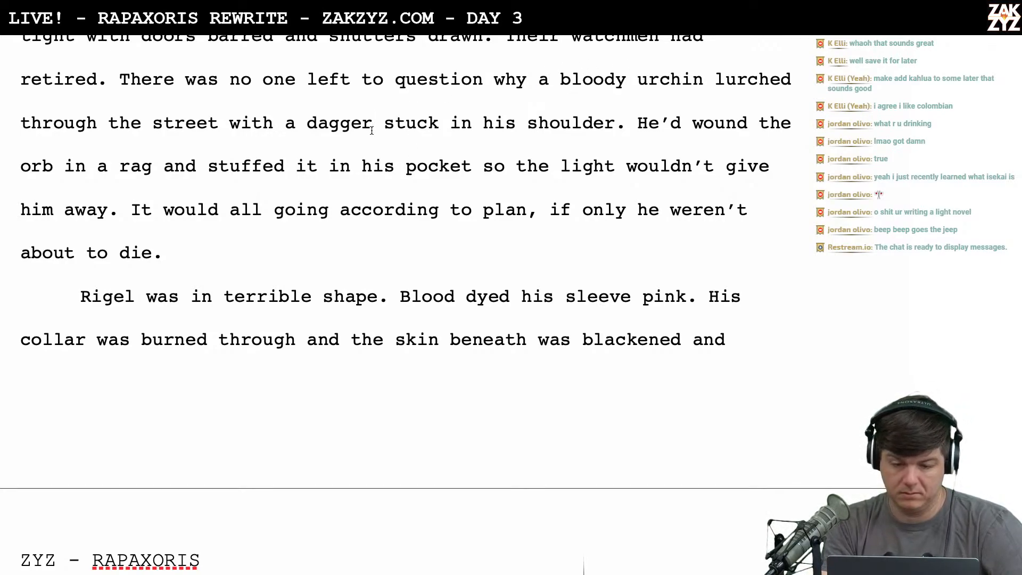
key(Right)
key(Return)
text(ju)
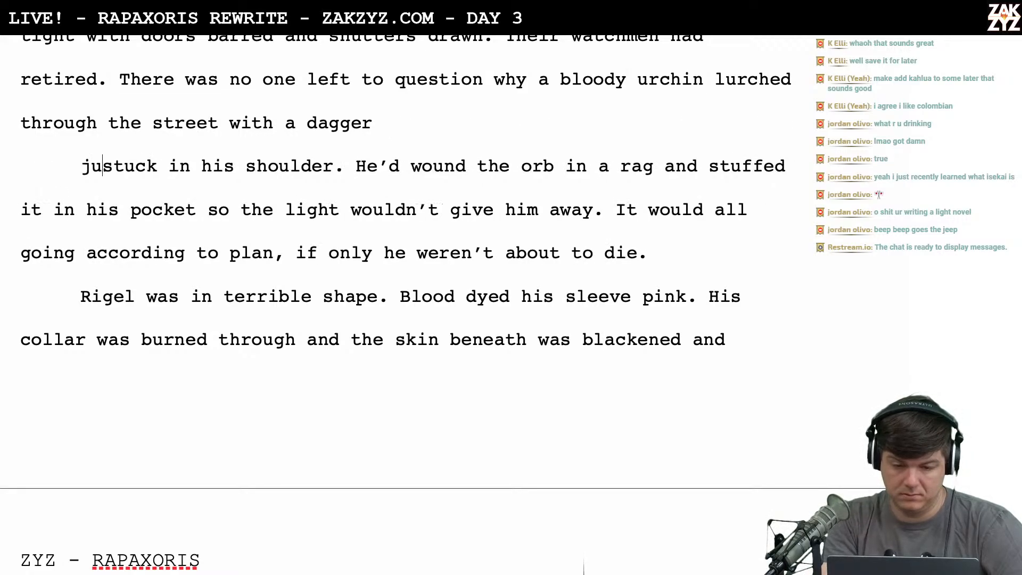
key(BackSpace)
key(BackSpace)
key(BackSpace)
text(jut)
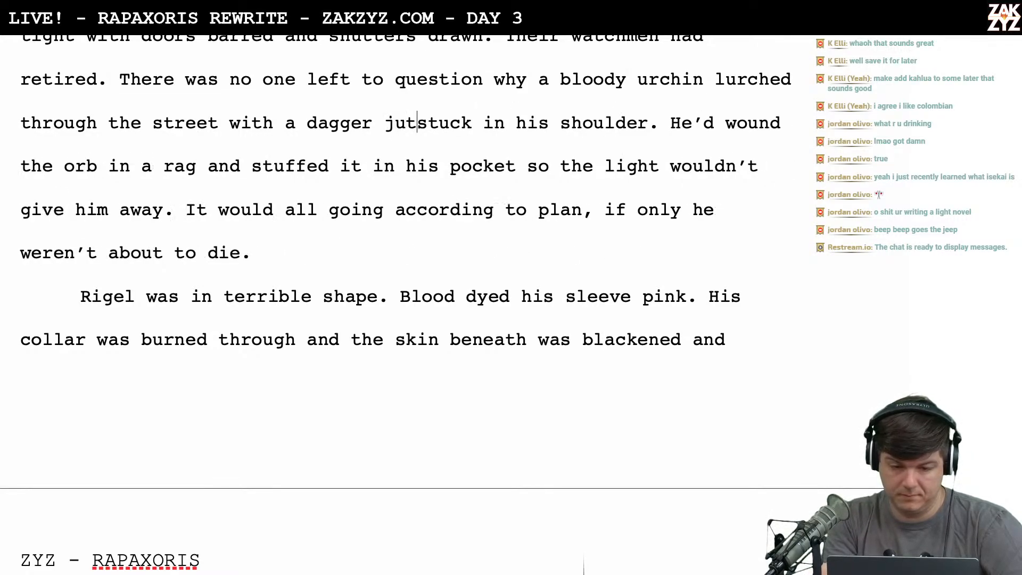
text(ting f)
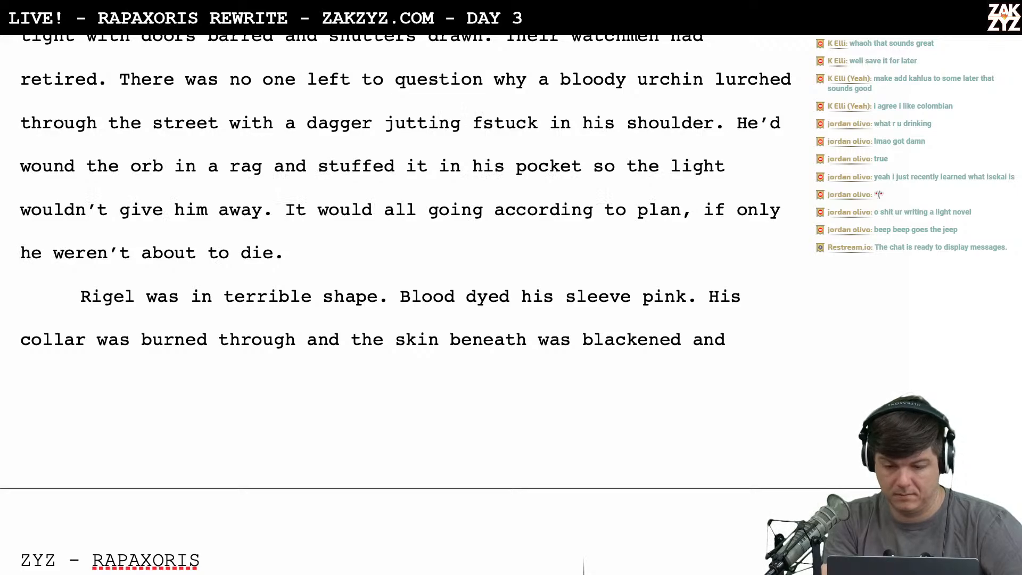
text(rom)
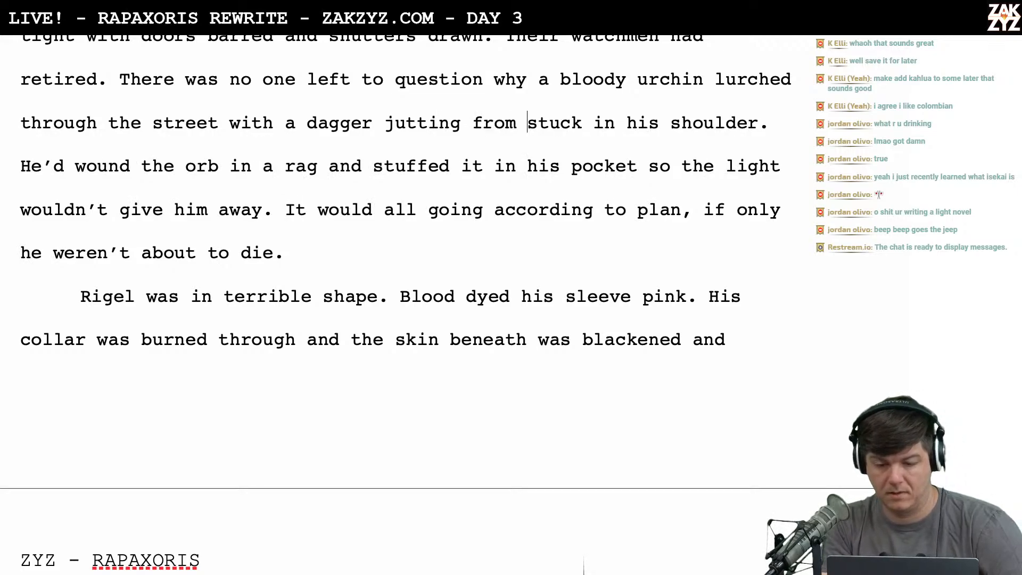
Delete "stuck in his shoulder" after "jutting from", keeping the period, and place the text cursor after "lurched"
key(shift+Right)
key(shift+Right)
key(shift+Right)
key(shift+Right)
key(shift+Right)
key(shift+Right)
key(shift+Right)
key(shift+Right)
key(shift+Right)
key(shift+Right)
key(shift+Right)
key(shift+Right)
key(shift+Right)
key(shift+Right)
key(shift+Right)
key(shift+Right)
key(shift+Right)
key(shift+Right)
key(shift+Right)
key(shift+Right)
key(shift+Right)
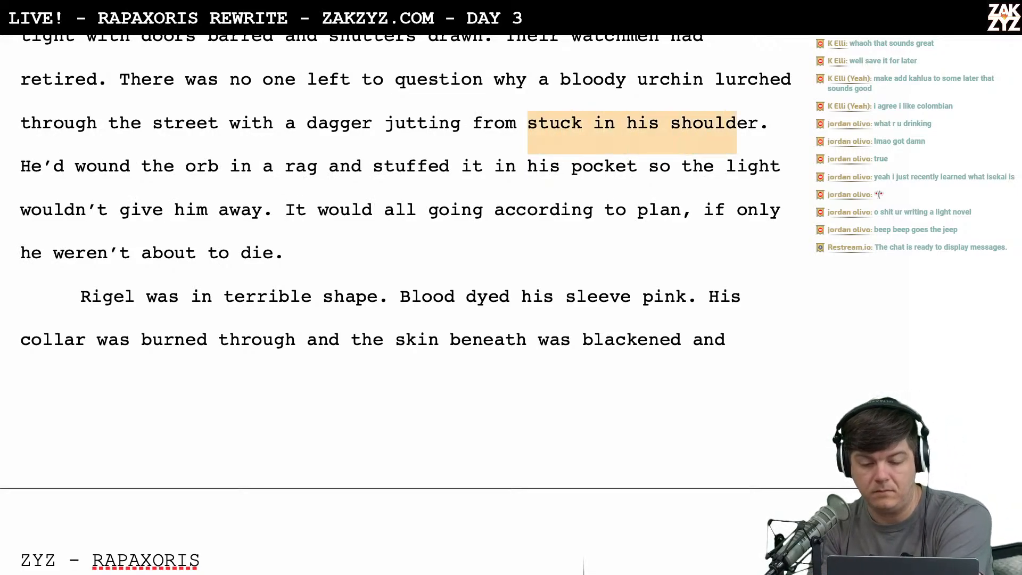
key(BackSpace)
key(BackSpace)
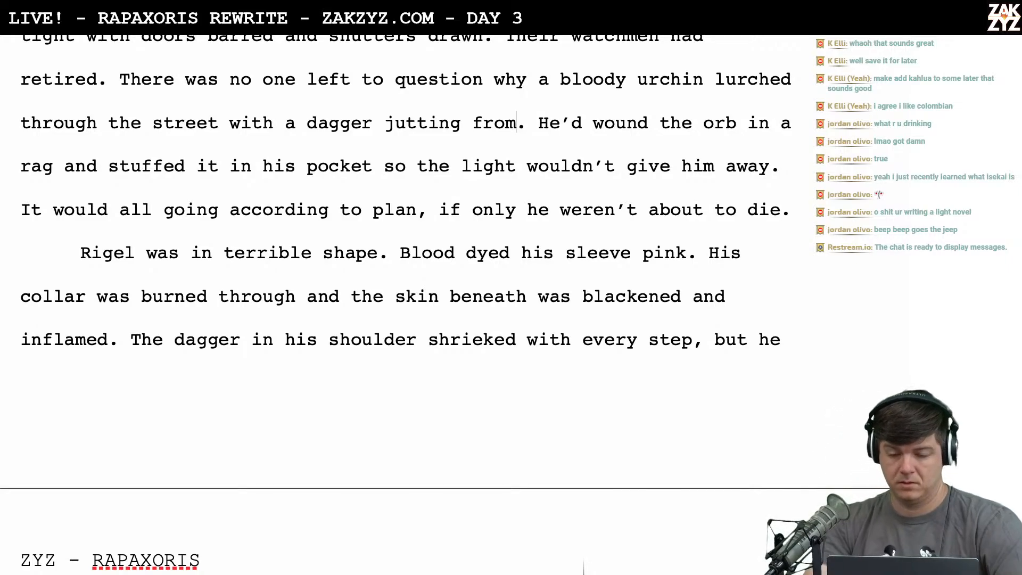
click(798, 79)
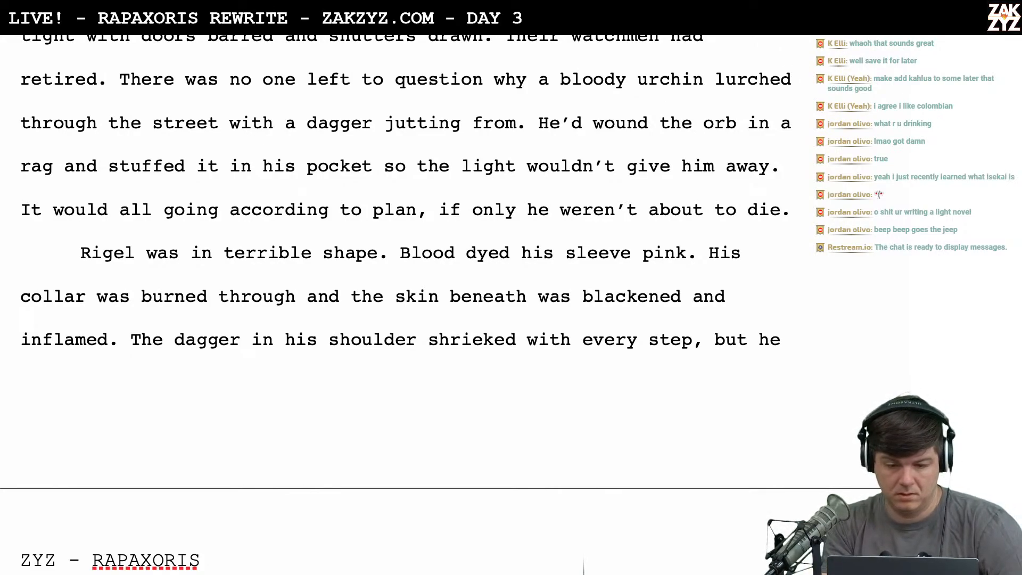
Replace "through the street" with "by" in the sentence about the bloody urchin lurching
key(shift+Right)
key(shift+Right)
key(shift+Right)
key(shift+Right)
key(shift+Right)
key(shift+Right)
key(shift+Right)
key(shift+Right)
key(shift+Right)
key(shift+Right)
key(shift+Right)
key(shift+Right)
key(shift+Right)
key(shift+Right)
key(shift+Right)
key(shift+Right)
key(shift+Right)
key(shift+Right)
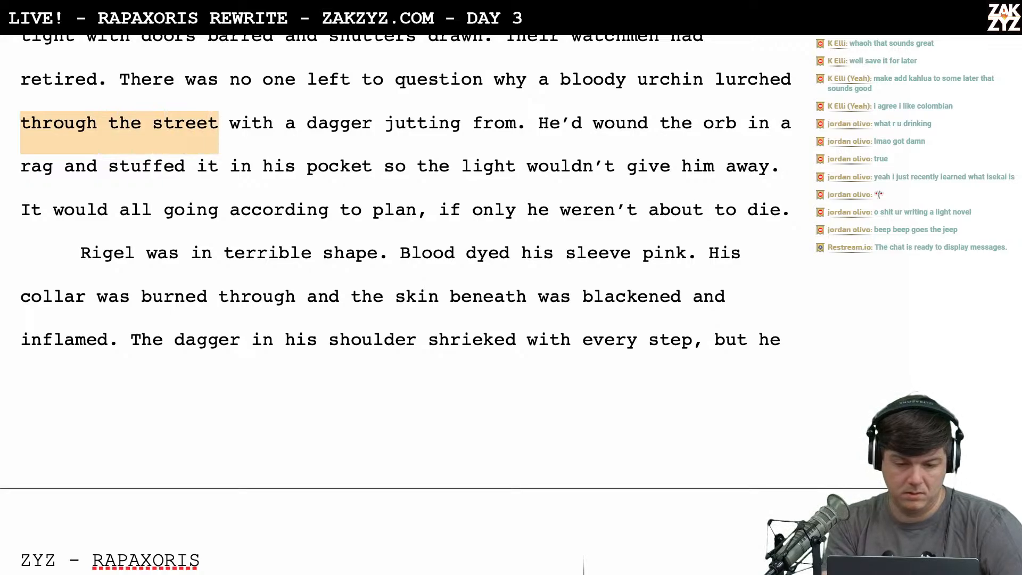
text(p)
key(BackSpace)
text(by)
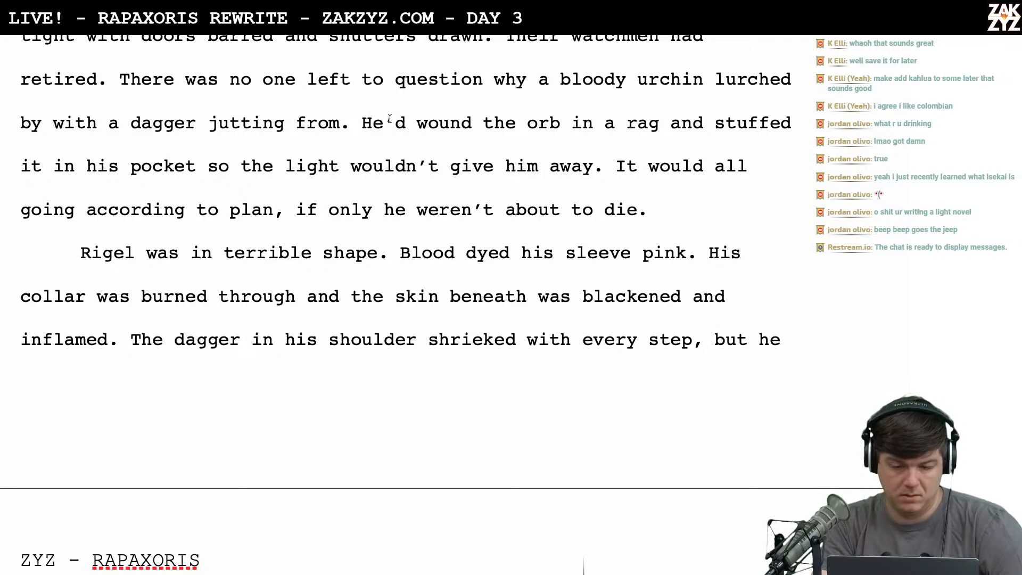
Insert "his arm" after "jutting from" to complete the bloody urchin sentence
click(339, 128)
text(his ar)
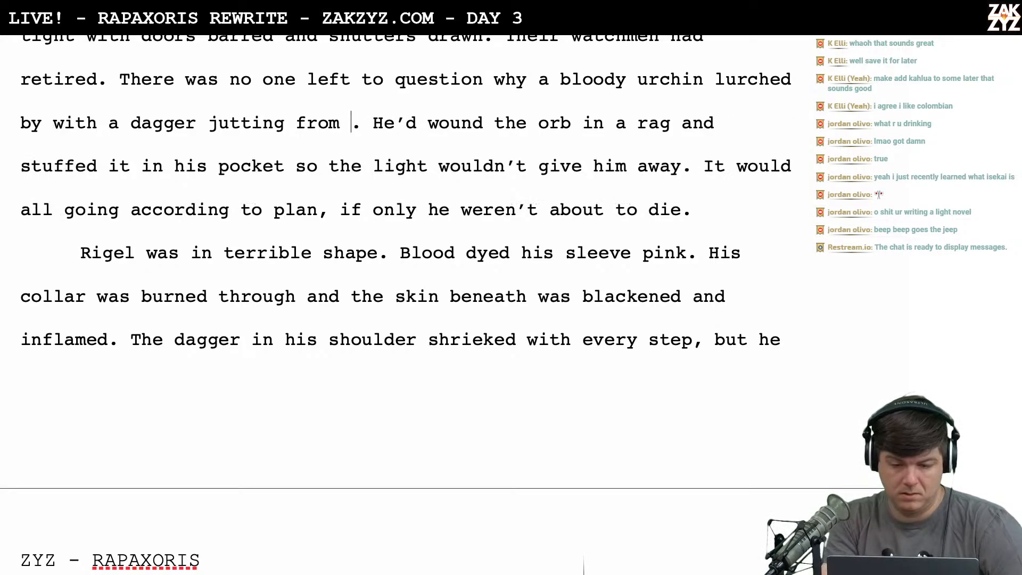
text(m)
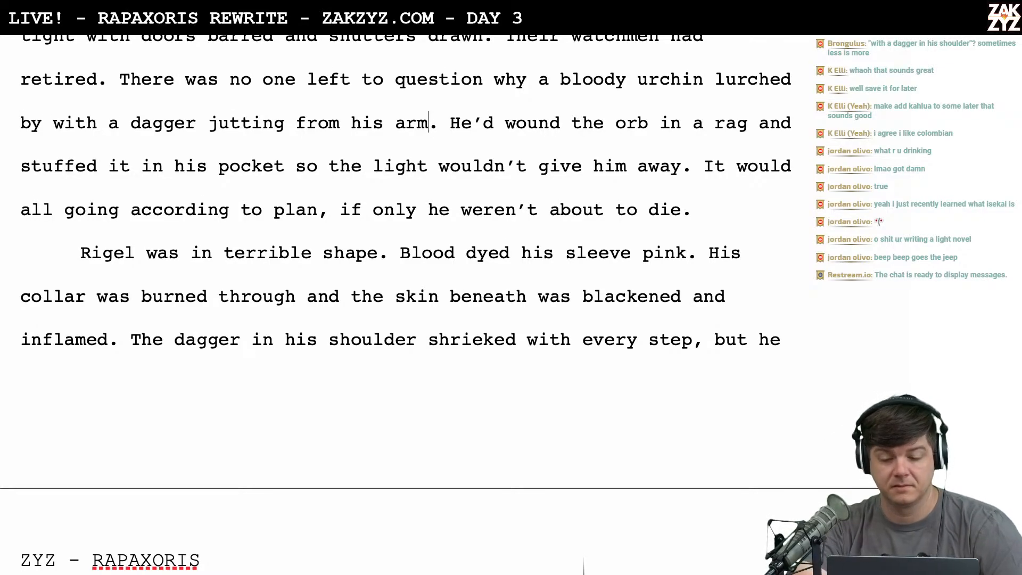
Break the sentence before "a bloody urchin" and write "a bloody urchin lurched past with a dagger in his arm." after "question why"
scroll(396, 304, down, 1)
scroll(396, 304, up, 2)
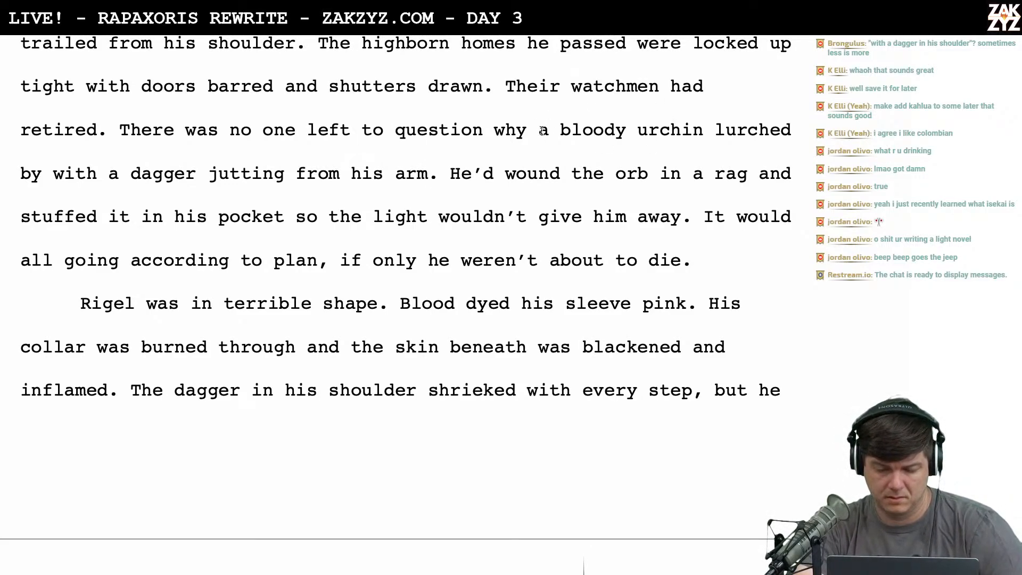
click(542, 131)
key(Return)
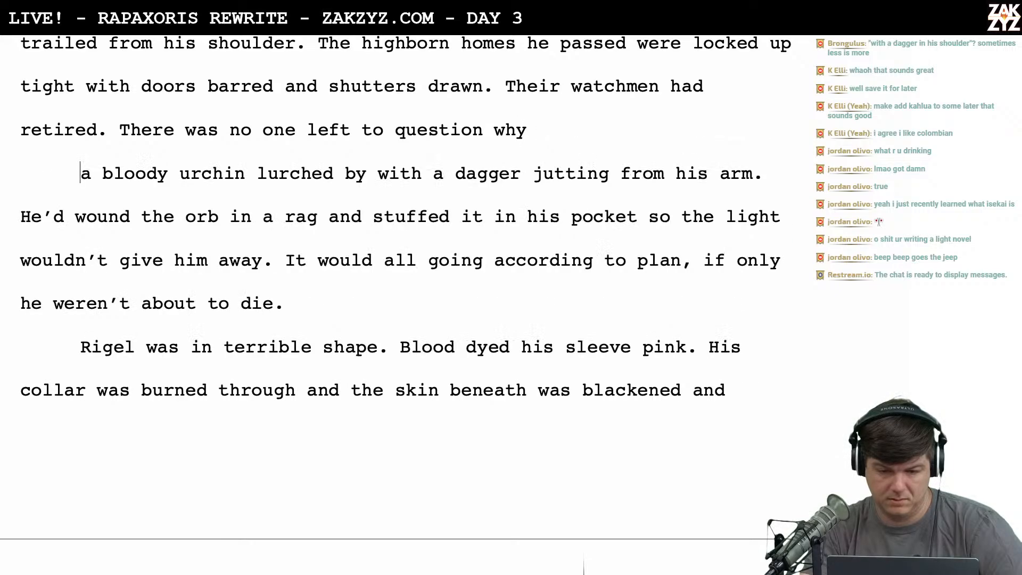
text(a)
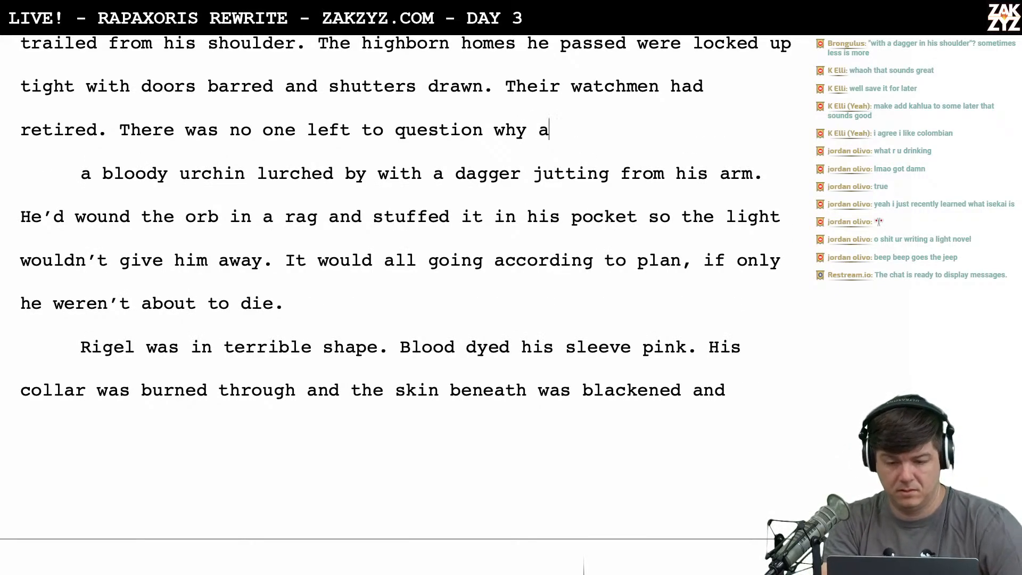
text( bloody )
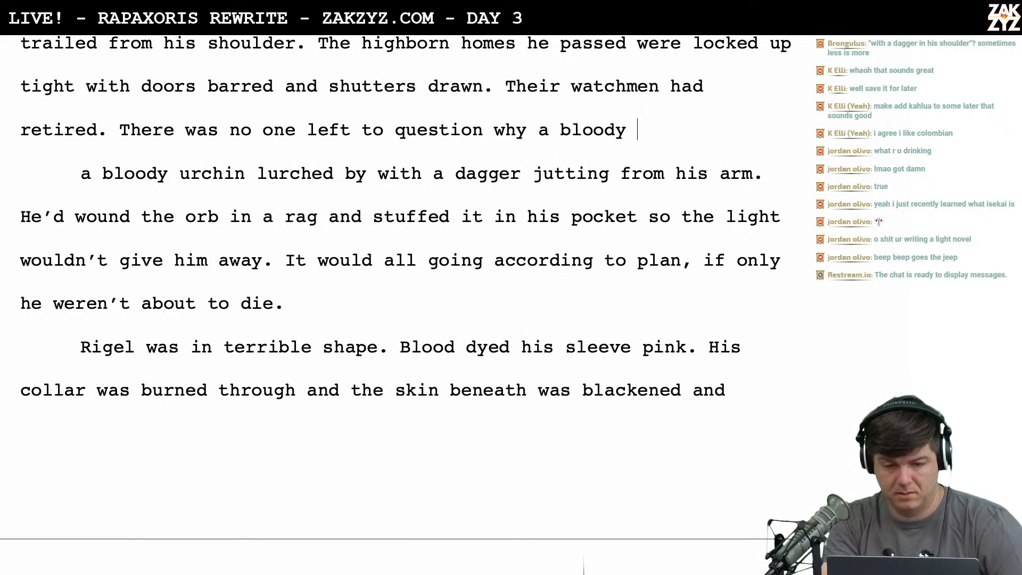
text(urchin lur)
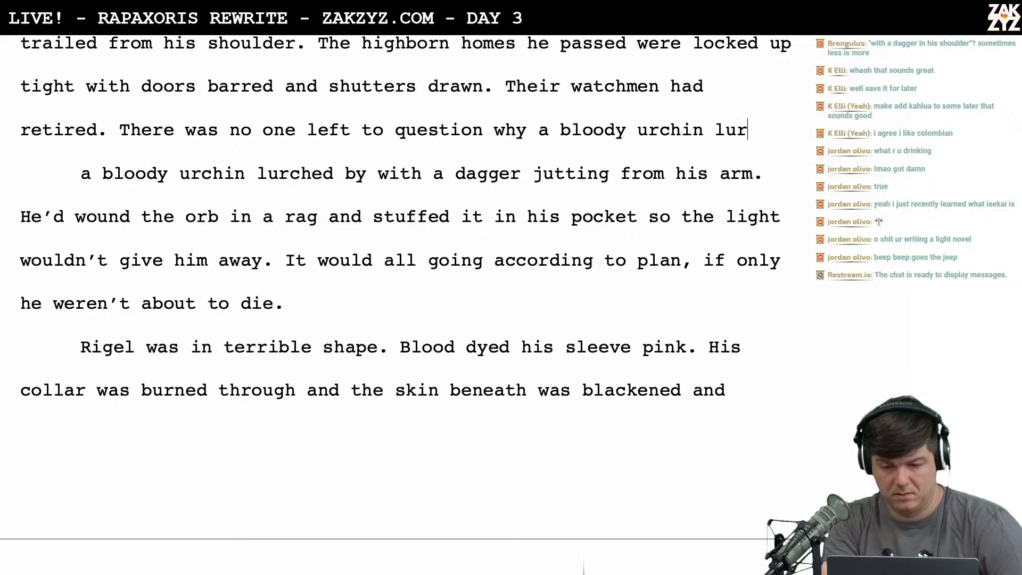
text(ched past with a )
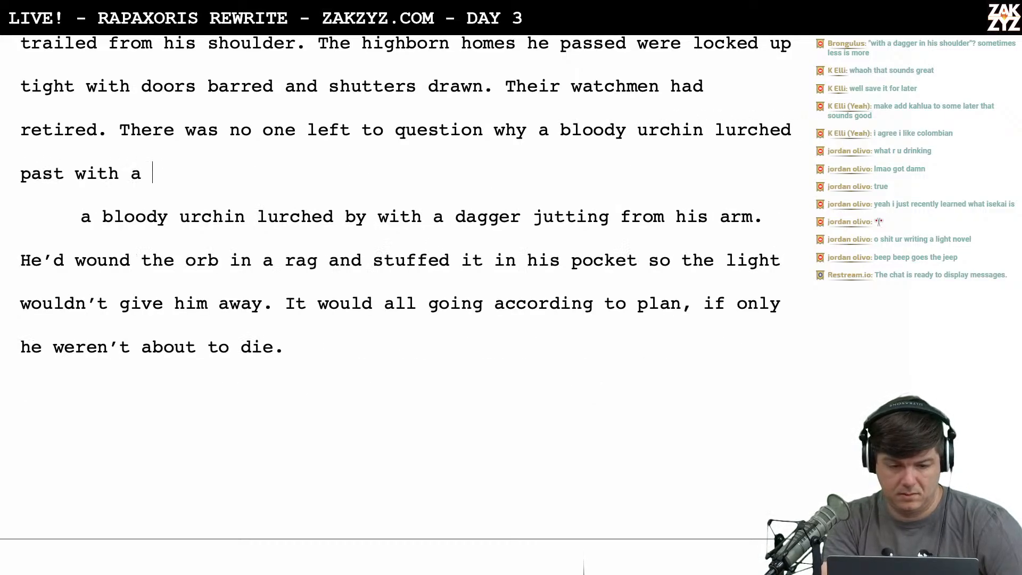
text(dagger in his arm.)
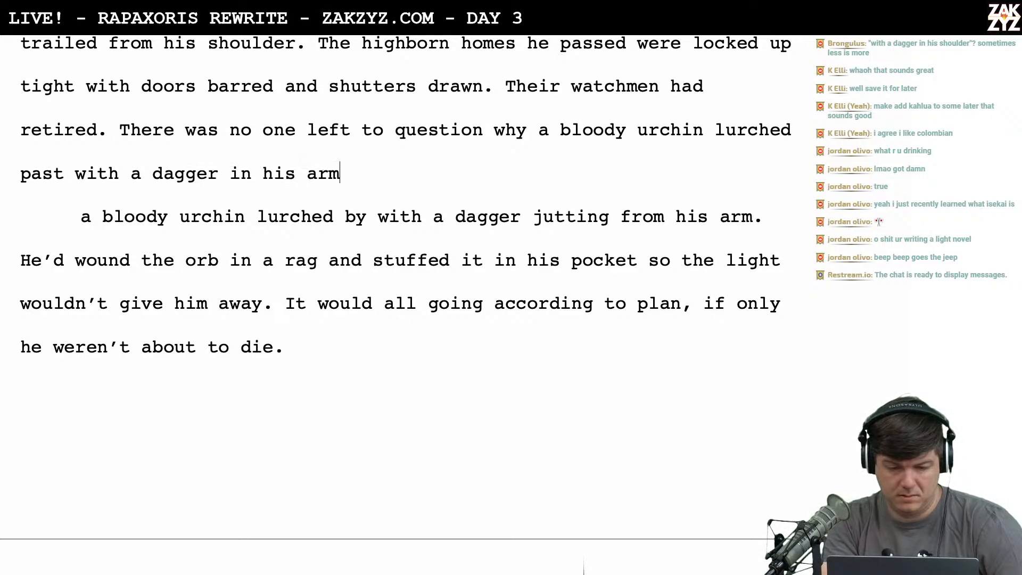
Delete the paragraph break and the old wording "a bloody urchin lurched by with a dagger jutting from his arm."
key(shift+Down)
key(shift+Right)
key(shift+Right)
key(shift+Right)
key(shift+Right)
key(shift+Right)
key(shift+Right)
key(shift+Right)
key(shift+Right)
key(shift+Right)
key(shift+Right)
key(shift+Right)
key(shift+Right)
key(shift+Right)
key(shift+Right)
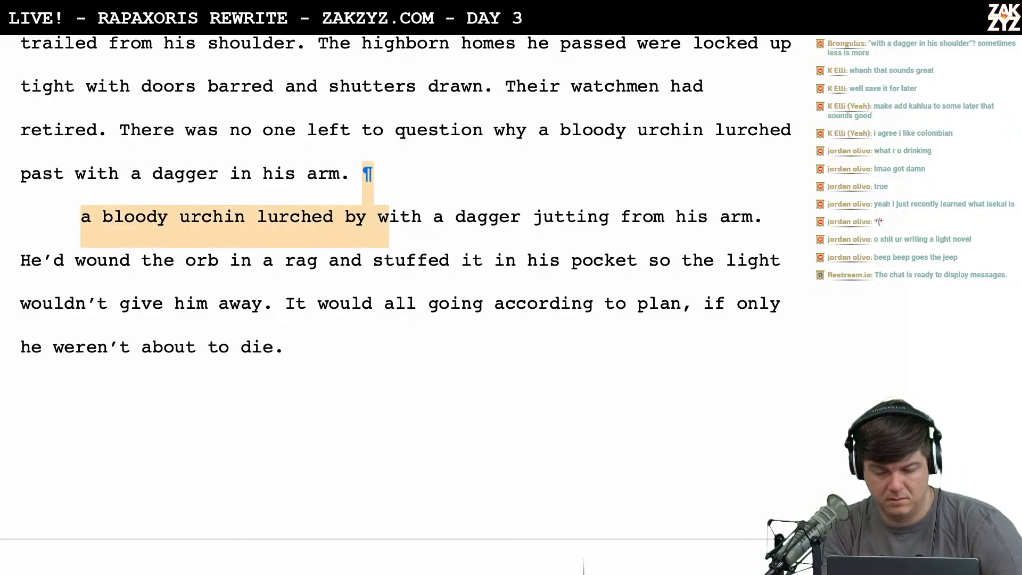
key(shift+Right)
key(shift+Right)
key(shift+Right)
key(shift+Right)
key(shift+Right)
key(shift+Right)
key(shift+Right)
key(shift+Right)
key(shift+Right)
key(shift+Right)
key(shift+Right)
key(shift+Right)
key(shift+Right)
key(shift+Right)
key(shift+Right)
key(shift+Right)
key(shift+Right)
key(shift+Right)
key(shift+Right)
key(shift+Right)
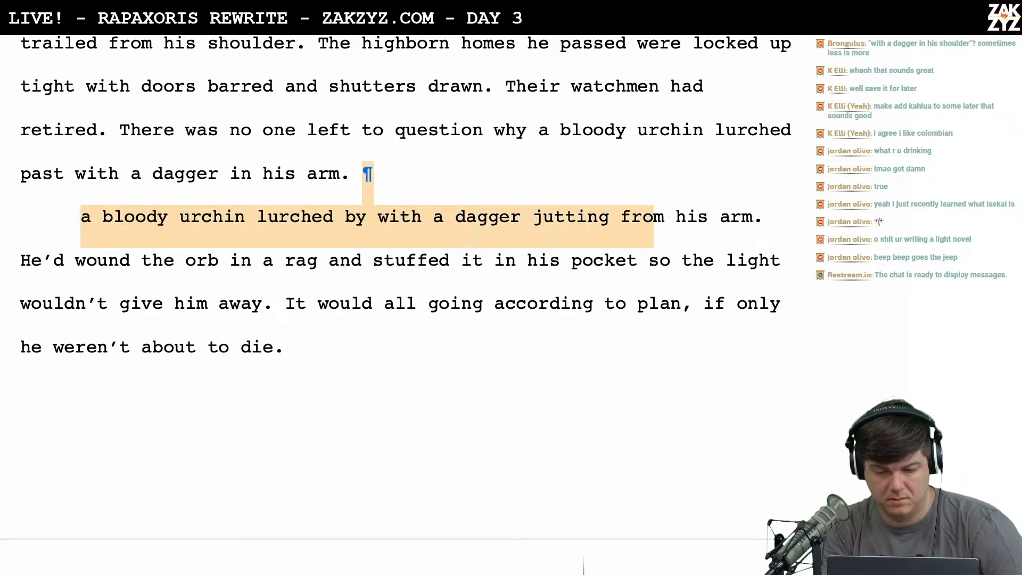
key(shift+Right)
key(shift+Right)
key(Delete)
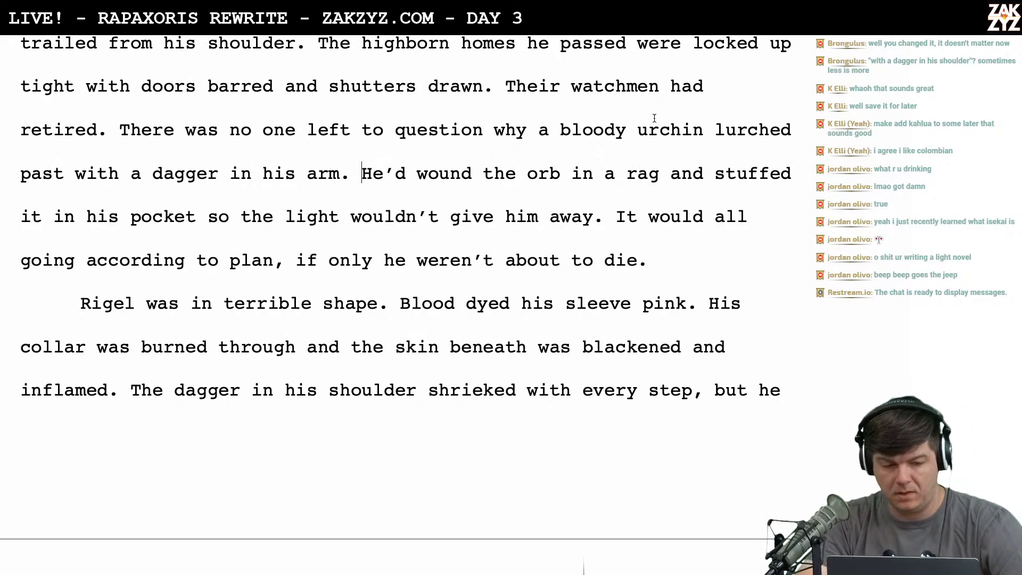
Break the line before "past with a dagger" and write "along with a dagger stuck in his arm." after "lurched"
click(800, 154)
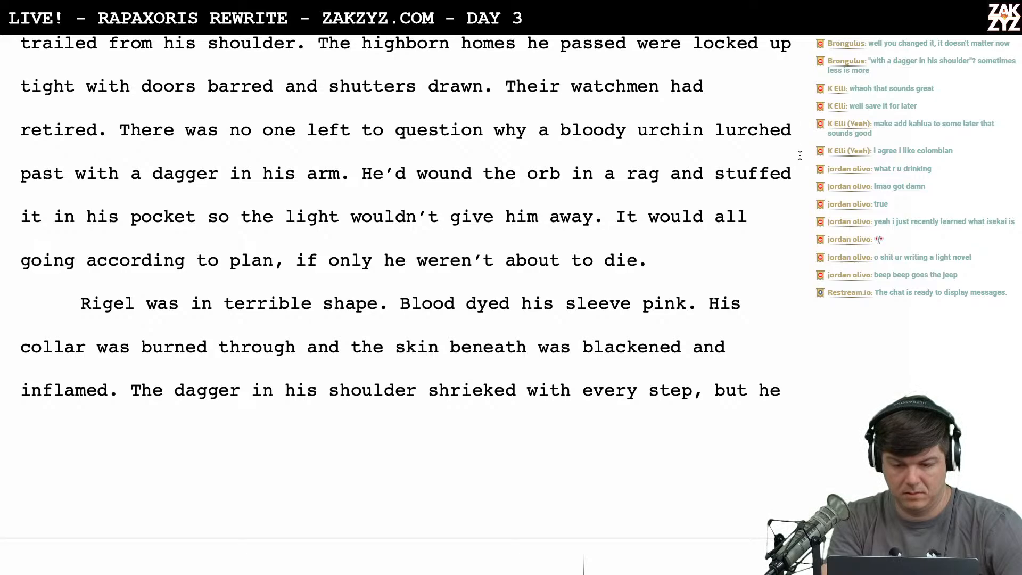
key(Return)
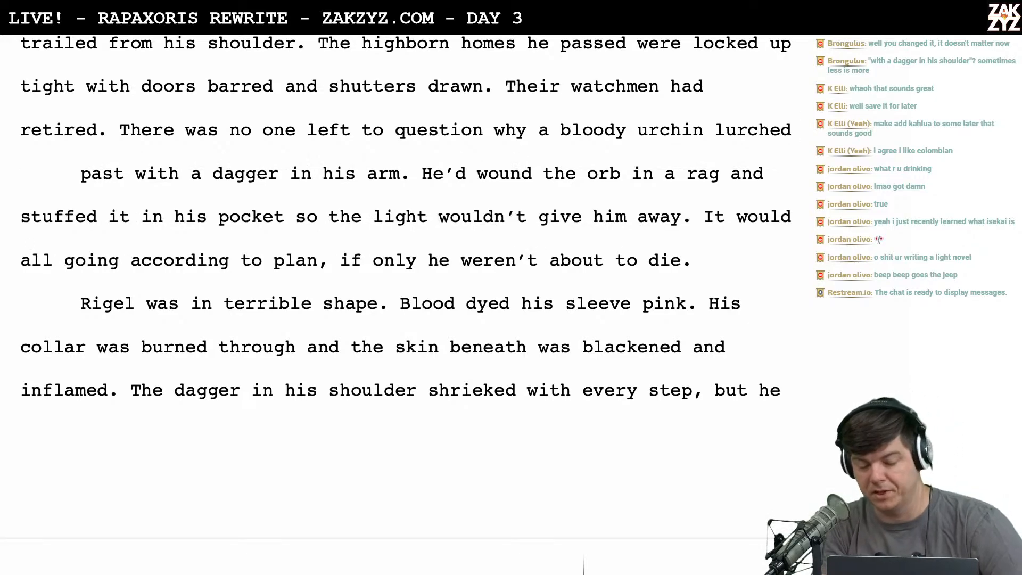
key(Left)
text(alogn)
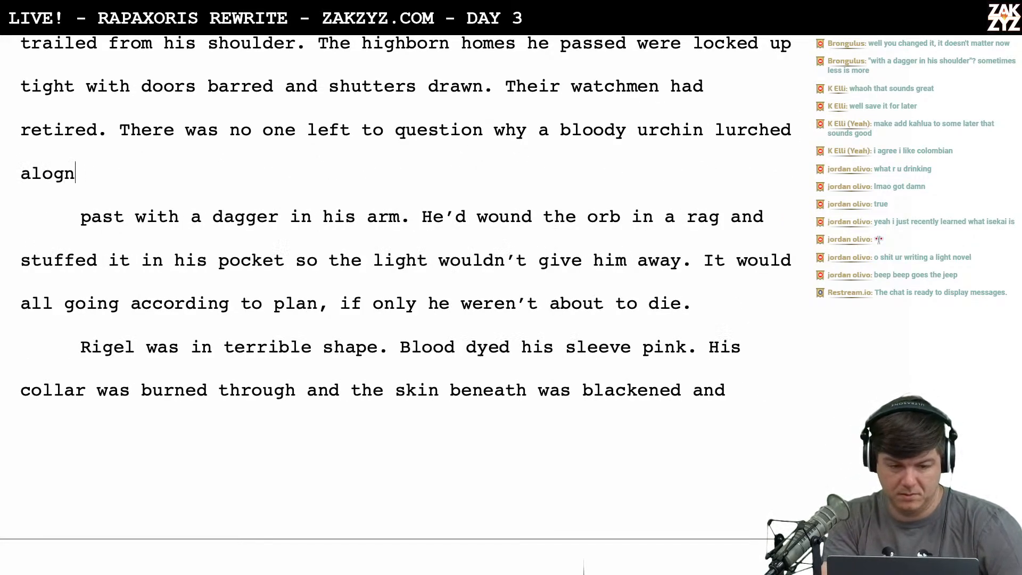
key(BackSpace)
key(BackSpace)
text(ng)
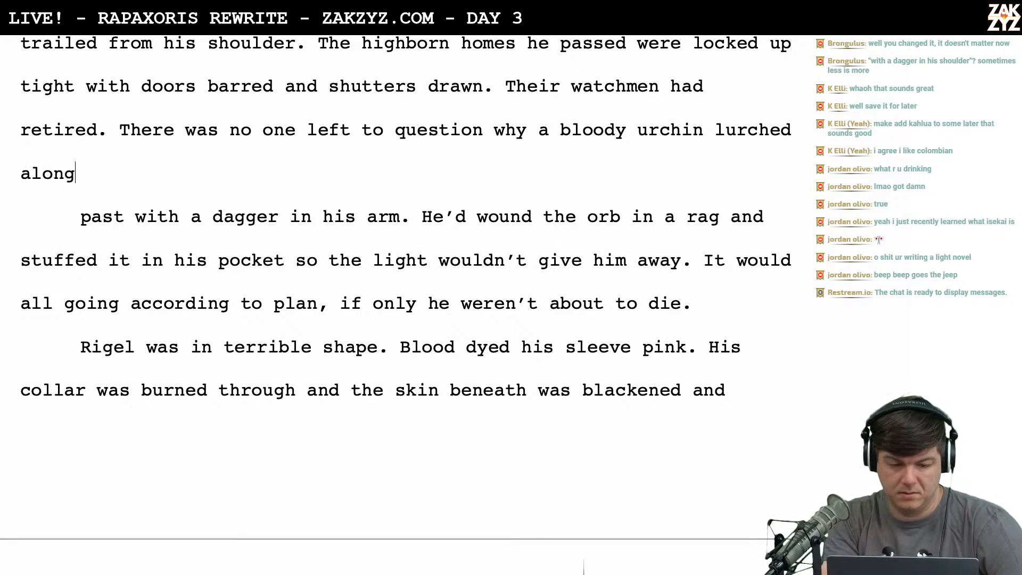
text( with a dagger s)
key(BackSpace)
text(ag)
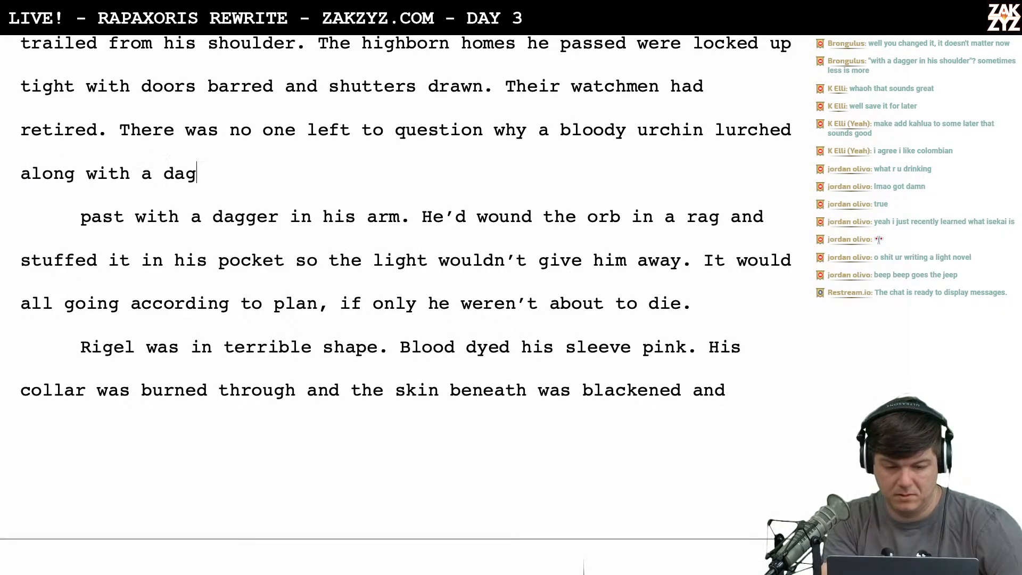
text(ger stuck in his arm.)
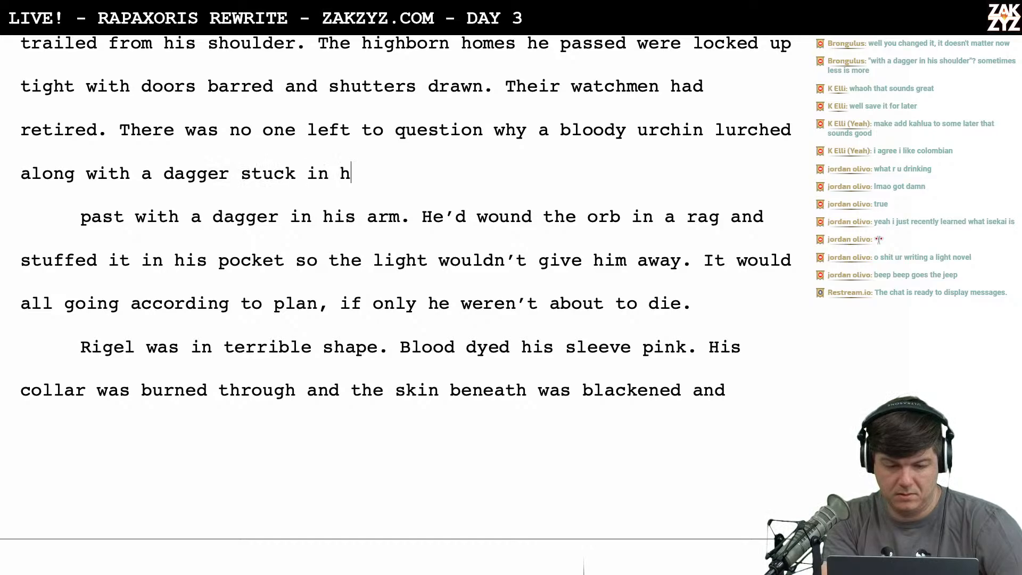
Delete the paragraph break and the leftover "past with a dagger in his arm." before "He'd wound the orb"
key(shift+Down)
key(shift+Left)
key(shift+Left)
key(shift+Left)
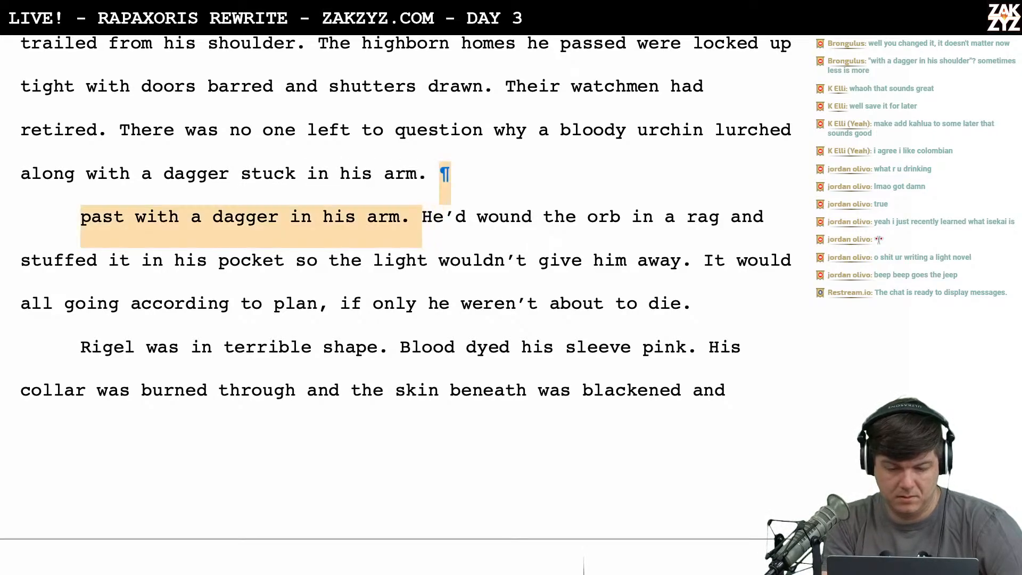
key(BackSpace)
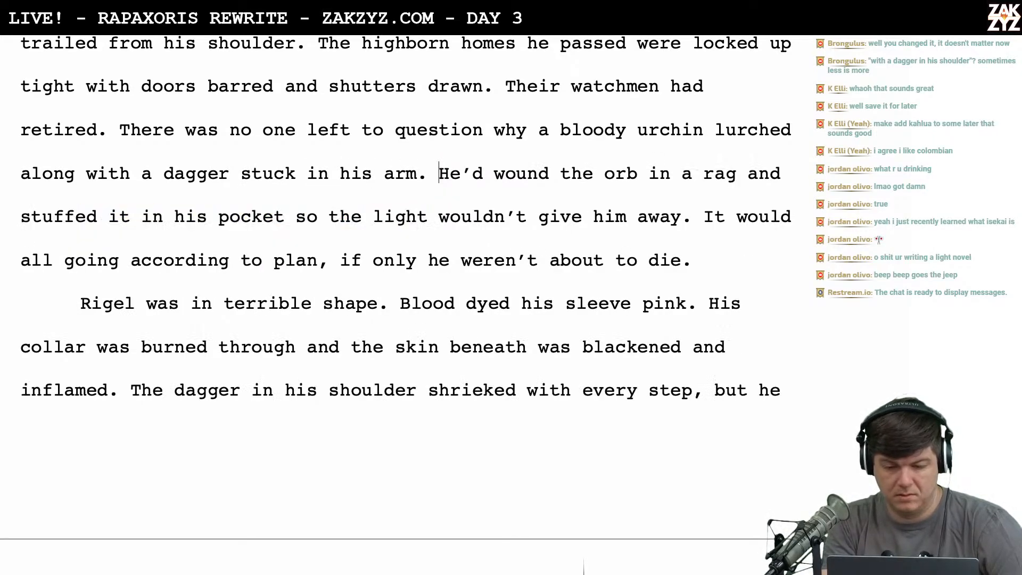
Write "Rigel wound the magic orb in a rag" in front of the existing "He'd wound the orb" sentence
text(Rigel wound)
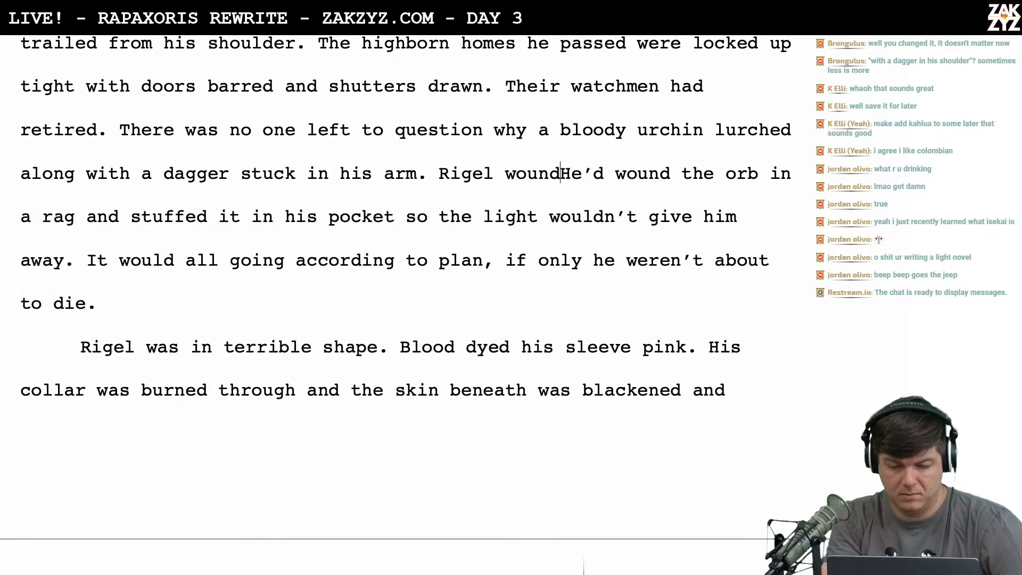
text( the )
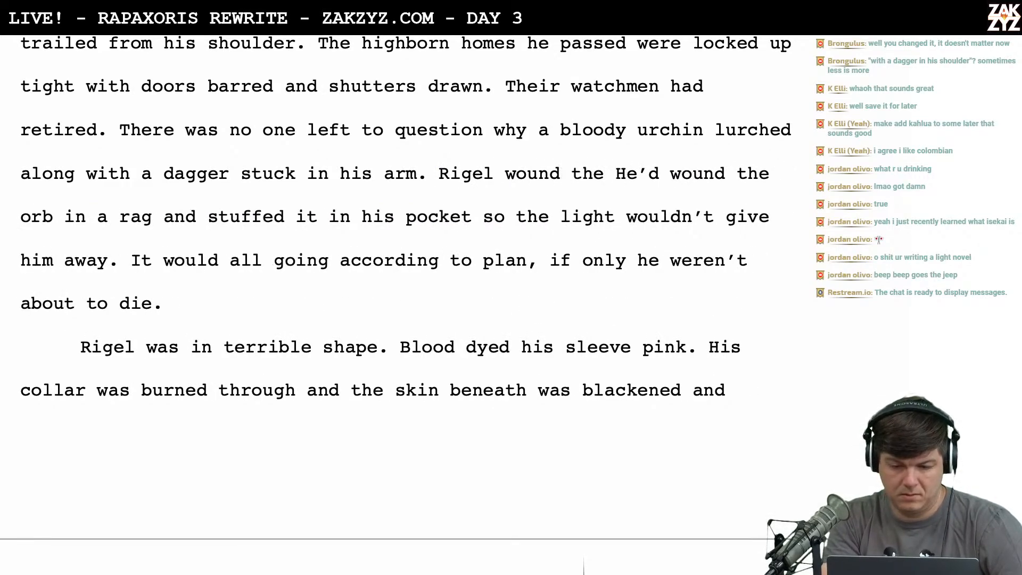
text(magic oHe’d wound the orb)
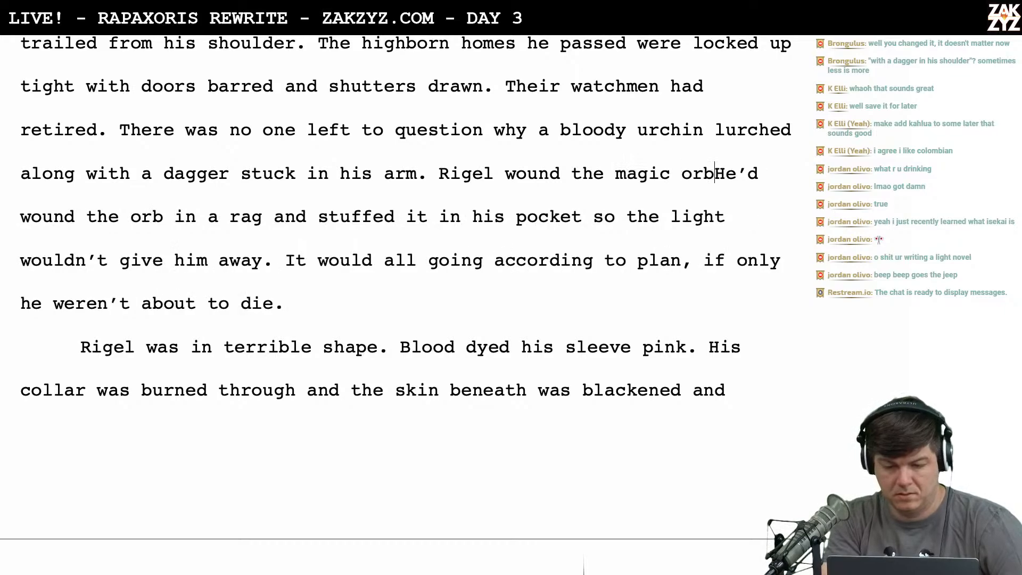
key(BackSpace)
key(BackSpace)
key(BackSpace)
key(BackSpace)
key(BackSpace)
key(BackSpace)
key(BackSpace)
key(BackSpace)
key(BackSpace)
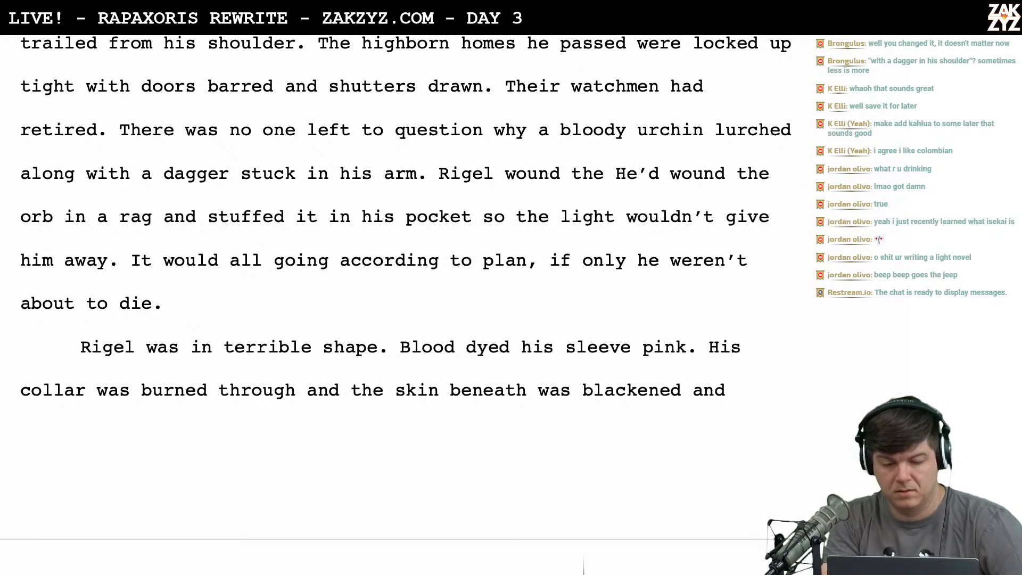
text(magic orb )
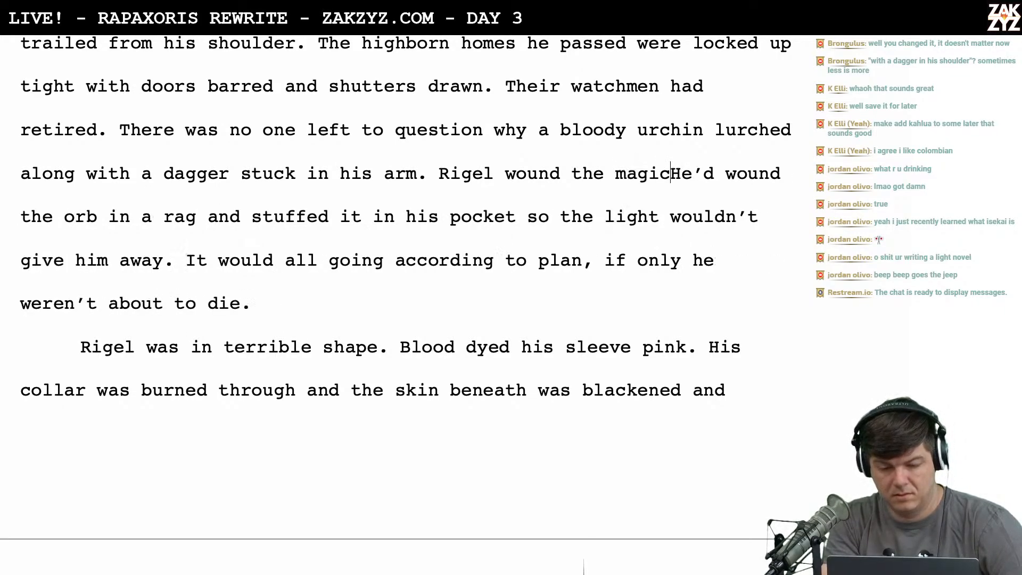
text(in a rag)
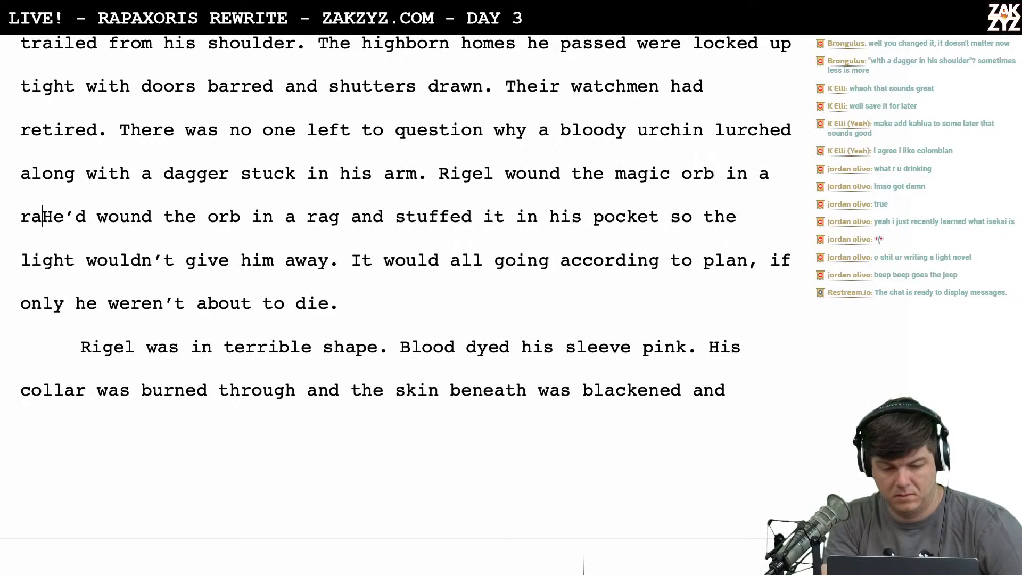
Delete the old wording "He'd wound the orb in a rag and stuffed it in his pocket so the" before "light wouldn't"
key(shift+Down)
key(shift+Left)
key(shift+Left)
key(shift+Left)
key(shift+Left)
key(shift+Left)
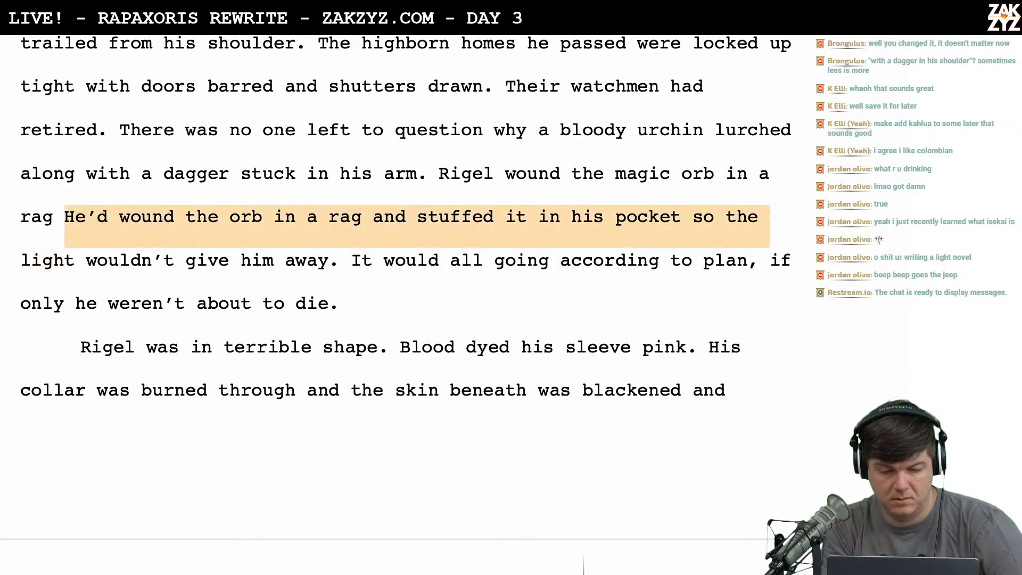
key(BackSpace)
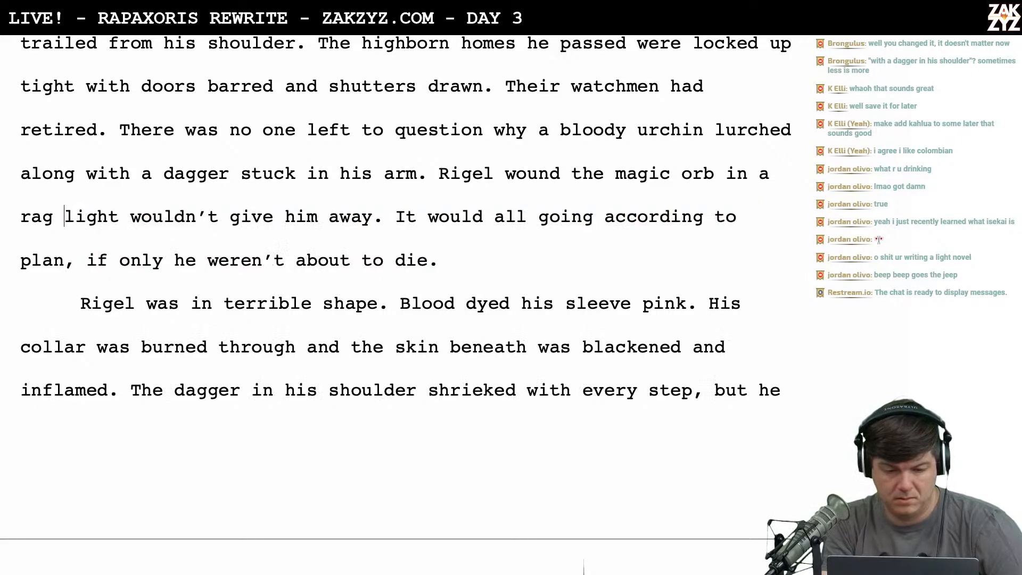
Insert "and stuffed it in his pocket so the blue" between "in a rag" and "light wouldn't give him away"
text(and stuffed it)
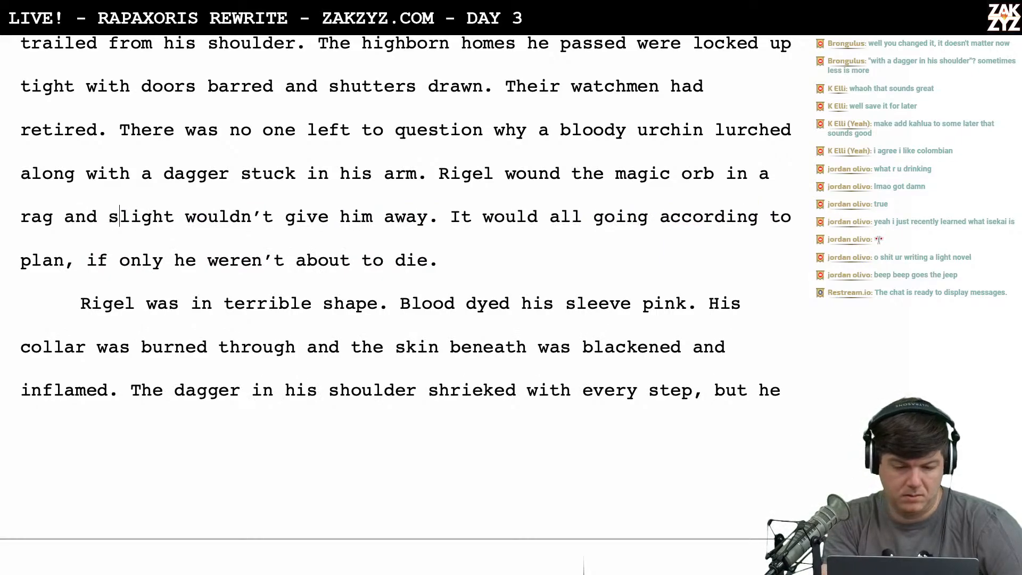
text( in his pocket )
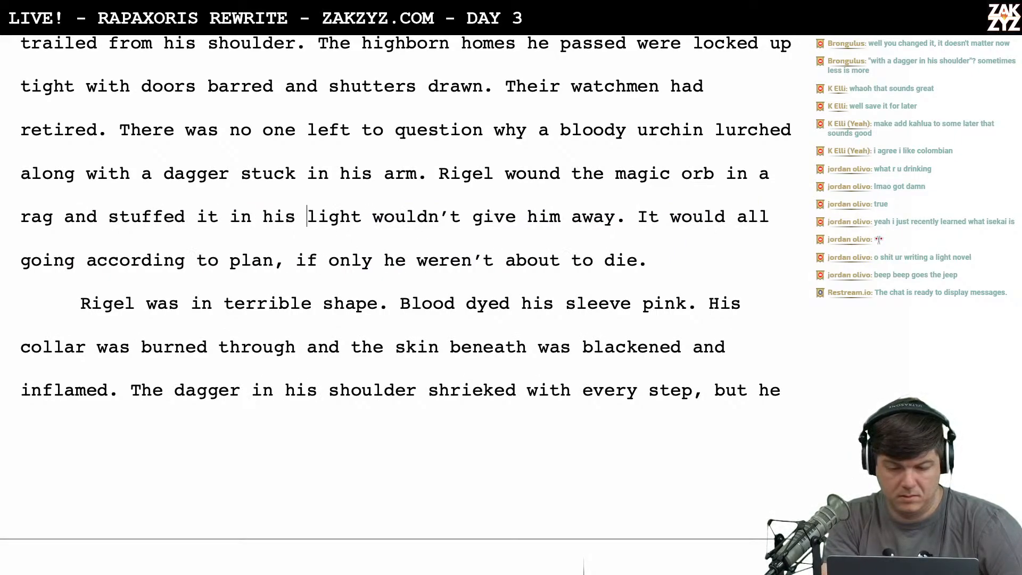
text(so the )
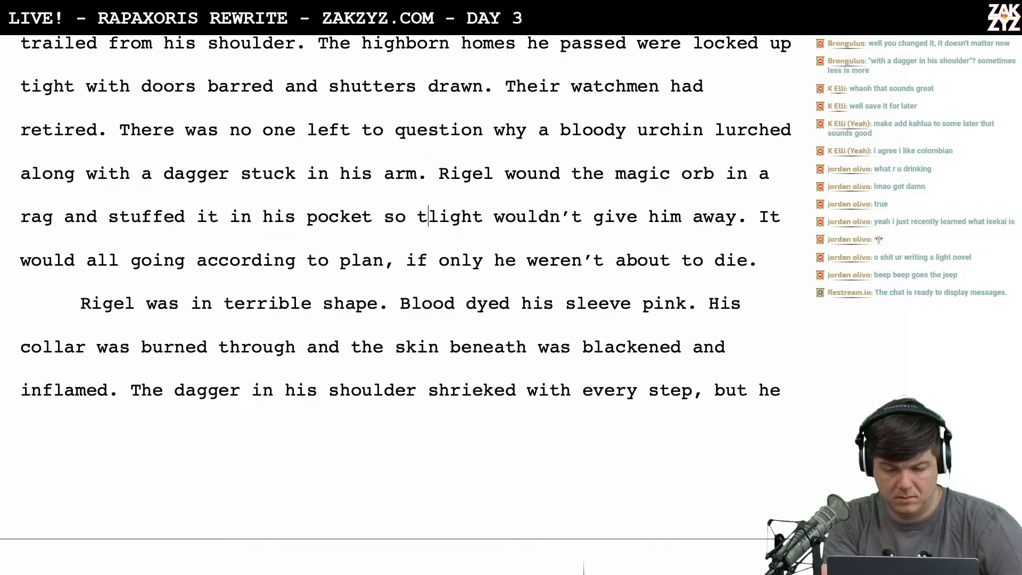
text(blue)
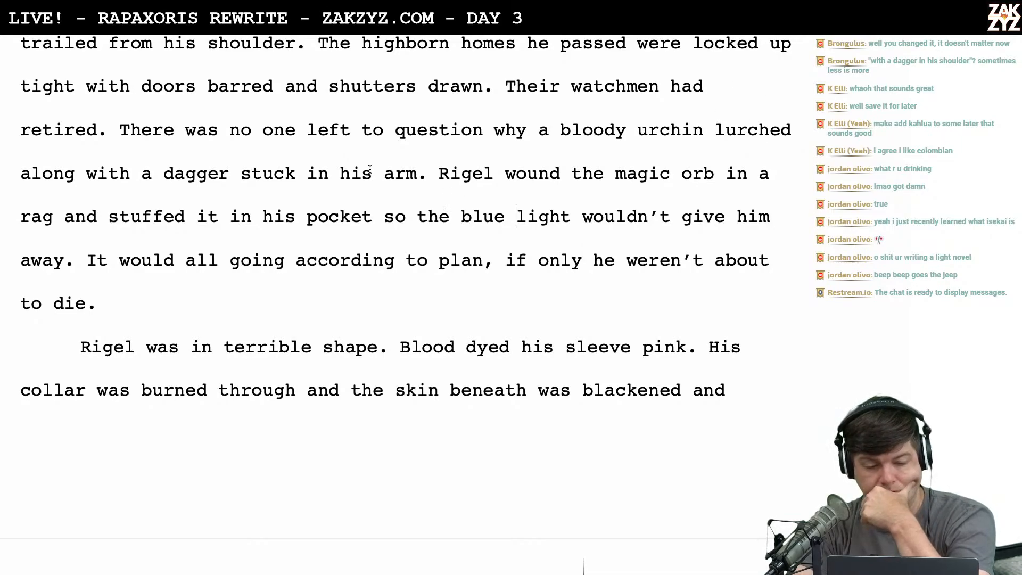
Replace "a" with "some" before "bloody urchin" in the sentence about no one being left to question
click(547, 133)
key(BackSpace)
text(some)
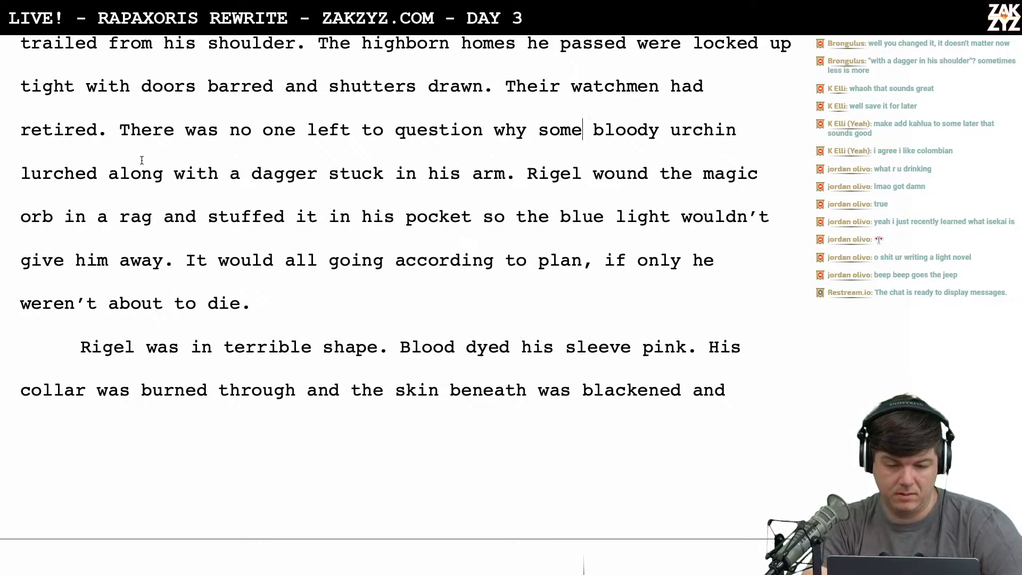
click(109, 173)
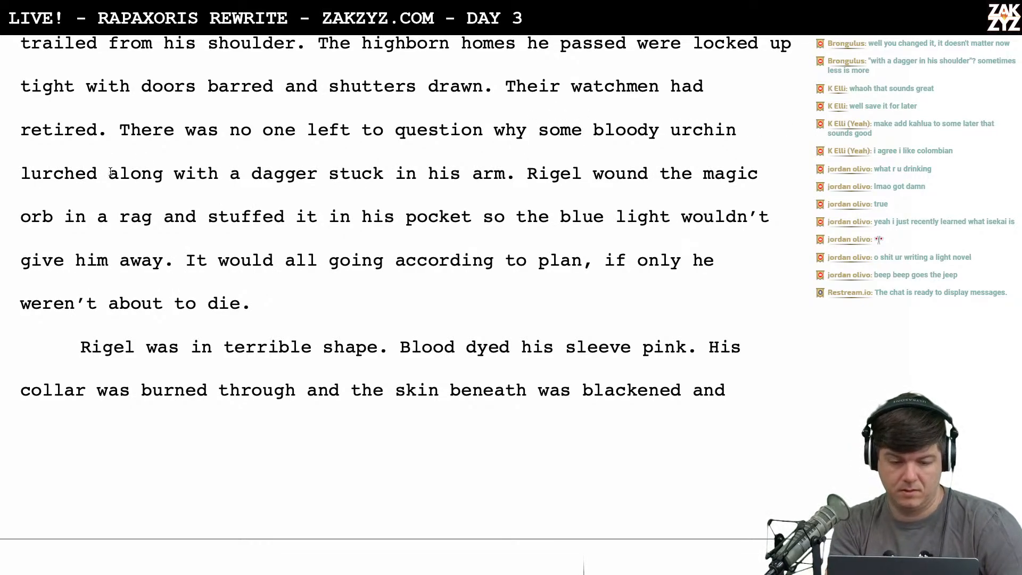
key(Right)
key(Right)
key(Right)
key(Right)
key(Right)
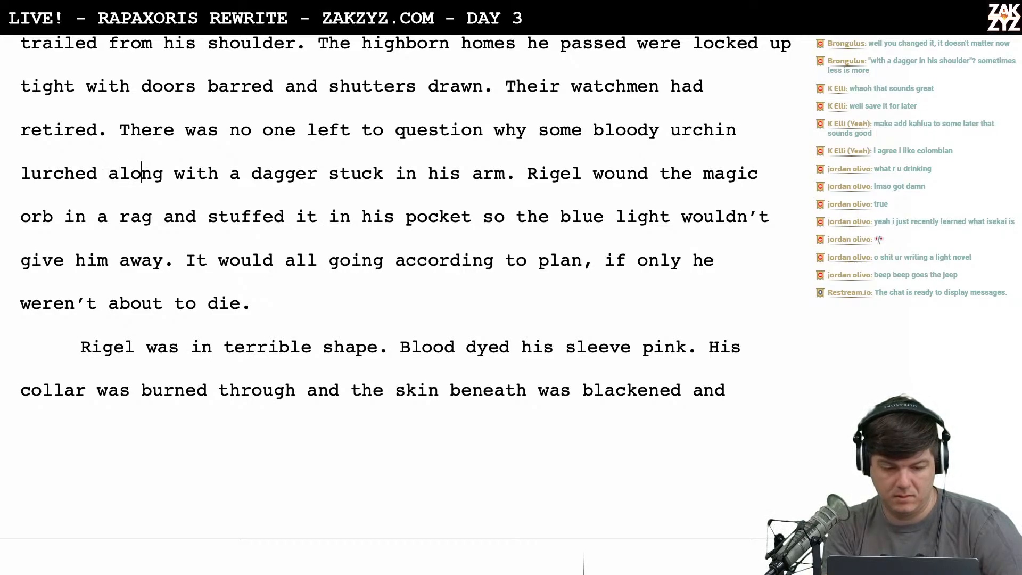
Insert "had" before "wound" in the sentence about Rigel winding the magic orb in a rag
scroll(396, 288, down, 1)
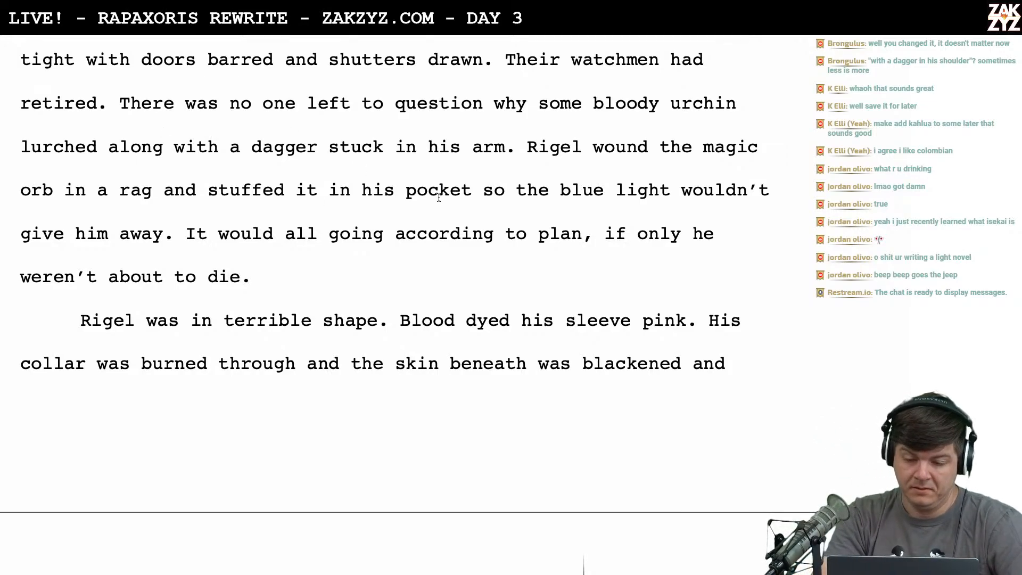
click(591, 141)
text(had)
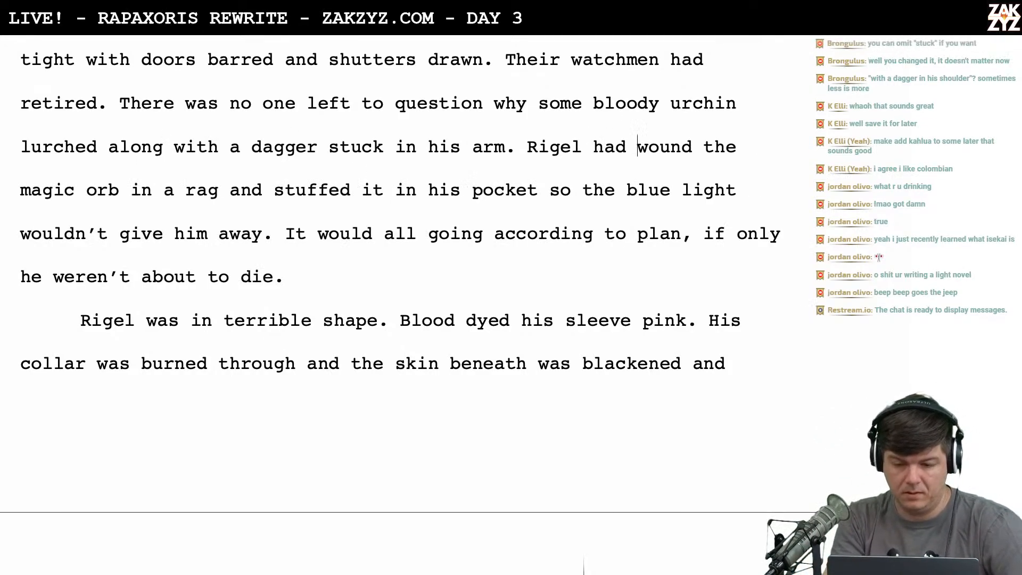
Add a comma after "stuffed it in his pocket" in the magic orb sentence
key(Right)
key(Right)
key(Right)
key(Right)
key(Right)
key(Right)
key(Right)
key(Right)
key(Right)
key(Right)
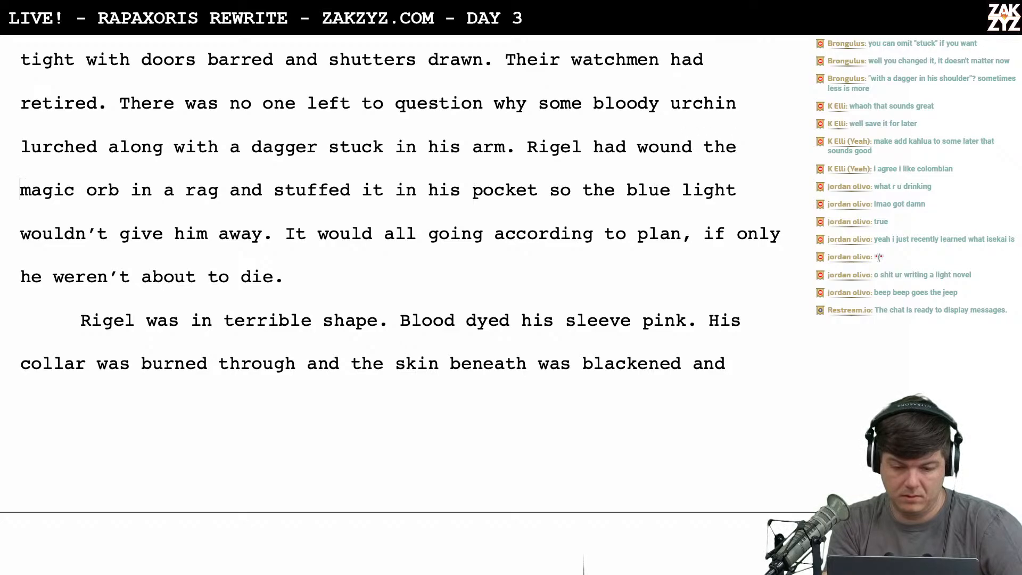
key(Right)
key(Right)
key(Right)
key(Right)
key(Right)
key(Right)
key(Right)
key(Right)
key(Right)
key(Right)
key(Right)
key(Right)
key(Right)
key(Right)
key(Right)
key(Right)
key(Right)
key(Right)
key(Right)
key(Right)
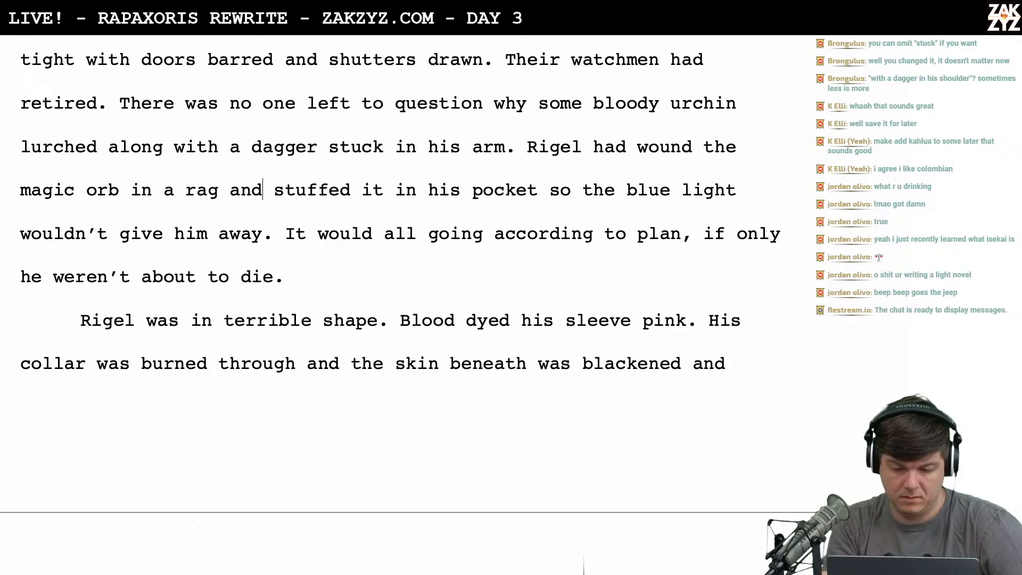
click(538, 194)
text(,)
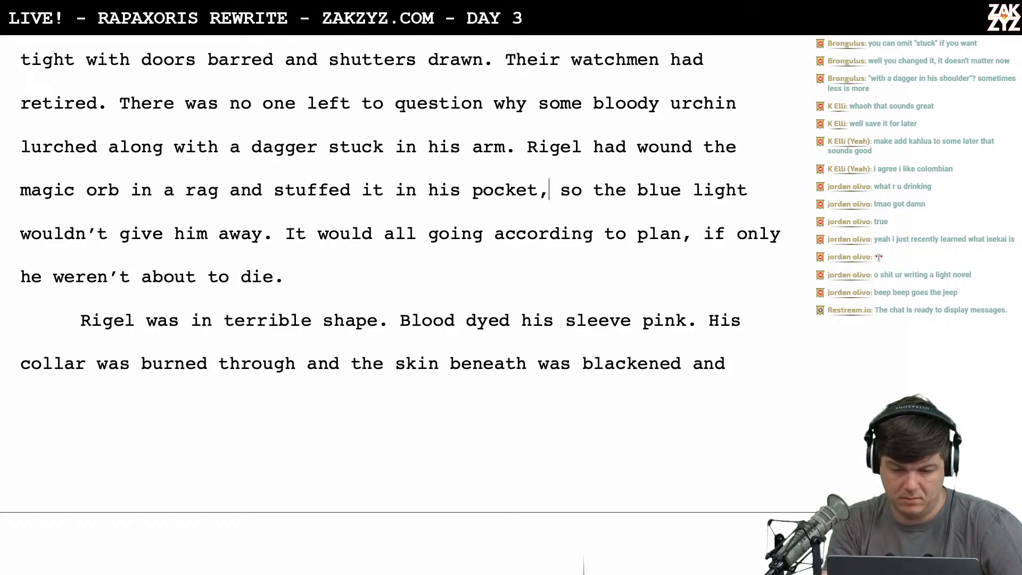
Insert "to hide the cerulean light." directly after "stuffed it in his pocket", ending the orb sentence there
key(Right)
key(Right)
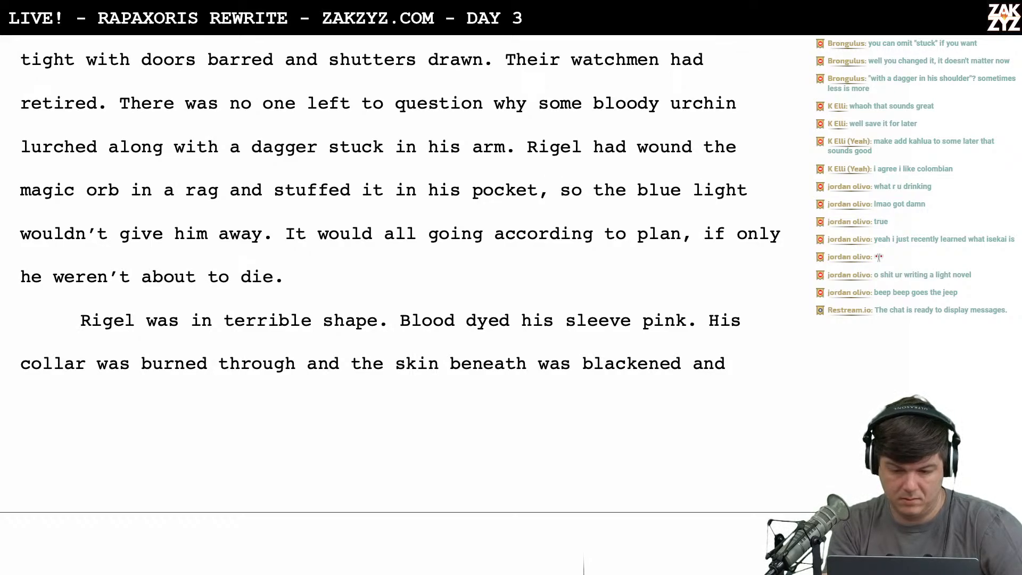
key(Left)
key(Left)
key(Left)
key(Left)
key(Right)
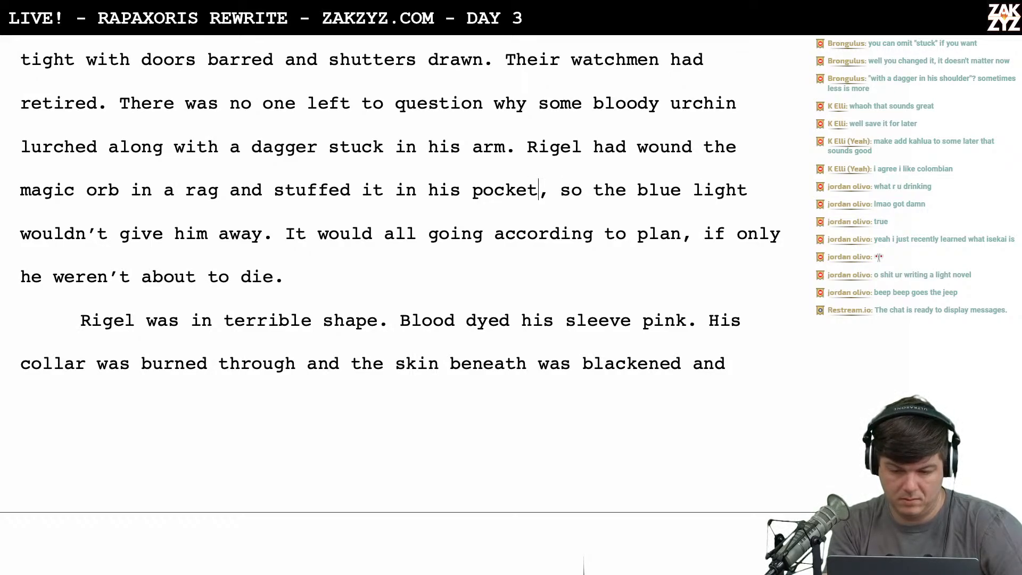
text(to hid e)
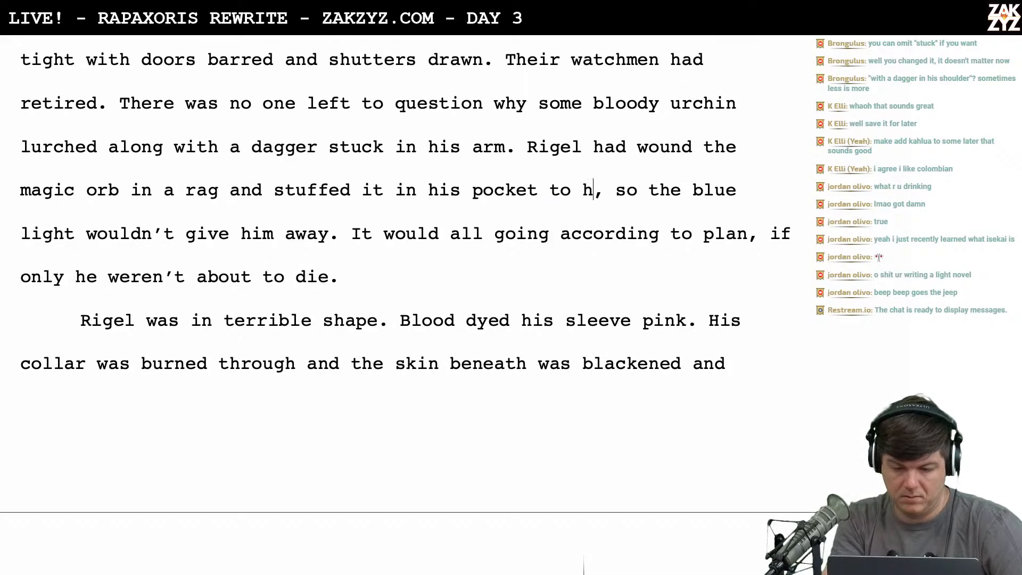
text(the)
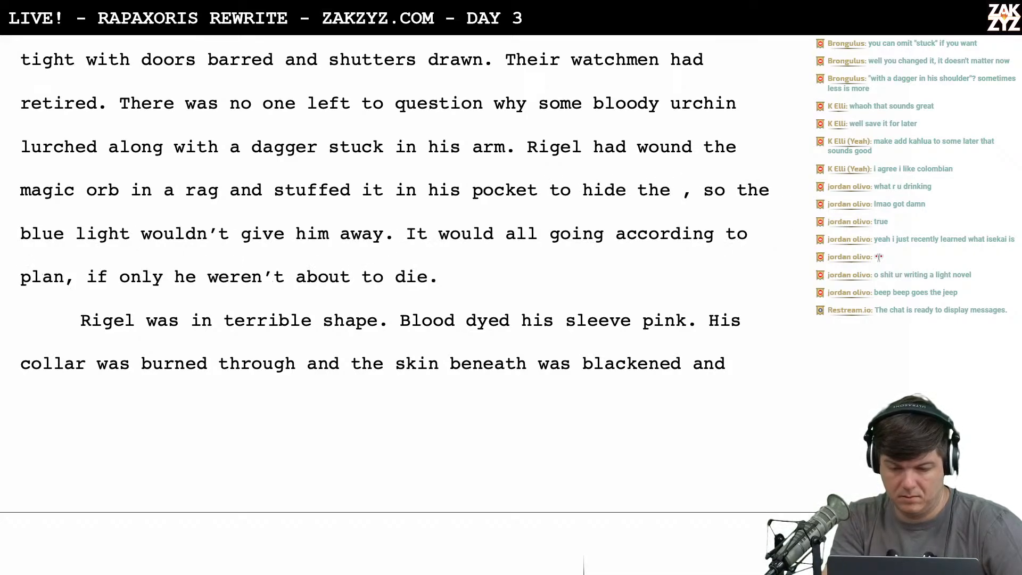
text( cerulean light.)
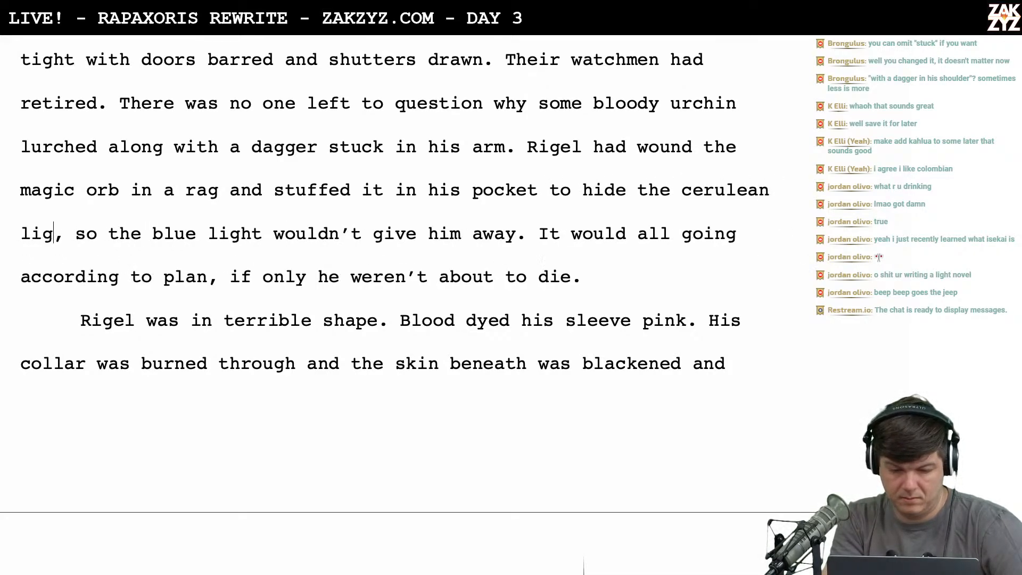
Delete the leftover wording ", so the blue light wouldn't give him away." before "It would all going according to plan"
key(shift+Down)
key(shift+Left)
key(shift+Left)
key(shift+Left)
key(shift+Left)
key(shift+Left)
key(shift+Left)
key(shift+Left)
key(shift+Left)
key(shift+Left)
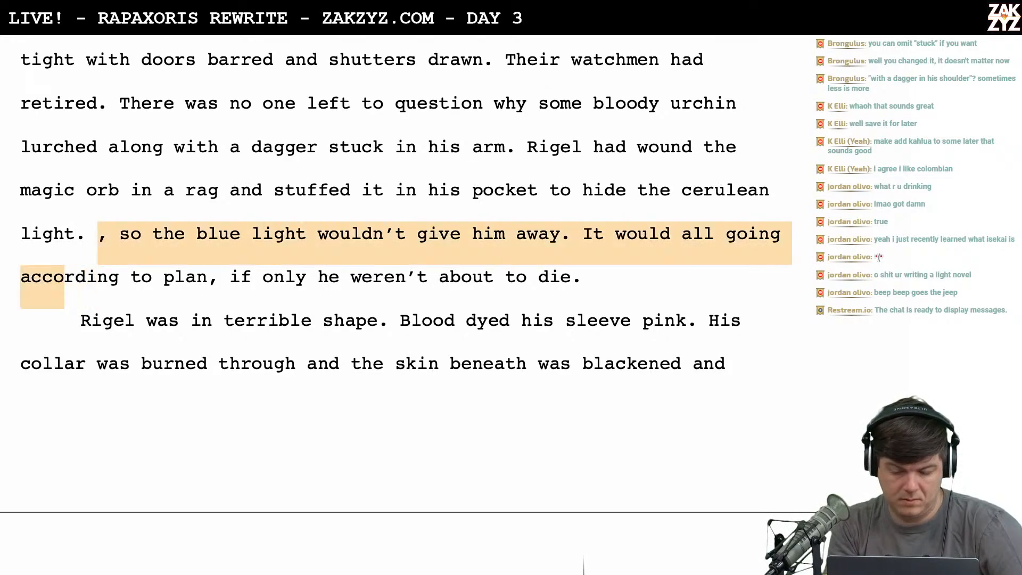
key(shift+Left)
key(shift+Left)
key(shift+Left)
key(shift+Left)
key(shift+Left)
key(shift+Left)
key(shift+Left)
key(shift+Left)
key(shift+Left)
key(shift+Left)
key(shift+Left)
key(shift+Left)
key(shift+Left)
key(shift+Left)
key(shift+Left)
key(shift+Left)
key(shift+Left)
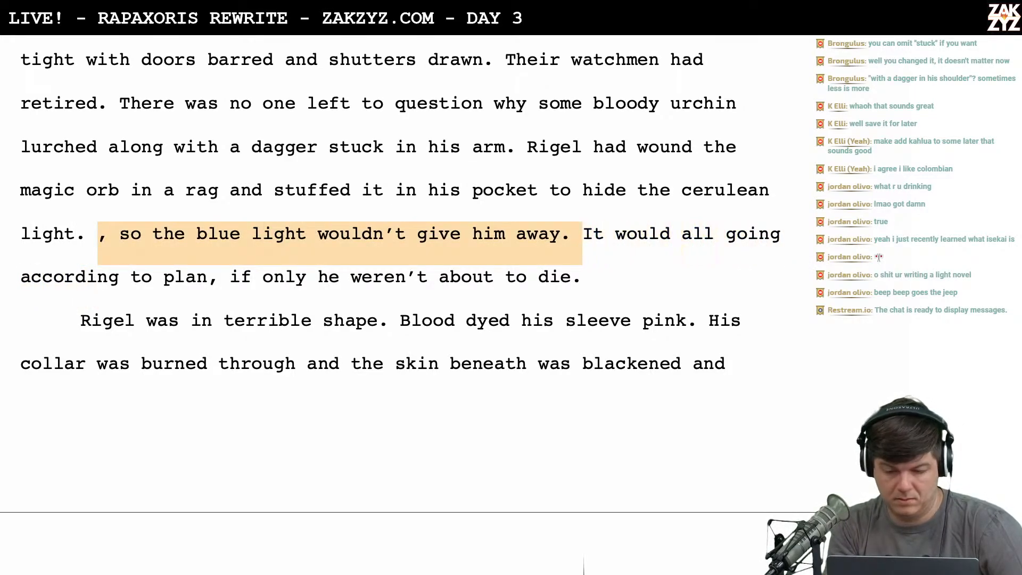
key(BackSpace)
Replace "would" with "was" so the next sentence reads "It was all going according to plan"
key(Right)
key(Right)
key(Right)
key(Right)
key(Right)
key(Right)
key(Right)
key(Right)
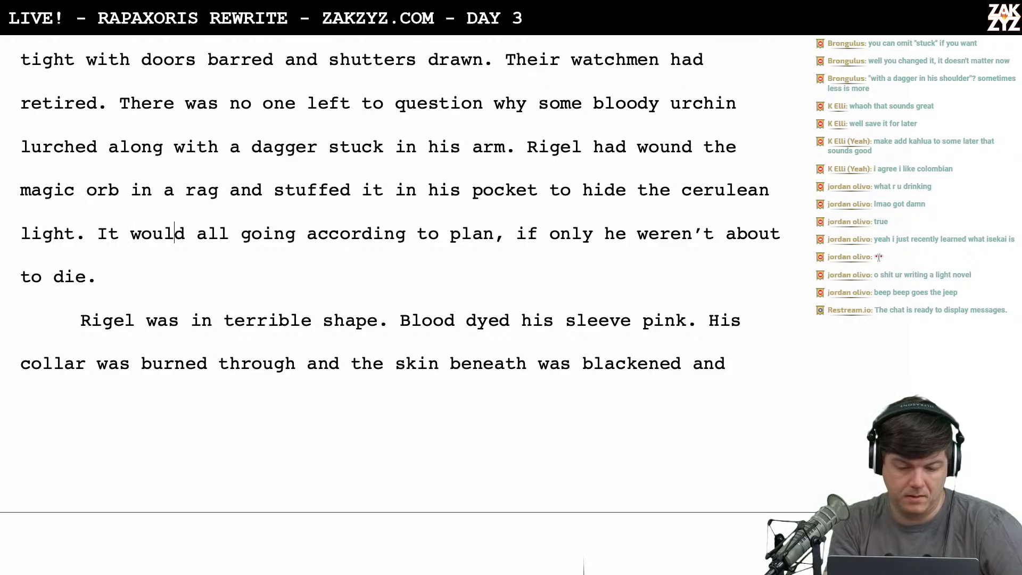
key(BackSpace)
key(BackSpace)
key(BackSpace)
key(BackSpace)
text(as)
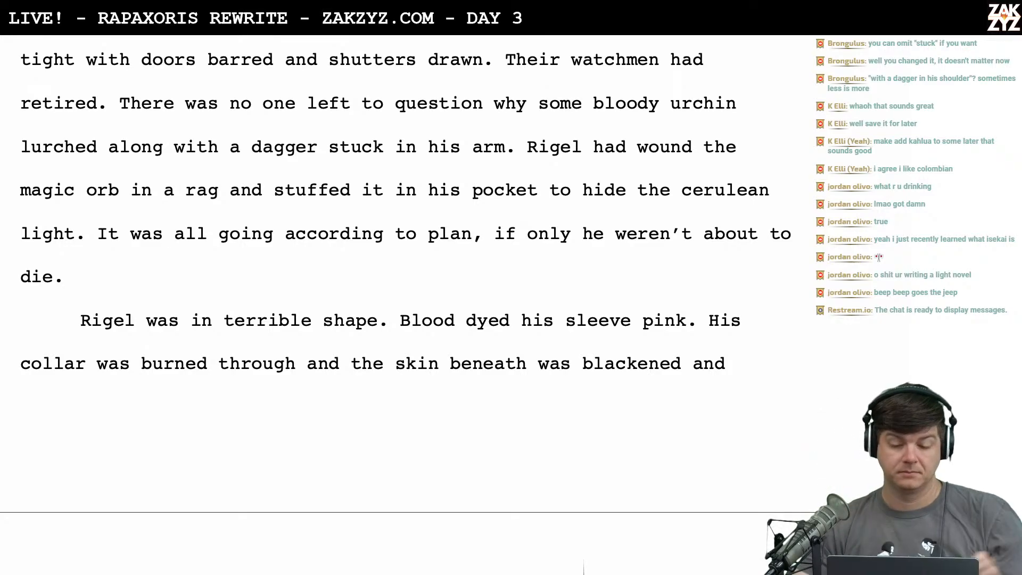
Insert the sentence "It was the darkest part of the night." between "stuck in his arm." and the orb sentence
scroll(536, 199, up, 1)
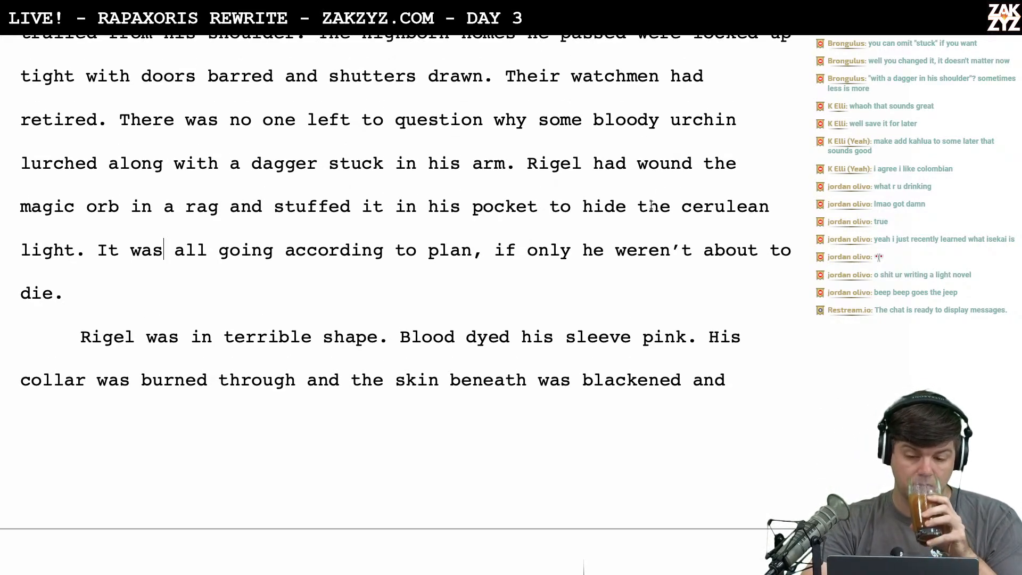
click(518, 163)
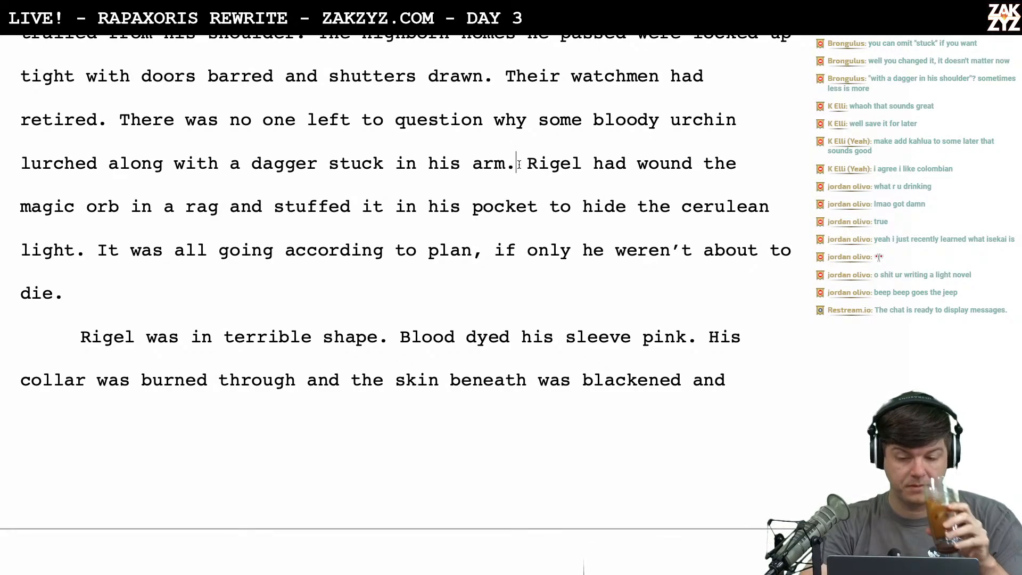
scroll(581, 213, up, 2)
scroll(581, 213, down, 1)
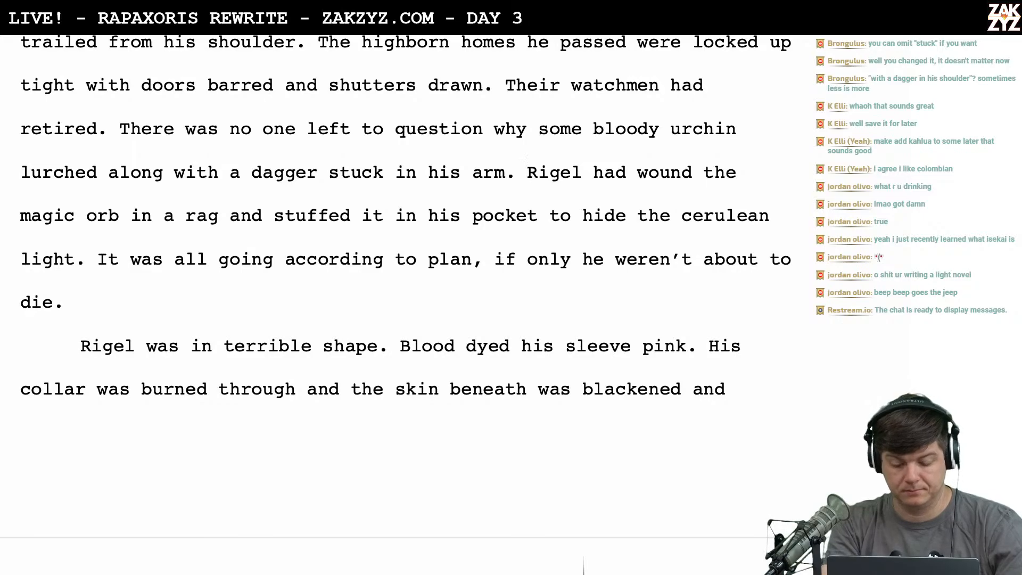
text(It was the dark)
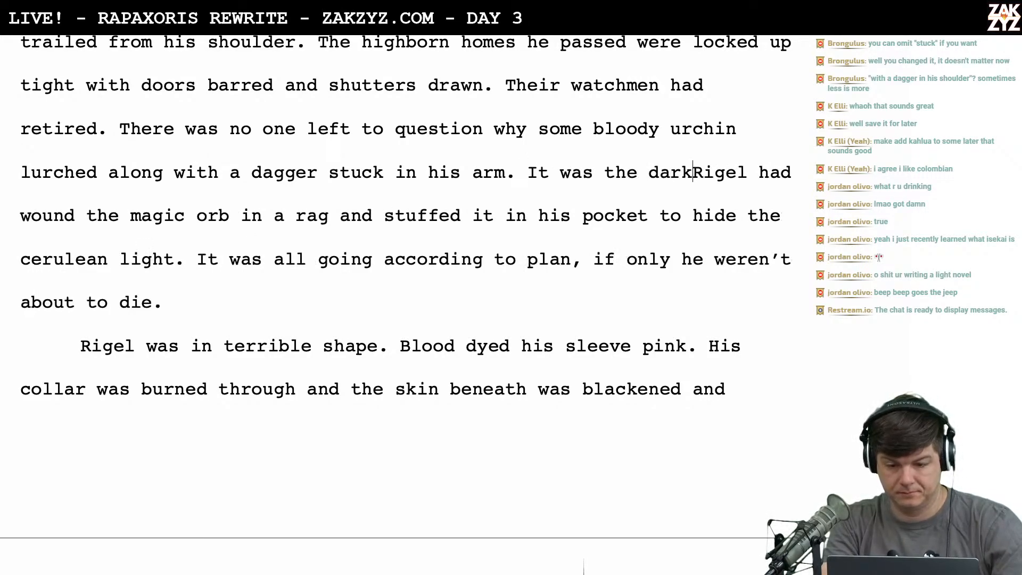
text(est part of th)
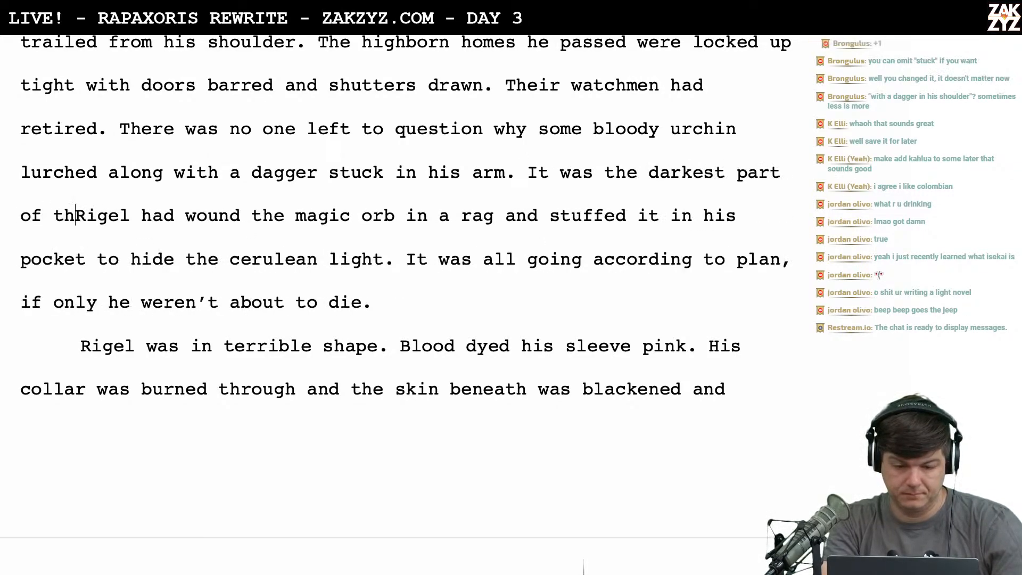
text(e night.)
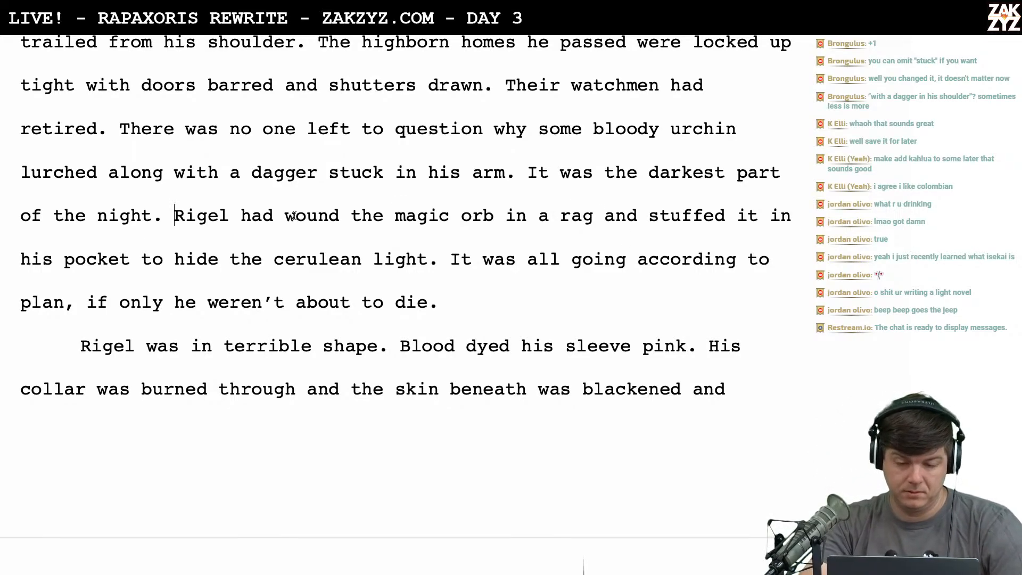
Delete "had" before "wound" so the orb sentence starts "Rigel wound the magic orb"
key(ctrl+Right)
key(ctrl+Right)
key(BackSpace)
key(BackSpace)
key(BackSpace)
key(BackSpace)
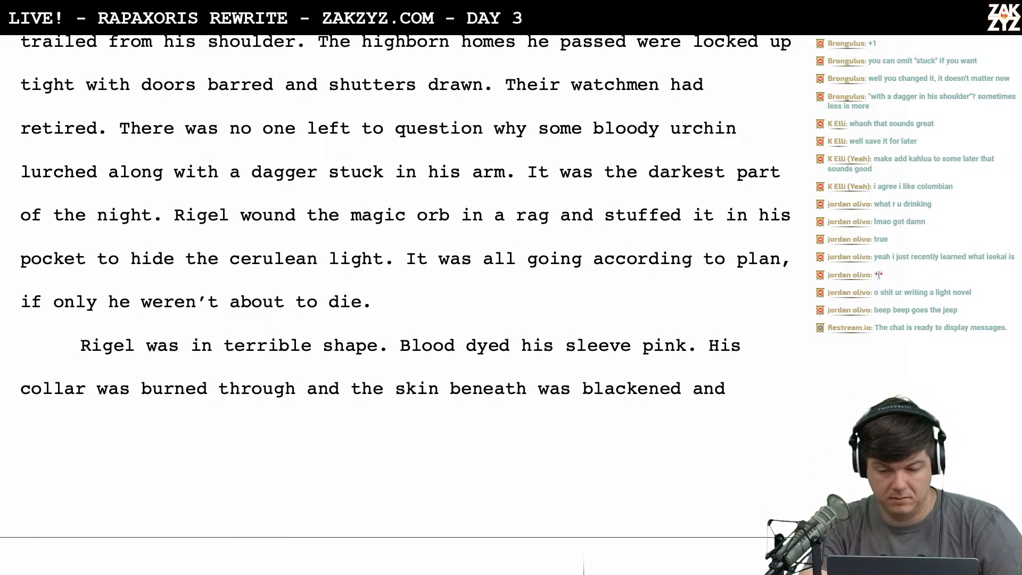
scroll(619, 193, down, 1)
click(605, 203)
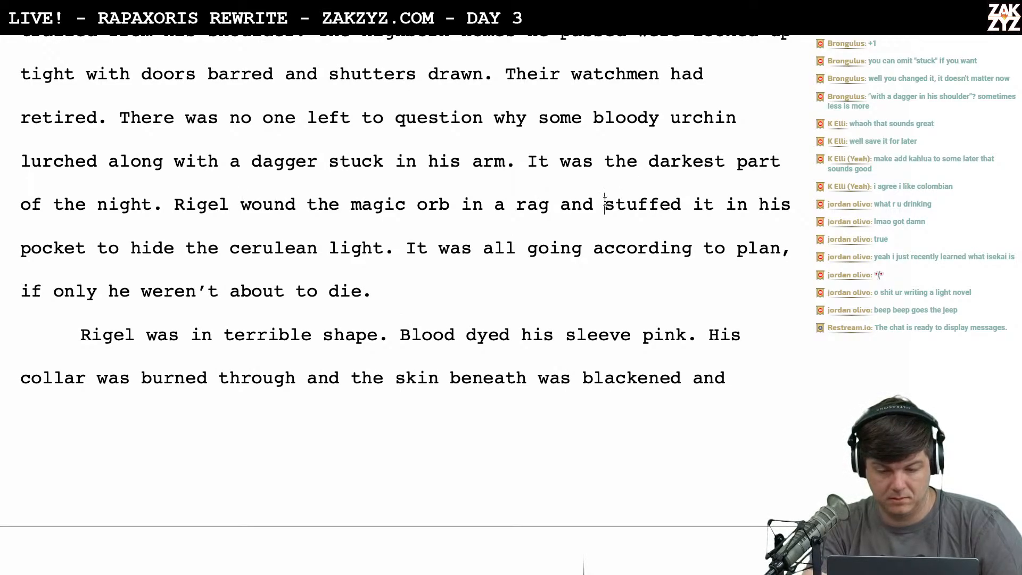
key(Left)
key(Left)
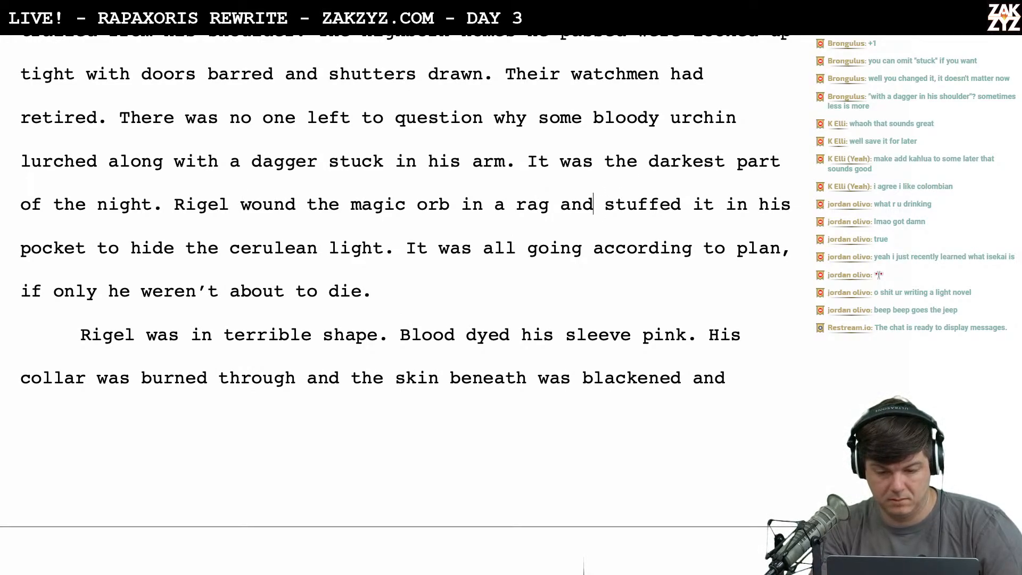
key(Right)
key(Right)
scroll(605, 203, down, 1)
scroll(604, 204, down, 2)
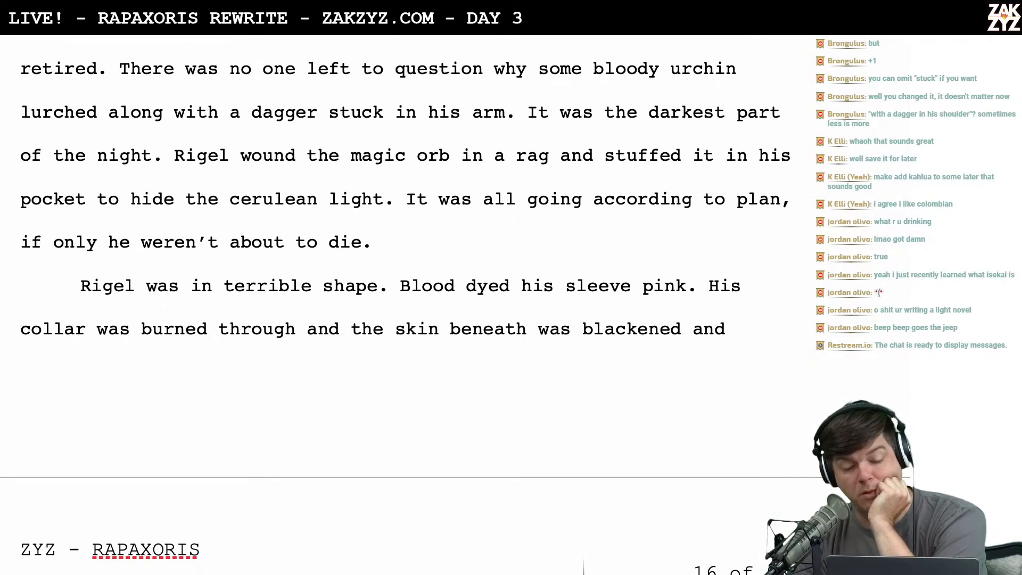
Replace "magic" with "stolen" before "orb" in the sentence about Rigel winding it in a rag
click(405, 155)
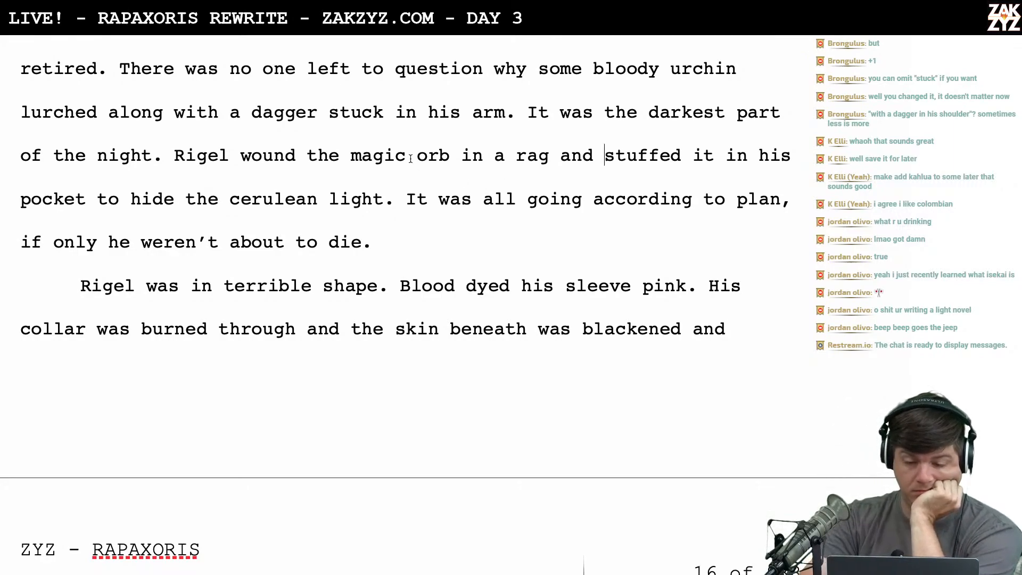
key(BackSpace)
key(BackSpace)
key(BackSpace)
key(BackSpace)
key(BackSpace)
text(stolen)
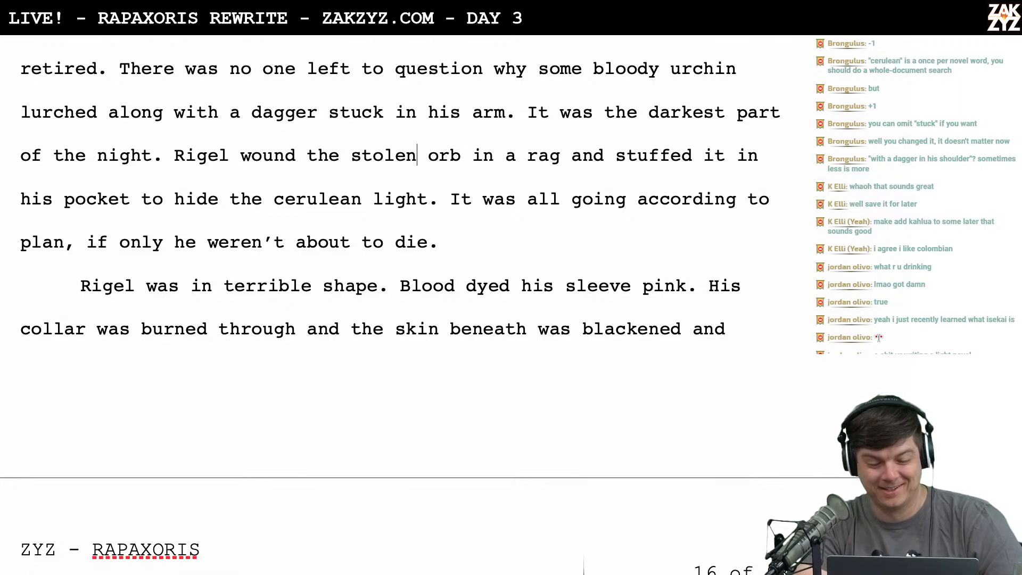
Search the whole document for "cerulean" and replace its occurrence before "light" in the orb sentence with "arcane"
key(super+f)
text(c)
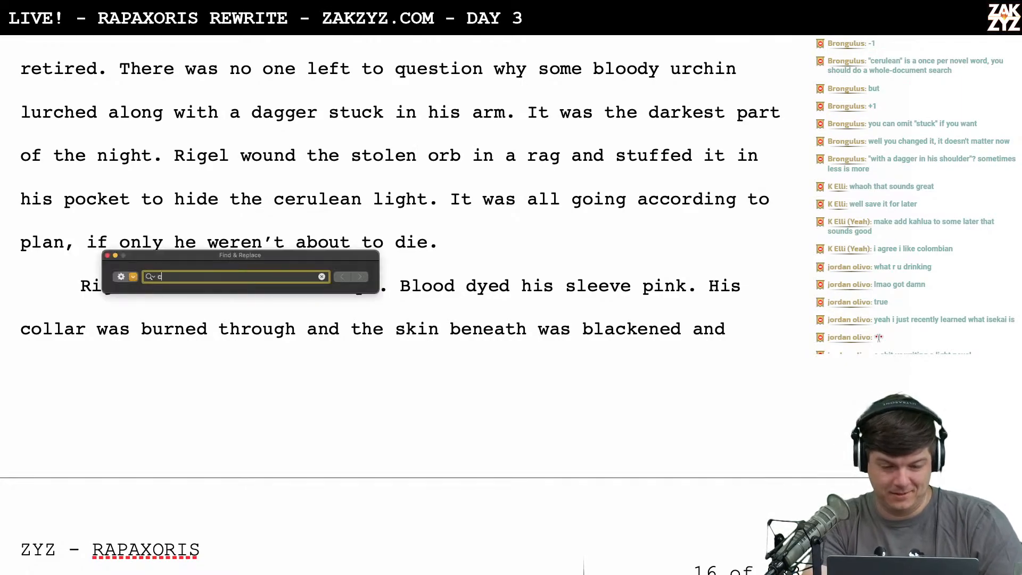
text(erulean)
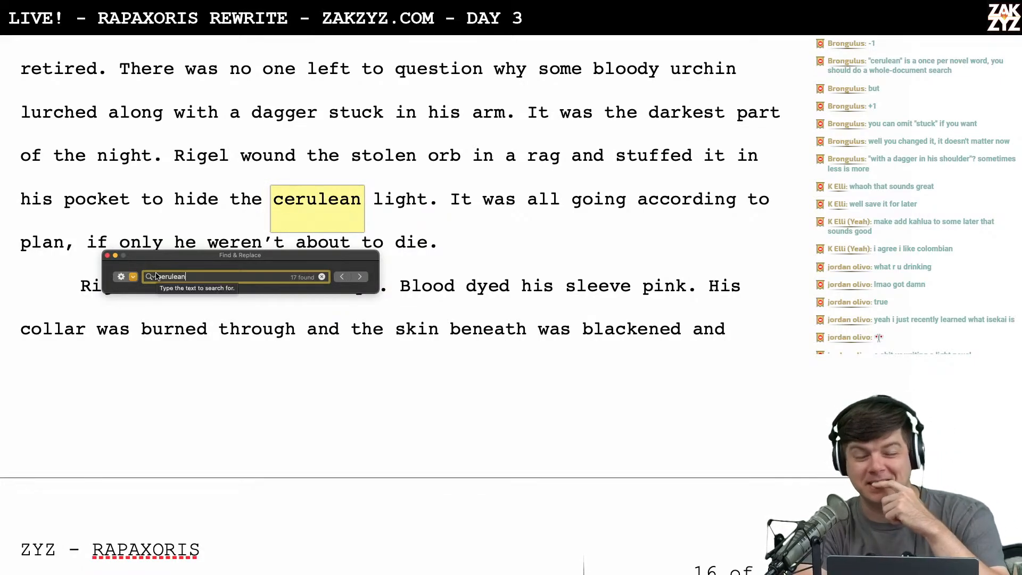
key(Escape)
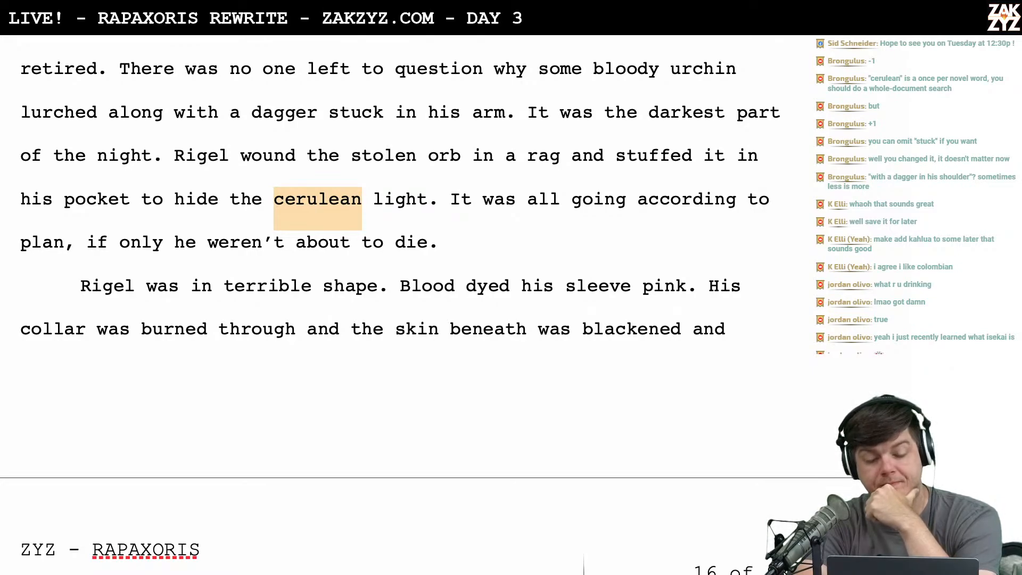
key(BackSpace)
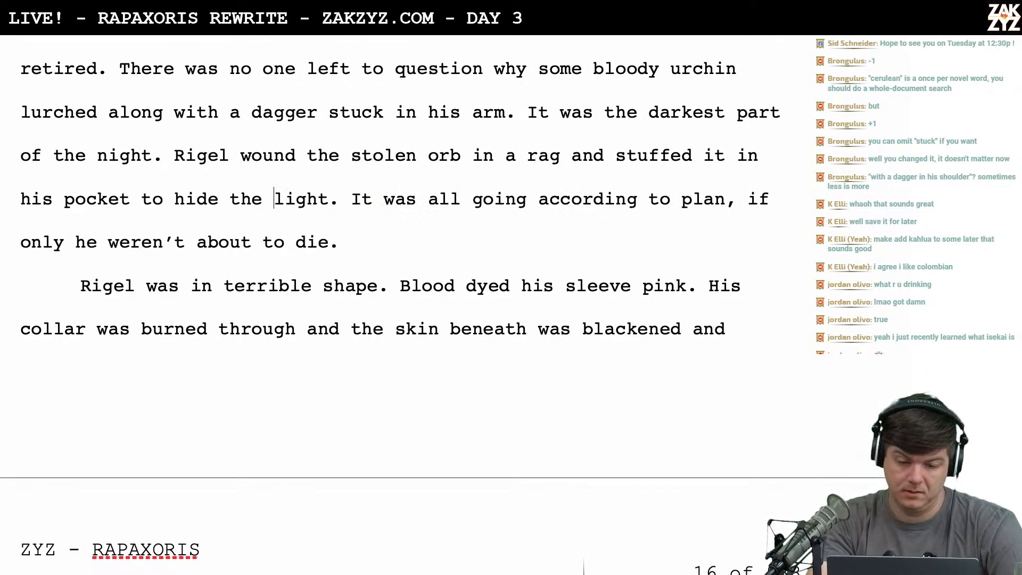
text(arcane)
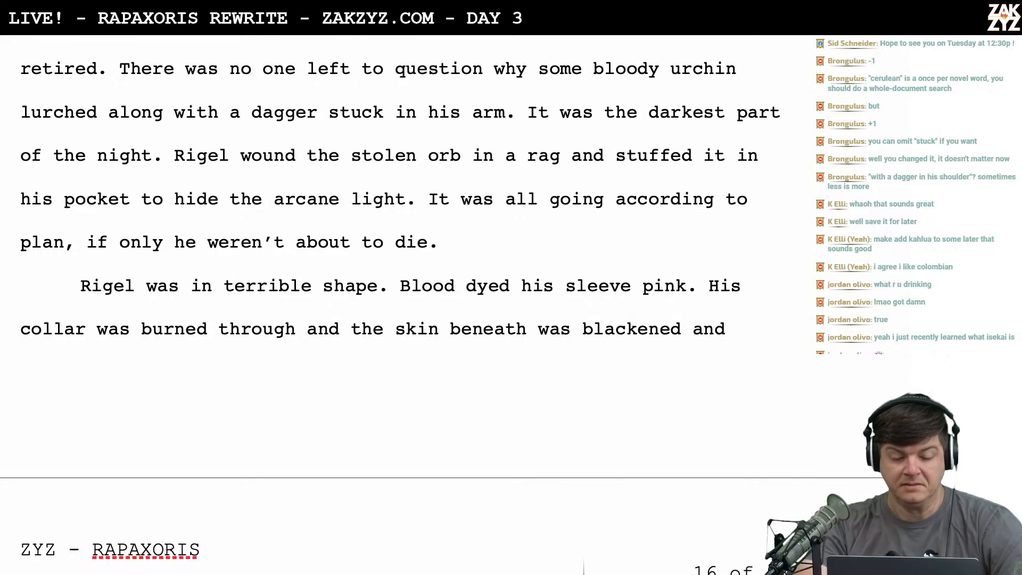
click(75, 258)
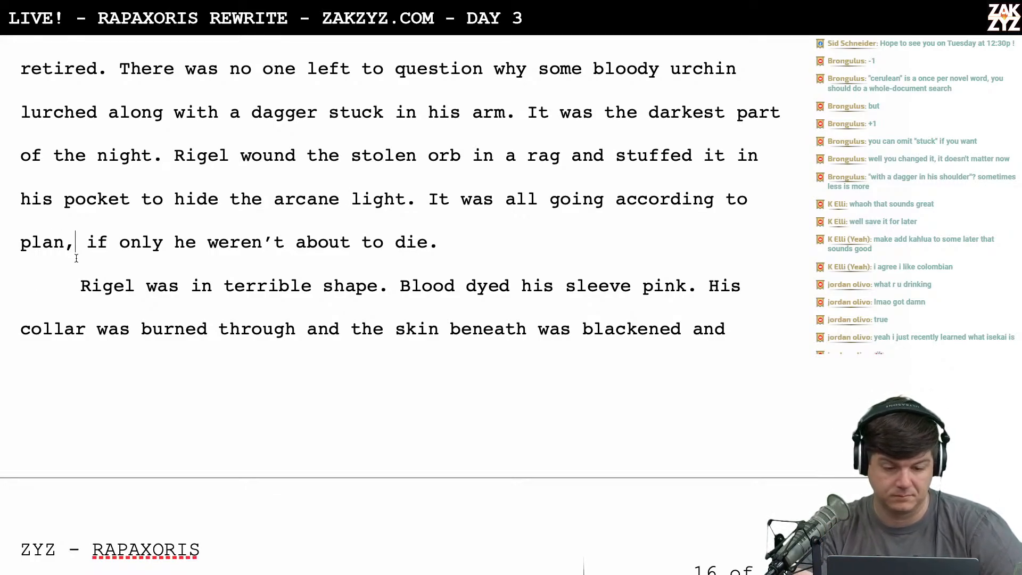
scroll(113, 263, down, 3)
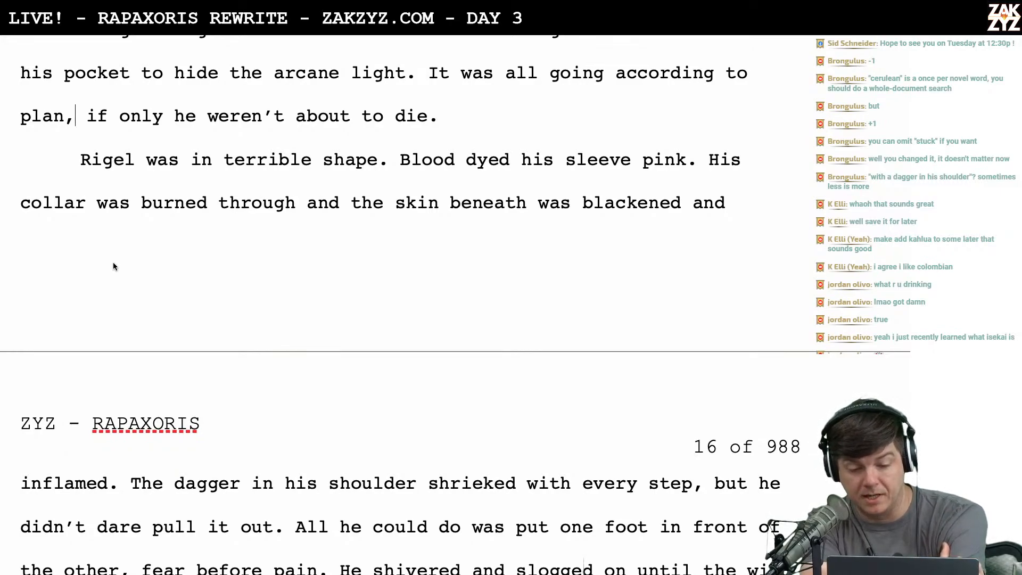
Break the paragraph after "inflamed." so "The dagger in his shoulder shrieked" starts a new paragraph, keeping the insertion point after "inflamed."
scroll(192, 189, up, 3)
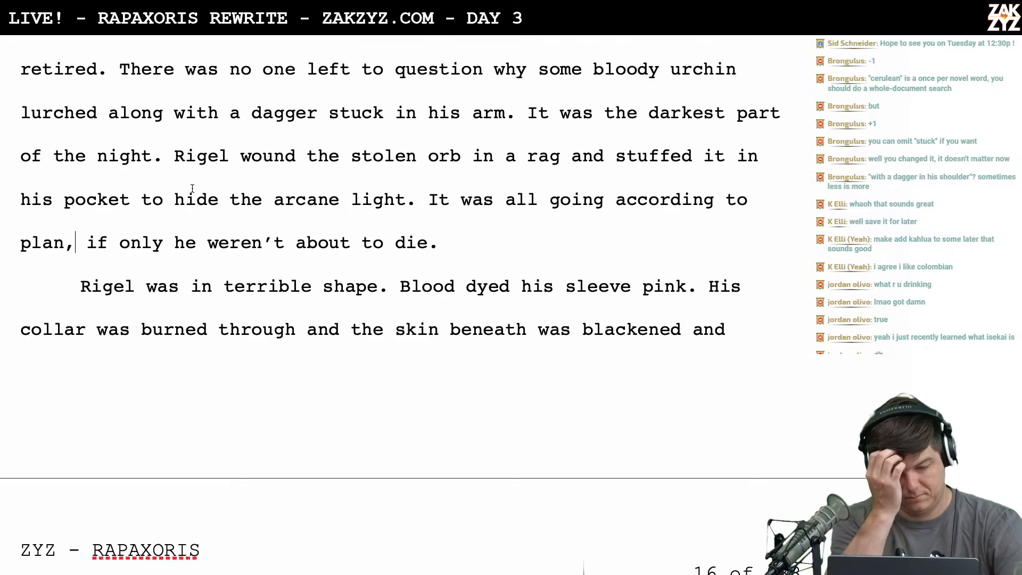
scroll(192, 189, down, 3)
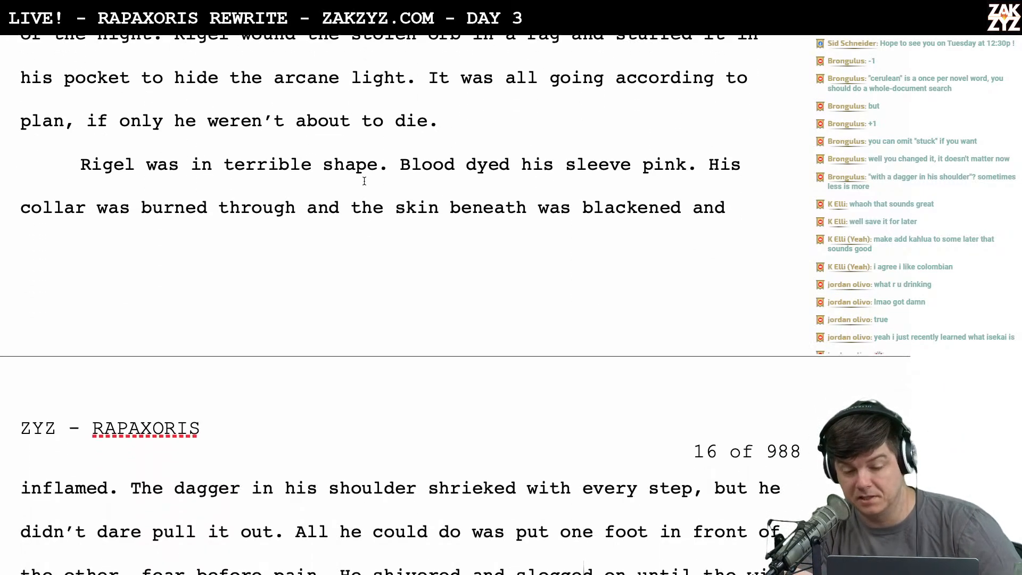
scroll(325, 227, down, 1)
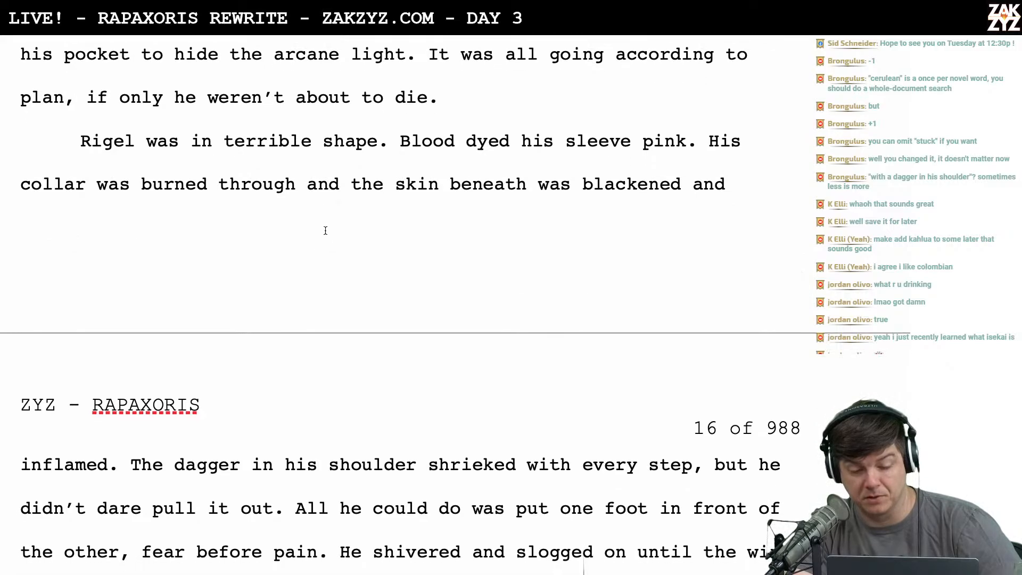
scroll(268, 303, down, 5)
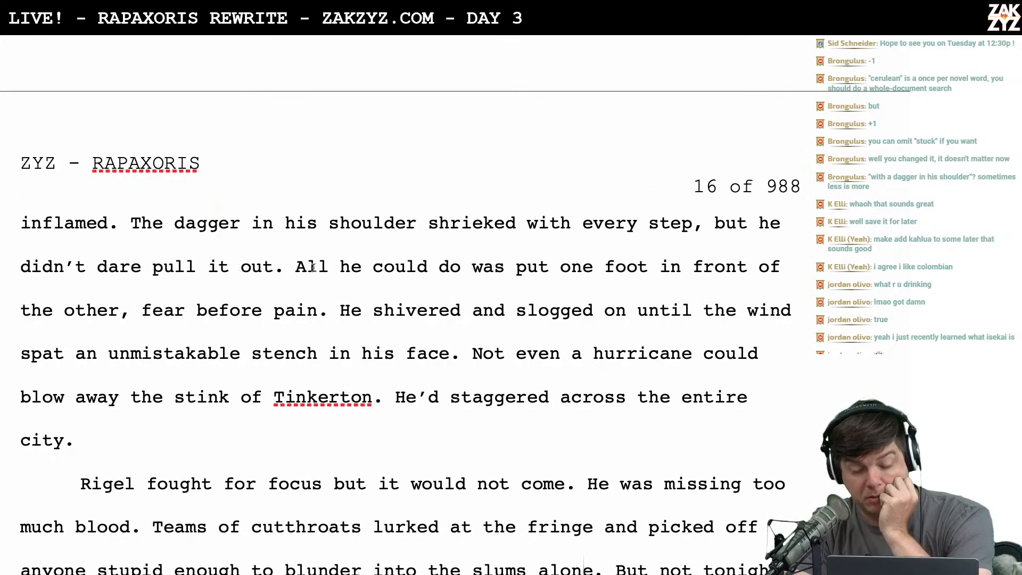
scroll(314, 268, down, 1)
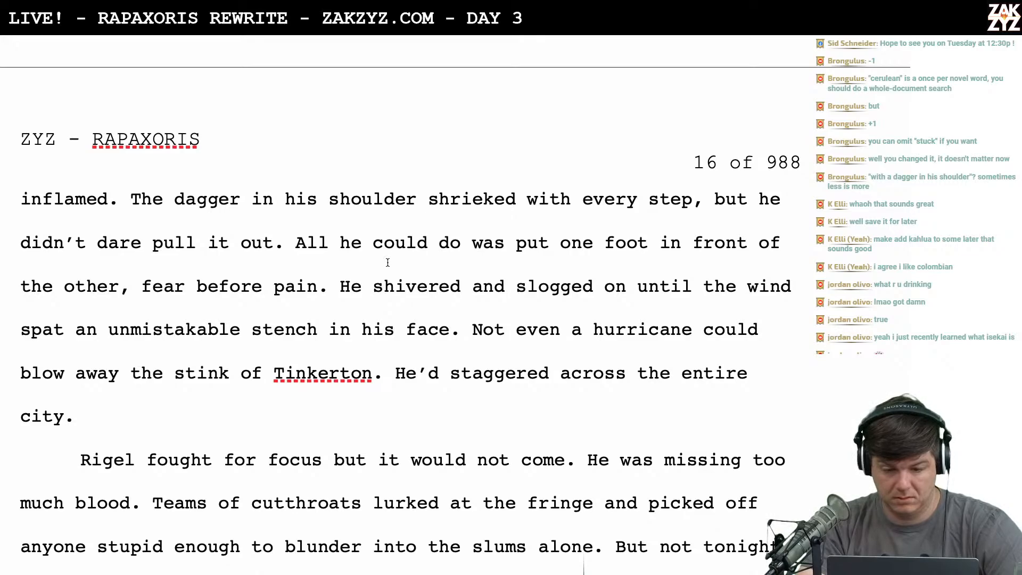
scroll(389, 256, up, 2)
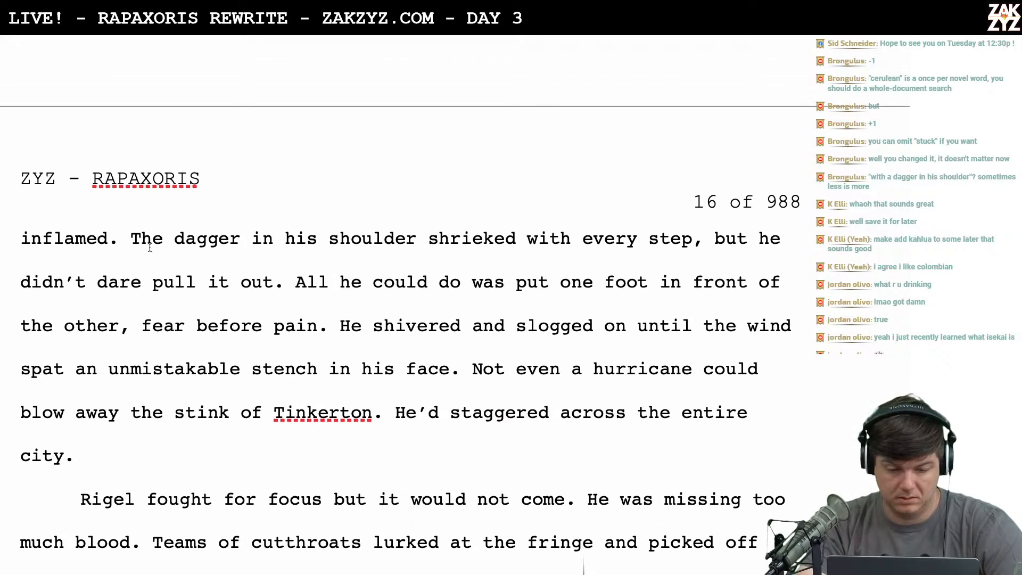
click(131, 239)
key(Return)
key(Left)
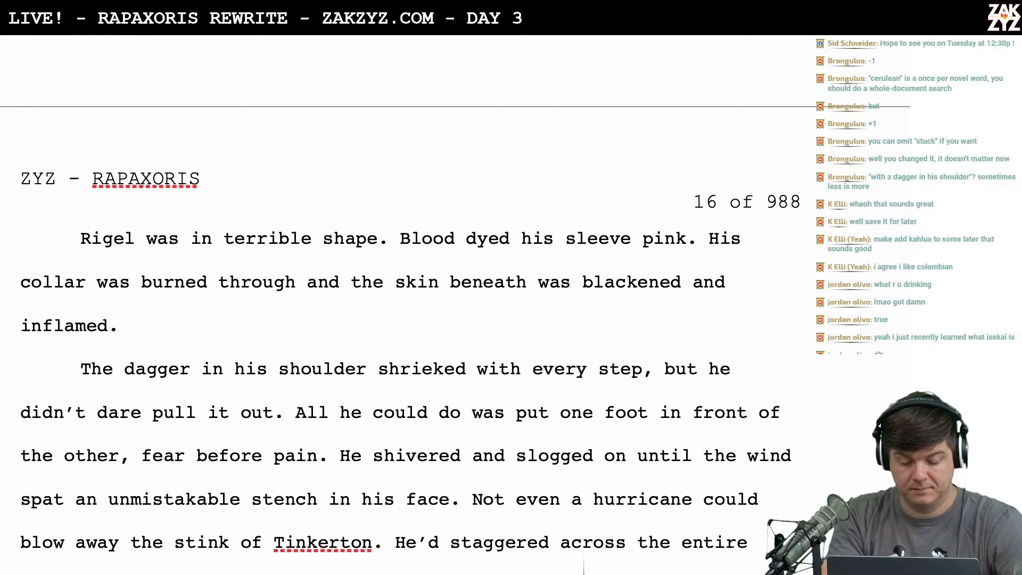
text(He didn't)
key(BackSpace)
key(BackSpace)
key(BackSpace)
key(BackSpace)
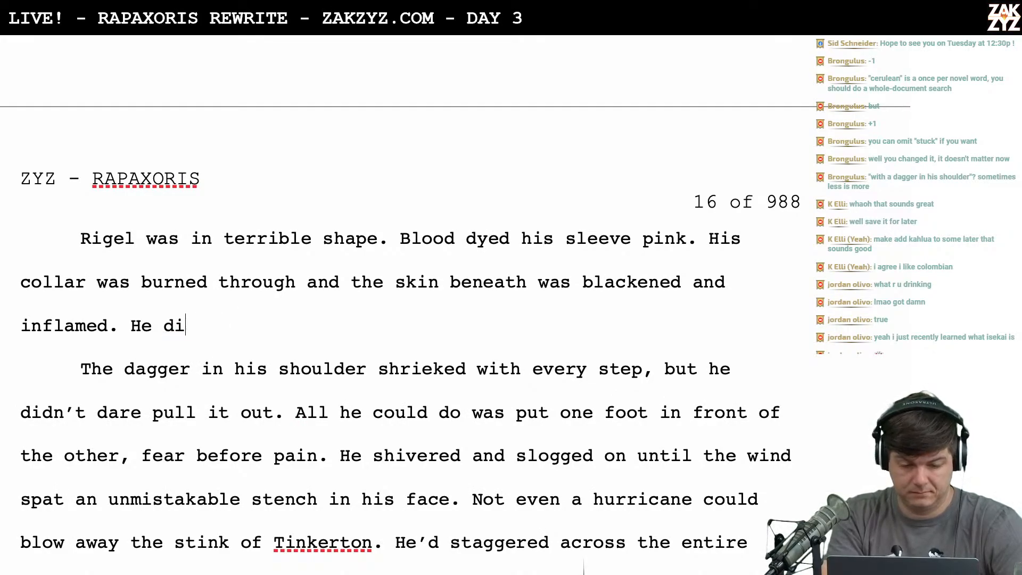
key(BackSpace)
key(BackSpace)
key(BackSpace)
key(BackSpace)
key(BackSpace)
Add the sentence "The dagger was lodged deep in his arm." after "blackened and inflamed."
text(The dagg)
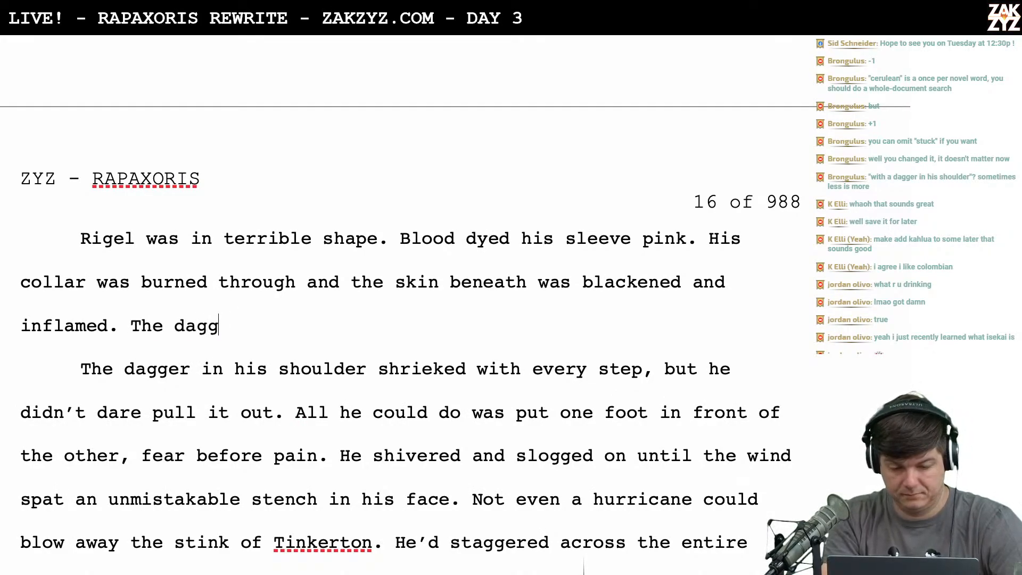
text(er was lodge)
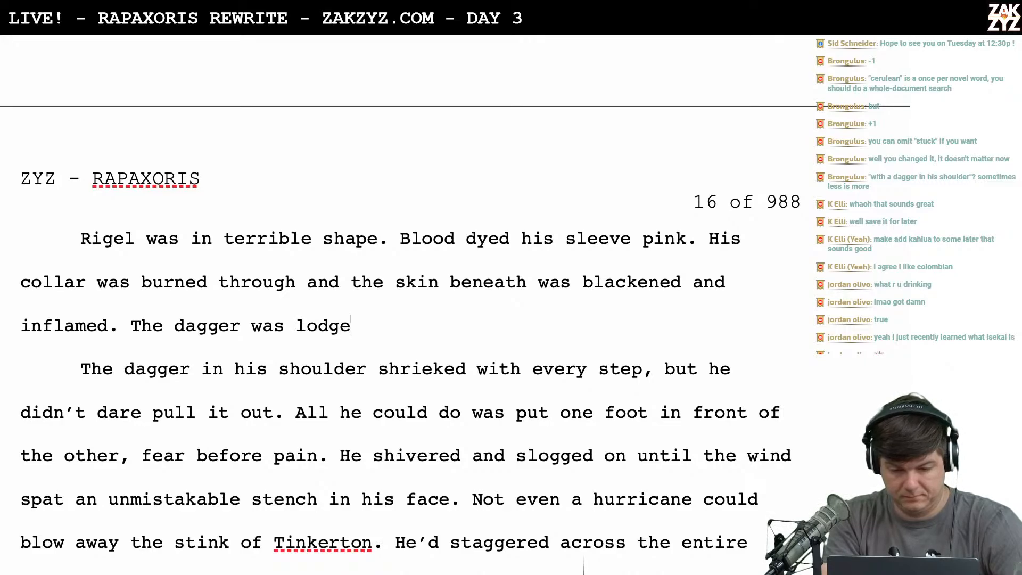
text(d depe)
key(BackSpace)
text(ep )
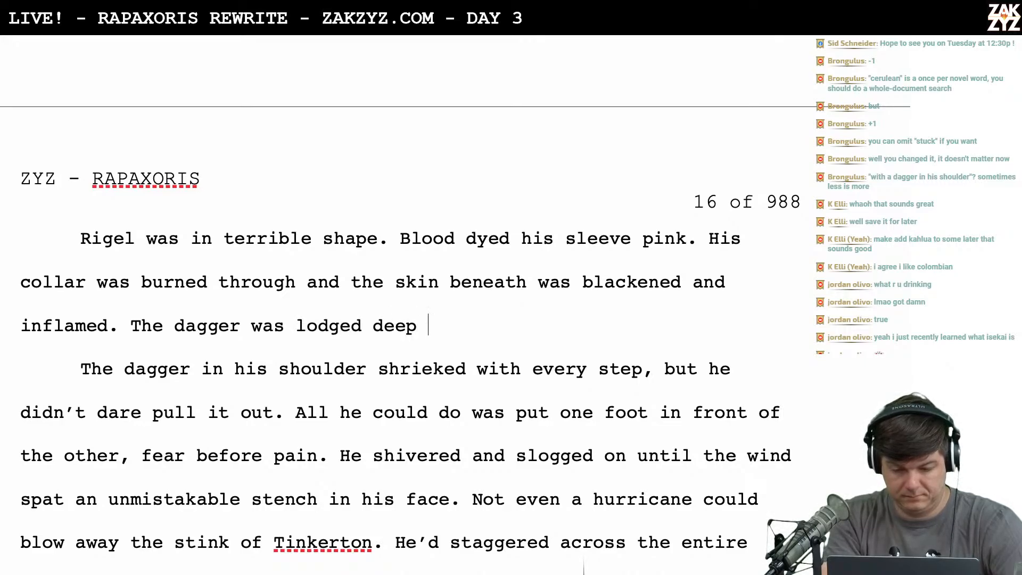
text(in his arm. IT)
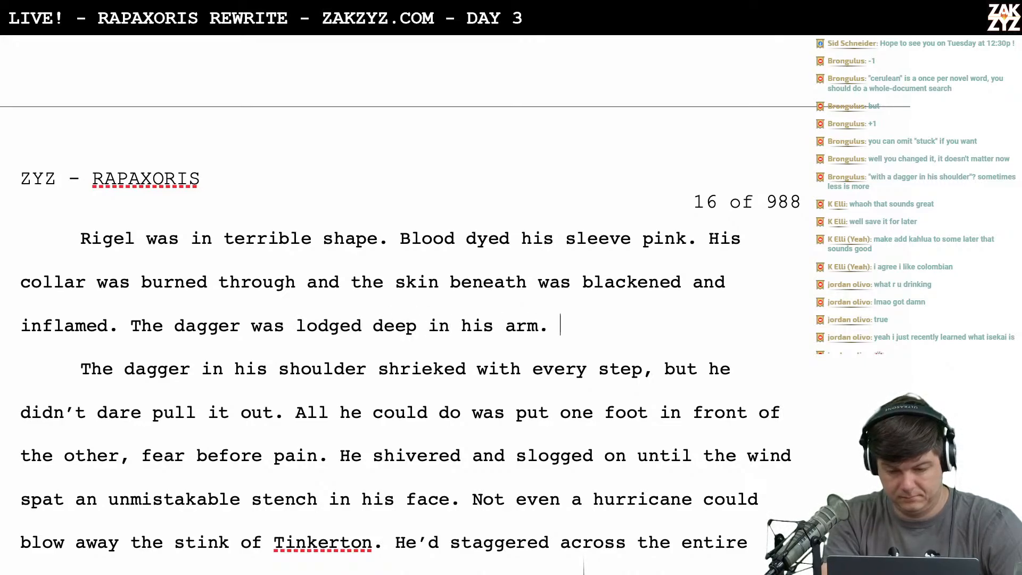
key(BackSpace)
key(BackSpace)
key(BackSpace)
text(It shre)
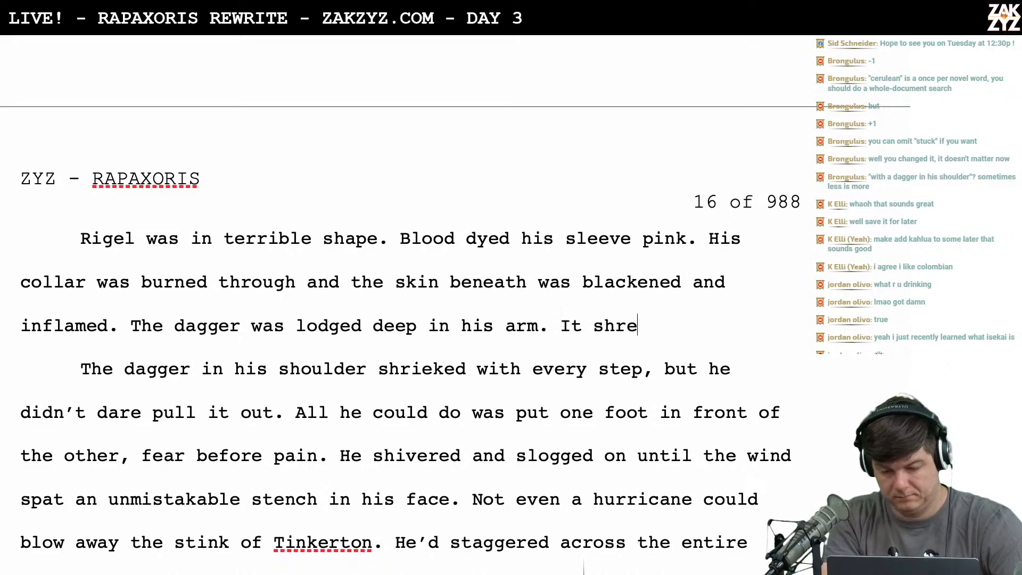
key(BackSpace)
text(iekd wit)
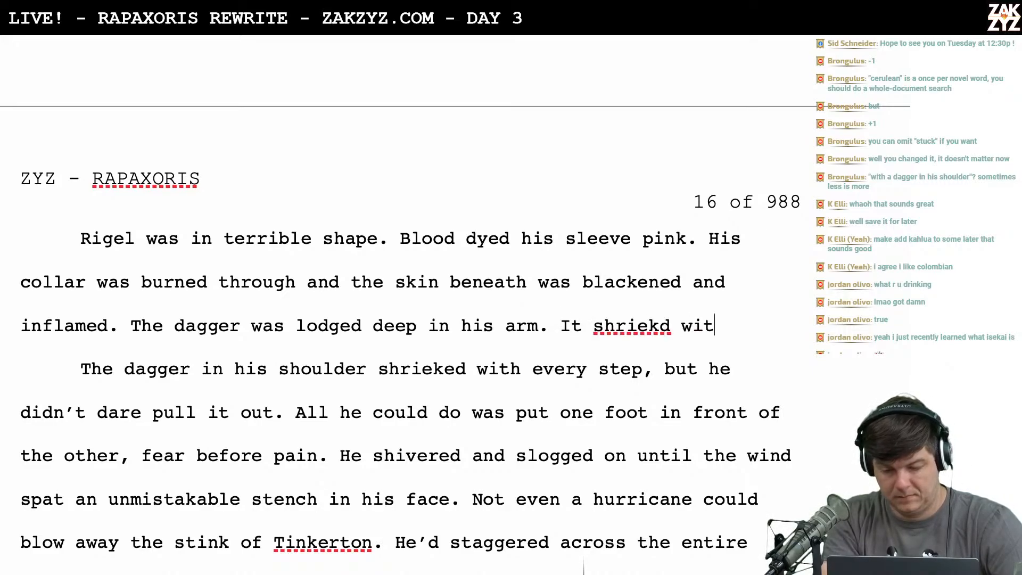
key(BackSpace)
key(BackSpace)
key(BackSpace)
key(BackSpace)
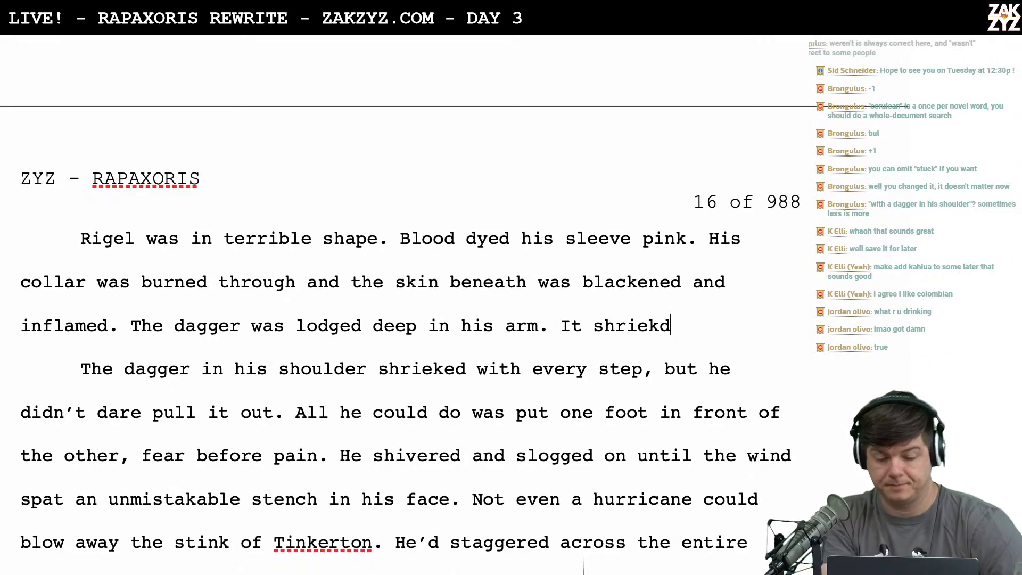
key(BackSpace)
key(BackSpace)
key(BackSpace)
key(BackSpace)
key(BackSpace)
key(BackSpace)
key(BackSpace)
key(BackSpace)
key(BackSpace)
key(BackSpace)
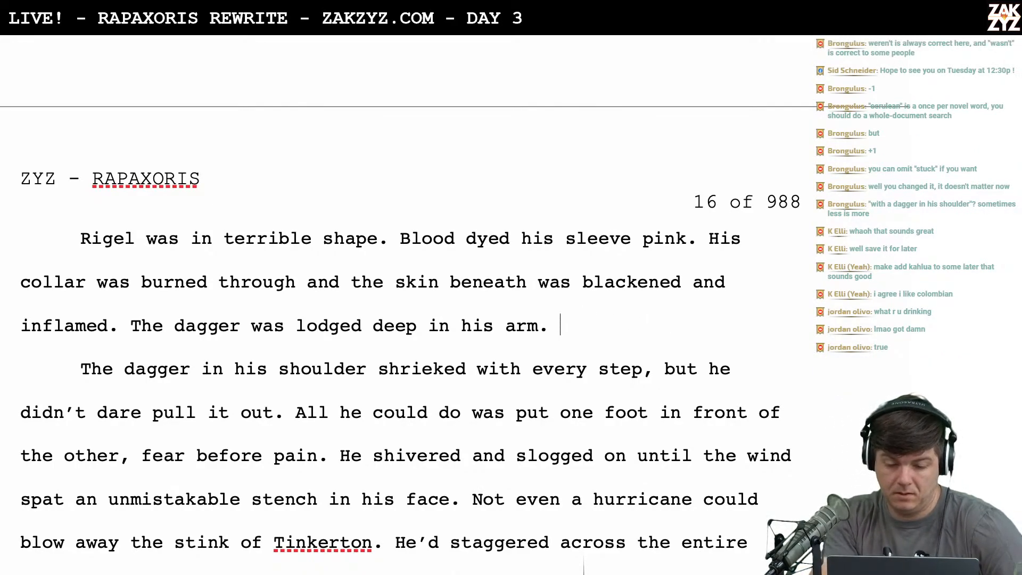
Add "Pain shrieked with every step, but Rigel didn't dare pull the dagger out." after "lodged deep in his arm."
text(Pain shriekd)
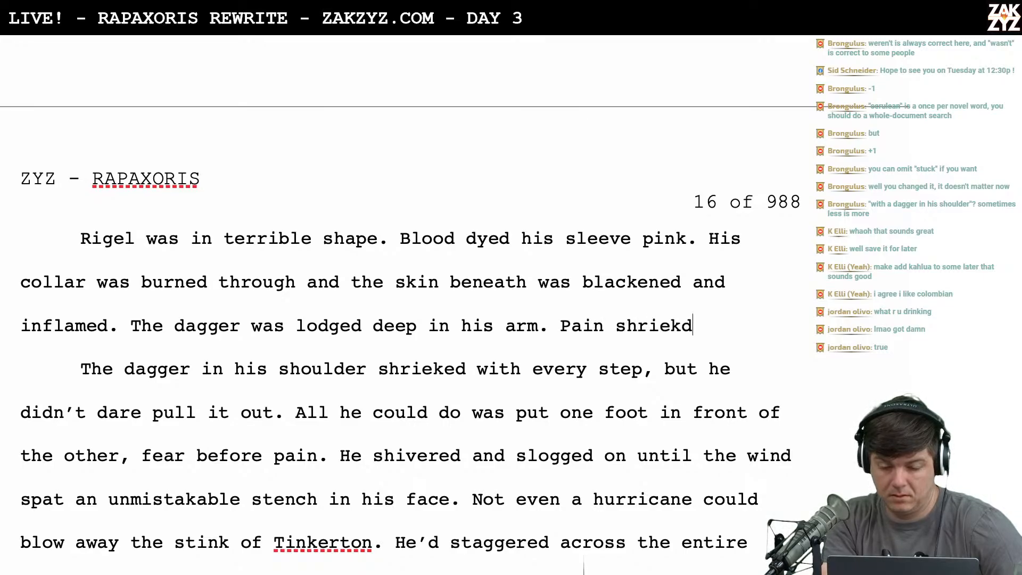
key(BackSpace)
text(ed with ever)
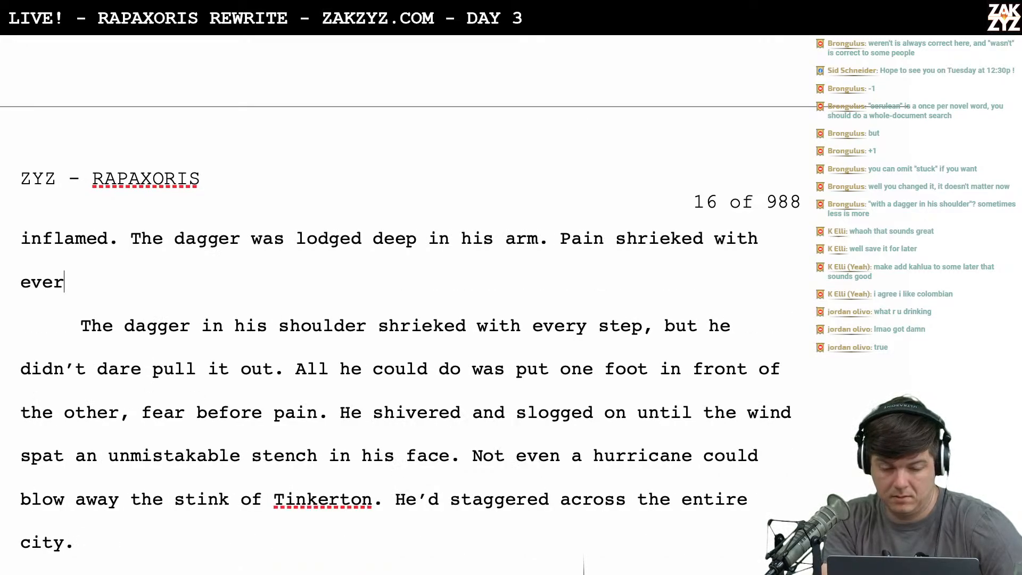
text(y step, but R)
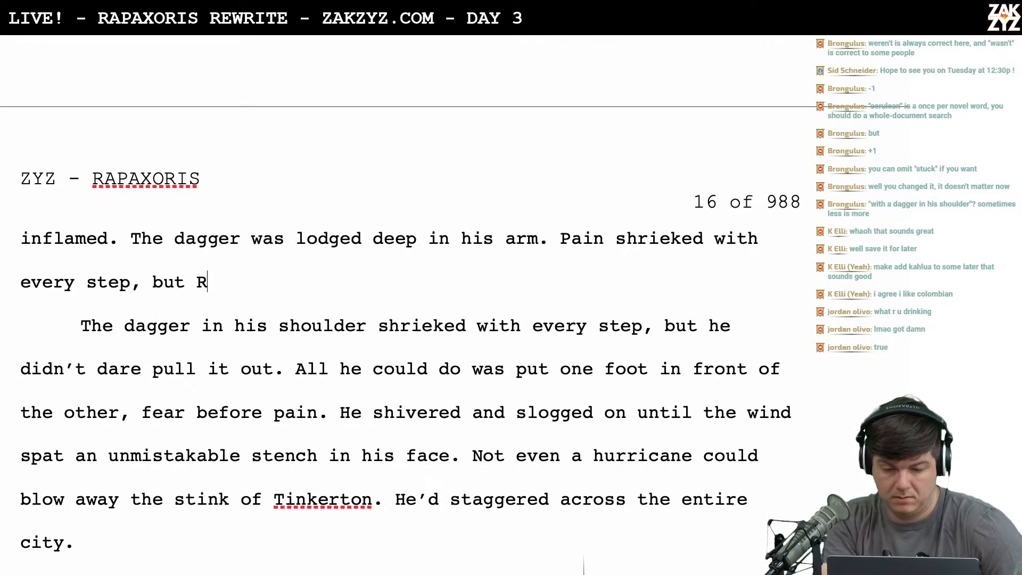
text(igel d)
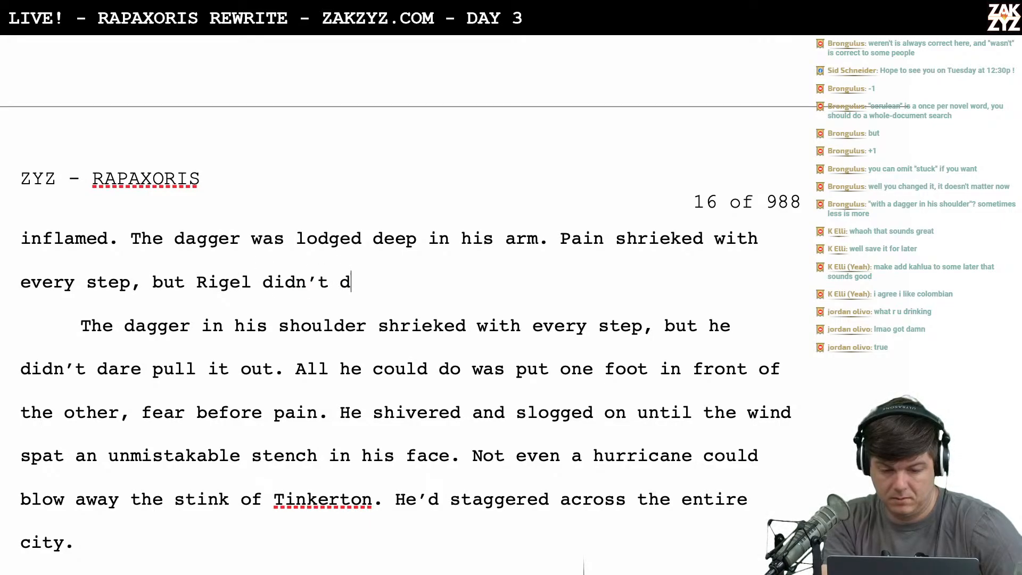
text(idn't dare pull the dag)
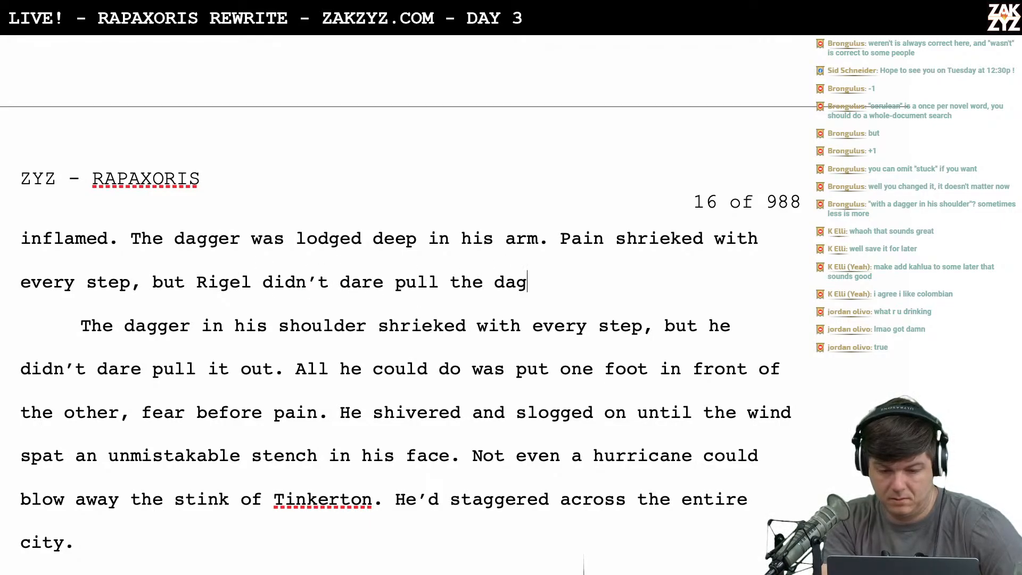
text(ger out.)
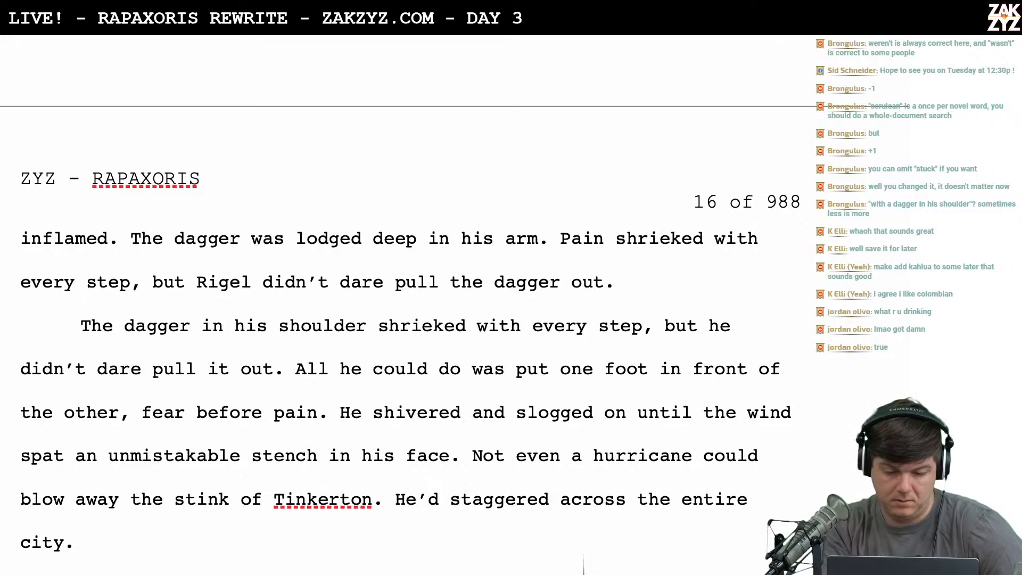
Delete the paragraph break and the old sentence "The dagger in his shoulder shrieked" through "pull it out.", joining "All he could do" to the new text
key(shift+Down)
key(shift+Down)
key(shift+Left)
key(shift+Left)
key(shift+Left)
key(shift+Left)
key(shift+Left)
key(shift+Left)
key(shift+Left)
key(shift+Left)
key(shift+Left)
key(shift+Left)
key(shift+Left)
key(shift+Left)
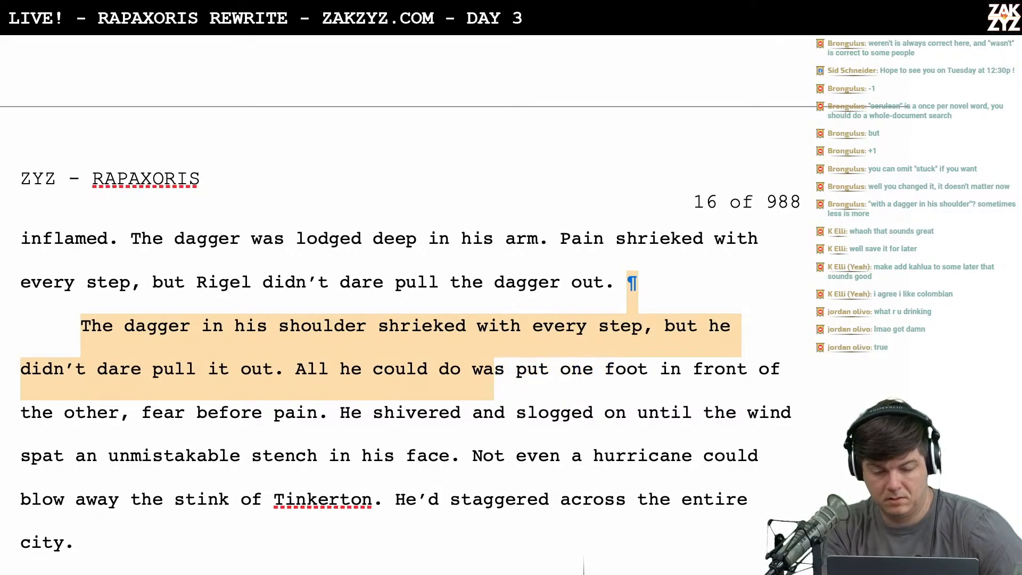
key(shift+Left)
key(shift+Left)
key(shift+Left)
key(shift+Left)
key(shift+Left)
key(shift+Left)
key(shift+Left)
key(shift+Left)
key(shift+Left)
key(shift+Left)
key(shift+Left)
key(shift+Left)
key(shift+Left)
key(shift+Left)
key(shift+Left)
key(shift+Left)
key(shift+Left)
key(shift+Left)
key(shift+Left)
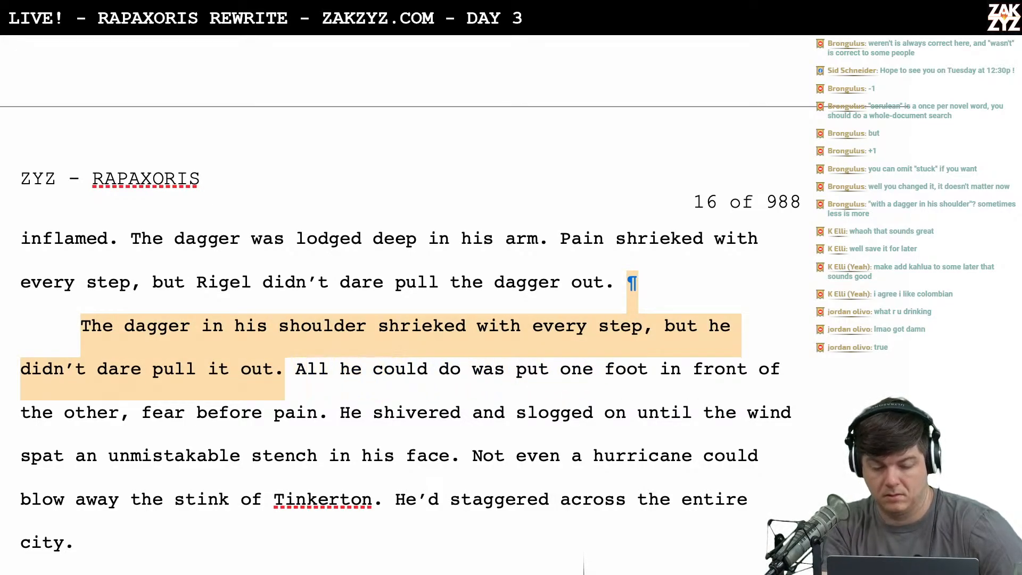
key(BackSpace)
Reread the chapter opening from Rigel's empty promise at every intersection through the revised dagger sentences
scroll(404, 298, up, 4)
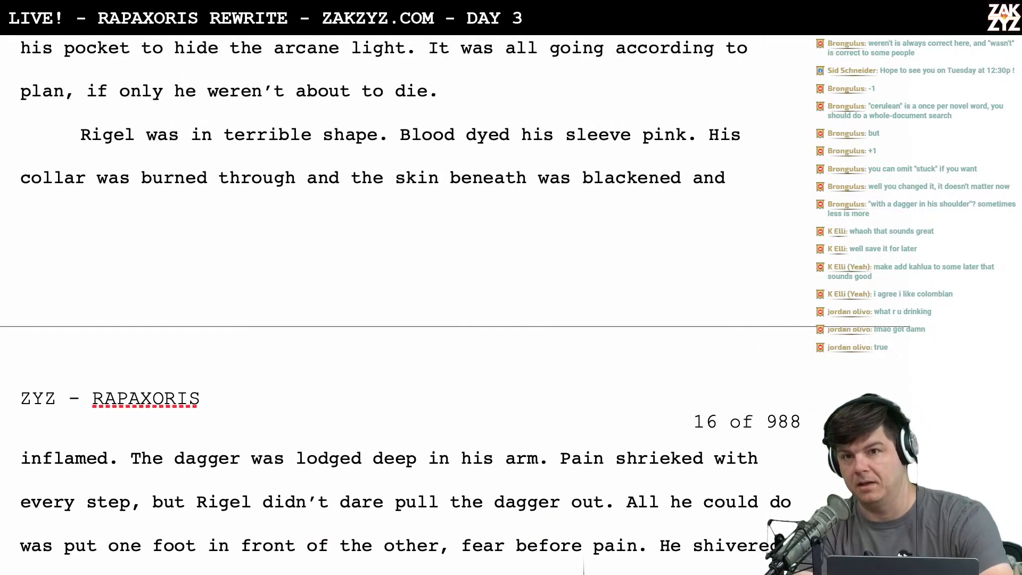
scroll(136, 242, up, 15)
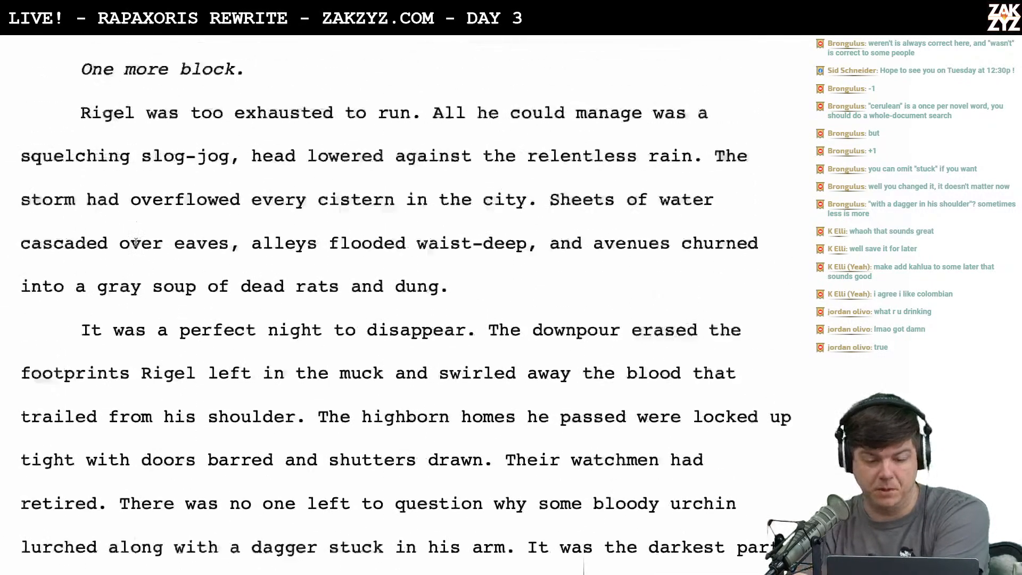
scroll(136, 242, down, 9)
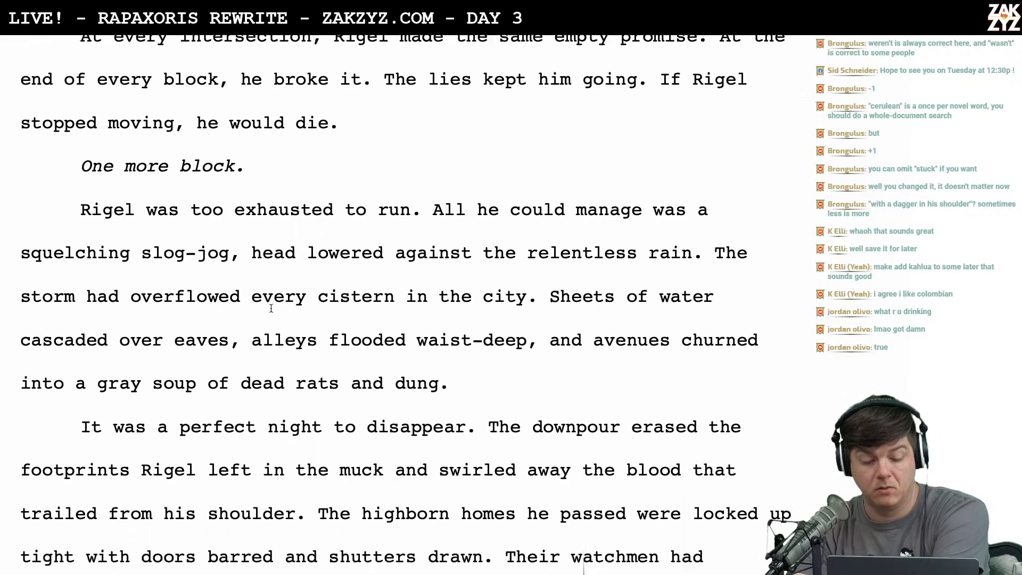
scroll(438, 361, down, 6)
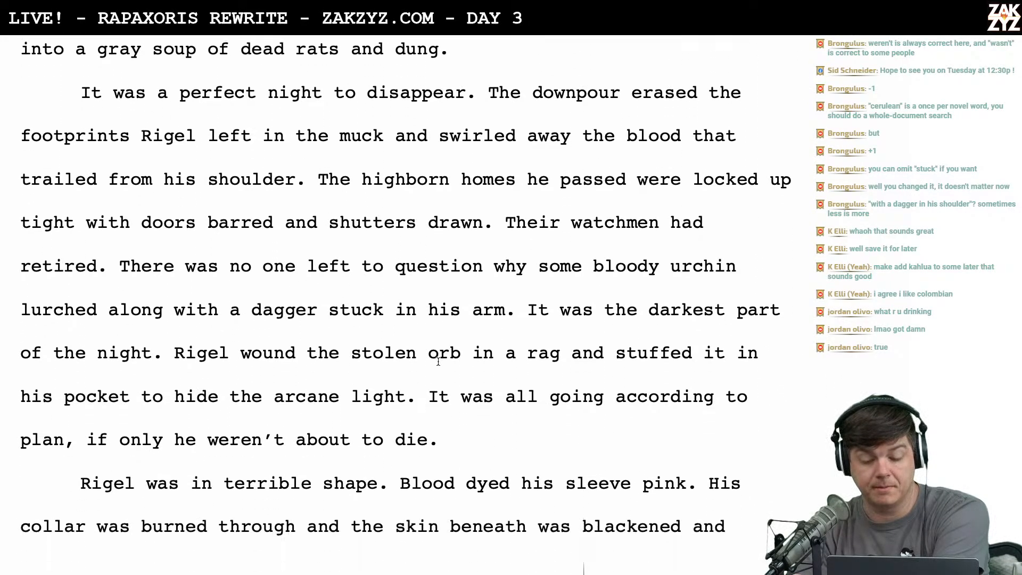
scroll(438, 362, down, 4)
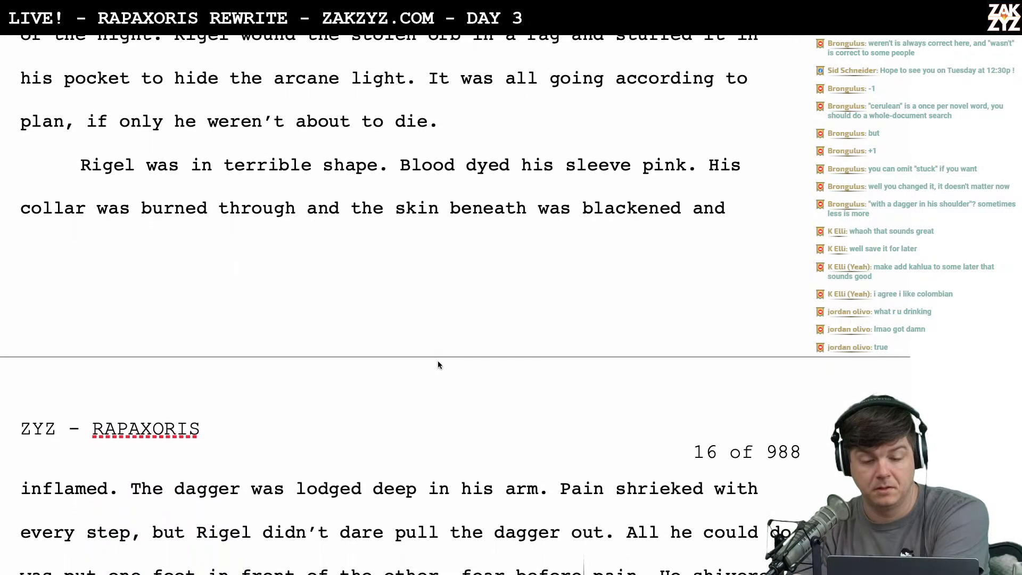
scroll(438, 361, down, 1)
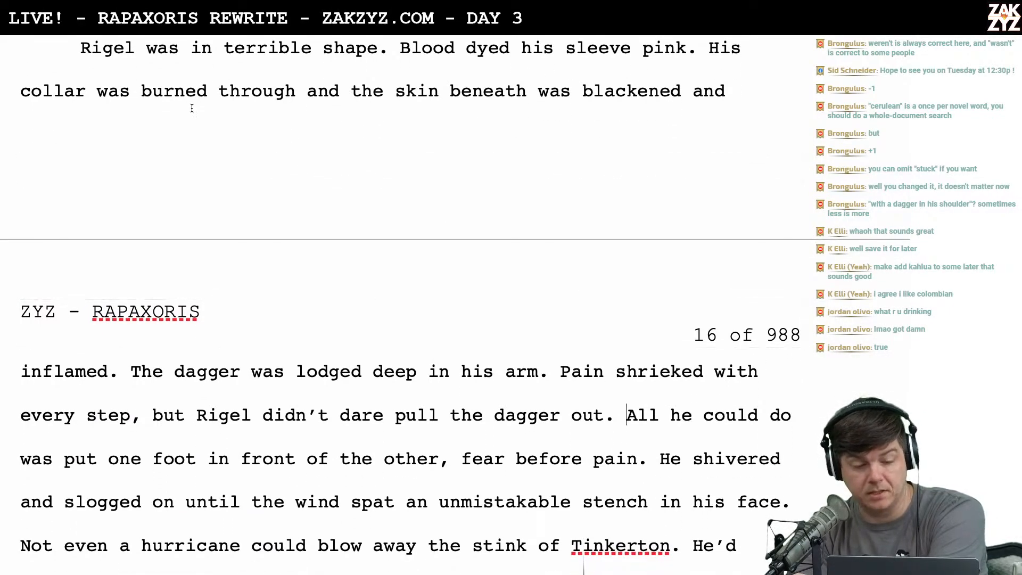
scroll(283, 108, down, 1)
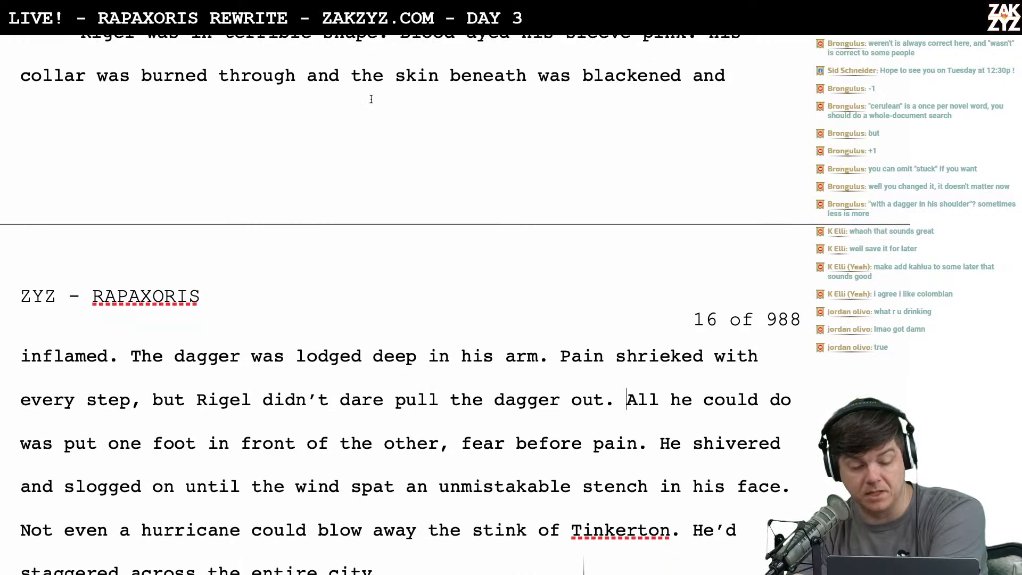
scroll(154, 356, down, 2)
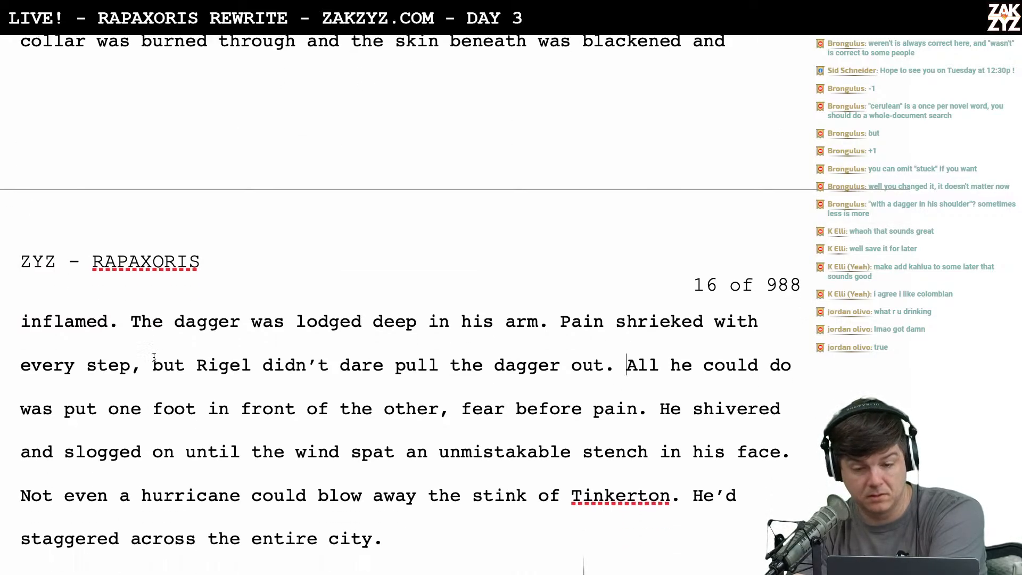
Replace "blackened and inflamed." with "burned black." in the sentence about the skin beneath Rigel's collar
scroll(153, 356, up, 3)
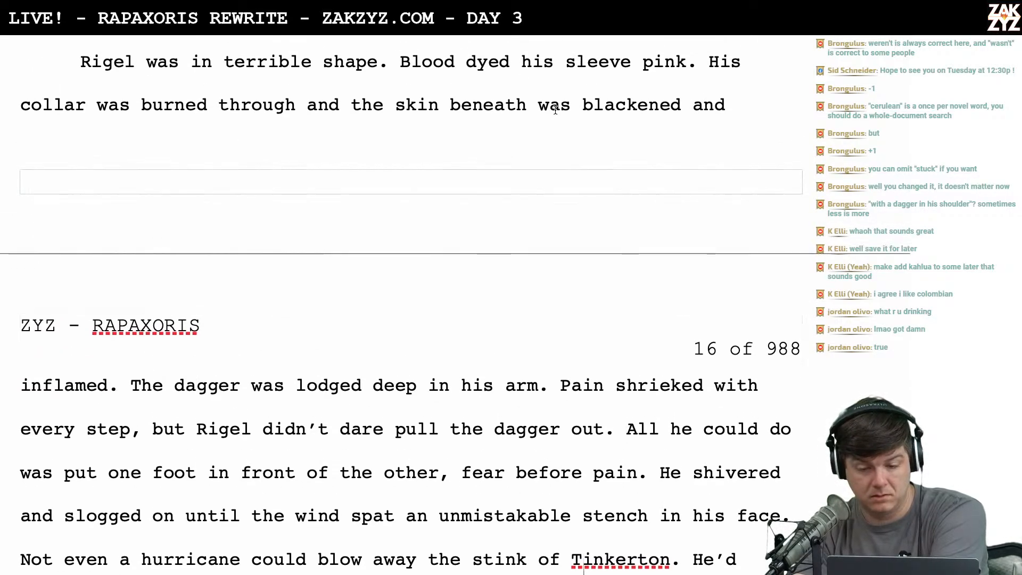
click(571, 104)
text(burned black)
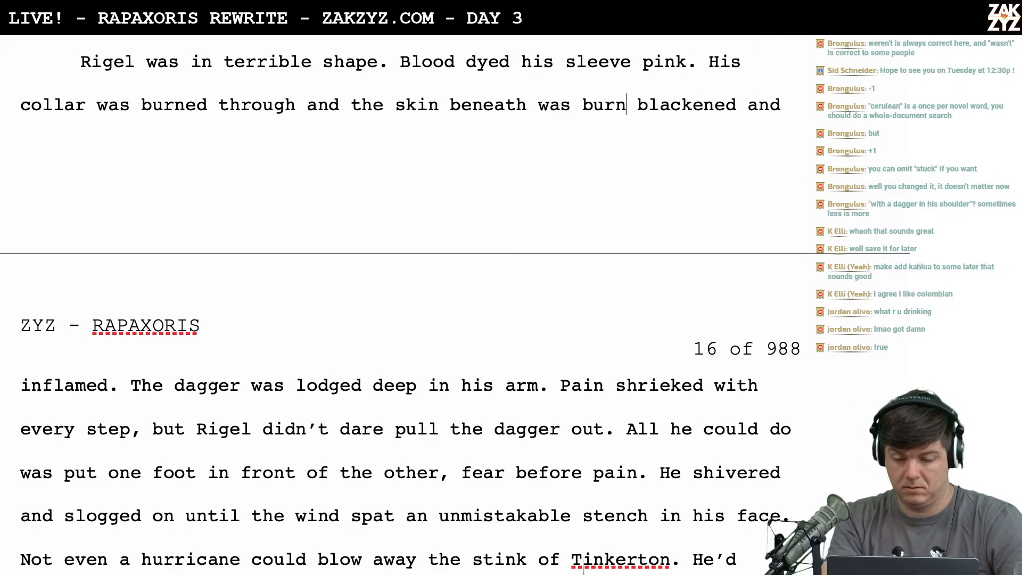
text(.)
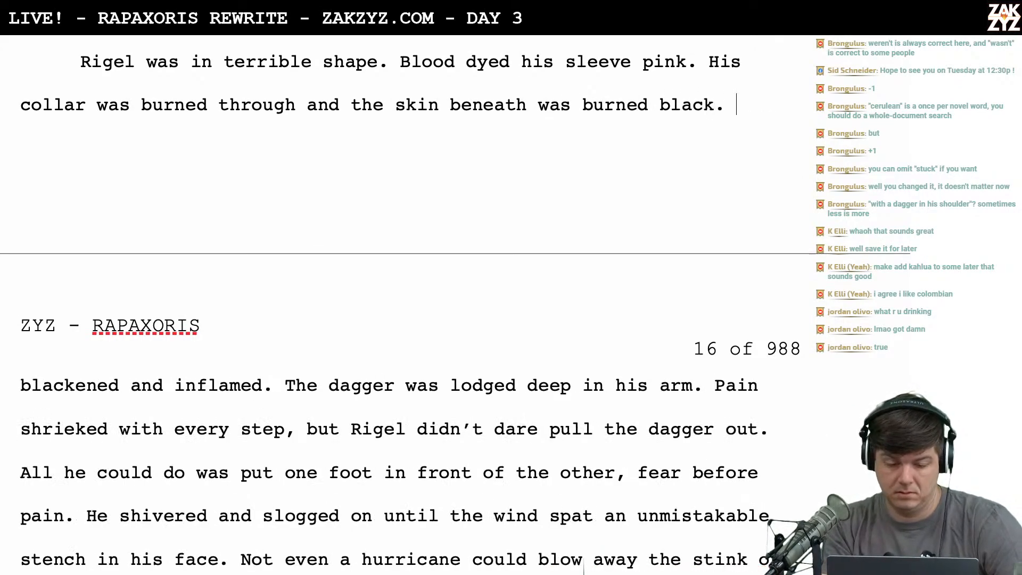
key(shift+Right)
key(shift+Right)
key(shift+Right)
key(shift+Right)
key(shift+Right)
key(shift+Right)
key(shift+Right)
key(shift+Right)
key(shift+Right)
key(shift+Right)
key(shift+Right)
key(shift+Right)
key(shift+Right)
key(shift+Right)
key(shift+Right)
key(shift+Right)
key(shift+Right)
key(shift+Right)
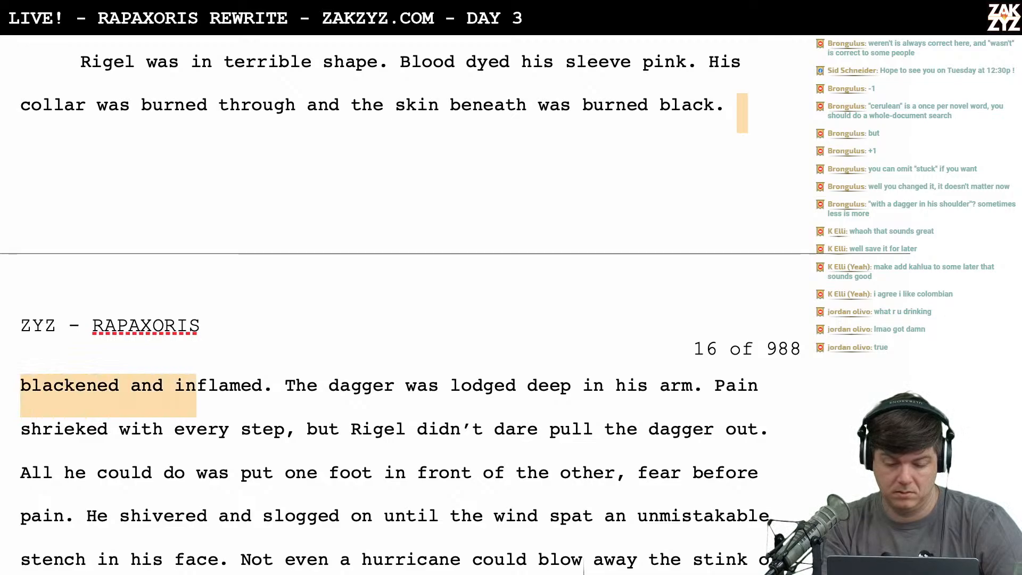
key(BackSpace)
Draft "the dagger in his arm was stuck too deep to" after "burned black.", with the old dagger sentence split into its own paragraph
text(the dagger in hi)
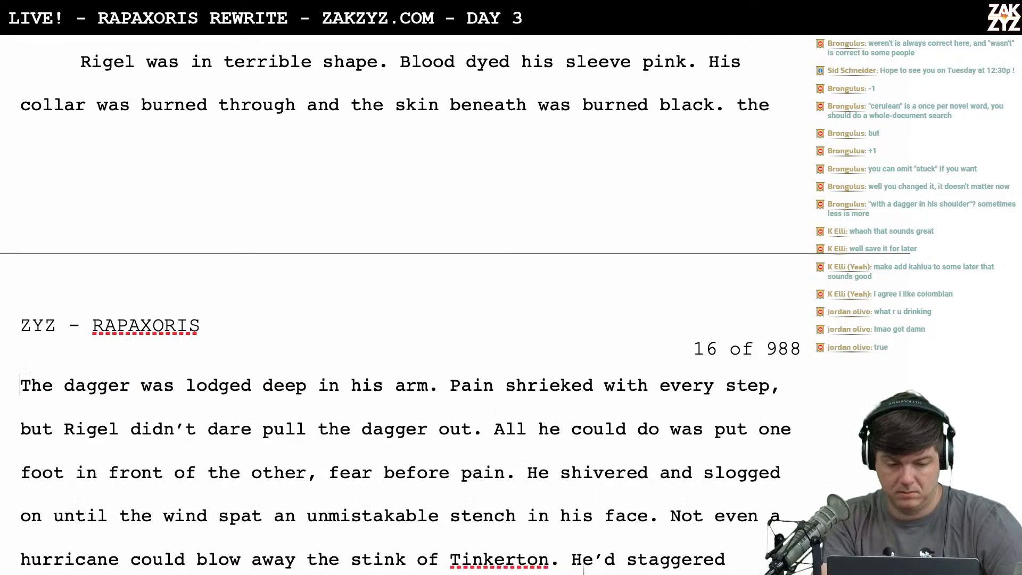
text(s arm)
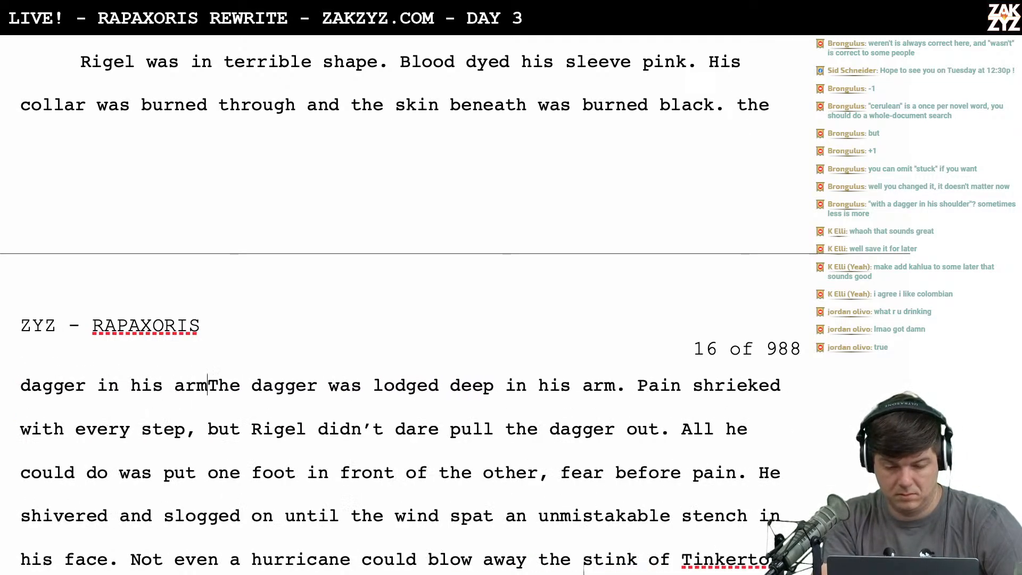
key(Return)
key(Left)
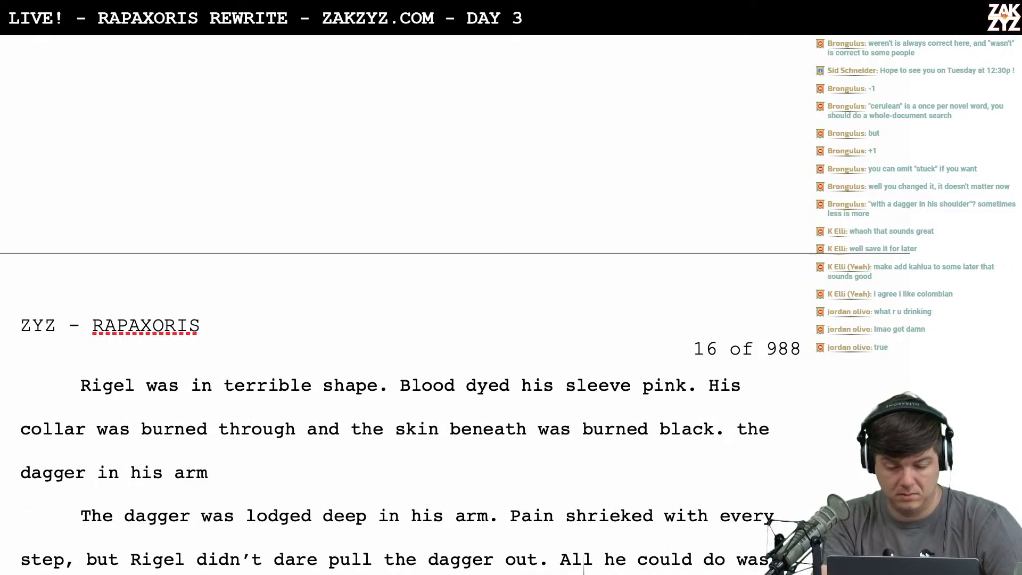
text(was )
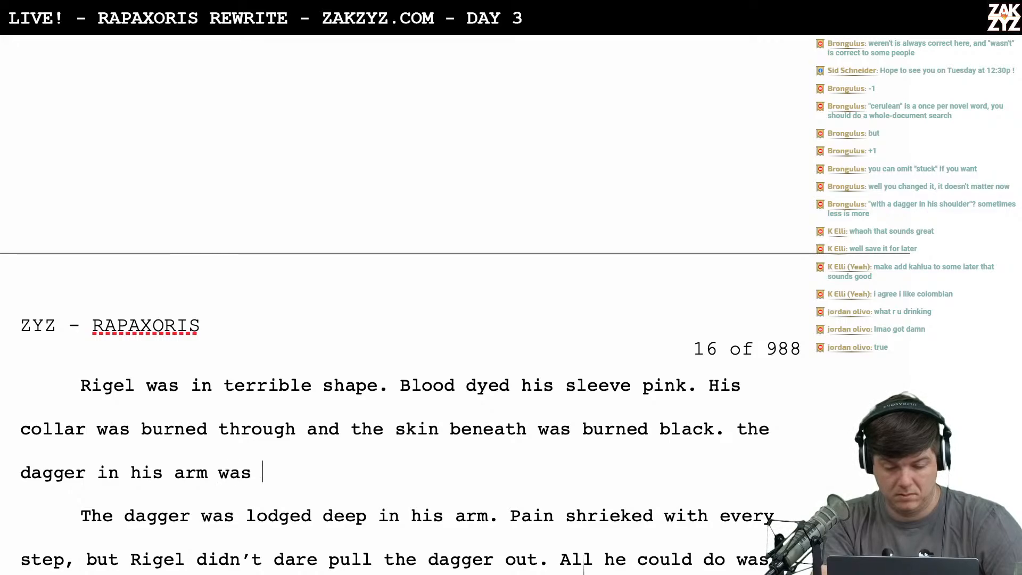
text(too deep)
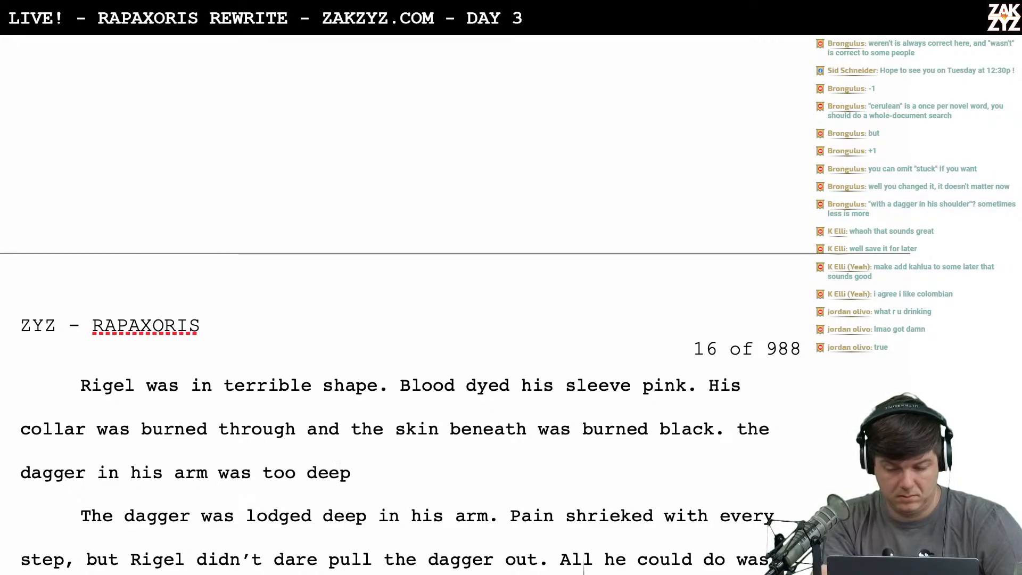
key(BackSpace)
key(BackSpace)
key(BackSpace)
key(BackSpace)
key(BackSpace)
key(BackSpace)
key(BackSpace)
key(BackSpace)
text(stu)
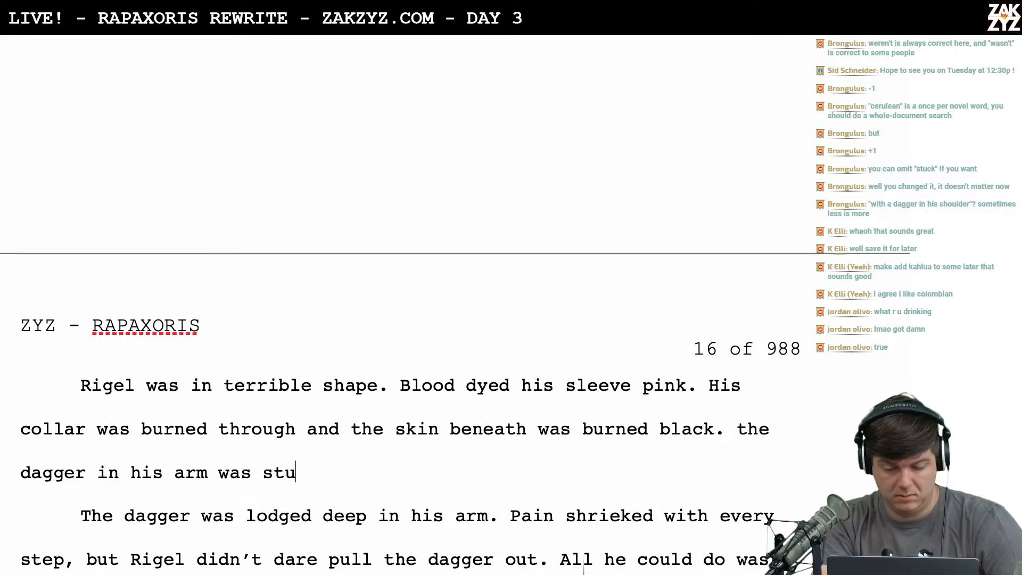
text(ck too deep to)
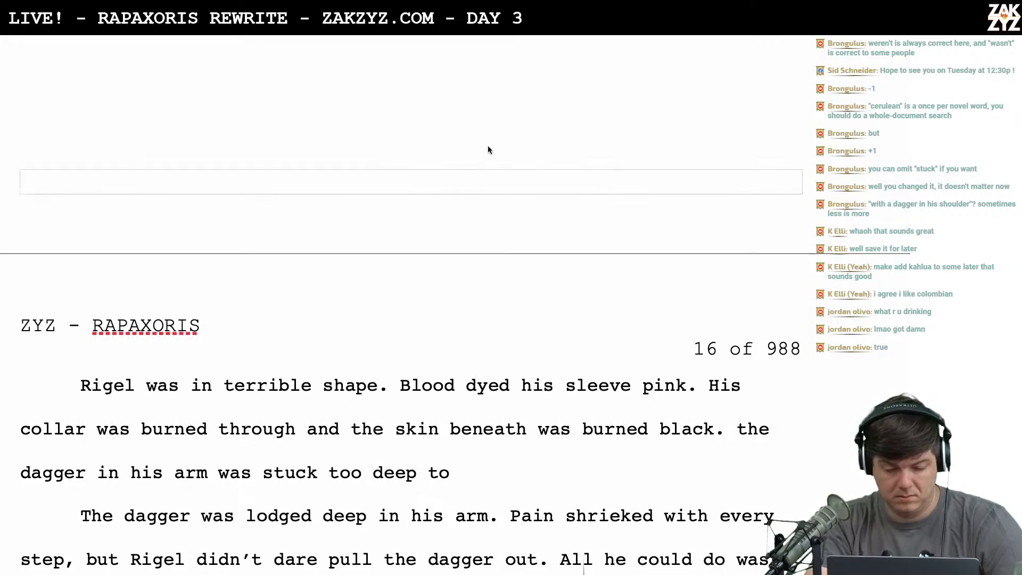
Split off "was stuck too deep to" and continue "the dagger in his arm" with "shrieked with every step, but he didn't dare pull it out."
click(266, 473)
key(Left)
key(Left)
key(Left)
key(Left)
key(Return)
key(Left)
text(sh)
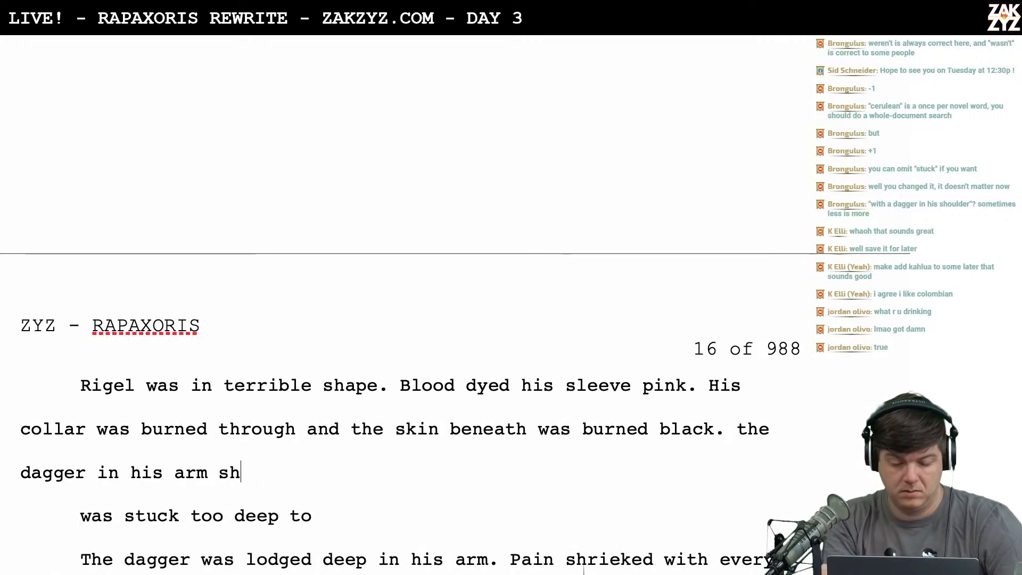
text(rieked with e)
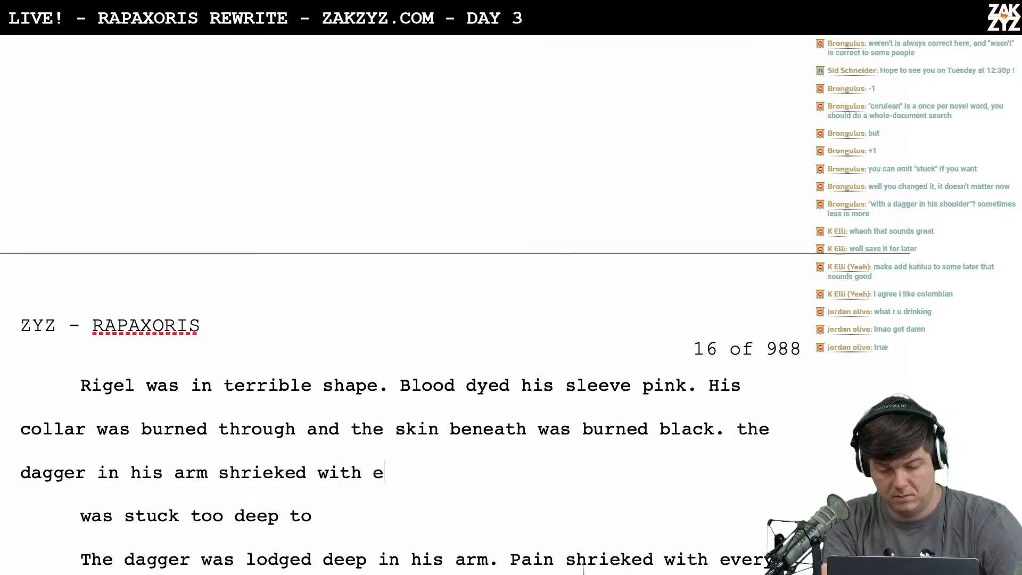
text(very step, but he didn't)
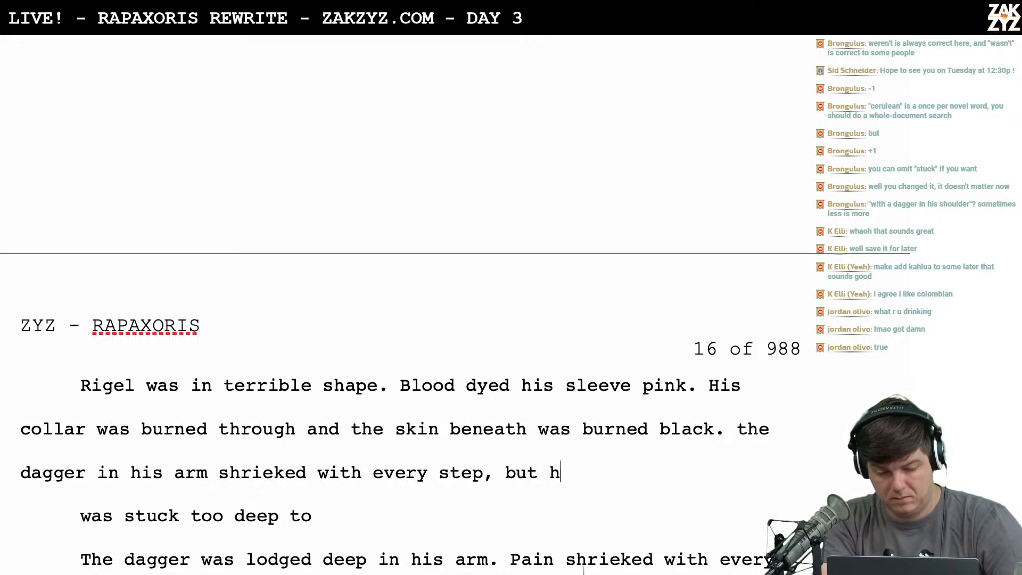
key(BackSpace)
key(BackSpace)
key(BackSpace)
text('t dare p)
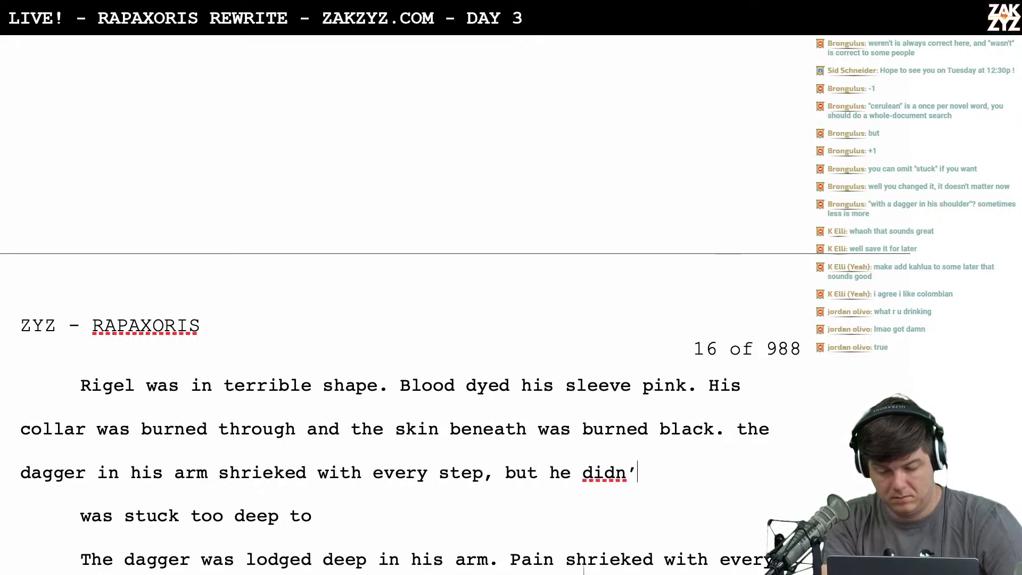
text(ul)
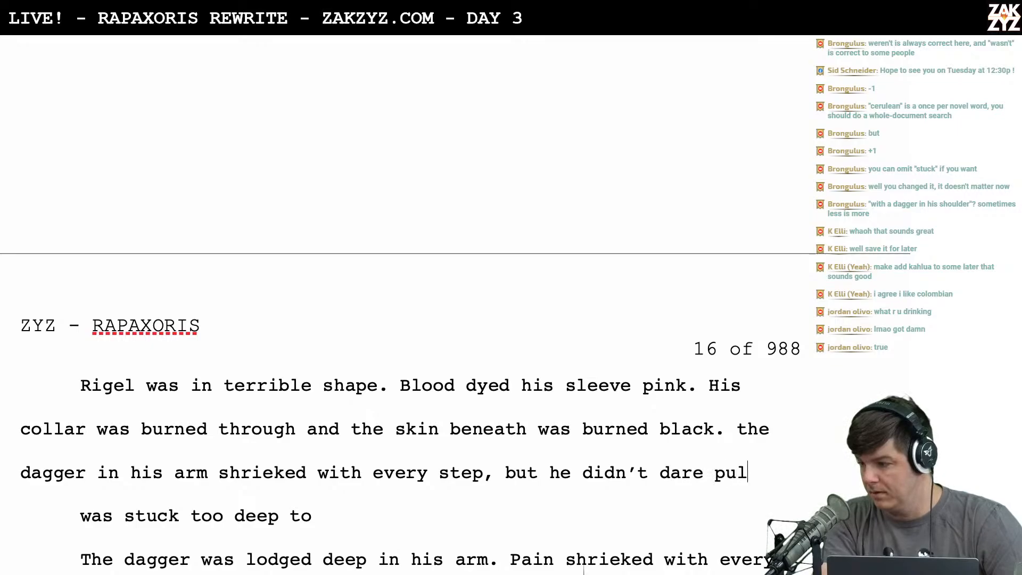
text(l it out.)
key(Return)
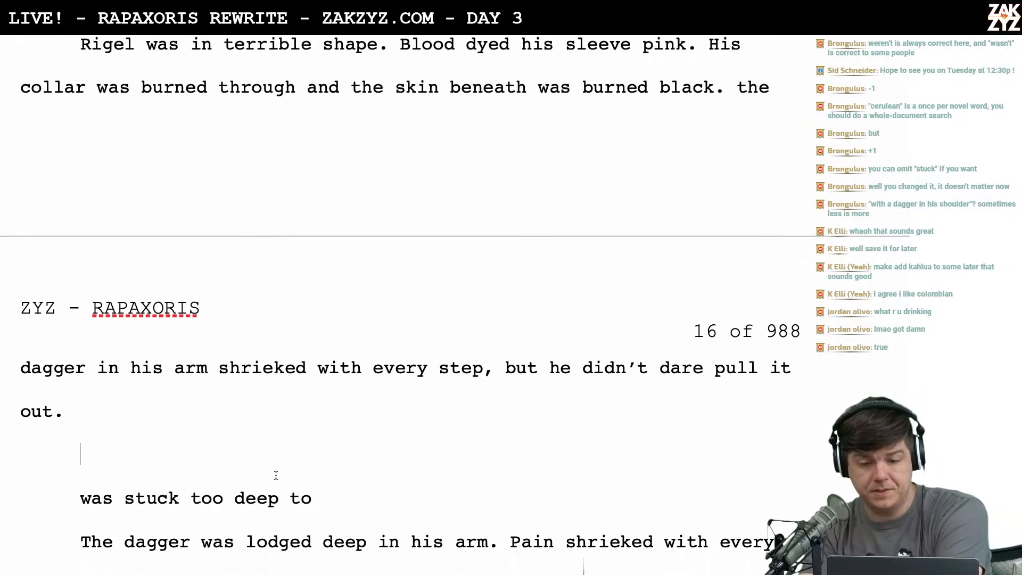
Reread the passage from the stolen orb through Rigel's wounds and the redrafted dagger sentence
scroll(275, 474, up, 2)
scroll(275, 475, up, 1)
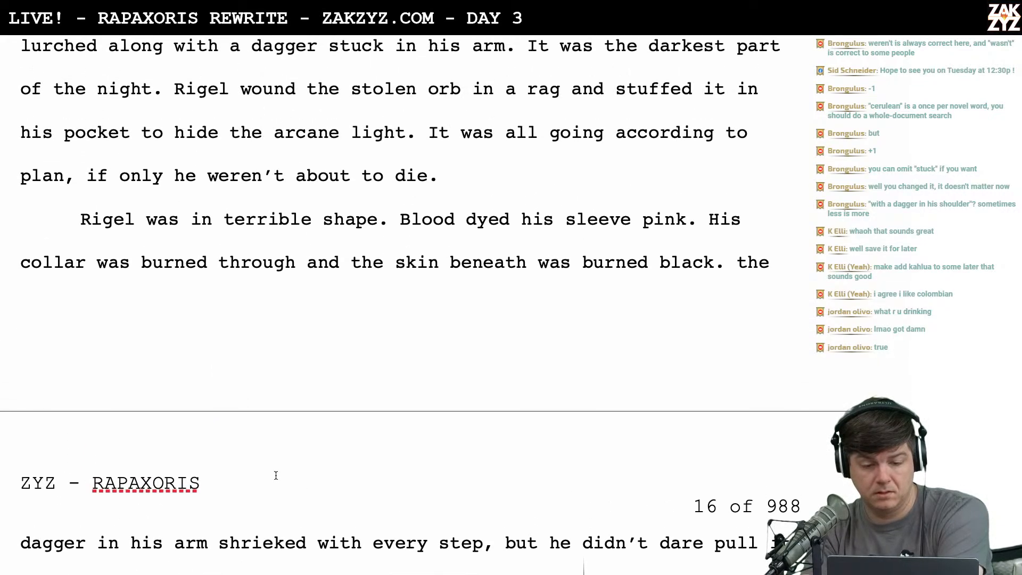
scroll(276, 475, down, 2)
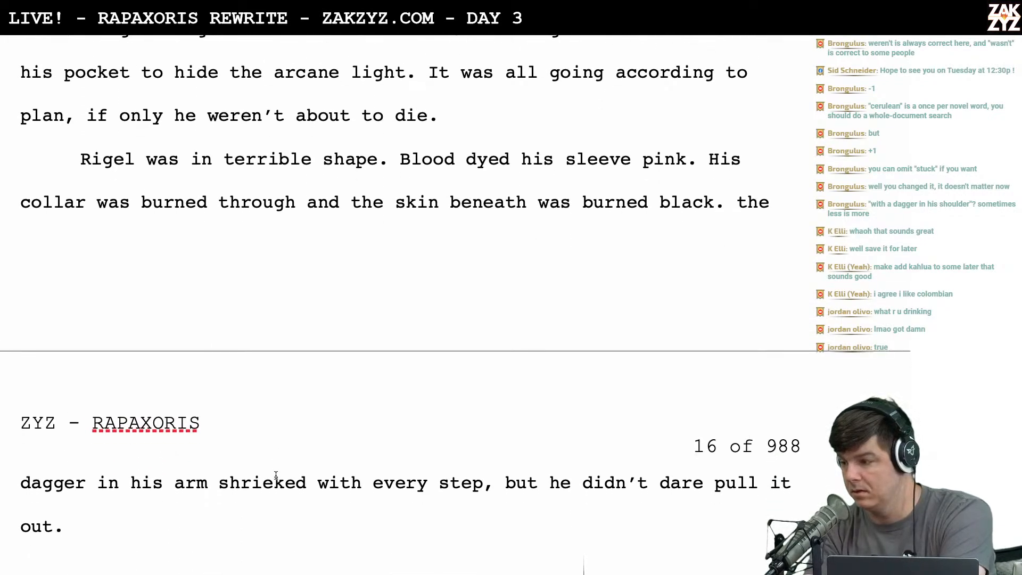
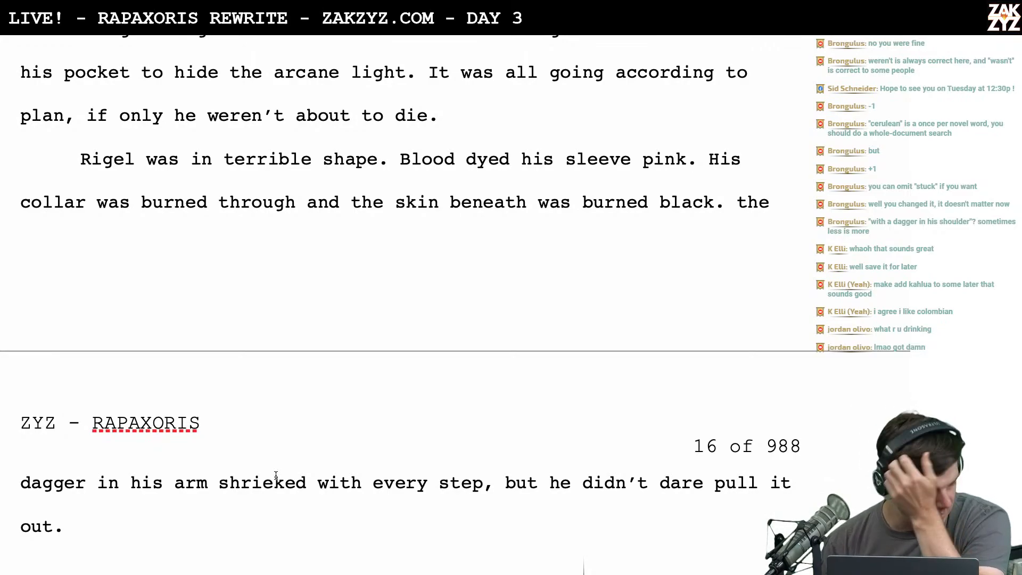
scroll(275, 475, down, 1)
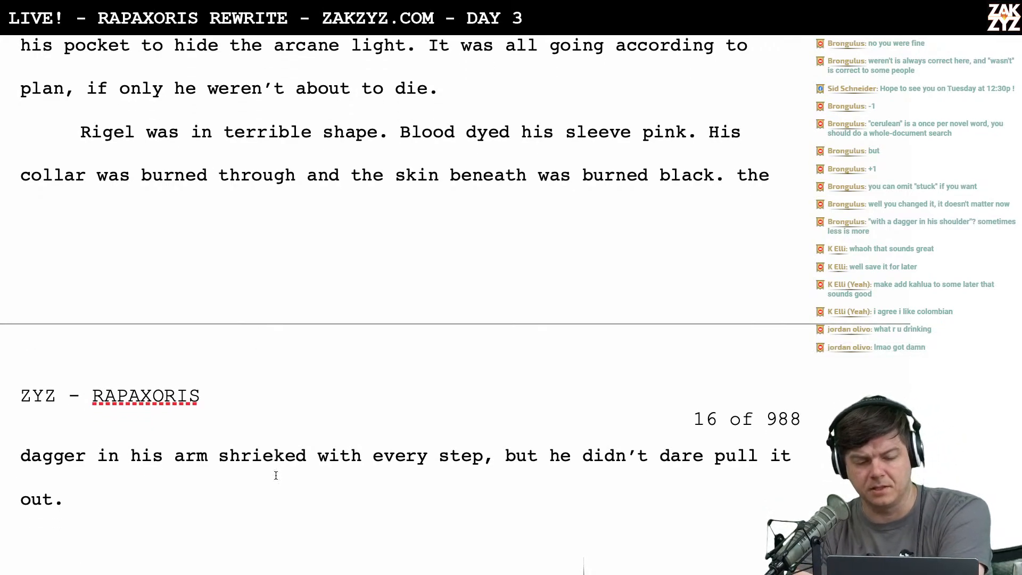
scroll(275, 475, down, 3)
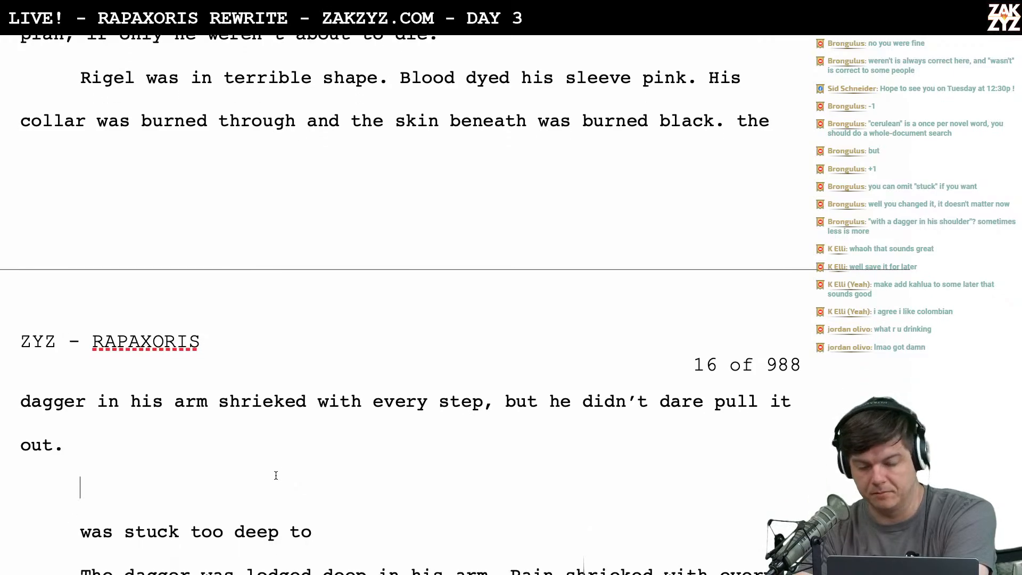
scroll(276, 475, down, 1)
scroll(275, 475, up, 5)
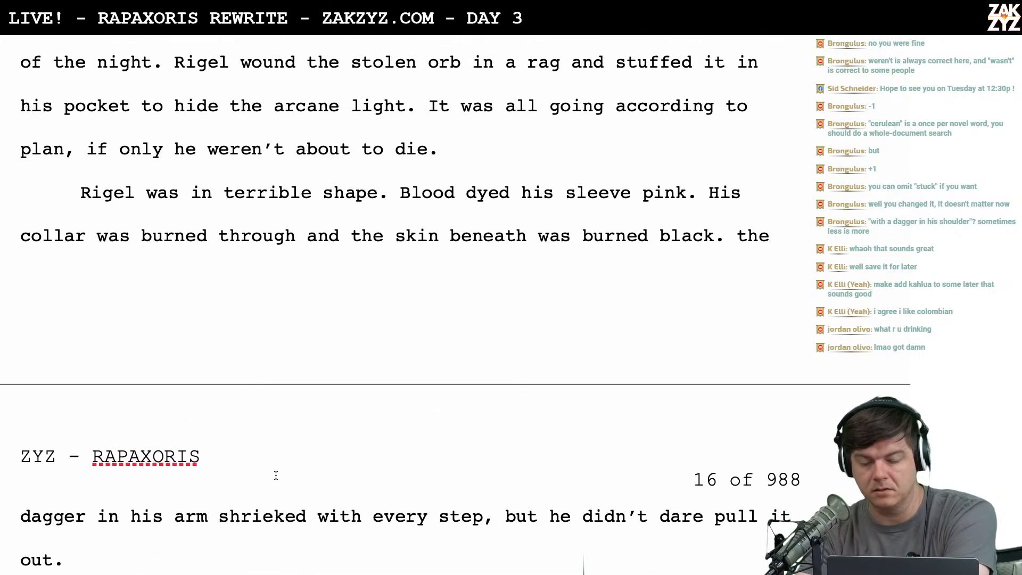
scroll(276, 475, down, 2)
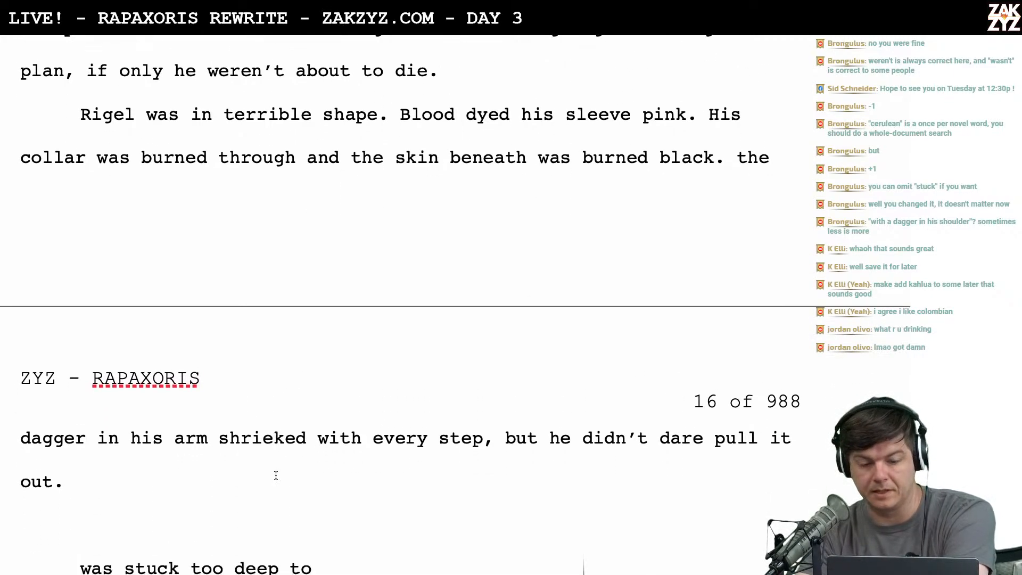
scroll(275, 473, down, 3)
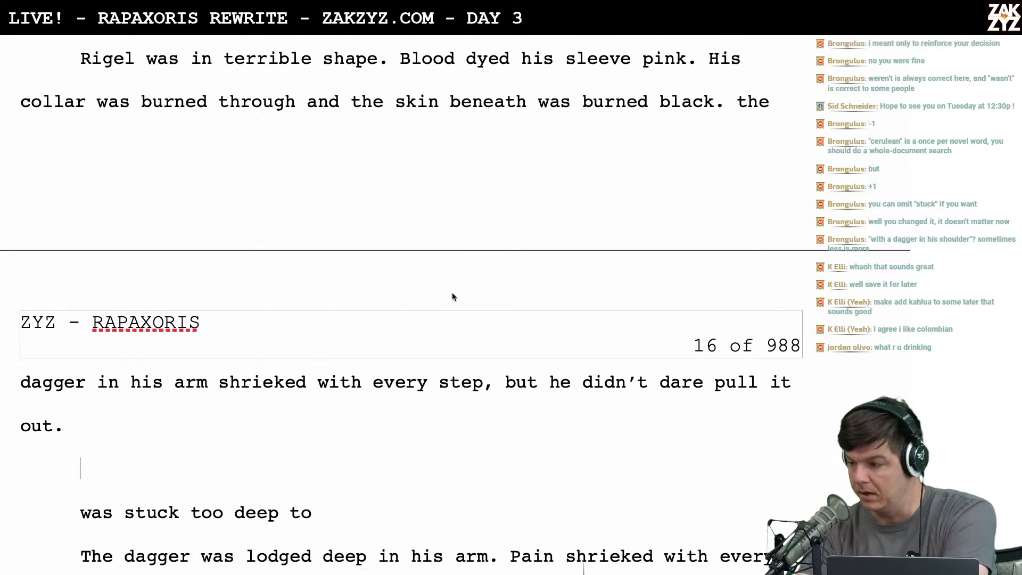
scroll(392, 266, down, 1)
scroll(393, 267, up, 2)
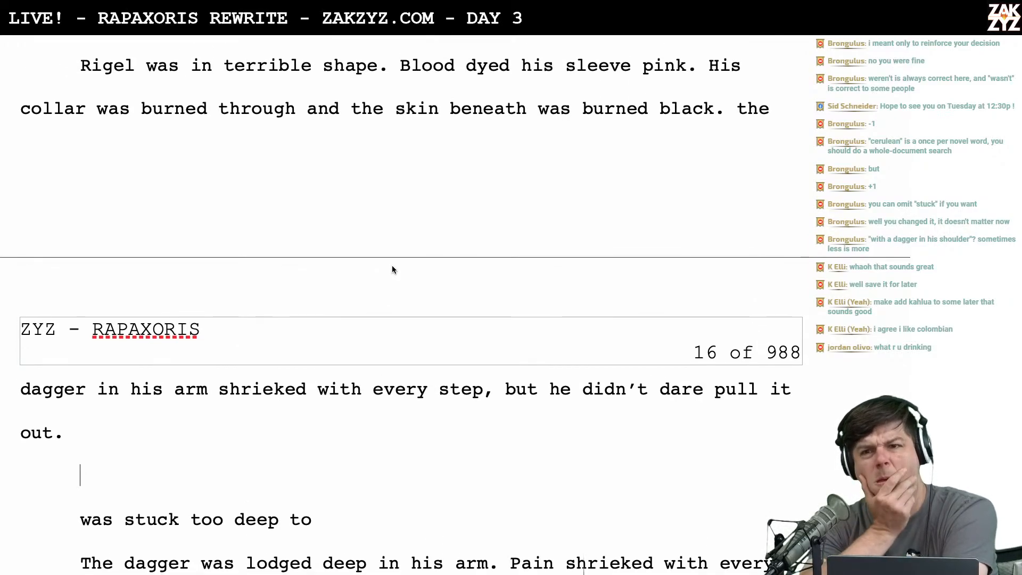
scroll(393, 268, up, 2)
scroll(372, 292, down, 1)
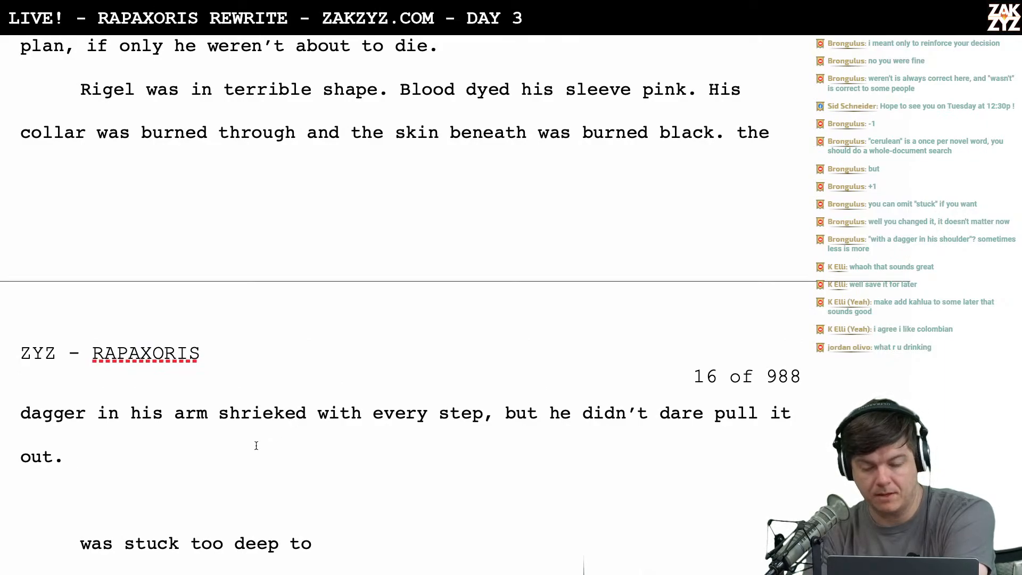
scroll(256, 446, down, 1)
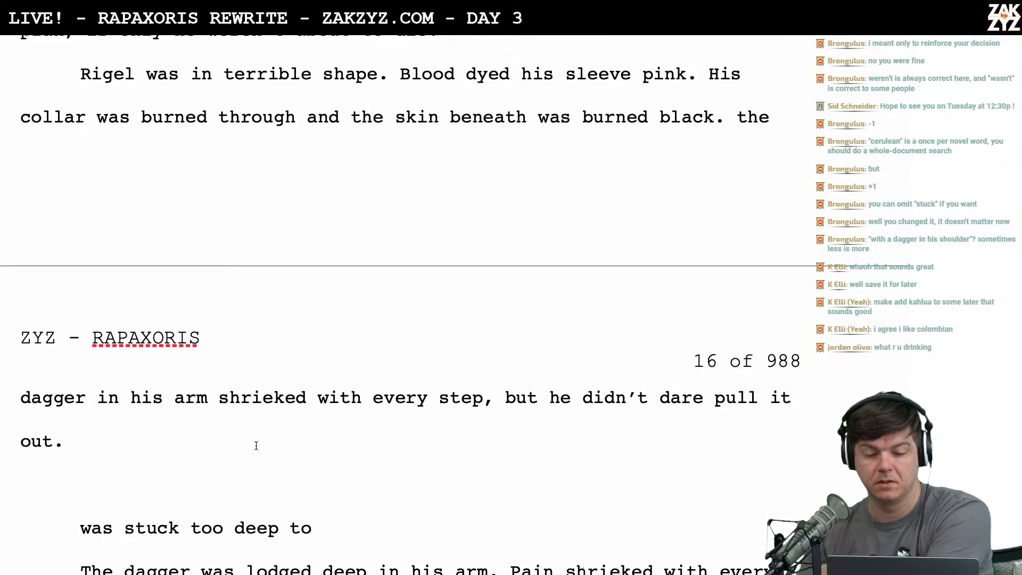
scroll(256, 445, down, 1)
scroll(256, 445, up, 1)
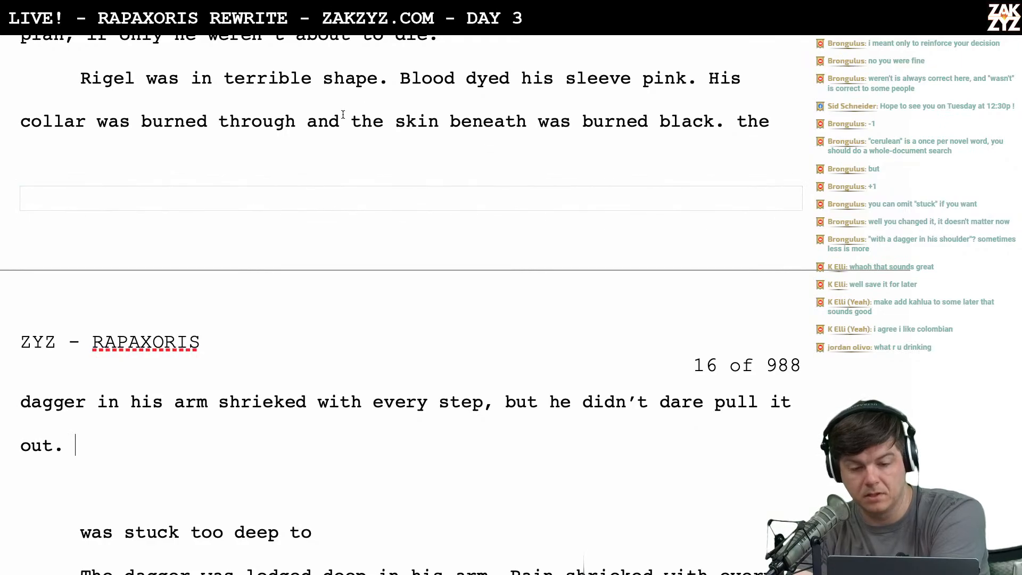
scroll(532, 105, down, 1)
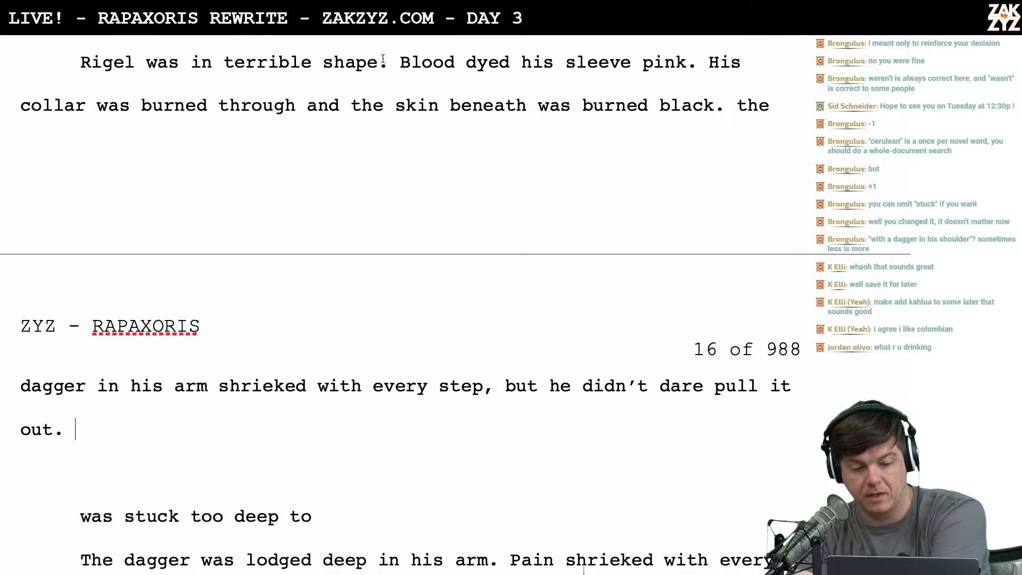
scroll(412, 124, down, 1)
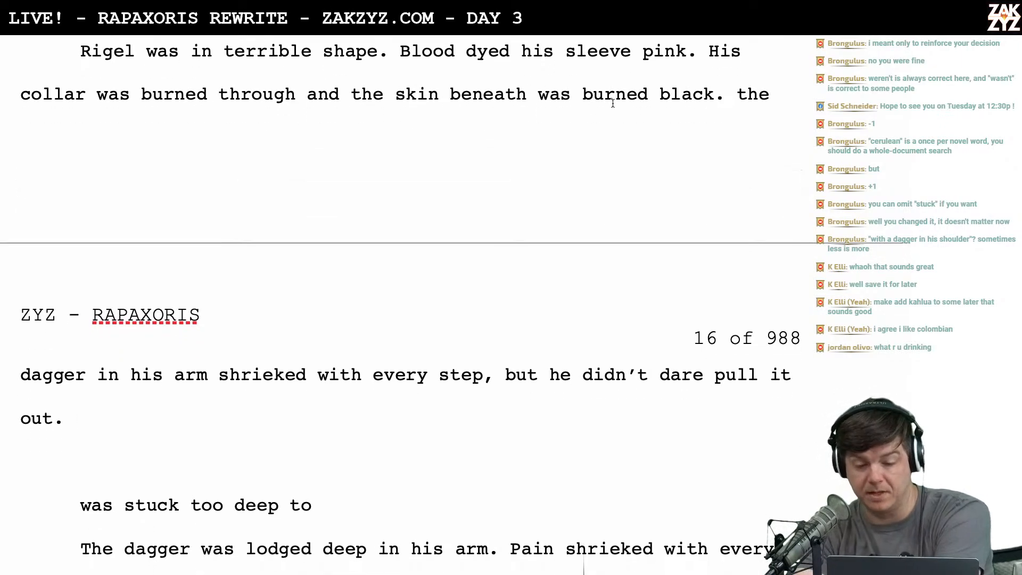
Split the paragraph before "burned black" and end the sentence "the skin beneath was" with "singed black."
click(584, 95)
key(Return)
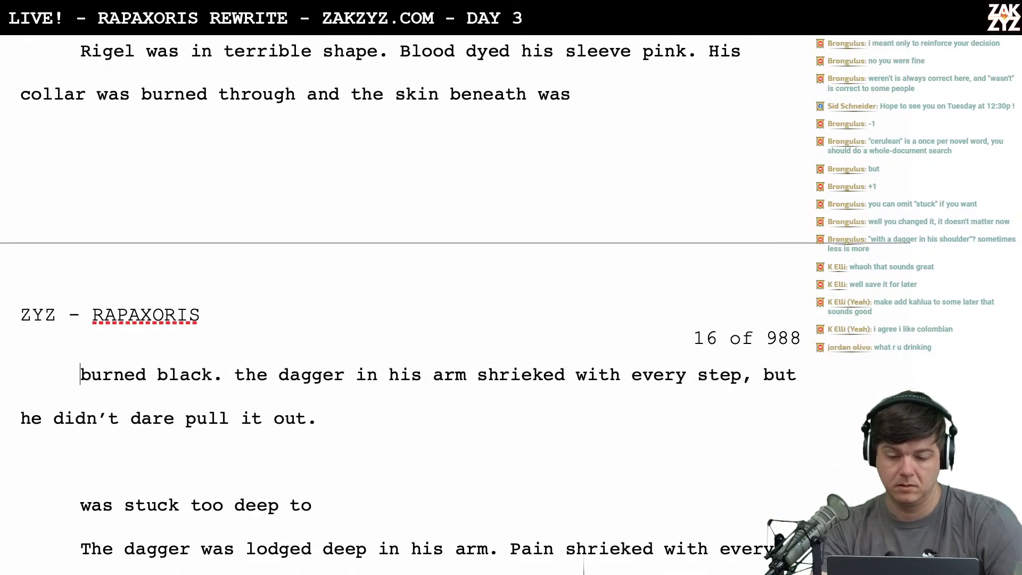
text(singed black)
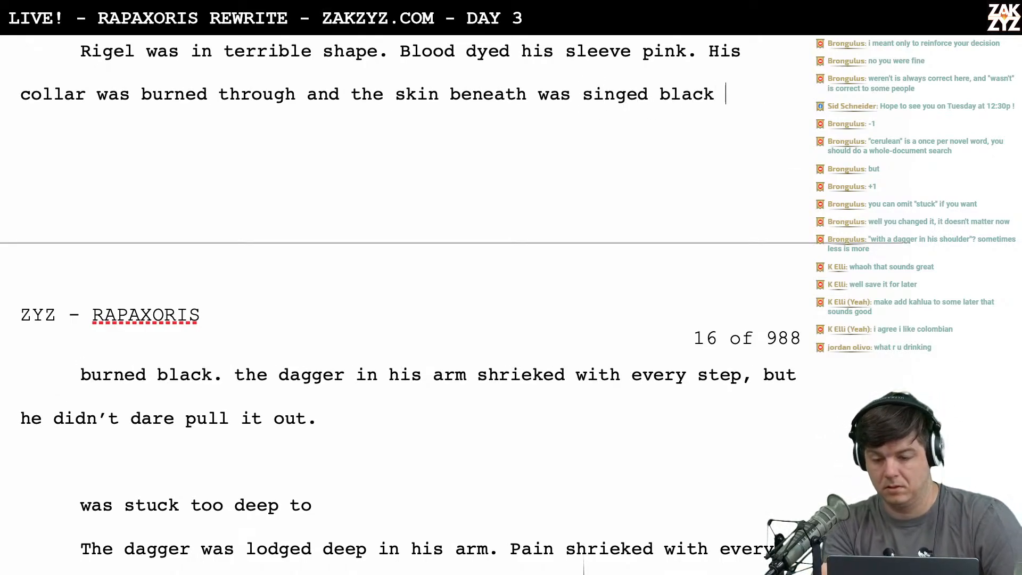
key(BackSpace)
text(.)
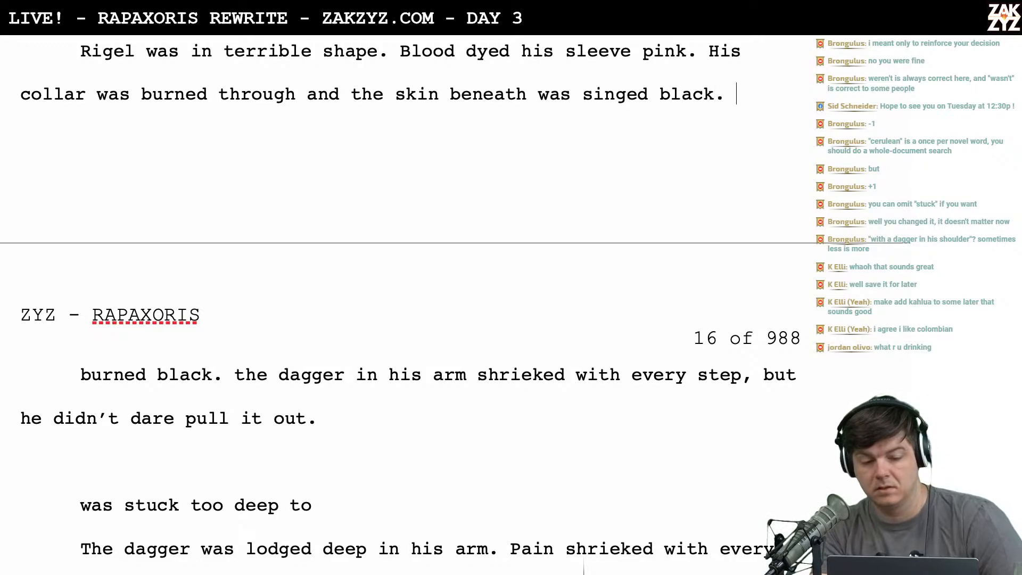
Rewrite the collar sentence as "His collar was singed and the skin beneath was burned black." and remove its leftover old wording
key(Up)
key(Right)
key(Right)
key(Right)
key(Right)
key(Right)
key(Right)
key(Right)
key(Right)
key(Right)
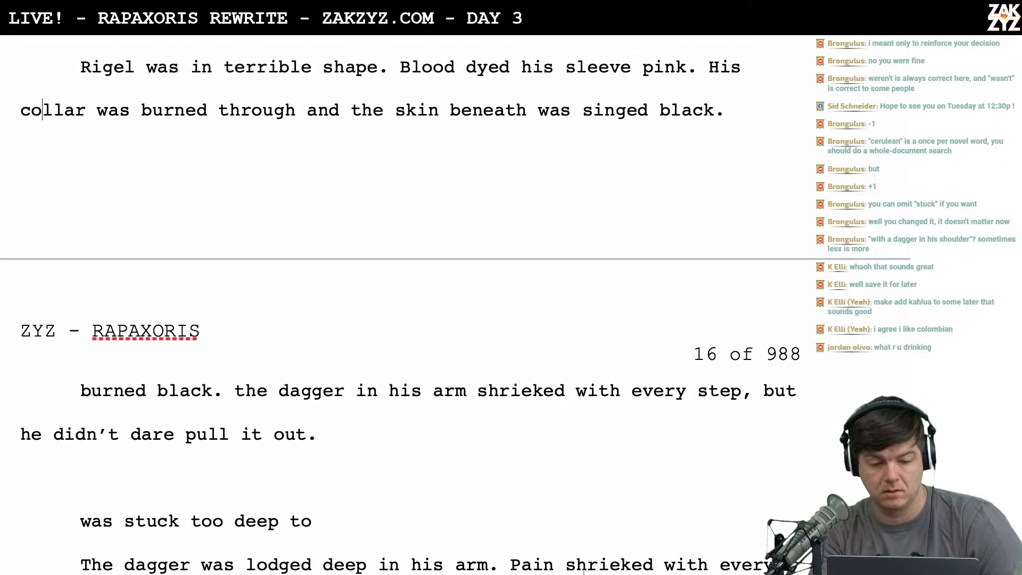
key(Right)
key(Right)
key(Right)
text(singed)
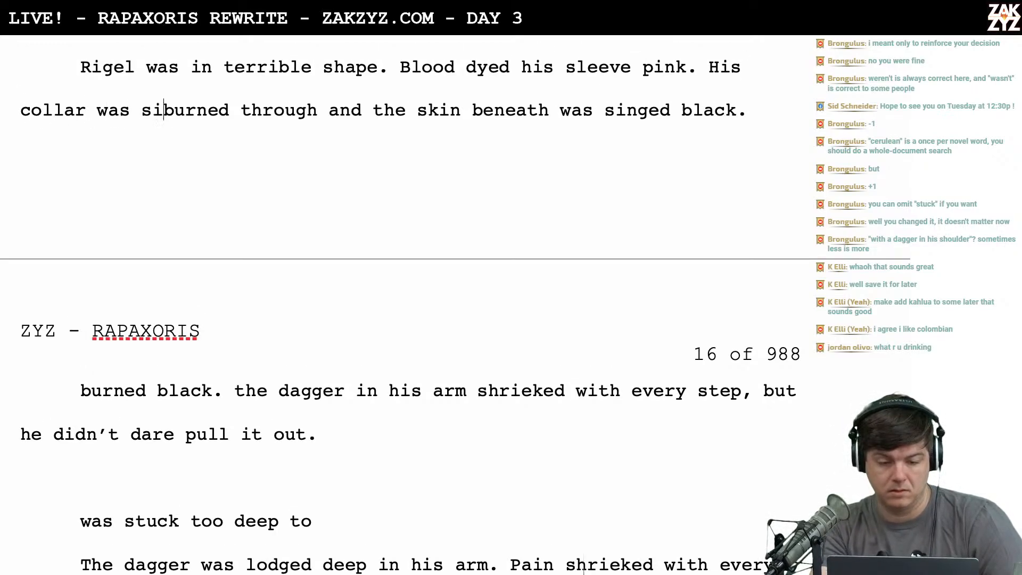
key(BackSpace)
key(BackSpace)
key(BackSpace)
key(BackSpace)
key(BackSpace)
key(BackSpace)
key(BackSpace)
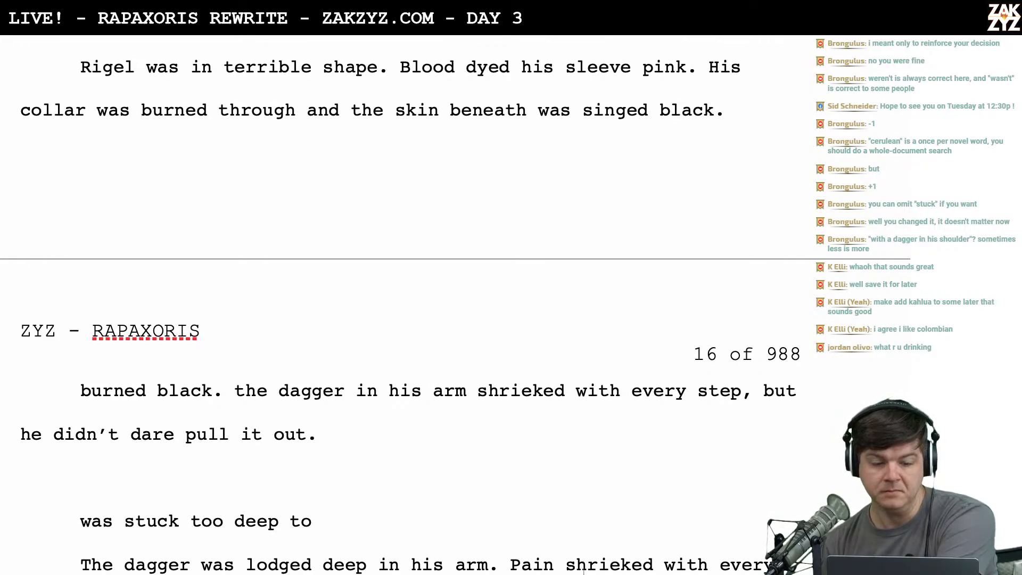
text(singed )
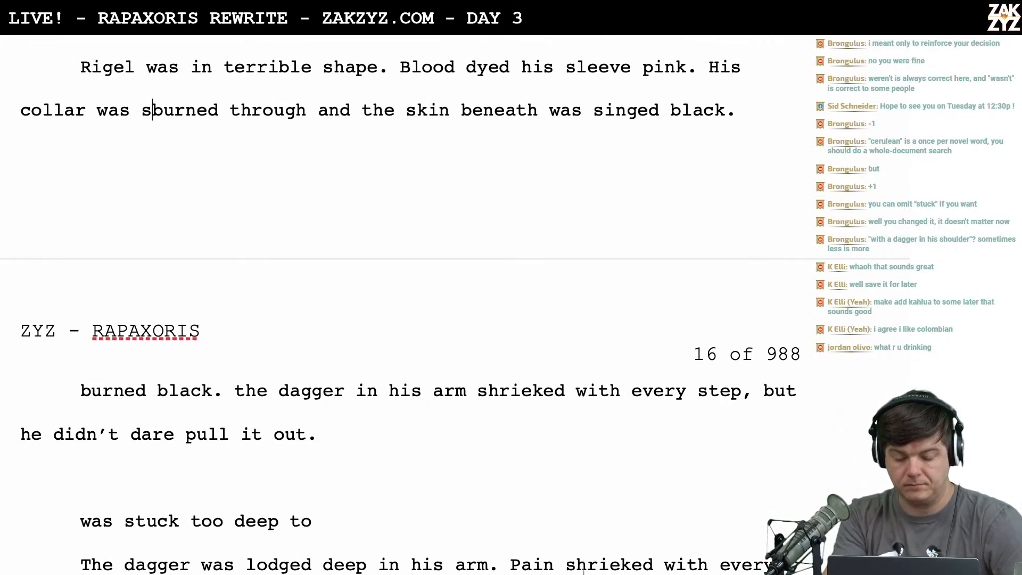
text(and the skin benea)
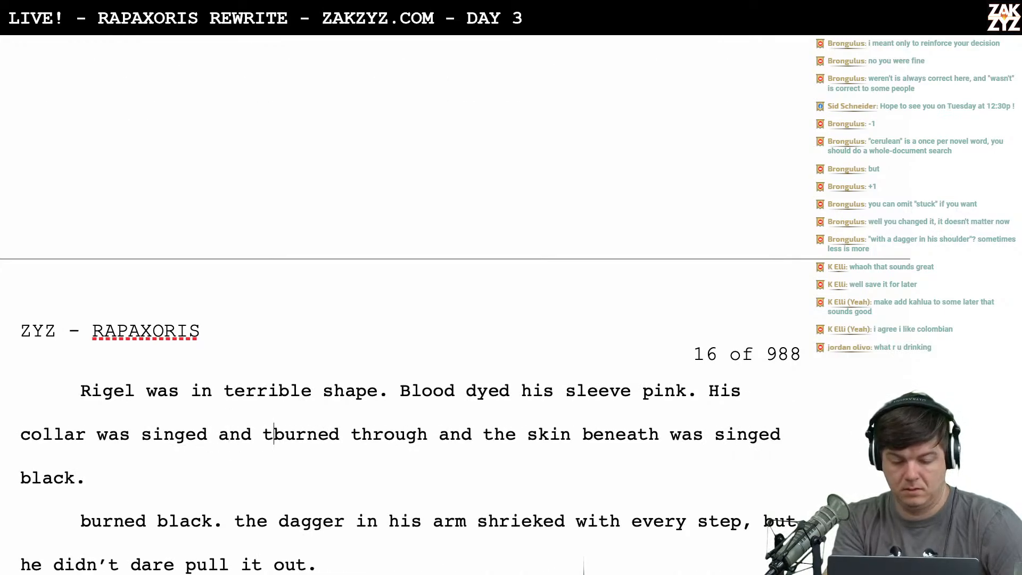
text(th was burned black)
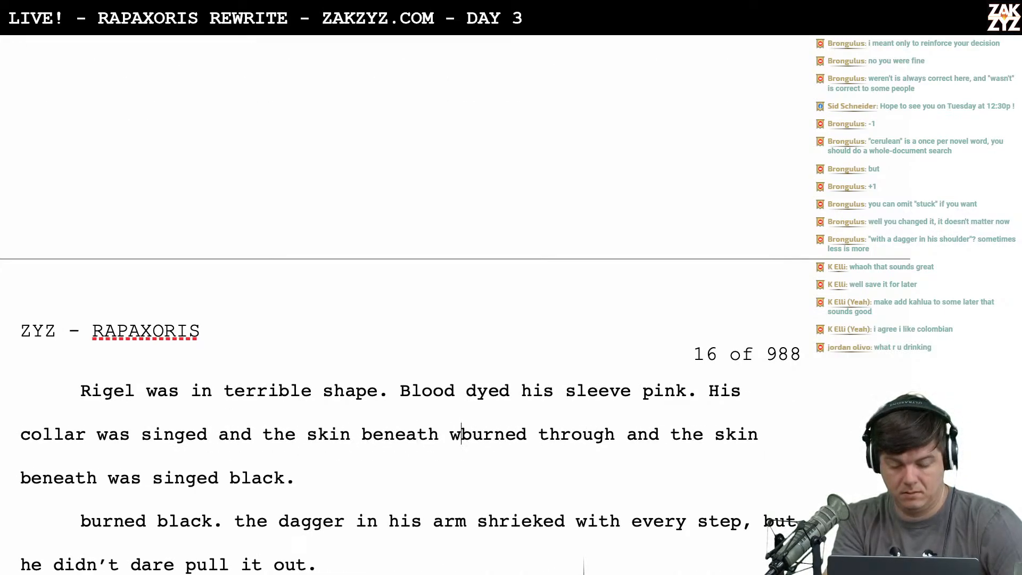
text(. burne)
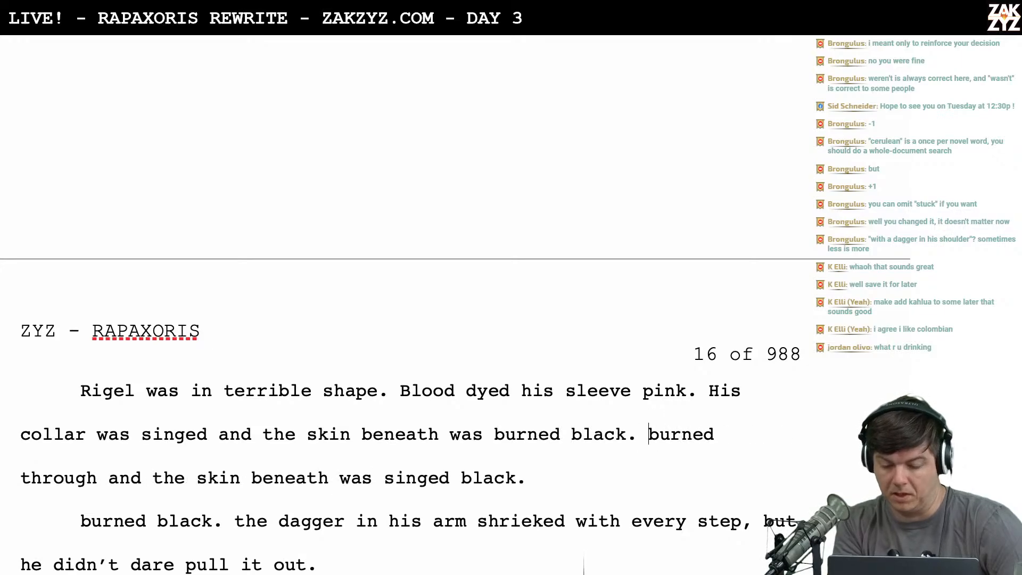
key(ctrl+shift+Down)
key(BackSpace)
key(BackSpace)
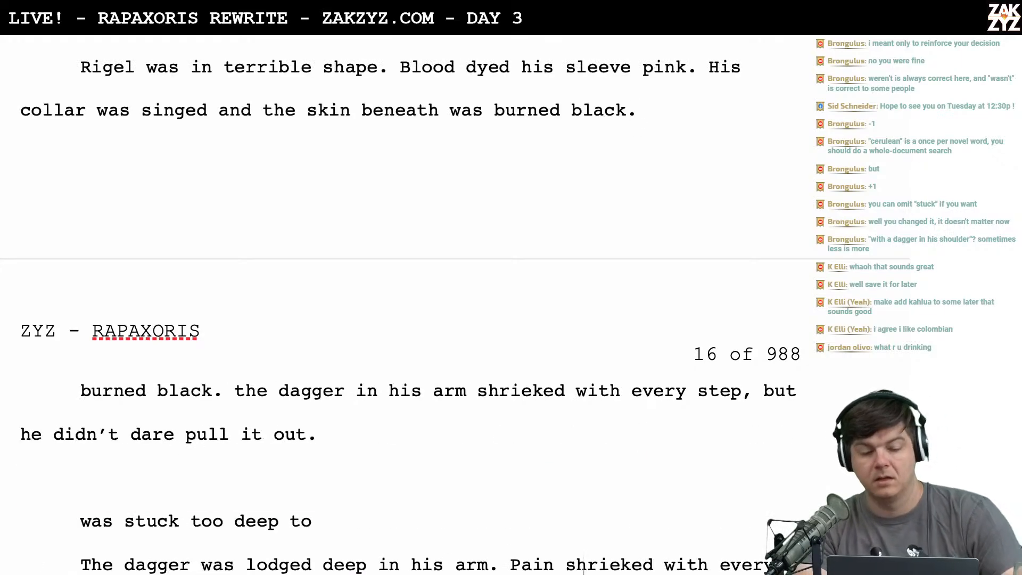
Begin a new sentence after "the skin beneath was burned black." with "Every step sent a shriek"
scroll(584, 570, down, 1)
scroll(584, 569, down, 4)
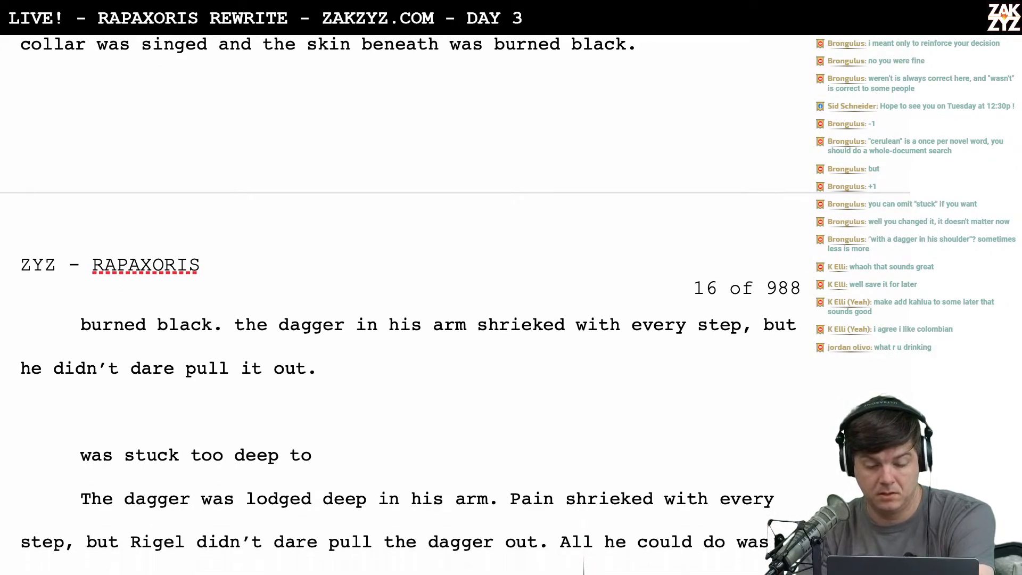
scroll(583, 567, up, 6)
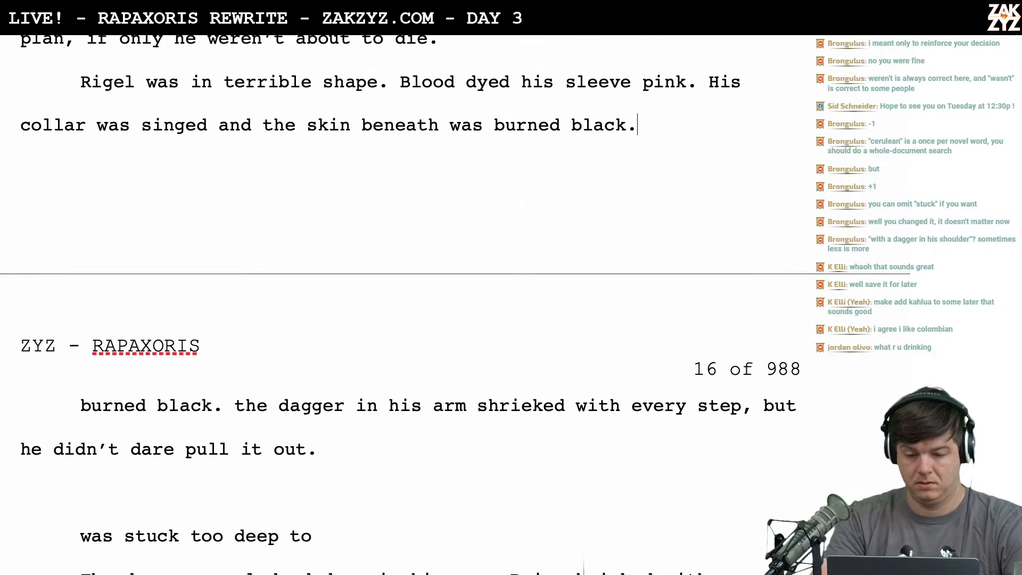
text(Ever)
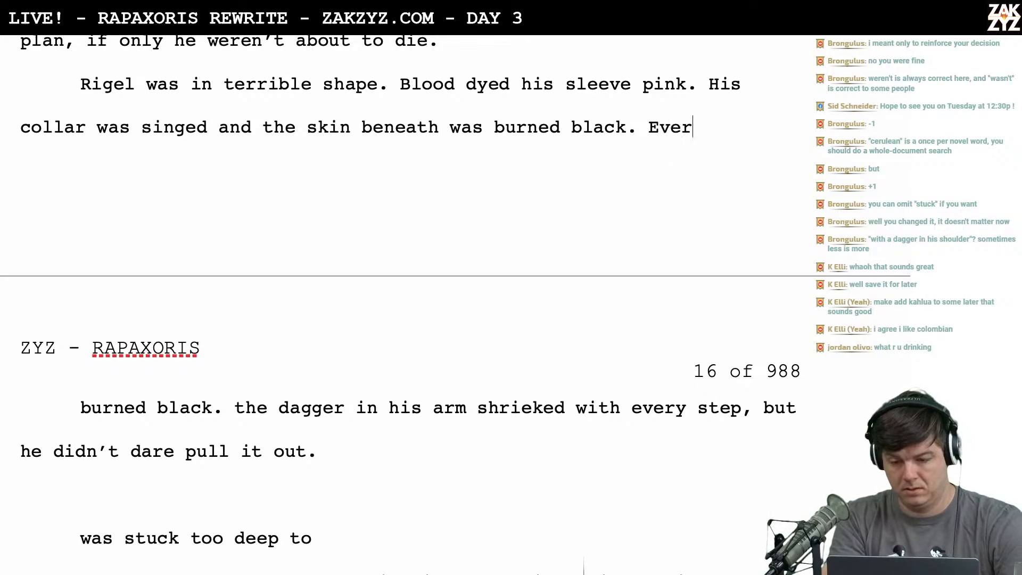
text(y ste)
key(BackSpace)
key(BackSpace)
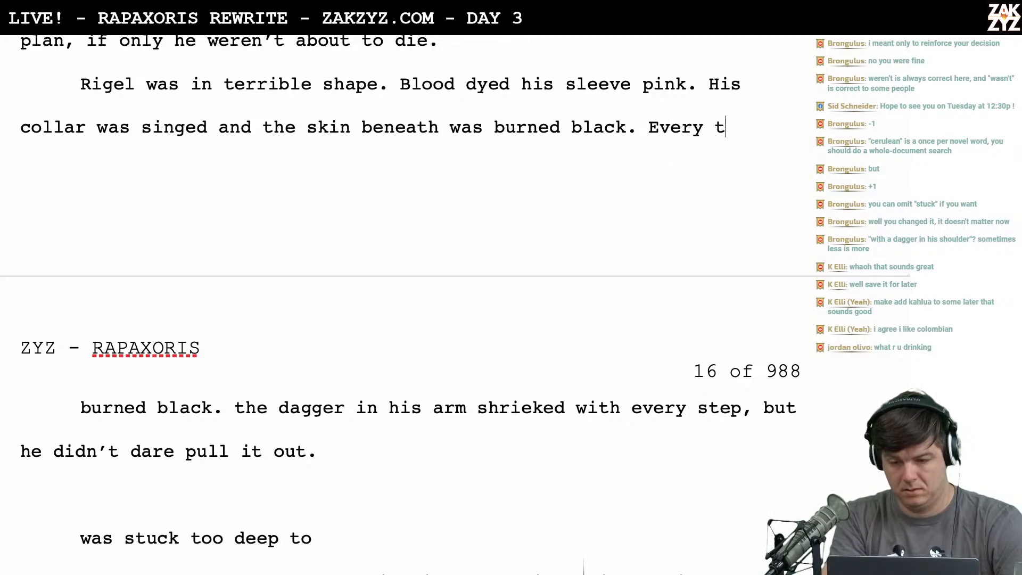
text(step sent)
key(BackSpace)
text(sent )
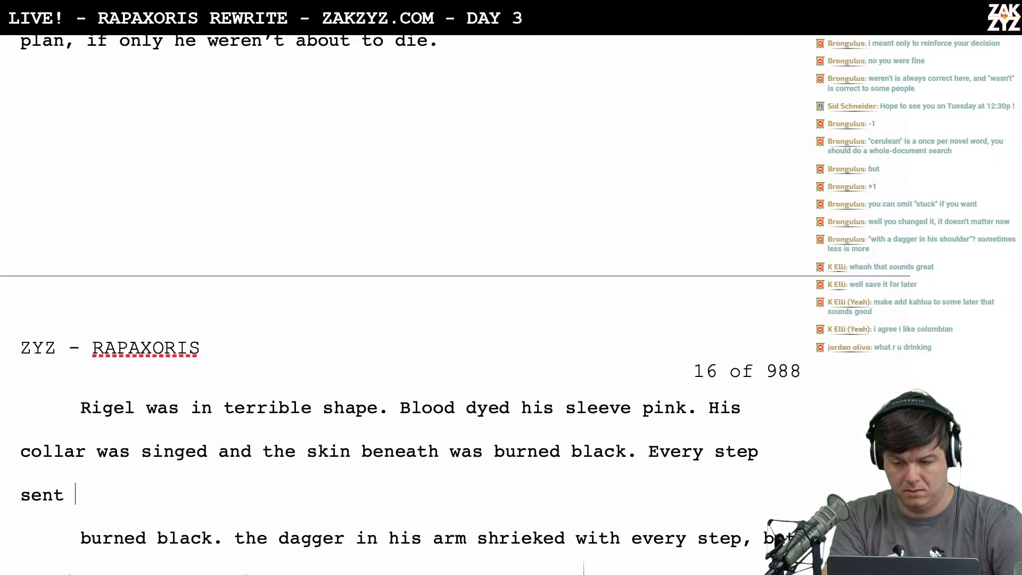
text(a shriked)
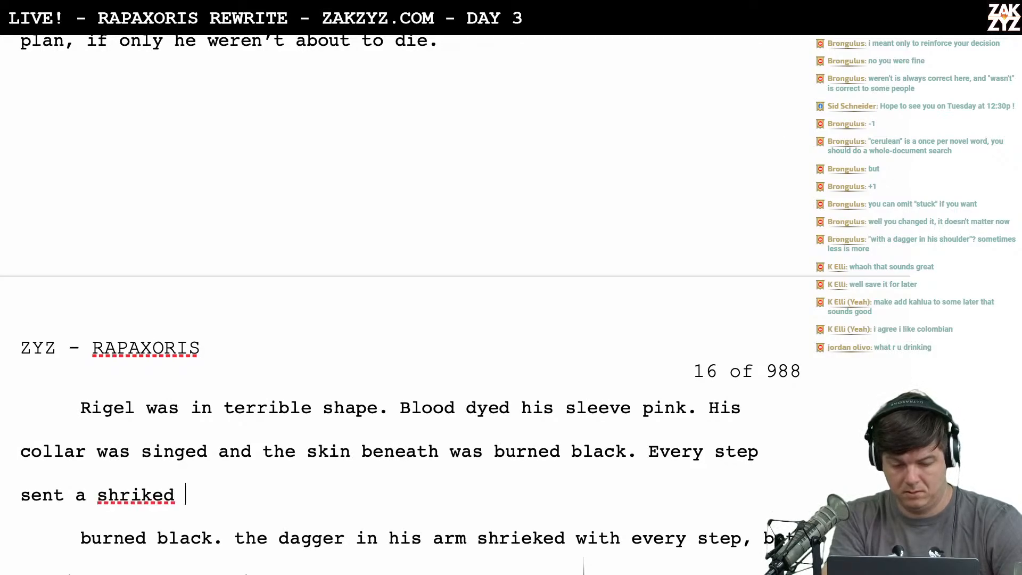
key(BackSpace)
key(BackSpace)
key(BackSpace)
key(BackSpace)
text(ek thr)
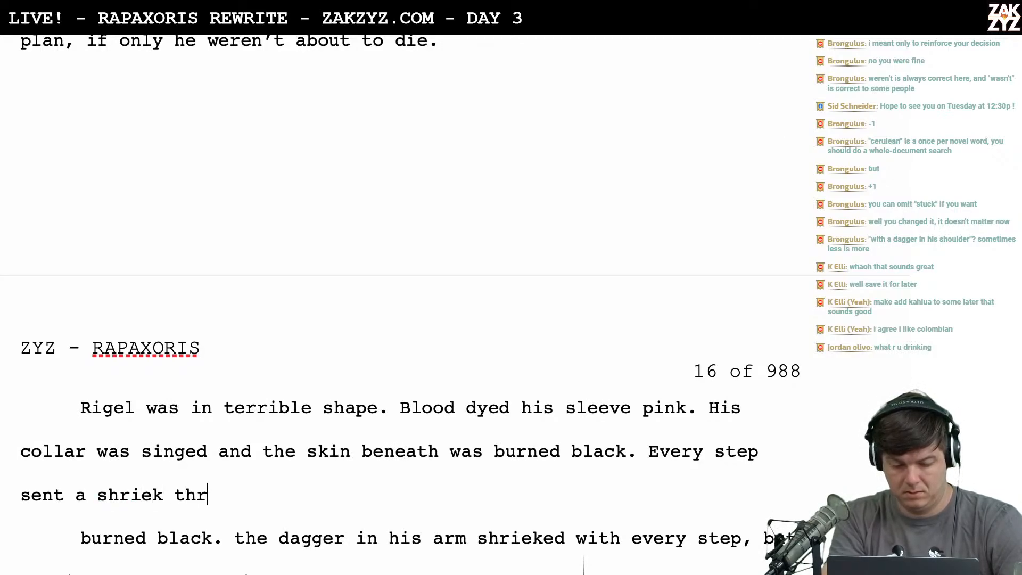
Continue after "shriek" with "through his arm, but the dagger was too deep. He didn't dare pull it out."
text(ough his arm, but the)
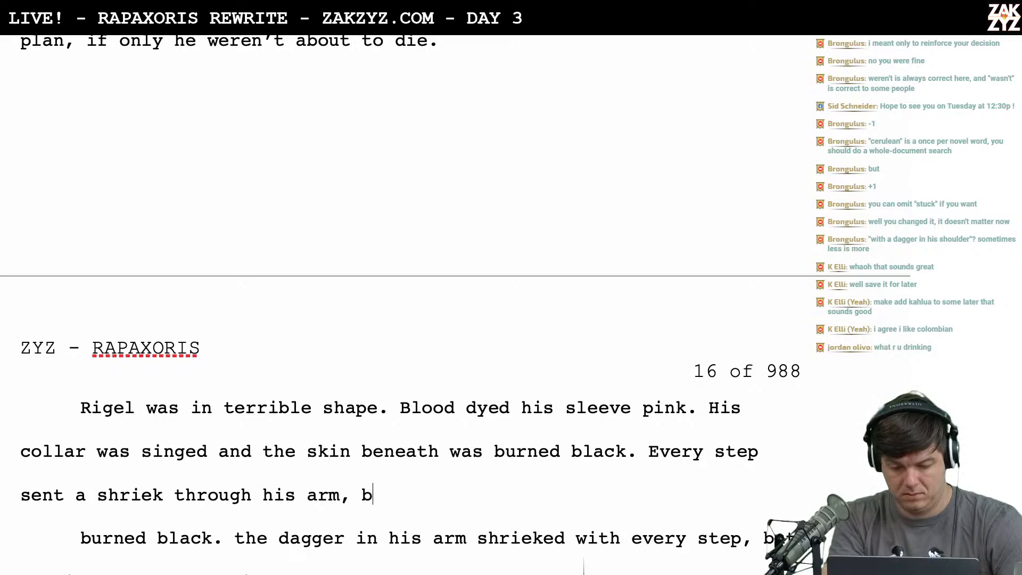
key(BackSpace)
key(BackSpace)
key(BackSpace)
text(the)
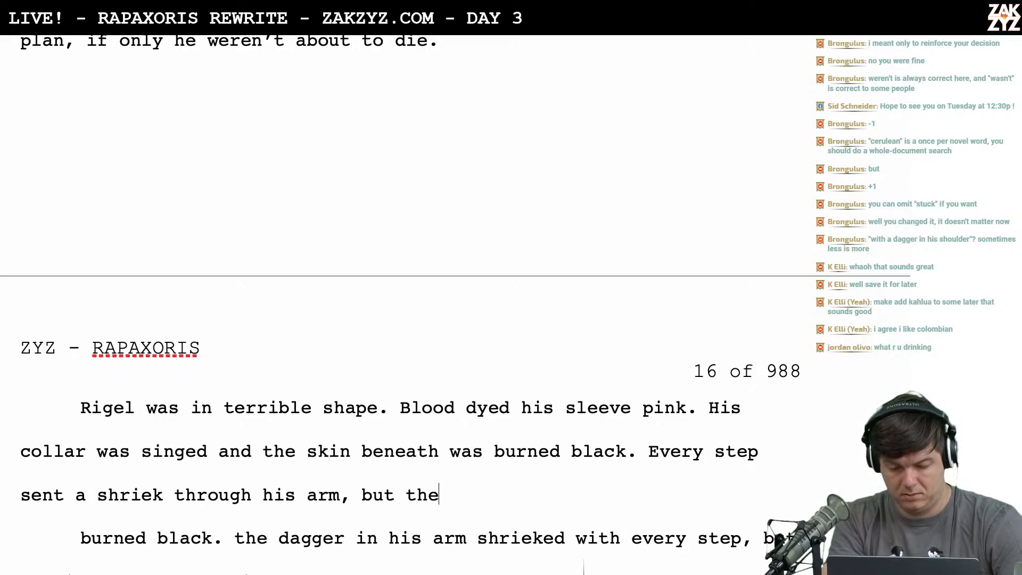
text( dagger was too d)
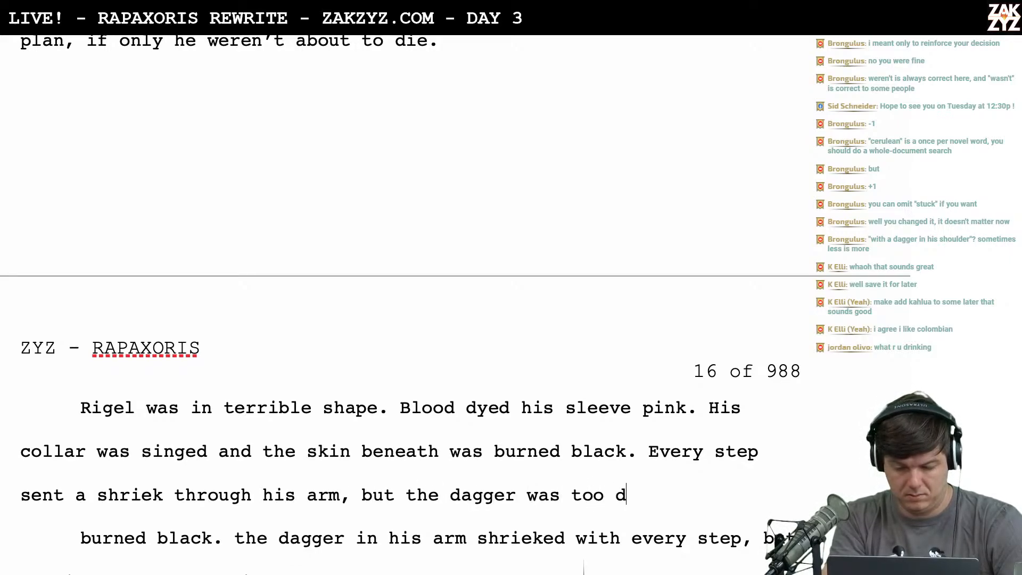
text(eep. He didn't dare p)
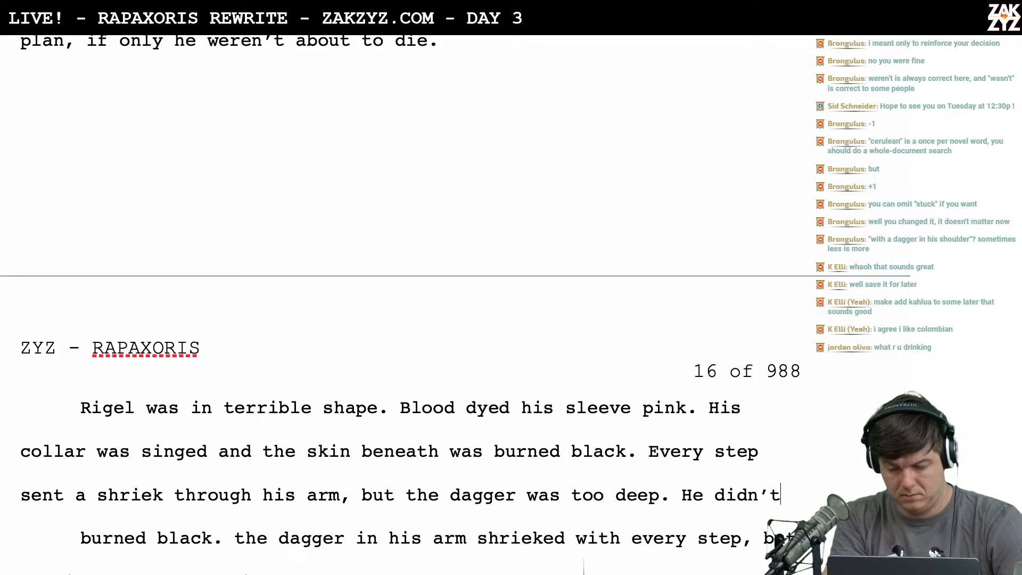
text(ull it out.)
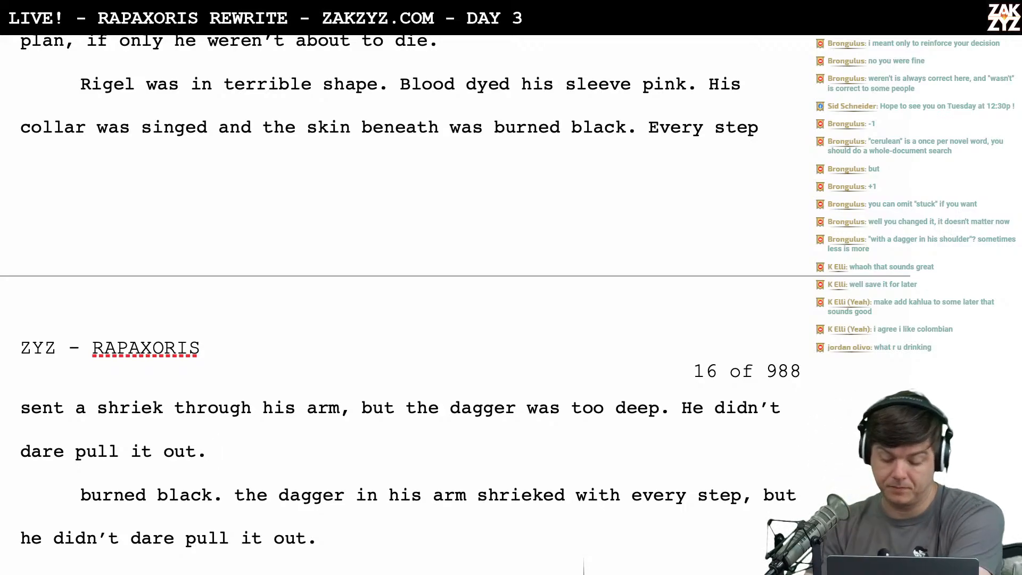
Delete the leftover dagger drafts from "burned black." through "pull the dagger out.", joining the new sentence to "All he could do was"
key(shift+Down)
key(shift+Down)
key(shift+Down)
key(shift+Down)
key(shift+Down)
key(shift+Down)
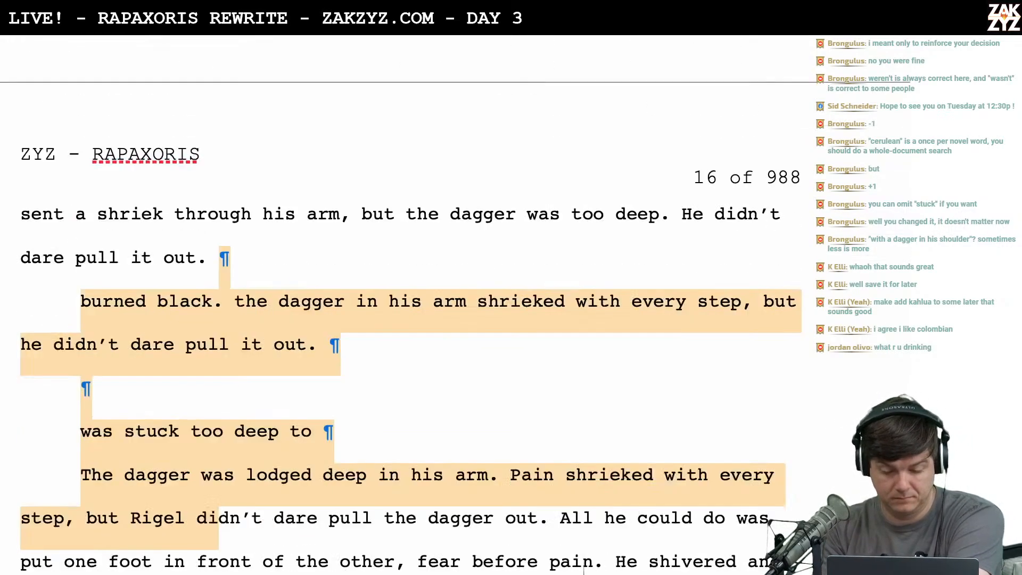
key(shift+Right)
key(shift+Right)
key(shift+Right)
key(shift+Right)
key(shift+Right)
key(shift+Right)
key(shift+Right)
key(shift+Right)
key(shift+Right)
key(shift+Right)
key(shift+Right)
key(shift+Right)
key(shift+Right)
key(shift+Right)
key(shift+Right)
key(shift+Right)
key(shift+Right)
key(shift+Right)
key(shift+Right)
key(shift+Right)
key(shift+Right)
key(shift+Right)
key(shift+Right)
key(shift+Right)
key(shift+Right)
key(shift+Right)
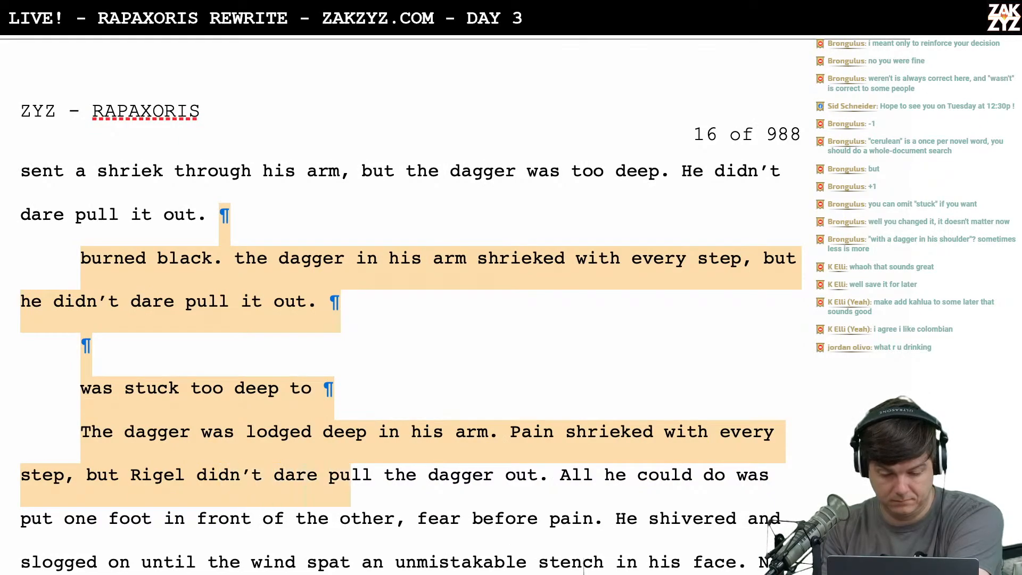
key(shift+Right)
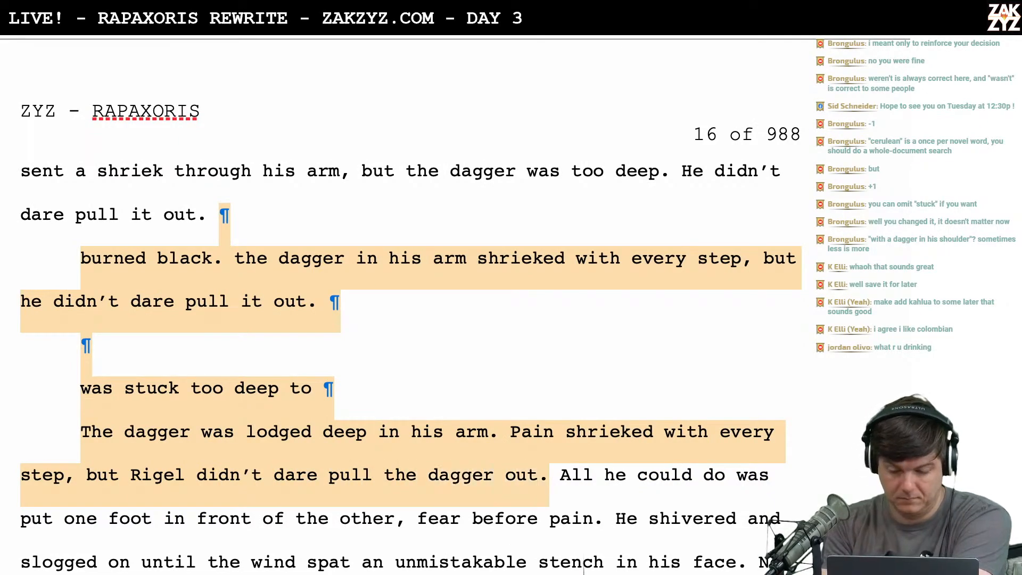
key(Delete)
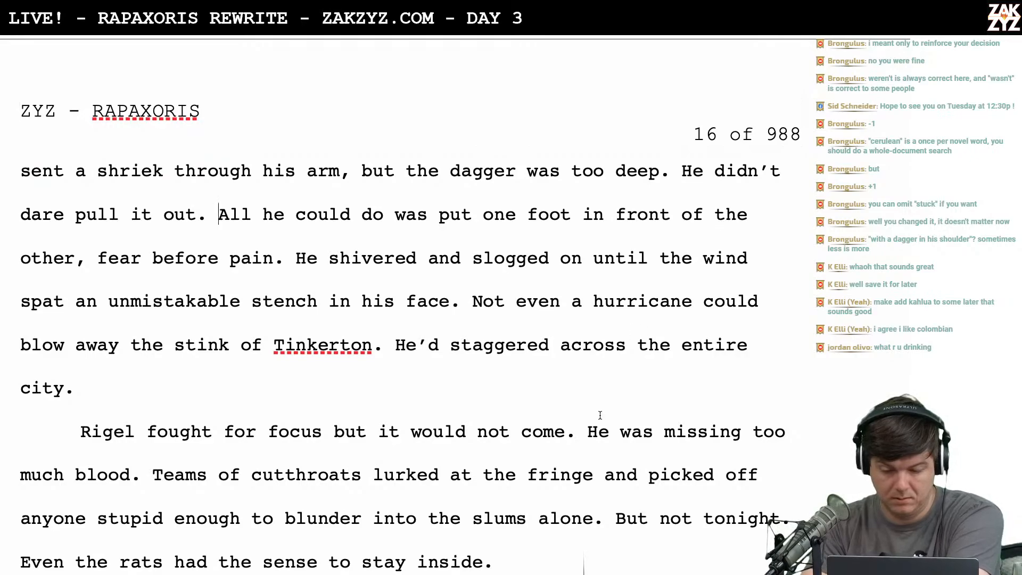
Replace "He" before "shivered and slogged on" with "Rivel"
scroll(600, 415, down, 1)
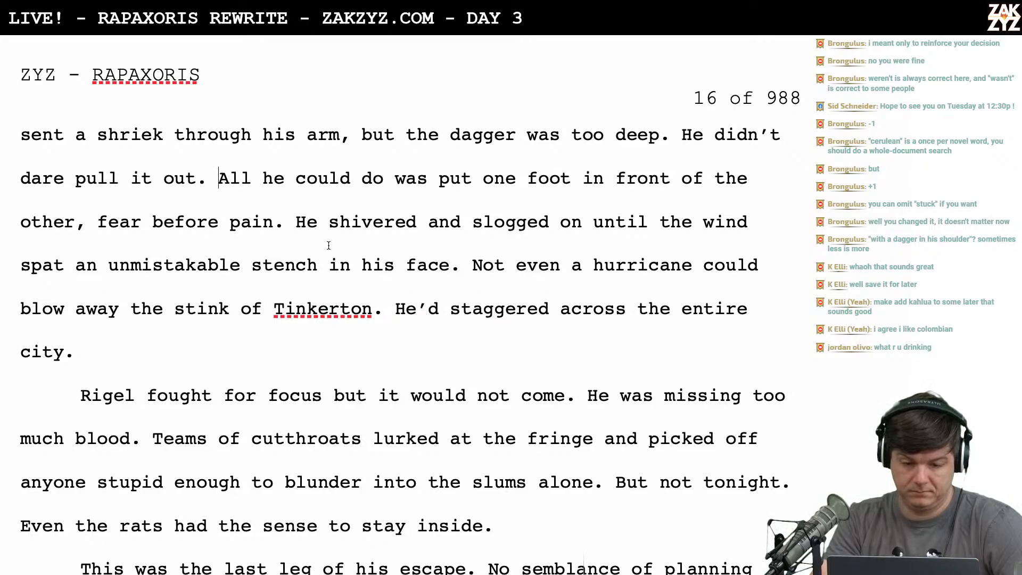
click(318, 222)
key(BackSpace)
key(BackSpace)
text(Rivel)
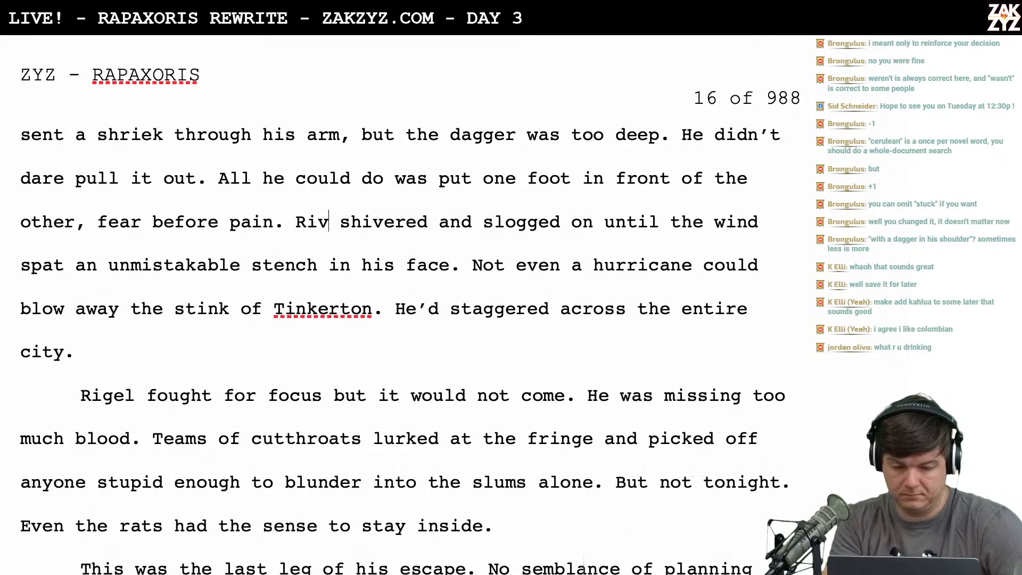
Insert the alternative wording "blew an unmistakable stench" after "until the wind", ahead of the existing "spat" phrase
scroll(584, 565, down, 1)
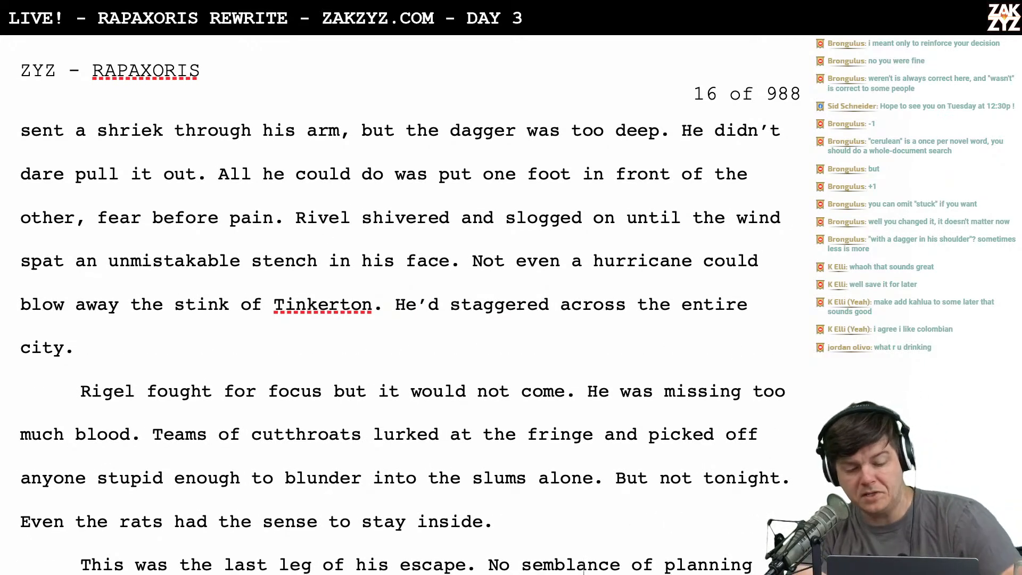
scroll(583, 566, down, 1)
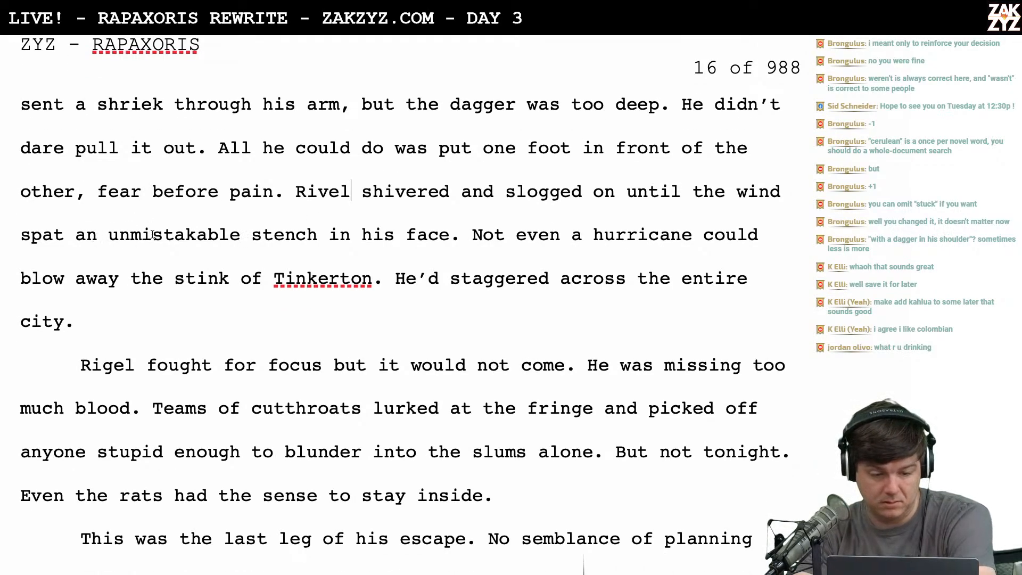
click(321, 241)
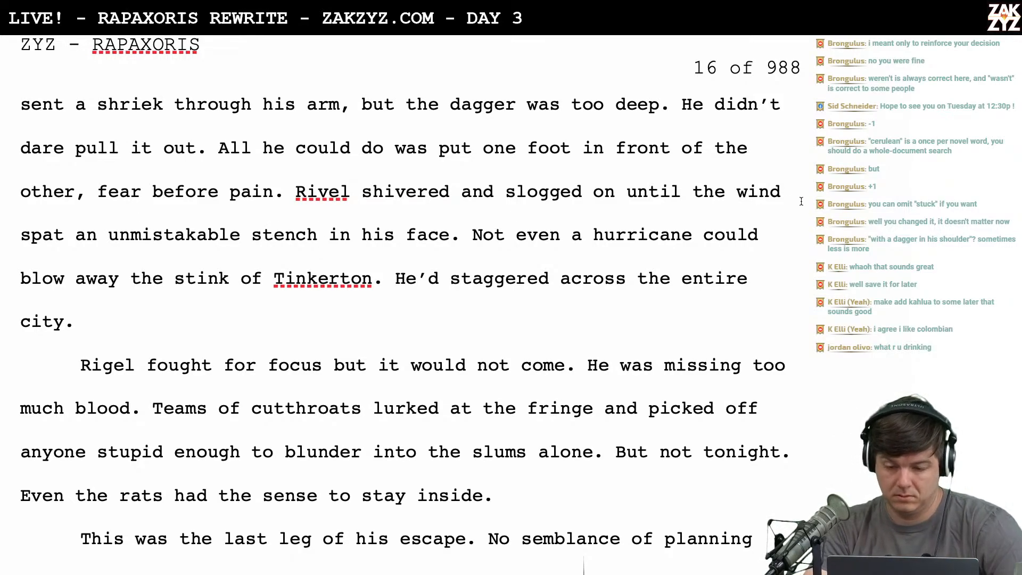
text(blew an unmist)
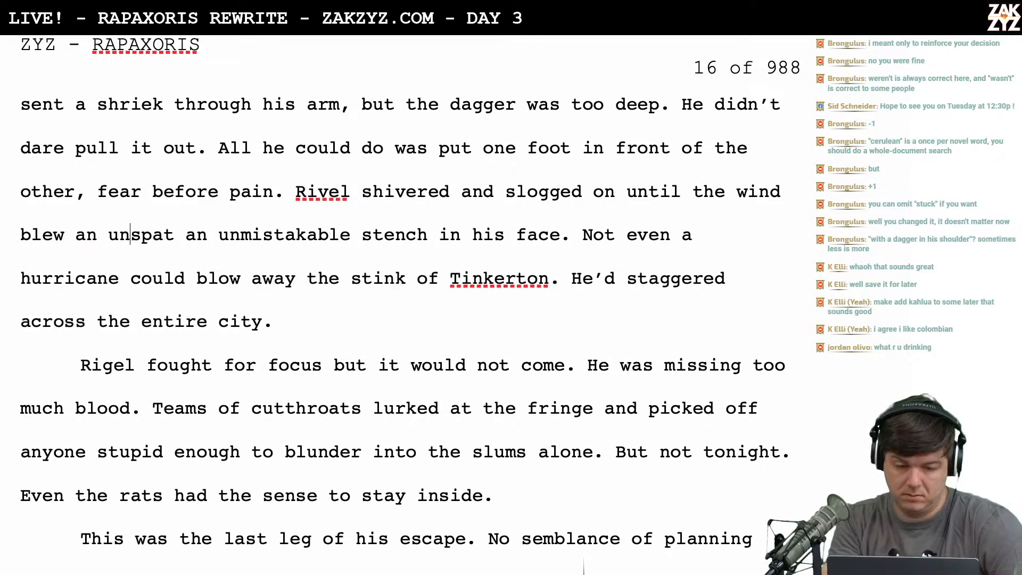
text(akable stench)
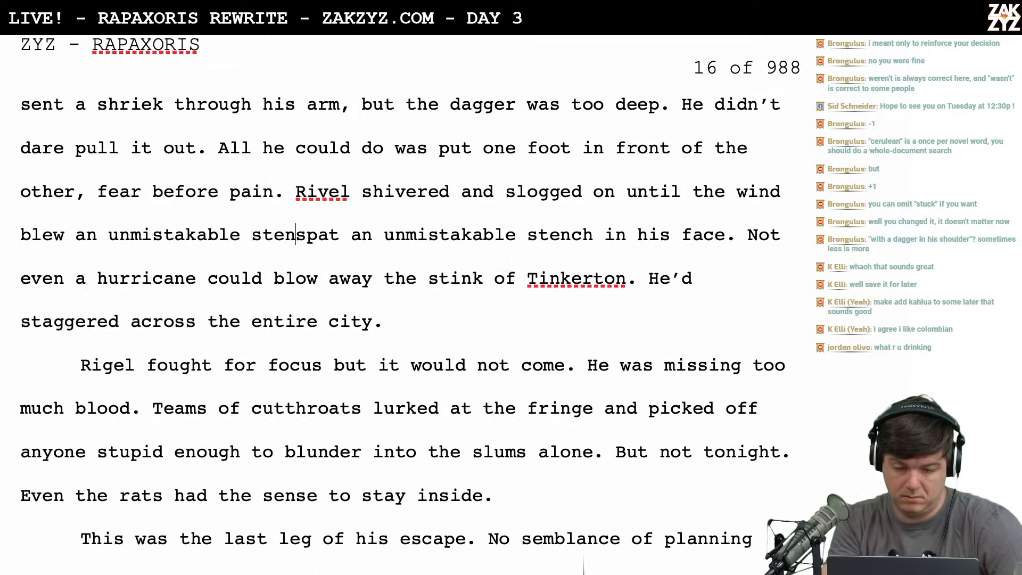
text( in)
key(BackSpace)
key(BackSpace)
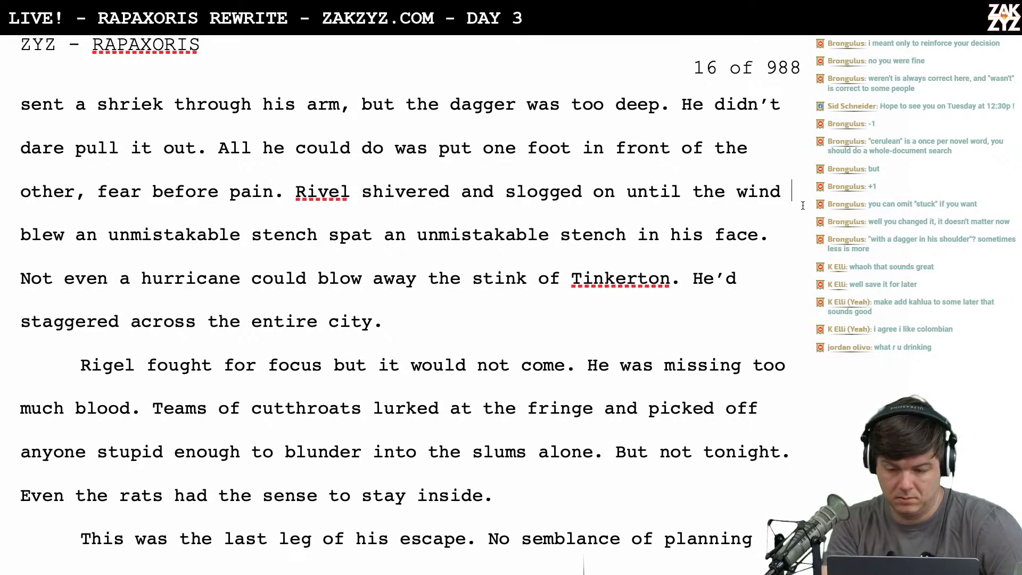
Insert the alternative wording "spat an unforgettable stench at in his face." after "until the wind" and split the older wording into its own paragraph
key(Home)
text(spat a)
text(n unforge)
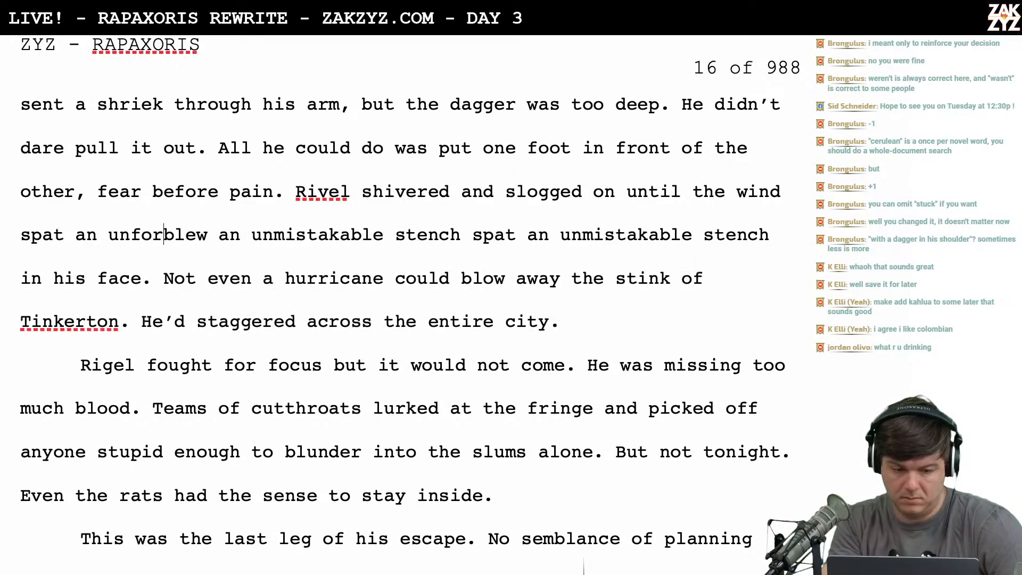
key(BackSpace)
text(etta)
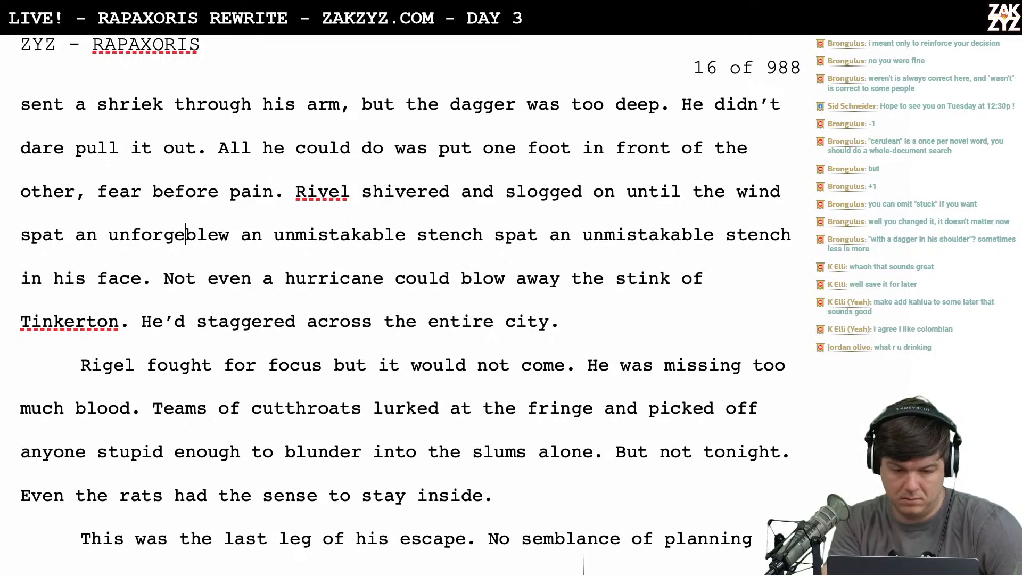
text(ble stench at hi)
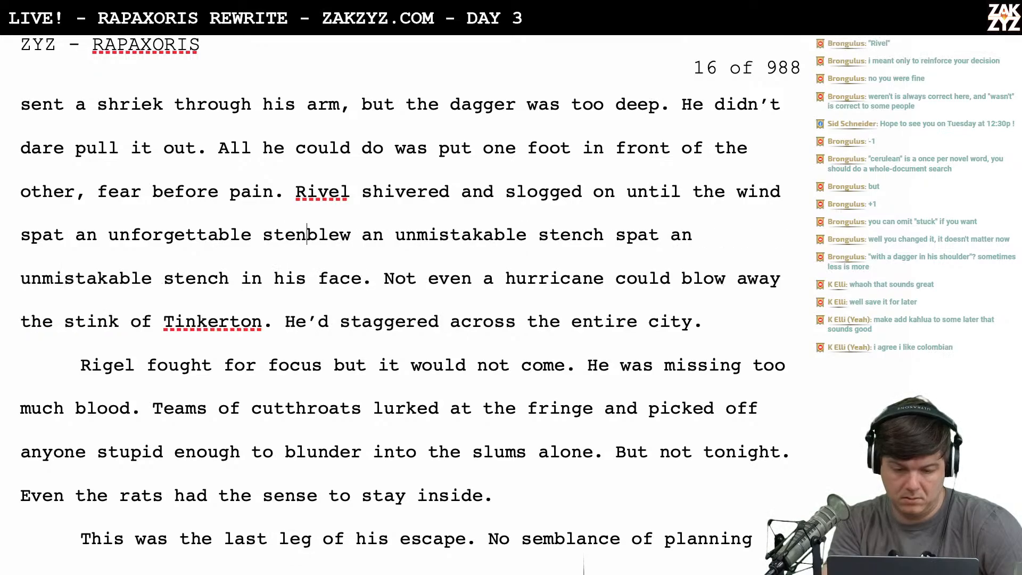
key(BackSpace)
key(BackSpace)
key(BackSpace)
text(in)
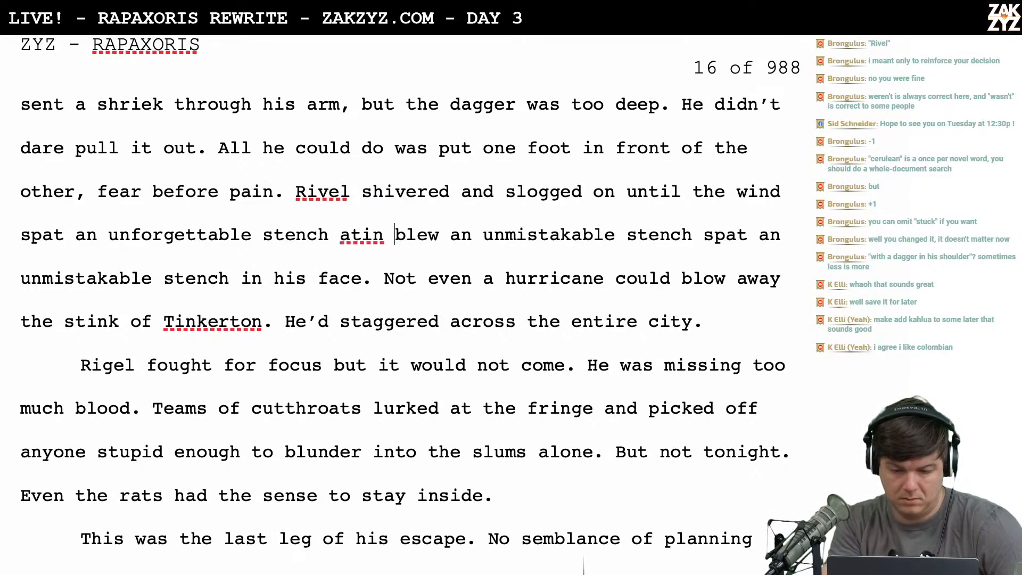
key(BackSpace)
key(BackSpace)
key(BackSpace)
text(in his face.)
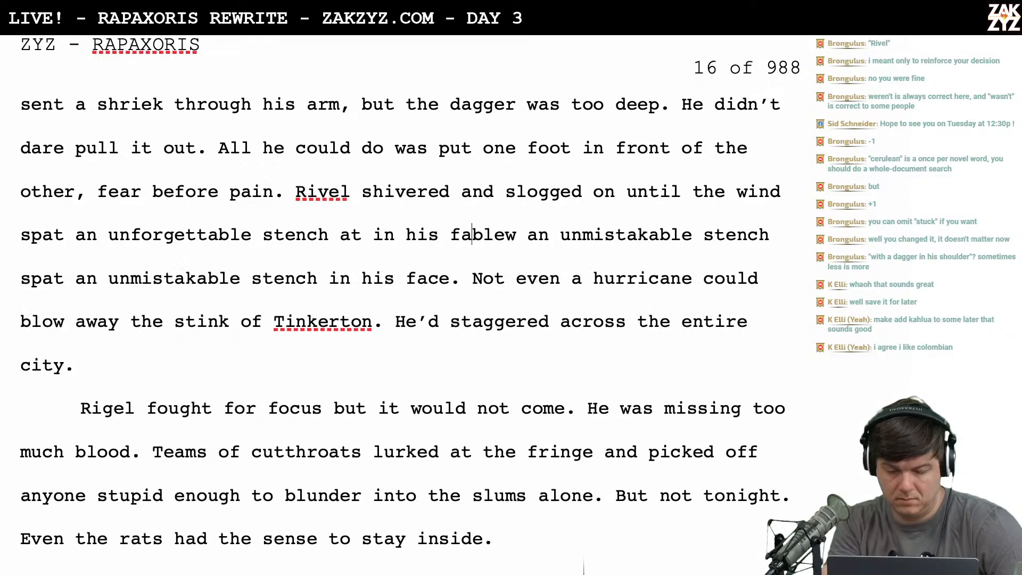
key(Return)
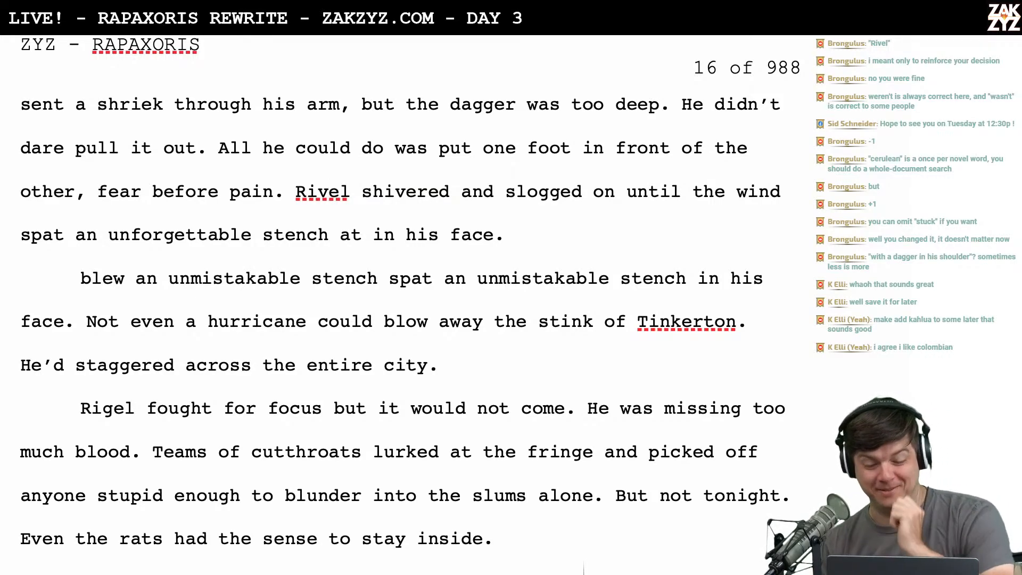
Correct the misspelled name "Rivel" before "shivered and slogged on" to "Rigel"
click(328, 191)
key(BackSpace)
text(g)
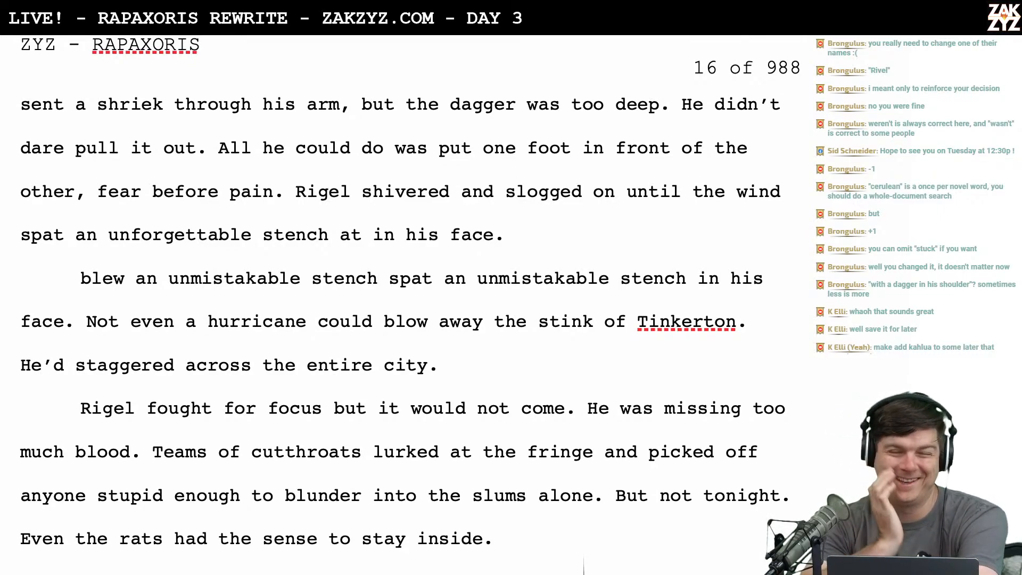
Reread the passage from Rigel's dagger wound through the Tinkerton stench and the paragraphs that follow
scroll(220, 167, down, 1)
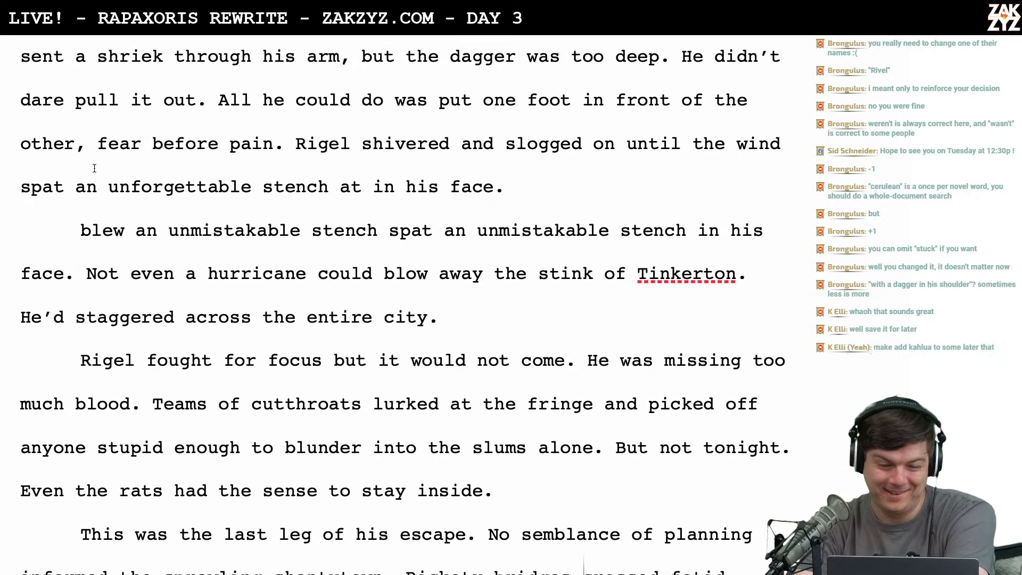
scroll(311, 162, down, 1)
scroll(310, 162, down, 1)
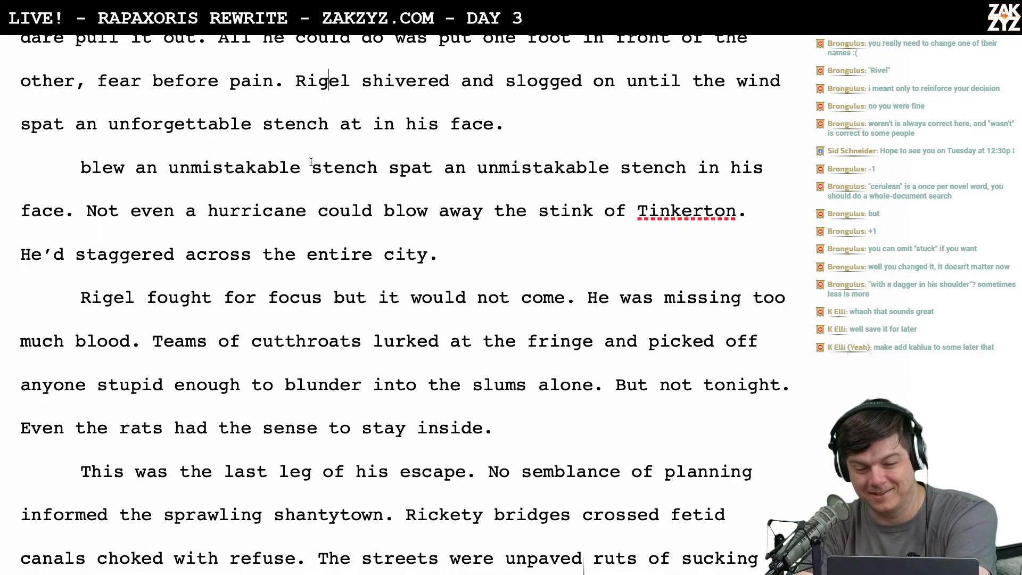
scroll(311, 161, up, 4)
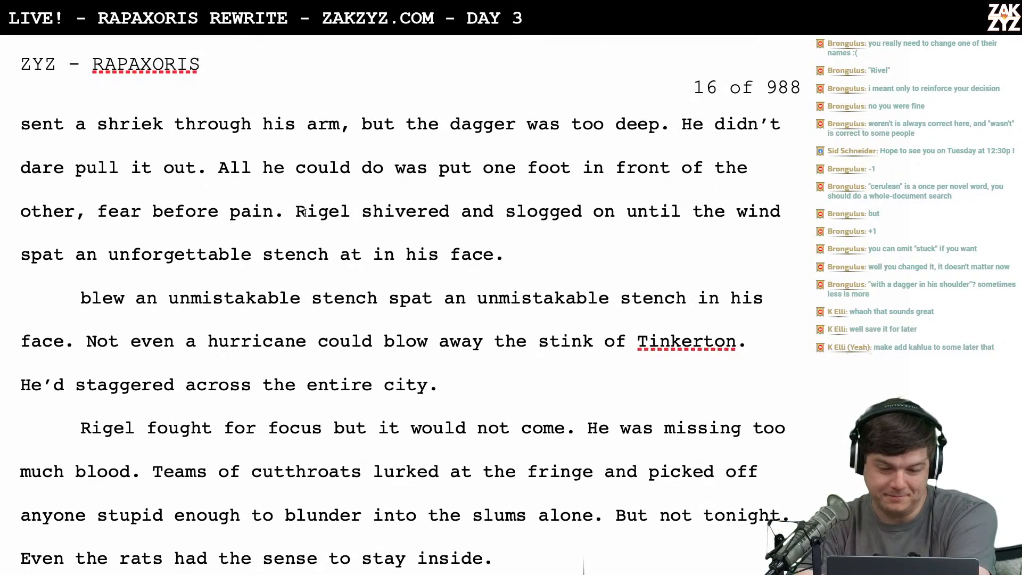
scroll(304, 213, down, 1)
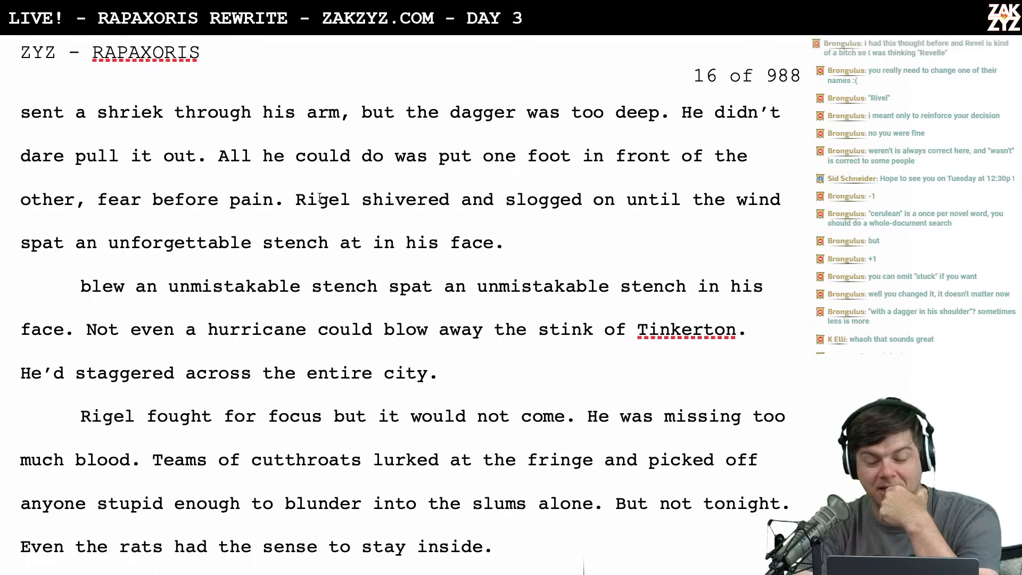
scroll(319, 197, up, 1)
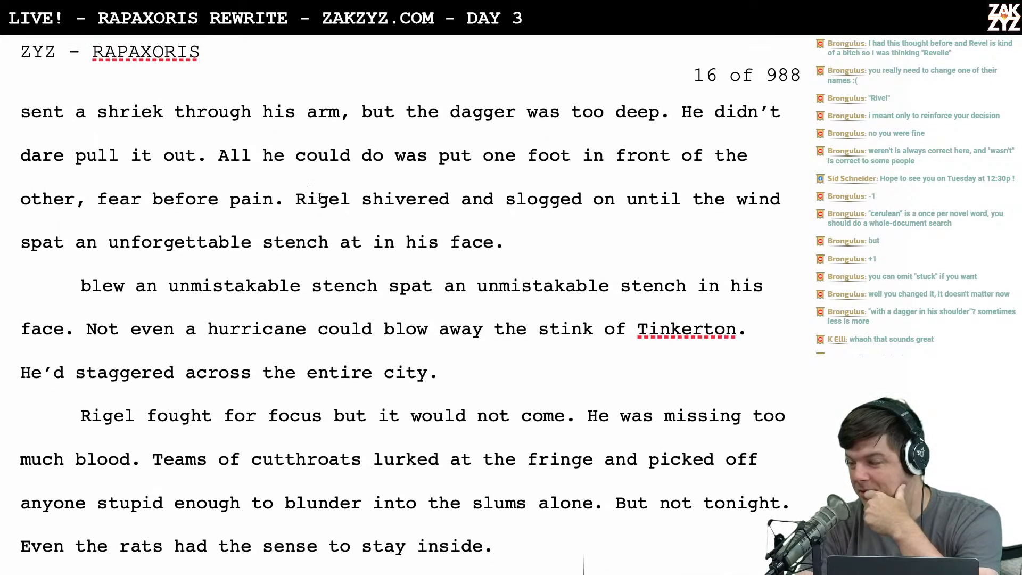
scroll(320, 198, down, 1)
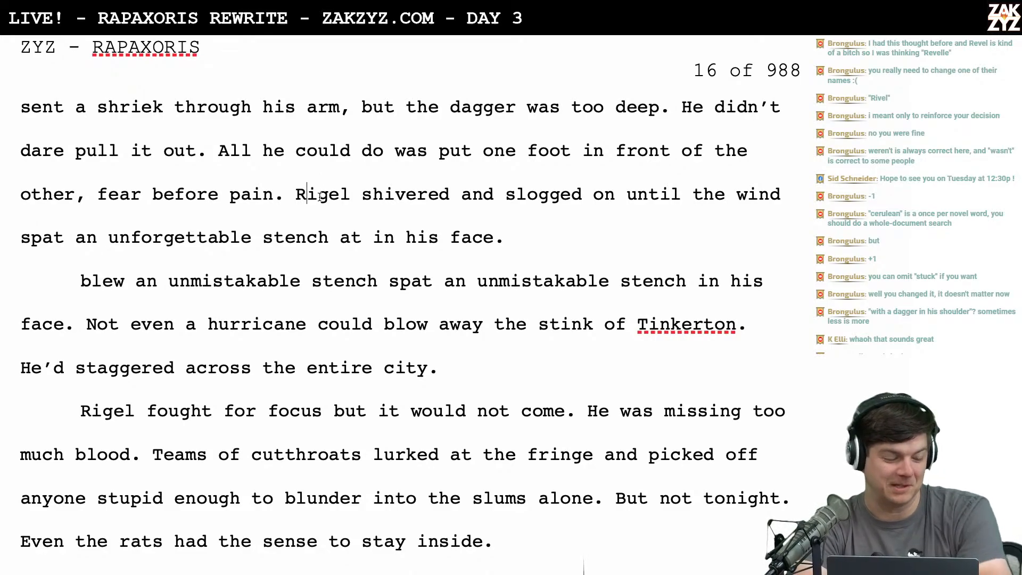
scroll(320, 197, down, 1)
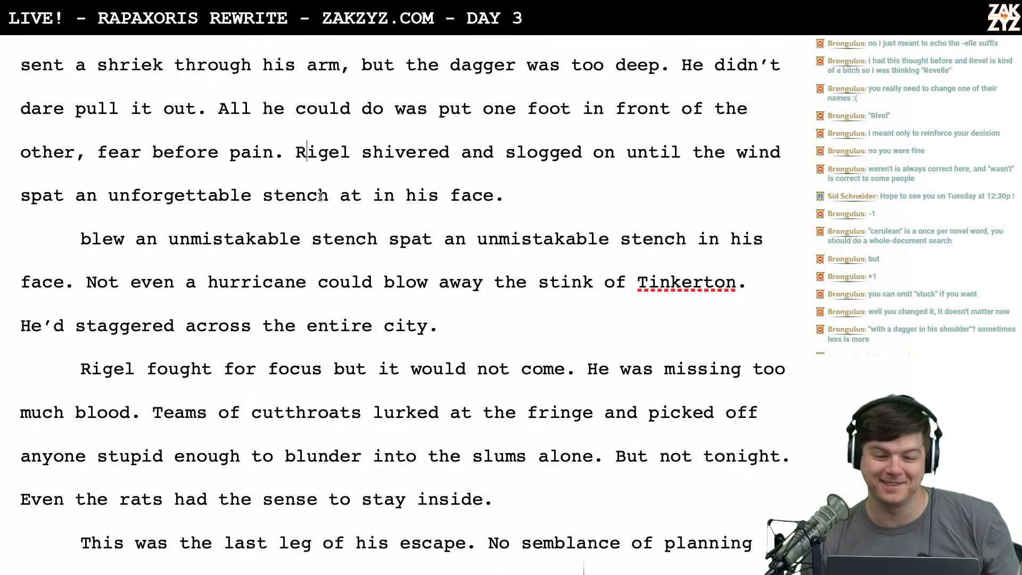
scroll(319, 195, down, 1)
scroll(320, 197, down, 2)
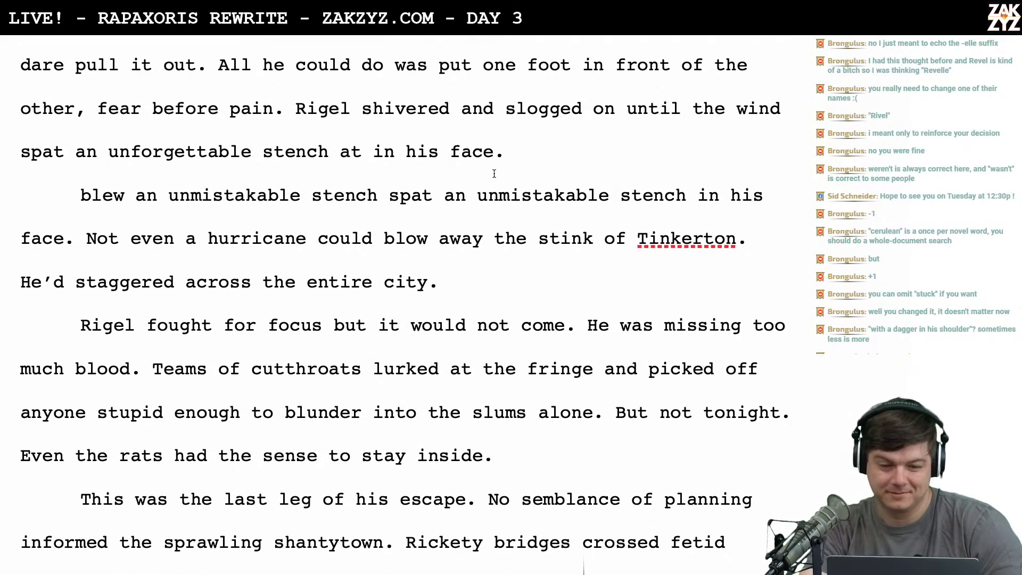
scroll(516, 165, up, 5)
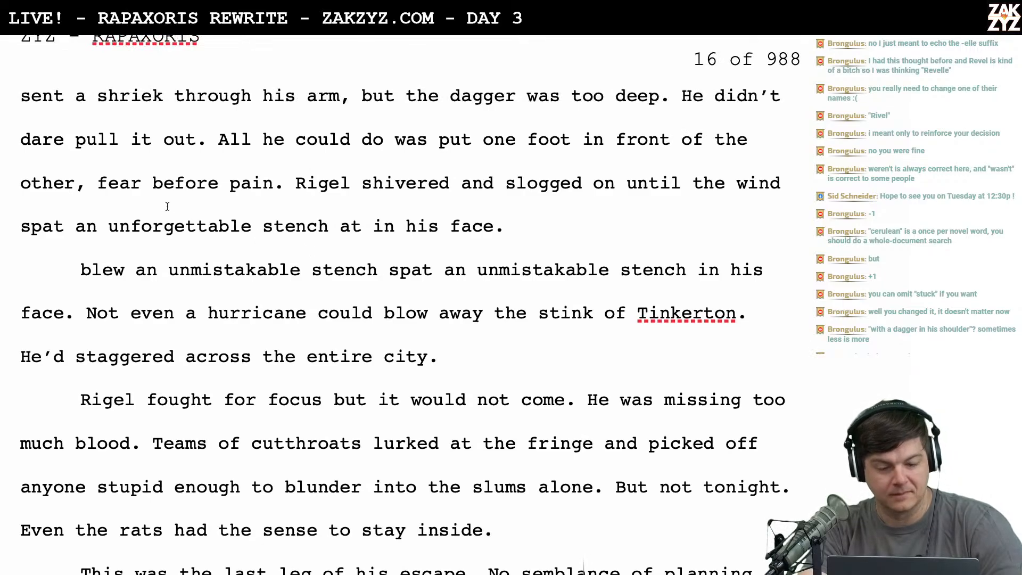
Delete the wording from the first "in his face." through the second, joining "stench at" to "Not even a hurricane"
click(471, 235)
key(shift+Down)
key(shift+Down)
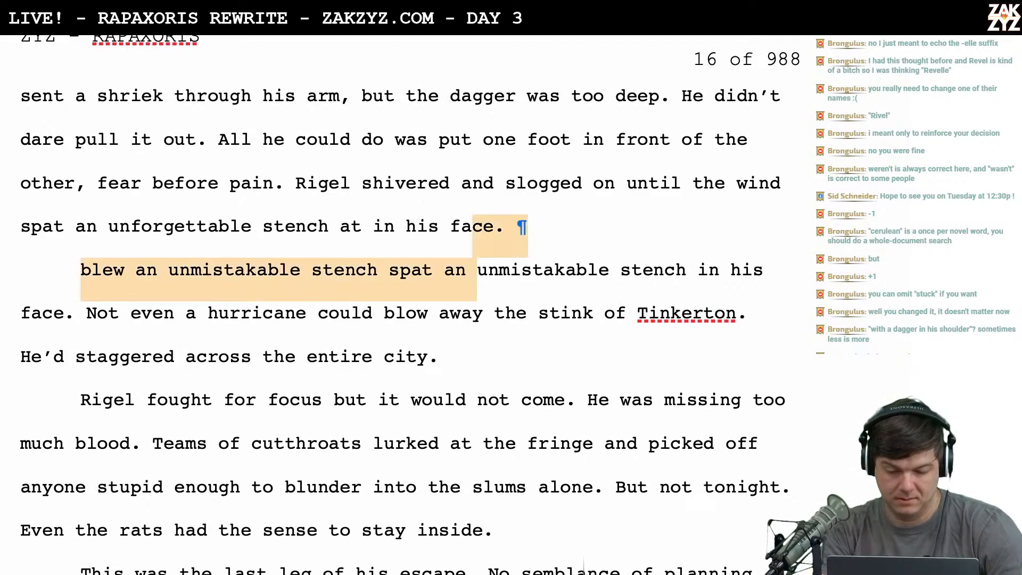
key(shift+Left)
key(shift+Left)
key(shift+Left)
key(shift+Left)
key(shift+Left)
key(shift+Left)
key(shift+Left)
key(shift+Left)
key(shift+Left)
key(shift+Left)
key(shift+Left)
key(shift+Left)
key(shift+Left)
key(shift+Left)
key(shift+Left)
key(shift+Left)
key(shift+Left)
key(shift+Left)
key(shift+Left)
key(shift+Left)
key(shift+Left)
key(shift+Left)
key(shift+Left)
key(shift+Left)
key(shift+Left)
key(shift+Left)
key(shift+Left)
key(shift+Left)
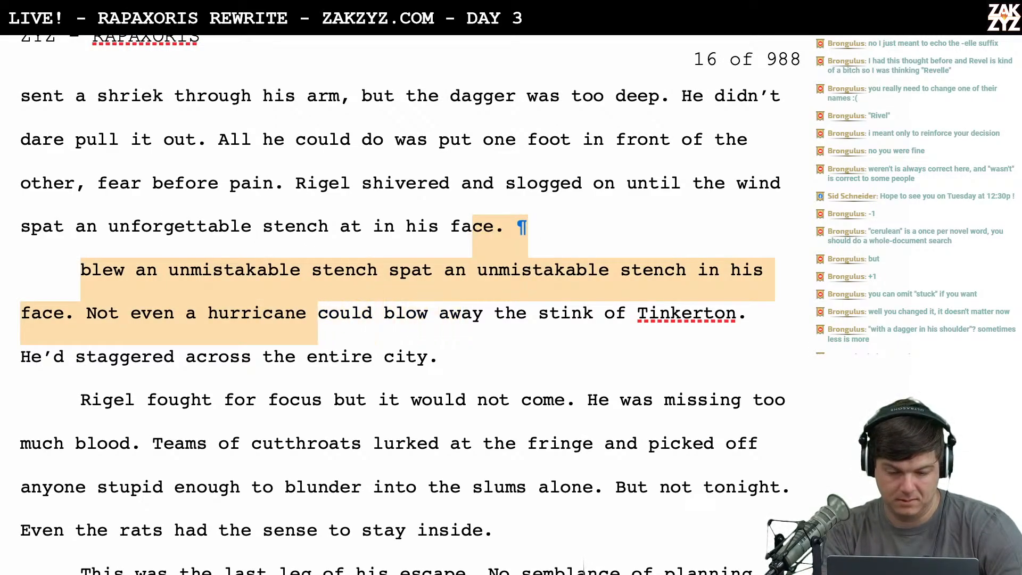
key(shift+Left)
key(shift+Left)
key(shift+Left)
key(shift+Left)
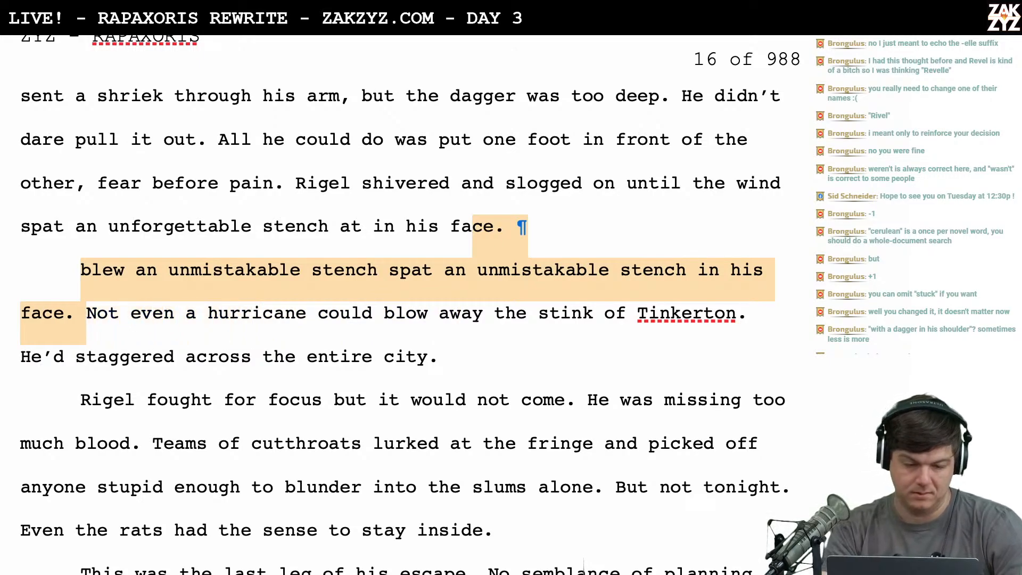
key(BackSpace)
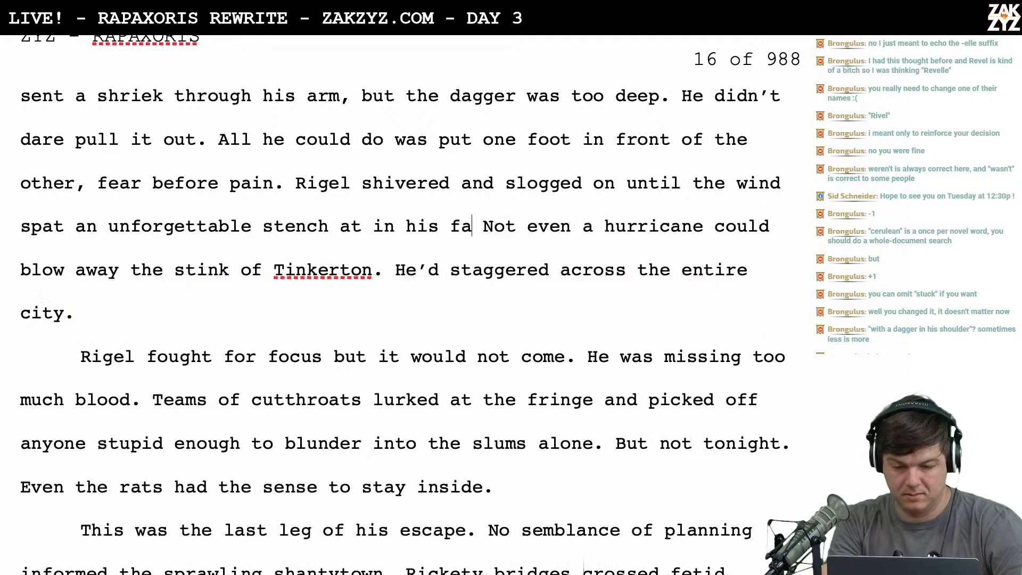
key(BackSpace)
key(BackSpace)
key(BackSpace)
key(BackSpace)
key(BackSpace)
key(BackSpace)
key(BackSpace)
key(BackSpace)
key(BackSpace)
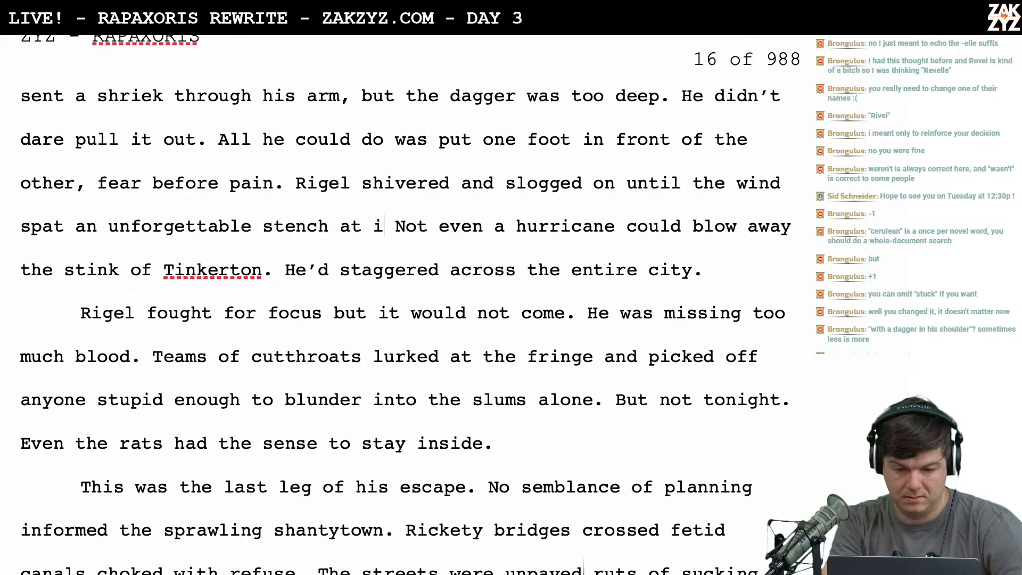
Insert "blew an unforgettable stench." after "until the wind", ahead of the leftover "spat" phrase
click(783, 186)
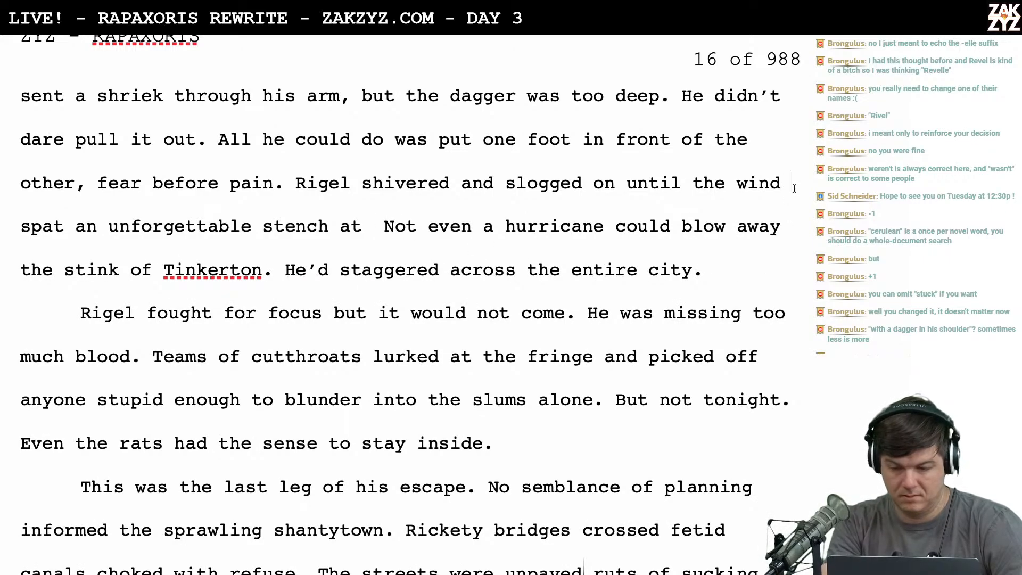
text(blew an )
text(unforgettable )
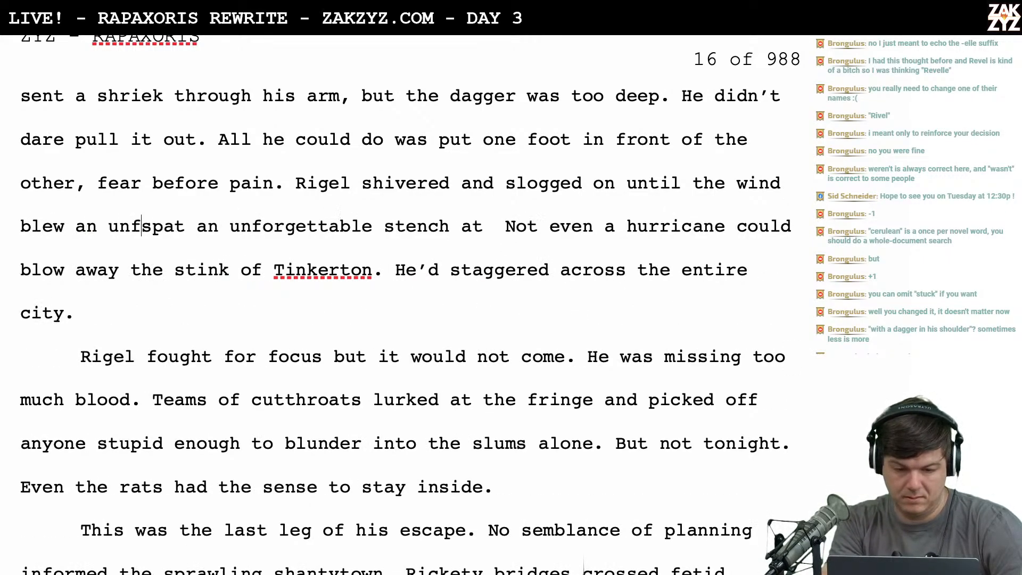
text(stench.)
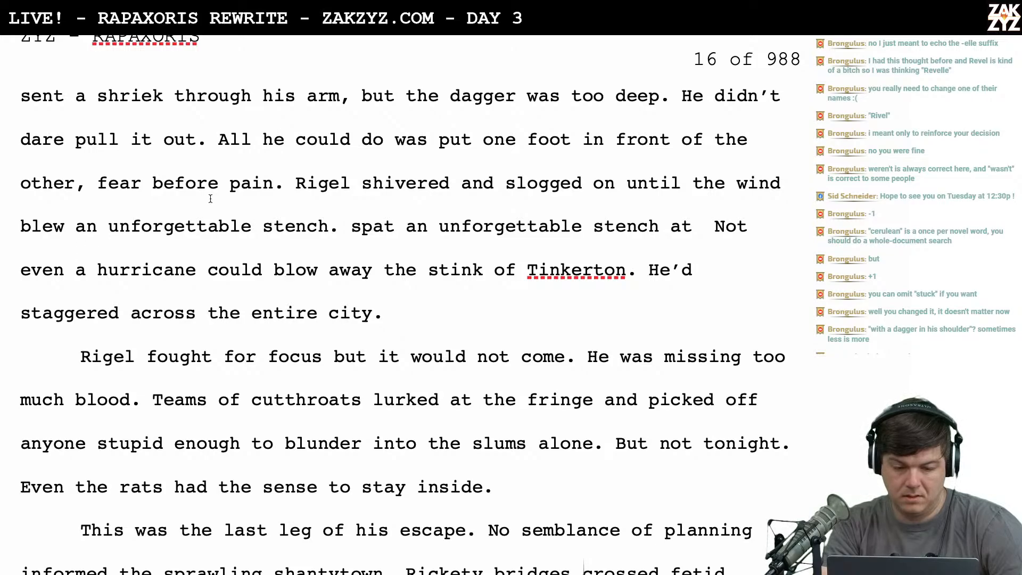
Split the text after "slogged on" onto separate lines and continue the sentence with "until he stumbled into a familiar stench."
scroll(298, 212, down, 1)
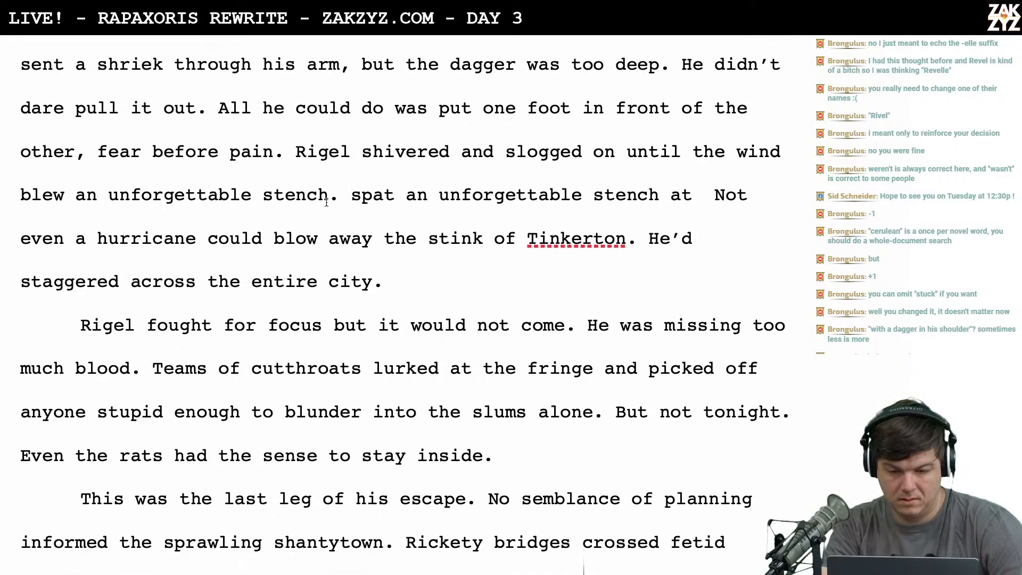
scroll(641, 173, down, 1)
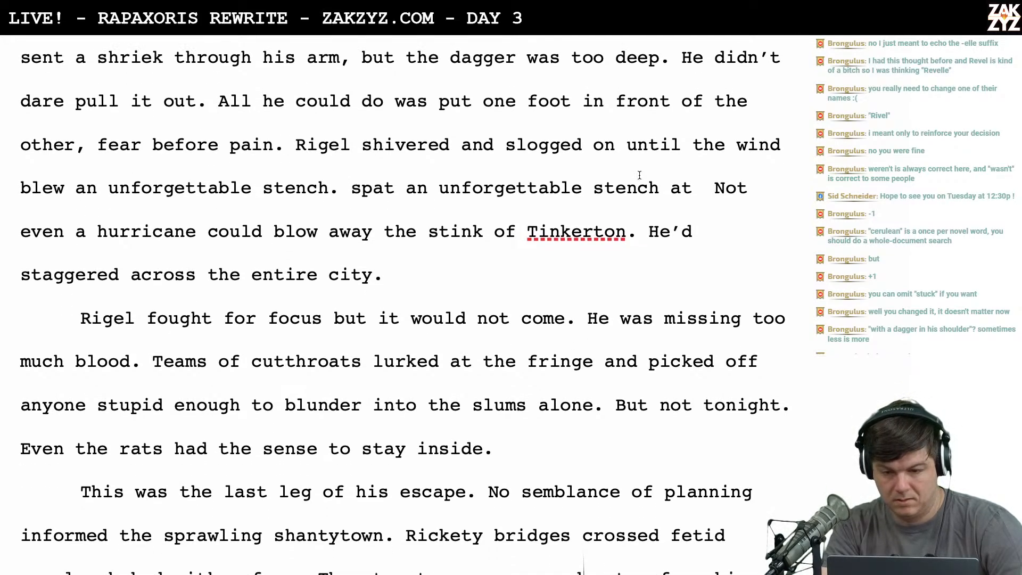
scroll(685, 231, up, 3)
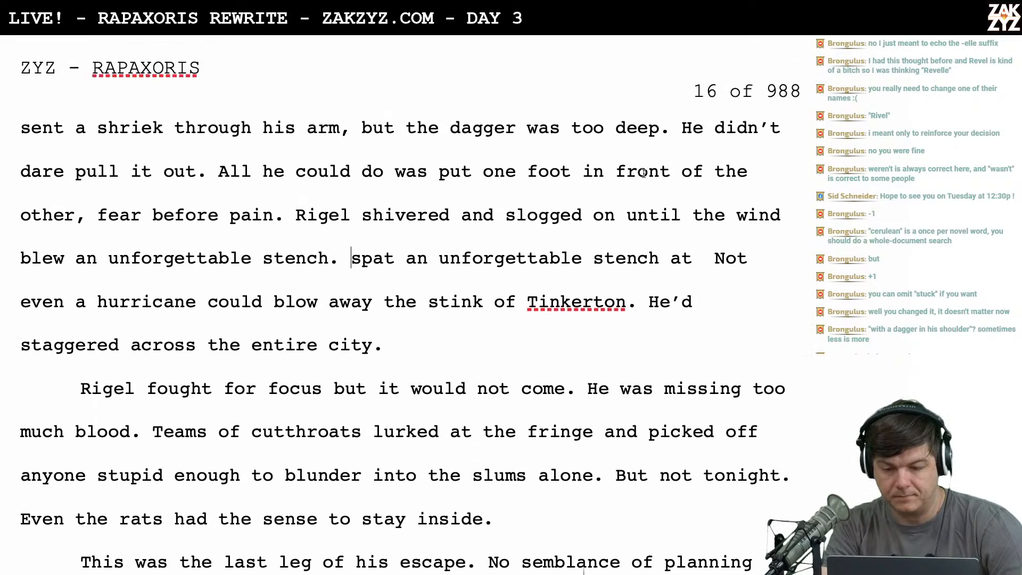
click(627, 215)
key(Return)
key(Return)
key(Left)
key(Left)
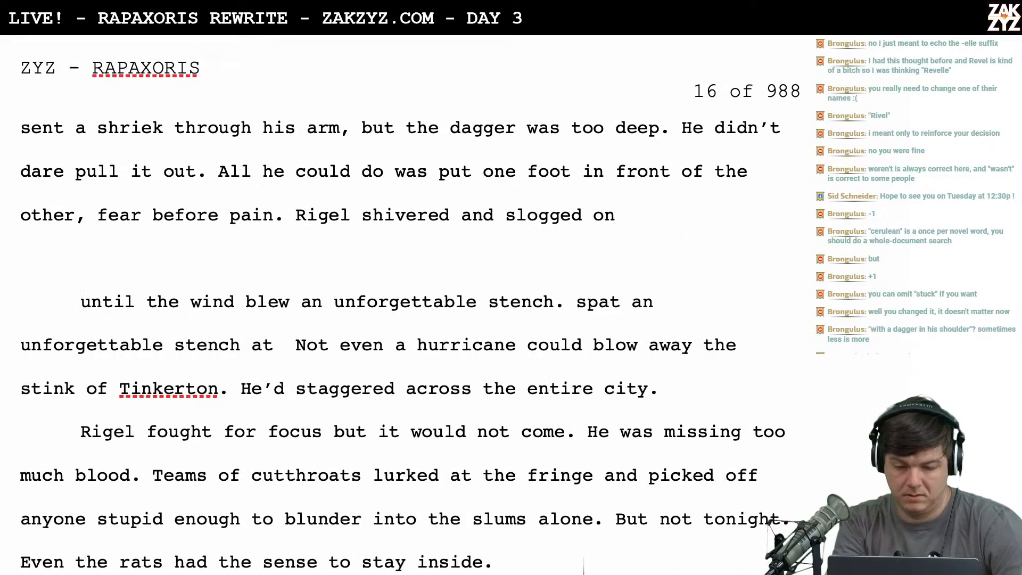
text(until he )
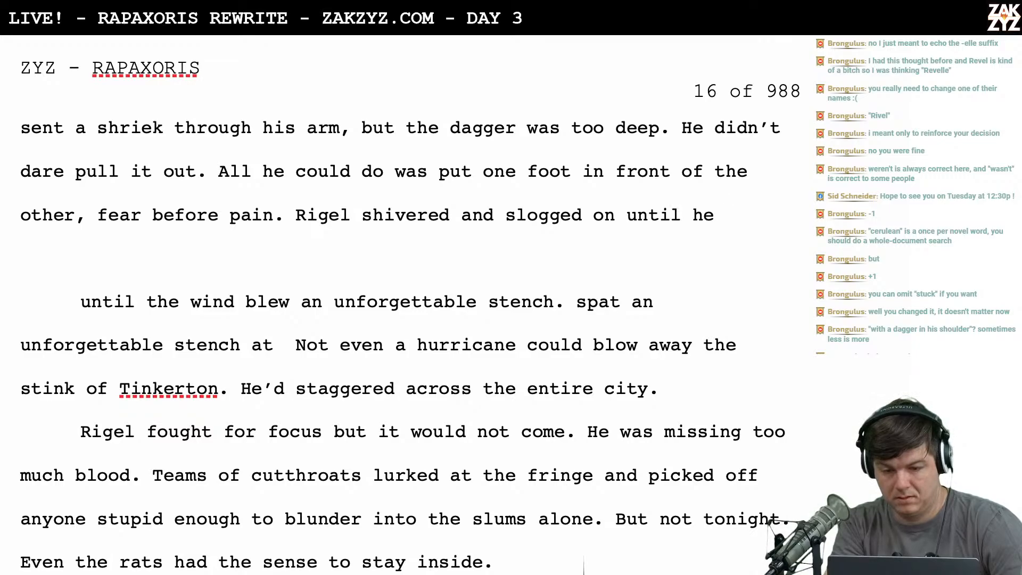
text(stumbl)
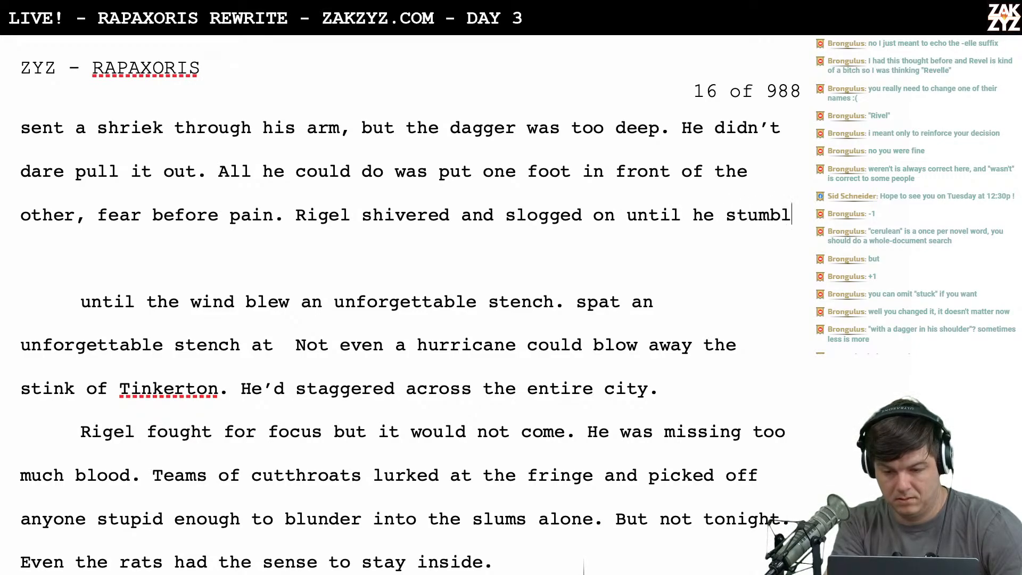
text(ed into a familiar stench.)
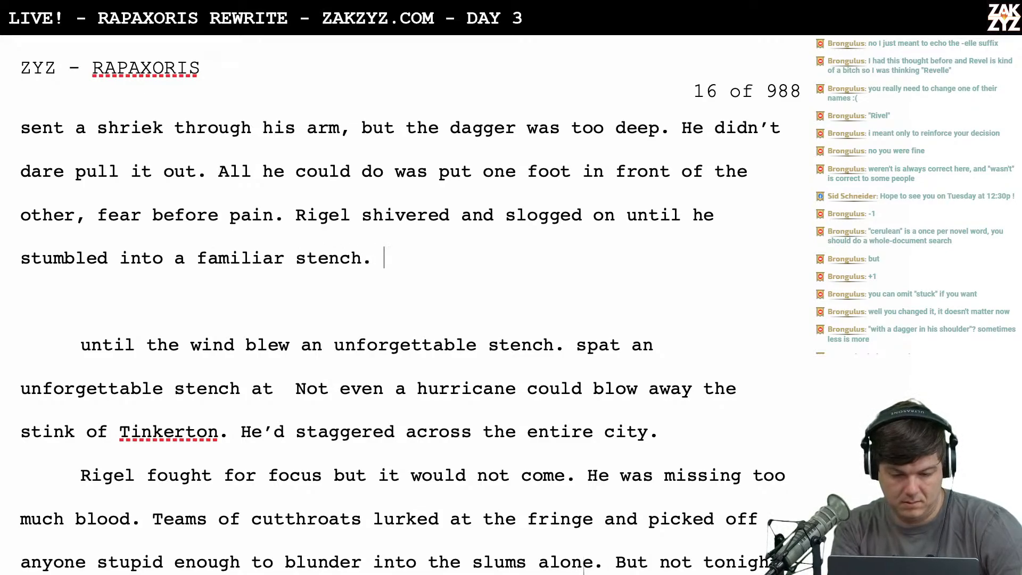
Delete the leftover drafts from "until the wind blew" through "unforgettable stench at", joining "familiar stench." to "Not even a hurricane"
key(shift+Down)
key(shift+Down)
key(shift+Down)
key(shift+Left)
key(shift+Left)
key(shift+Left)
key(shift+Left)
key(shift+Left)
key(shift+Left)
key(shift+Left)
key(shift+Left)
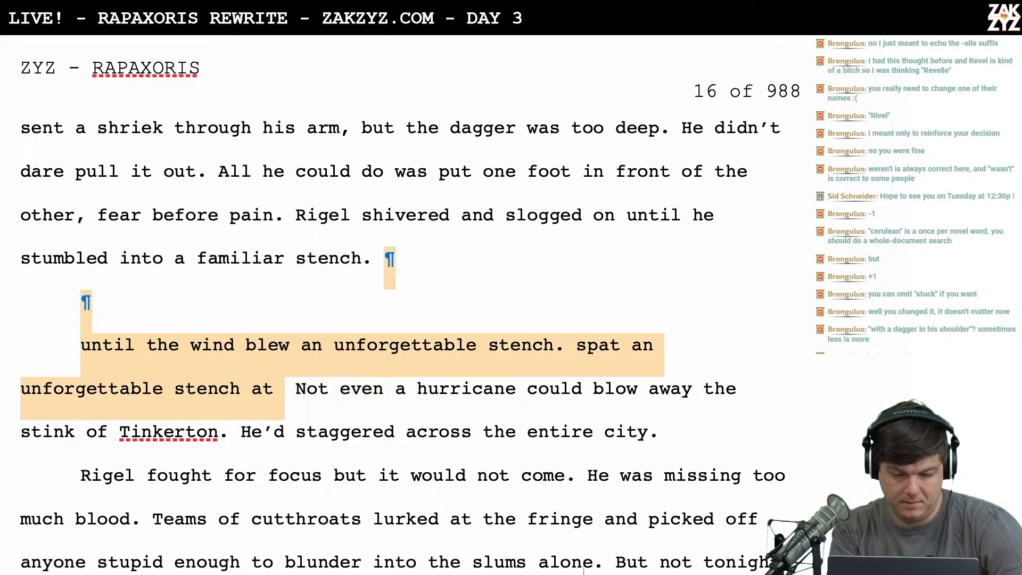
key(BackSpace)
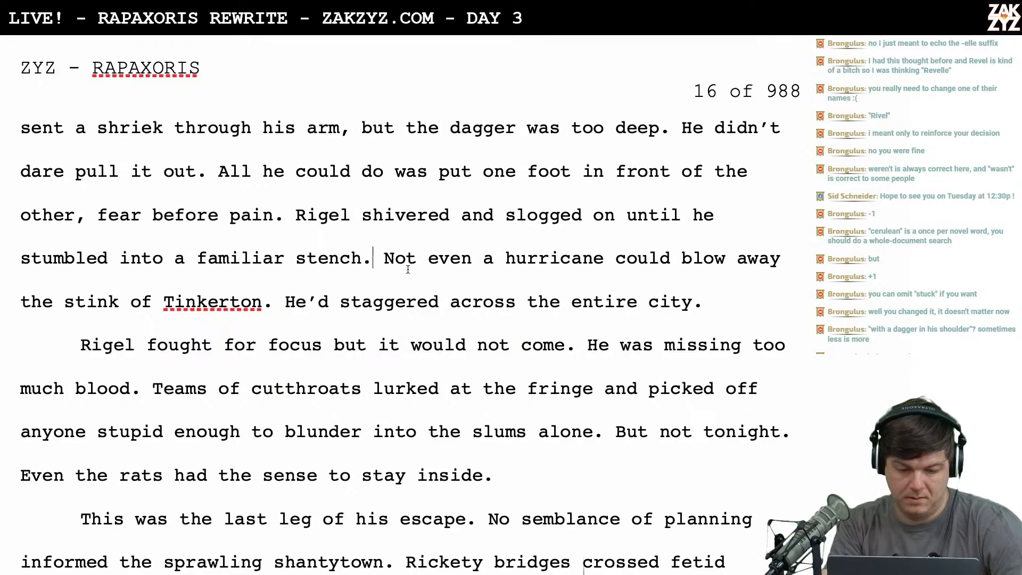
click(336, 303)
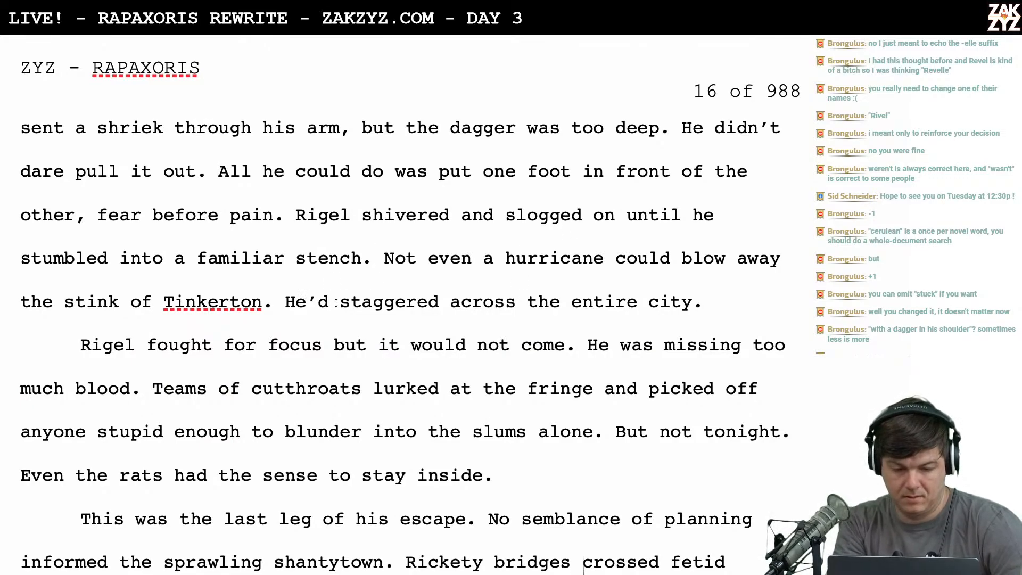
text(some)
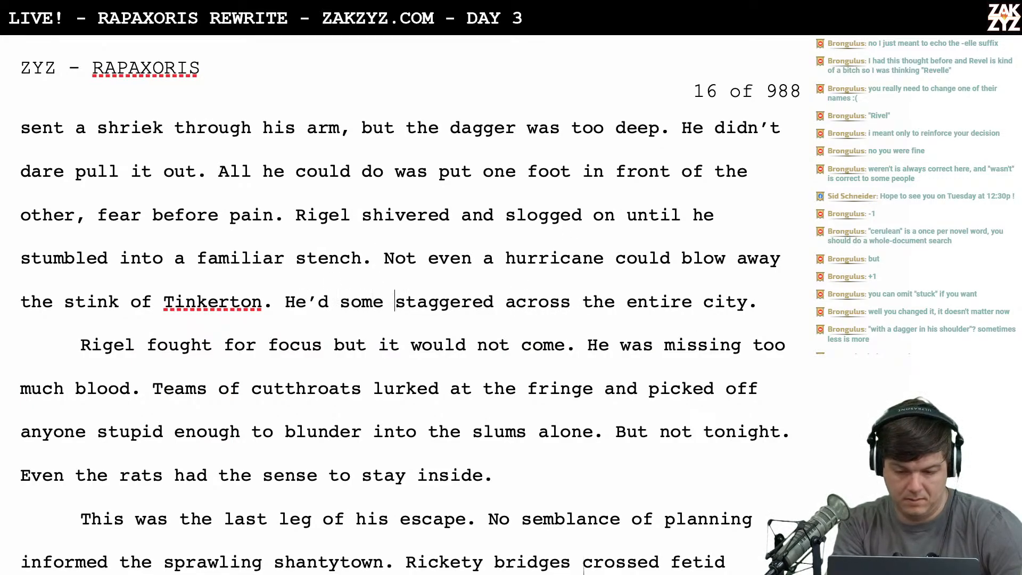
key(BackSpace)
key(BackSpace)
key(BackSpace)
key(BackSpace)
key(BackSpace)
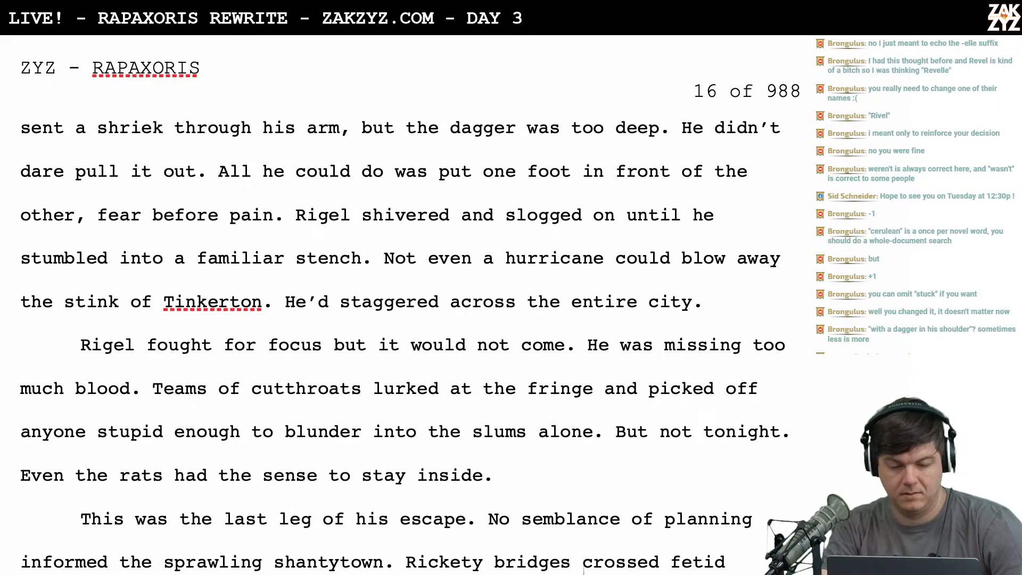
Reread the paragraphs about Rigel staggering into Tinkerton on page 16 of the manuscript
scroll(328, 302, down, 1)
scroll(327, 302, up, 1)
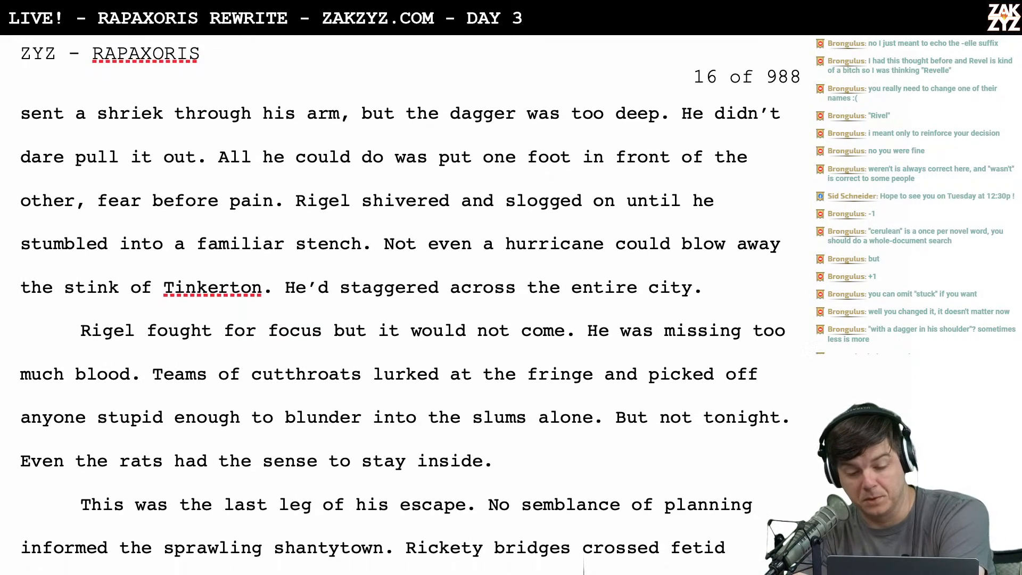
scroll(233, 246, down, 3)
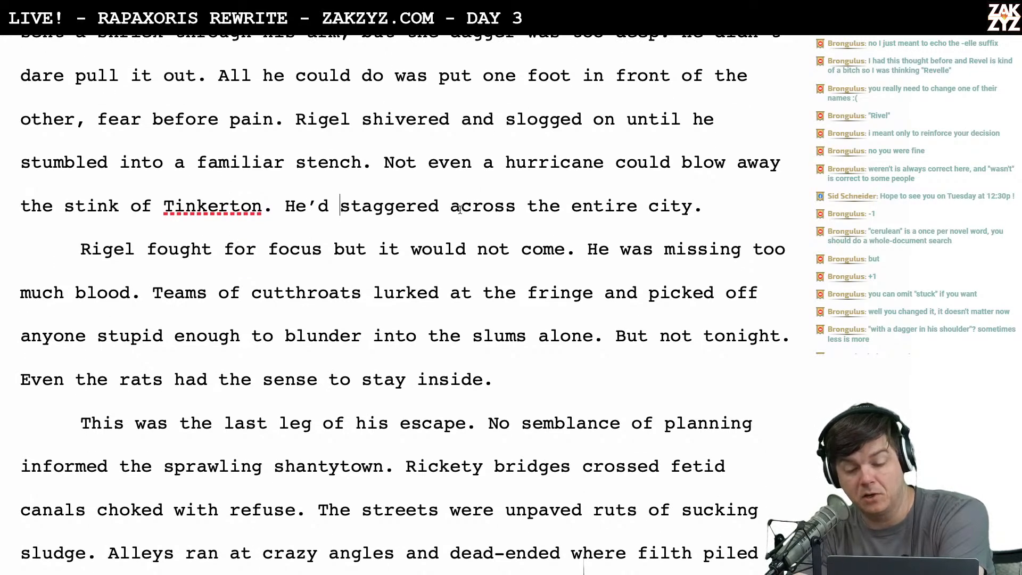
scroll(222, 218, down, 1)
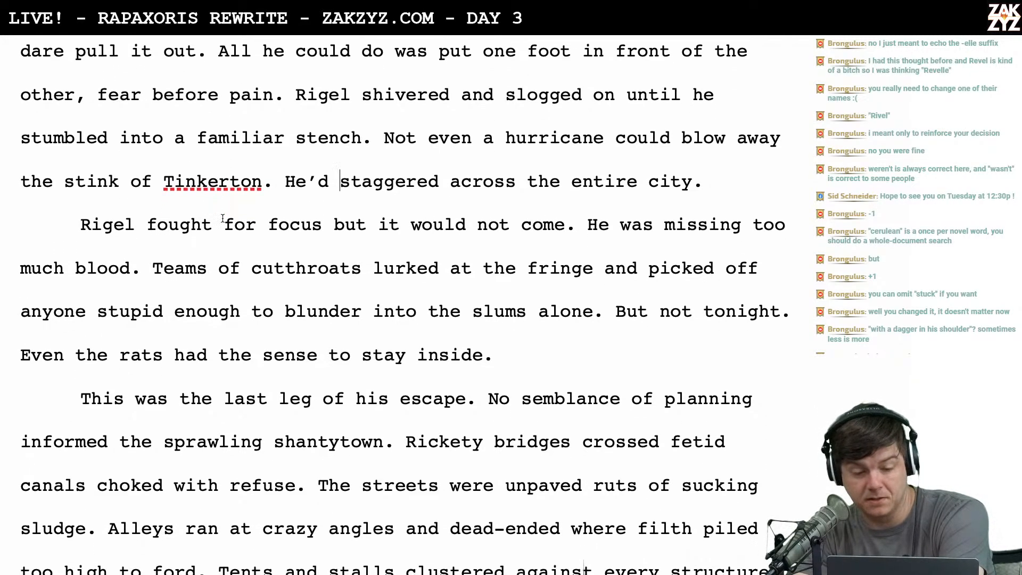
click(279, 176)
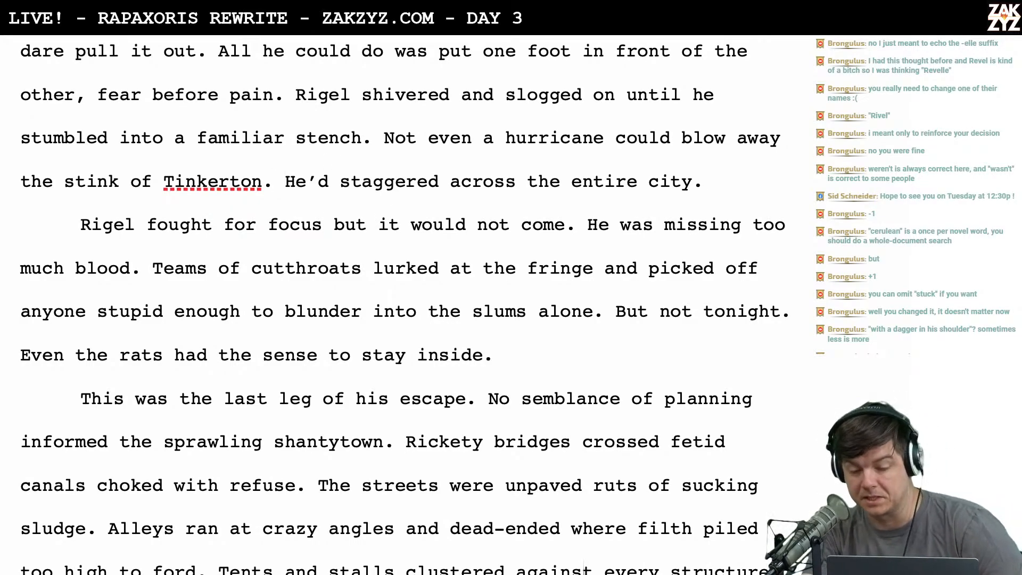
scroll(584, 566, down, 1)
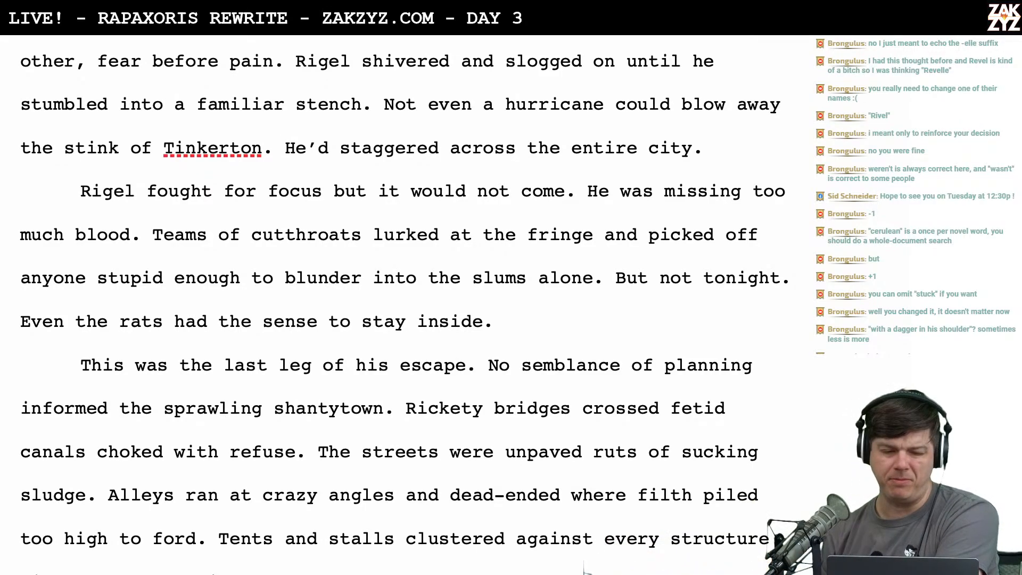
Switch to Chrome and search Google for "does dark coffee have more acid", then read the featured answer
key(super+Tab)
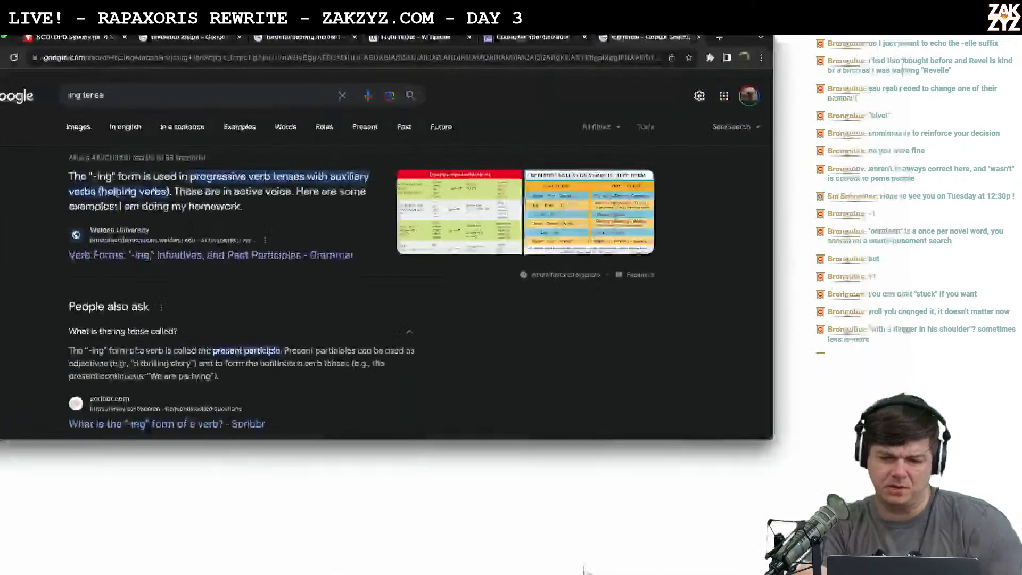
click(447, 62)
text(does dark)
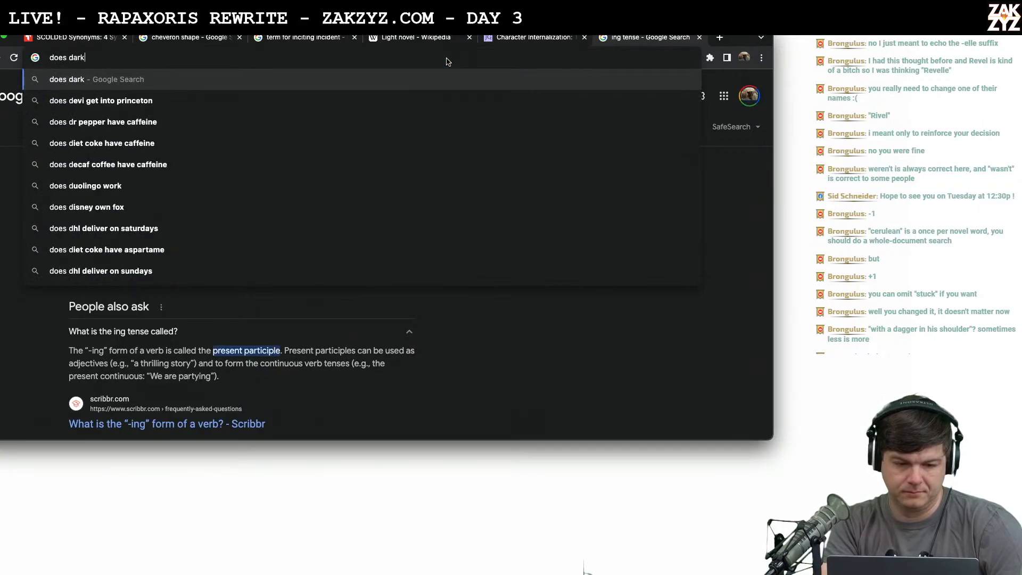
text( coffee have )
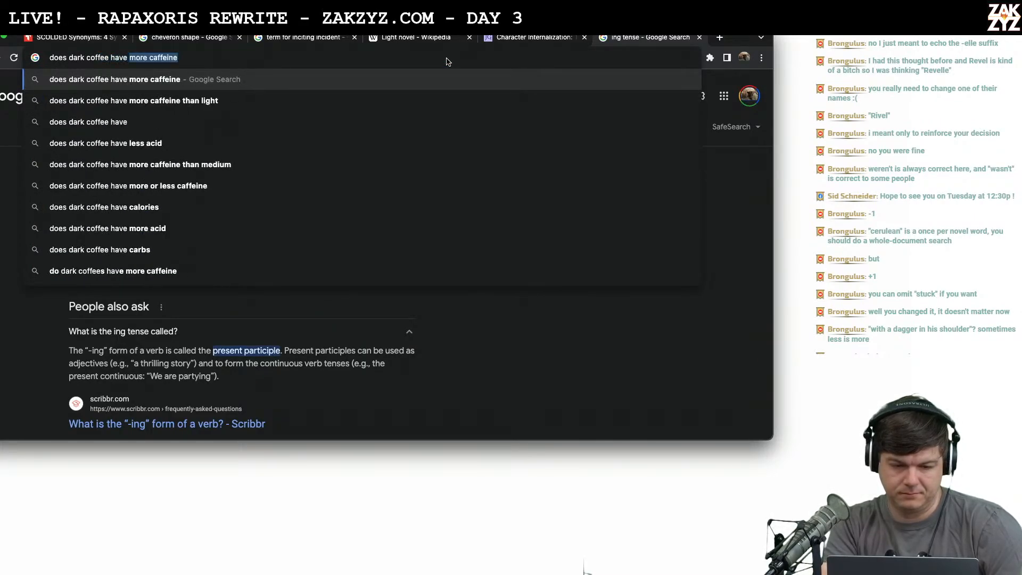
text(mor e acid)
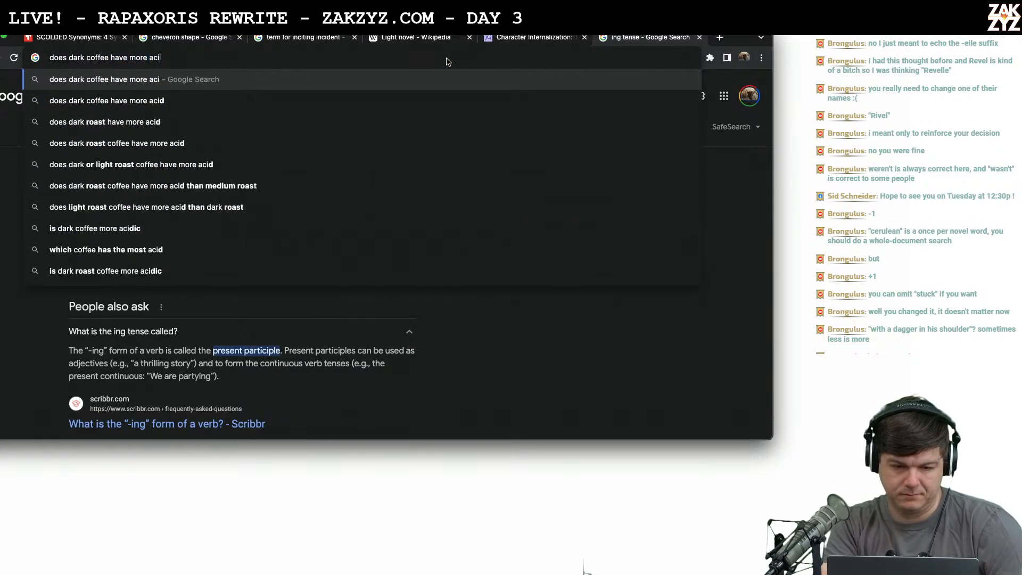
key(Return)
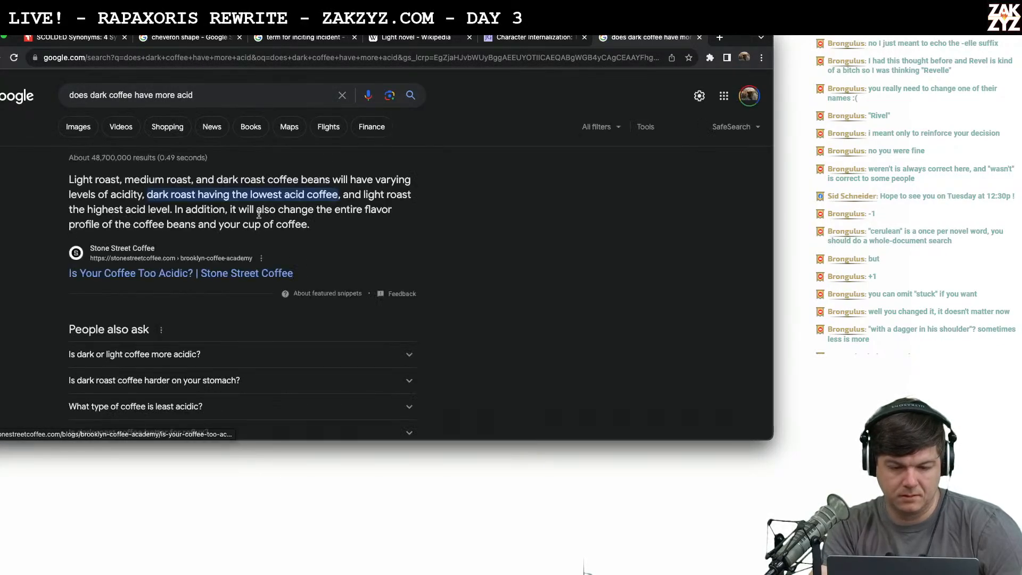
scroll(259, 214, down, 1)
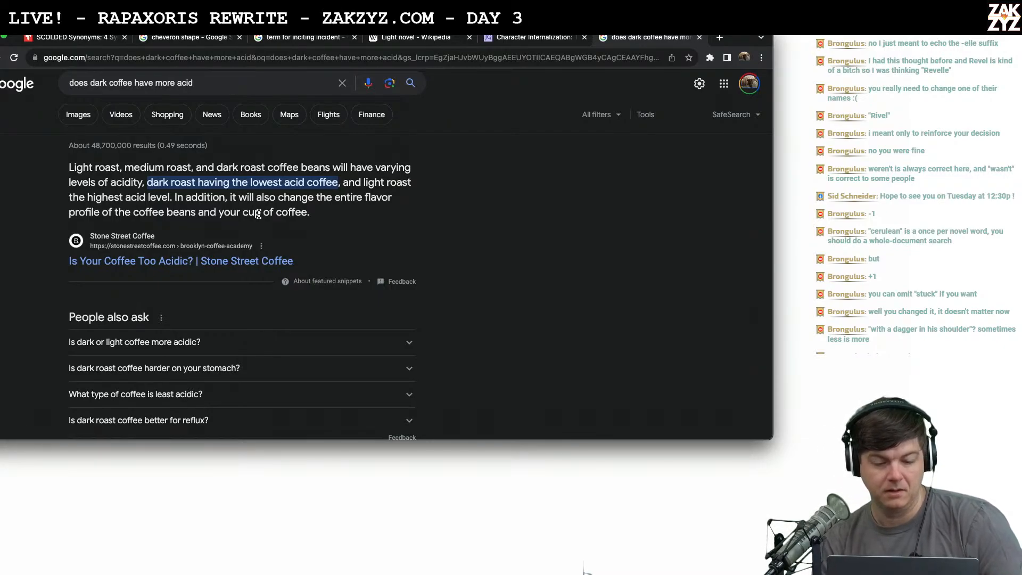
Switch back to the manuscript in Pages
key(super+Tab)
key(super+Tab)
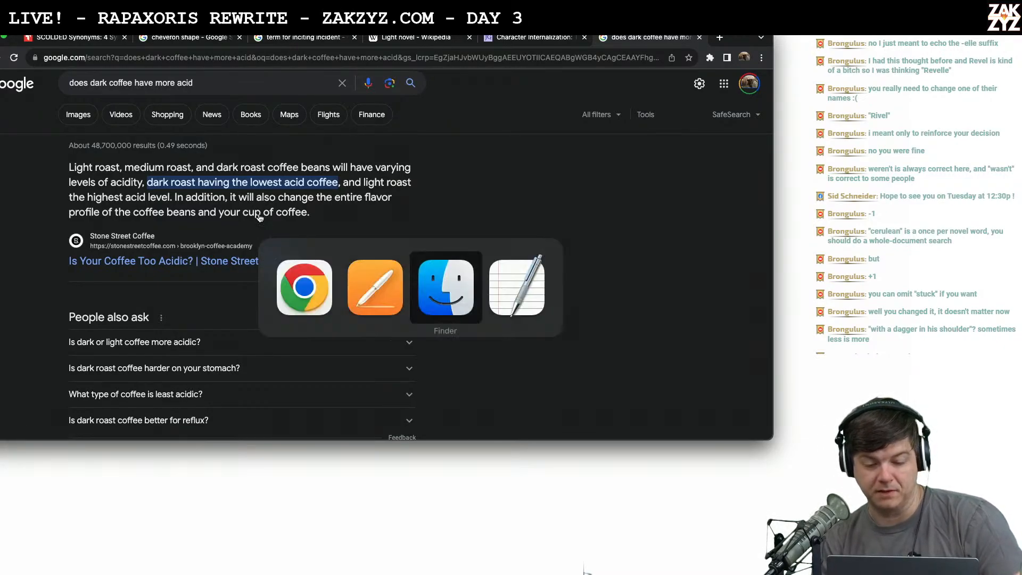
key(super+Tab)
key(super+Tab)
key(super+Tab)
key(super+Tab)
key(super+Tab)
key(super+Tab)
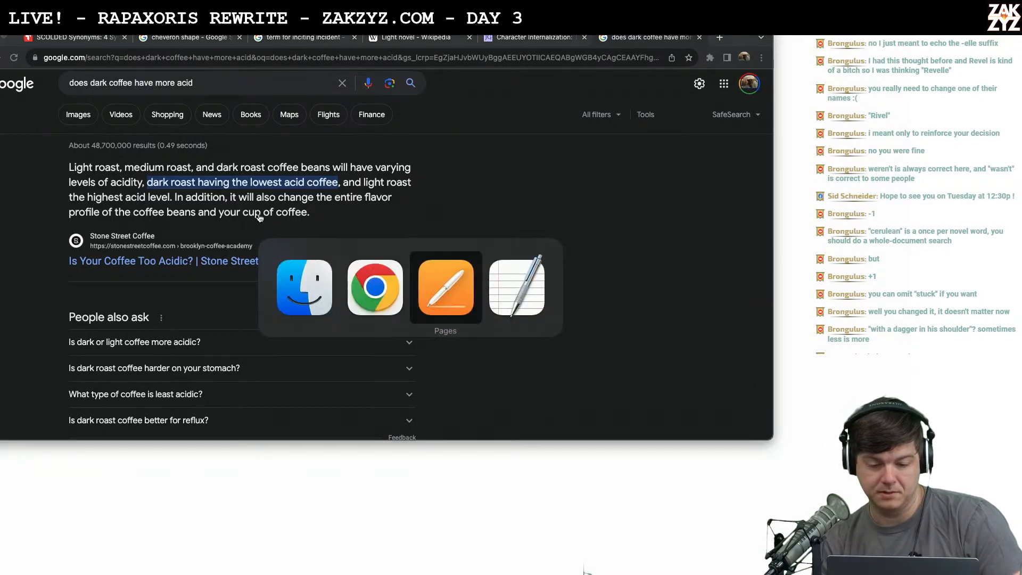
key(super+Tab)
key(super+Tab)
key(super+Tab)
key(super+Tab)
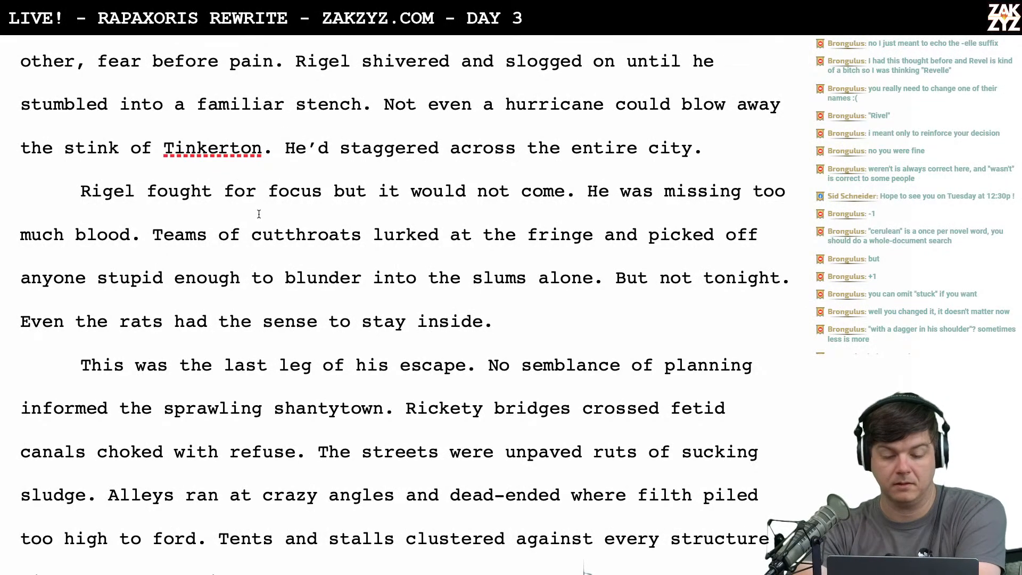
Replace "the entire city." with "half of Lhaz." in the sentence beginning "He'd staggered across" on page 16
scroll(258, 213, down, 3)
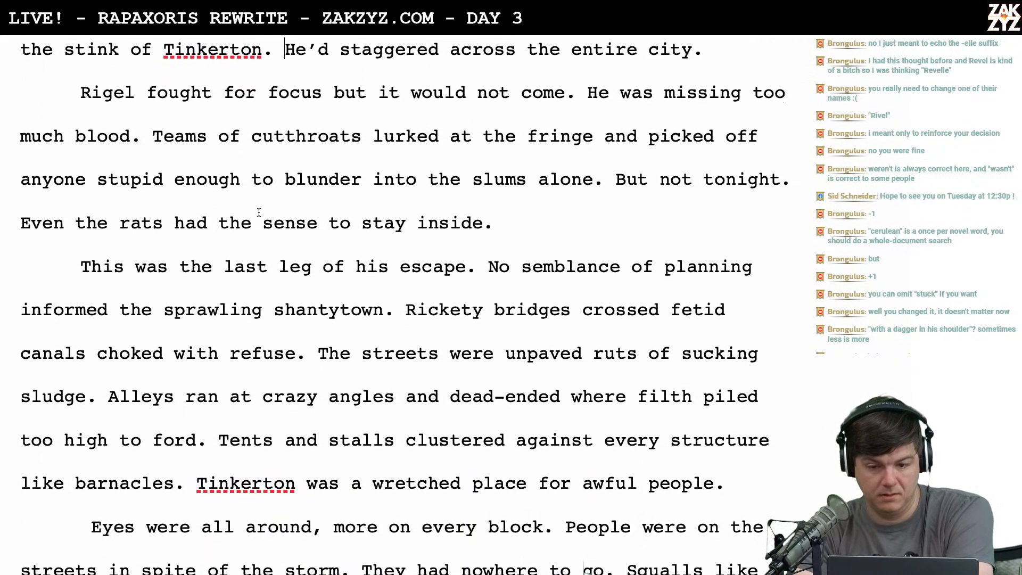
scroll(258, 213, up, 3)
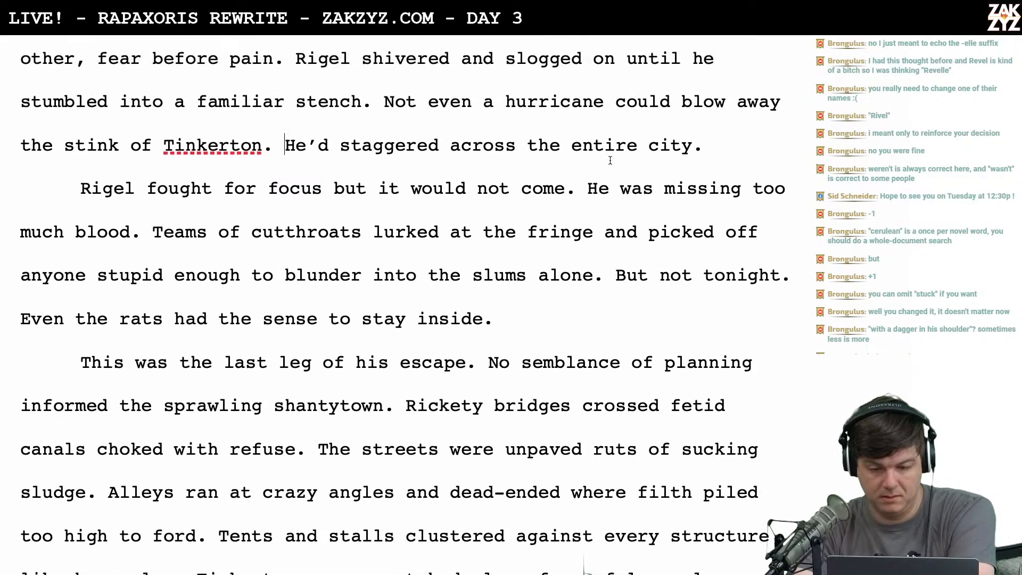
scroll(466, 171, up, 4)
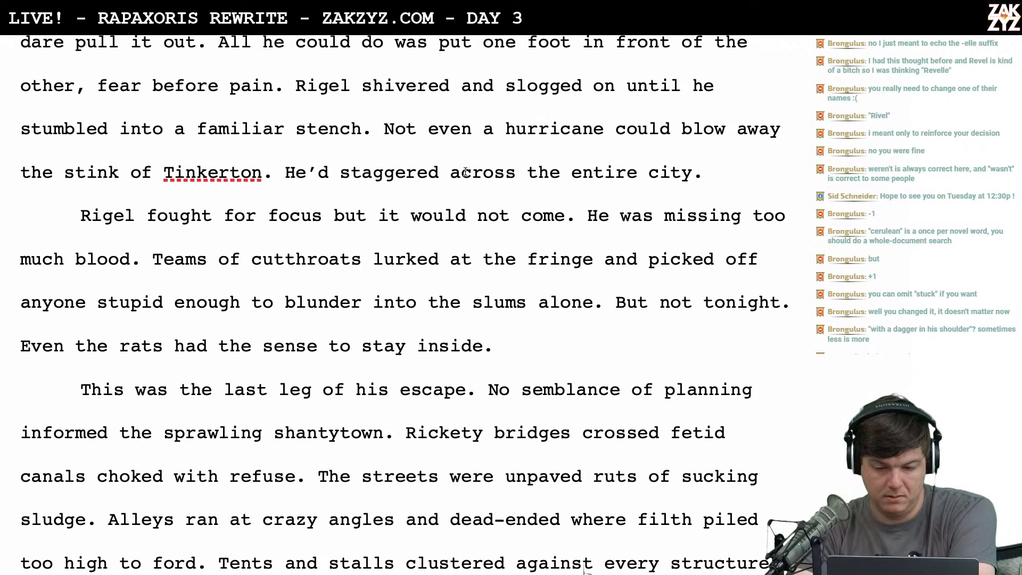
scroll(465, 171, up, 15)
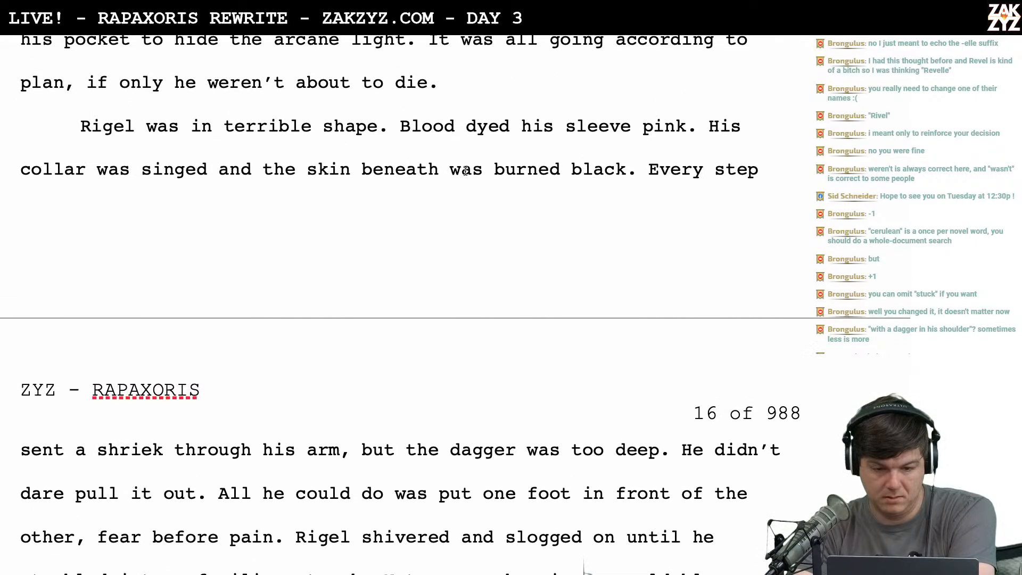
scroll(465, 171, down, 20)
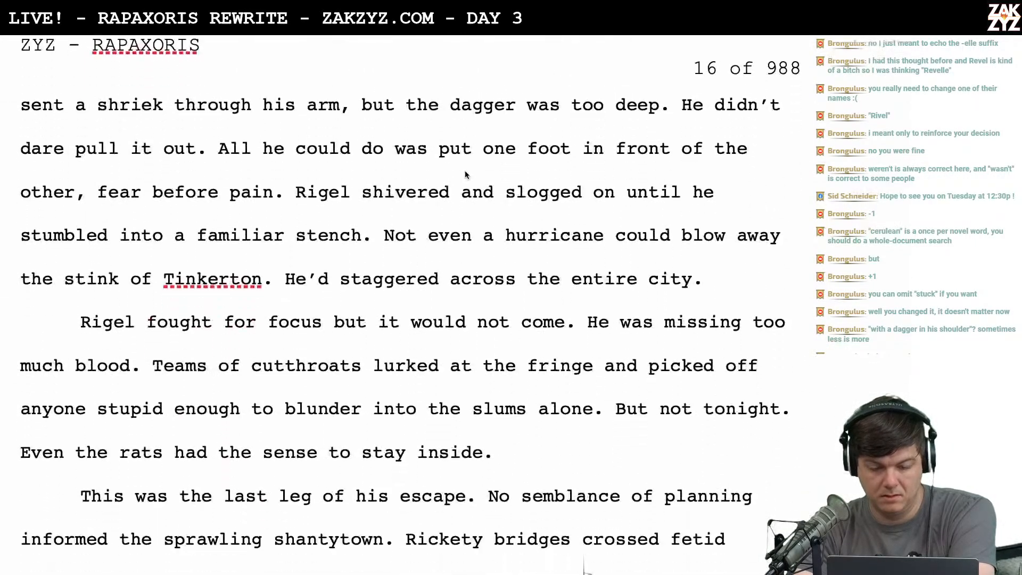
click(535, 279)
key(Left)
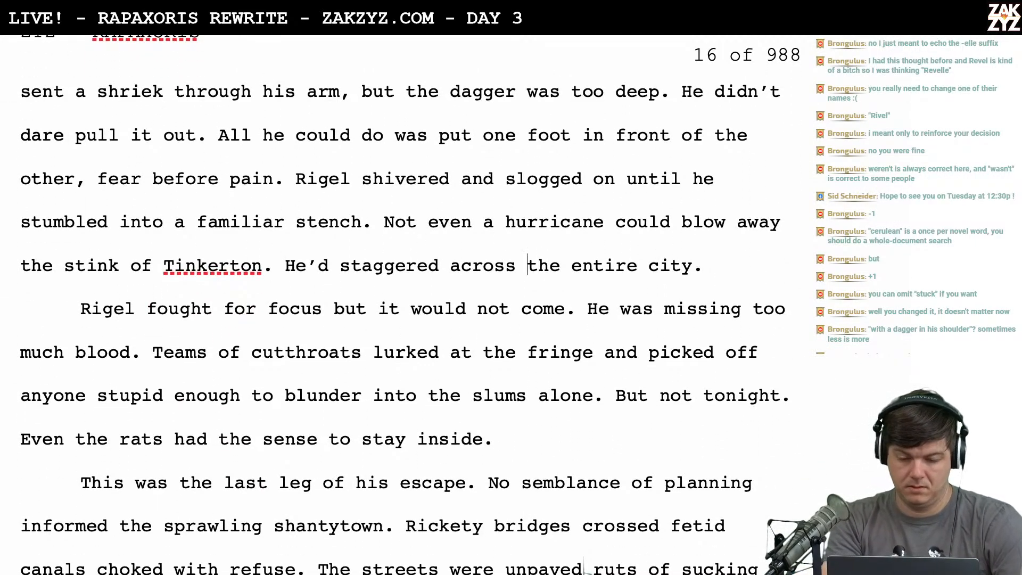
text(half of Lhaz.)
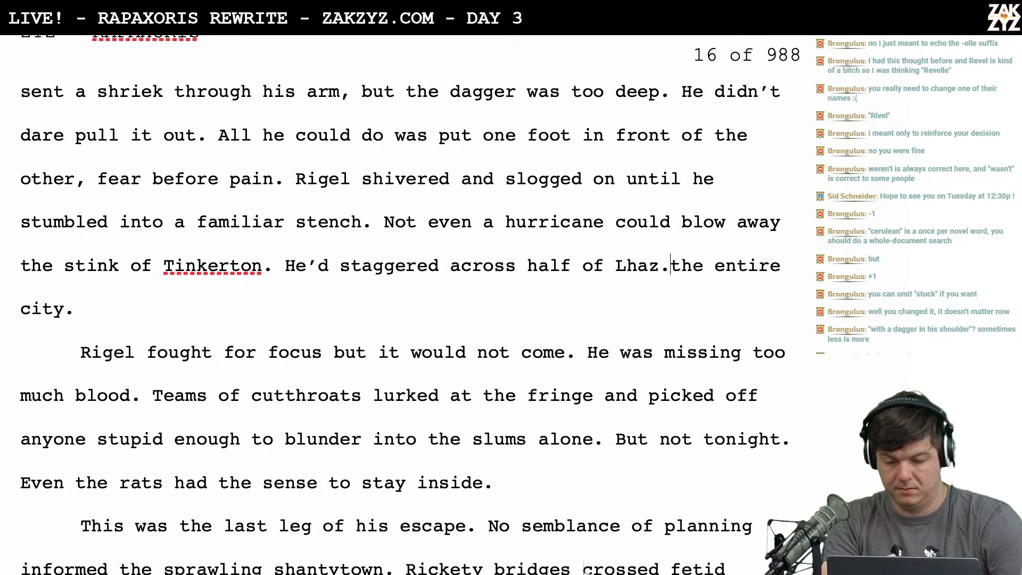
key(ctrl+shift+Down)
key(Delete)
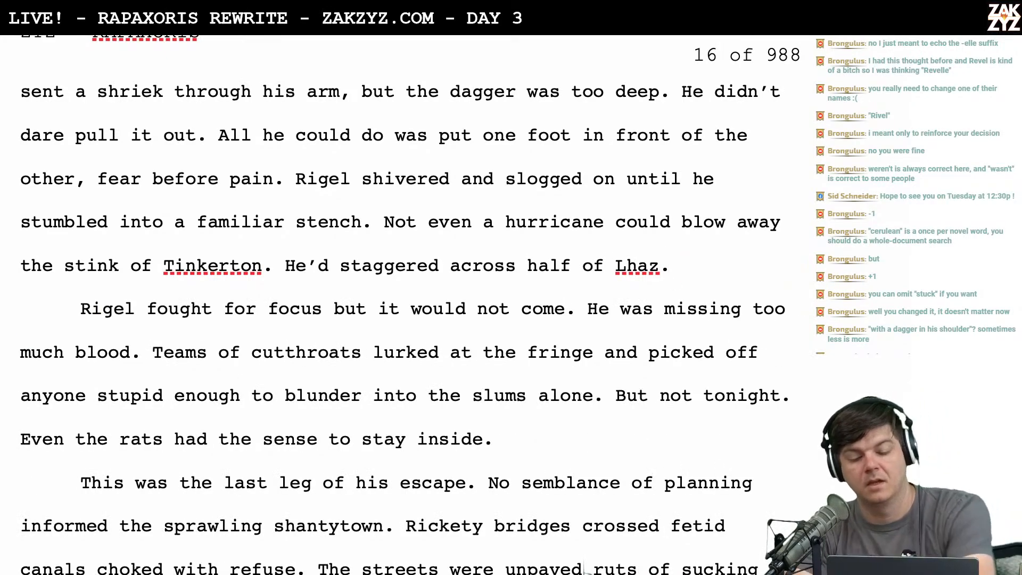
Add the sentence "Now the real gauntlet began." after "He'd staggered across half of Lhaz."
scroll(584, 566, down, 3)
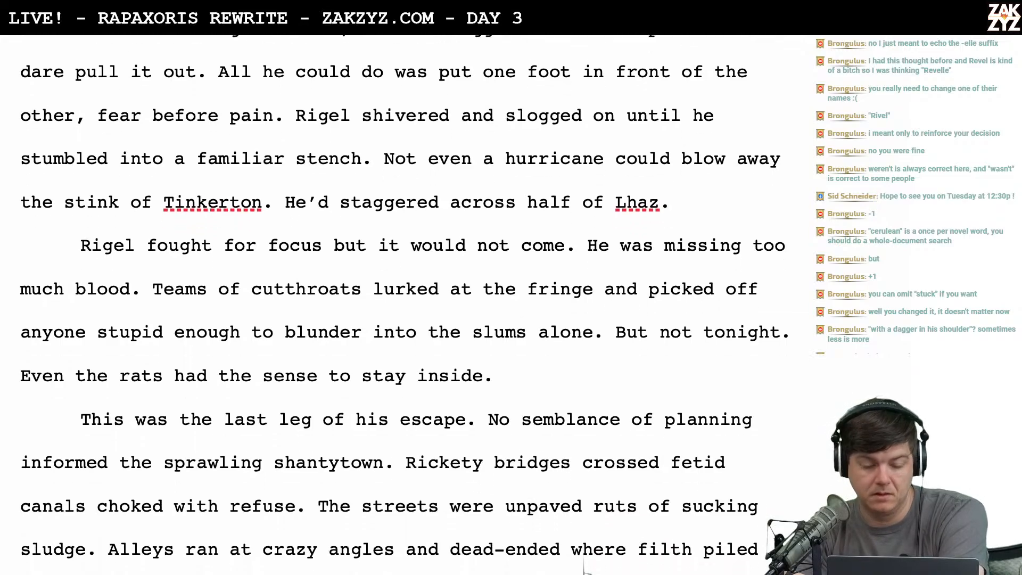
scroll(584, 565, up, 5)
scroll(584, 567, down, 3)
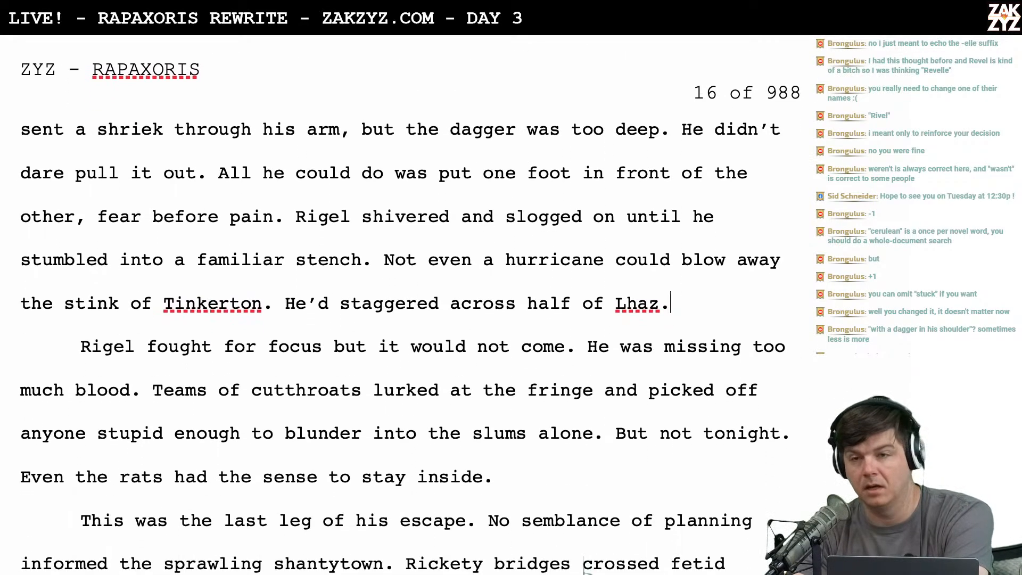
scroll(584, 567, down, 1)
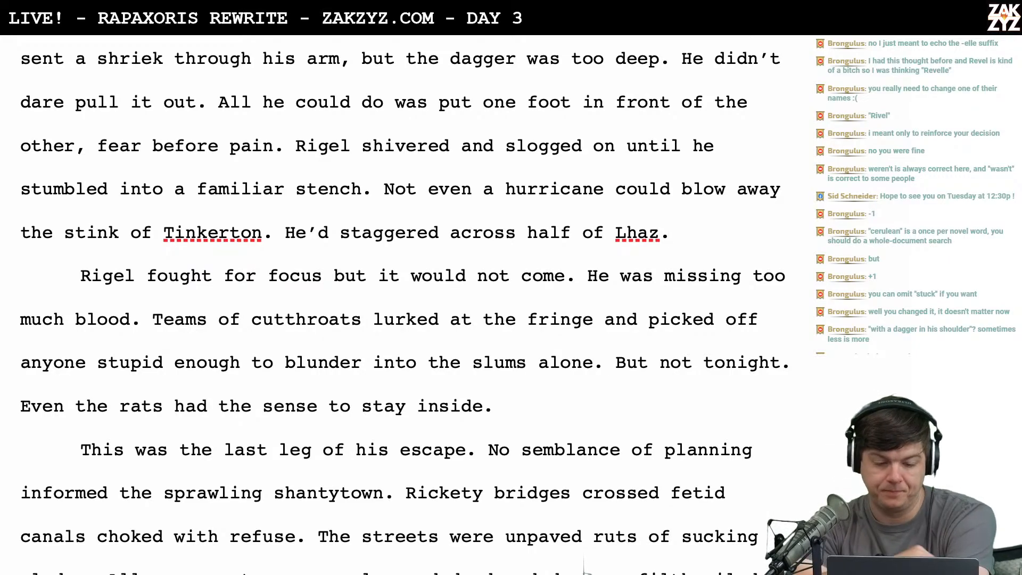
scroll(213, 281, down, 1)
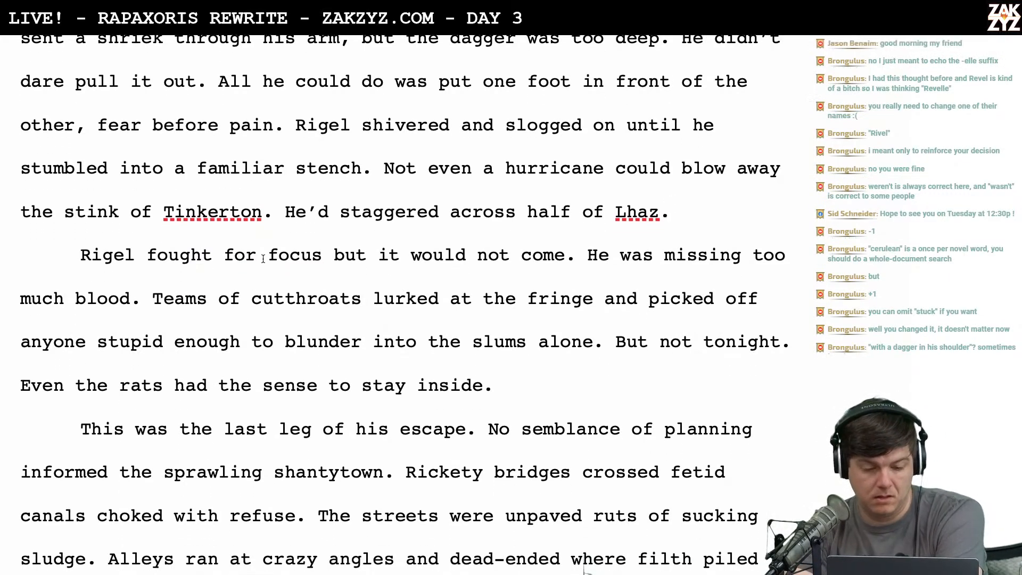
scroll(344, 255, down, 1)
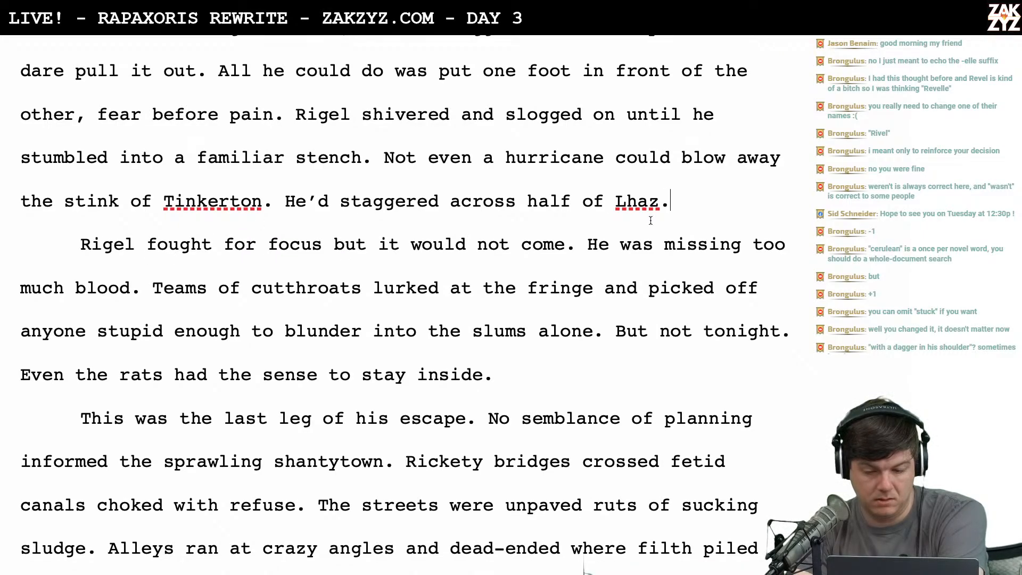
scroll(693, 214, down, 1)
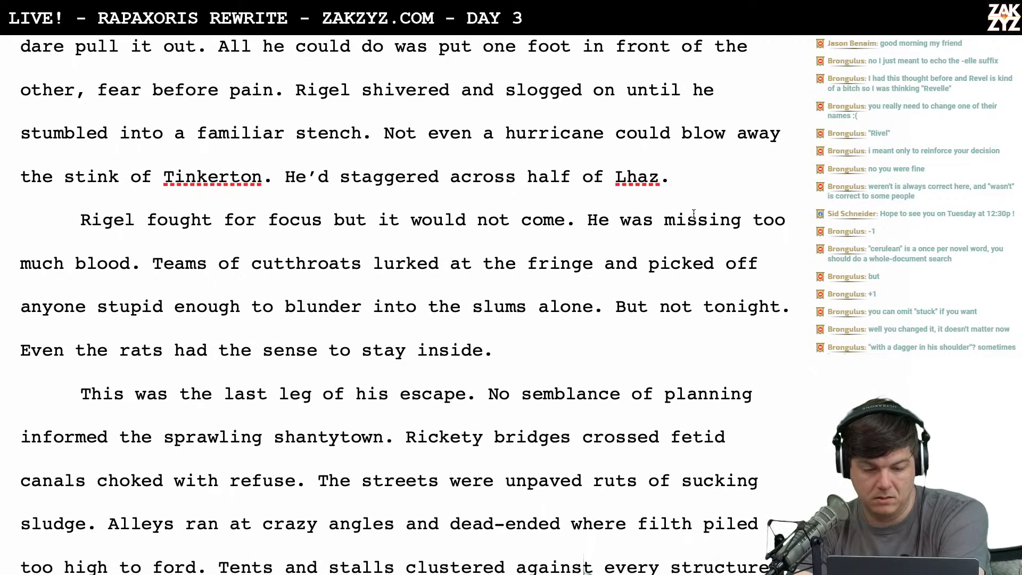
scroll(694, 213, down, 1)
scroll(693, 213, up, 1)
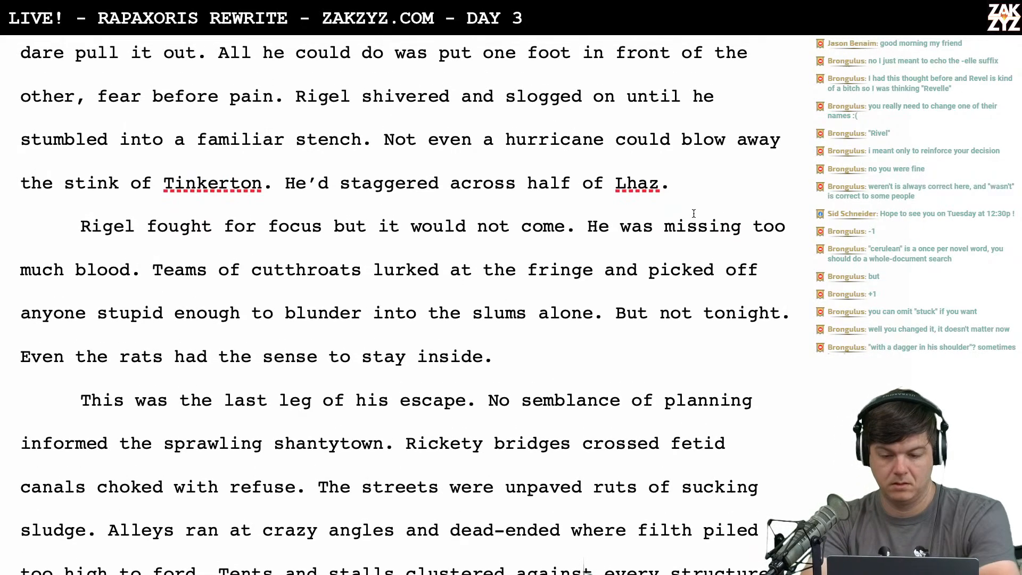
text(Now th)
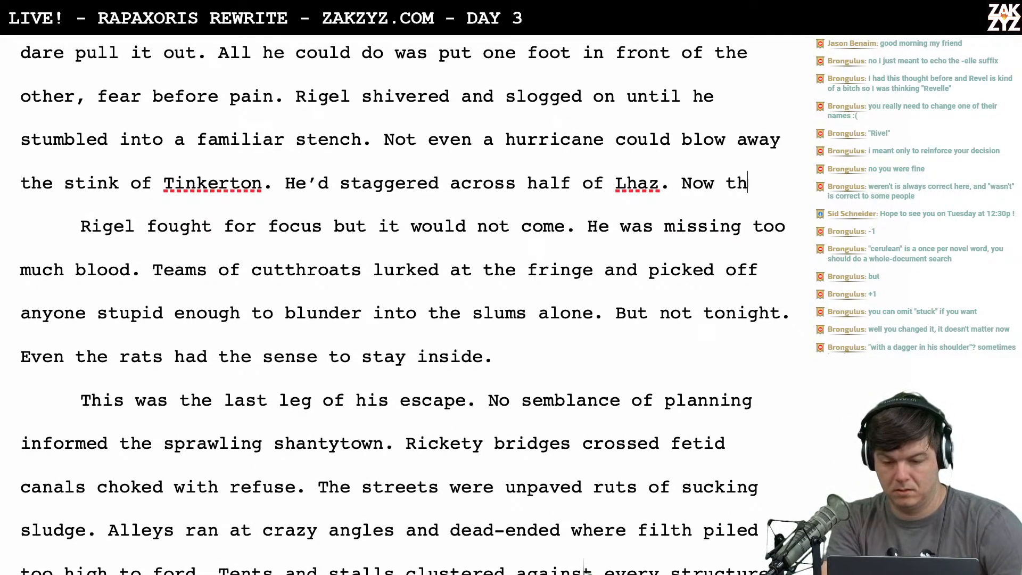
text(e real gauntlet began.)
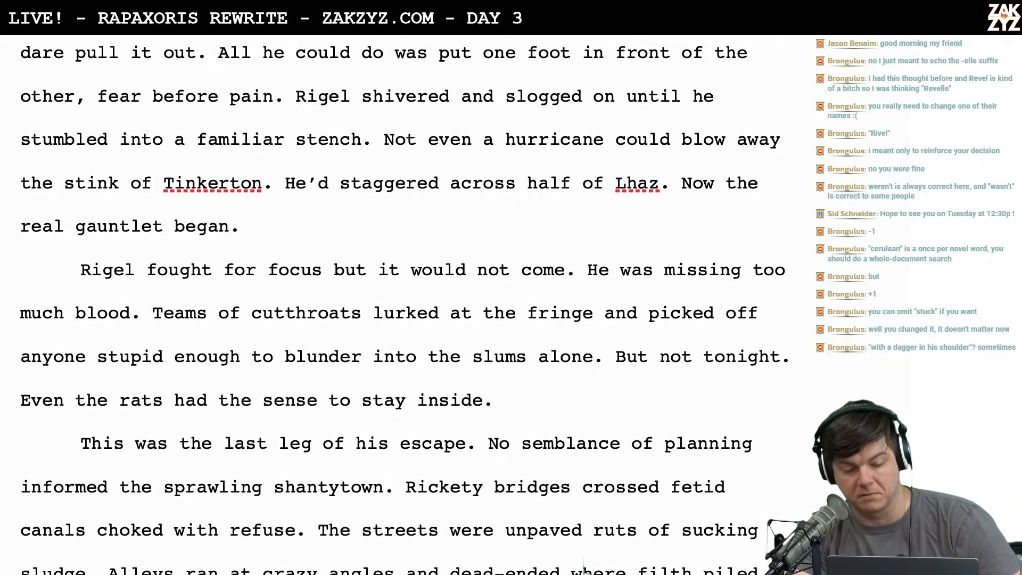
Delete the sentence "Now the real gauntlet began." after "He'd staggered across half of Lhaz."
scroll(499, 213, down, 1)
scroll(536, 230, down, 1)
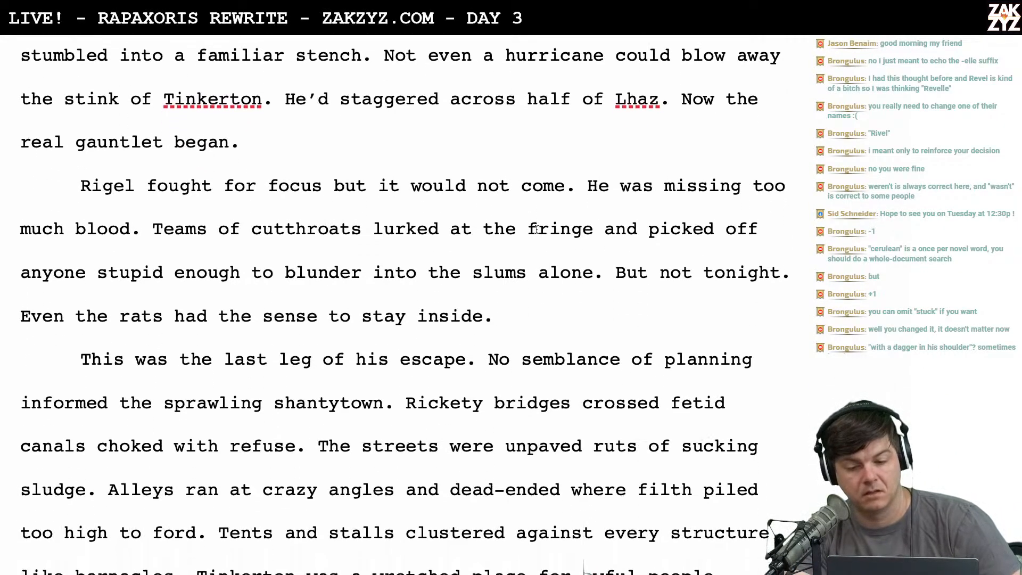
click(682, 110)
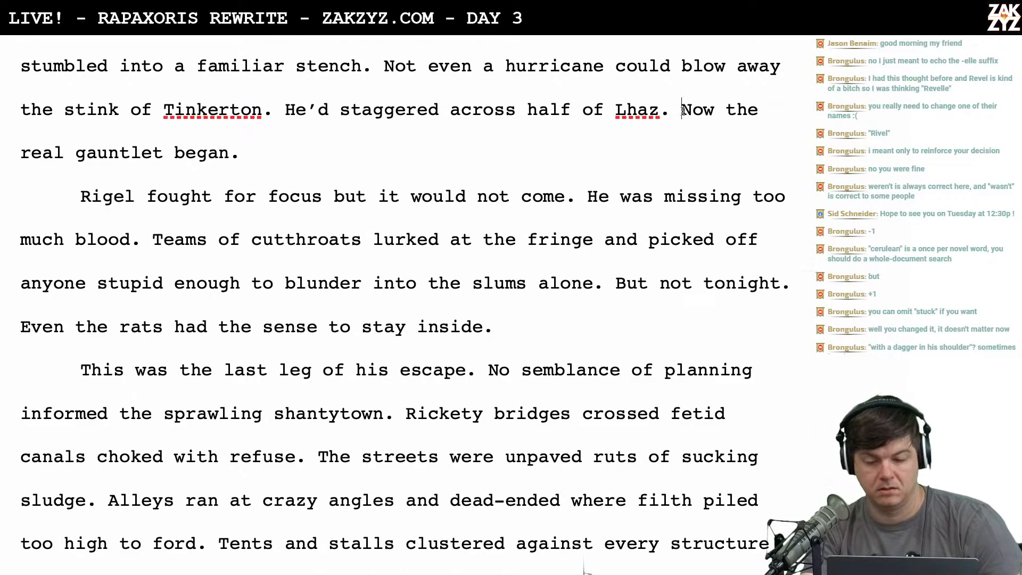
key(ctrl+shift+Down)
key(shift+Left)
key(shift+Left)
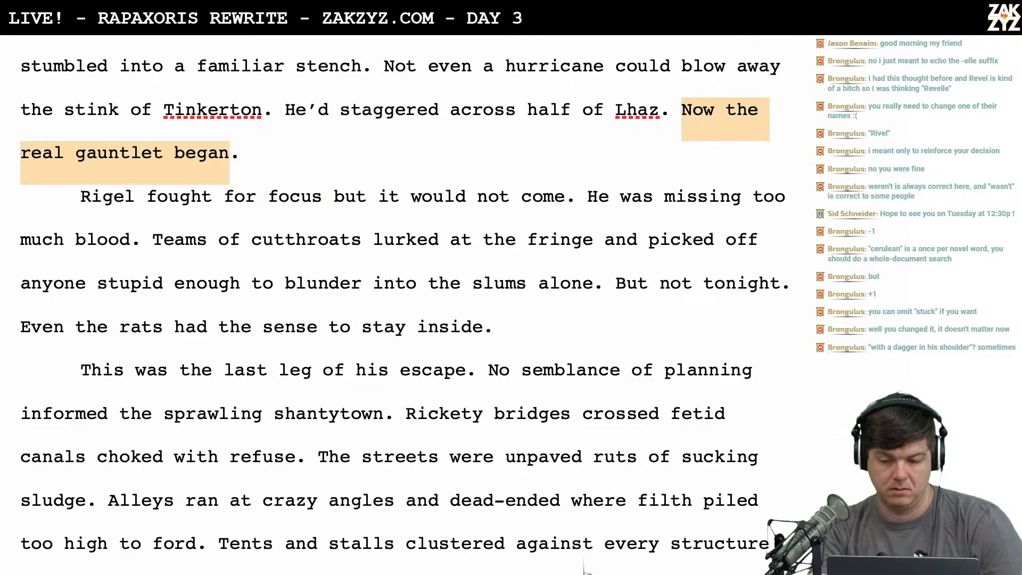
key(BackSpace)
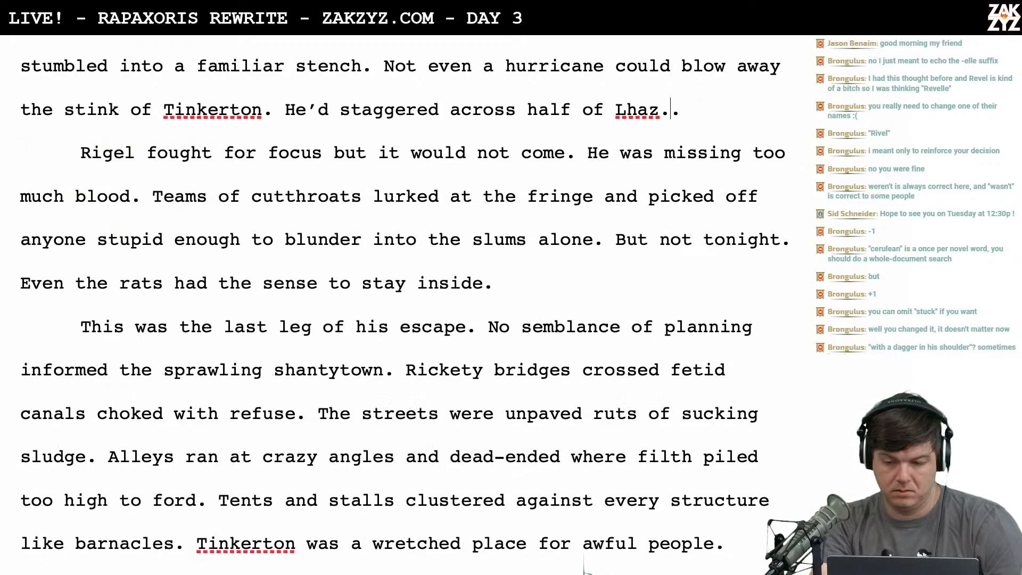
key(BackSpace)
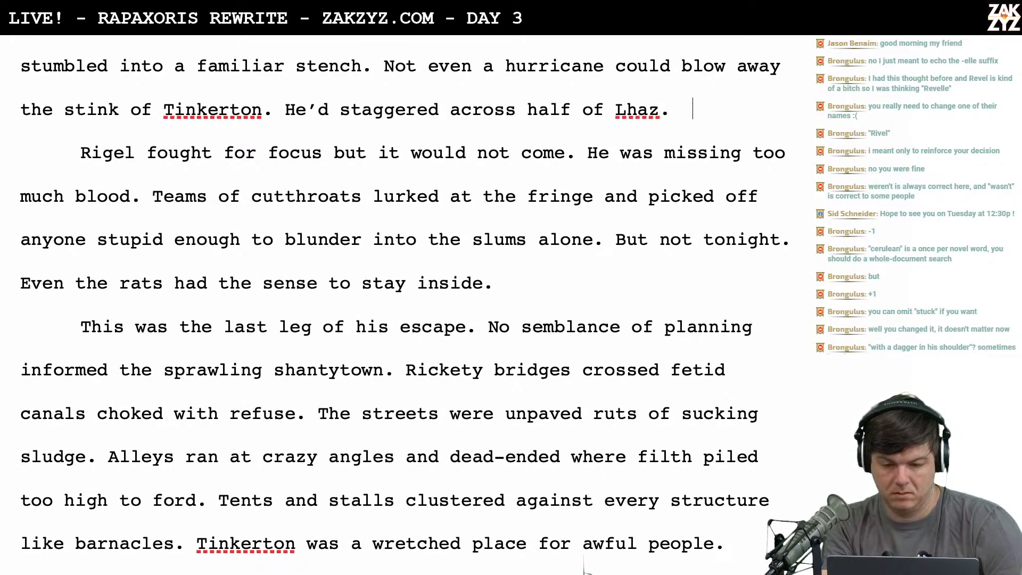
Shorten "Rigel fought for focus but it would not come." to "Rigel fought for focus."
scroll(583, 565, down, 1)
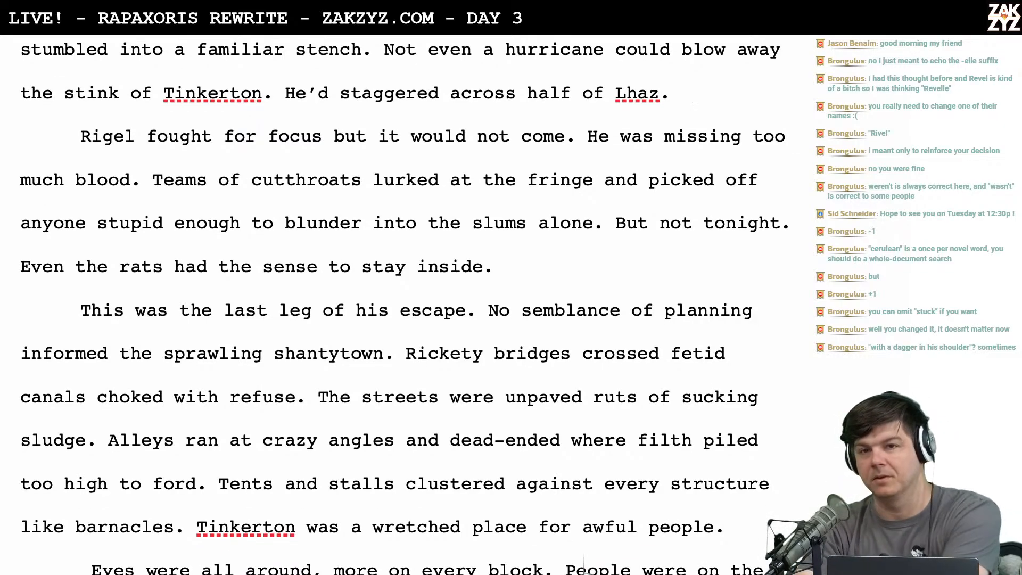
scroll(584, 566, down, 1)
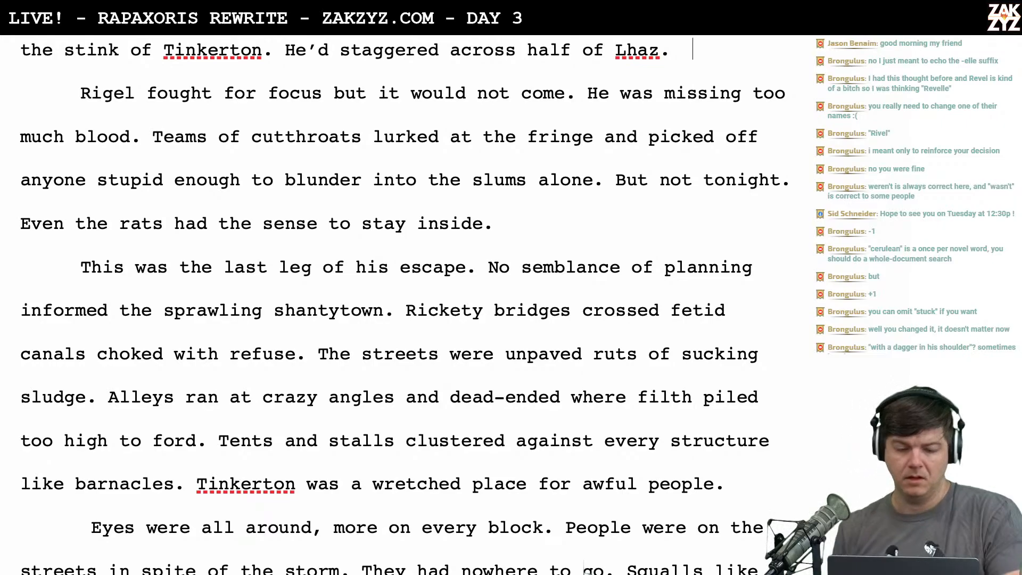
scroll(584, 568, down, 1)
scroll(584, 568, up, 1)
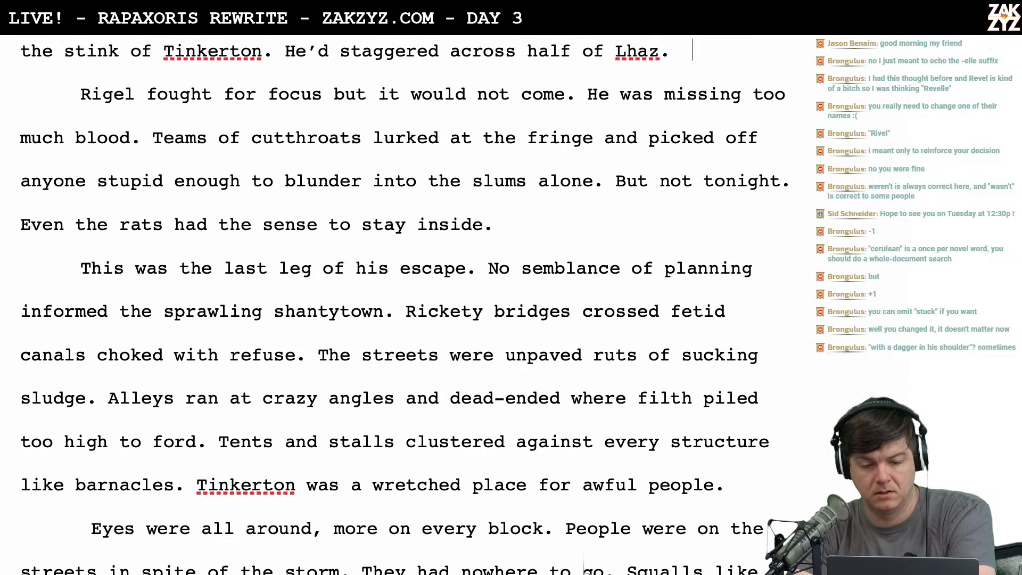
scroll(584, 569, up, 3)
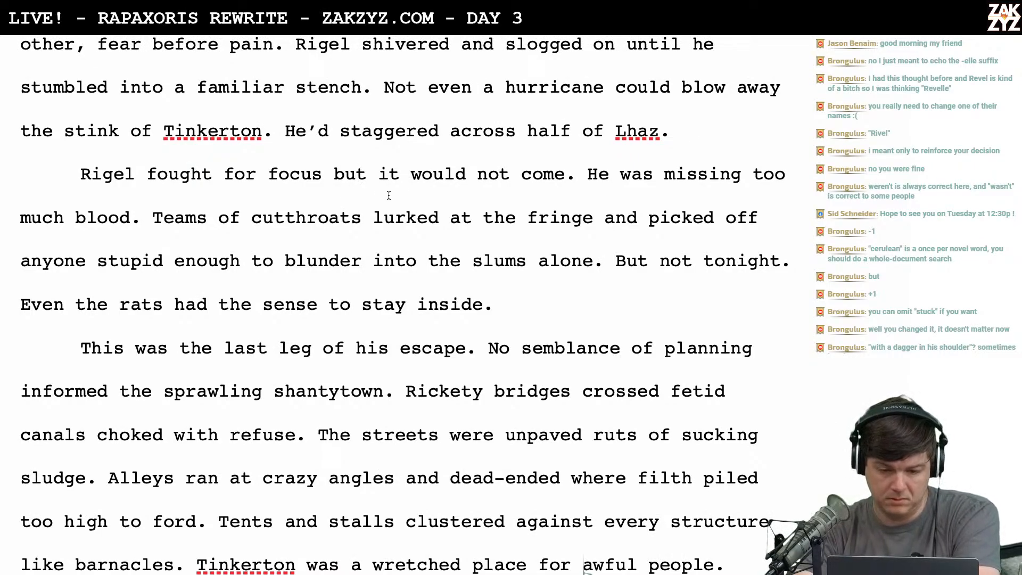
click(316, 179)
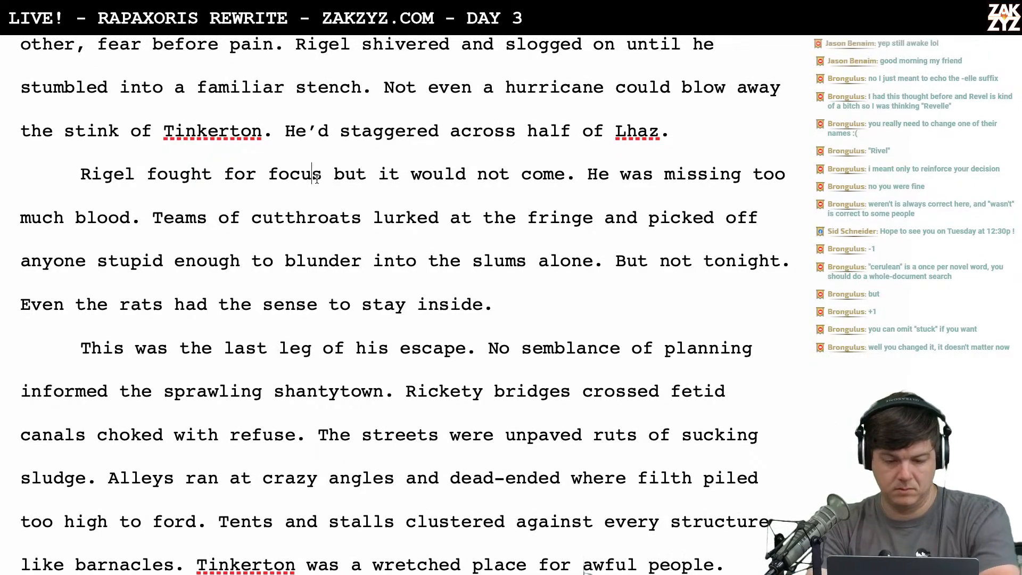
key(Right)
text(.)
key(Right)
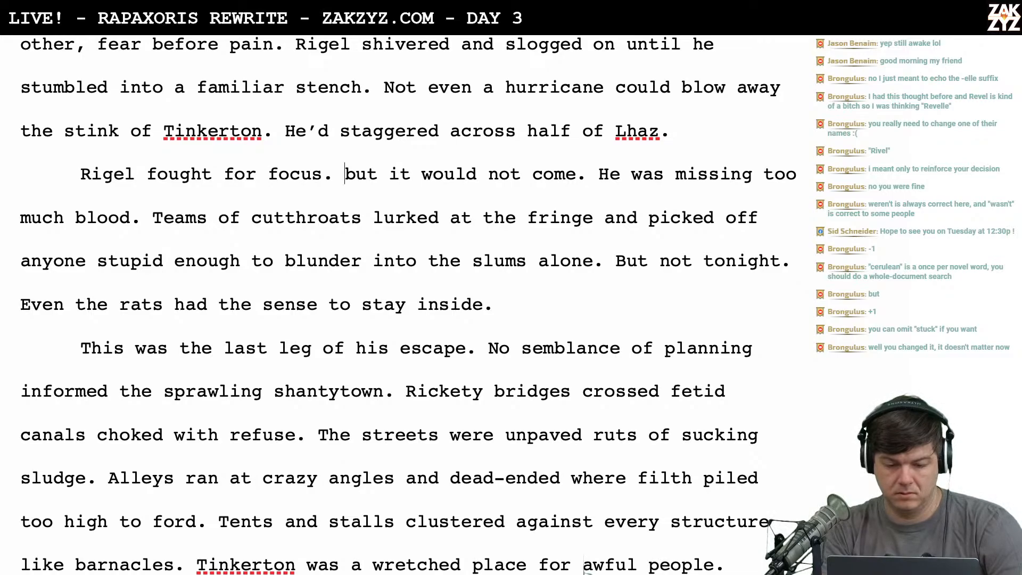
key(shift+Right)
key(shift+Right)
key(shift+Right)
key(shift+Right)
key(shift+Right)
key(shift+Right)
key(shift+Right)
key(shift+Right)
key(shift+Right)
key(shift+Right)
key(shift+Right)
key(shift+Right)
key(shift+Right)
key(shift+Right)
key(shift+Right)
key(shift+Right)
key(shift+Right)
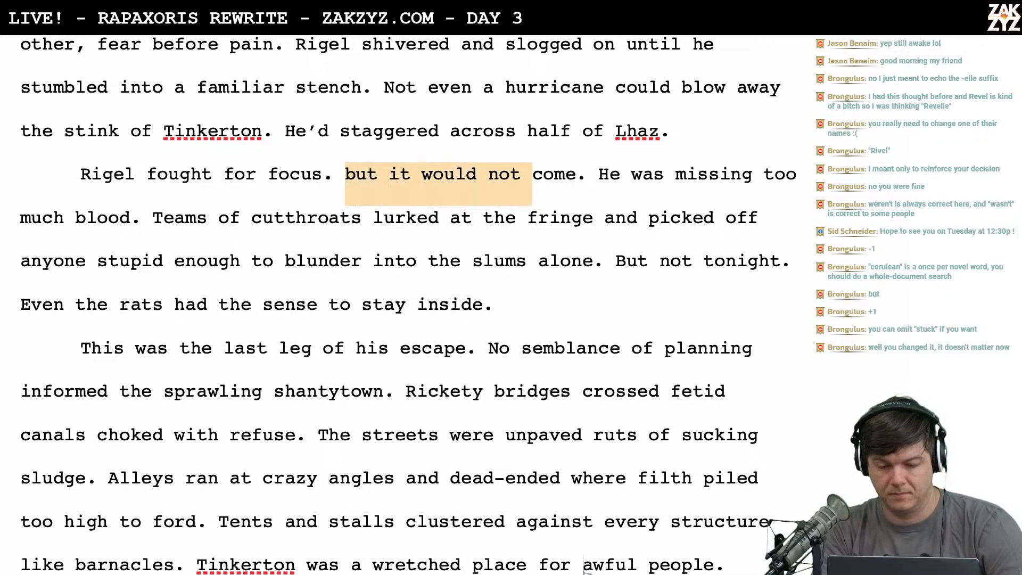
key(shift+Right)
key(shift+Right)
key(shift+Right)
key(shift+Right)
key(shift+Right)
key(shift+Right)
key(BackSpace)
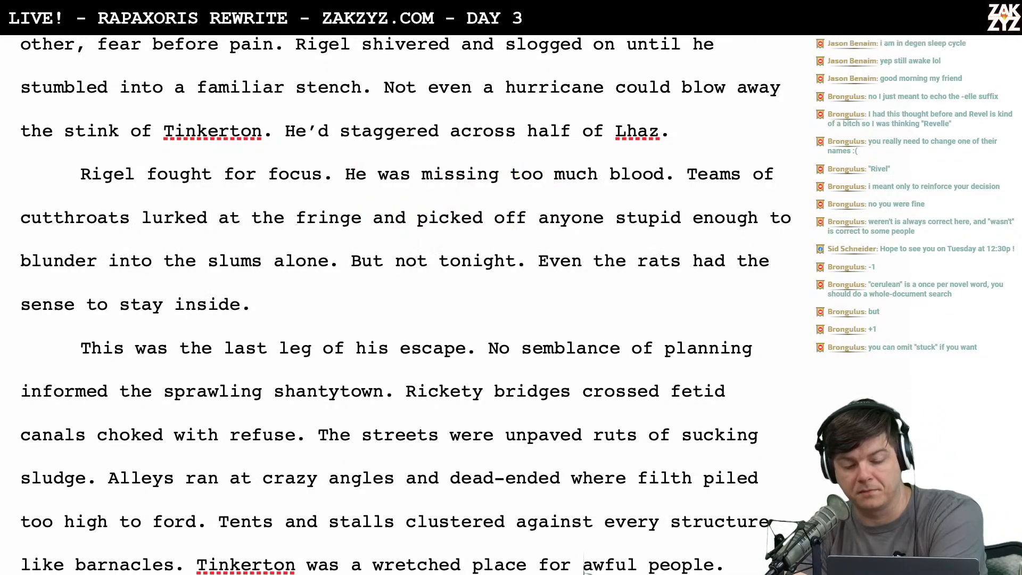
Add the sentence "He'd lost too much blood." directly after "Rigel fought for focus."
scroll(584, 565, down, 1)
scroll(584, 564, down, 1)
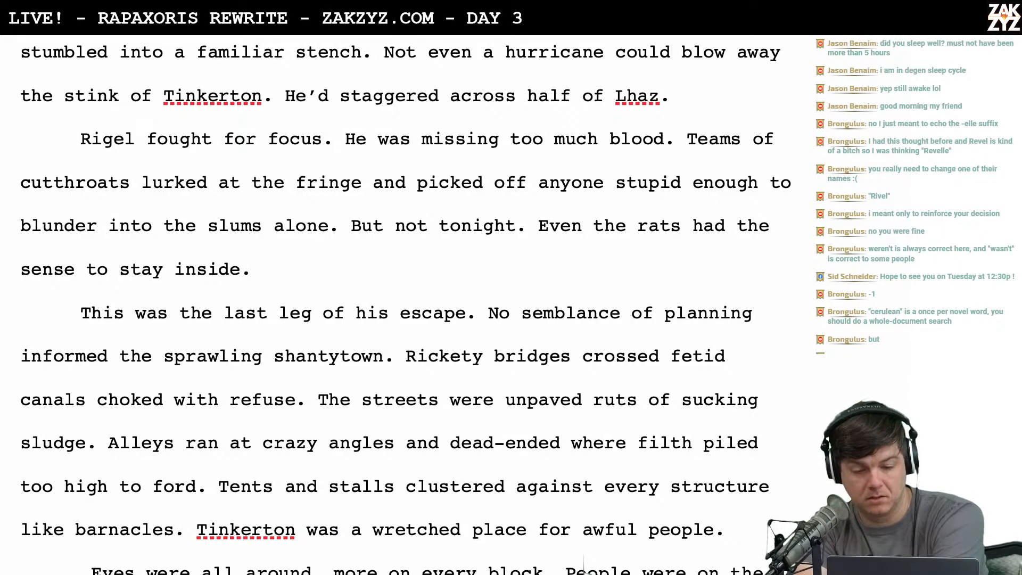
text(He'd lost to)
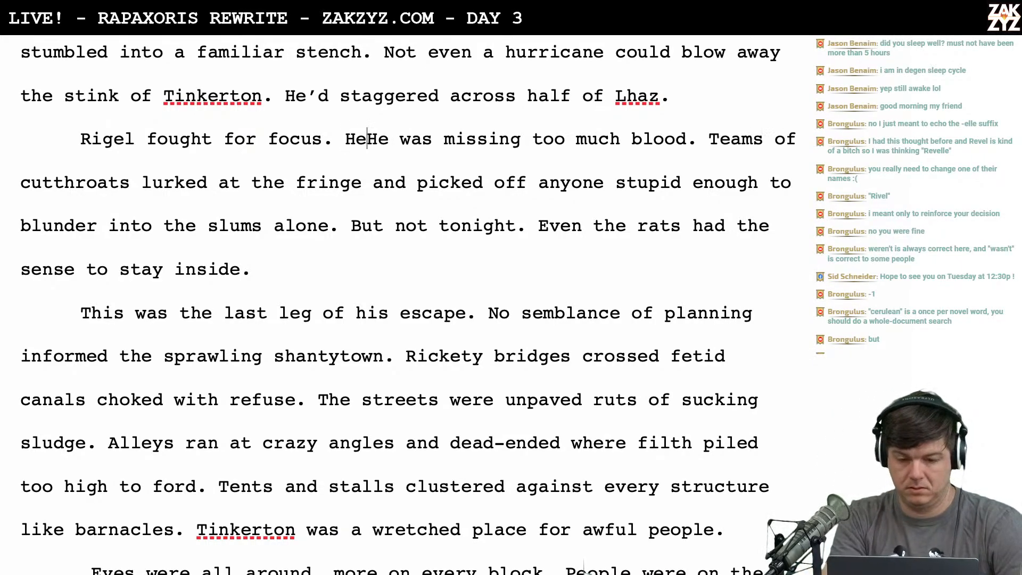
text(o much blood.)
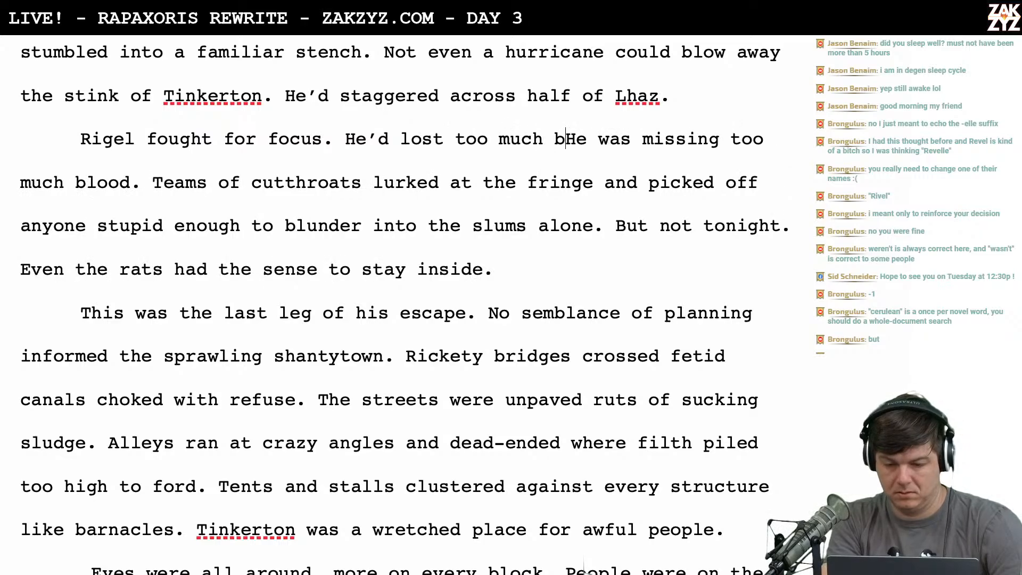
key(shift+Right)
key(shift+Right)
key(shift+Right)
key(shift+Right)
key(shift+Right)
key(shift+Right)
key(shift+Right)
key(shift+Right)
key(shift+Right)
key(shift+Right)
key(shift+Right)
key(shift+Right)
key(shift+Right)
key(shift+Right)
key(shift+Right)
key(shift+Right)
key(shift+Right)
key(shift+Right)
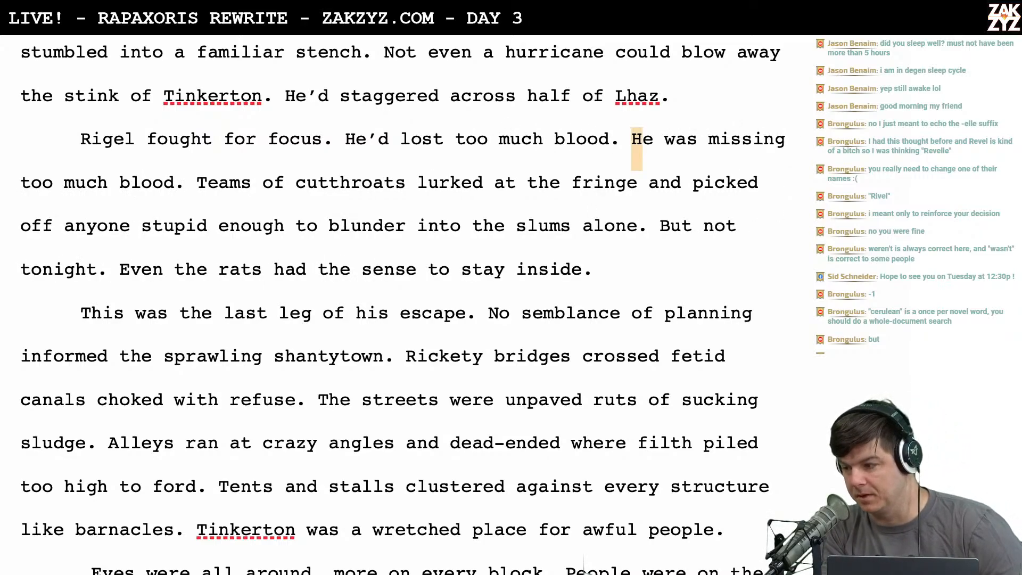
key(shift+Right)
key(shift+Right)
key(shift+Right)
key(shift+Right)
key(shift+Right)
key(shift+Right)
key(shift+Right)
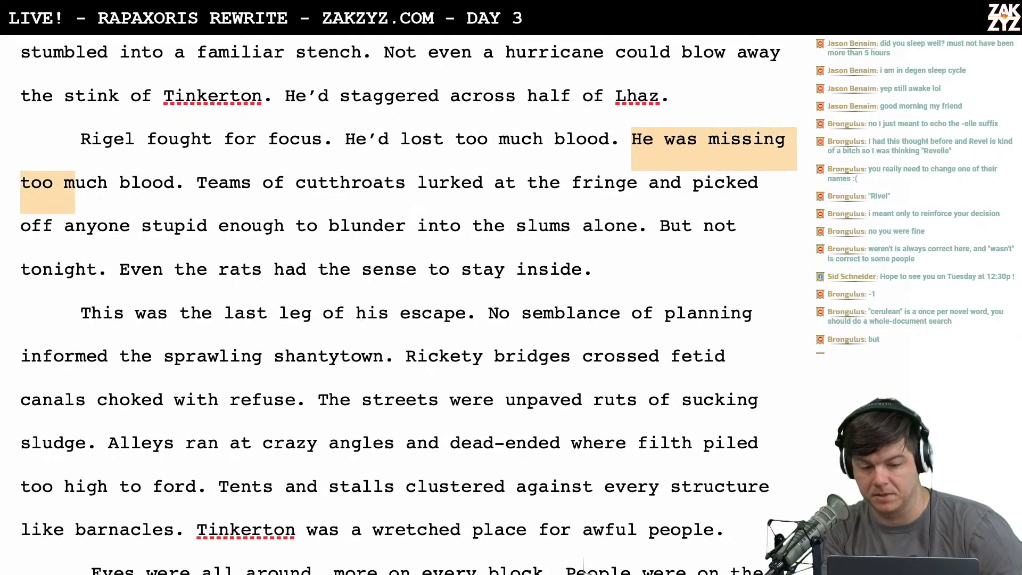
key(shift+Right)
key(shift+Right)
key(shift+Right)
key(shift+Right)
key(shift+Right)
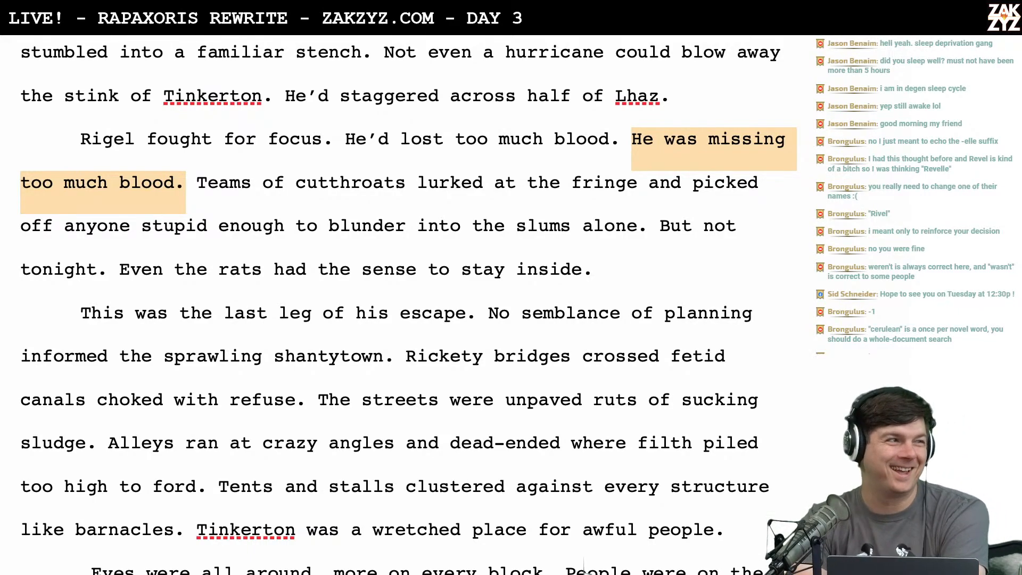
scroll(584, 566, down, 1)
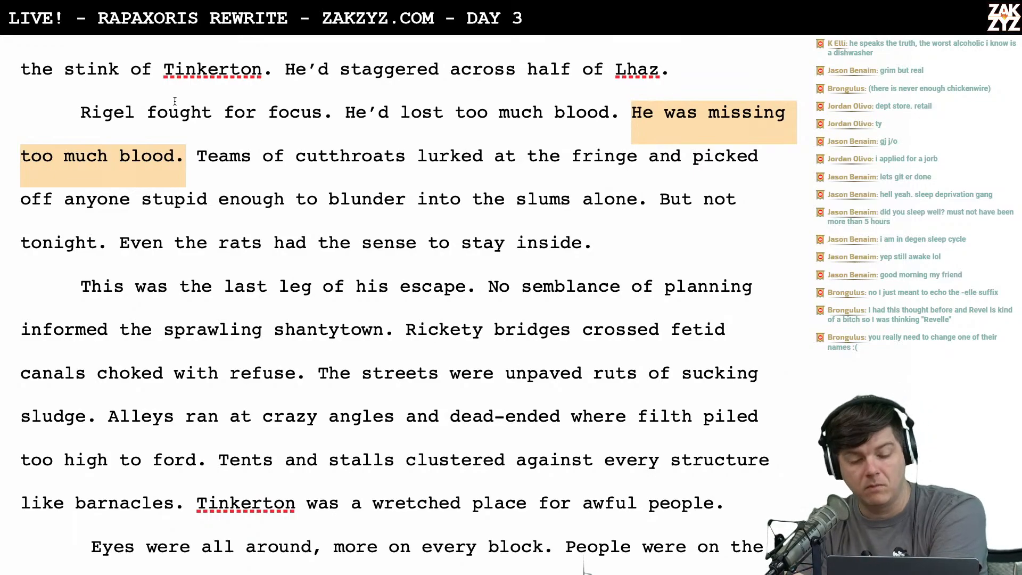
scroll(246, 126, down, 1)
click(339, 127)
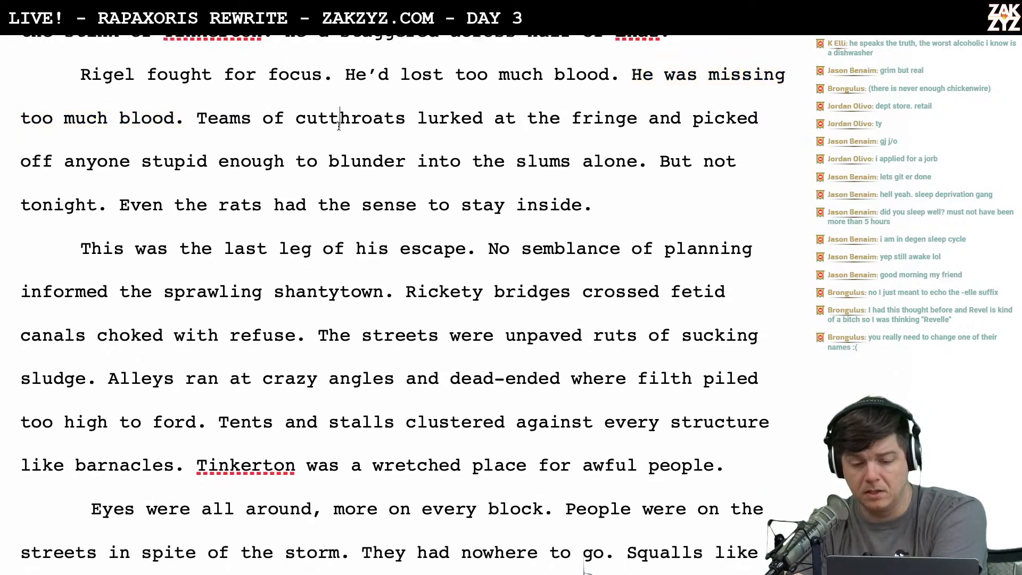
scroll(425, 107, down, 1)
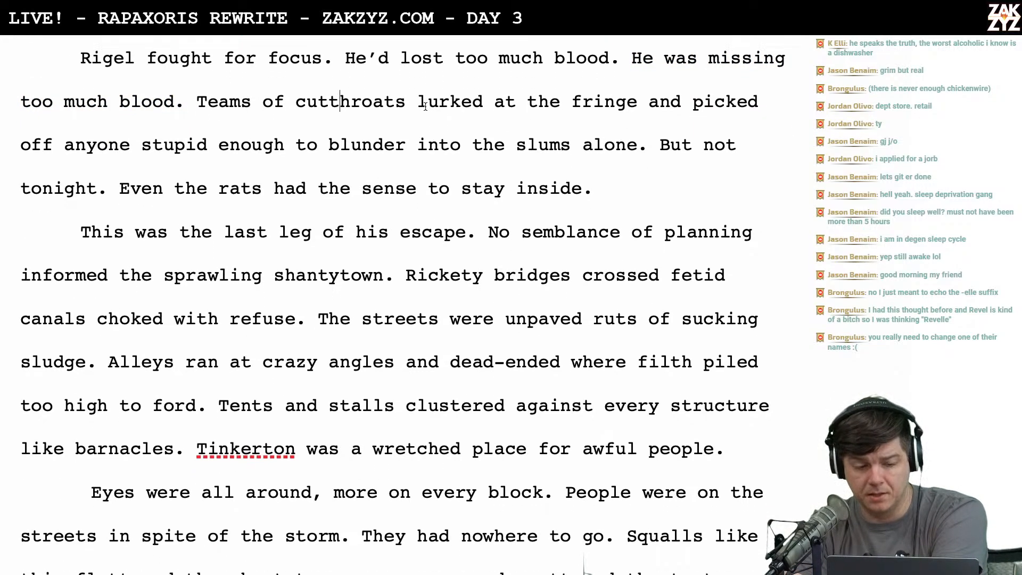
Delete the redundant sentence "He was missing too much blood." before "Teams of cutthroats"
click(631, 56)
key(Left)
key(Left)
key(Left)
key(Left)
key(Left)
key(Left)
key(Left)
key(Left)
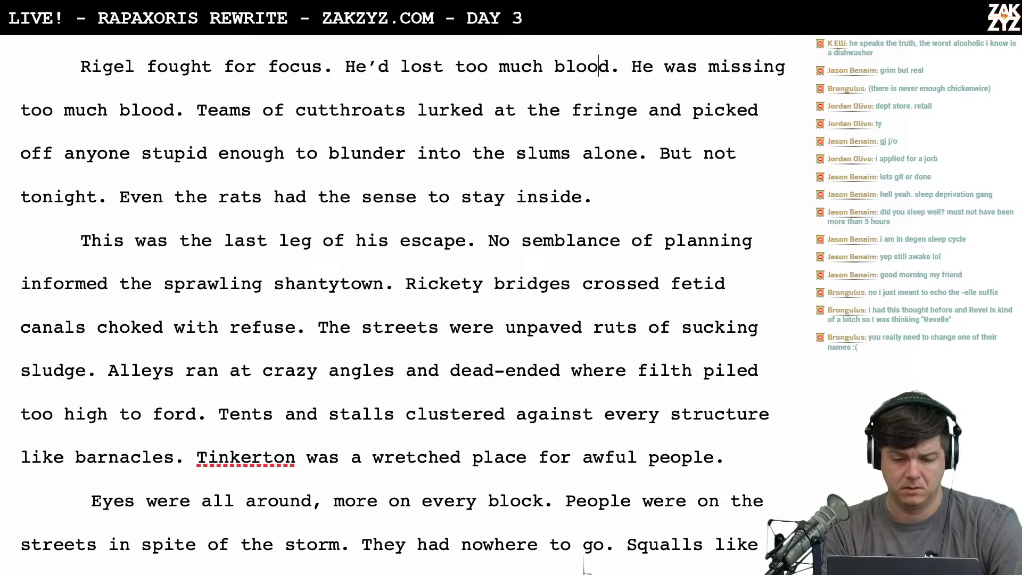
key(Right)
key(Right)
key(Right)
key(Right)
key(Right)
key(Right)
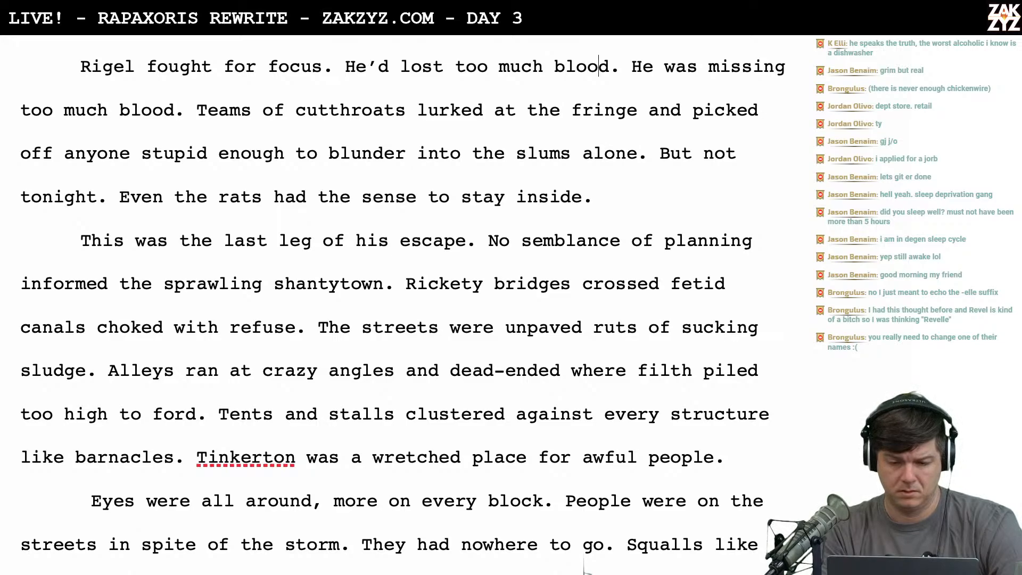
key(shift+Down)
key(shift+Left)
key(shift+Left)
key(shift+Left)
key(shift+Left)
key(shift+Left)
key(shift+Left)
key(shift+Left)
key(shift+Left)
key(shift+Left)
key(shift+Left)
key(shift+Left)
key(shift+Left)
key(shift+Left)
key(shift+Left)
key(shift+Left)
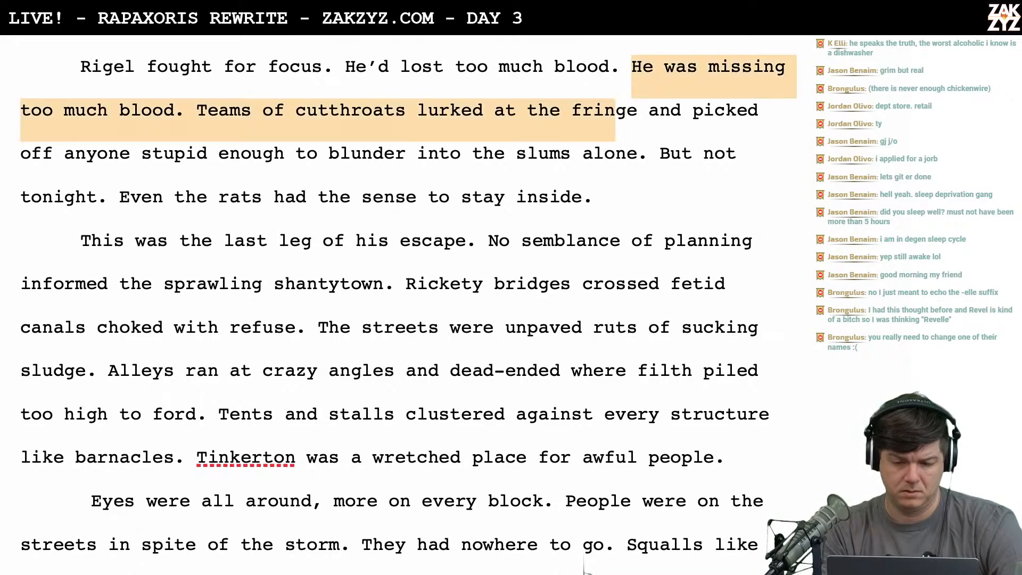
key(shift+Left)
key(shift+Left)
key(shift+Left)
key(shift+Left)
key(shift+Left)
key(shift+Left)
key(shift+Left)
key(shift+Left)
key(shift+Left)
key(shift+Left)
key(shift+Left)
key(shift+Left)
key(shift+Left)
key(shift+Left)
key(shift+Left)
key(shift+Left)
key(shift+Left)
key(shift+Left)
key(shift+Left)
key(shift+Left)
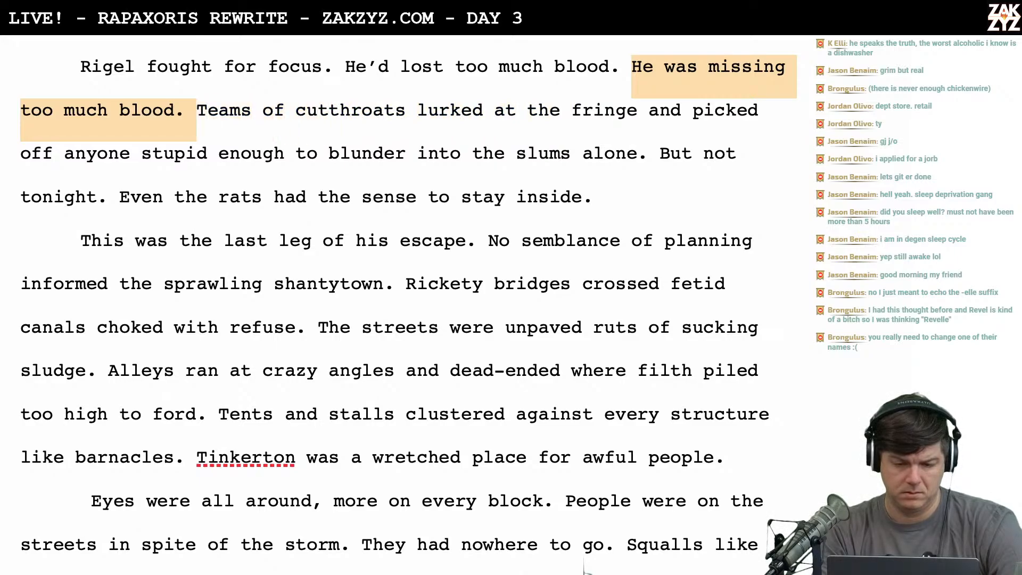
key(Delete)
Insert "between Tinkerton and the Mercant" after "fringe" in the sentence beginning "Teams of cutthroats lurked"
scroll(405, 303, up, 1)
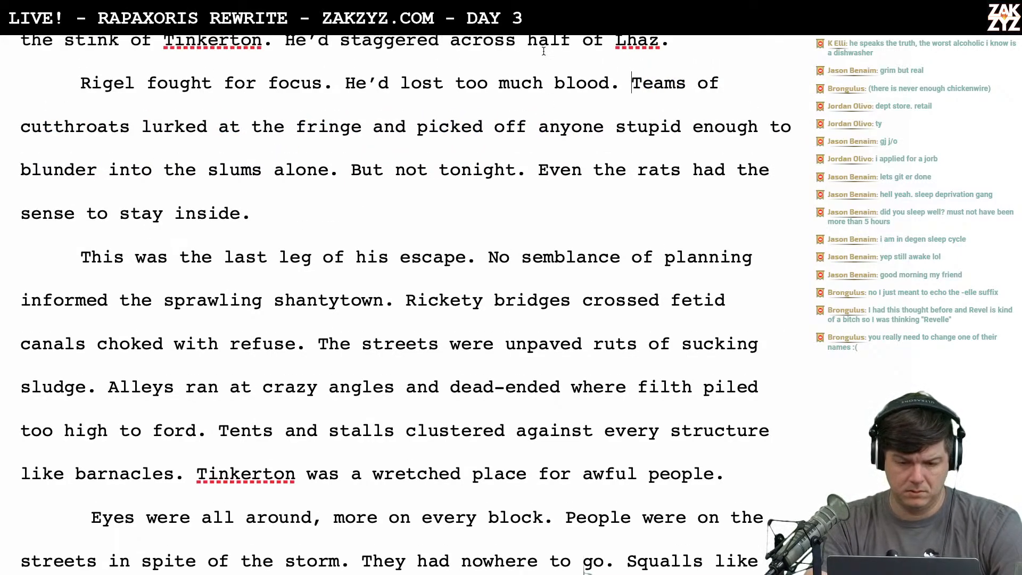
click(395, 125)
text(of)
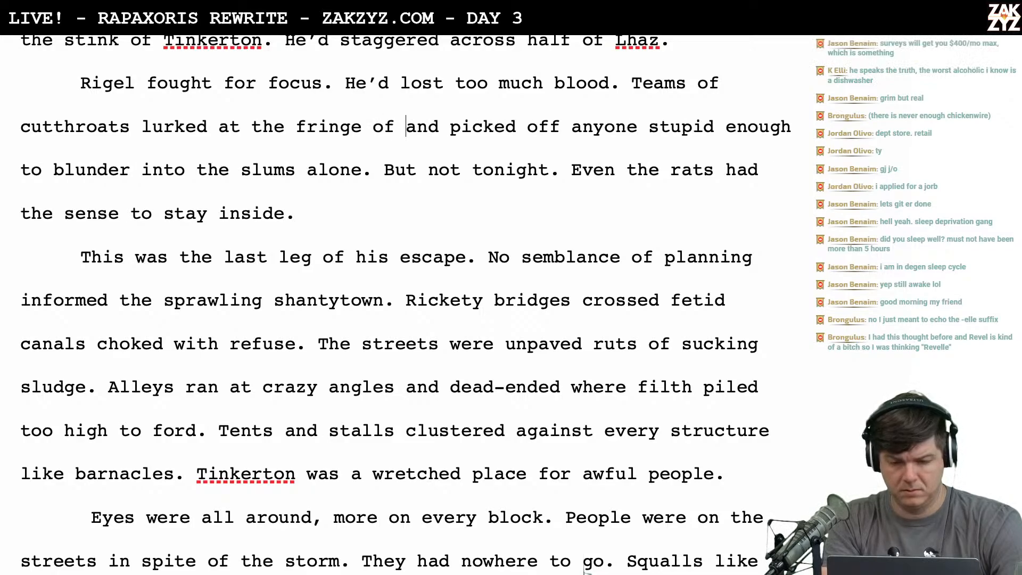
key(BackSpace)
key(BackSpace)
key(BackSpace)
key(BackSpace)
text(o)
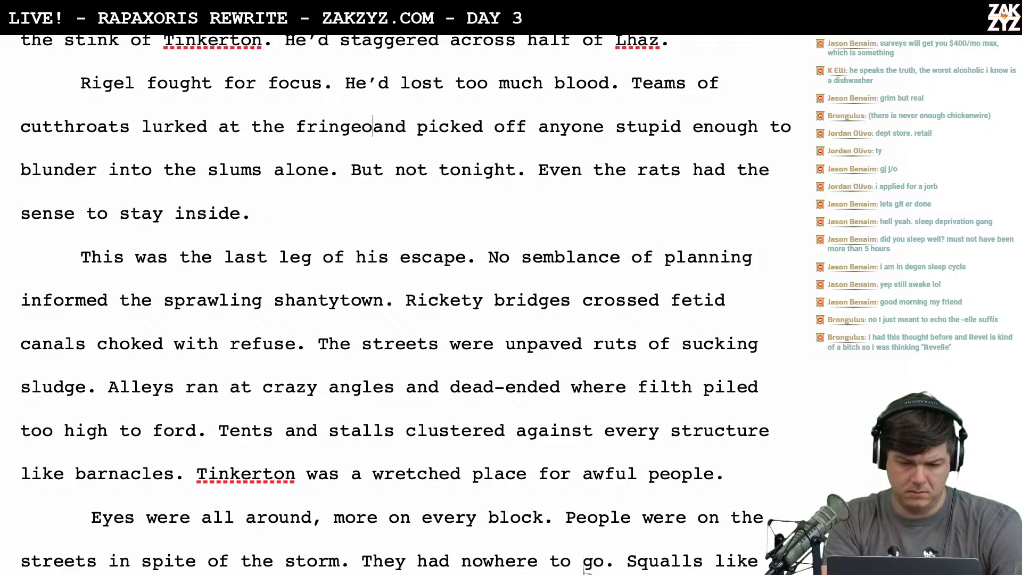
key(BackSpace)
text(between)
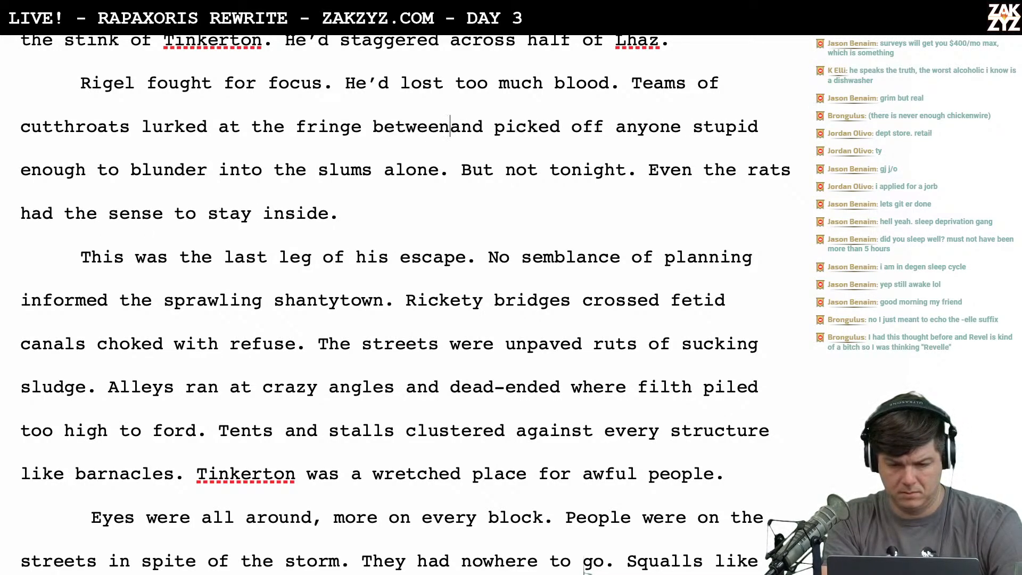
text( Tinker)
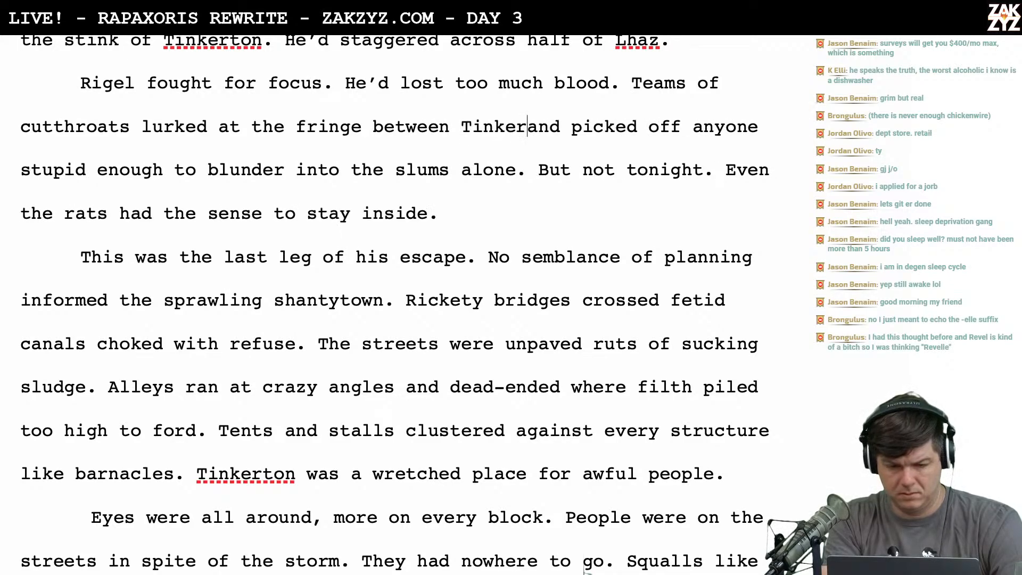
text(ton and the Me)
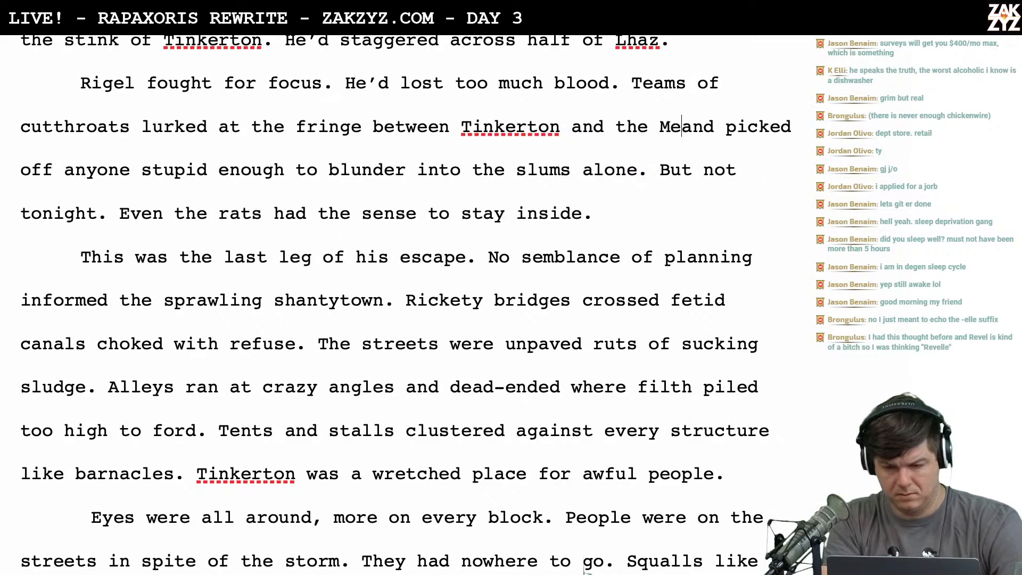
text(rcant)
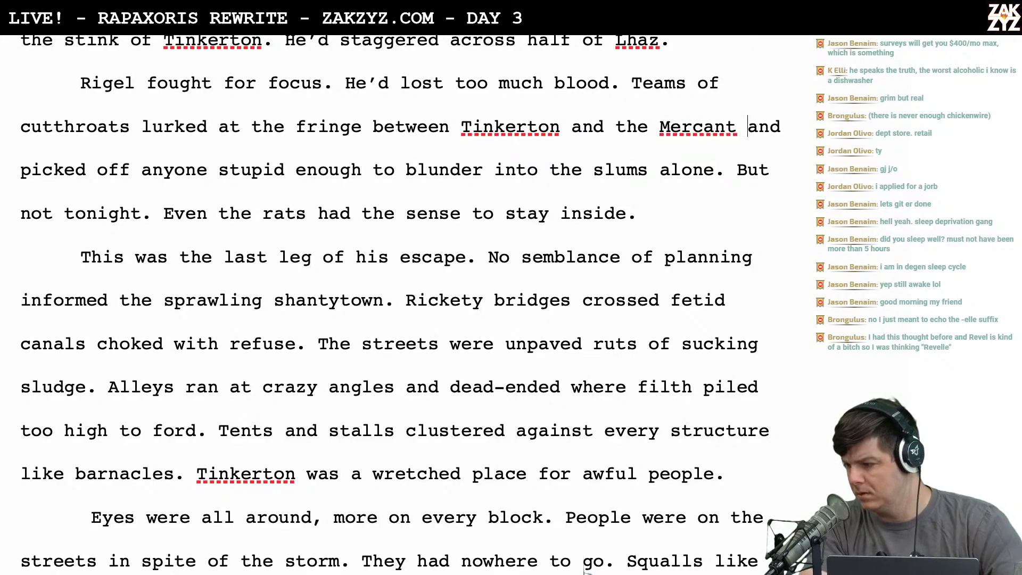
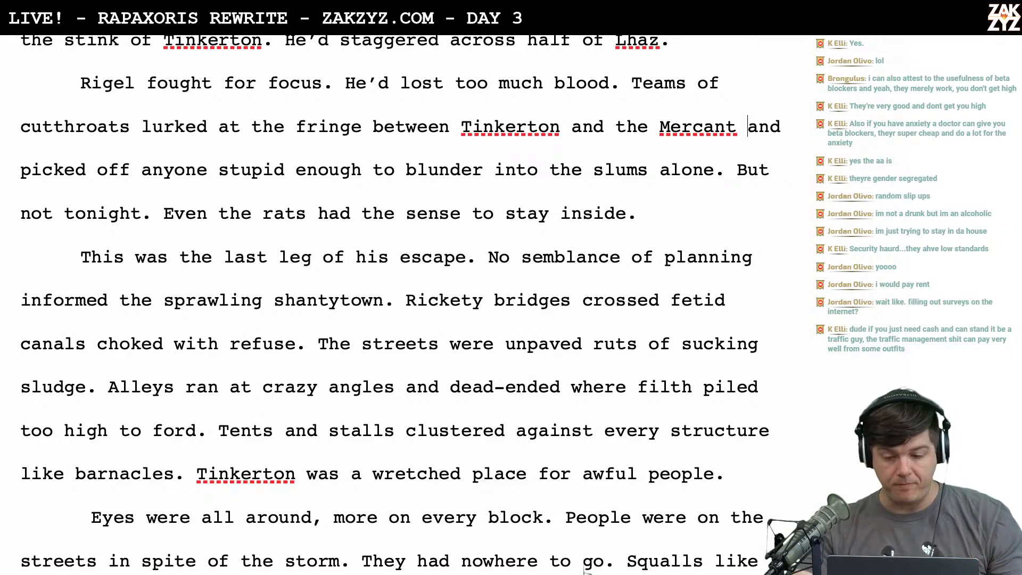
click(418, 119)
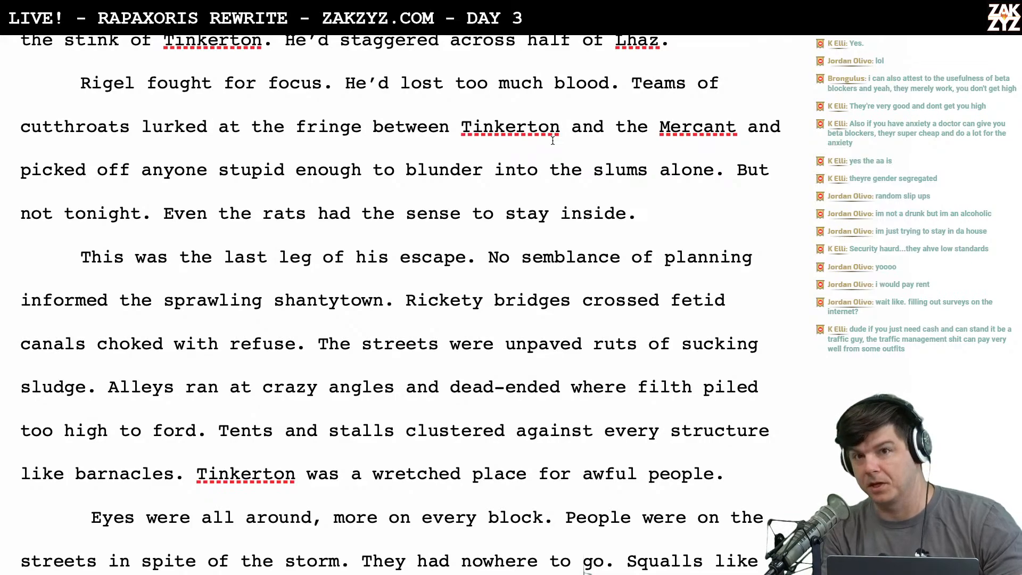
Reread the paragraphs from "Rigel fought for focus" through the description of Tinkerton and the start of "Eyes were all around"
key(Left)
key(Right)
key(Right)
key(Right)
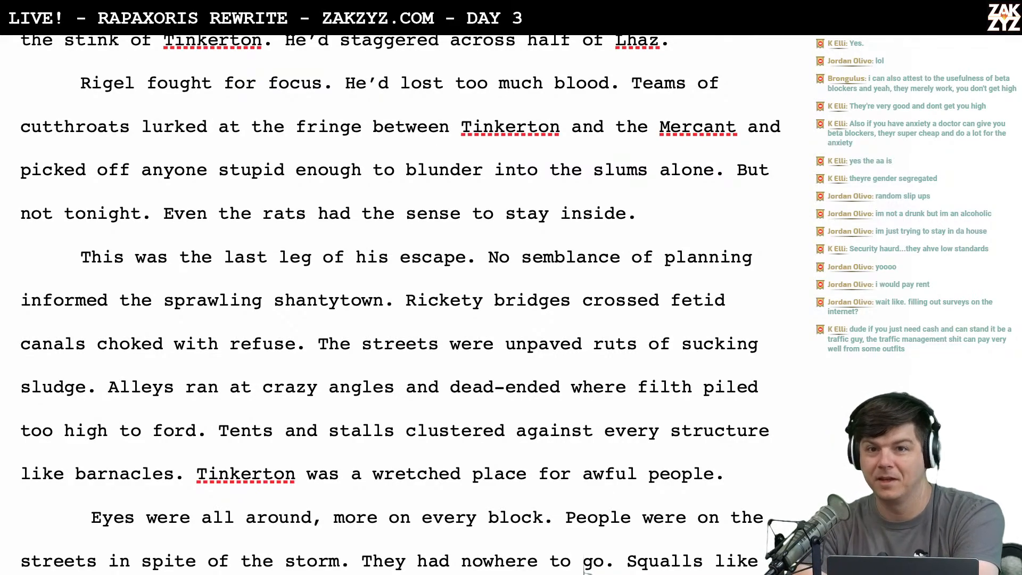
scroll(584, 567, down, 2)
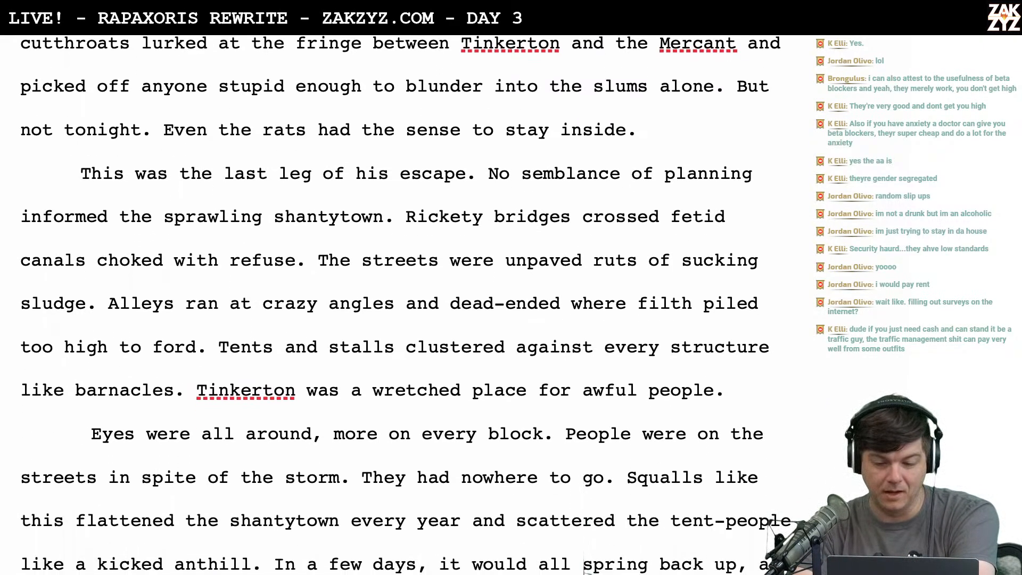
scroll(584, 567, down, 1)
scroll(584, 567, up, 2)
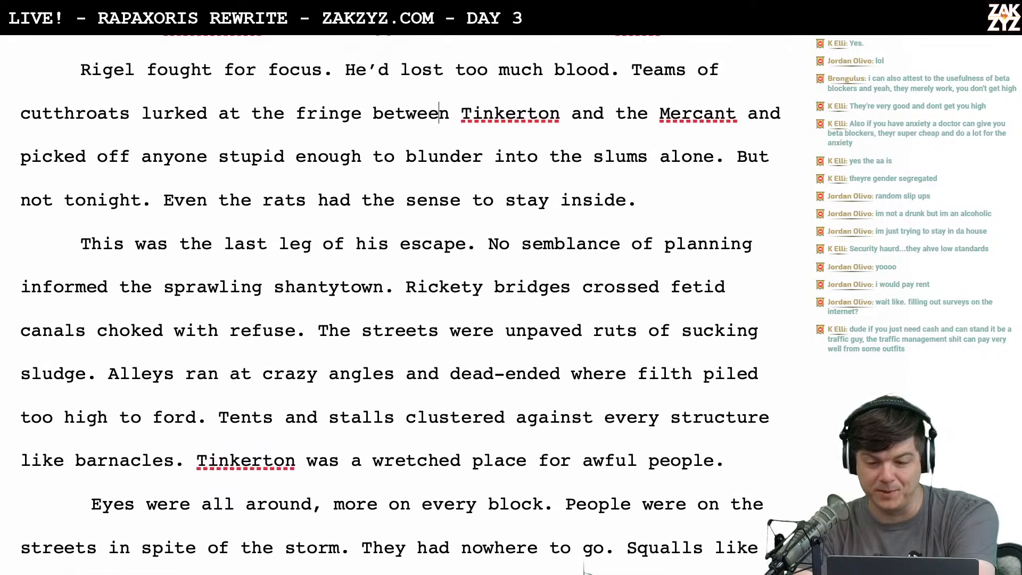
scroll(584, 567, down, 1)
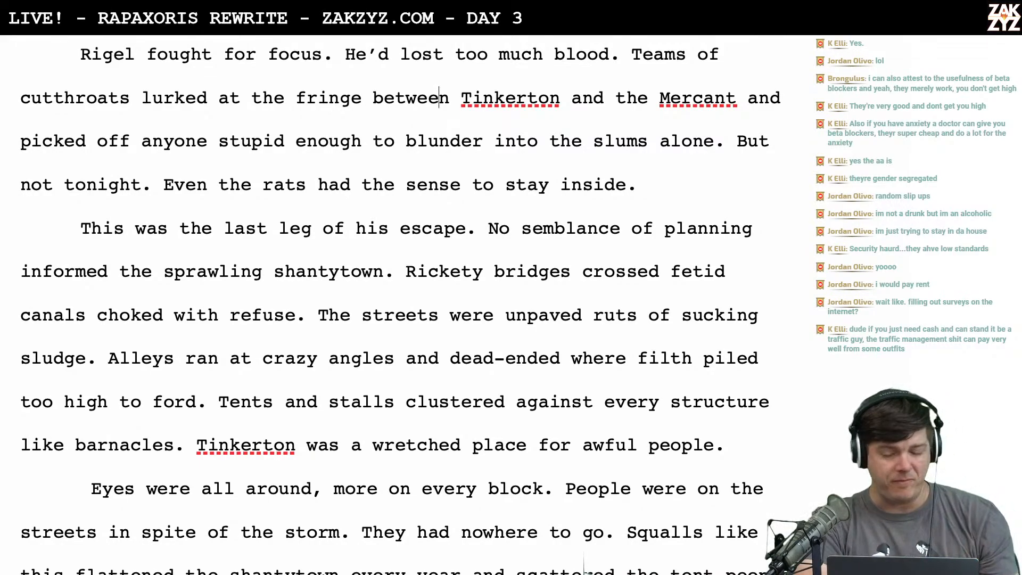
scroll(552, 139, down, 1)
scroll(552, 140, up, 2)
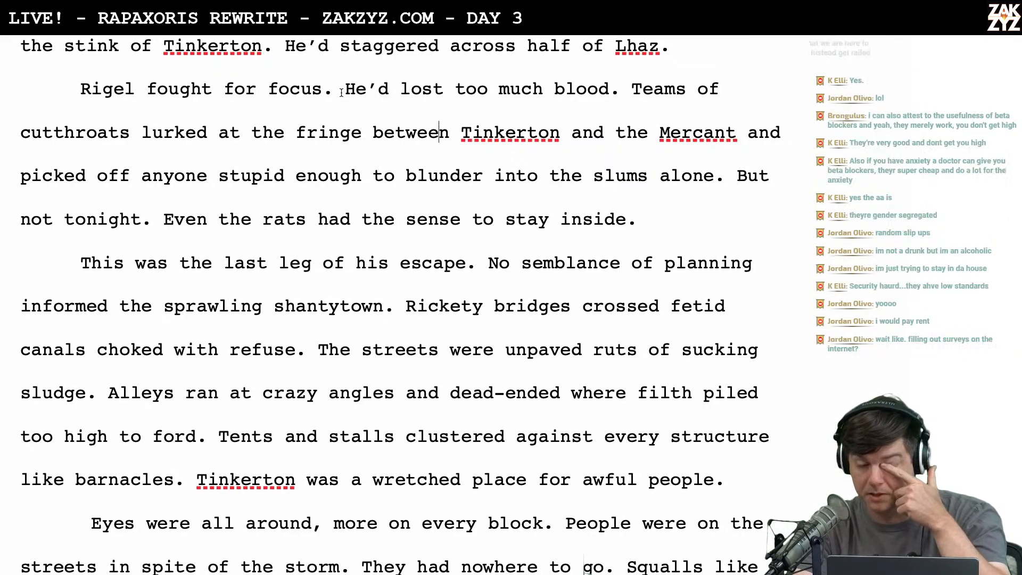
scroll(342, 92, down, 1)
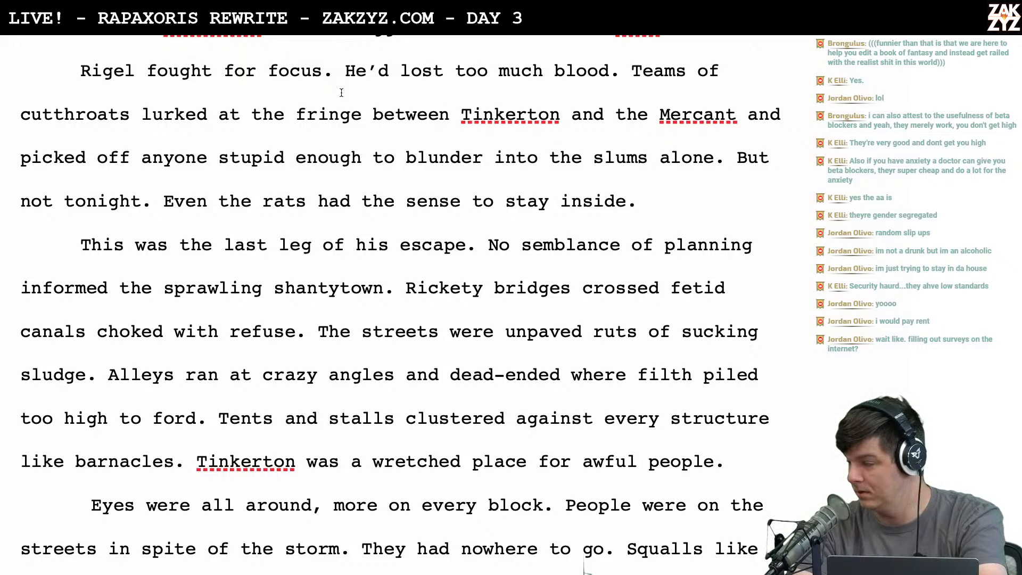
scroll(342, 92, down, 1)
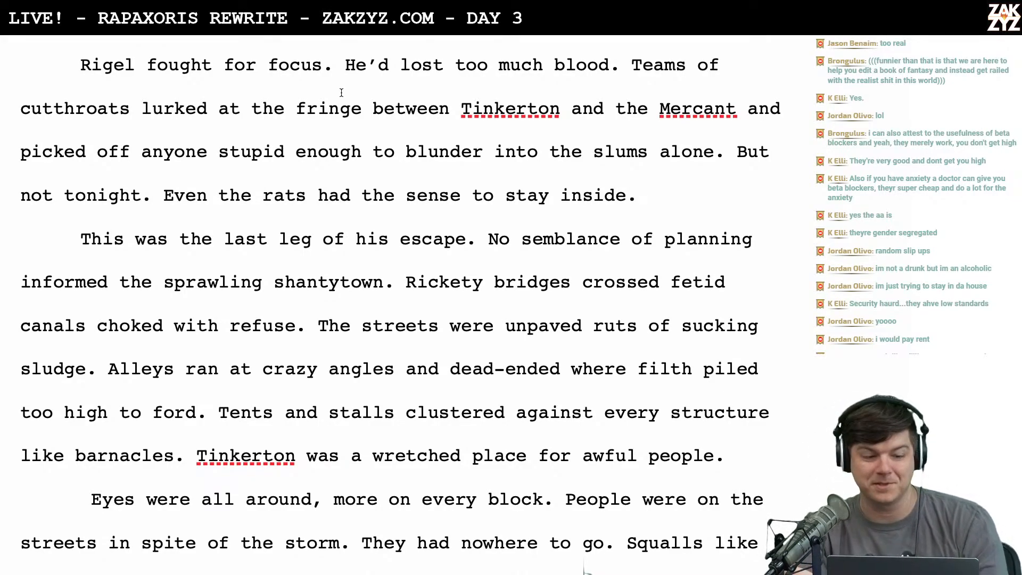
scroll(341, 93, down, 1)
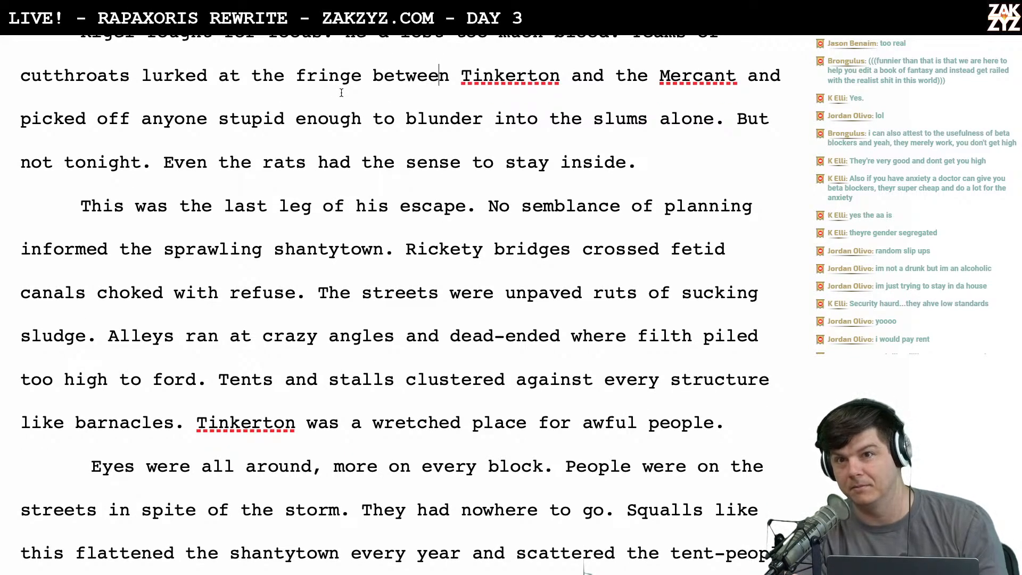
scroll(341, 93, down, 1)
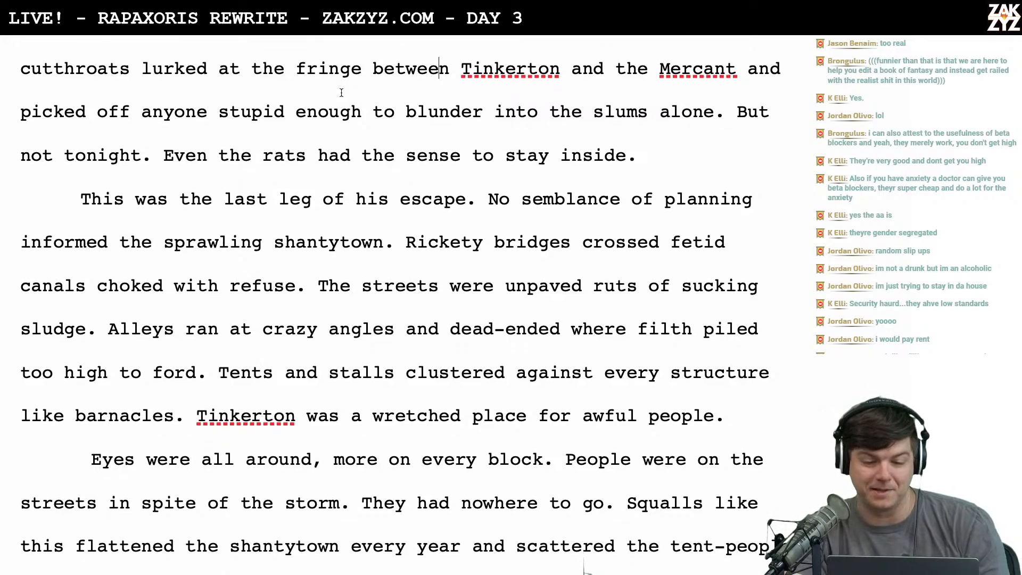
scroll(341, 93, up, 1)
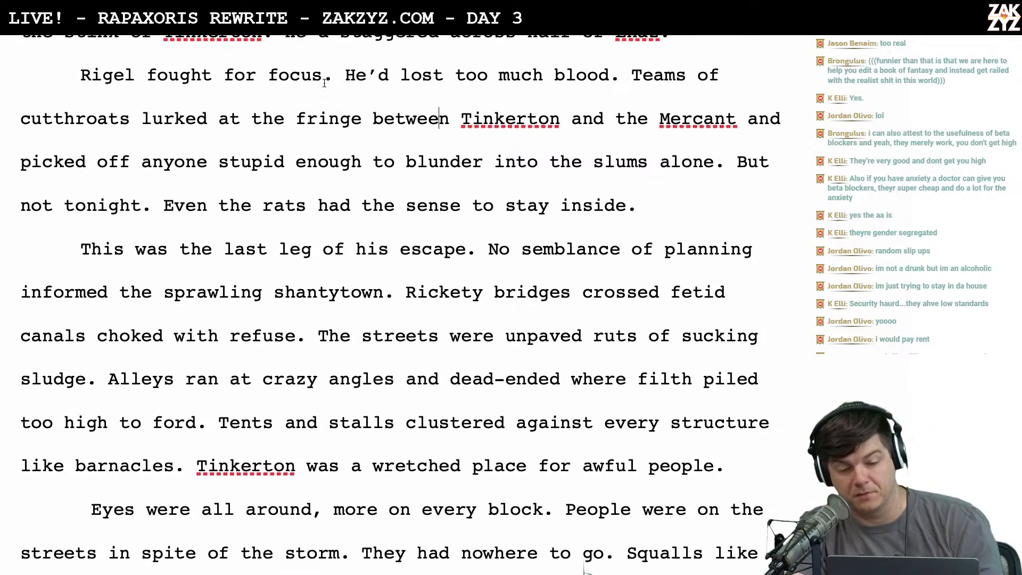
scroll(342, 89, down, 1)
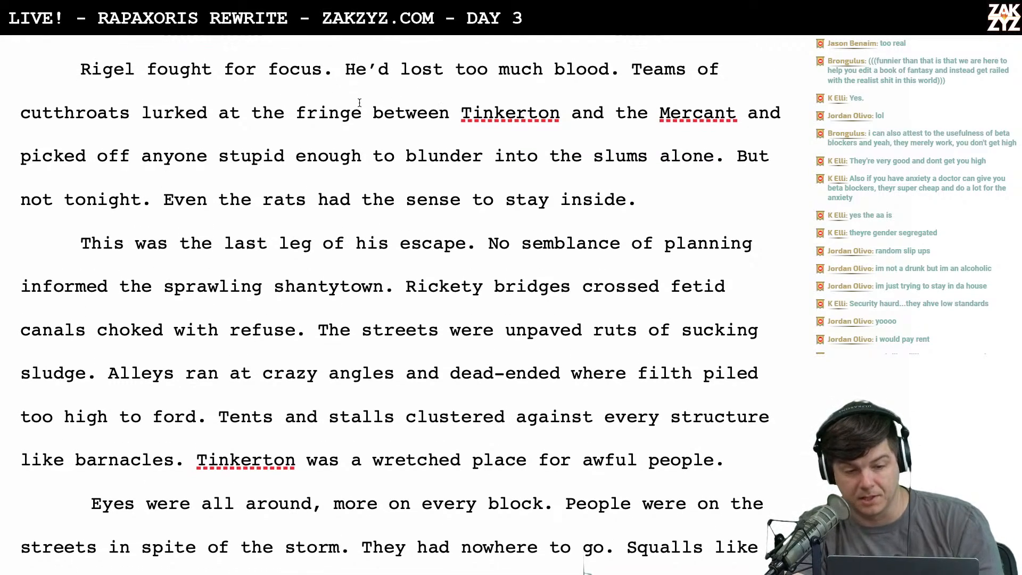
click(334, 69)
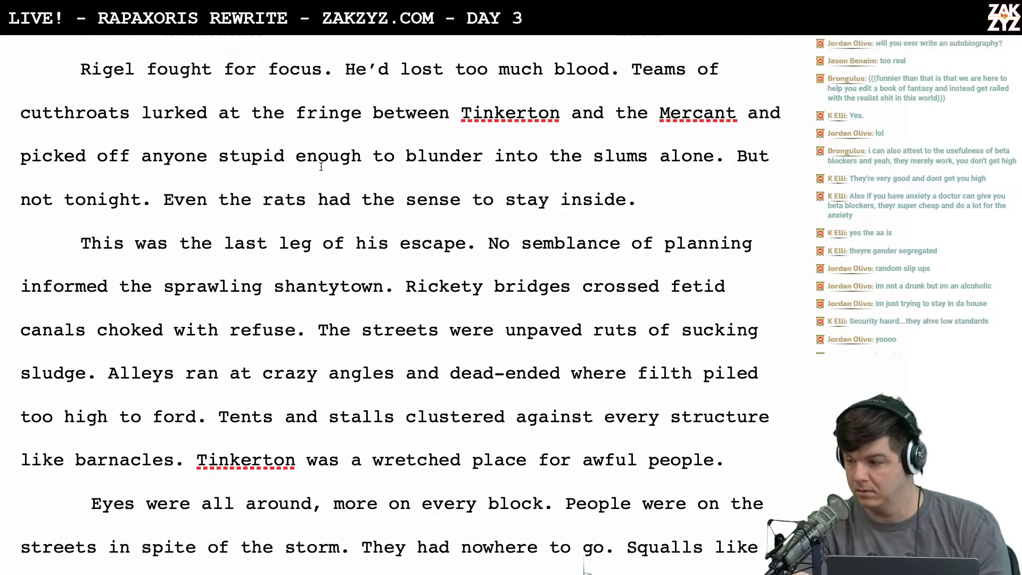
scroll(321, 167, down, 1)
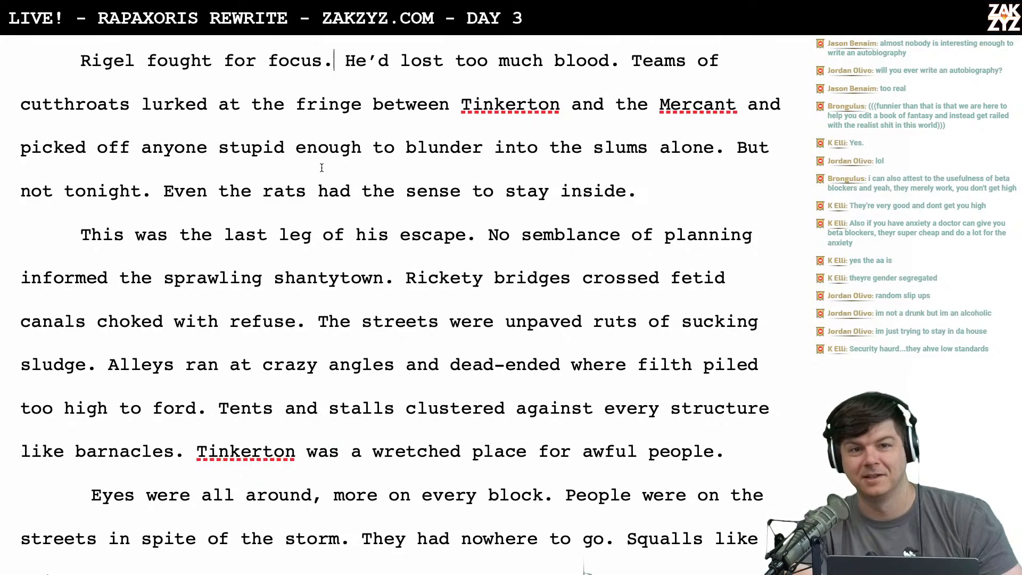
scroll(321, 167, down, 1)
scroll(322, 168, down, 2)
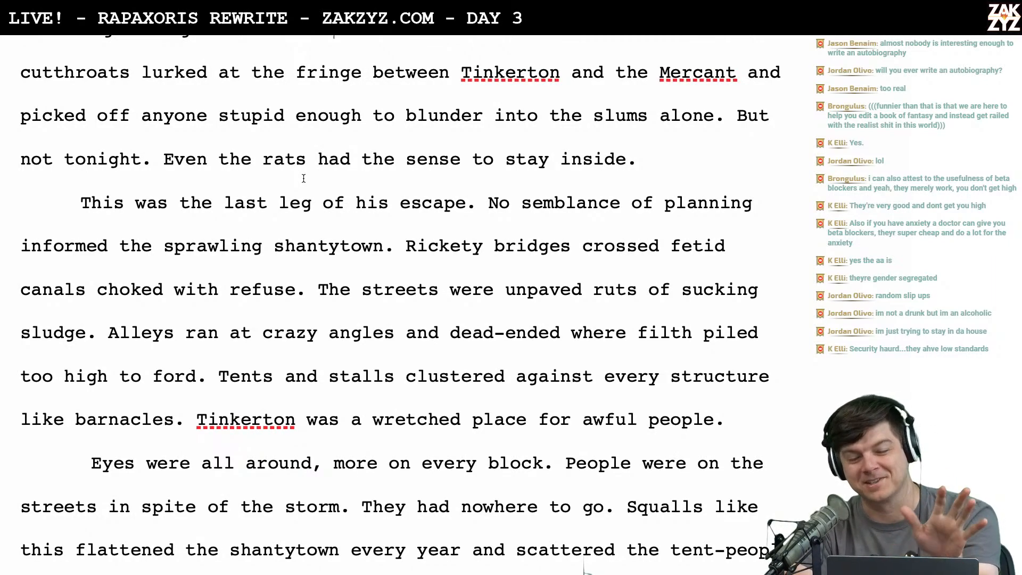
scroll(303, 178, up, 3)
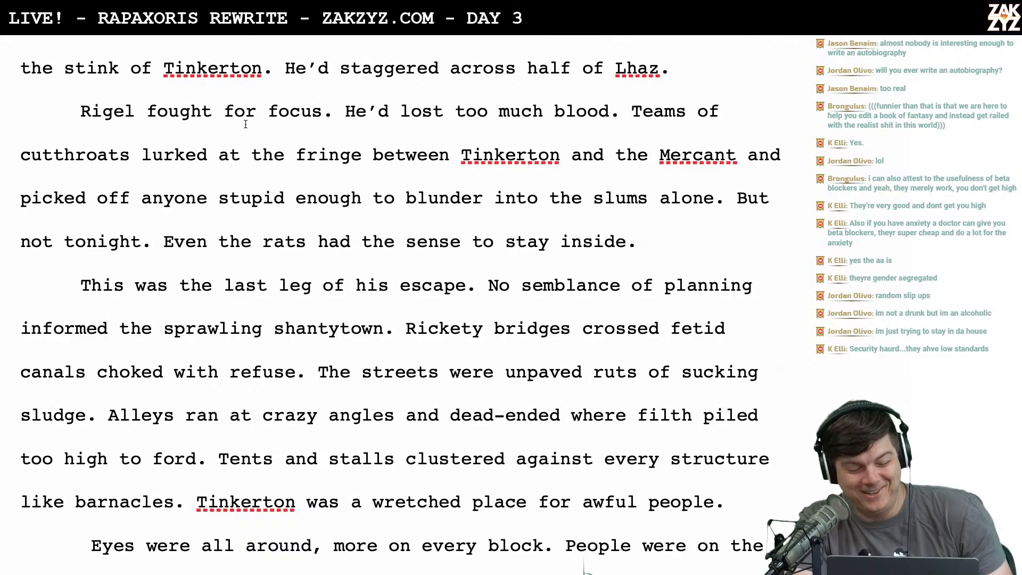
click(223, 112)
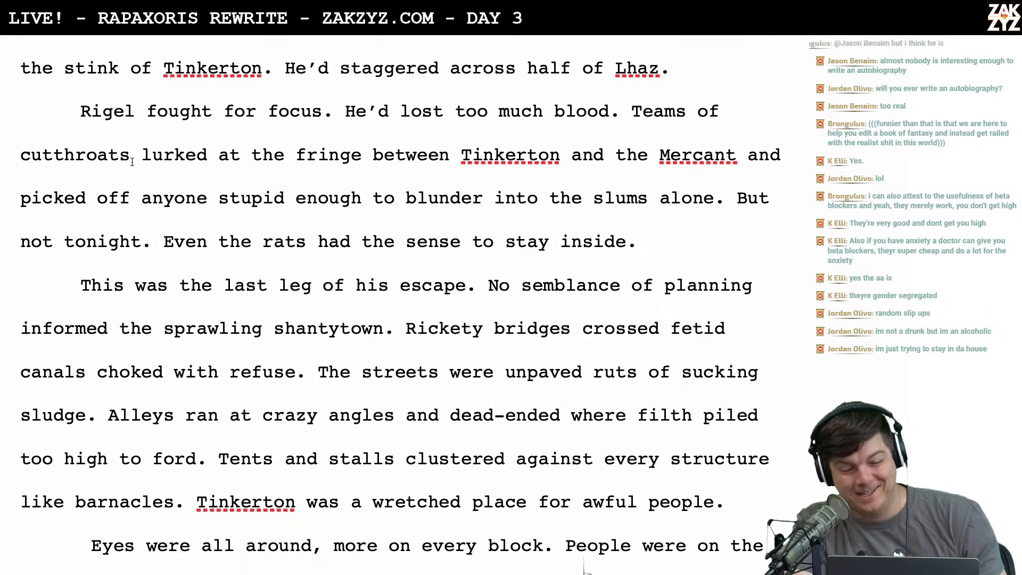
scroll(157, 186, down, 2)
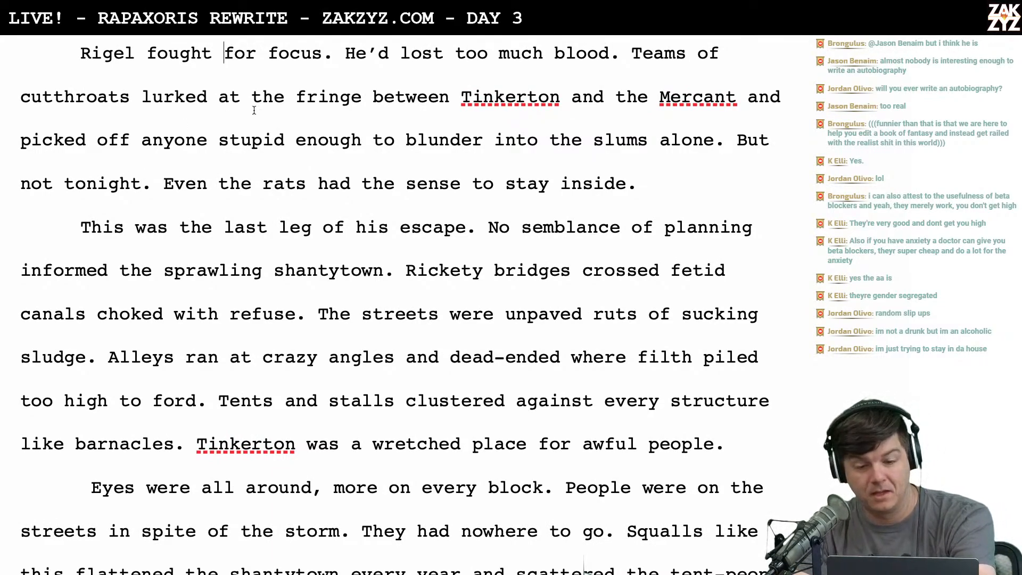
scroll(375, 128, down, 1)
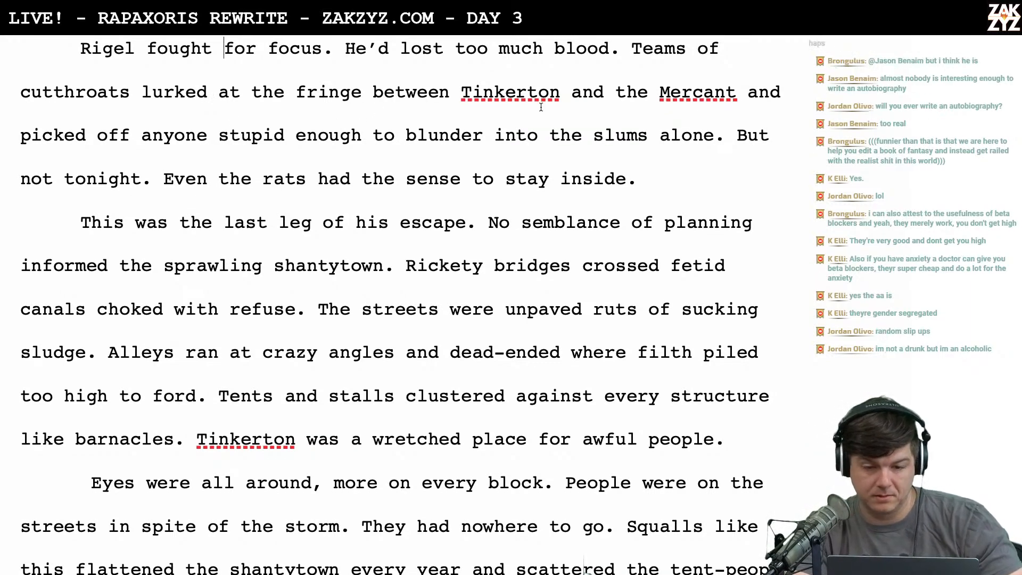
click(630, 64)
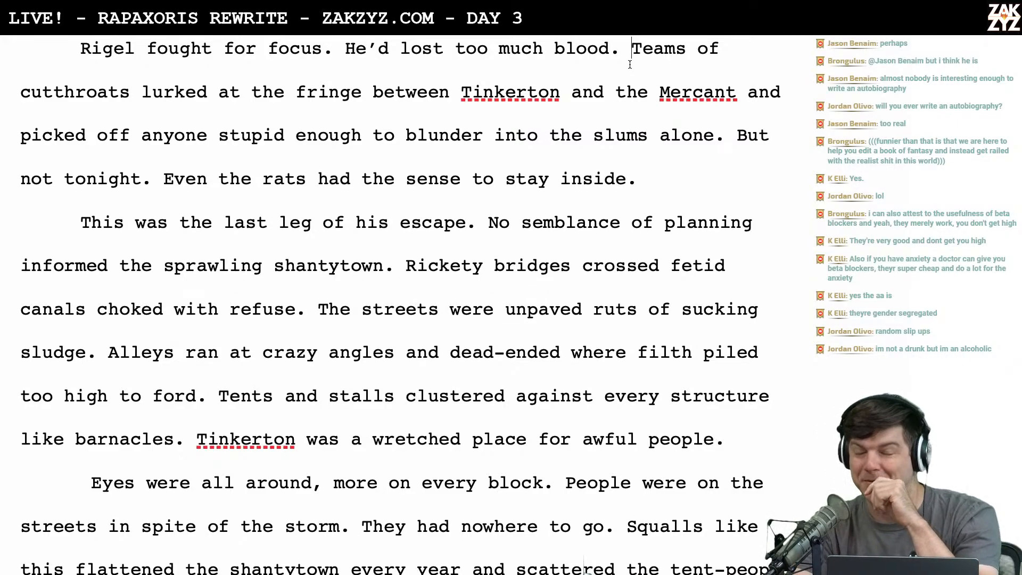
scroll(672, 143, down, 1)
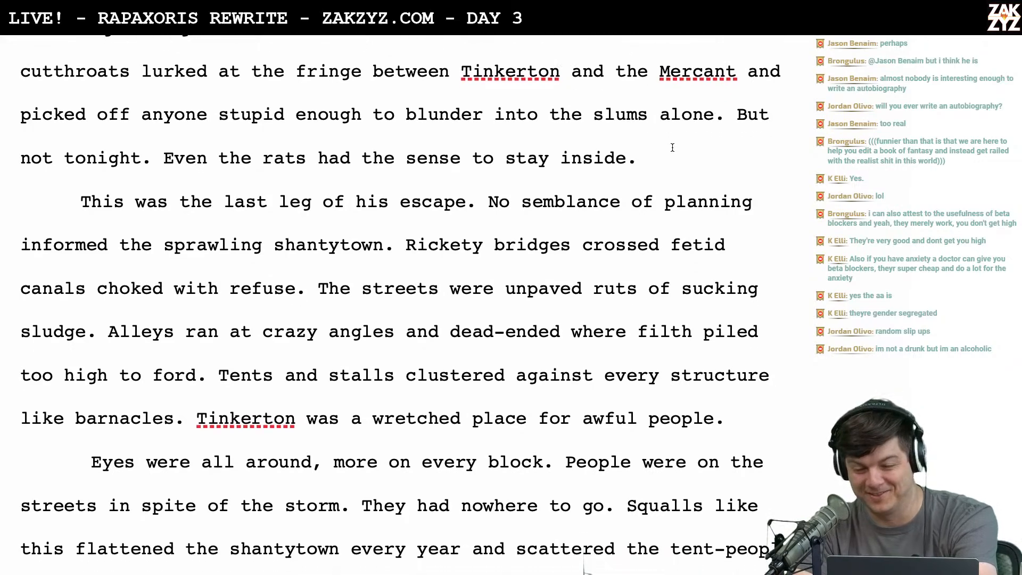
scroll(672, 148, up, 3)
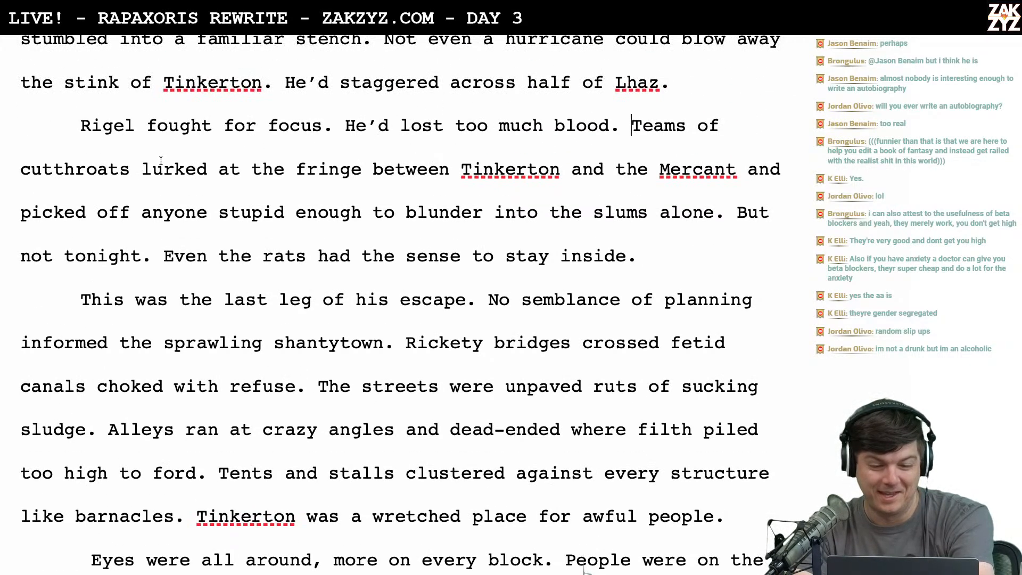
scroll(161, 161, down, 1)
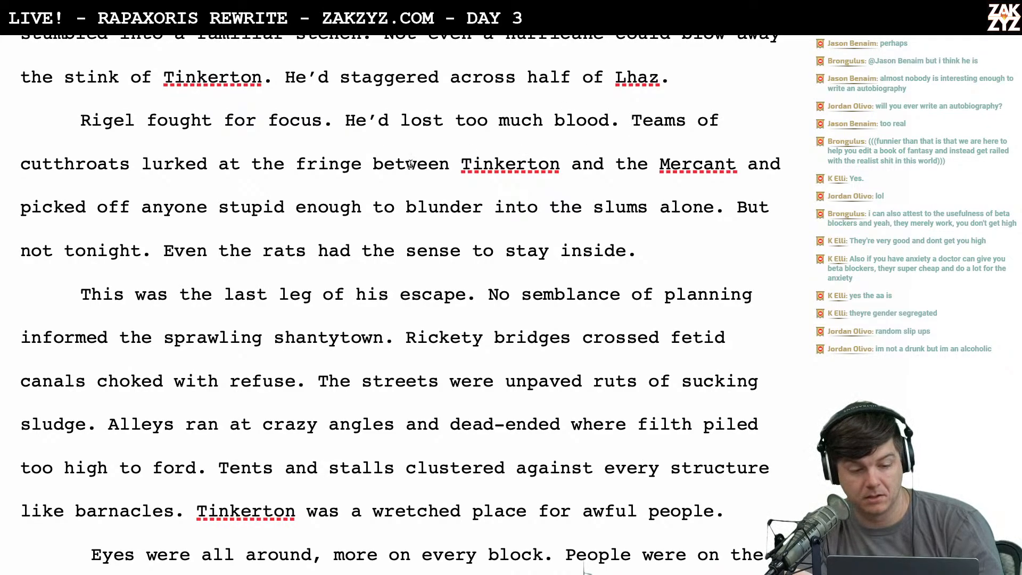
scroll(576, 173, down, 1)
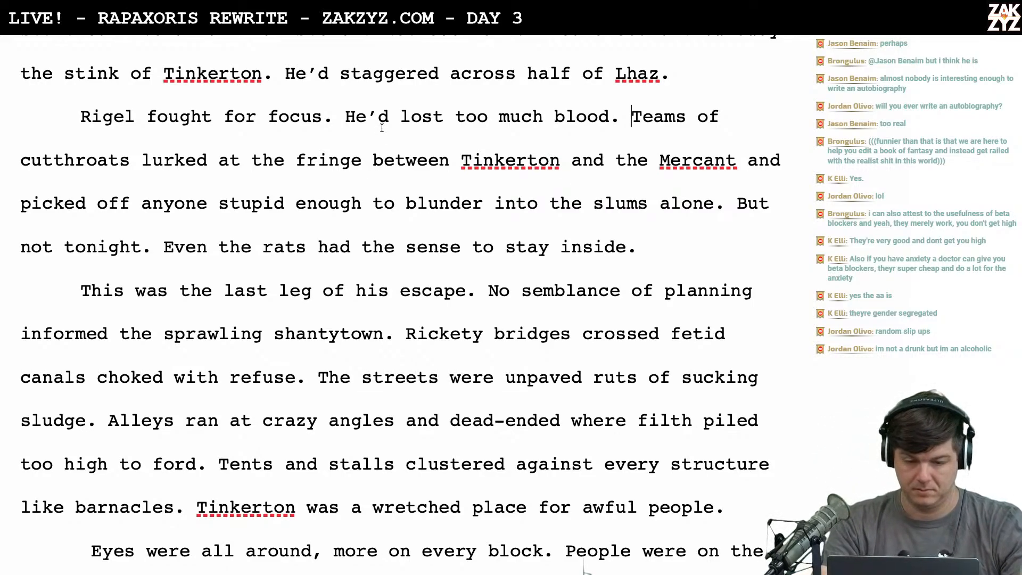
Replace "between" with "of" in the phrase "at the fringe between Tinkerton and the Mercant"
drag(363, 162, 382, 162)
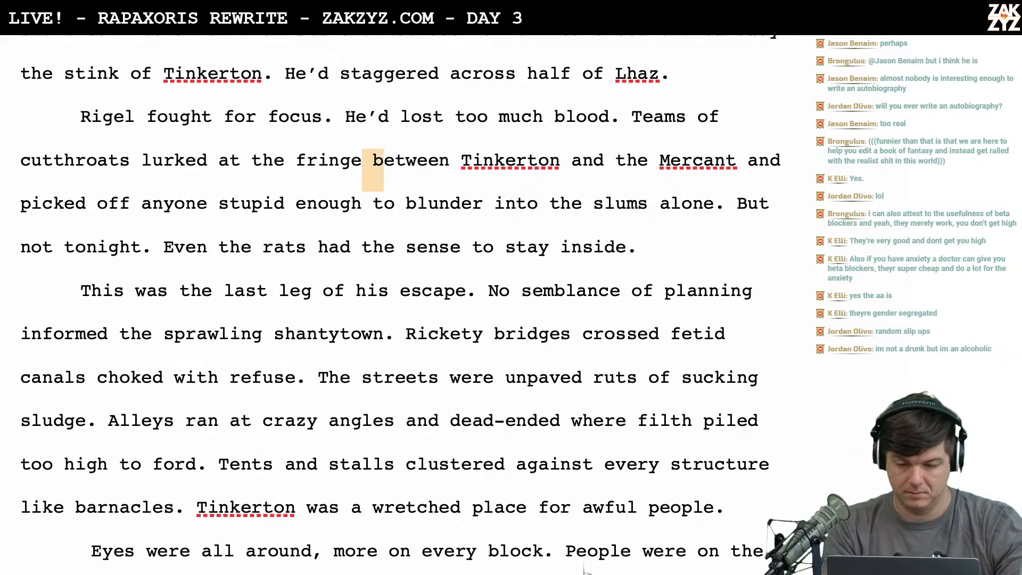
key(shift+Right)
key(shift+Right)
key(shift+Right)
key(shift+Right)
key(shift+Right)
key(shift+Right)
key(shift+Right)
text(p)
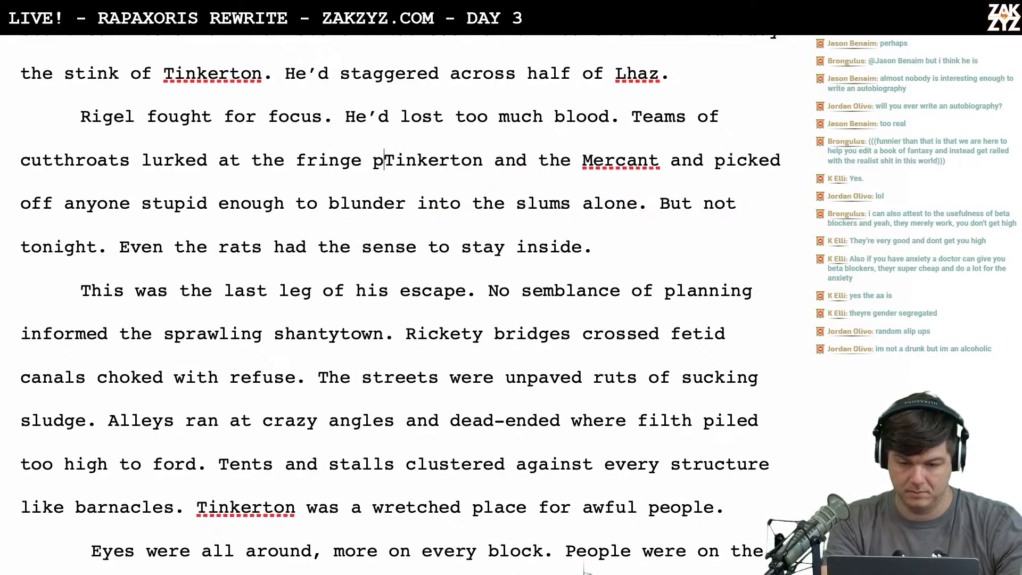
key(BackSpace)
text(of)
key(Right)
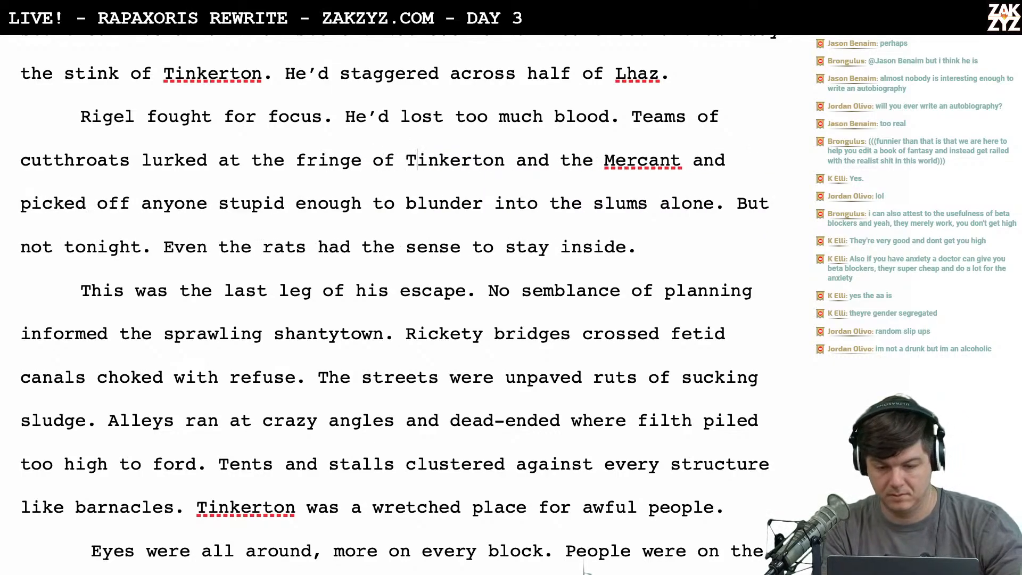
Delete "of Tinkerton and the Mercant" after "fringe" so the sentence reads "lurked at the fringe and picked off anyone"
key(Left)
key(Left)
key(Left)
key(shift+Right)
key(shift+Right)
key(shift+Right)
key(shift+Right)
key(shift+Right)
key(shift+Right)
key(shift+Right)
key(shift+Right)
key(shift+Right)
key(shift+Right)
key(shift+Right)
key(shift+Right)
key(shift+Right)
key(shift+Right)
key(shift+Right)
key(shift+Right)
key(shift+Right)
key(shift+Right)
key(shift+Right)
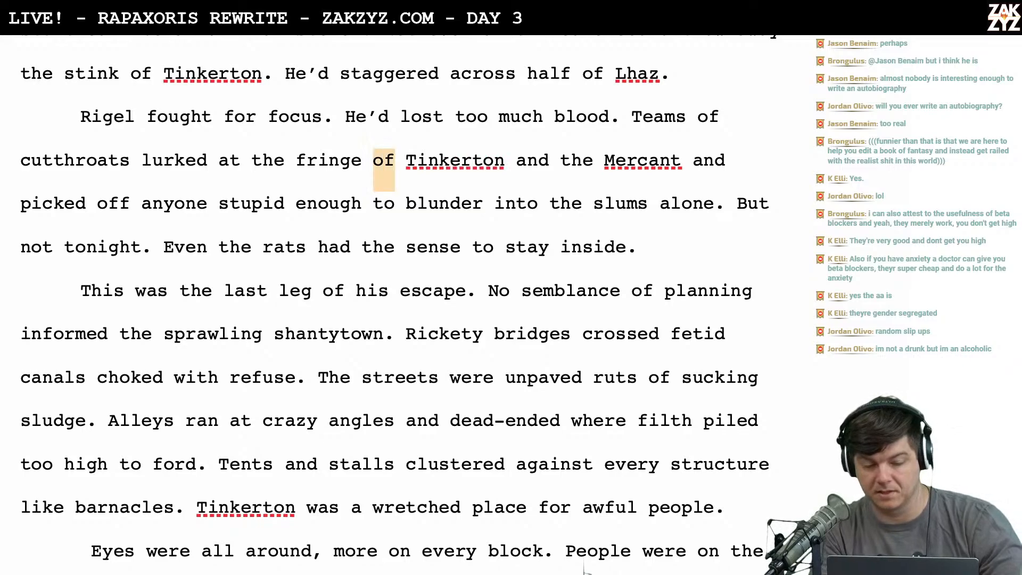
key(shift+Right)
key(shift+Right)
key(shift+Right)
key(shift+Right)
key(shift+Right)
key(shift+Right)
key(shift+Right)
key(shift+Right)
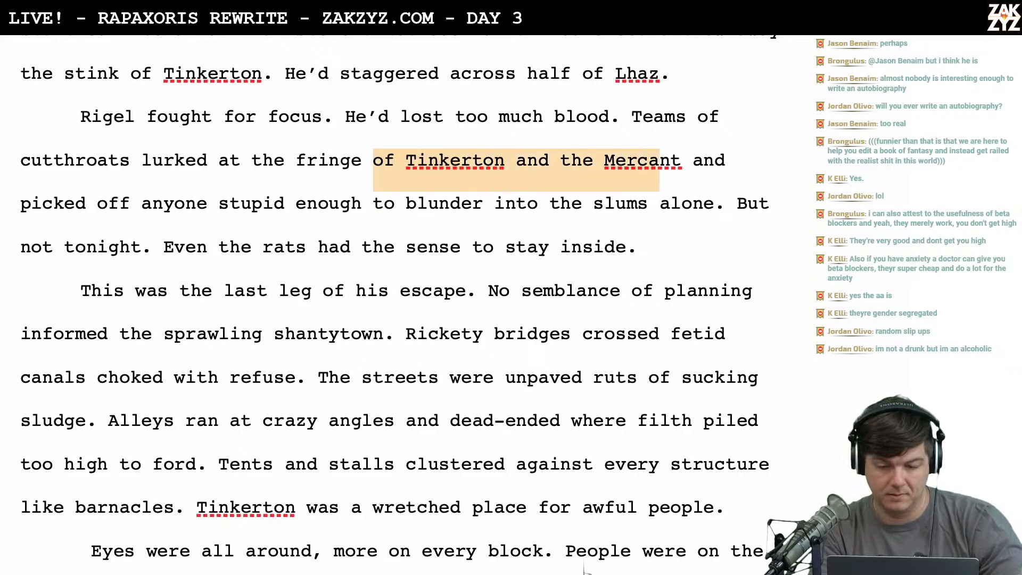
key(BackSpace)
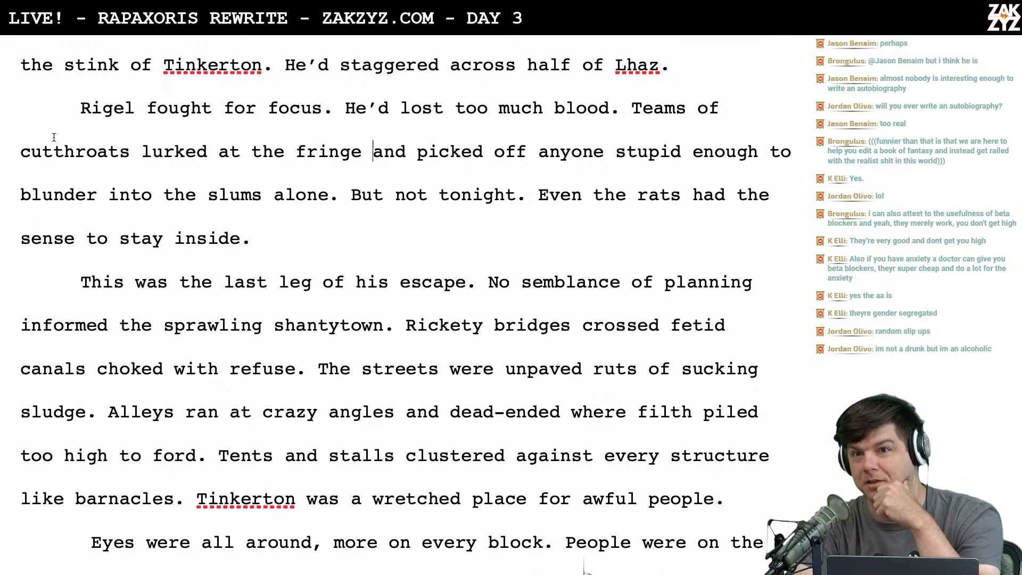
Insert "fools who blundered into the slums alone." after "picked off" in the cutthroats sentence, splitting the old ending onto its own line
scroll(54, 138, down, 1)
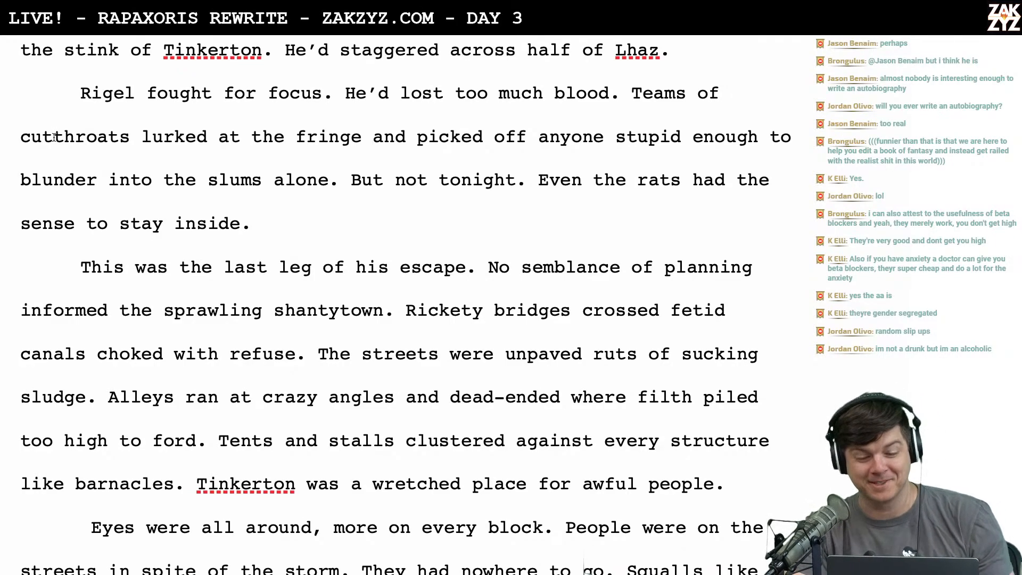
scroll(54, 138, down, 1)
scroll(54, 137, down, 1)
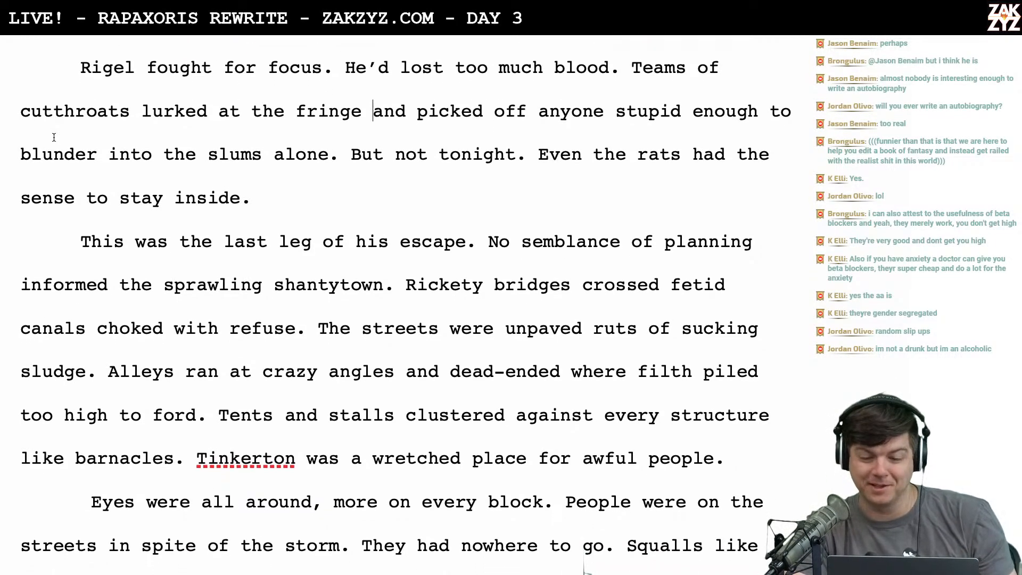
scroll(54, 138, down, 1)
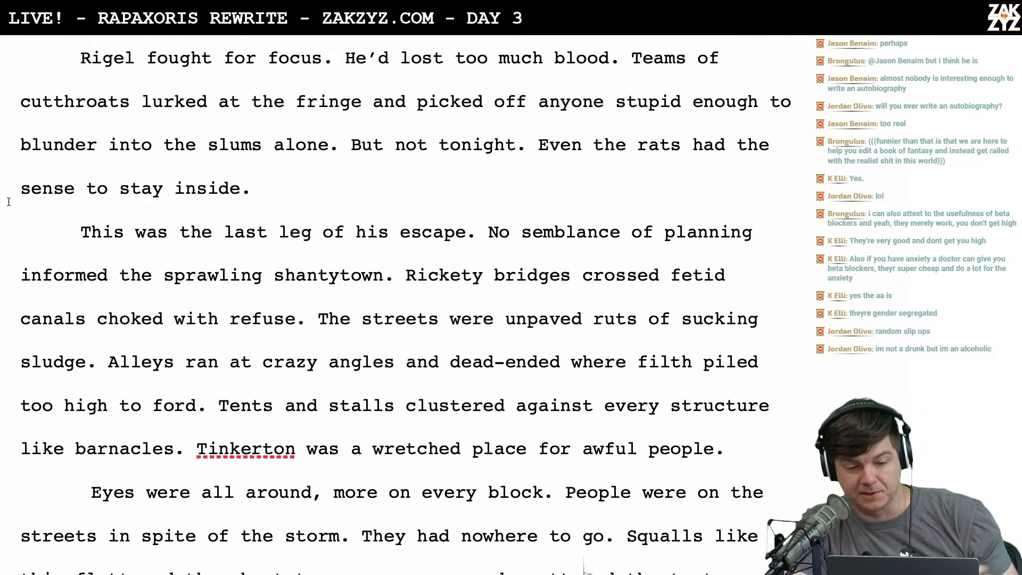
scroll(9, 201, down, 1)
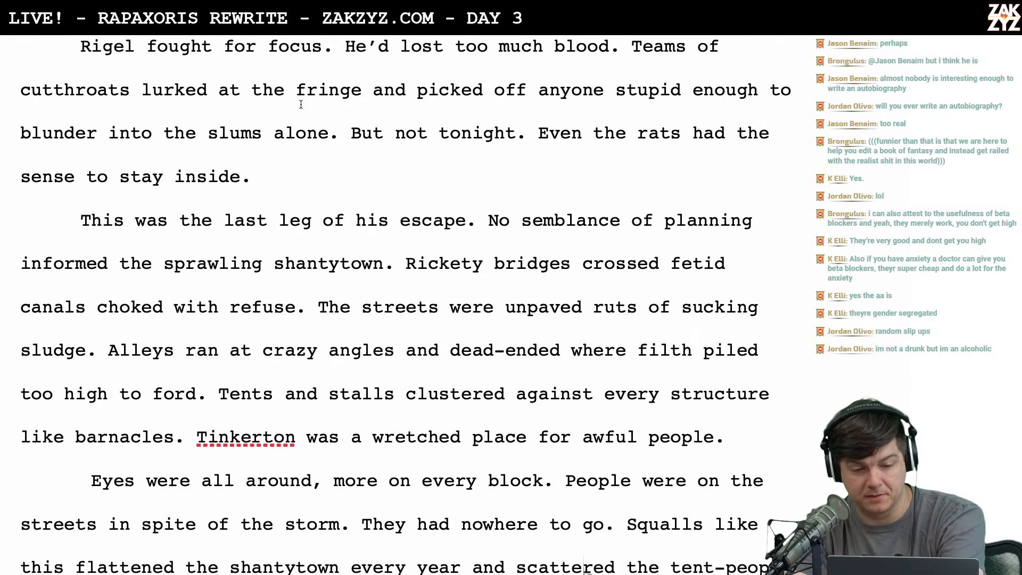
key(Right)
key(Right)
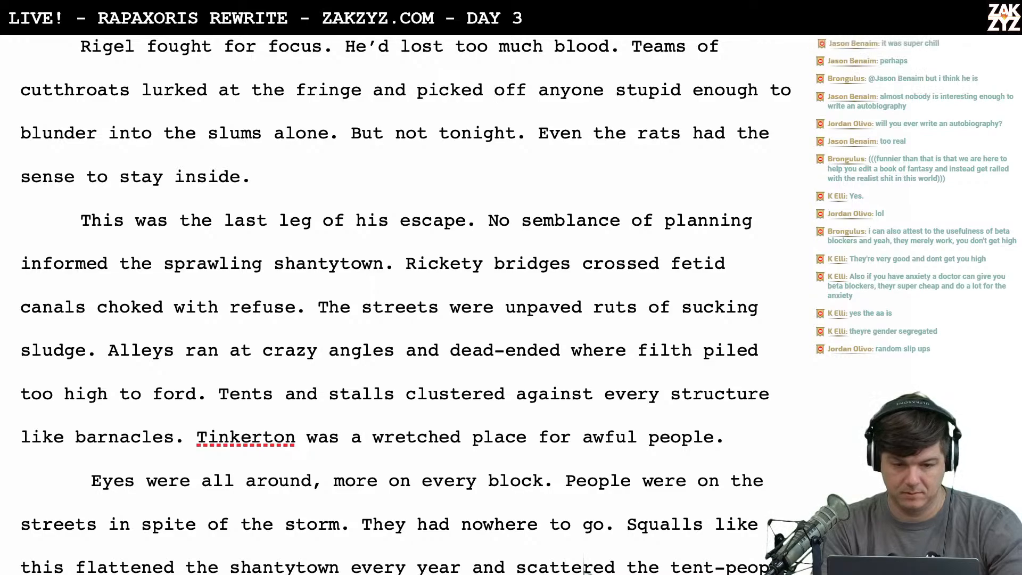
key(Right)
key(Right)
key(Right)
key(Right)
key(Return)
key(Left)
text(fo)
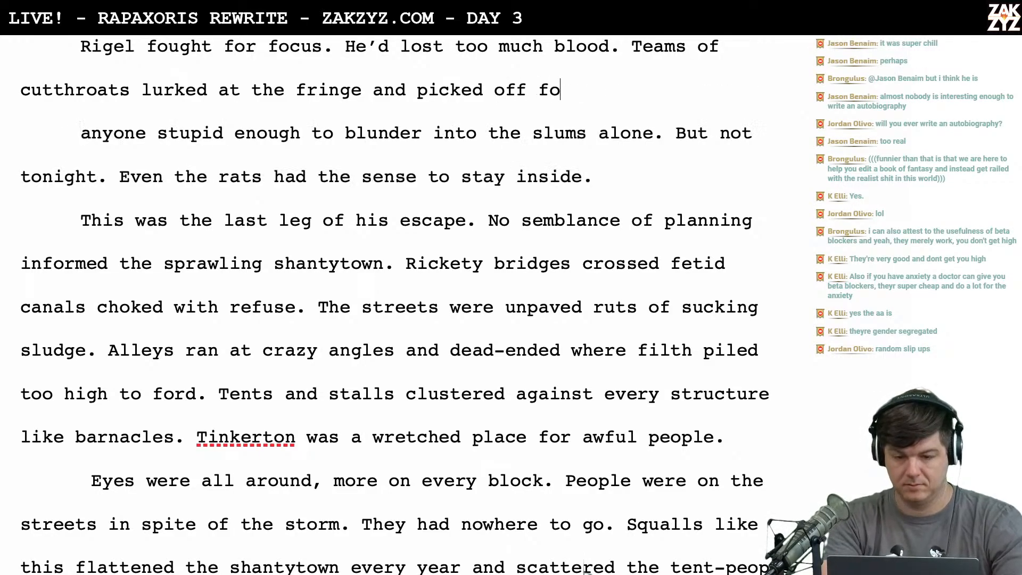
text(ols who bl)
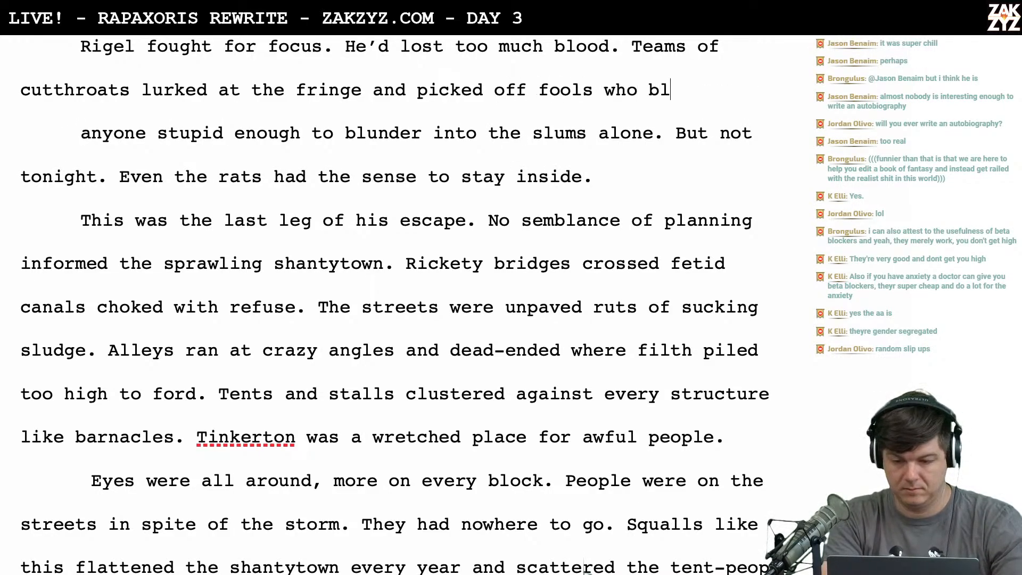
text(undered into the s)
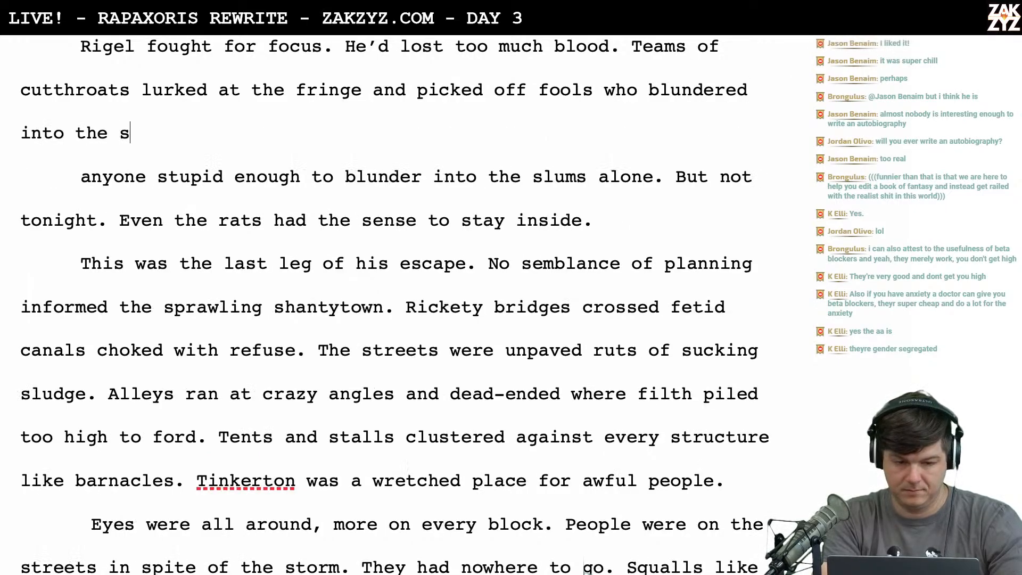
text(lums alone.)
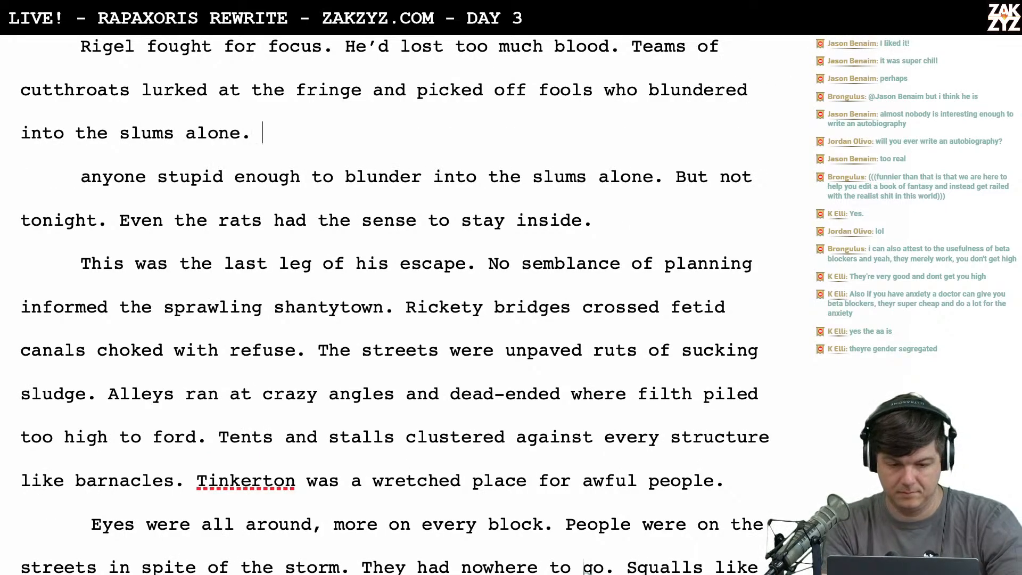
Delete the paragraph break and the leftover "anyone stupid enough to blunder into the slums alone." before "But not tonight."
key(shift+Down)
key(shift+Right)
key(shift+Right)
key(shift+Right)
key(shift+Right)
key(shift+Right)
key(shift+Right)
key(shift+Right)
key(shift+Right)
key(shift+Right)
key(shift+Right)
key(shift+Right)
key(shift+Right)
key(shift+Right)
key(shift+Right)
key(shift+Right)
key(shift+Right)
key(shift+Right)
key(shift+Right)
key(shift+Right)
key(shift+Right)
key(shift+Right)
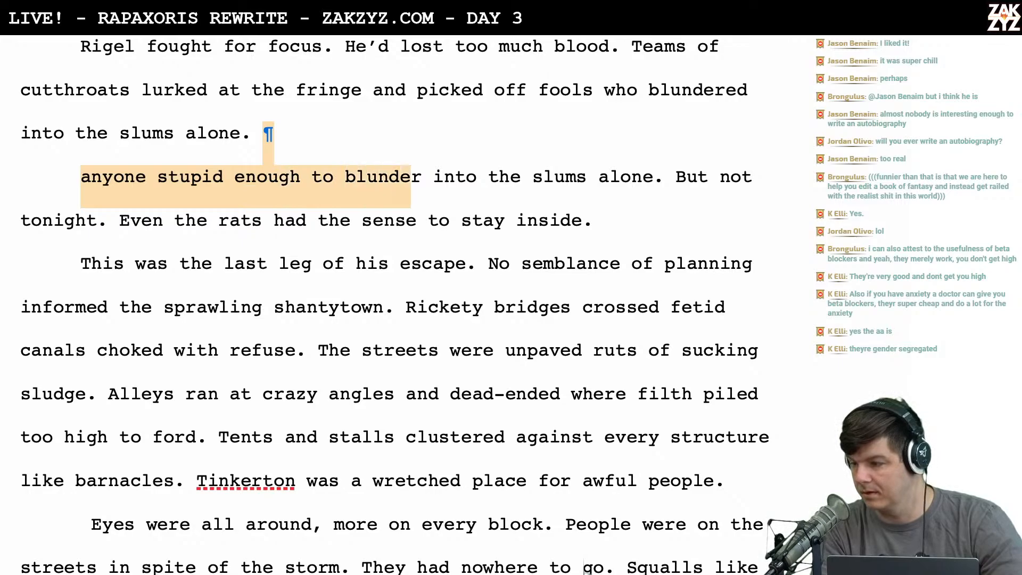
key(shift+Right)
key(shift+Right)
key(shift+Right)
key(shift+Right)
key(shift+Right)
key(shift+Right)
key(shift+Right)
key(shift+Right)
key(shift+Right)
key(shift+Right)
key(shift+Right)
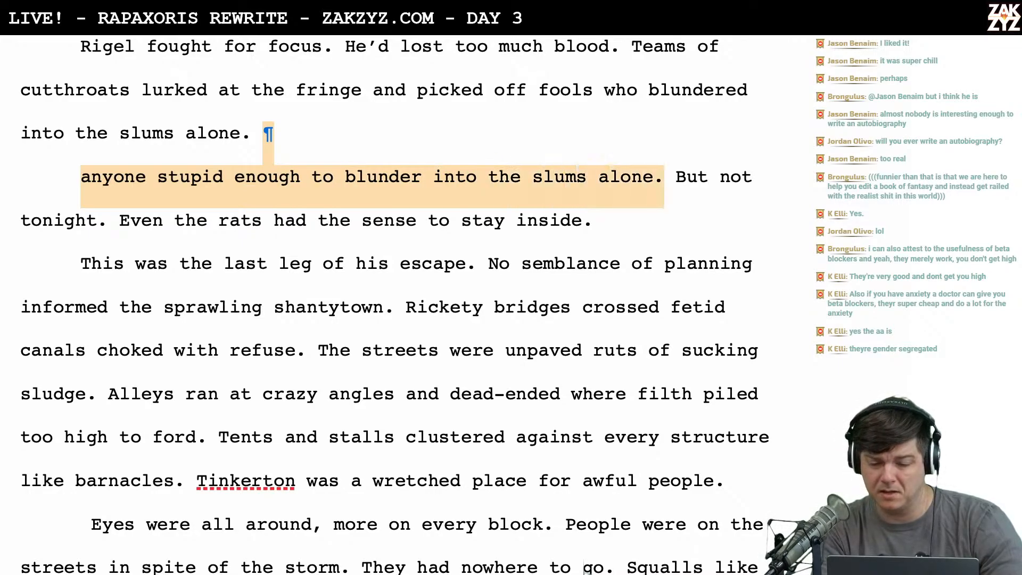
key(BackSpace)
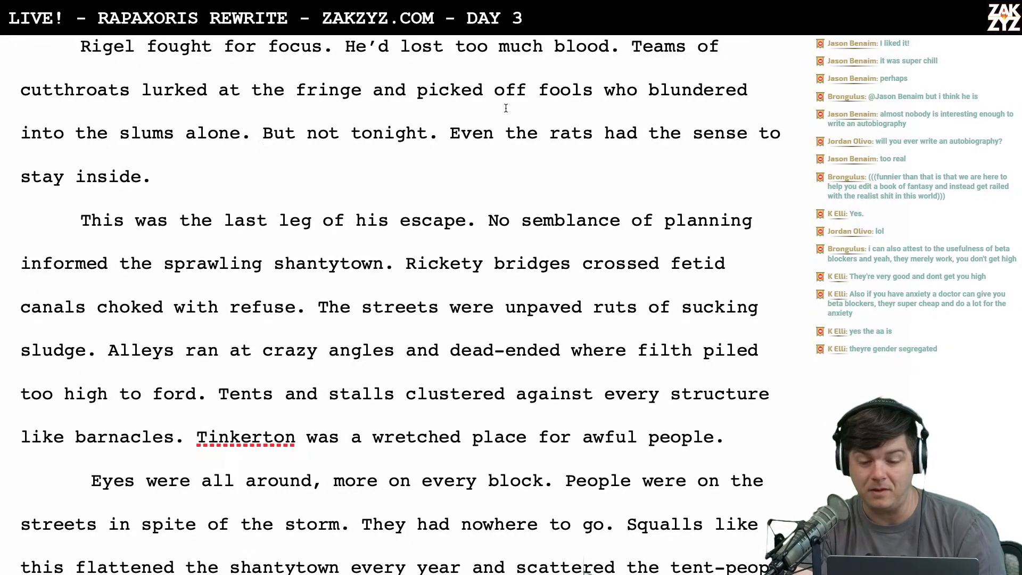
Shorten "But not tonight." to "Not tonight." before the sentence about the rats
scroll(502, 72, down, 1)
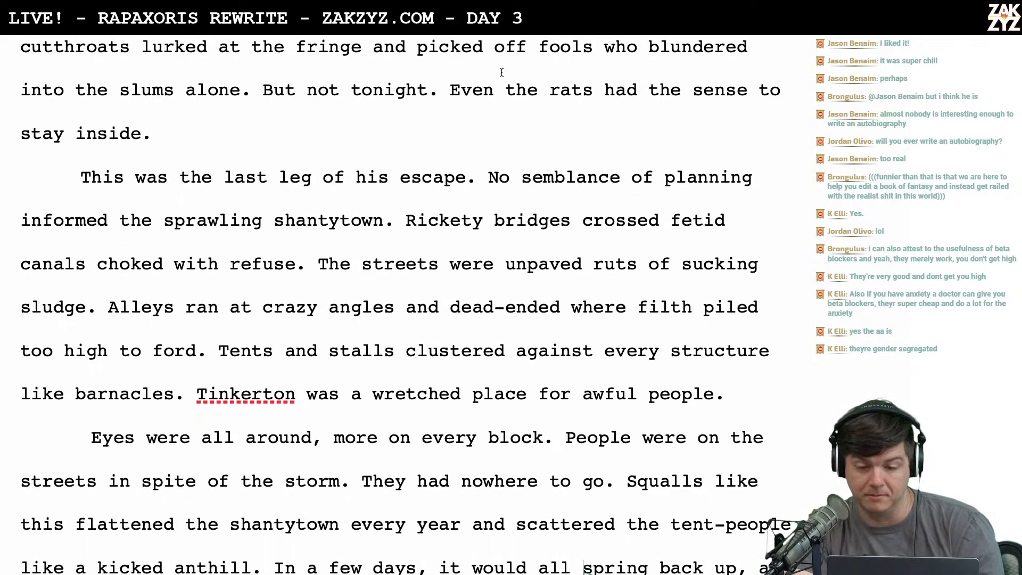
scroll(501, 72, down, 1)
scroll(501, 72, up, 4)
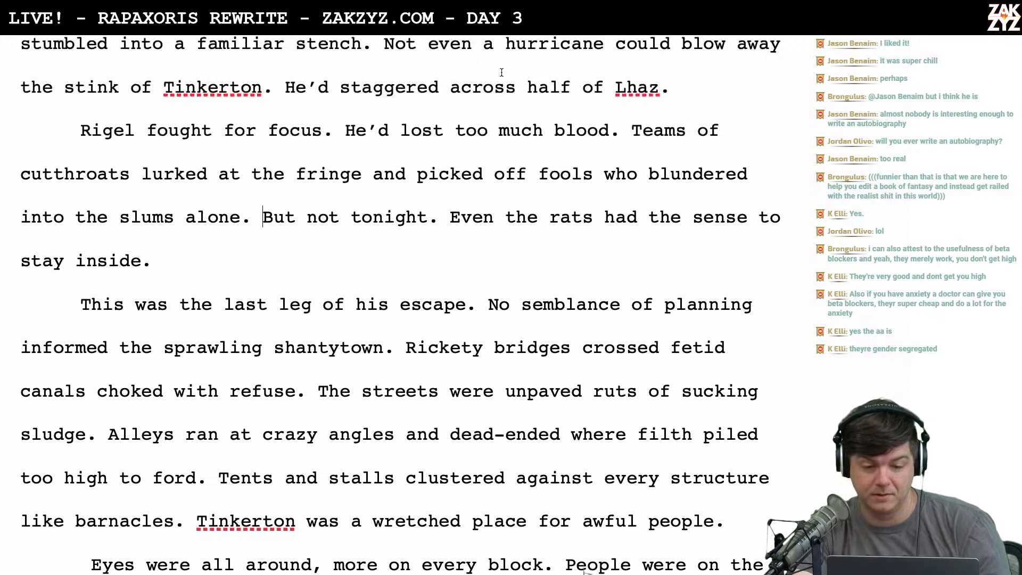
click(294, 273)
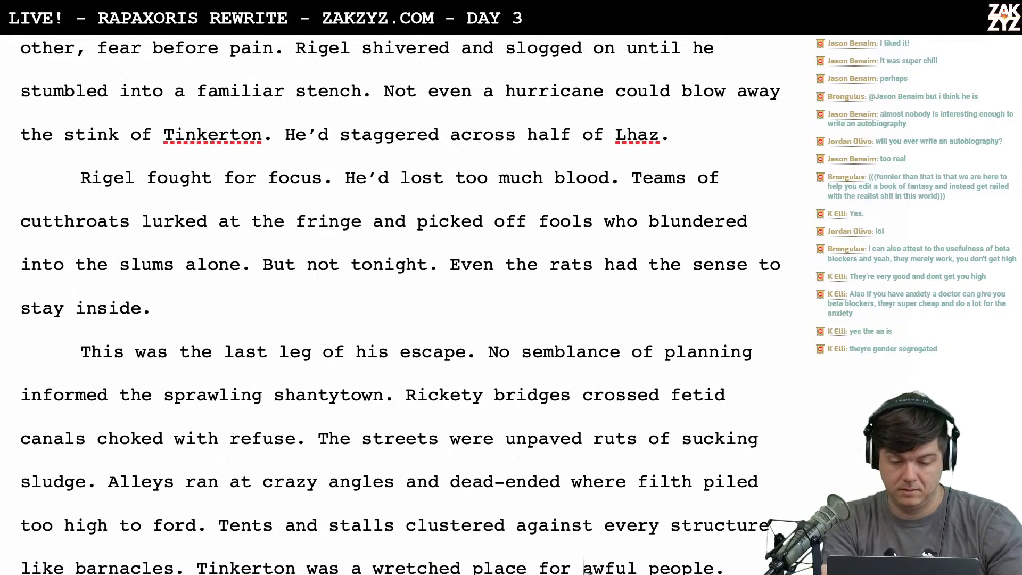
key(BackSpace)
key(BackSpace)
key(BackSpace)
key(BackSpace)
key(BackSpace)
text(N)
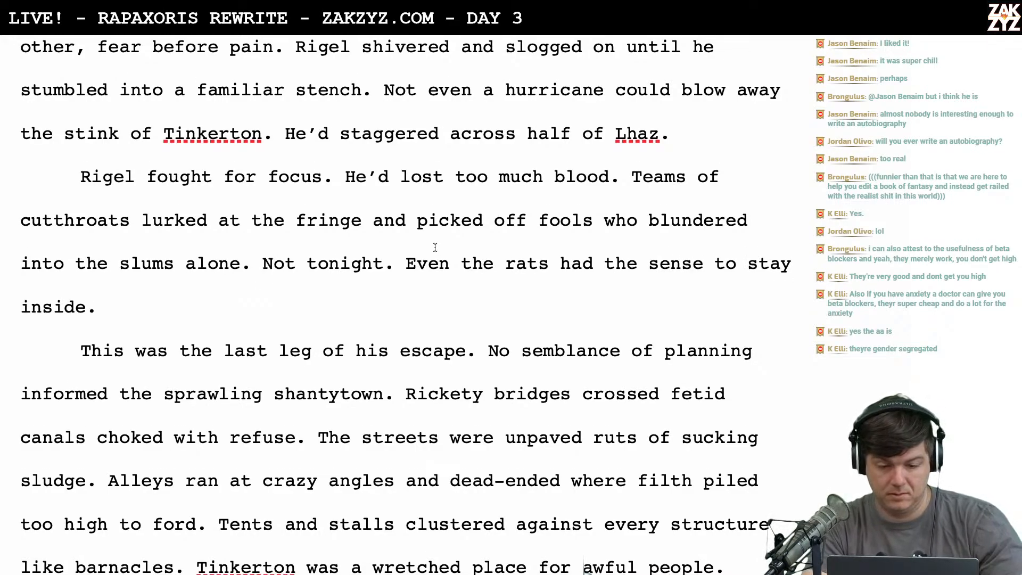
Delete the sentence "He'd lost too much blood." after "Rigel fought for focus."
scroll(435, 247, down, 1)
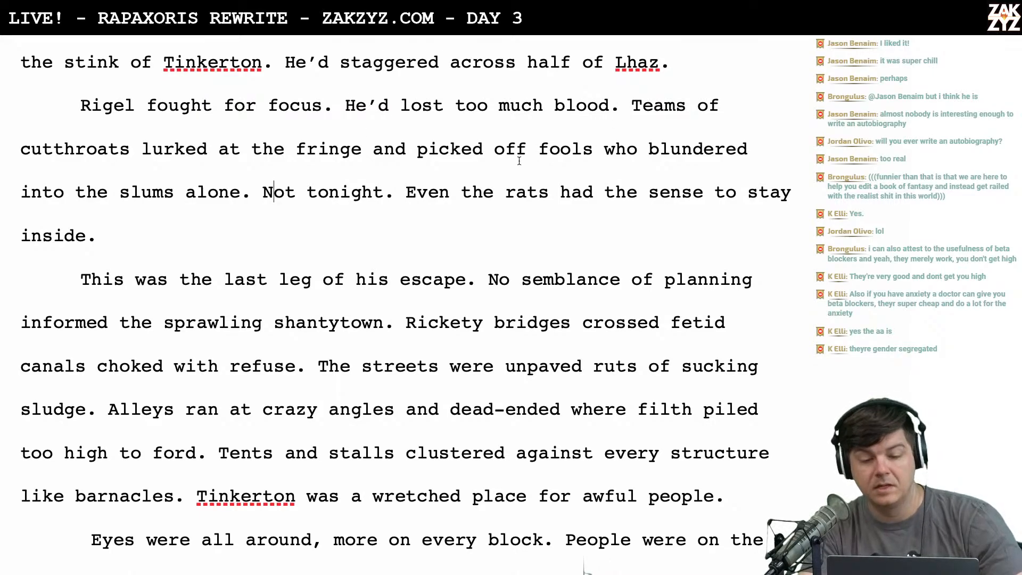
click(274, 192)
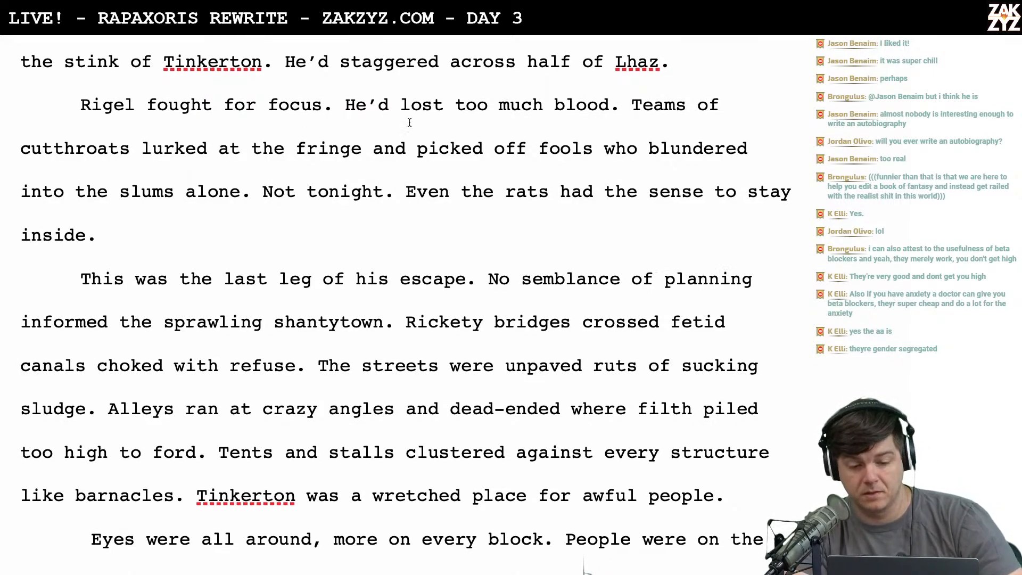
scroll(410, 122, up, 1)
scroll(409, 123, up, 2)
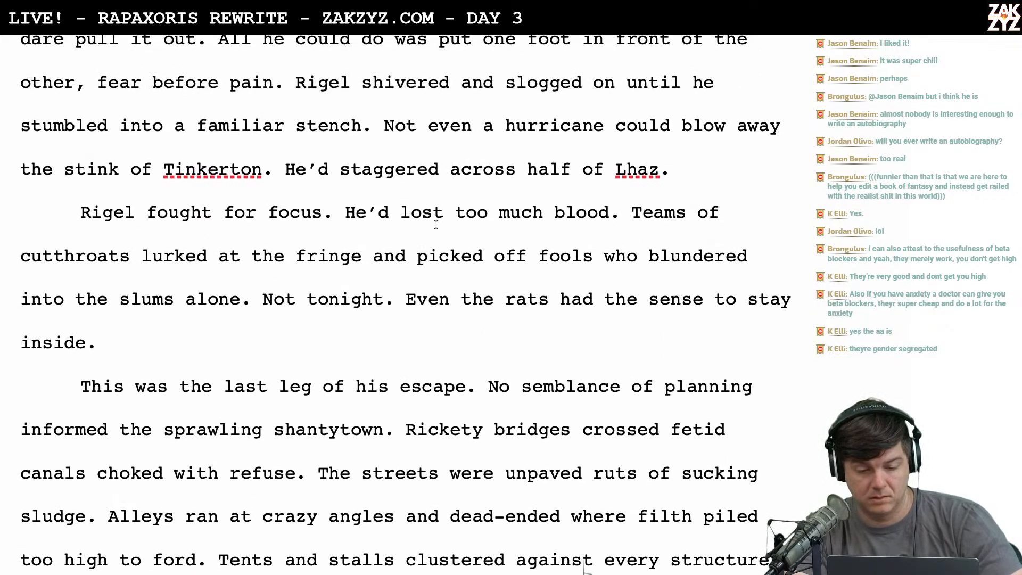
drag(620, 215, 346, 213)
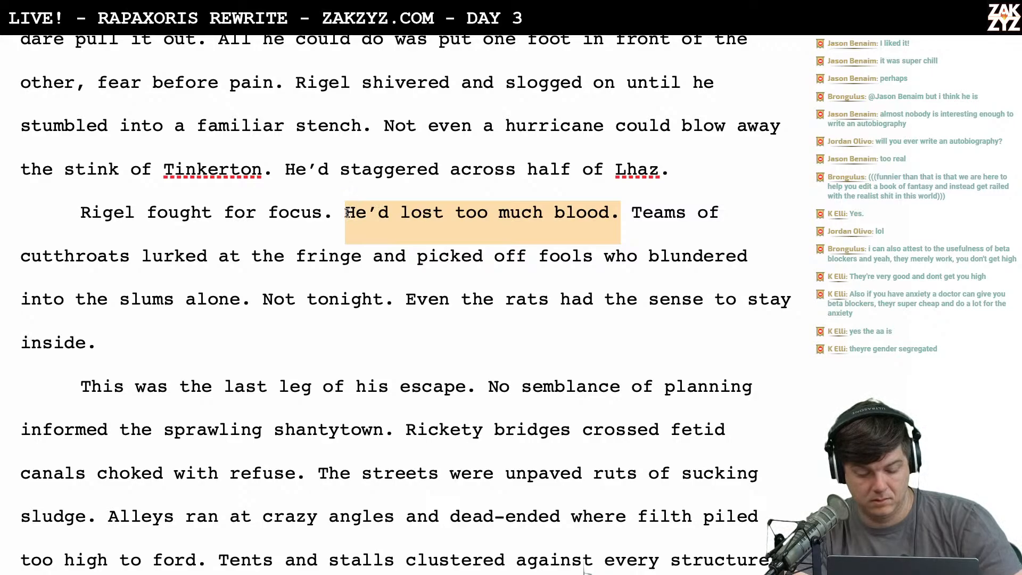
key(BackSpace)
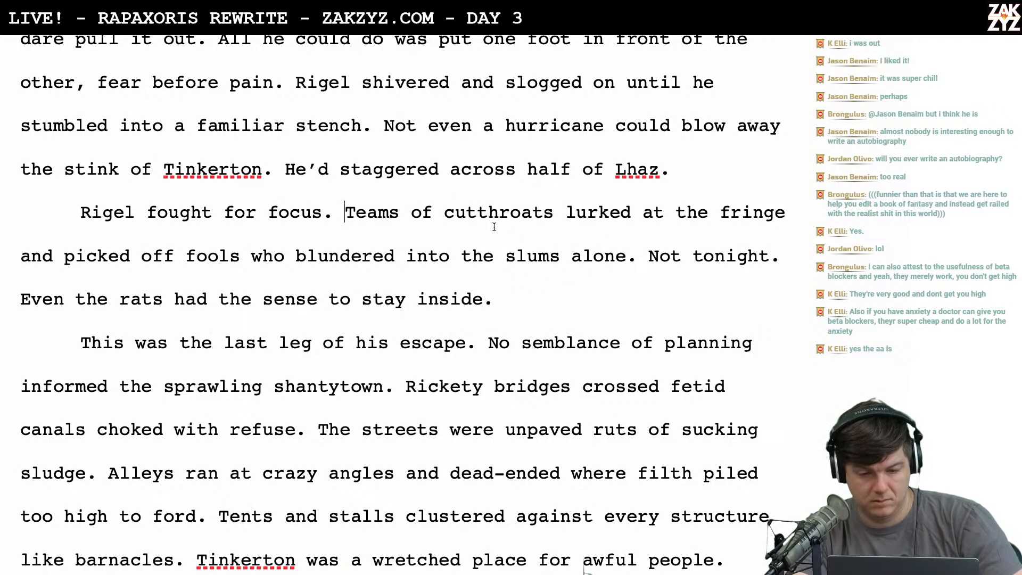
scroll(493, 227, down, 2)
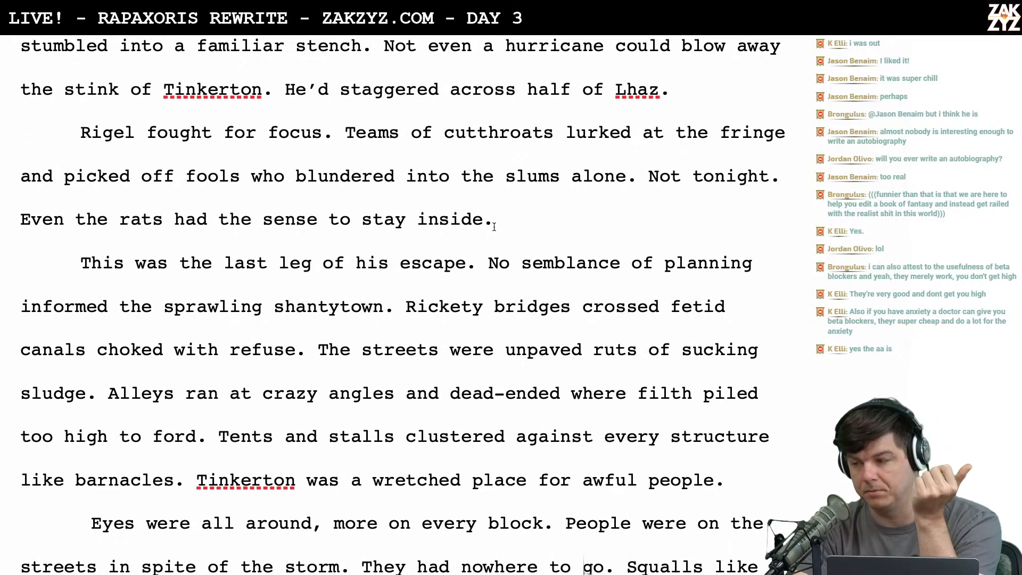
scroll(494, 227, down, 1)
scroll(490, 227, up, 4)
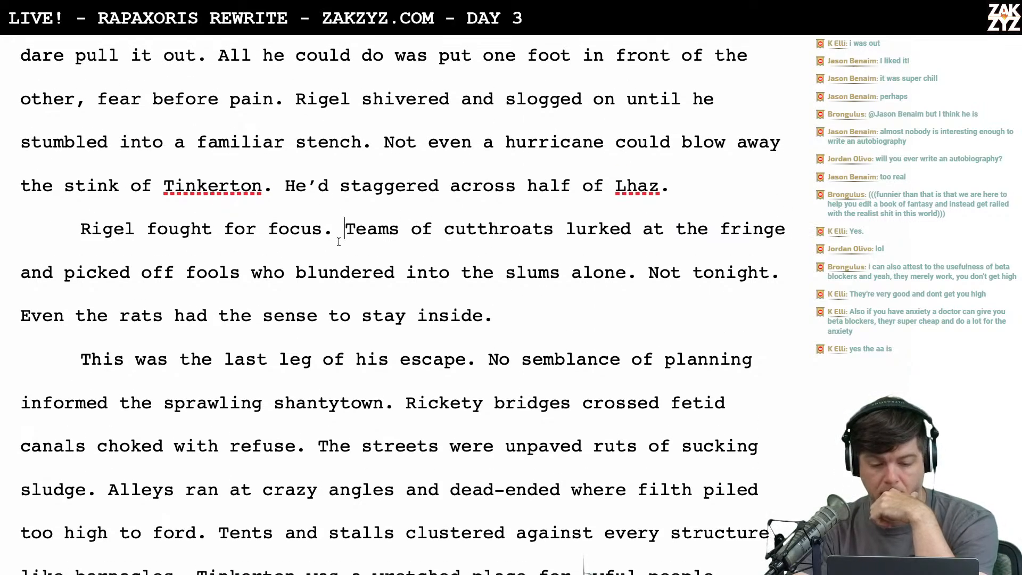
click(324, 229)
text(, he)
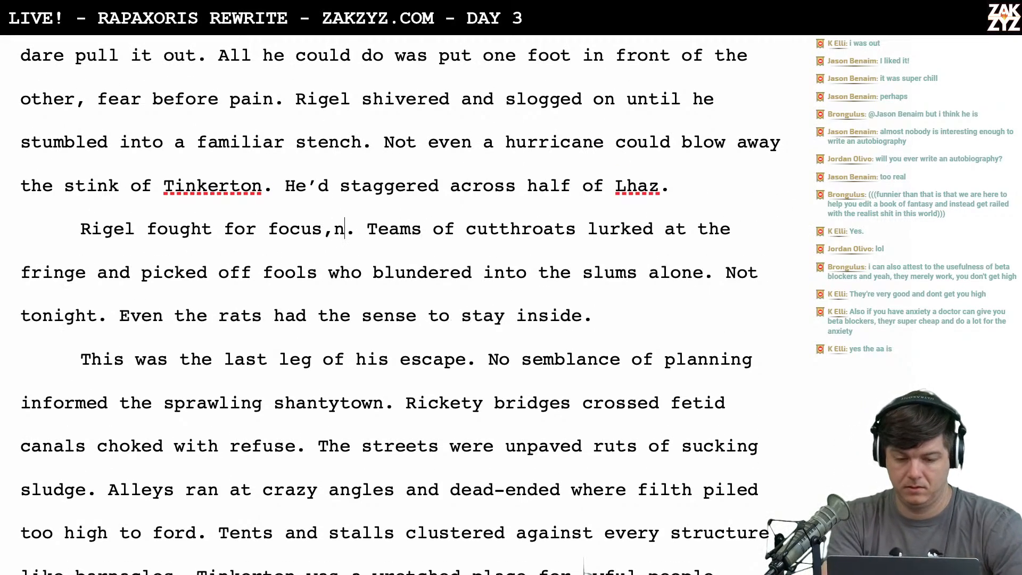
key(BackSpace)
key(BackSpace)
key(BackSpace)
key(BackSpace)
text(.)
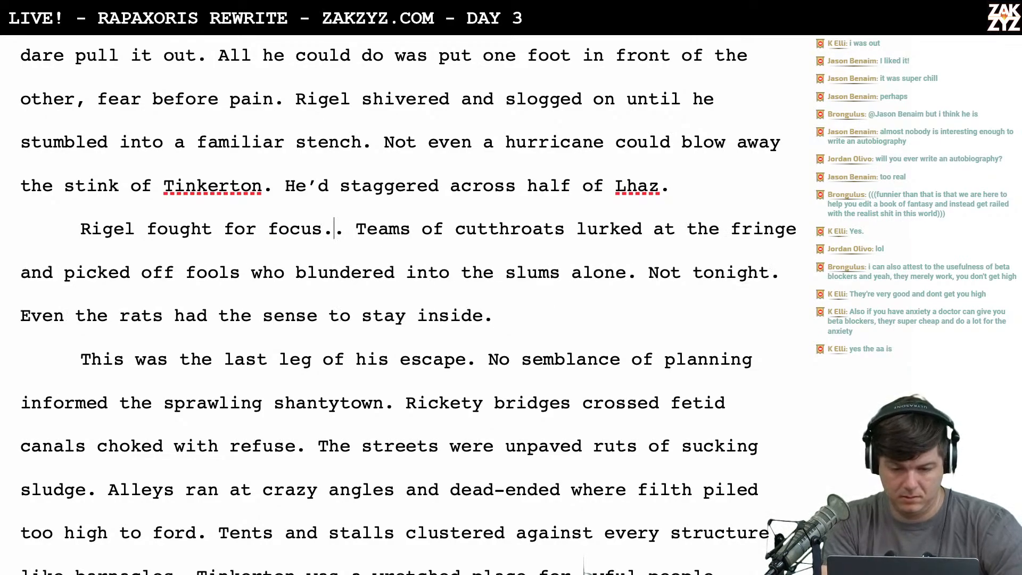
key(BackSpace)
Insert the sentence "He'd lost so much blood." between "Rigel fought for focus." and "Teams of cutthroats"
scroll(583, 567, down, 2)
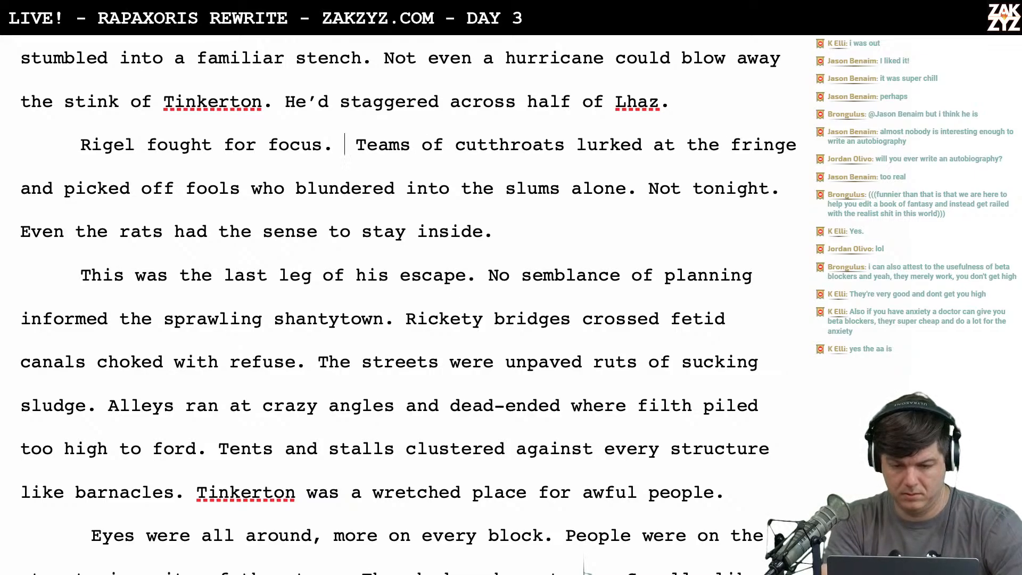
text(He'd lost so much blo)
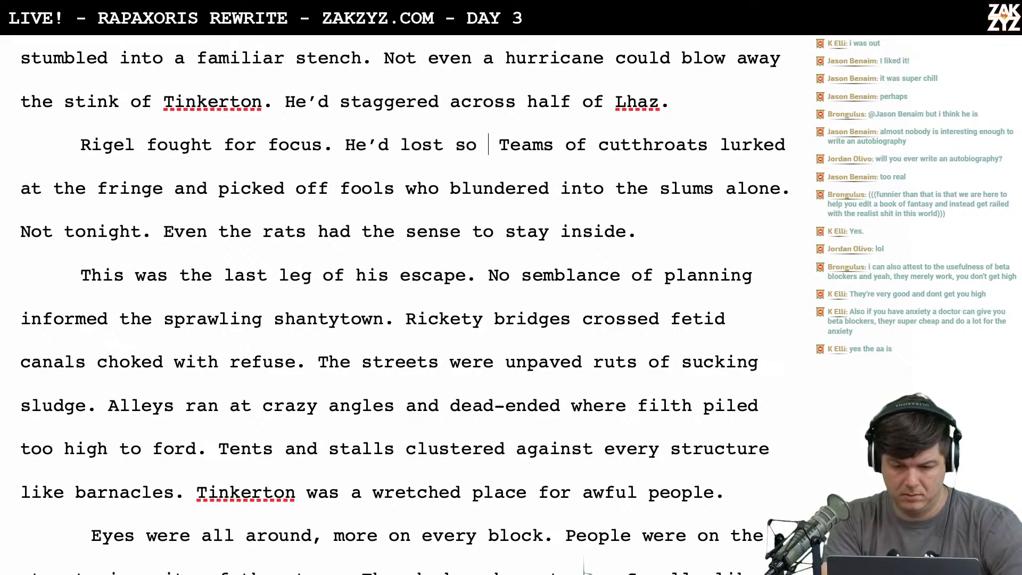
text(od.)
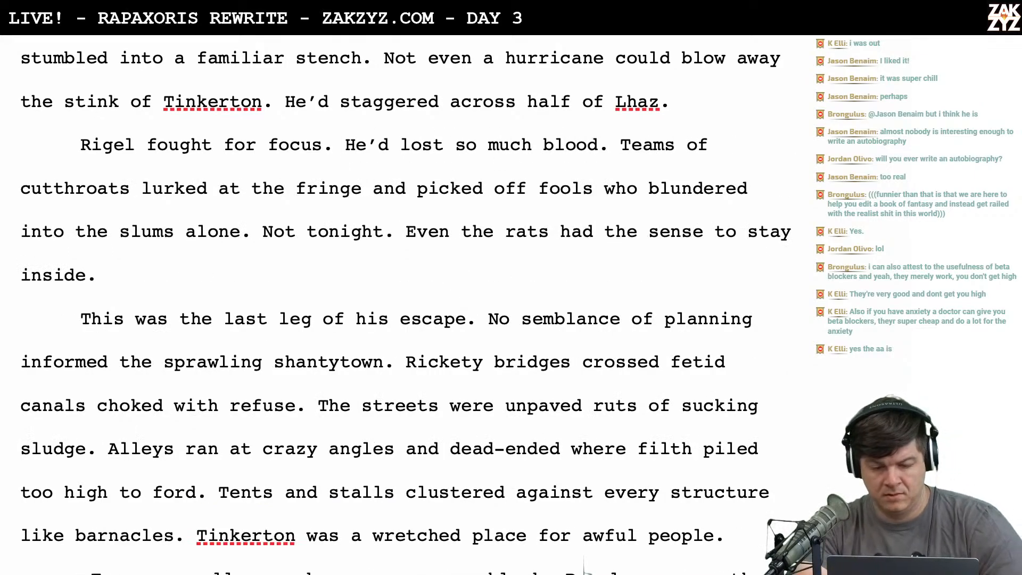
Delete the opening word "This" from the paragraph that begins "This was the last leg of his escape."
scroll(501, 230, down, 1)
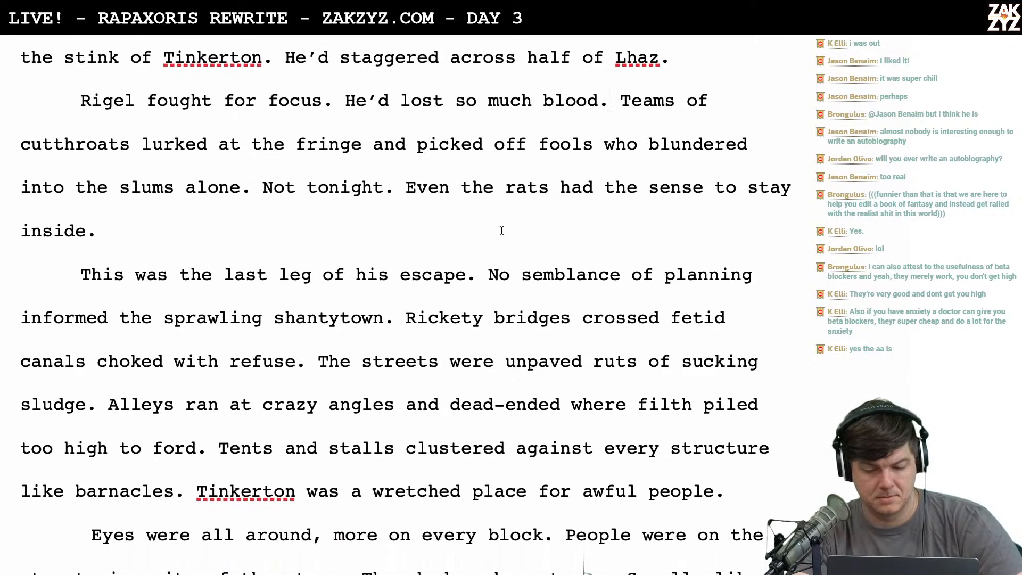
scroll(501, 230, down, 1)
scroll(502, 230, up, 1)
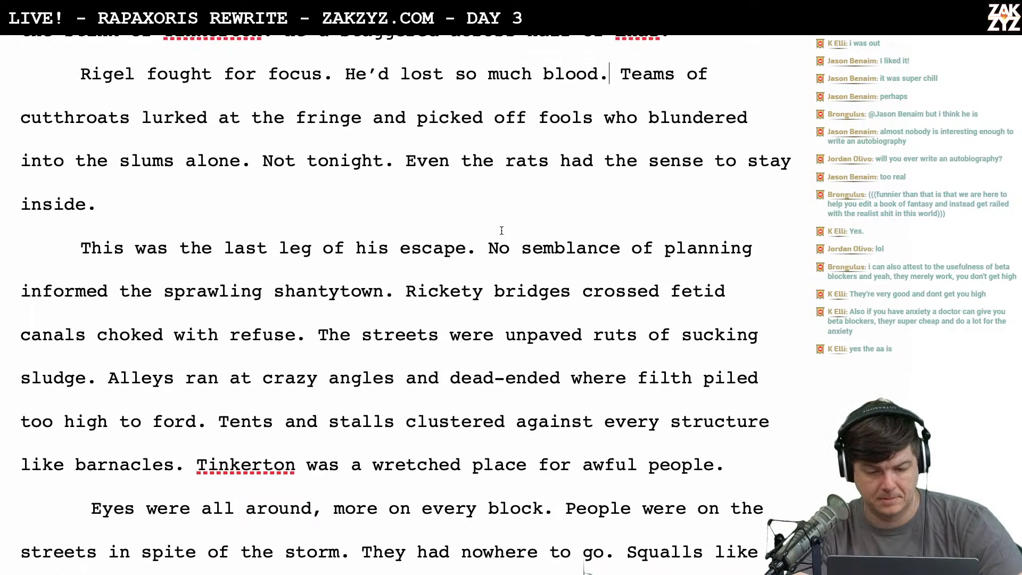
scroll(501, 231, up, 1)
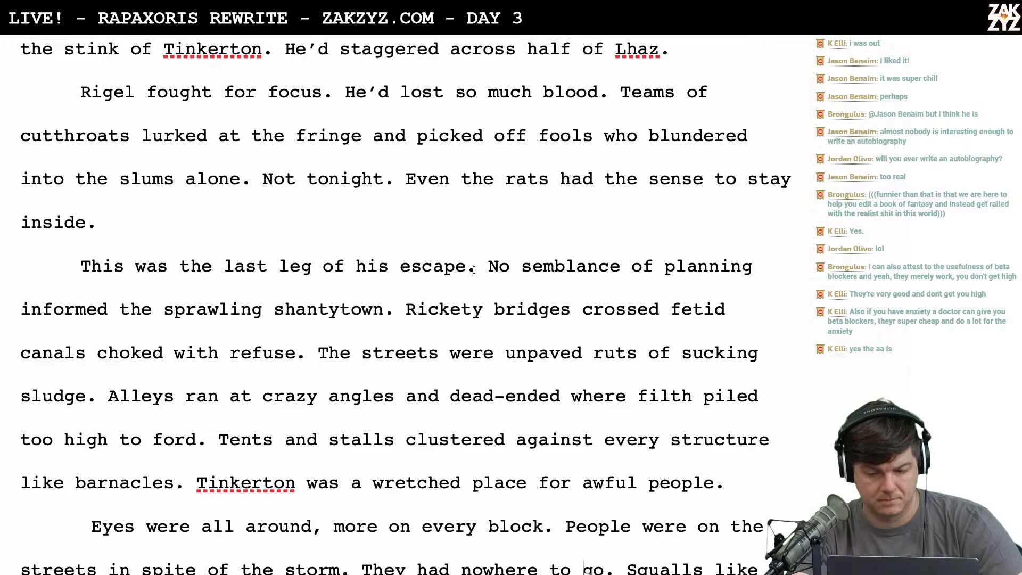
click(115, 262)
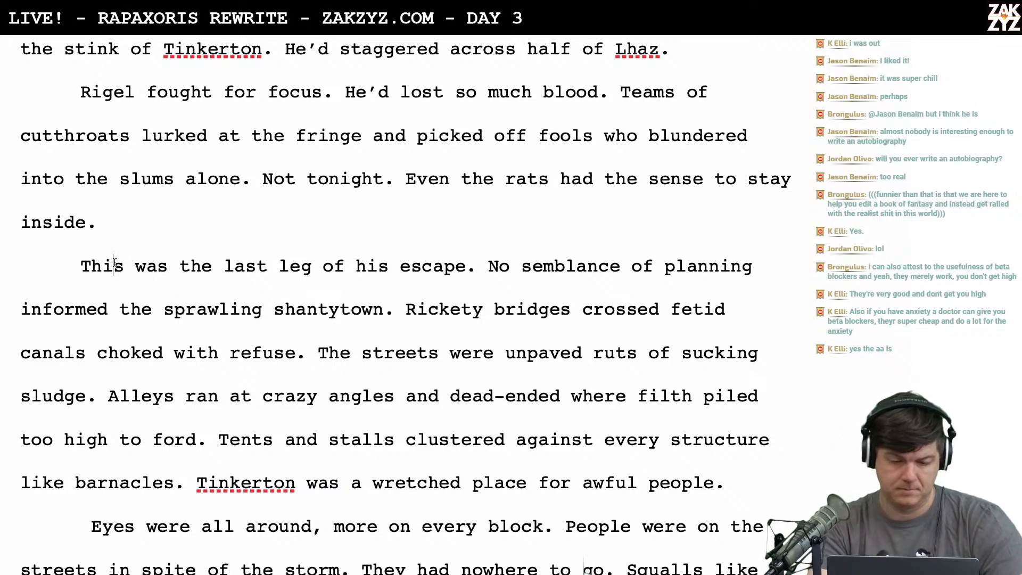
key(Right)
key(Right)
key(BackSpace)
key(BackSpace)
key(BackSpace)
key(BackSpace)
key(BackSpace)
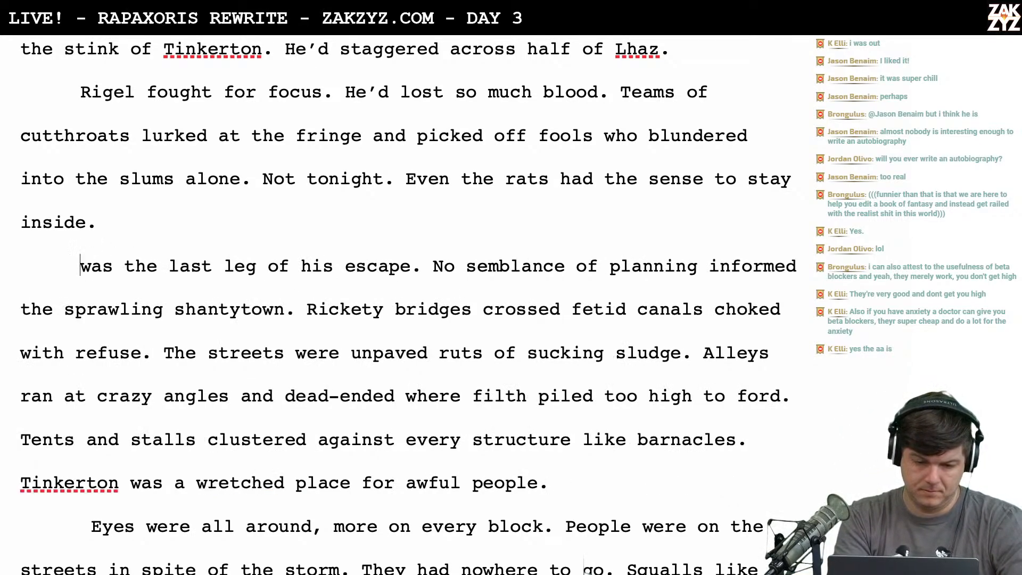
Insert "Tinkerton" as the opening word of the paragraph that begins "was the last leg of his escape."
text(T)
key(BackSpace)
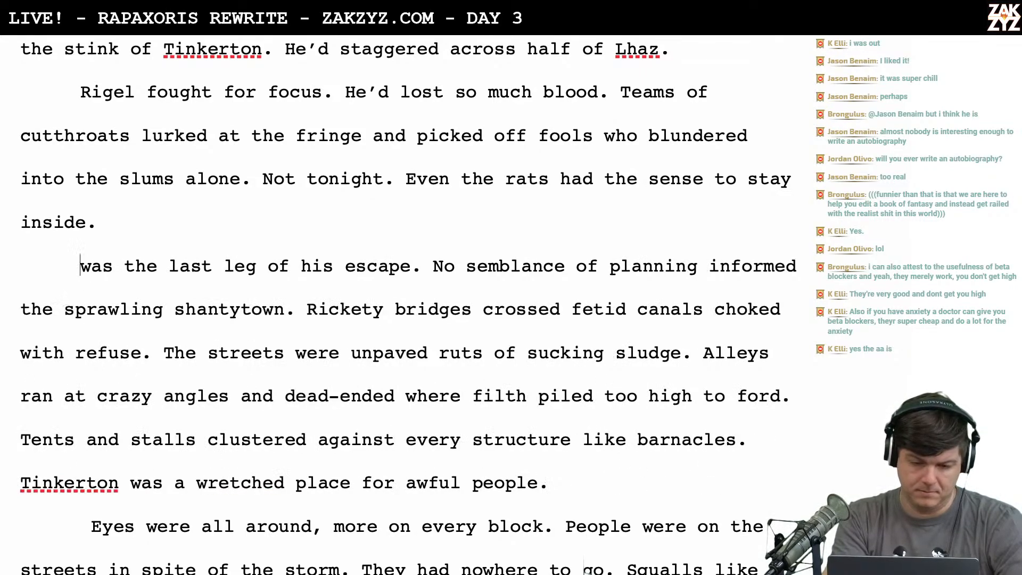
text(The)
key(BackSpace)
key(BackSpace)
key(BackSpace)
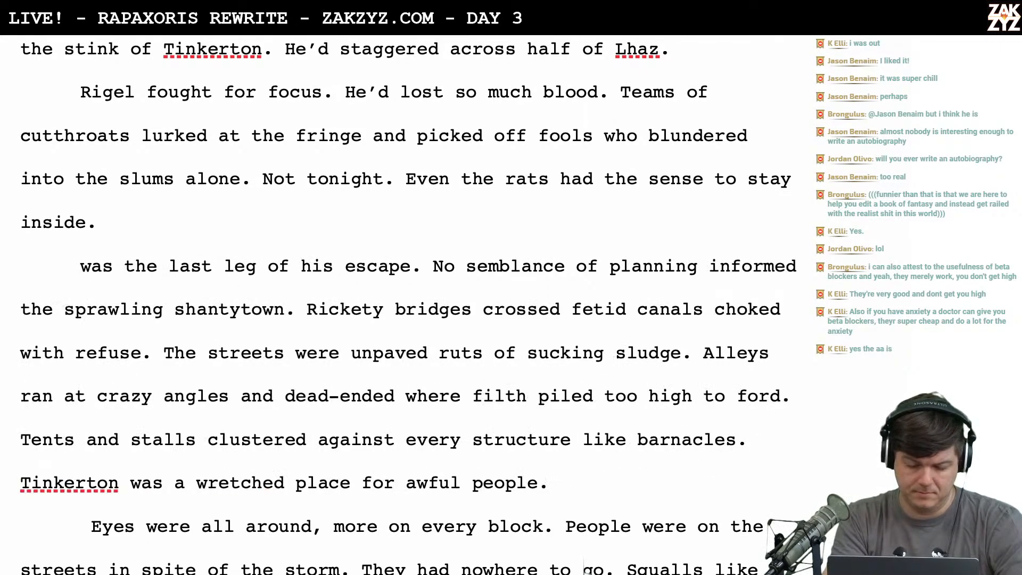
text(Tinkerton)
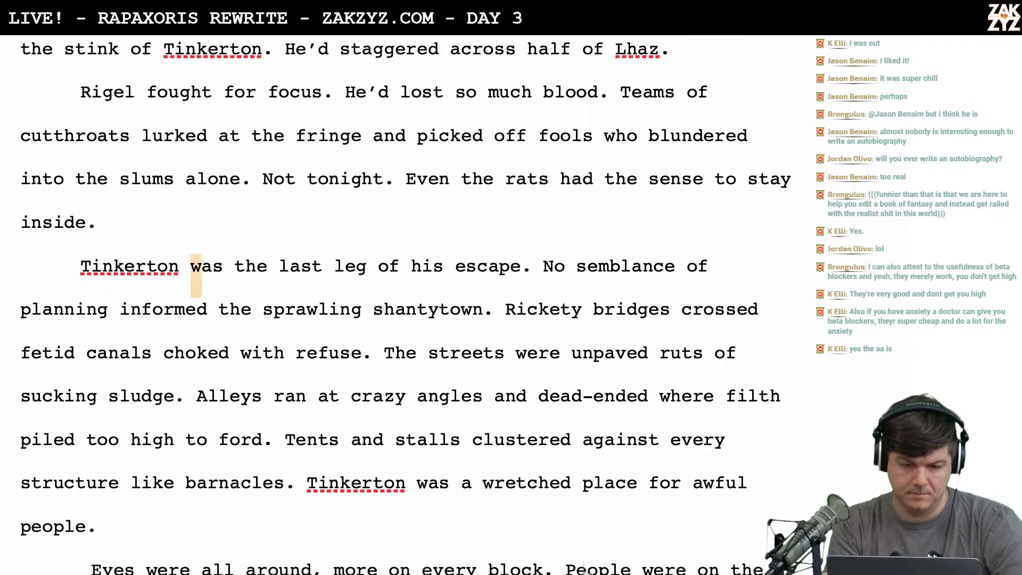
Replace "his" with "Rigel's" in the sentence "Tinkerton was the last leg of his escape."
scroll(255, 278, down, 3)
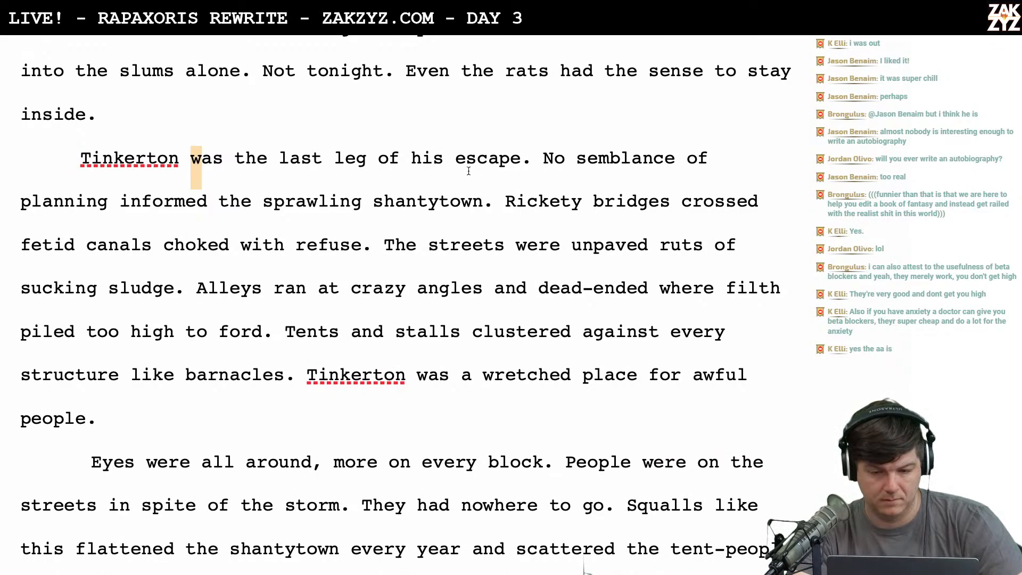
click(439, 169)
key(BackSpace)
key(BackSpace)
key(BackSpace)
text(Rigel's)
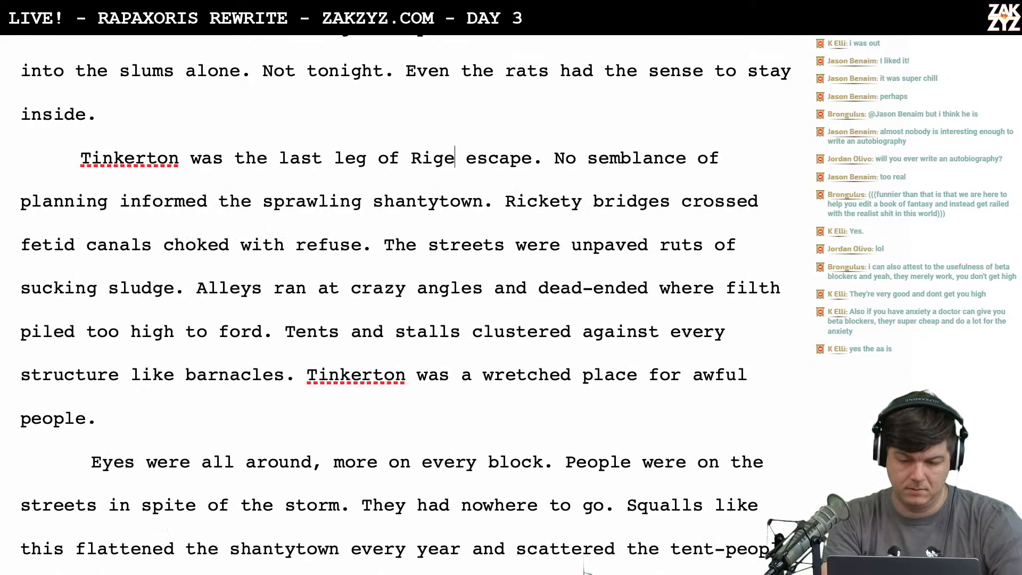
Try opening the sentence about teams of cutthroats with "Most nights," and restore its original wording
scroll(584, 568, up, 2)
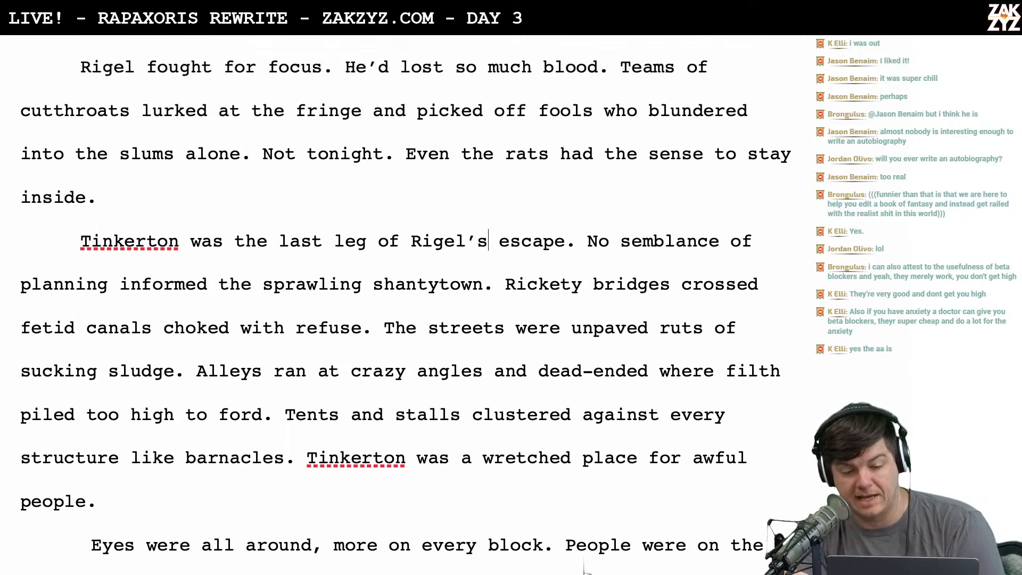
scroll(587, 568, down, 1)
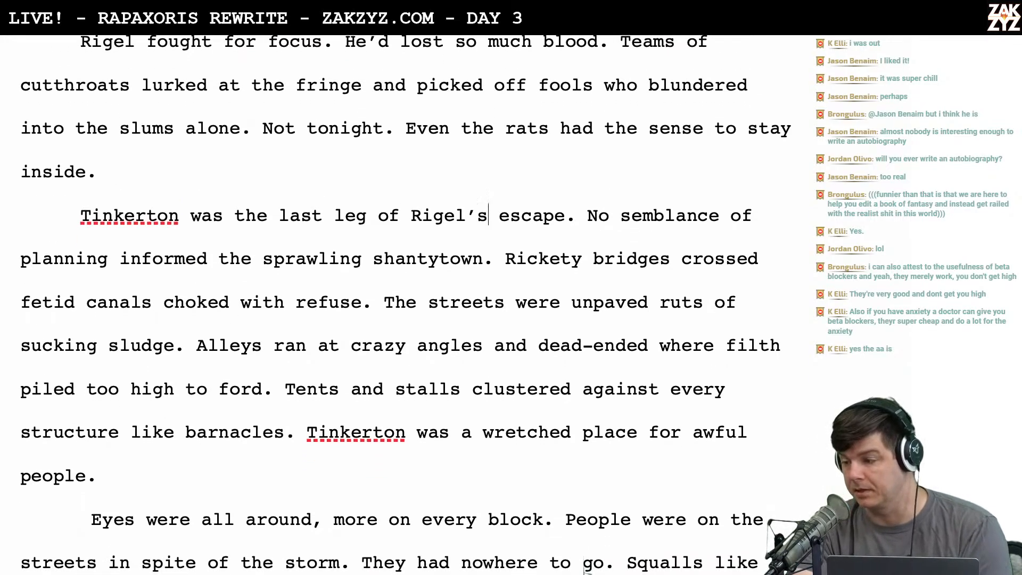
scroll(584, 569, down, 1)
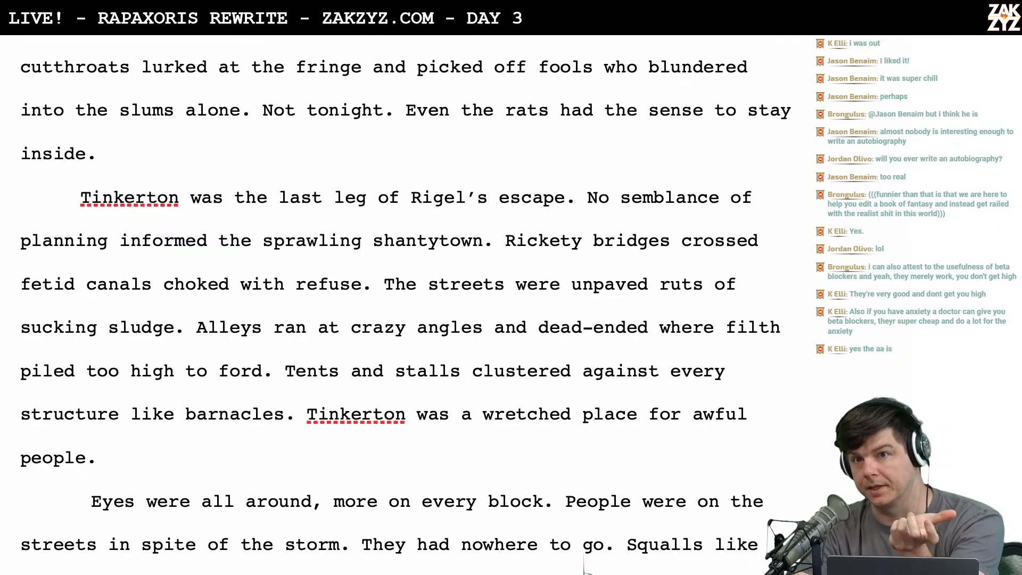
scroll(583, 568, up, 3)
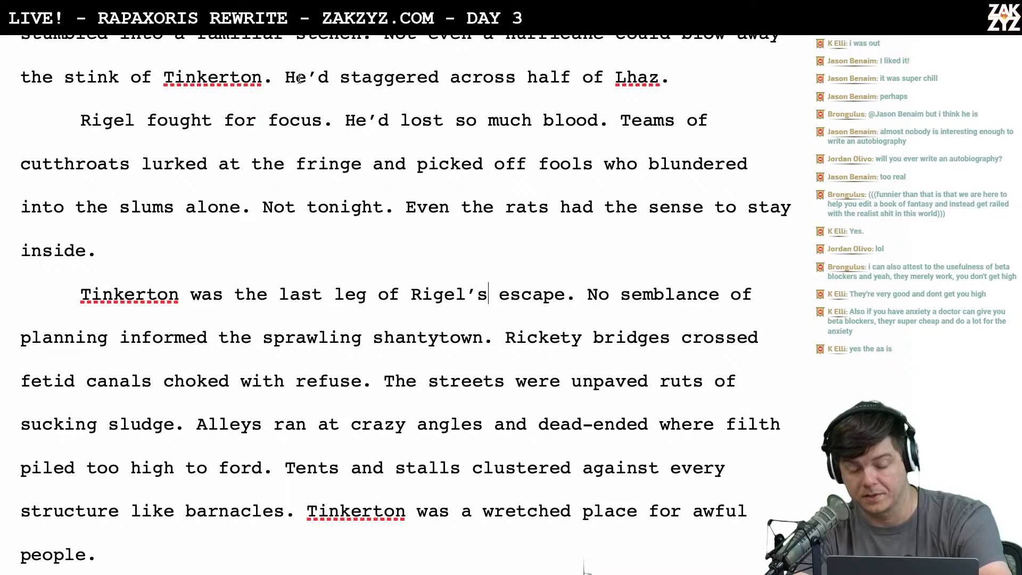
scroll(344, 164, down, 1)
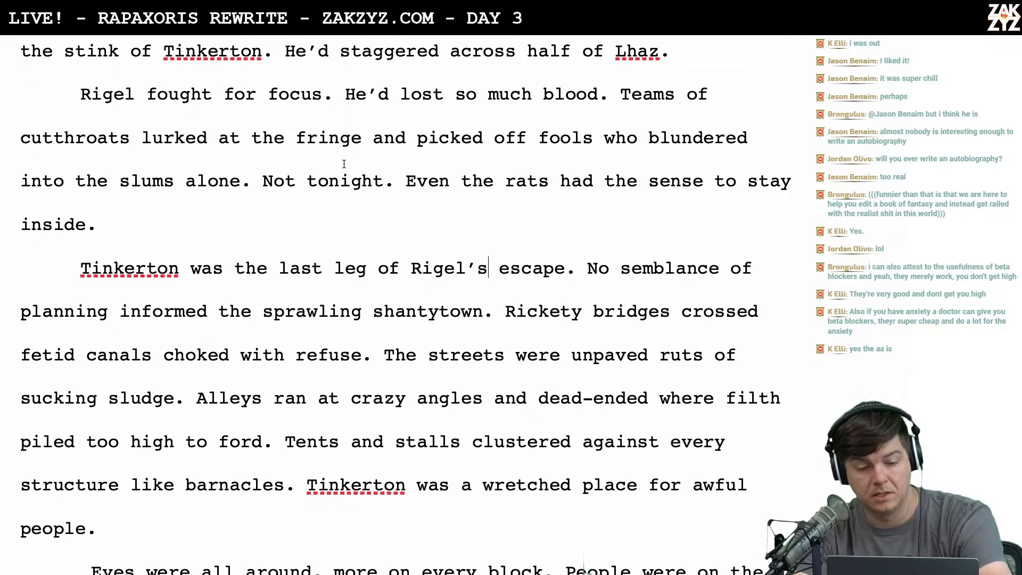
scroll(238, 176, down, 1)
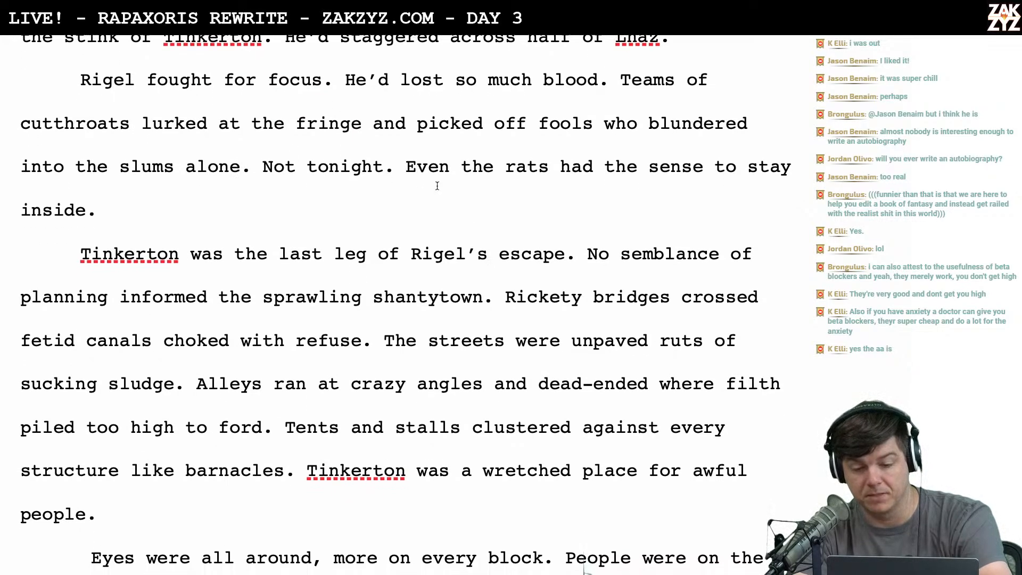
click(361, 144)
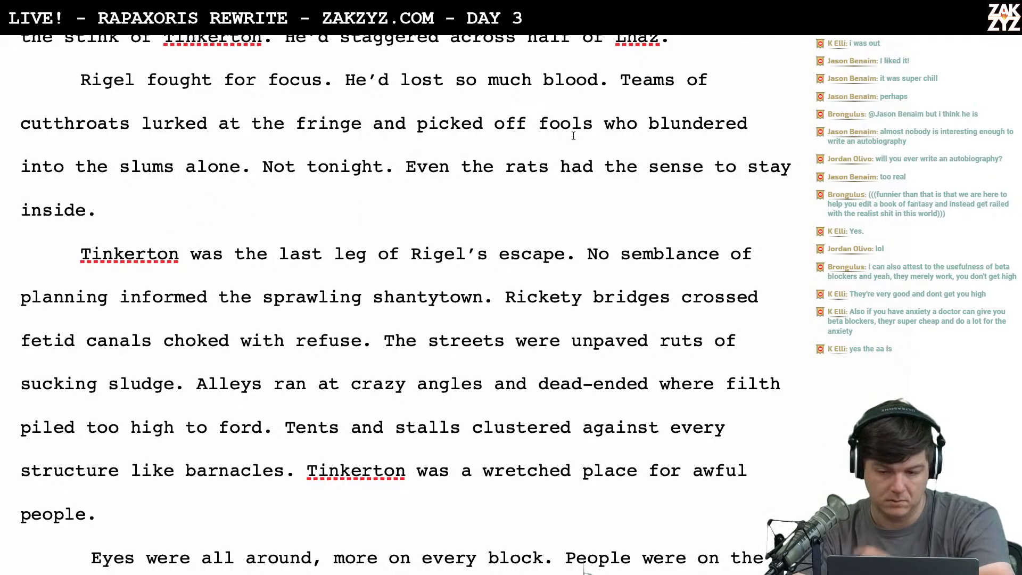
click(619, 91)
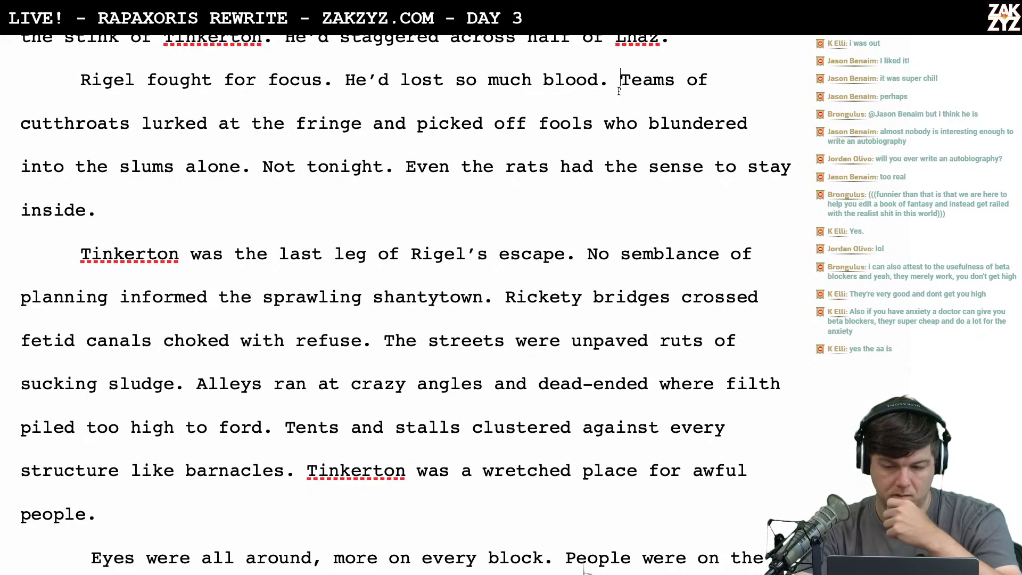
text(Most nights,)
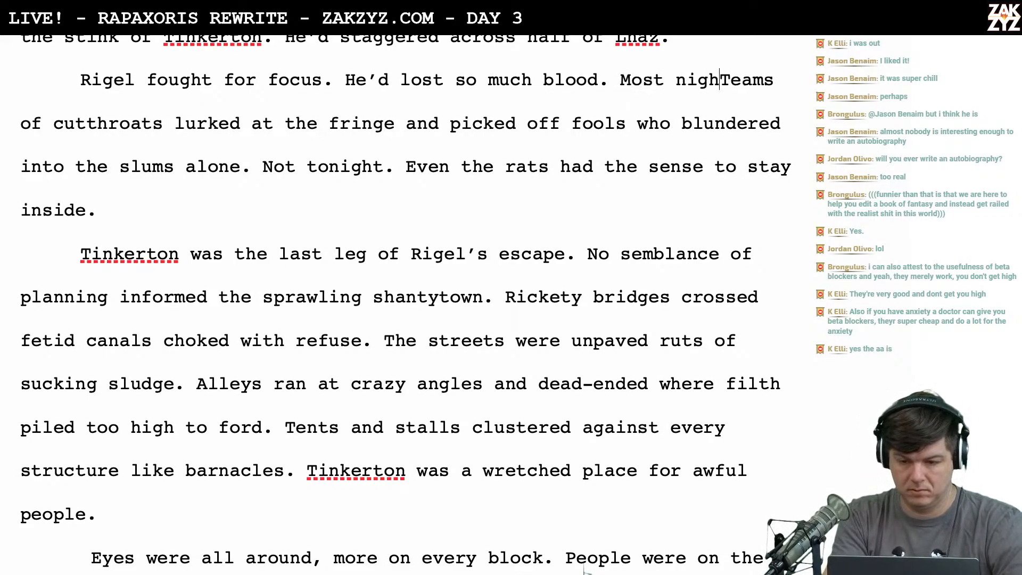
key(Delete)
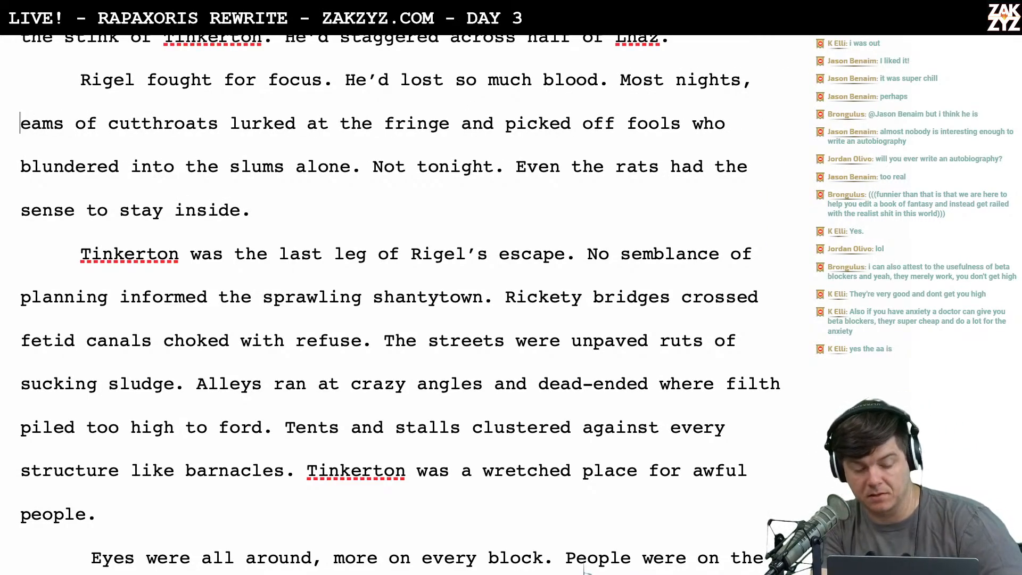
text(t)
key(BackSpace)
key(BackSpace)
key(BackSpace)
key(BackSpace)
key(BackSpace)
key(BackSpace)
key(BackSpace)
key(BackSpace)
key(BackSpace)
key(BackSpace)
key(BackSpace)
key(BackSpace)
key(BackSpace)
key(BackSpace)
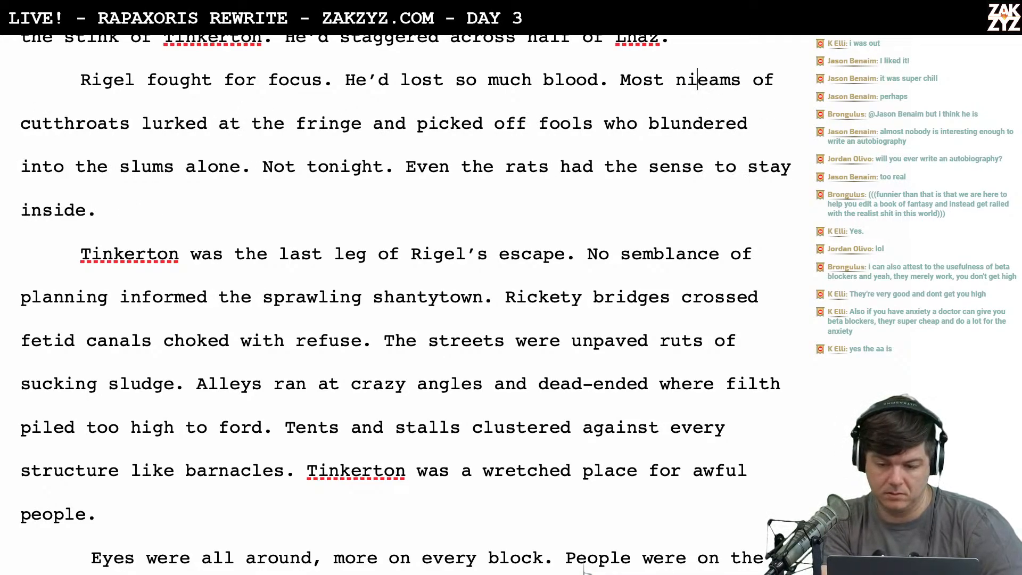
text(T)
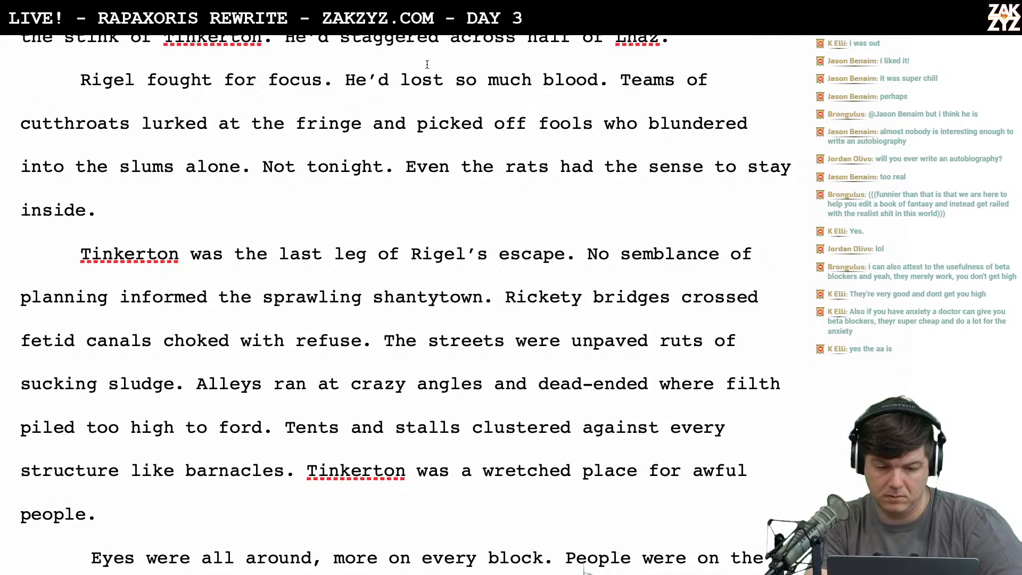
Reread the paragraphs describing Tinkerton's shantytown and its people on the streets
scroll(391, 132, down, 2)
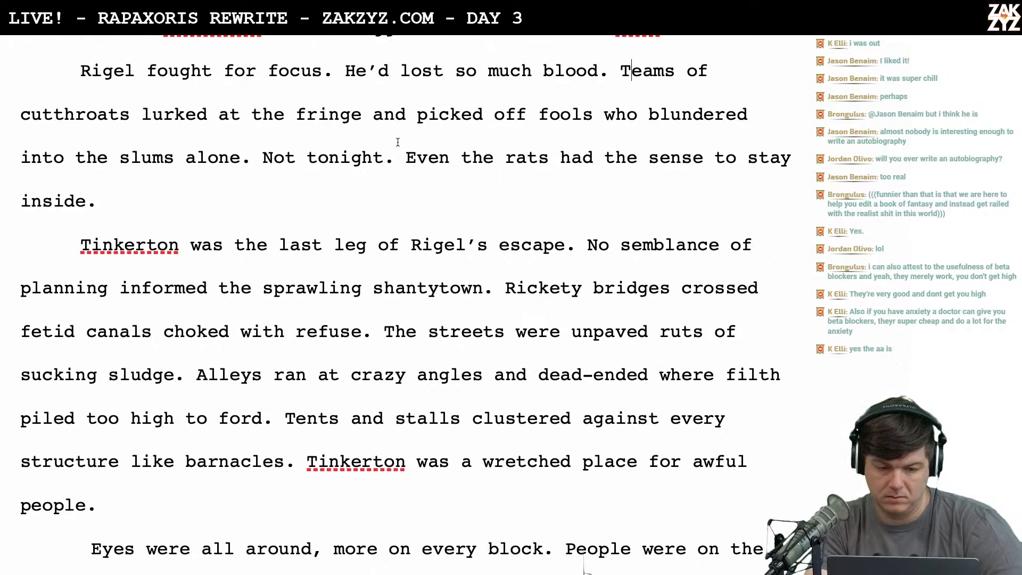
scroll(398, 142, down, 1)
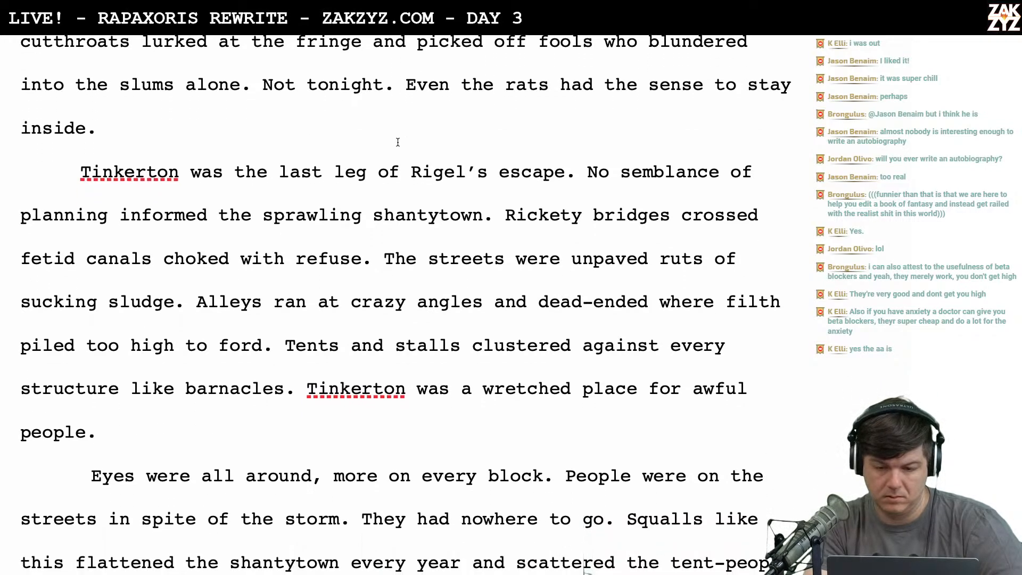
scroll(397, 142, down, 3)
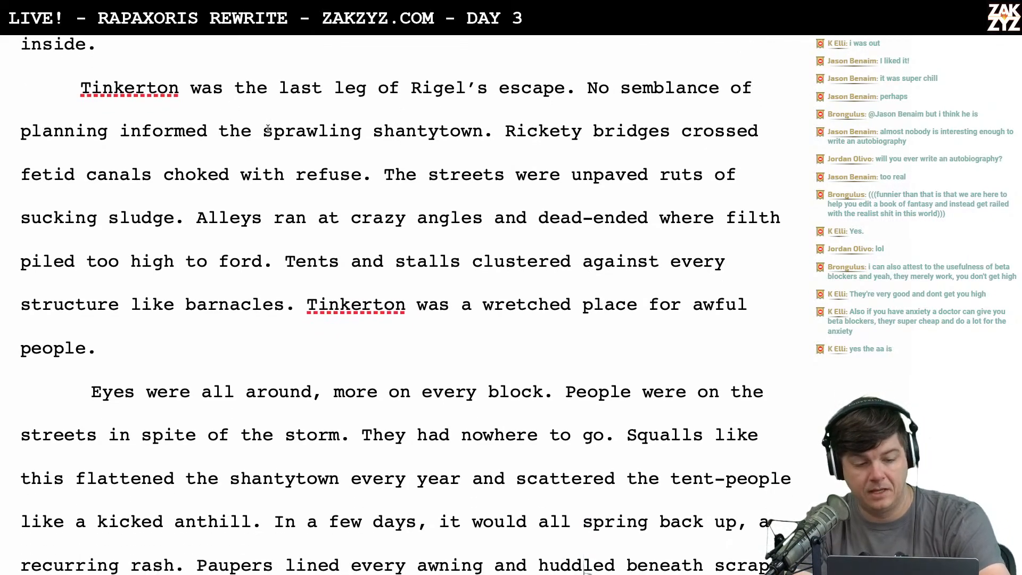
scroll(223, 118, down, 1)
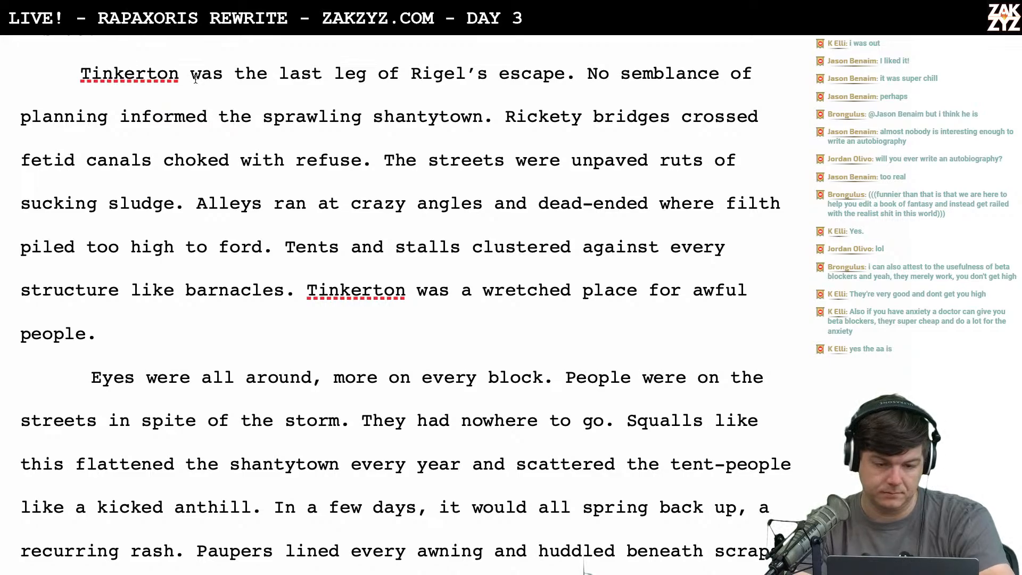
scroll(226, 106, down, 1)
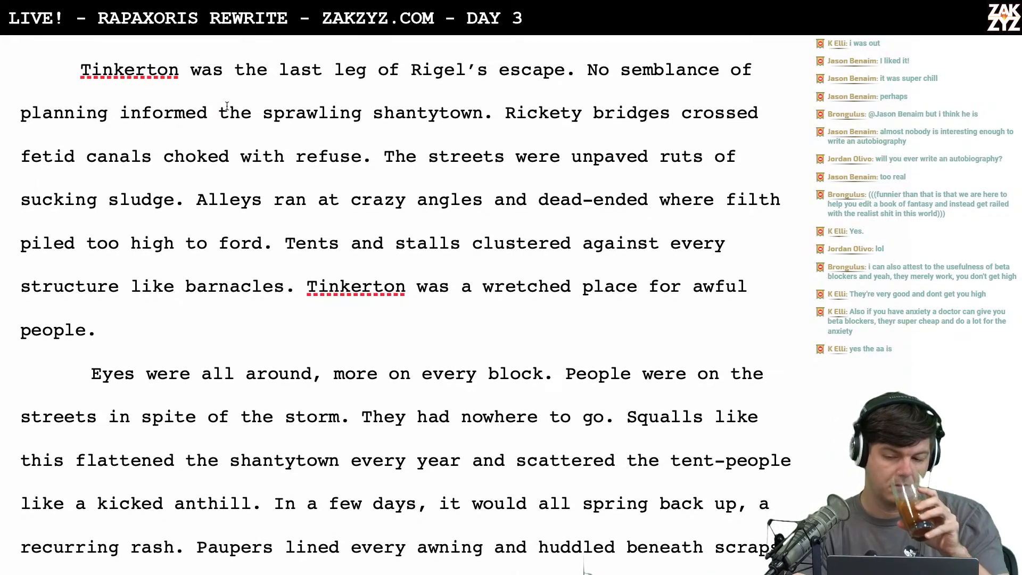
scroll(227, 106, down, 1)
scroll(227, 107, up, 1)
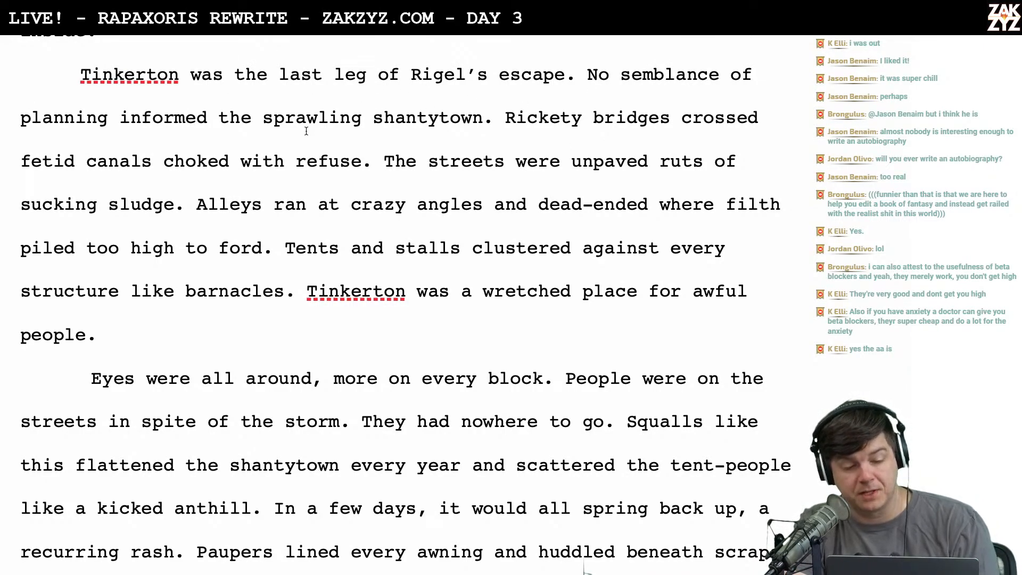
scroll(348, 157, down, 1)
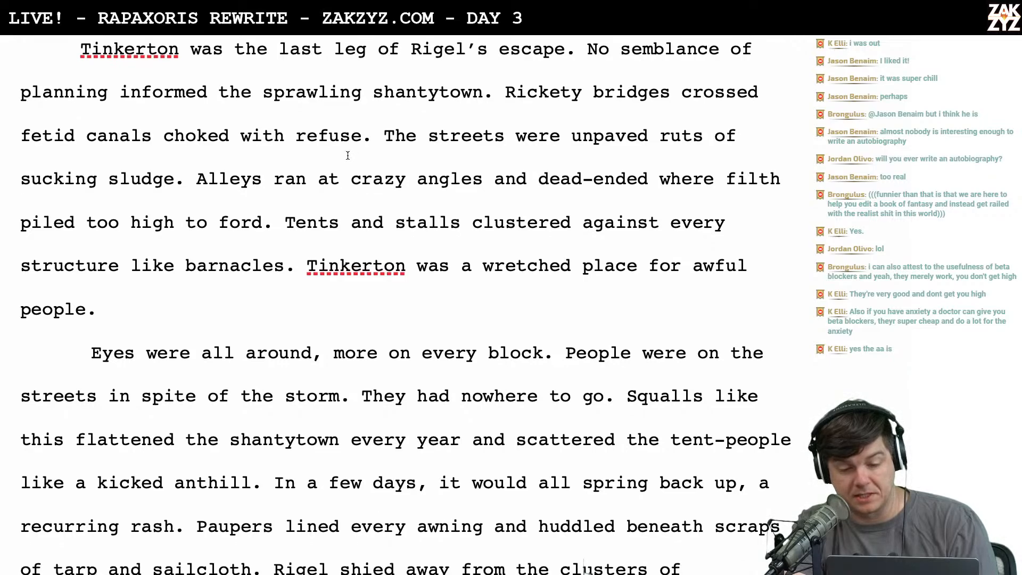
scroll(561, 96, down, 1)
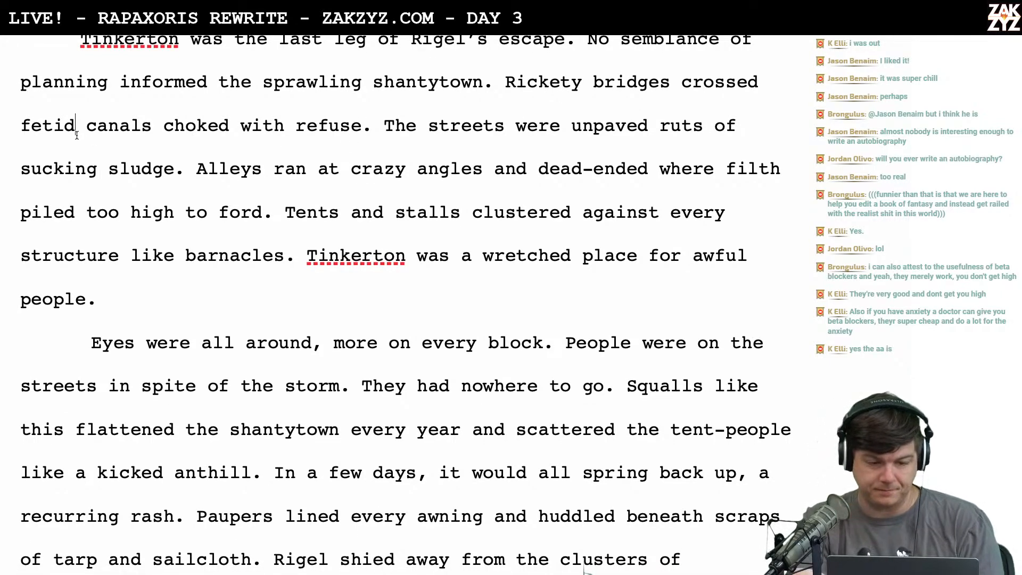
Replace "crossed" with "spanned" in the sentence about rickety bridges over fetid canals
key(Left)
key(Left)
key(Left)
key(Left)
key(Left)
key(Left)
key(Left)
key(Left)
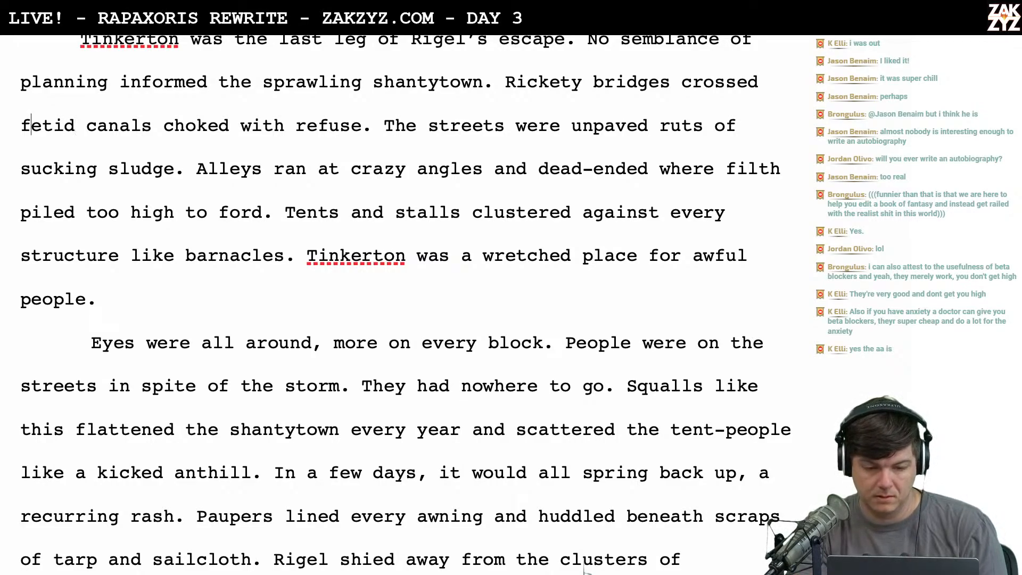
key(Left)
key(Left)
key(Left)
key(Left)
key(Left)
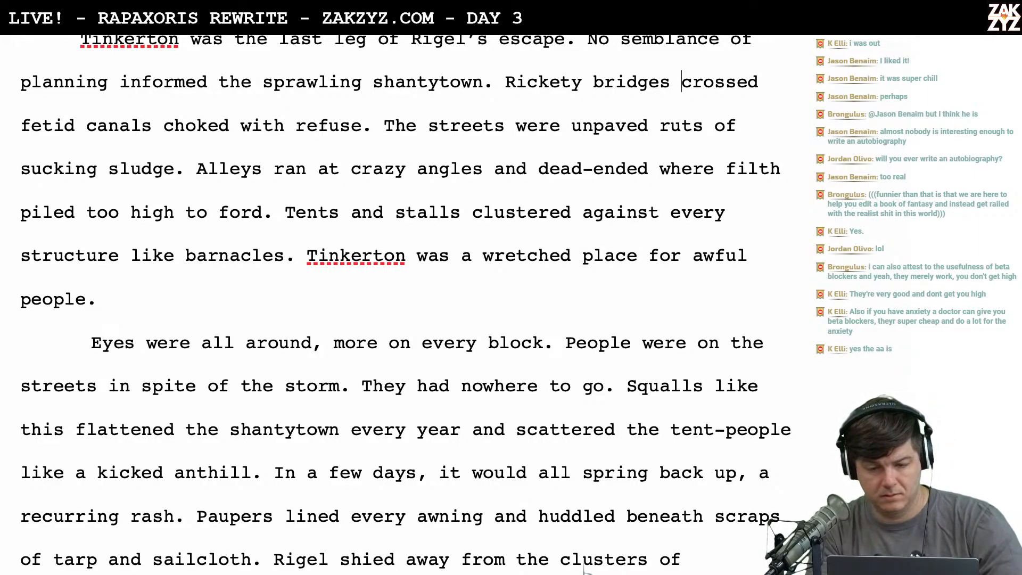
key(shift+Right)
key(shift+Right)
key(shift+Right)
key(shift+Right)
key(shift+Right)
key(shift+Right)
key(shift+Right)
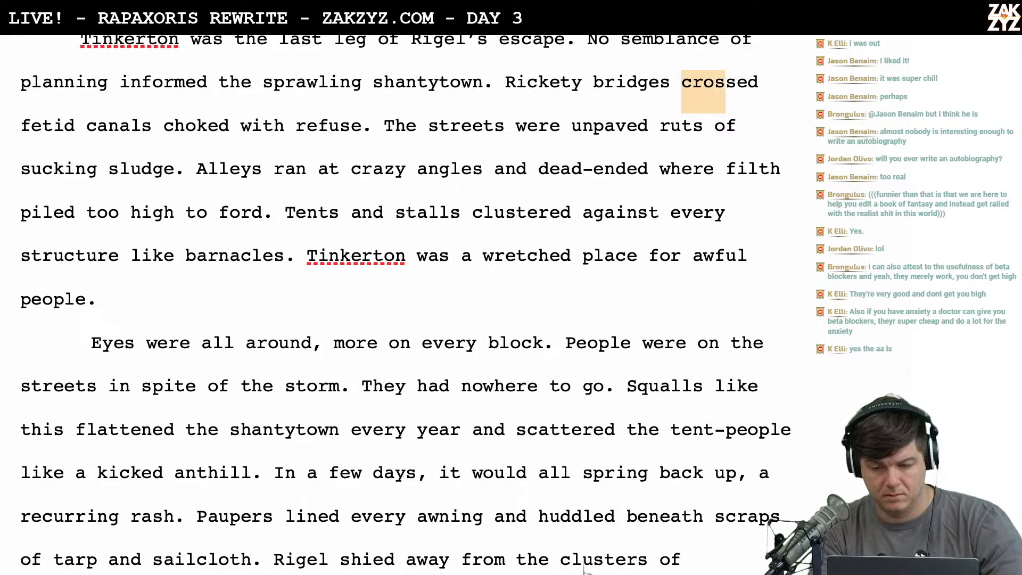
text(spra)
key(BackSpace)
key(BackSpace)
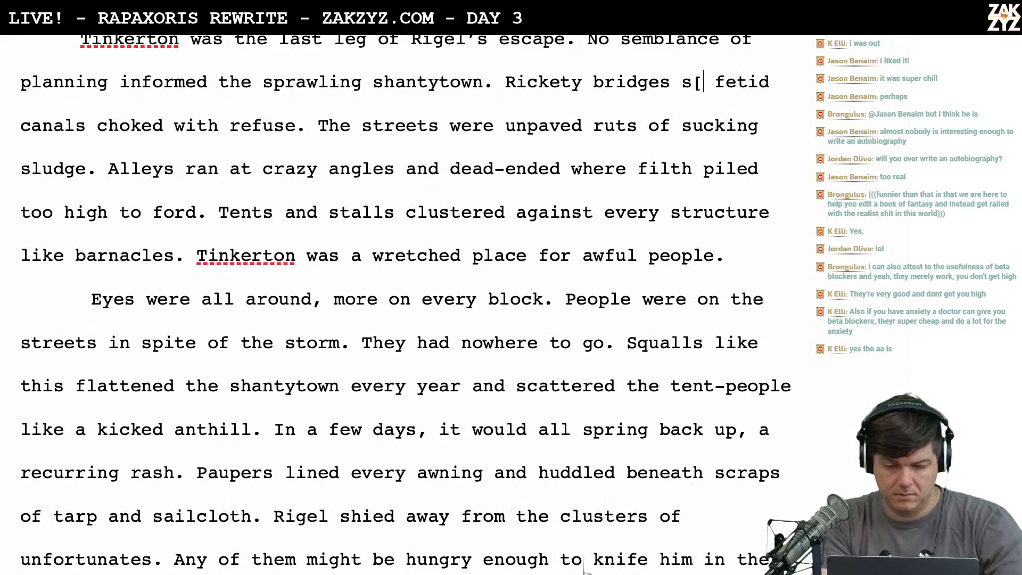
text(pp)
key(BackSpace)
text(anned)
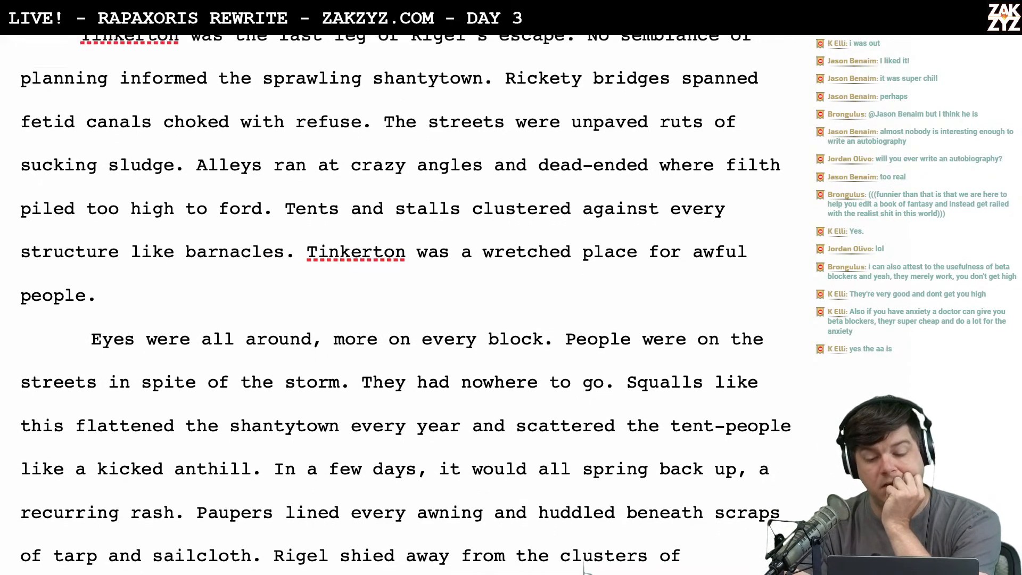
Delete the word "sprawling" before "shantytown" in the sentence about no semblance of planning
scroll(584, 567, up, 2)
scroll(585, 567, up, 1)
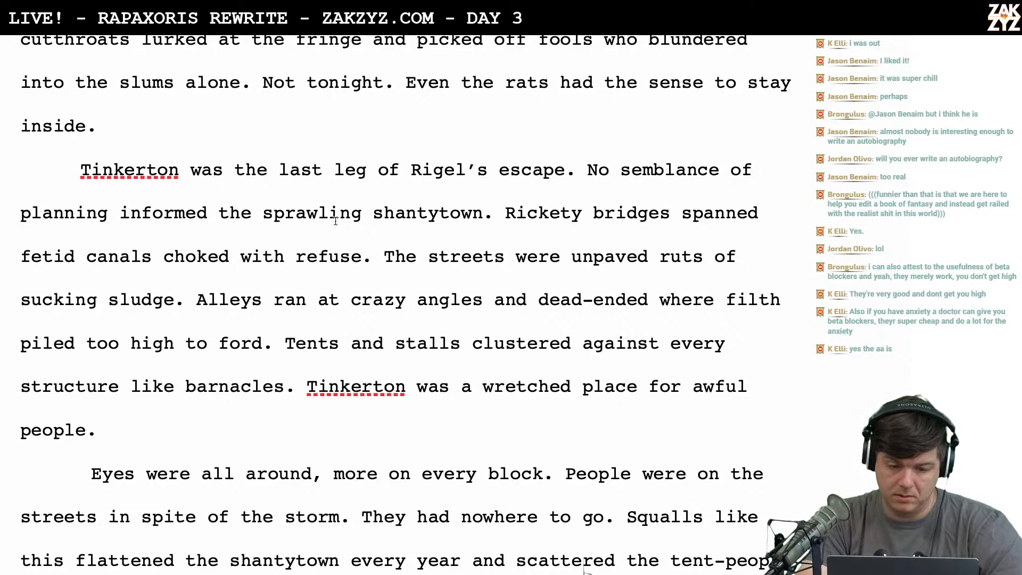
click(362, 213)
key(BackSpace)
key(BackSpace)
key(BackSpace)
key(BackSpace)
key(BackSpace)
key(BackSpace)
key(BackSpace)
key(BackSpace)
key(BackSpace)
key(BackSpace)
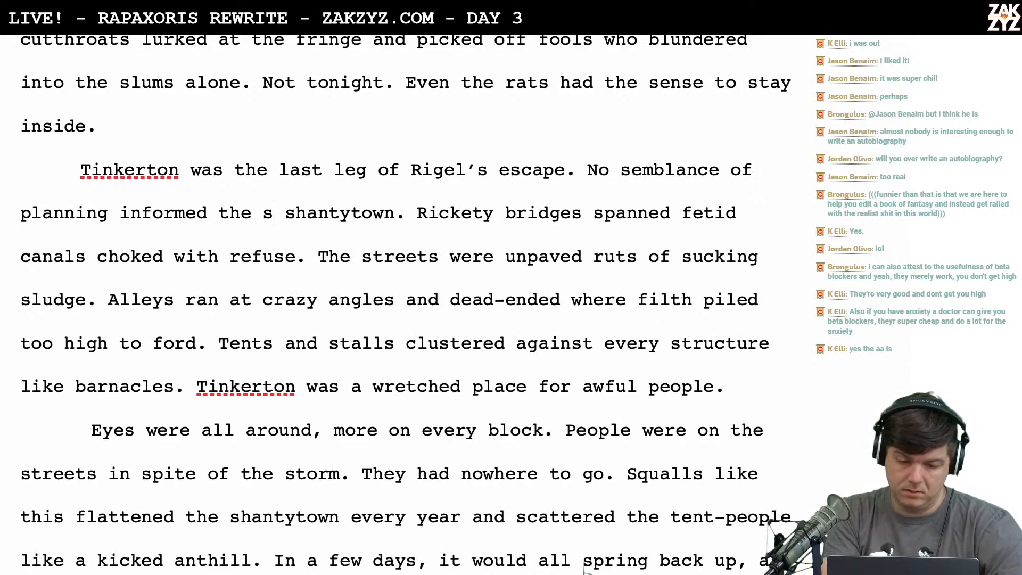
Insert "so-called" before "streets" in the sentence about unpaved ruts of sucking sludge
scroll(584, 569, down, 2)
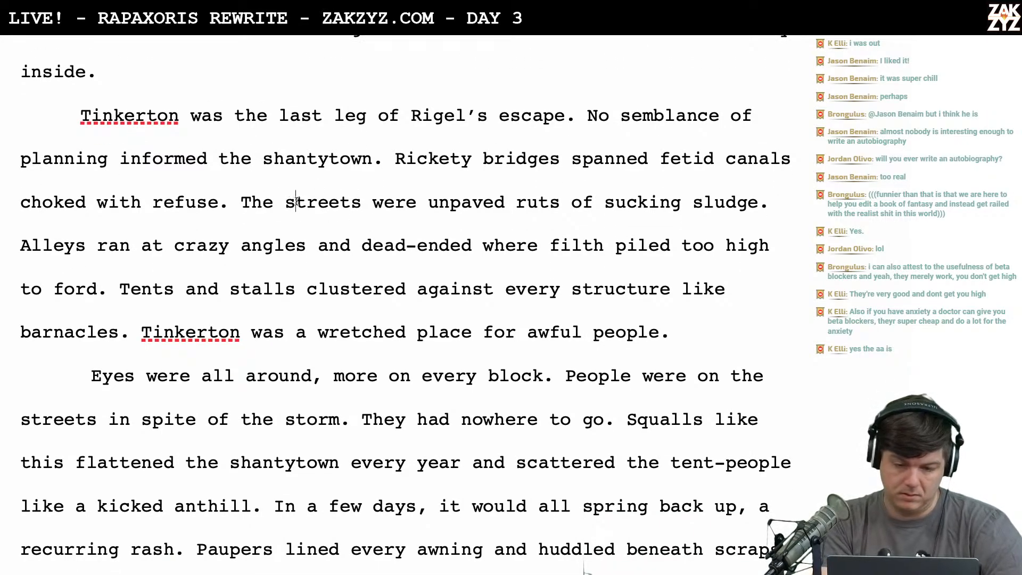
click(286, 203)
key(Left)
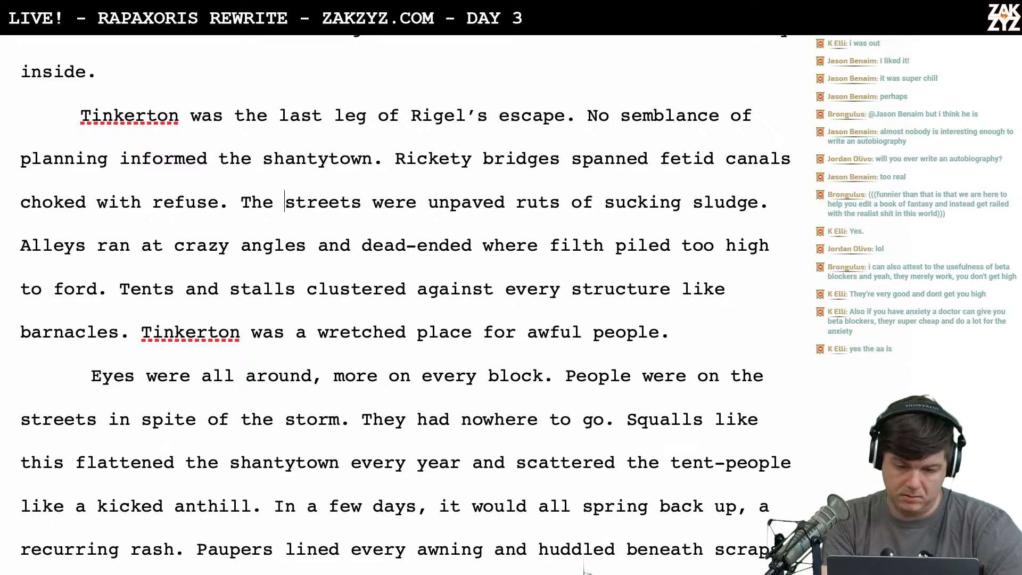
text(so-all)
key(BackSpace)
key(BackSpace)
text(c)
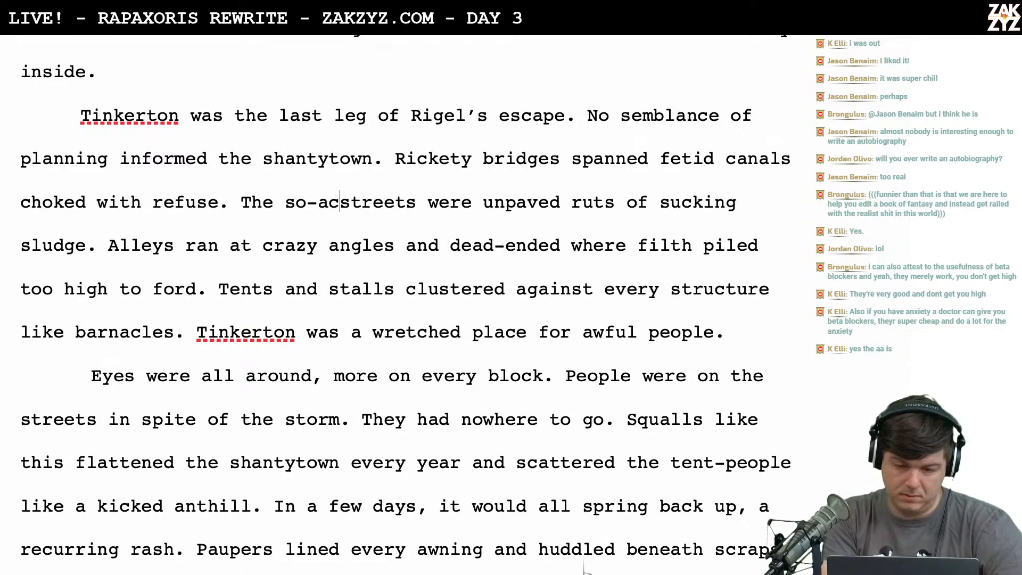
key(BackSpace)
key(BackSpace)
text(called)
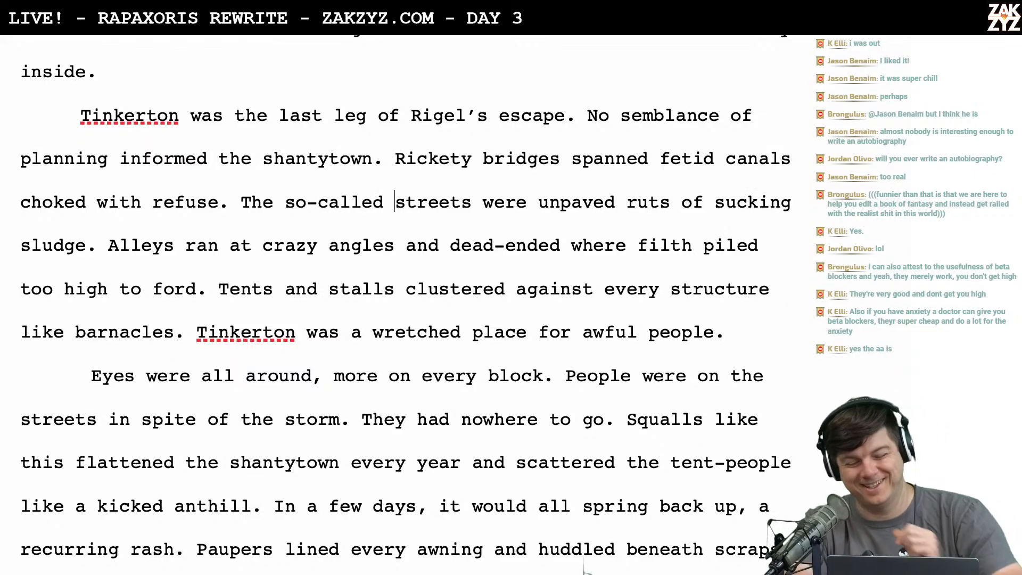
Reread the paragraphs describing Tinkerton's streets, alleys and stalls and the paupers sheltering from the storm
scroll(585, 567, down, 1)
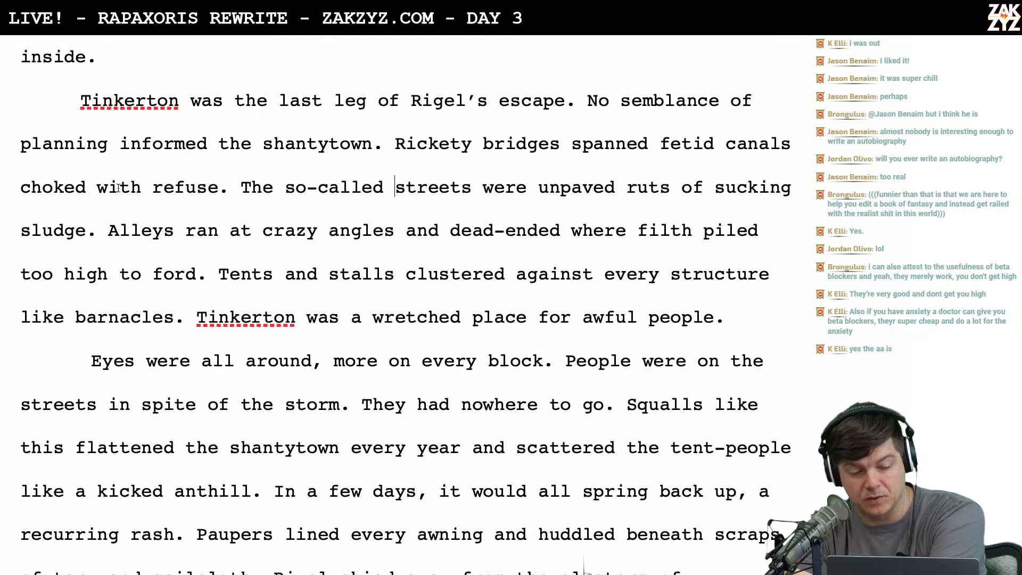
scroll(118, 187, down, 1)
scroll(118, 187, down, 2)
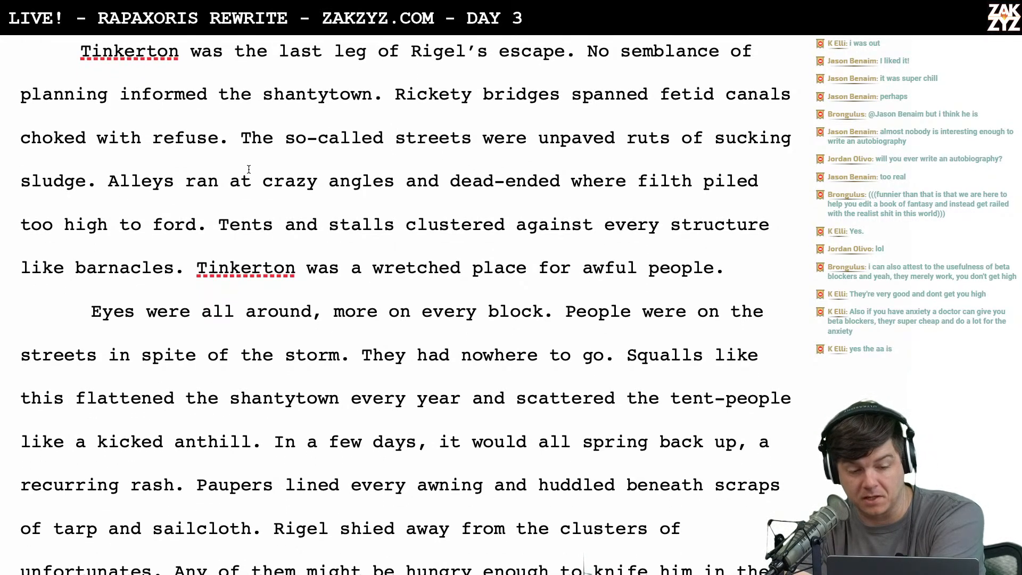
scroll(96, 228, down, 1)
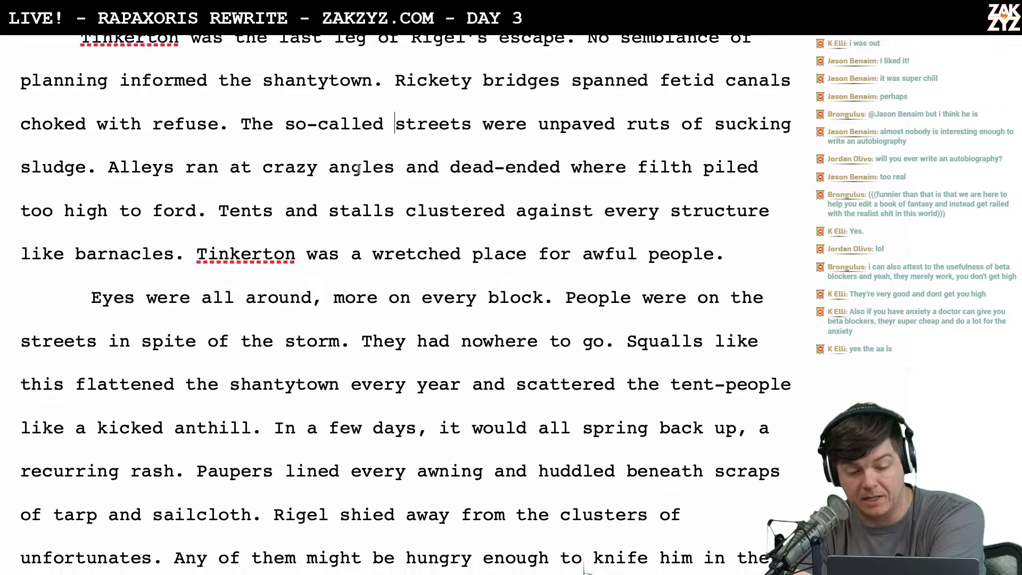
scroll(481, 176, down, 1)
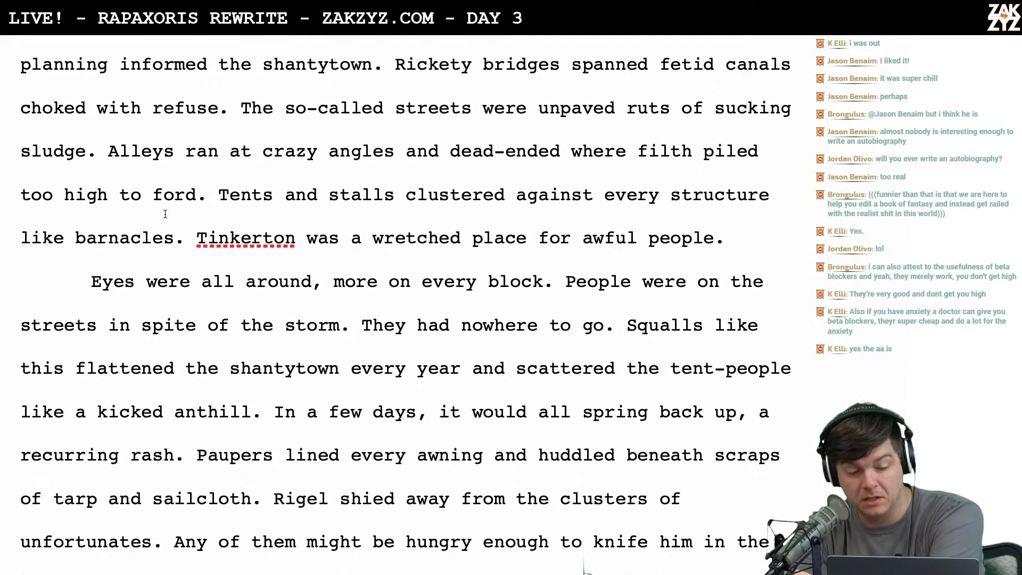
scroll(336, 156, down, 1)
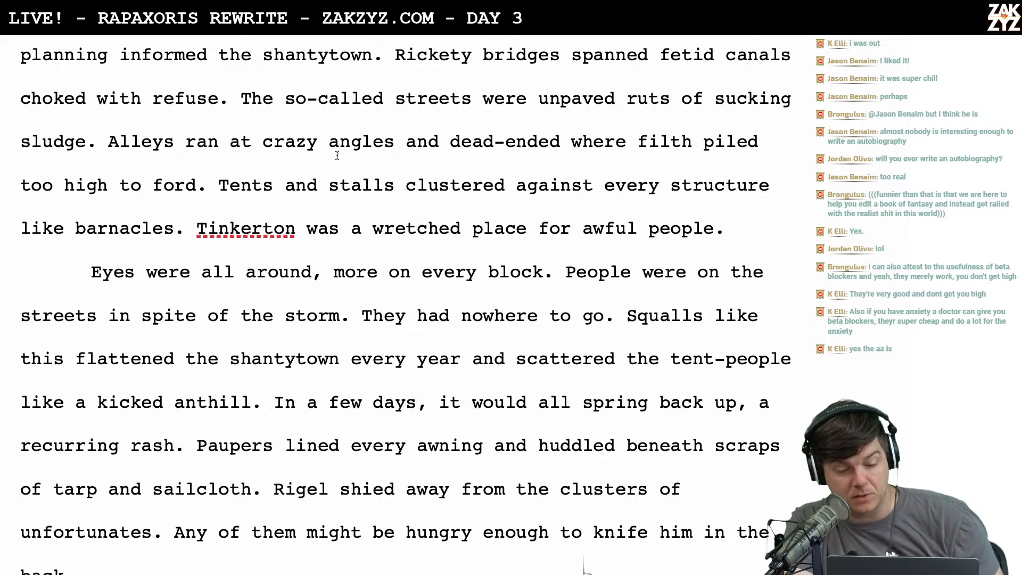
scroll(337, 155, down, 3)
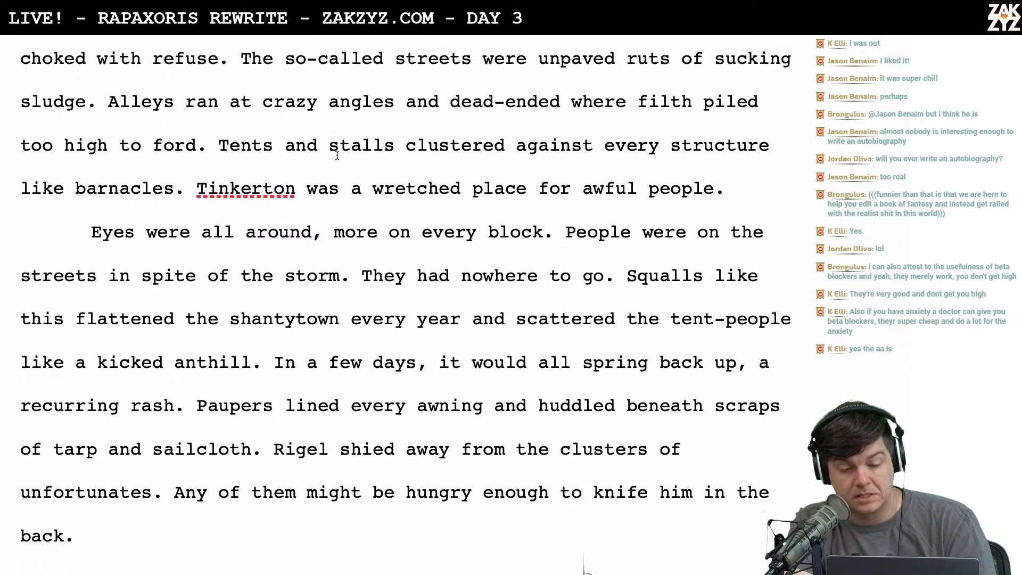
scroll(337, 155, down, 6)
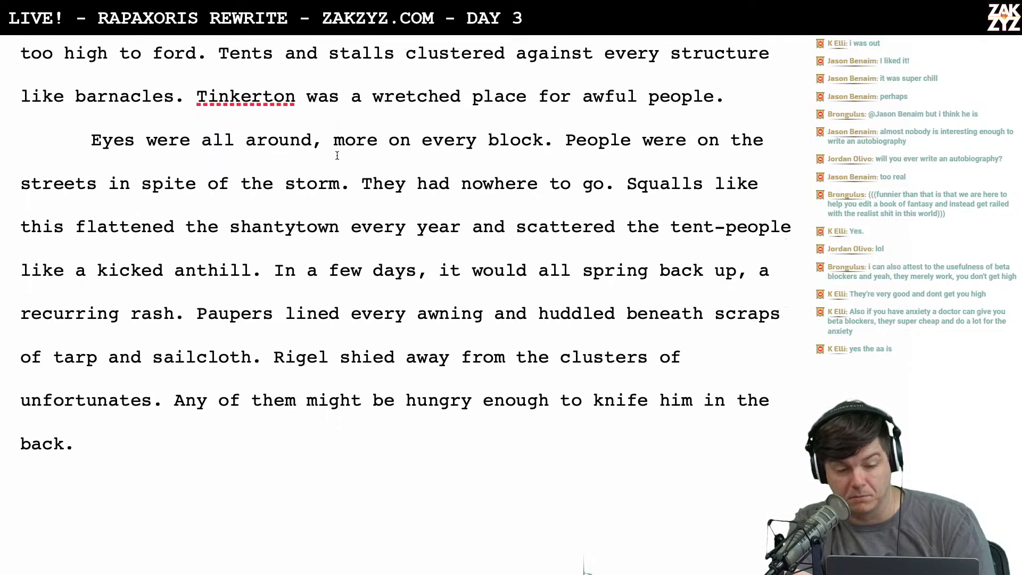
scroll(336, 156, up, 5)
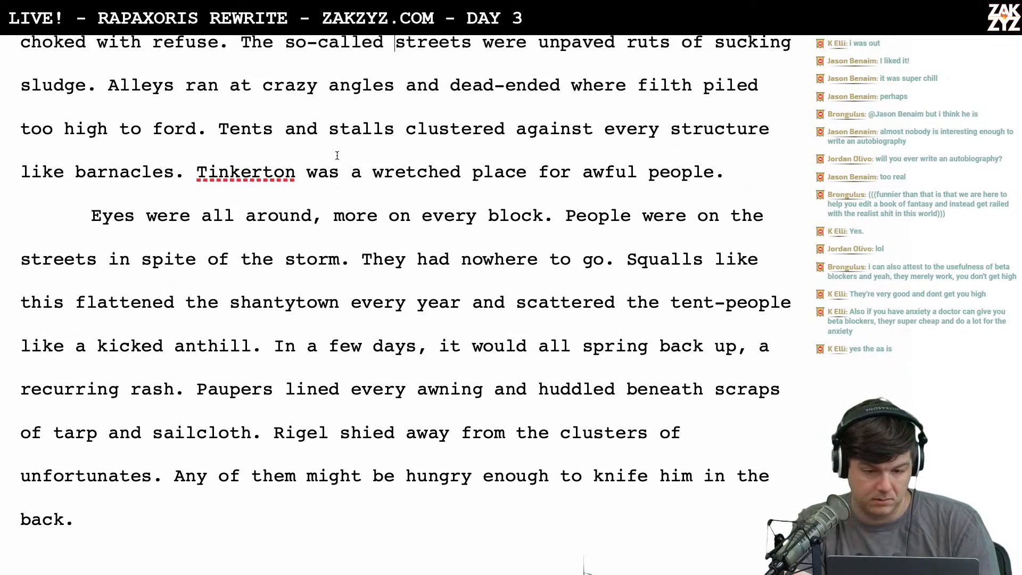
scroll(337, 155, up, 15)
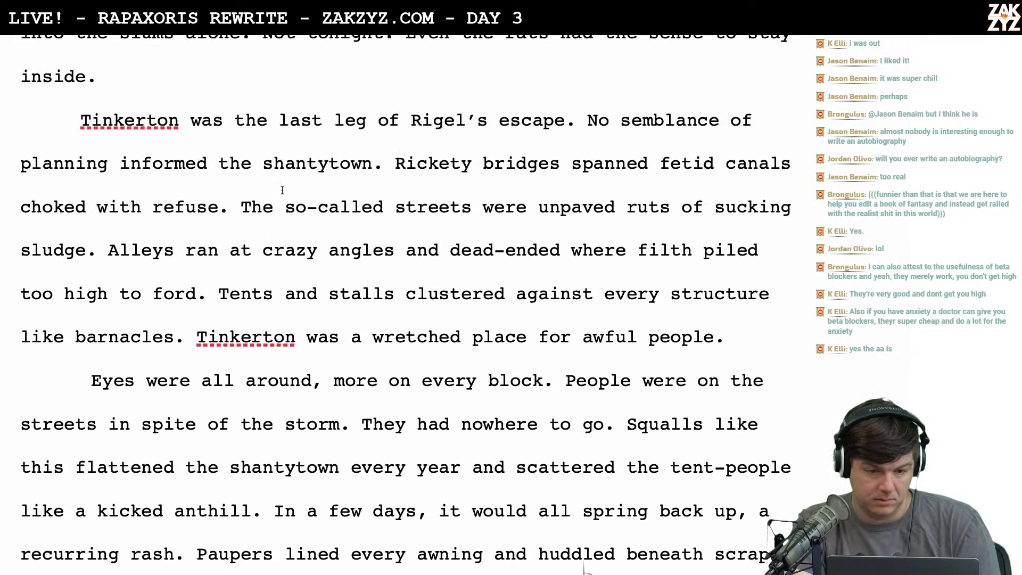
Replace "Tinkerton was" with "It was" in the sentence about a wretched place for awful people
scroll(282, 190, down, 5)
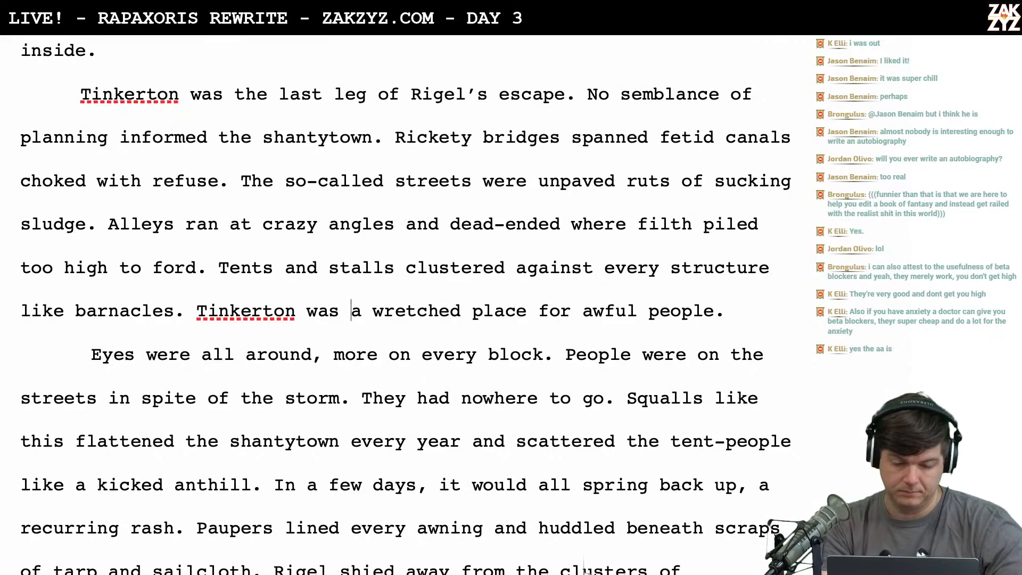
key(BackSpace)
key(BackSpace)
key(BackSpace)
key(BackSpace)
key(BackSpace)
key(BackSpace)
key(BackSpace)
key(BackSpace)
key(BackSpace)
key(BackSpace)
key(BackSpace)
key(BackSpace)
key(BackSpace)
key(BackSpace)
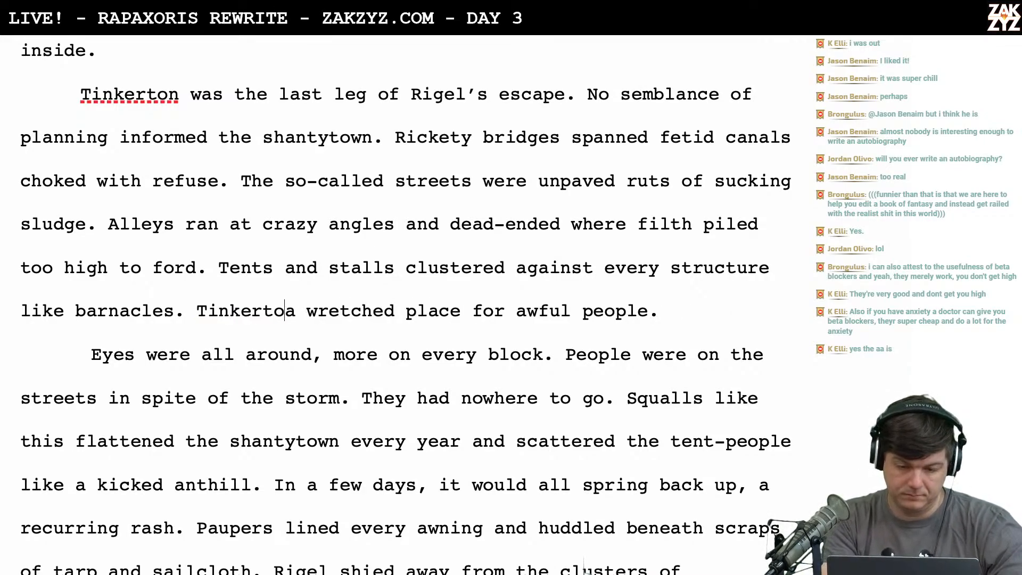
text(It was)
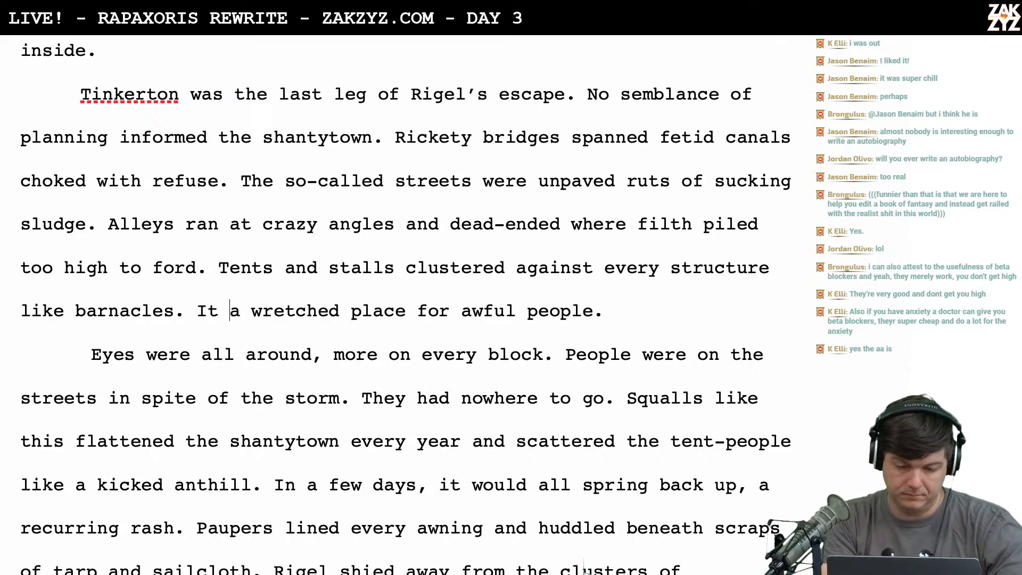
Add a comma after "wretched place" in the closing sentence of the Tinkerton paragraph
key(Right)
key(Right)
key(Right)
key(Right)
key(Right)
key(Right)
key(Right)
key(Right)
key(Right)
key(Right)
key(Right)
key(Right)
key(Right)
key(Right)
key(Right)
key(Right)
key(Right)
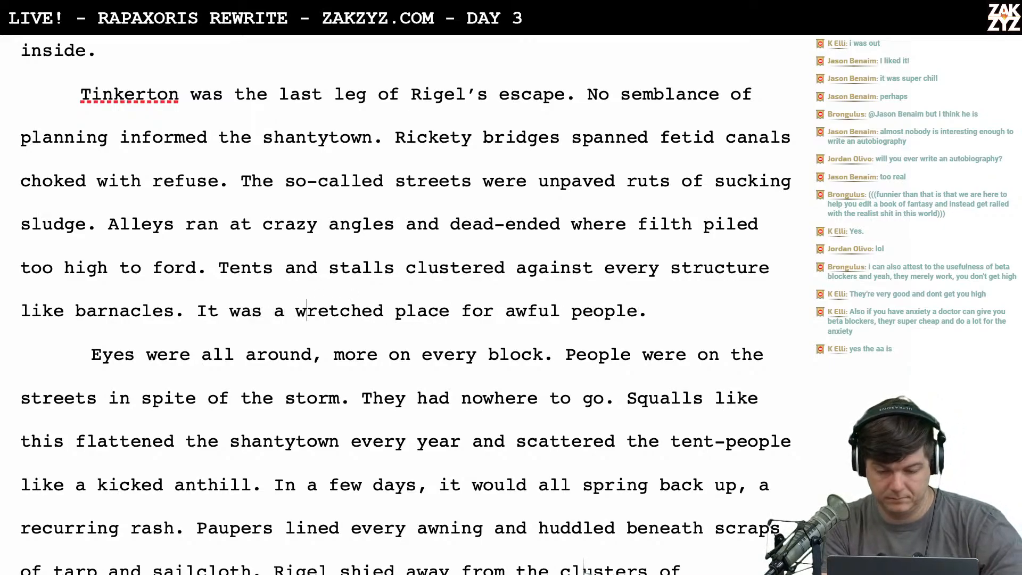
key(Left)
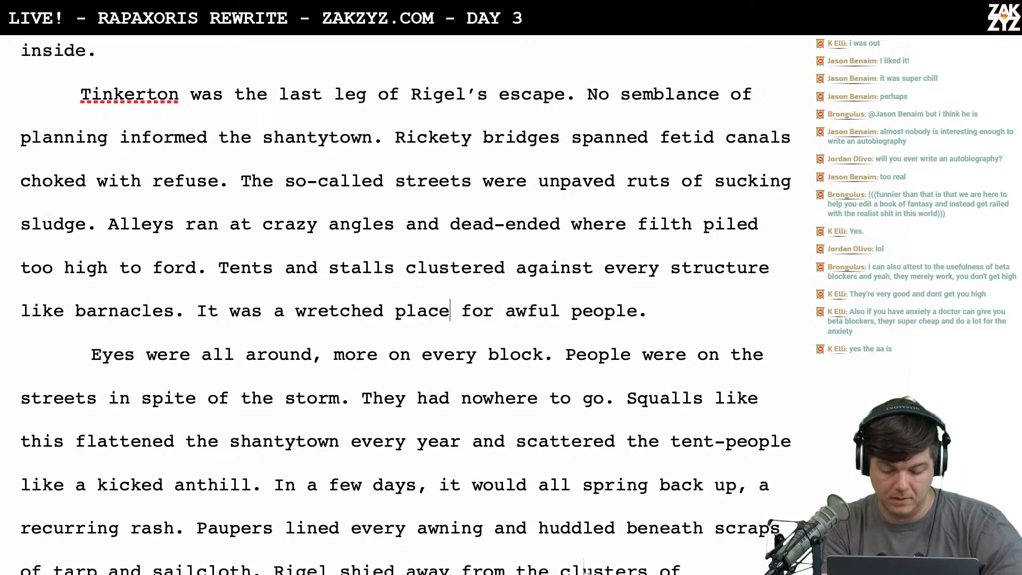
text(,)
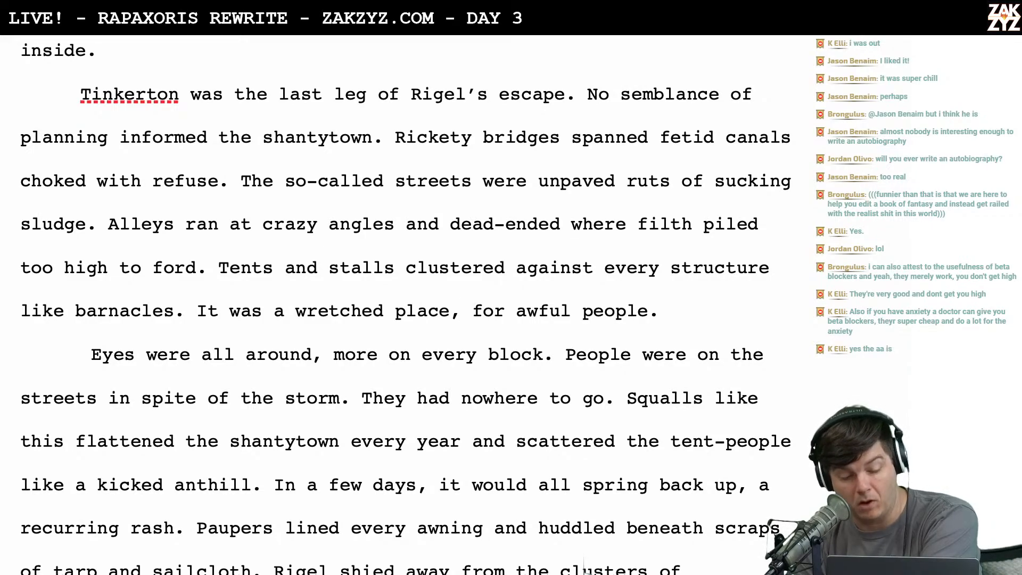
Reword "People were on the streets" as "People lined the streets" in the sentence ending "in spite of the storm"
scroll(584, 566, down, 2)
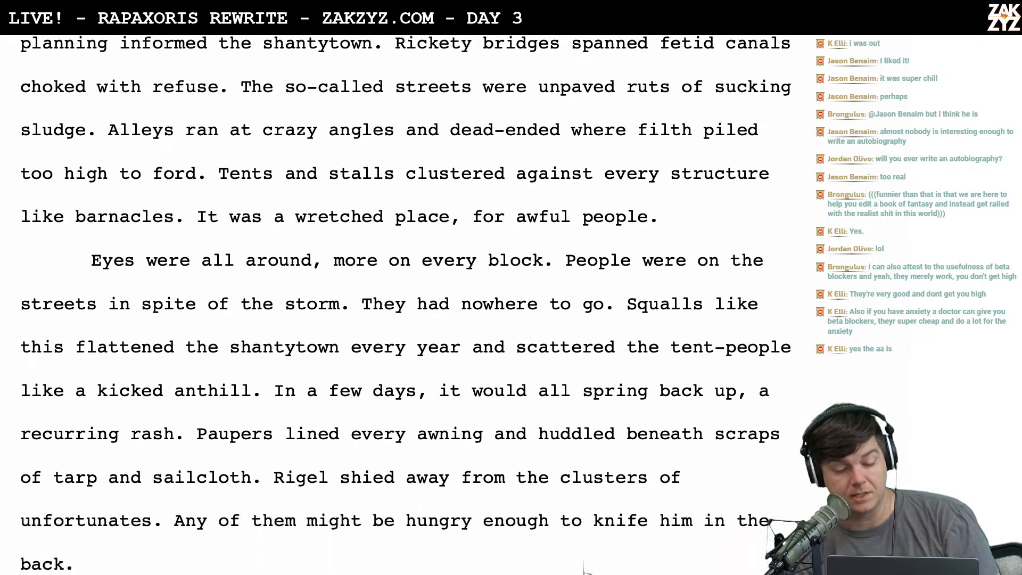
scroll(362, 301, down, 2)
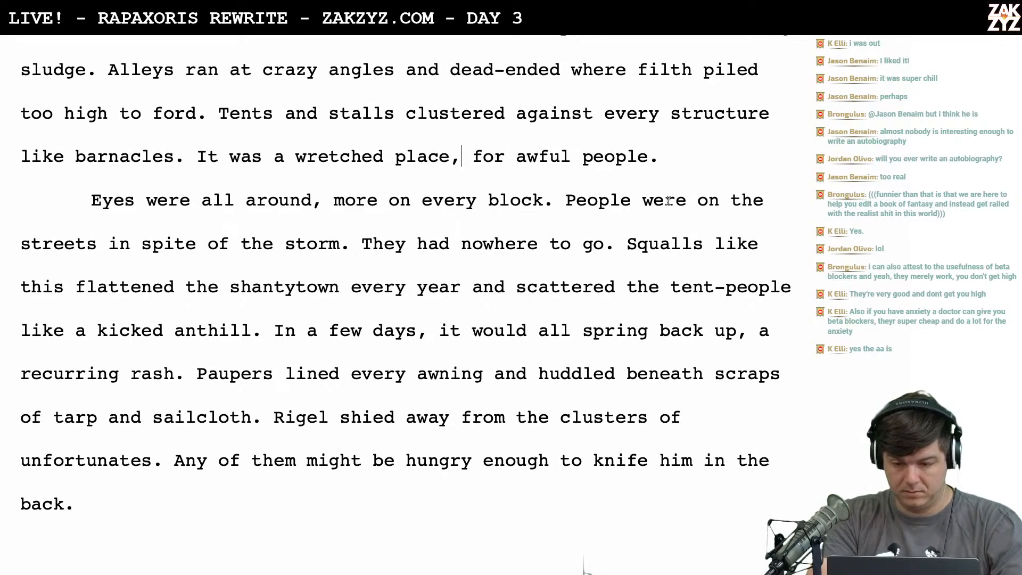
click(647, 201)
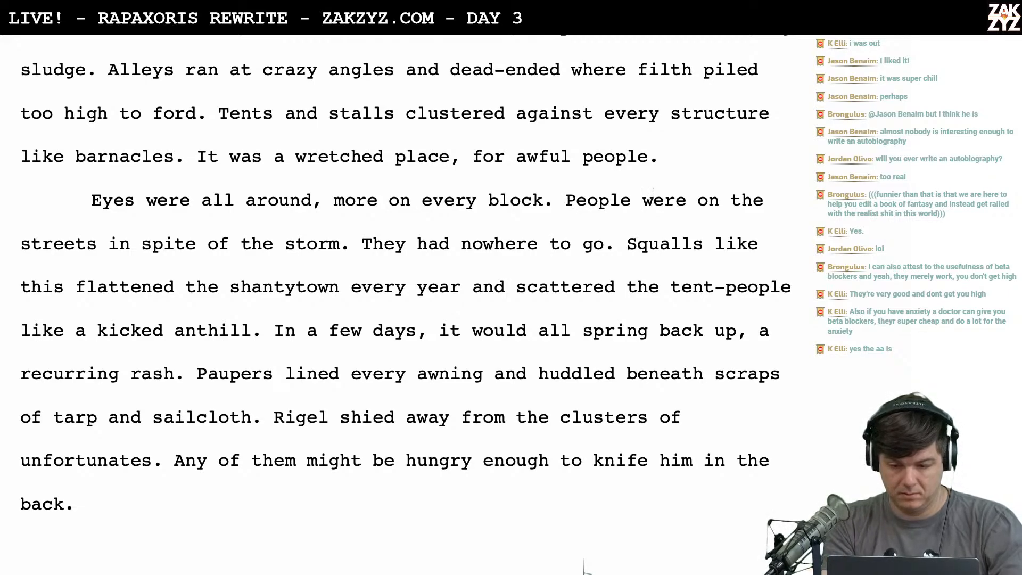
text(lined the)
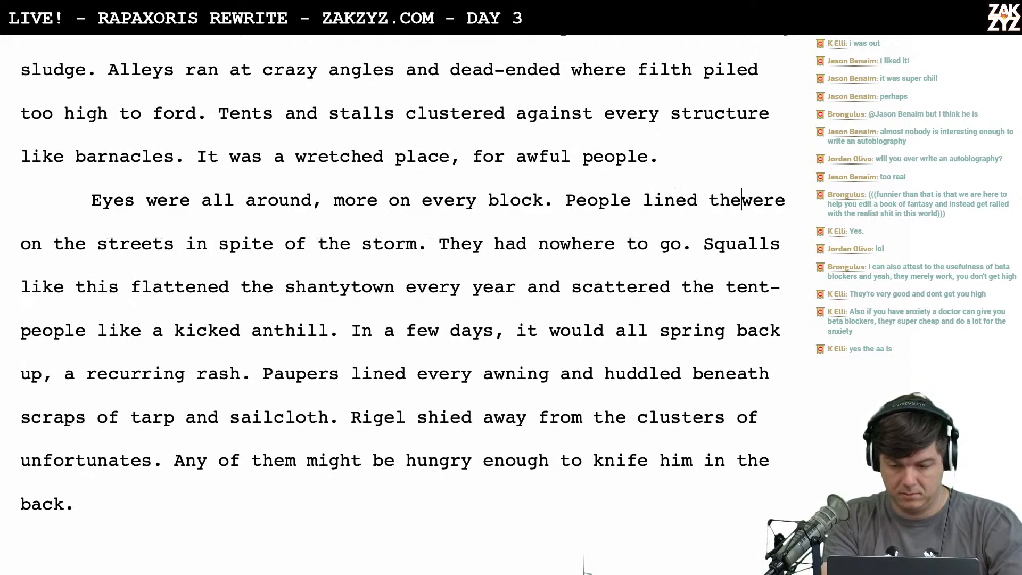
text( streets,)
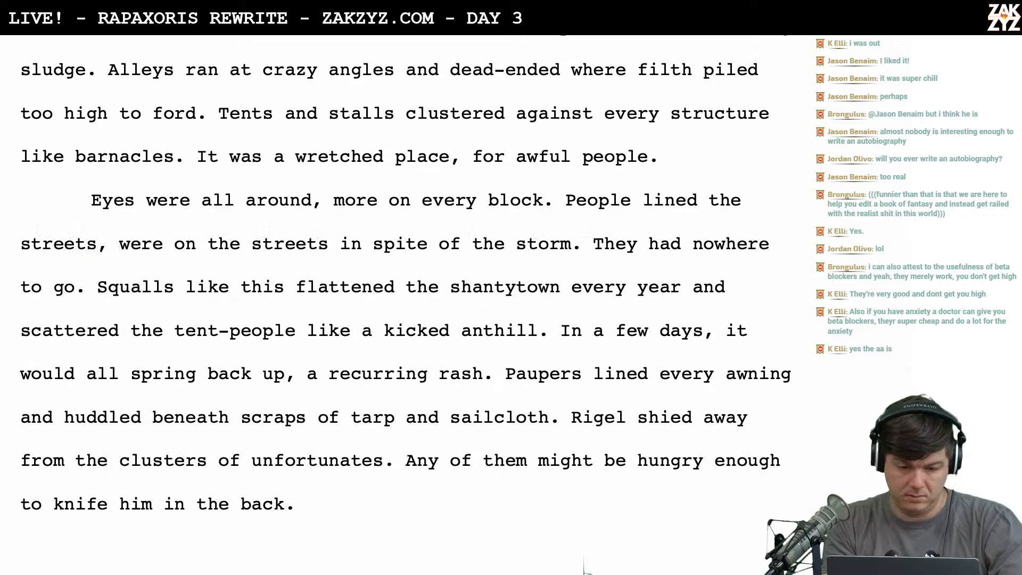
key(Left)
key(Left)
key(shift+Right)
key(shift+Right)
key(shift+Right)
key(shift+Right)
key(shift+Right)
key(shift+Right)
key(shift+Right)
key(shift+Right)
key(shift+Right)
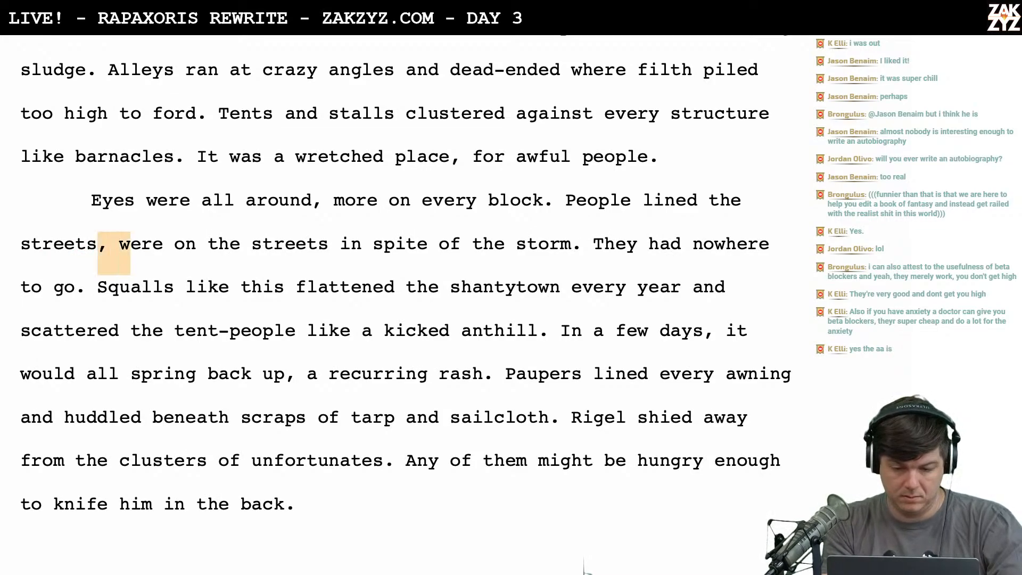
key(shift+Right)
key(shift+Right)
key(shift+Right)
key(shift+Right)
key(shift+Right)
key(shift+Right)
key(shift+Right)
key(shift+Right)
key(shift+Right)
key(shift+Right)
key(shift+Right)
key(shift+Right)
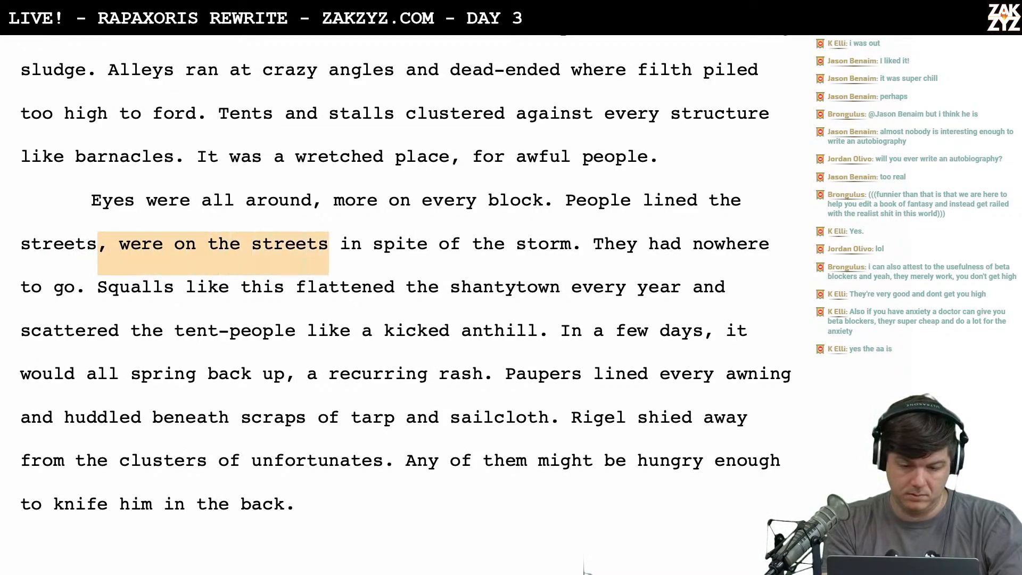
key(BackSpace)
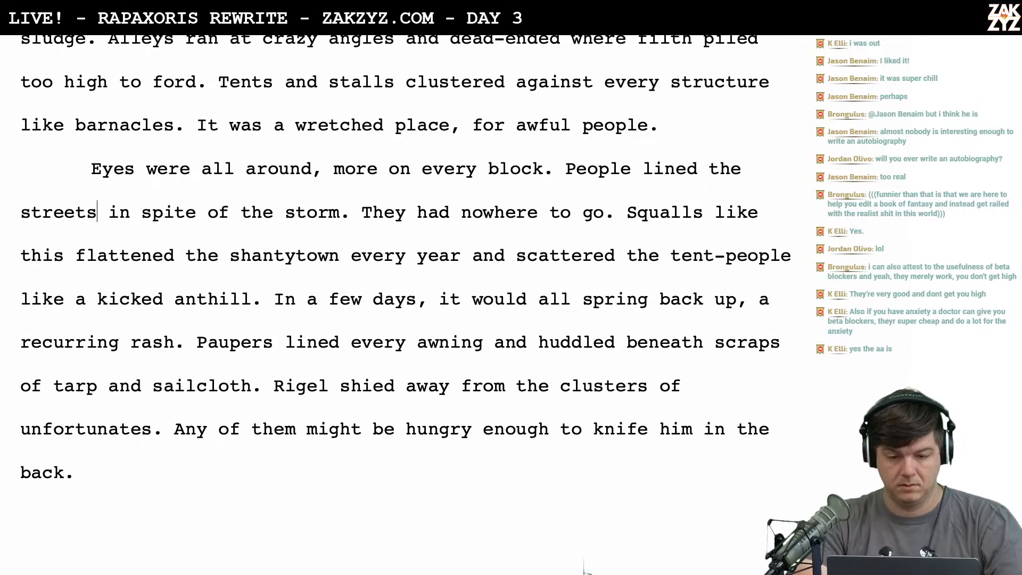
Replace "shantytown" with "sprawl" in the sentence beginning "No semblance of planning"
scroll(404, 271, up, 3)
scroll(480, 97, down, 2)
scroll(480, 97, up, 2)
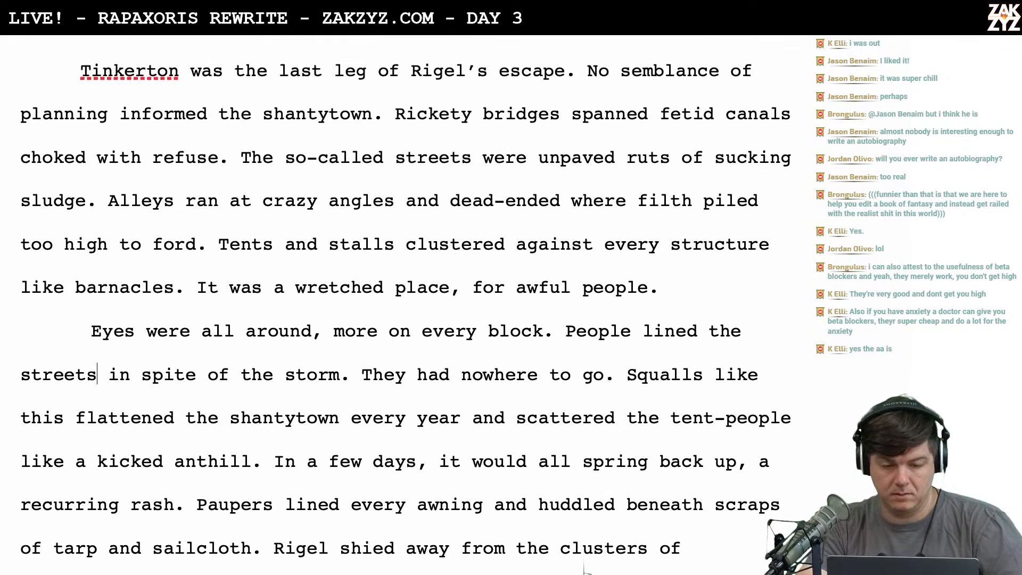
click(382, 122)
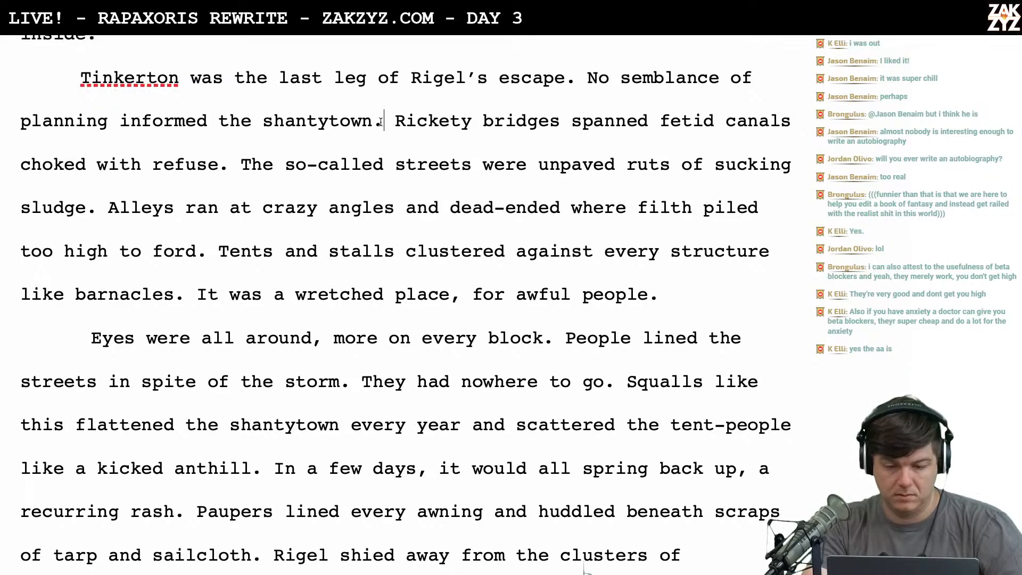
key(Left)
key(BackSpace)
key(BackSpace)
key(BackSpace)
key(BackSpace)
key(BackSpace)
key(BackSpace)
key(BackSpace)
key(BackSpace)
key(BackSpace)
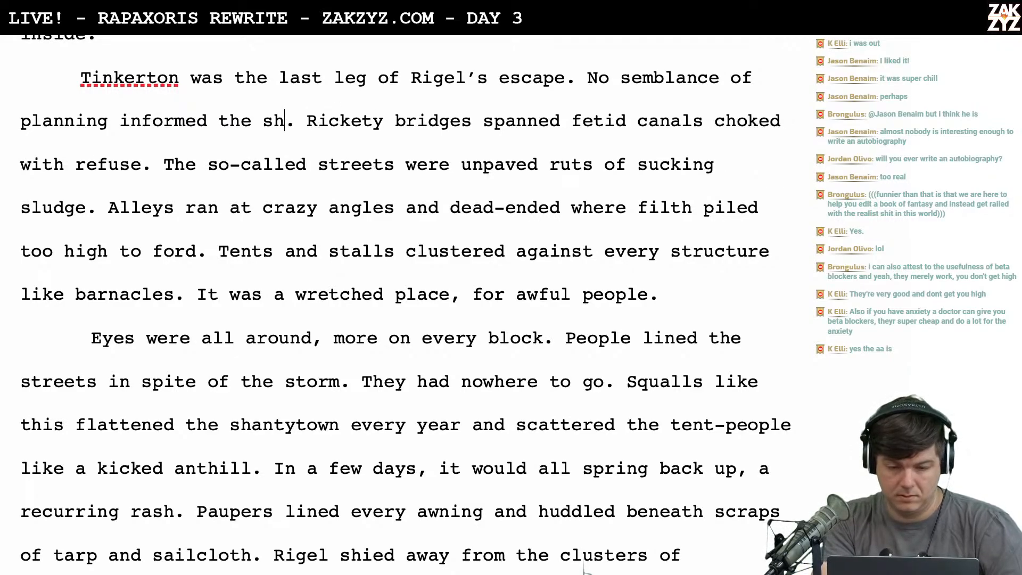
text(prwa)
key(BackSpace)
key(BackSpace)
text(awl)
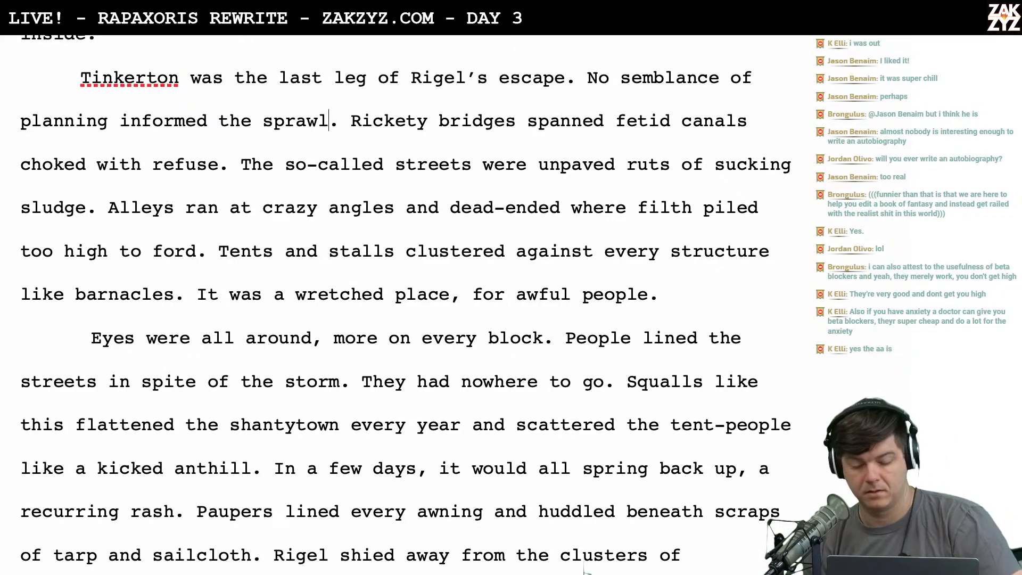
Replace "People" with "Refugees" at the start of the sentence about lining the streets in spite of the storm
scroll(583, 569, down, 3)
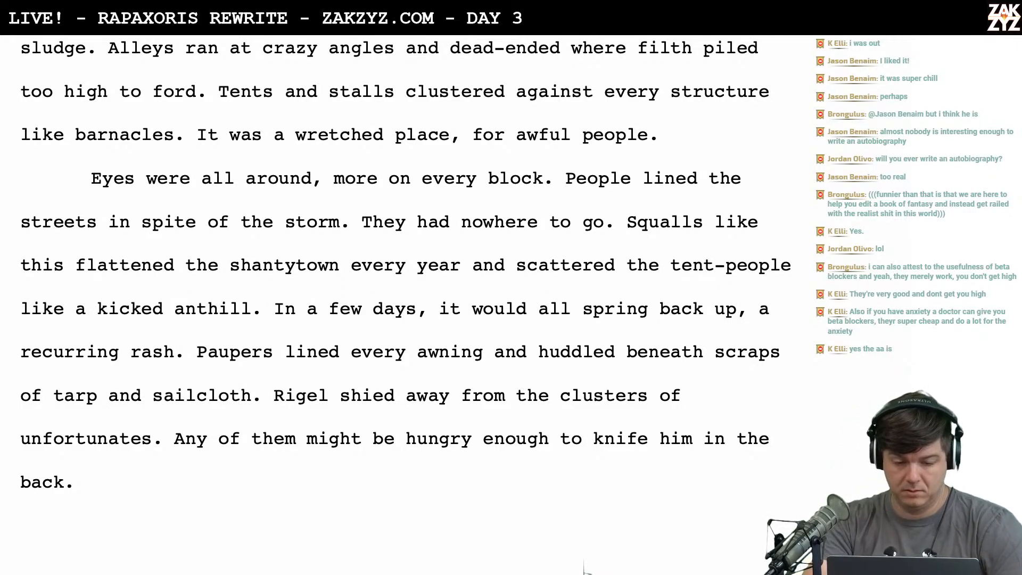
click(642, 190)
key(BackSpace)
key(BackSpace)
key(BackSpace)
key(BackSpace)
key(BackSpace)
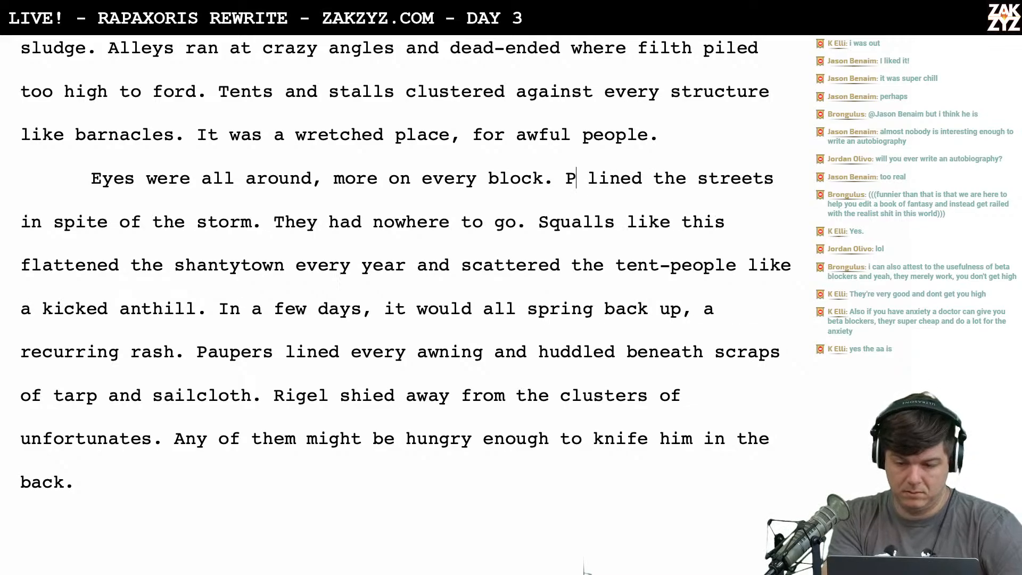
key(BackSpace)
text(Refugees)
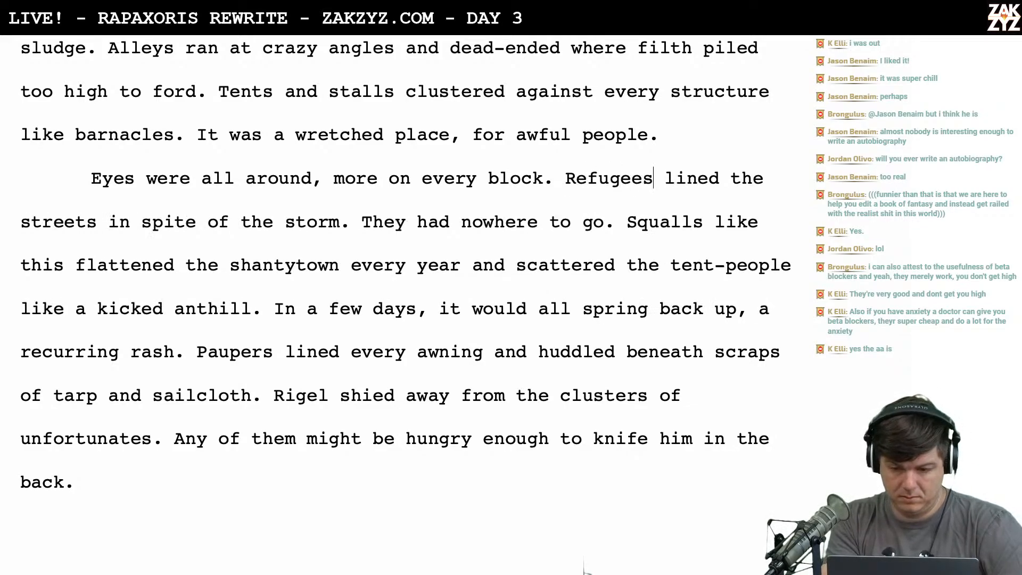
key(Right)
key(Right)
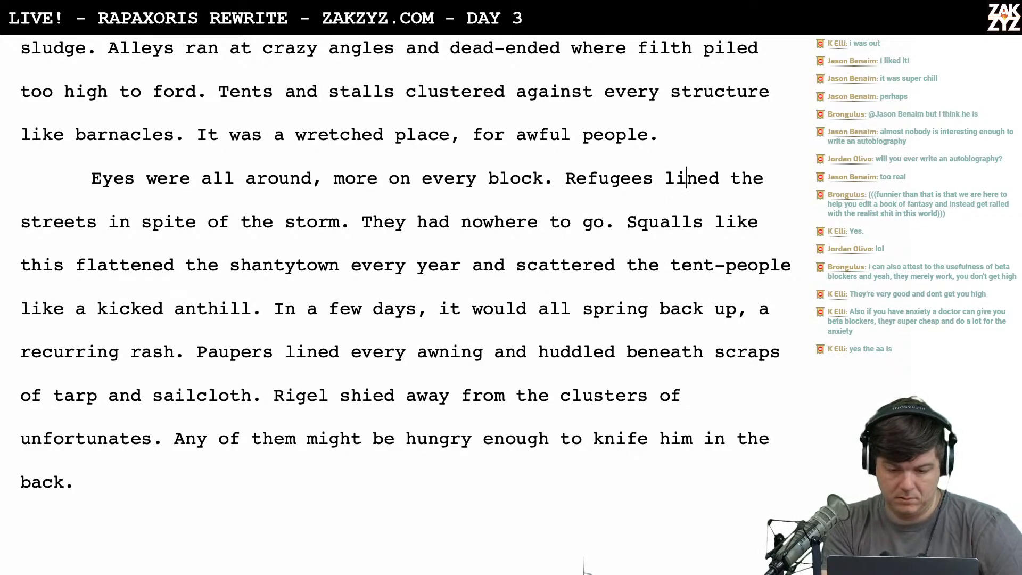
Replace "lined" with "perched under" in the sentence beginning "Paupers"
scroll(585, 567, down, 1)
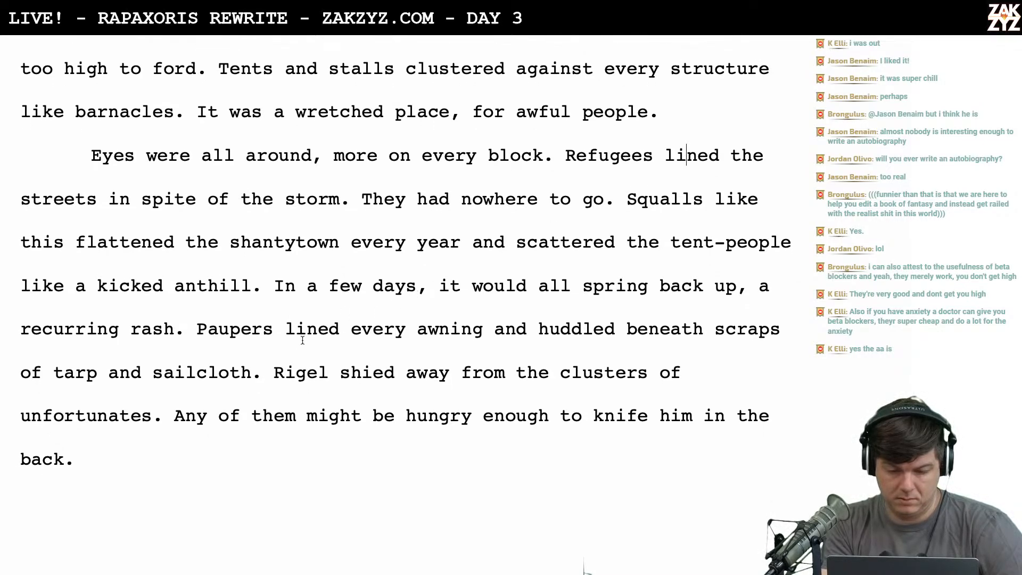
drag(282, 343, 340, 337)
text(perched)
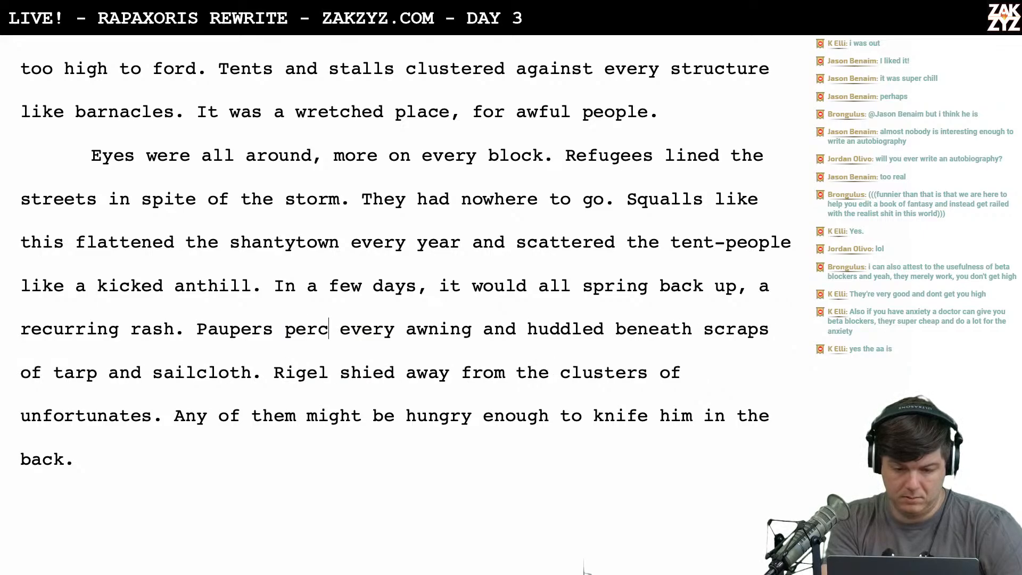
text( under)
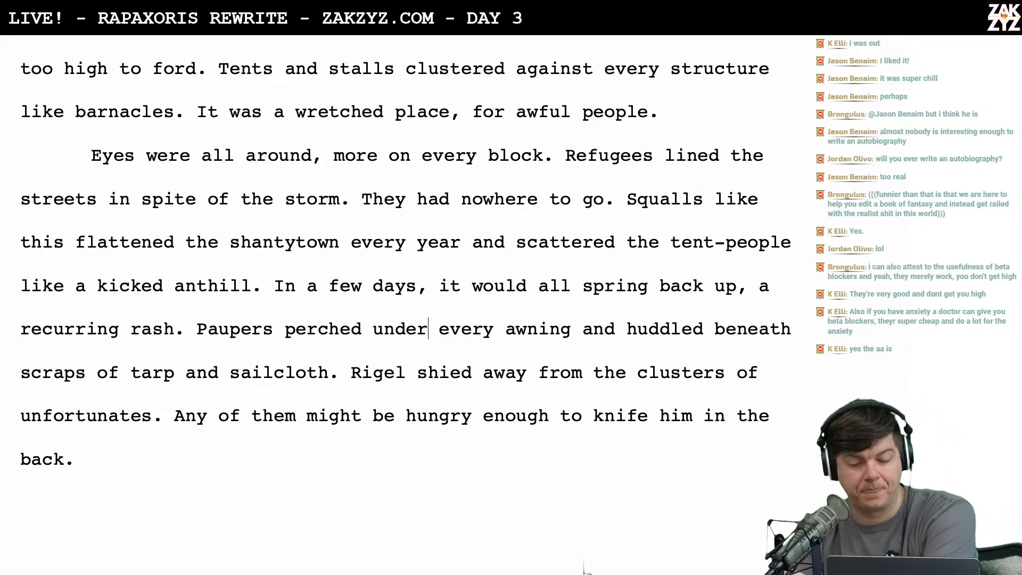
scroll(317, 316, down, 1)
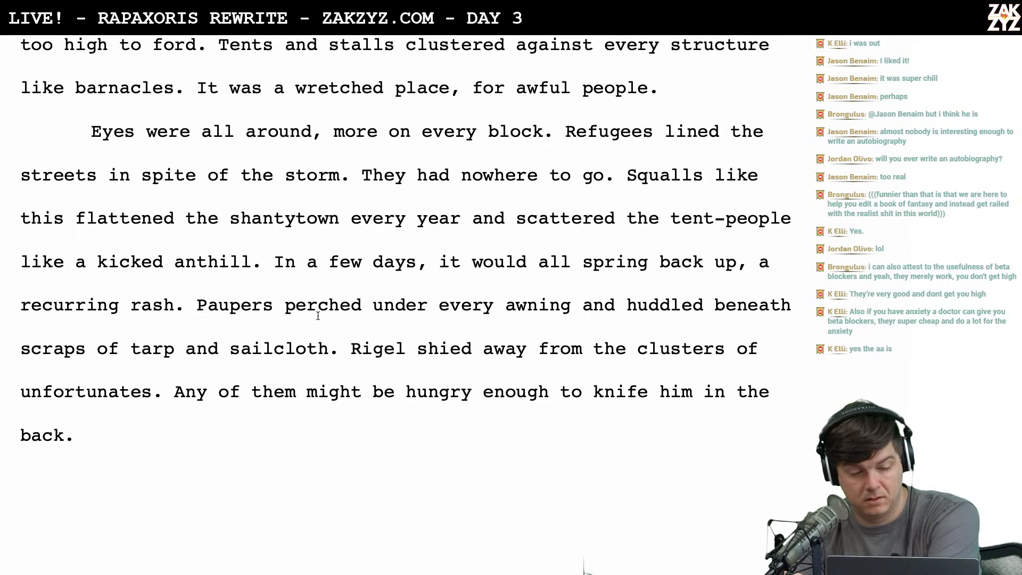
click(567, 132)
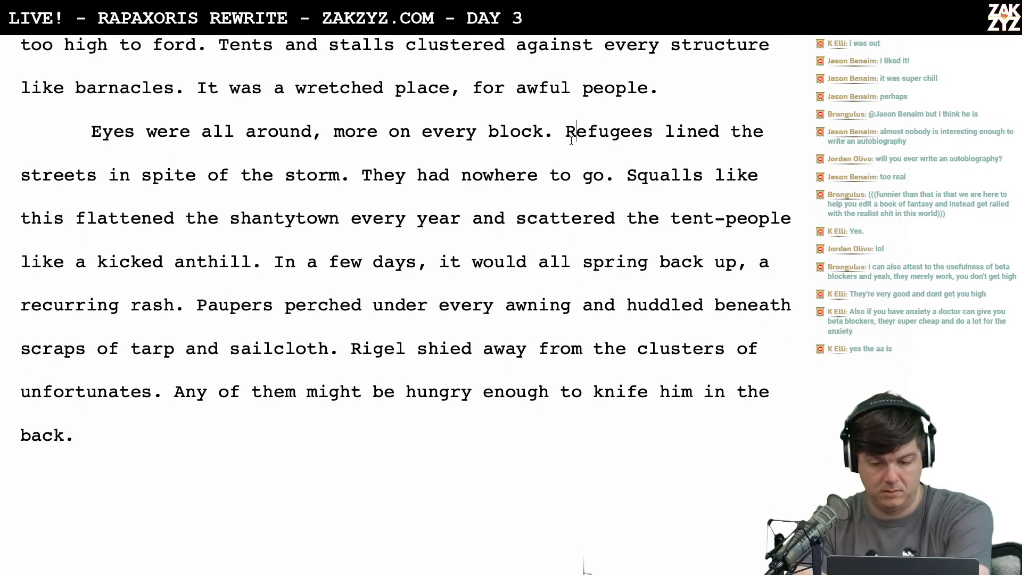
text(In spite of the )
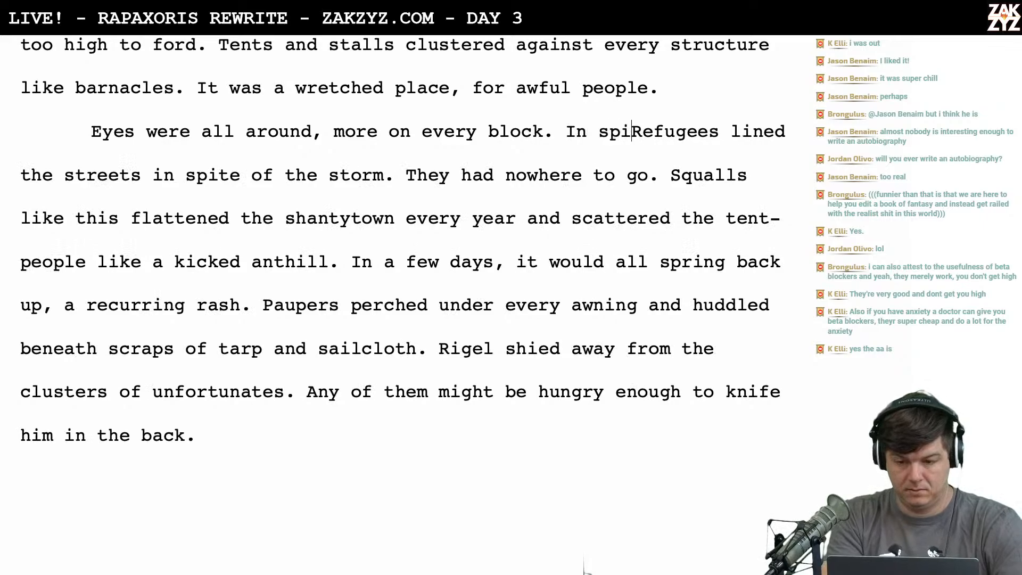
text(s)
key(BackSpace)
key(BackSpace)
key(BackSpace)
key(BackSpace)
key(BackSpace)
key(BackSpace)
key(BackSpace)
key(BackSpace)
key(BackSpace)
key(BackSpace)
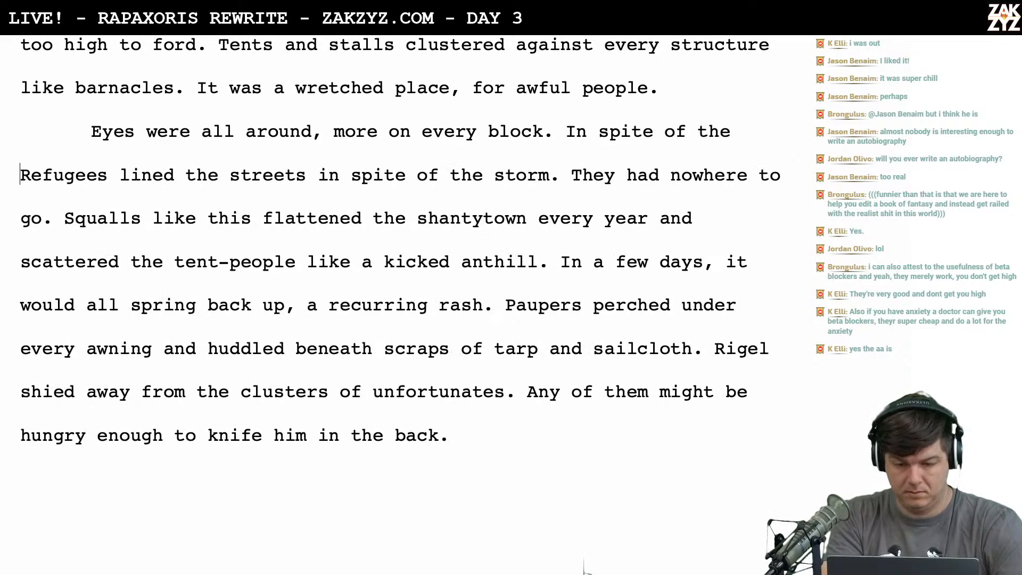
key(BackSpace)
key(BackSpace)
key(BackSpace)
key(BackSpace)
key(BackSpace)
key(BackSpace)
key(BackSpace)
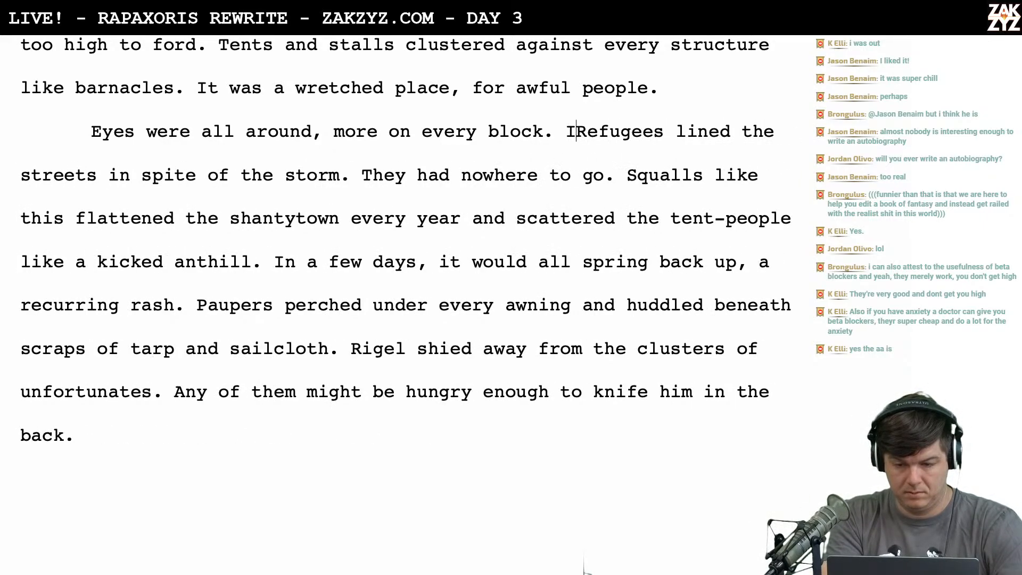
key(Right)
key(Right)
key(Right)
key(Right)
key(Right)
key(Right)
key(Right)
key(Right)
key(Right)
key(Right)
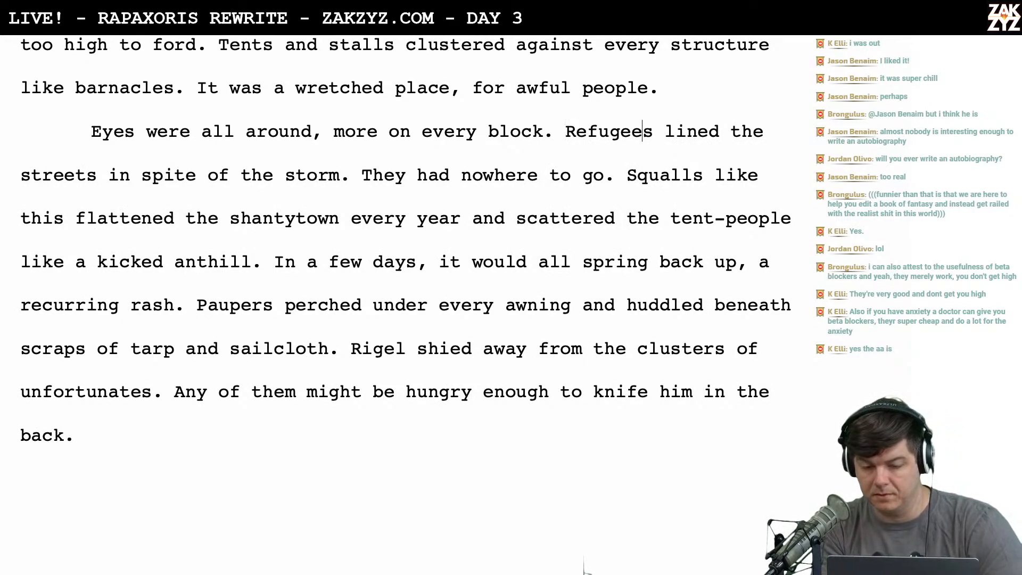
key(Right)
key(Right)
key(Right)
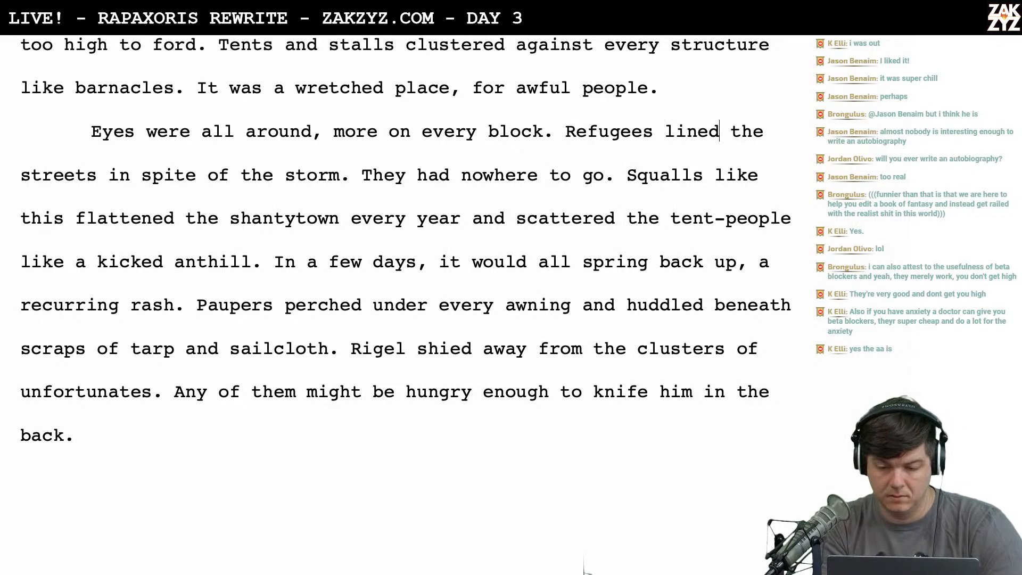
key(Left)
key(Left)
key(Left)
key(Left)
key(Left)
key(Left)
key(Left)
key(Left)
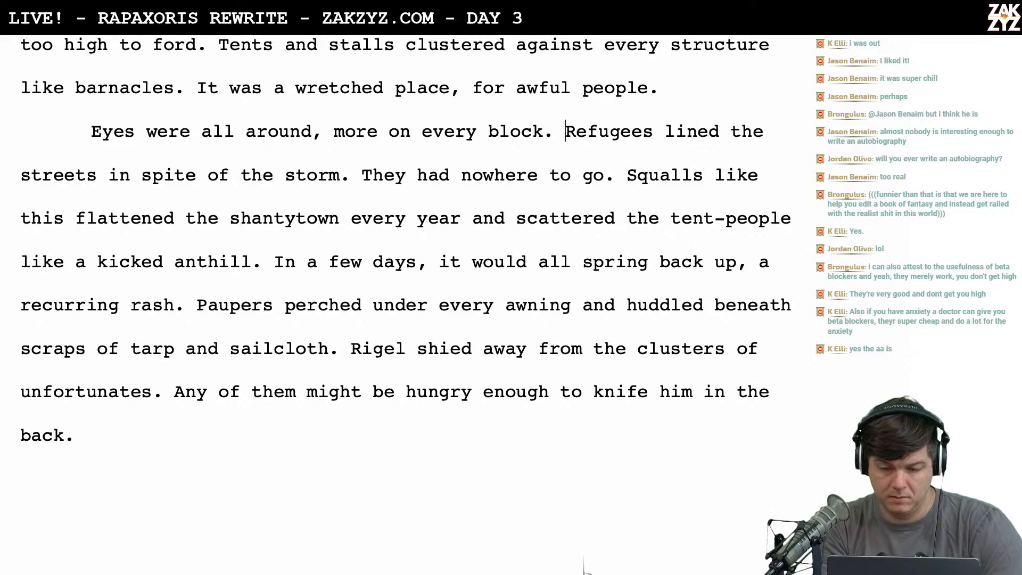
text(B)
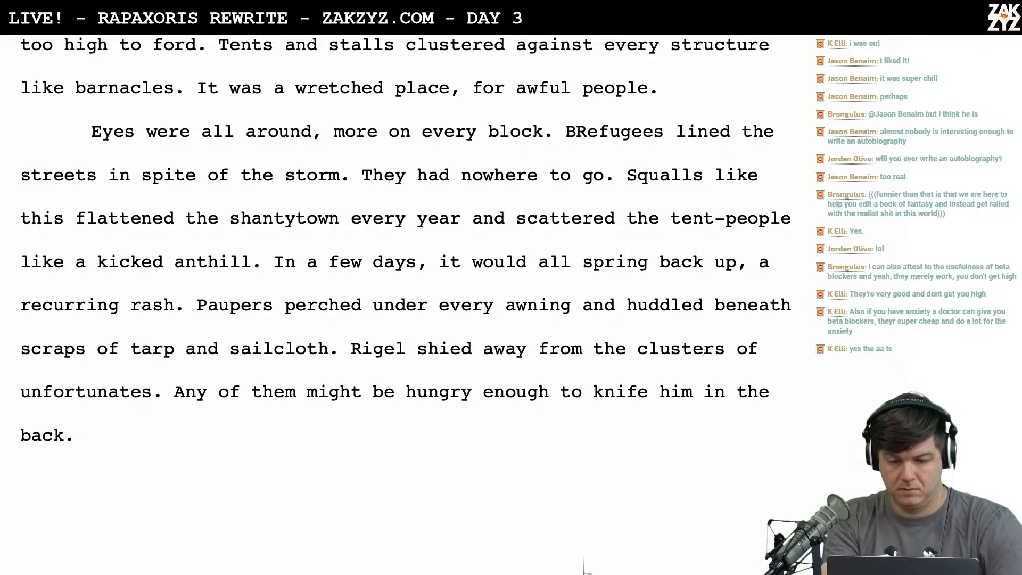
key(BackSpace)
text(The bedr)
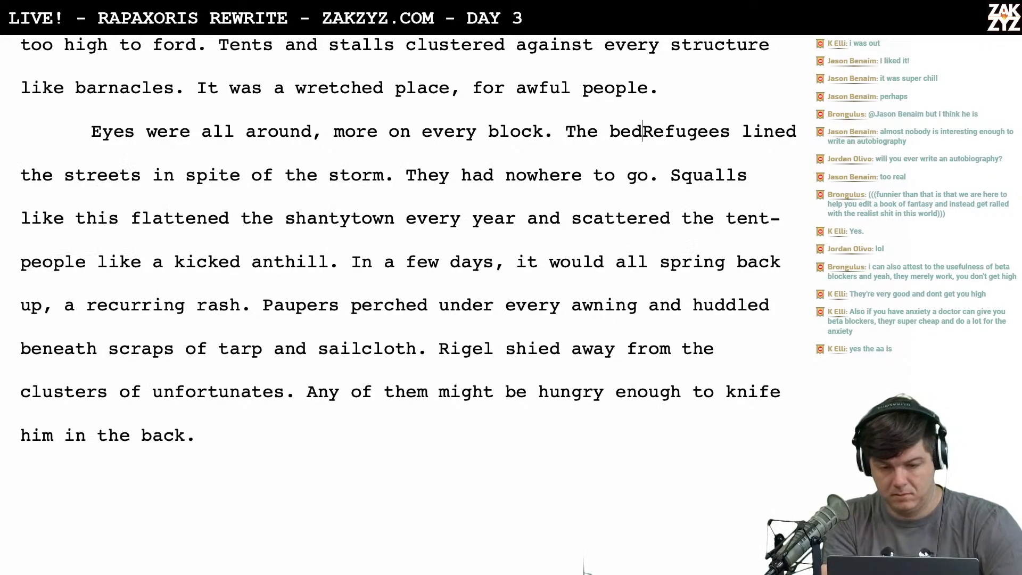
key(BackSpace)
key(BackSpace)
key(BackSpace)
key(BackSpace)
key(BackSpace)
key(BackSpace)
key(BackSpace)
key(BackSpace)
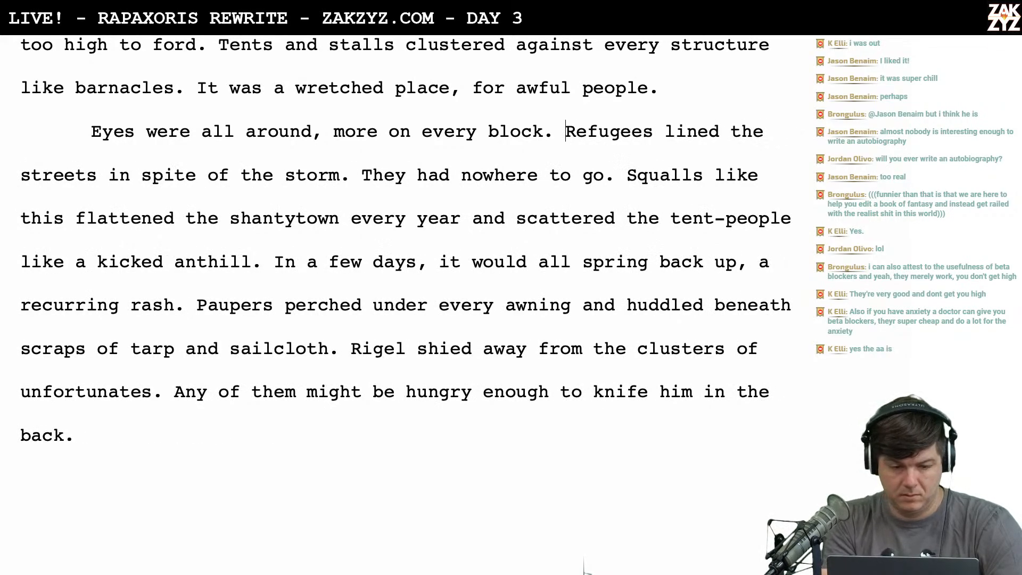
Review the wording from "Refugees lined the streets in spite of the storm" through "They had nowhere to go"
key(shift+Down)
key(shift+Left)
key(shift+Left)
key(shift+Left)
key(shift+Left)
key(shift+Left)
key(shift+Left)
key(shift+Left)
key(shift+Left)
key(shift+Left)
key(shift+Left)
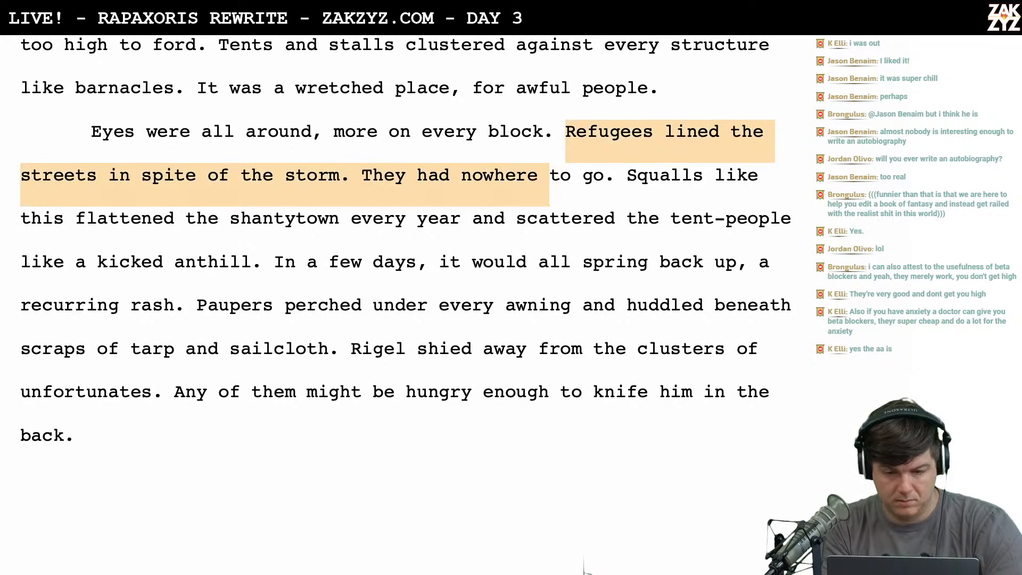
key(Left)
key(Right)
key(Right)
key(Right)
key(Right)
key(Right)
key(Right)
key(Right)
key(Right)
key(Right)
key(Right)
key(Right)
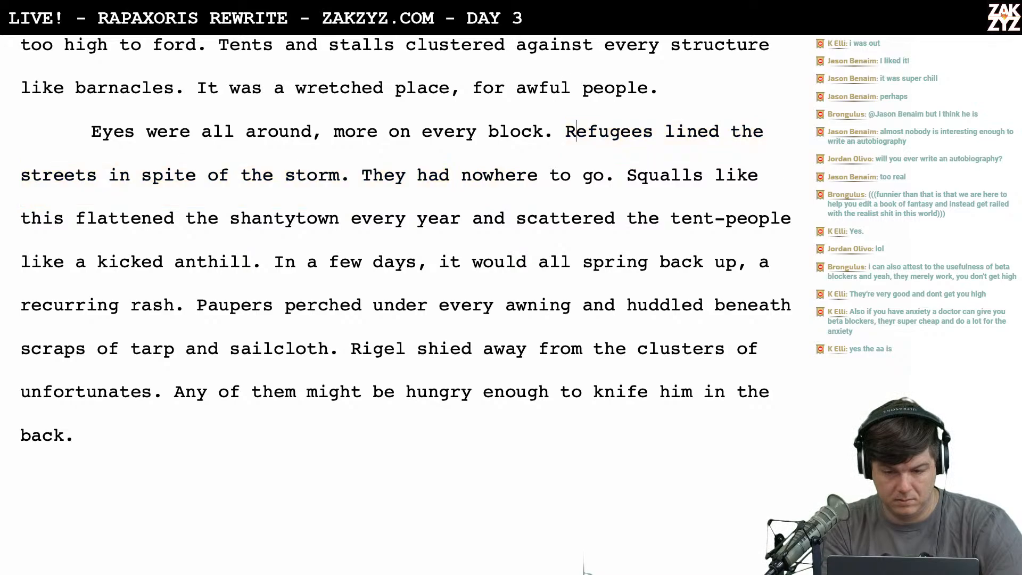
key(Right)
key(Right)
key(Right)
key(Right)
key(Right)
key(Right)
key(Right)
key(Right)
key(Right)
key(Right)
key(Right)
key(Right)
key(Right)
key(Right)
key(Right)
key(Right)
key(Right)
key(Right)
key(Left)
key(Left)
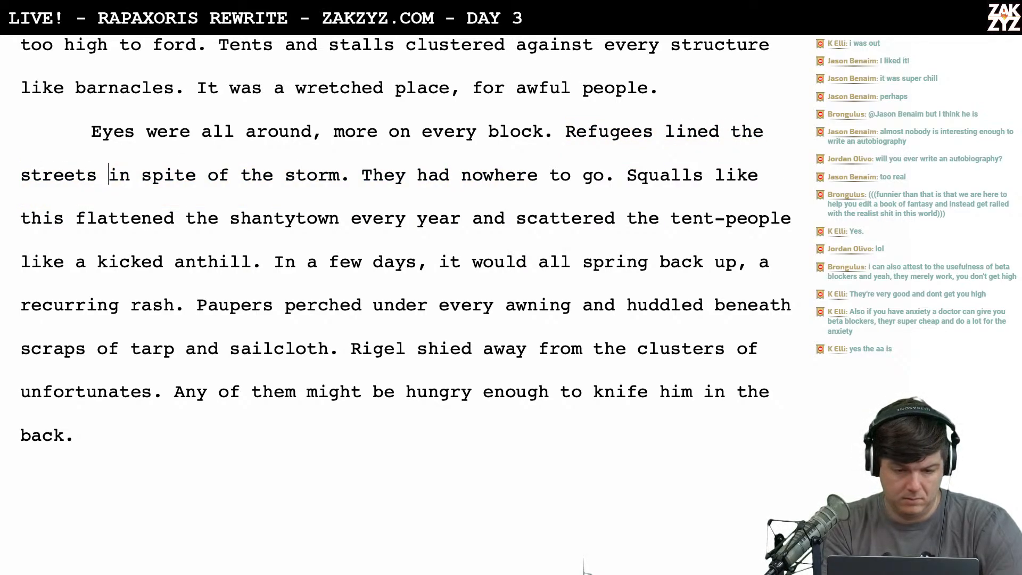
key(Left)
key(Left)
key(Left)
key(Left)
key(Left)
key(Left)
key(Left)
key(Left)
key(Left)
key(Left)
key(Left)
key(Left)
key(Left)
key(Left)
key(Left)
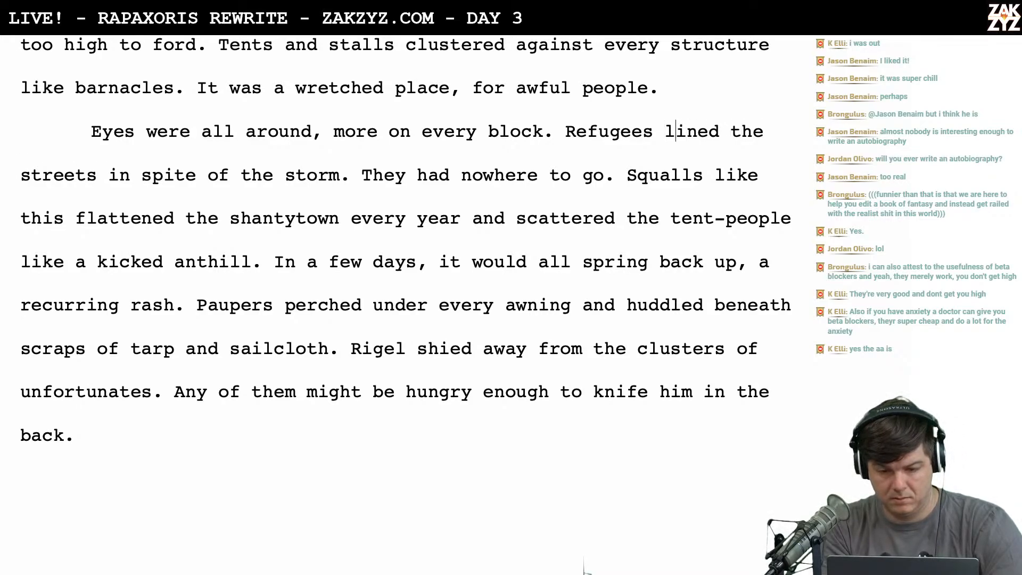
key(shift+Down)
key(shift+Left)
key(shift+Left)
key(shift+Left)
key(shift+Left)
key(shift+Left)
key(shift+Left)
key(shift+Left)
key(shift+Left)
key(shift+Left)
key(shift+Left)
key(shift+Left)
key(shift+Left)
key(shift+Left)
key(shift+Left)
key(shift+Left)
key(shift+Left)
key(shift+Left)
key(shift+Left)
key(shift+Left)
key(shift+Left)
key(shift+Left)
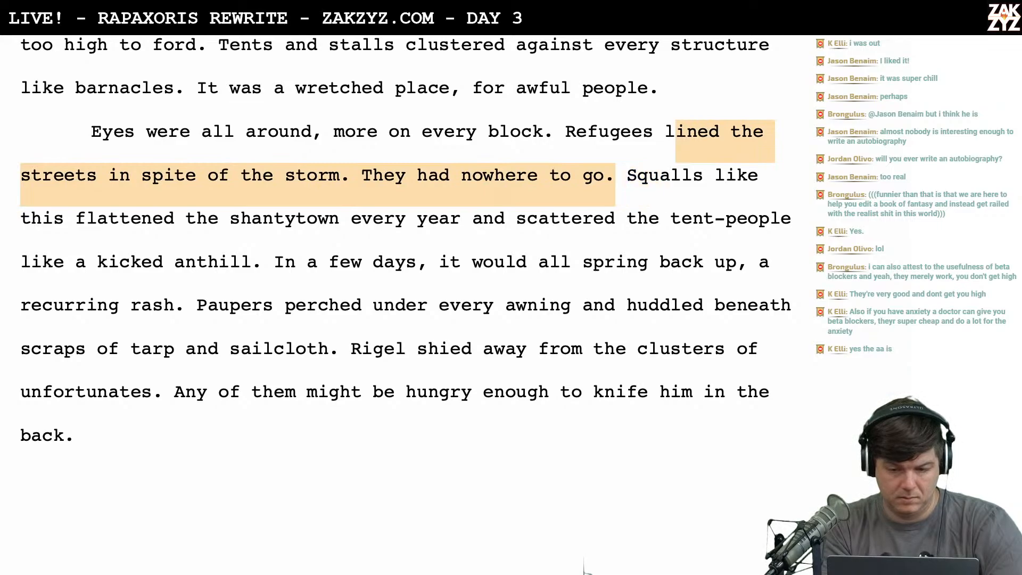
key(shift+Left)
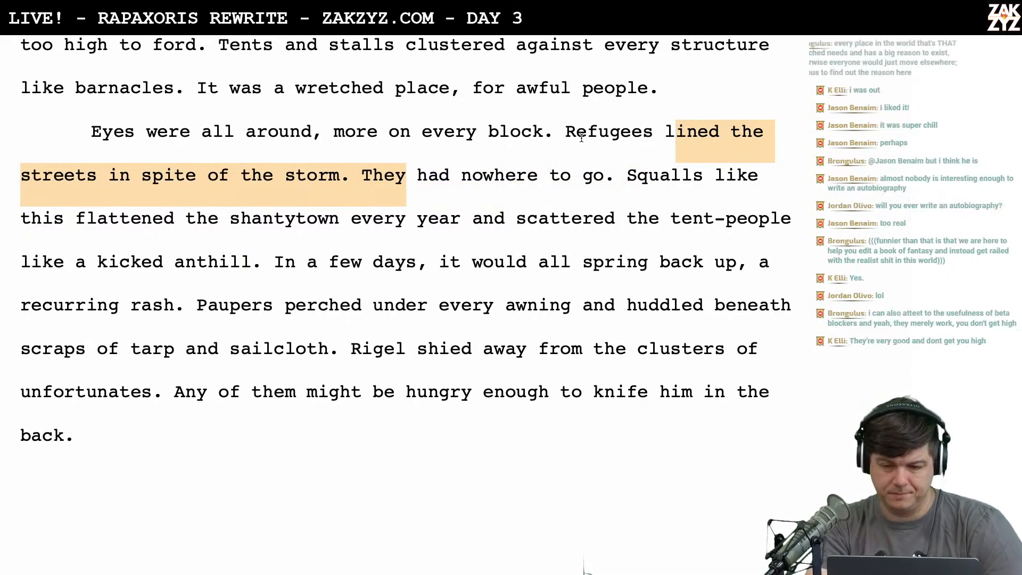
Start a new paragraph before "Refugees" and add "People lined the streets, they had nowhere to go." after "more on every block."
click(563, 131)
key(Return)
key(Left)
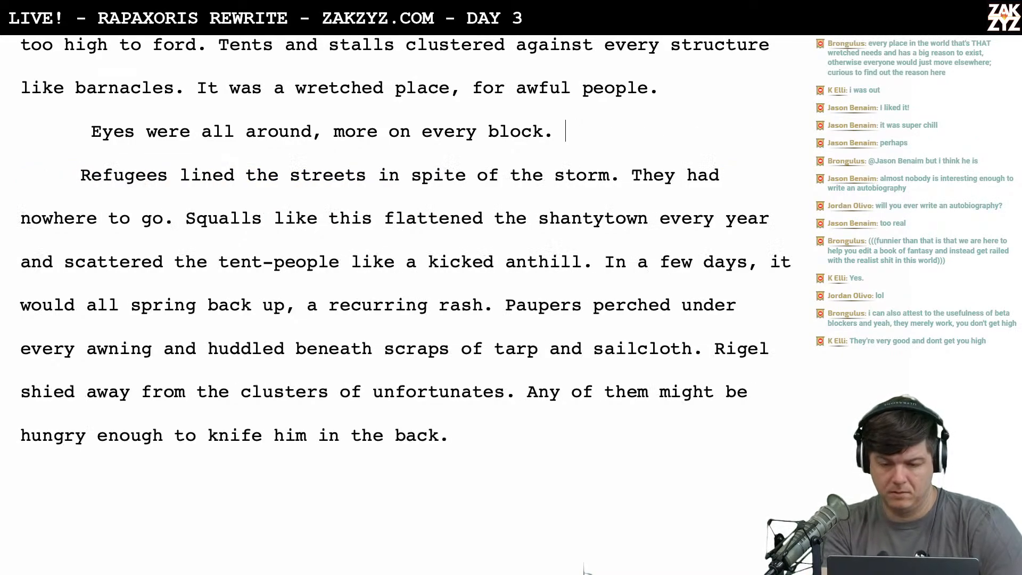
text(T)
key(BackSpace)
text(P)
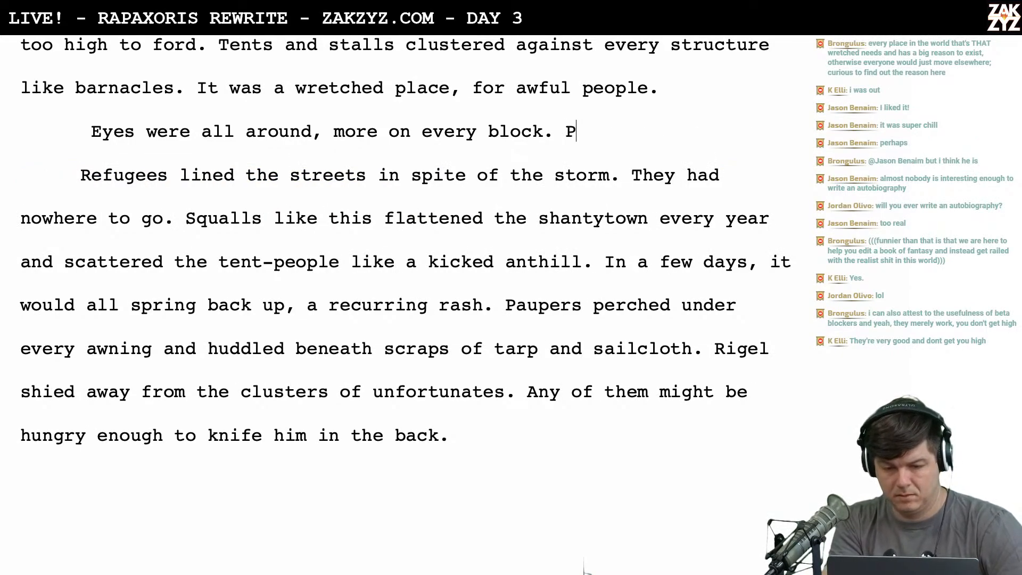
text(eople lined the )
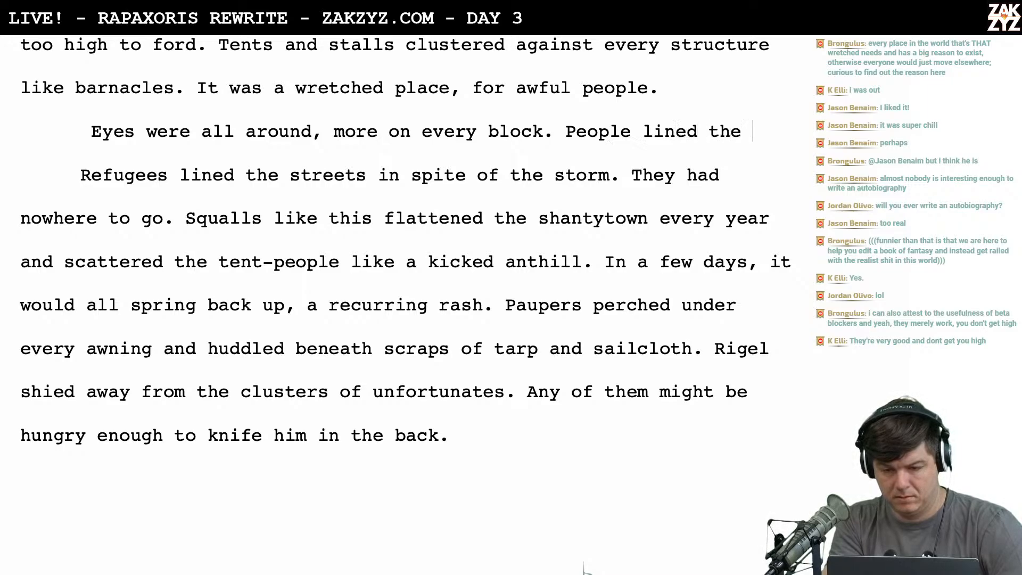
text(streets, they ha)
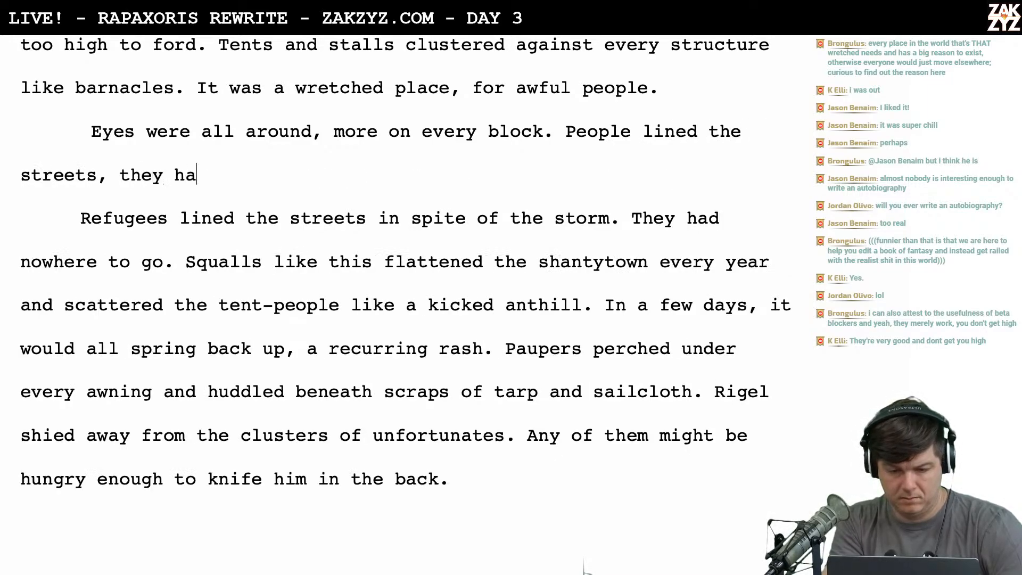
text(d nowhere to go.)
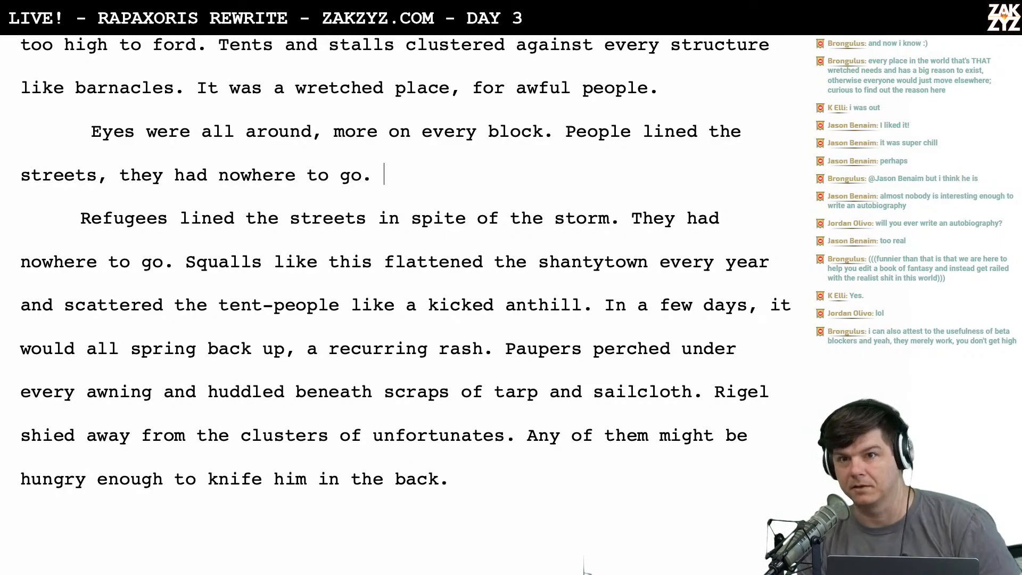
Delete "Refugees lined the streets in spite of the storm. They had nowhere to go." and join "Squalls like this" to the preceding paragraph
scroll(584, 566, down, 1)
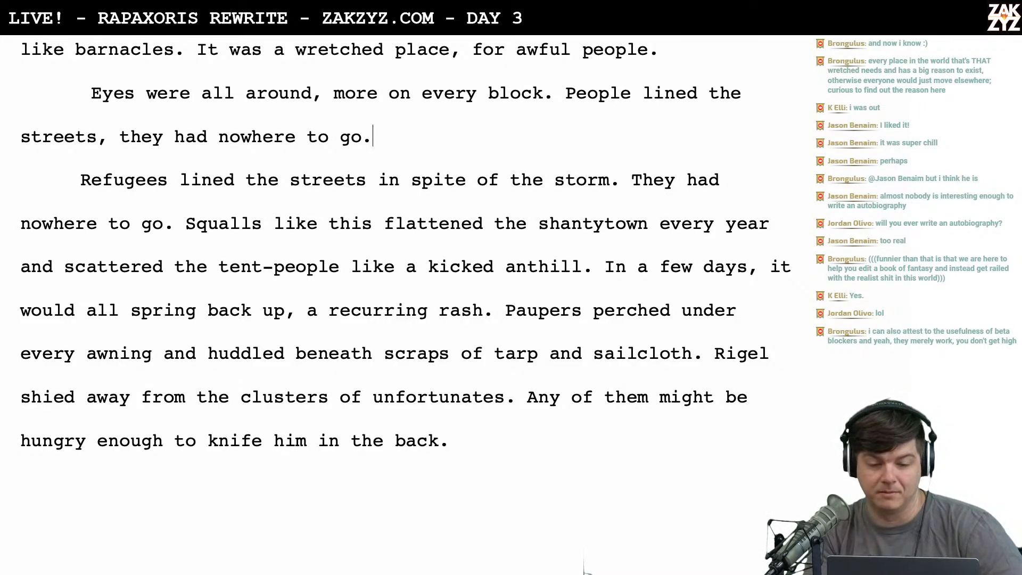
key(shift+Down)
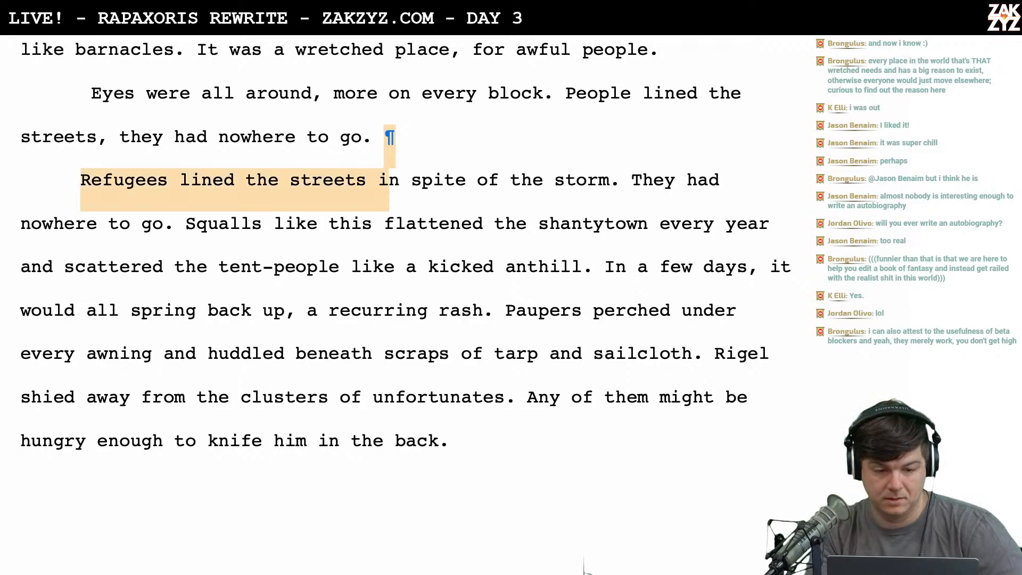
key(shift+Down)
key(shift+Left)
key(shift+Left)
key(shift+Left)
key(shift+Left)
key(shift+Left)
key(shift+Left)
key(shift+Left)
key(shift+Left)
key(shift+Left)
key(shift+Left)
key(shift+Left)
key(shift+Left)
key(shift+Left)
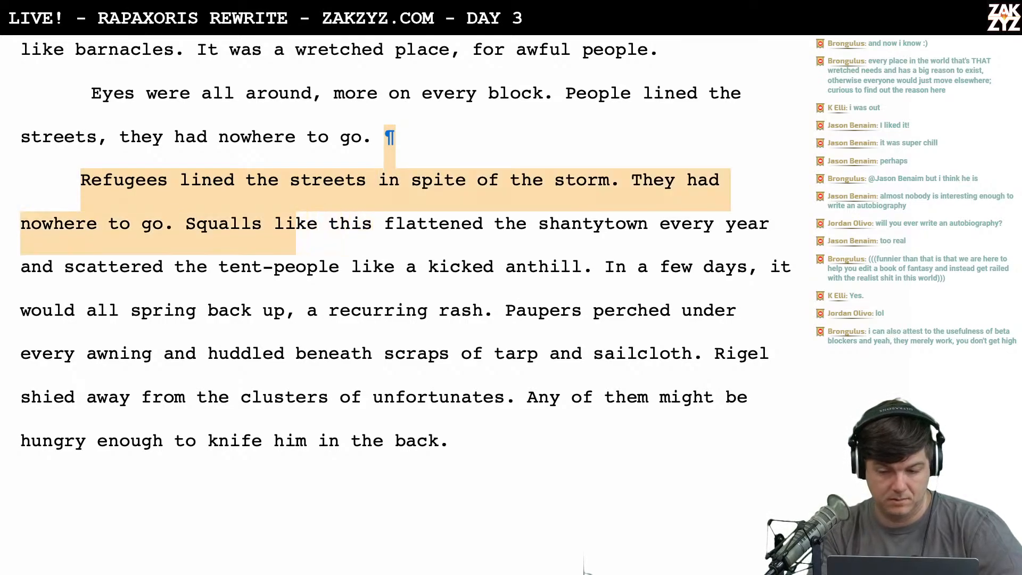
key(shift+Left)
key(shift+Left)
key(shift+Left)
key(shift+Left)
key(shift+Left)
key(Delete)
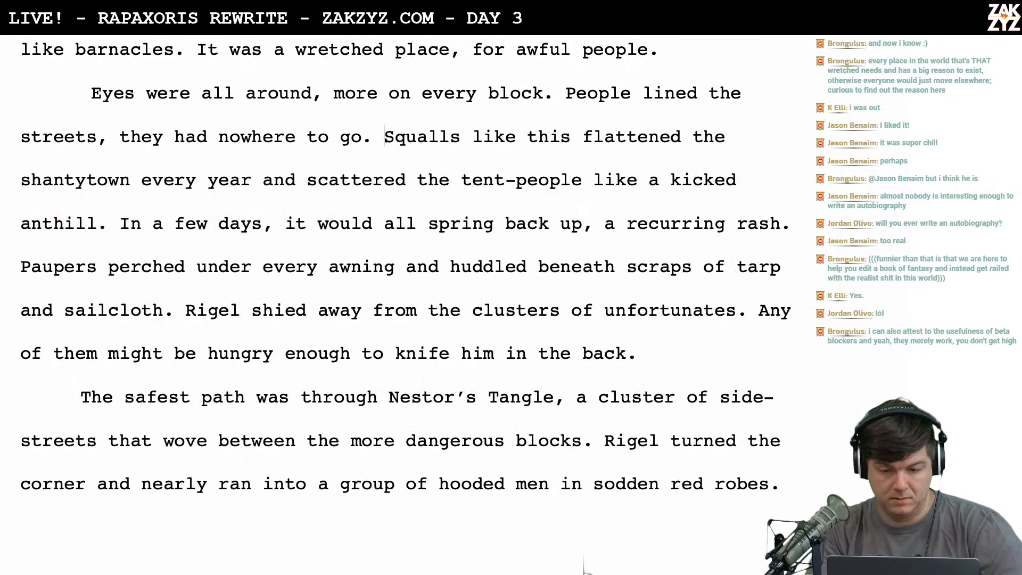
Remove "like this" after "Squalls" in the sentence about the flattened shantytown
click(564, 137)
key(BackSpace)
key(BackSpace)
key(BackSpace)
key(BackSpace)
key(BackSpace)
key(BackSpace)
key(BackSpace)
key(BackSpace)
key(BackSpace)
key(BackSpace)
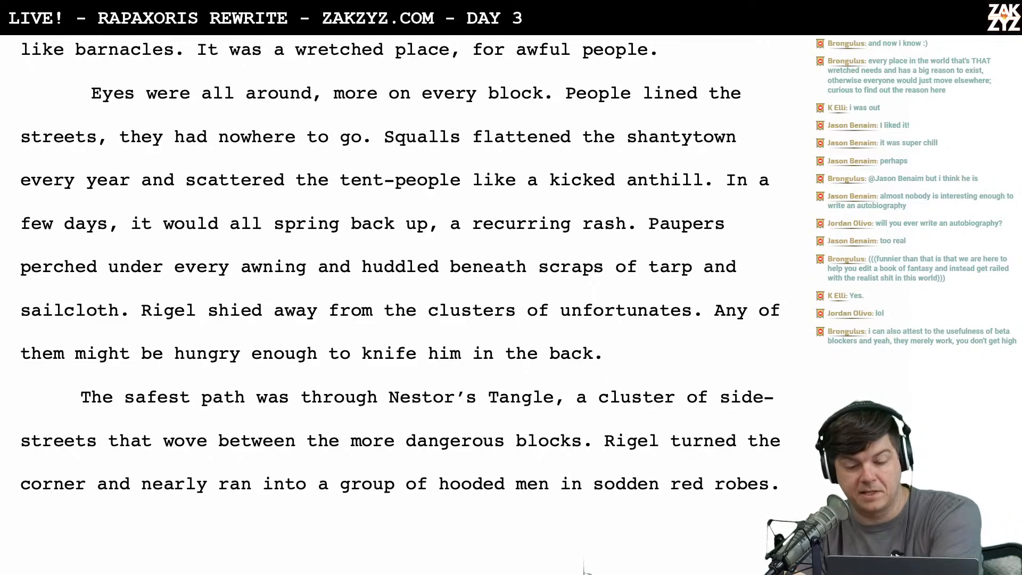
Review the revised paragraph from "Eyes were all around" through "knife him in the back" and the start of the Nestor's Tangle paragraph
scroll(350, 161, down, 1)
scroll(403, 178, down, 1)
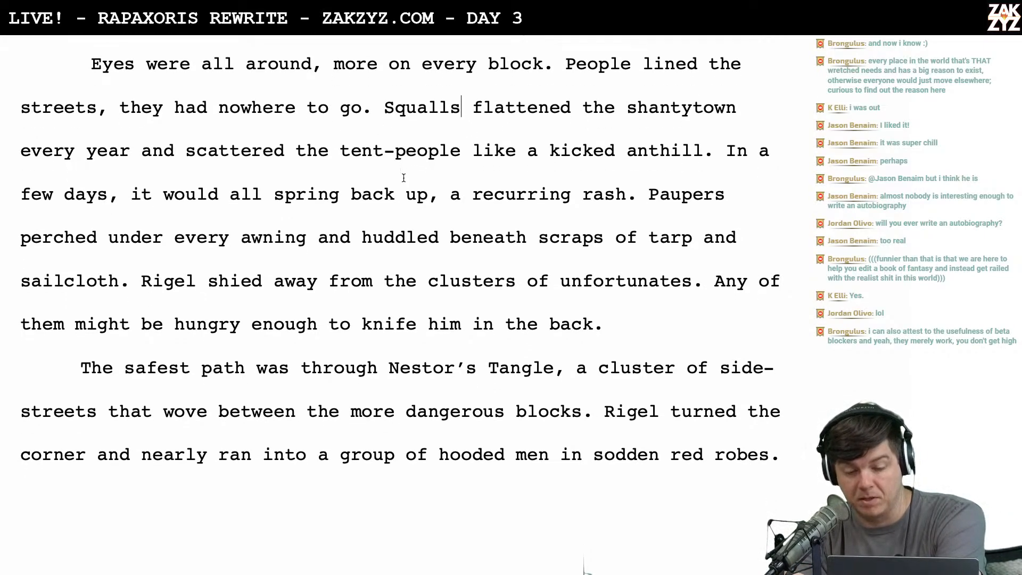
scroll(468, 167, down, 1)
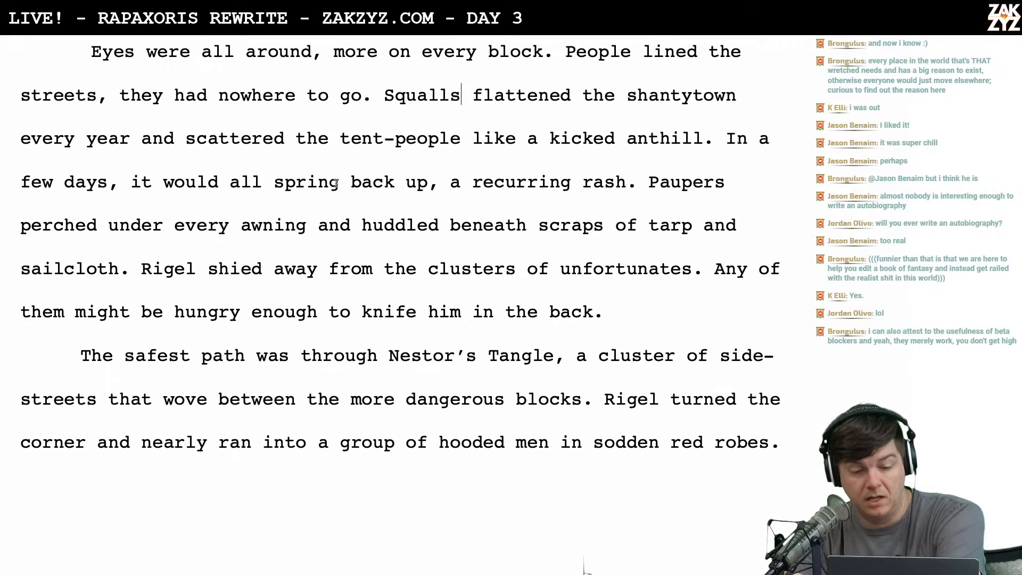
scroll(404, 202, down, 1)
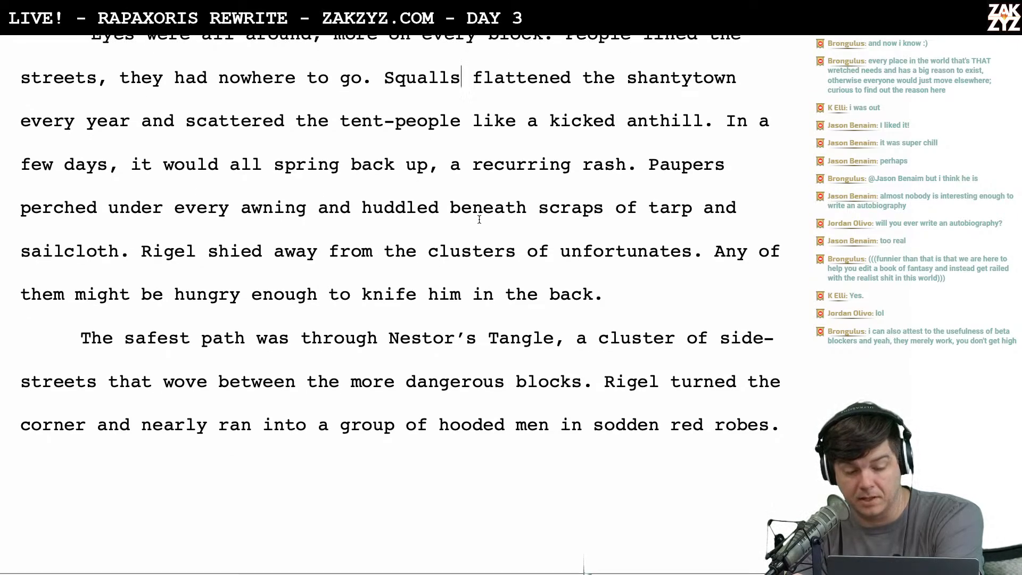
scroll(441, 168, up, 3)
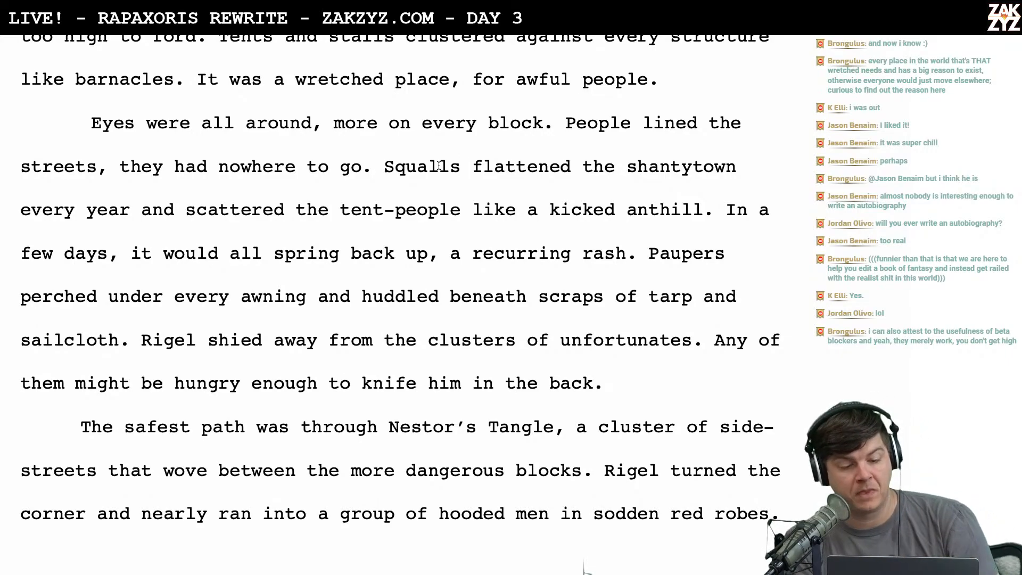
scroll(439, 165, down, 1)
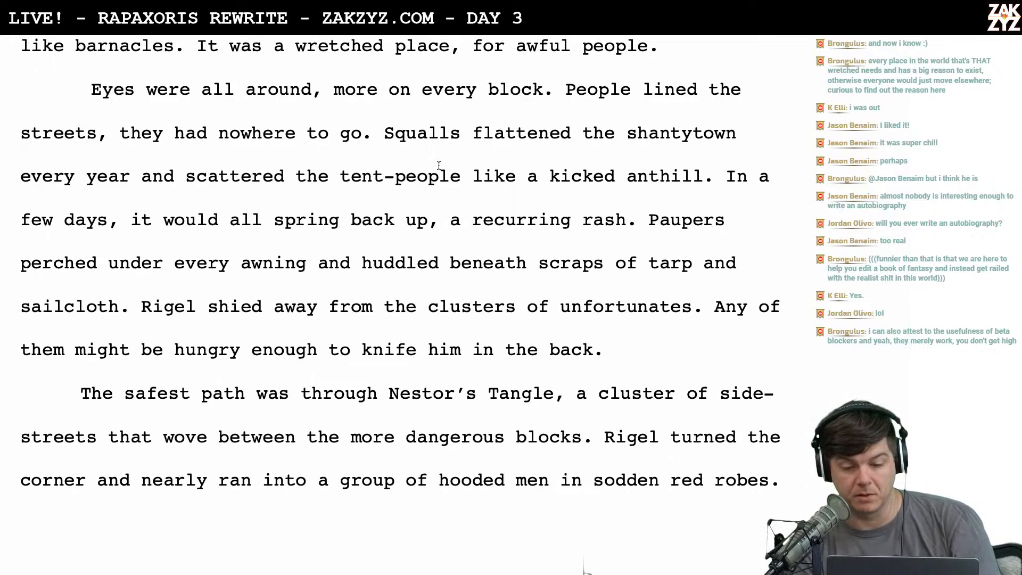
scroll(439, 166, down, 2)
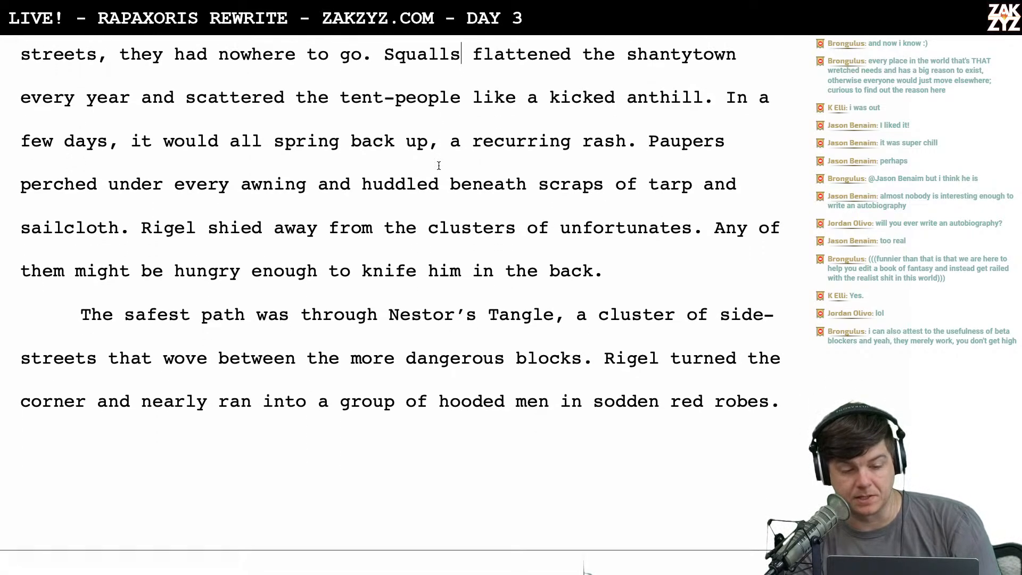
scroll(438, 165, up, 1)
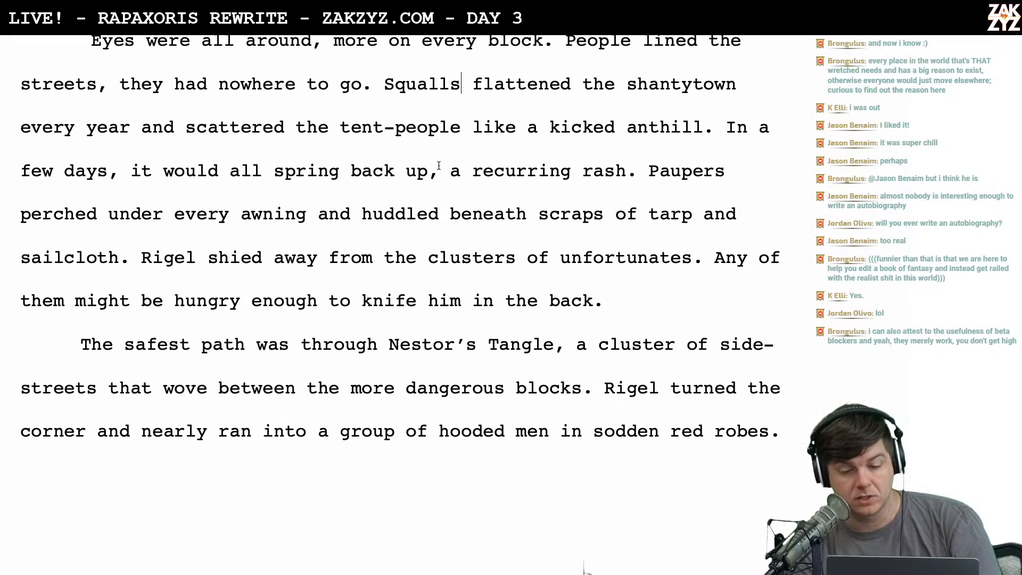
scroll(438, 165, down, 1)
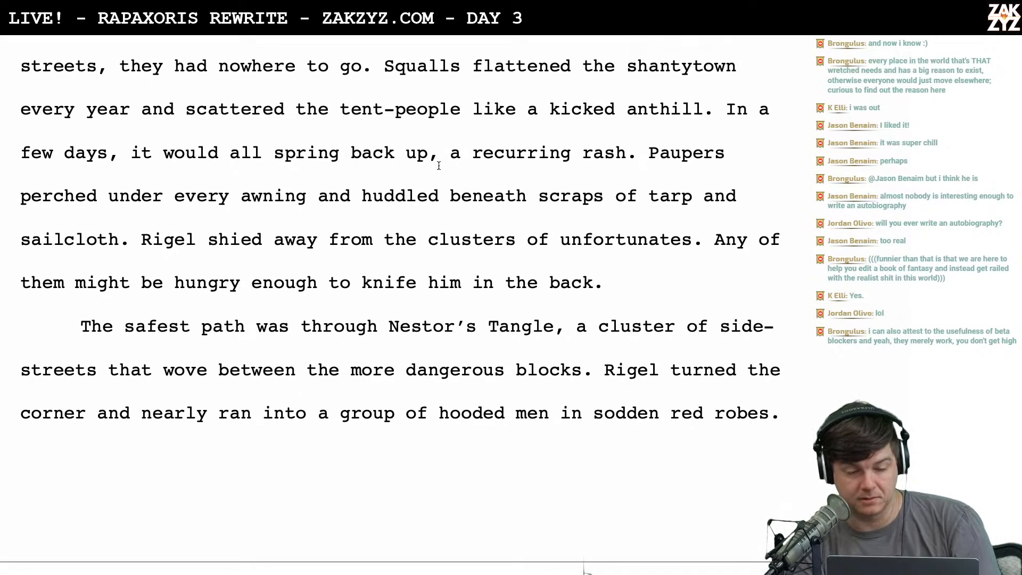
scroll(438, 166, up, 1)
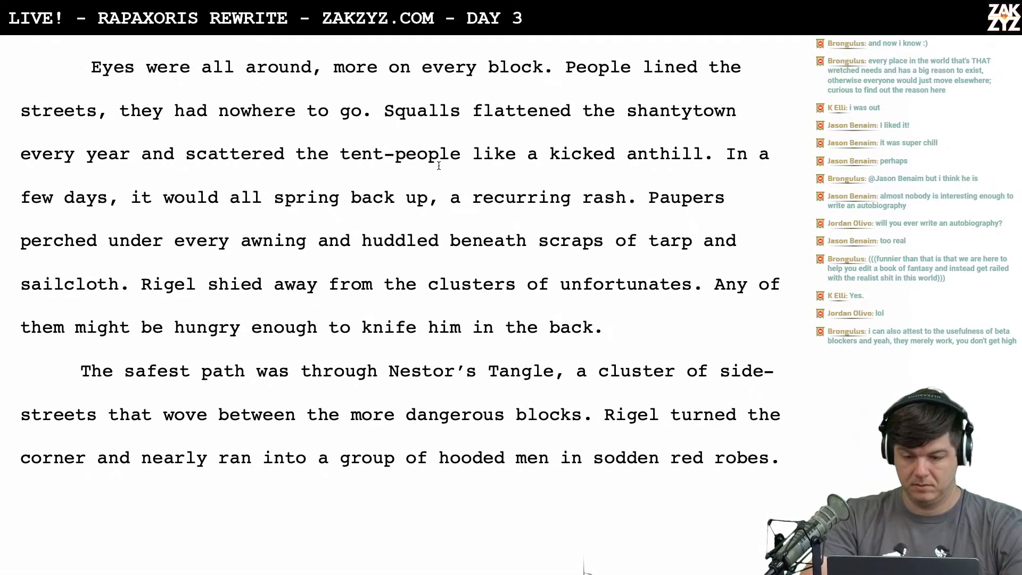
Replace "every year" with "semi-anually" after "Squalls flattened the shantytown"
click(752, 114)
text(semi-a)
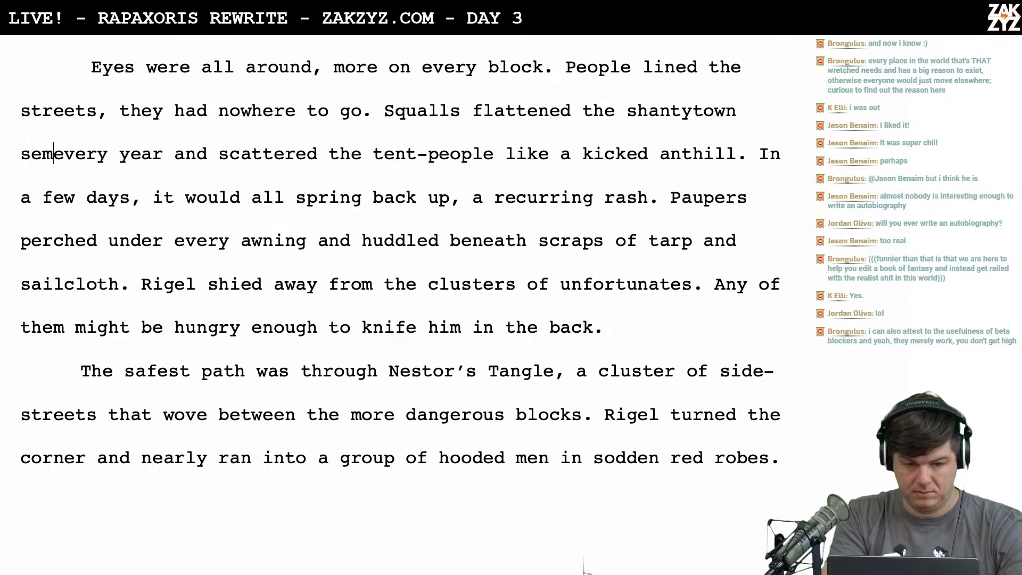
text(nually)
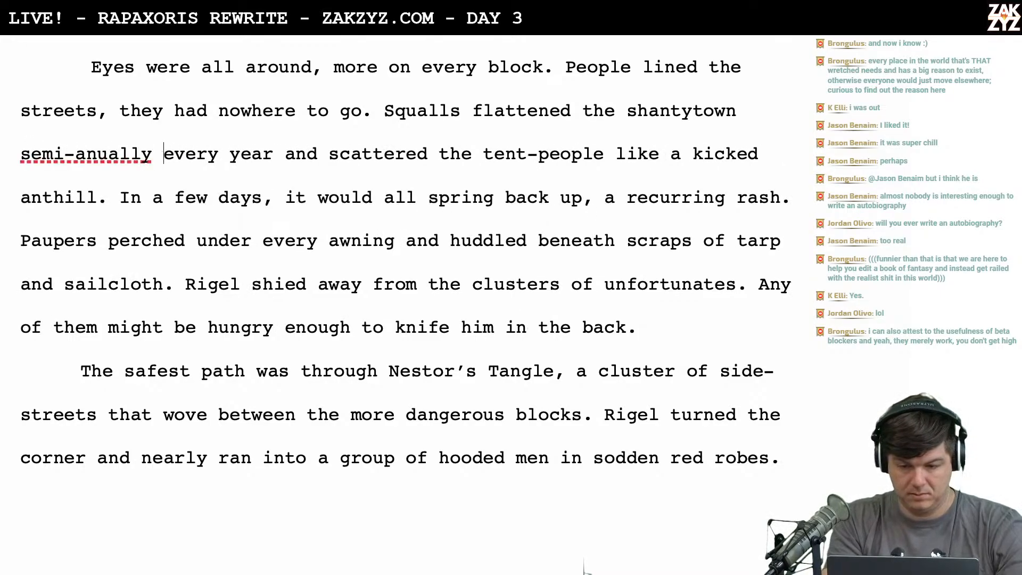
key(shift+Right)
key(shift+Right)
key(shift+Right)
key(shift+Right)
key(shift+Right)
key(shift+Right)
key(shift+Right)
key(shift+Right)
key(shift+Right)
key(shift+Right)
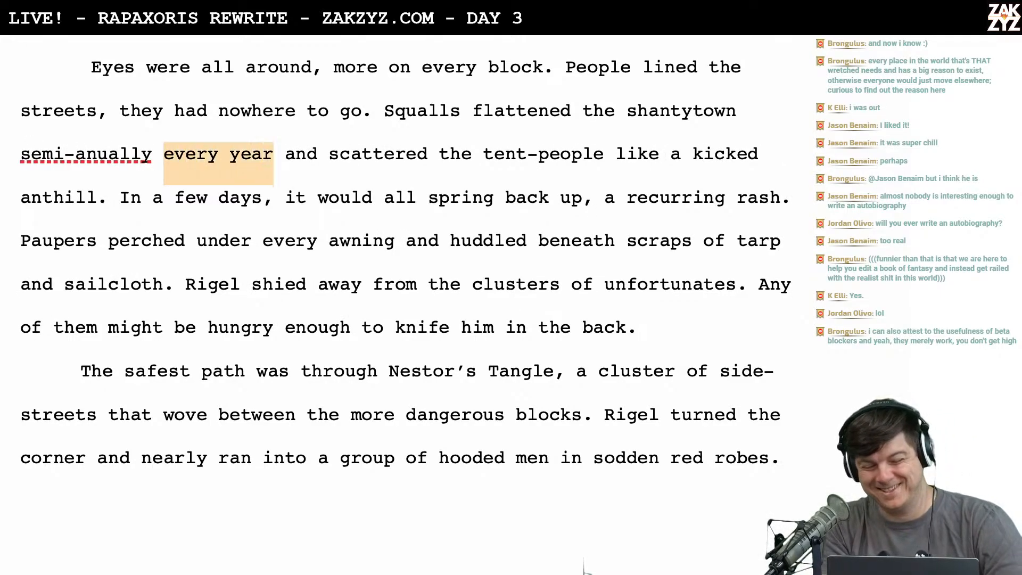
key(Delete)
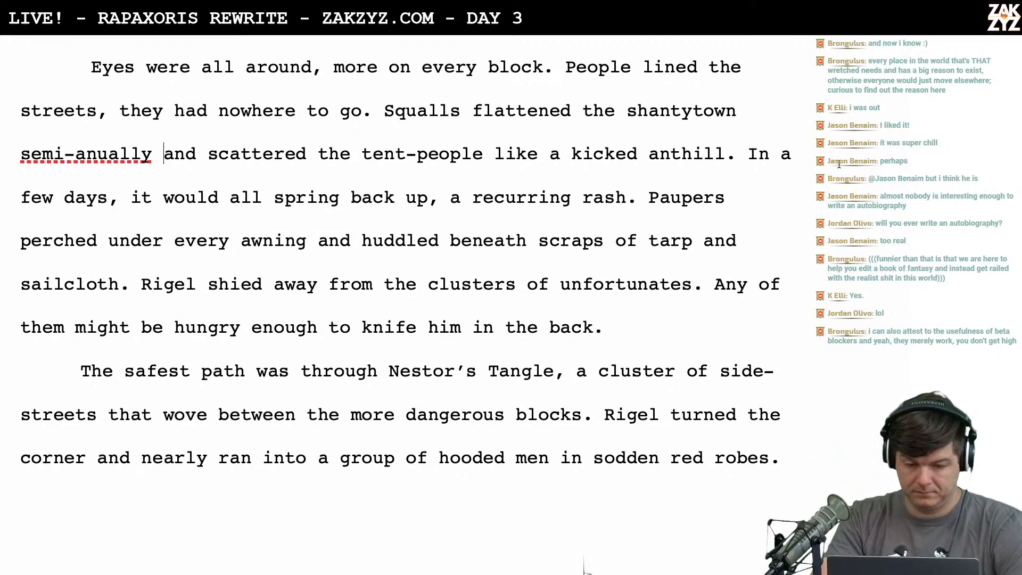
Begin the sentence about the paupers with "Tonight," and make "paupers" lowercase
click(649, 198)
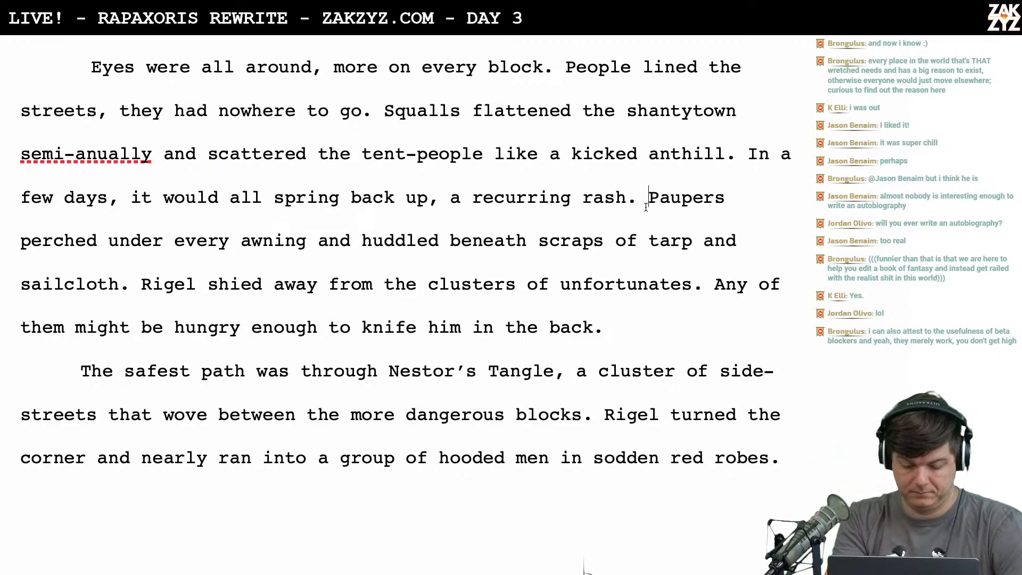
text(Tonight,)
key(Right)
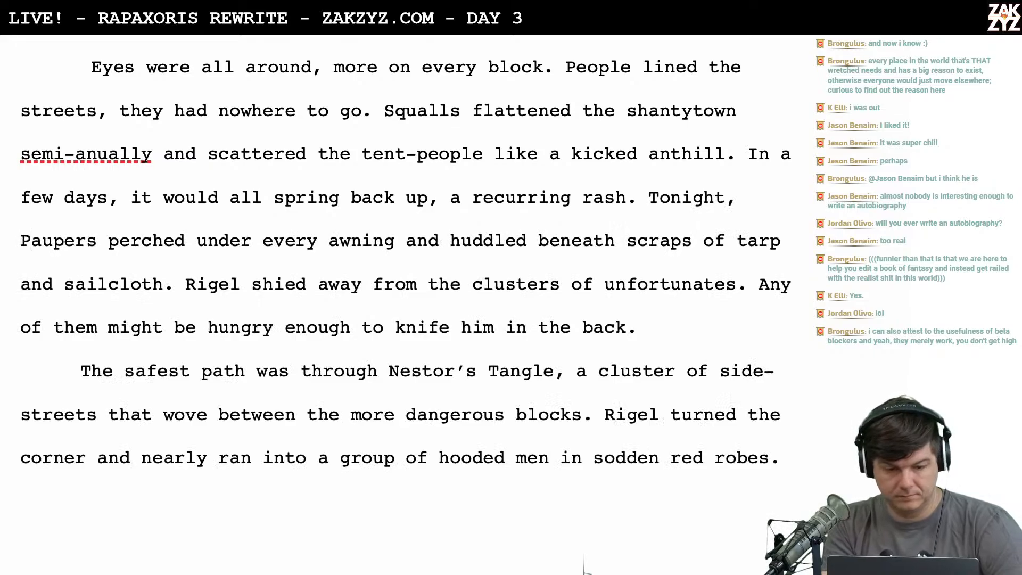
key(BackSpace)
text(p)
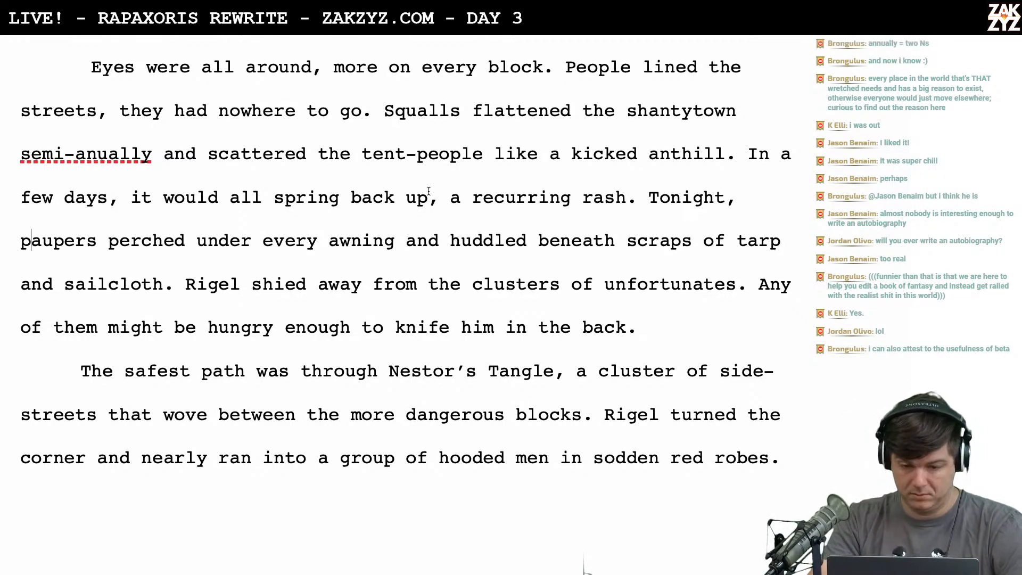
End the sentence after "every awning" and replace "and" before "huddled beneath scraps" with "Entire families were"
text(. )
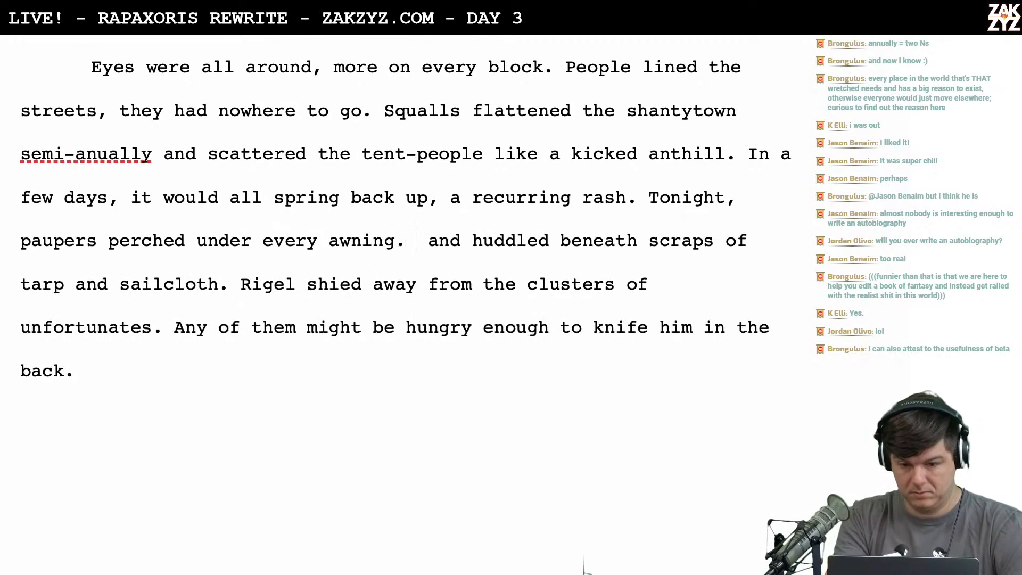
text(Entire framil)
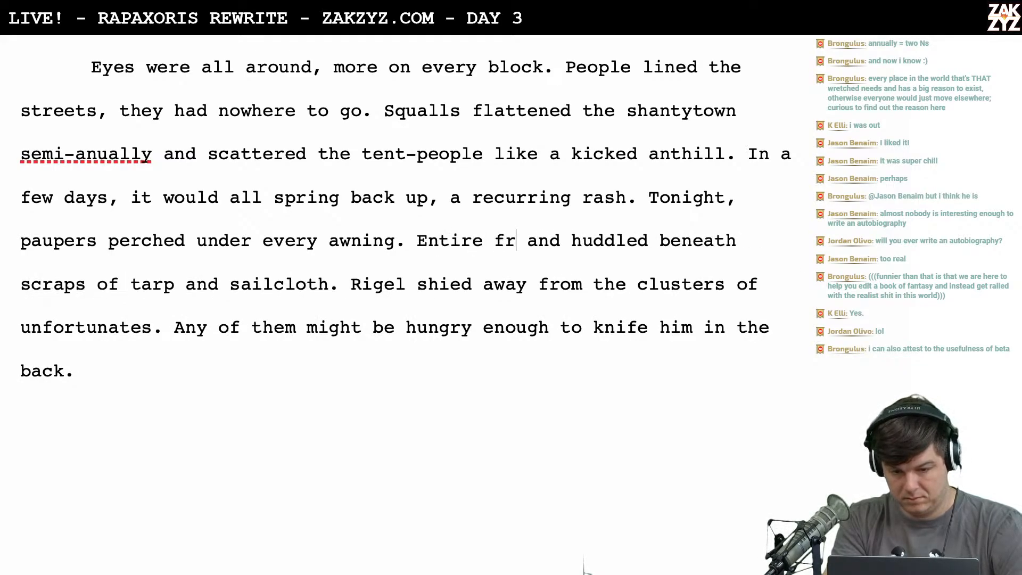
text(ies)
key(BackSpace)
key(BackSpace)
key(BackSpace)
key(BackSpace)
key(BackSpace)
key(BackSpace)
key(BackSpace)
key(BackSpace)
key(BackSpace)
key(BackSpace)
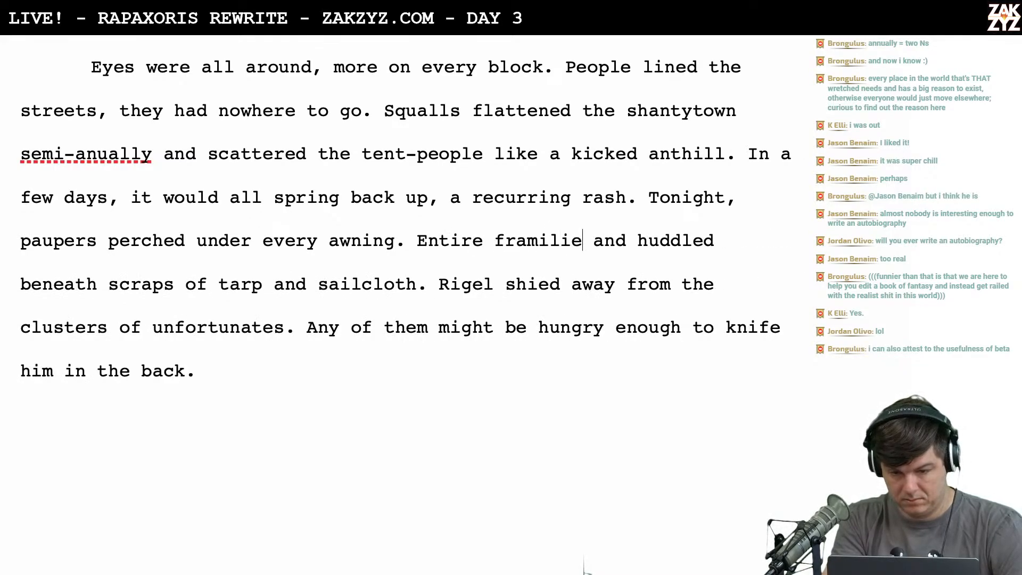
key(BackSpace)
key(BackSpace)
key(BackSpace)
key(BackSpace)
key(BackSpace)
key(BackSpace)
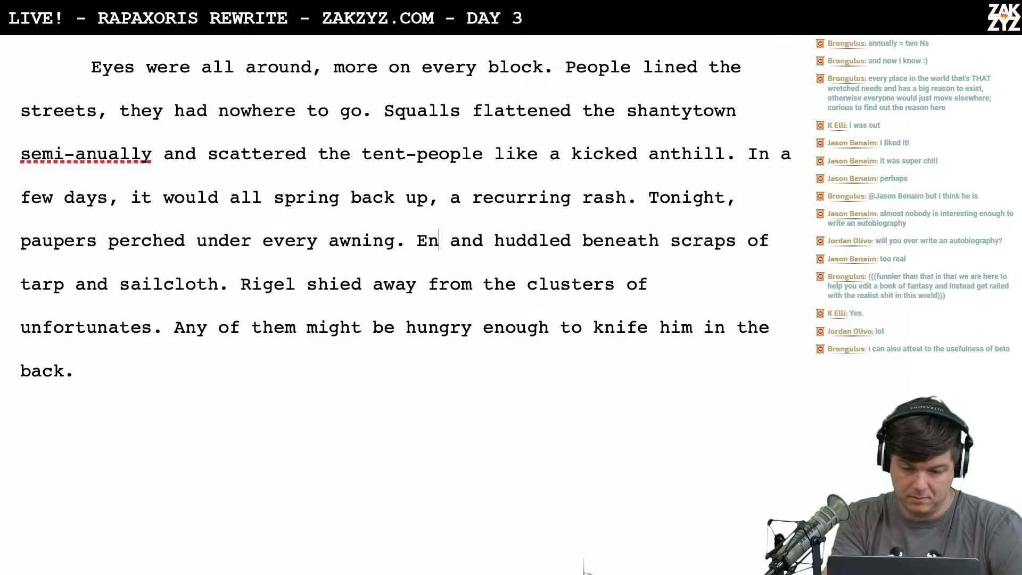
text(Entire families were)
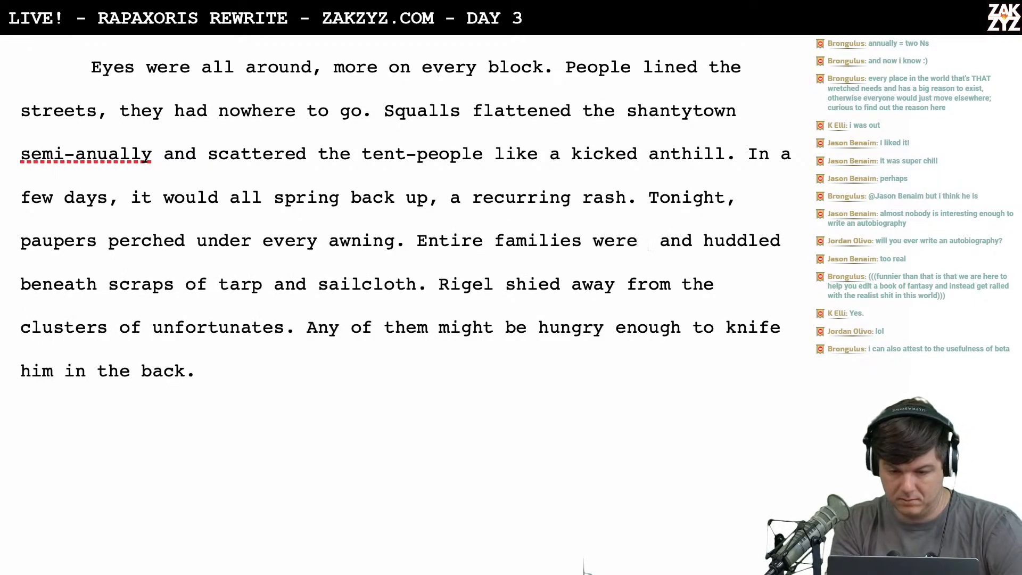
key(shift+Right)
key(shift+Right)
key(shift+Right)
key(shift+Right)
key(shift+Right)
key(Delete)
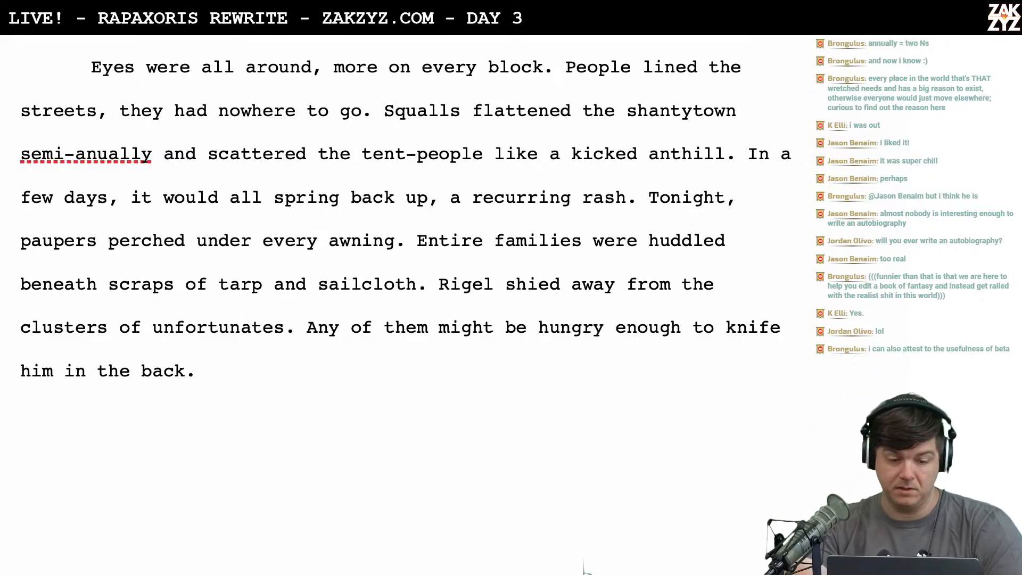
Correct the spelling of "semi-anually" to "semi-annually"
click(98, 151)
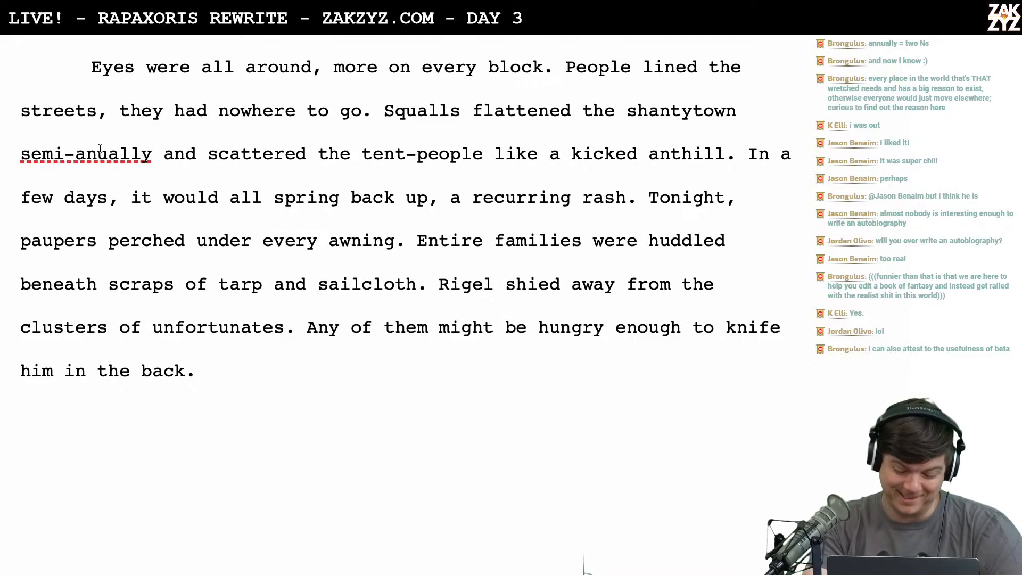
text(n)
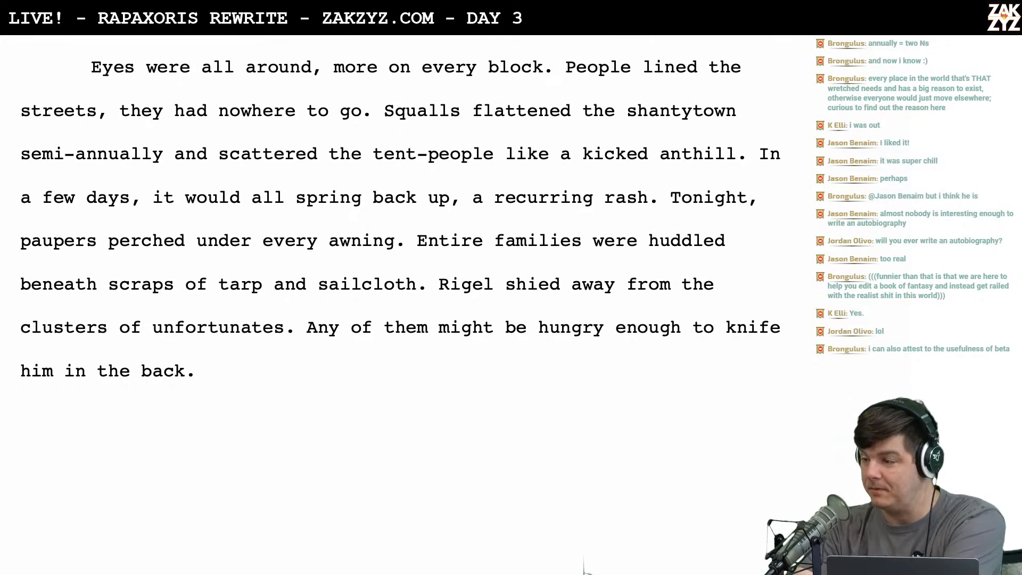
Try drafting a replacement for the sentence after "clusters of unfortunates." that begins "It only took one"
scroll(399, 212, down, 3)
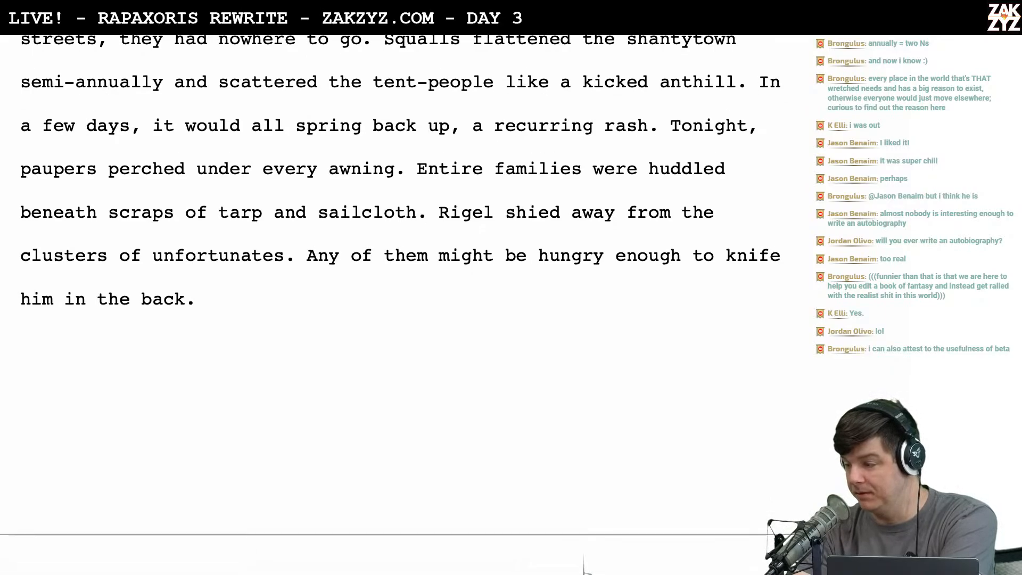
scroll(400, 266, down, 1)
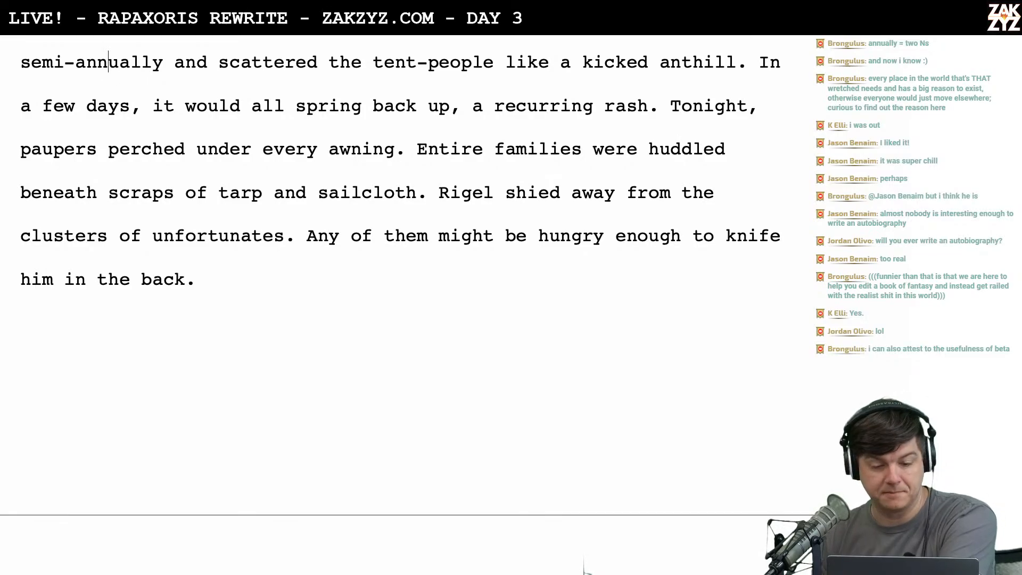
scroll(105, 120, down, 5)
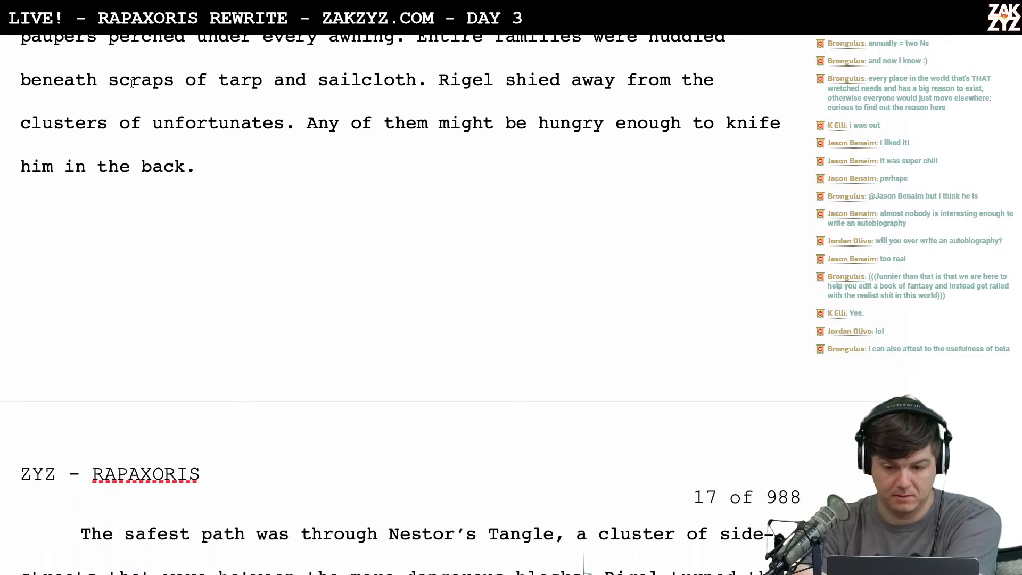
click(305, 130)
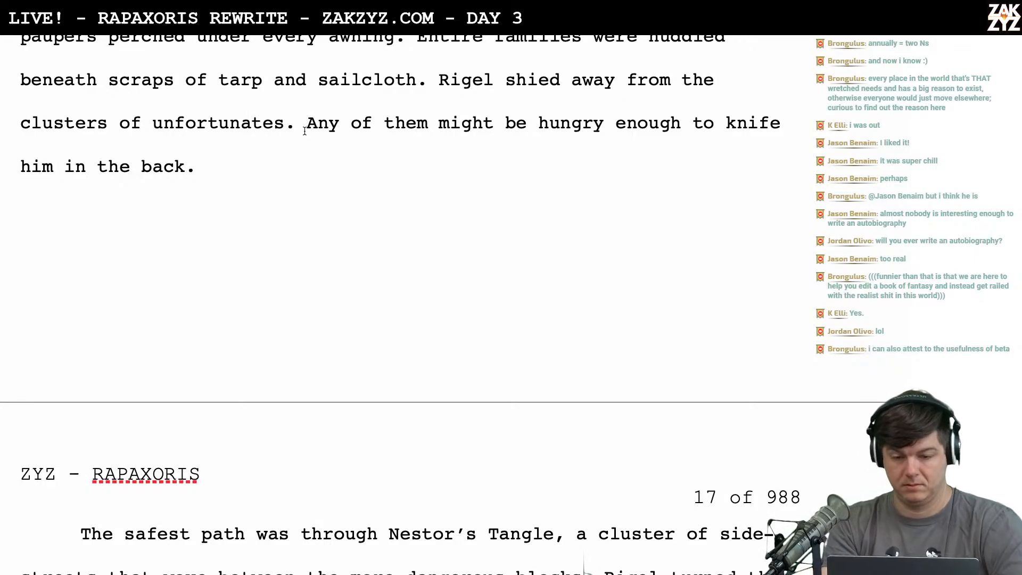
key(Return)
text(It only )
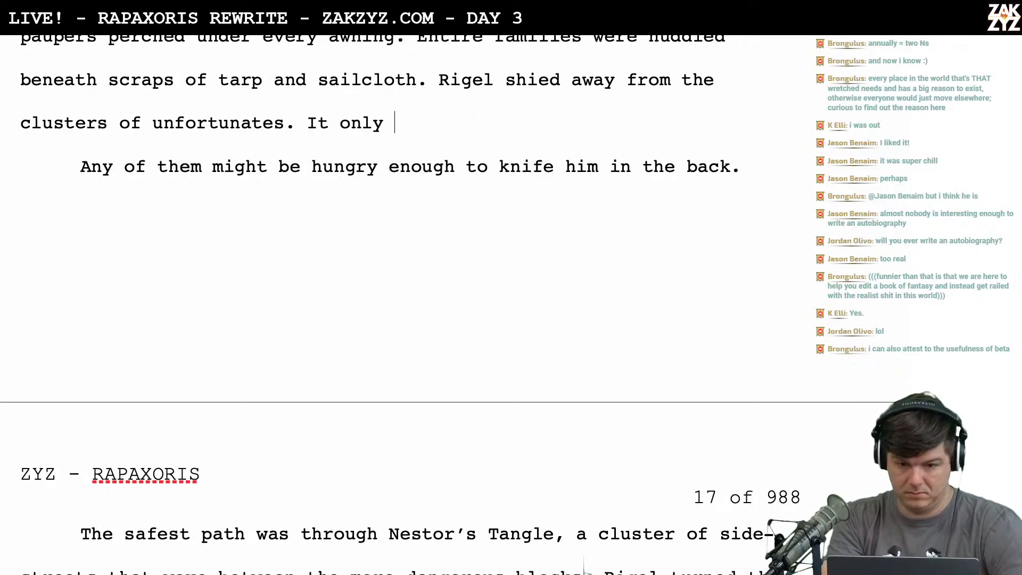
text(took one)
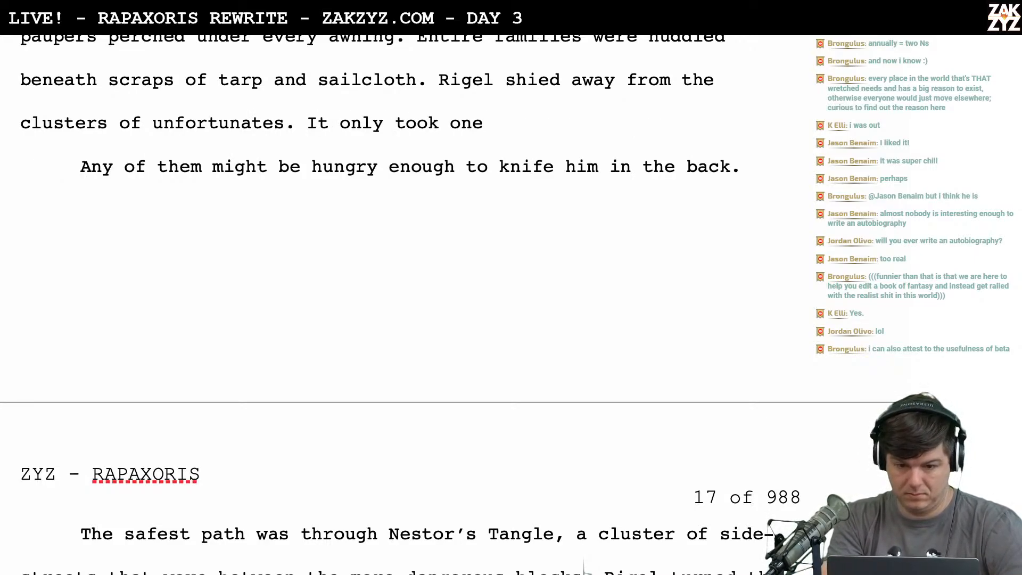
key(BackSpace)
key(BackSpace)
key(BackSpace)
key(BackSpace)
key(BackSpace)
key(BackSpace)
key(BackSpace)
key(BackSpace)
key(BackSpace)
key(BackSpace)
key(BackSpace)
key(BackSpace)
key(BackSpace)
key(BackSpace)
key(BackSpace)
key(BackSpace)
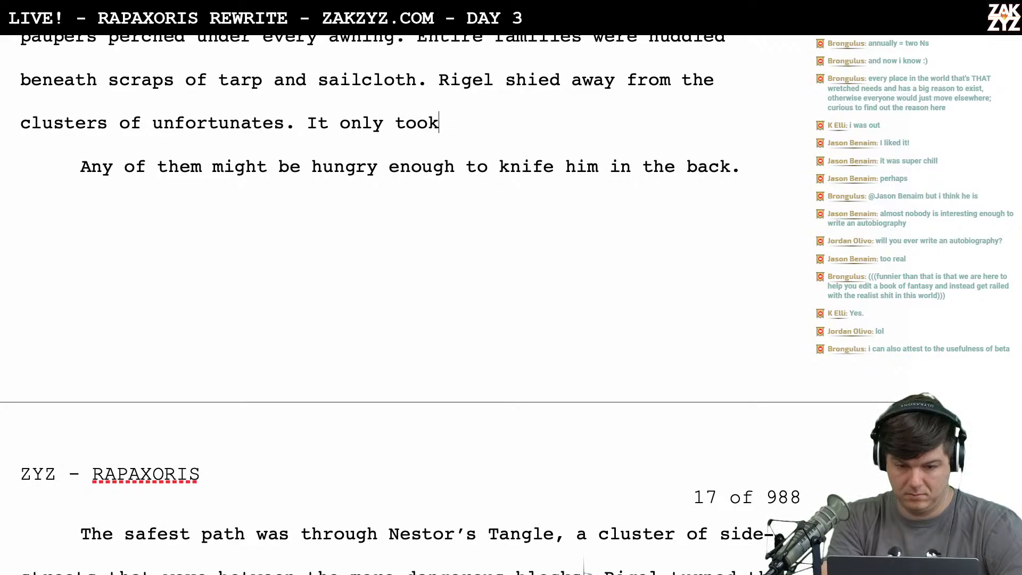
key(BackSpace)
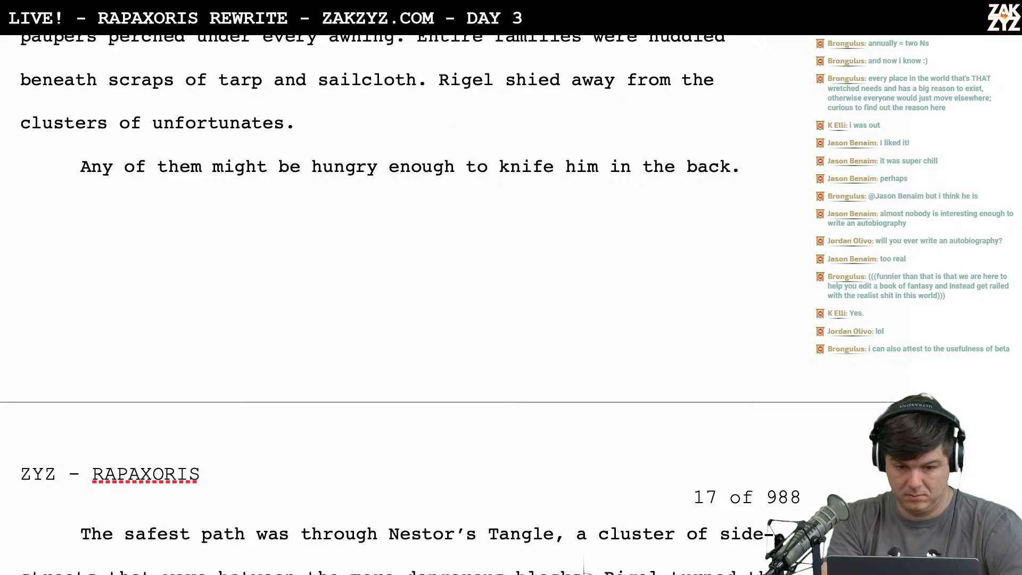
Try an alternative sentence after "clusters of unfortunates." that begins "They were hungry"
text(They were hun)
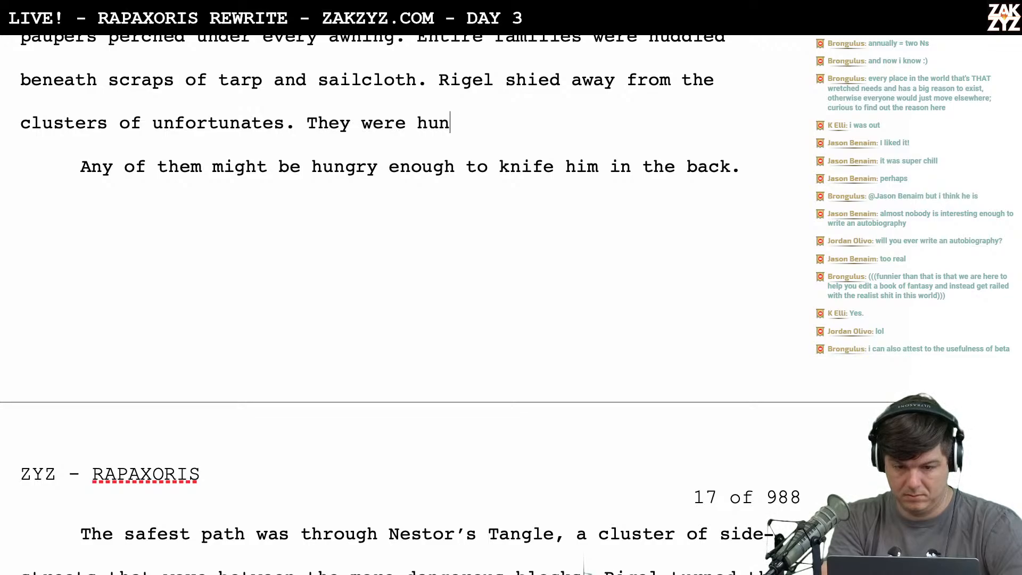
text(gry)
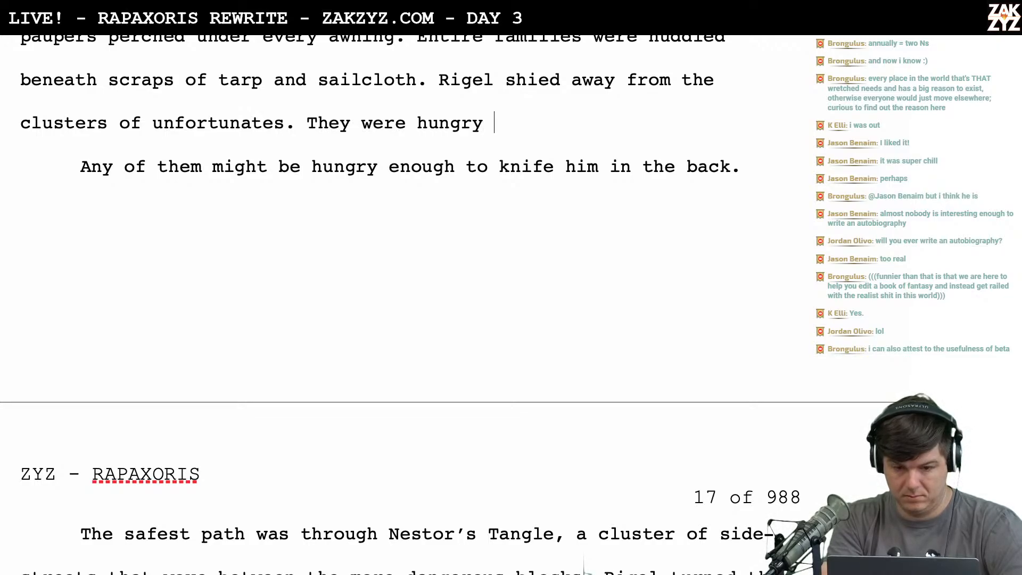
key(BackSpace)
key(BackSpace)
key(BackSpace)
key(BackSpace)
key(BackSpace)
key(BackSpace)
key(BackSpace)
key(BackSpace)
key(BackSpace)
key(BackSpace)
key(BackSpace)
key(BackSpace)
key(BackSpace)
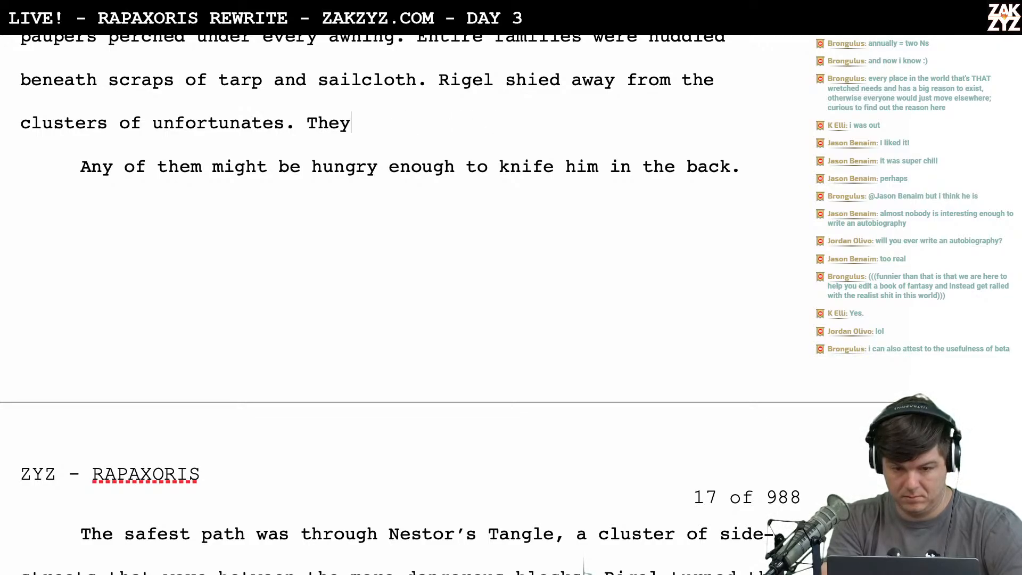
key(BackSpace)
key(BackSpace)
key(BackSpace)
key(BackSpace)
Try opening the replacement sentence after "clusters of unfortunates." with "Someone in that pack"
text(S)
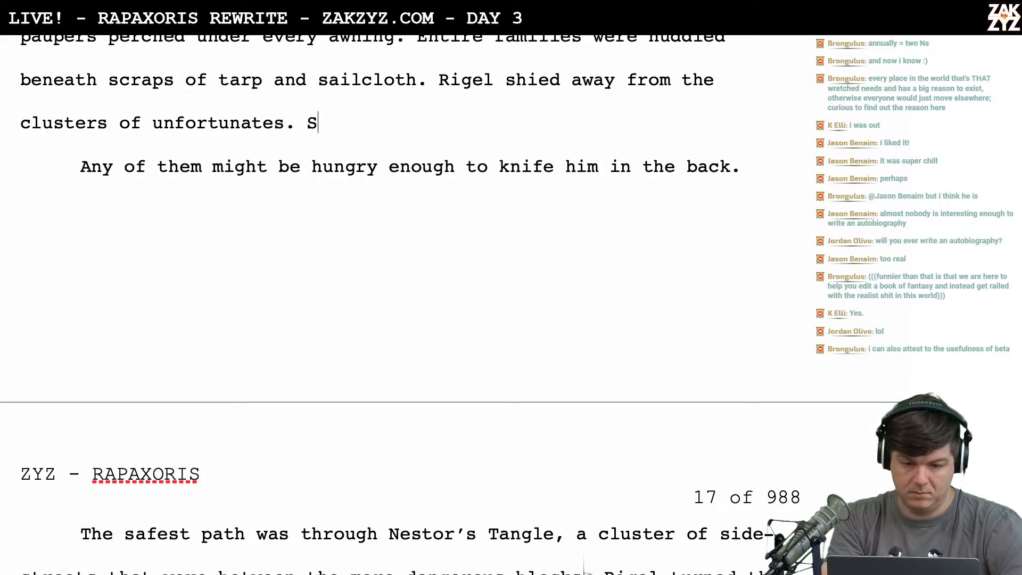
text(omeone in that )
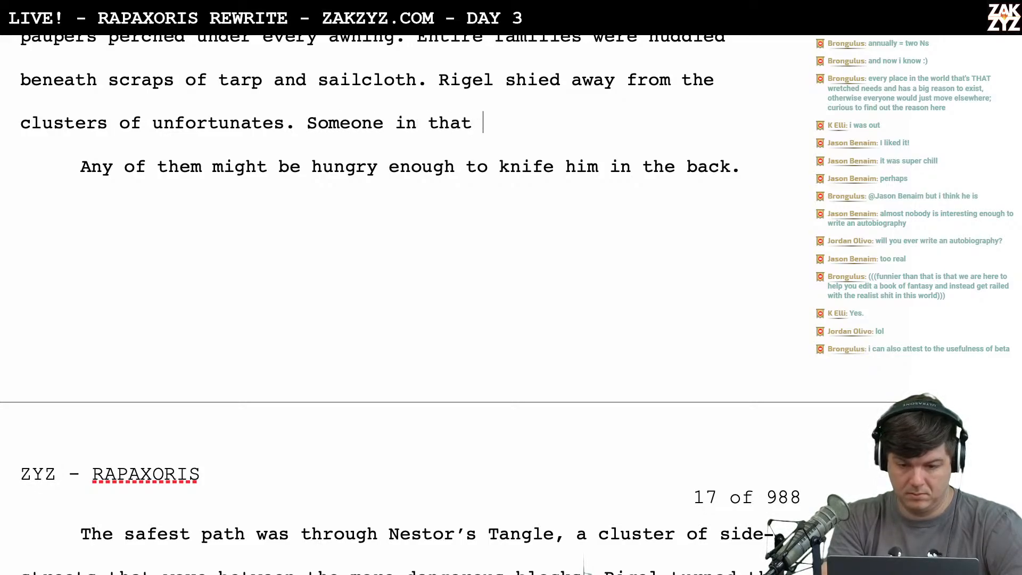
text(pack)
key(BackSpace)
key(BackSpace)
key(BackSpace)
key(BackSpace)
key(BackSpace)
key(BackSpace)
key(BackSpace)
key(BackSpace)
key(BackSpace)
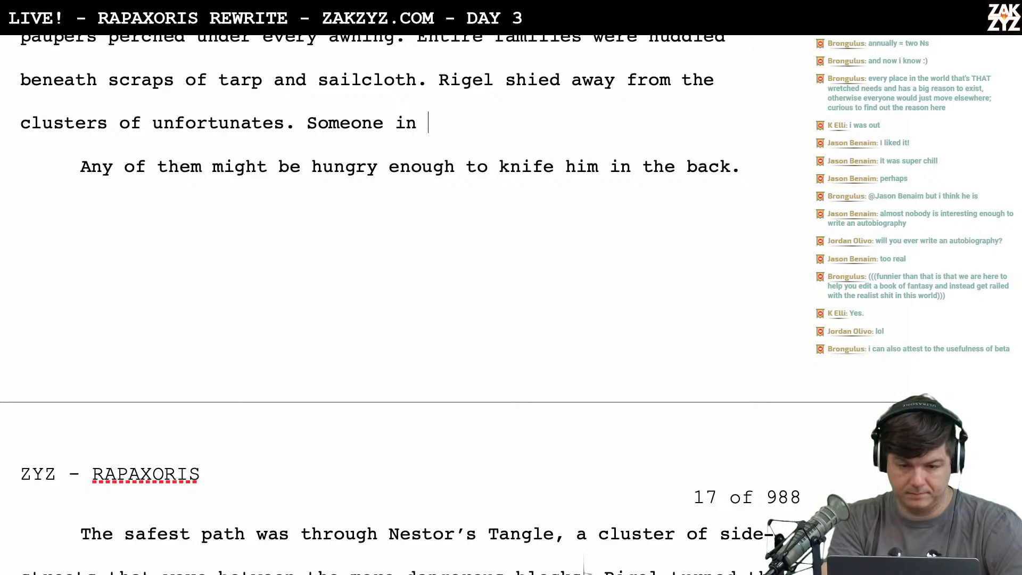
key(BackSpace)
key(BackSpace)
key(BackSpace)
key(BackSpace)
key(BackSpace)
key(BackSpace)
key(BackSpace)
key(BackSpace)
key(BackSpace)
key(BackSpace)
key(BackSpace)
Try rewording the knife-threat sentence to begin "Any of them might be desperate"
text(Any )
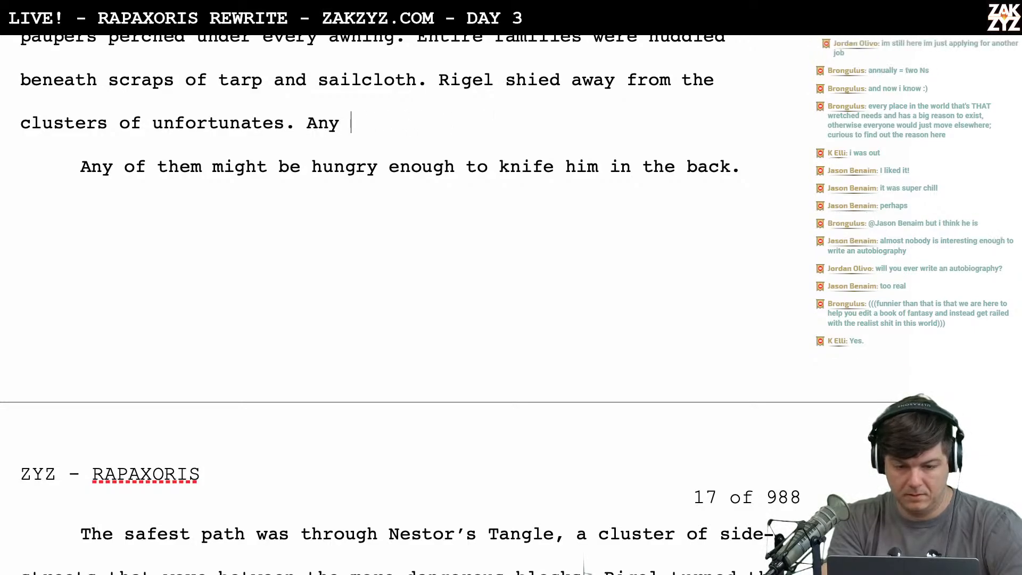
text(of them might be )
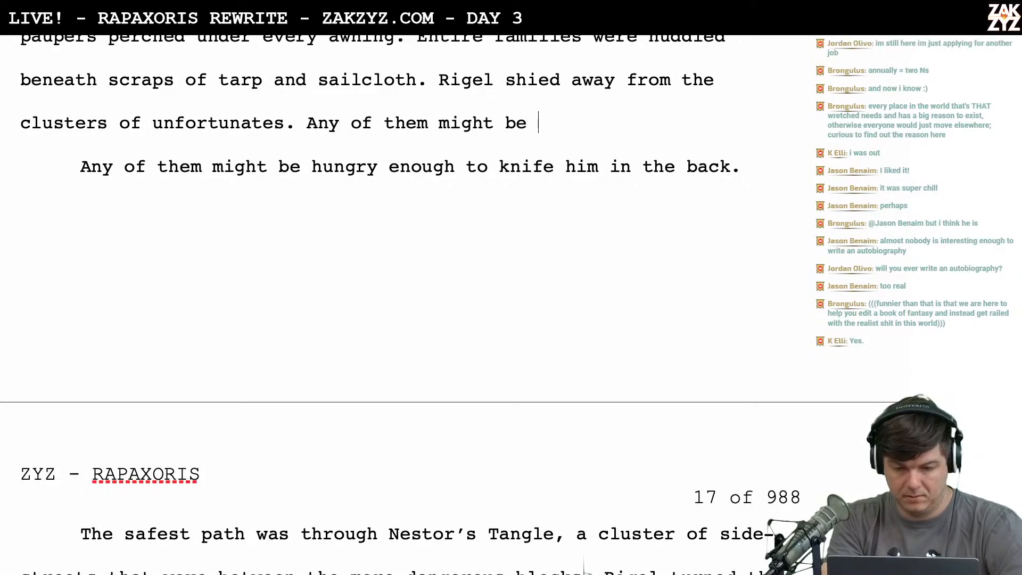
text(despereate)
key(BackSpace)
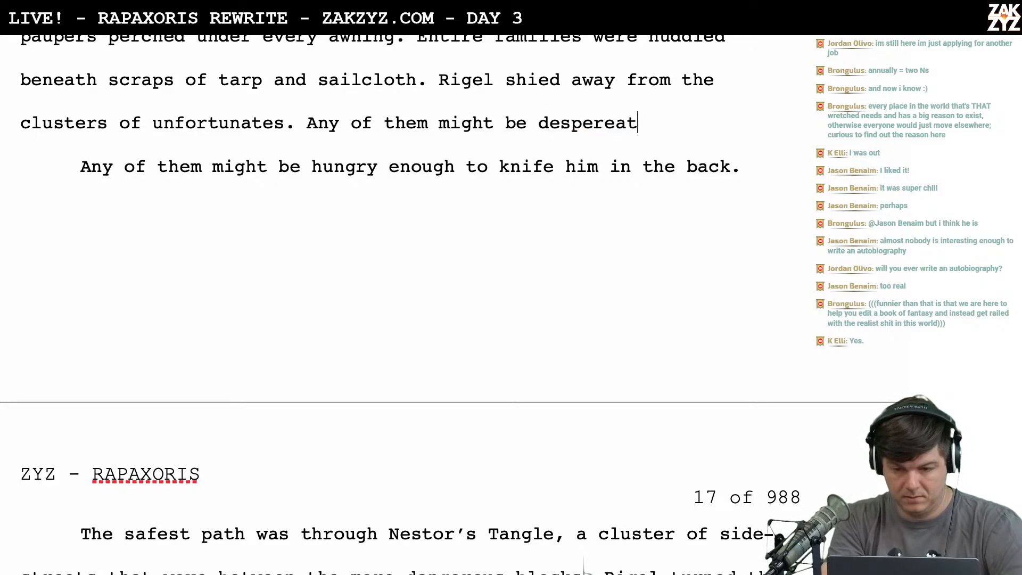
key(BackSpace)
key(BackSpace)
key(BackSpace)
text(ate)
key(BackSpace)
key(BackSpace)
key(BackSpace)
key(BackSpace)
key(BackSpace)
key(BackSpace)
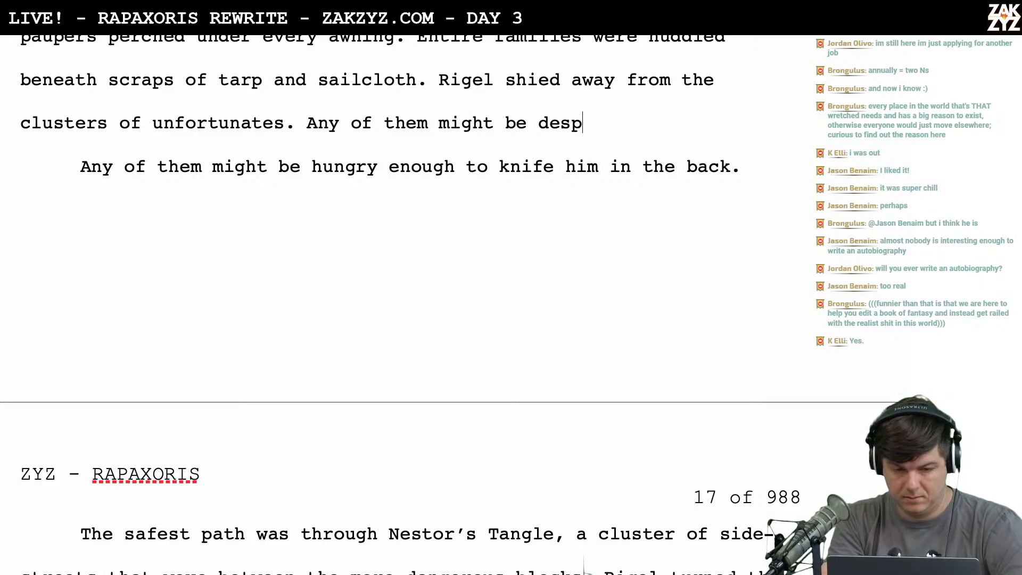
key(BackSpace)
key(BackSpace)
key(BackSpace)
key(BackSpace)
key(BackSpace)
key(BackSpace)
key(BackSpace)
key(BackSpace)
key(BackSpace)
key(BackSpace)
key(BackSpace)
key(BackSpace)
key(BackSpace)
key(BackSpace)
key(BackSpace)
key(BackSpace)
key(BackSpace)
key(BackSpace)
key(BackSpace)
key(BackSpace)
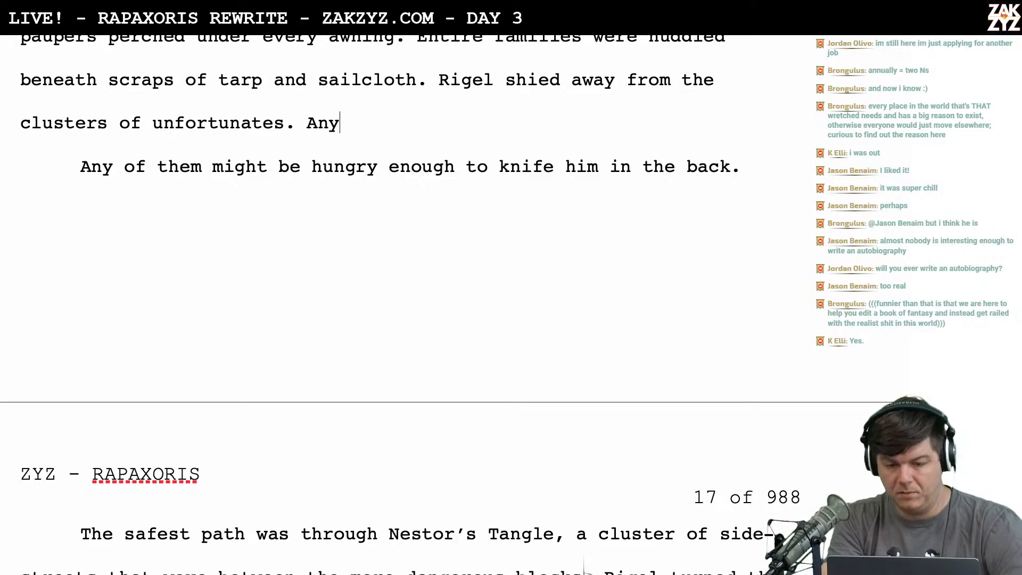
key(BackSpace)
key(BackSpace)
key(BackSpace)
Delete the sentence "Any of them might be hungry enough to knife him in the back." so the paragraph ends at "clusters of unfortunates."
key(Return)
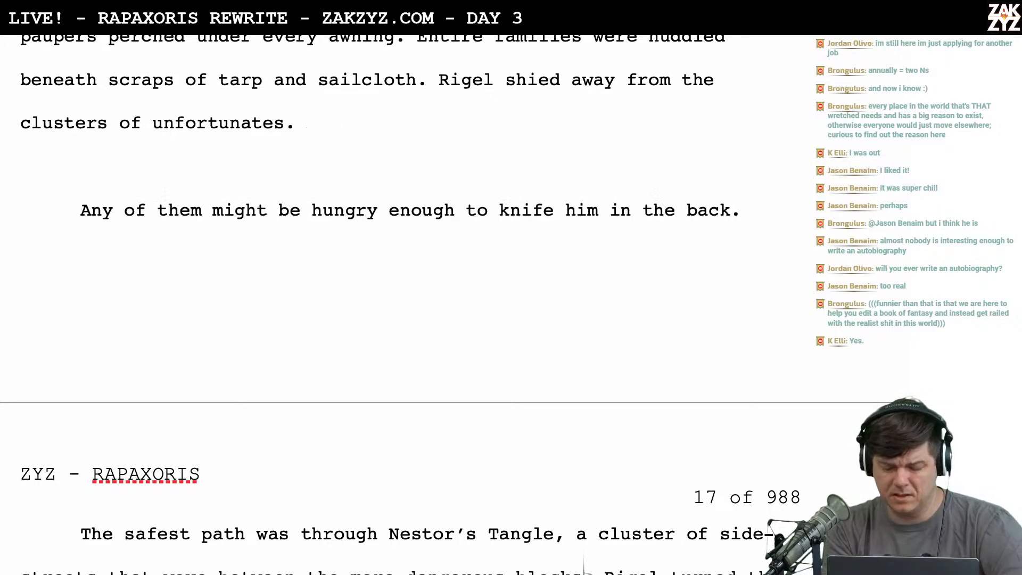
key(shift+Down)
key(shift+Down)
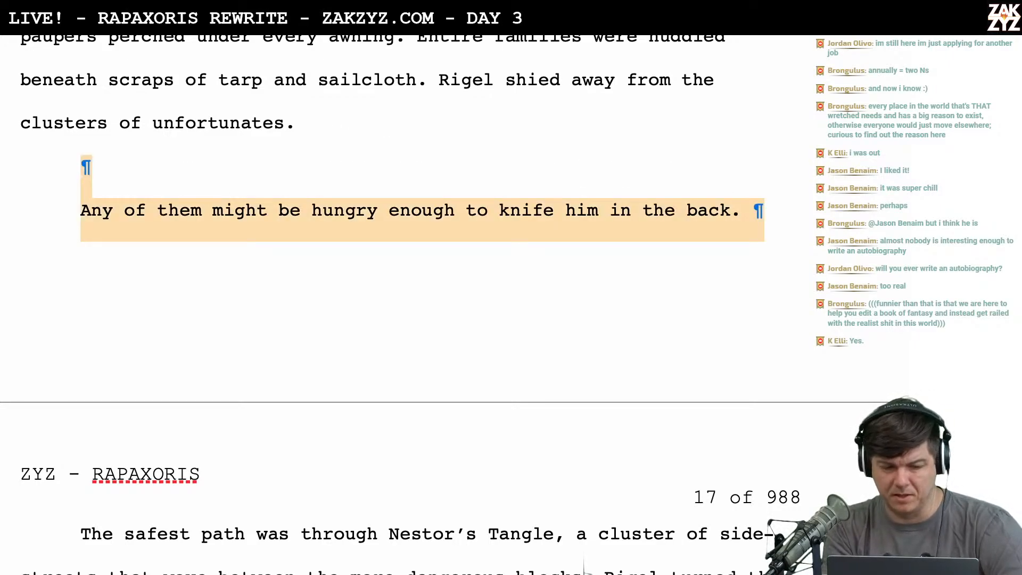
key(BackSpace)
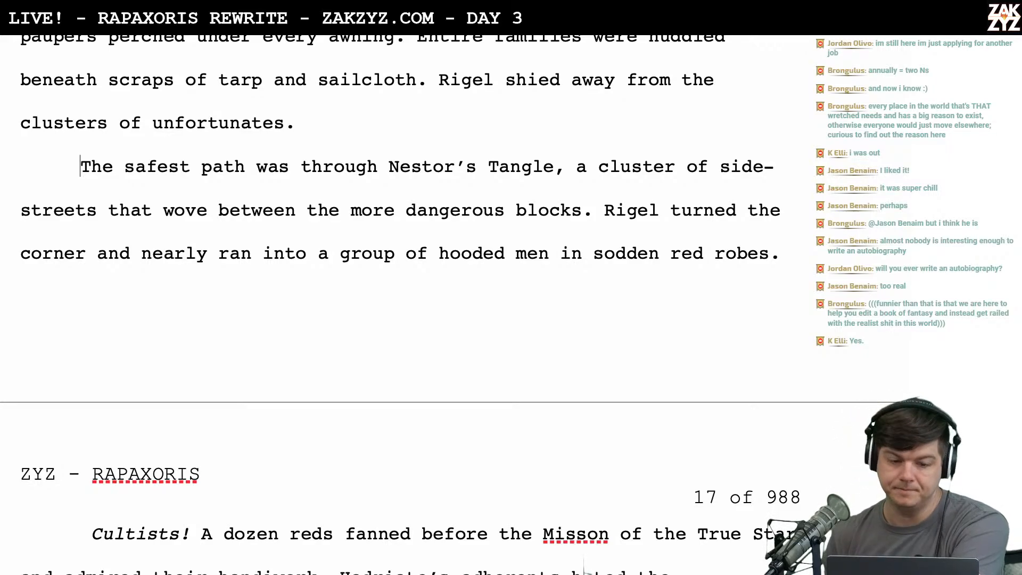
Reread how the paupers paragraph leads into the Nestor's Tangle paragraph and the cultists passage on the following page
scroll(299, 140, down, 1)
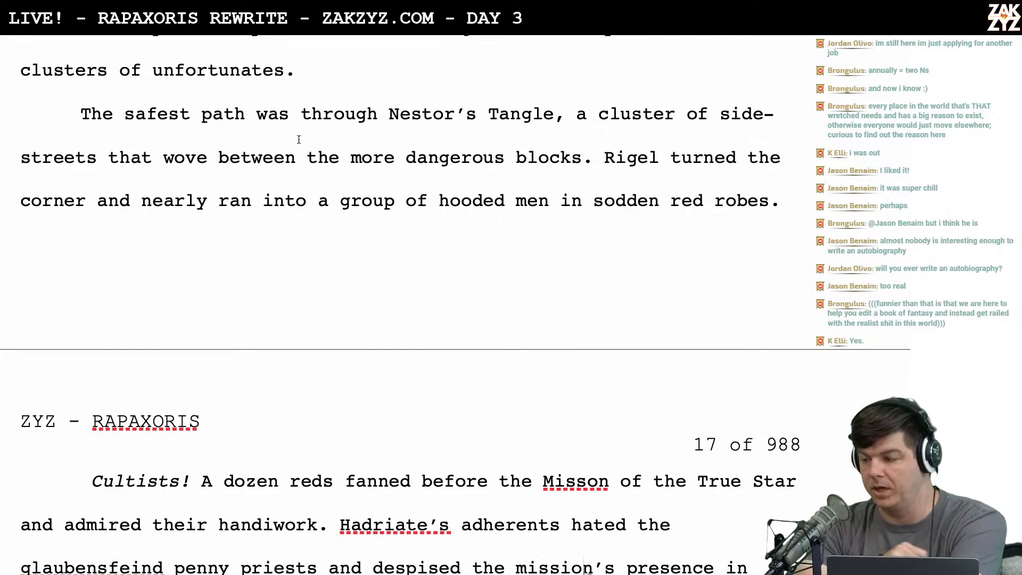
scroll(298, 140, down, 1)
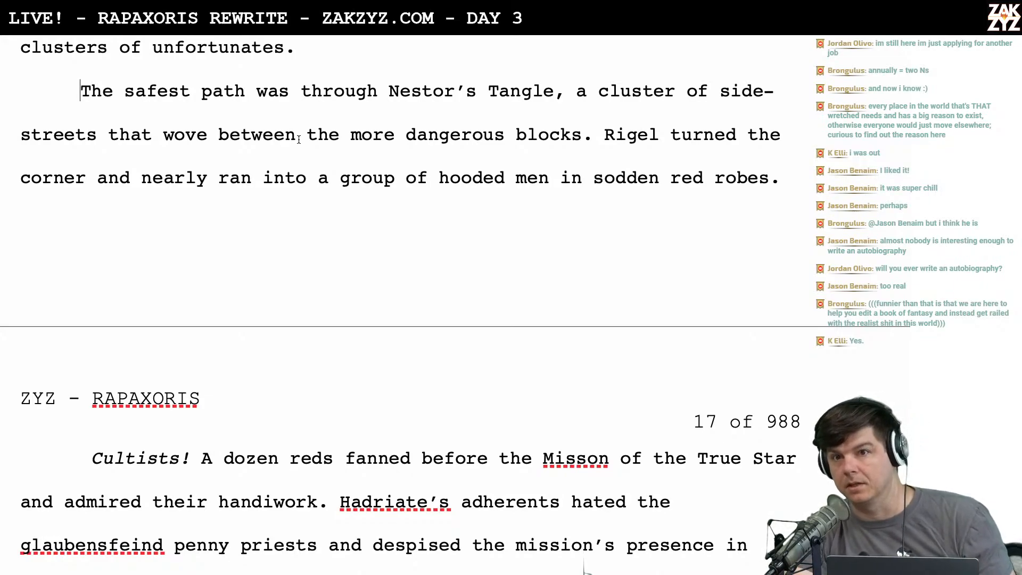
scroll(298, 140, down, 1)
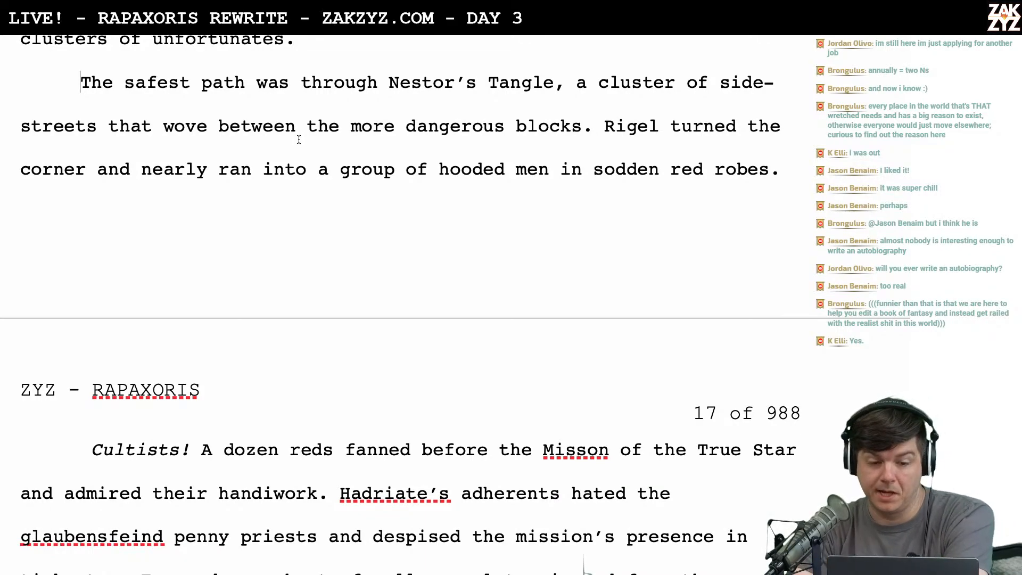
scroll(299, 139, down, 1)
scroll(299, 140, up, 2)
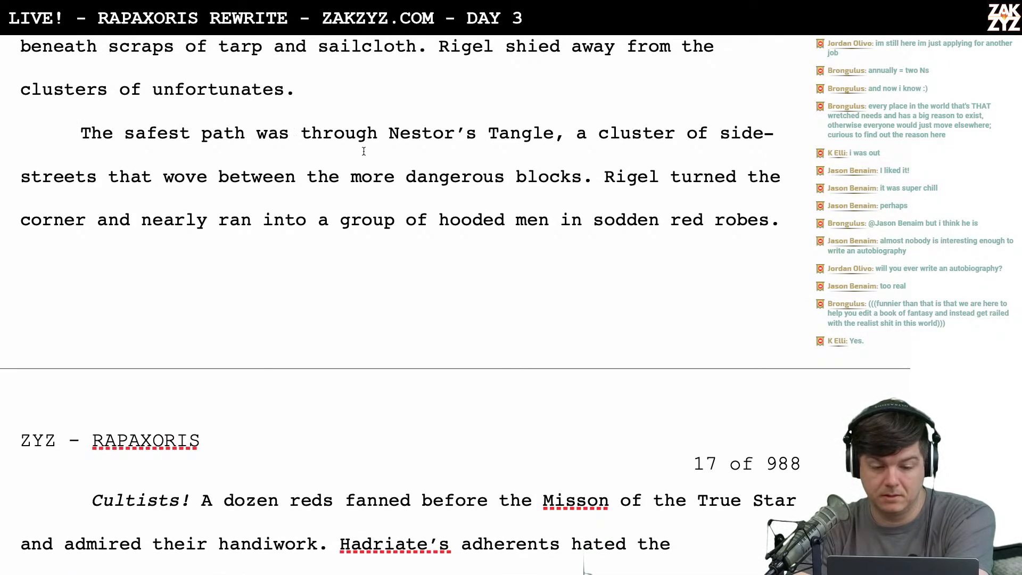
scroll(253, 147, down, 1)
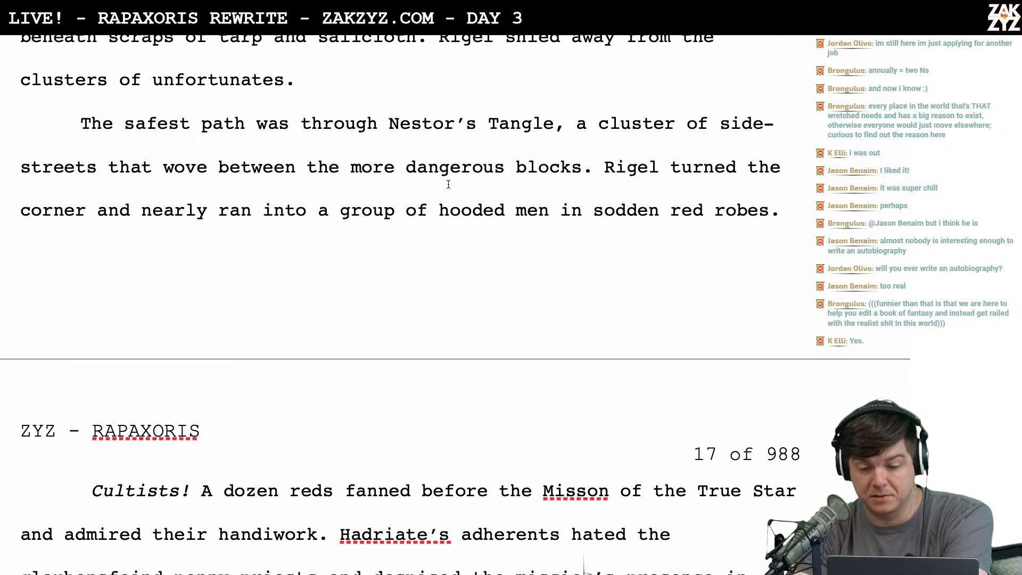
scroll(448, 184, up, 1)
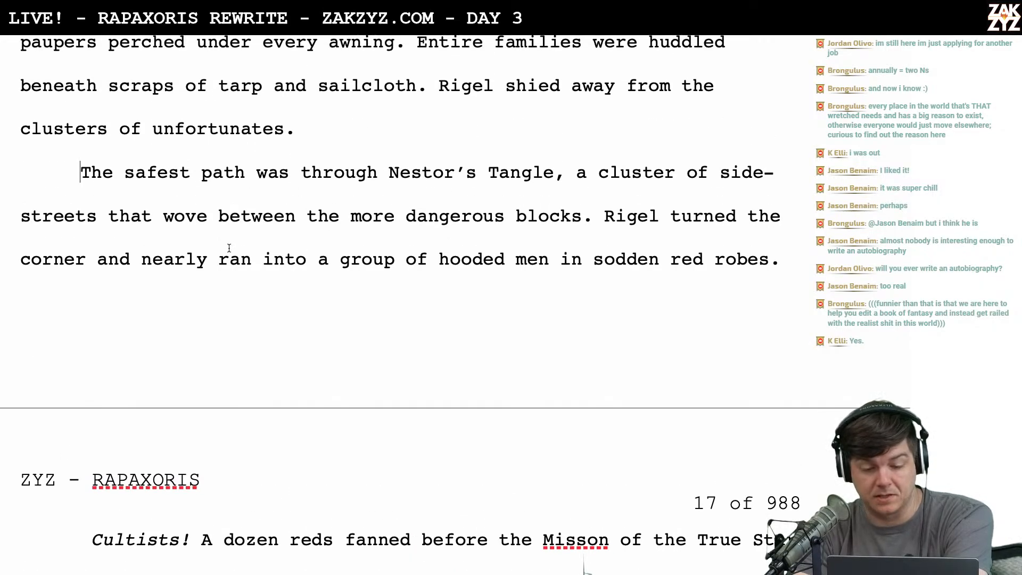
scroll(363, 250, down, 1)
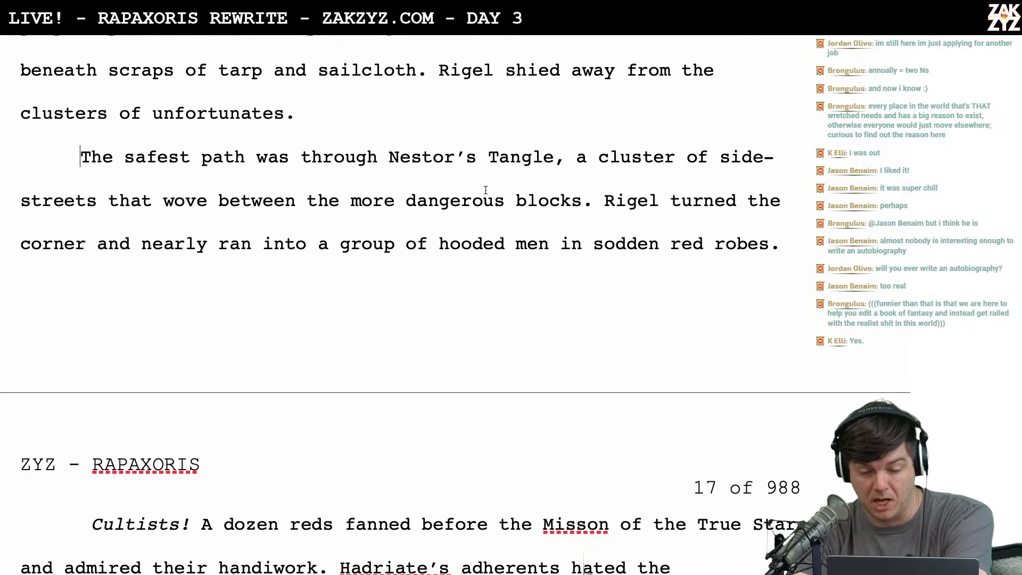
scroll(486, 190, down, 1)
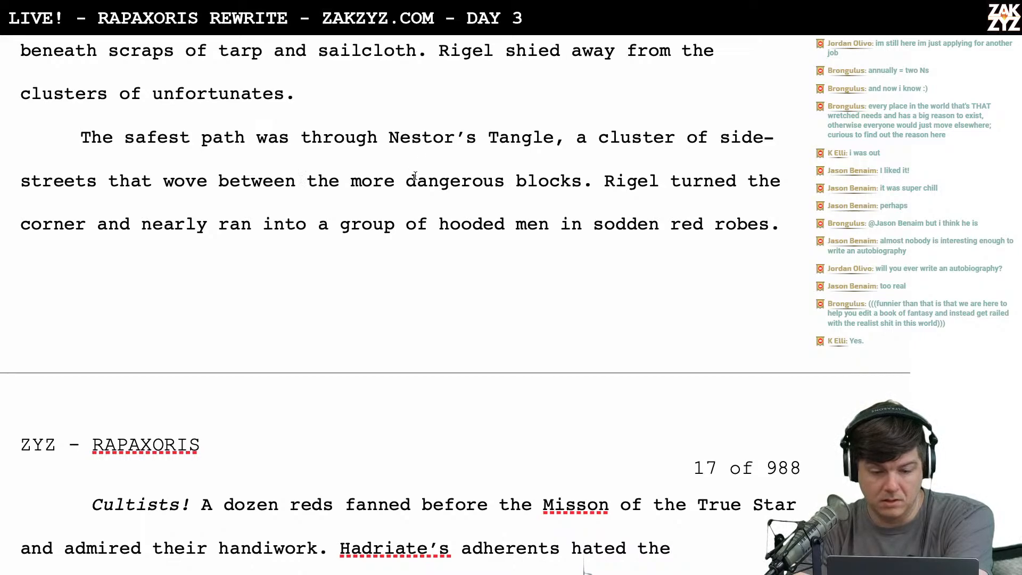
scroll(415, 175, down, 3)
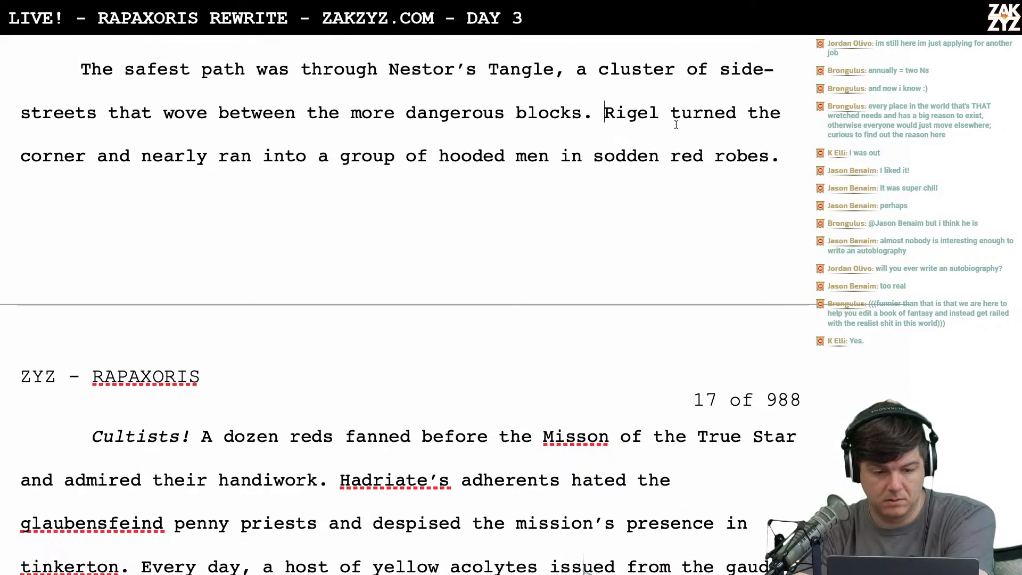
scroll(419, 140, down, 1)
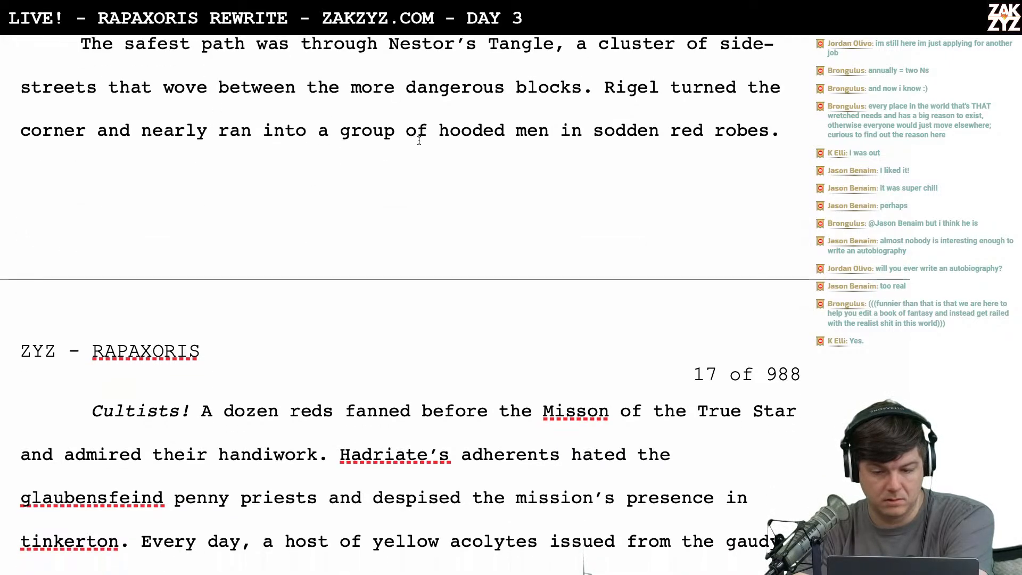
scroll(419, 140, up, 4)
click(390, 117)
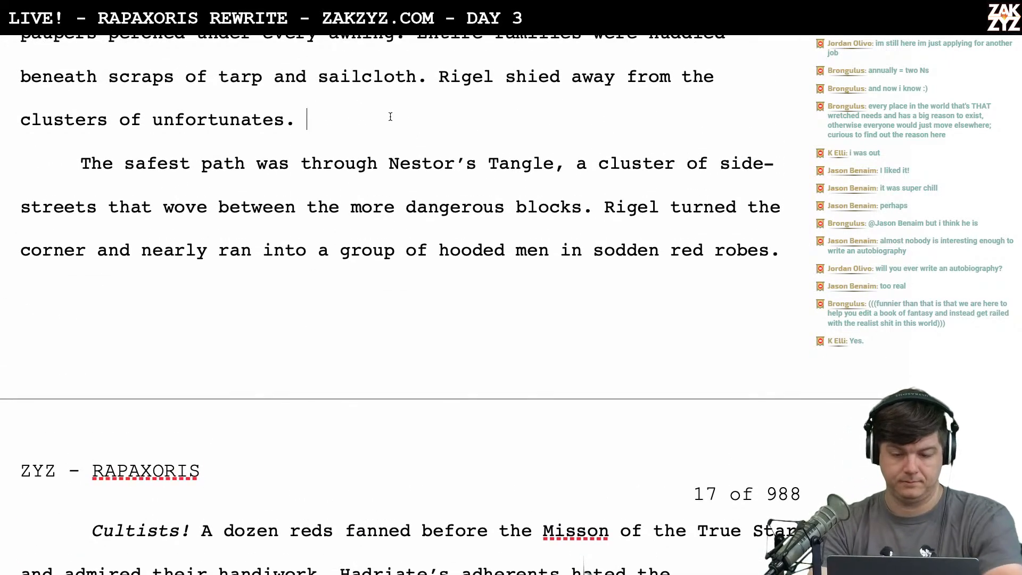
key(Right)
key(Left)
key(Right)
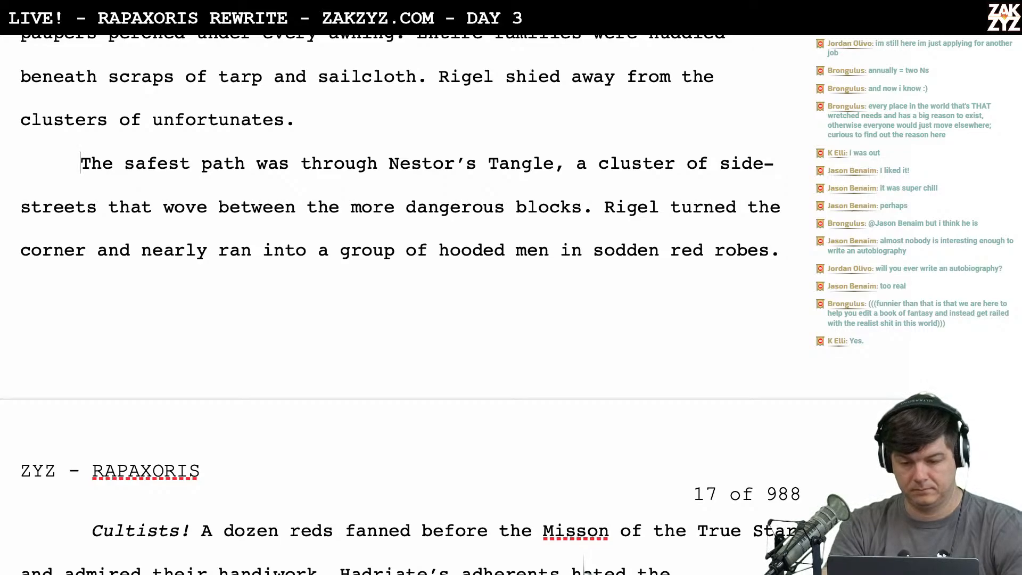
scroll(663, 213, down, 1)
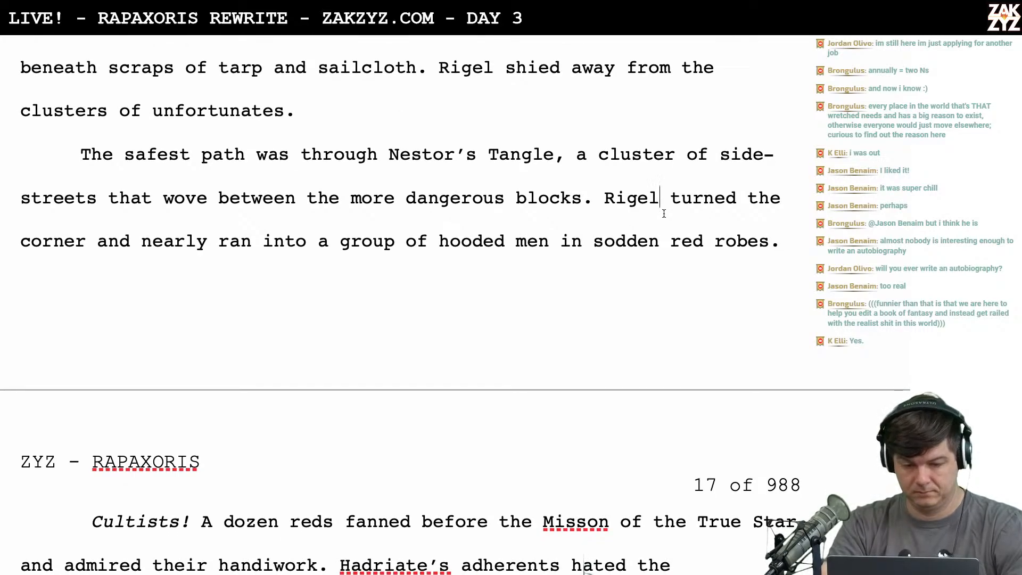
Delete "nearly" from the sentence about Rigel turning the corner so it reads "and ran into a group of hooded men"
click(606, 198)
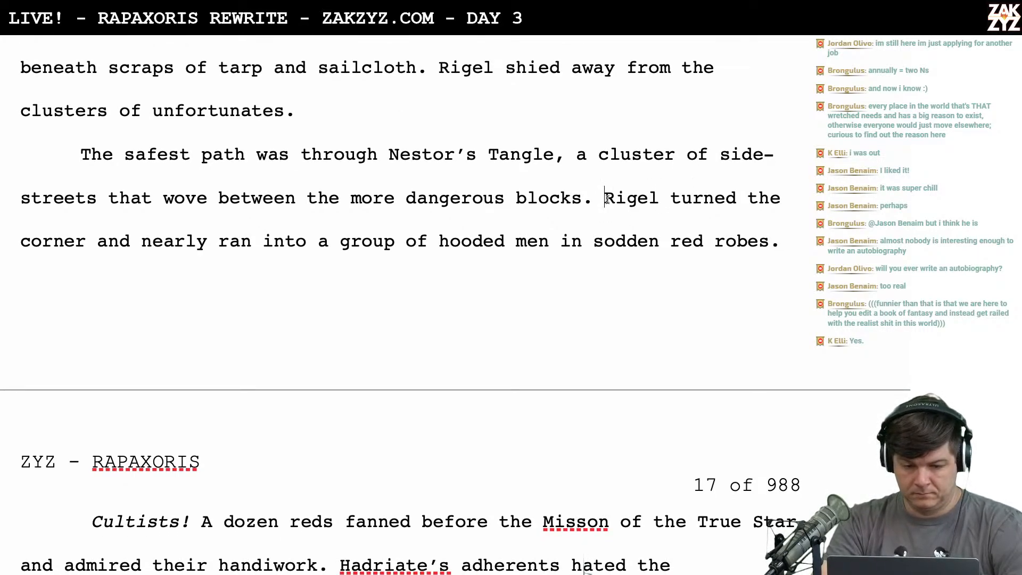
scroll(606, 198, down, 1)
scroll(607, 199, down, 1)
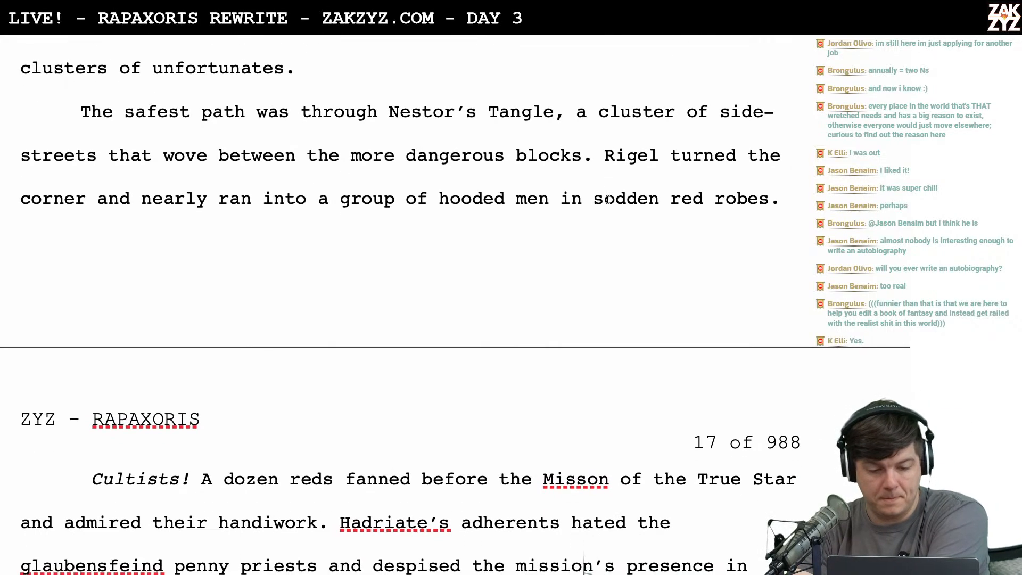
click(208, 204)
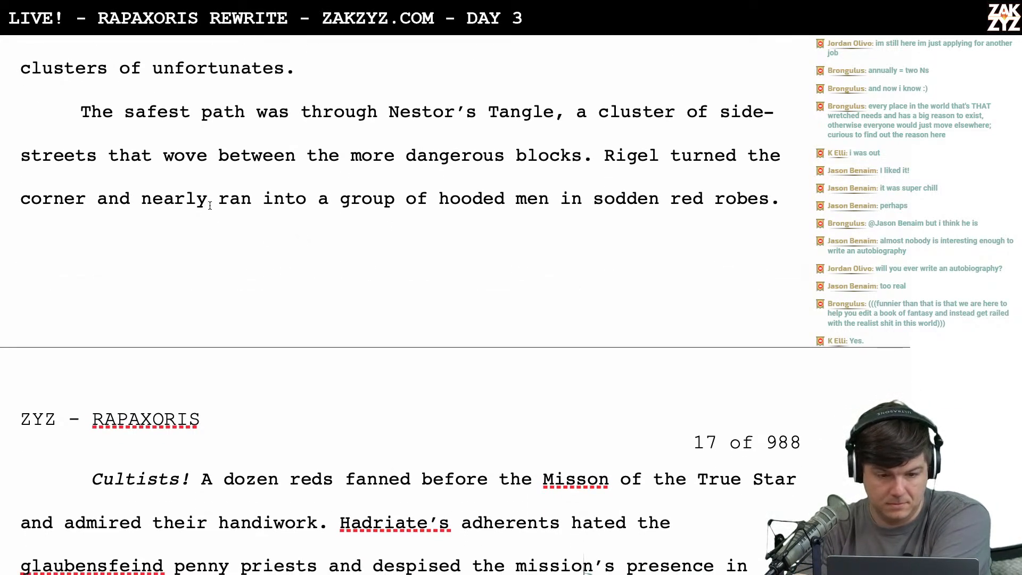
key(BackSpace)
key(BackSpace)
key(BackSpace)
key(BackSpace)
key(BackSpace)
key(BackSpace)
key(BackSpace)
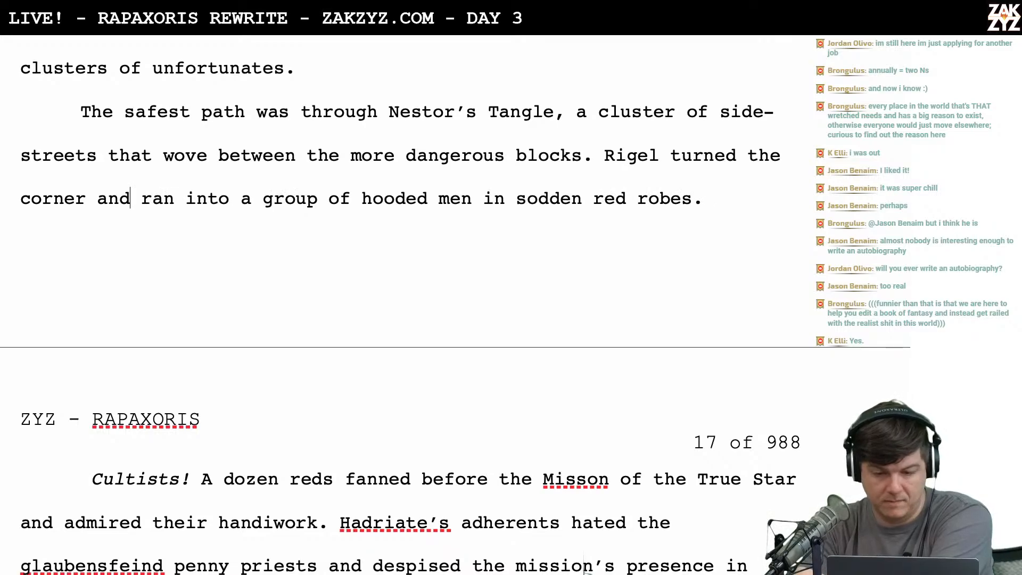
Change "the more dangerous blocks" to "the most dangerous blocks" in the Nestor's Tangle sentence
scroll(584, 567, down, 1)
scroll(244, 183, down, 1)
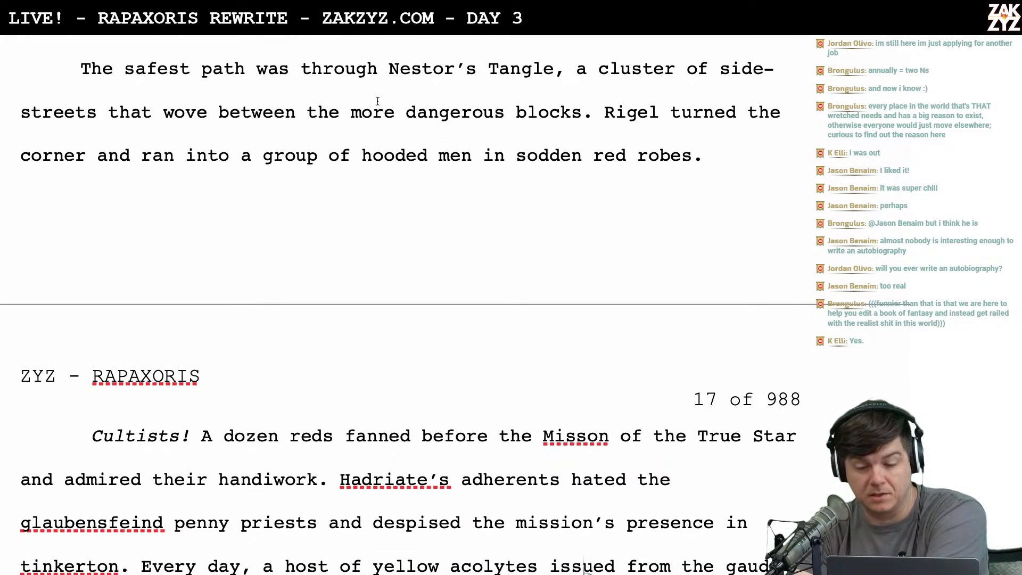
scroll(278, 110, down, 1)
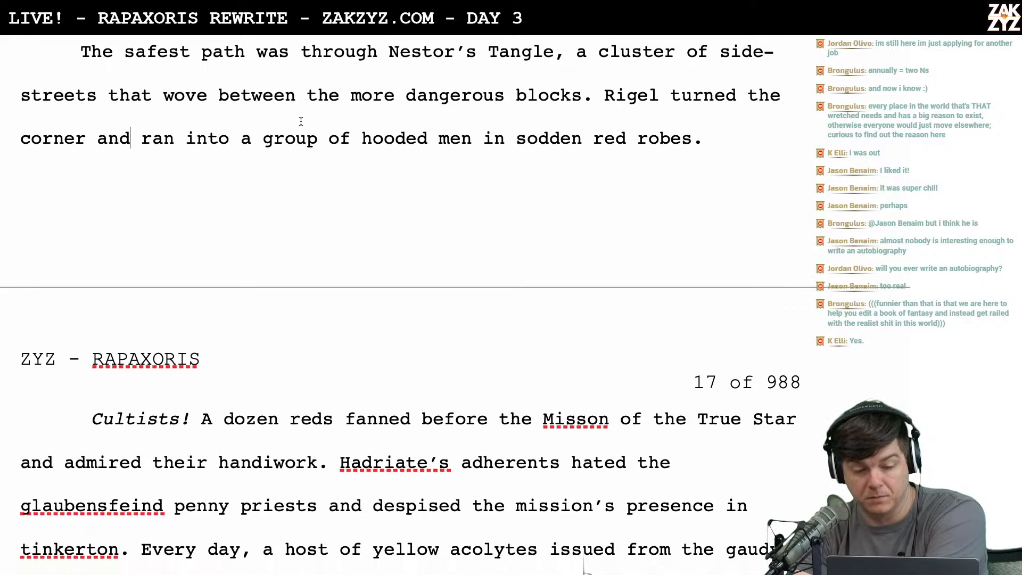
click(329, 97)
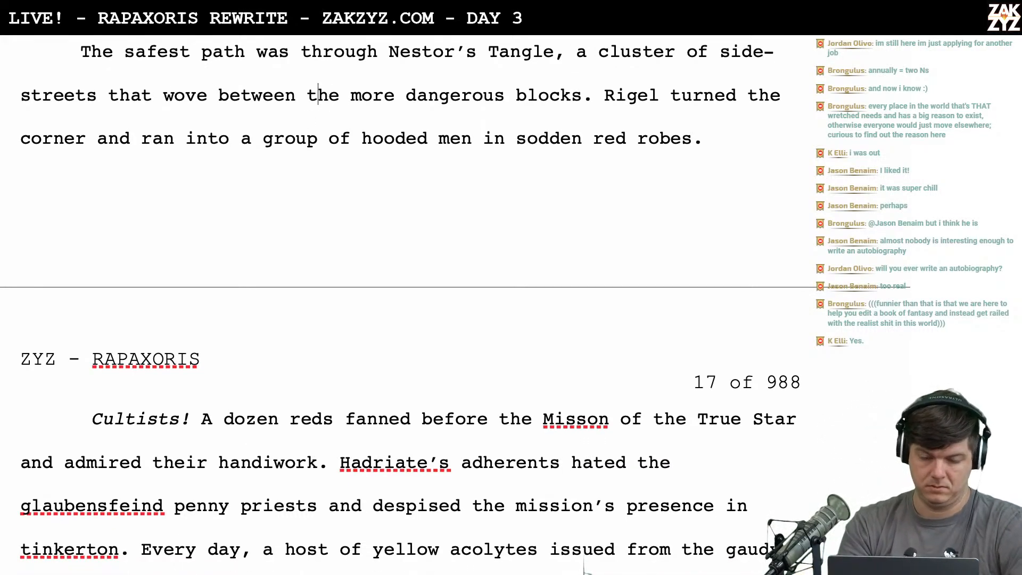
key(Right)
key(Right)
key(Right)
key(Right)
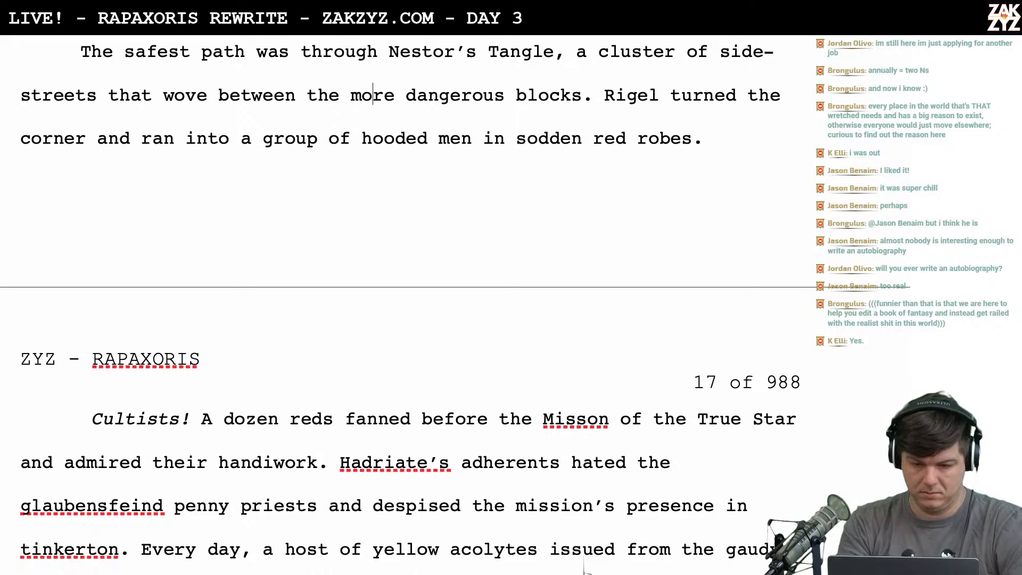
key(Delete)
key(Delete)
text(st)
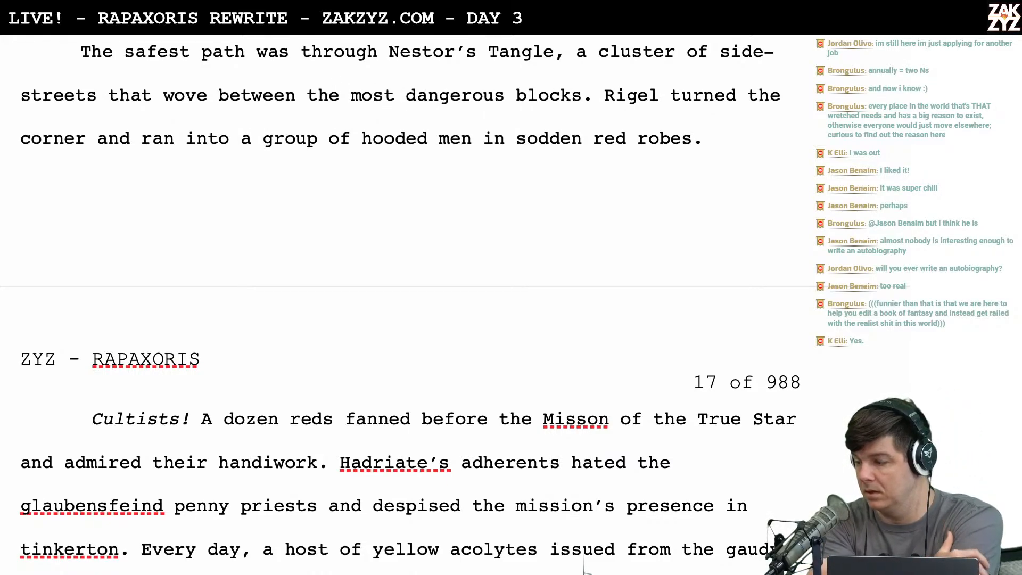
Replace "ran into" with "found" so the sentence reads "turned the corner and found a group of hooded men"
scroll(328, 100, down, 1)
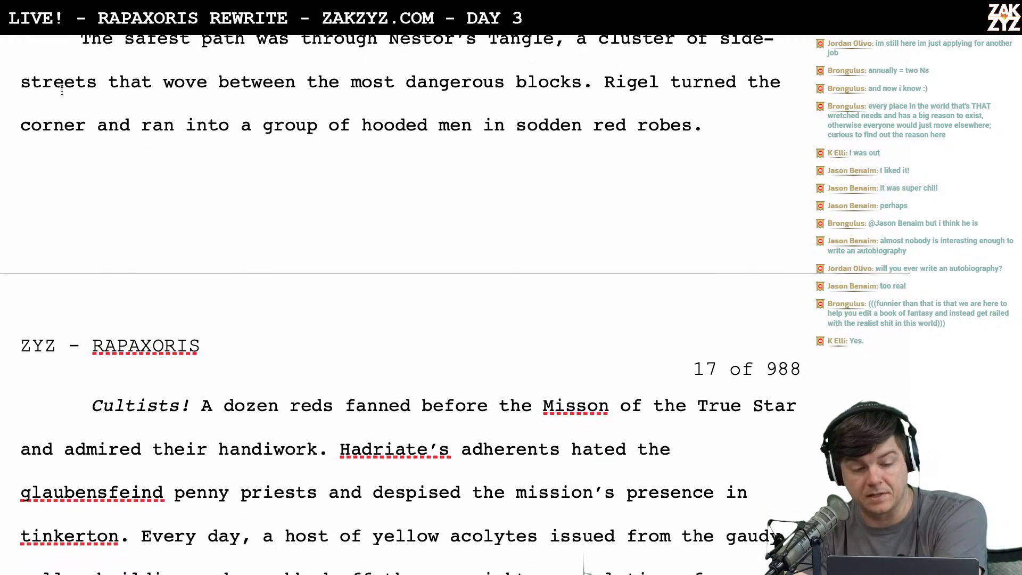
scroll(144, 127, up, 1)
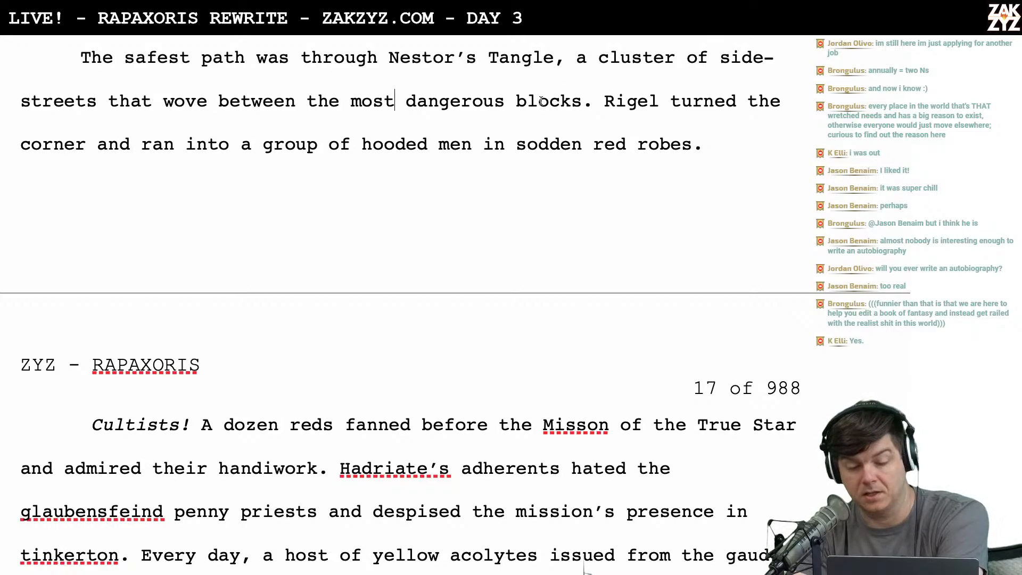
scroll(257, 141, down, 1)
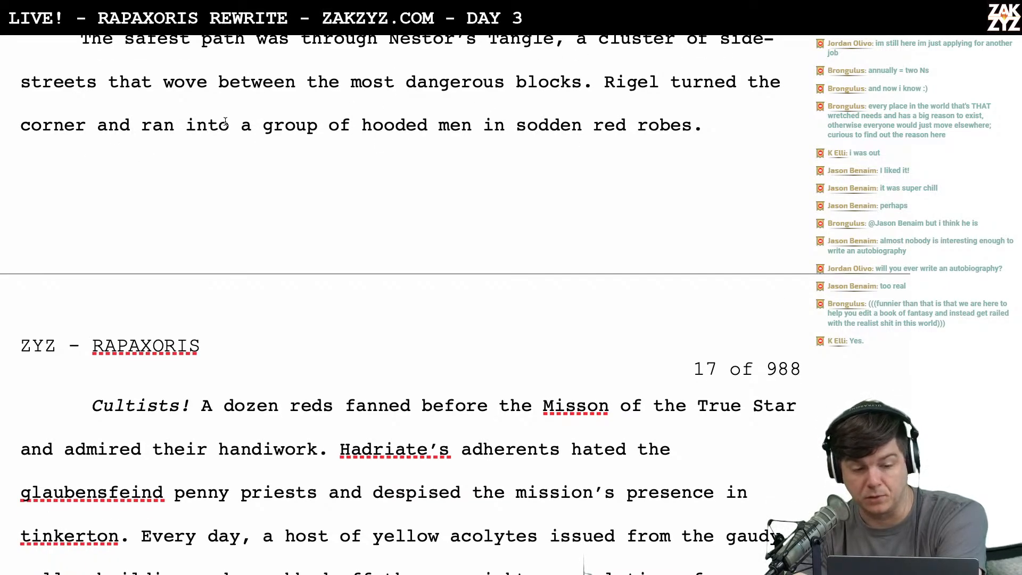
scroll(154, 144, down, 1)
scroll(154, 143, down, 1)
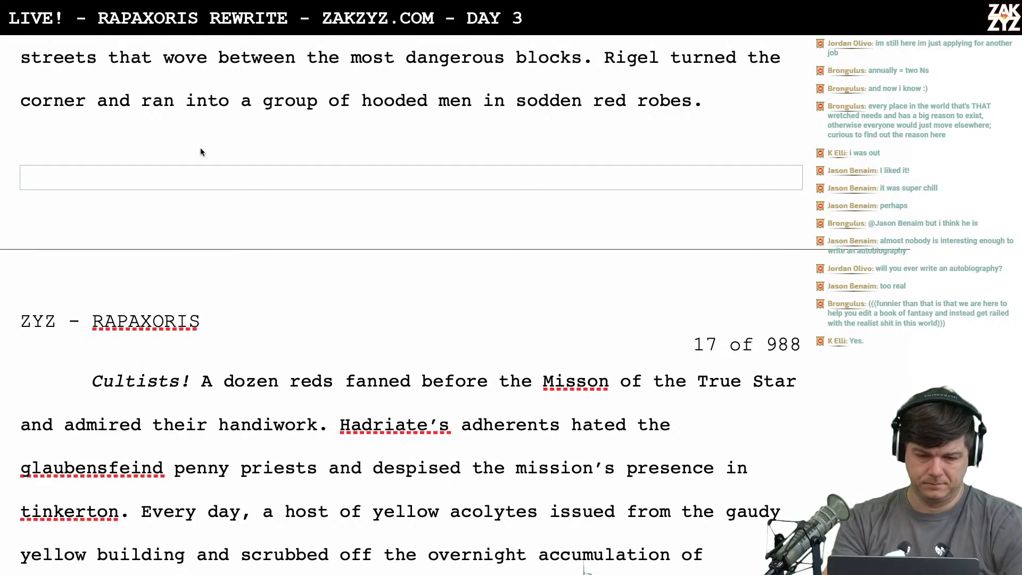
key(ctrl+Left)
key(shift+Right)
key(shift+Right)
key(shift+Right)
key(shift+Right)
key(shift+Right)
key(shift+Right)
key(shift+Right)
key(shift+Right)
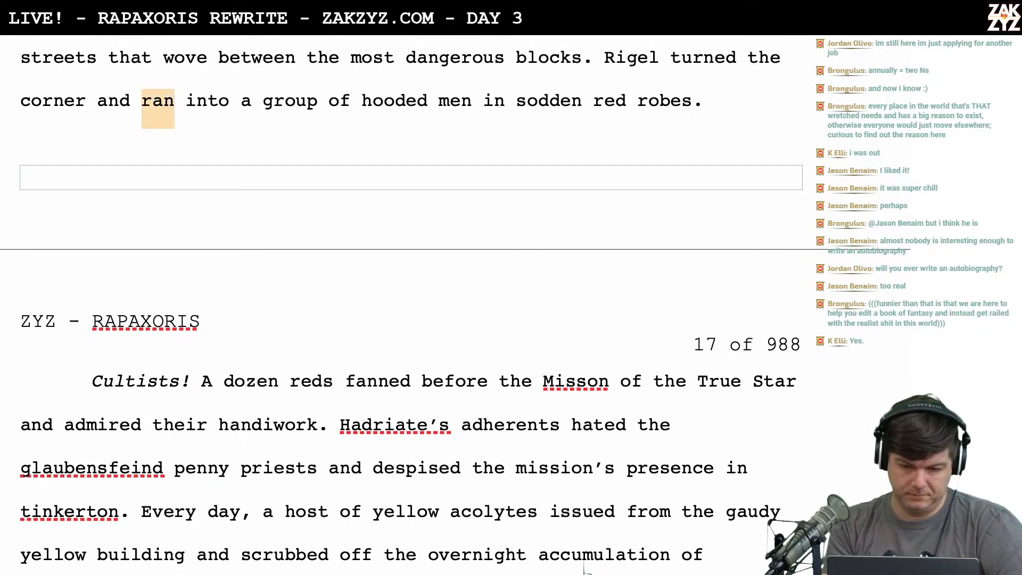
text(found)
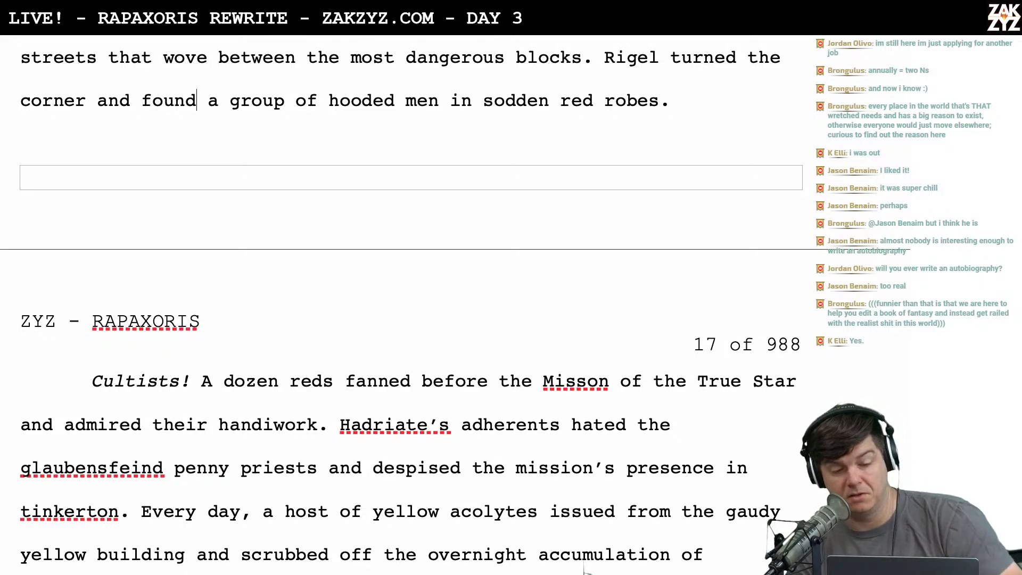
Try a new description after "found a group of", inserting "robed men in sodden hoods." ahead of the existing wording
scroll(585, 571, down, 2)
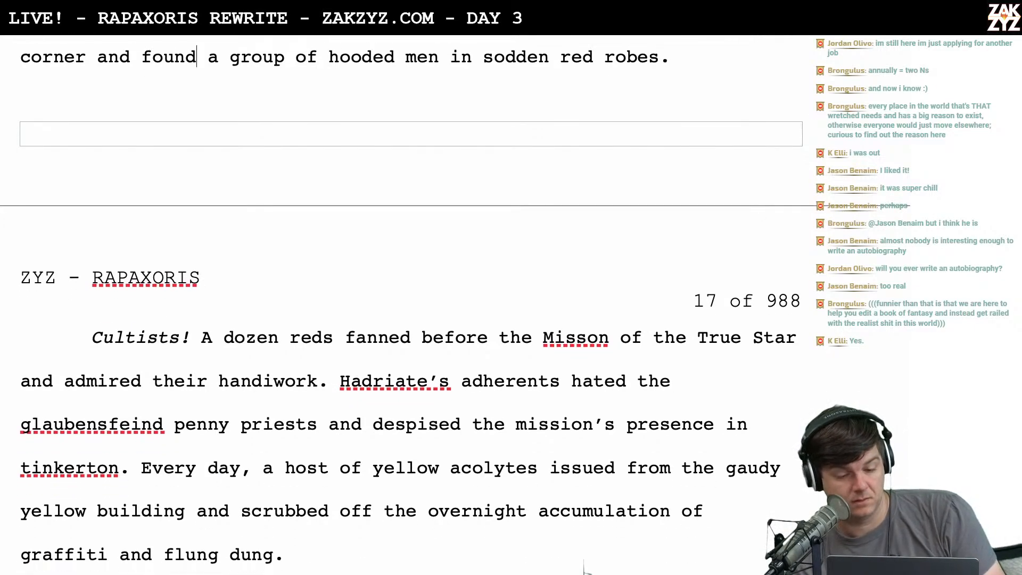
scroll(584, 569, down, 2)
scroll(584, 569, up, 5)
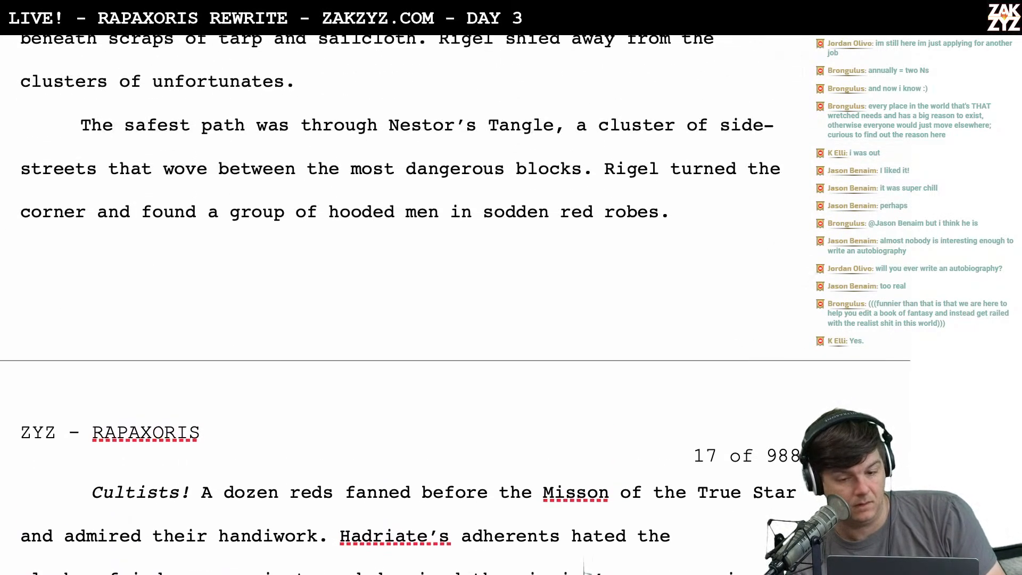
scroll(584, 569, down, 2)
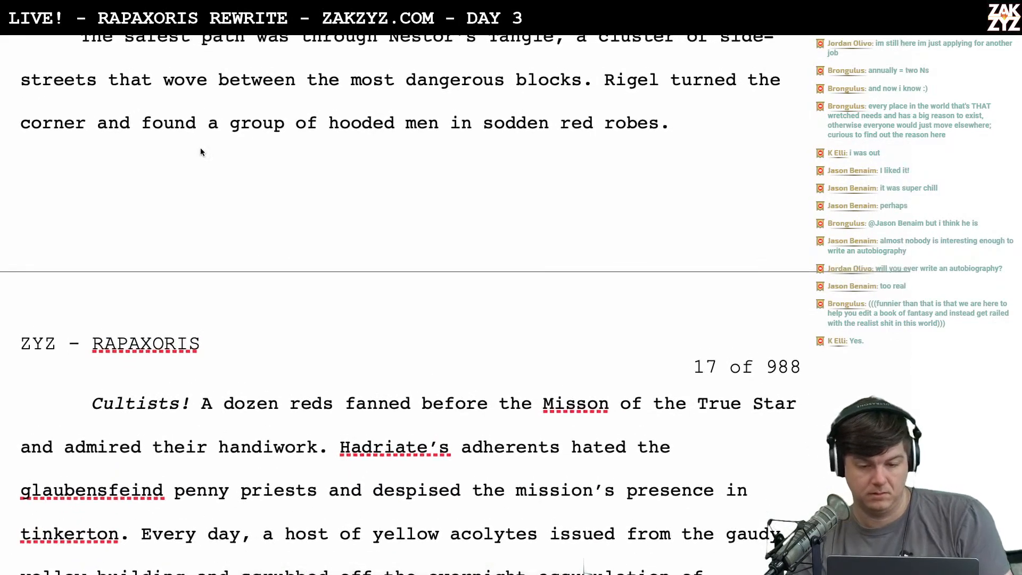
click(318, 122)
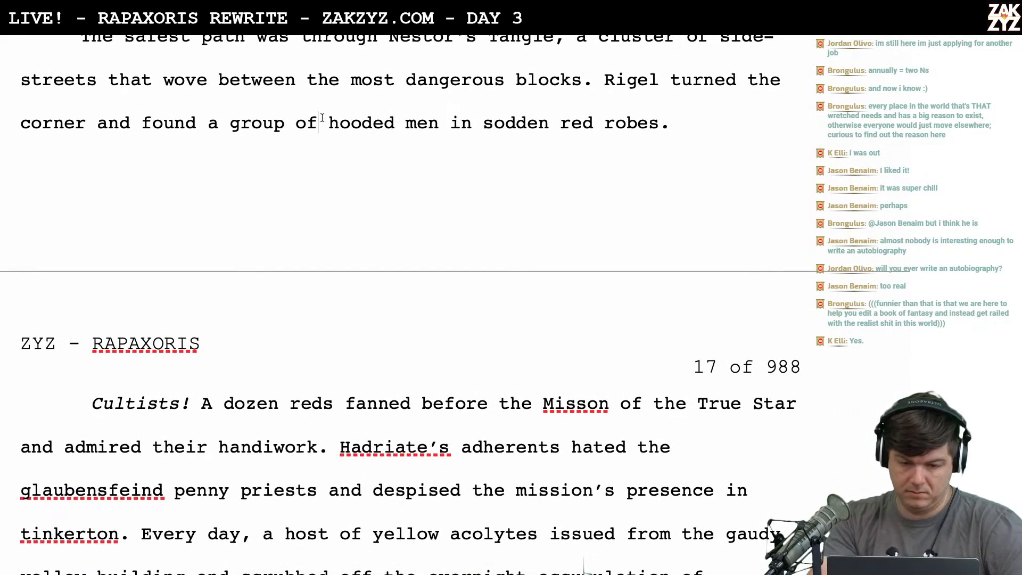
text(robed men in so)
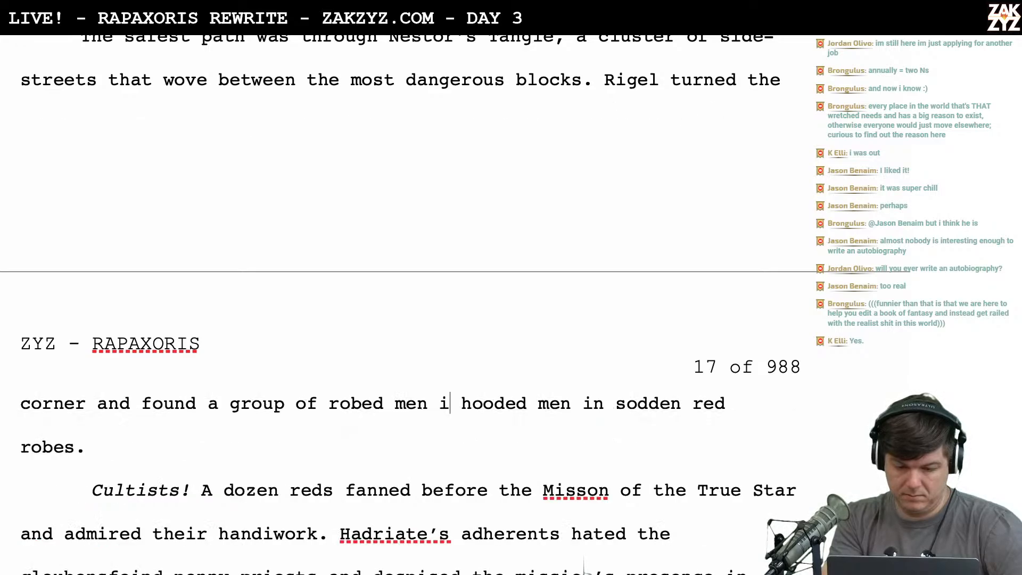
text(dden hoo)
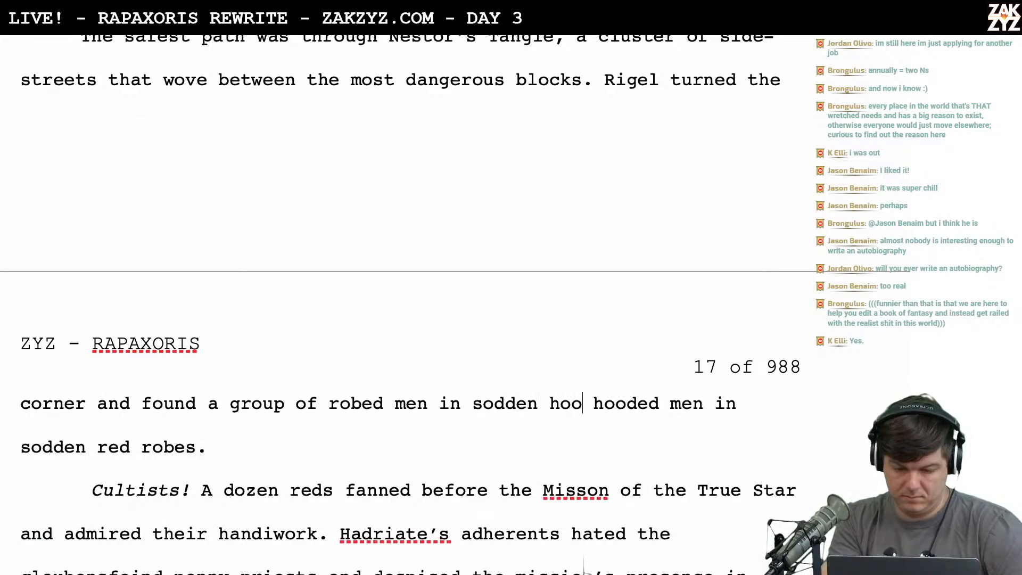
text(ds.)
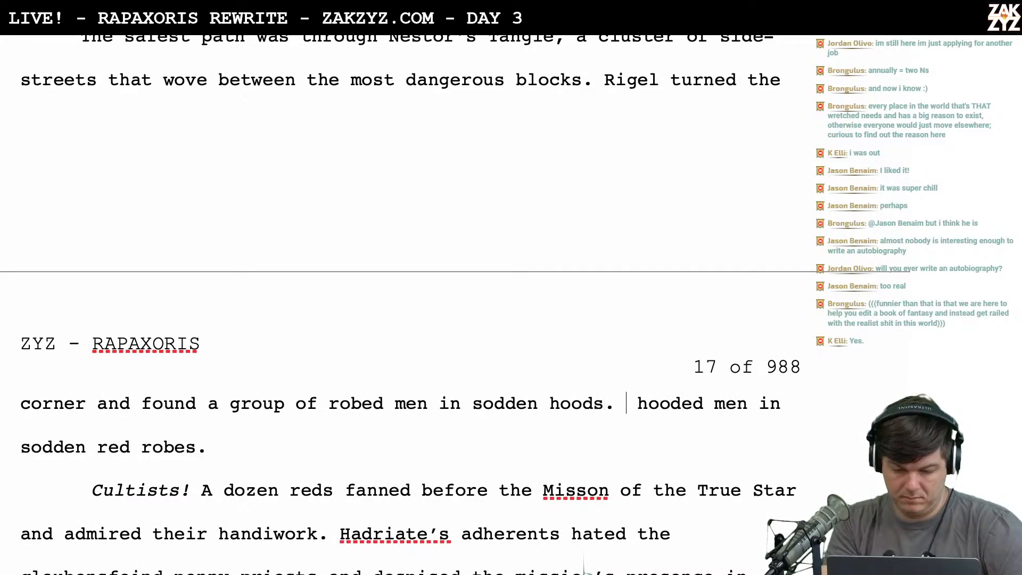
Turn "robed men" into "red-robed men" and delete the leftover "hooded men in sodden red robes." after the new sentence ending
click(329, 403)
text(red-)
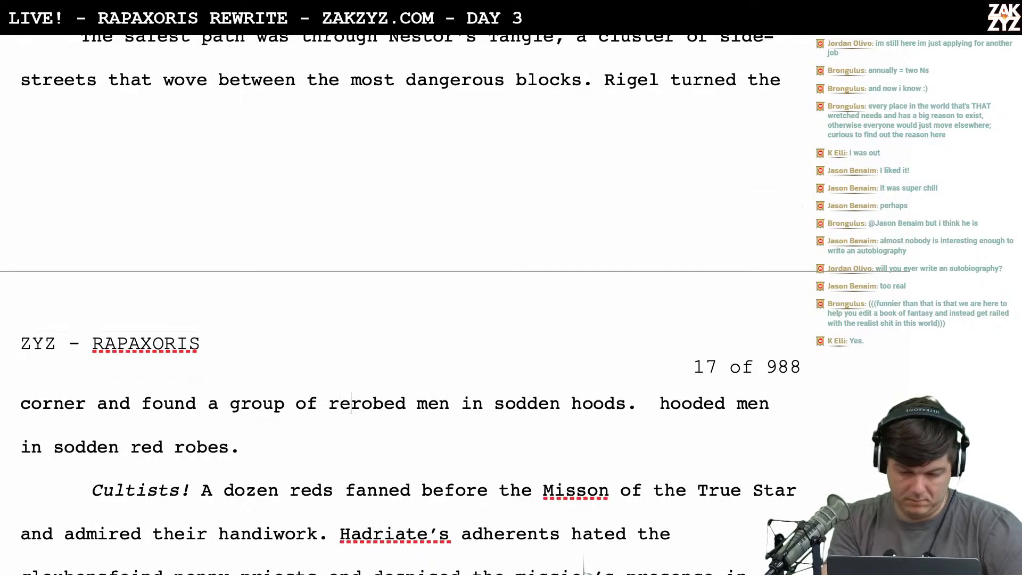
key(Right)
key(Right)
key(Right)
key(Right)
key(Right)
key(Right)
key(Right)
key(Right)
key(Right)
key(Right)
key(Right)
key(Right)
key(Right)
key(Right)
key(Right)
key(Right)
key(Right)
key(Right)
key(Right)
key(Right)
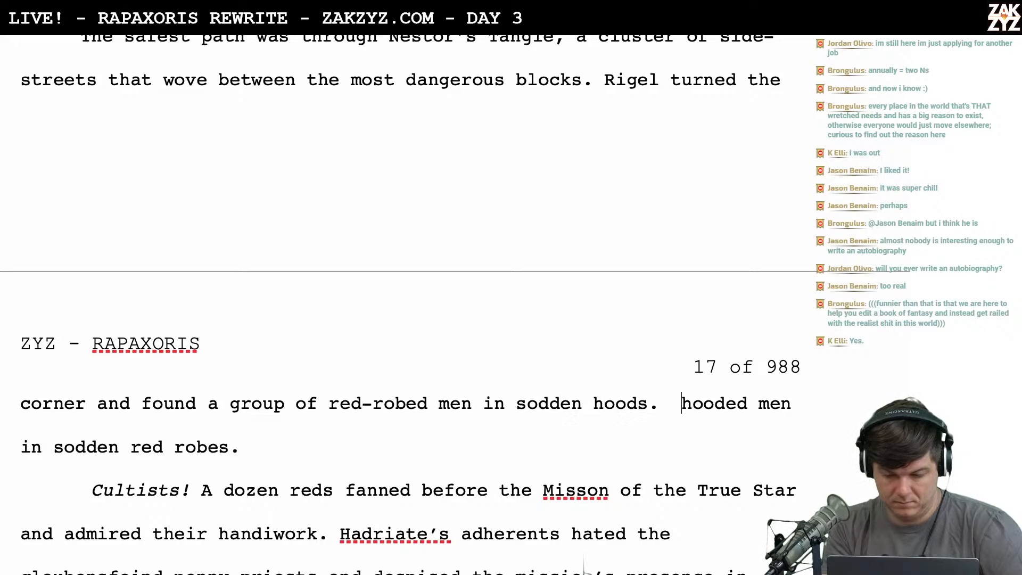
key(Left)
key(shift+Down)
key(BackSpace)
key(BackSpace)
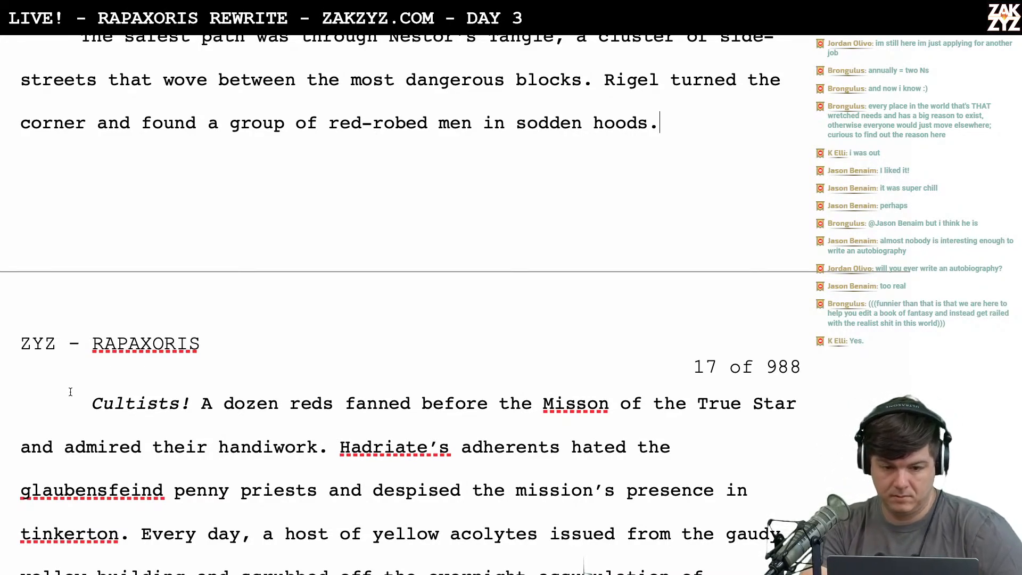
Restore the ending "hooded men in sodden red robes." and delete the alternative "red-robed men in sodden hoods."
click(319, 141)
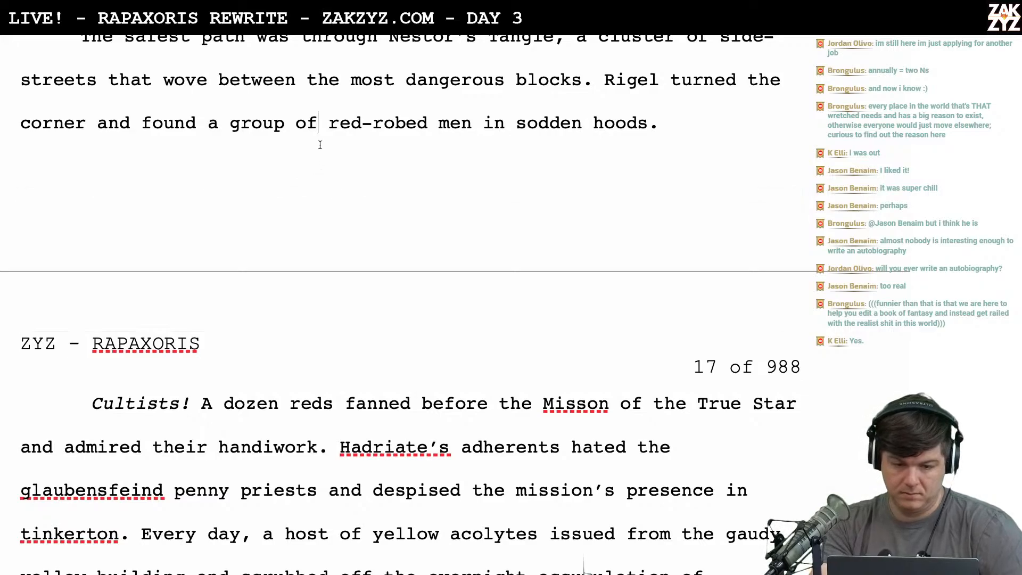
text(hooded men)
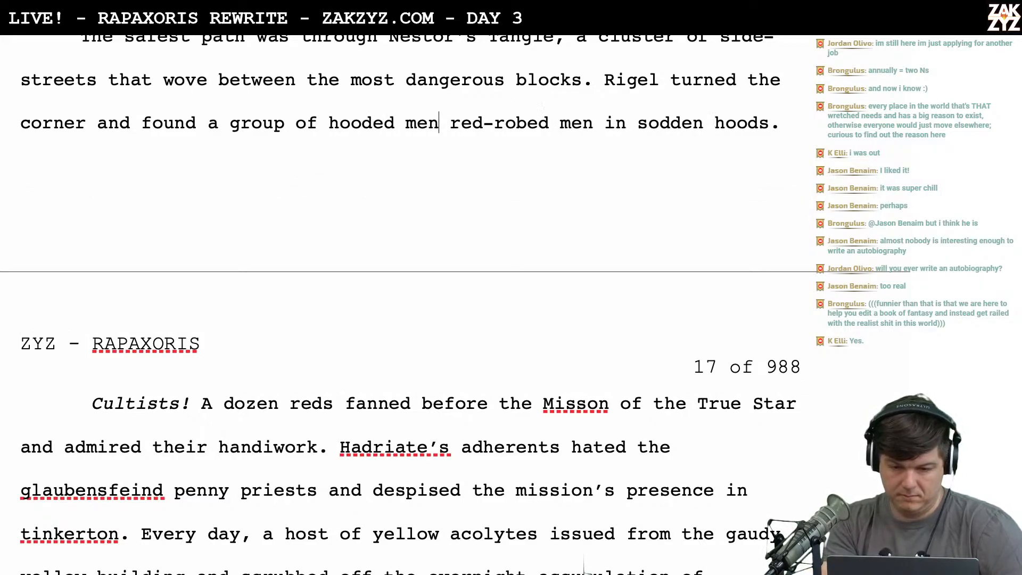
text( in sodden re)
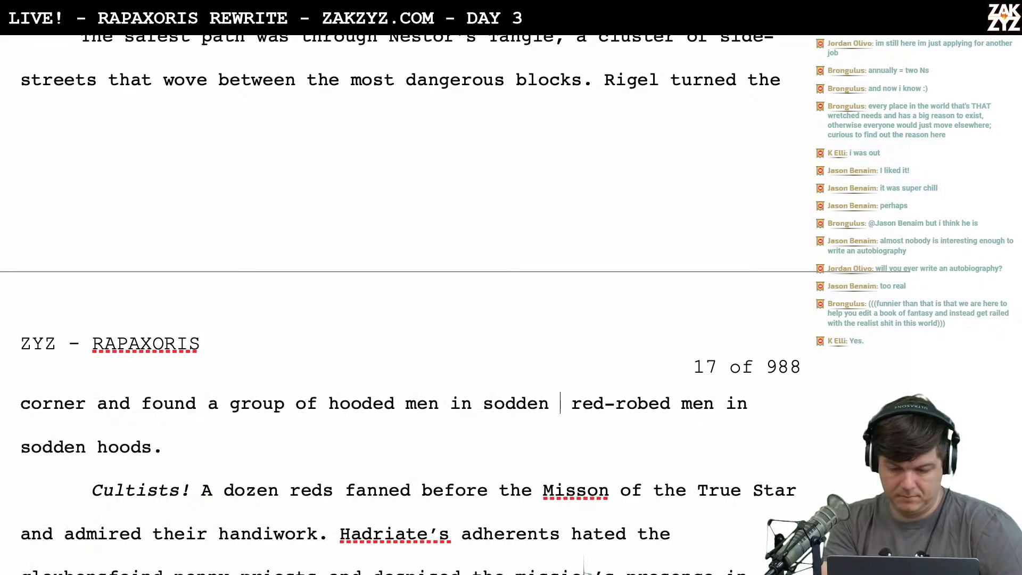
text(d robes. red)
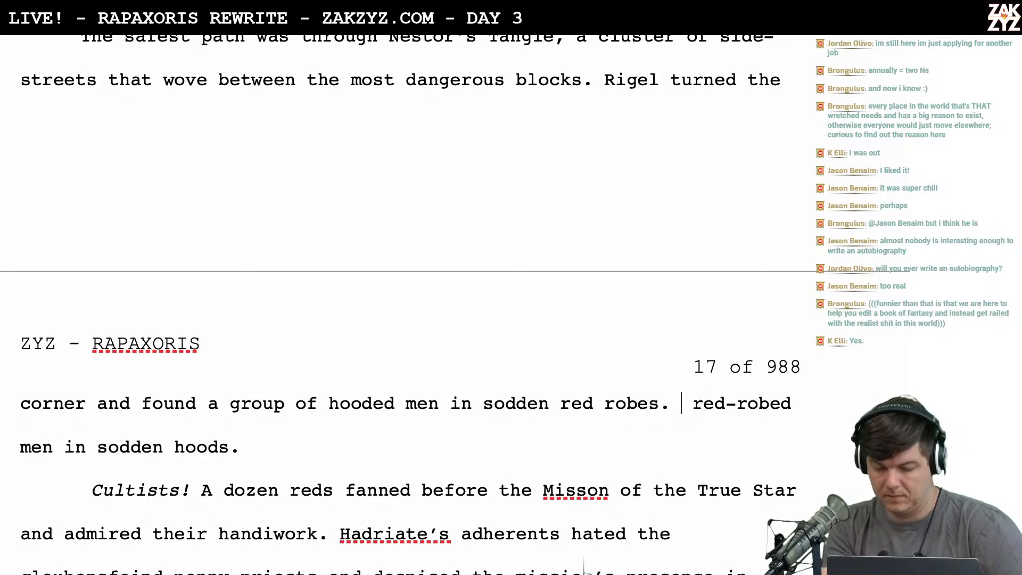
key(ctrl+shift+Down)
key(BackSpace)
key(BackSpace)
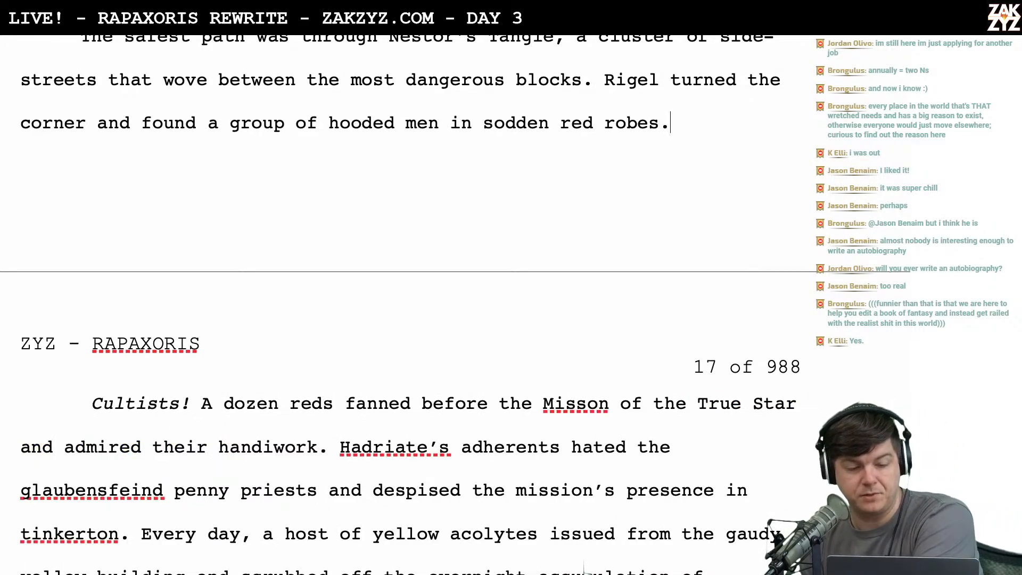
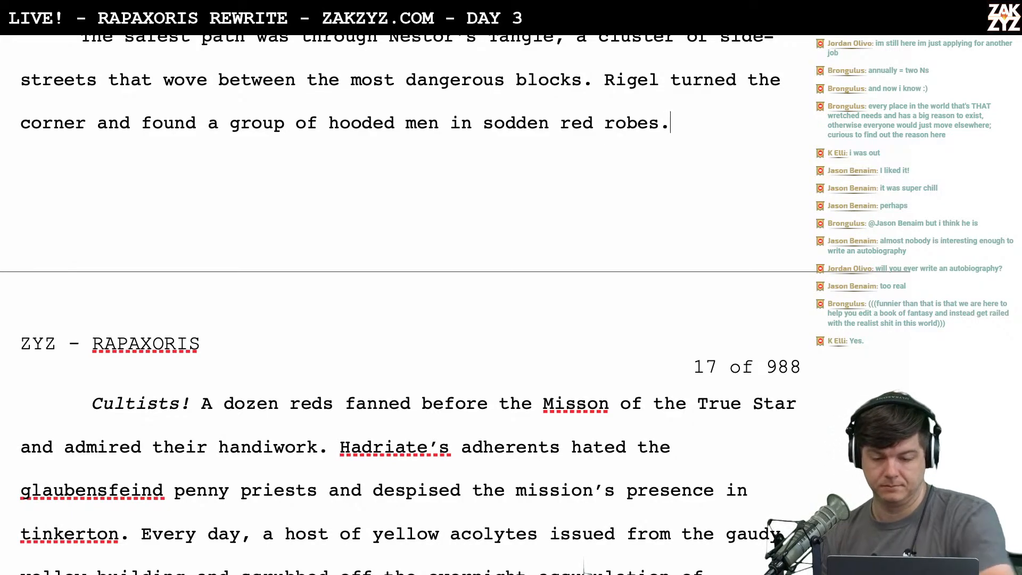
Replace "sodden" with "dripping" so the hooded men are described "in dripping red robes."
click(539, 125)
key(Right)
key(BackSpace)
key(BackSpace)
key(BackSpace)
key(BackSpace)
key(BackSpace)
key(BackSpace)
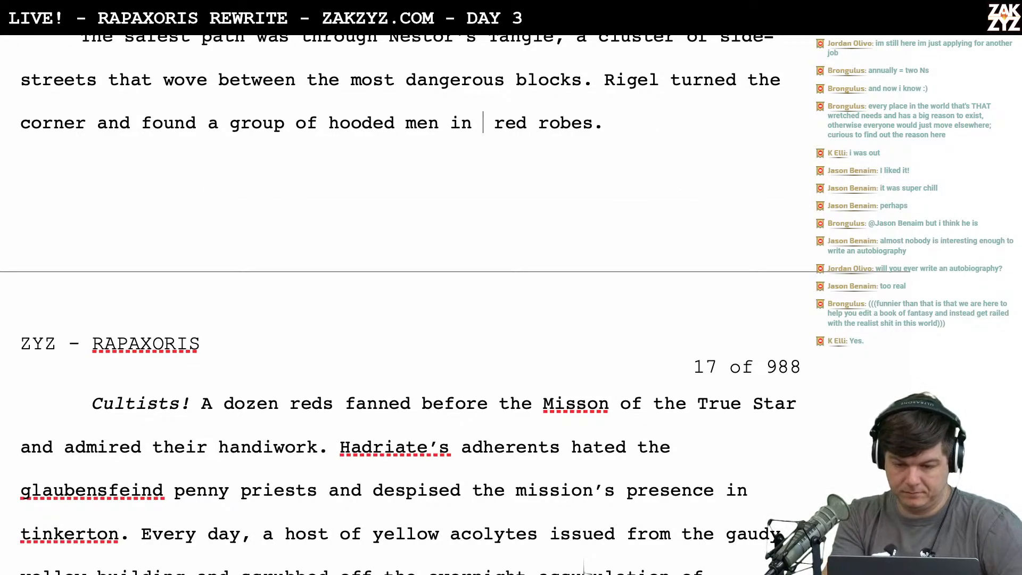
text(dripping)
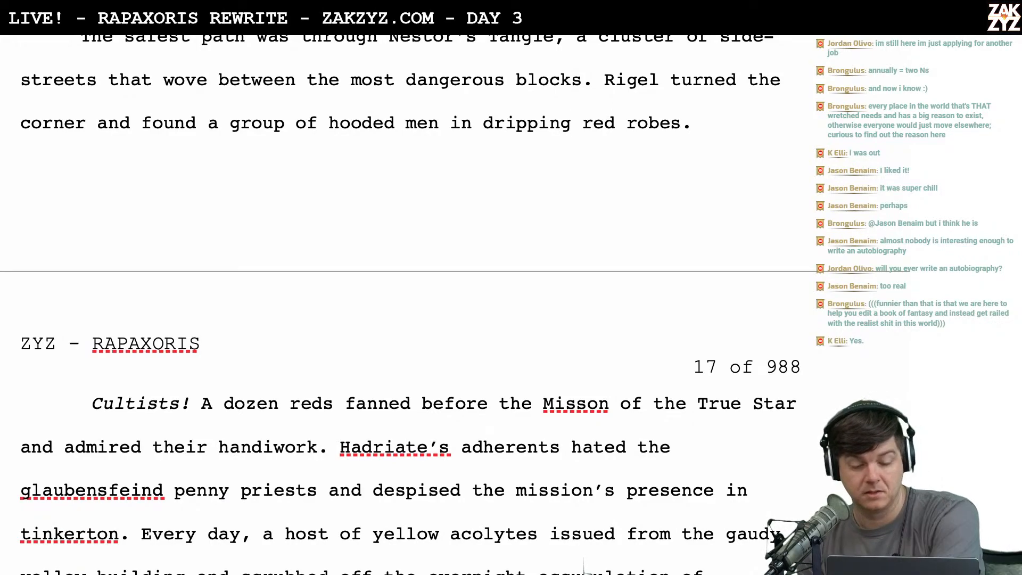
scroll(584, 567, down, 3)
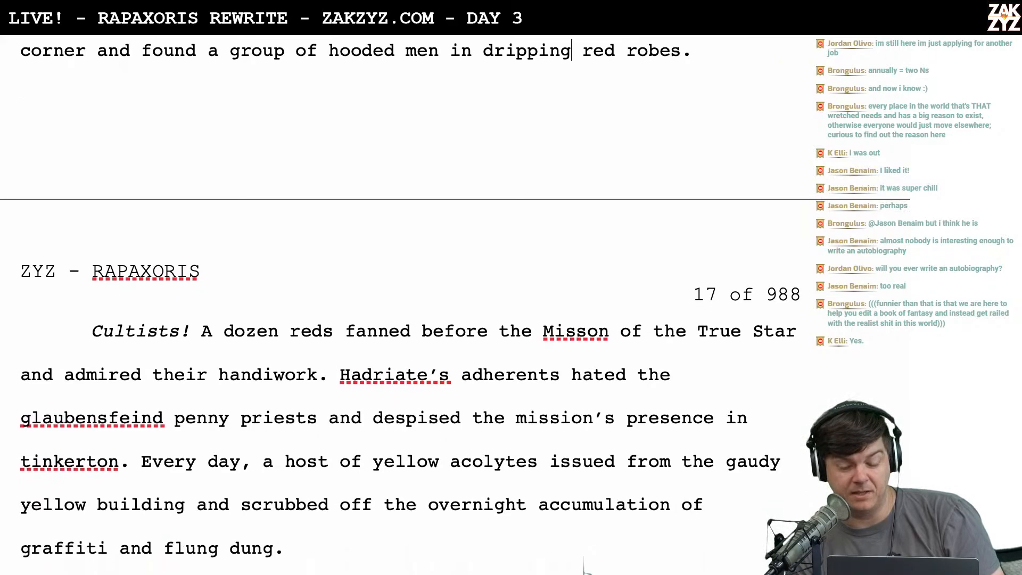
scroll(583, 567, down, 1)
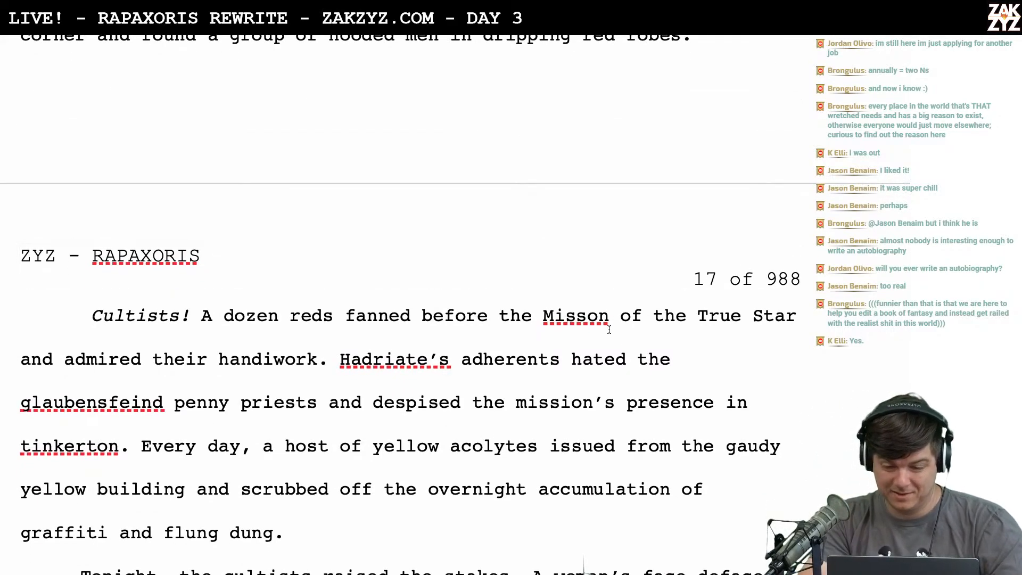
Try to correct the misspelled "Misson" in "Misson of the True Star" by inserting an extra "o"
click(587, 319)
text(o)
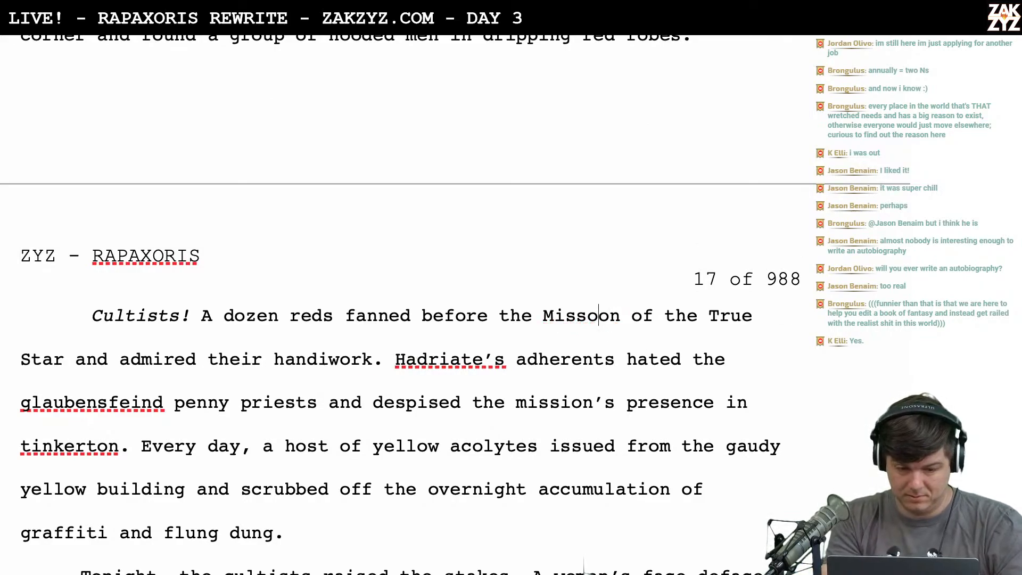
scroll(584, 567, down, 2)
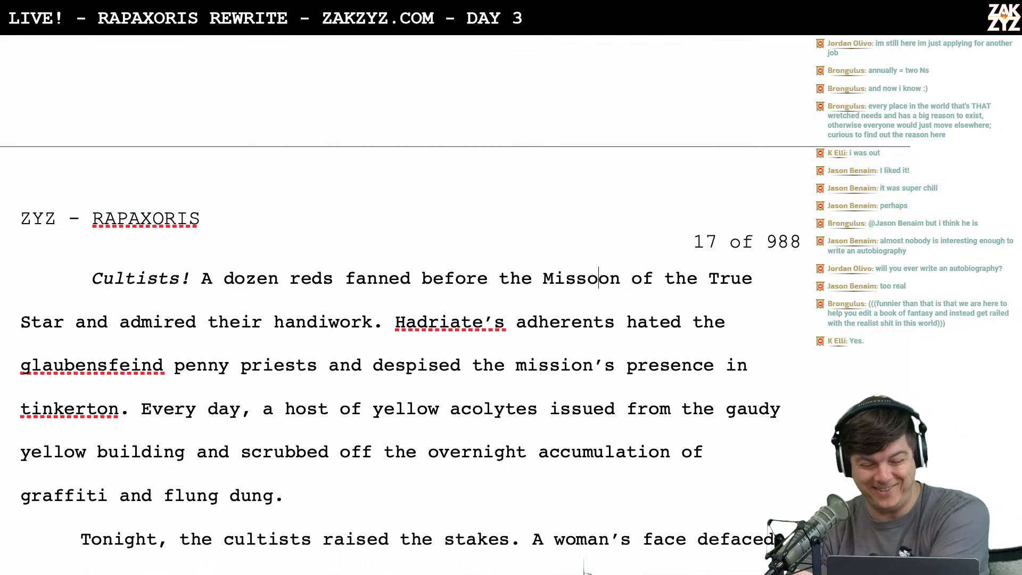
scroll(584, 567, down, 3)
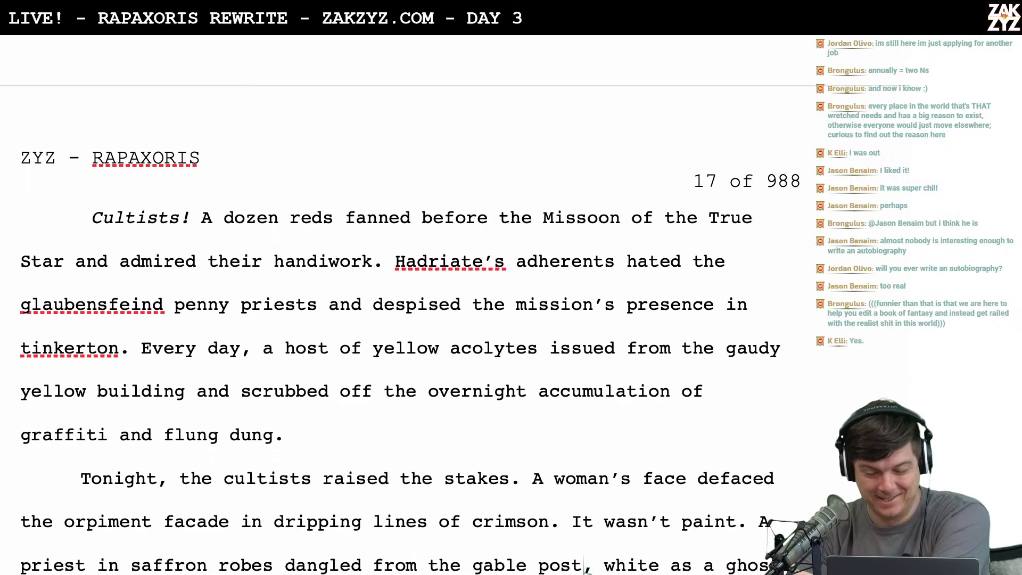
scroll(586, 568, down, 1)
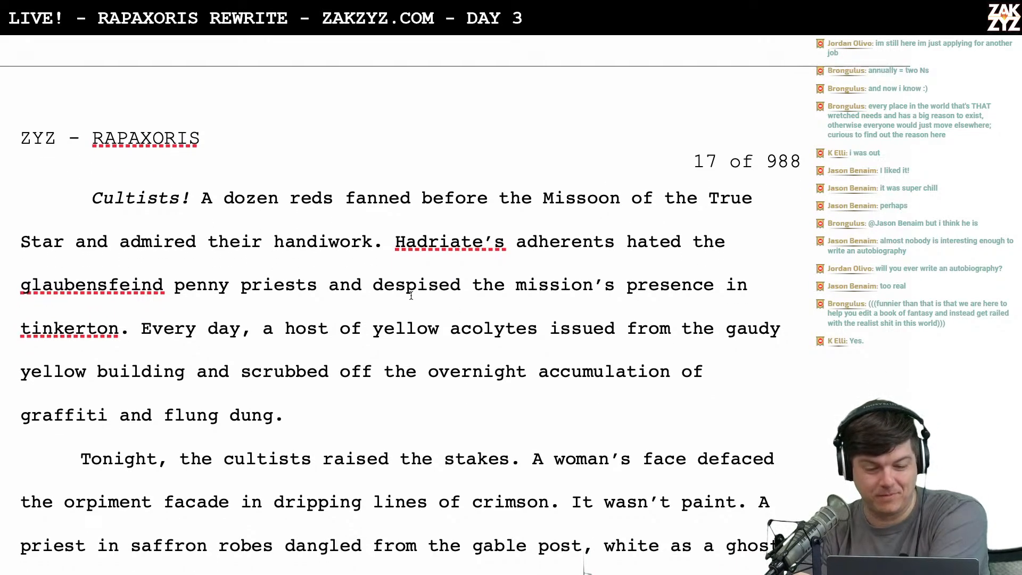
Start a new paragraph after "Cultists!" and correct "Missoon" to "Mission" in "of the True Star"
click(194, 198)
key(Return)
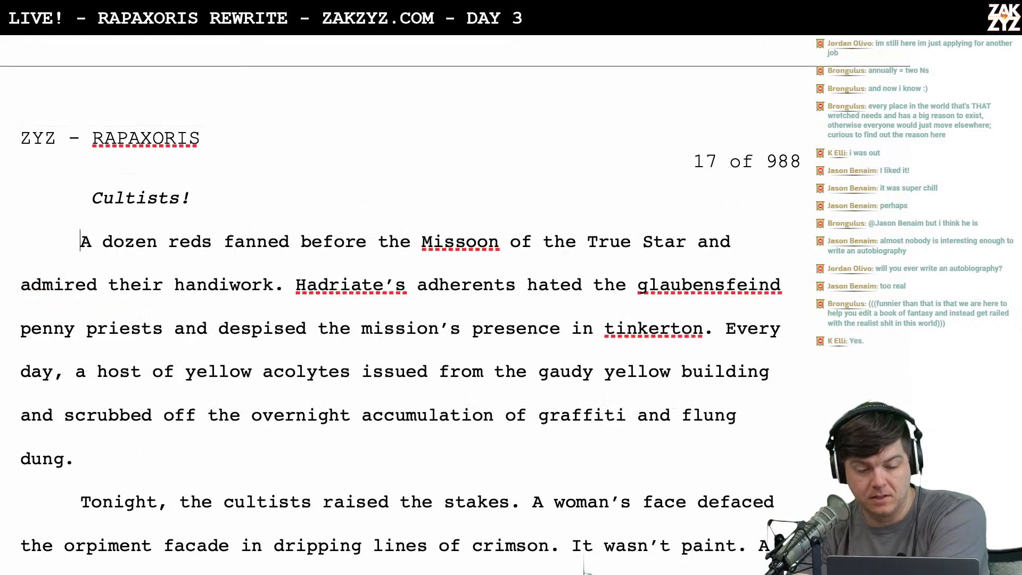
click(481, 242)
key(Left)
key(BackSpace)
text(o)
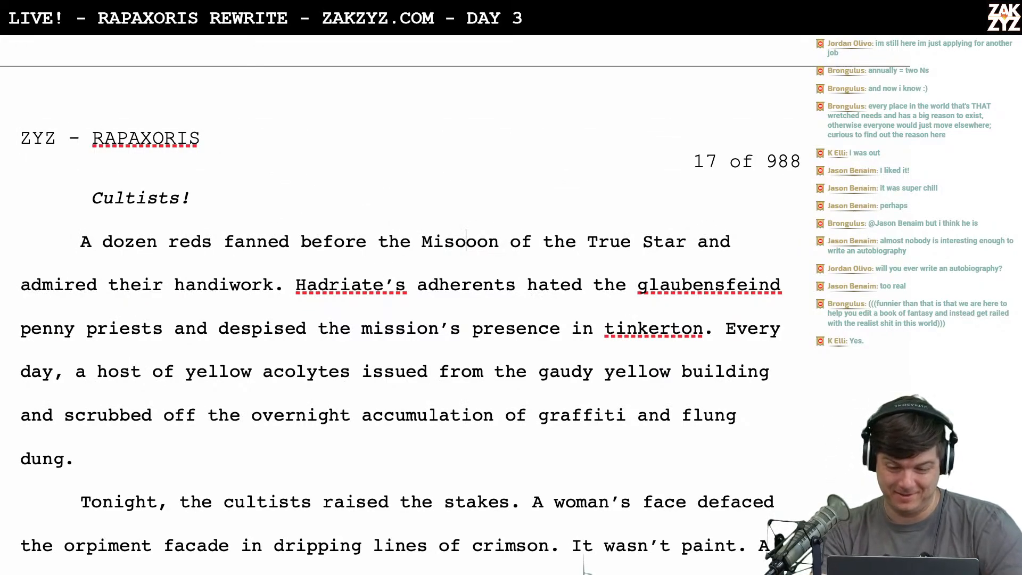
key(BackSpace)
text(si)
key(Right)
key(BackSpace)
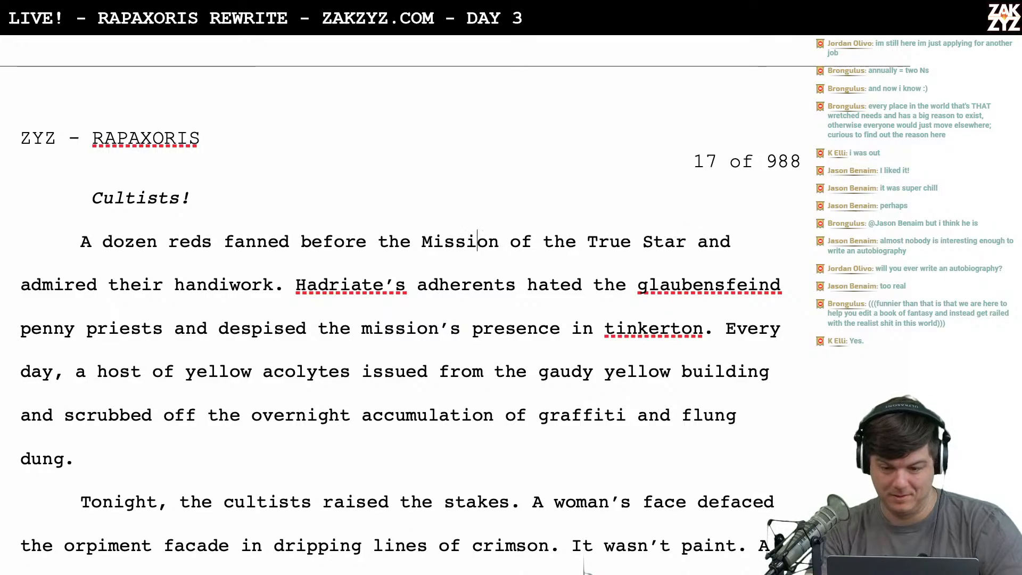
Delete "penny" so the phrase reads "glaubensfeind priests"
scroll(406, 175, down, 3)
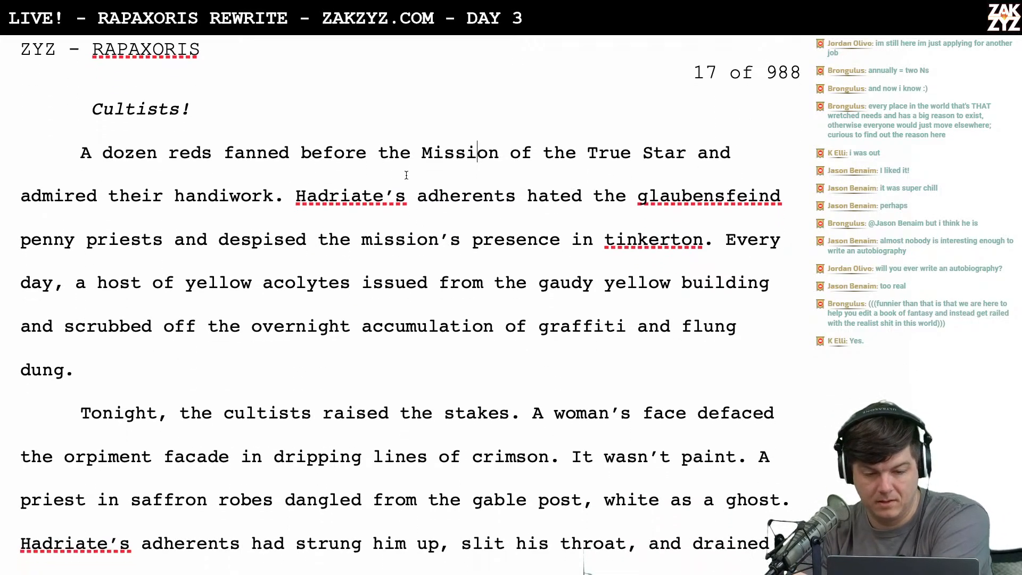
scroll(406, 175, down, 2)
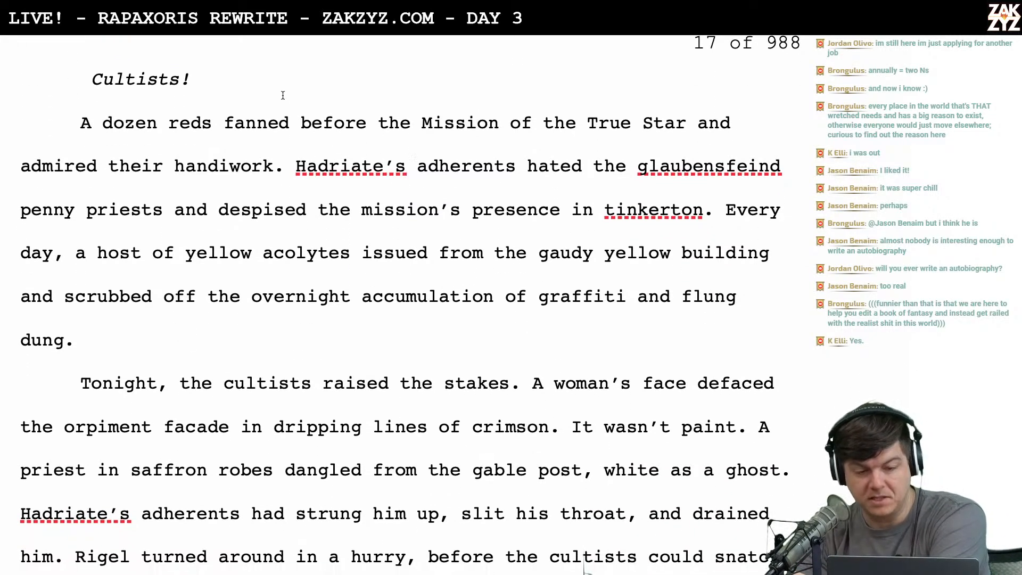
scroll(429, 159, down, 1)
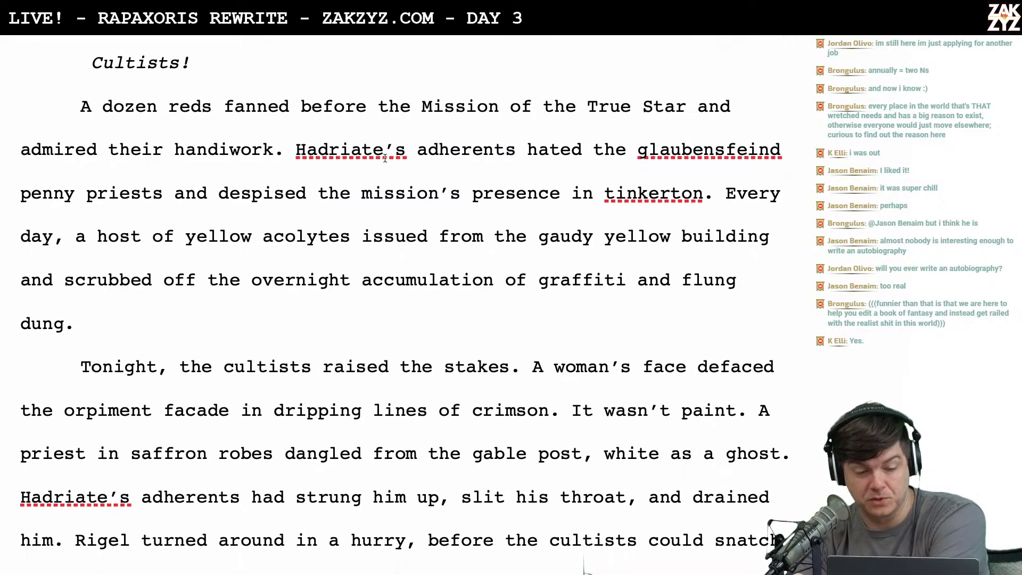
scroll(261, 184, down, 1)
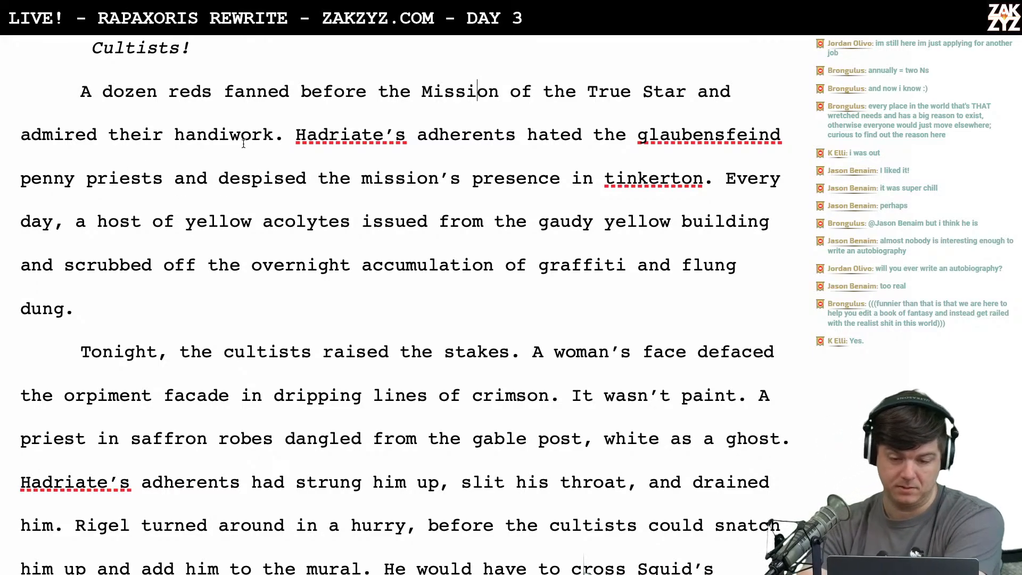
click(66, 176)
key(Right)
key(Right)
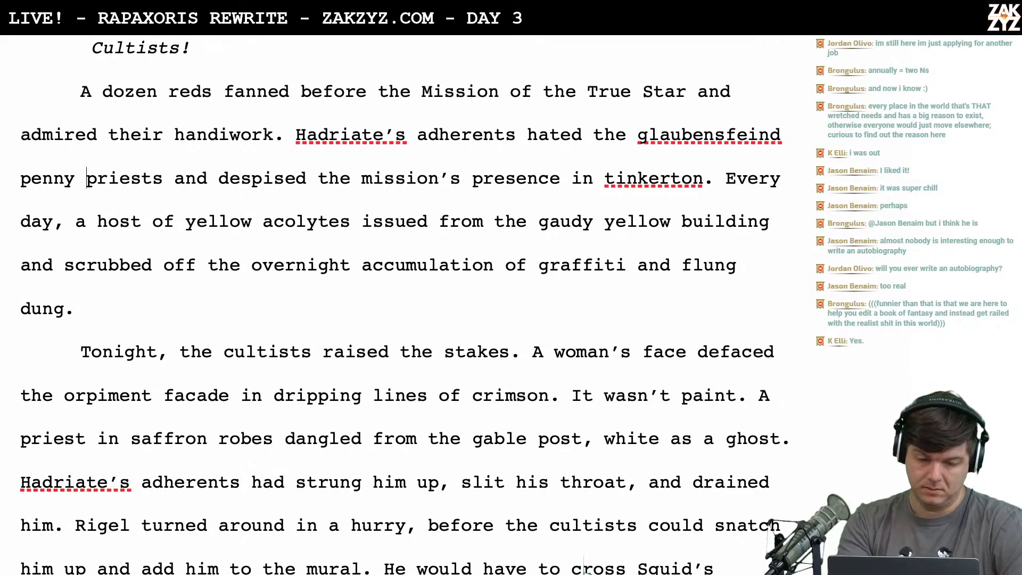
key(BackSpace)
key(BackSpace)
key(BackSpace)
key(BackSpace)
key(BackSpace)
key(BackSpace)
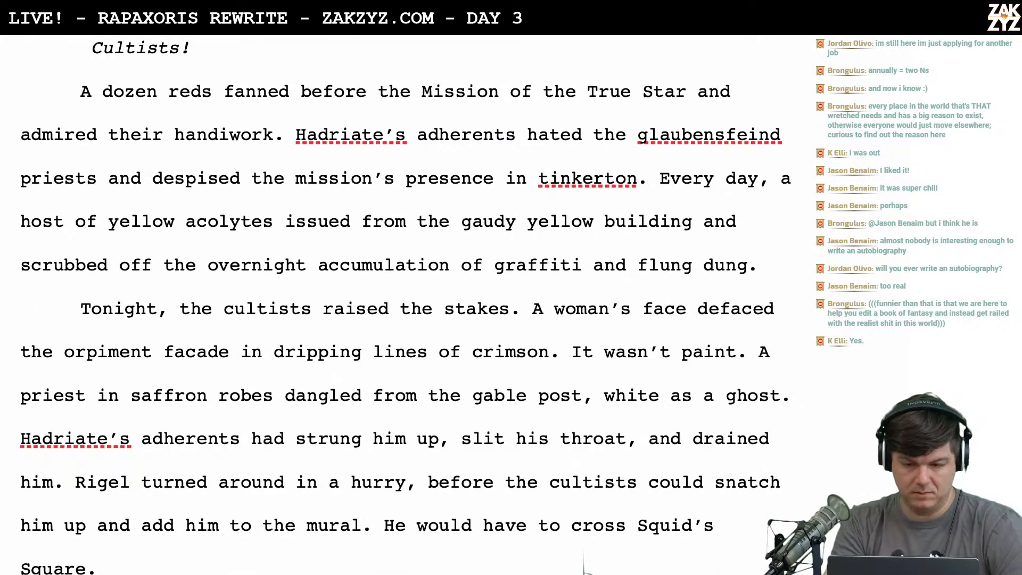
Try opening the sentence before "Hadriate's adherents hated" with "The red robed", and erase that wording
scroll(185, 110, down, 1)
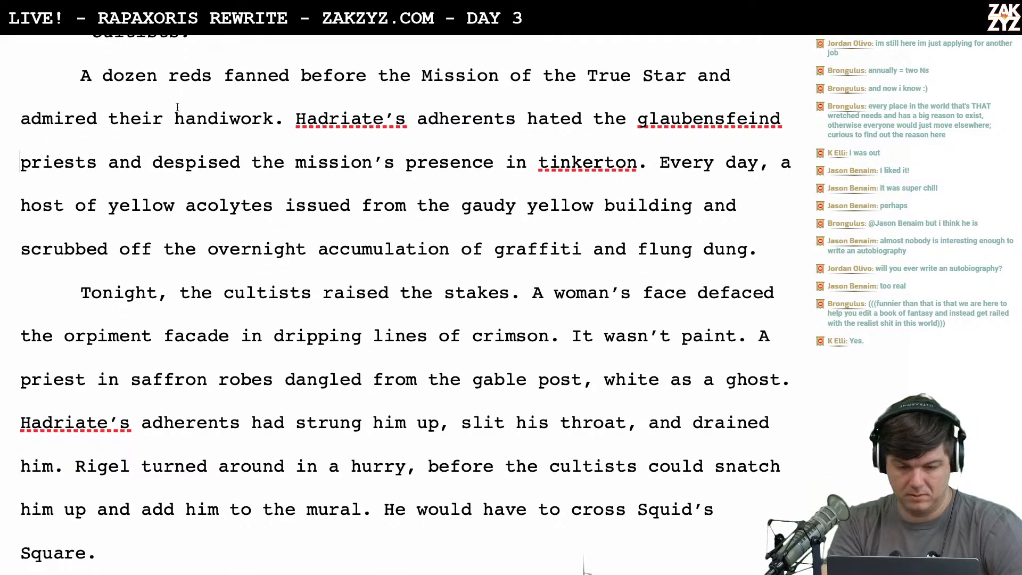
click(285, 124)
text(The blood)
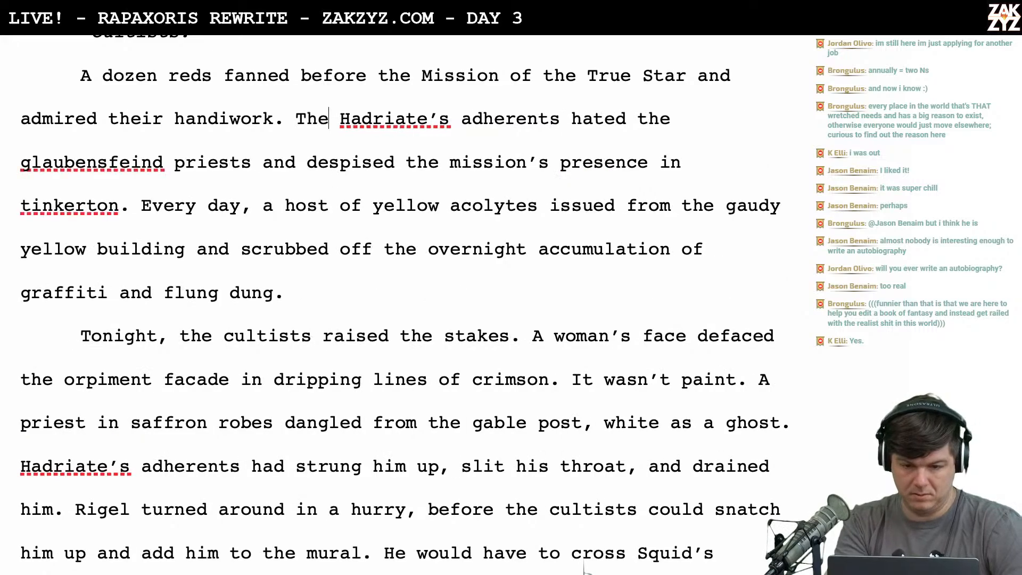
key(BackSpace)
key(BackSpace)
key(BackSpace)
key(BackSpace)
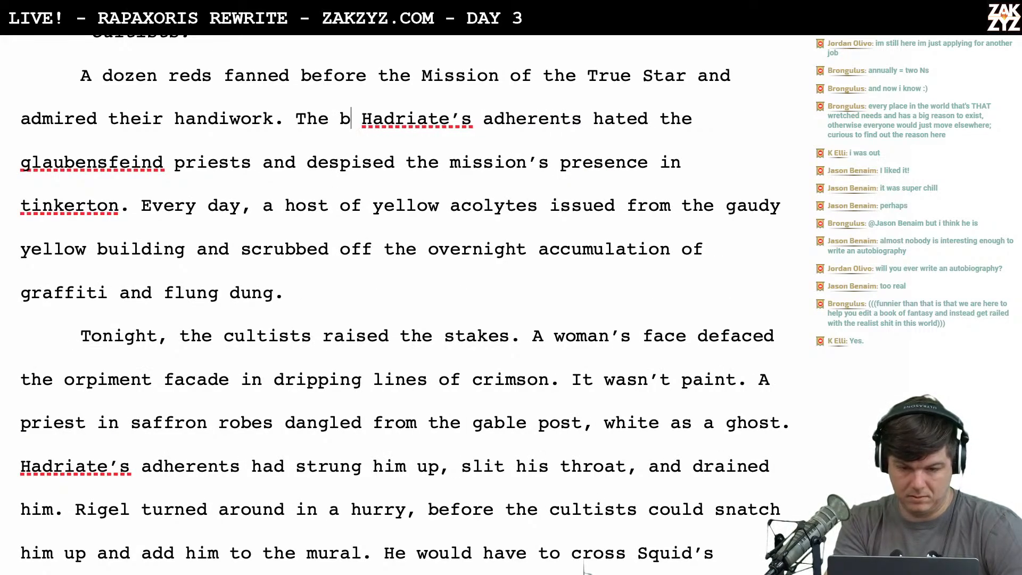
text(o)
key(BackSpace)
key(BackSpace)
text(red)
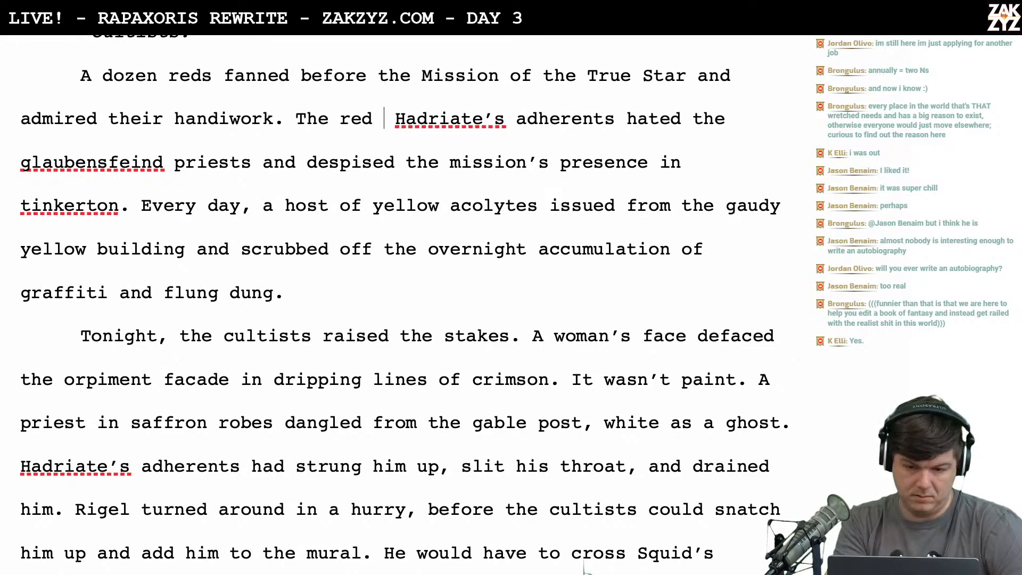
text( robed a)
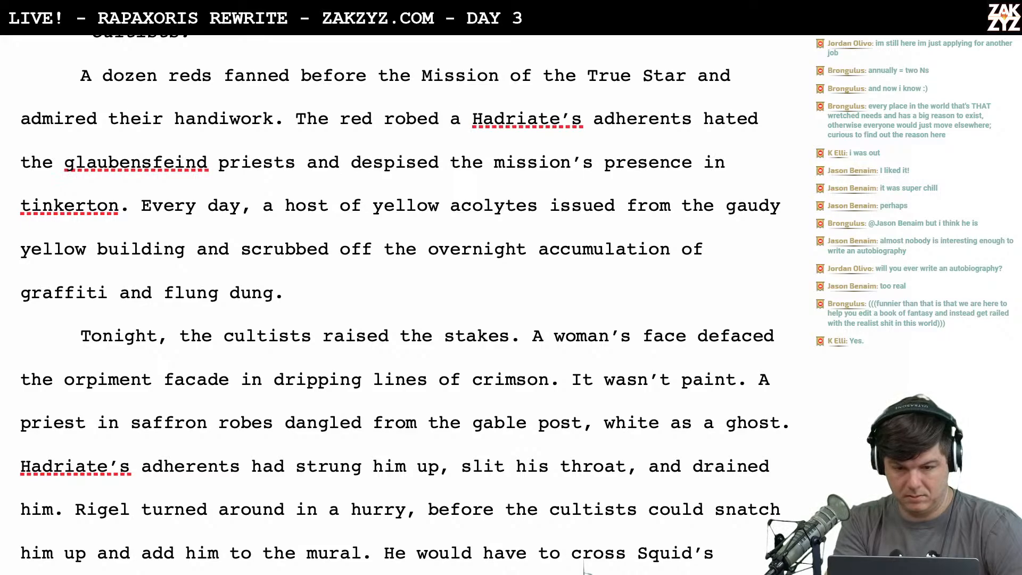
key(BackSpace)
key(BackSpace)
key(BackSpace)
key(BackSpace)
key(BackSpace)
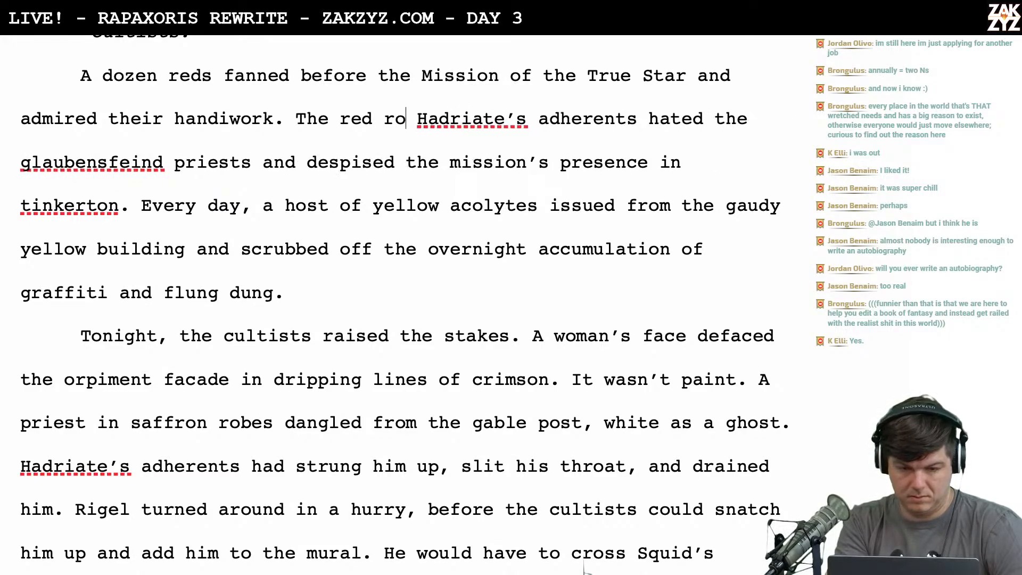
key(BackSpace)
key(BackSpace)
key(BackSpace)
key(BackSpace)
key(BackSpace)
key(BackSpace)
key(BackSpace)
key(BackSpace)
key(BackSpace)
key(BackSpace)
text(Bl)
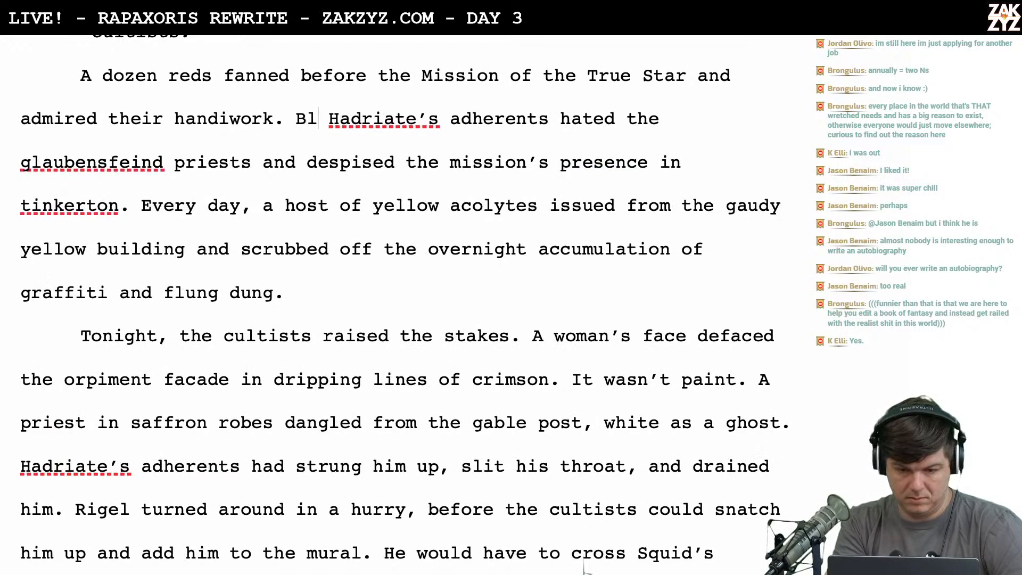
text(oo)
key(BackSpace)
key(BackSpace)
key(BackSpace)
key(BackSpace)
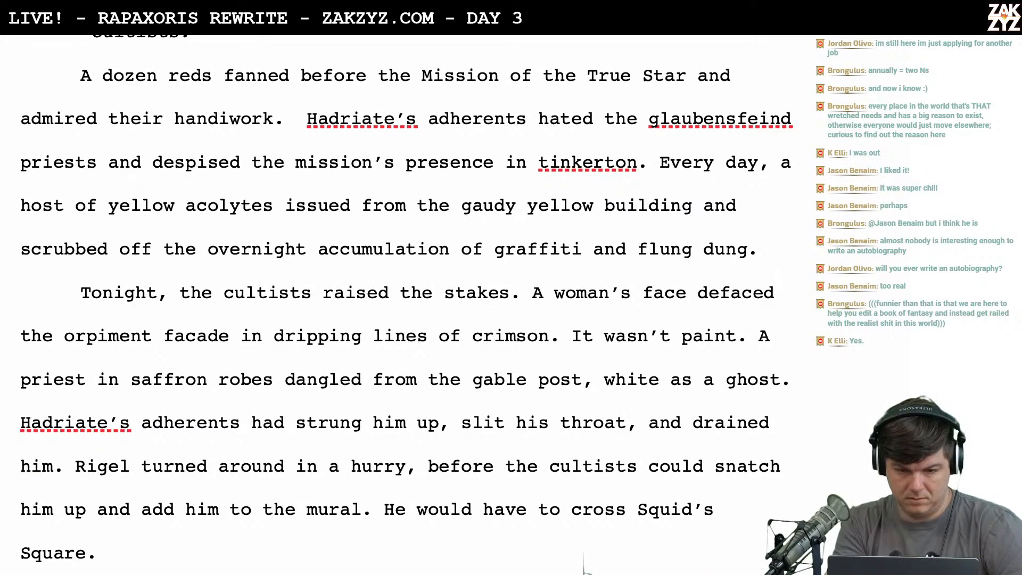
Insert "The bloody-handed adherents of hadriate" before "Hadriate's adherents hated" as the new sentence opening
text(The bloody-h)
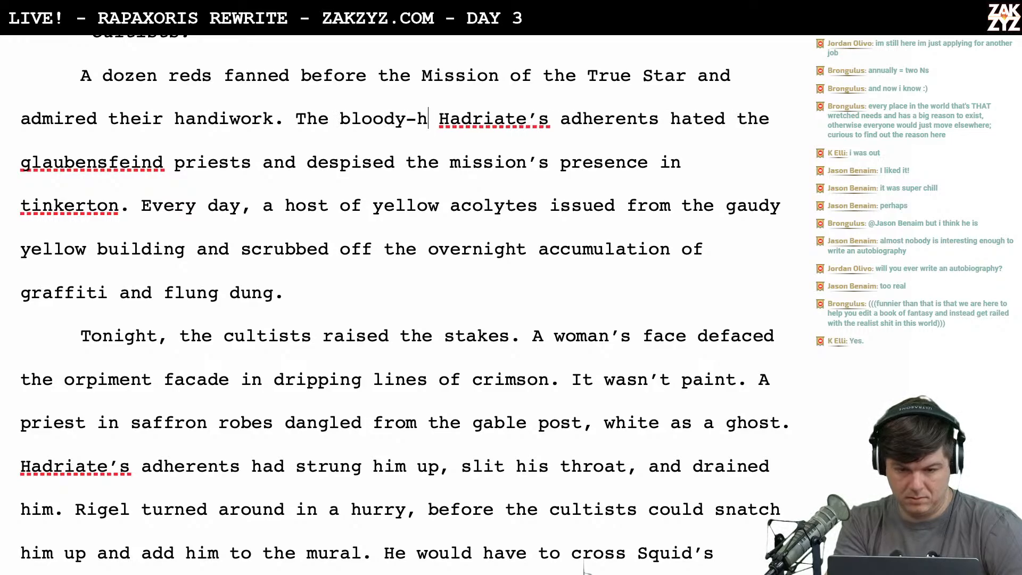
text(anded adhe)
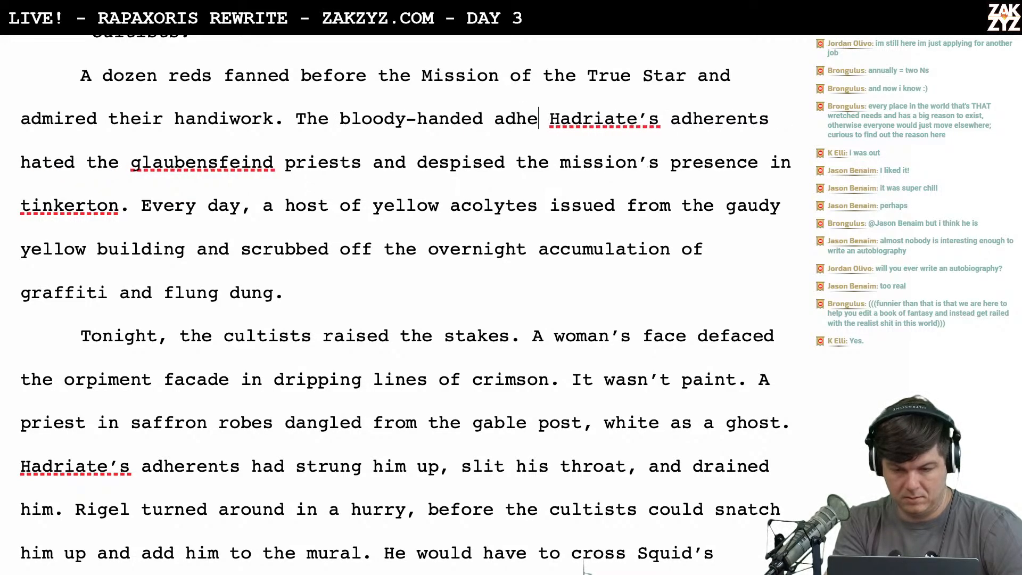
text(rents of ha)
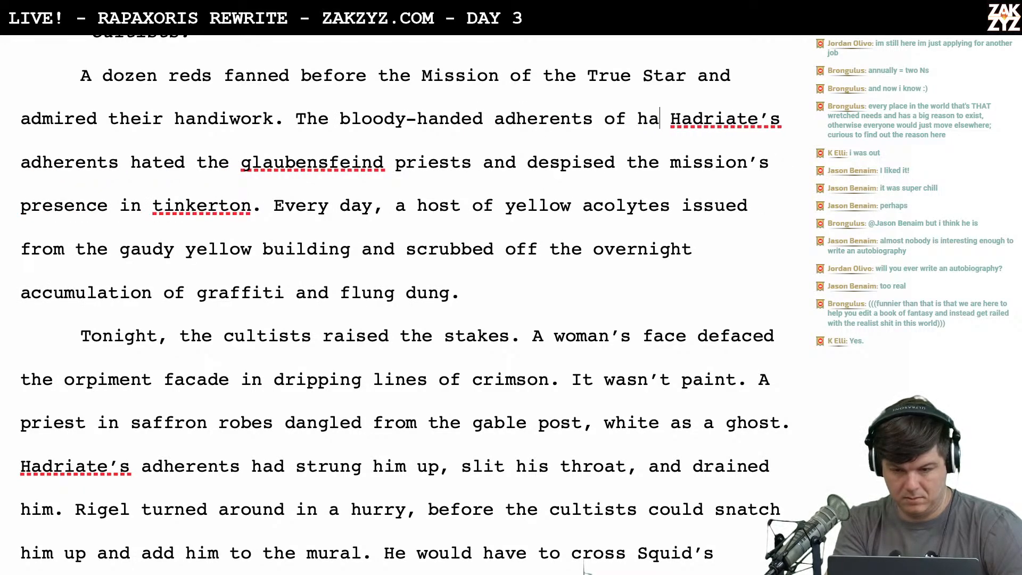
text(driate)
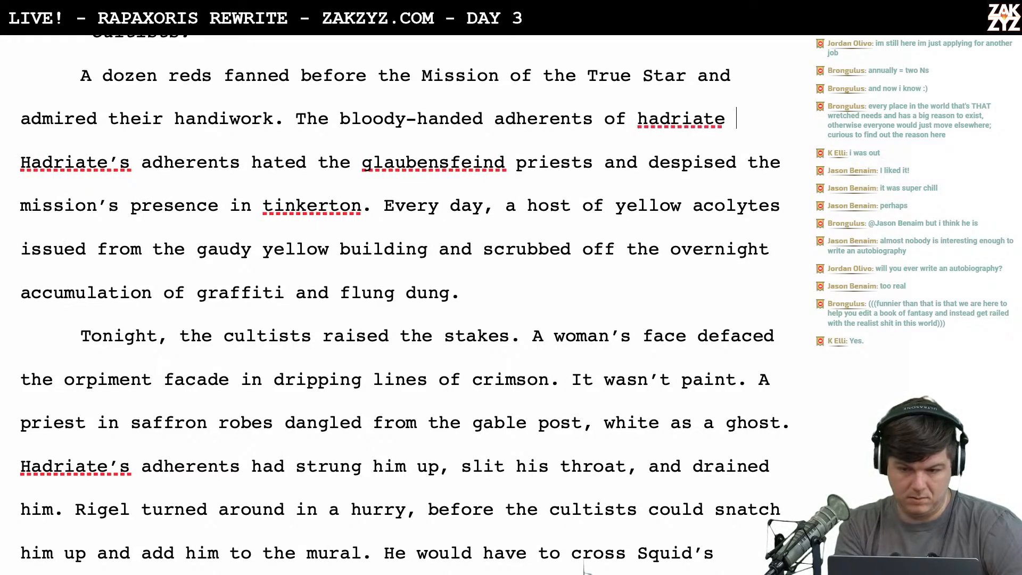
Capitalize the deity's name as "Hadriate" after "The bloody-handed adherents of"
key(Left)
key(Left)
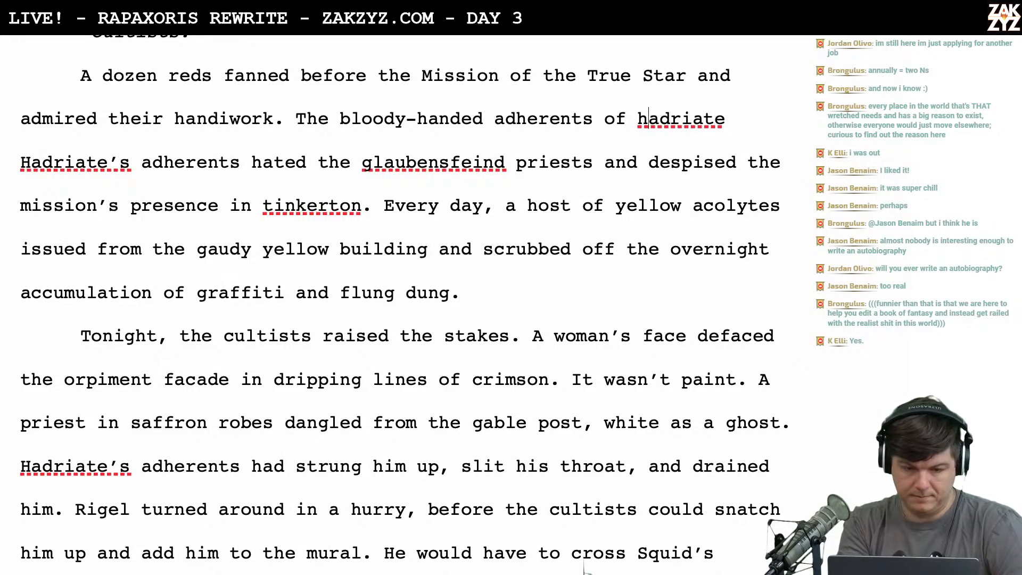
key(BackSpace)
text(H)
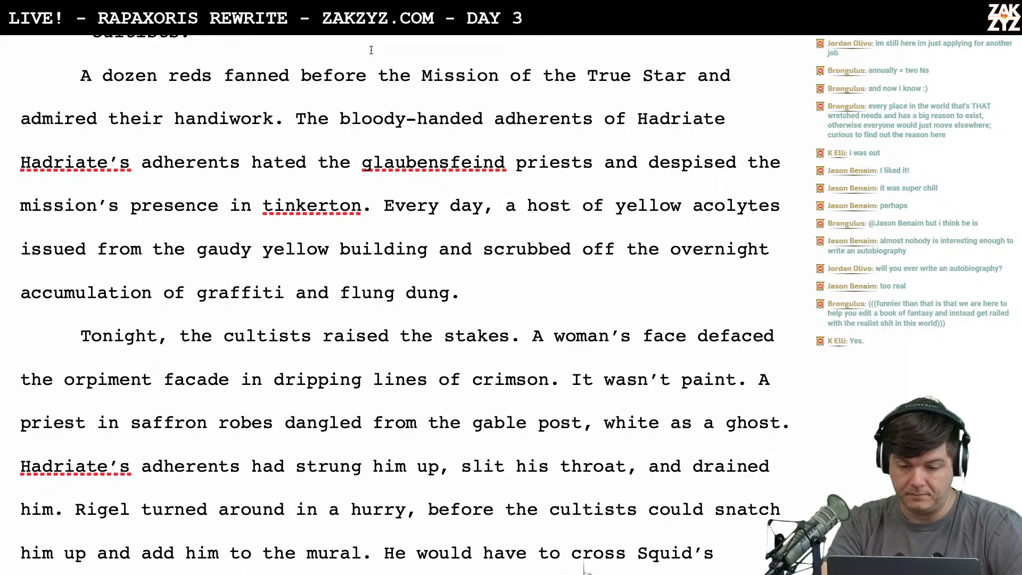
Delete the redundant words "Hadriate's adherents" before "hated the glaubensfeind priests"
click(238, 169)
key(shift+Left)
key(shift+Left)
key(shift+Left)
key(shift+Left)
key(shift+Left)
key(shift+Left)
key(shift+Left)
key(shift+Left)
key(shift+Left)
key(shift+Left)
key(shift+Left)
key(shift+Left)
key(shift+Left)
key(shift+Left)
key(shift+Left)
key(shift+Left)
key(shift+Left)
key(shift+Left)
key(shift+Left)
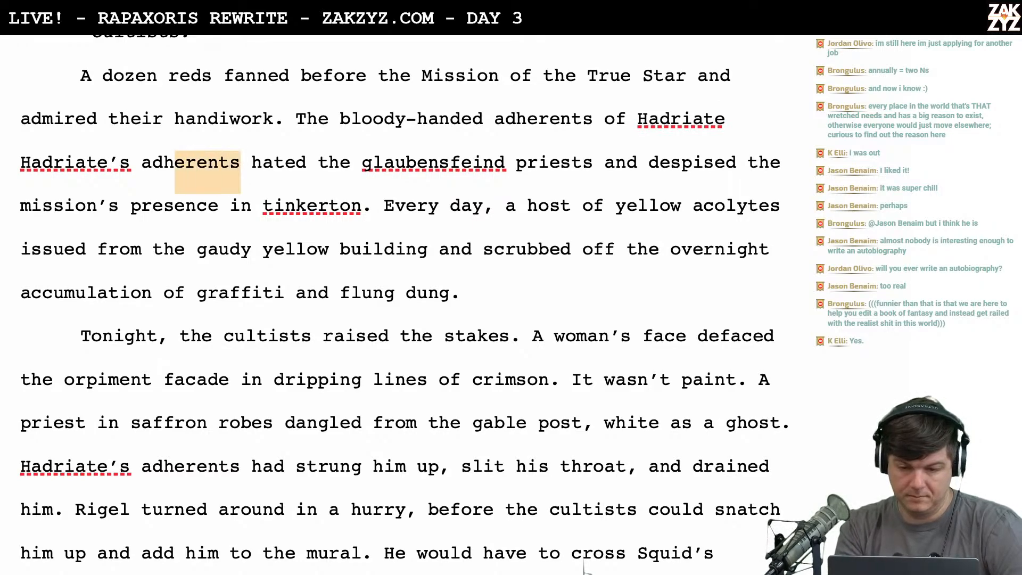
key(shift+Left)
key(shift+Left)
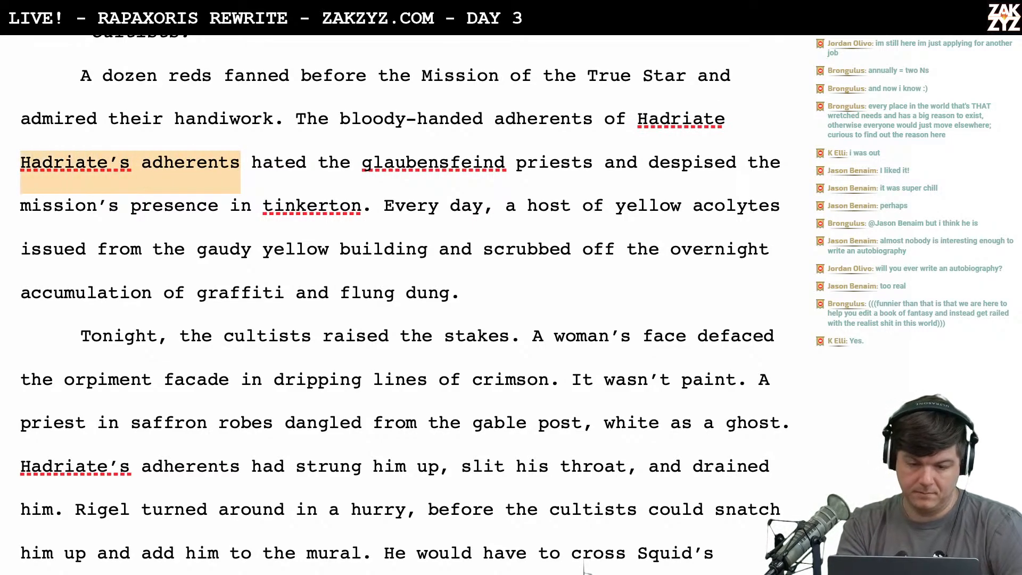
key(Delete)
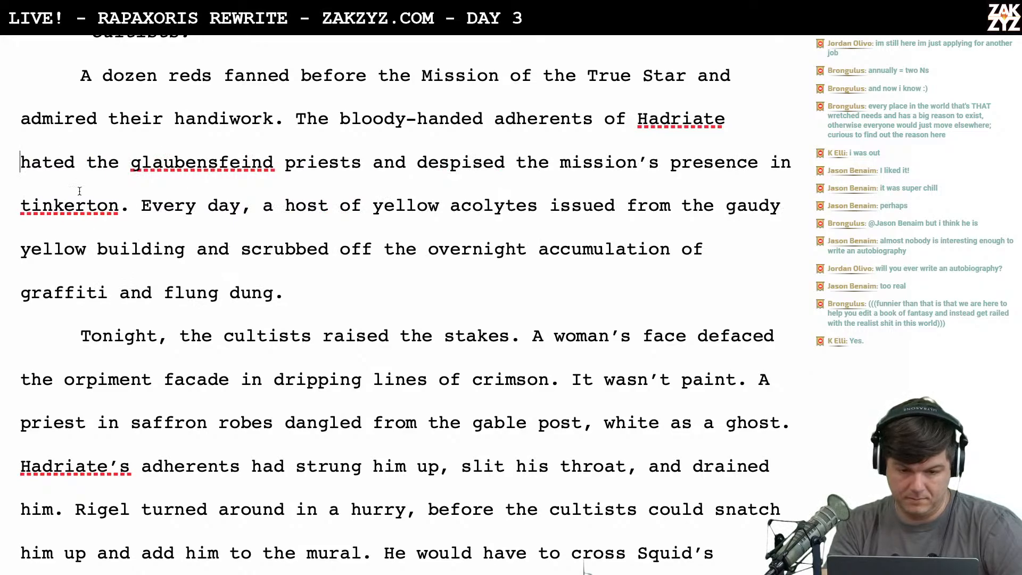
End the sentence with a period after "priests" and split "and despised the mission's presence" off below a blank paragraph
click(380, 166)
key(Left)
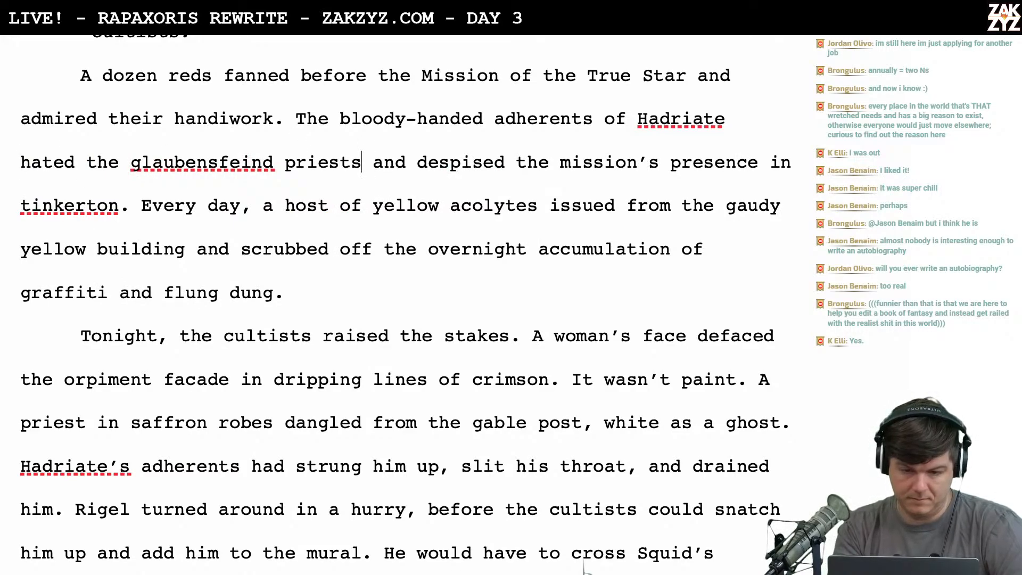
text(.)
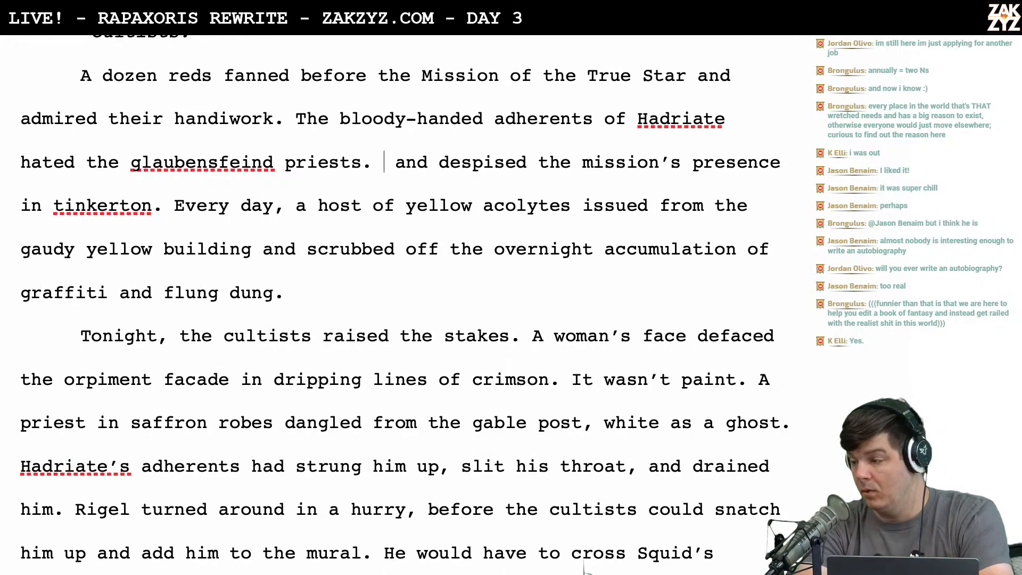
key(Return)
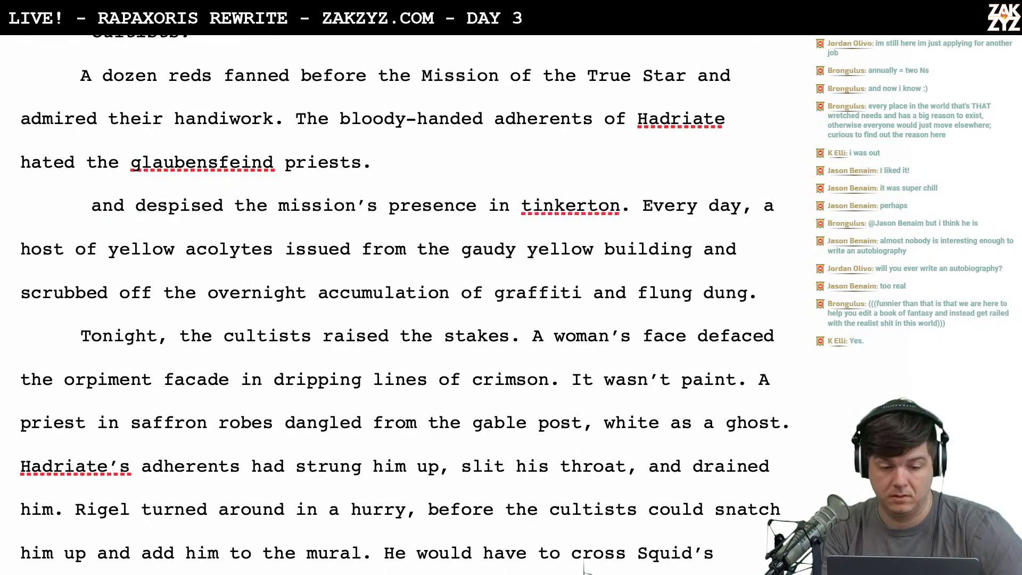
key(Return)
key(Left)
key(Left)
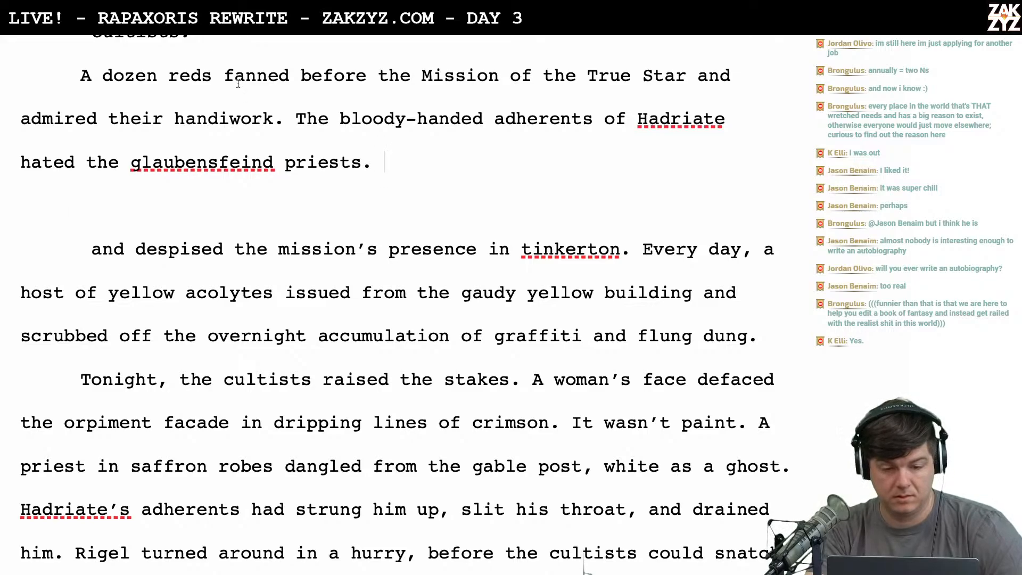
Insert "bloody" before "handiwork" in the paragraph's first sentence
scroll(405, 90, down, 1)
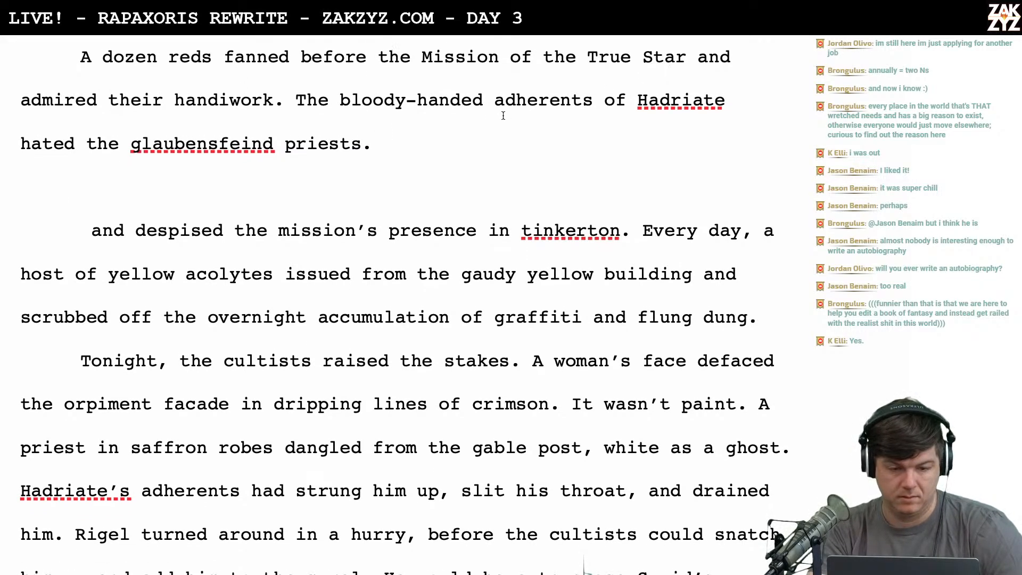
scroll(503, 115, down, 2)
scroll(503, 115, up, 2)
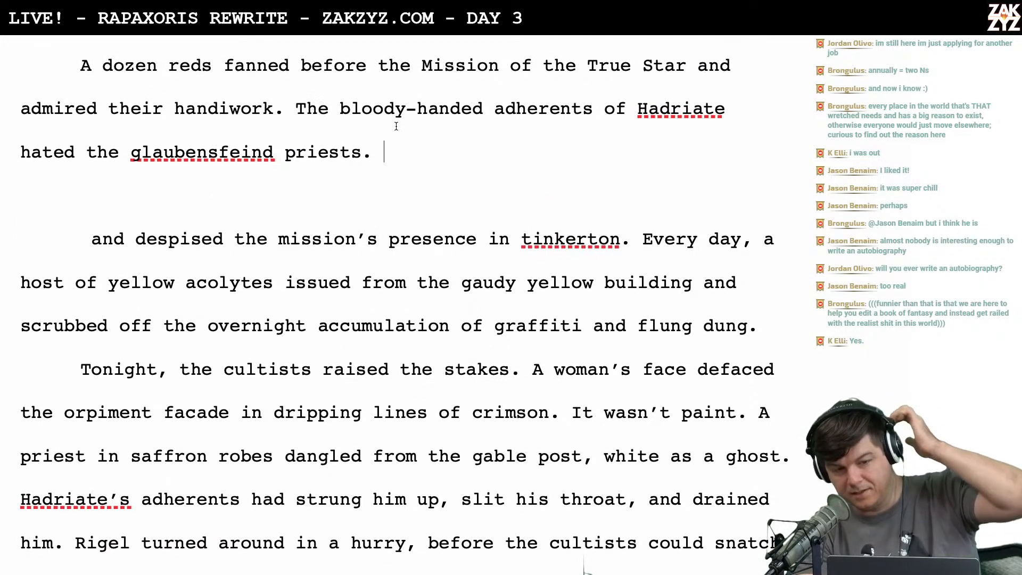
click(170, 113)
text(bloody)
key(Right)
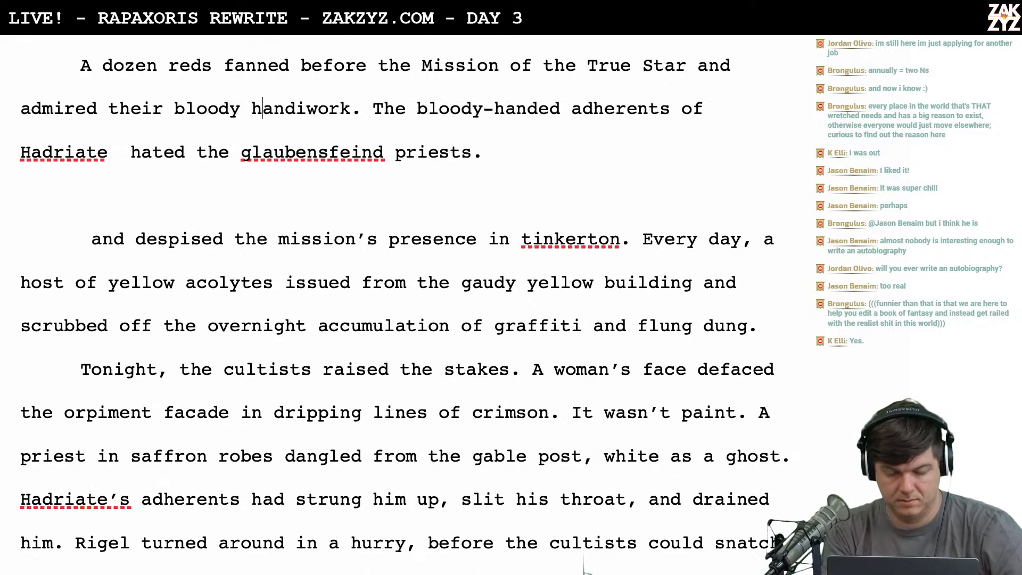
Replace "bloody-handed" with "crimson" before "adherents of Hadriate"
key(Right)
key(Right)
key(Right)
key(Right)
key(Right)
key(Right)
key(Right)
key(Right)
key(Right)
key(Right)
key(Right)
key(Right)
key(Right)
key(Right)
key(shift+Right)
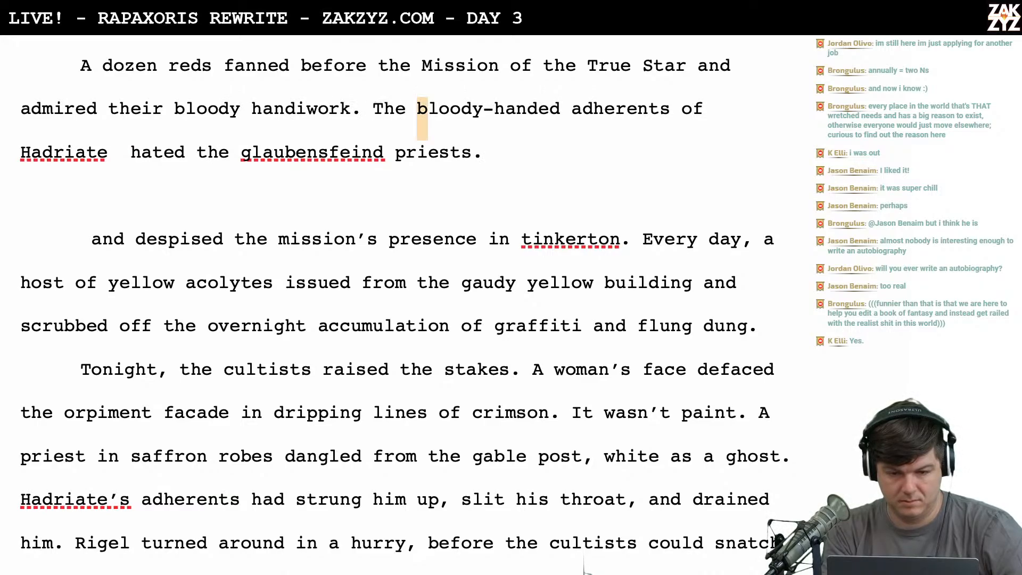
key(shift+Right)
key(shift+Right)
key(shift+Right)
key(shift+Right)
key(shift+Right)
key(shift+Right)
key(shift+Right)
key(shift+Right)
key(shift+Right)
key(shift+Right)
key(shift+Right)
key(shift+Right)
key(shift+Right)
key(shift+Left)
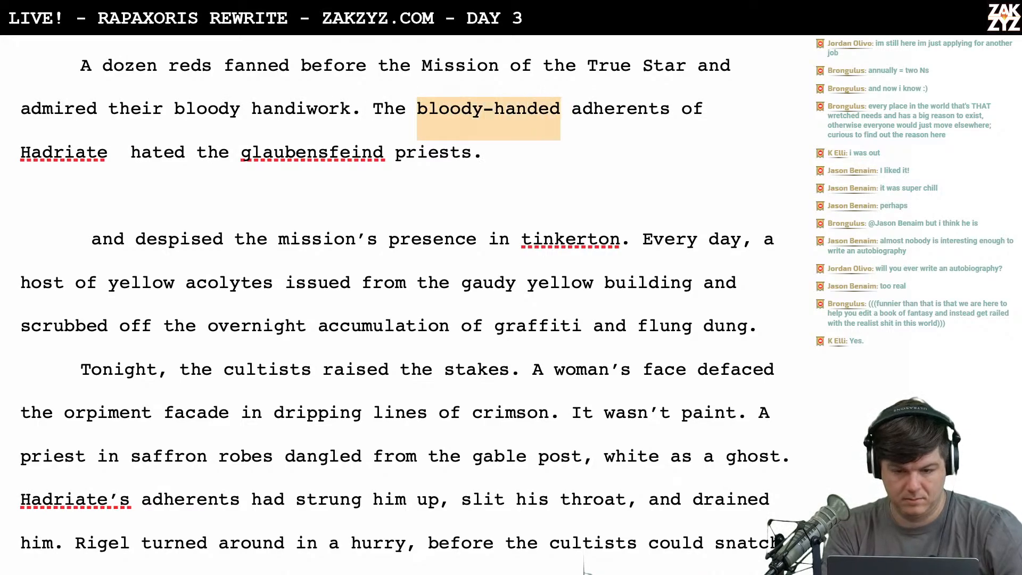
text(crim)
key(BackSpace)
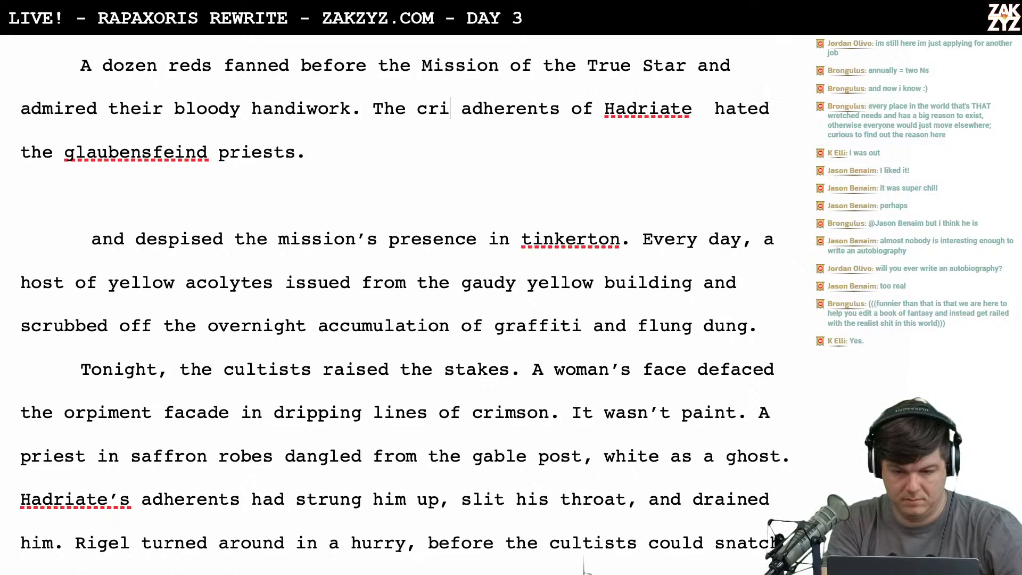
text(mson)
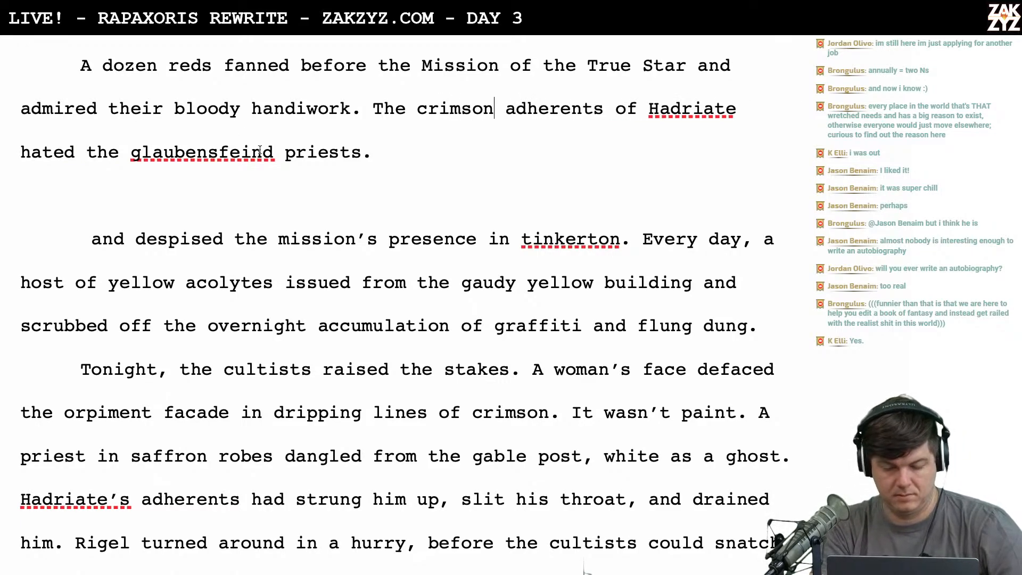
Replace the period after "priests" with the clause "and strove to drive them from Tinekrton."
click(397, 133)
key(BackSpace)
text(a)
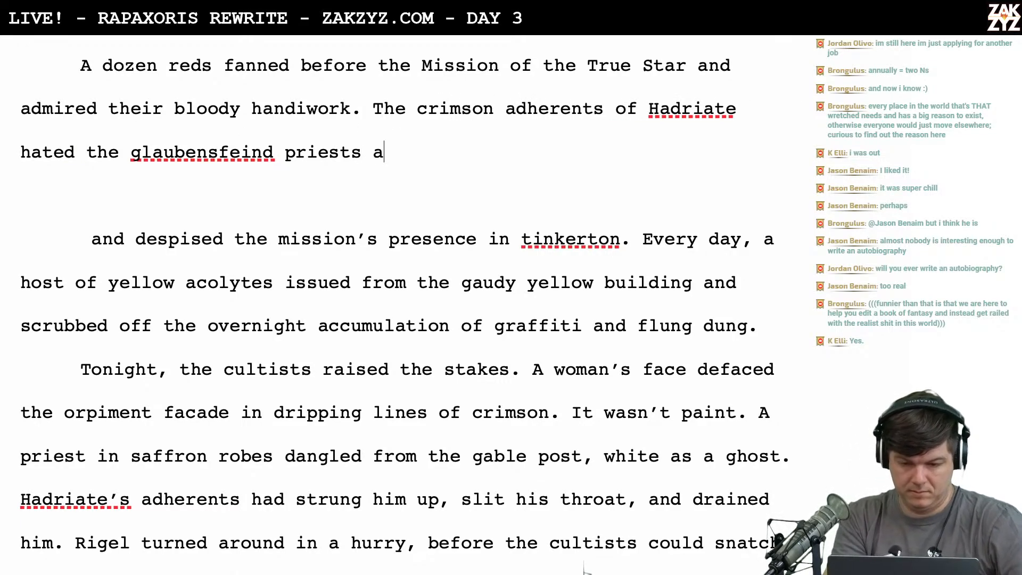
text(nd strove to driv)
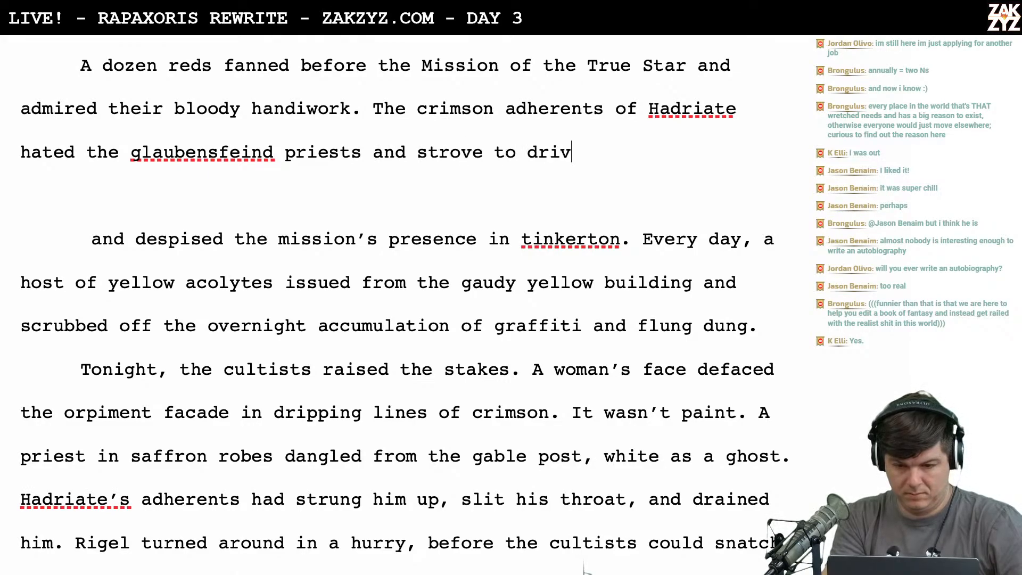
text(e )
text( them f)
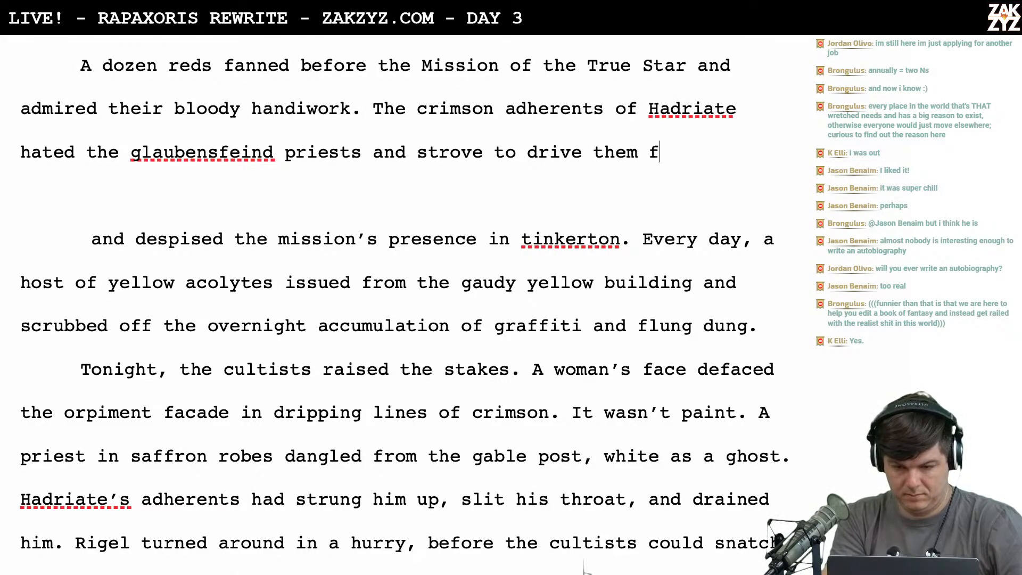
text(rom Tinekrton.)
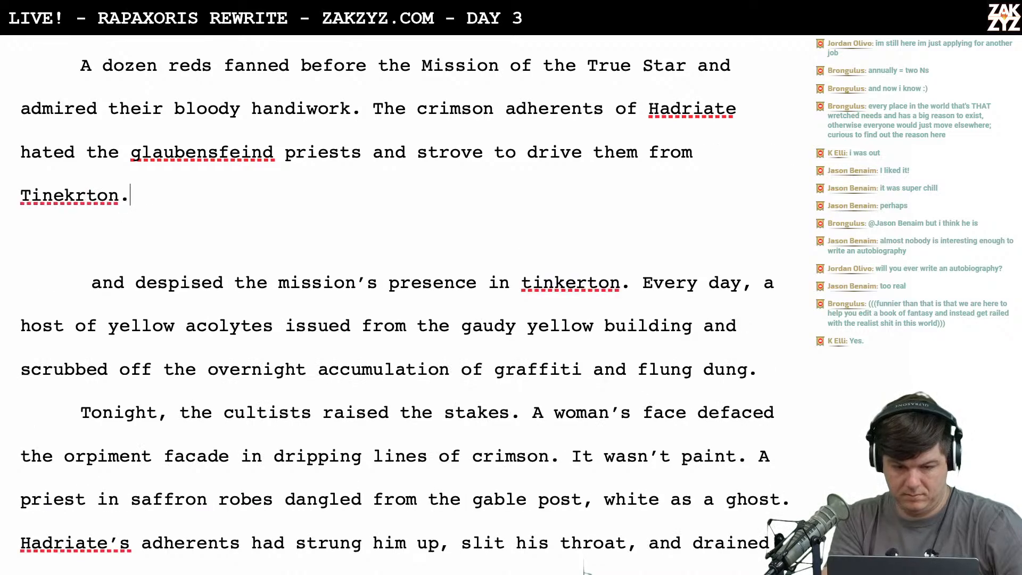
Try adding "yellow" between "glaubensfeind" and "priests"
key(shift+Down)
key(shift+Down)
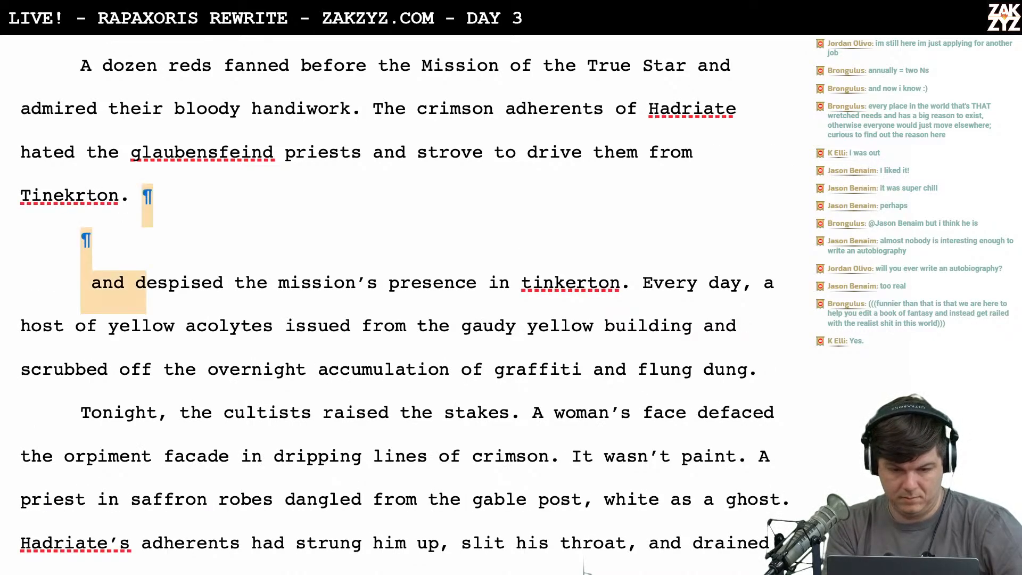
key(Up)
key(Up)
key(Up)
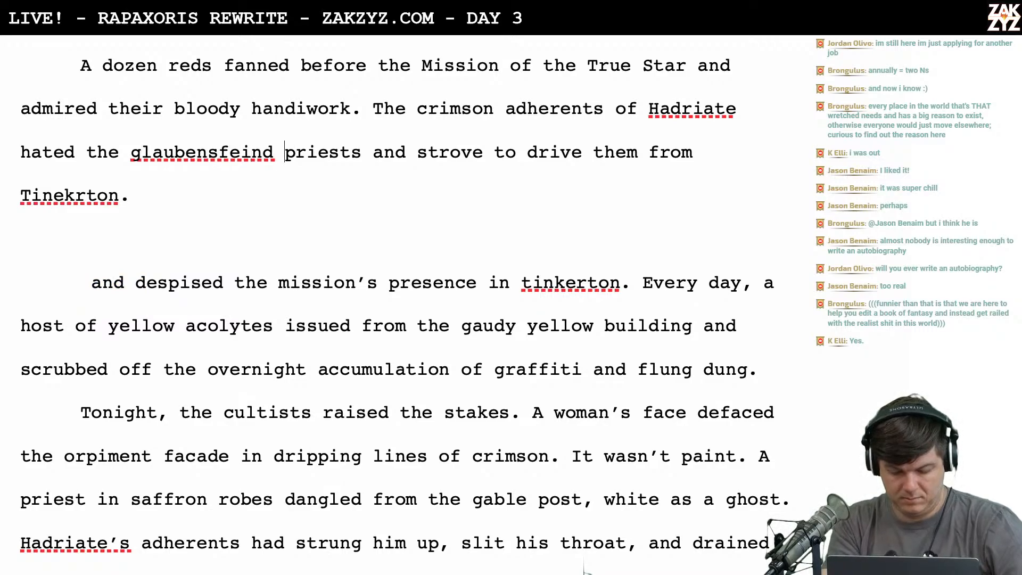
text(yellow)
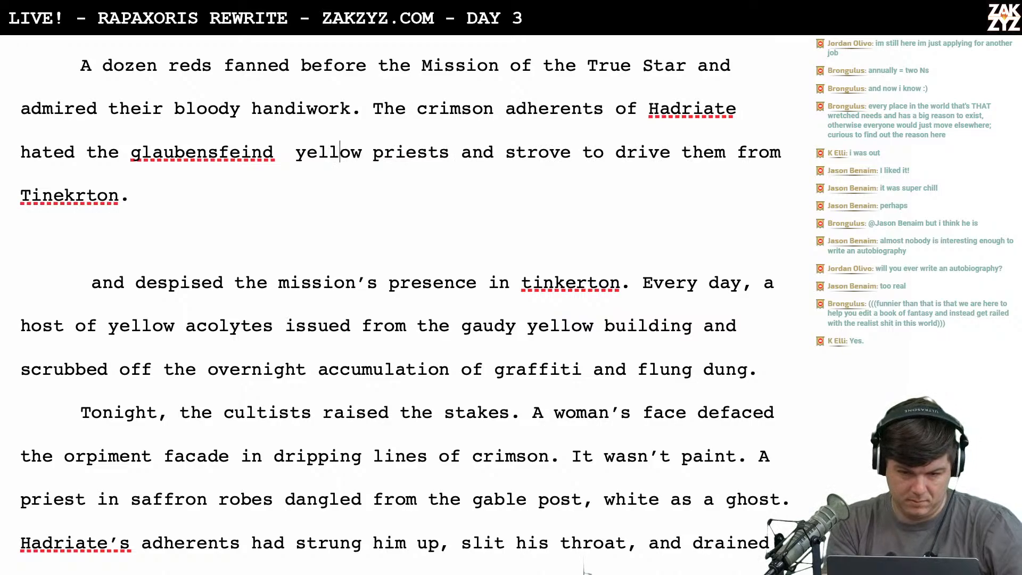
key(BackSpace)
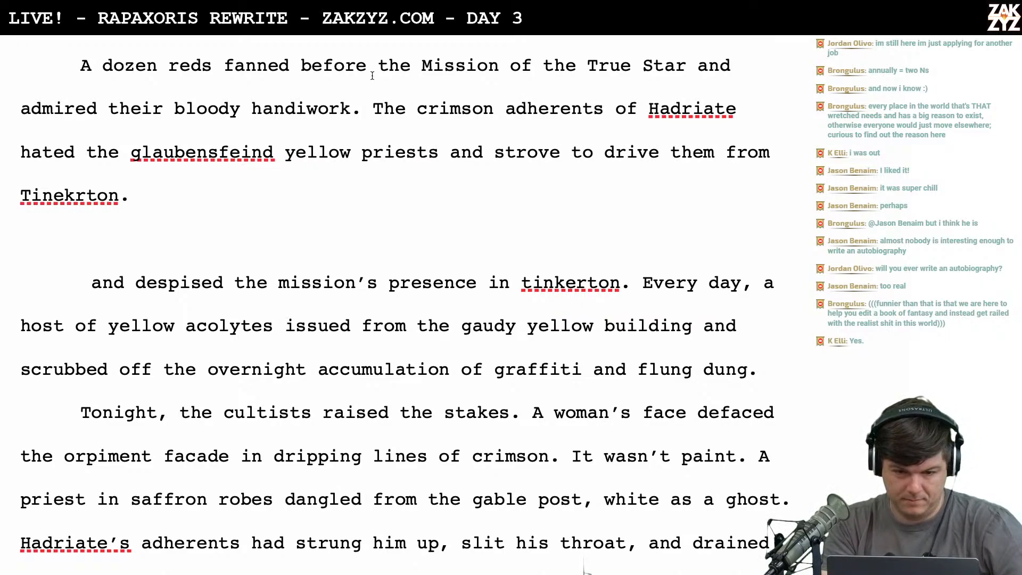
Remove the word "yellow" between "glaubensfeind" and "priests"
scroll(370, 190, down, 1)
scroll(362, 203, up, 2)
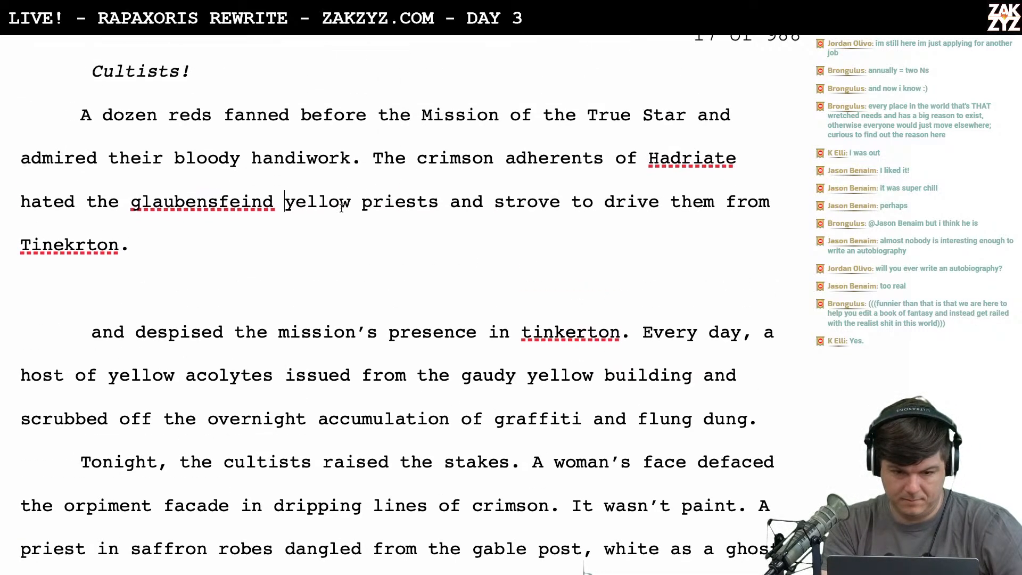
key(BackSpace)
key(BackSpace)
key(BackSpace)
key(BackSpace)
key(BackSpace)
key(BackSpace)
key(BackSpace)
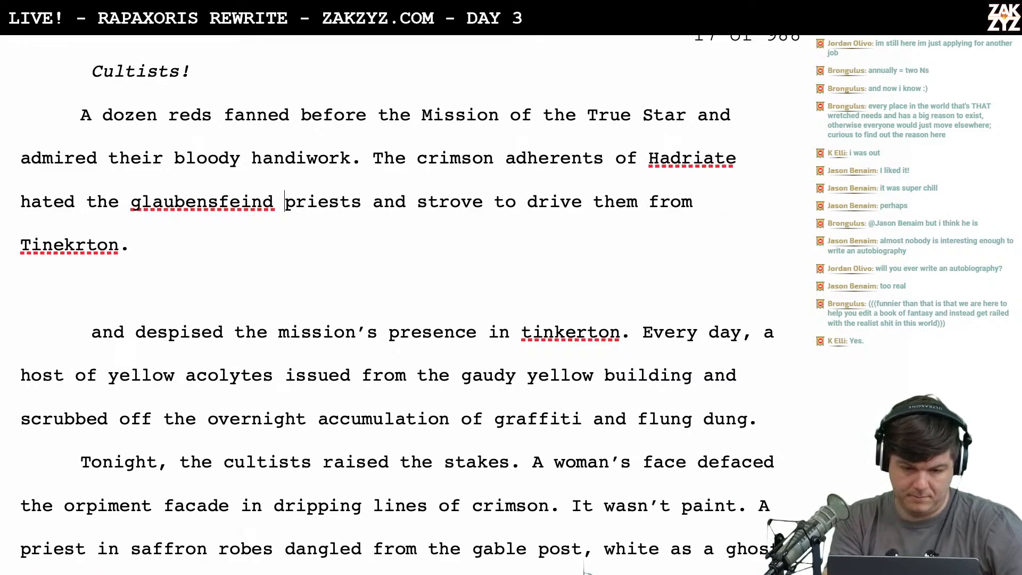
Insert "yellow Truestar" between "hated the" and "glaubensfeind"
right_click(119, 208)
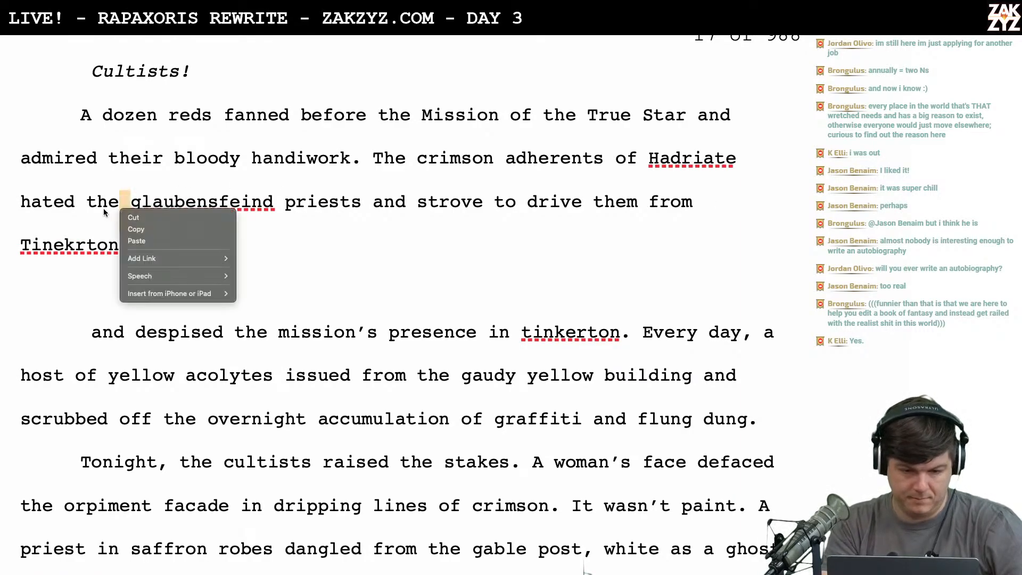
click(110, 205)
text(yellow)
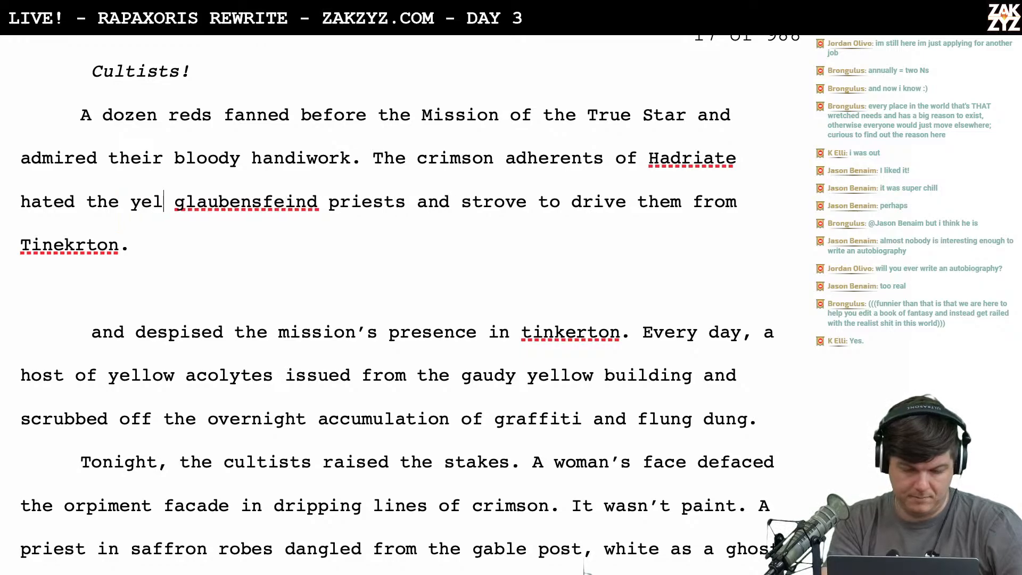
text( Truestar)
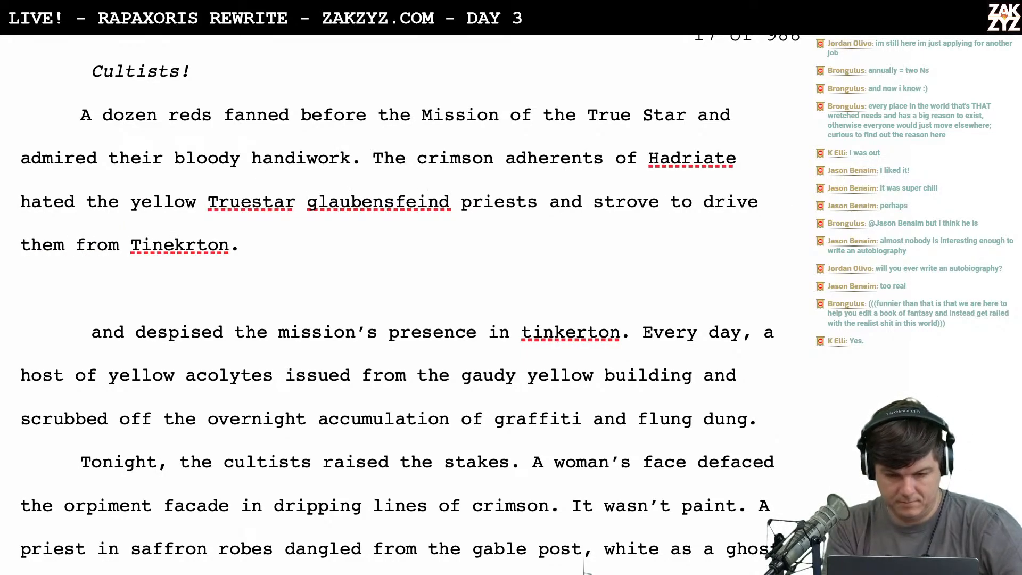
Delete the word "priests" after "glaubensfeind"
key(BackSpace)
key(BackSpace)
key(BackSpace)
key(BackSpace)
key(BackSpace)
key(BackSpace)
key(BackSpace)
key(BackSpace)
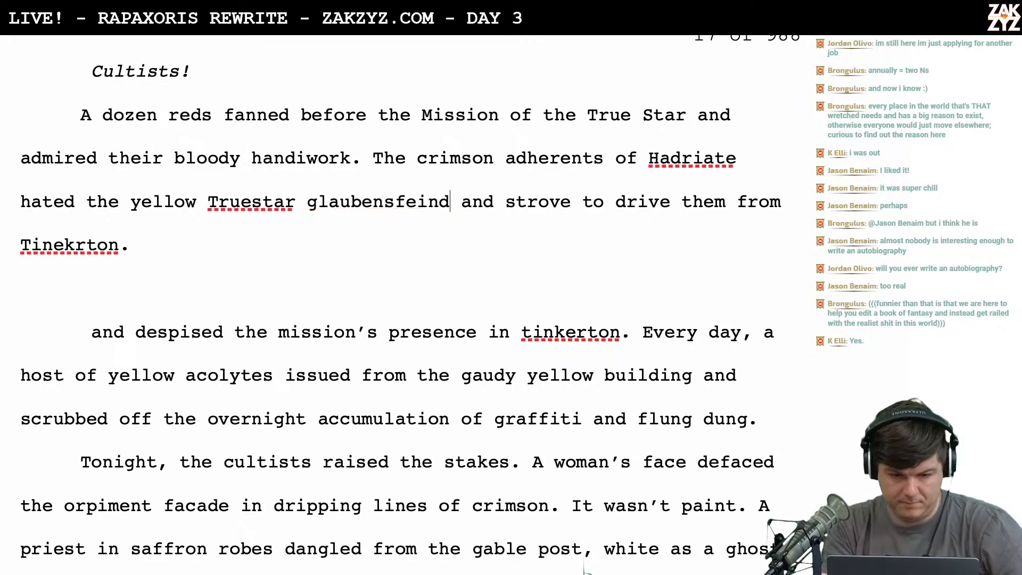
Delete the word "Truestar" between "yellow" and "glaubensfeind"
scroll(51, 259, down, 1)
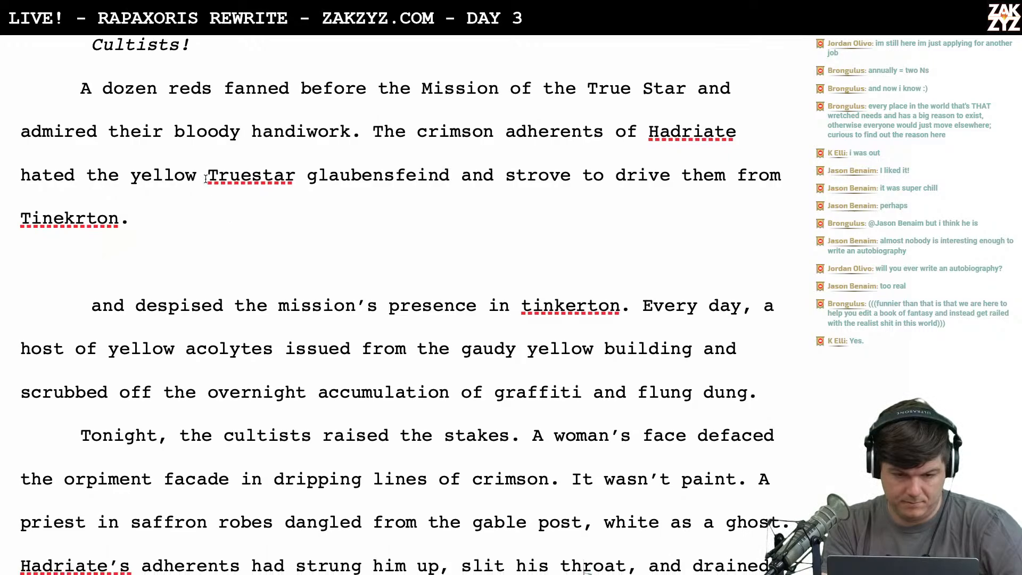
key(BackSpace)
key(BackSpace)
key(BackSpace)
key(BackSpace)
key(BackSpace)
key(BackSpace)
key(BackSpace)
key(BackSpace)
key(BackSpace)
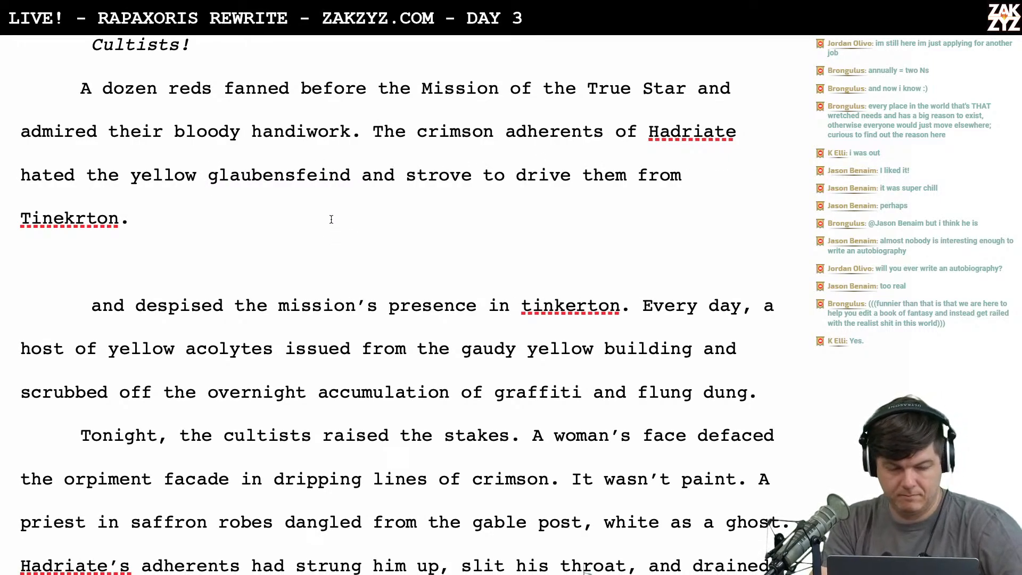
Switch to the web browser, search for "glaubensfeind" and read its Langenscheidt German-English translation
scroll(314, 183, down, 1)
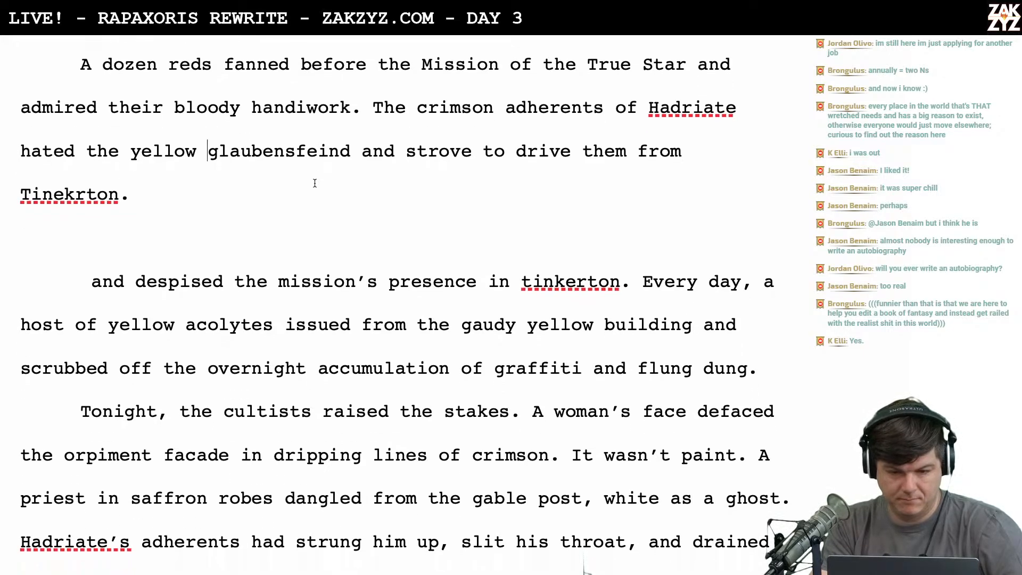
key(ctrl+Left)
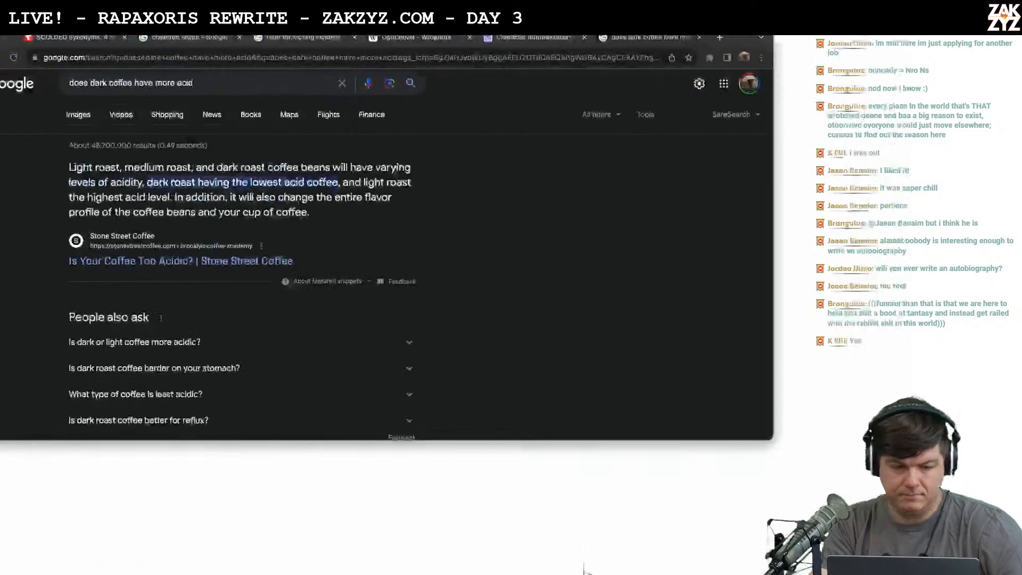
click(350, 61)
text(gla)
text(ubensfein)
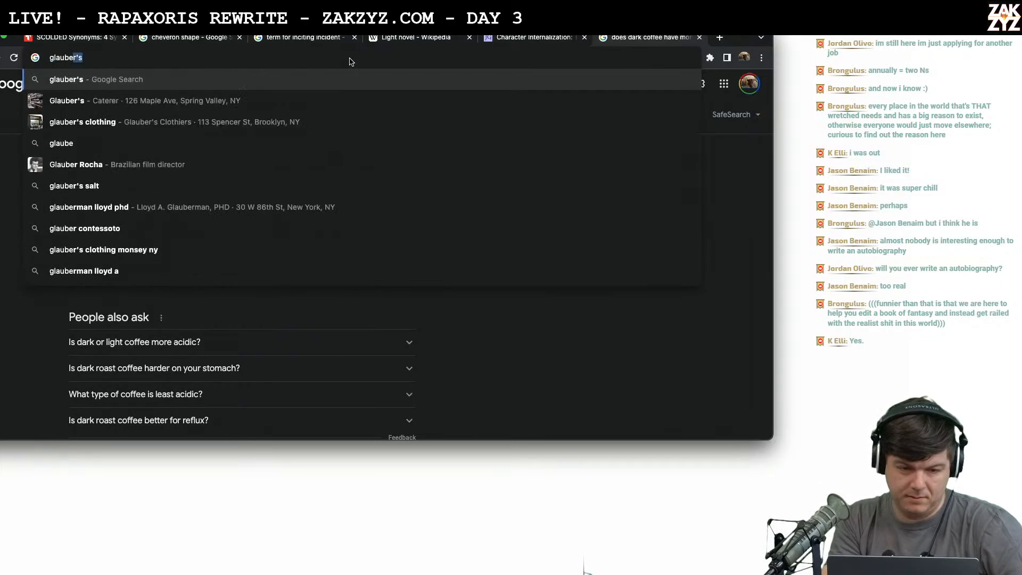
text(d)
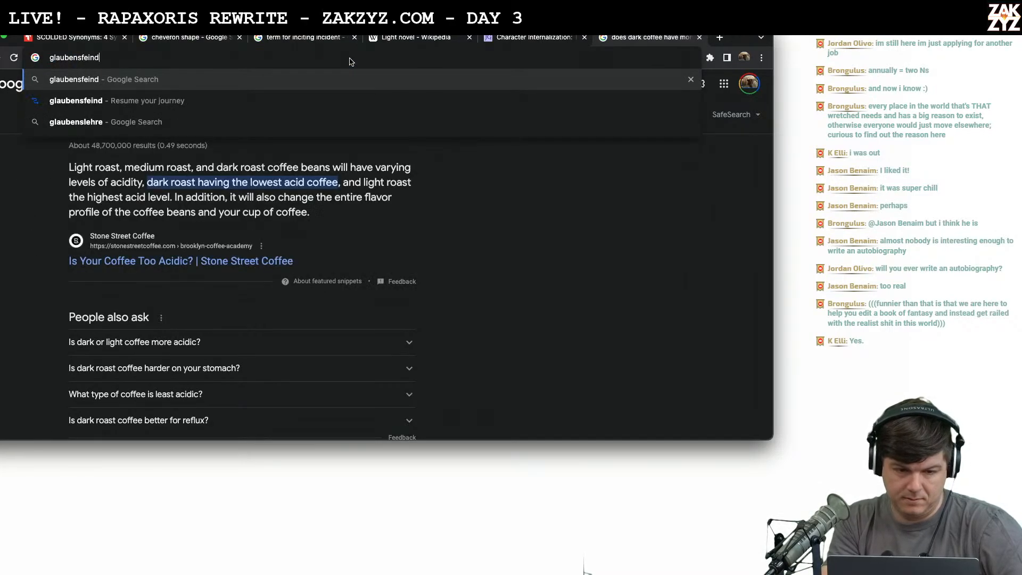
key(Return)
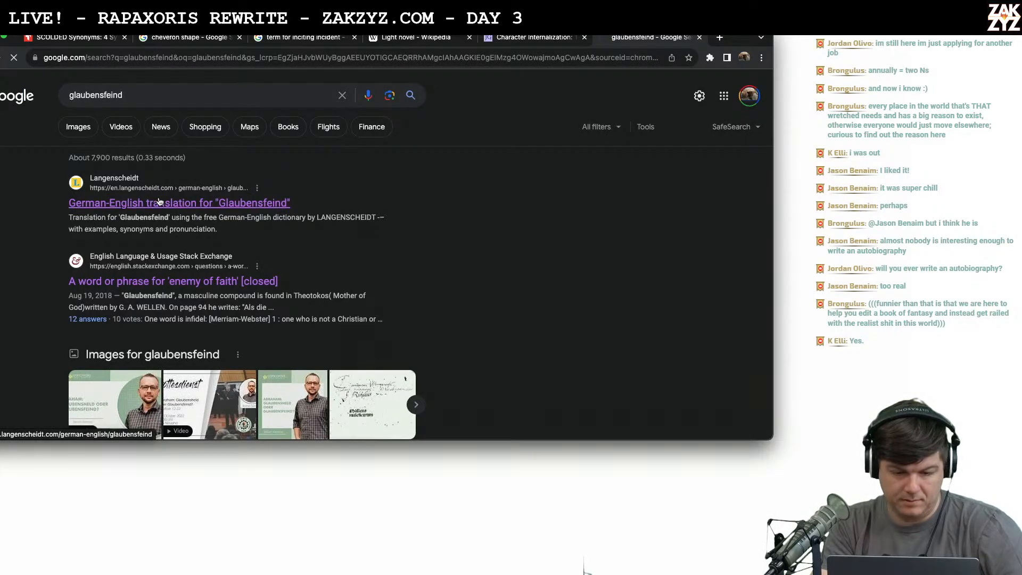
click(158, 201)
scroll(288, 235, down, 3)
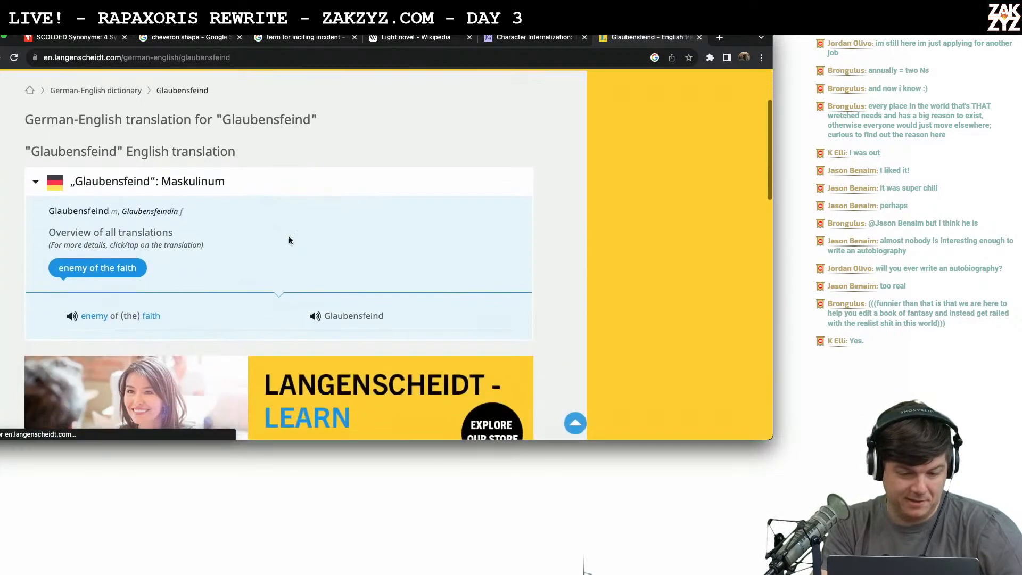
scroll(288, 240, down, 2)
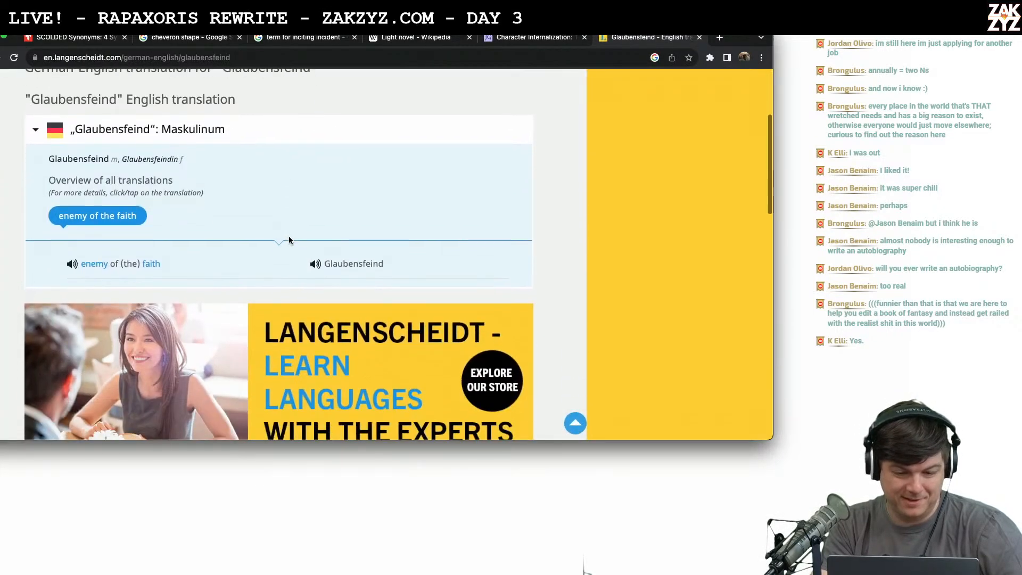
Listen to the British and American English audio samples of "enemy of the faith"
click(71, 261)
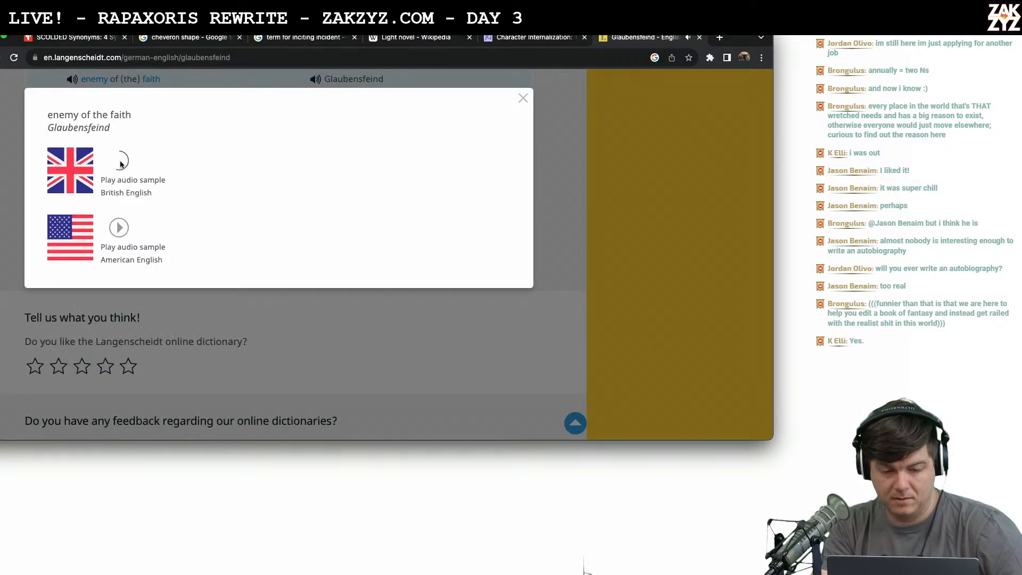
click(118, 228)
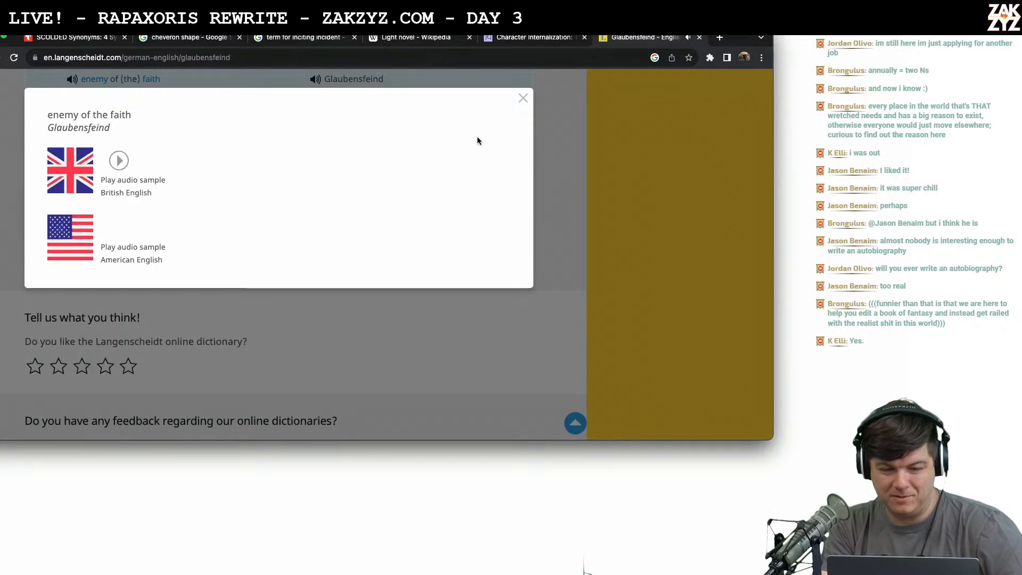
click(521, 100)
scroll(379, 221, up, 5)
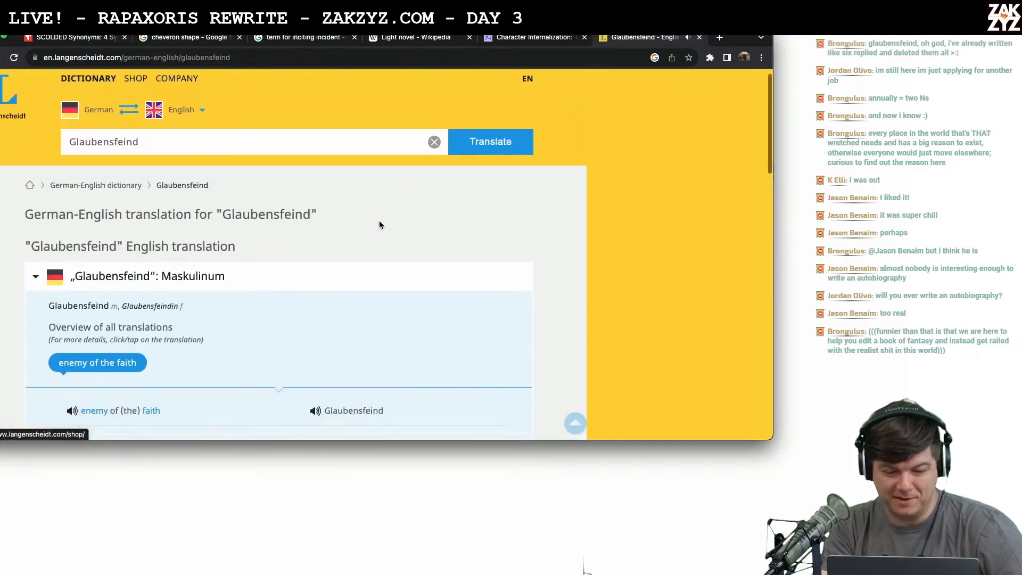
Listen to the German audio sample of "Glaubensfeind" and close its pronunciation window
click(314, 305)
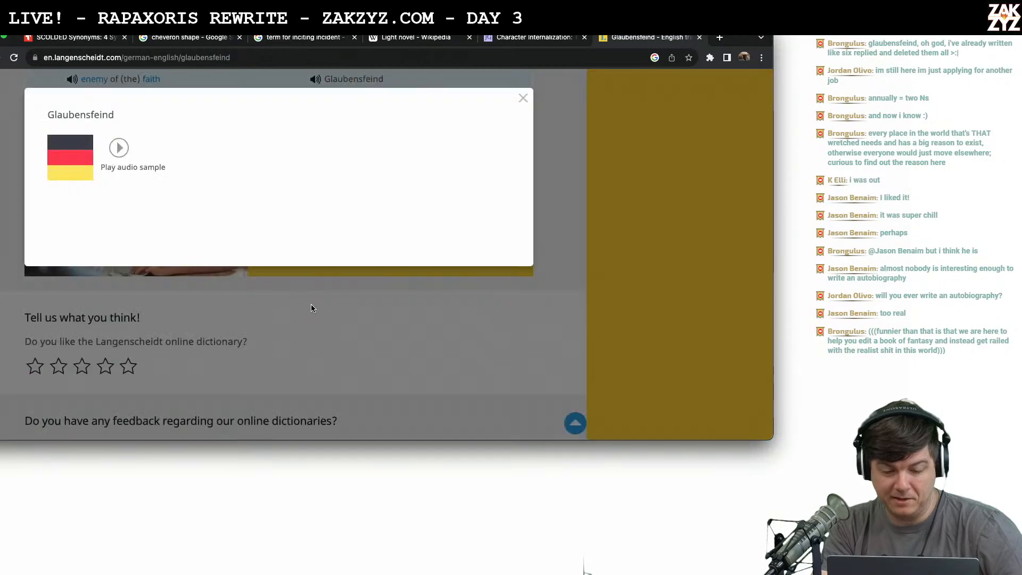
click(119, 154)
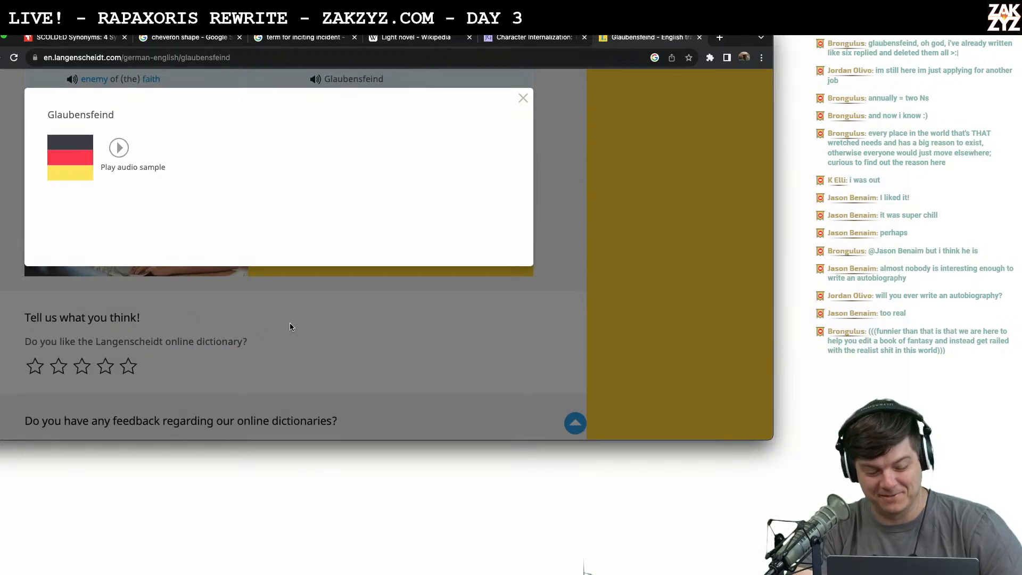
click(522, 99)
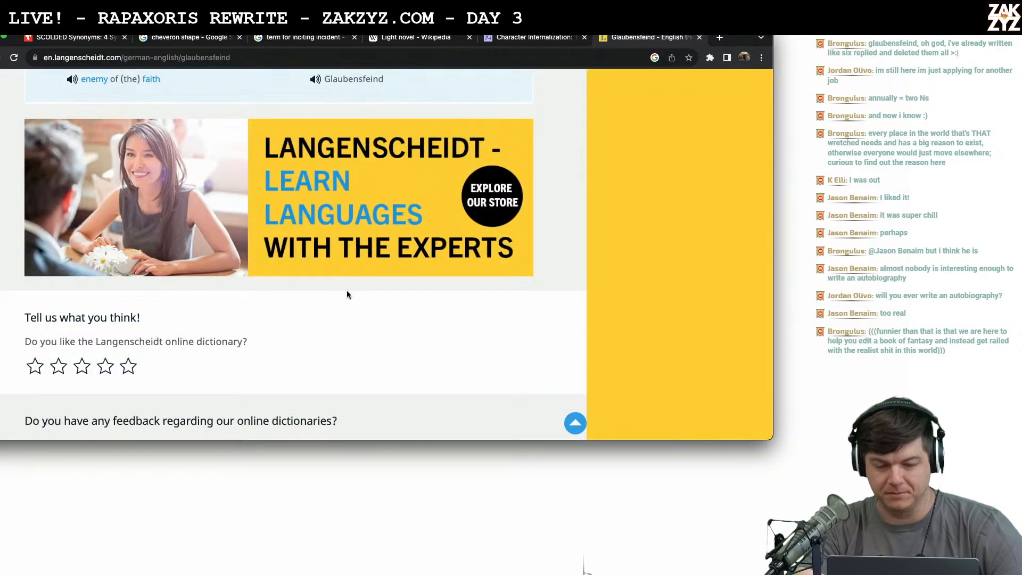
Return to the manuscript and move the text from "The crimson adherents" into its own paragraph, separated by a blank line from "handiwork."
key(super+Tab)
scroll(347, 292, up, 5)
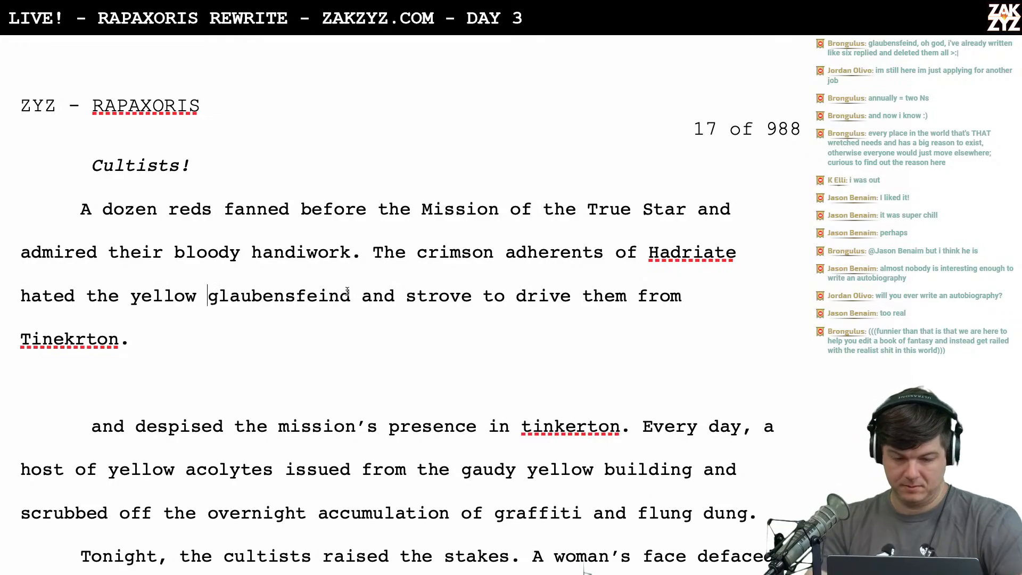
click(377, 249)
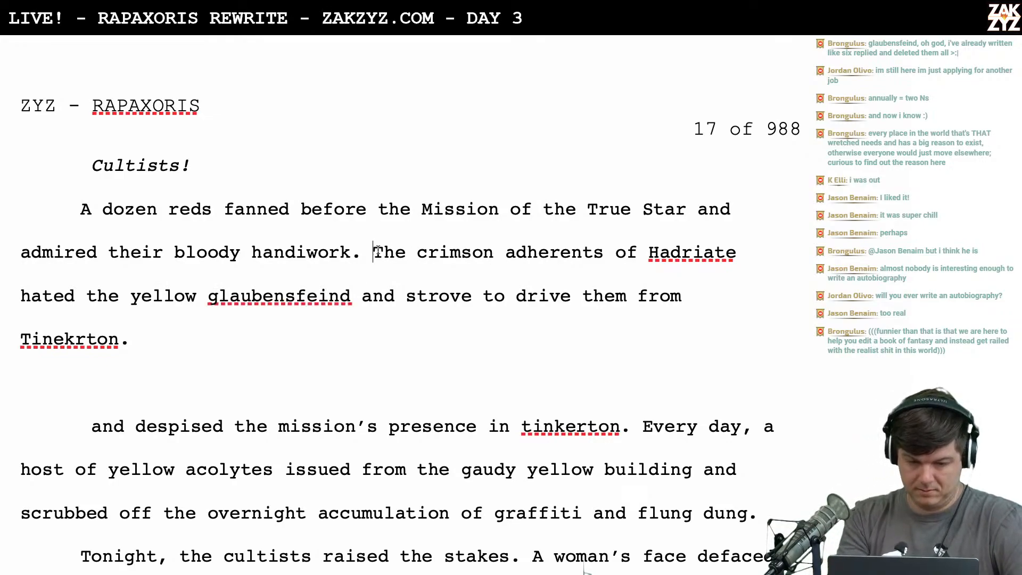
key(Right)
key(Return)
key(Return)
key(Left)
key(Left)
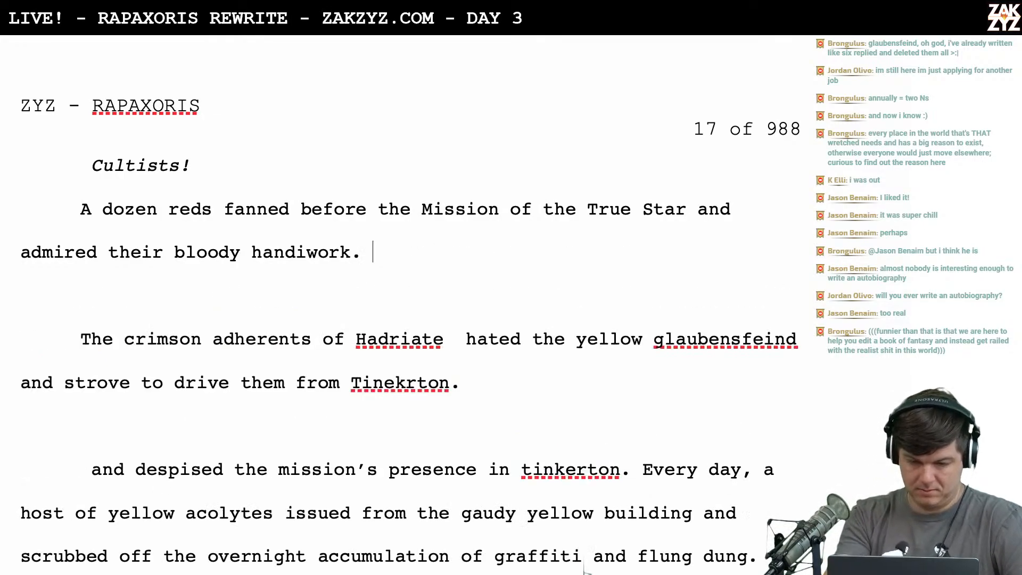
text(The)
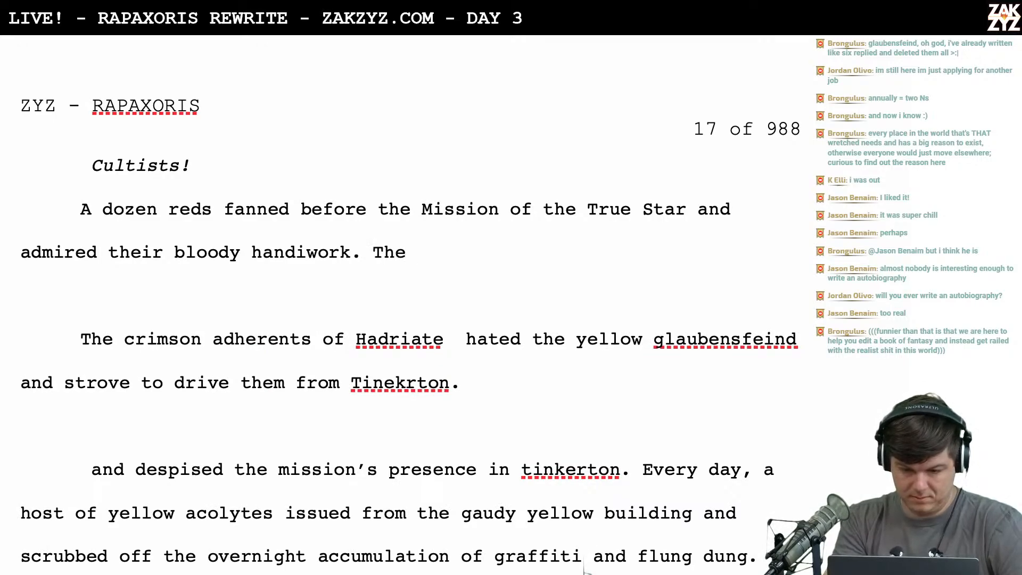
key(BackSpace)
key(BackSpace)
key(BackSpace)
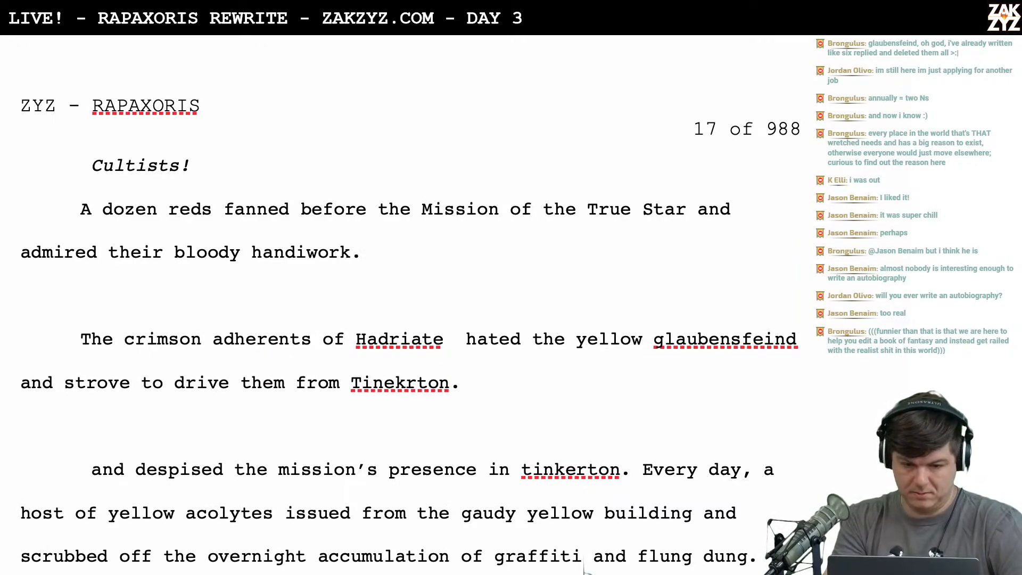
text(E)
key(BackSpace)
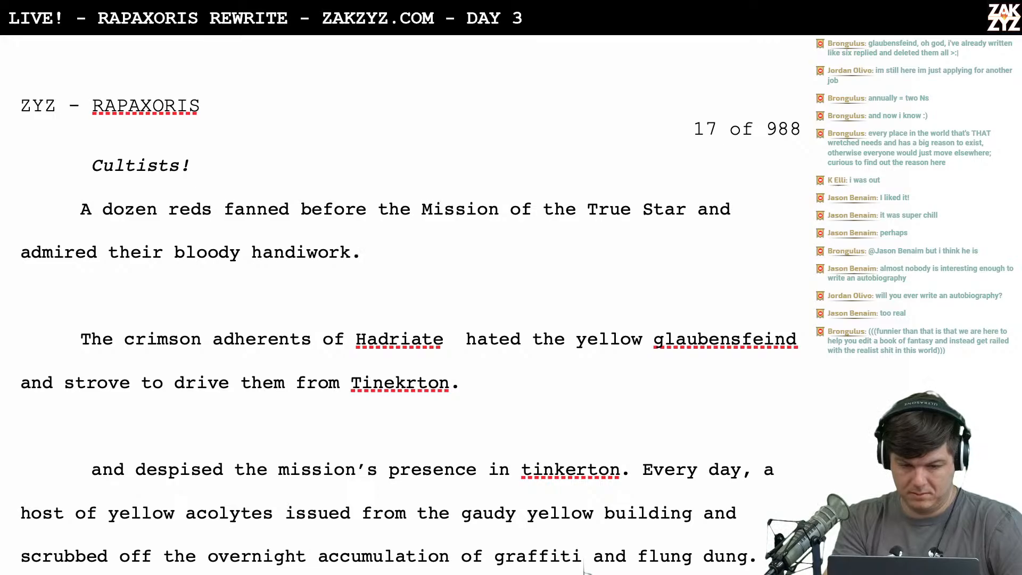
text(Every d)
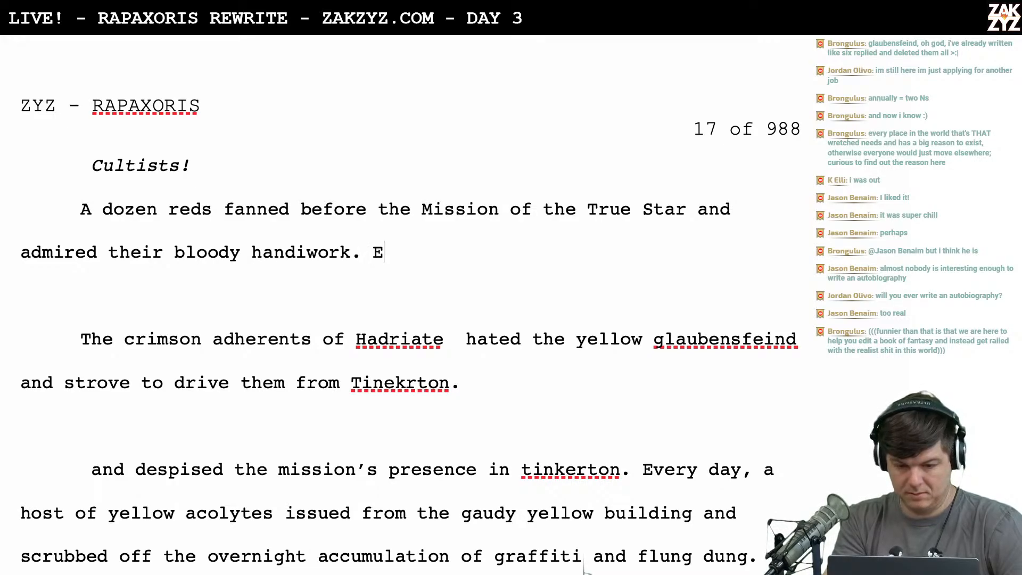
key(BackSpace)
key(BackSpace)
key(BackSpace)
key(BackSpace)
key(BackSpace)
key(BackSpace)
key(BackSpace)
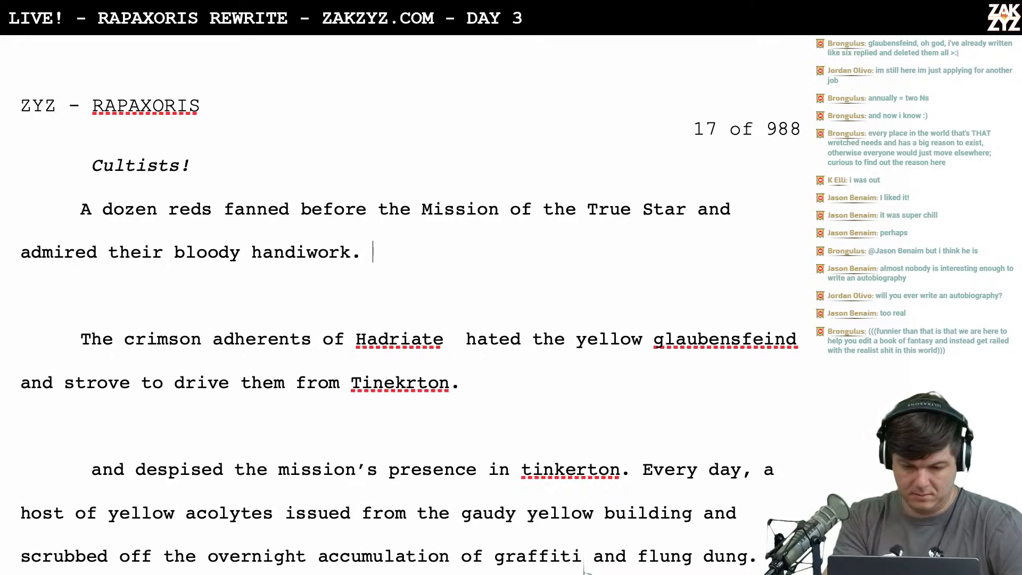
text(The)
key(BackSpace)
key(BackSpace)
key(BackSpace)
key(BackSpace)
Begin a new sentence after "bloody handiwork." with "Hadriate's crimson adherents"
text(H)
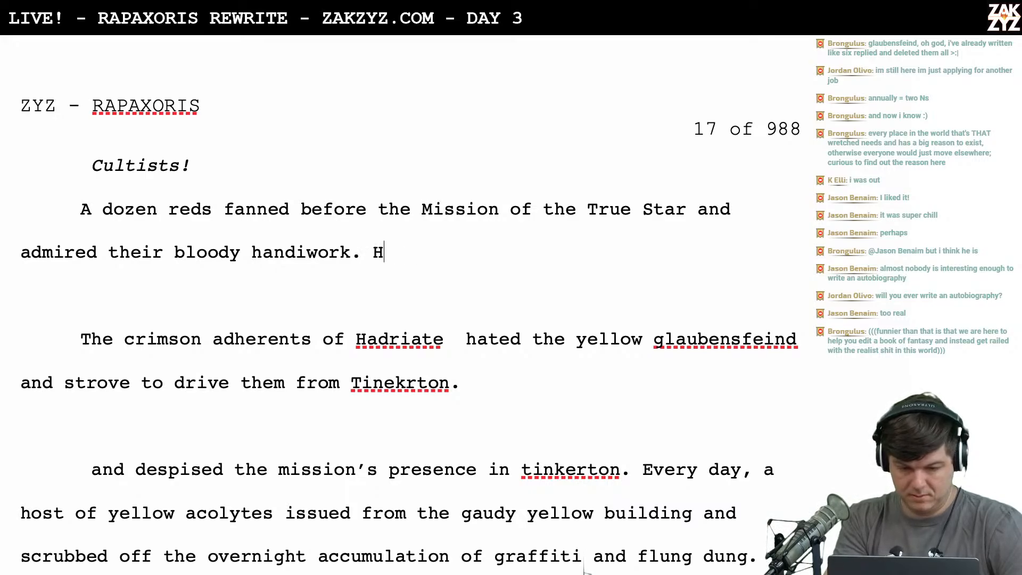
text(Ad)
key(BackSpace)
key(BackSpace)
text(drei)
key(BackSpace)
key(BackSpace)
key(BackSpace)
text(a)
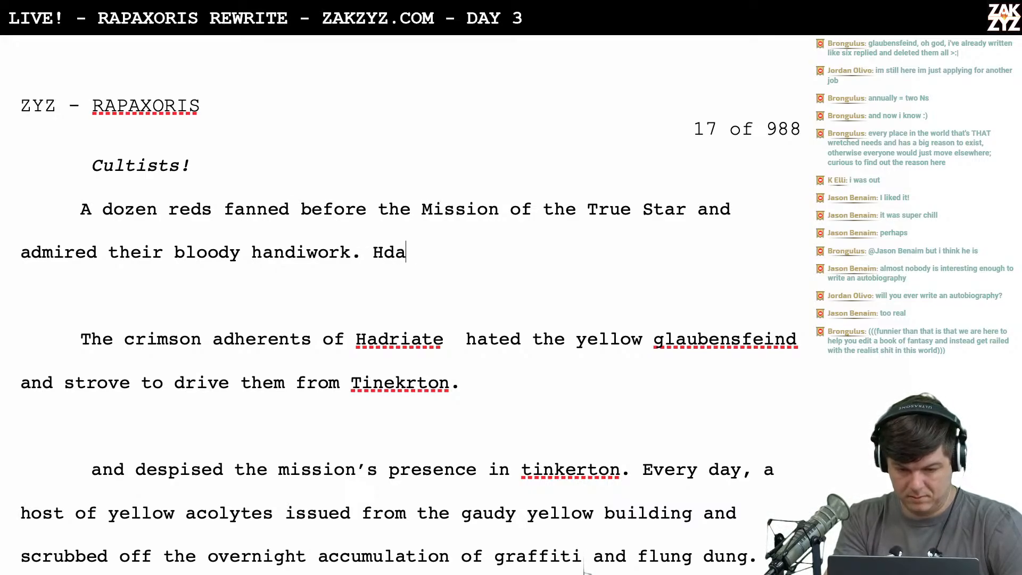
key(BackSpace)
key(BackSpace)
text(adri)
text(ate's crims)
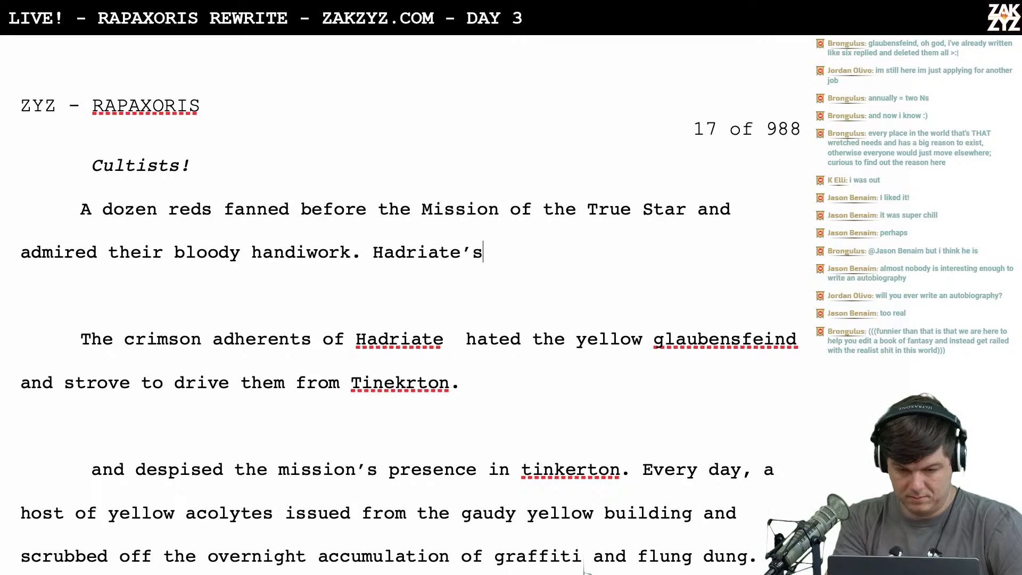
text(on )
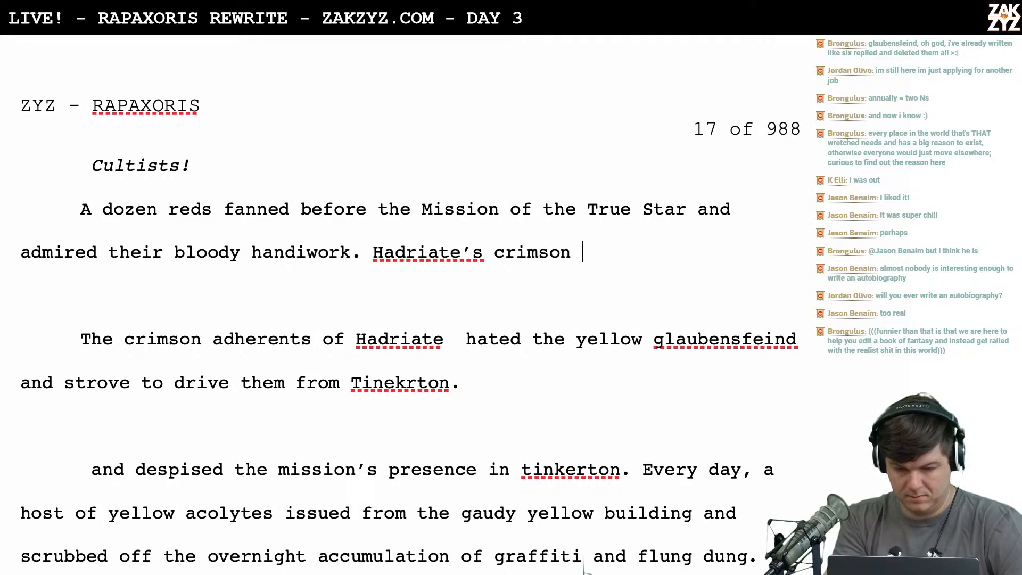
text(adherents )
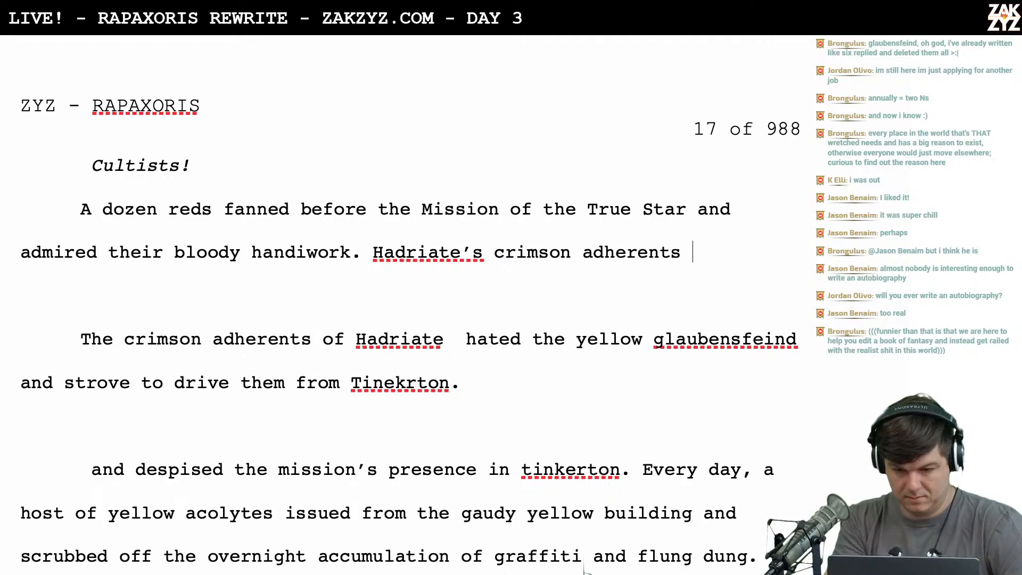
Continue the new sentence with "hated the yellow glaubensfeind", keeping "yellow" and "glaubensfeind" in lowercase
text(hated the Yel)
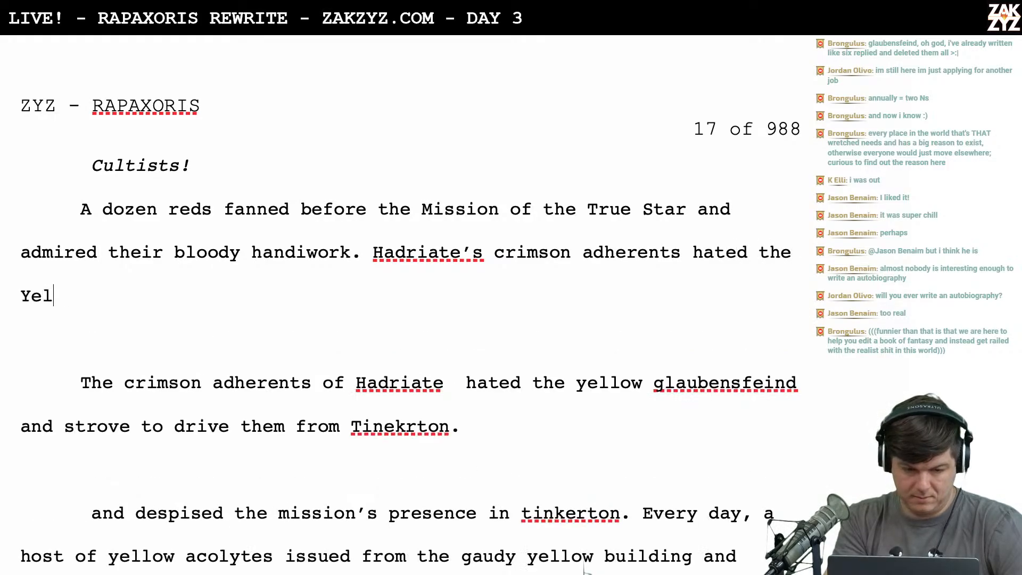
text(low Glaube)
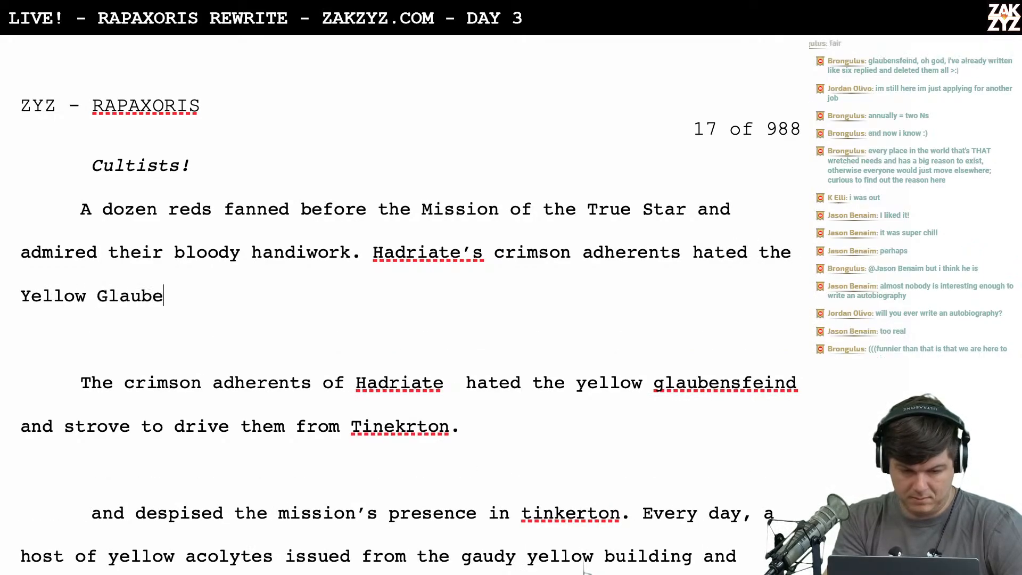
key(BackSpace)
key(BackSpace)
key(BackSpace)
key(BackSpace)
key(BackSpace)
key(BackSpace)
key(BackSpace)
key(BackSpace)
key(BackSpace)
key(BackSpace)
key(BackSpace)
key(BackSpace)
key(BackSpace)
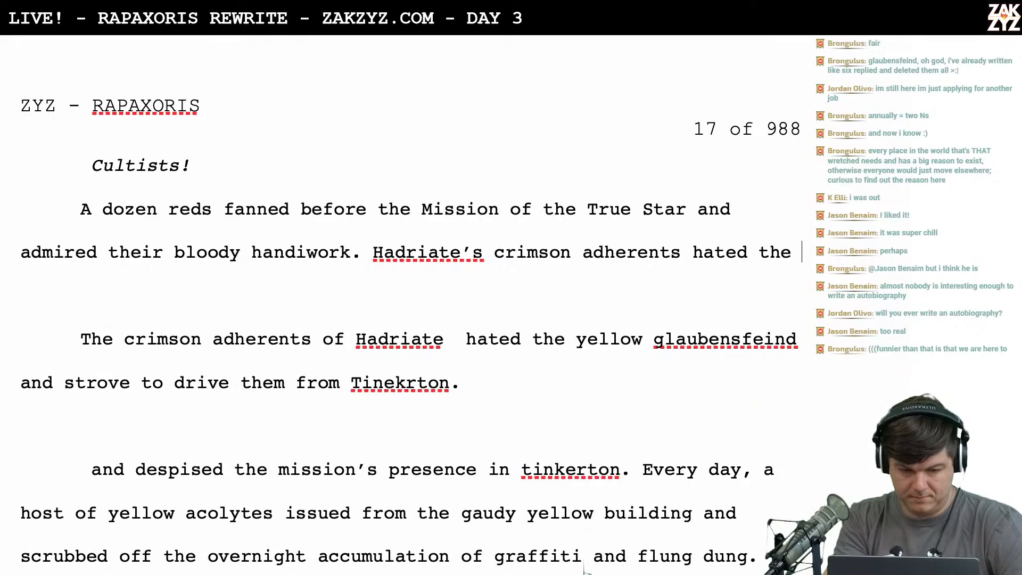
text(yellow glau)
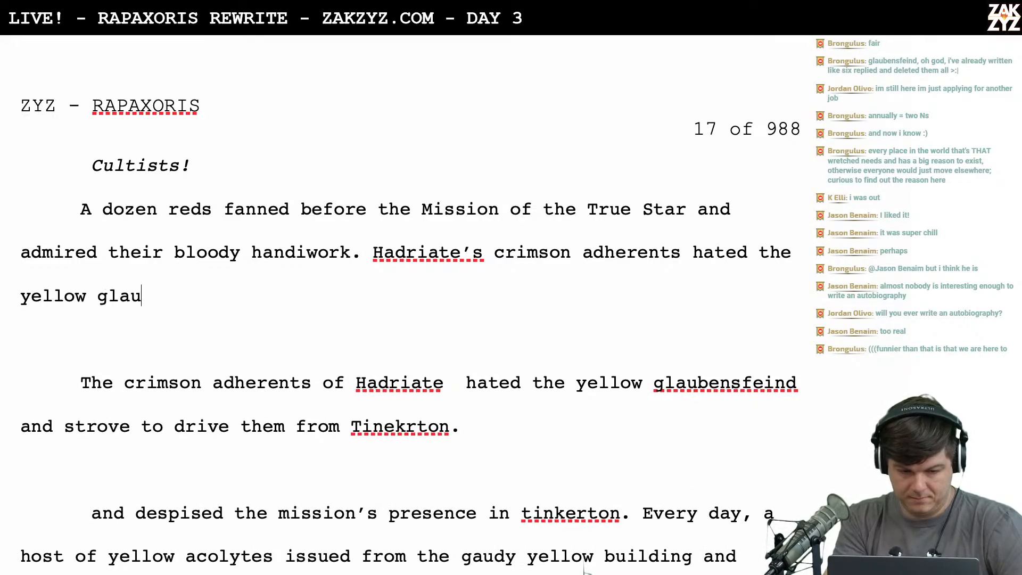
text(bensfeind )
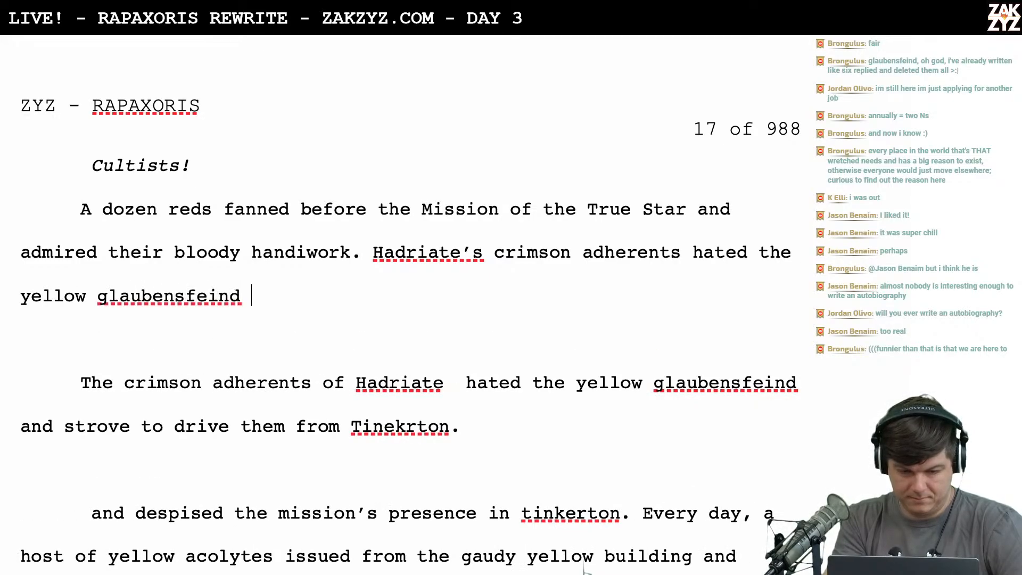
Add "of the One True Star" after "yellow glaubensfeind" in the new sentence
text(fo)
key(BackSpace)
key(BackSpace)
text(of)
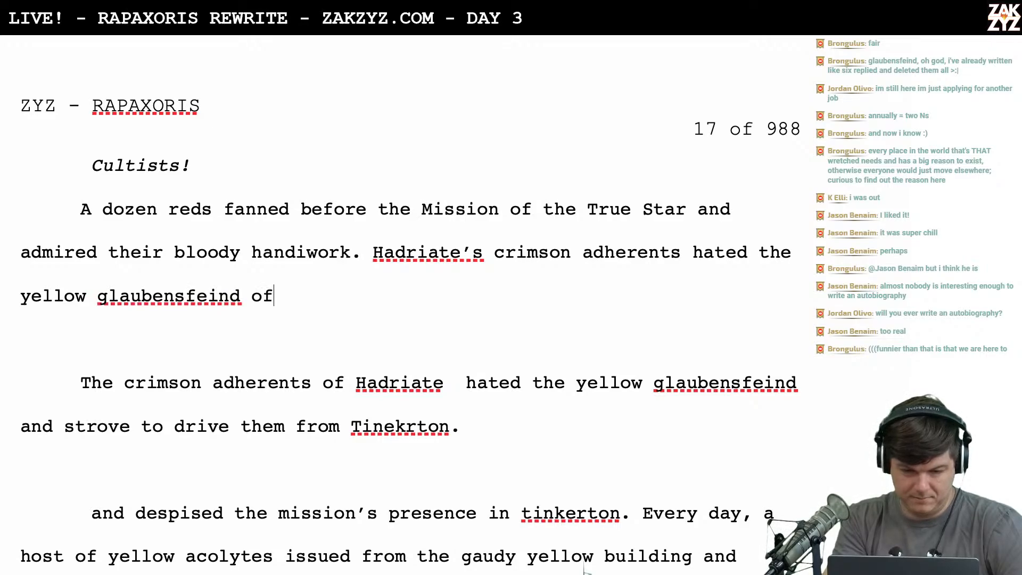
text( the One True Star)
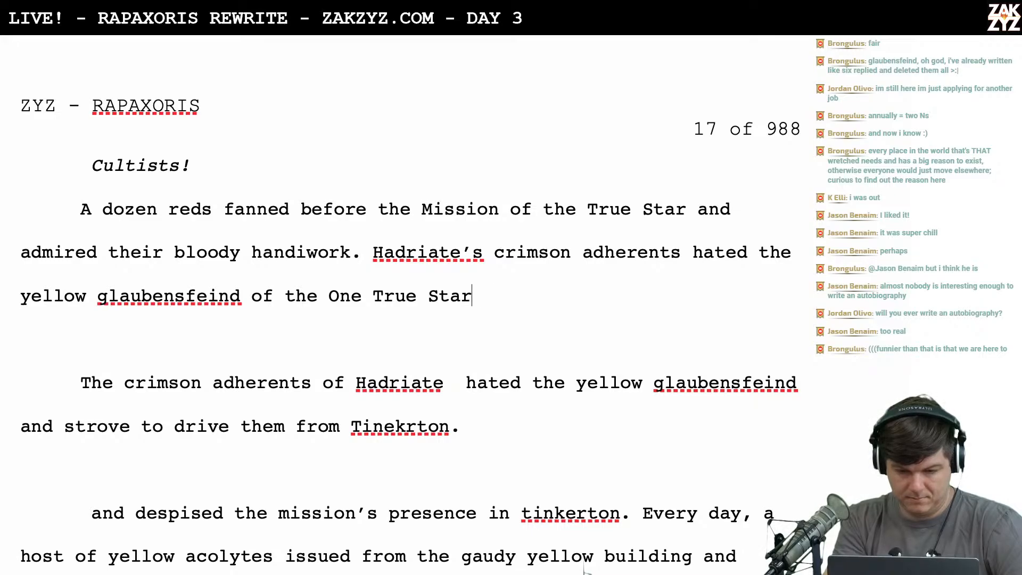
Try extending the sentence after "One True Star" with "and defaced"
text(and defac)
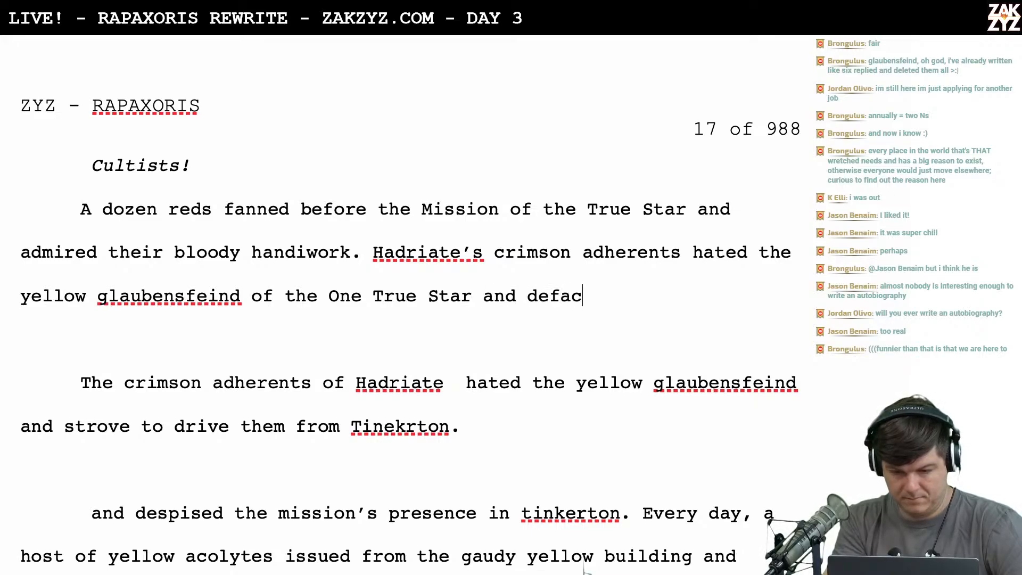
text(d i)
key(BackSpace)
key(BackSpace)
key(BackSpace)
text(ed )
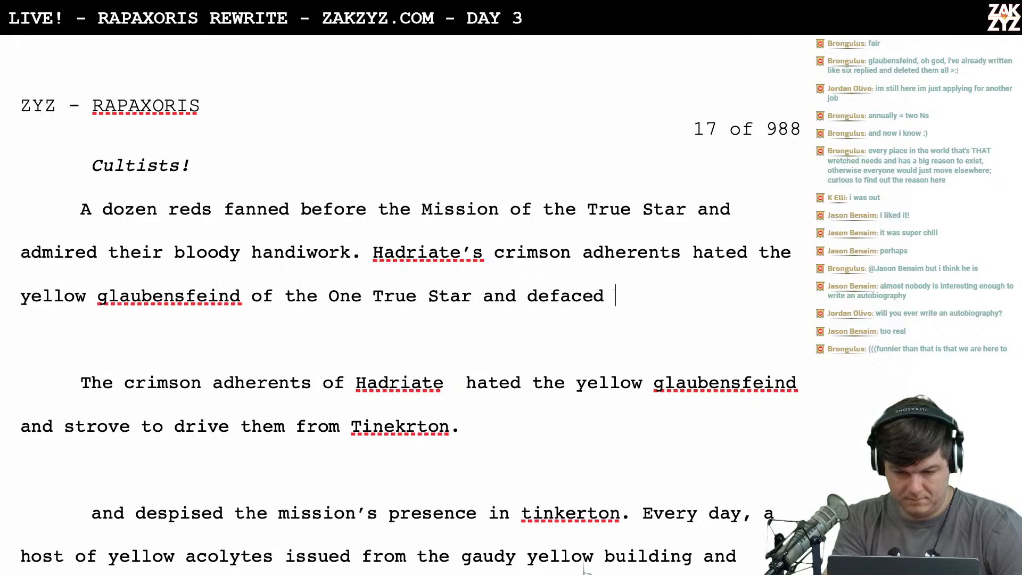
text(it)
key(BackSpace)
key(BackSpace)
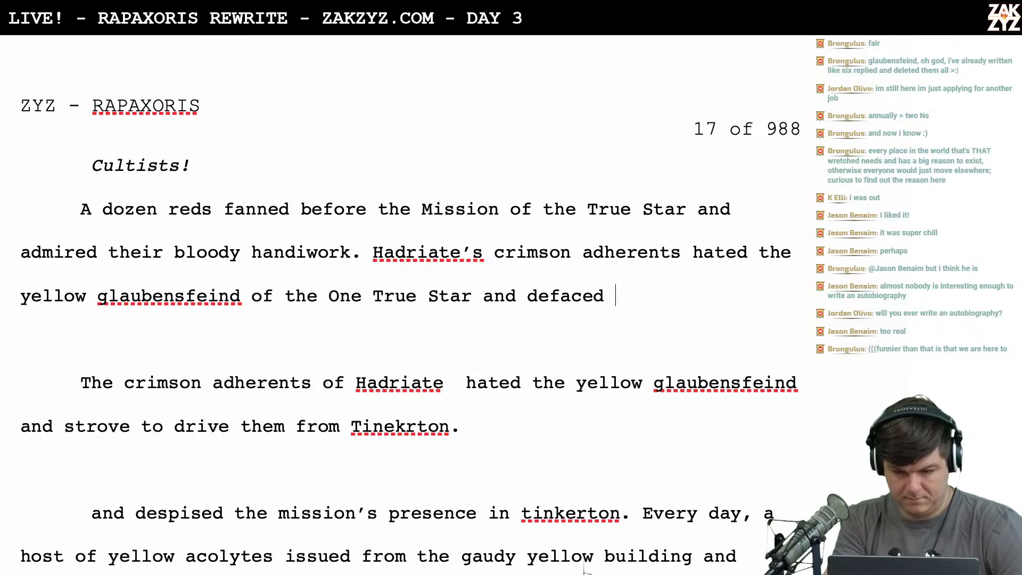
text(the)
key(BackSpace)
key(BackSpace)
key(BackSpace)
key(BackSpace)
key(BackSpace)
key(BackSpace)
key(BackSpace)
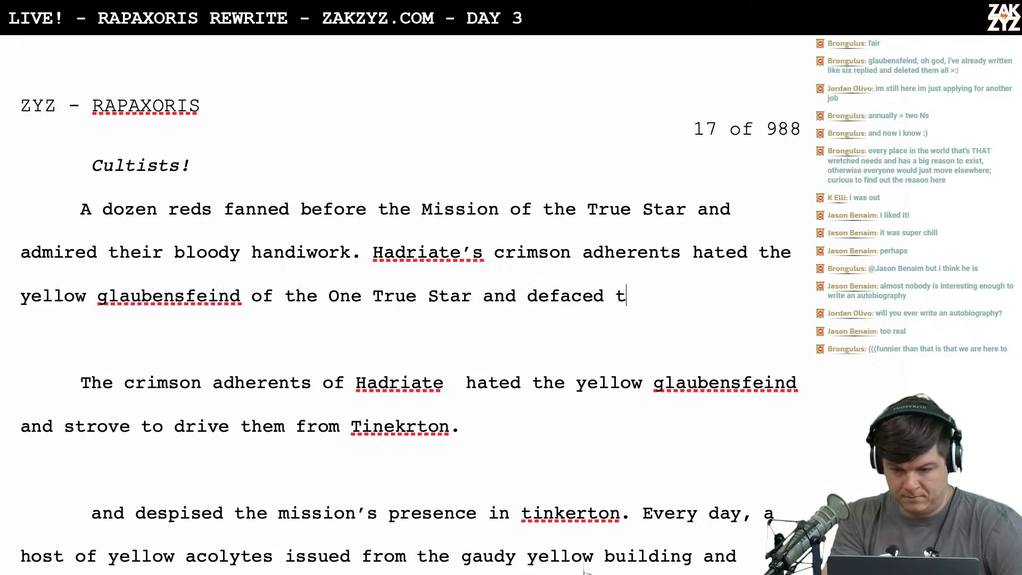
key(BackSpace)
key(BackSpace)
key(BackSpace)
key(BackSpace)
key(BackSpace)
key(BackSpace)
key(BackSpace)
key(BackSpace)
key(BackSpace)
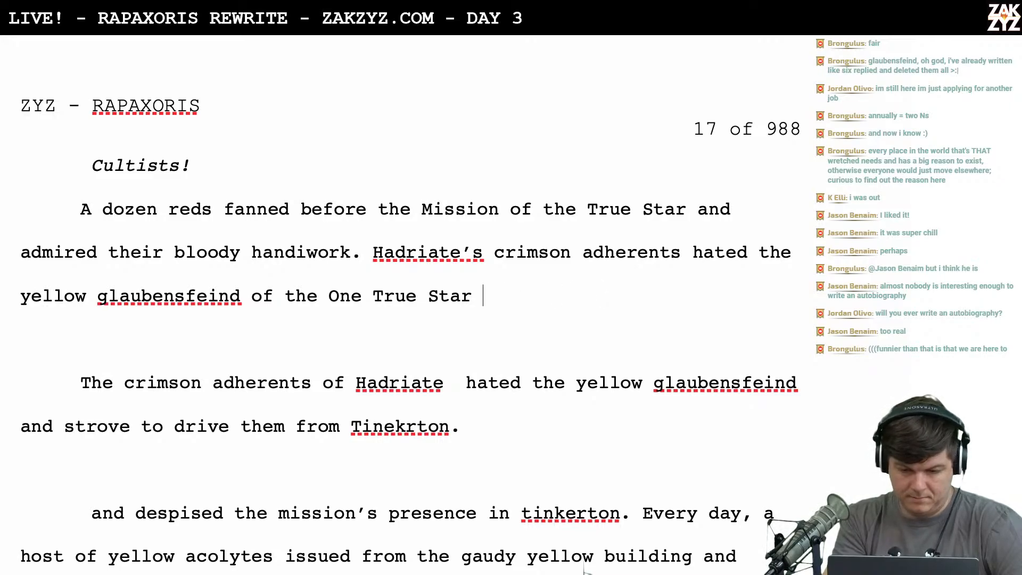
Try ending the sentence at "One True Star" and starting a new one with "Their temple was defaced"
text(. Their )
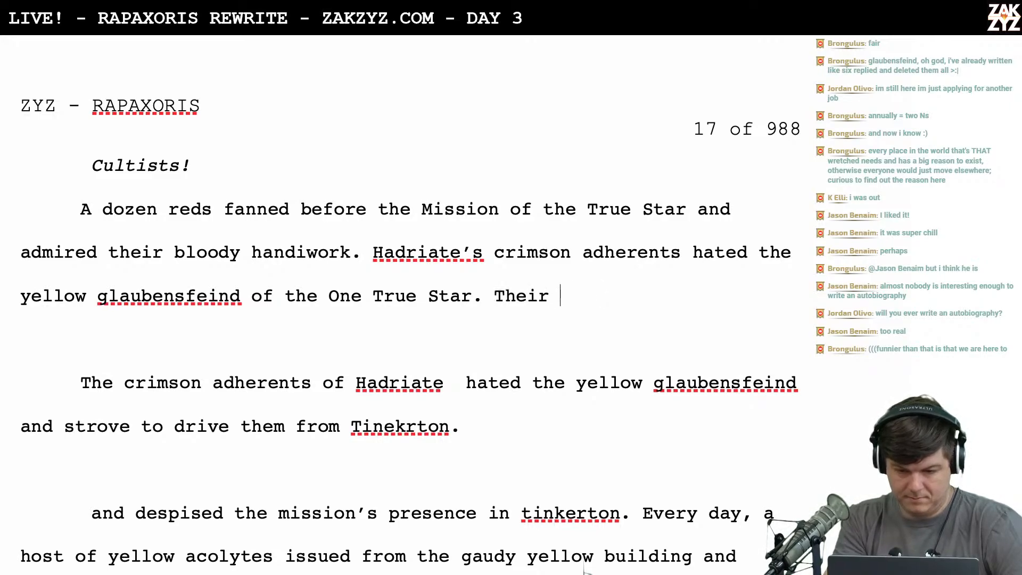
text(temple was def)
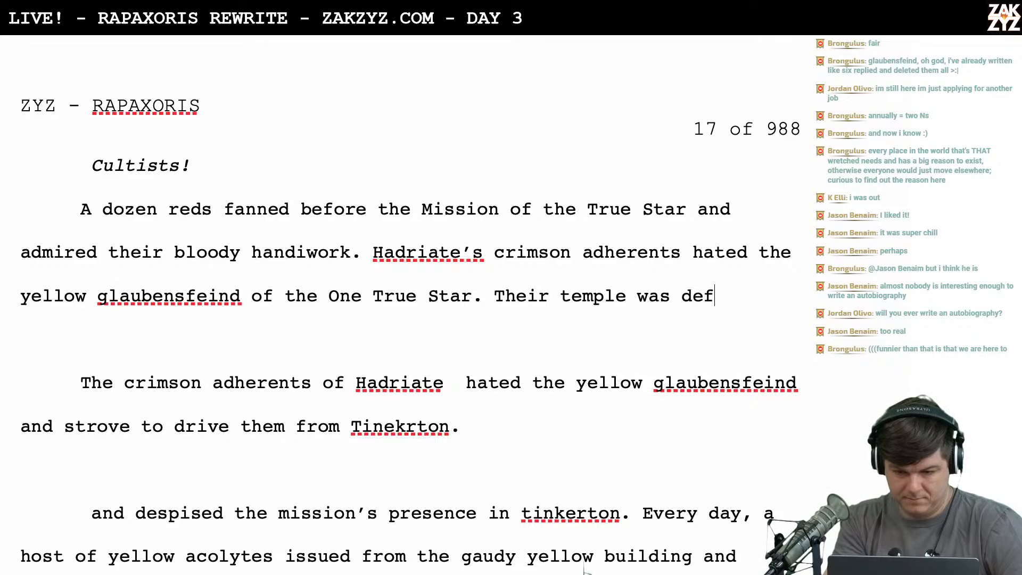
text(aced)
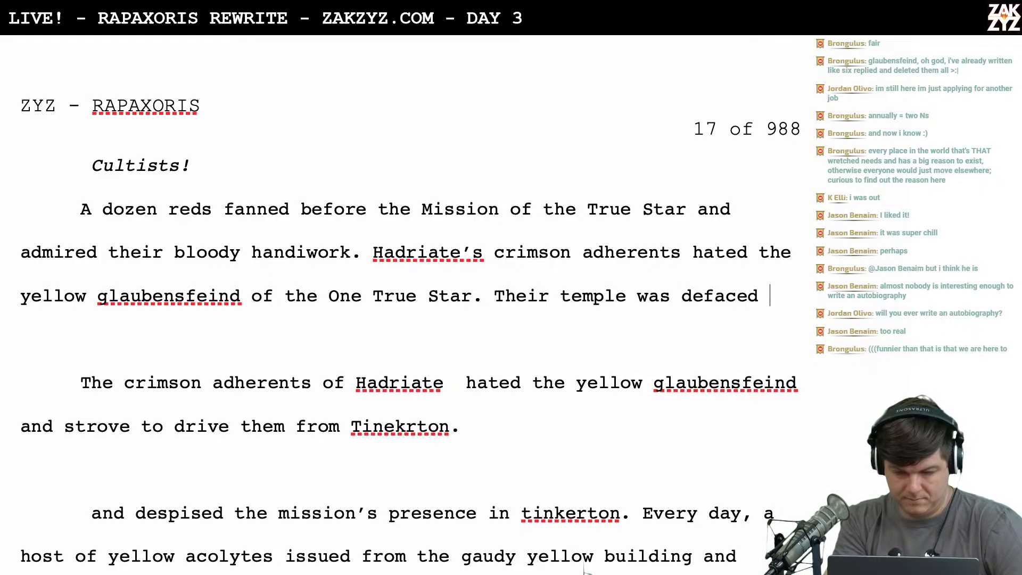
key(BackSpace)
key(BackSpace)
key(BackSpace)
key(BackSpace)
key(BackSpace)
key(BackSpace)
key(BackSpace)
key(BackSpace)
key(BackSpace)
key(BackSpace)
key(BackSpace)
key(BackSpace)
key(BackSpace)
key(BackSpace)
key(BackSpace)
key(BackSpace)
key(BackSpace)
key(BackSpace)
key(BackSpace)
key(BackSpace)
key(BackSpace)
key(BackSpace)
key(BackSpace)
key(BackSpace)
key(BackSpace)
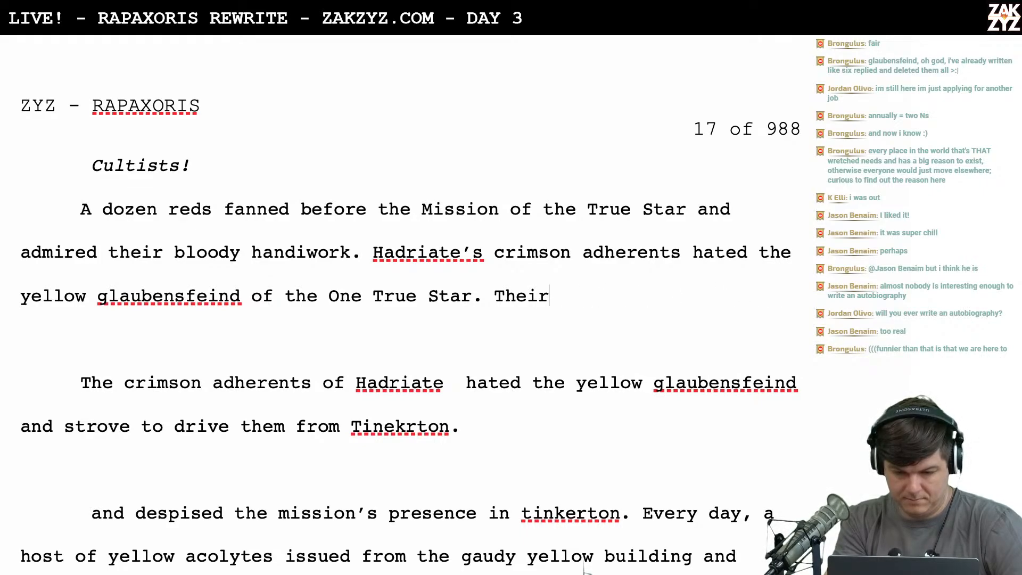
text(E)
key(BackSpace)
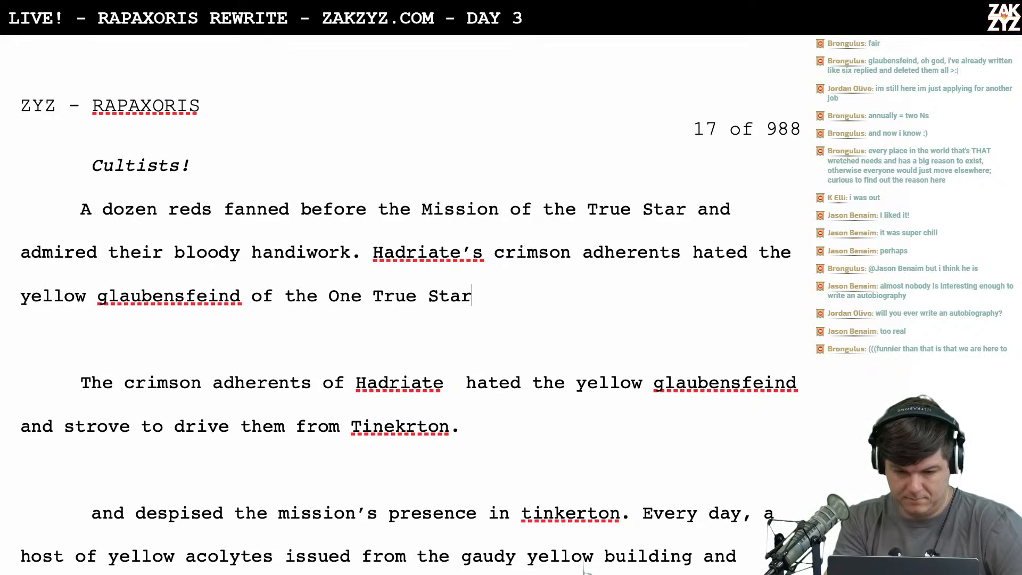
Extend the sentence after "One True Star" with "and defaced their temple every day."
text(and defaced)
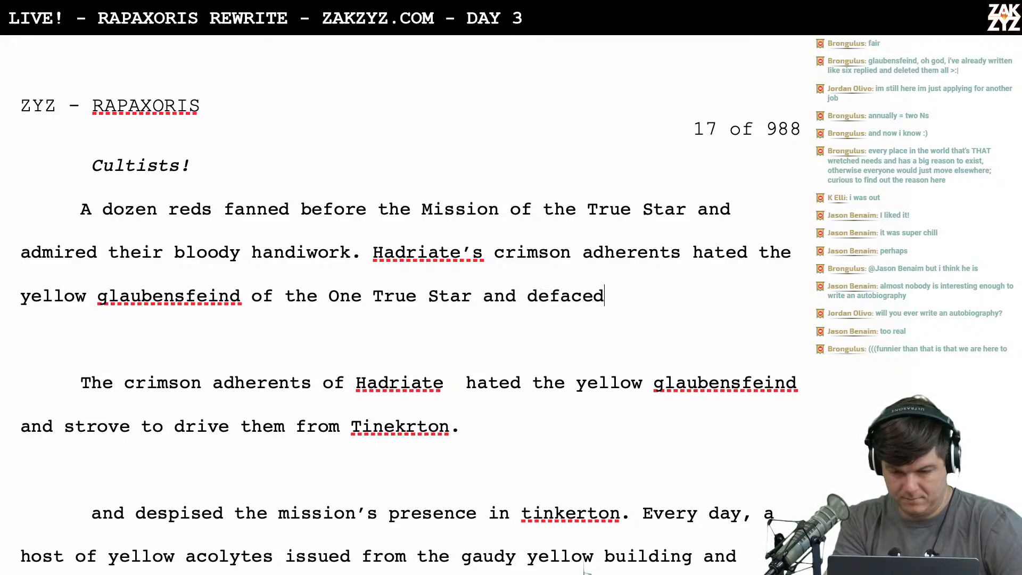
text( their temple ev)
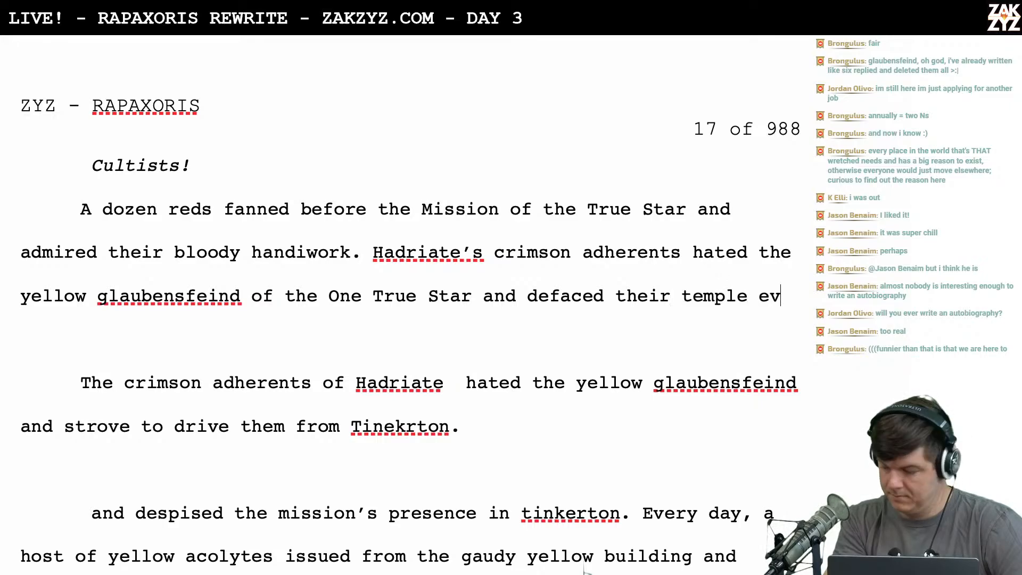
text(ery day.)
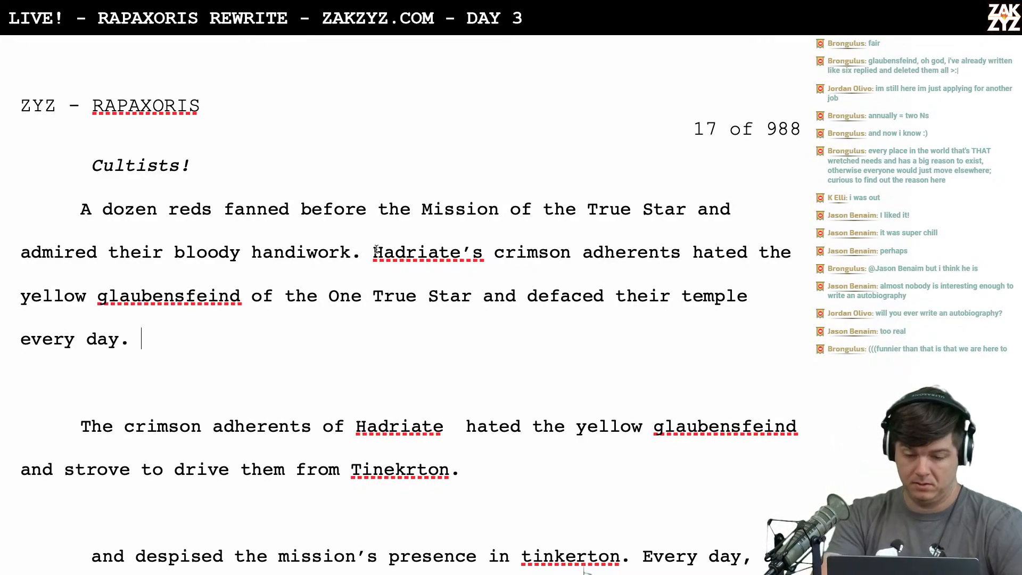
End the sentence with a period after "One True Star" and move "and defaced their temple every day." into its own paragraph below a blank line
click(469, 295)
text(.)
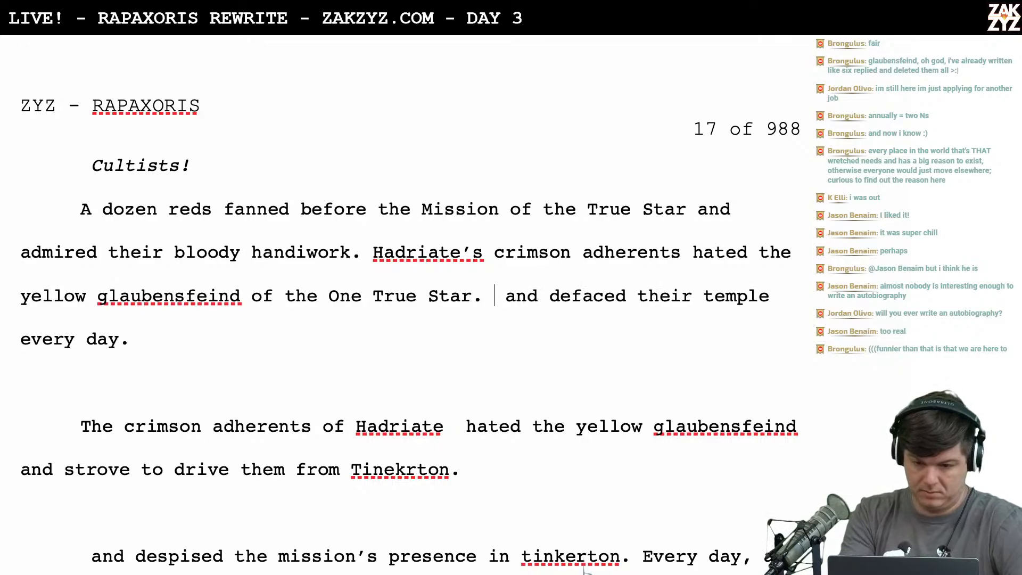
key(Return)
key(Return)
Try starting the sentence after "One True Star." with "Every night they defaced this"
text(Ev)
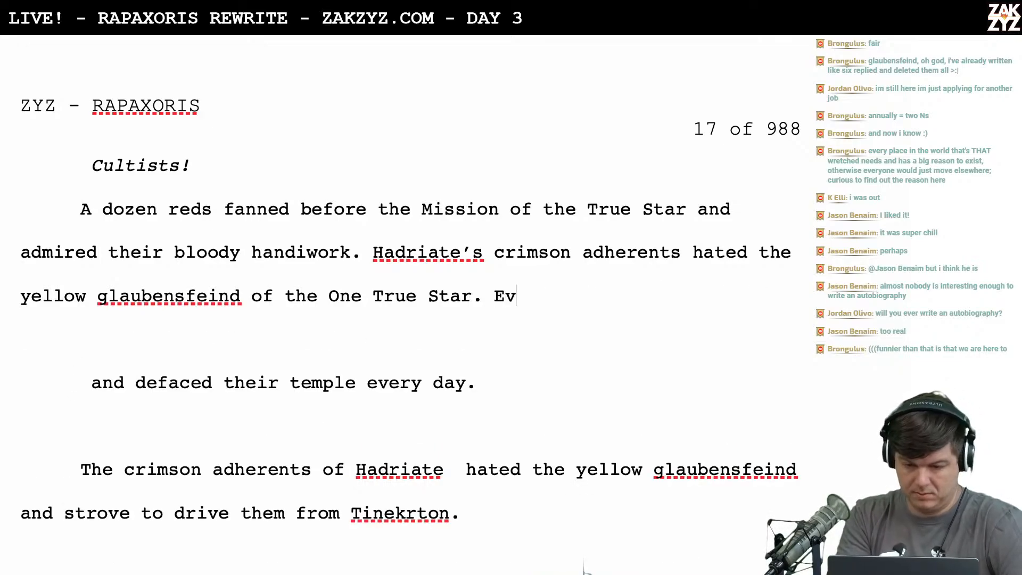
text(ery night they defeca)
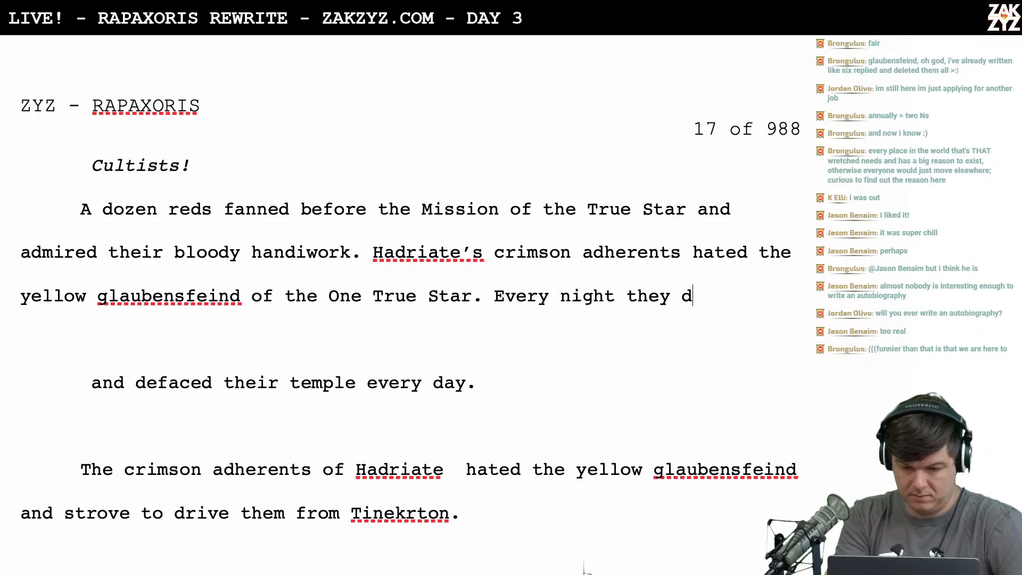
key(BackSpace)
key(BackSpace)
key(BackSpace)
text(a)
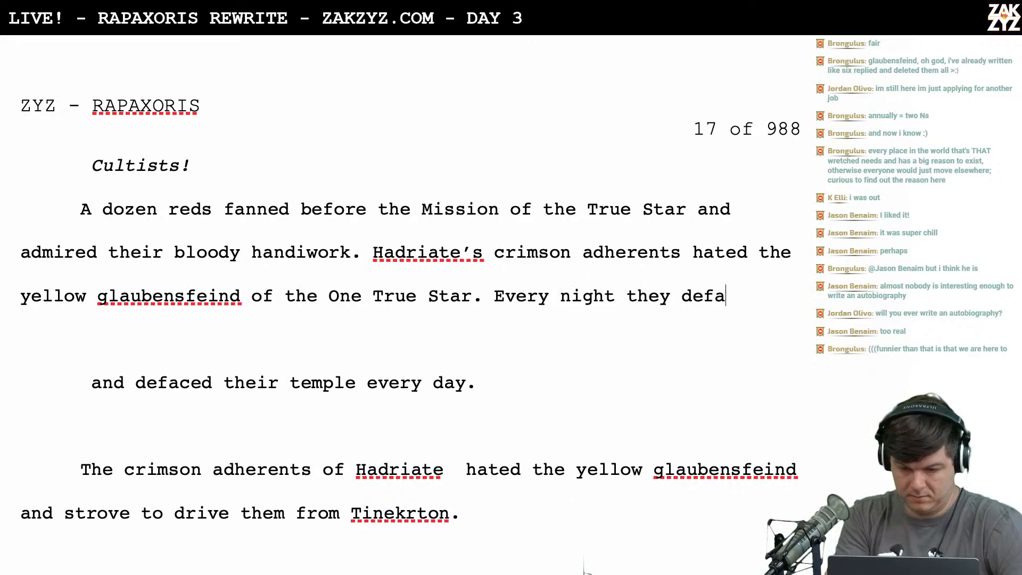
text(ced this t)
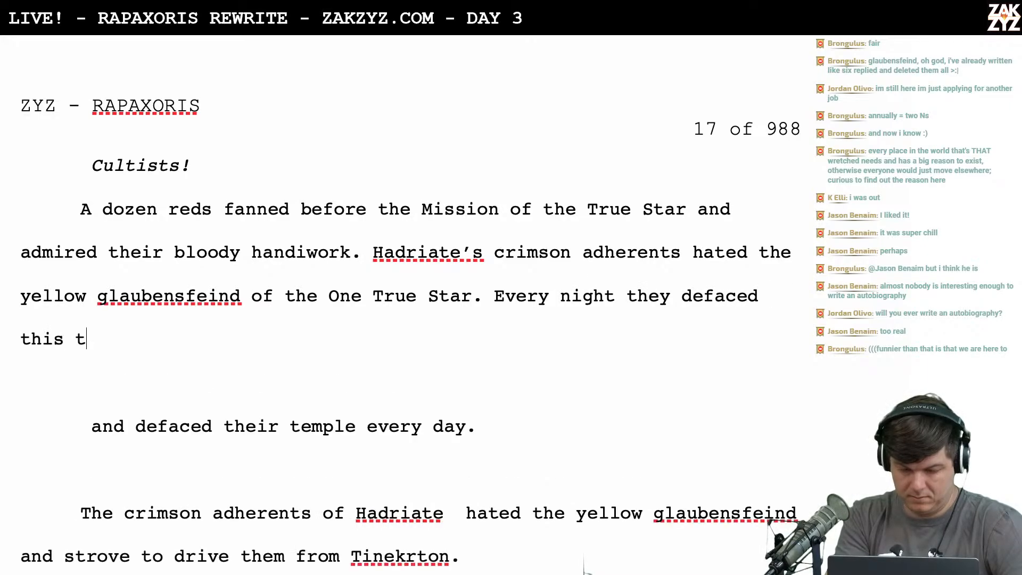
key(BackSpace)
key(BackSpace)
key(BackSpace)
key(BackSpace)
key(BackSpace)
key(BackSpace)
key(BackSpace)
key(BackSpace)
key(BackSpace)
key(BackSpace)
key(BackSpace)
key(BackSpace)
key(BackSpace)
key(BackSpace)
key(BackSpace)
key(BackSpace)
key(BackSpace)
key(BackSpace)
key(BackSpace)
key(BackSpace)
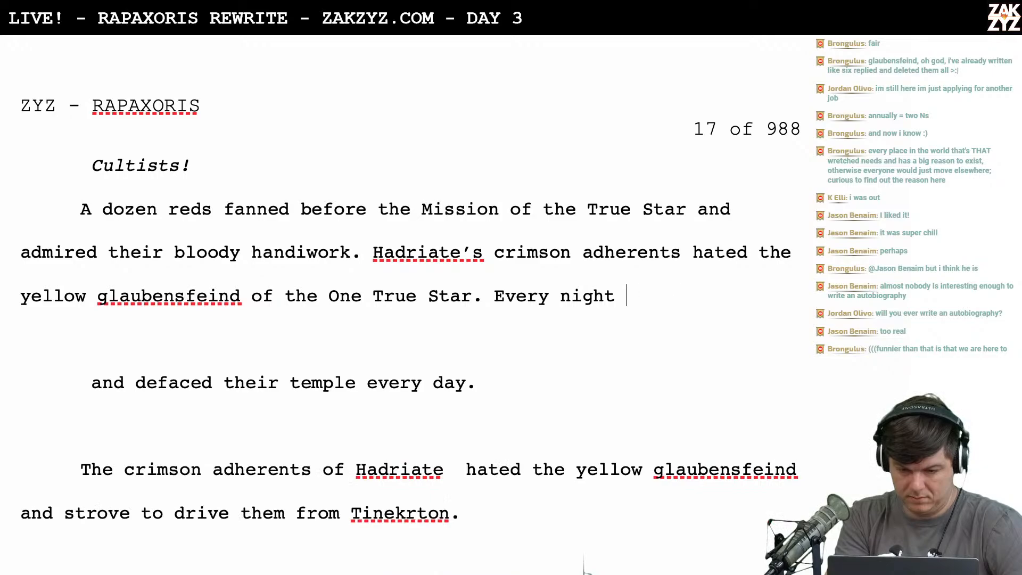
key(BackSpace)
key(BackSpace)
key(BackSpace)
key(BackSpace)
key(BackSpace)
key(BackSpace)
Add the sentence "They defaced this temple every night." after "One True Star."
text(They d)
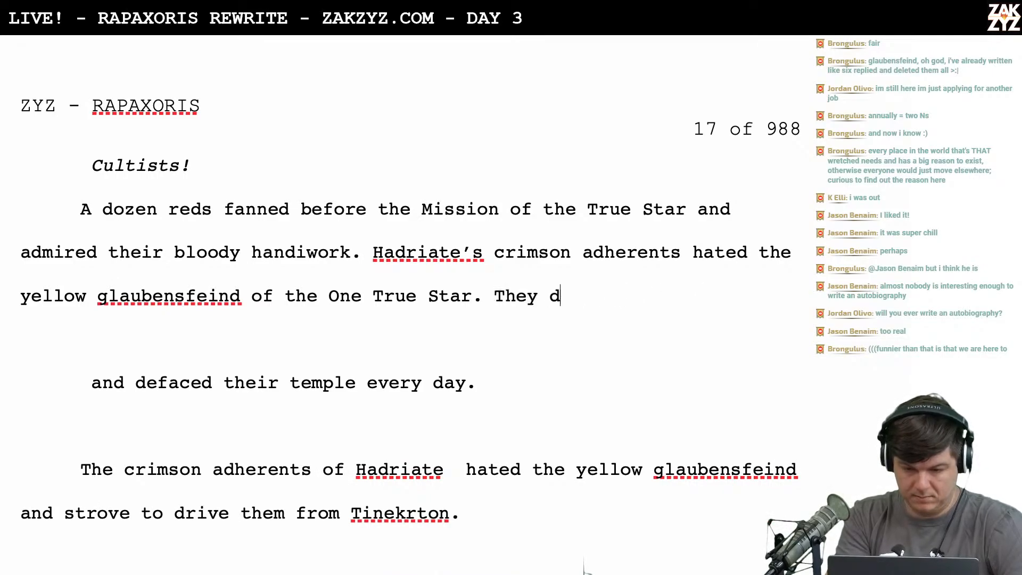
text(efaced this)
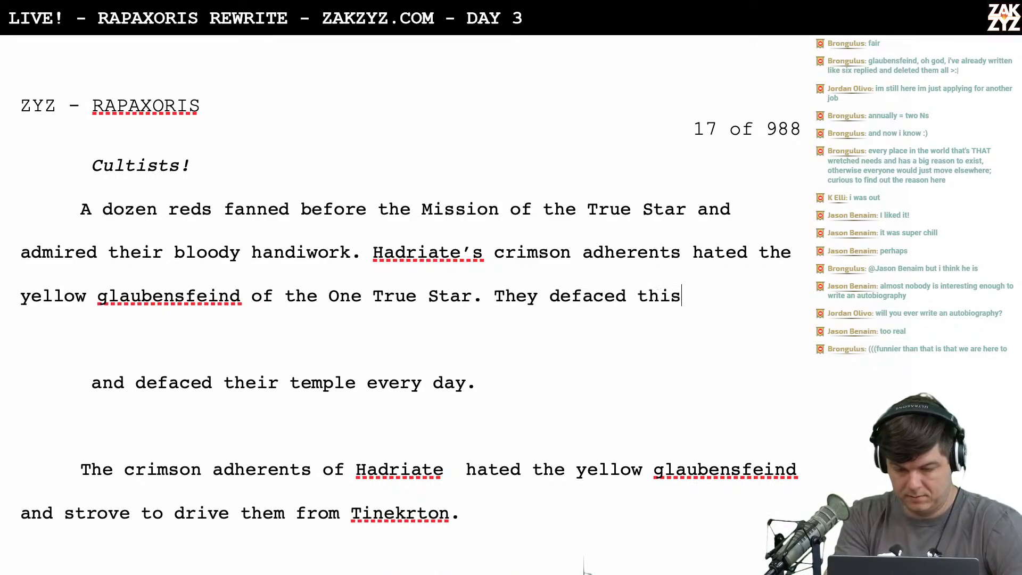
text( temple every n)
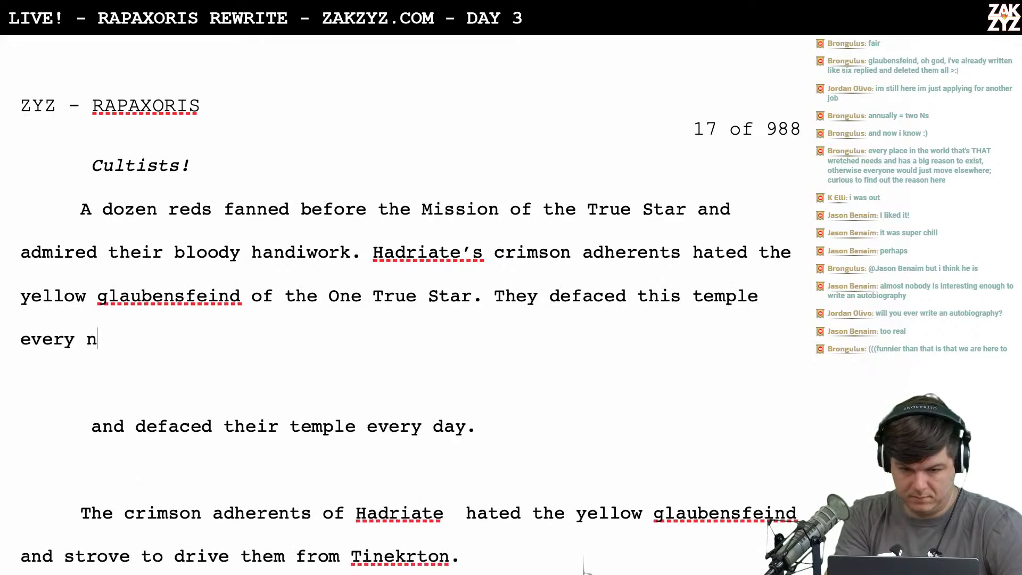
text(ight.)
Delete the leftover draft text from after "every night." through "Every day, a", and start a new paragraph at "host of yellow acolytes"
key(shift+Down)
key(shift+Down)
key(shift+Down)
key(shift+Down)
key(shift+Down)
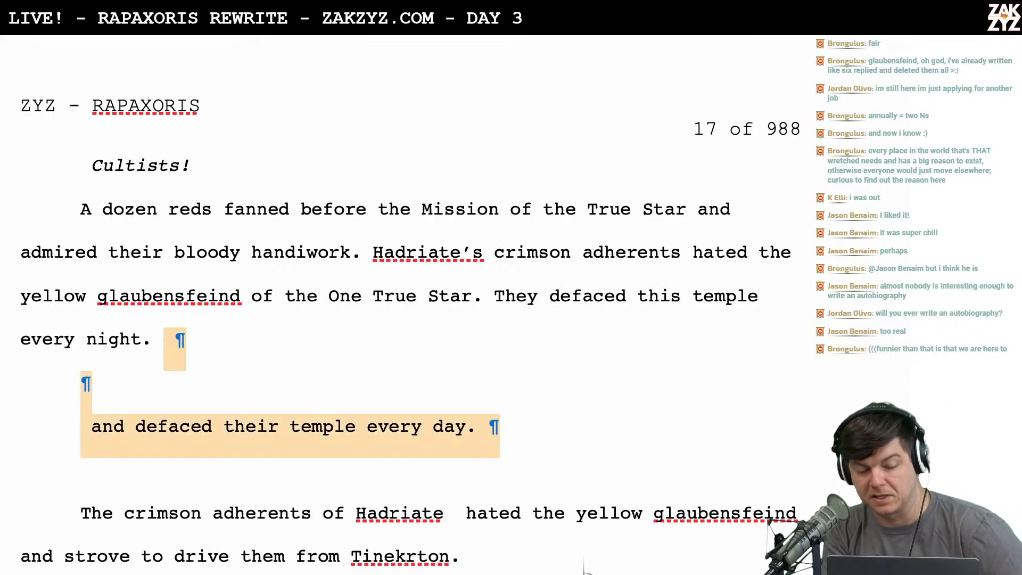
key(shift+Down)
key(shift+Down)
key(shift+Down)
key(shift+Down)
key(shift+Up)
key(shift+Up)
key(shift+Right)
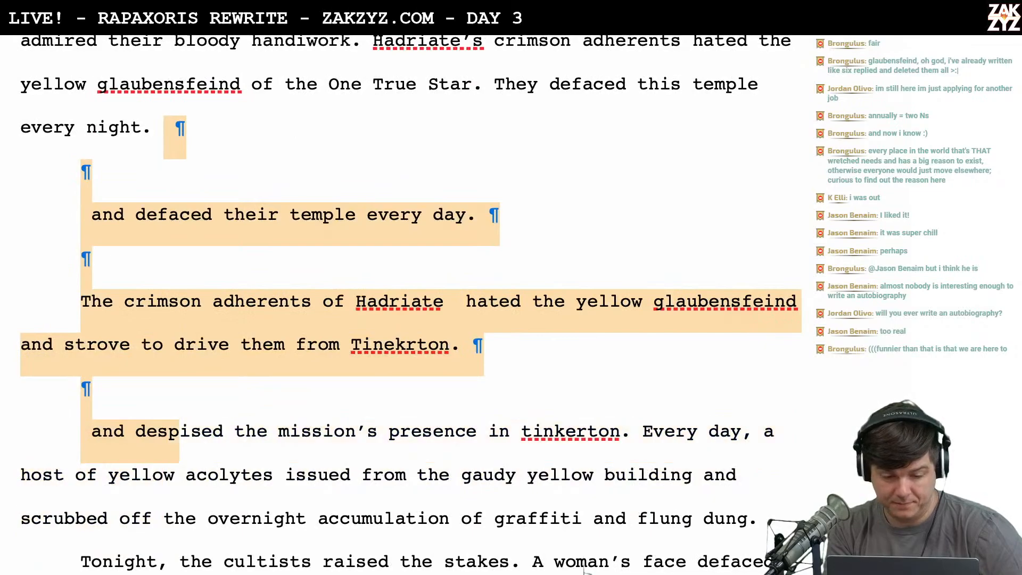
key(shift+Down)
key(shift+Left)
key(shift+Left)
key(shift+Left)
key(shift+Left)
key(shift+Left)
key(shift+Left)
key(shift+Left)
key(shift+Left)
key(shift+Left)
key(shift+Left)
key(shift+Left)
key(shift+Left)
key(shift+Left)
key(shift+Left)
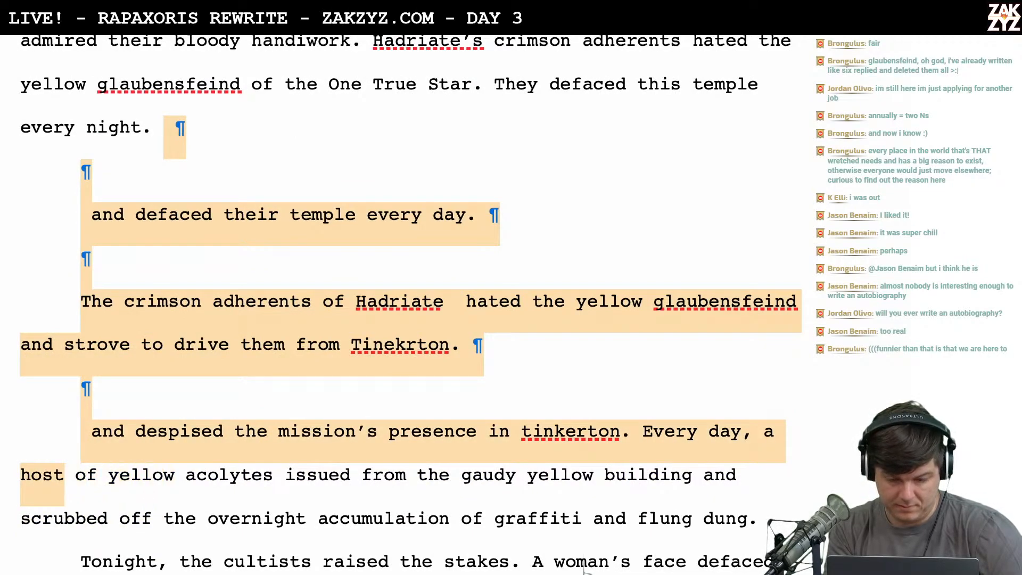
key(shift+Left)
key(BackSpace)
key(Return)
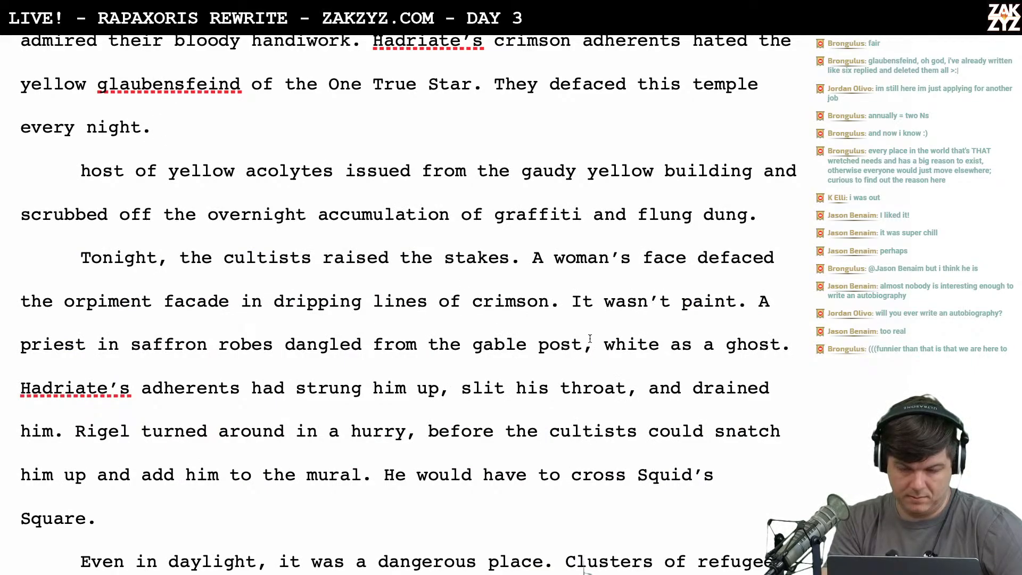
Move "They defaced this temple every night." into its own paragraph, separated by a blank line from "One True Star."
scroll(576, 287, up, 2)
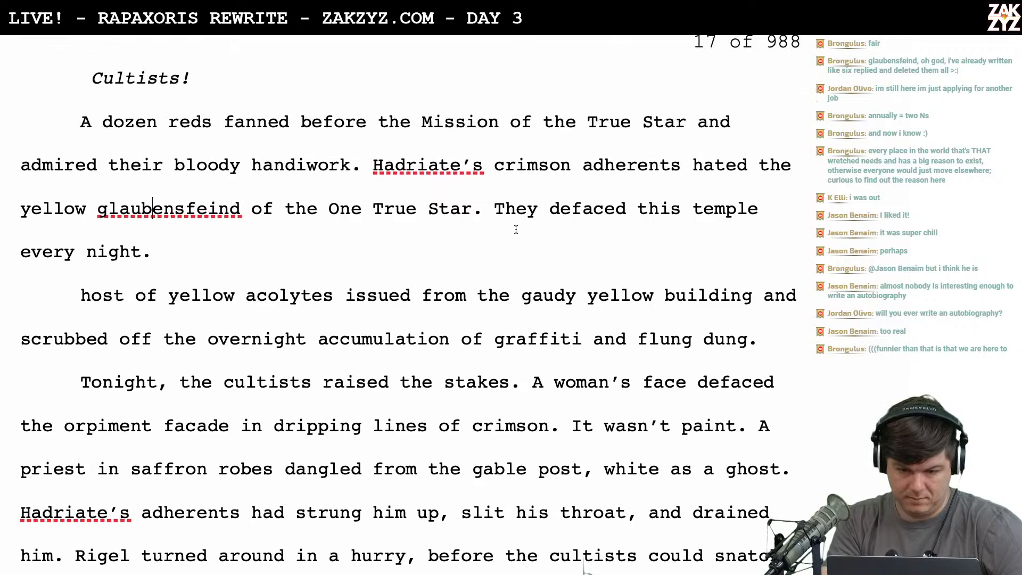
scroll(516, 229, down, 1)
click(493, 209)
key(Return)
key(Return)
click(493, 209)
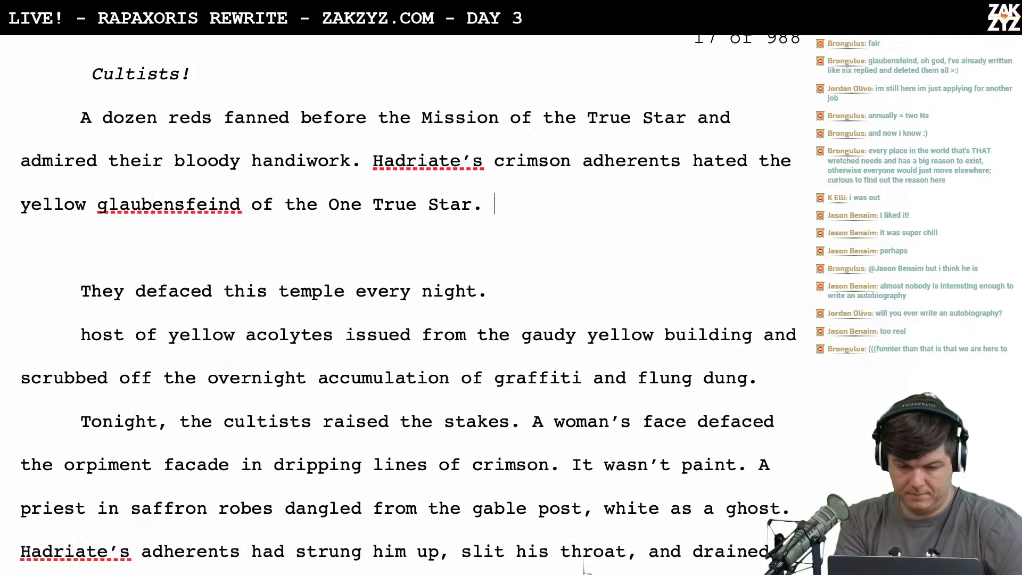
After "One True Star." write "Every night, the mission was defaced. Every morning a host of"
text(Every n)
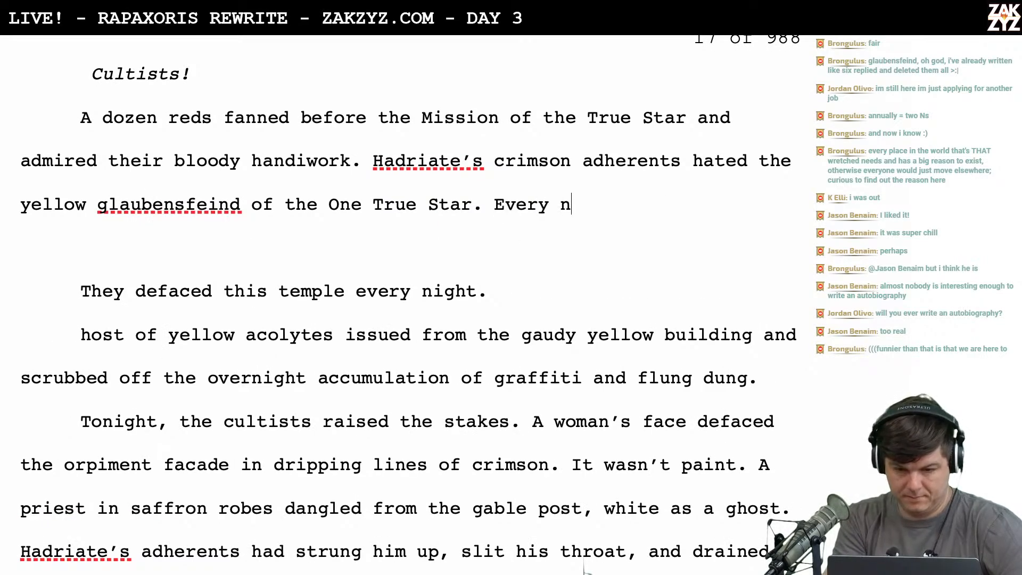
text(ight, the missi)
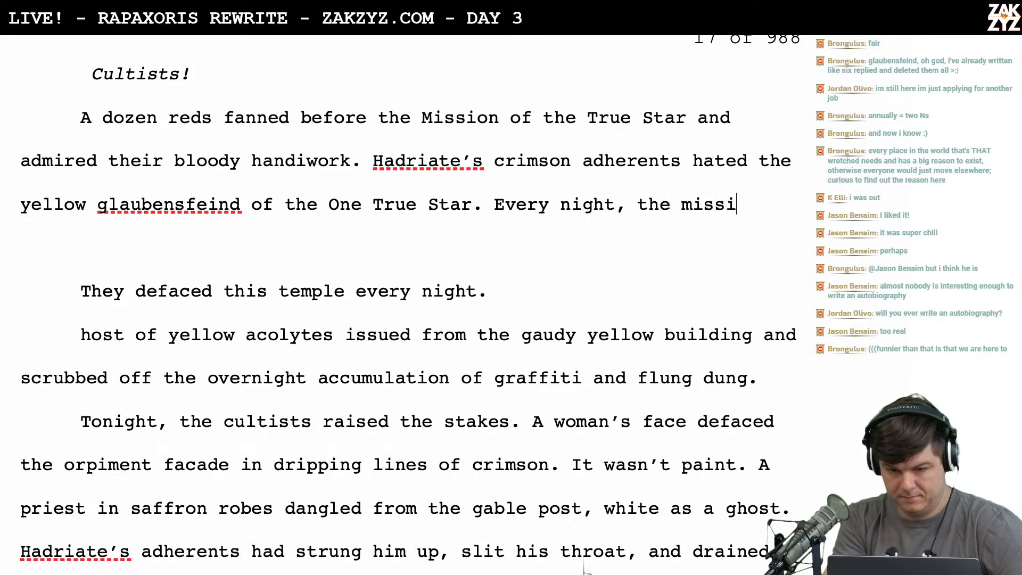
text(on was defaced. )
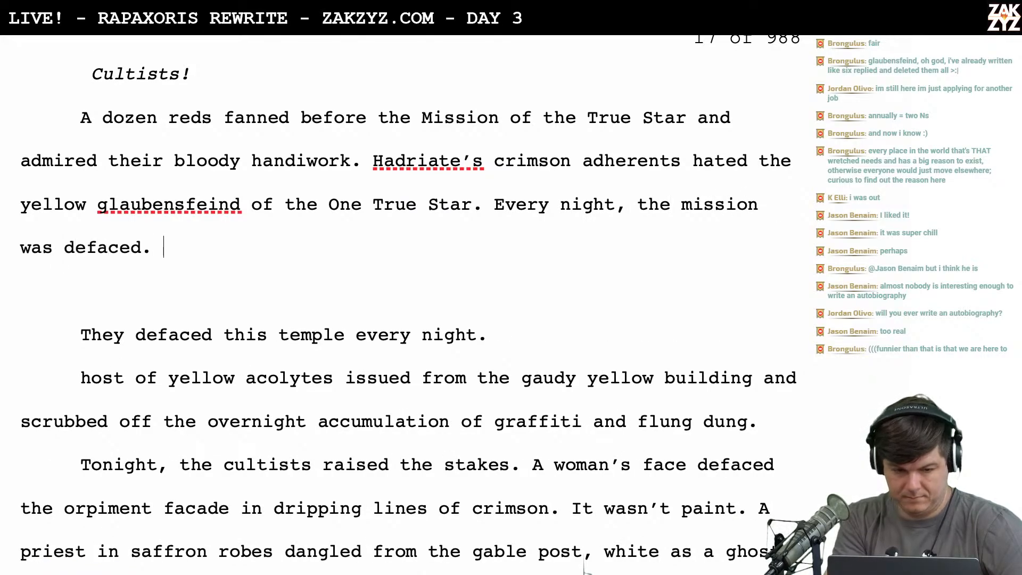
text(Every morning )
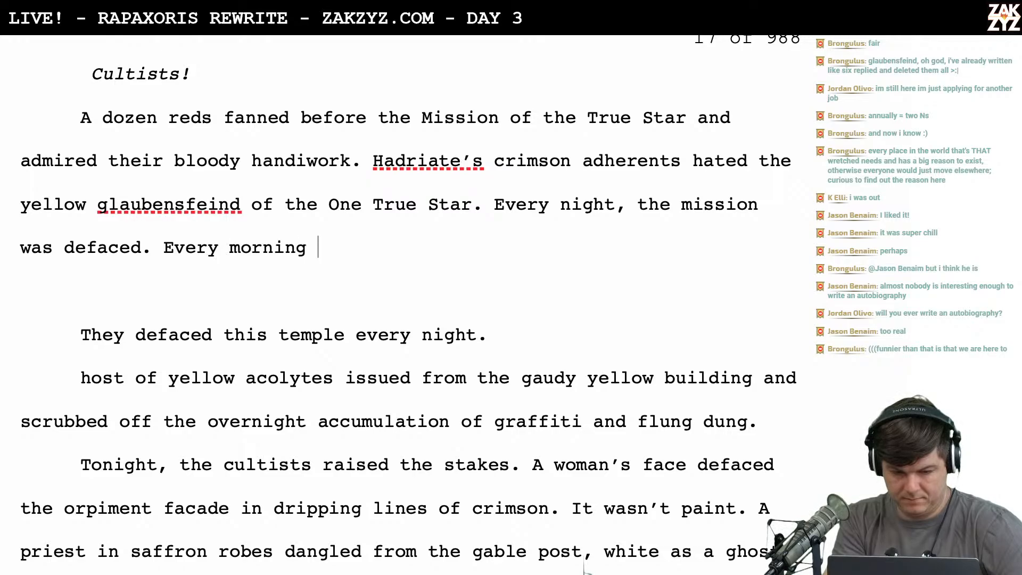
text(a host of)
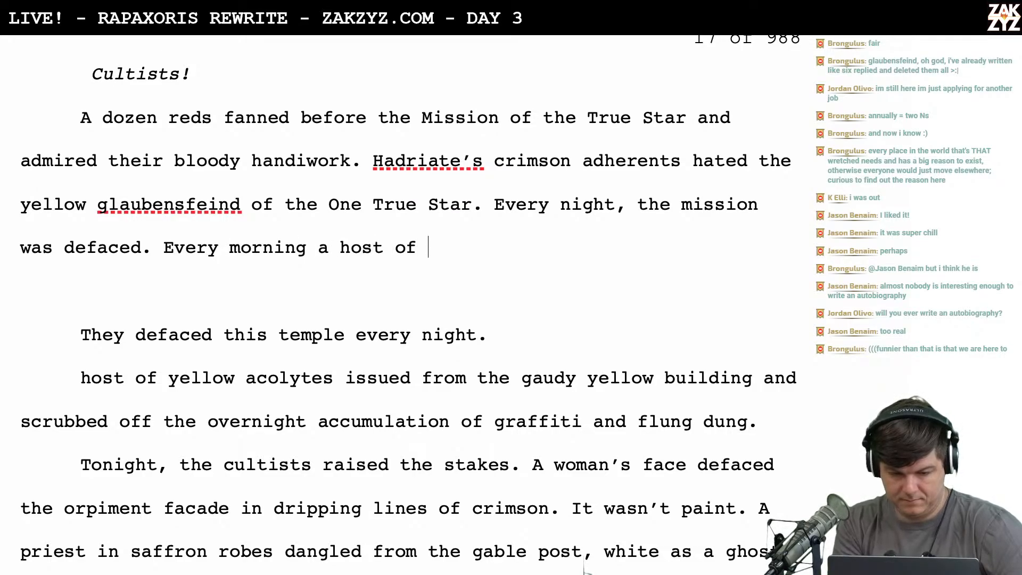
Delete the leftover "They defaced this temple every night." and duplicate "host of", joining the new sentence to "yellow acolytes issued"
key(shift+Down)
key(shift+Down)
key(shift+Right)
key(shift+Right)
key(shift+Right)
key(shift+Right)
key(shift+Right)
key(shift+Right)
key(shift+Right)
key(shift+Right)
key(shift+Right)
key(shift+Right)
key(shift+Right)
key(shift+Right)
key(shift+Right)
key(shift+Right)
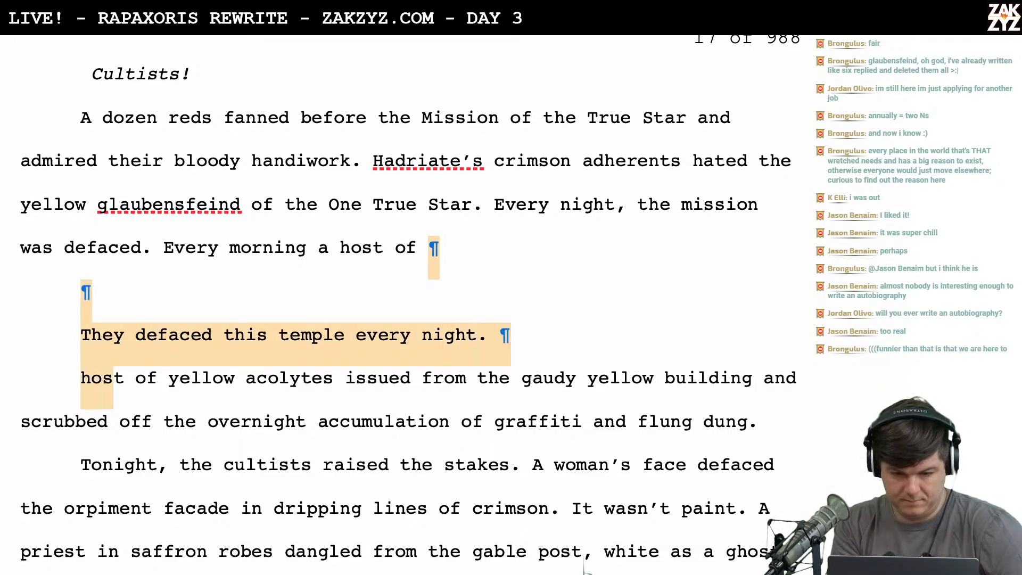
key(BackSpace)
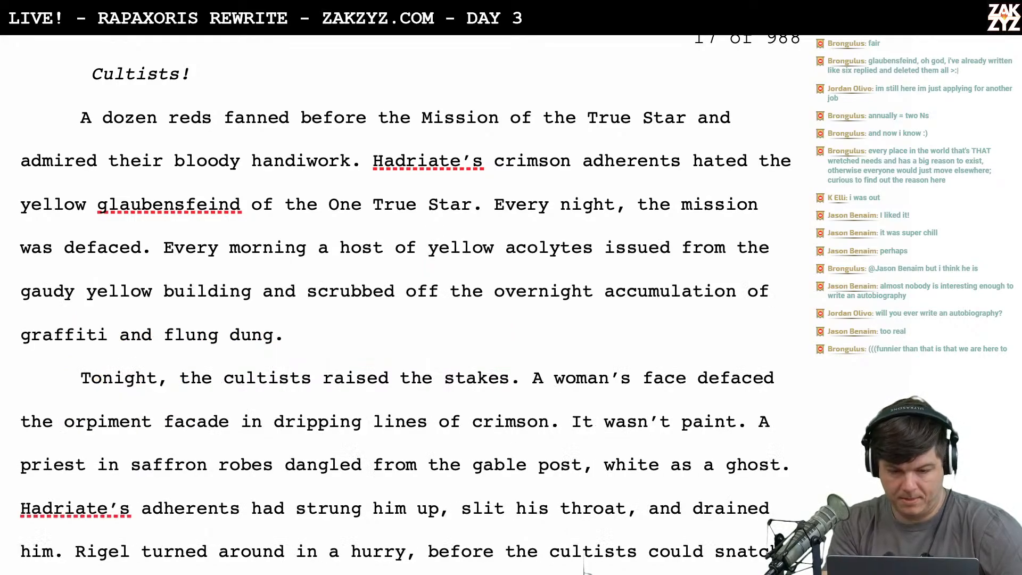
Replace "yellow" with "golden" so that the acolytes issue from the gaudy golden building
scroll(585, 568, down, 1)
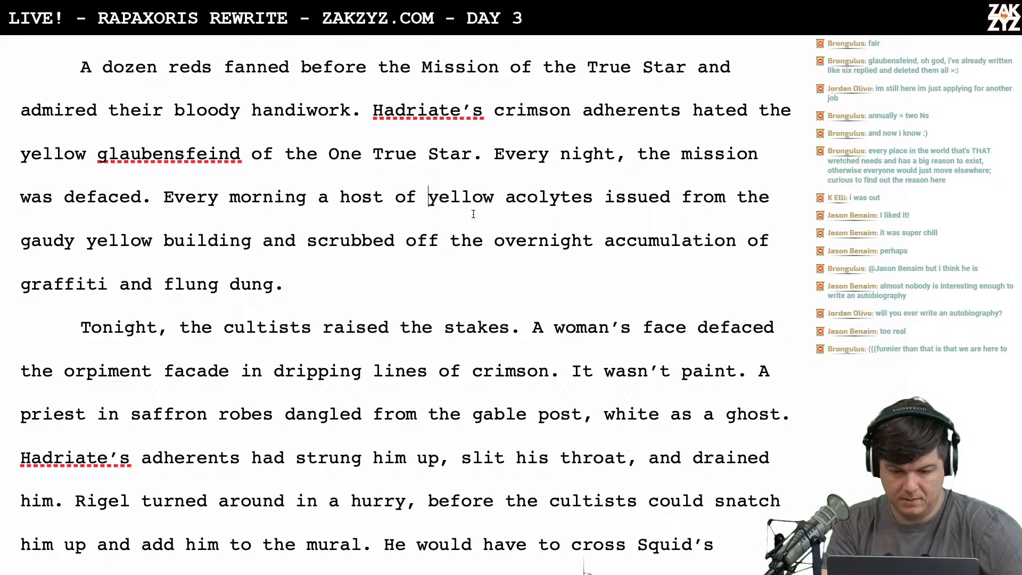
click(153, 242)
key(BackSpace)
key(BackSpace)
key(BackSpace)
key(BackSpace)
key(BackSpace)
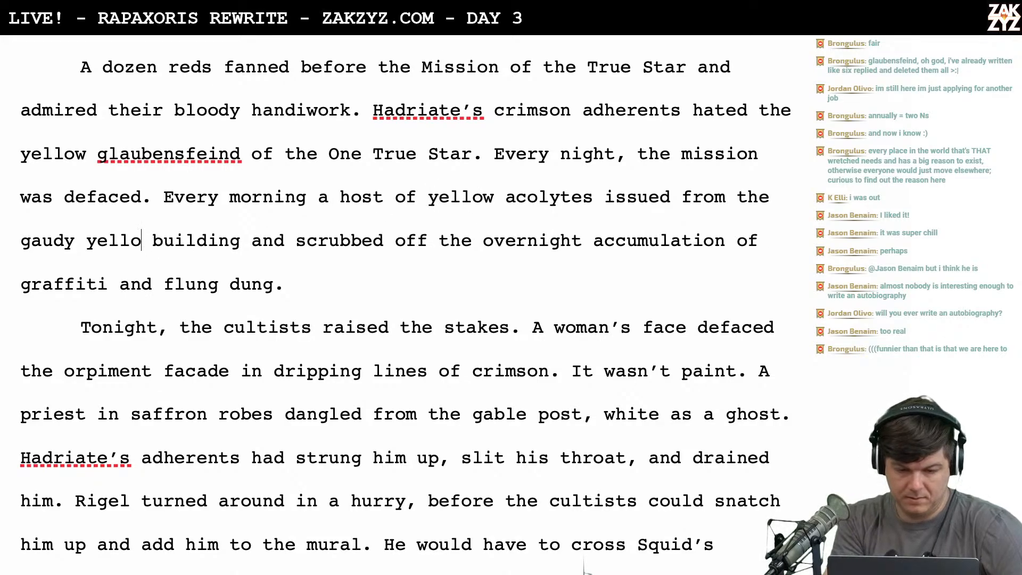
key(BackSpace)
text(golden)
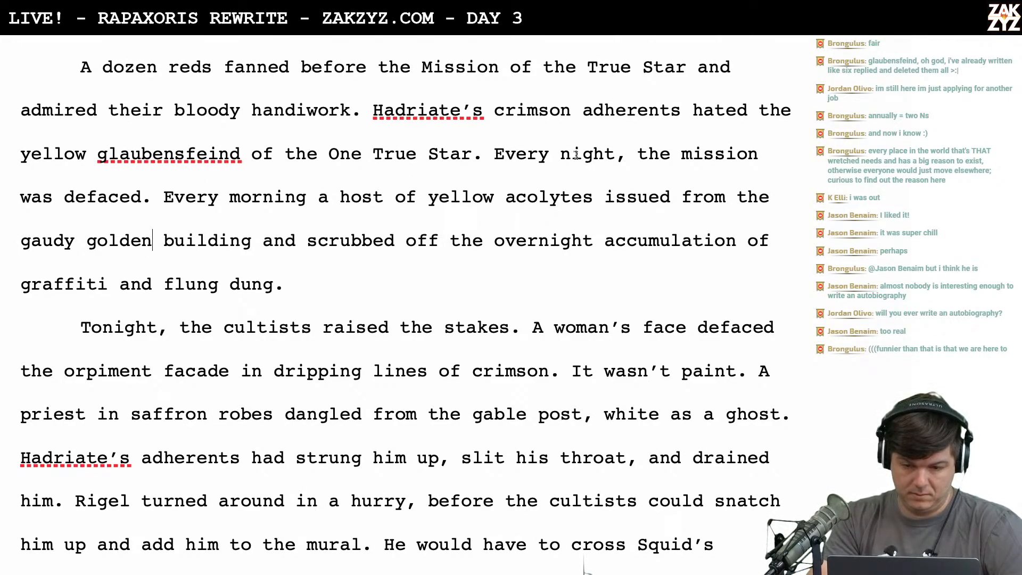
Reword the sentence after "One True Star." to "The mission was defaced nightly."
drag(495, 155, 649, 154)
text(T)
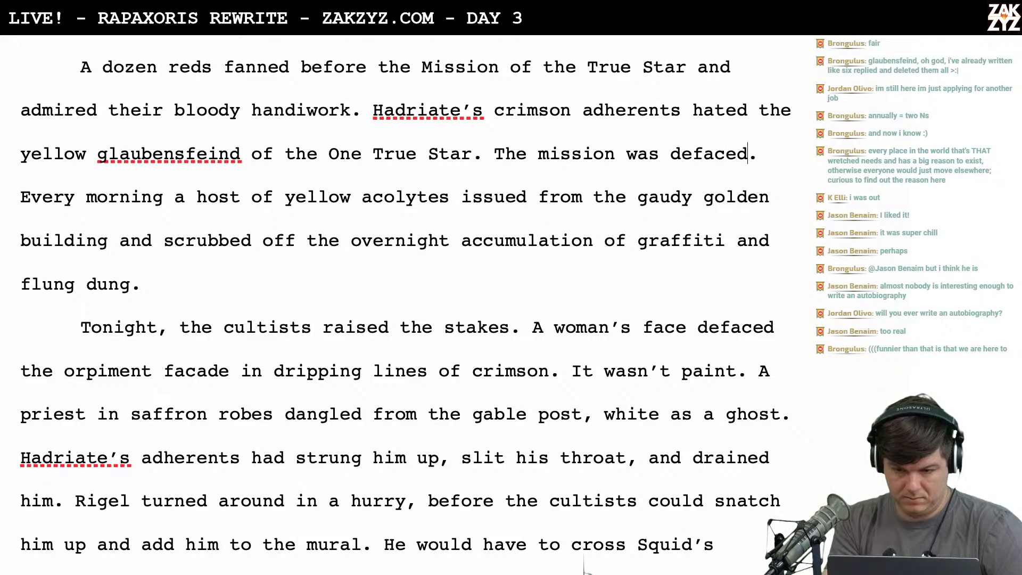
text(nightly. Every morning a host of yellow acolytes issued from the gaudy)
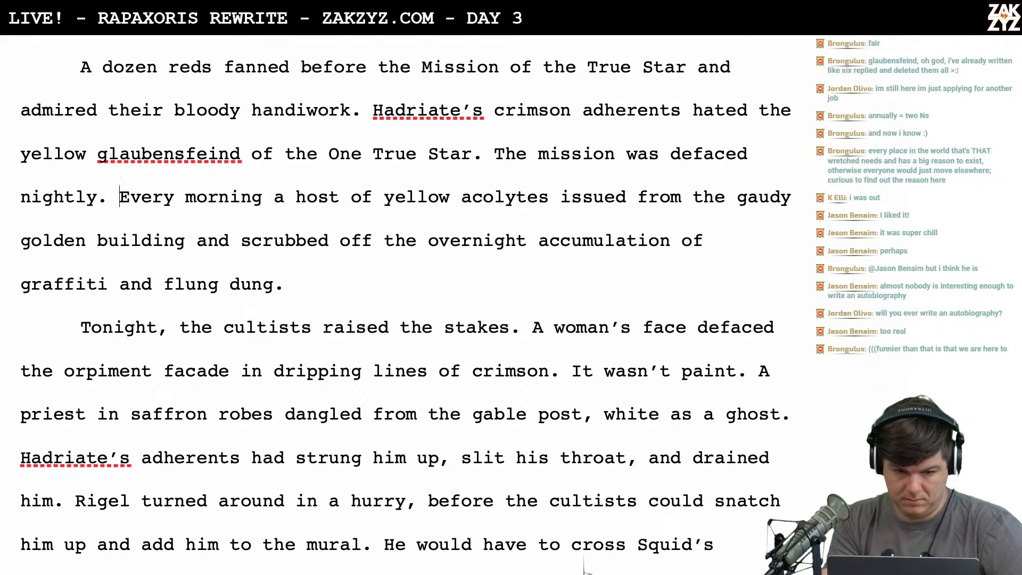
Change "Every morning" to "Each morning," before "a host of yellow acolytes"
key(BackSpace)
key(BackSpace)
key(BackSpace)
key(BackSpace)
text(ach)
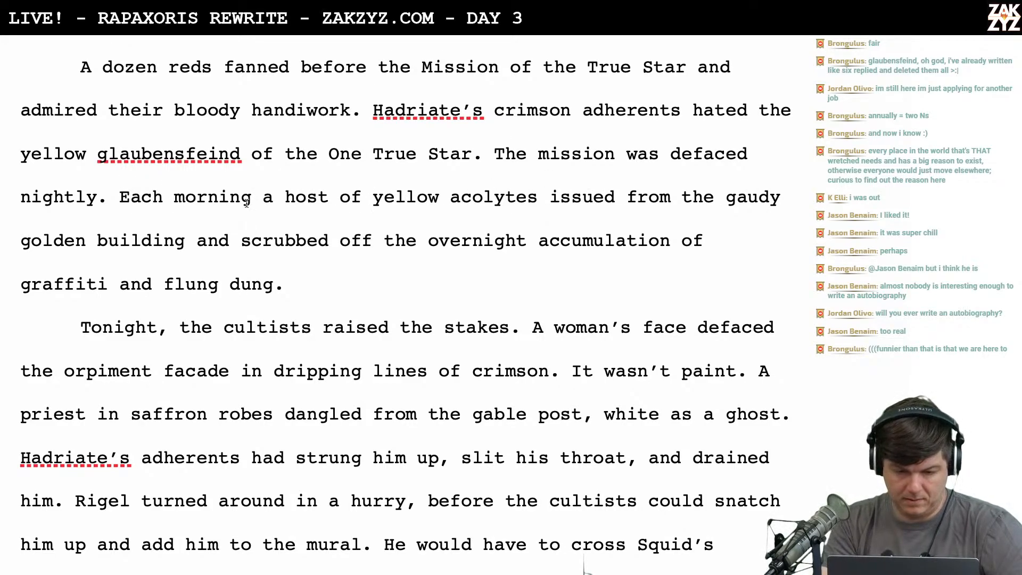
text(,)
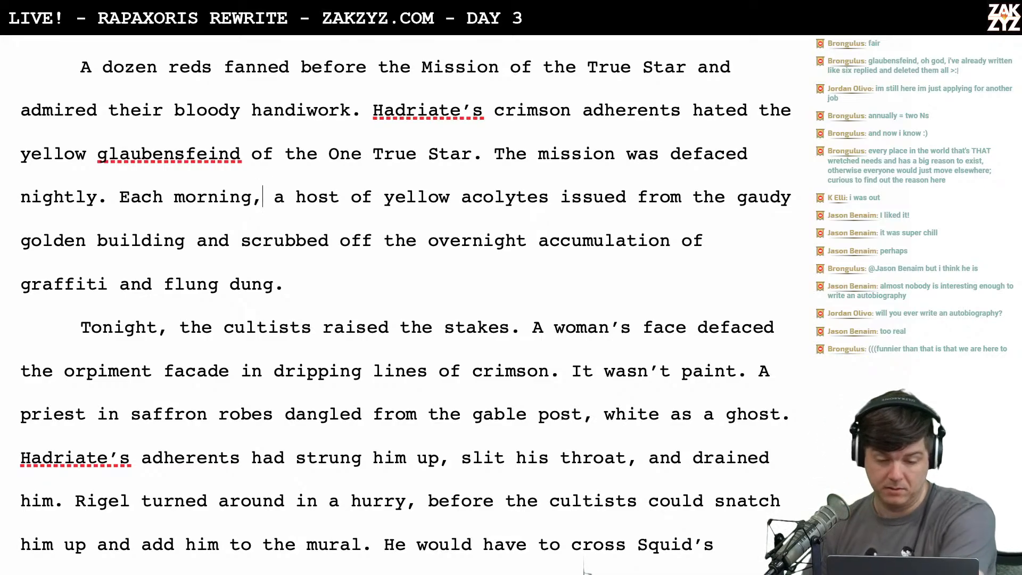
click(418, 258)
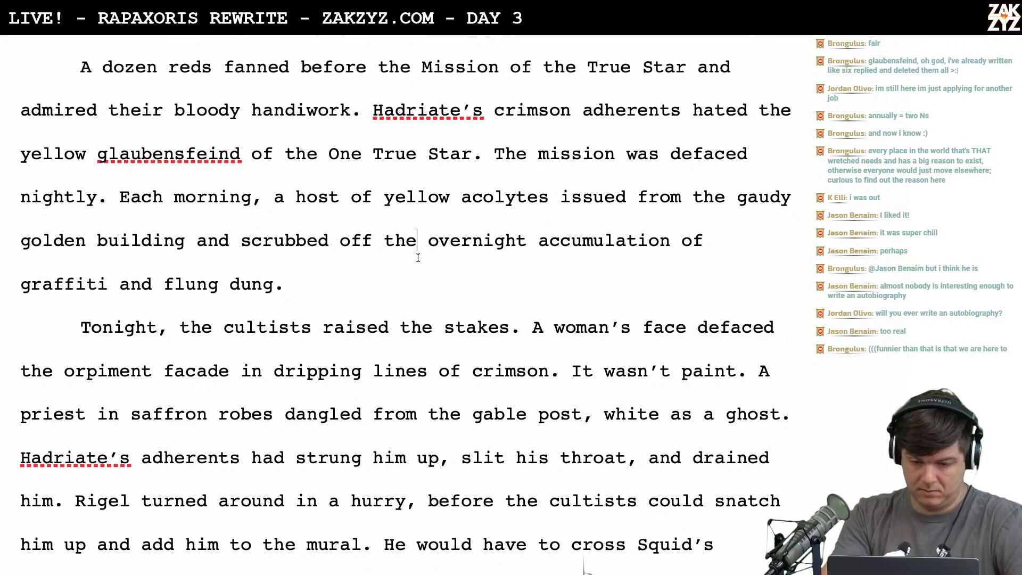
key(BackSpace)
key(BackSpace)
key(BackSpace)
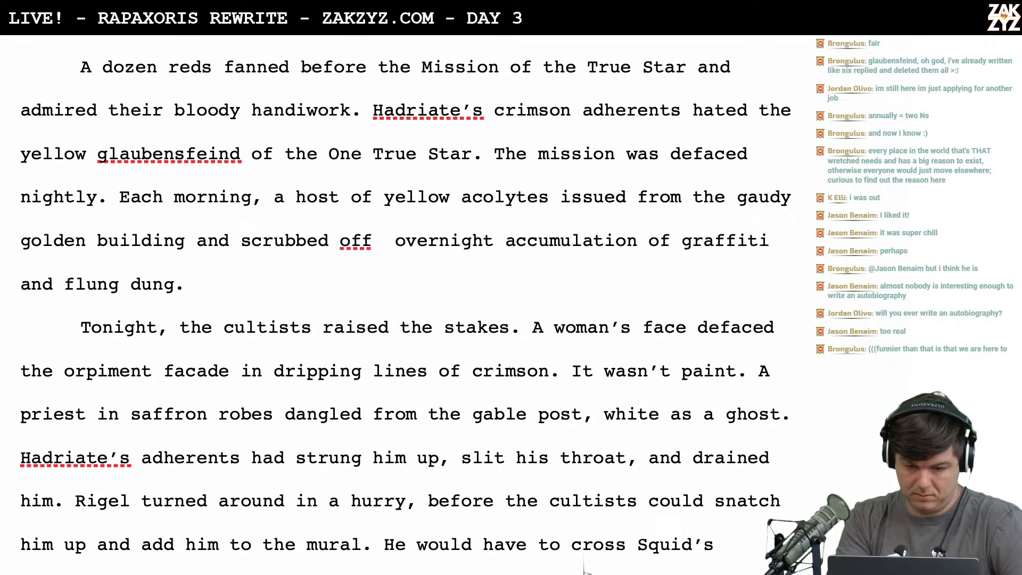
text(a)
key(BackSpace)
text(the)
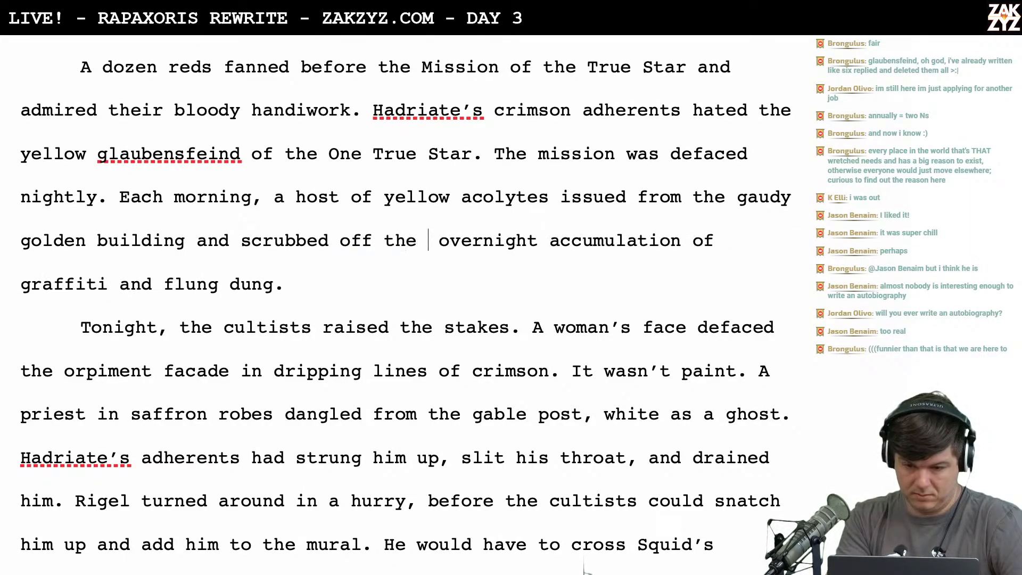
key(BackSpace)
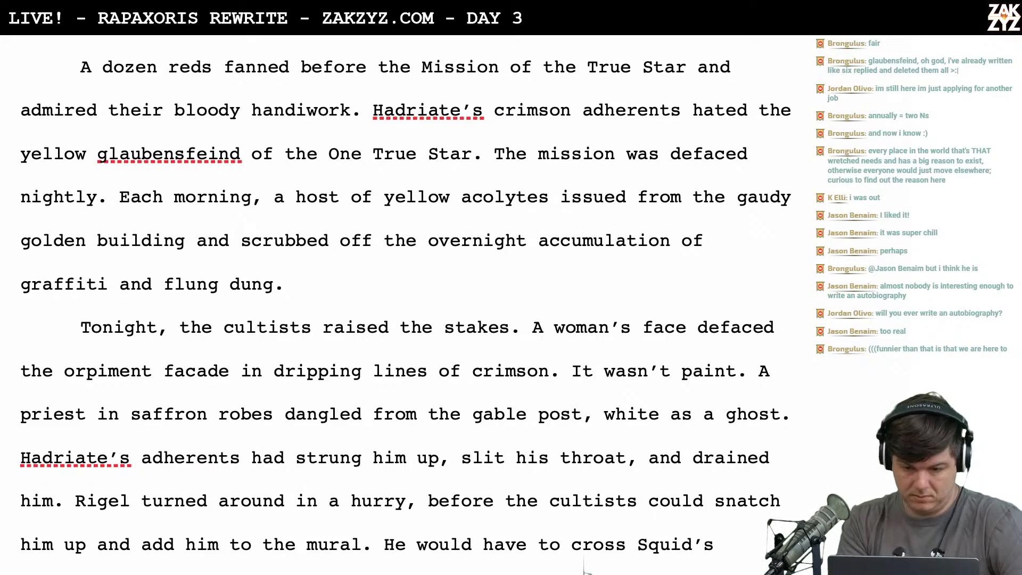
Delete "the overnight" between "scrubbed off" and "accumulation of graffiti"
key(Left)
key(Left)
key(Left)
key(shift+Right)
key(shift+Right)
key(shift+Right)
key(shift+Right)
key(shift+Right)
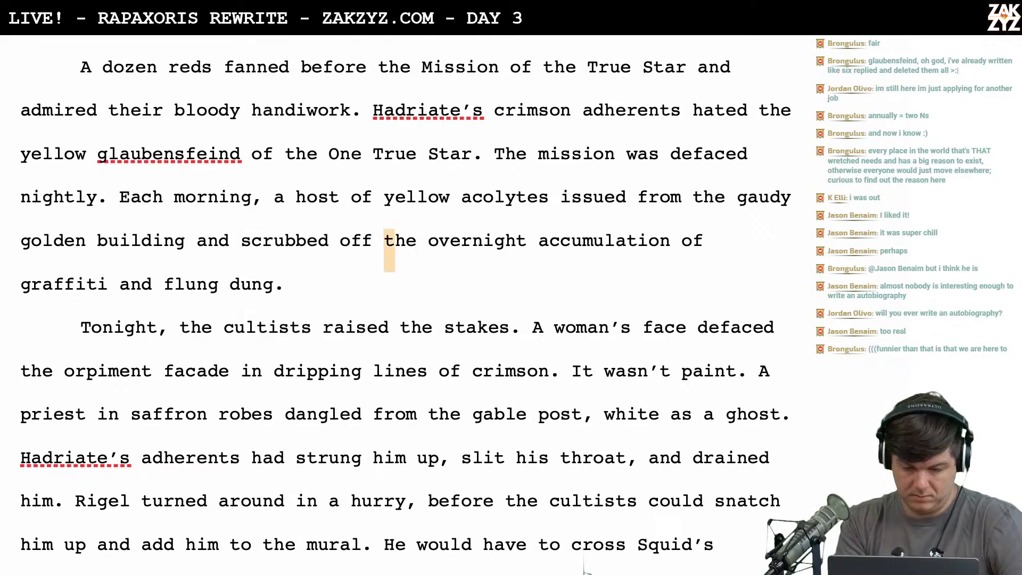
key(shift+Right)
key(shift+Right)
key(shift+Right)
key(shift+Right)
key(shift+Right)
key(shift+Right)
key(shift+Right)
key(shift+Right)
key(shift+Right)
key(BackSpace)
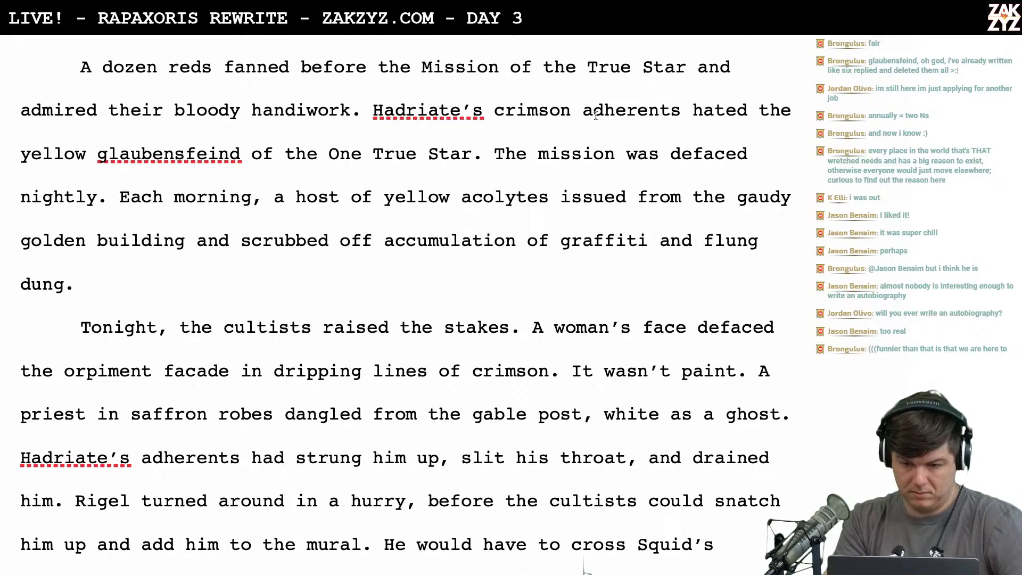
Insert "every night." after "The mission was defaced", ahead of "nightly."
click(738, 155)
click(761, 153)
text(every night.)
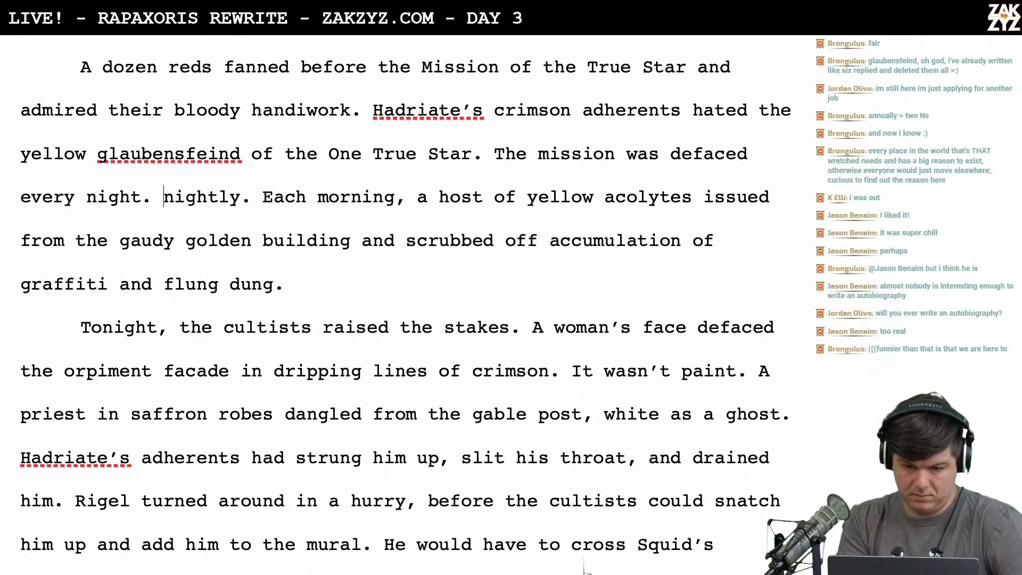
Move the text from "The mission was defaced" onward into its own paragraph, separated by a blank line from "One True Star."
key(Down)
key(Up)
key(Up)
key(Left)
key(Left)
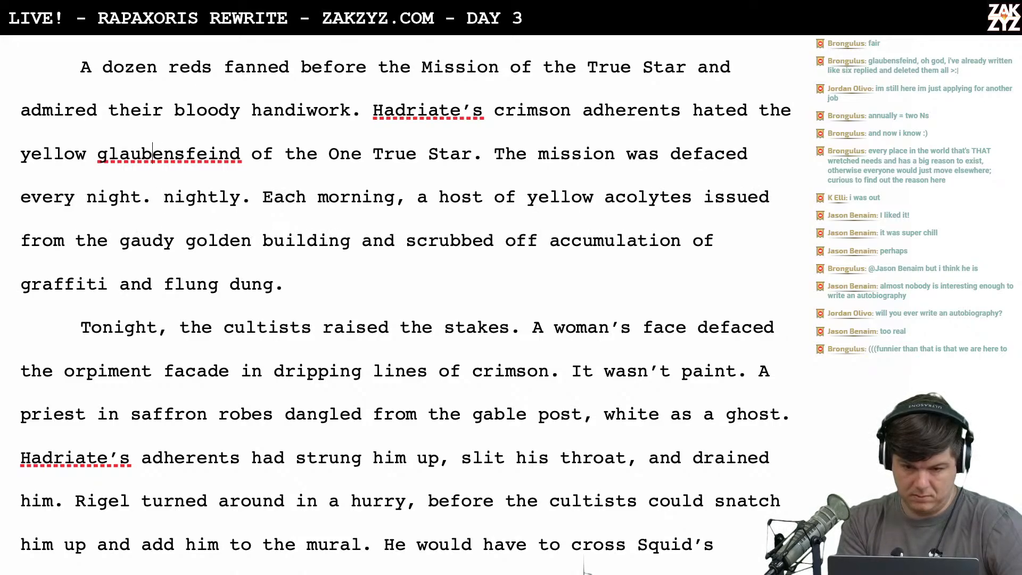
key(Down)
key(Left)
key(Left)
key(Left)
key(Left)
key(Right)
key(Right)
key(Right)
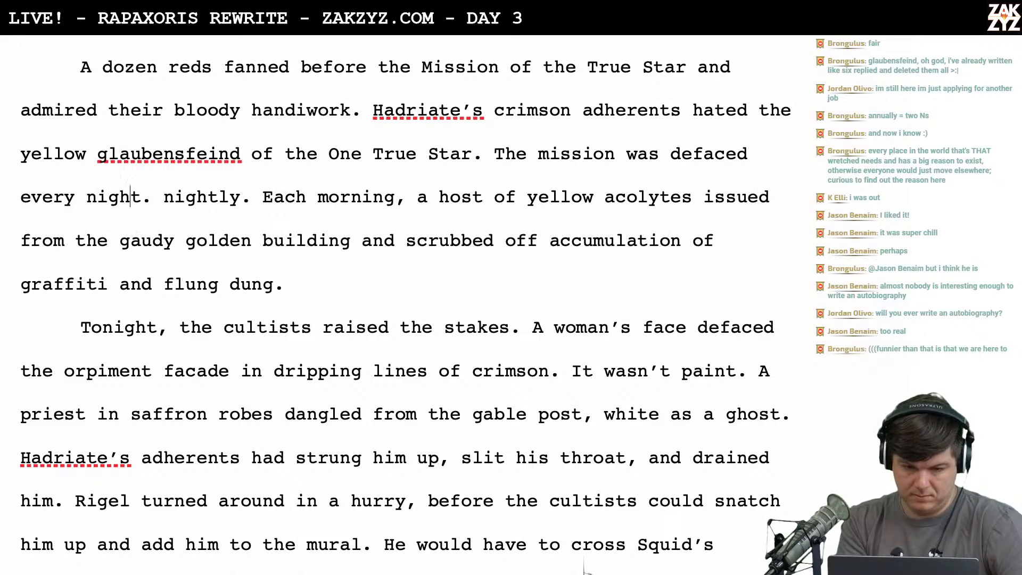
key(Up)
key(Right)
key(Right)
key(Right)
key(Right)
key(Right)
key(Right)
key(Right)
key(Right)
key(Right)
key(Right)
key(Right)
key(Right)
key(Right)
key(Right)
key(Right)
key(Right)
key(Right)
key(Right)
key(Right)
key(Right)
key(Right)
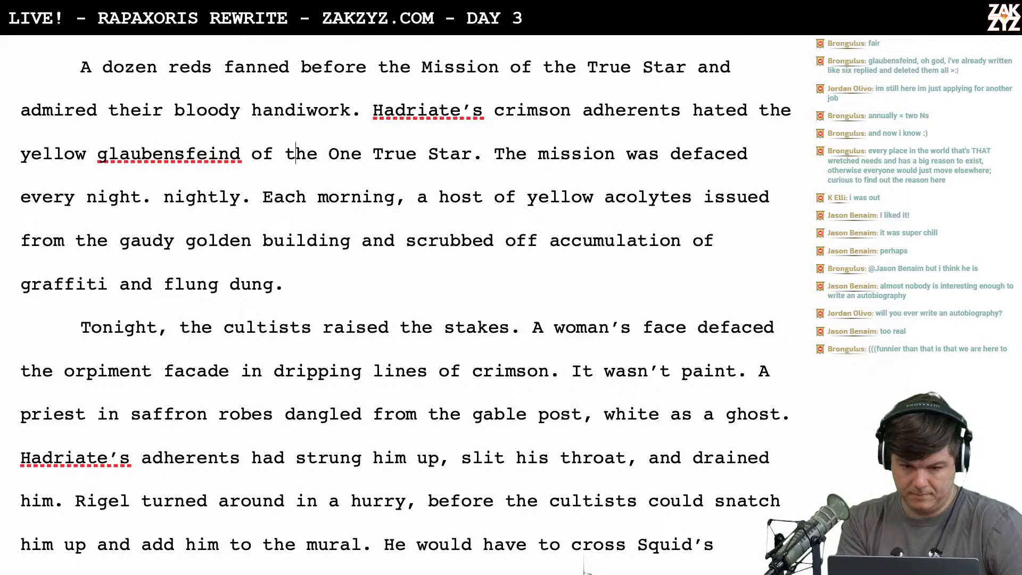
key(Right)
key(Right)
key(Right)
key(Right)
key(Right)
key(Right)
key(Right)
key(Right)
key(Right)
key(Right)
key(Right)
key(Right)
key(Return)
key(Return)
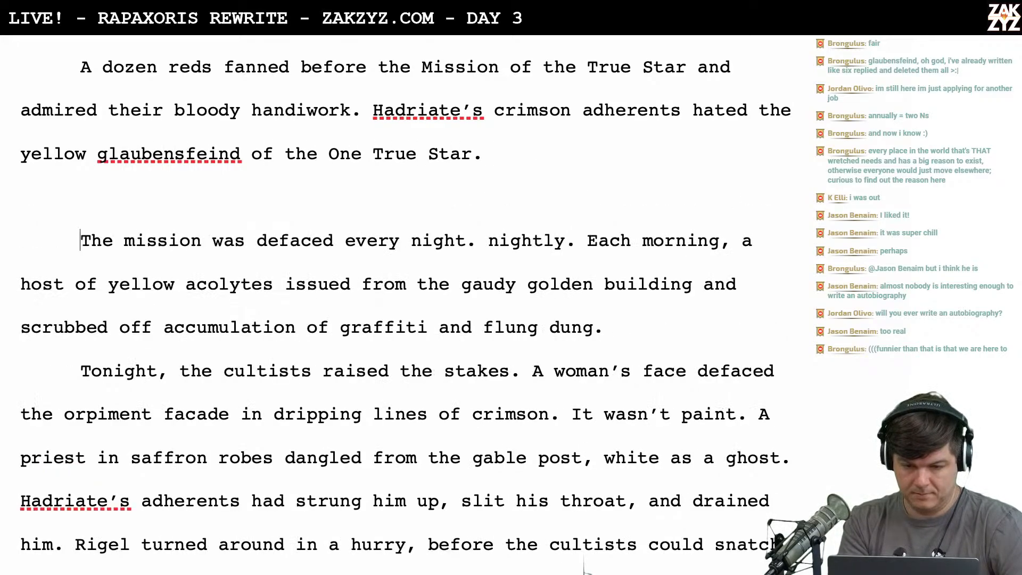
After "One True Star." write "Every night, they defaced the mission's facade."
key(Left)
key(Left)
key(Left)
text(Every )
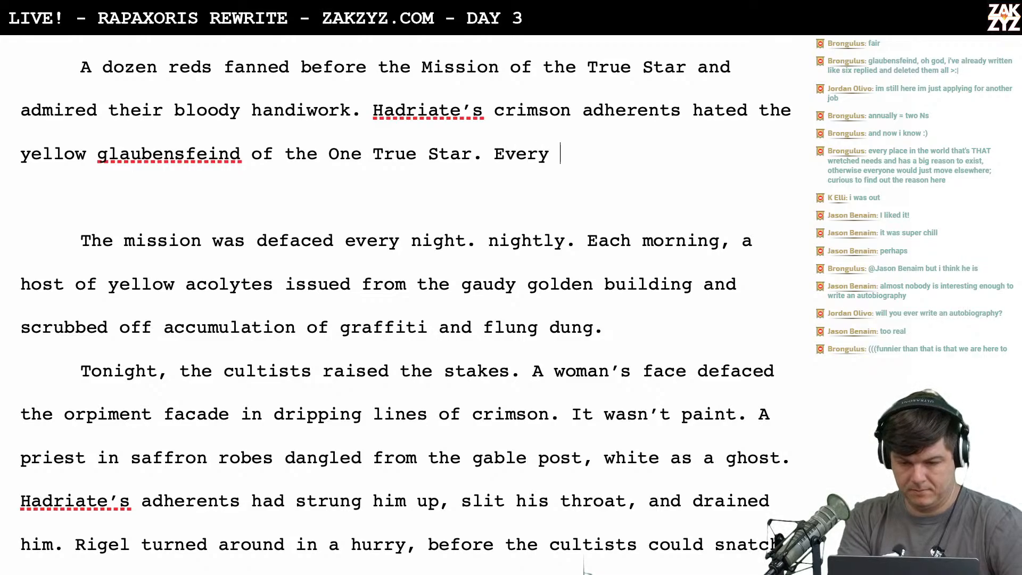
text(night, they def)
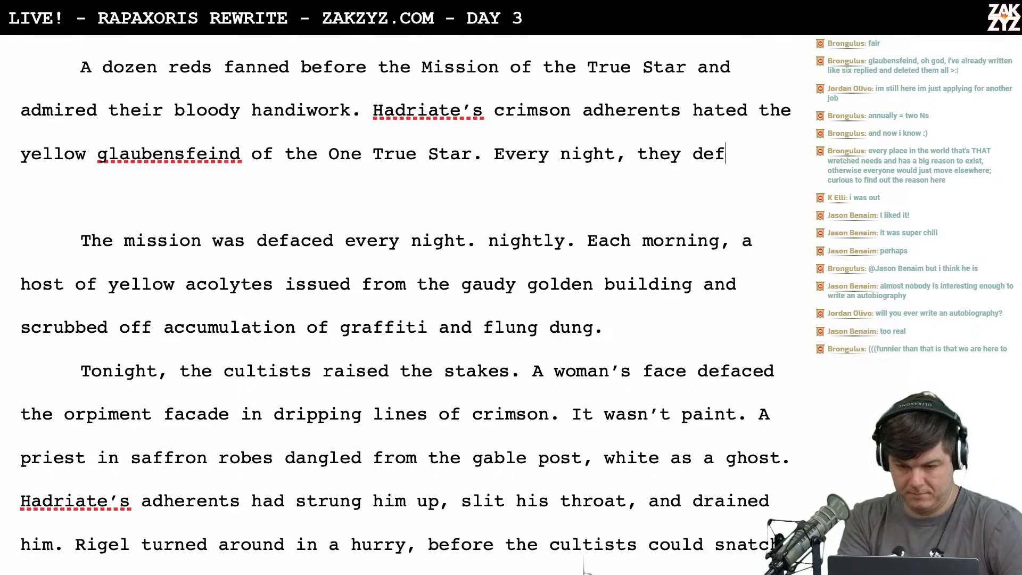
text(aced the mission.)
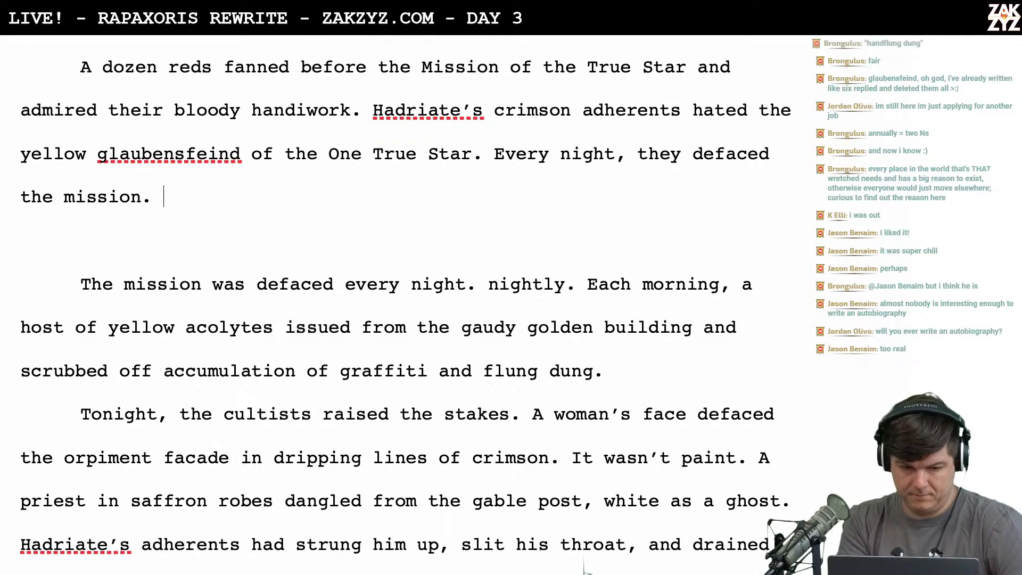
key(BackSpace)
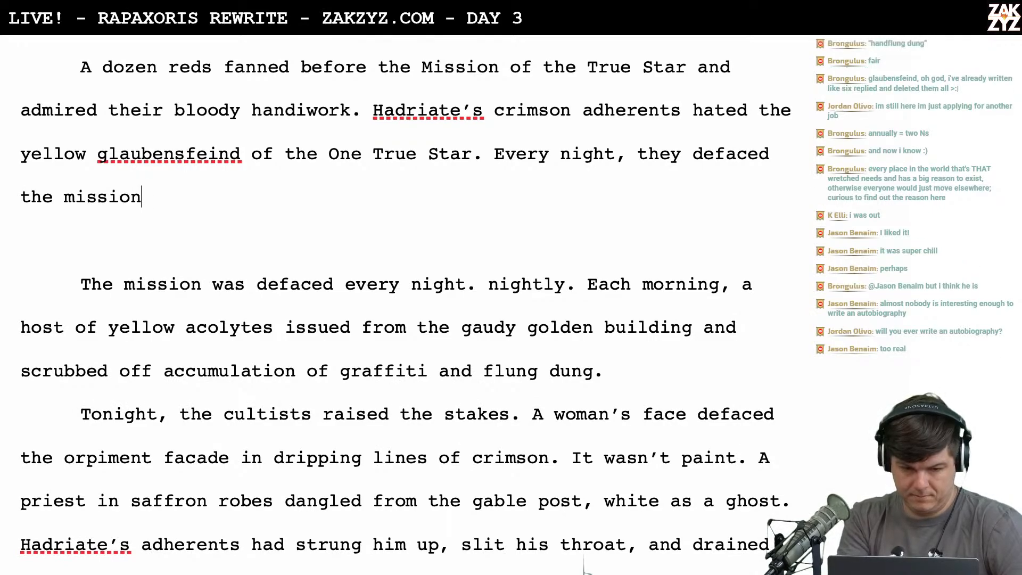
text('s facade.)
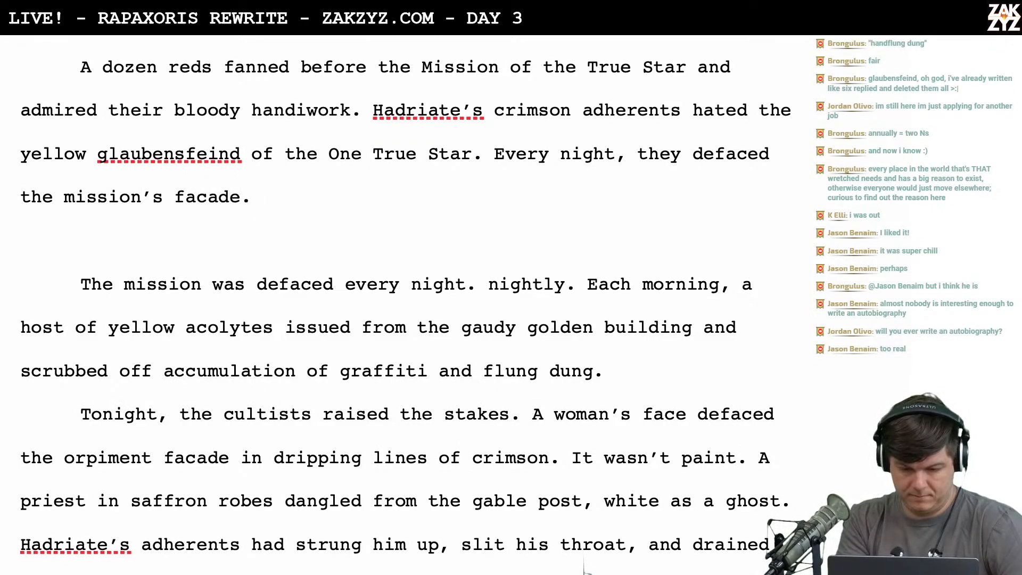
Replace the paragraph breaks and the leftover "The mission was defaced every night. nightly." with "The penny priests refused to budge."
key(shift+Down)
key(shift+Down)
key(shift+Down)
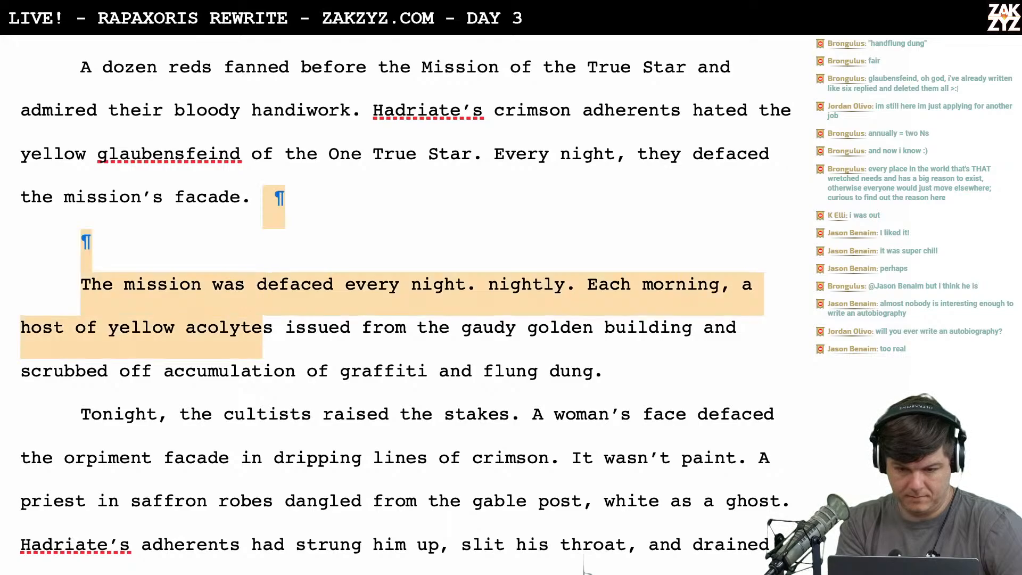
key(shift+Up)
key(shift+Right)
key(shift+Right)
key(shift+Right)
key(shift+Right)
key(shift+Right)
key(shift+Right)
key(shift+Right)
key(shift+Right)
key(shift+Right)
key(shift+Right)
key(shift+Right)
key(shift+Right)
key(shift+Right)
key(shift+Right)
key(shift+Right)
key(shift+Right)
key(shift+Right)
key(shift+Right)
key(shift+Right)
key(shift+Right)
key(shift+Right)
key(shift+Right)
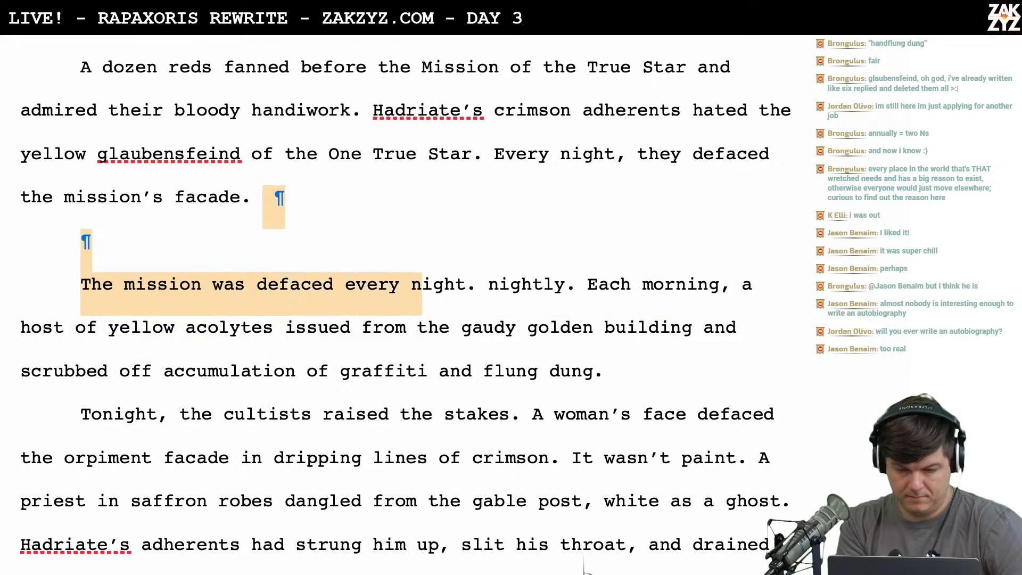
key(shift+Right)
key(shift+Right)
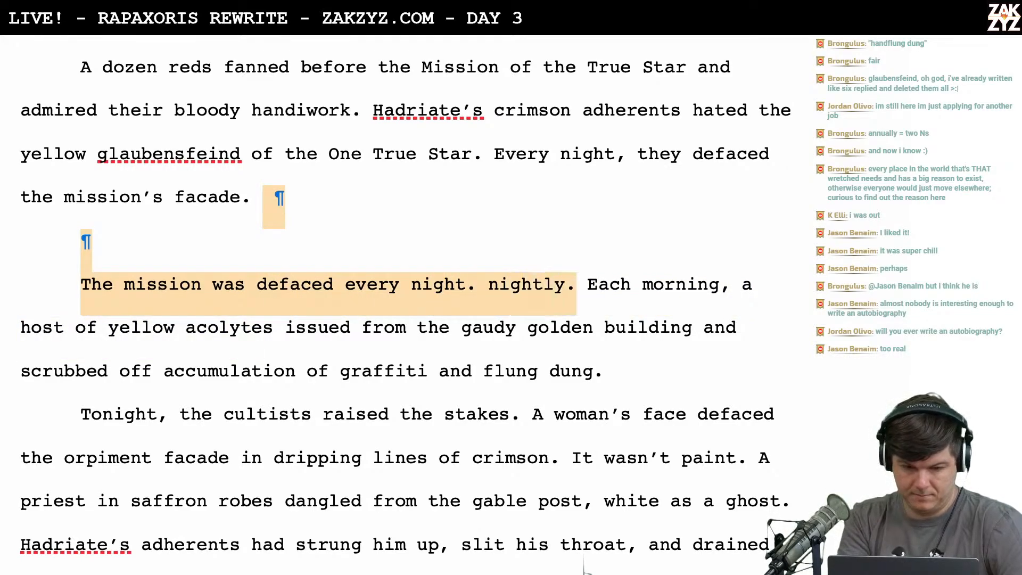
text(The penny priest)
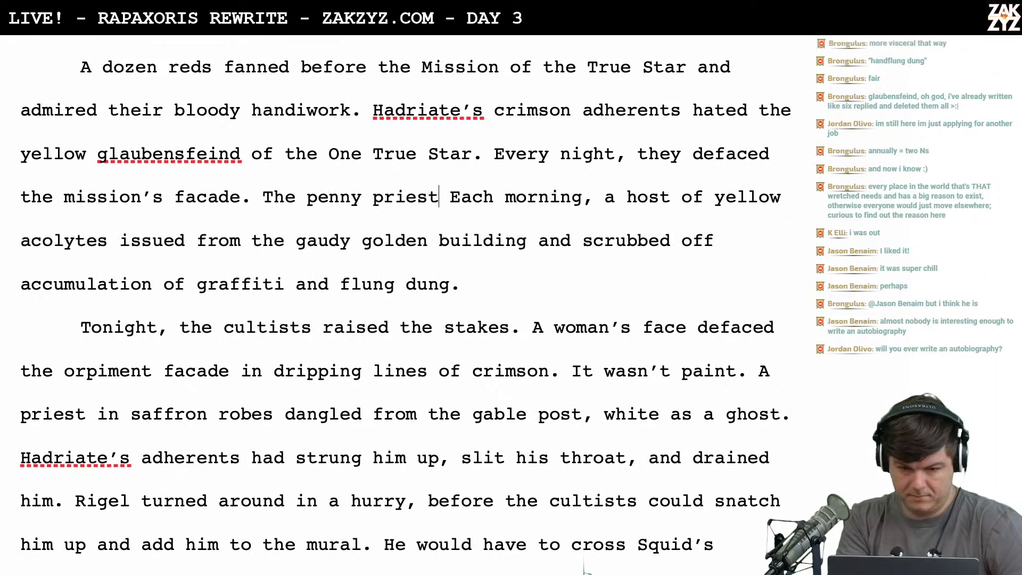
text(s refused to bu)
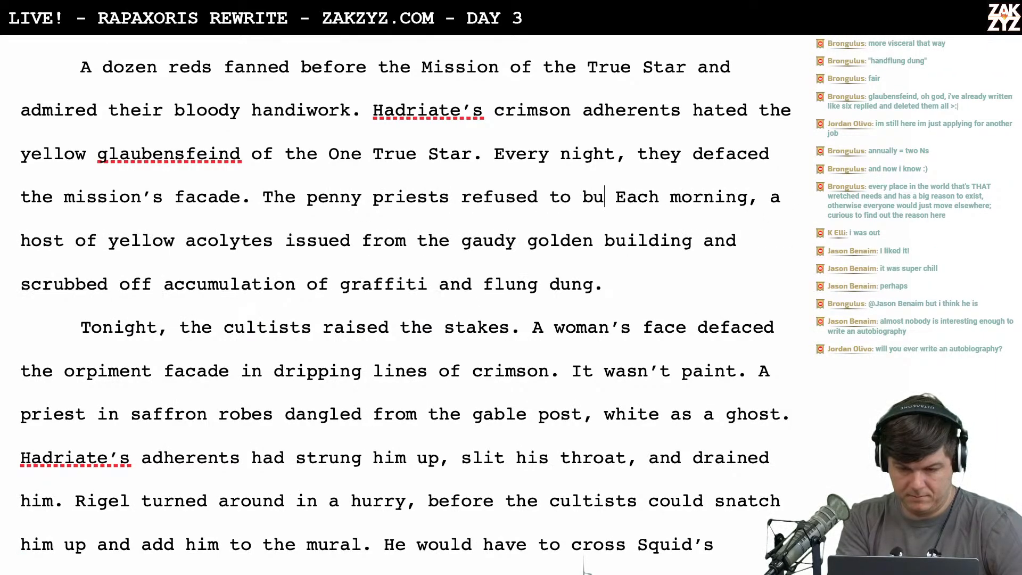
text(dge.)
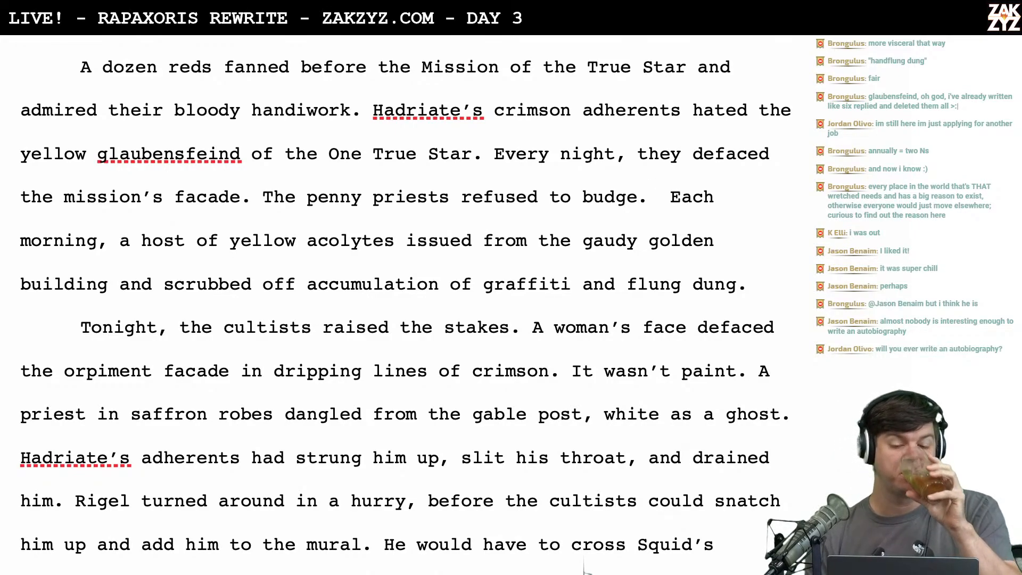
Remove the stray space in front of the italic line "Cultists!"
scroll(585, 566, down, 1)
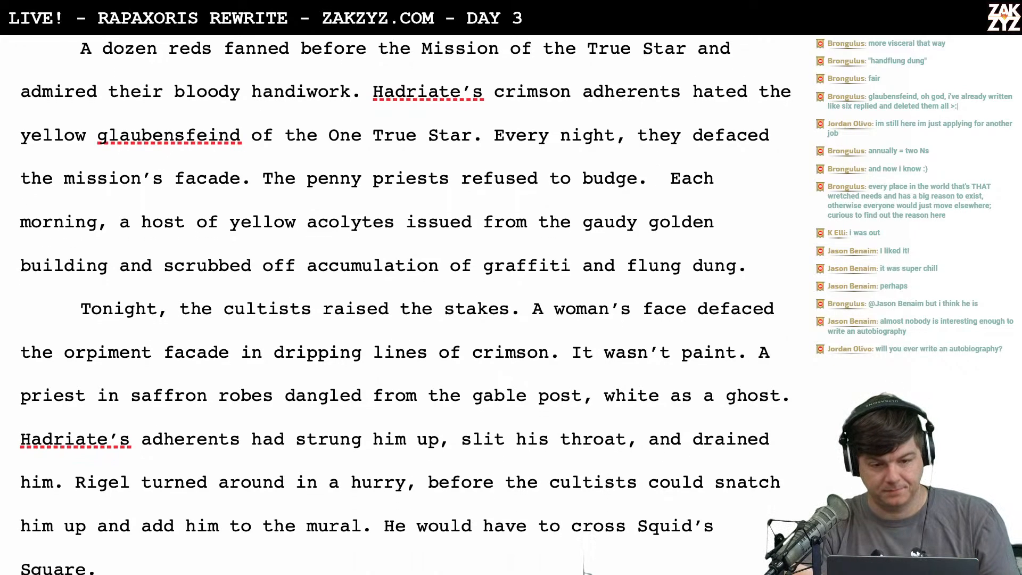
scroll(585, 566, up, 3)
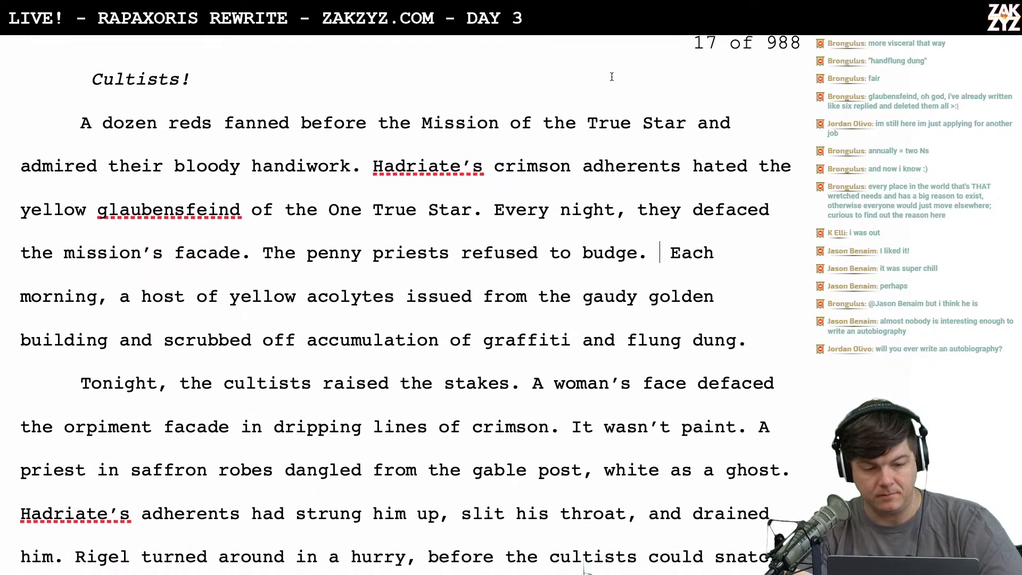
click(91, 80)
key(BackSpace)
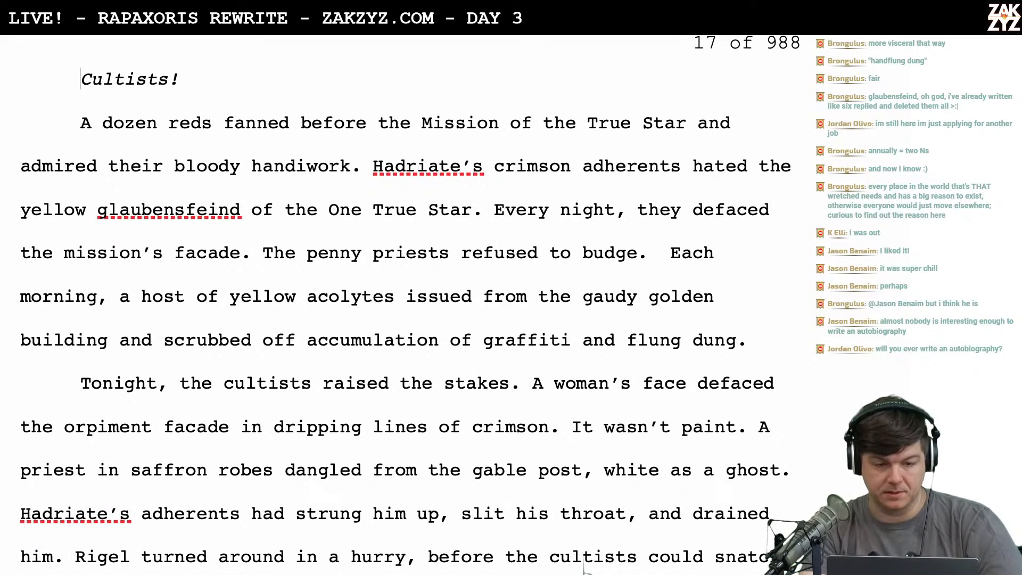
Reread the paragraph about the dozen reds, Hadriate's crimson adherents and the nightly defacing of the mission
scroll(585, 566, down, 1)
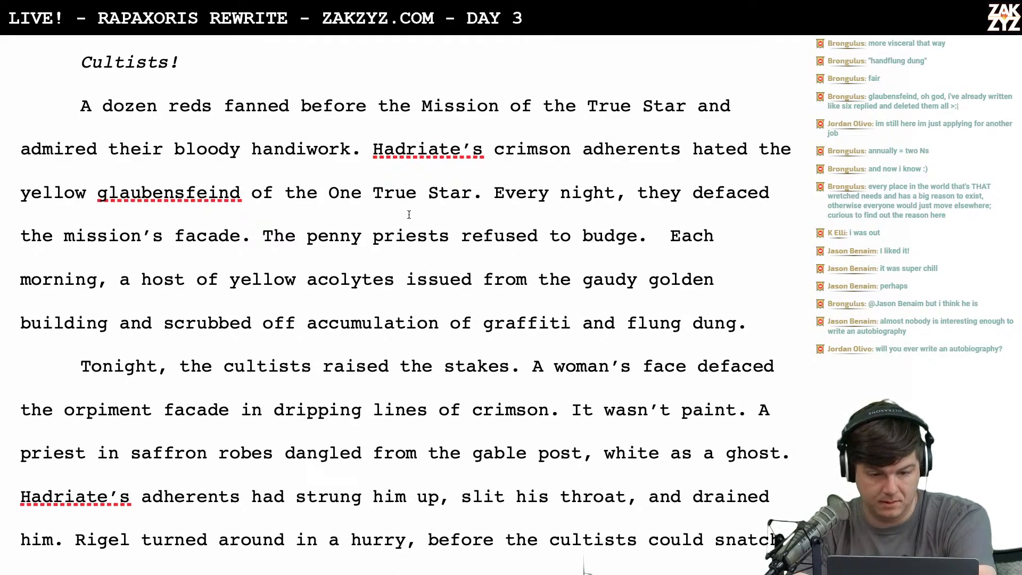
scroll(408, 234, down, 1)
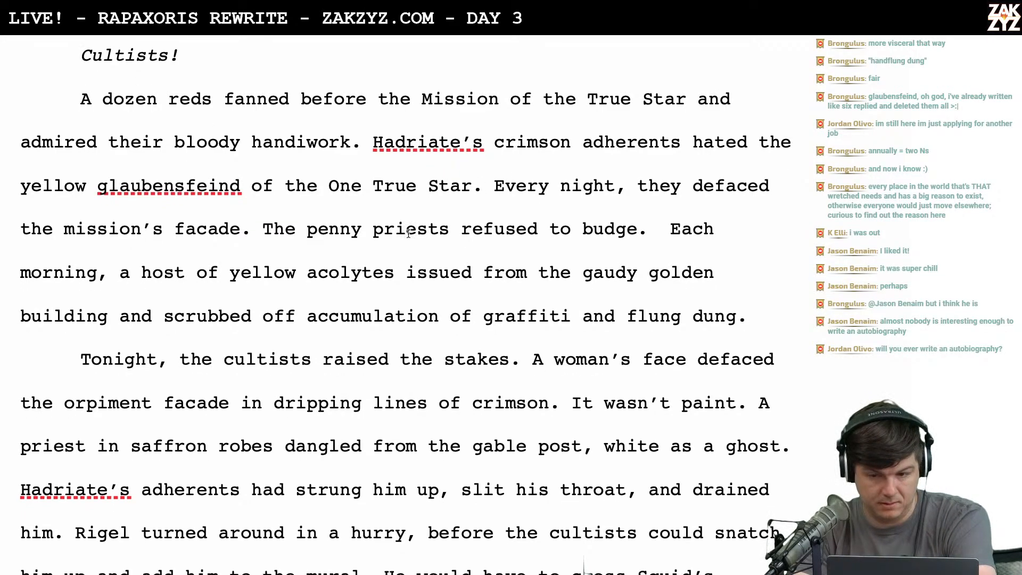
click(699, 146)
key(Left)
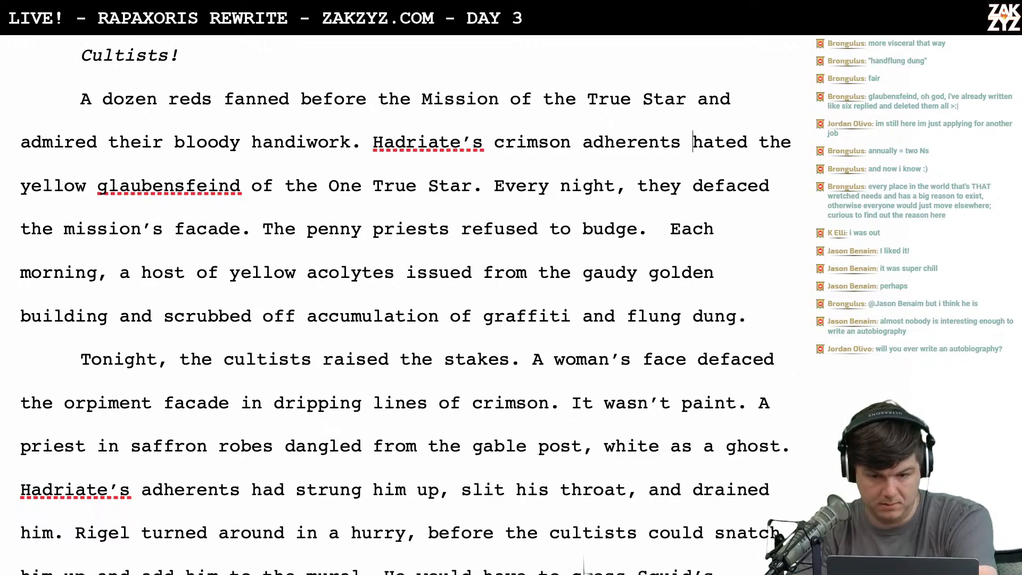
key(Right)
key(Right)
key(Left)
key(Left)
key(Right)
key(Right)
key(Right)
key(Right)
key(Right)
key(Right)
key(Right)
key(Right)
key(Right)
key(Right)
key(Right)
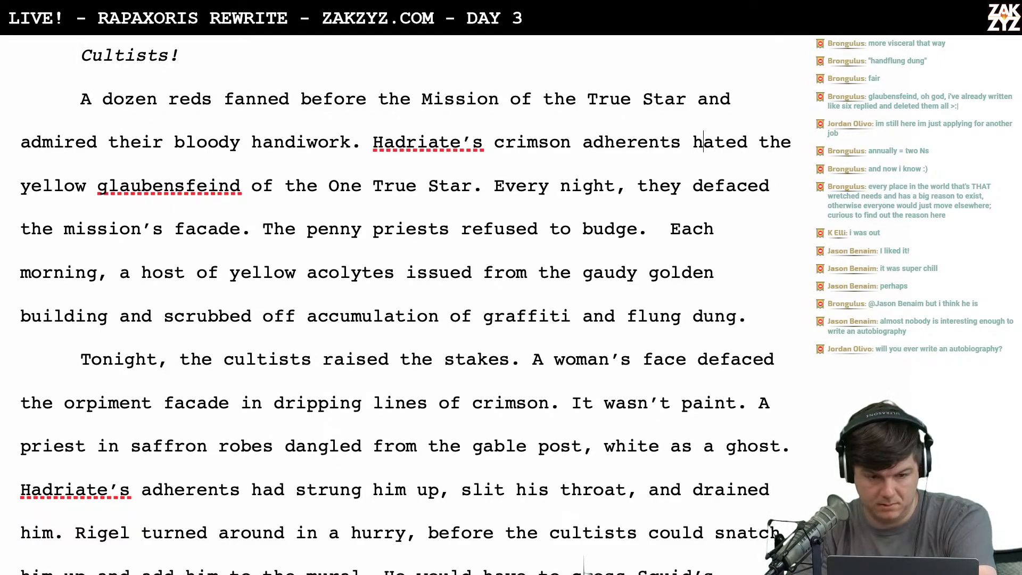
scroll(405, 307, down, 1)
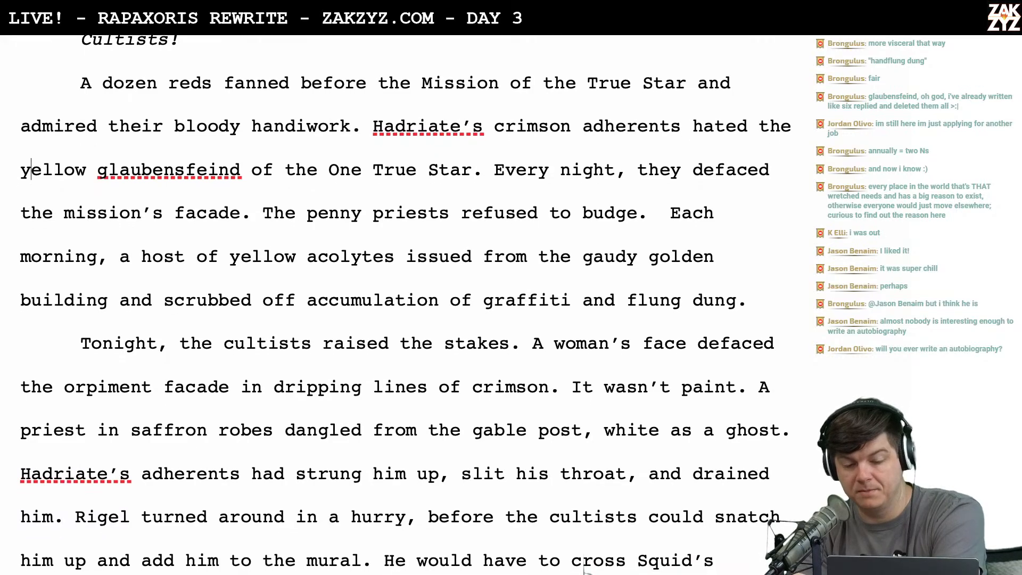
scroll(187, 197, down, 1)
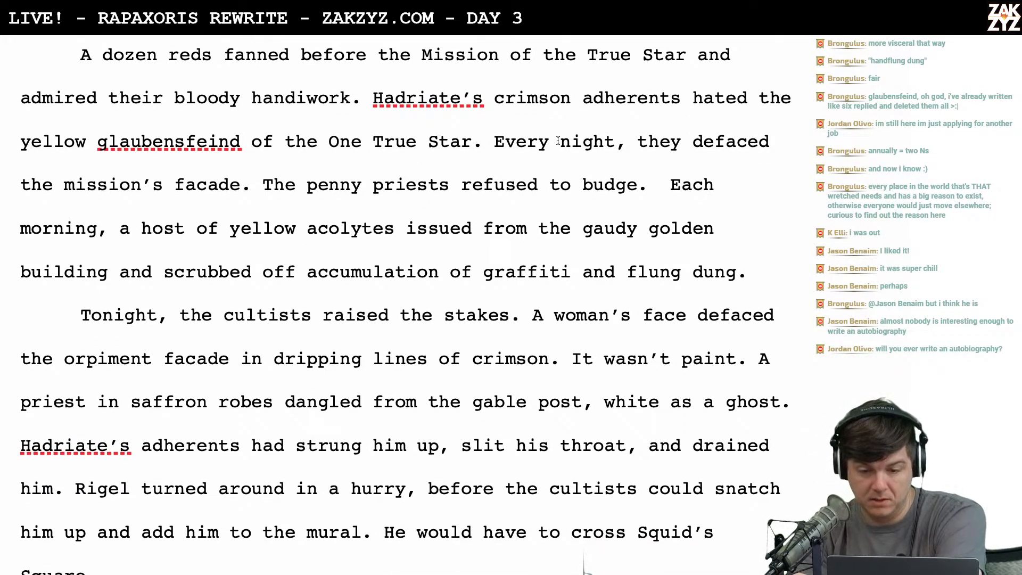
scroll(584, 157, down, 1)
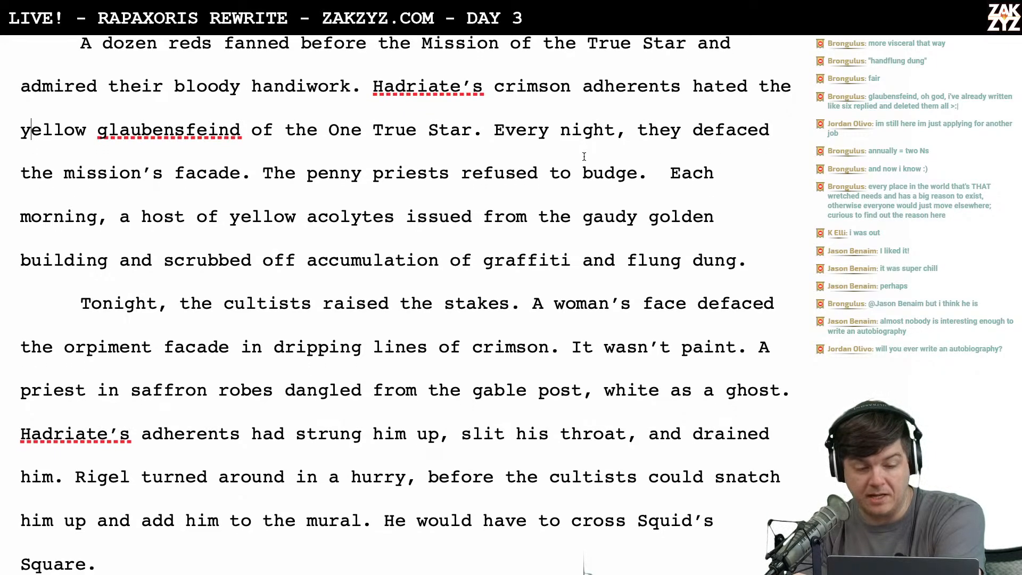
Insert "gaudy" before "facade" in the mission sentence and remove the extra space after "refused to budge."
click(174, 173)
text(gaudy)
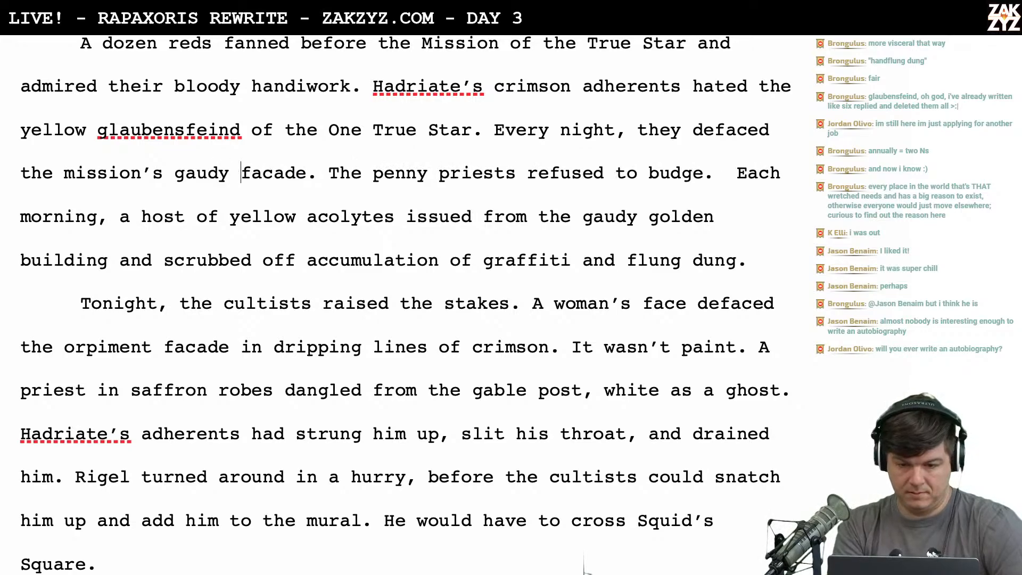
key(Right)
key(Right)
key(Right)
key(Right)
key(Right)
key(Right)
key(Right)
key(Right)
key(Right)
key(Right)
key(Right)
key(Right)
key(Right)
key(Right)
key(Right)
key(Right)
key(Right)
key(Right)
key(Right)
key(Right)
key(Right)
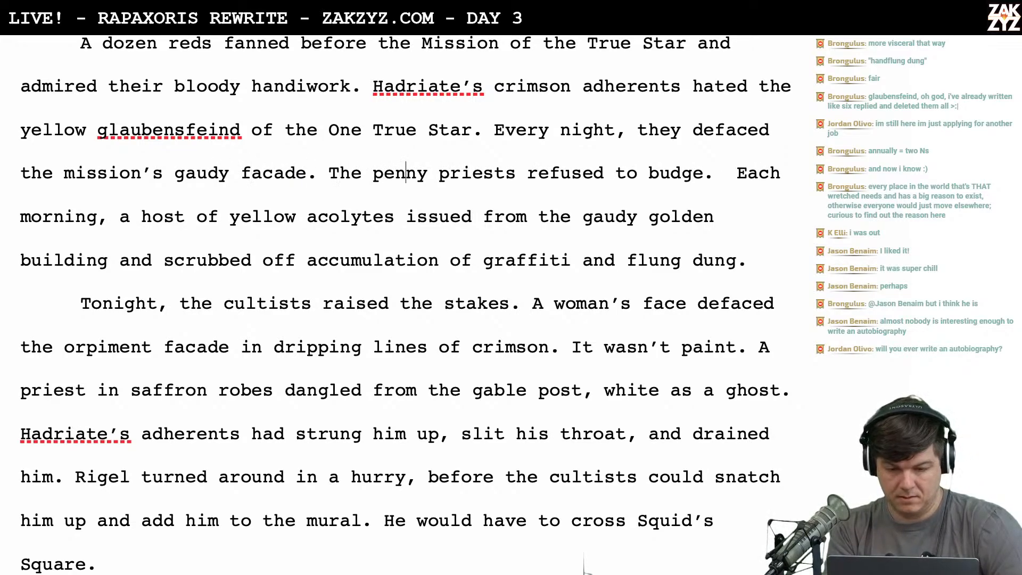
key(Right)
key(Right)
key(Right)
key(Right)
key(Right)
key(Right)
key(Right)
key(Right)
key(Right)
key(Right)
key(Right)
key(Right)
key(Right)
key(Right)
key(Right)
key(Right)
key(Right)
key(Right)
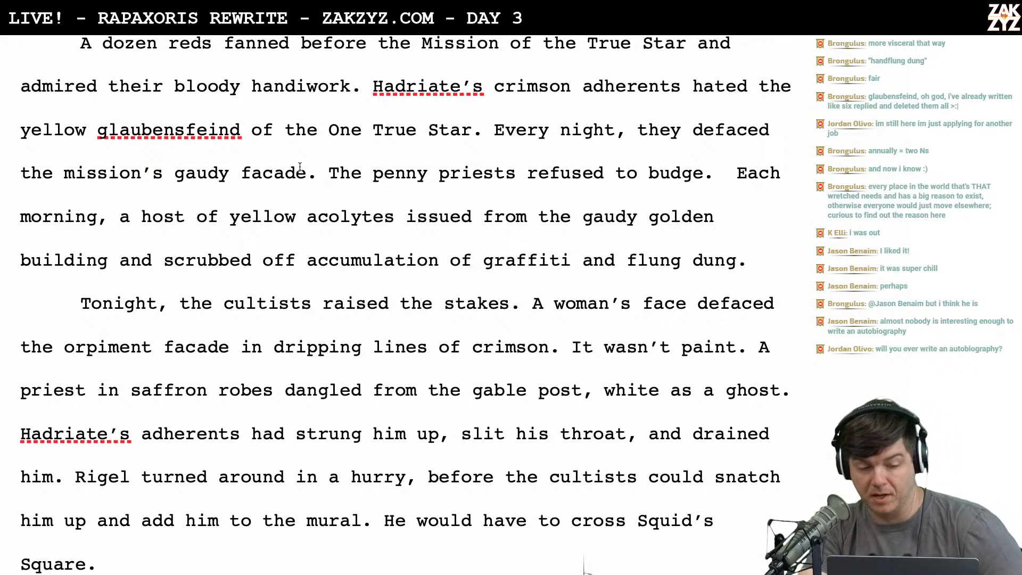
key(Right)
key(Right)
key(Right)
key(Right)
key(Right)
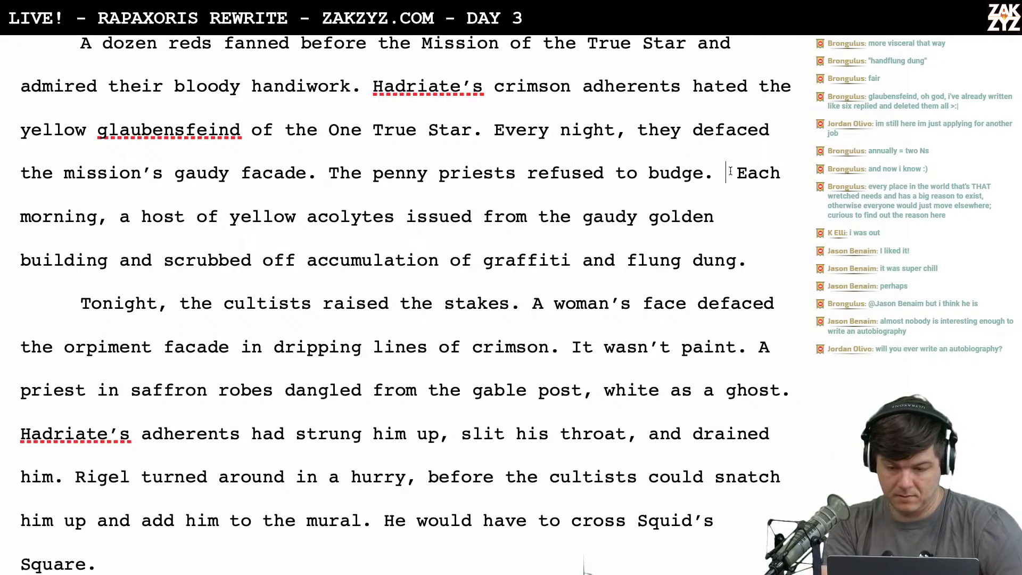
key(BackSpace)
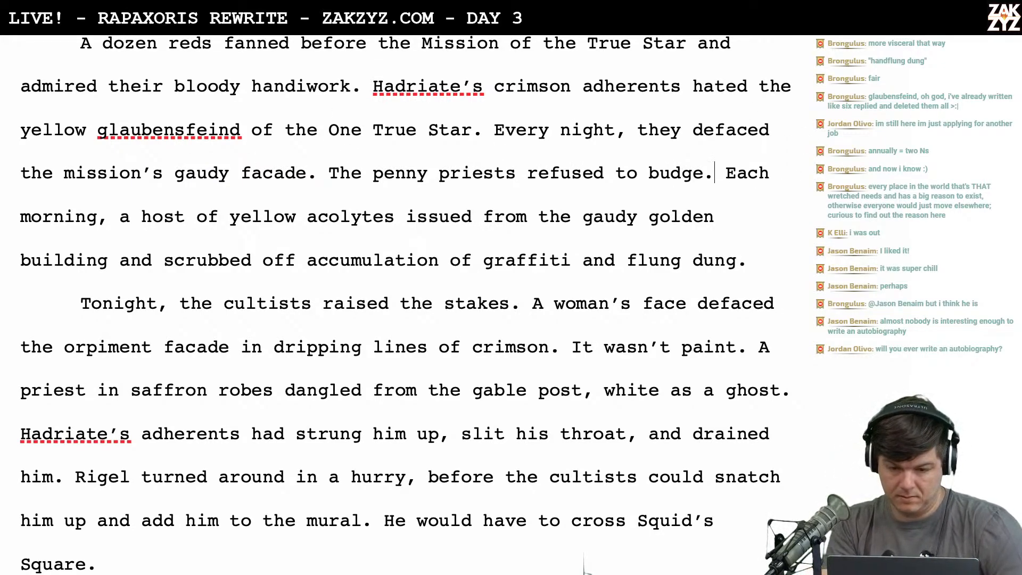
After "a host of yellow acolytes issued from the" write "golden gate and scrubbed off the night's"
click(571, 216)
text(golden g)
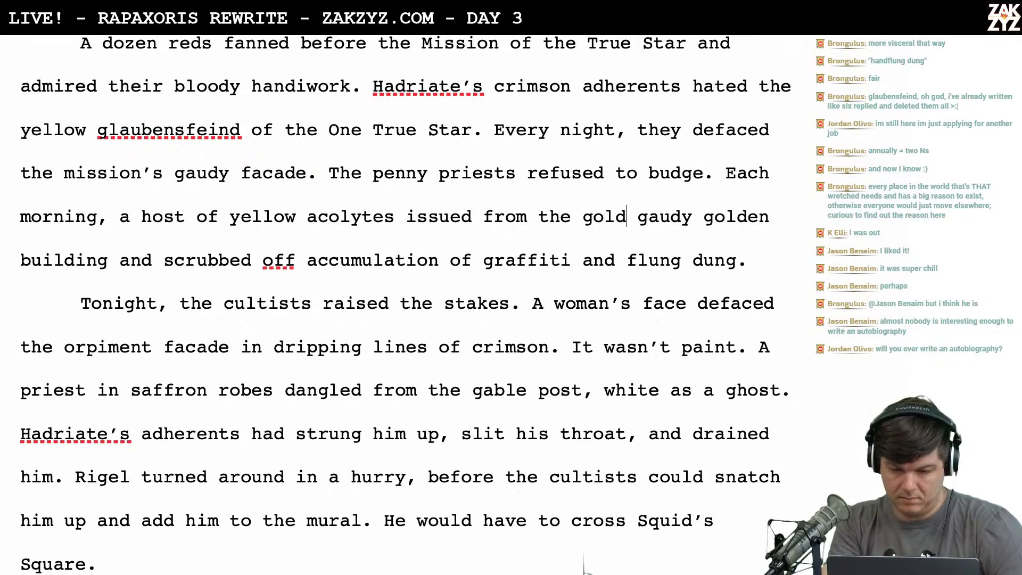
text(ate and scrubb)
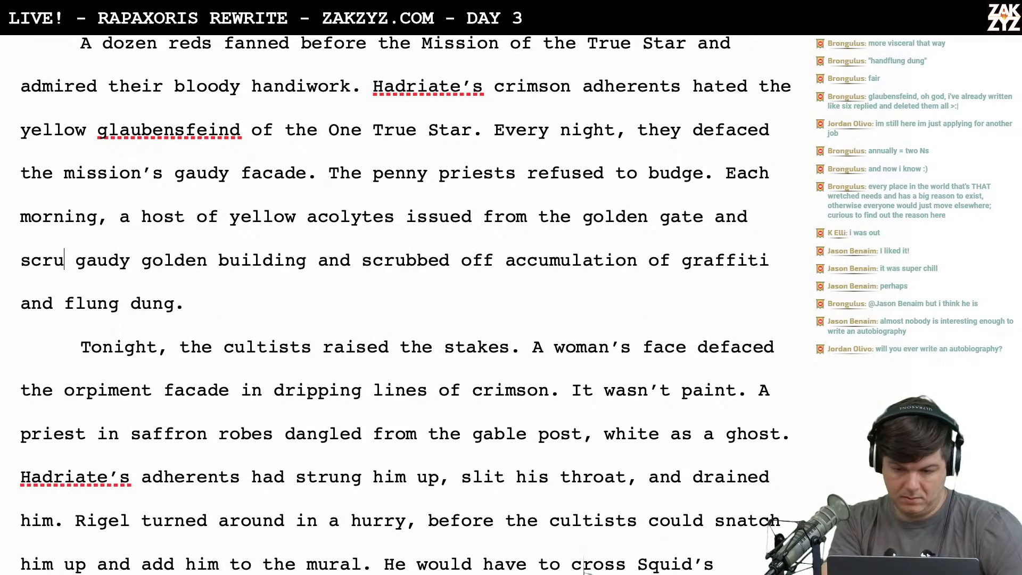
text(ed off)
key(BackSpace)
text(f)
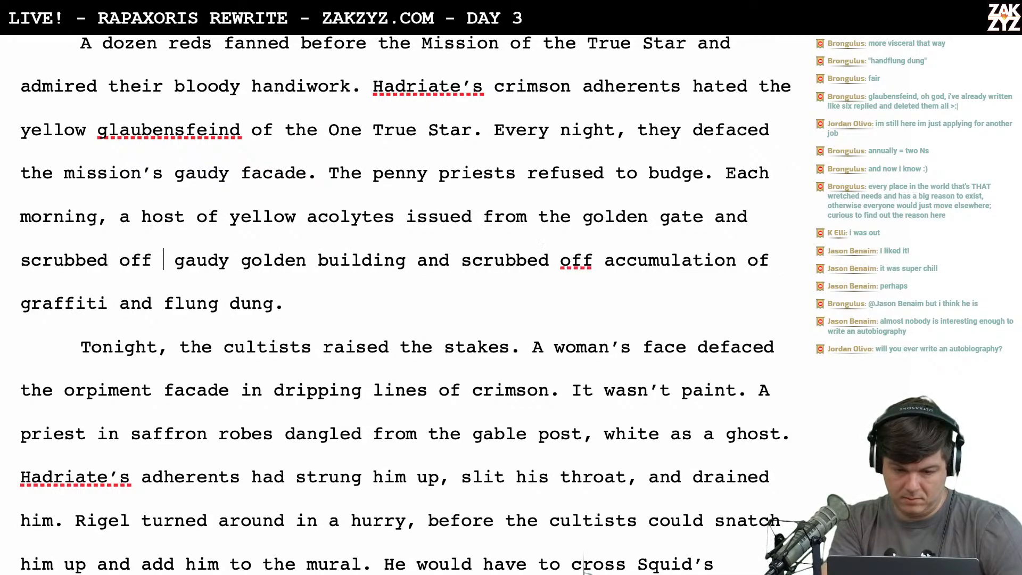
text( the night's)
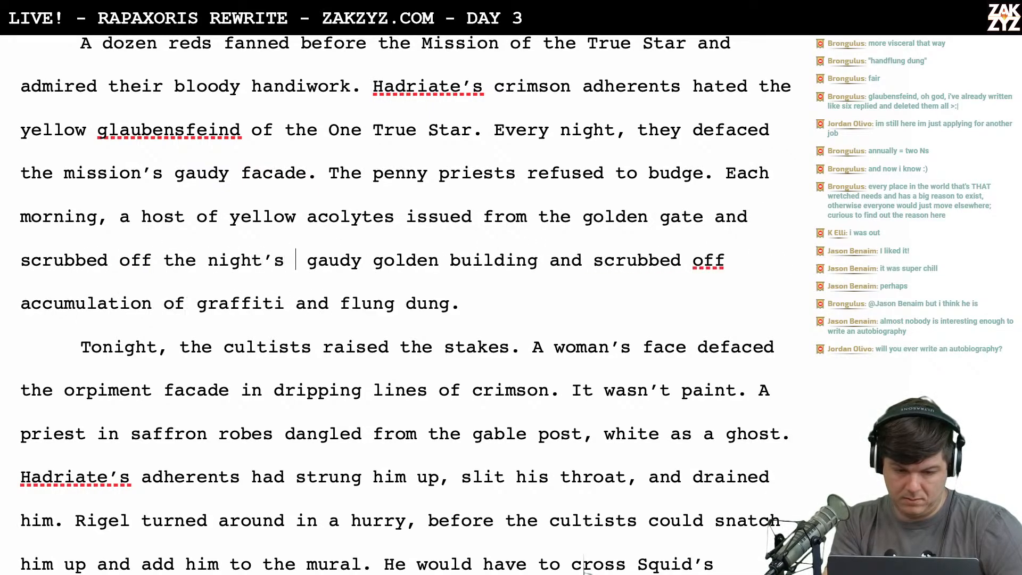
Split the old wording from "gaudy golden building" onto its own line and continue the new sentence with "accumulation of"
key(Return)
key(Left)
text(accum)
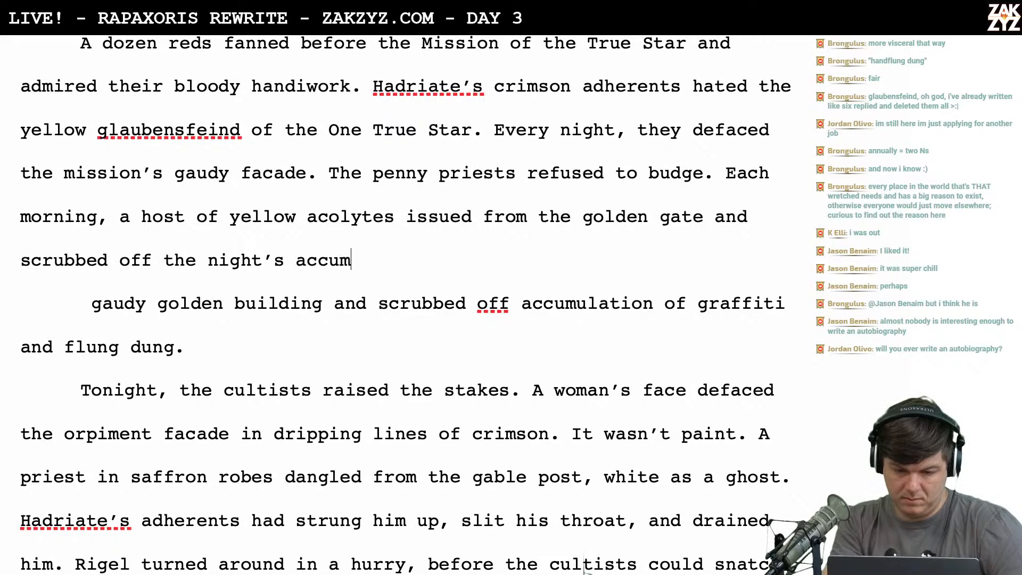
text(ulationn)
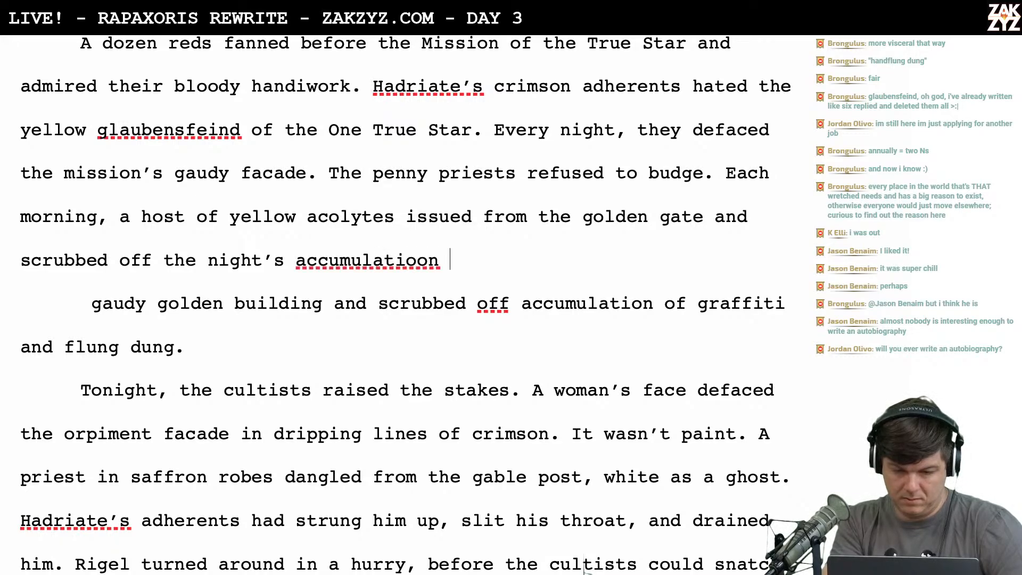
key(BackSpace)
key(BackSpace)
text(n of g)
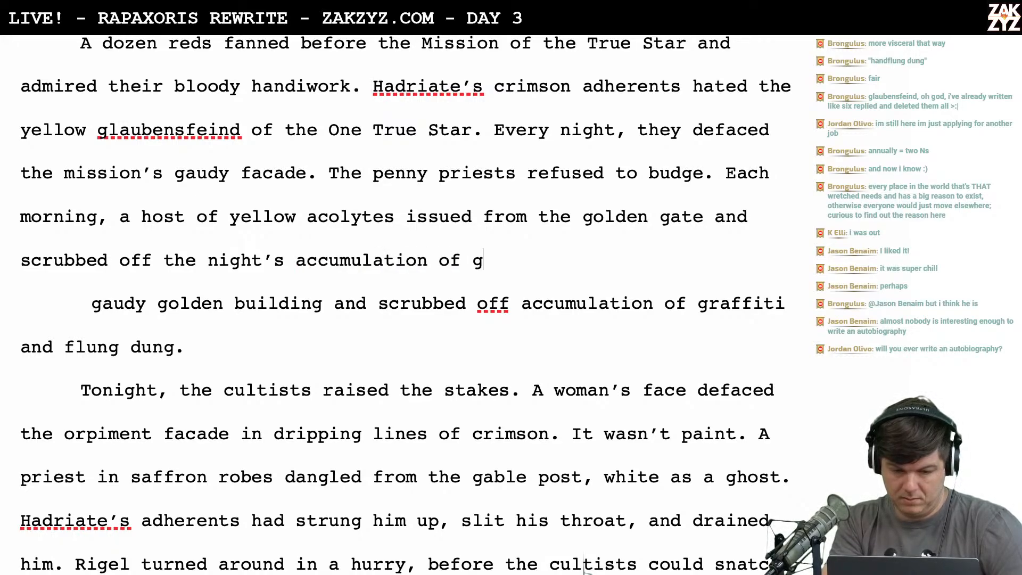
text(raffiti and f)
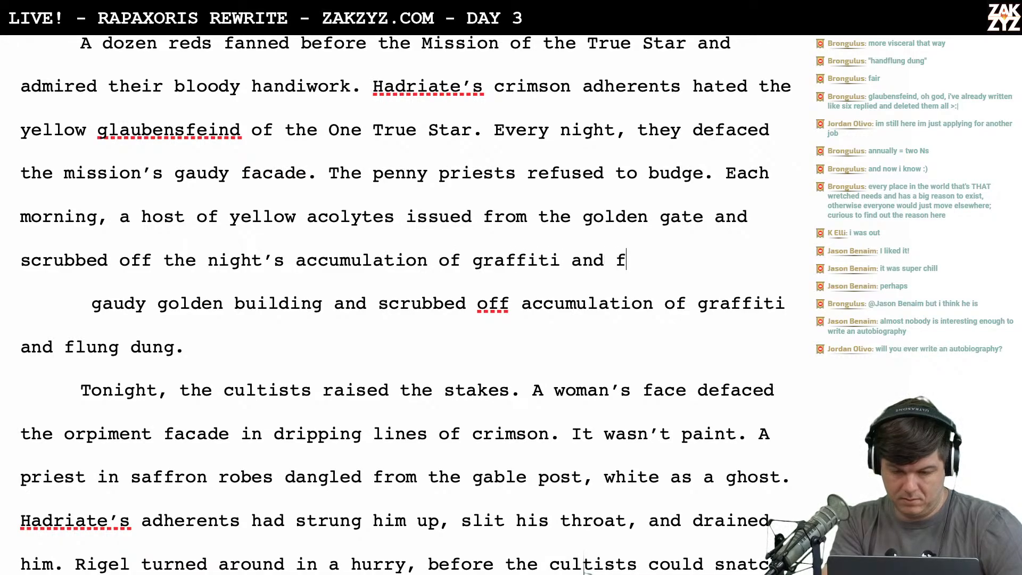
text(lung)
key(BackSpace)
key(BackSpace)
key(BackSpace)
key(BackSpace)
key(BackSpace)
key(BackSpace)
key(BackSpace)
key(BackSpace)
key(BackSpace)
key(BackSpace)
key(BackSpace)
key(BackSpace)
key(BackSpace)
key(BackSpace)
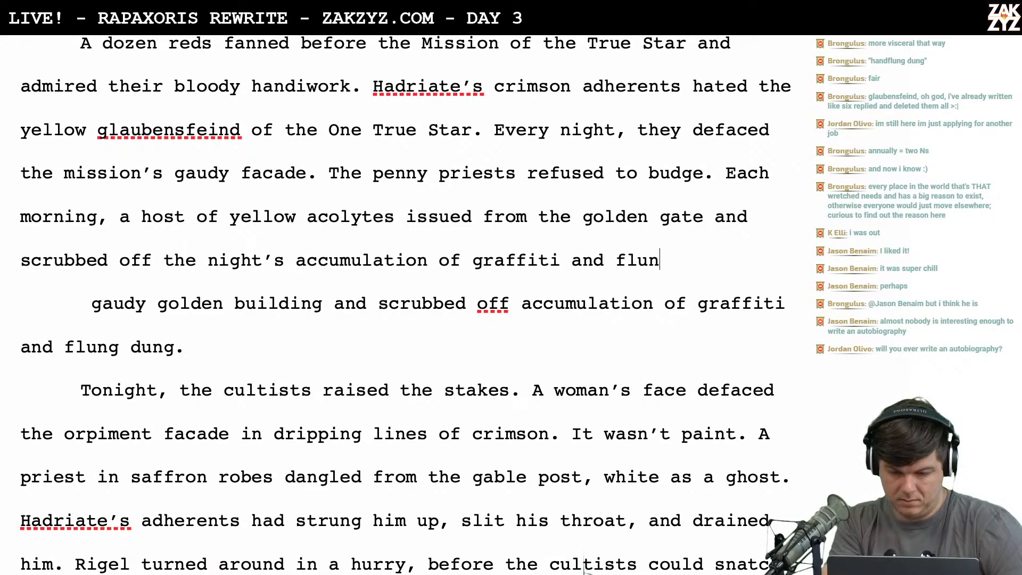
key(BackSpace)
key(BackSpace)
key(BackSpace)
key(BackSpace)
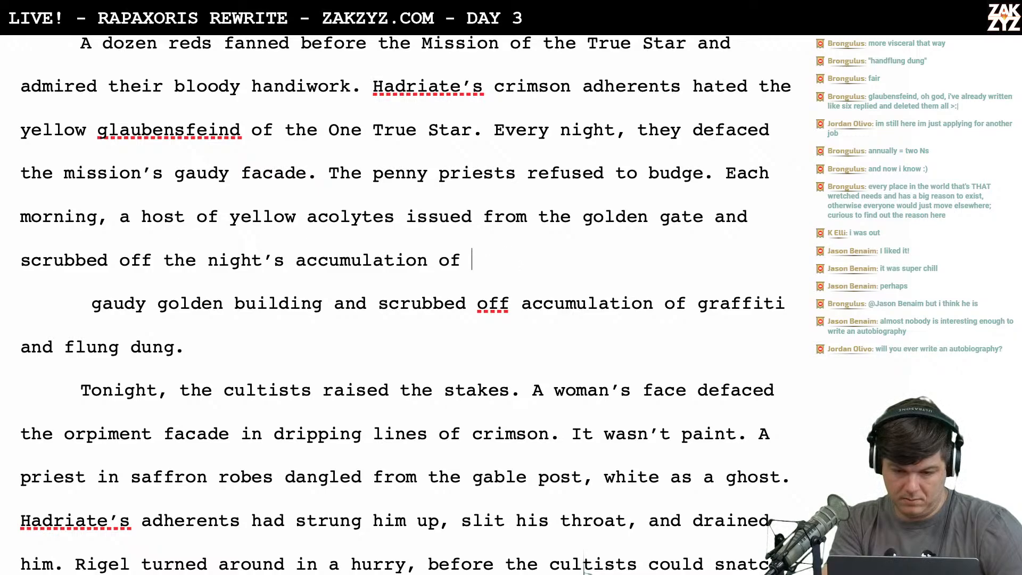
Finish the new sentence with "dung and graffiti." and delete the leftover old wording from "gaudy golden building" to "flung dung."
text(dung an)
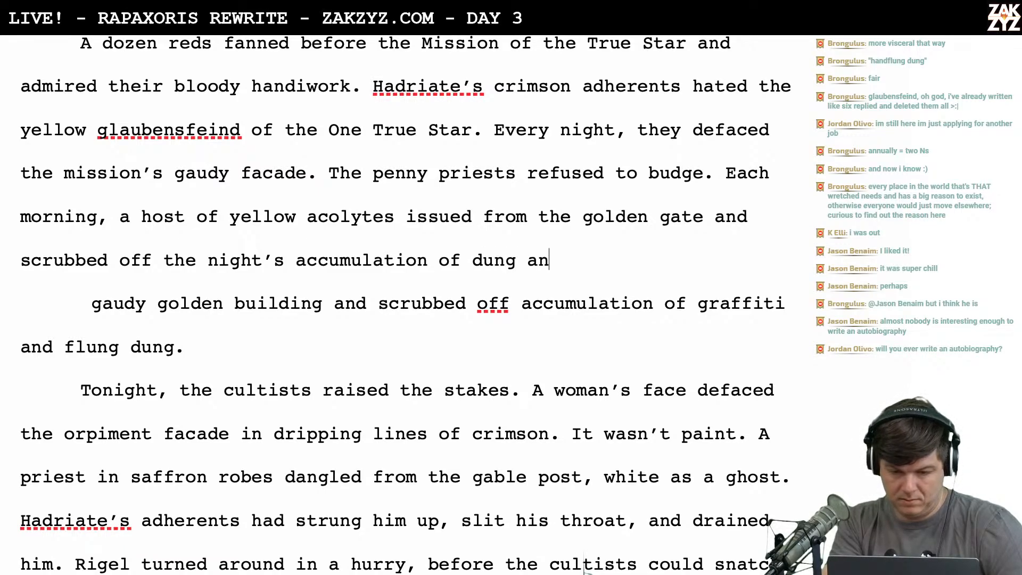
text(d graffiti.)
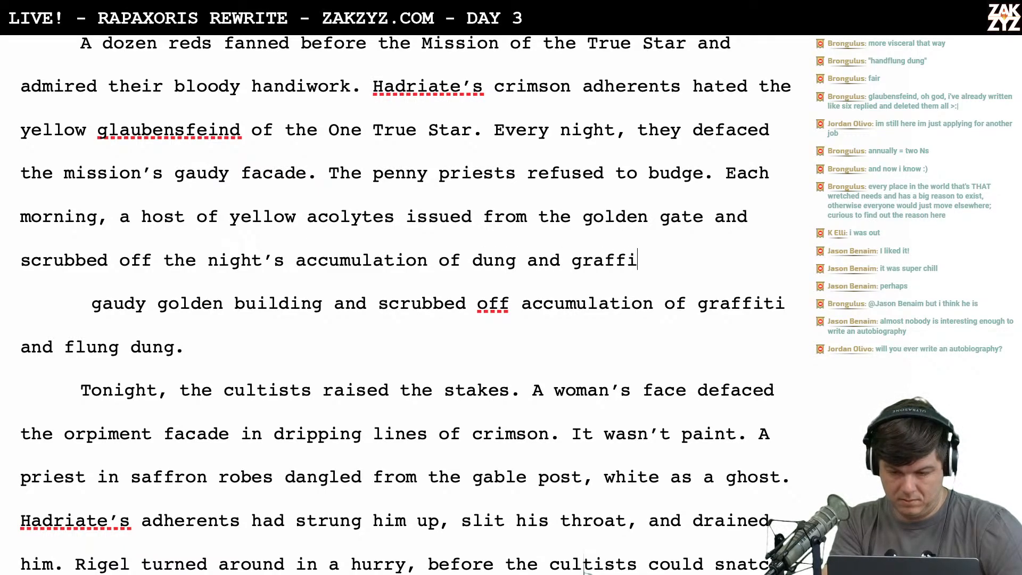
key(shift+Down)
key(shift+Down)
key(BackSpace)
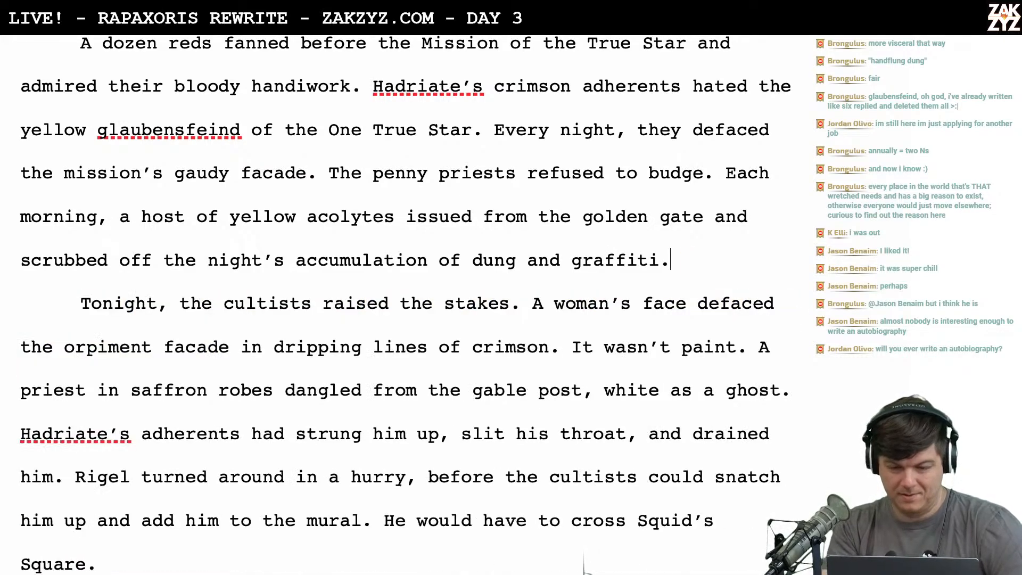
In the "Tonight" paragraph, replace "orpiment facade" with "temple walls"
scroll(251, 257, down, 1)
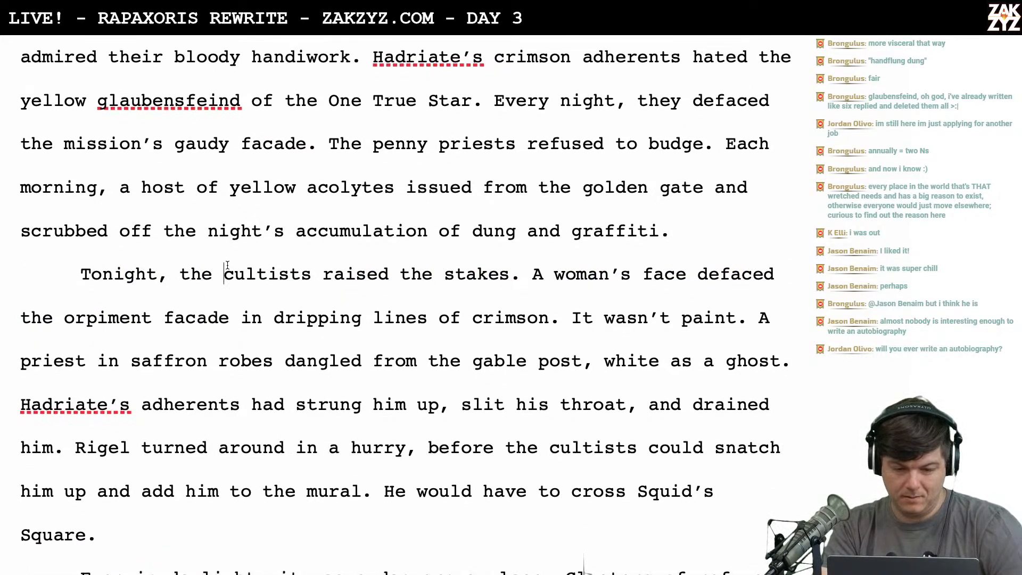
key(Left)
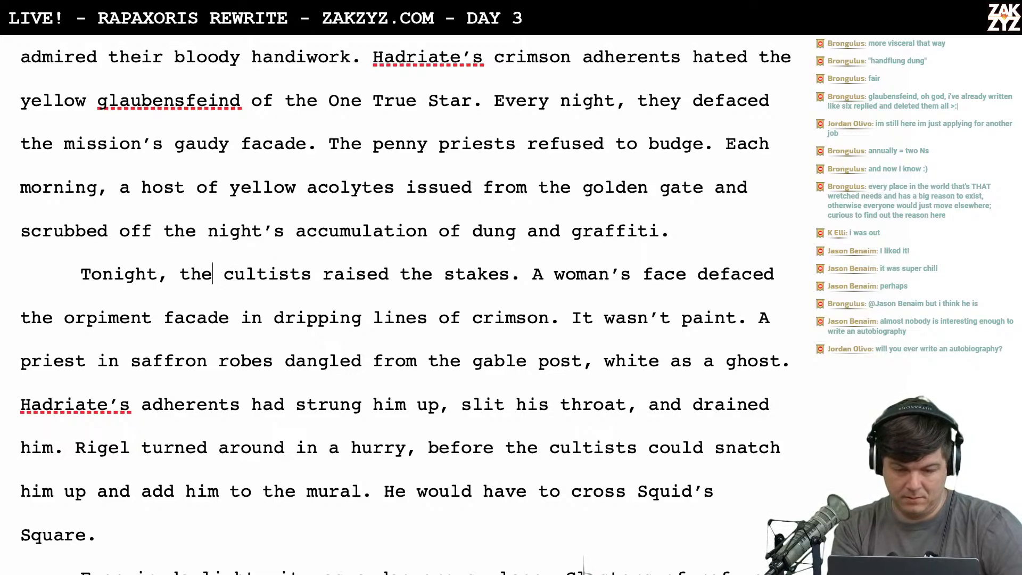
key(Left)
key(Right)
key(Right)
key(Right)
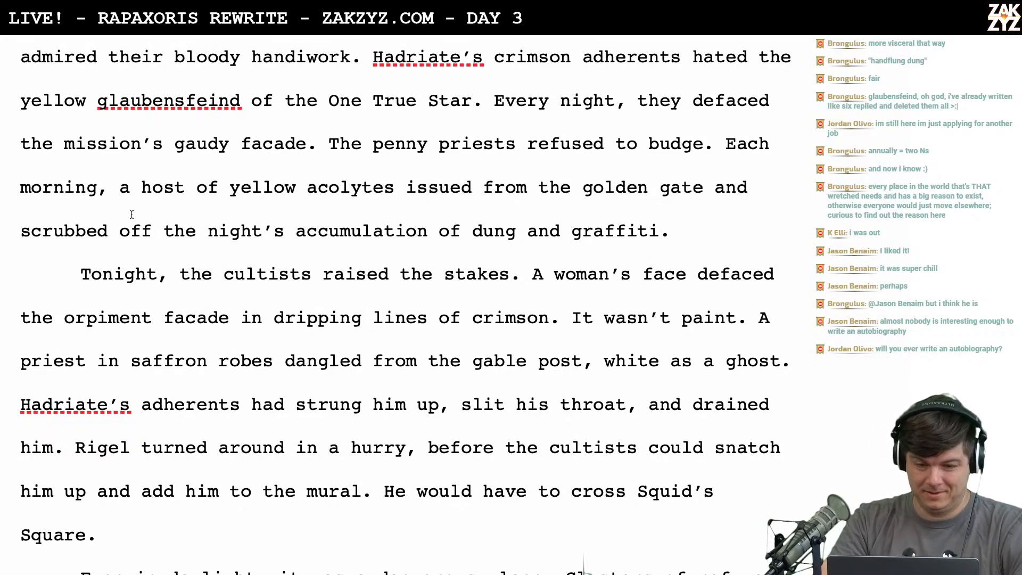
click(308, 143)
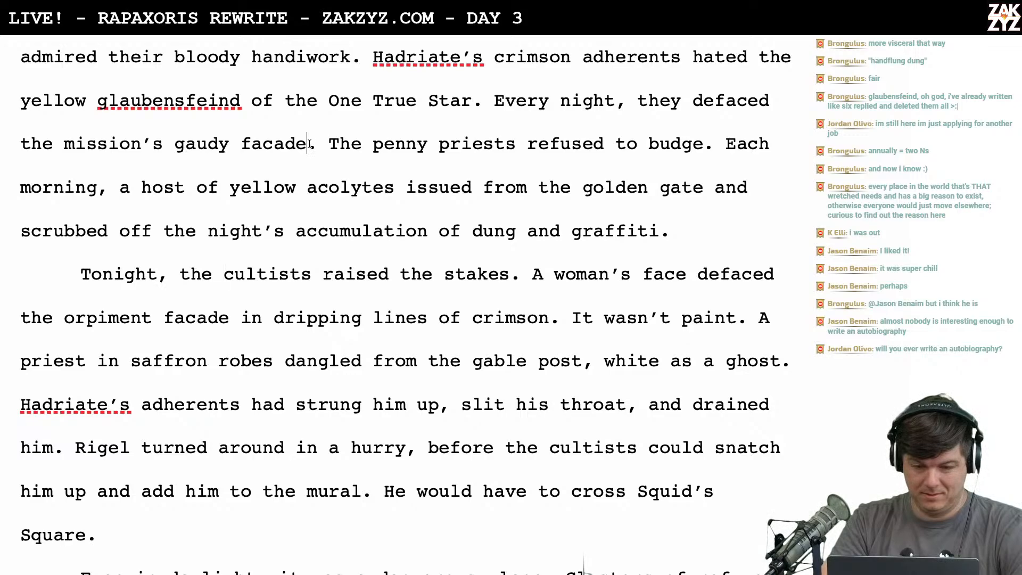
scroll(407, 246, down, 1)
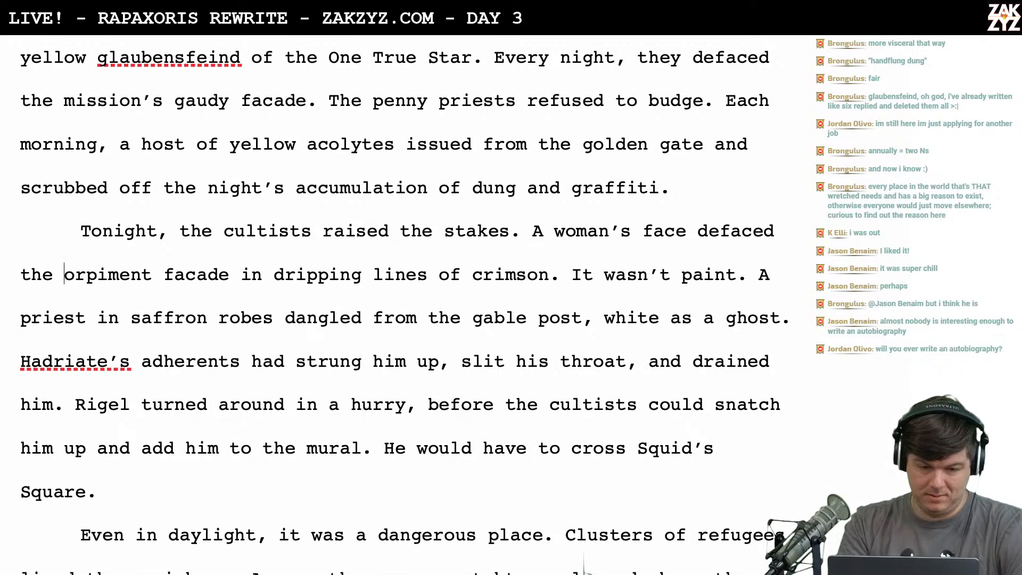
drag(64, 275, 186, 274)
key(shift+Right)
key(shift+Right)
key(shift+Right)
key(shift+Right)
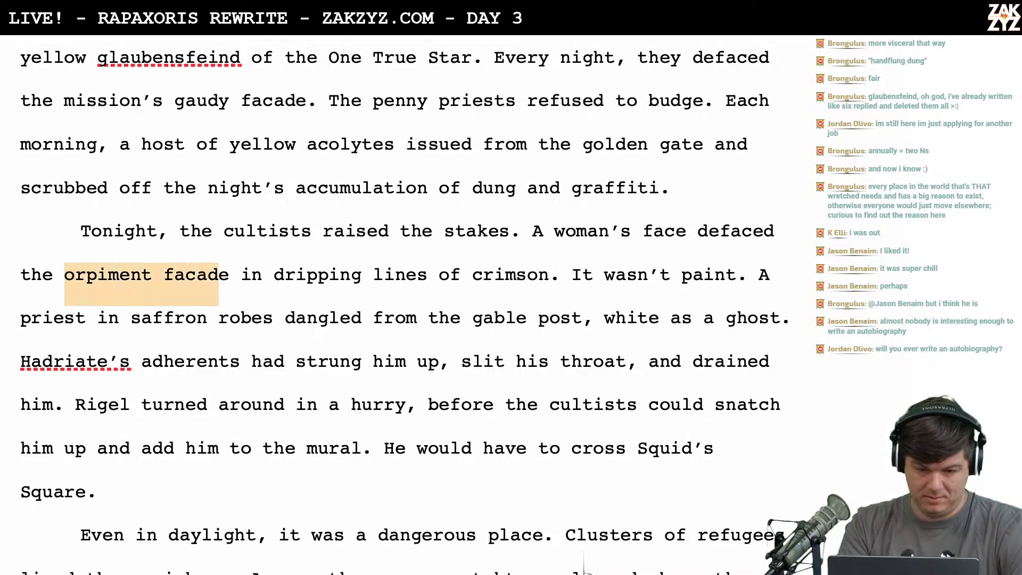
text(templ)
text(e walls)
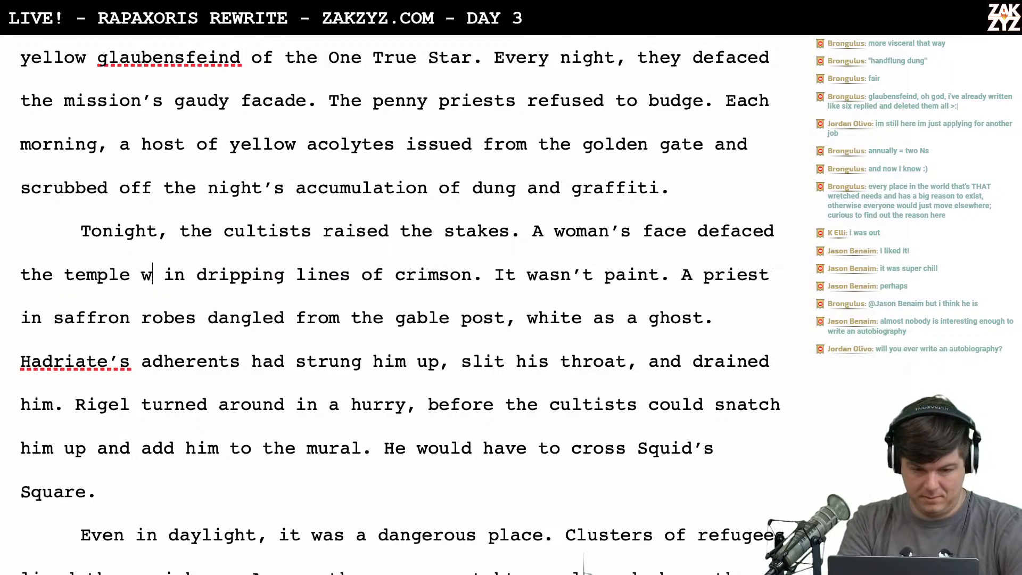
scroll(583, 565, up, 1)
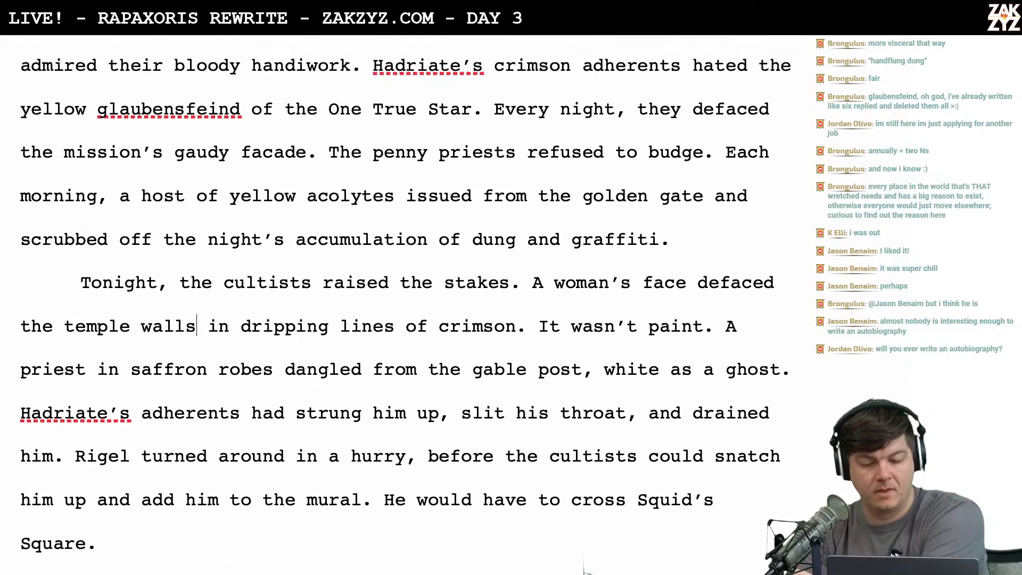
scroll(583, 565, down, 2)
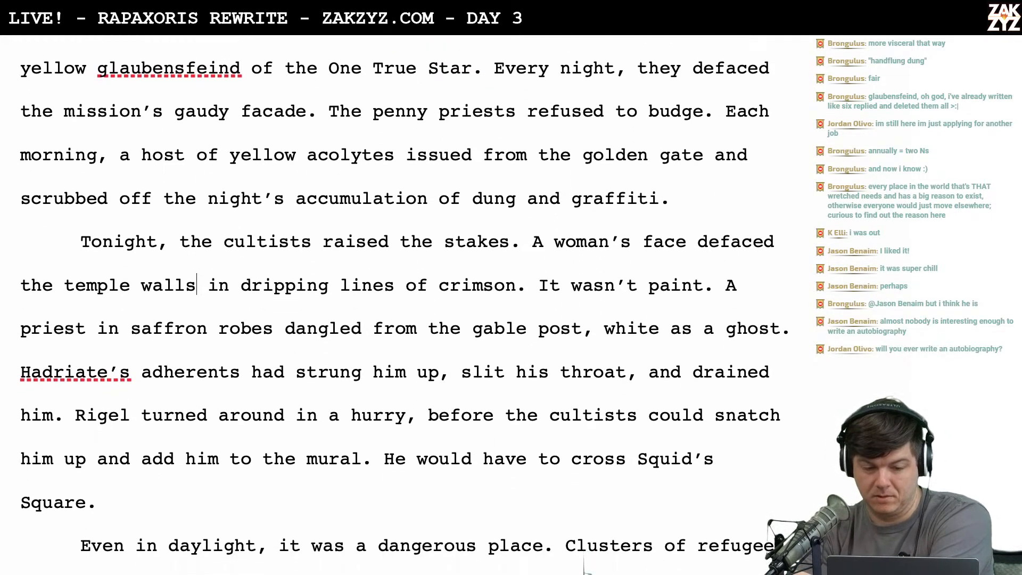
scroll(584, 565, up, 2)
scroll(584, 566, down, 1)
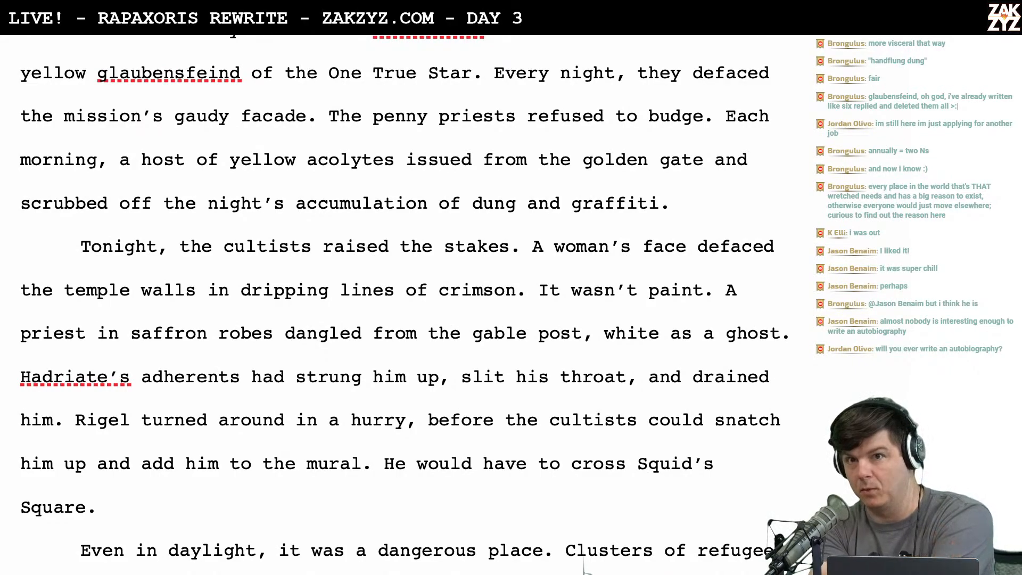
Switch to Chrome, search Google for "orpiment" in a new tab and view one of the mineral images
key(super+Tab)
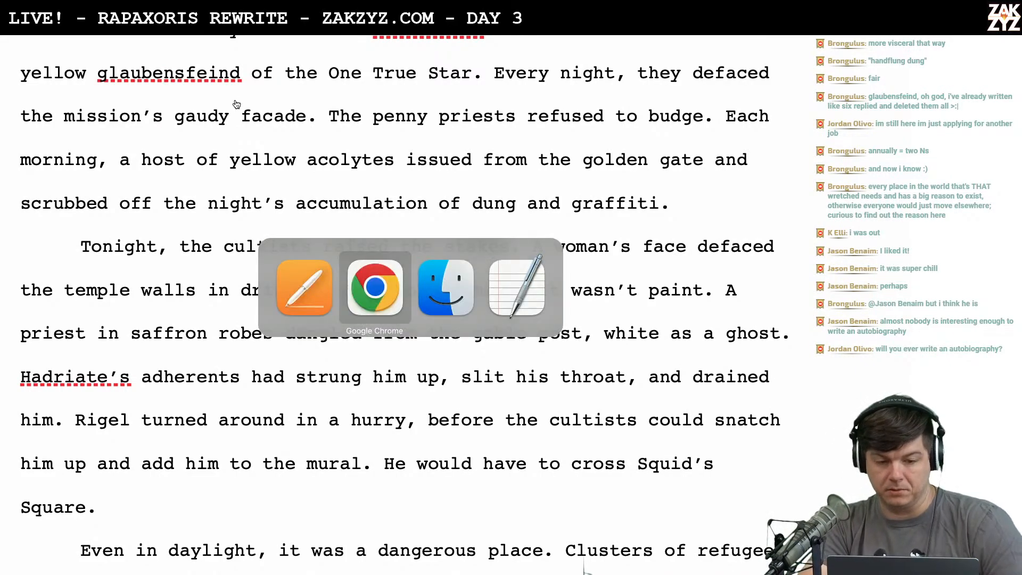
click(230, 58)
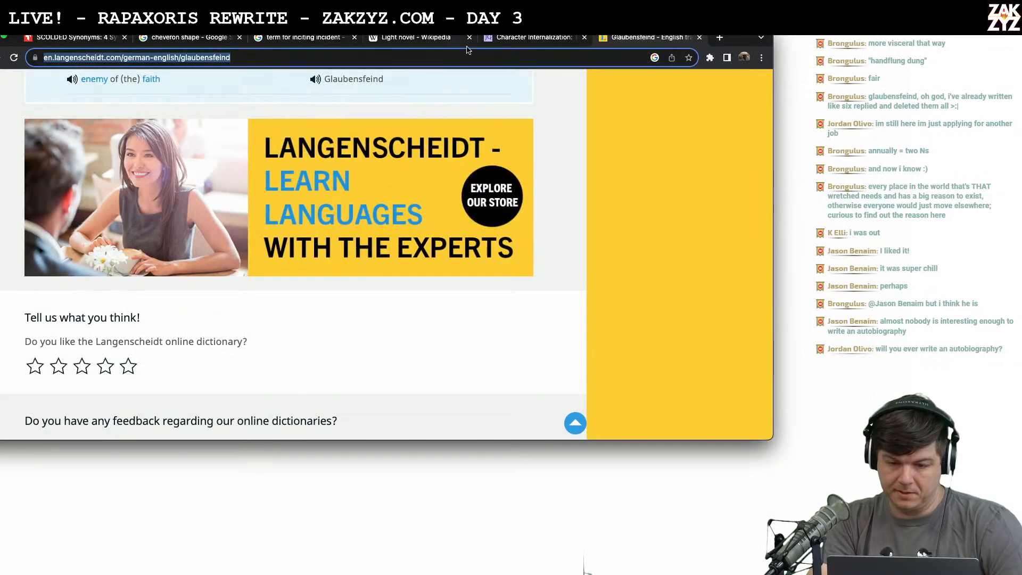
click(501, 38)
click(720, 39)
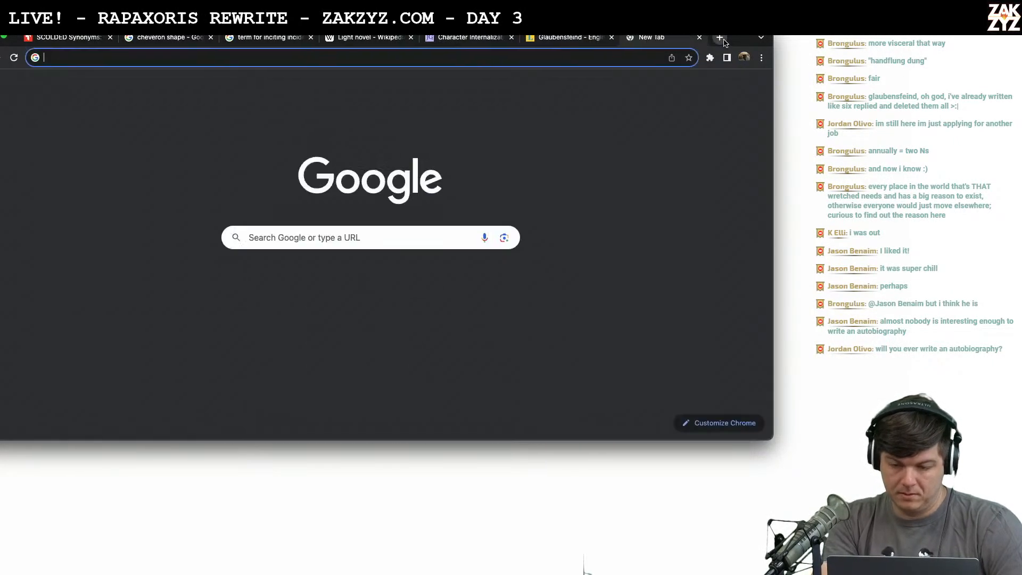
text(orpiment)
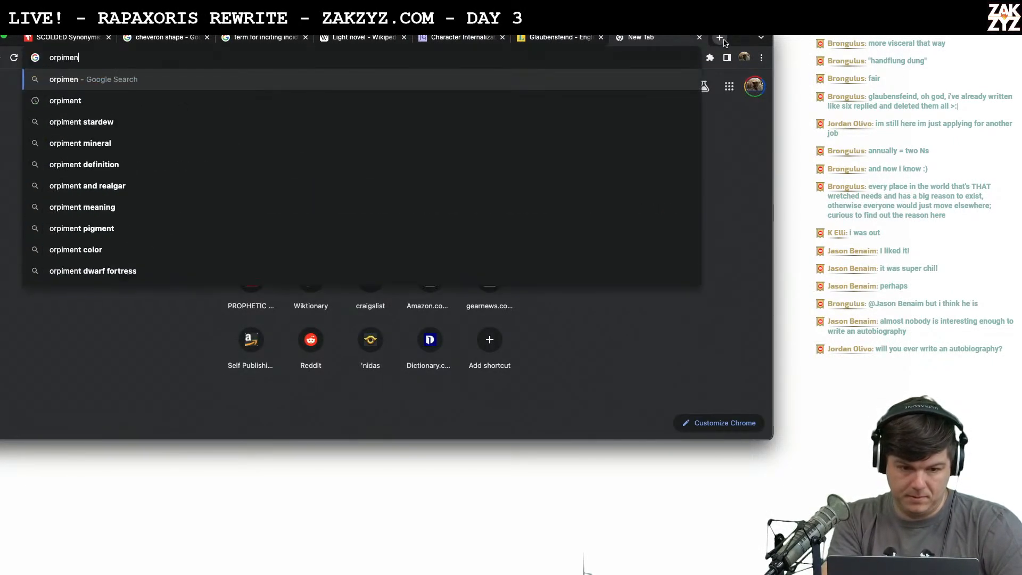
key(Return)
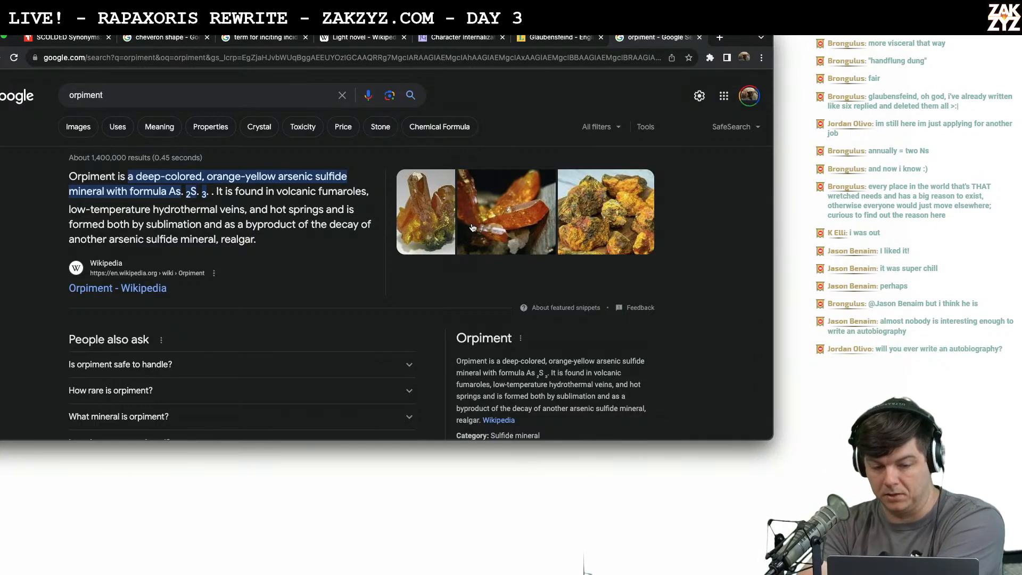
click(541, 196)
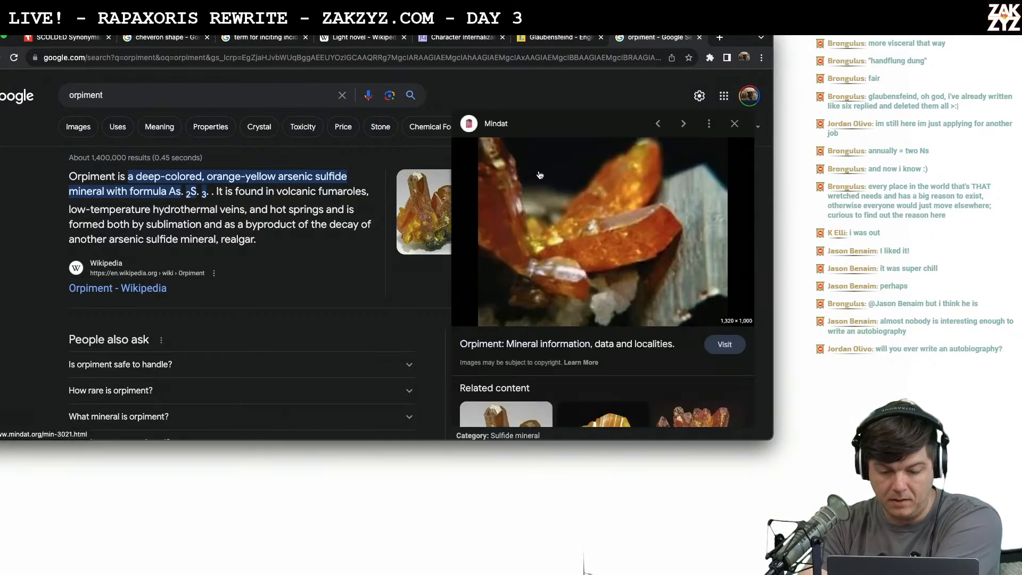
scroll(539, 176, down, 1)
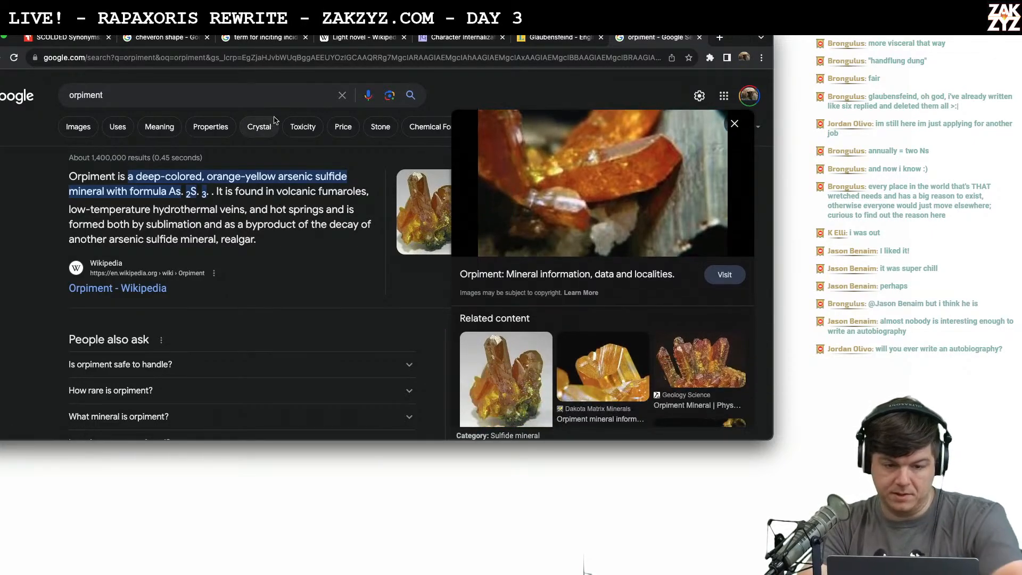
Search Google for "pronounce orpiment" and play the American pronunciation
click(282, 95)
key(ctrl+a)
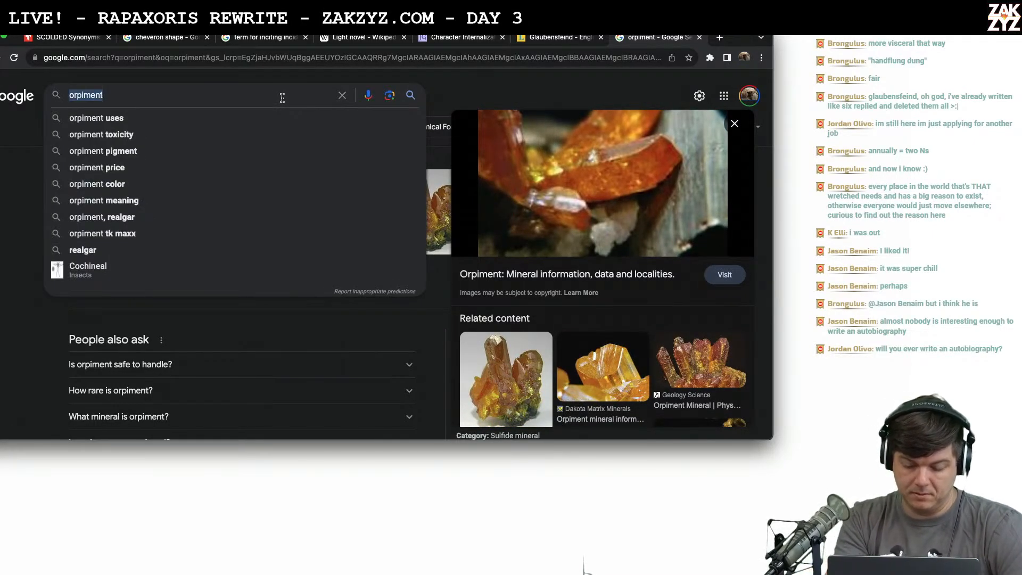
text(prond)
text(orpiment)
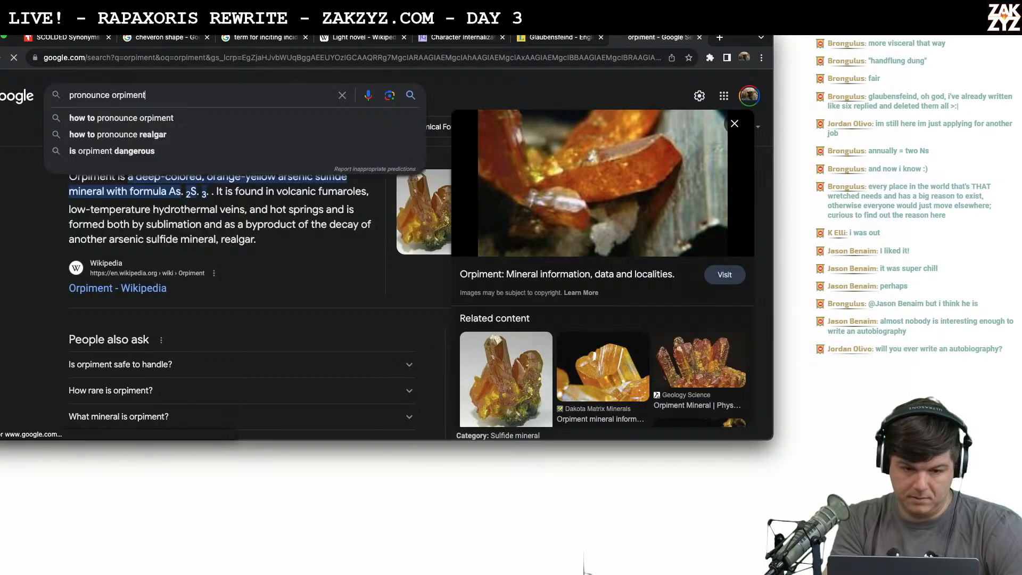
key(Return)
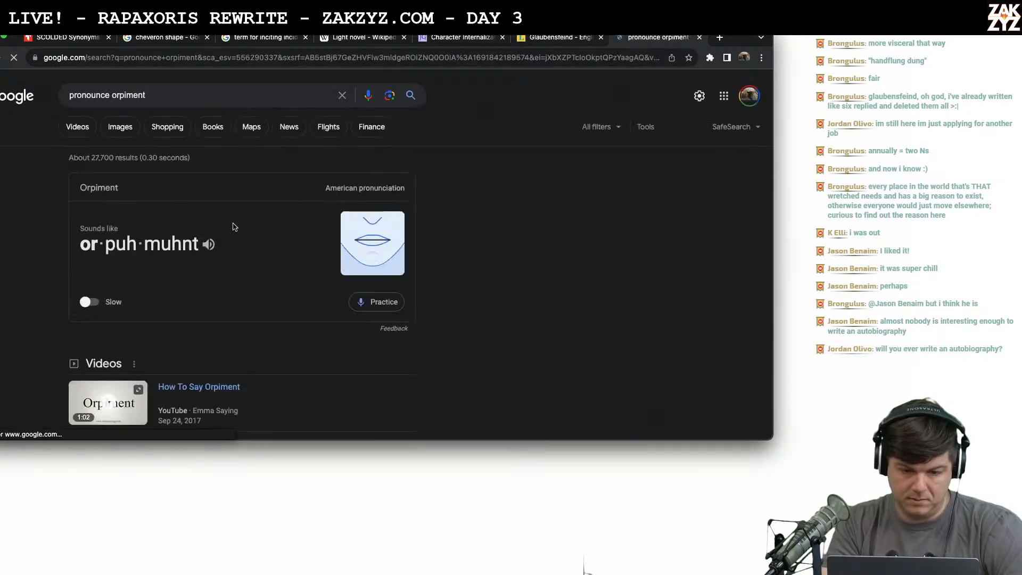
click(361, 246)
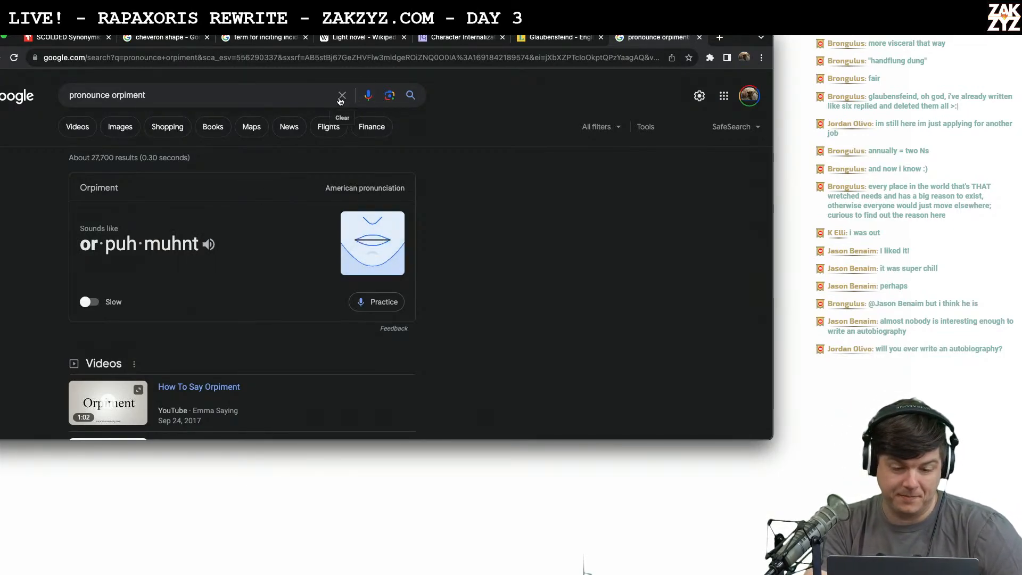
click(379, 249)
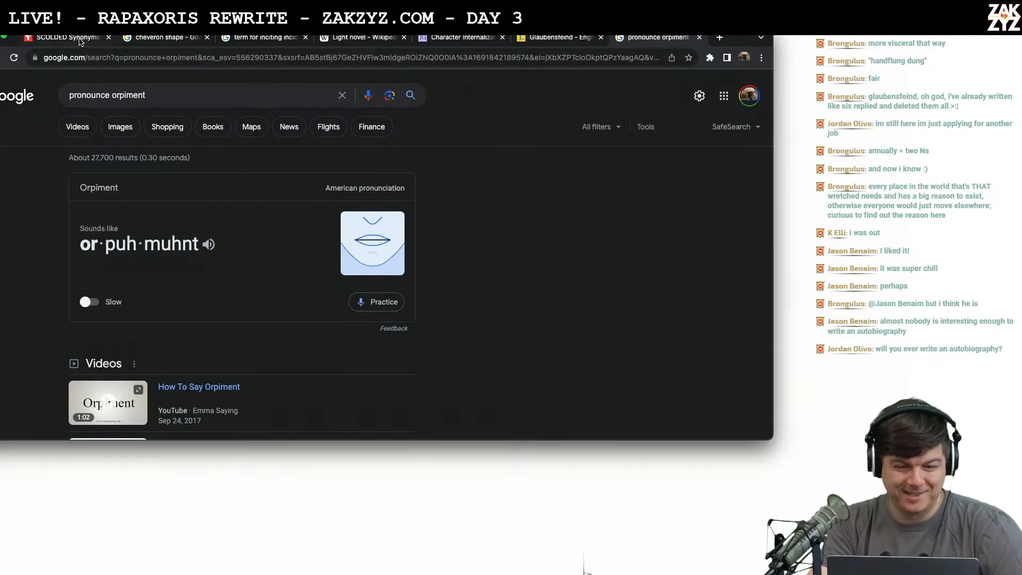
Return to Pages and reread the passage from "A dozen reds fanned" through Rigel's decision to cross Squid's Square
key(super+Tab)
key(super+Tab)
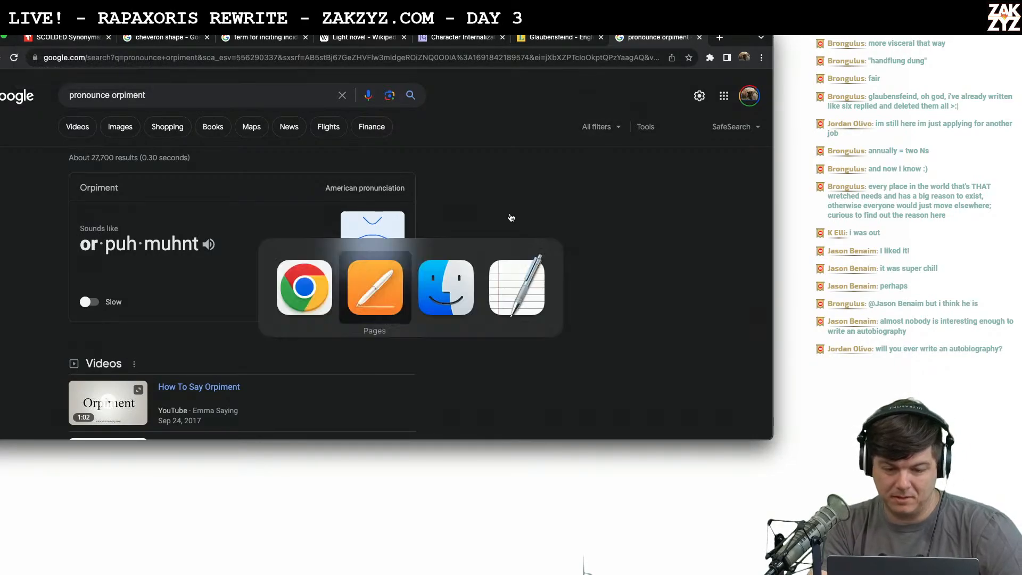
key(super+Tab)
key(super+Tab)
key(super+Tab)
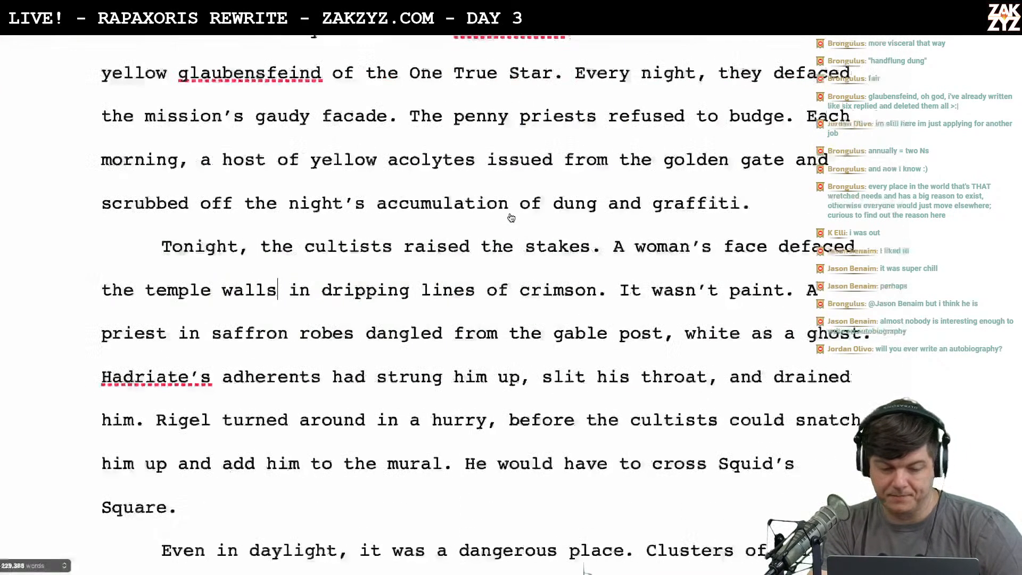
scroll(427, 347, down, 1)
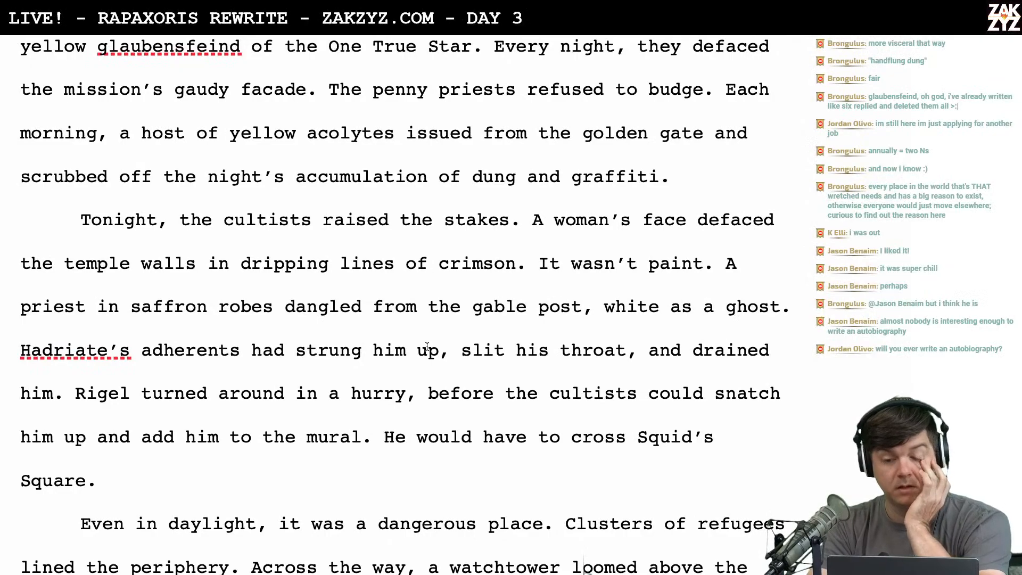
scroll(427, 346, up, 3)
scroll(427, 347, down, 5)
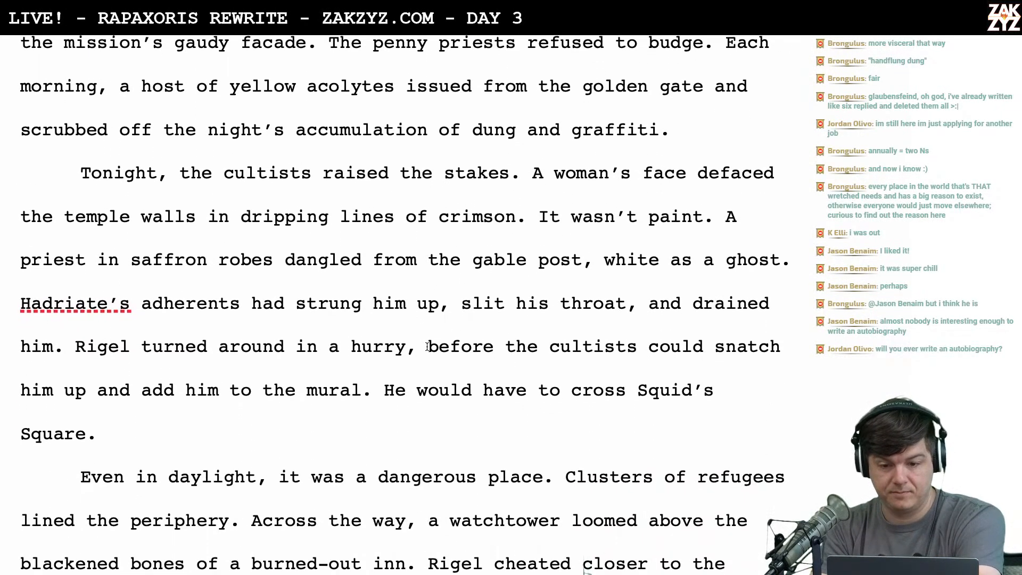
scroll(427, 347, down, 1)
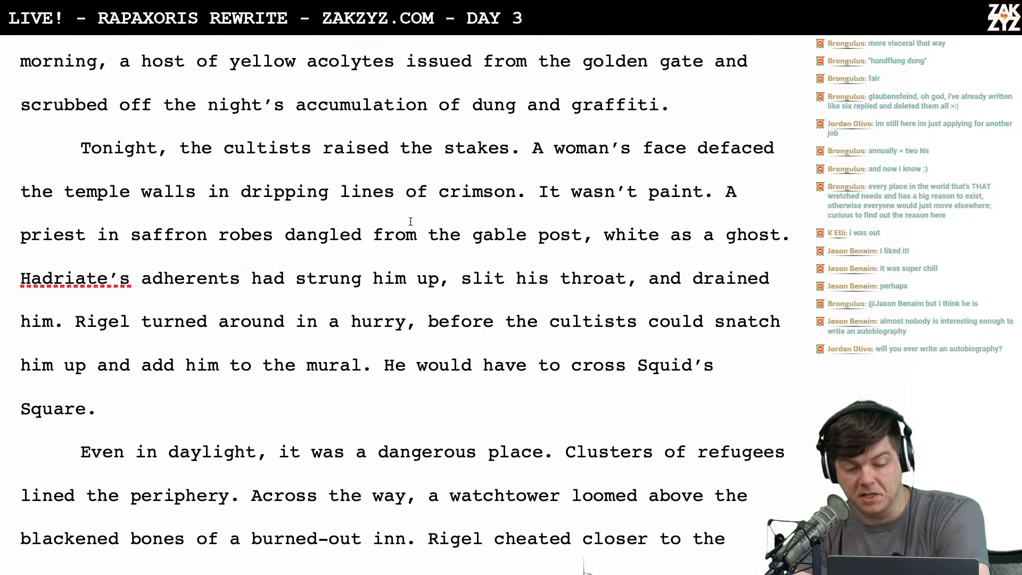
scroll(411, 221, down, 1)
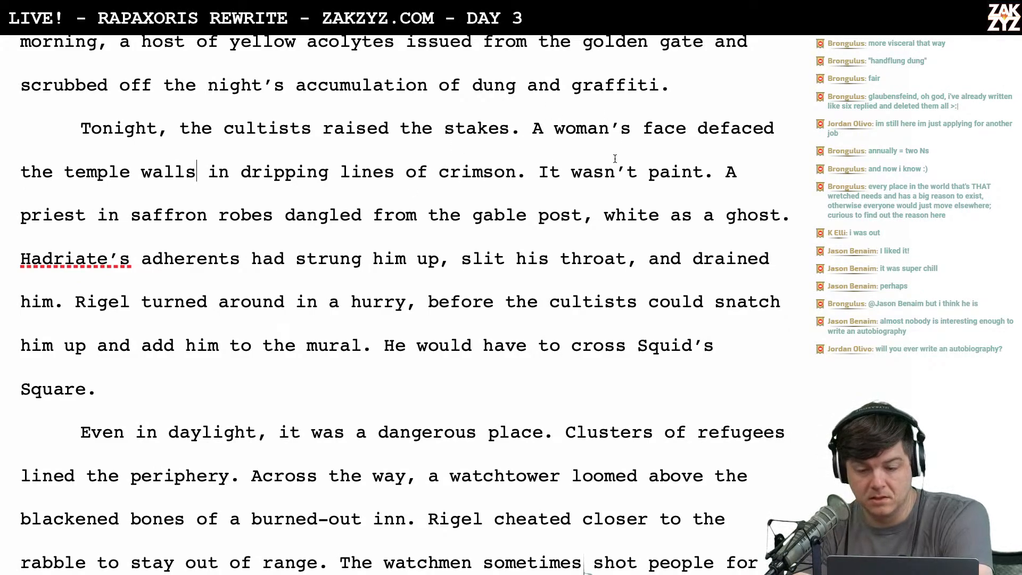
scroll(614, 154, up, 8)
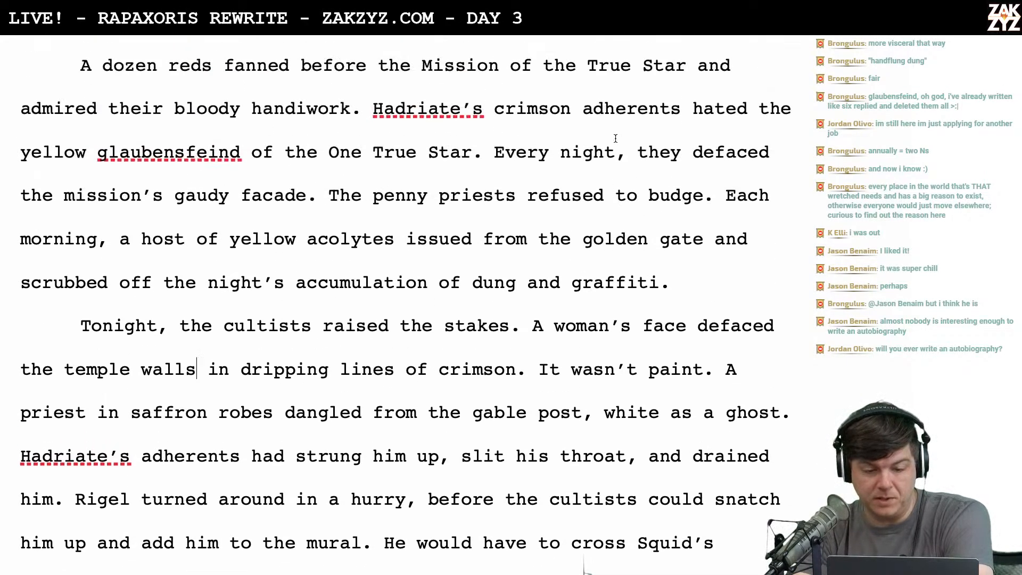
scroll(615, 139, up, 2)
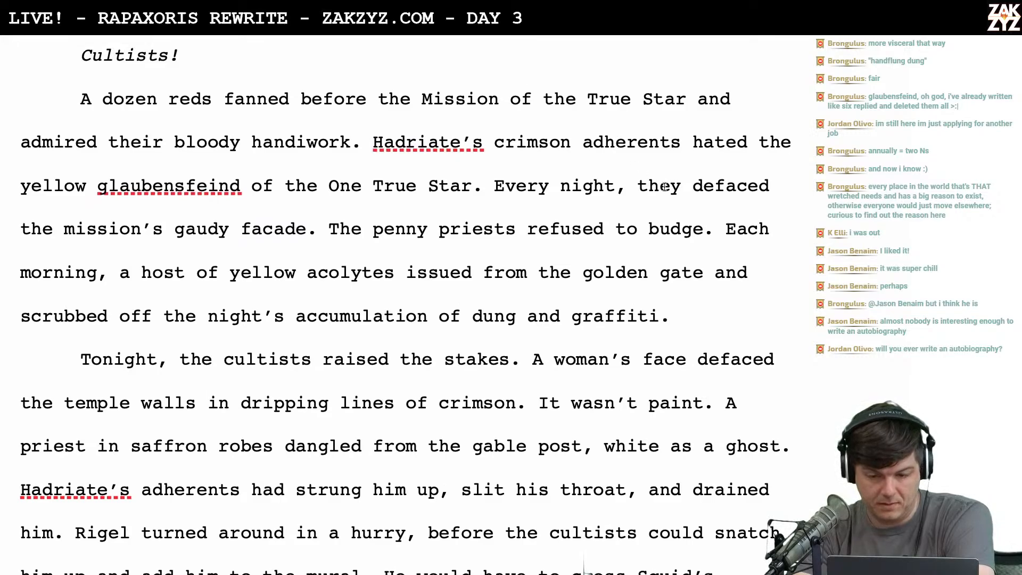
In the sentence beginning "Every night, they", replace "defaced" with "profaned"
click(692, 186)
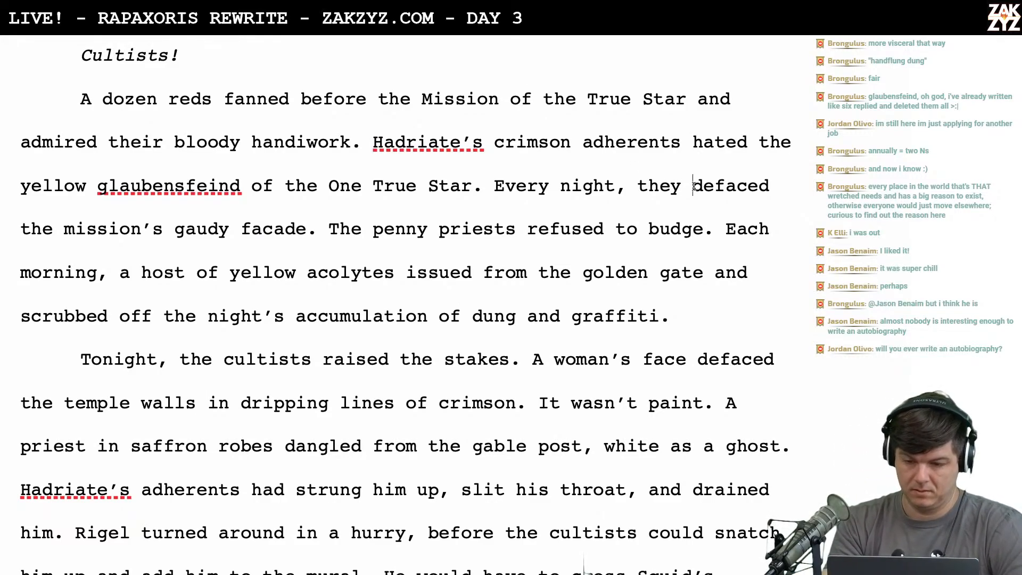
key(shift+Right)
key(shift+Right)
key(shift+Right)
key(shift+Right)
key(shift+Right)
key(shift+Right)
key(shift+Right)
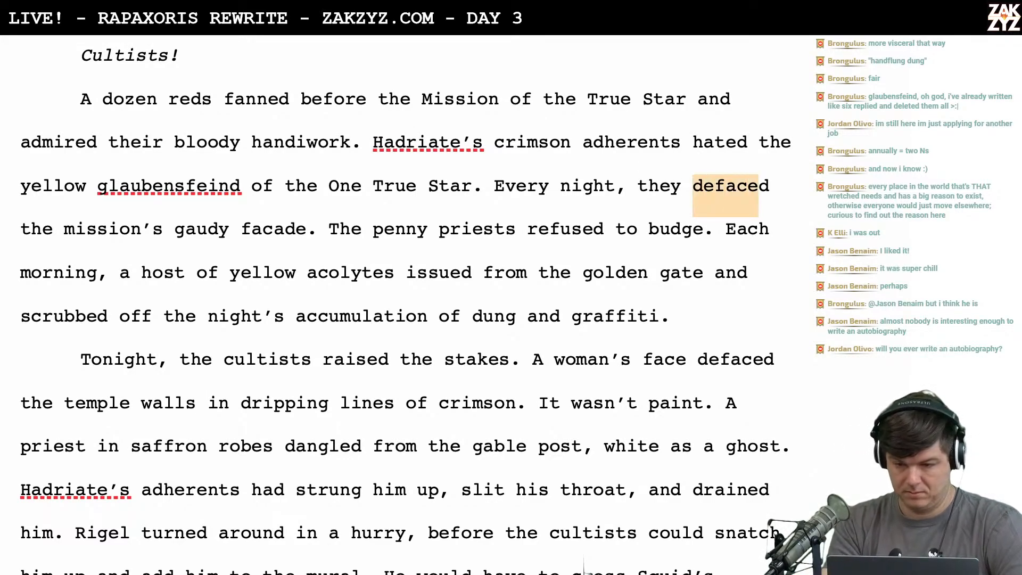
text(profaned)
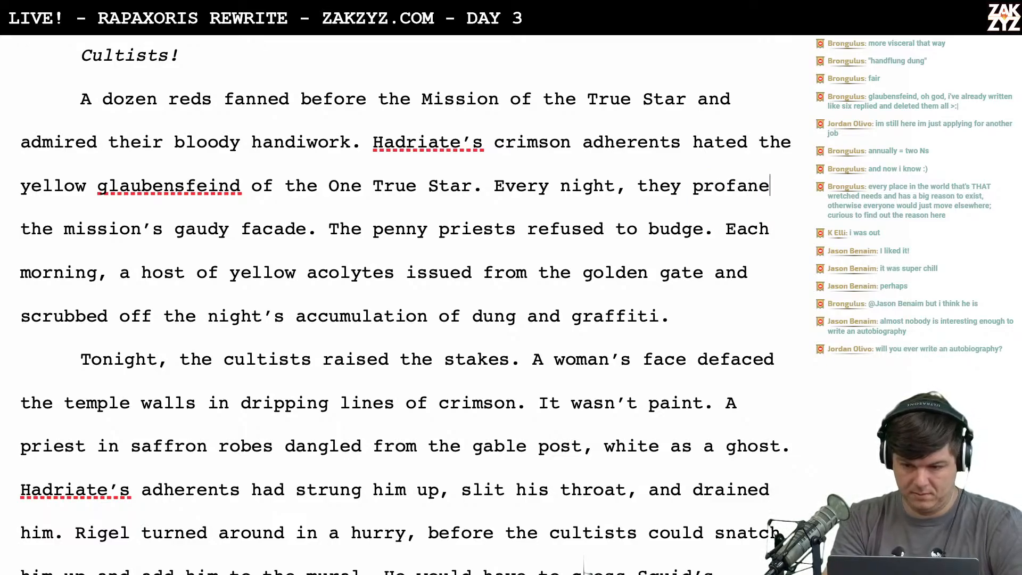
Reread the mission facade and penny priests sentences together with the "Tonight" paragraph, checking the wording
key(Right)
key(Right)
key(Right)
key(Right)
key(Right)
key(Right)
key(Right)
key(Right)
key(Right)
key(Right)
key(Right)
key(Right)
key(Right)
key(Right)
key(Right)
key(Right)
key(Right)
key(Right)
key(Right)
key(Right)
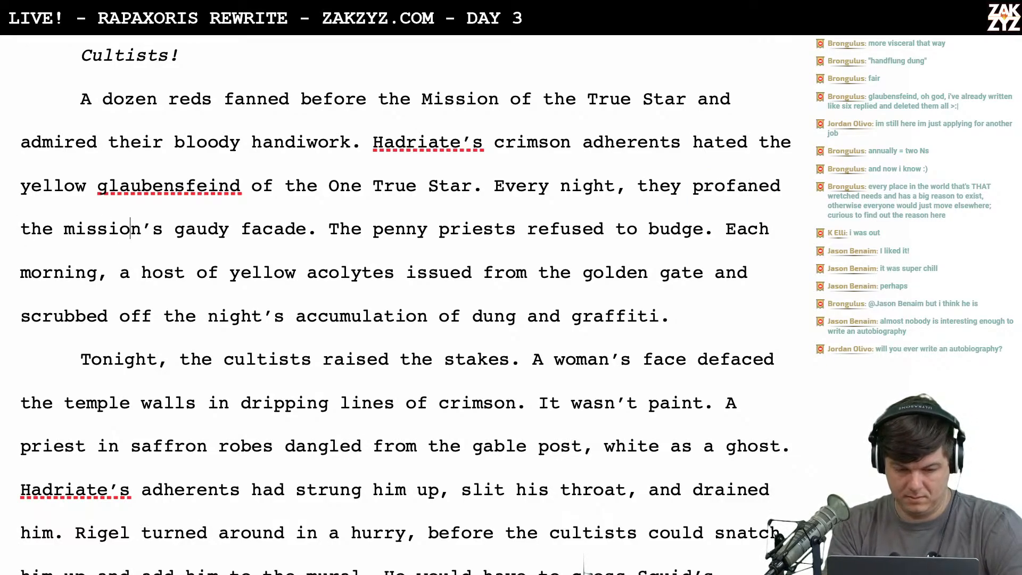
key(Right)
key(Right)
key(Right)
key(Right)
key(Right)
key(Right)
key(Right)
key(Right)
key(Right)
key(Right)
key(Right)
key(Right)
key(Right)
key(Right)
key(Right)
key(Right)
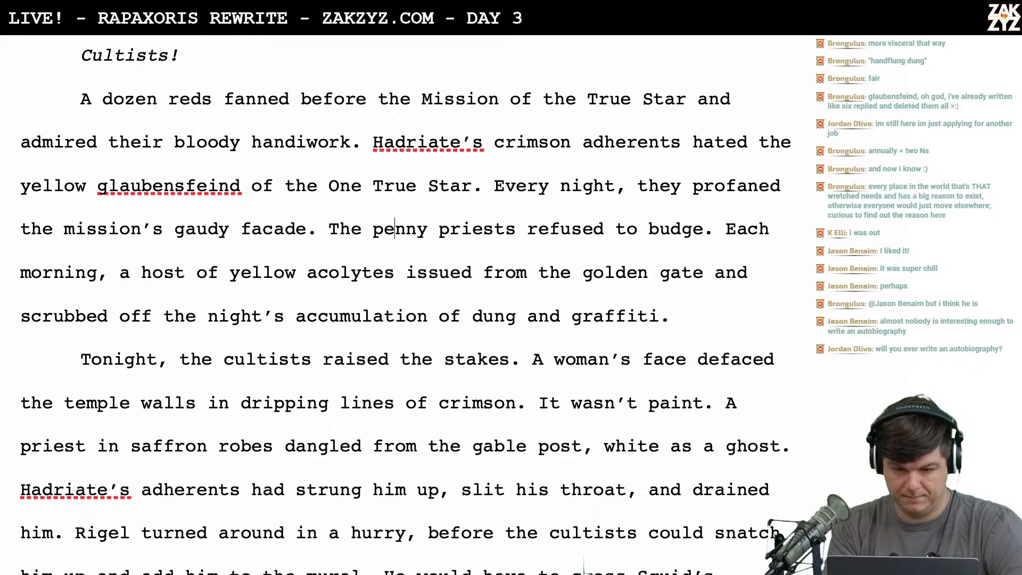
scroll(584, 565, down, 2)
scroll(584, 567, down, 2)
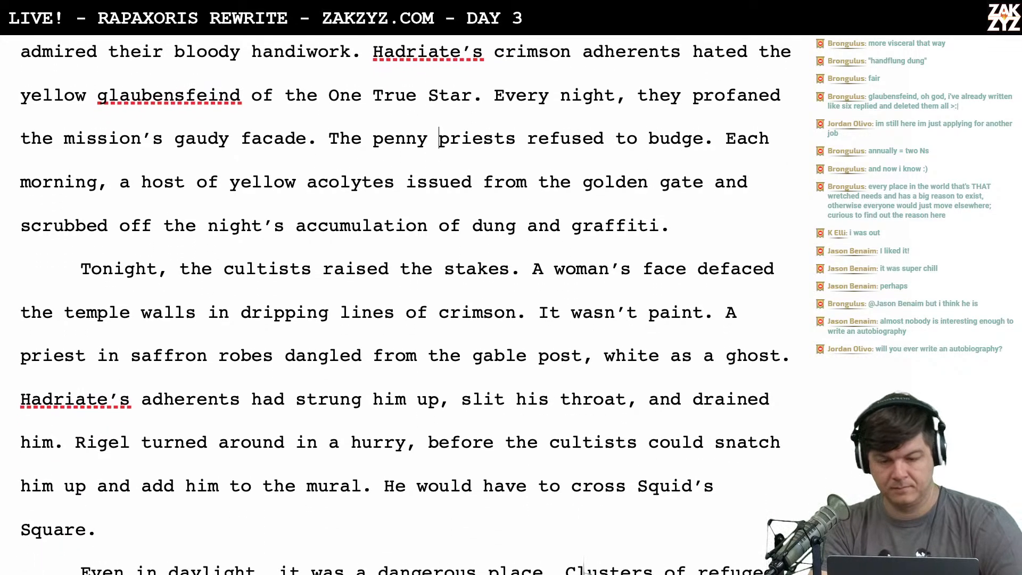
scroll(584, 566, up, 1)
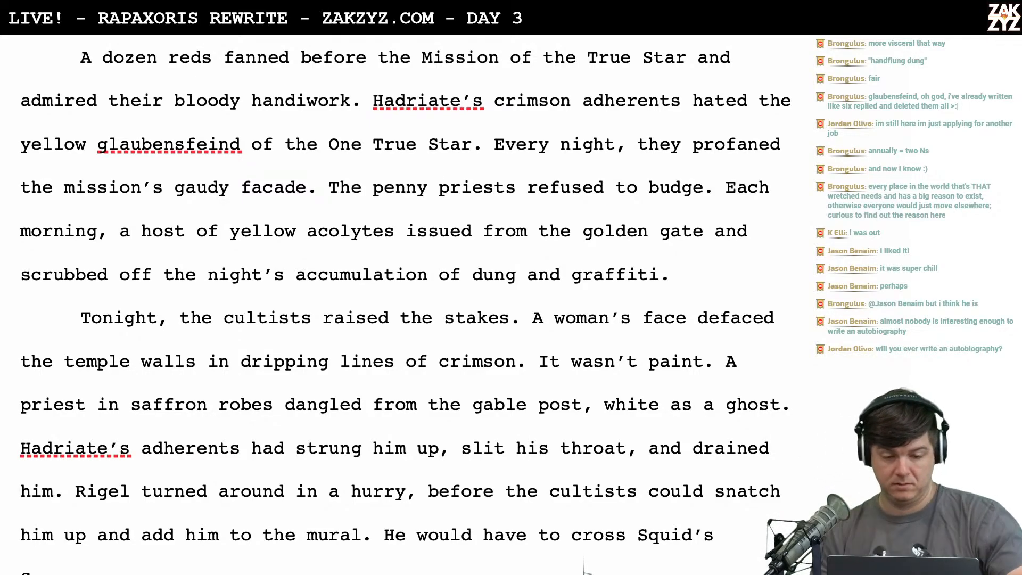
scroll(576, 129, down, 1)
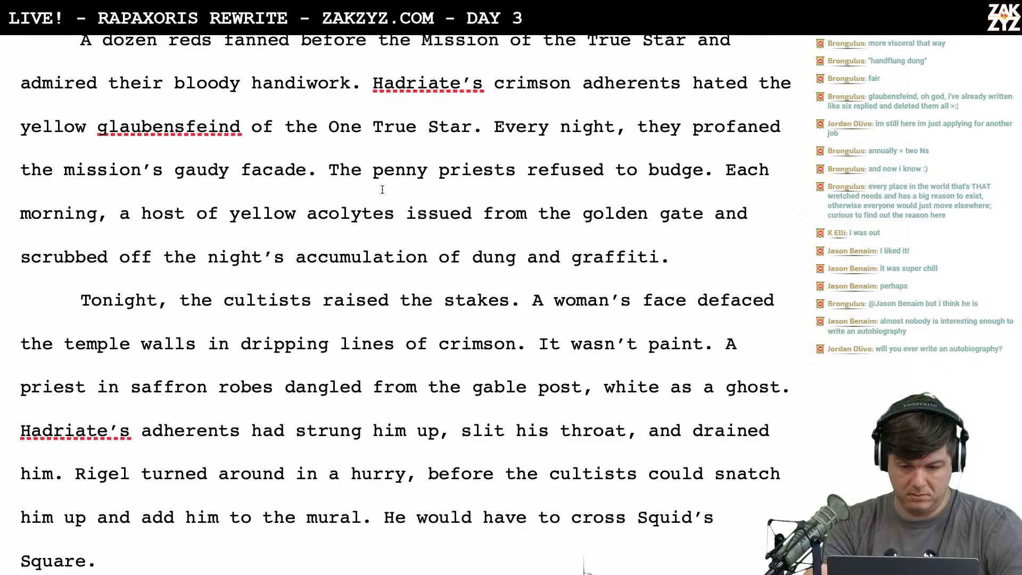
click(299, 173)
click(306, 173)
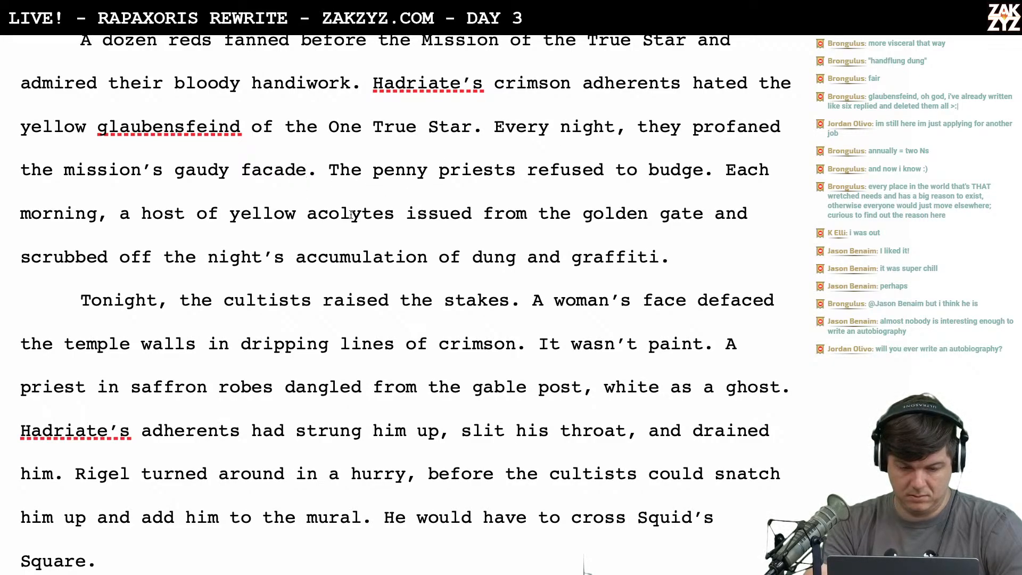
scroll(351, 214, down, 3)
scroll(351, 214, up, 2)
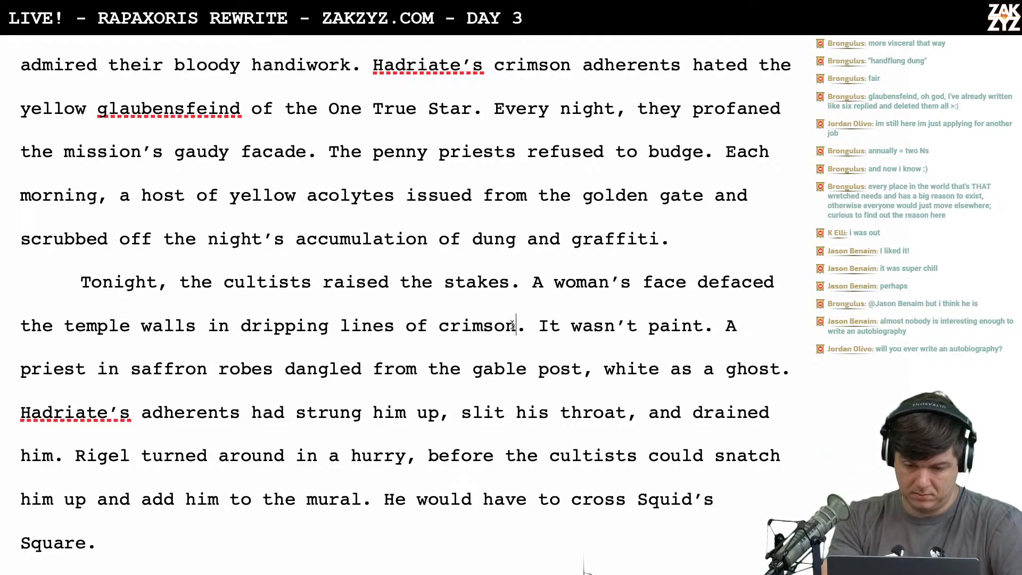
In the "Tonight" paragraph, replace "of crimson" after "dripping lines" with "of red"
key(BackSpace)
key(BackSpace)
key(BackSpace)
key(BackSpace)
key(BackSpace)
key(BackSpace)
key(BackSpace)
key(BackSpace)
key(BackSpace)
key(BackSpace)
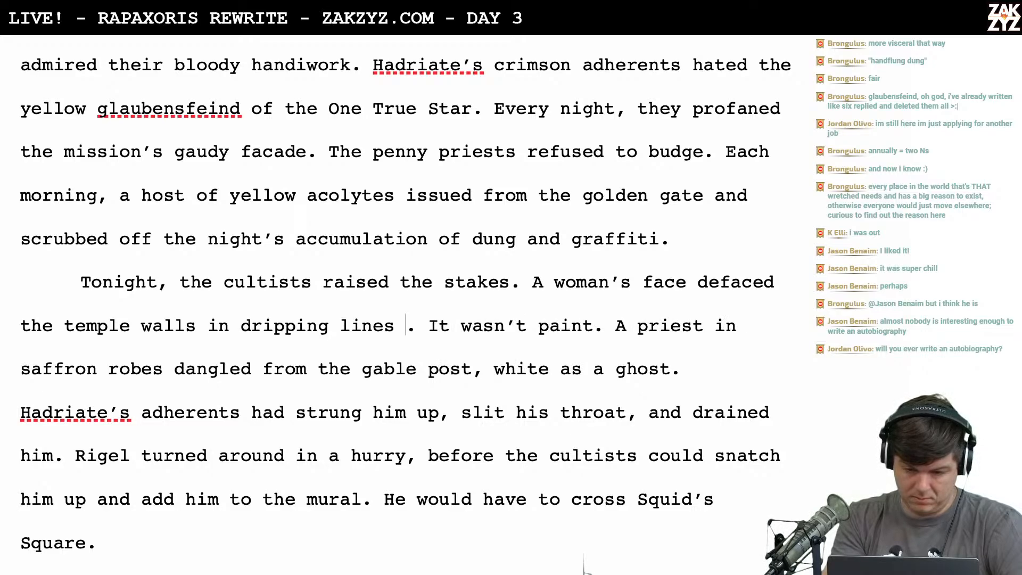
text(of)
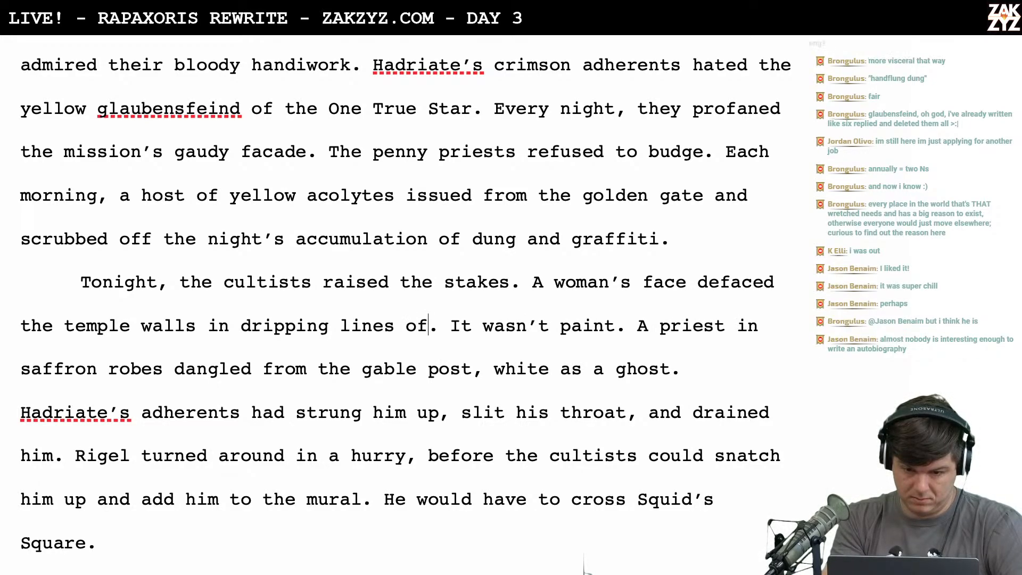
text( red)
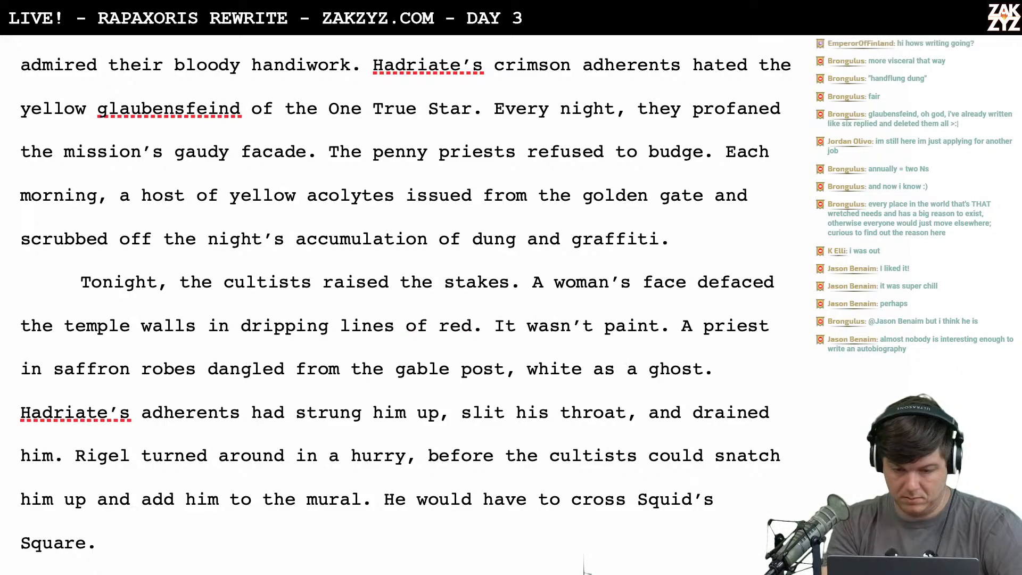
In the "Tonight" paragraph, reword "dripping lines of red" as "lines of dripping red"
scroll(584, 566, down, 1)
key(BackSpace)
key(BackSpace)
key(BackSpace)
key(BackSpace)
key(BackSpace)
key(BackSpace)
key(BackSpace)
key(BackSpace)
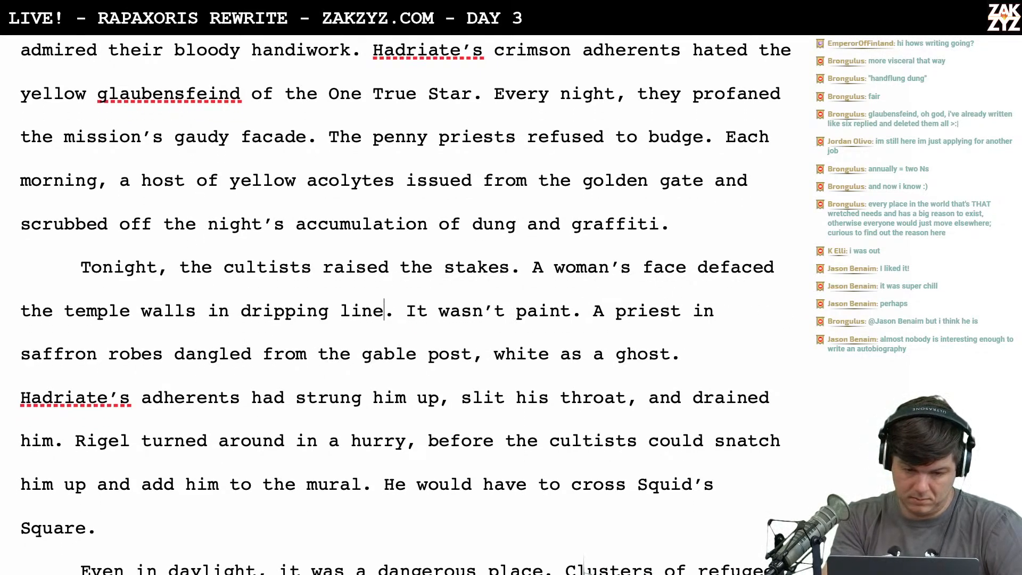
key(BackSpace)
key(BackSpace)
key(BackSpace)
key(BackSpace)
key(BackSpace)
key(BackSpace)
key(BackSpace)
key(BackSpace)
key(BackSpace)
key(BackSpace)
key(BackSpace)
key(BackSpace)
key(BackSpace)
text(line)
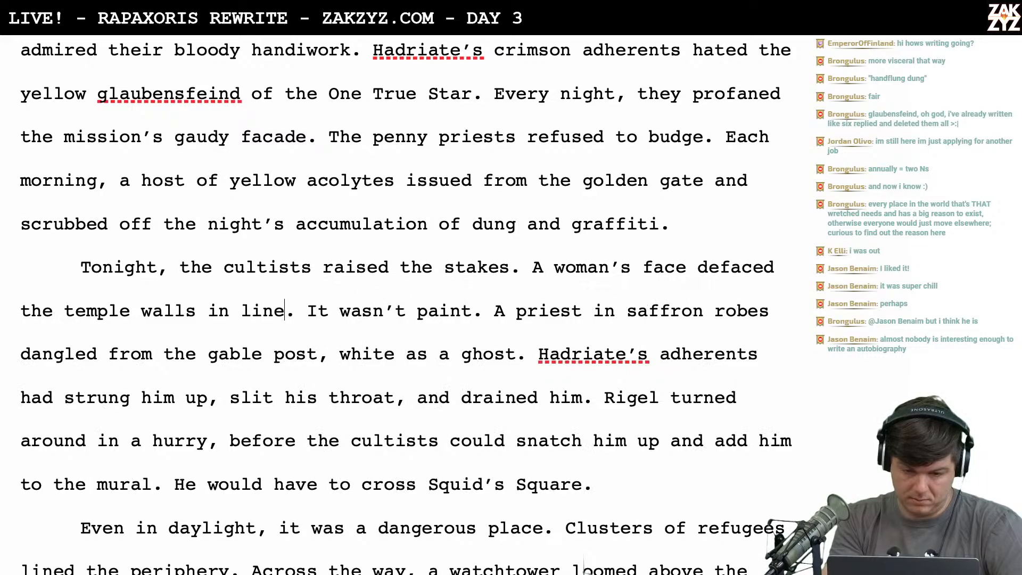
text(s of drippoi)
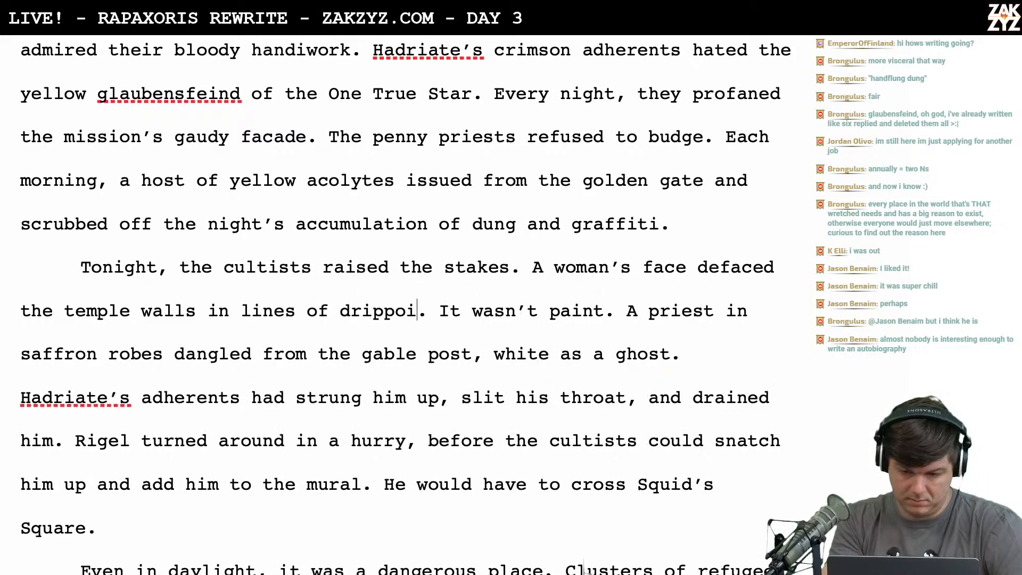
key(BackSpace)
key(BackSpace)
text(ing red)
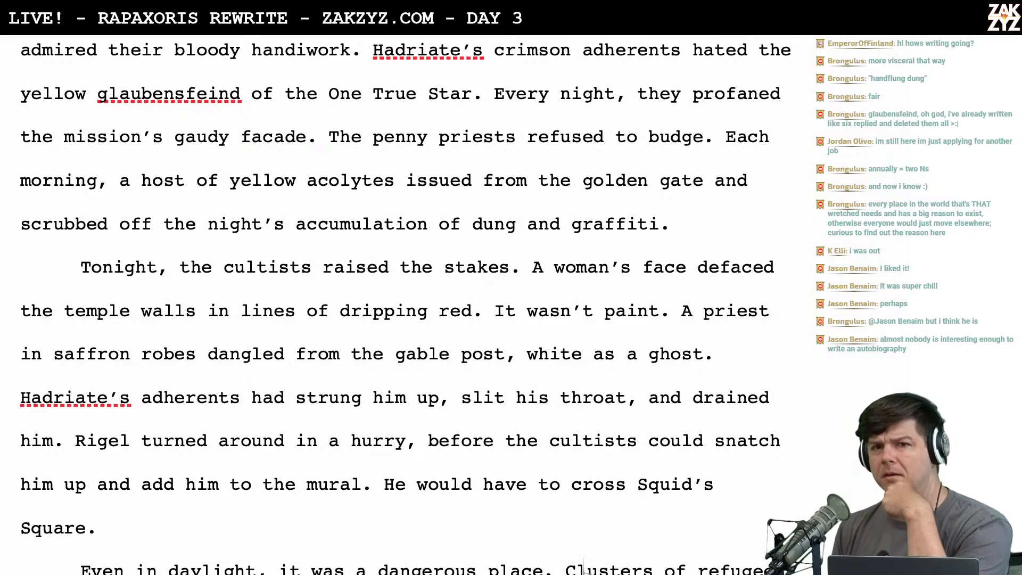
Reread chapter 1.4 from its opening through the Tinkerton description to the mission and "Tonight" paragraphs
scroll(584, 565, up, 10)
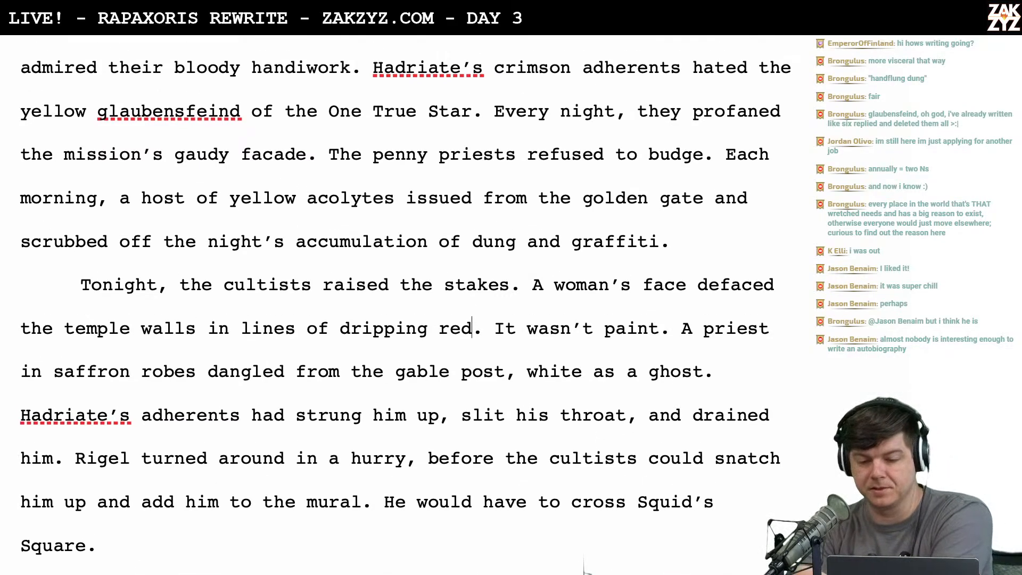
scroll(583, 566, up, 15)
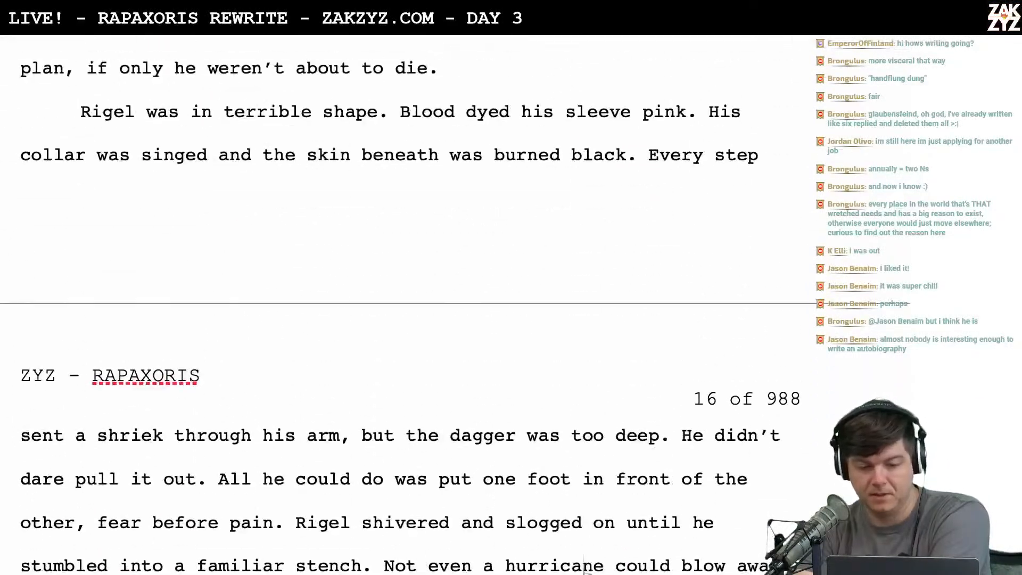
scroll(584, 565, down, 15)
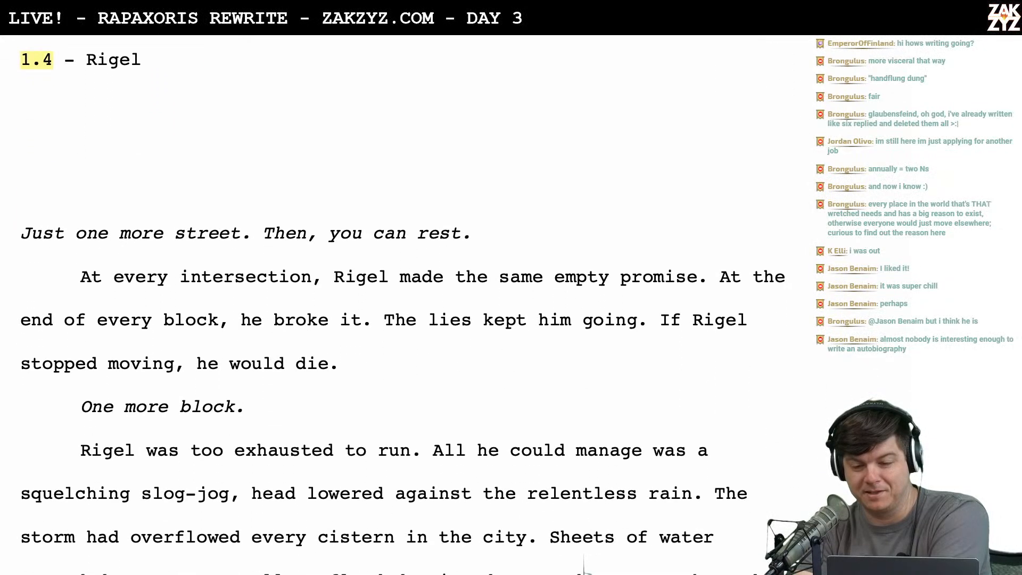
scroll(584, 565, down, 10)
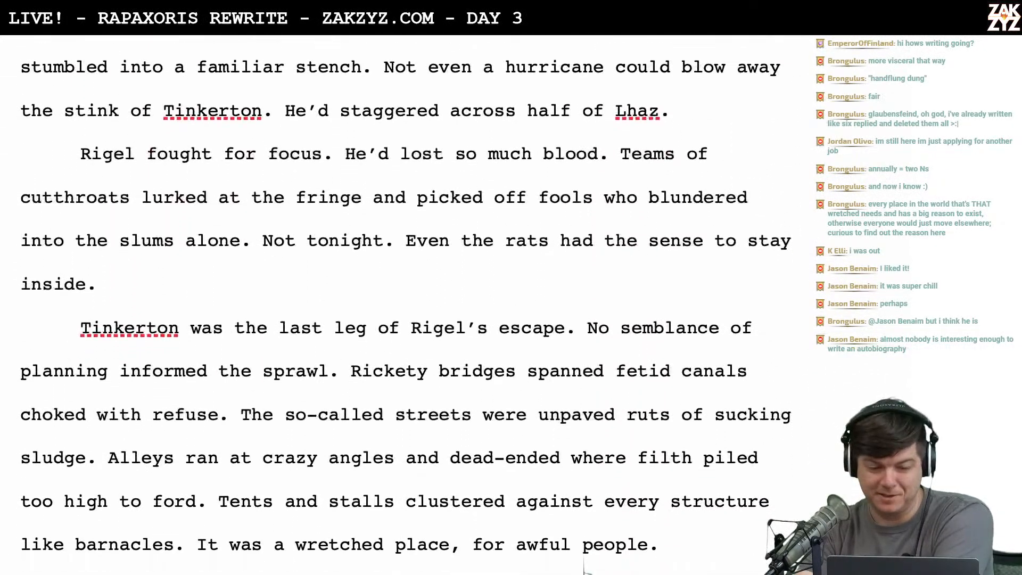
scroll(584, 565, down, 3)
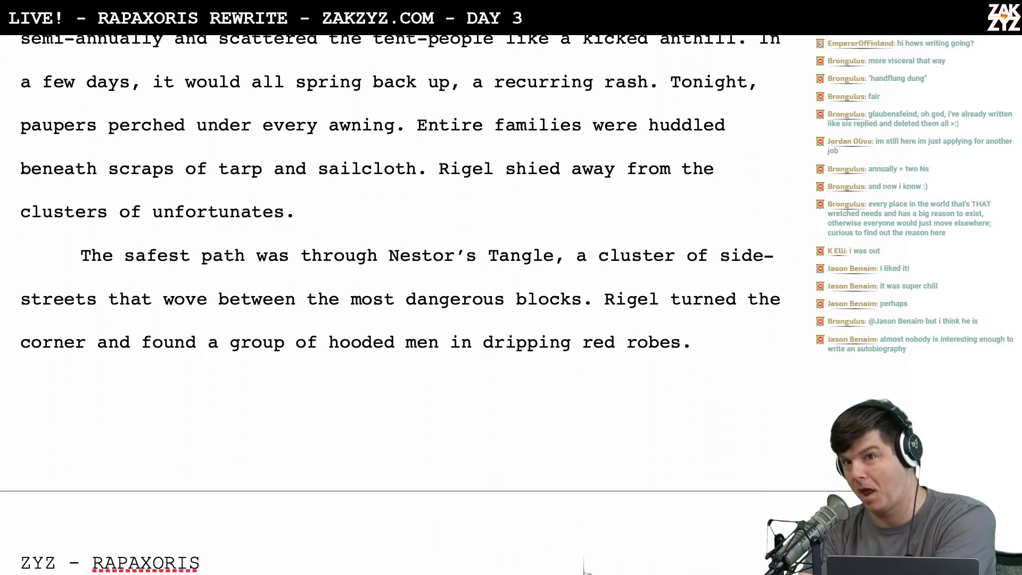
scroll(584, 565, down, 5)
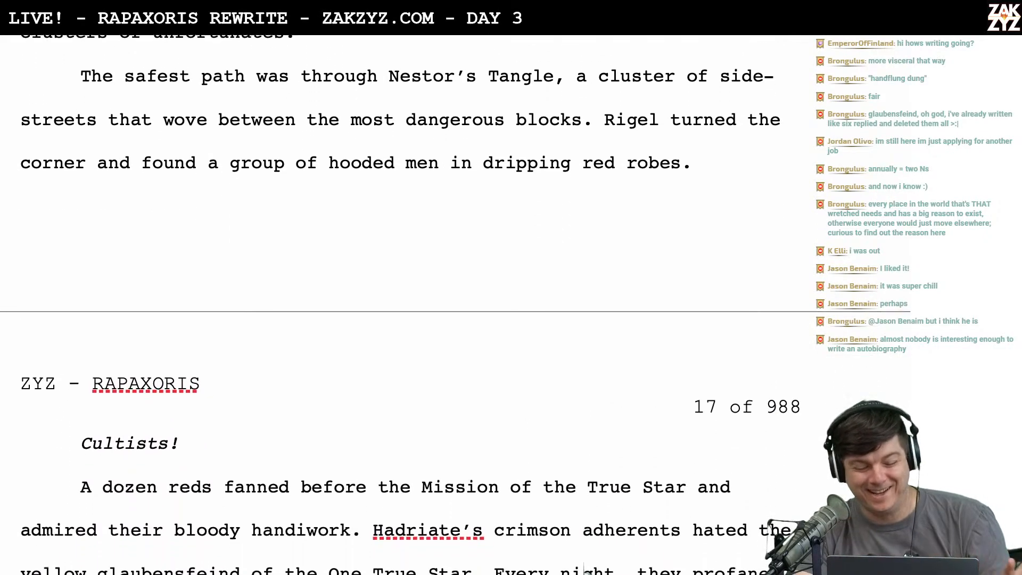
scroll(584, 565, down, 6)
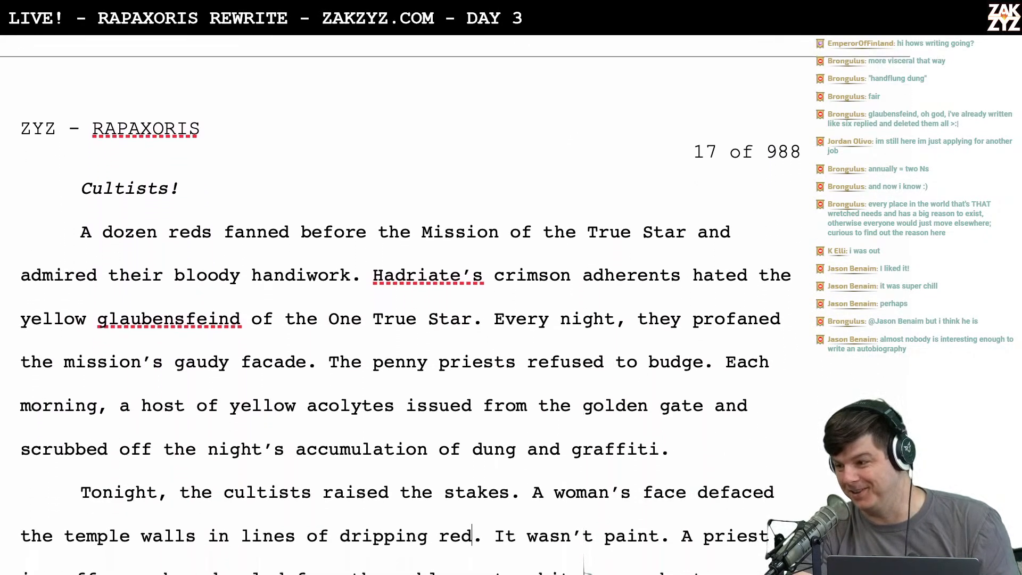
scroll(583, 565, down, 1)
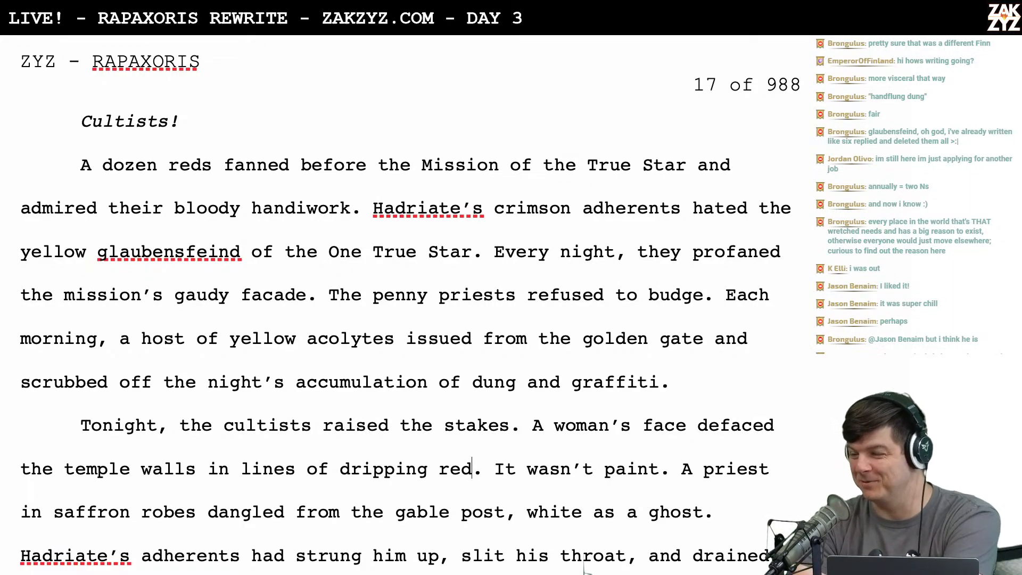
scroll(584, 556, down, 1)
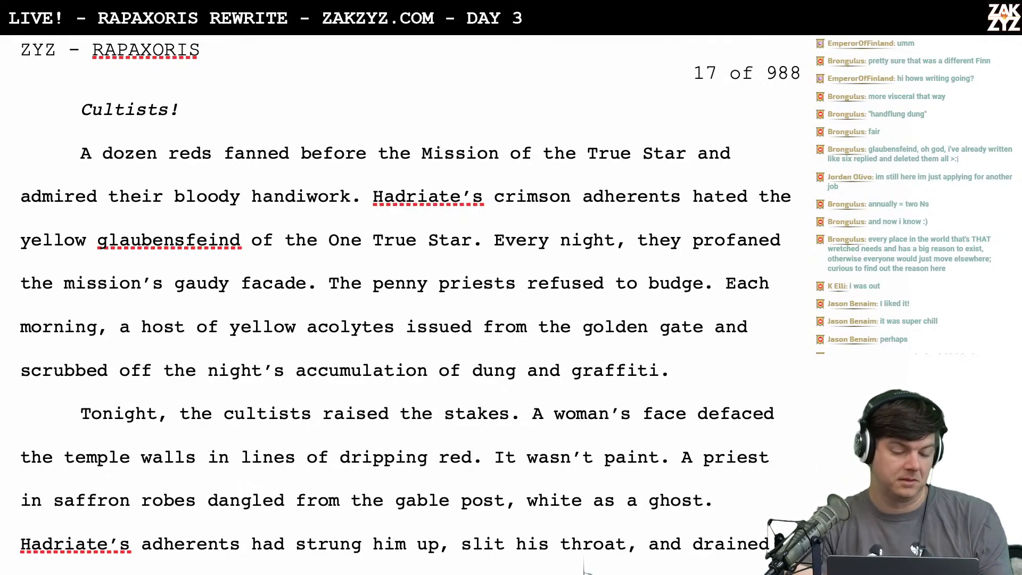
scroll(584, 565, down, 1)
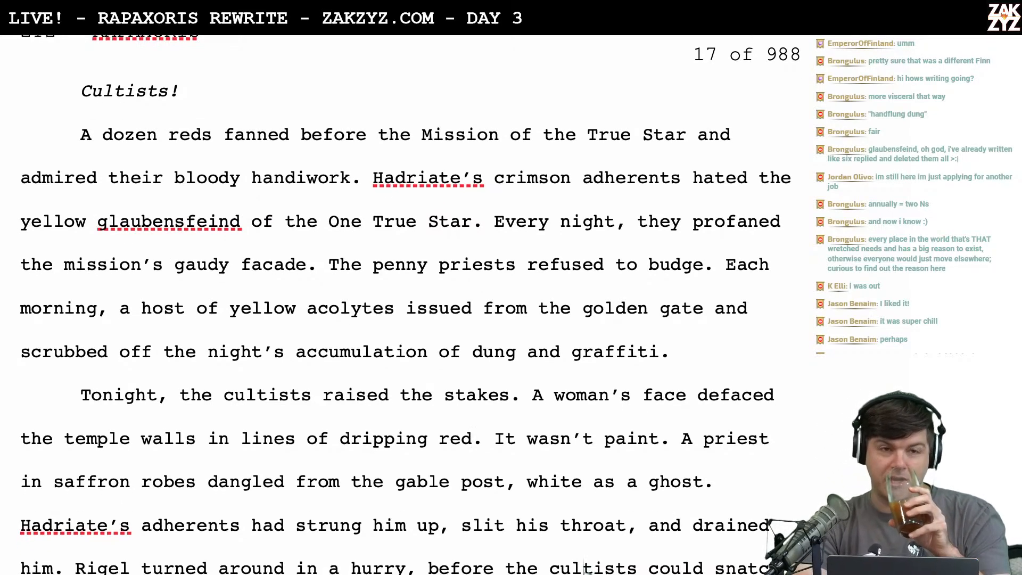
scroll(583, 567, down, 4)
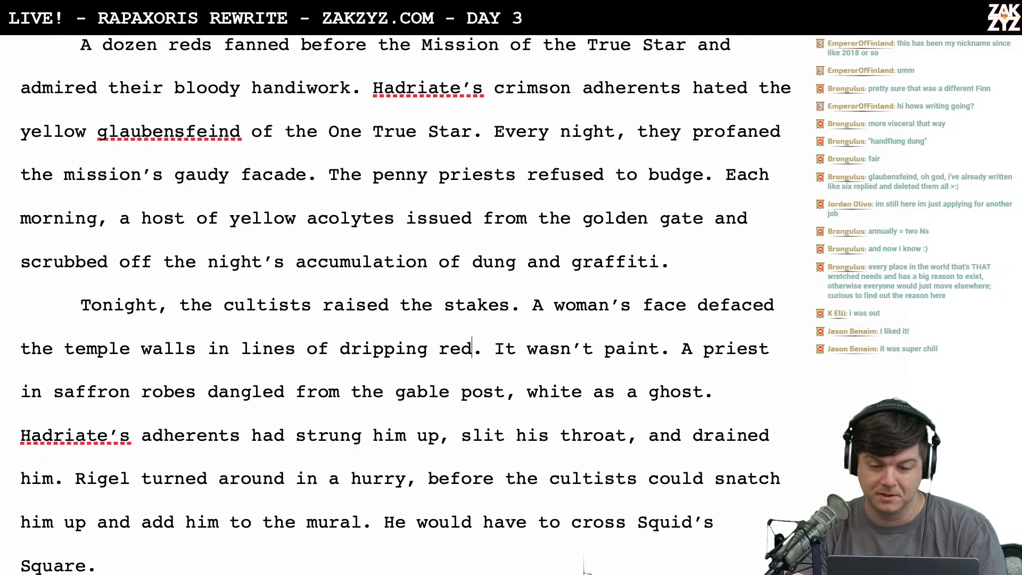
scroll(405, 303, down, 1)
scroll(405, 304, up, 2)
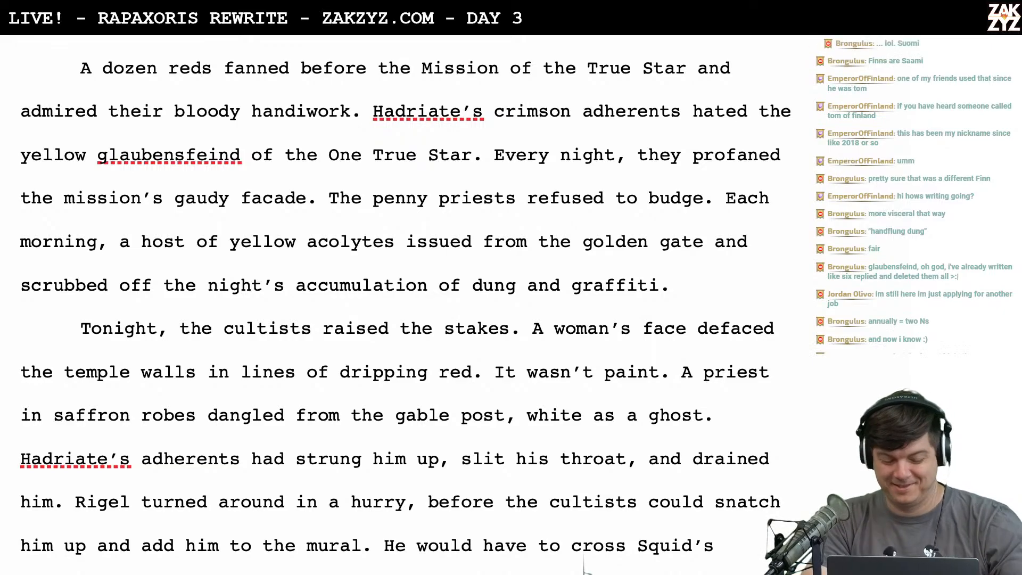
Switch to Chrome, search Google for "pronounce saami" and play the featured pronunciation video
key(super+Tab)
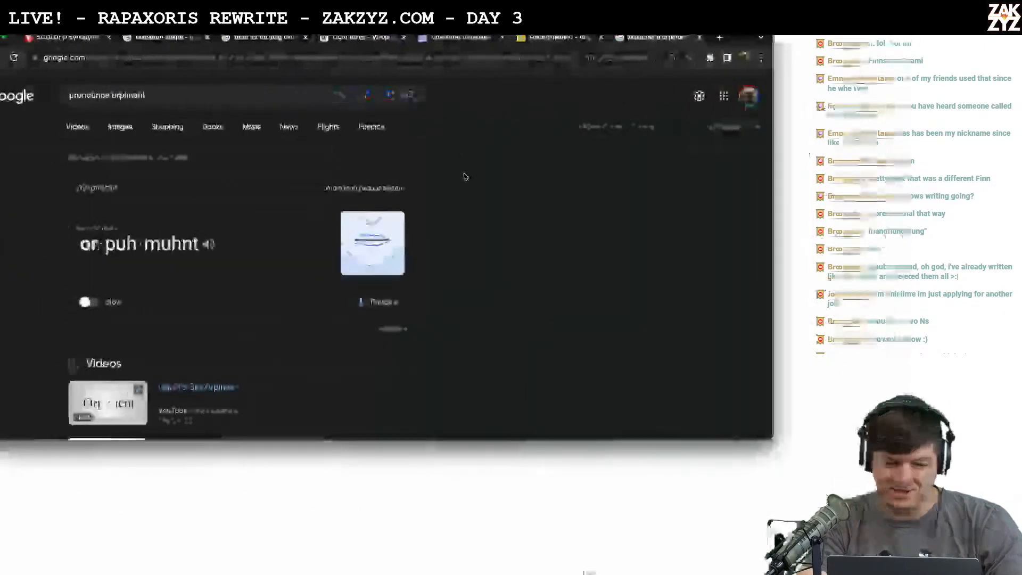
click(237, 93)
key(BackSpace)
key(BackSpace)
key(BackSpace)
key(BackSpace)
key(BackSpace)
key(BackSpace)
key(BackSpace)
key(BackSpace)
text(s)
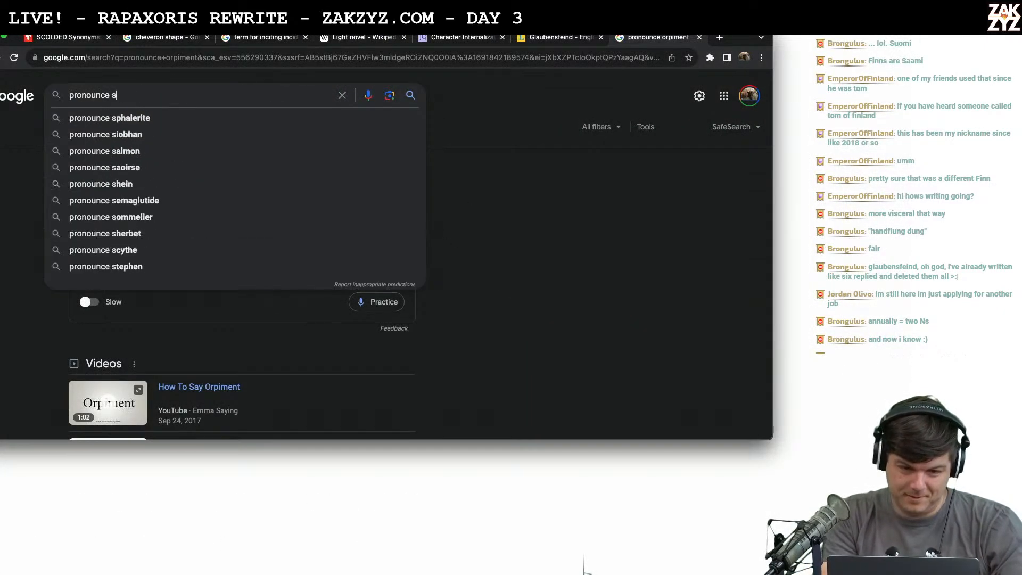
text(aami)
key(Return)
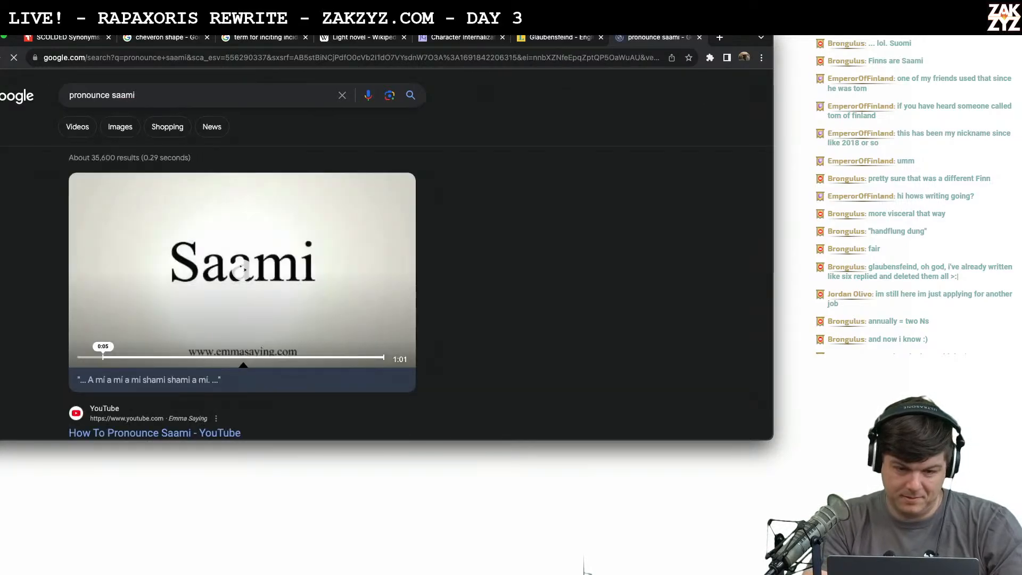
scroll(248, 276, down, 3)
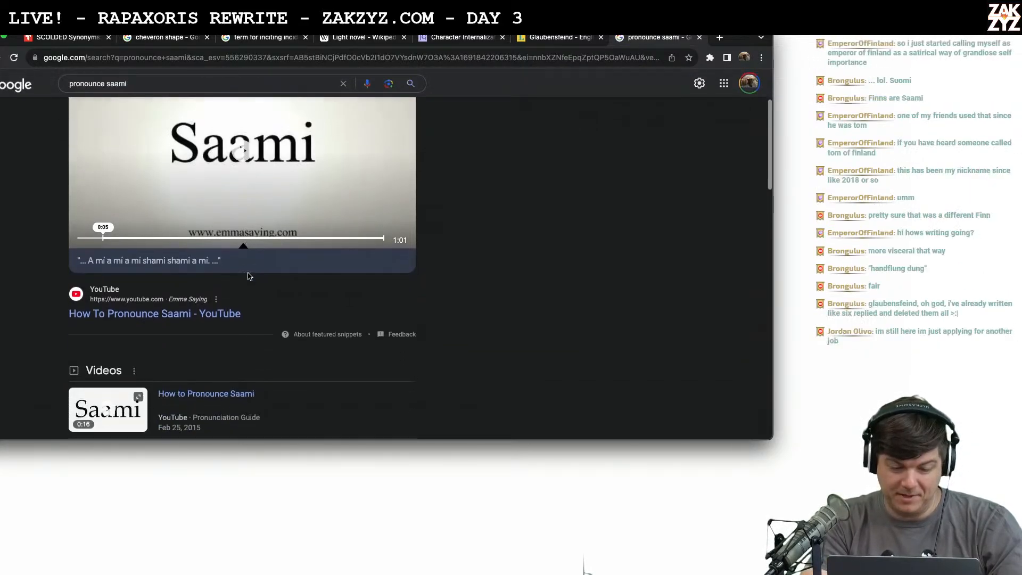
scroll(248, 276, up, 3)
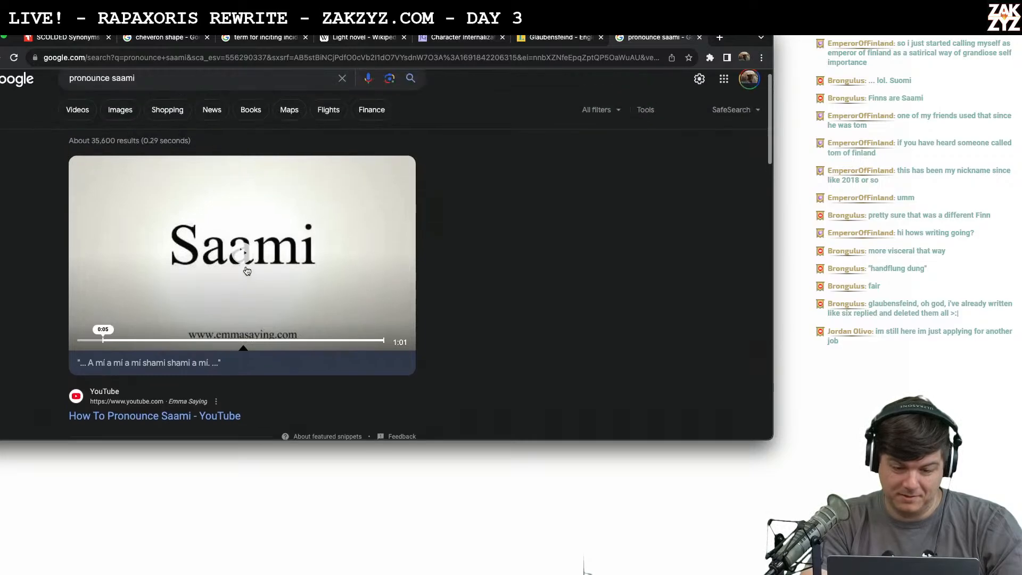
click(245, 267)
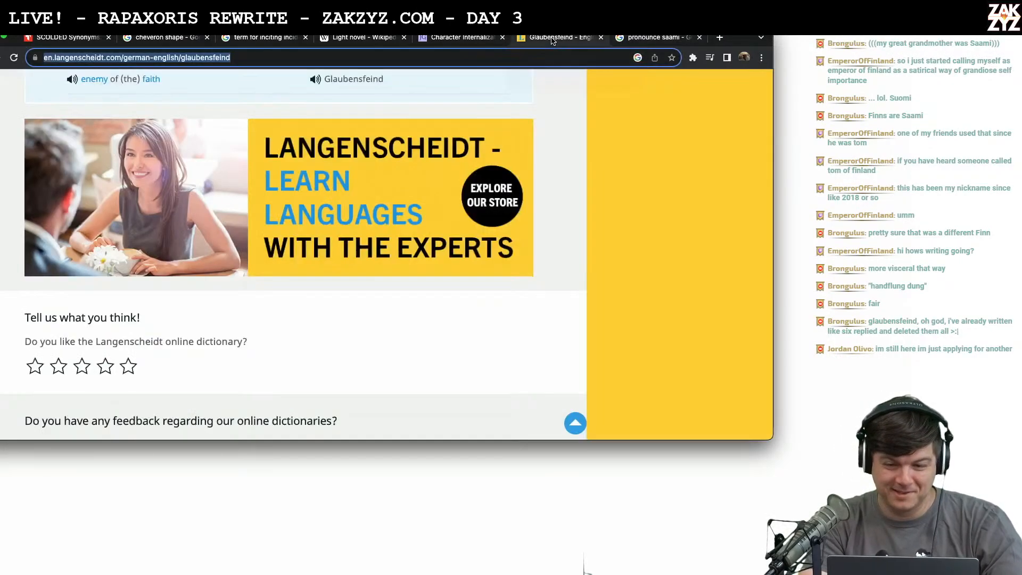
Bring up the Langenscheidt page for "glaubensfeind" and close the Saami pronunciation search tab
click(551, 38)
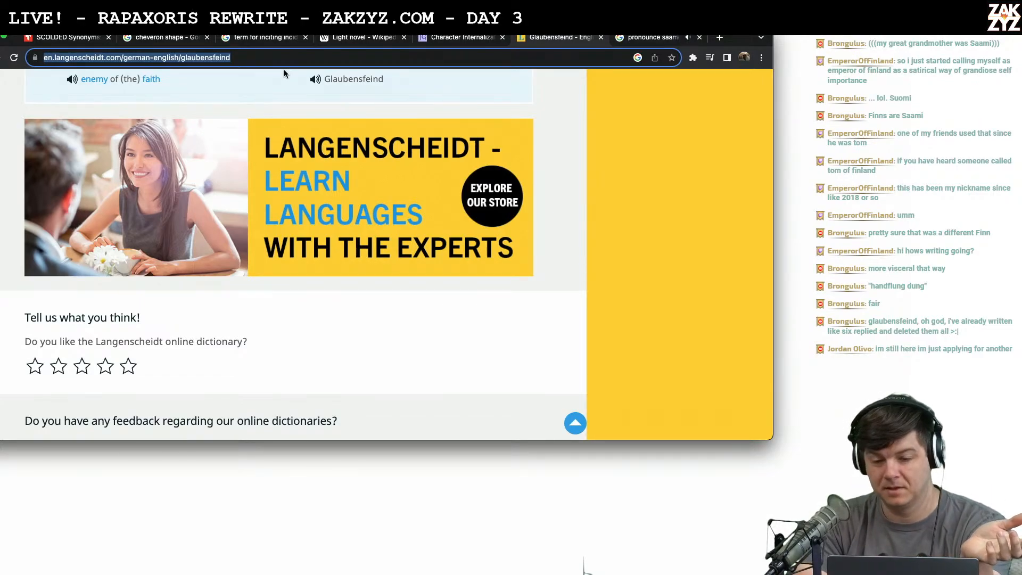
click(699, 38)
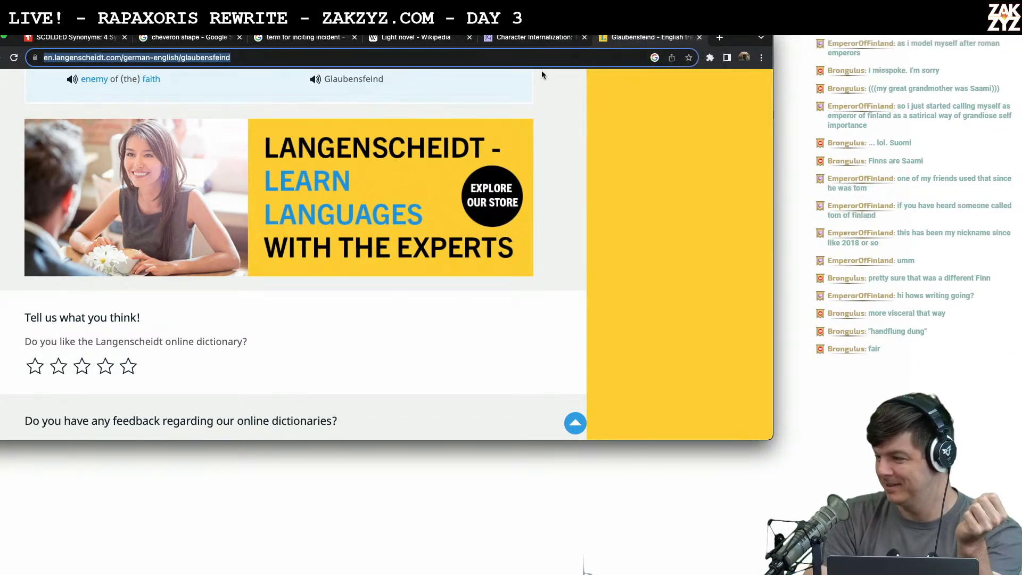
scroll(541, 73, down, 1)
scroll(542, 73, up, 1)
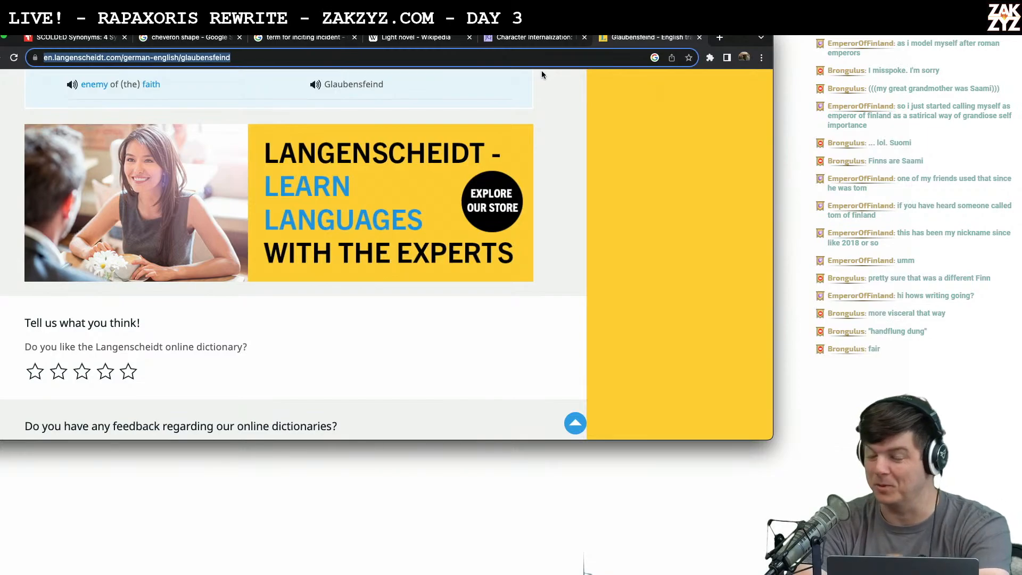
scroll(541, 70, down, 1)
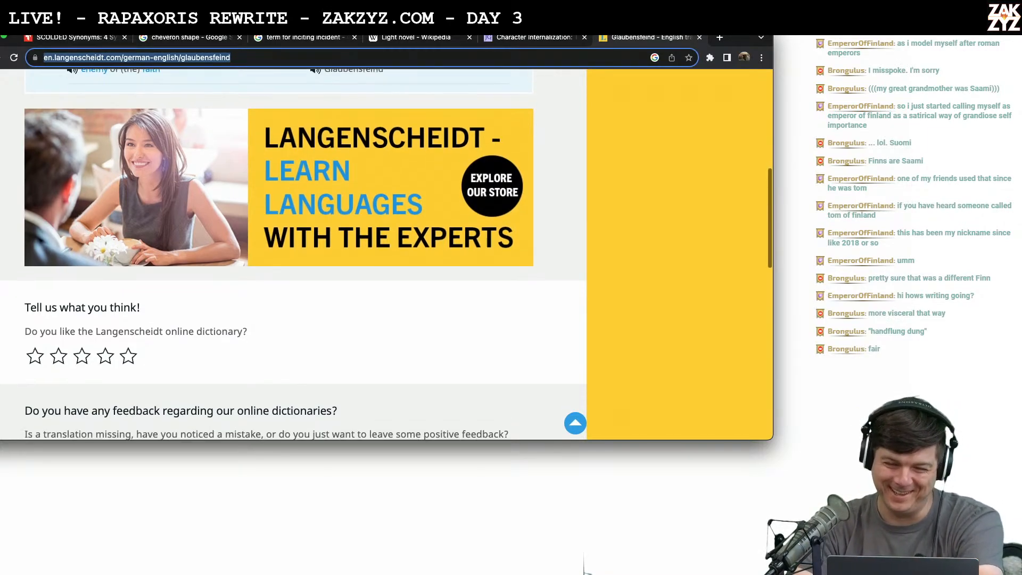
scroll(351, 256, down, 1)
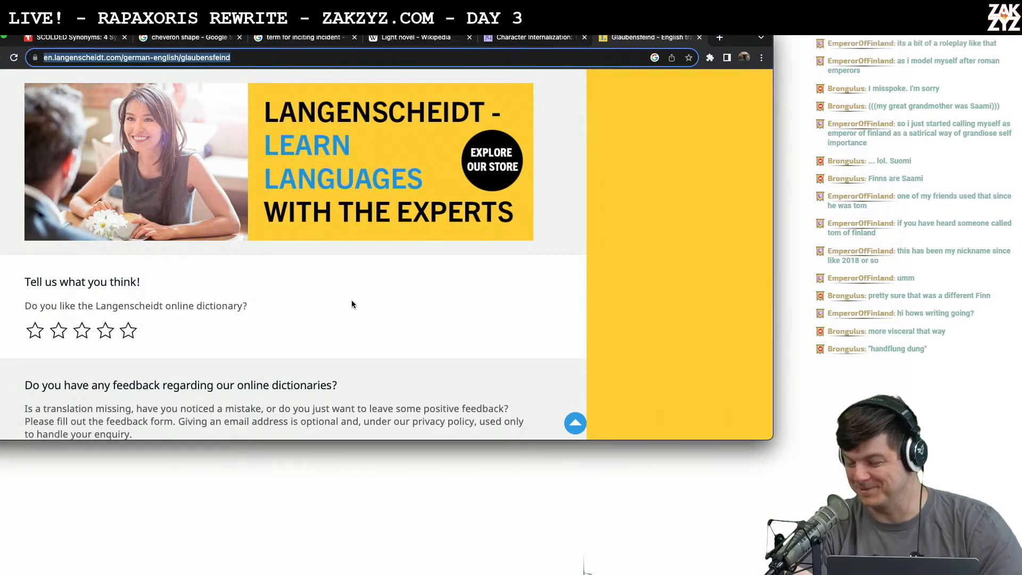
Return to Pages and, in the "Tonight" paragraph, replace "walls" after "the temple" with "facade"
key(super+Tab)
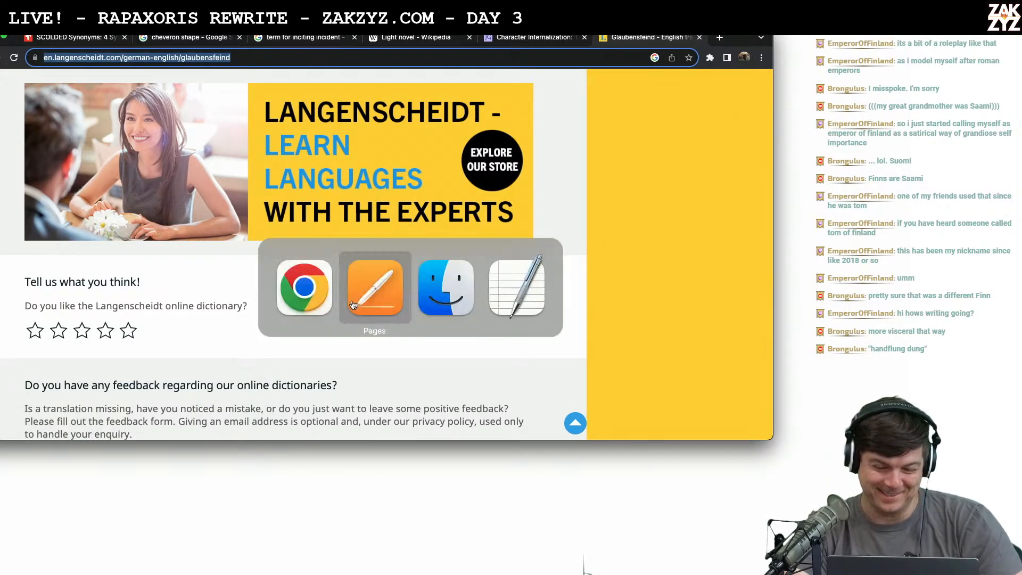
scroll(352, 300, down, 3)
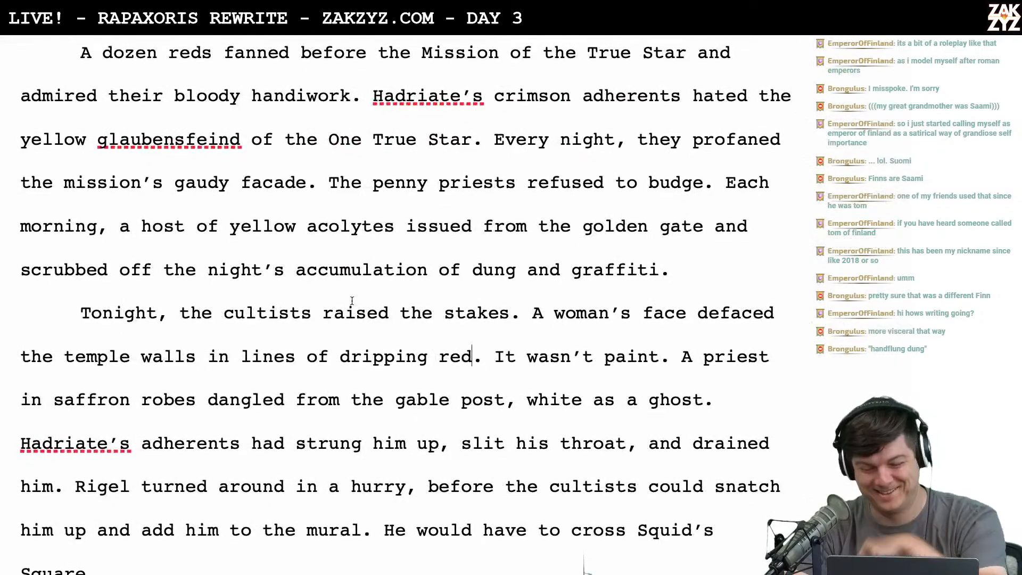
scroll(352, 300, down, 3)
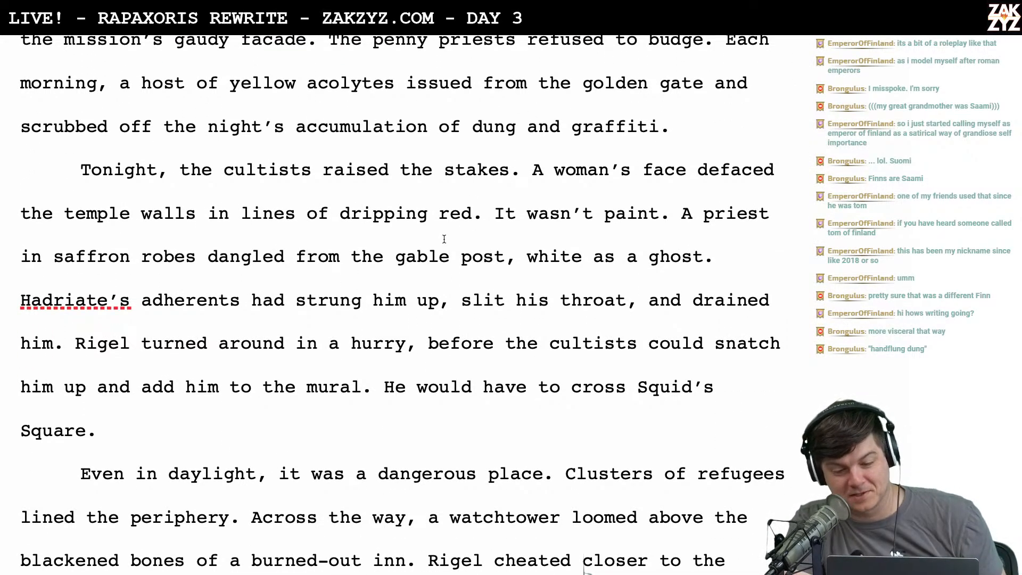
scroll(532, 175, down, 1)
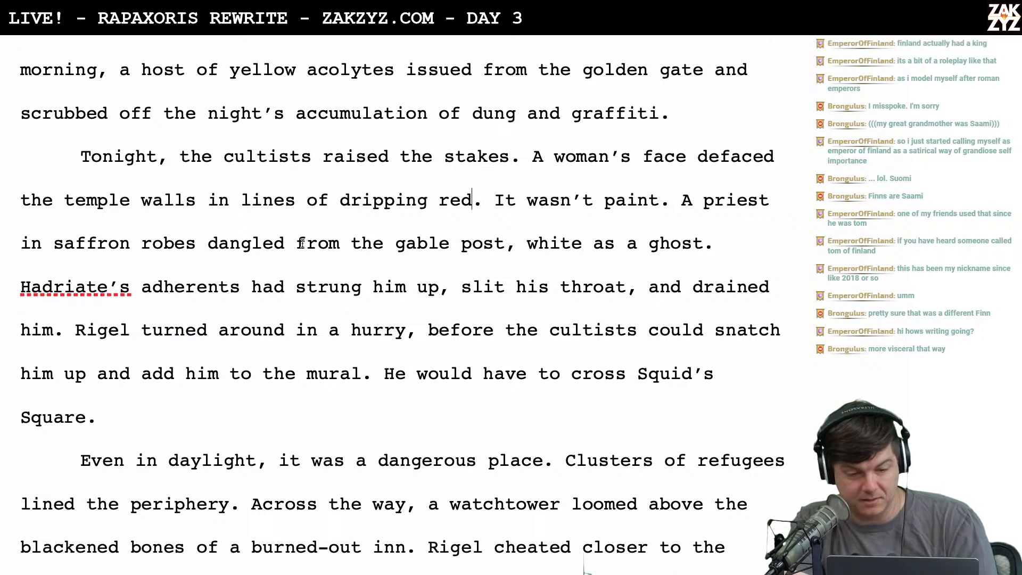
scroll(302, 242, up, 2)
scroll(302, 242, up, 1)
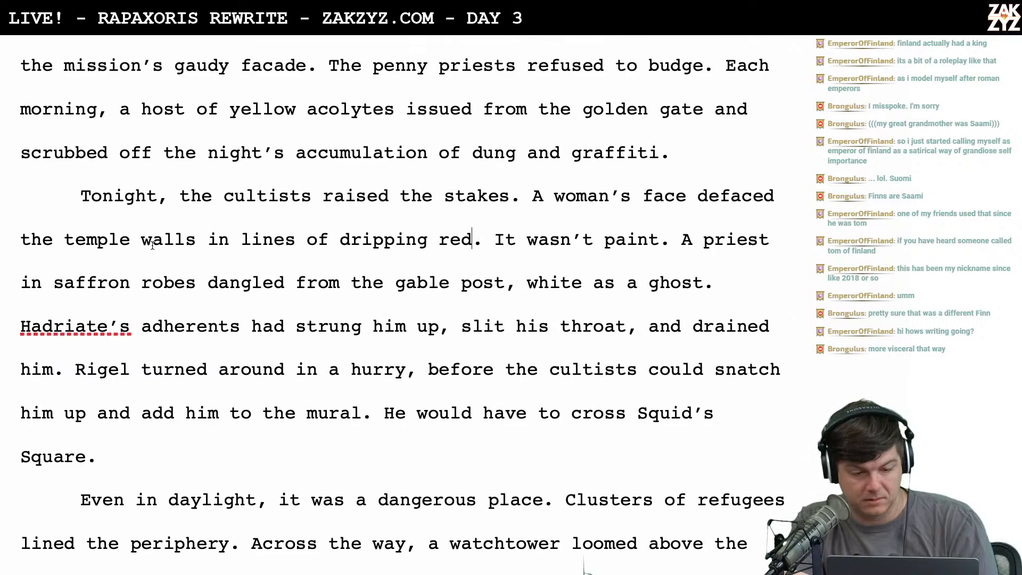
click(190, 239)
key(BackSpace)
key(BackSpace)
key(BackSpace)
key(BackSpace)
key(BackSpace)
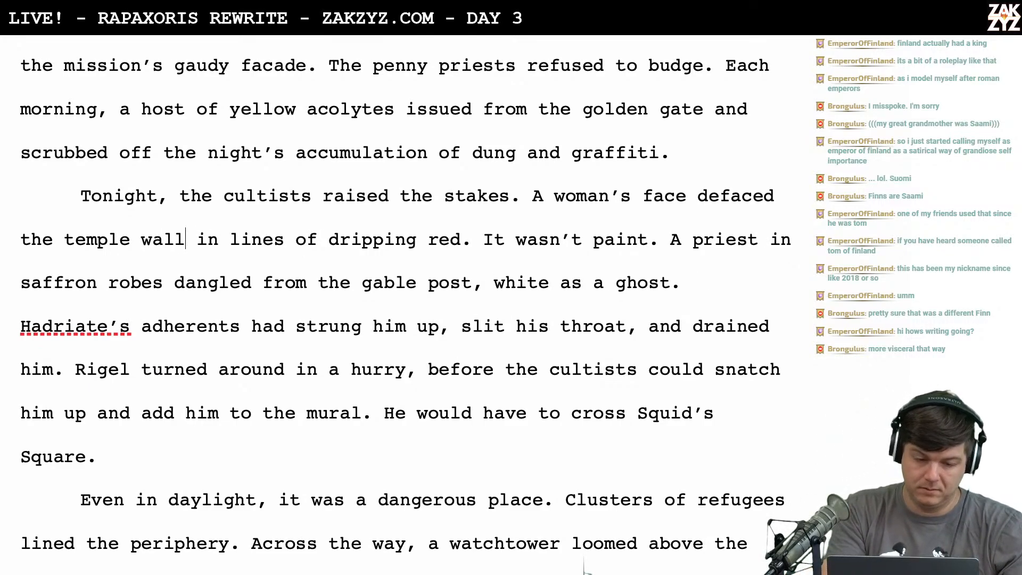
text(facade)
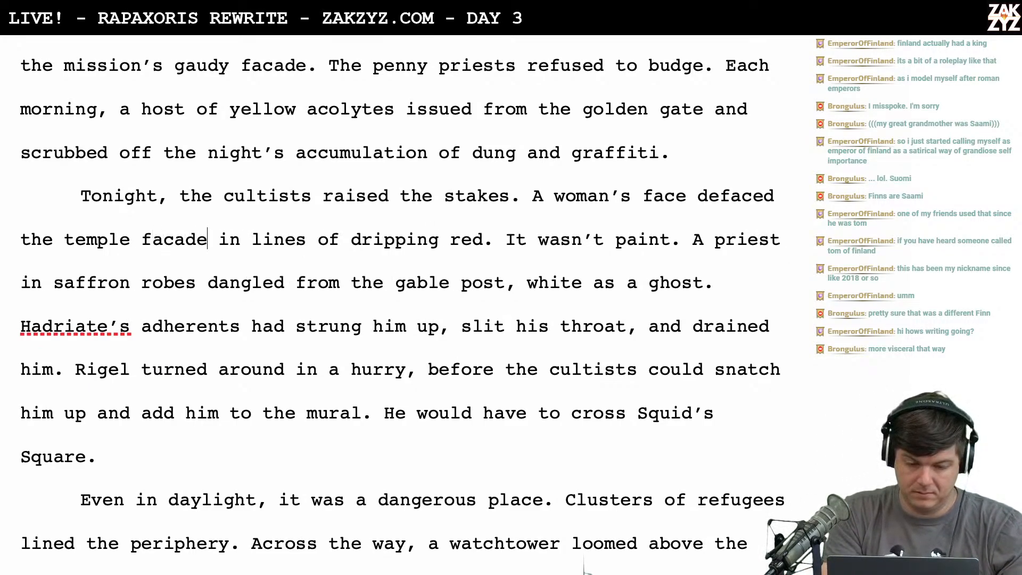
scroll(584, 565, down, 1)
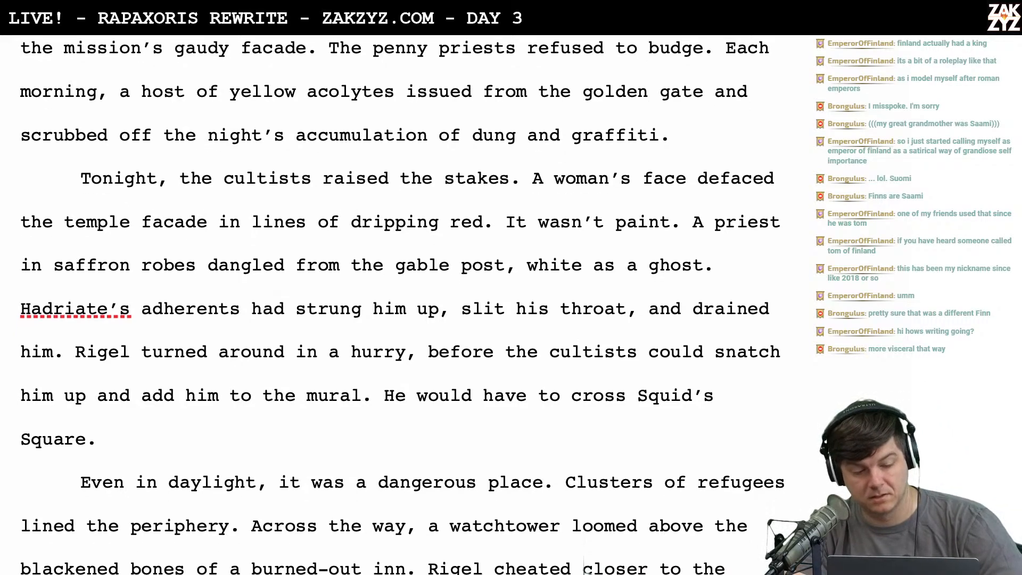
In the "Tonight" paragraph, delete ", white as a ghost" after "dangled from the gable post"
scroll(224, 295, down, 1)
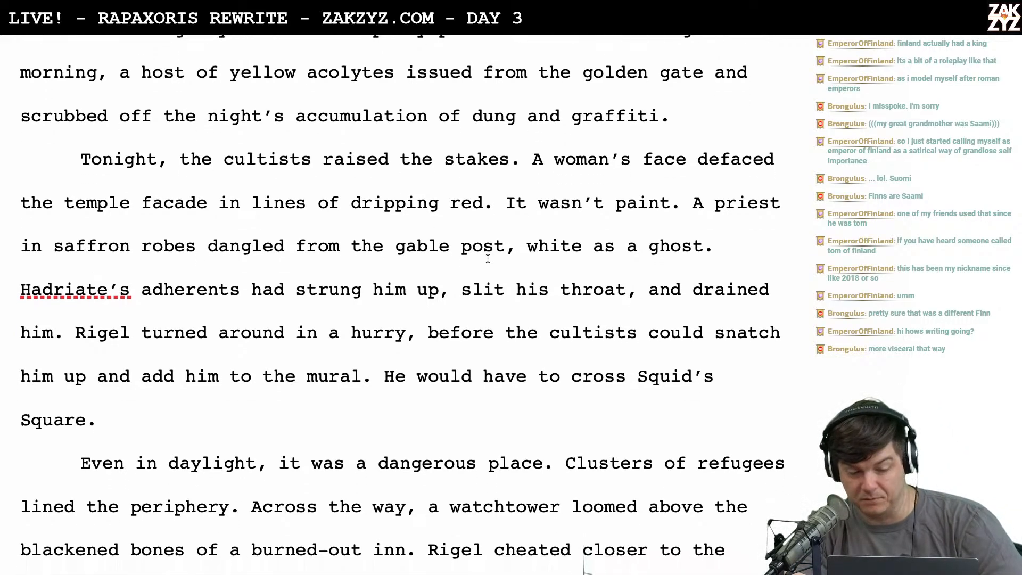
scroll(471, 250, down, 2)
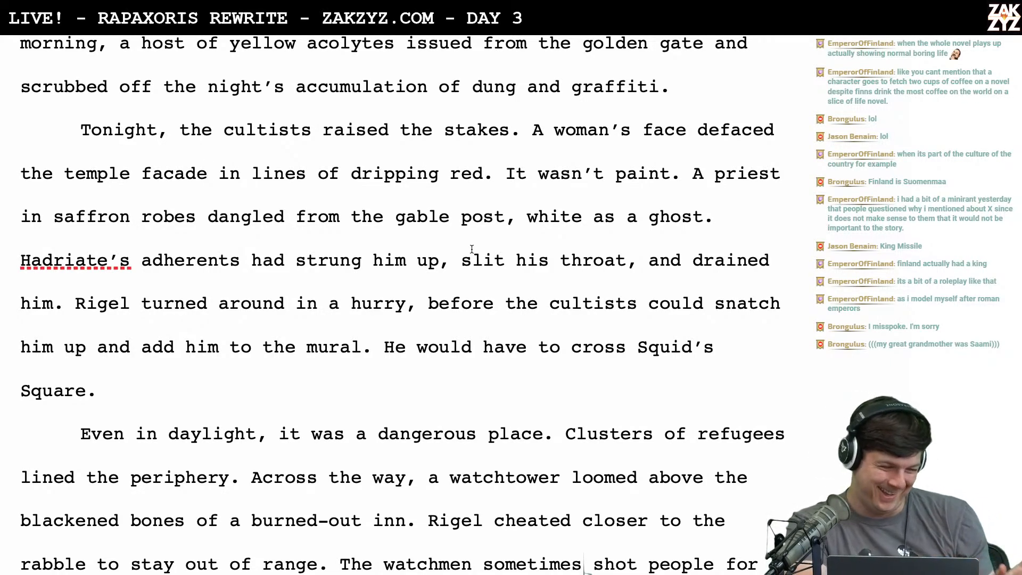
scroll(472, 248, down, 2)
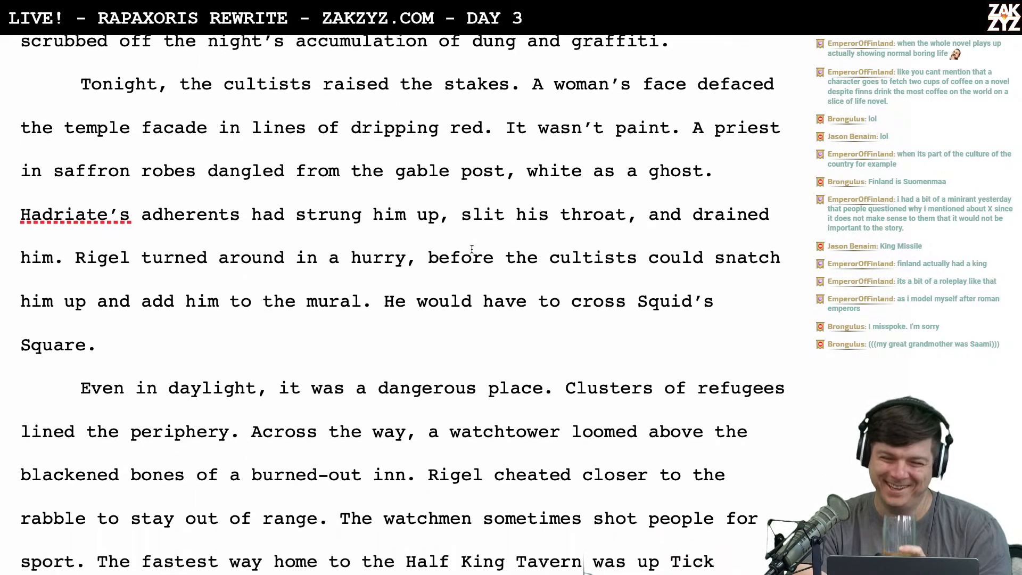
scroll(472, 249, up, 1)
scroll(471, 248, down, 1)
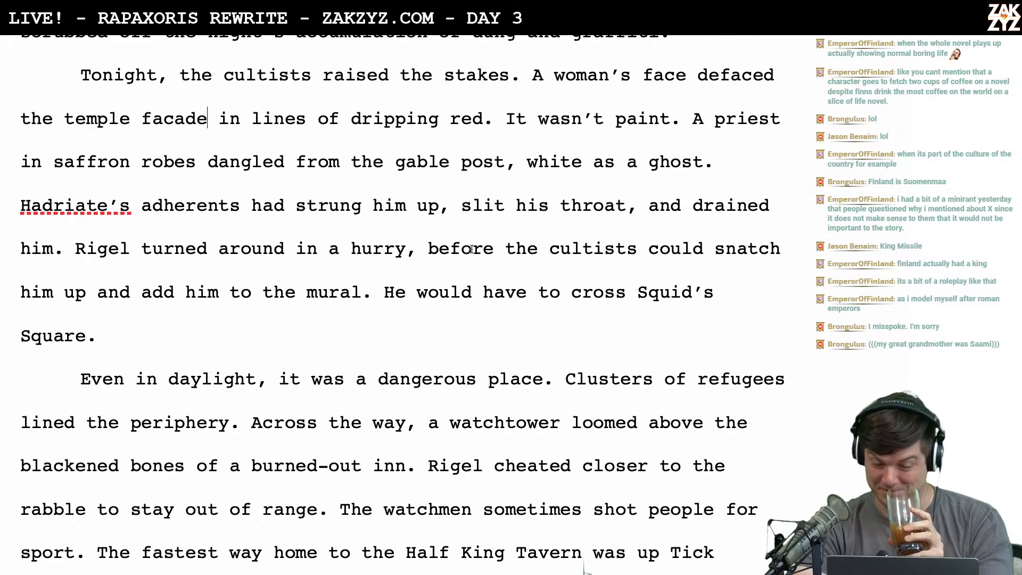
scroll(471, 249, down, 1)
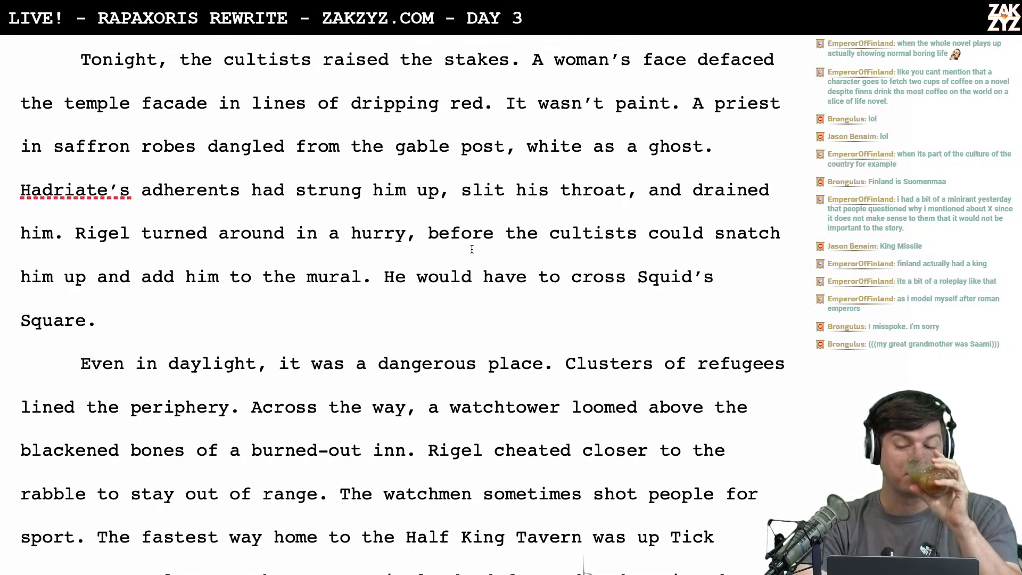
scroll(511, 229, down, 1)
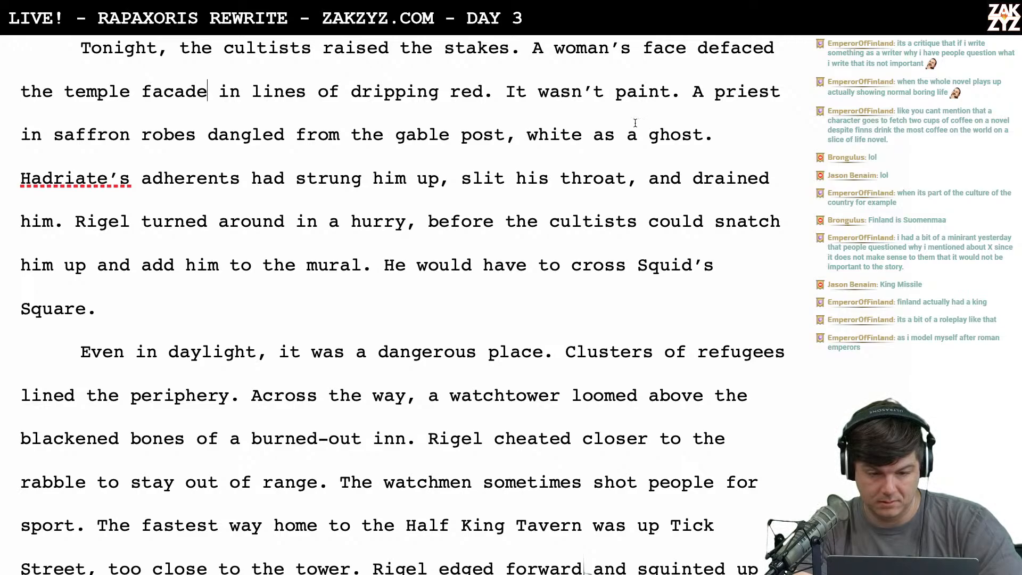
scroll(724, 133, down, 1)
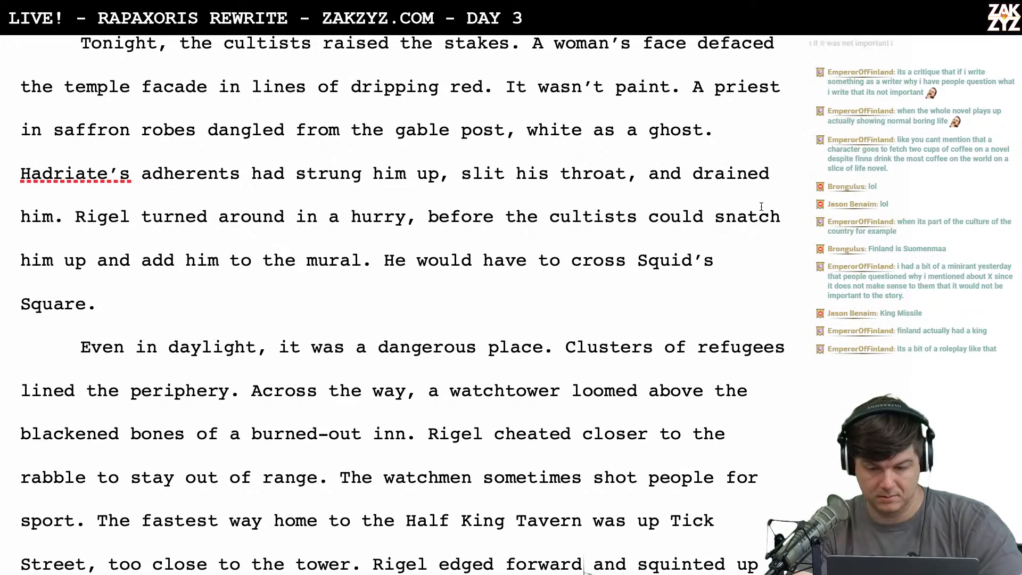
click(703, 129)
key(Left)
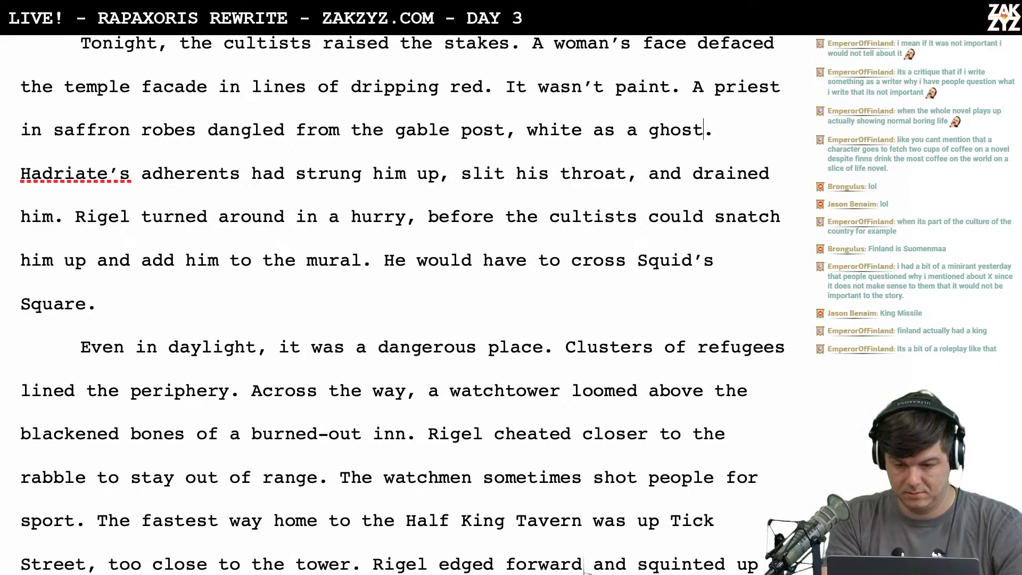
key(BackSpace)
key(BackSpace)
key(BackSpace)
key(BackSpace)
key(BackSpace)
key(BackSpace)
key(BackSpace)
key(BackSpace)
key(BackSpace)
key(BackSpace)
key(BackSpace)
key(BackSpace)
key(BackSpace)
key(BackSpace)
key(BackSpace)
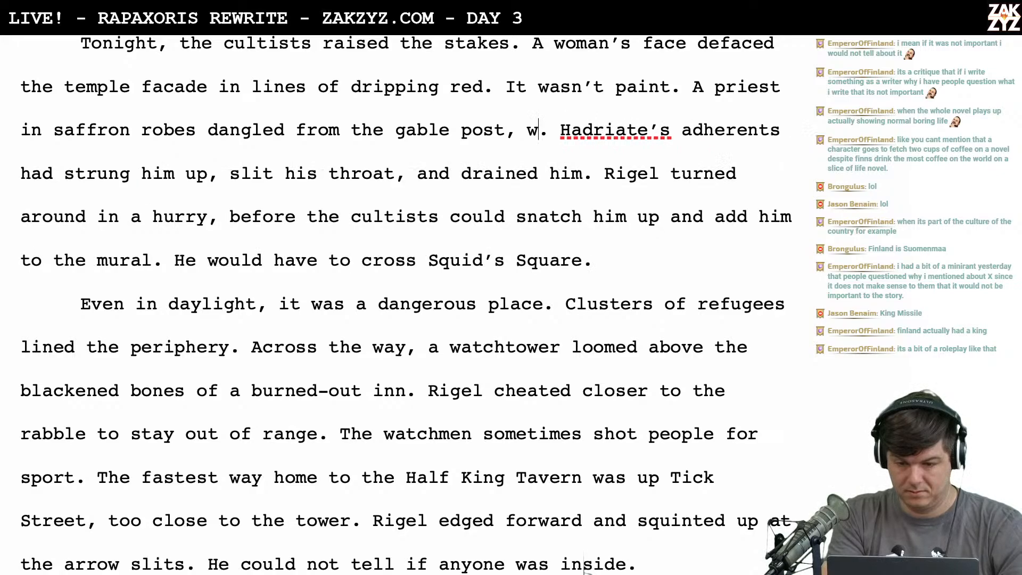
key(BackSpace)
key(BackSpace)
key(BackSpace)
Insert "pale" before "priest in saffron robes" in the "Tonight" paragraph
scroll(584, 566, down, 1)
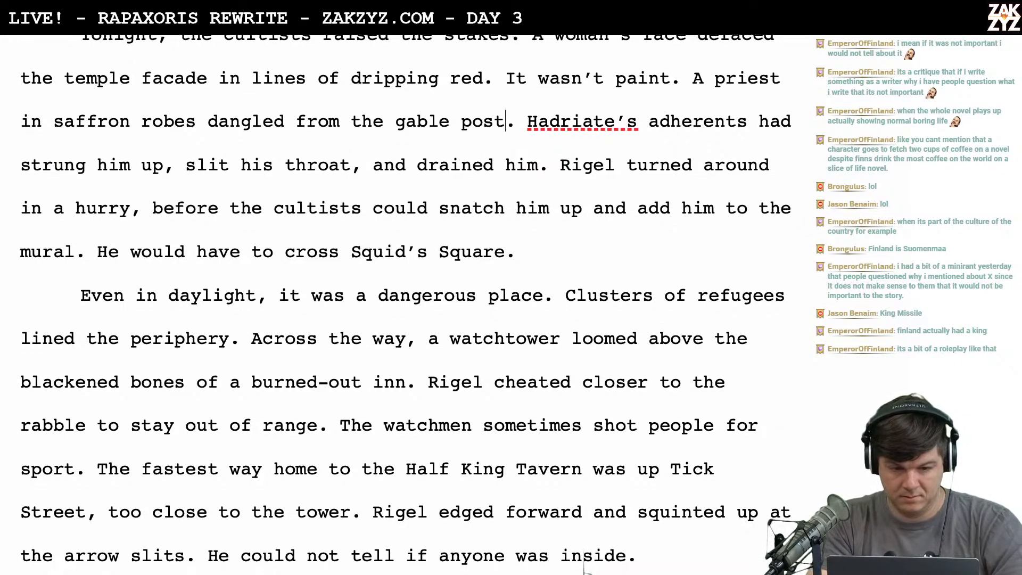
scroll(584, 567, up, 3)
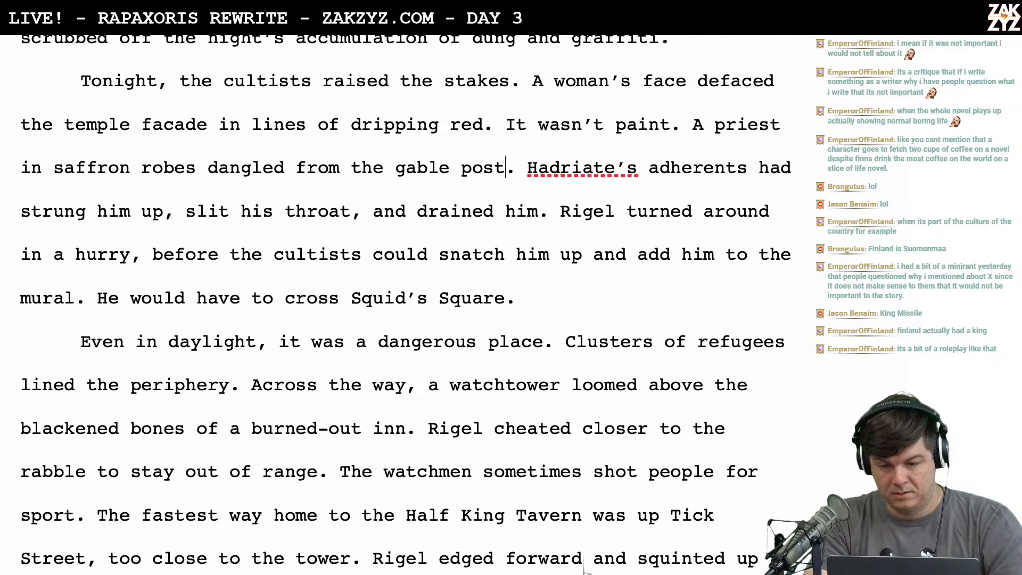
click(715, 128)
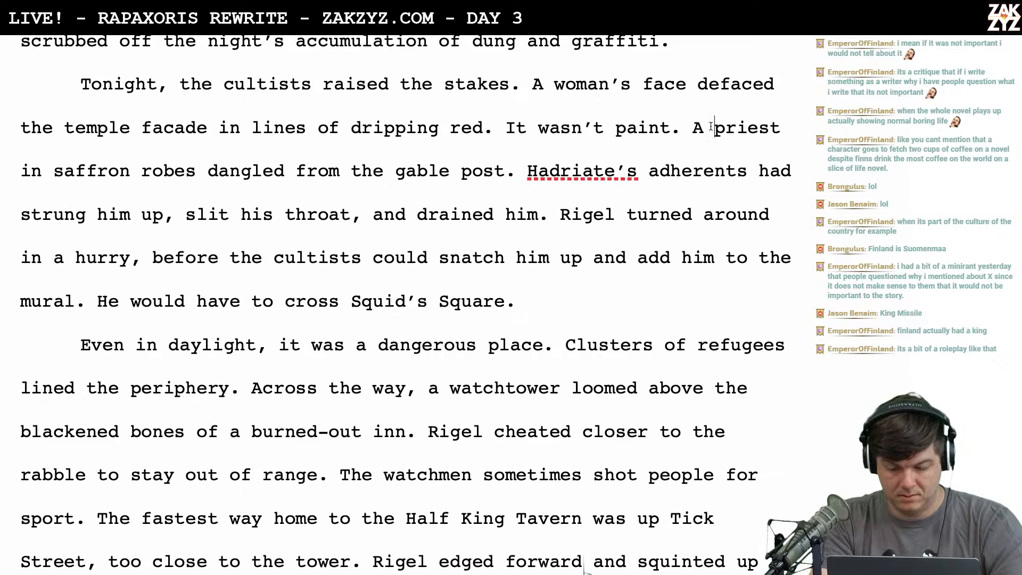
text(pale)
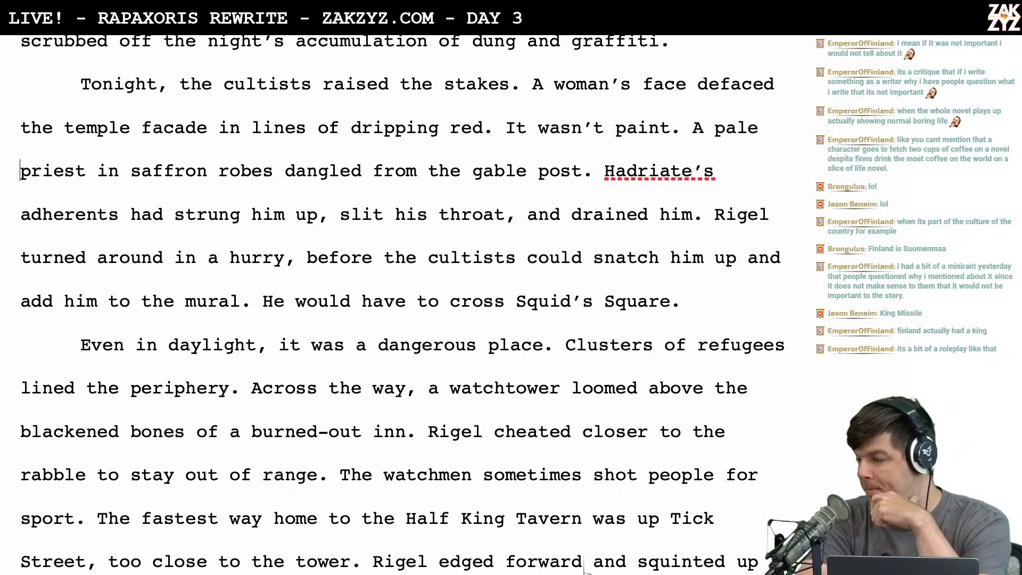
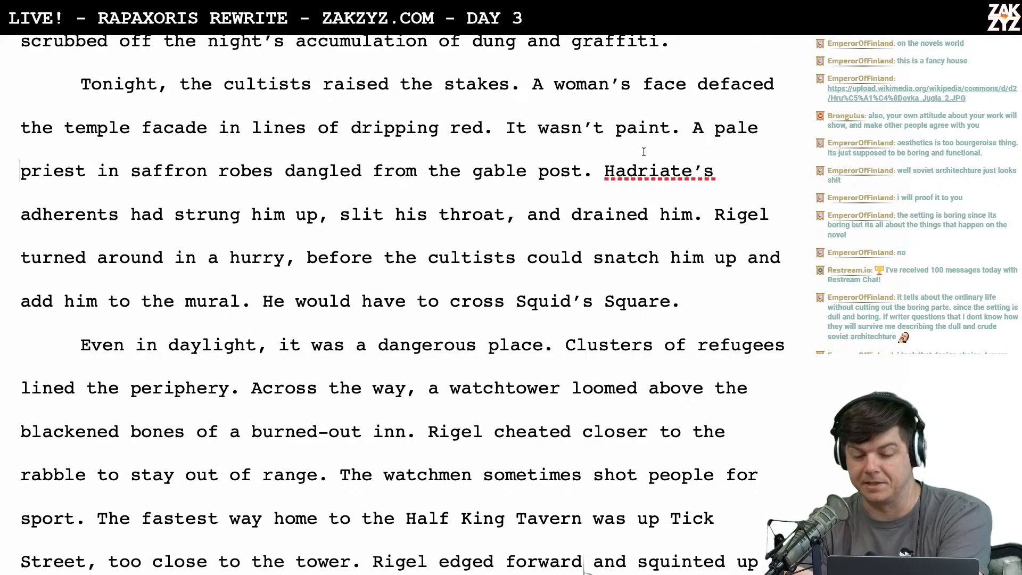
Insert "snuck away in a hurry." after "Rigel" in the sentence following the priest's draining
scroll(644, 151, down, 2)
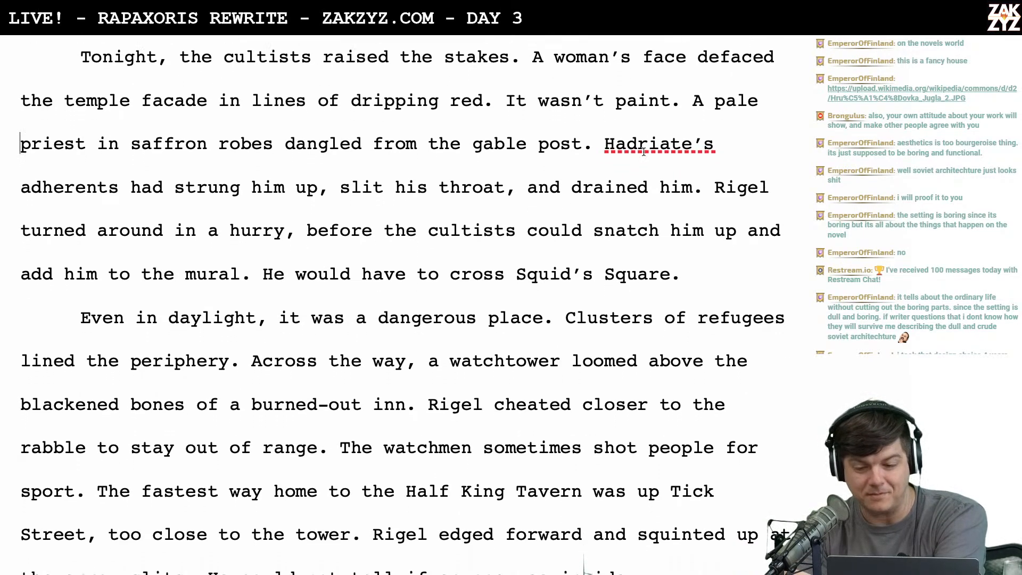
scroll(453, 202, down, 1)
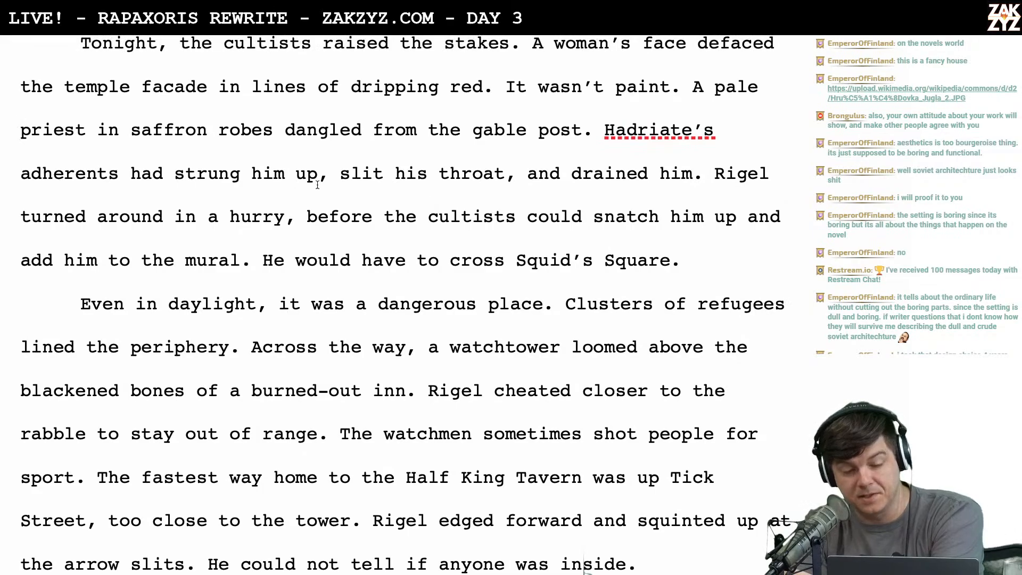
scroll(417, 198, down, 1)
scroll(416, 198, down, 1)
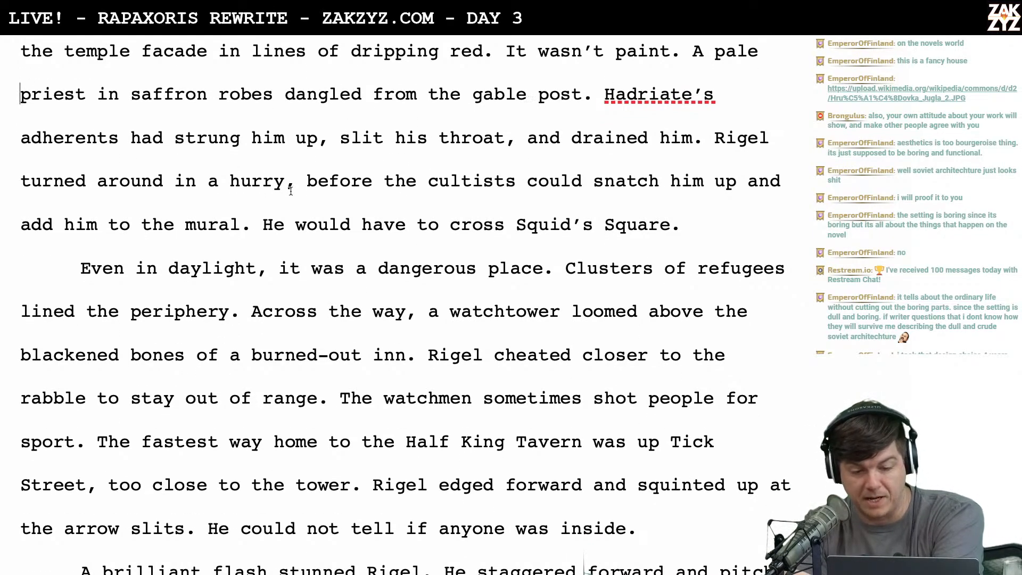
scroll(291, 191, down, 1)
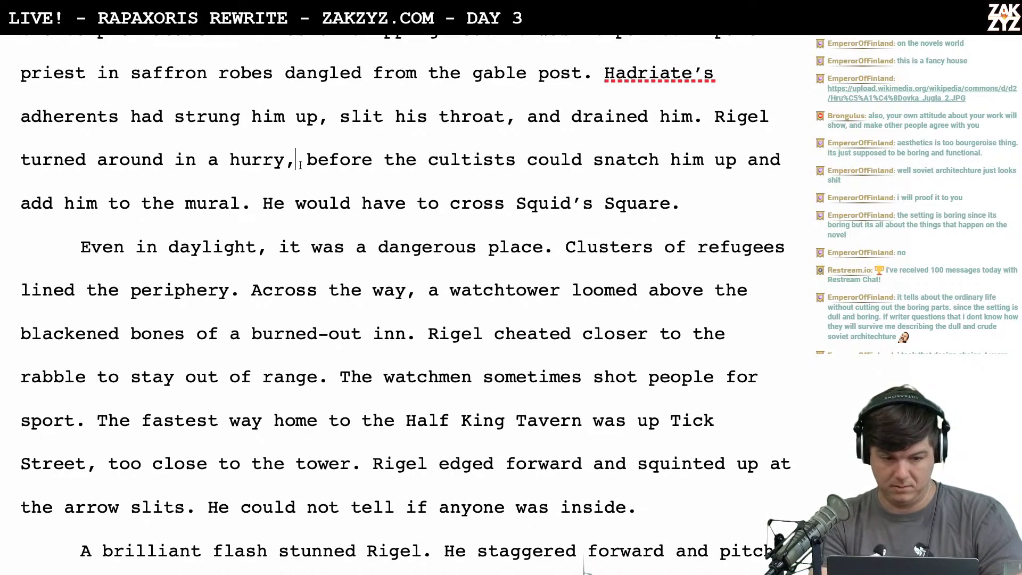
click(777, 114)
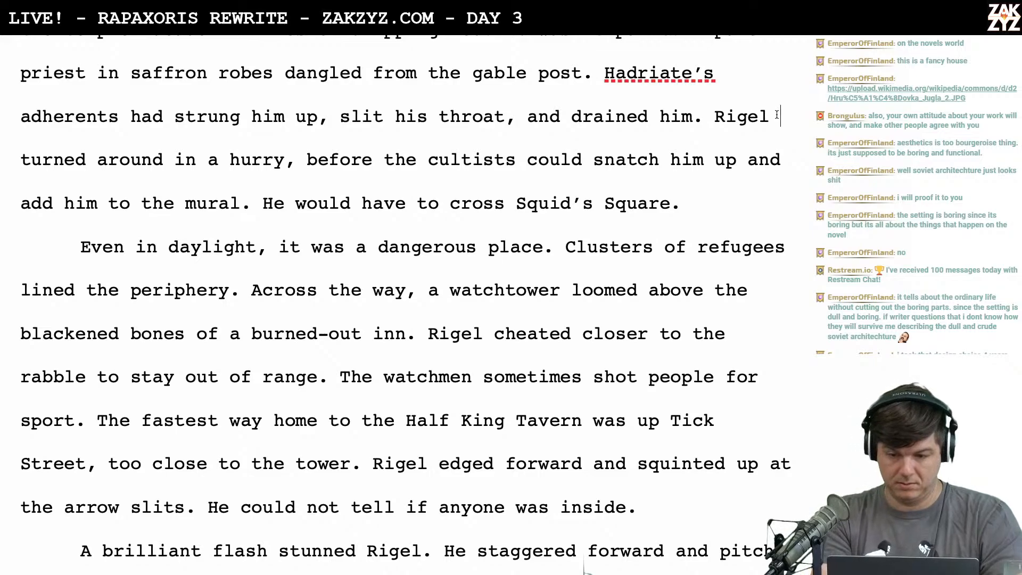
text(snucka a)
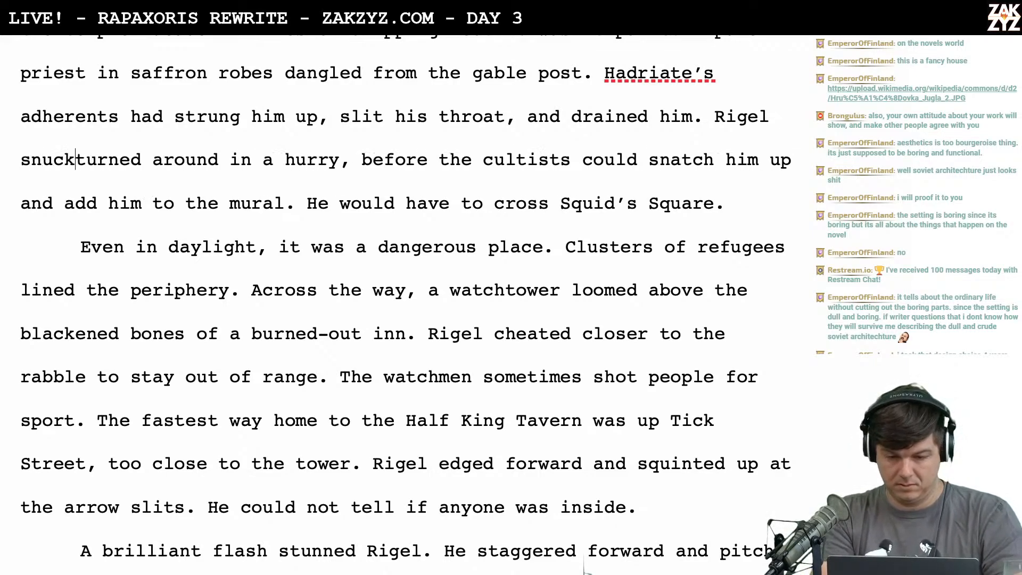
key(BackSpace)
key(BackSpace)
key(BackSpace)
text(away in)
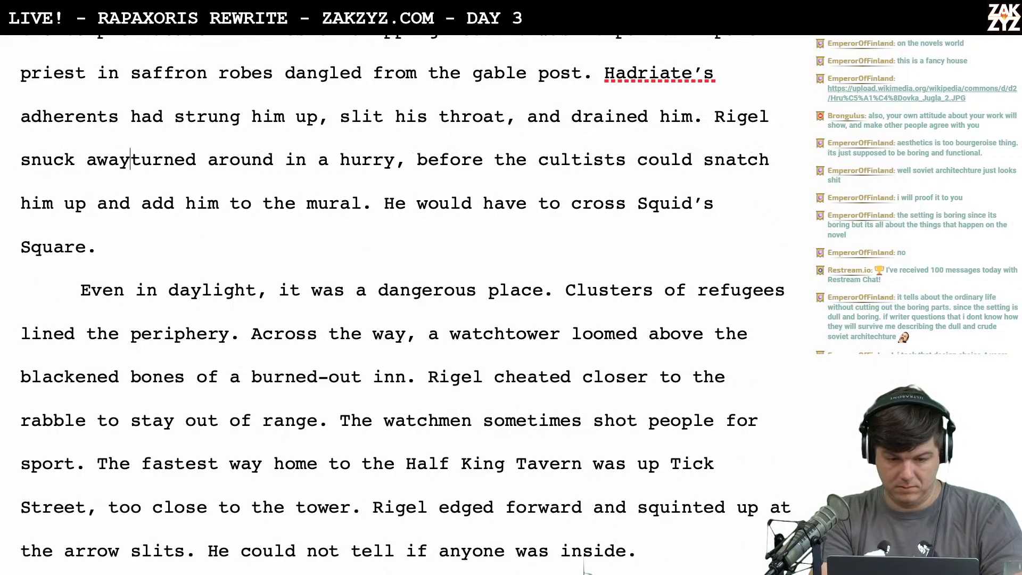
text( a hurry.)
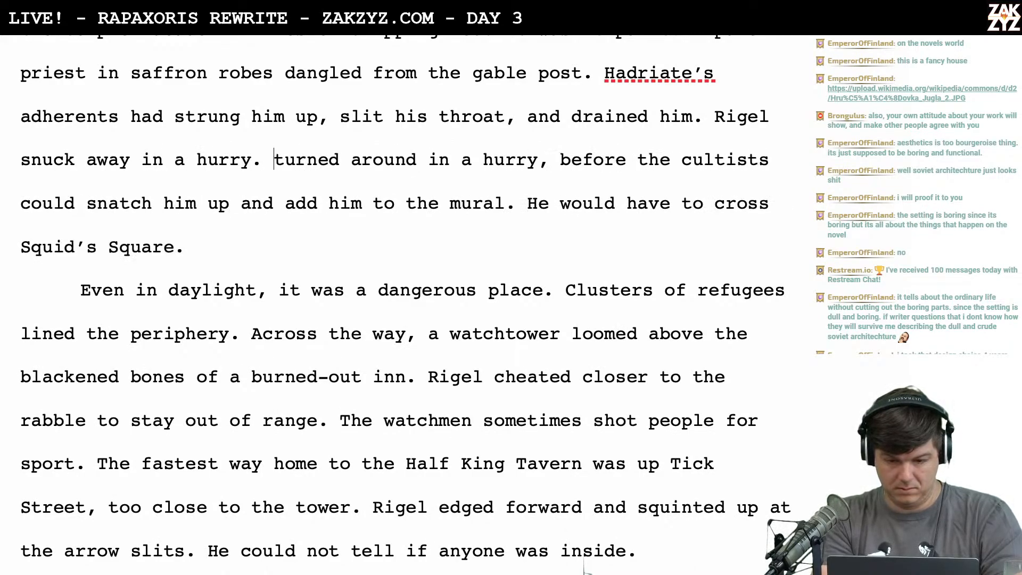
Remove the leftover "turned around in a hurry, before" and capitalize "The" so a new sentence starts at "The cultists"
key(shift+Right)
key(shift+Right)
key(shift+Right)
key(shift+Right)
key(shift+Right)
key(shift+Right)
key(shift+Right)
key(shift+Right)
key(shift+Right)
key(shift+Right)
key(shift+Right)
key(shift+Right)
key(shift+Right)
key(shift+Right)
key(shift+Right)
key(shift+Right)
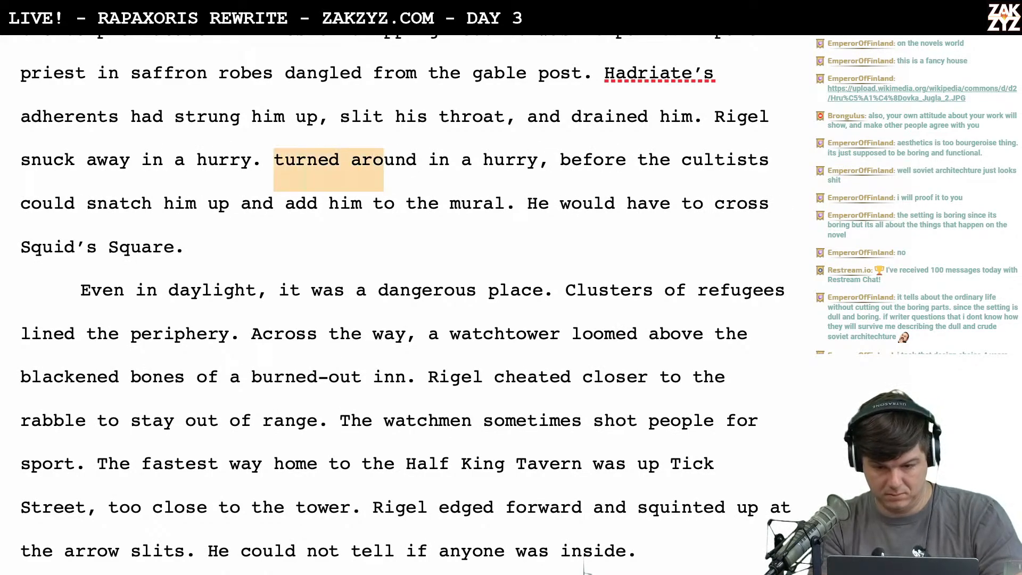
key(shift+Right)
key(shift+Right)
key(shift+Right)
key(shift+Right)
key(shift+Right)
key(shift+Right)
key(shift+Right)
key(shift+Right)
key(shift+Right)
key(shift+Right)
key(shift+Right)
key(shift+Right)
key(shift+Right)
key(shift+Right)
key(shift+Right)
key(shift+Right)
key(shift+Right)
key(shift+Right)
key(shift+Right)
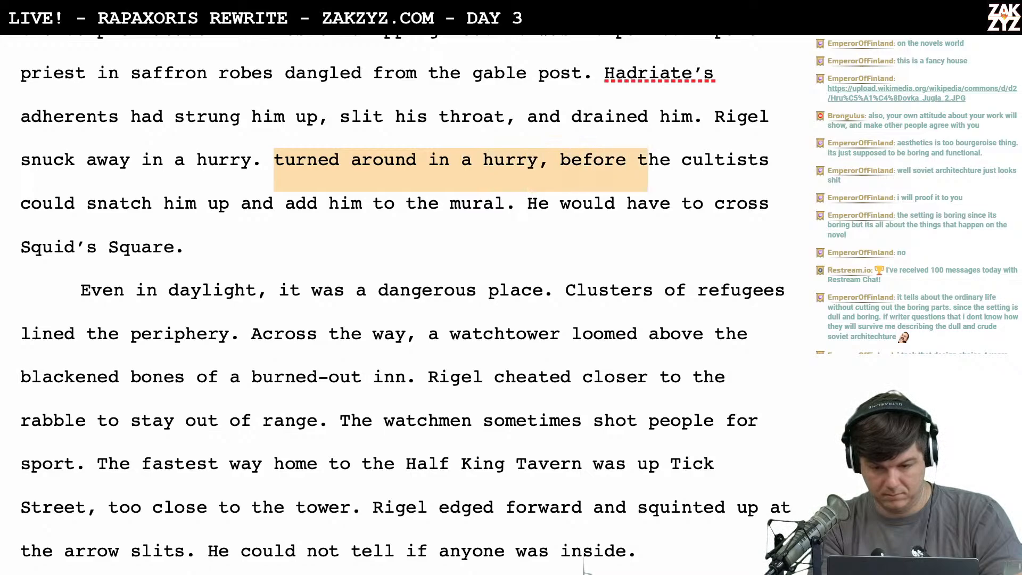
key(shift+Left)
text(T)
Replace "could" with "would gladly" in the sentence about the cultists snatching him up
key(Right)
key(Right)
key(Right)
key(Right)
key(Right)
key(Right)
key(Right)
key(Right)
key(Right)
key(Right)
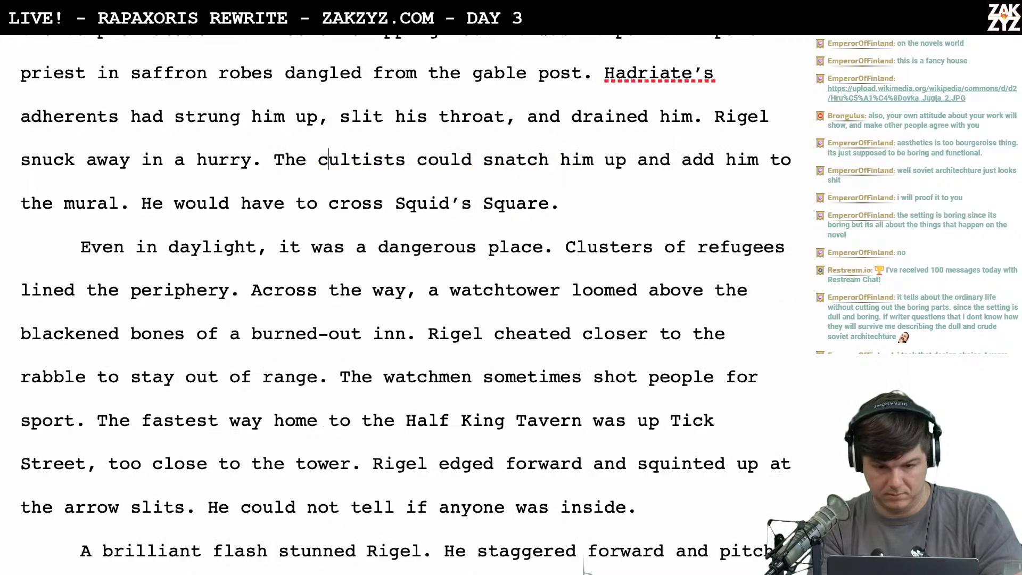
key(Right)
key(Right)
key(Right)
key(Right)
key(Right)
key(Right)
key(Right)
key(BackSpace)
key(BackSpace)
key(BackSpace)
key(BackSpace)
key(BackSpace)
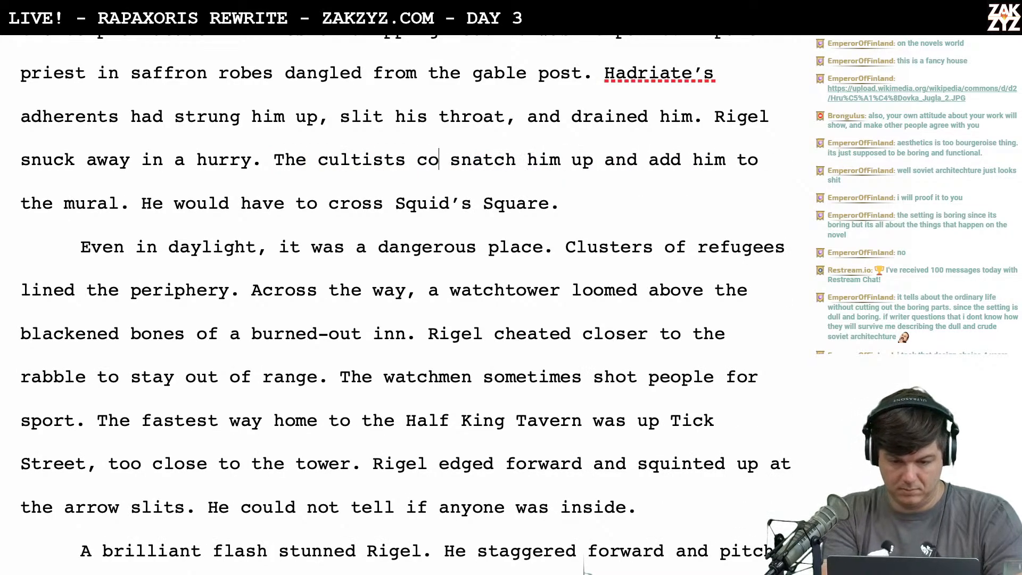
text(would gladly)
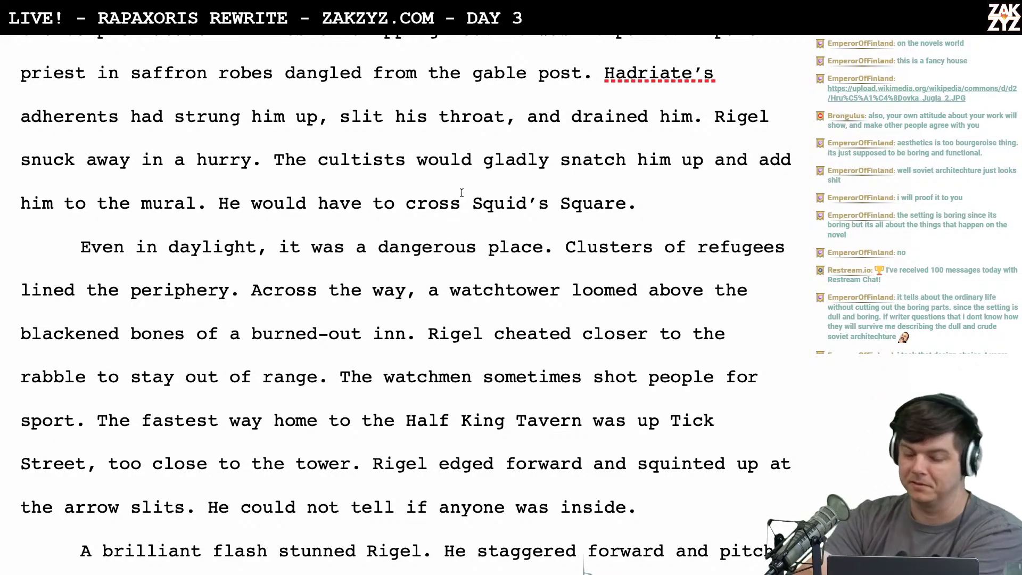
Reread the revised end of the "Tonight" paragraph and the Squid's Square passage that follows it
scroll(461, 193, down, 1)
scroll(462, 192, down, 1)
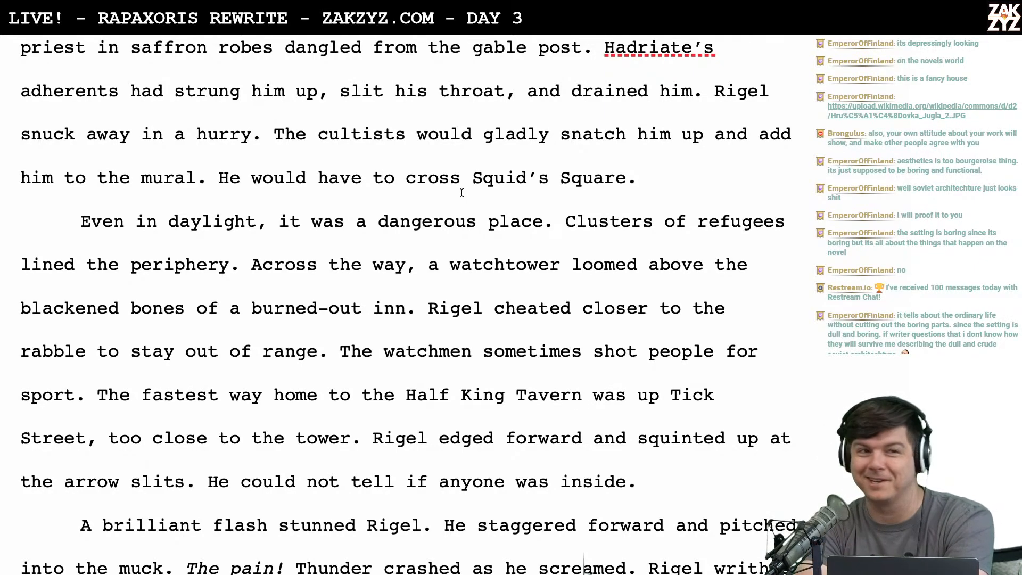
scroll(462, 192, down, 1)
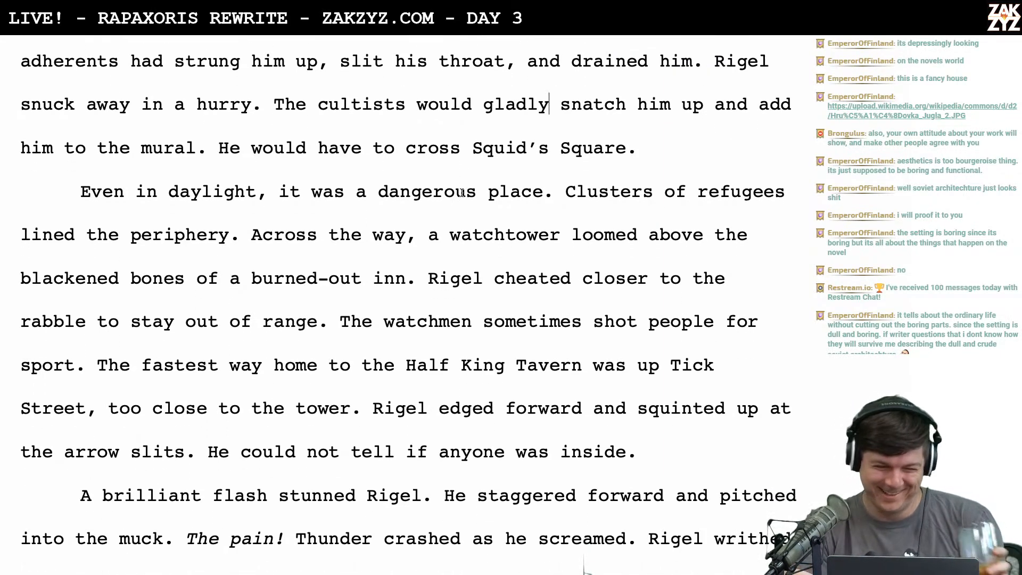
scroll(462, 193, down, 2)
scroll(461, 192, up, 5)
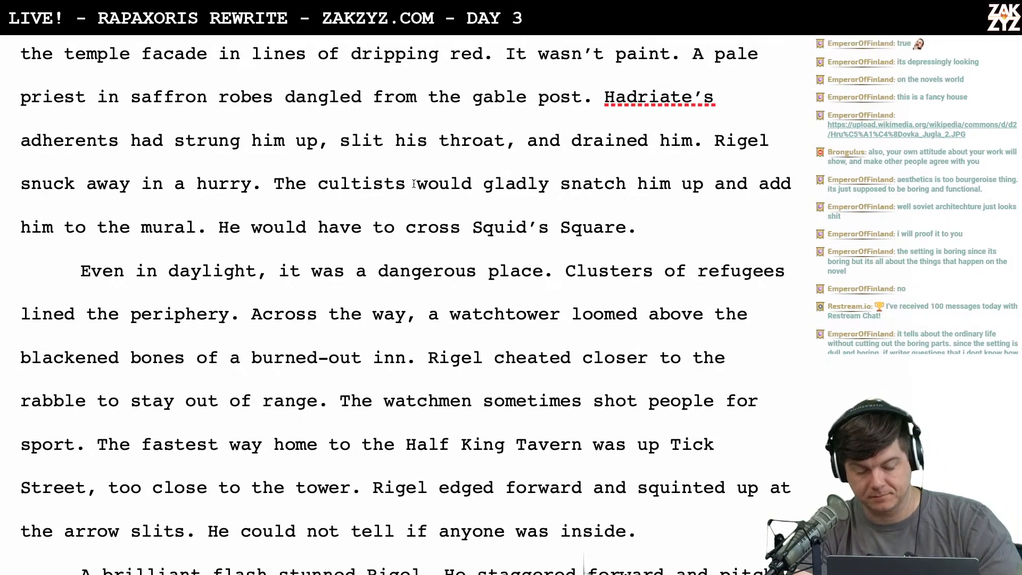
scroll(426, 192, down, 1)
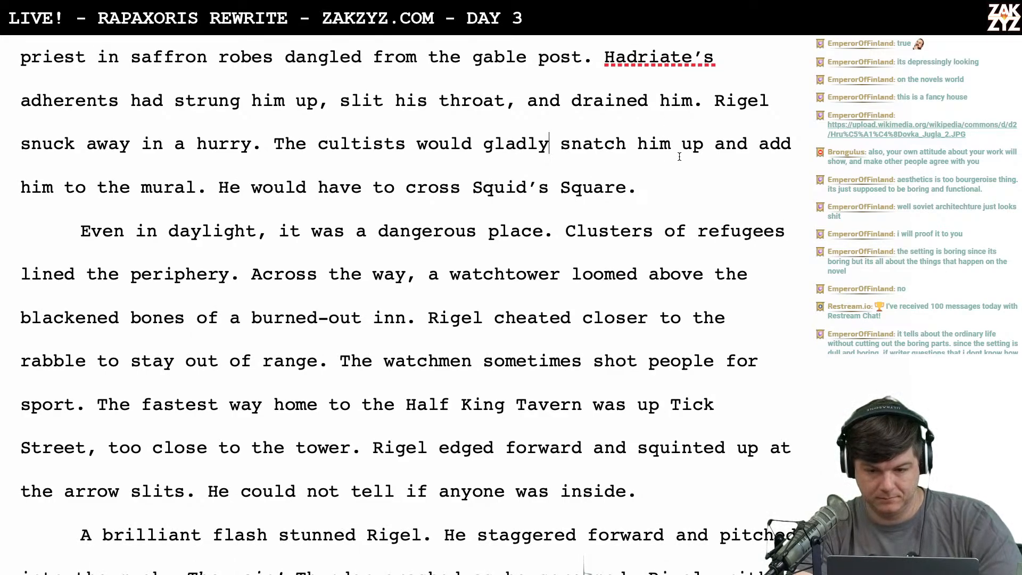
click(120, 189)
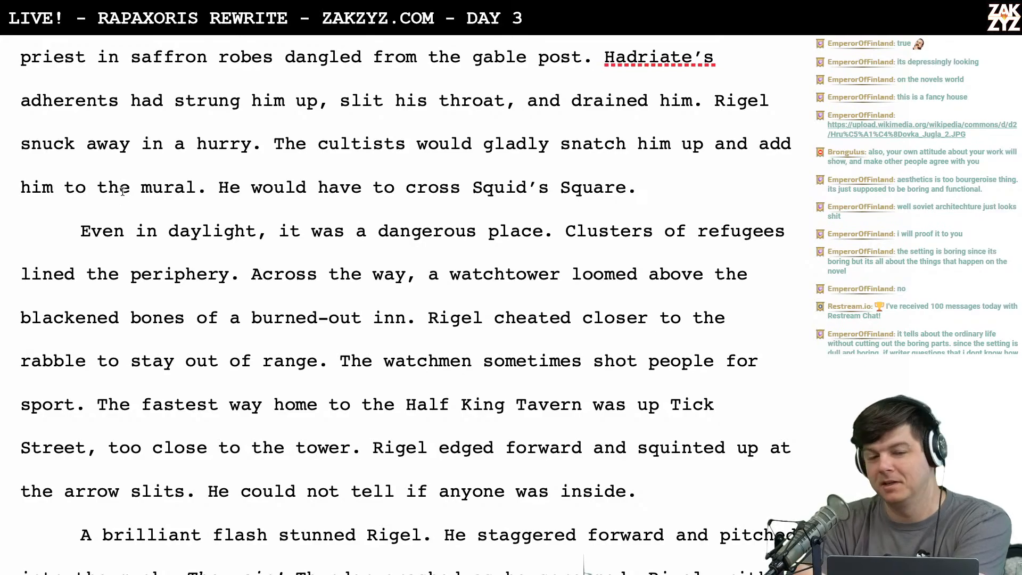
click(135, 185)
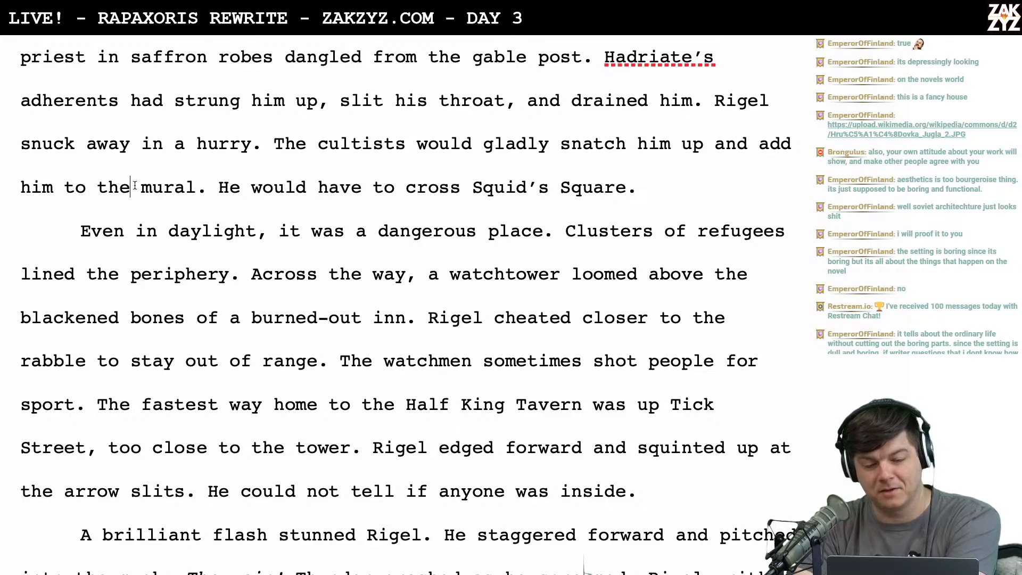
scroll(189, 179, down, 1)
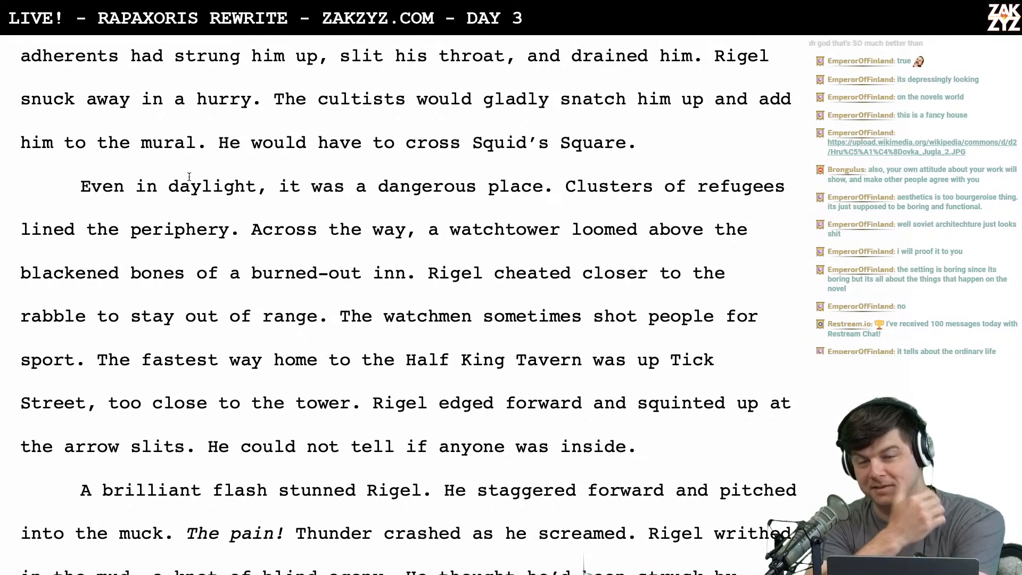
scroll(189, 176, down, 1)
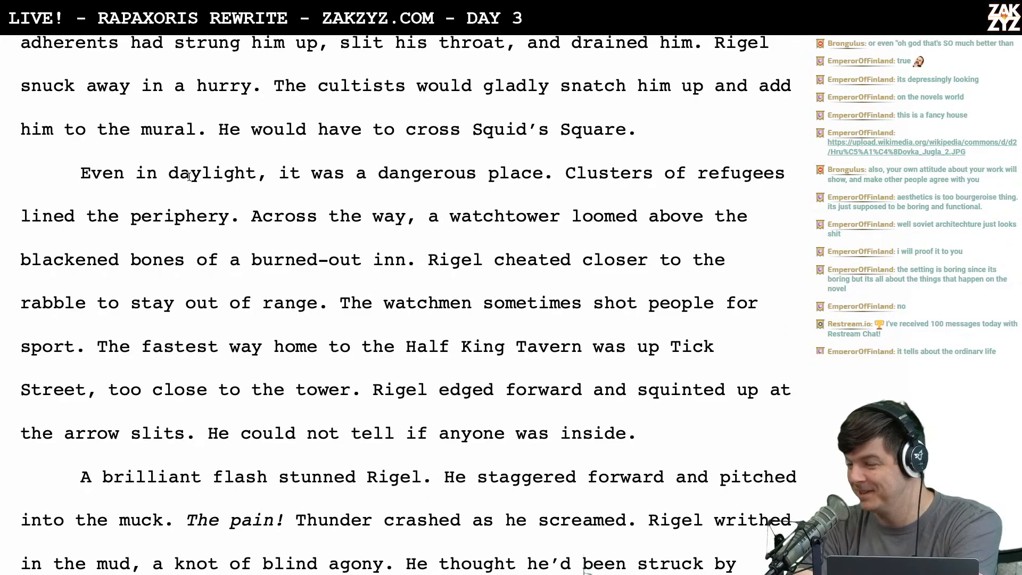
Reread the Squid's Square passage through the brilliant flash paragraph, and return to the end of the mural paragraph
scroll(189, 176, down, 1)
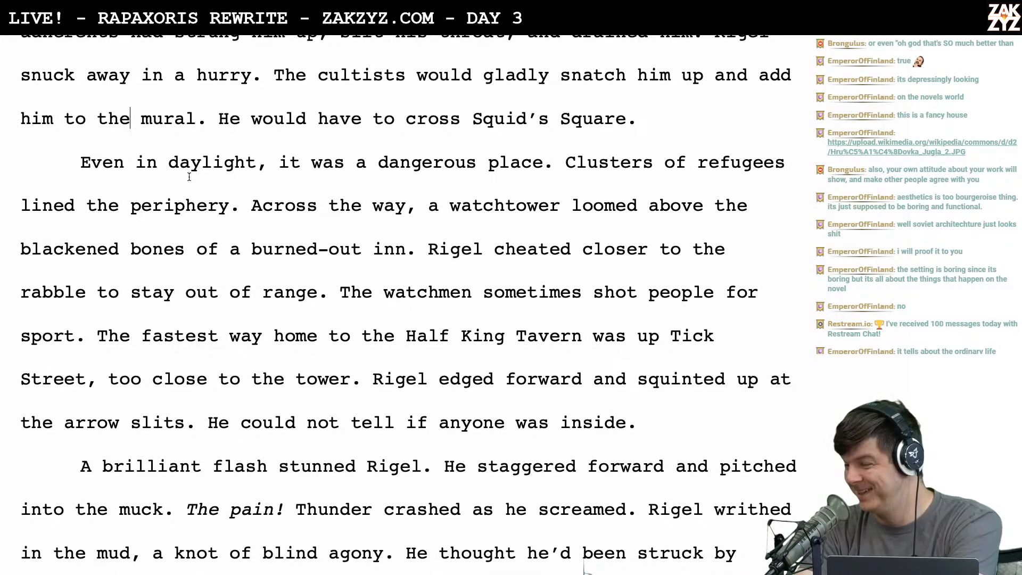
scroll(188, 177, down, 1)
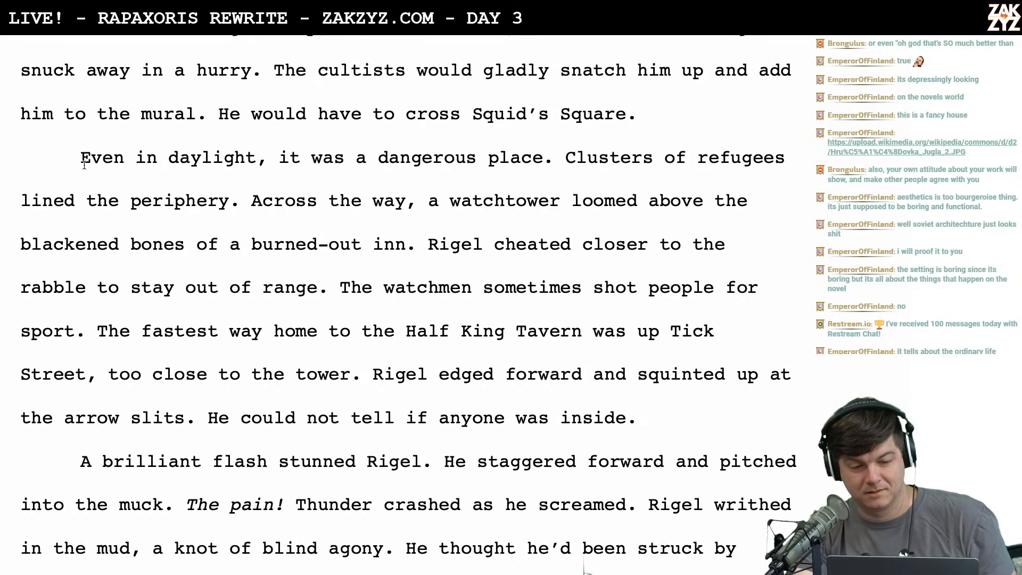
scroll(92, 153, down, 1)
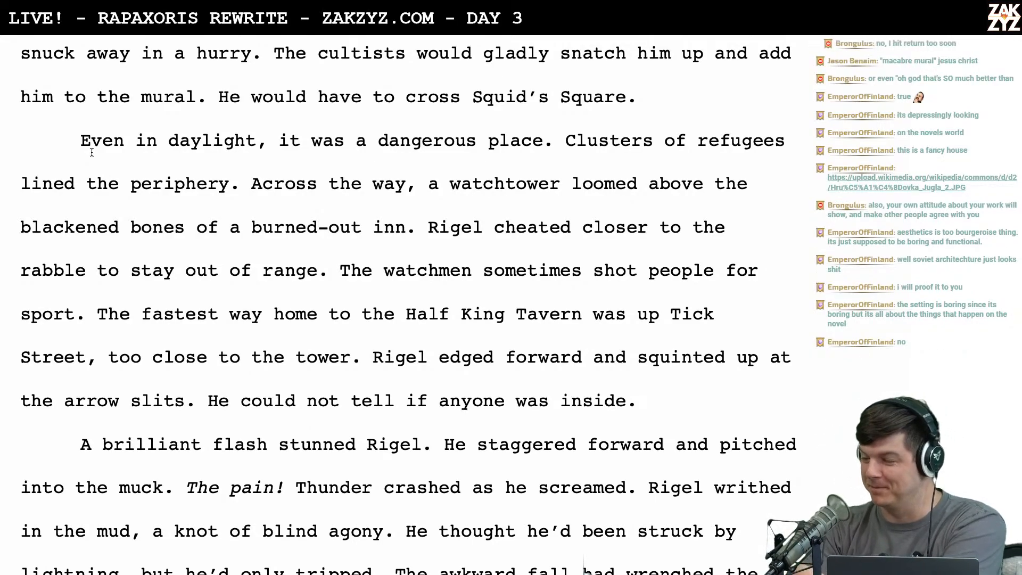
scroll(92, 152, down, 1)
scroll(92, 153, down, 1)
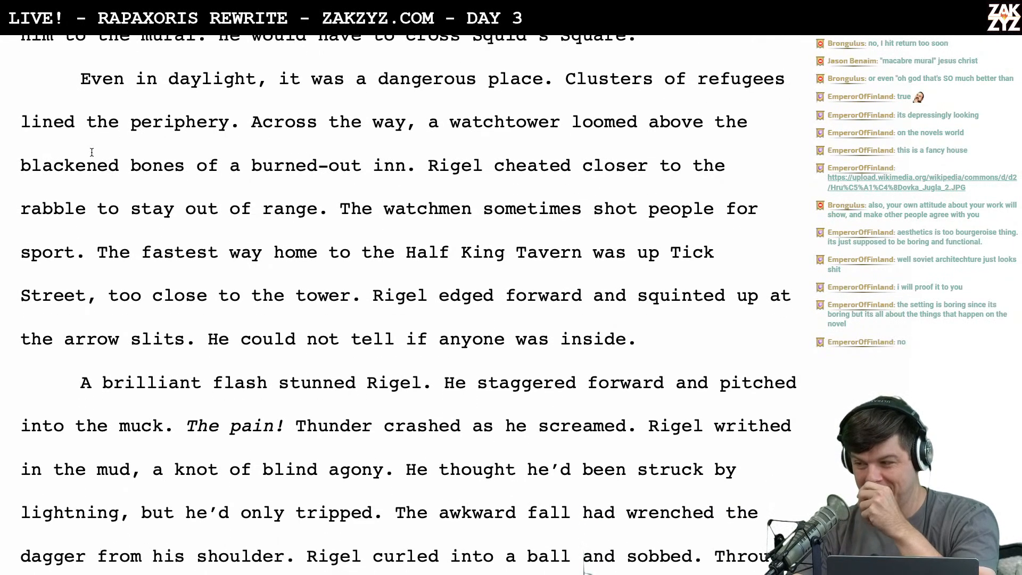
scroll(92, 152, down, 1)
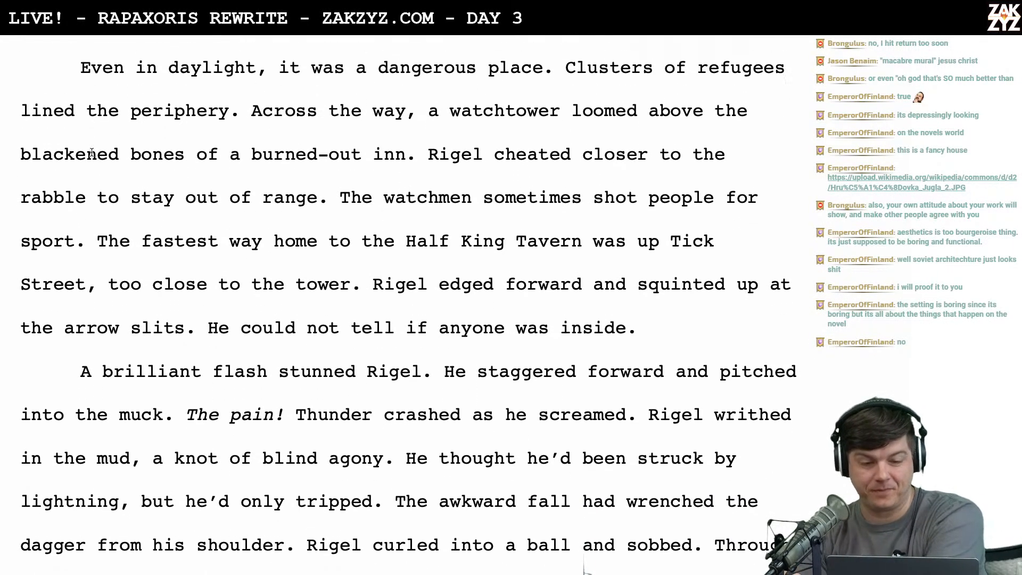
scroll(92, 152, up, 5)
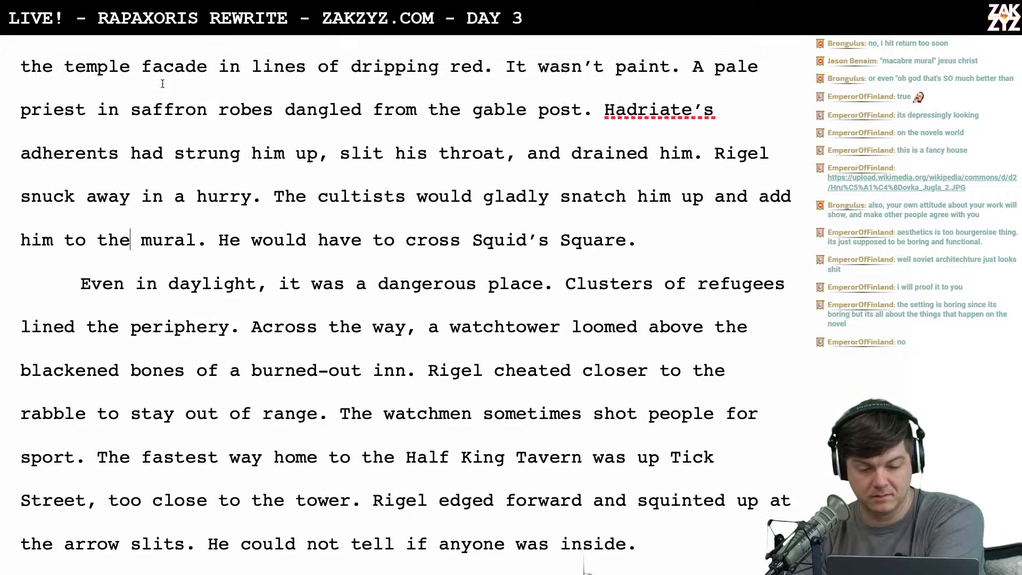
Try "He turned back to the main avenue" as the lead-in to the Squid's Square sentence, and delete the wording again
click(227, 244)
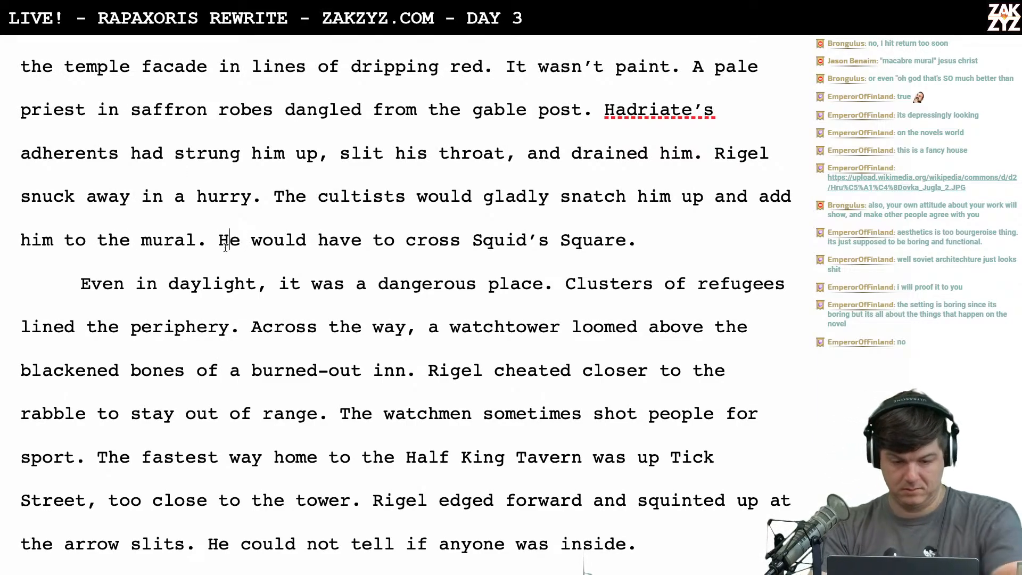
key(Left)
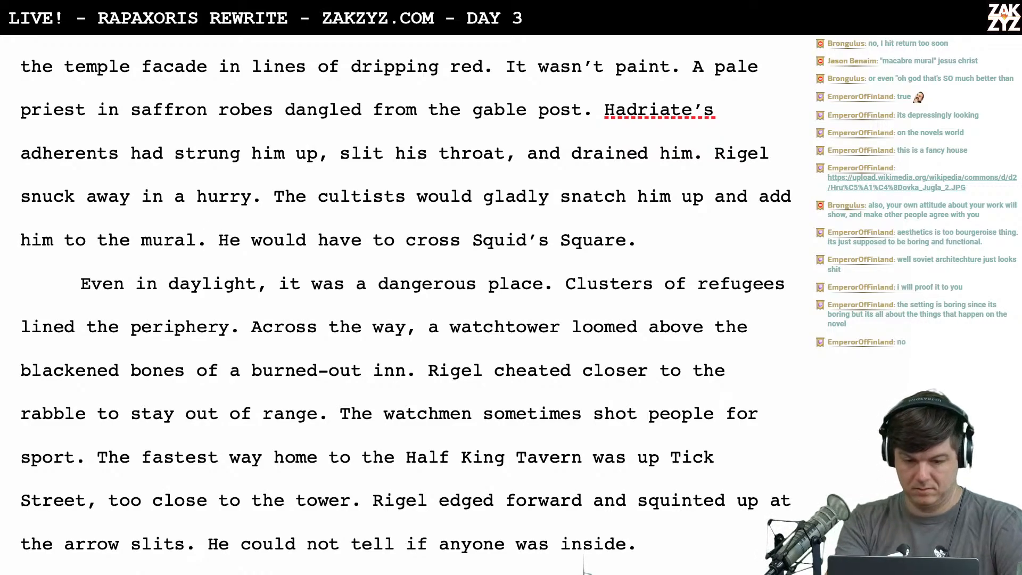
key(Right)
key(Right)
text(turned back to)
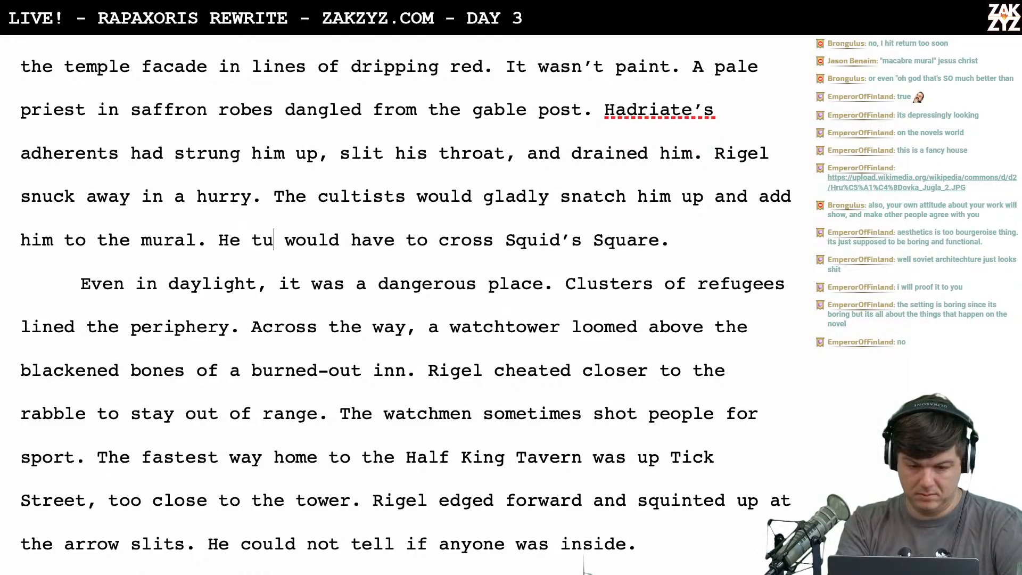
text( the maine)
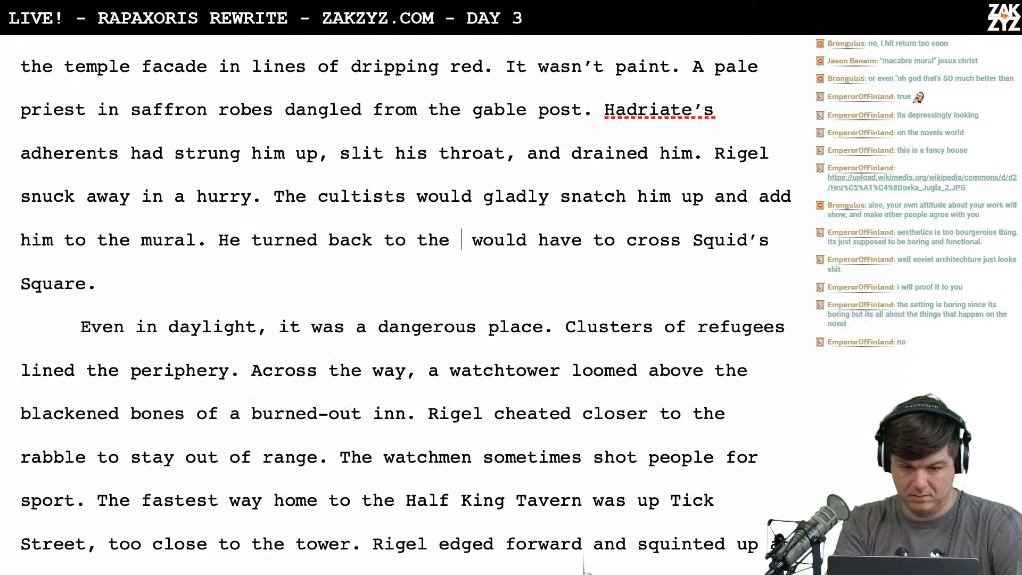
key(BackSpace)
key(BackSpace)
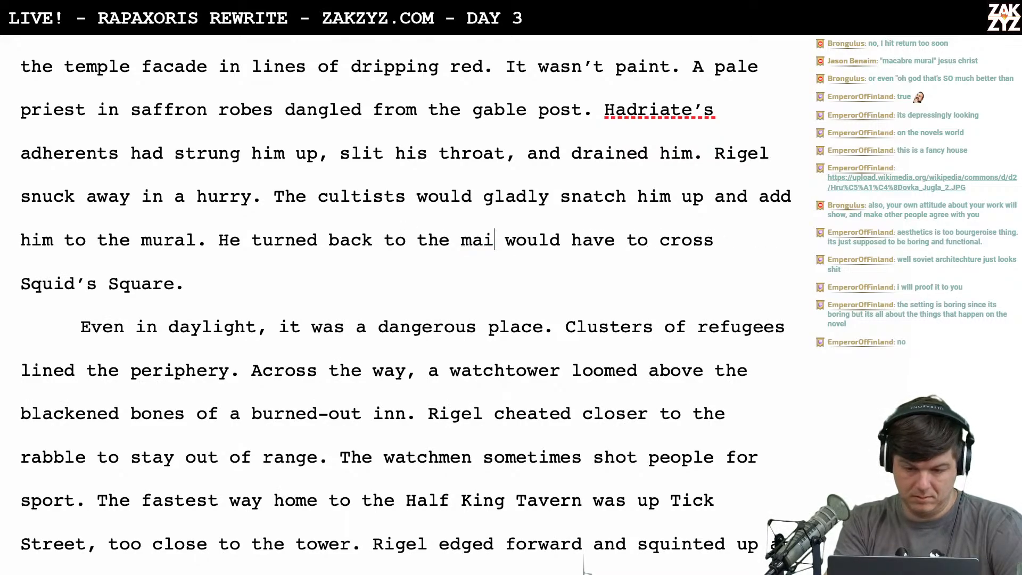
text(n aven)
text(ue.)
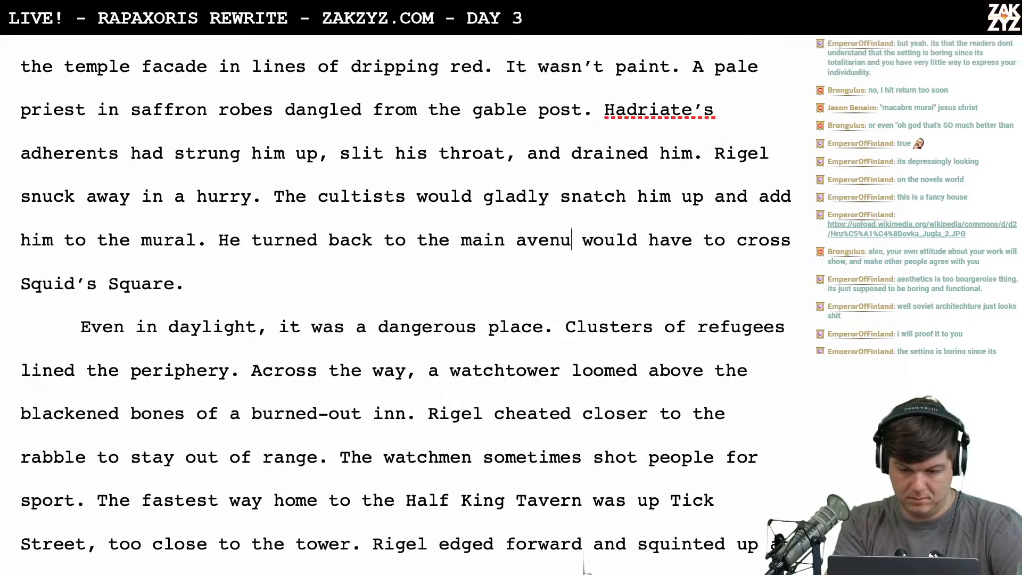
key(BackSpace)
key(BackSpace)
key(BackSpace)
key(BackSpace)
key(BackSpace)
key(BackSpace)
key(BackSpace)
key(BackSpace)
key(BackSpace)
key(BackSpace)
key(BackSpace)
key(BackSpace)
key(BackSpace)
key(BackSpace)
key(BackSpace)
key(BackSpace)
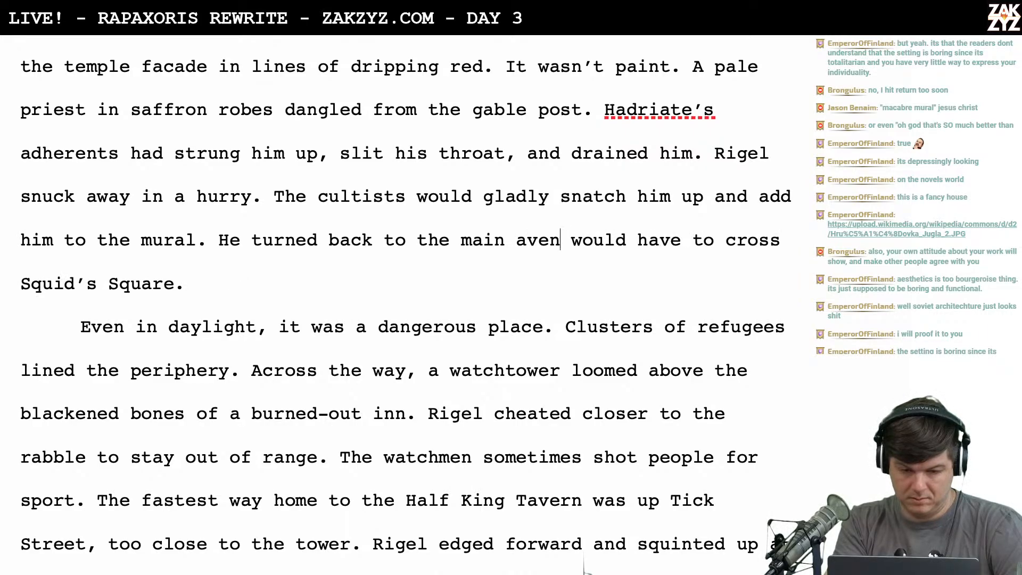
key(BackSpace)
key(BackSpace)
key(BackSpace)
key(BackSpace)
key(BackSpace)
key(BackSpace)
key(BackSpace)
key(BackSpace)
key(BackSpace)
key(BackSpace)
key(BackSpace)
key(BackSpace)
key(BackSpace)
key(BackSpace)
key(BackSpace)
key(BackSpace)
key(BackSpace)
key(BackSpace)
key(BackSpace)
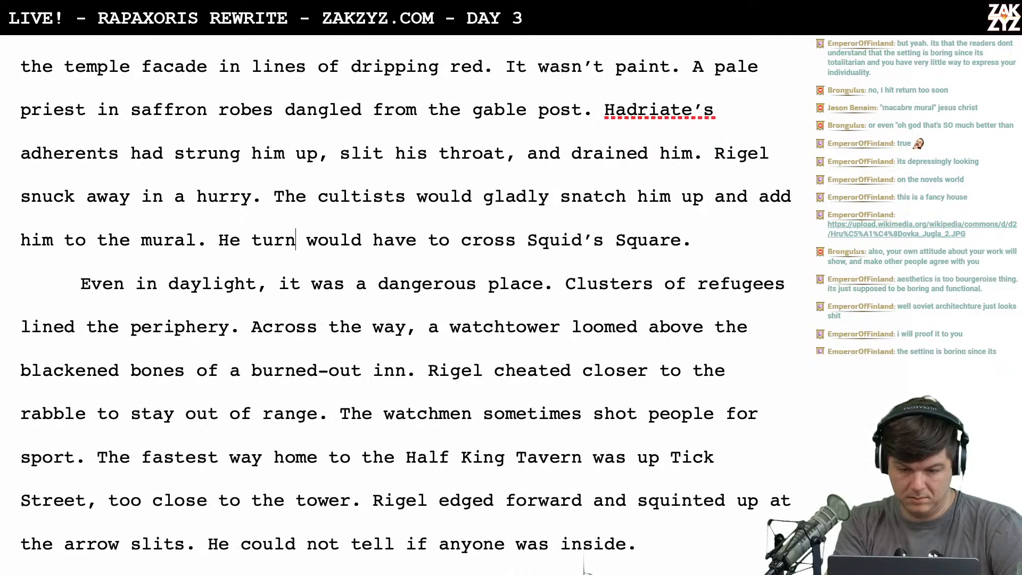
Insert "No shortcuts now." after the mural sentence and make "Rigel" the subject of "would have to cross Squid's Square."
text(No shortcut)
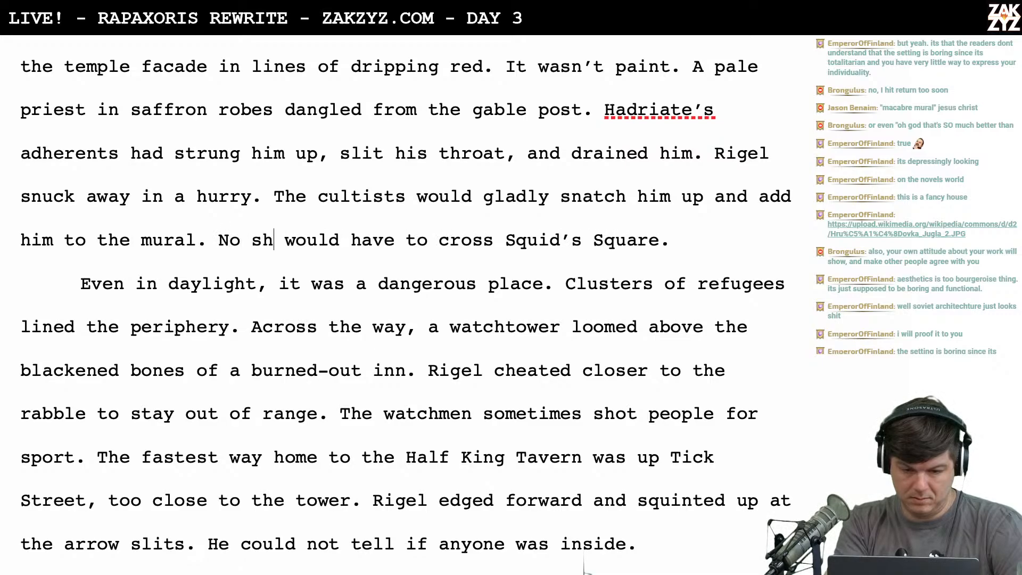
text(s now. H)
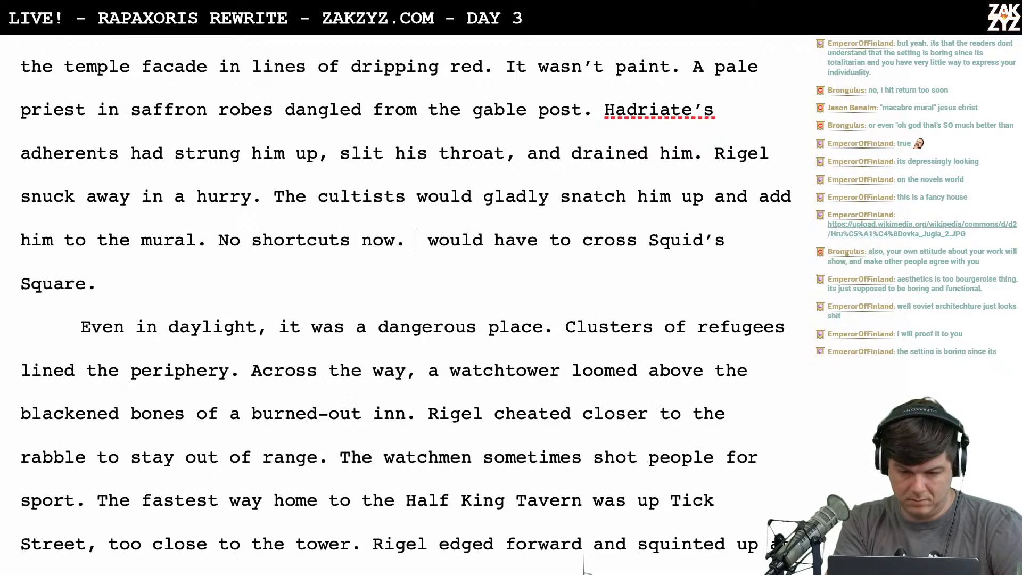
key(BackSpace)
text(Rigel)
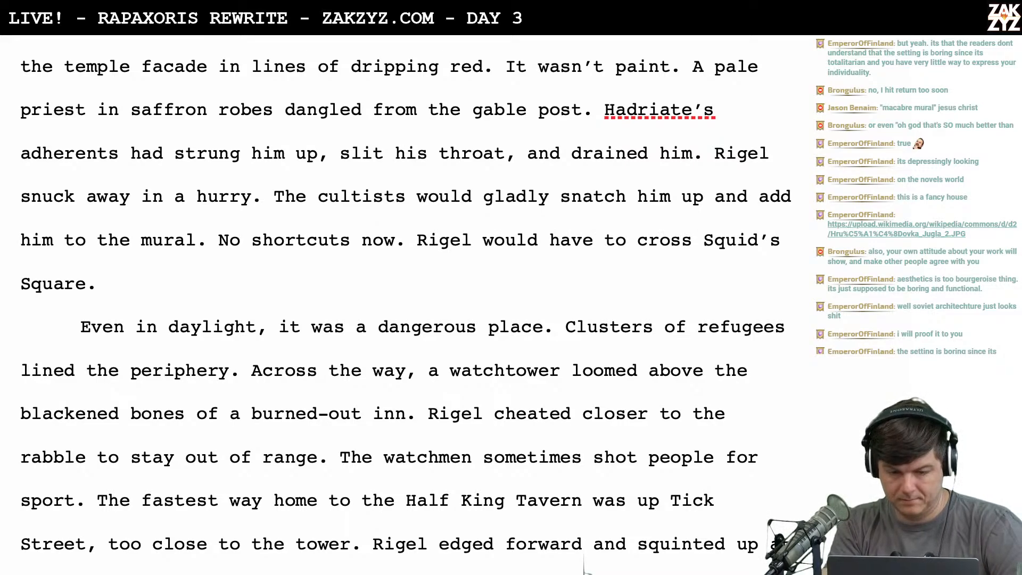
Replace "Rigel would" with "He'd" so the sentence reads "He'd have to cross Squid's Square."
key(BackSpace)
key(BackSpace)
key(BackSpace)
key(BackSpace)
key(BackSpace)
key(BackSpace)
key(BackSpace)
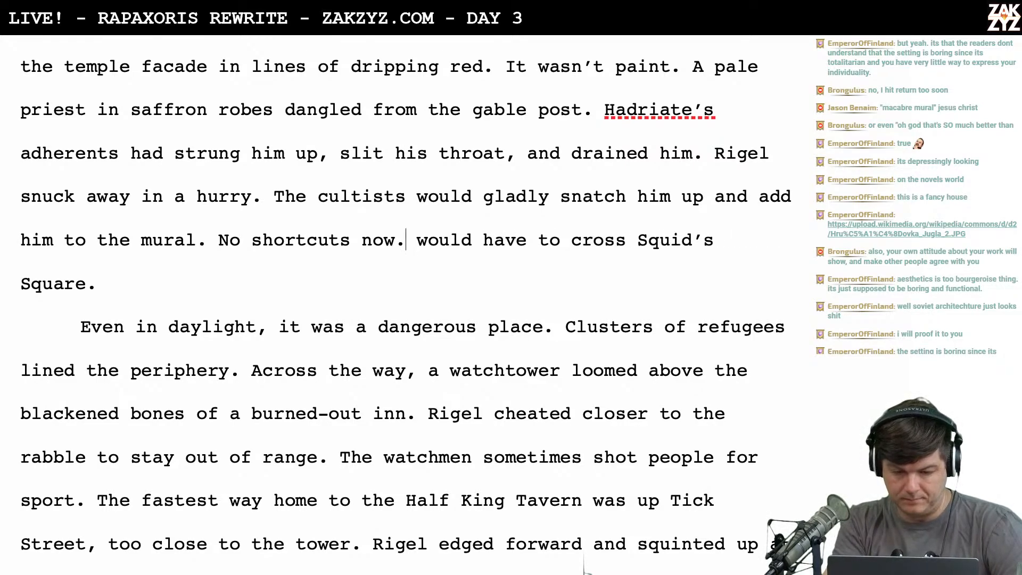
text(. He'd)
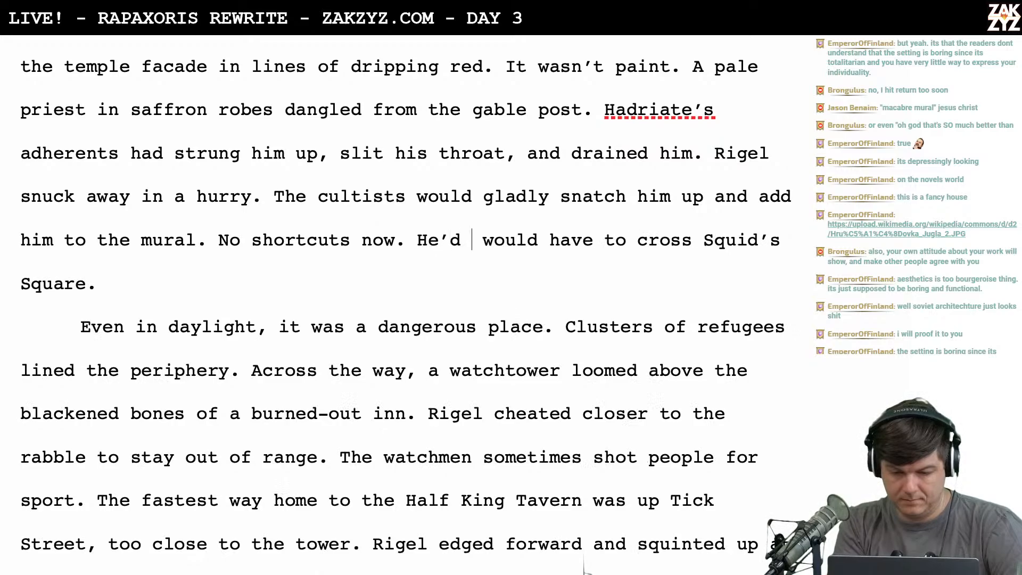
key(shift+Right)
key(shift+Right)
key(shift+Right)
key(shift+Right)
key(shift+Right)
key(shift+Right)
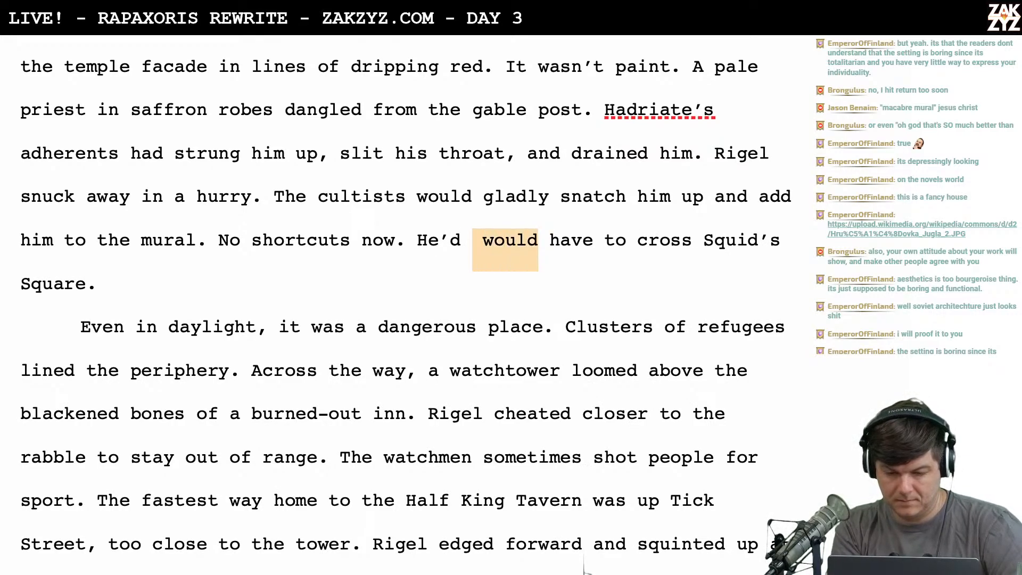
key(BackSpace)
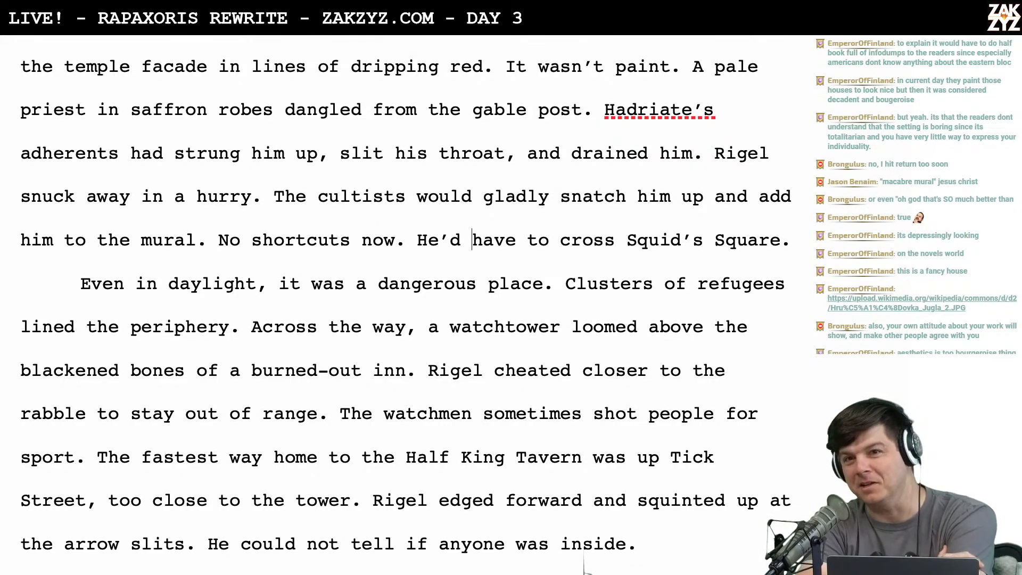
Reread the revised end of the mural paragraph and examine the paragraph beginning "Even in daylight, it was a dangerous place."
scroll(584, 565, down, 2)
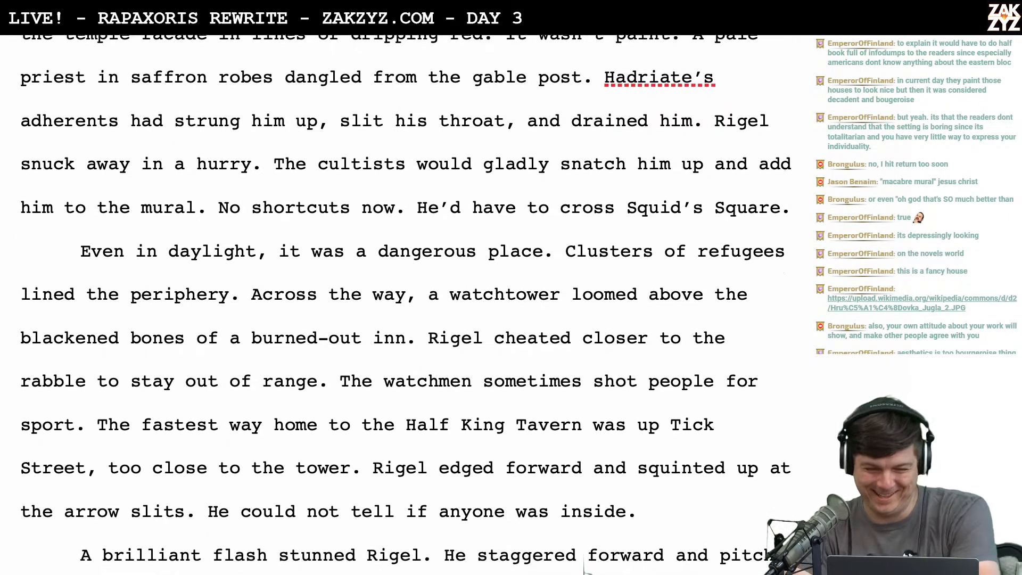
scroll(584, 565, down, 1)
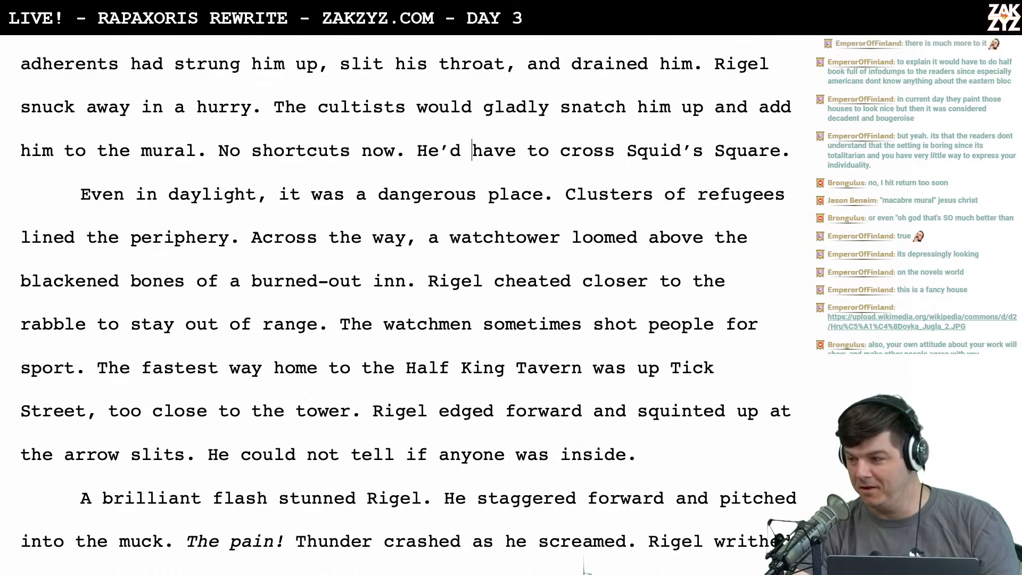
scroll(584, 566, down, 1)
scroll(584, 565, down, 1)
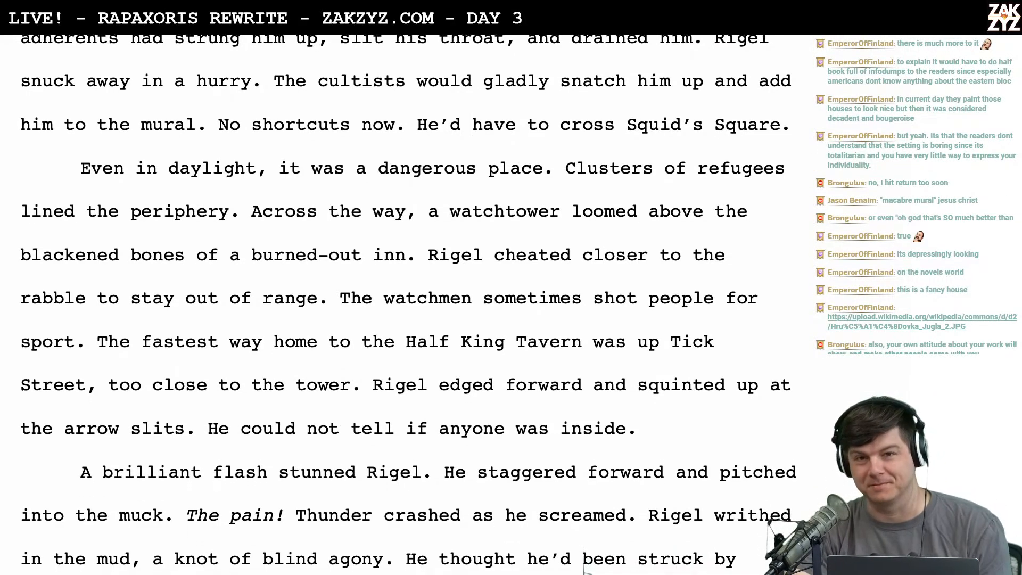
scroll(584, 565, down, 1)
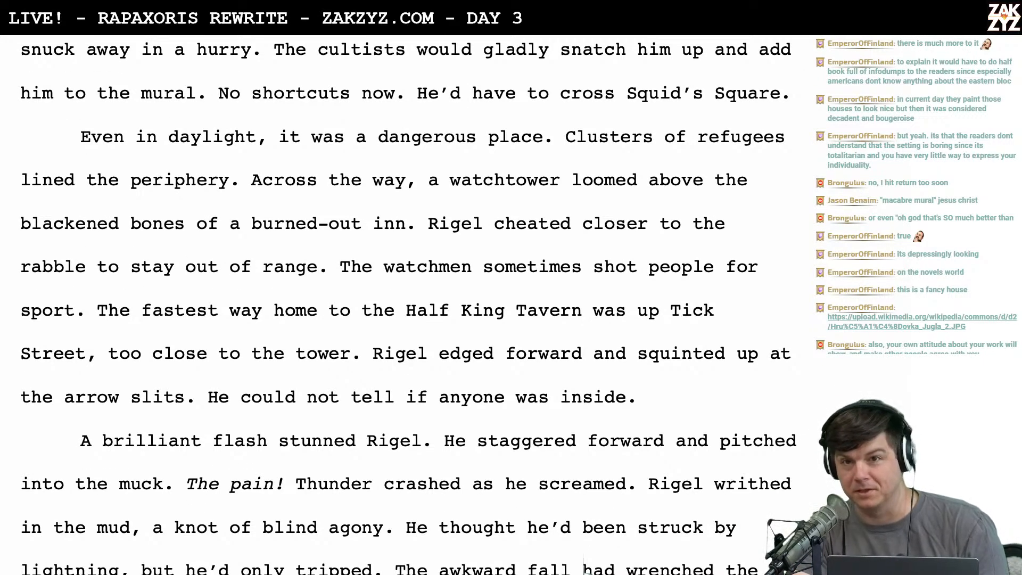
scroll(583, 565, up, 3)
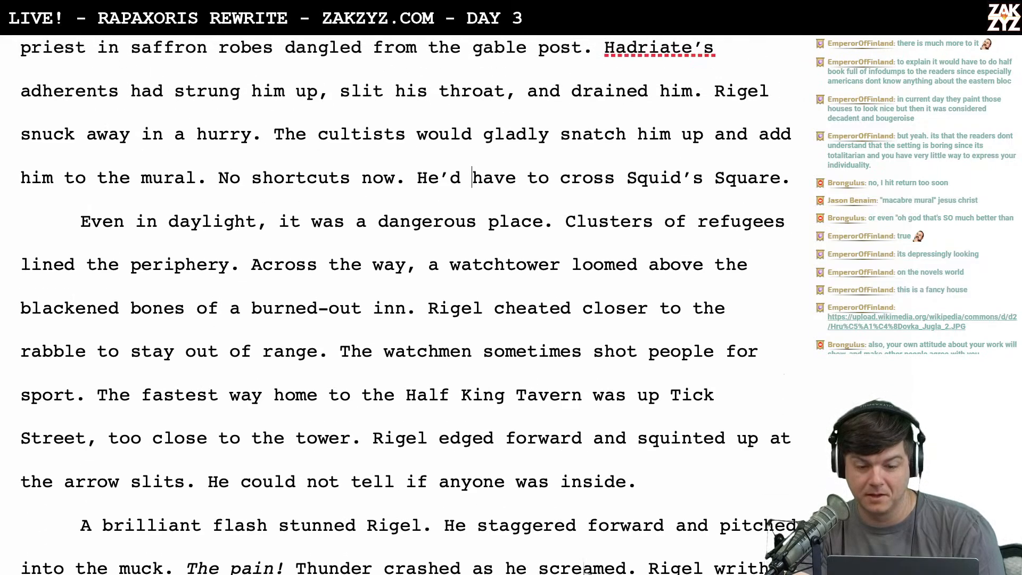
click(424, 179)
click(413, 178)
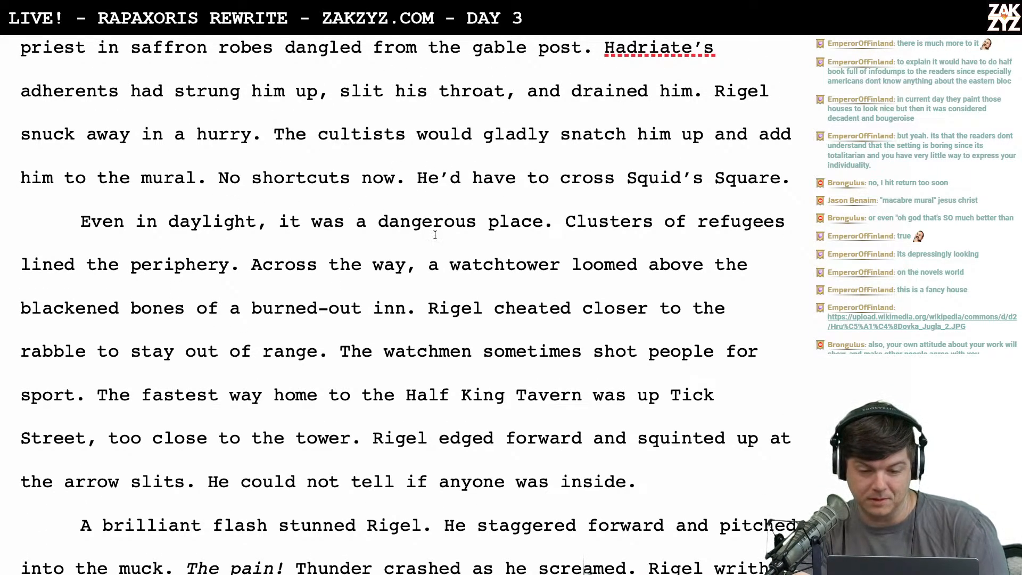
scroll(433, 236, down, 1)
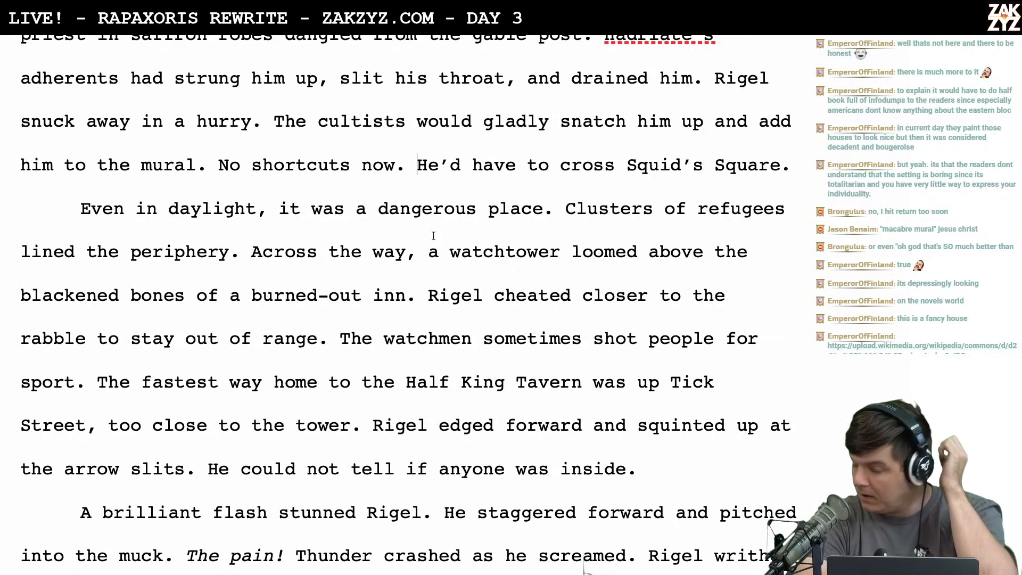
scroll(433, 235, down, 2)
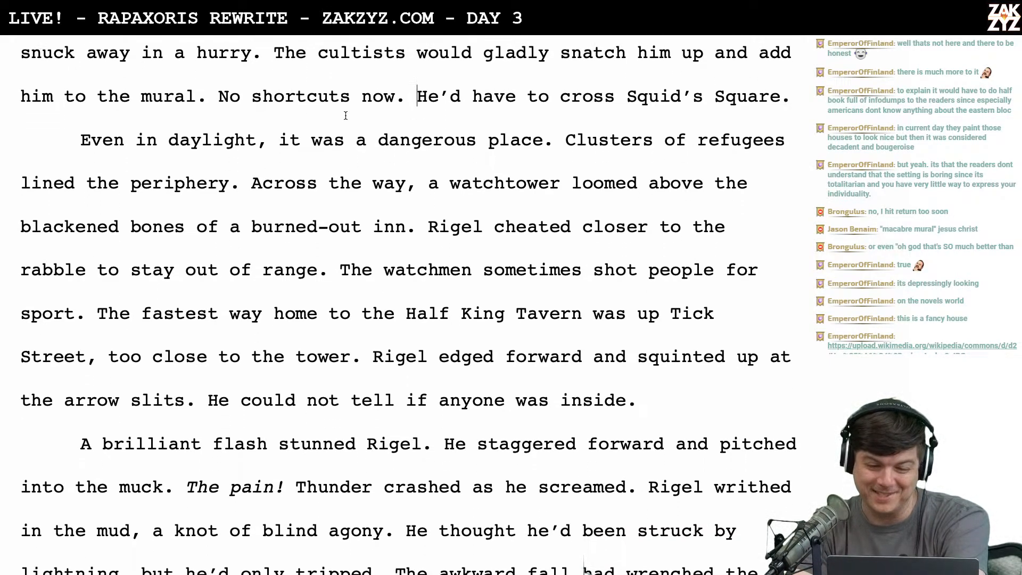
scroll(343, 109, down, 1)
scroll(354, 85, up, 2)
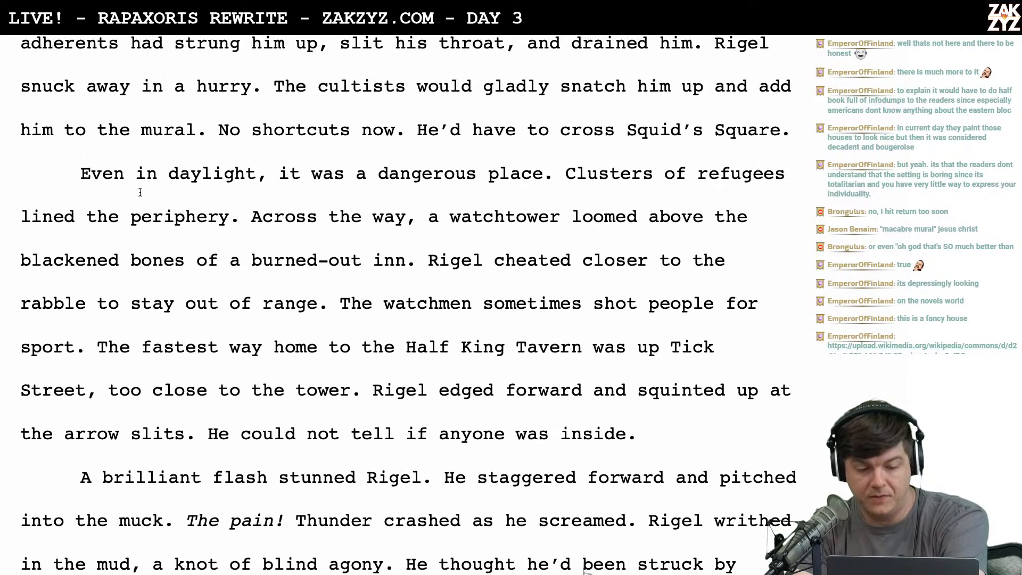
click(301, 173)
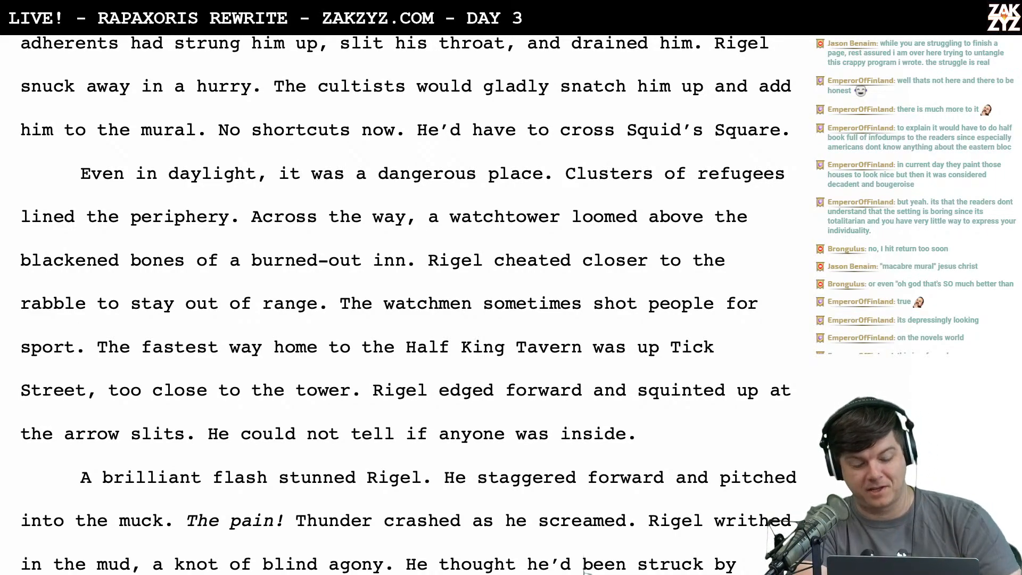
Switch to Chrome, look up synonyms for "intersection" on Thesaurus.com, and return to the manuscript
key(super+Tab)
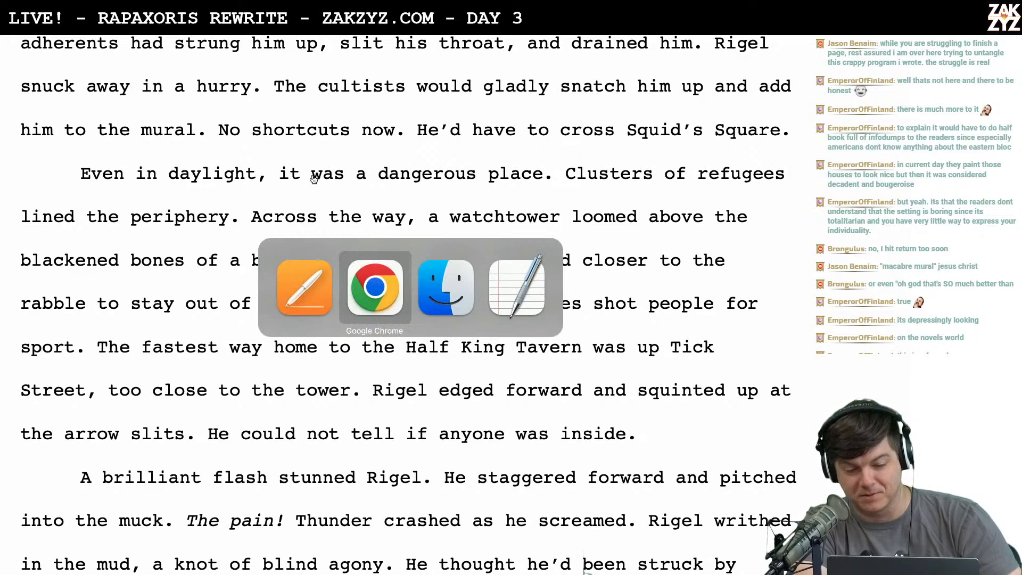
key(super+Tab)
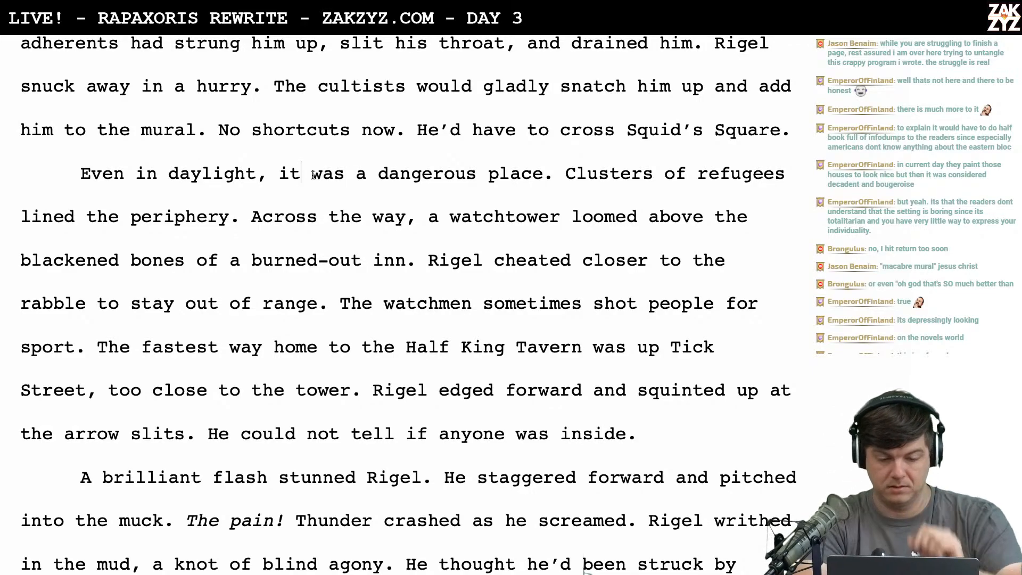
key(super+Tab)
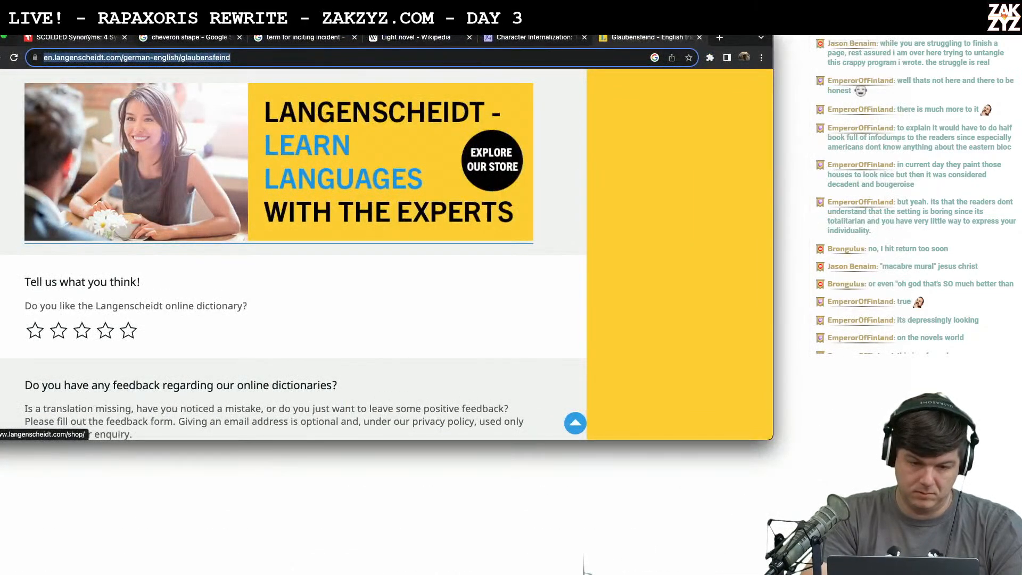
click(91, 39)
scroll(311, 132, up, 10)
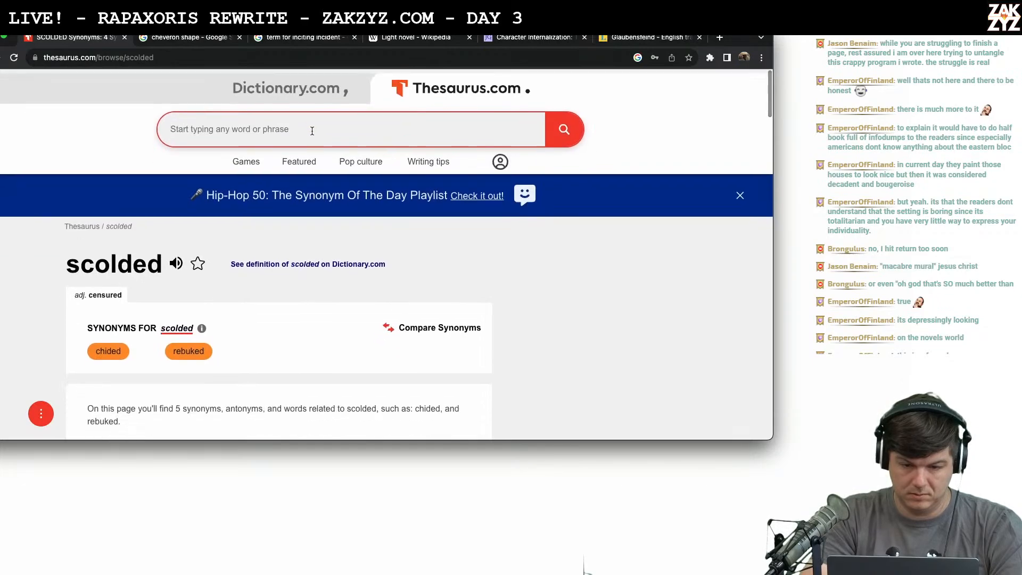
text(intersection)
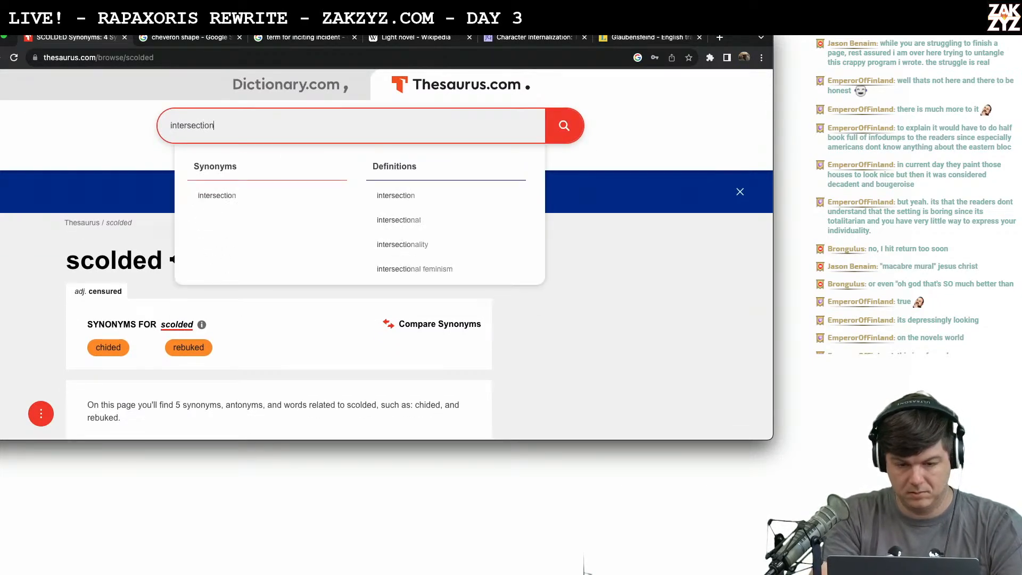
key(Return)
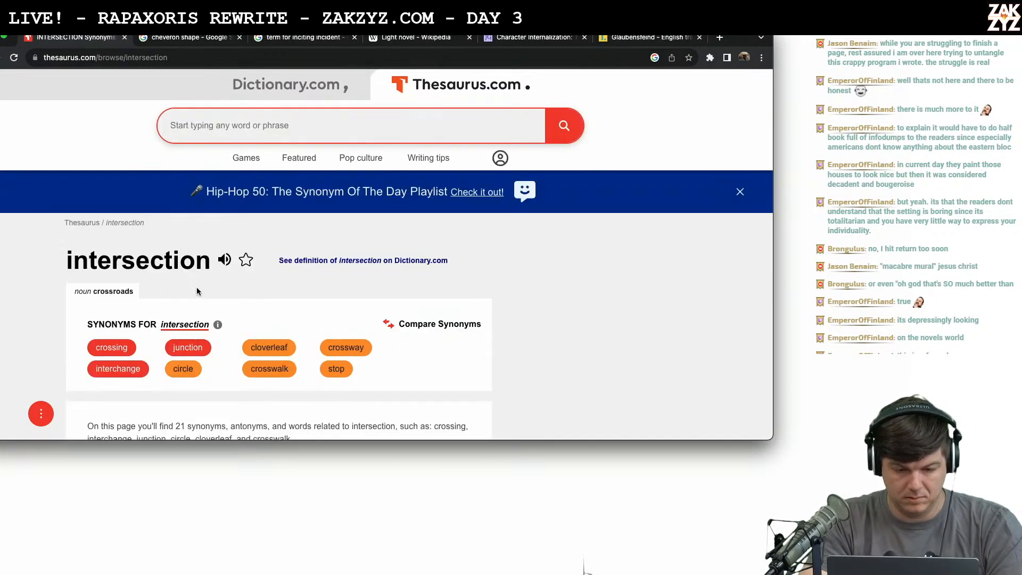
key(super+Tab)
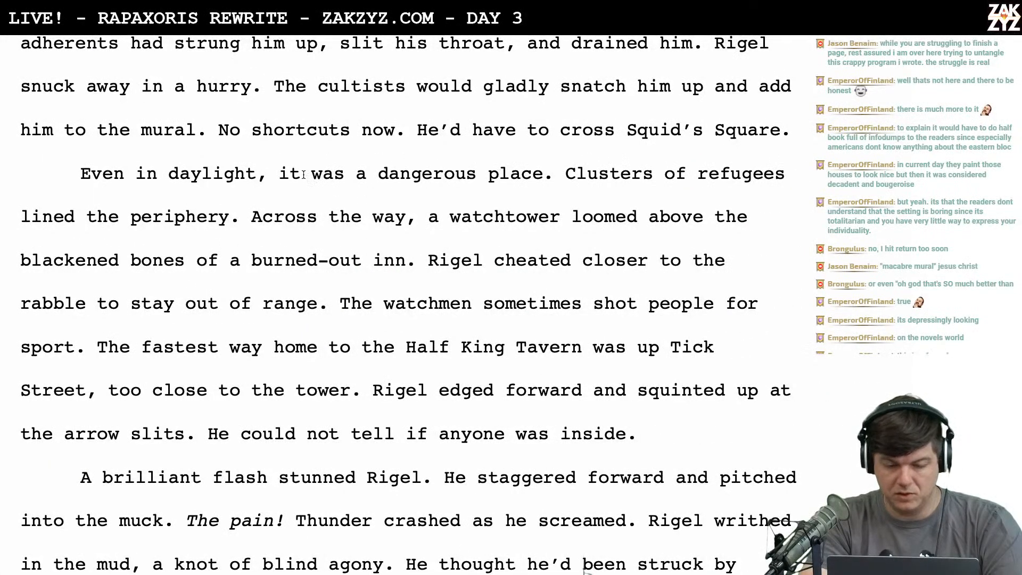
Look up "square" on Thesaurus.com in Chrome, examine the synonyms for its "municipal park" sense, and return to the manuscript
key(super+Tab)
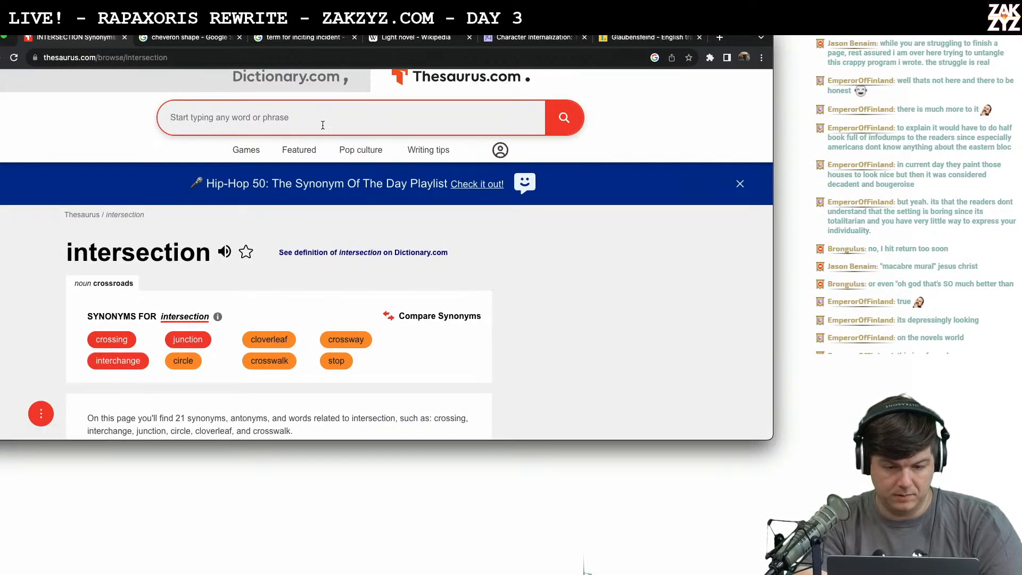
text(square)
key(Return)
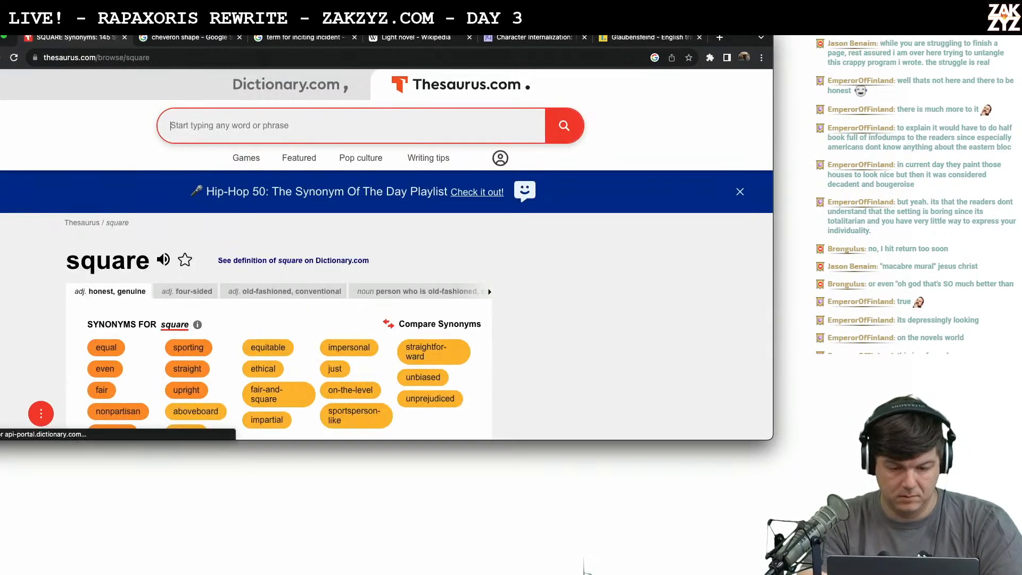
scroll(259, 302, down, 1)
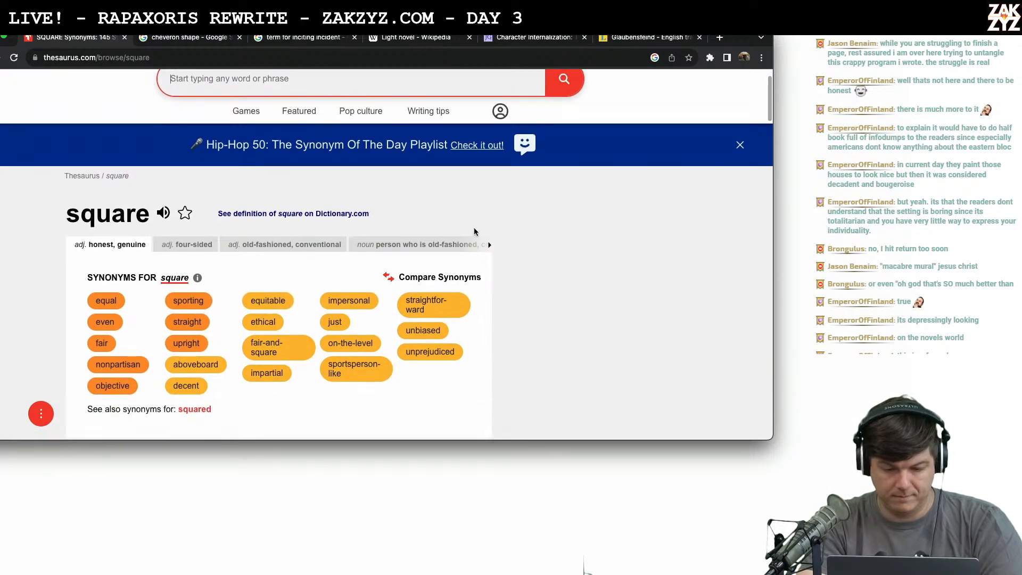
click(489, 244)
click(489, 244)
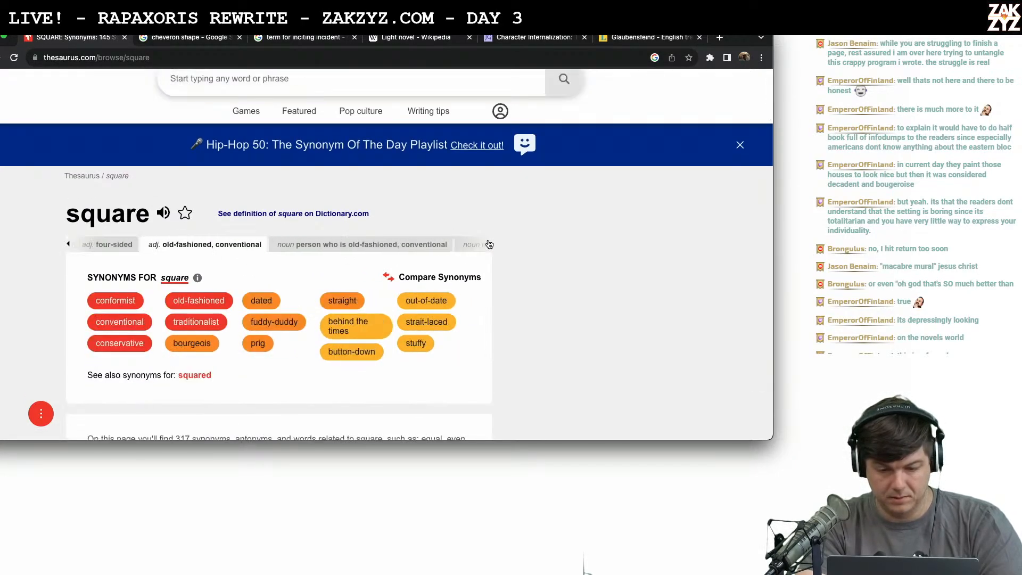
click(489, 244)
click(323, 245)
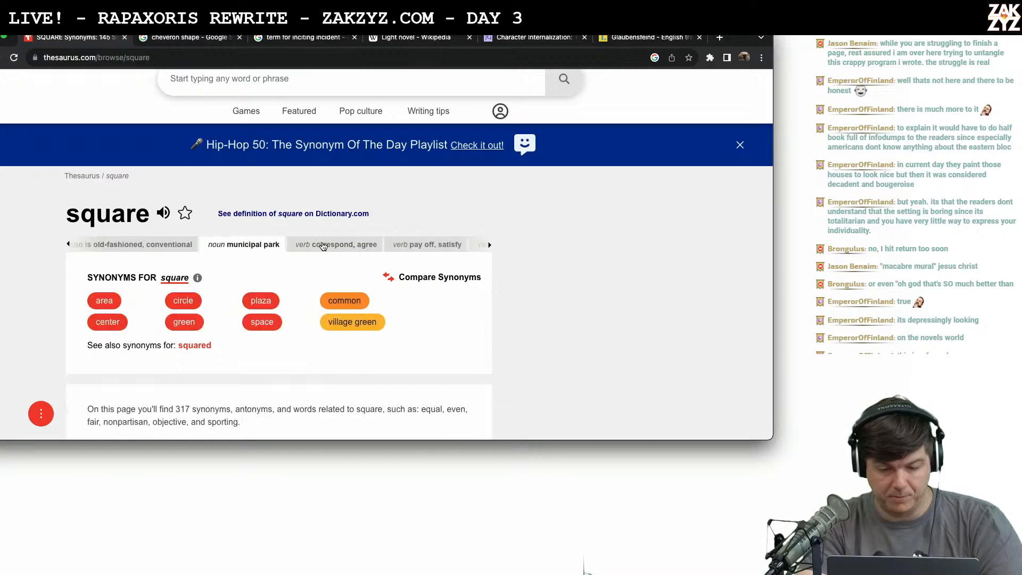
scroll(286, 396, down, 3)
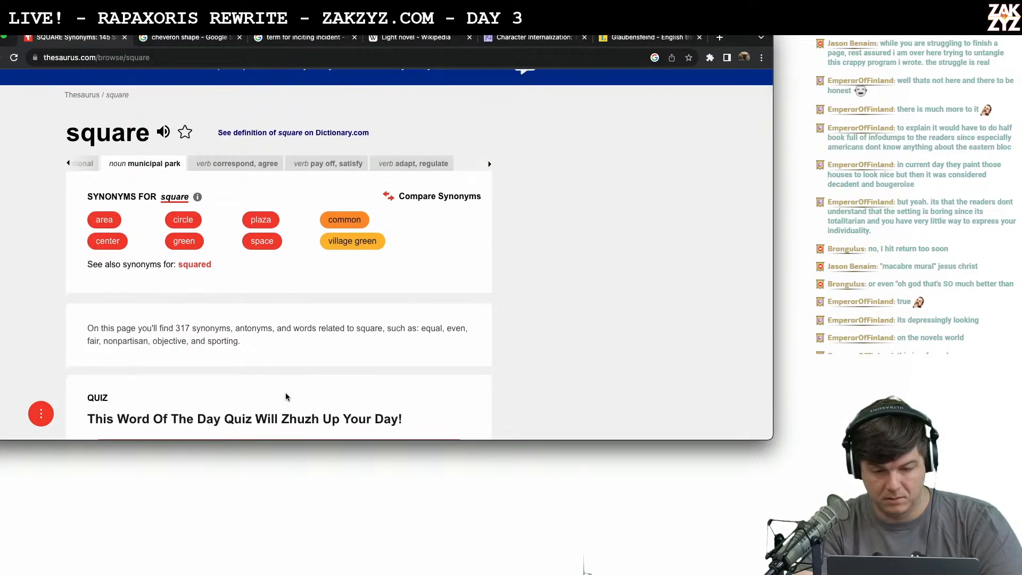
key(super+Tab)
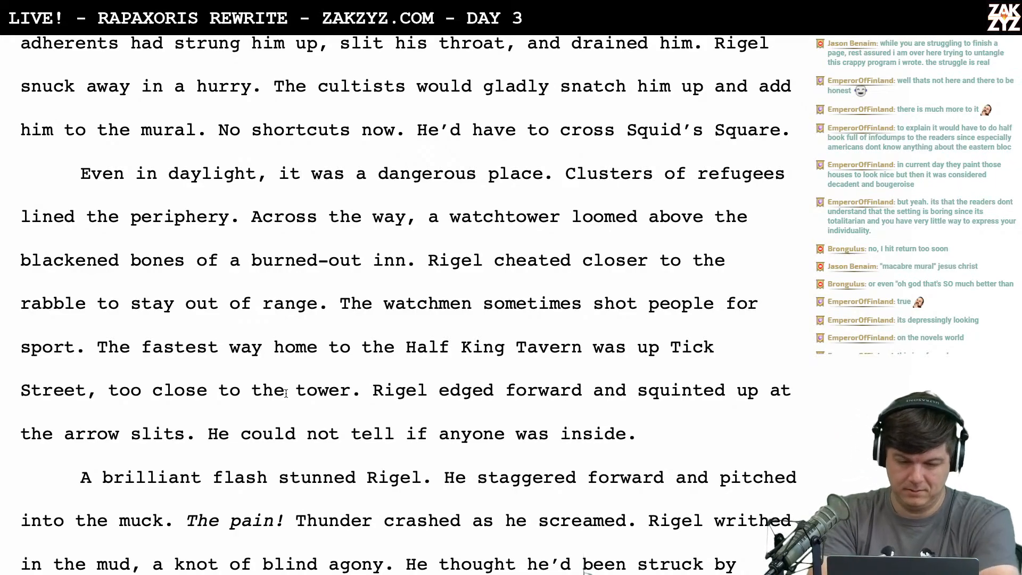
Replace "it" with "the square" so the sentence reads "Even in daylight, the square was a dangerous place."
key(BackSpace)
key(BackSpace)
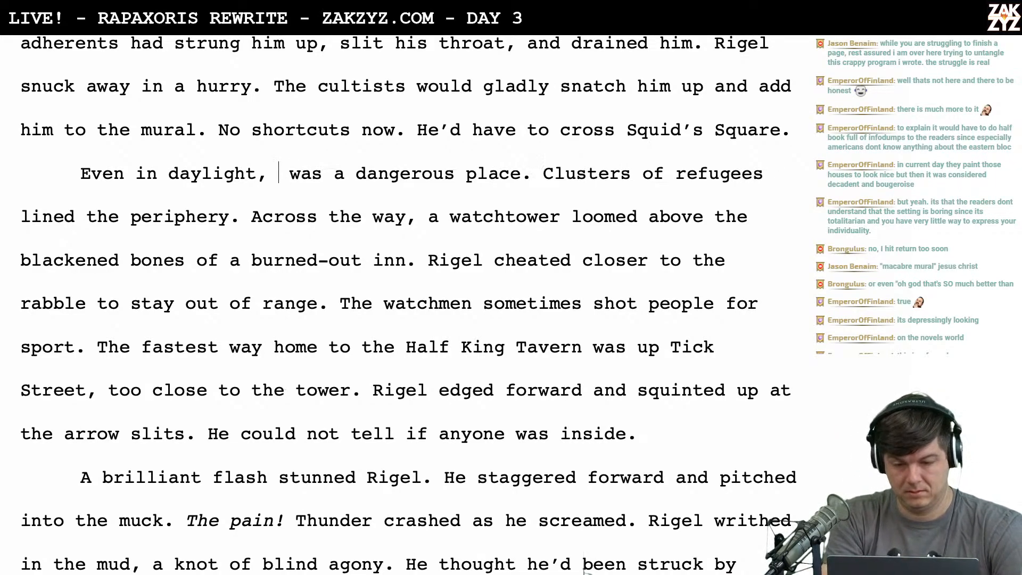
text(the in)
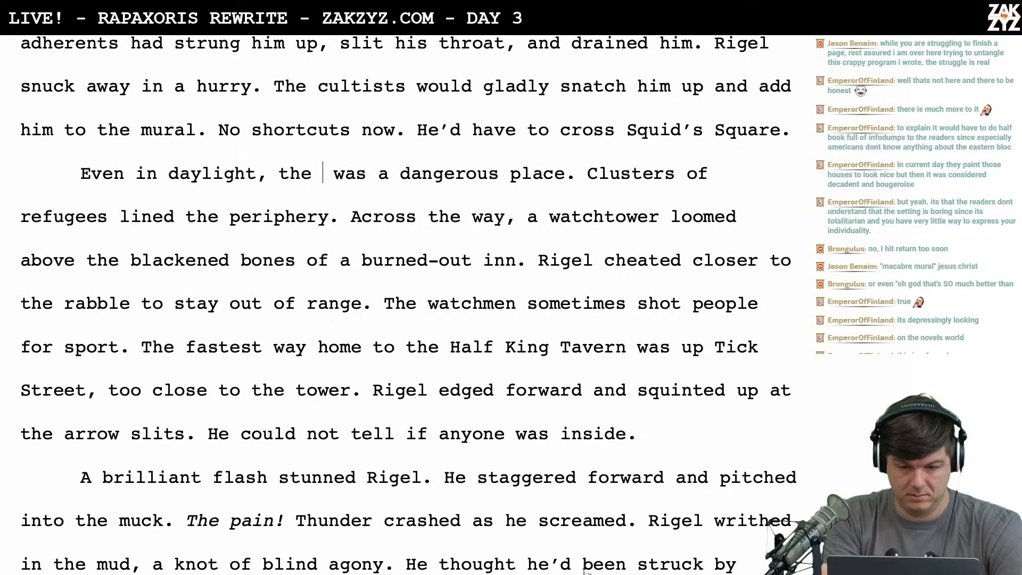
key(BackSpace)
key(BackSpace)
key(BackSpace)
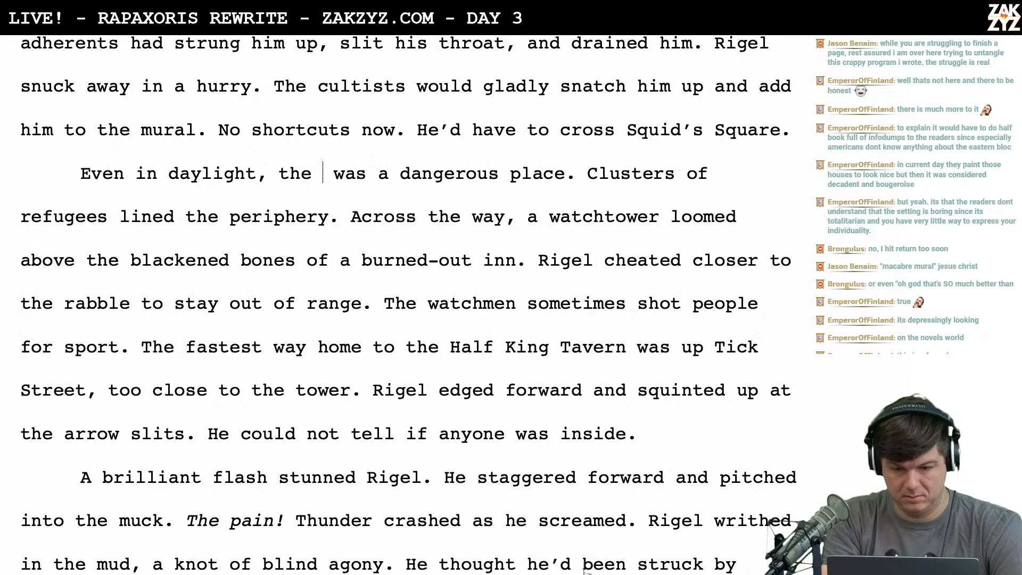
text(square)
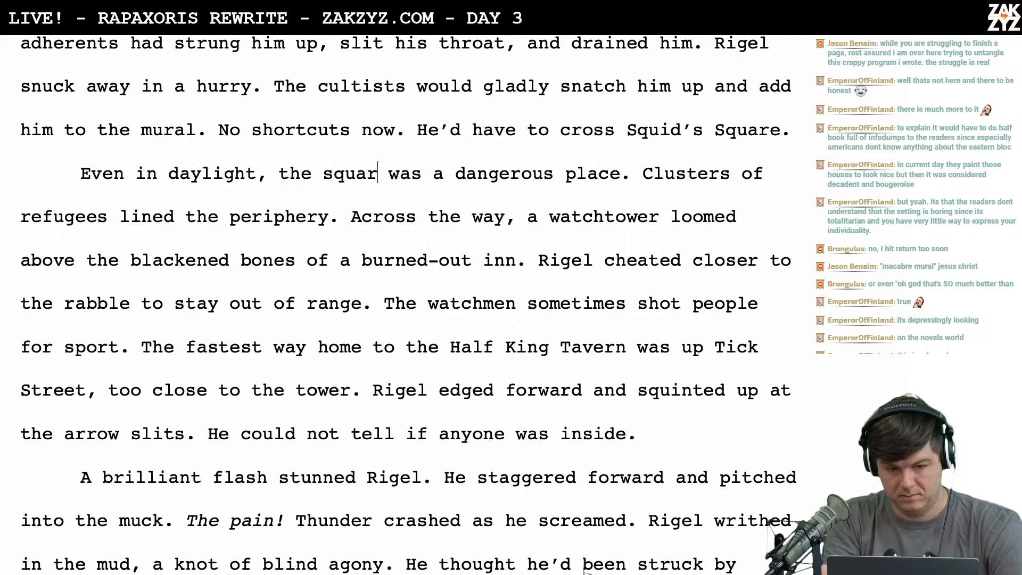
key(Left)
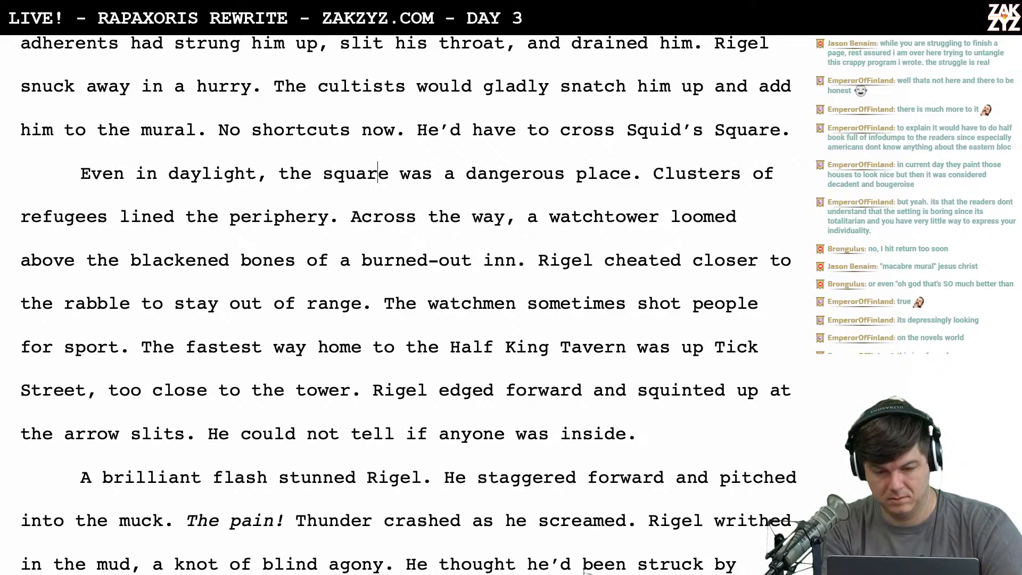
key(Right)
key(Right)
key(Right)
key(Left)
key(Left)
key(Right)
key(Right)
key(Right)
key(Right)
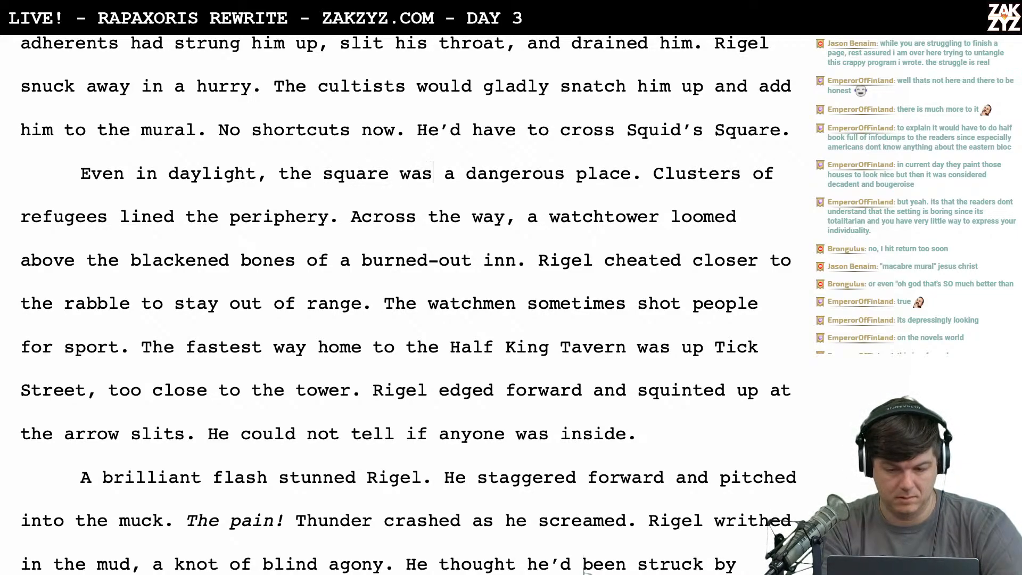
key(Right)
key(Right)
key(Right)
key(Right)
key(Left)
key(Left)
key(Left)
key(Left)
key(Left)
key(Left)
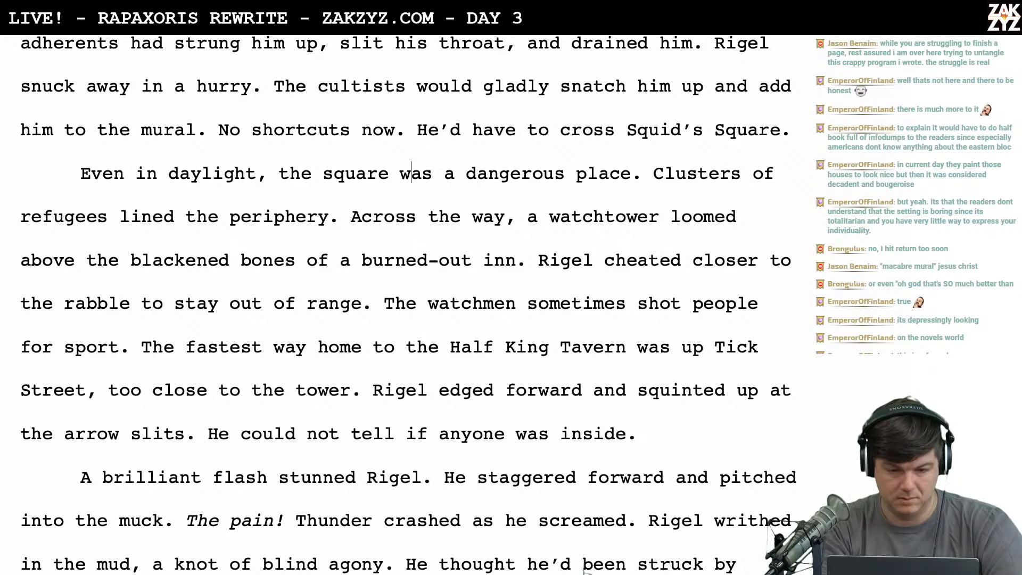
key(Left)
key(Left)
key(Left)
key(Left)
key(Left)
key(Left)
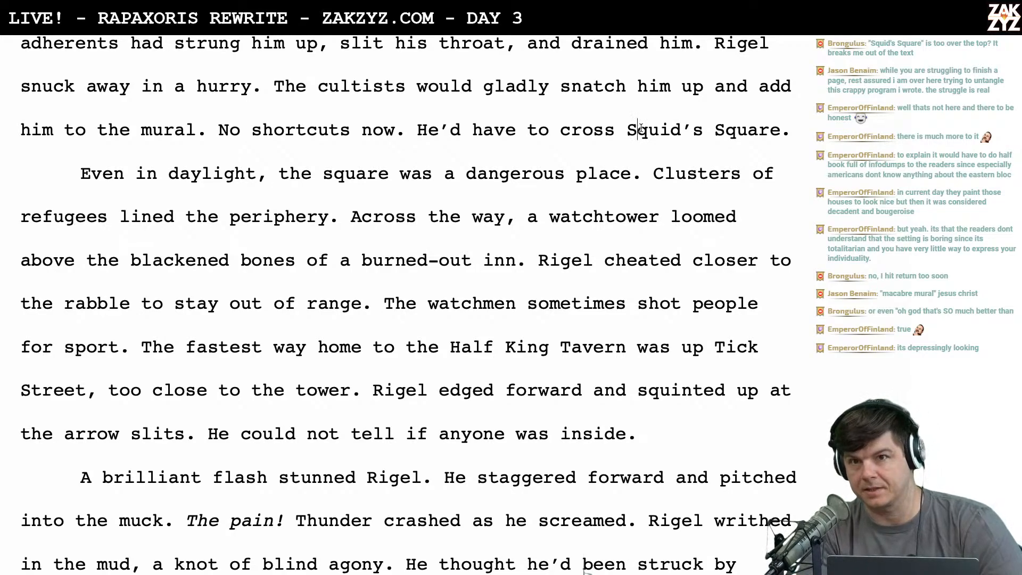
Split "Squid's Square." off after "He'd have to cross" into its own paragraph, with an empty line between them
key(Left)
key(Return)
key(Return)
key(Left)
key(Left)
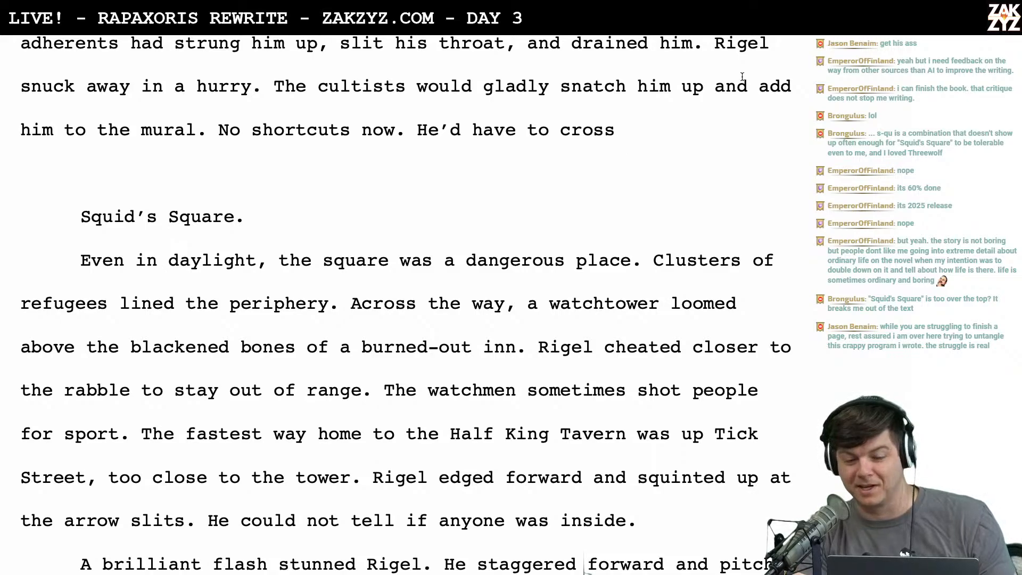
Try "Doghouse" as the square's new name after "He'd have to cross" and delete the wording again
scroll(632, 193, up, 1)
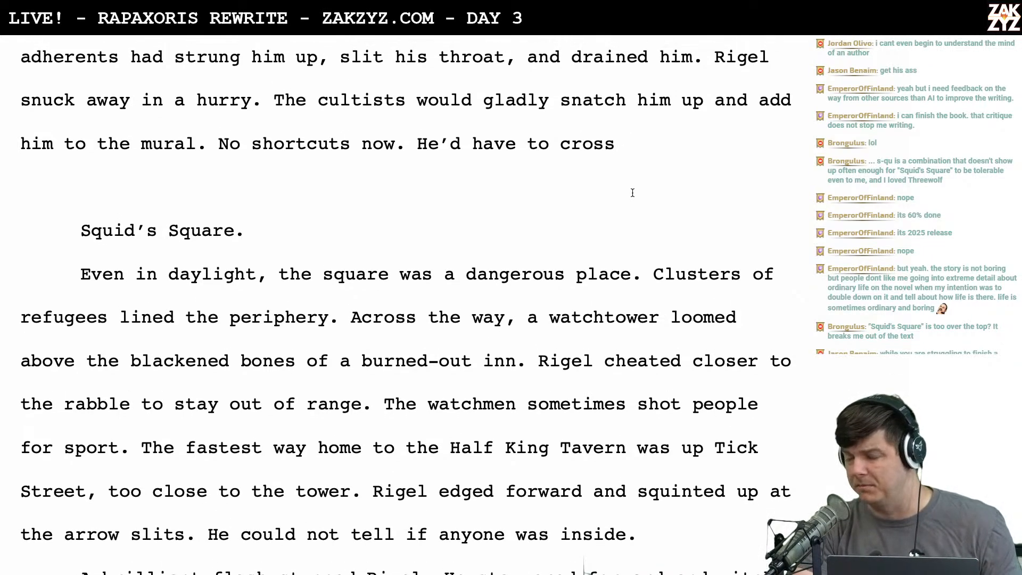
scroll(632, 192, up, 1)
scroll(632, 193, up, 1)
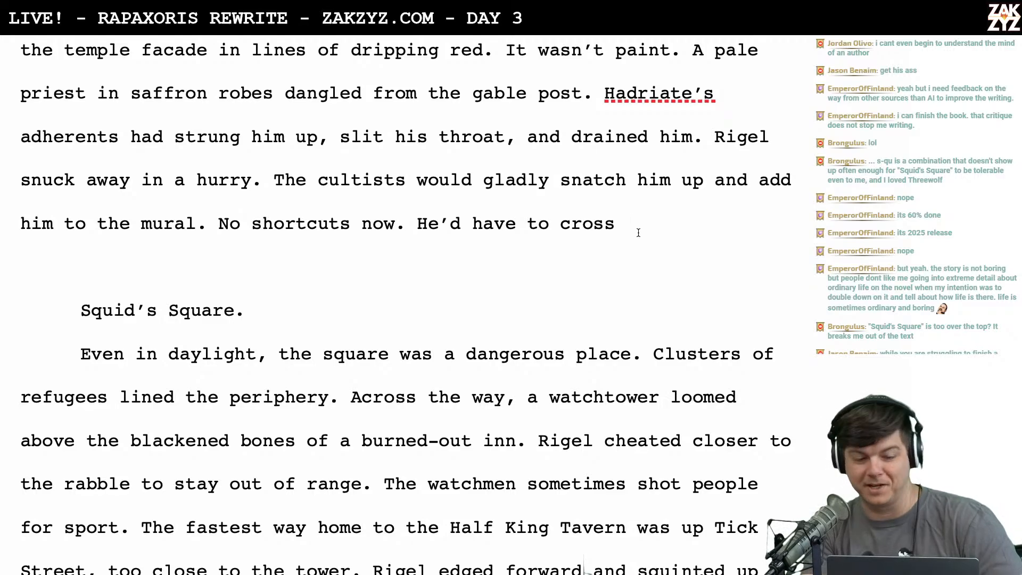
scroll(578, 215, down, 1)
scroll(578, 214, down, 4)
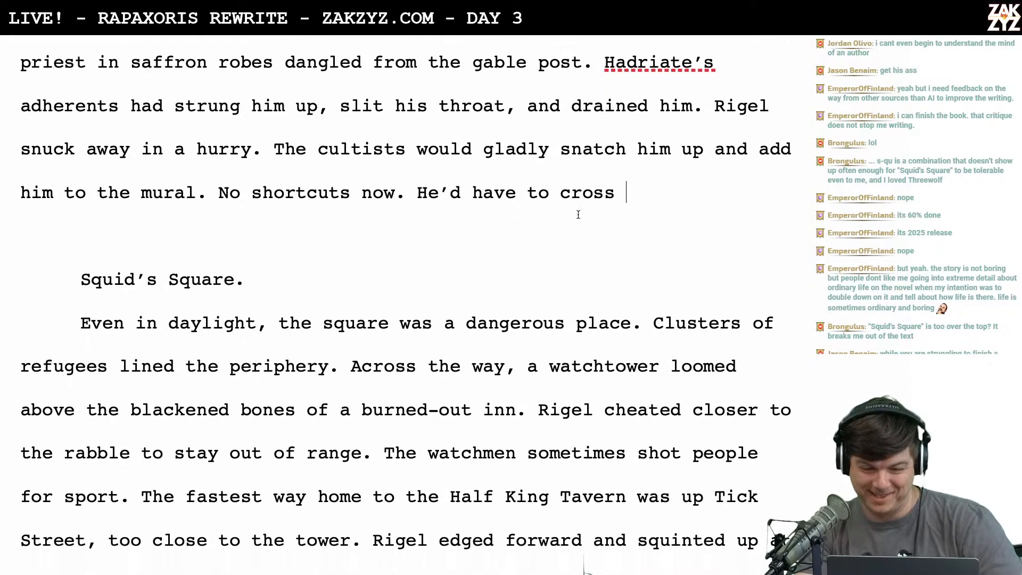
scroll(578, 214, up, 2)
scroll(578, 214, up, 1)
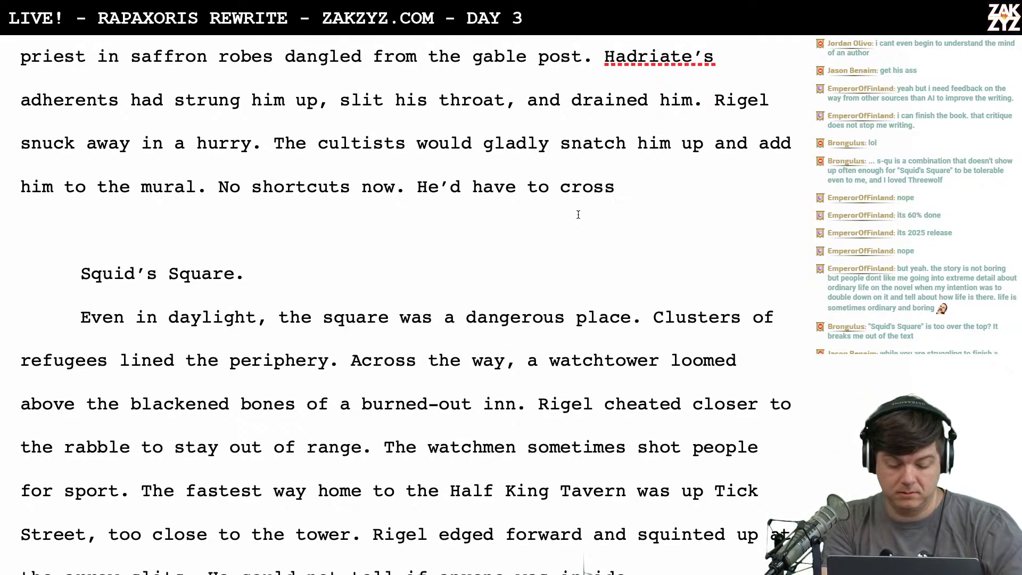
text(Dog)
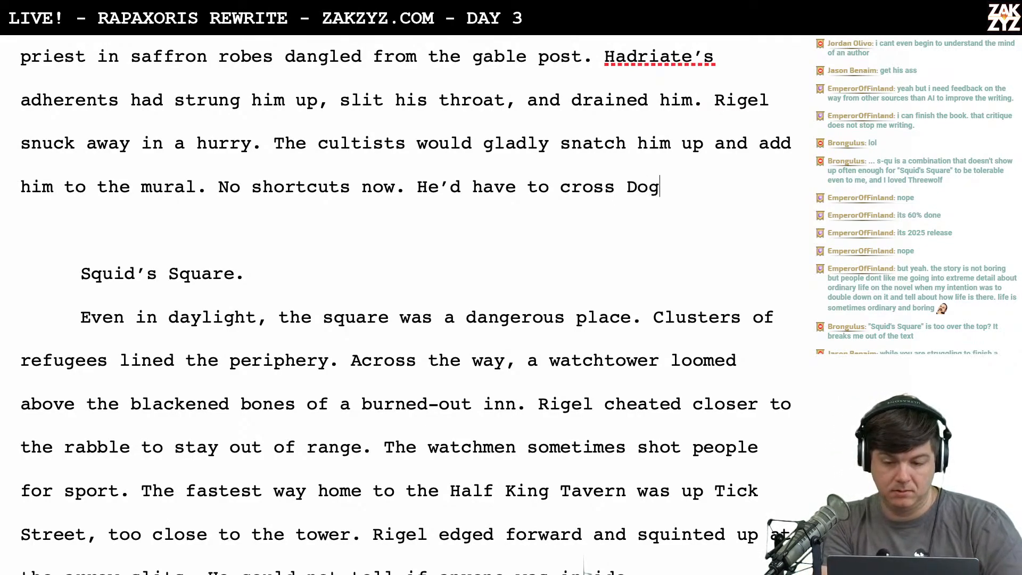
text(house sauq)
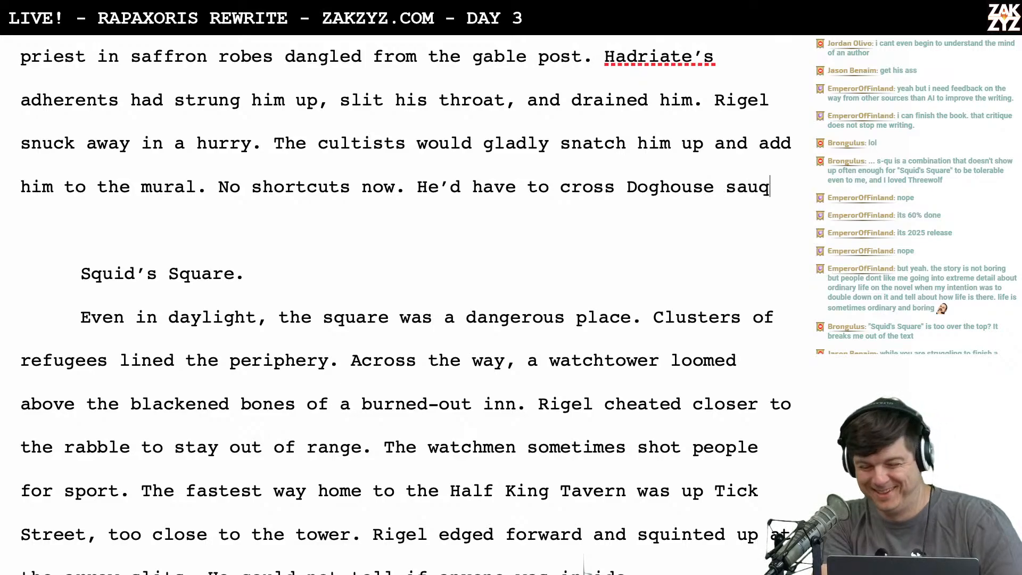
text(re.)
key(BackSpace)
key(BackSpace)
key(BackSpace)
key(BackSpace)
key(BackSpace)
key(BackSpace)
key(BackSpace)
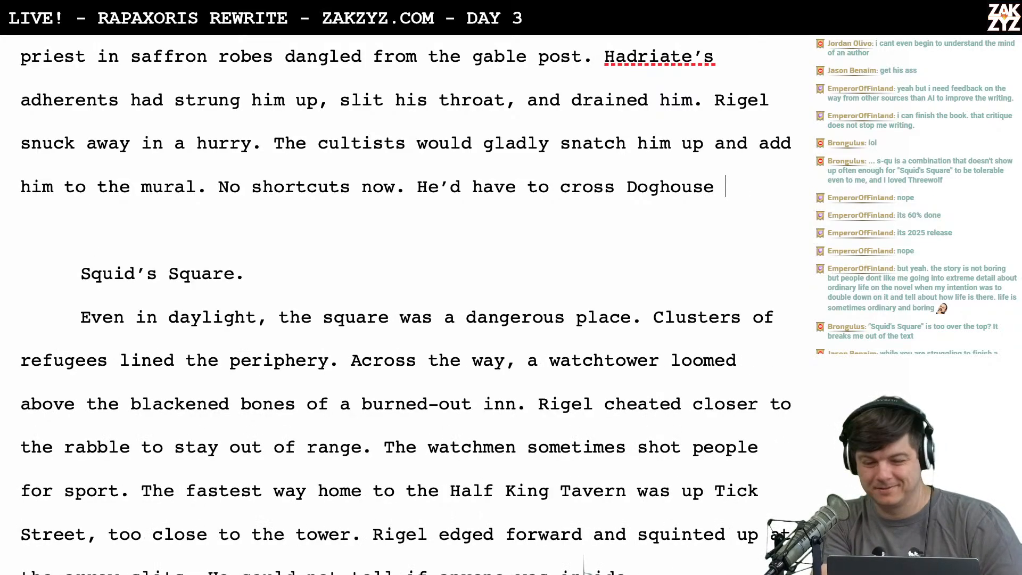
key(BackSpace)
key(BackSpace)
key(BackSpace)
key(BackSpace)
key(BackSpace)
key(BackSpace)
key(BackSpace)
key(BackSpace)
key(BackSpace)
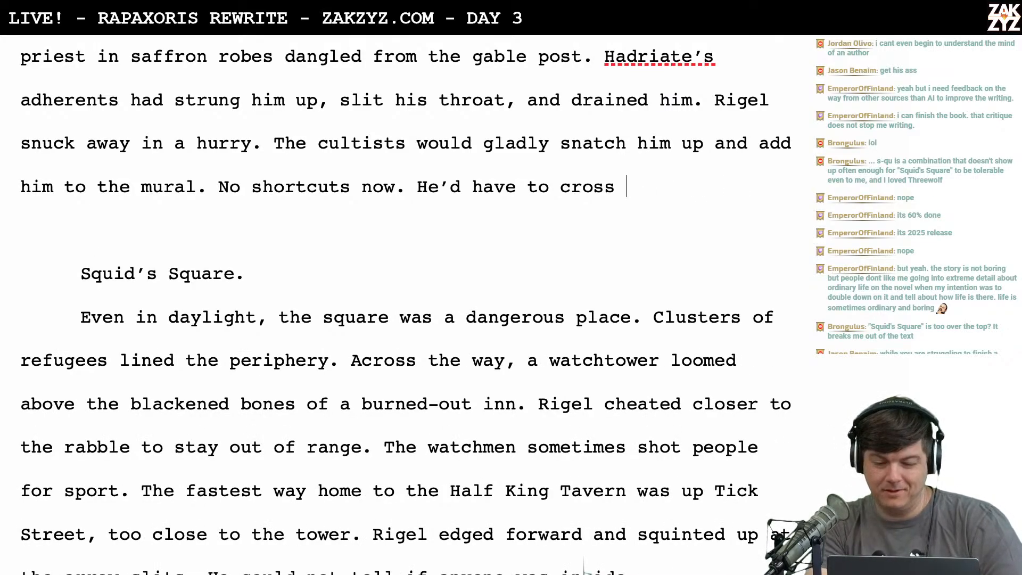
Switch to Chrome and open Google Translate (translate.google.com) in a new browser tab
key(super+Tab)
double_click(283, 64)
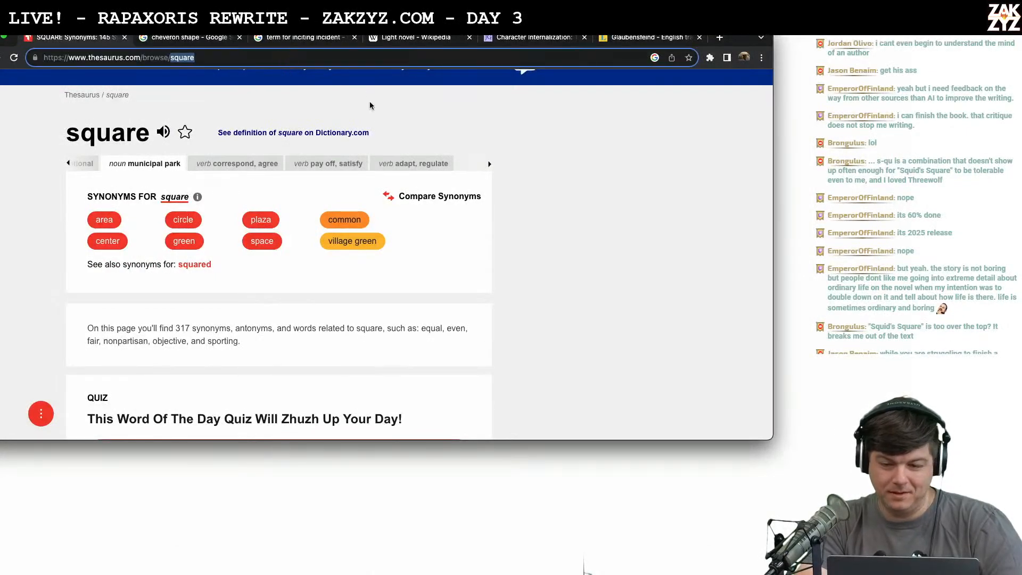
click(717, 37)
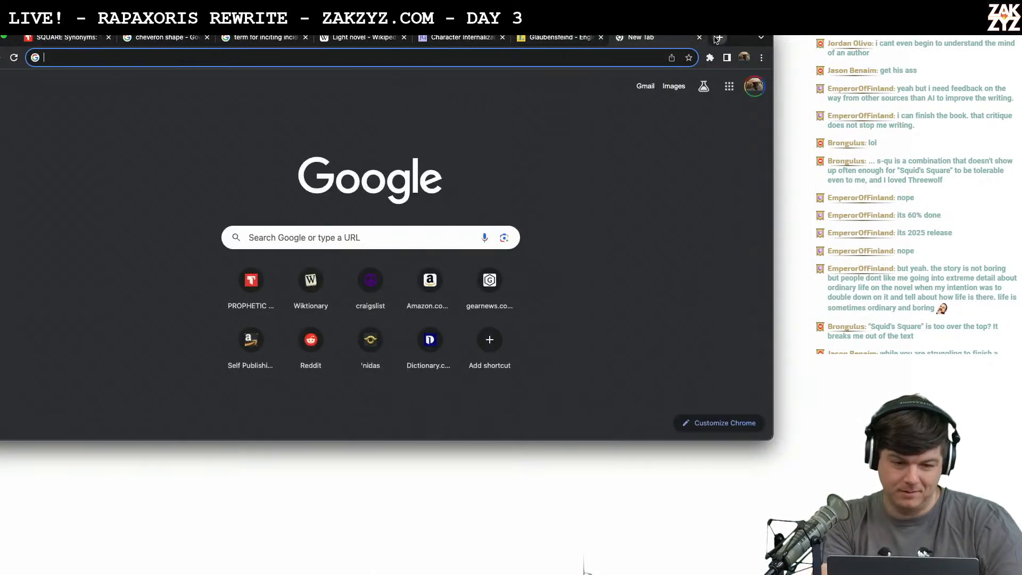
text(translate.)
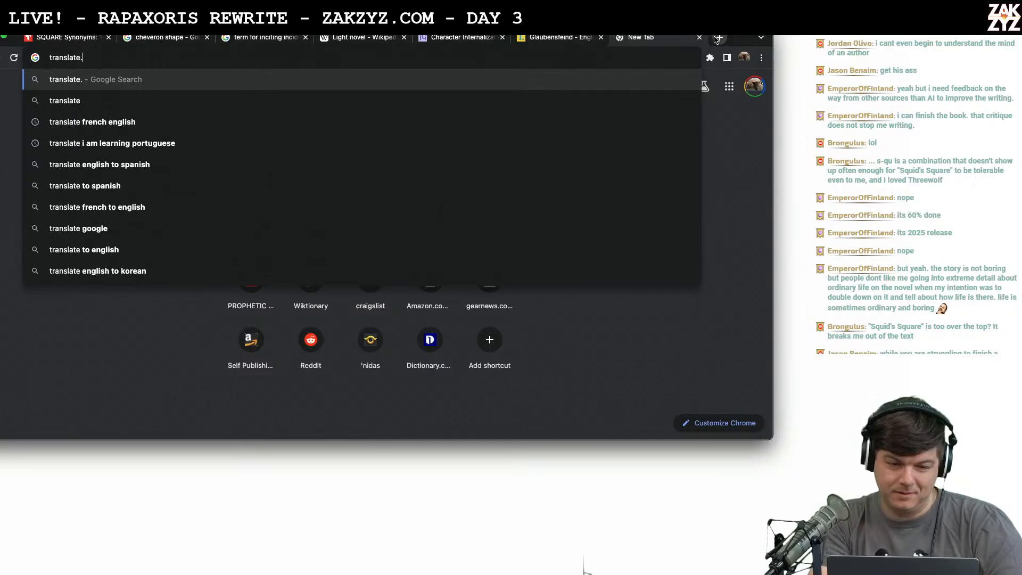
key(BackSpace)
text(;)
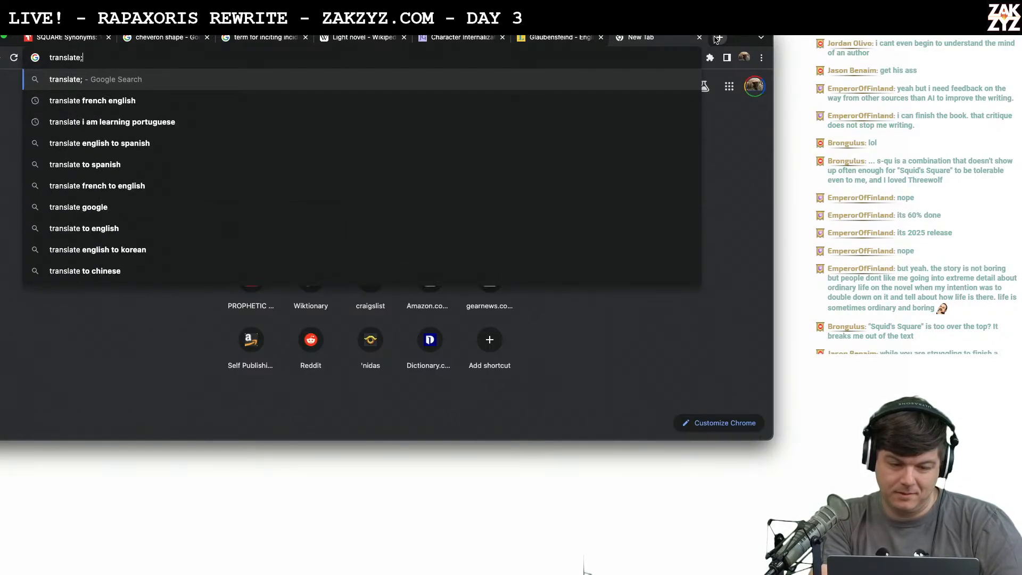
key(BackSpace)
text(.google.)
key(Return)
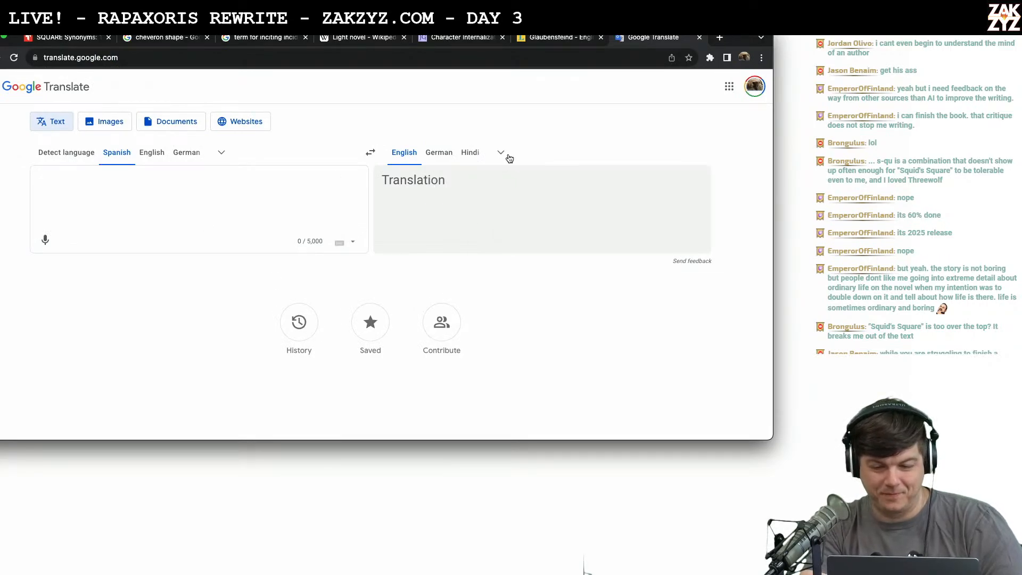
Set the translation languages to English as the source and Romanian as the target
click(508, 157)
scroll(413, 333, down, 4)
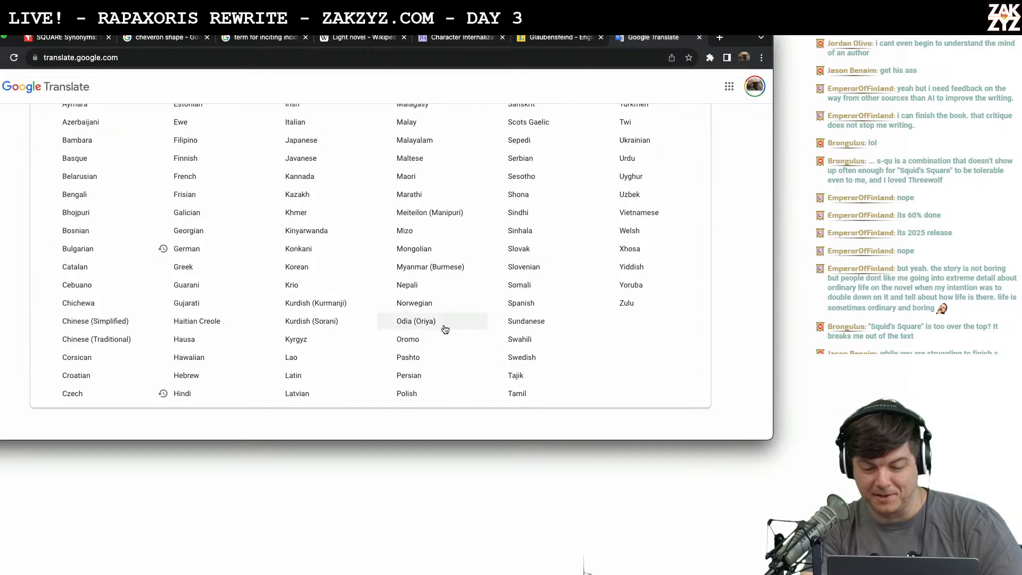
scroll(445, 329, up, 2)
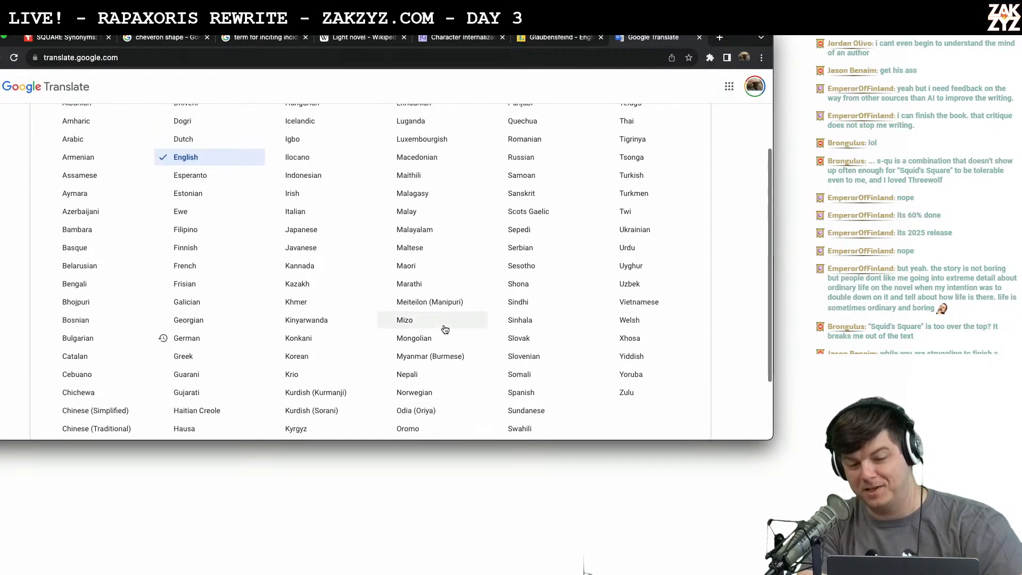
scroll(445, 329, up, 2)
click(529, 216)
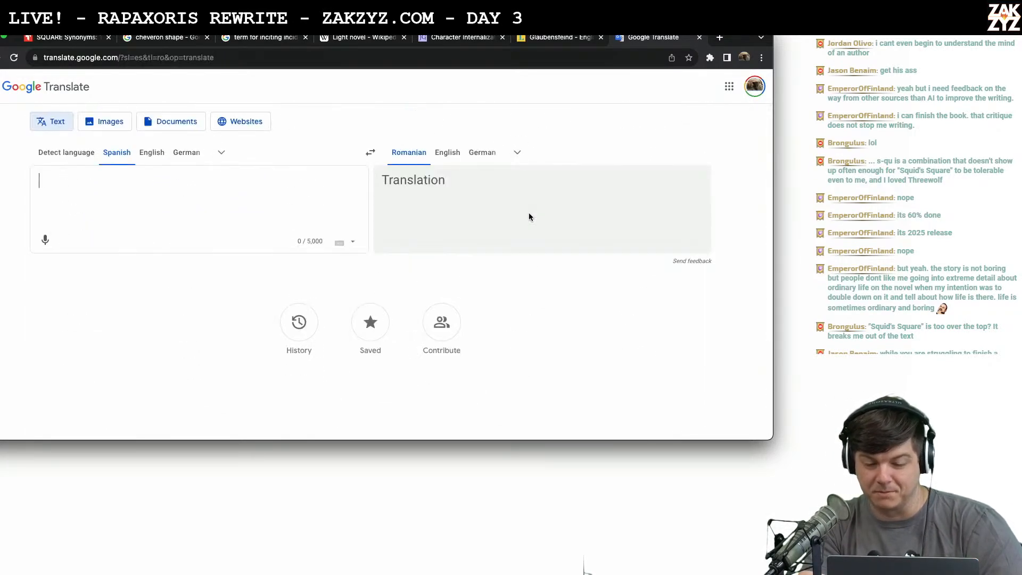
click(152, 153)
Translate "dead dog plaza" from English into Romanian, and switch the target language to German
click(126, 210)
text(dead d)
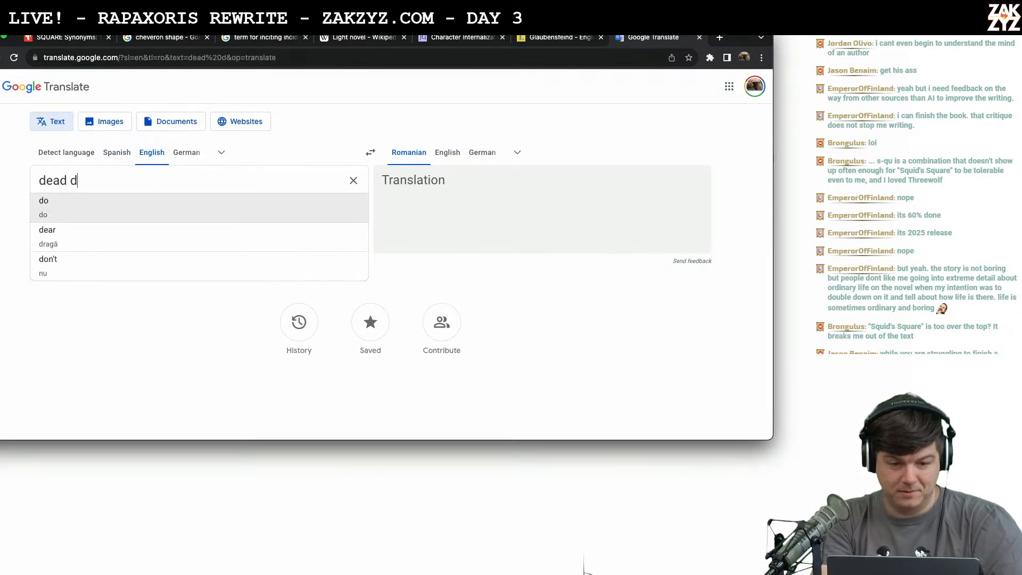
text(og plaza)
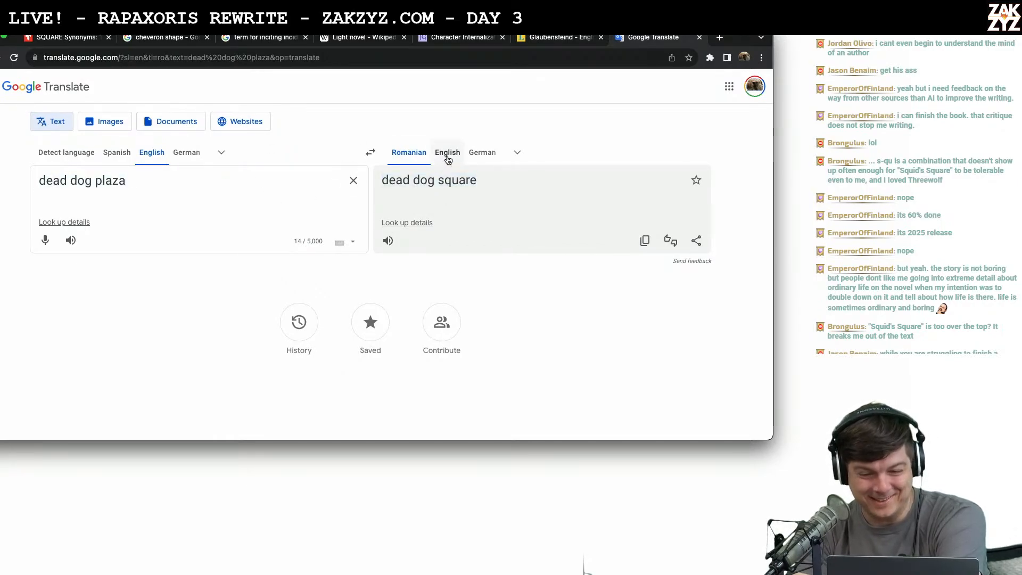
click(485, 155)
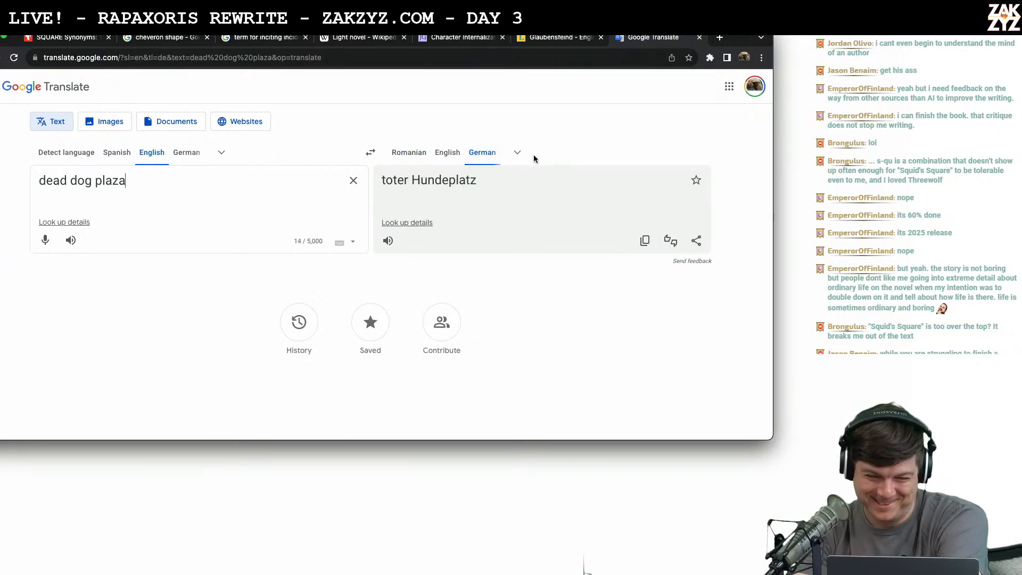
Check how "dead dog plaza" translates from English into Lithuanian, Portuguese and Afrikaans in turn
click(517, 153)
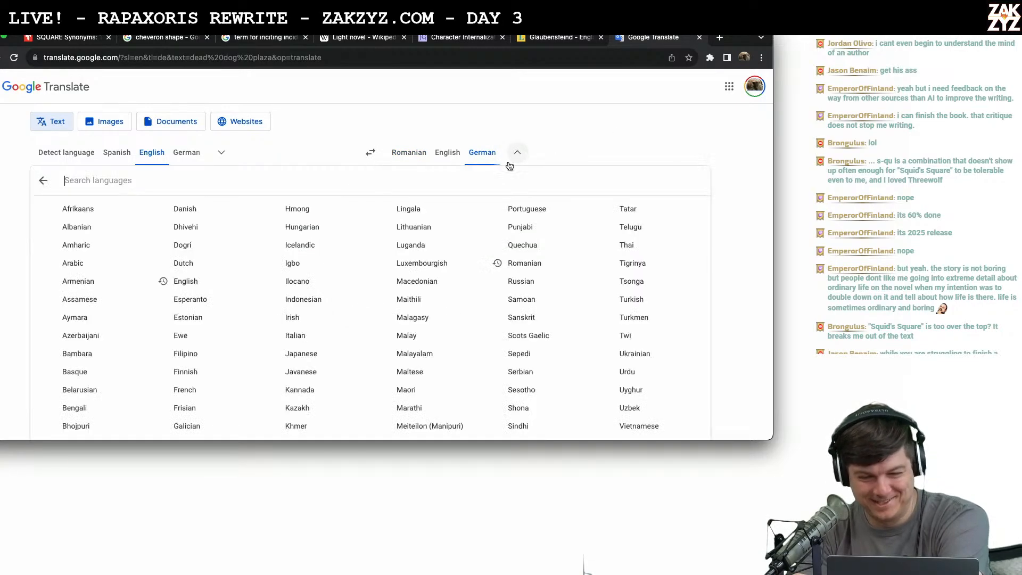
click(419, 226)
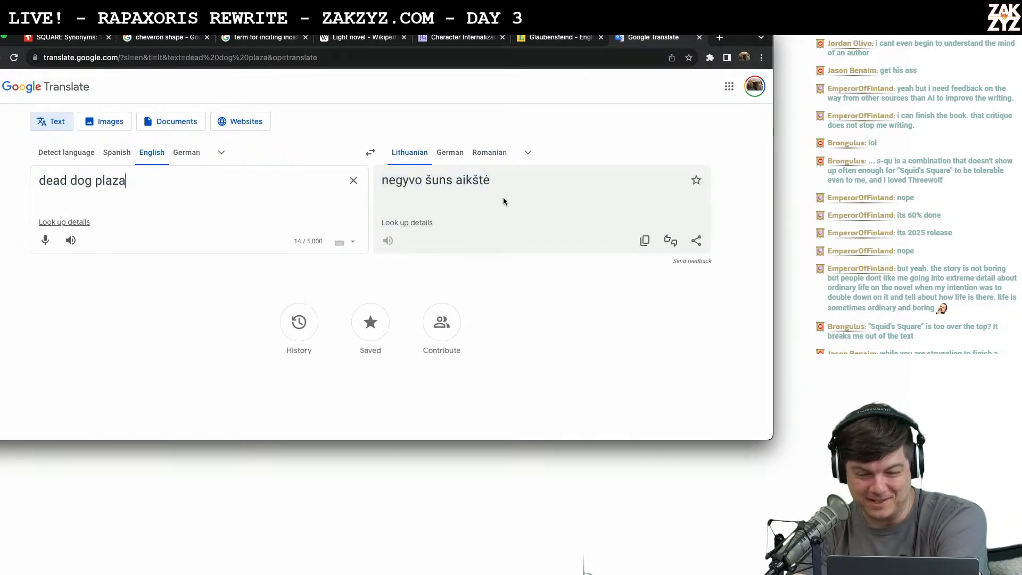
click(527, 153)
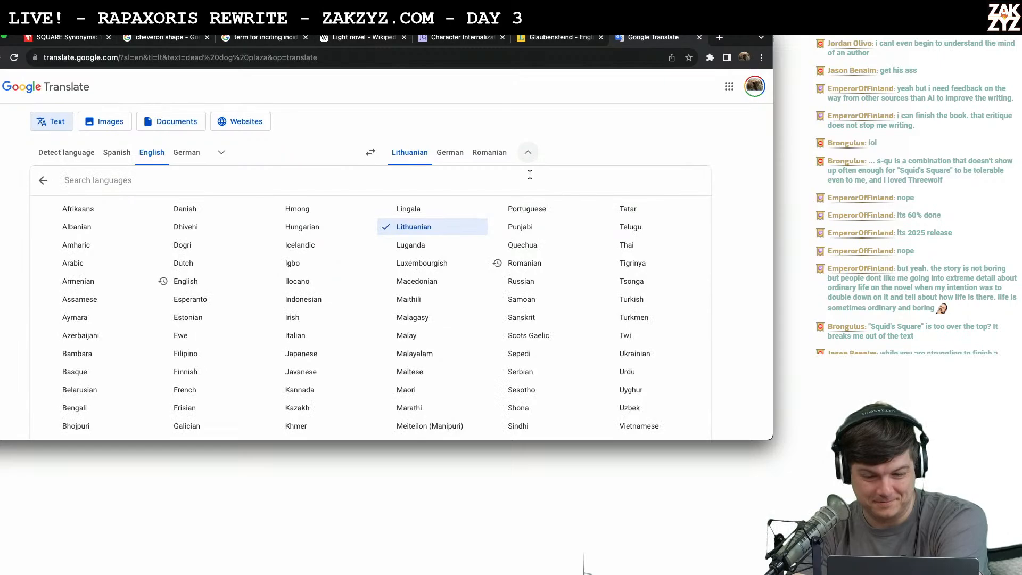
click(525, 210)
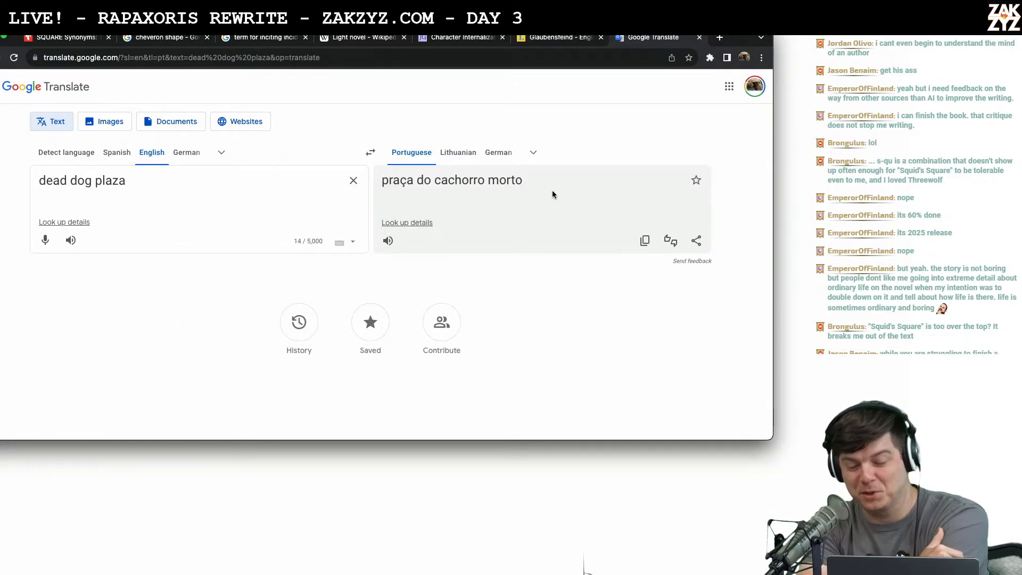
click(533, 153)
click(130, 218)
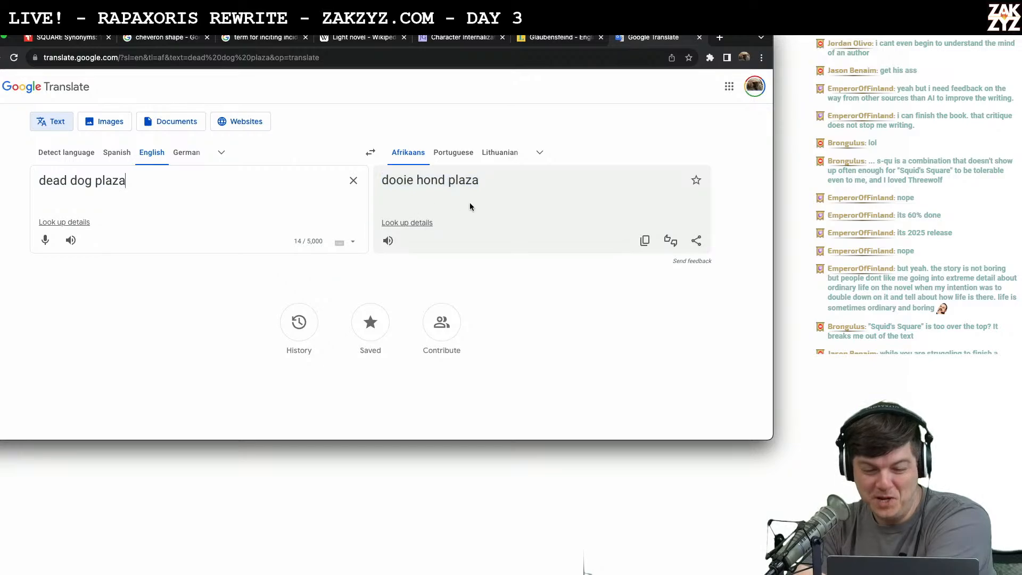
Switch the target language of "dead dog plaza" to Thai and then to Estonian to compare the translations
click(540, 152)
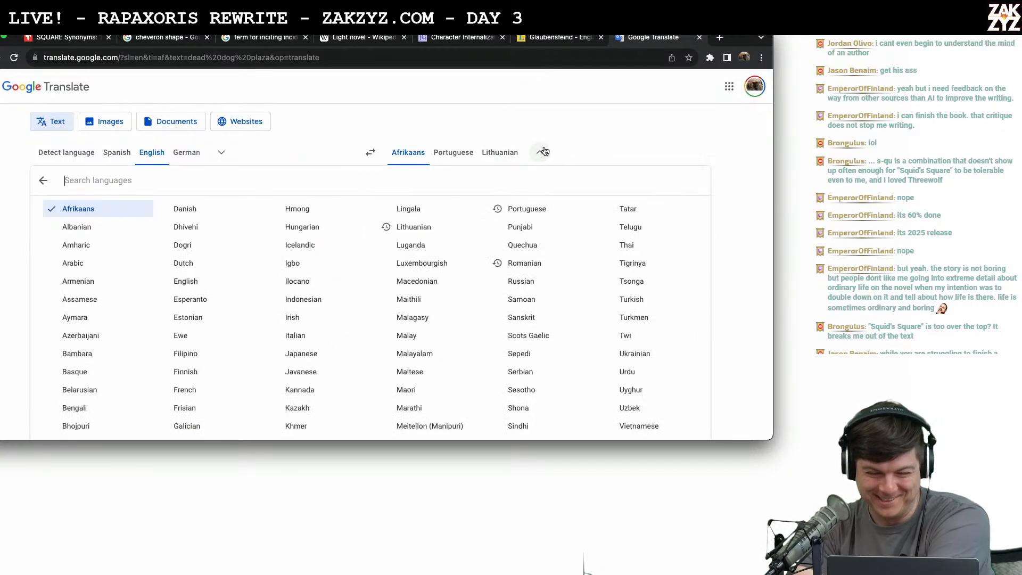
click(650, 255)
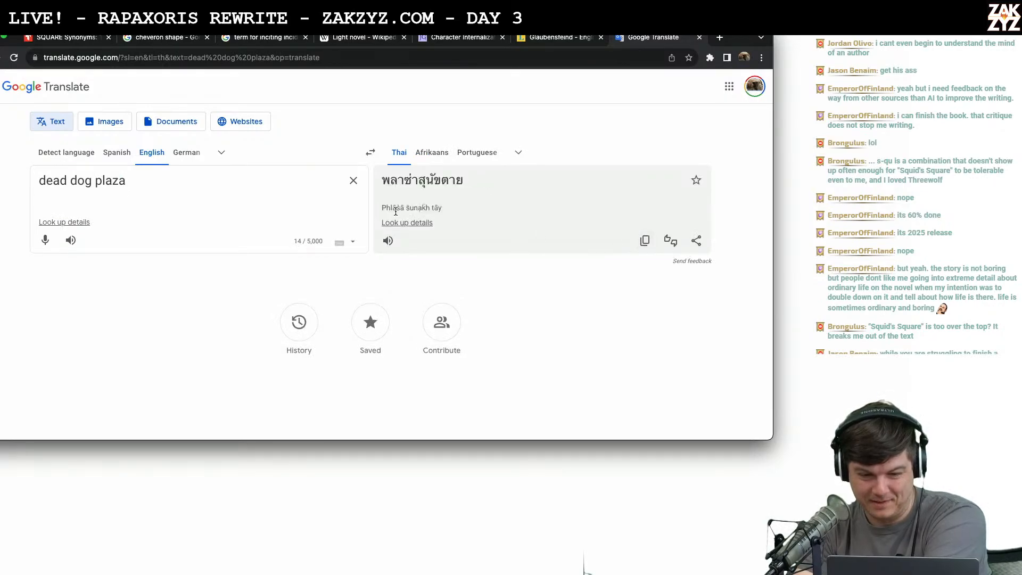
click(518, 153)
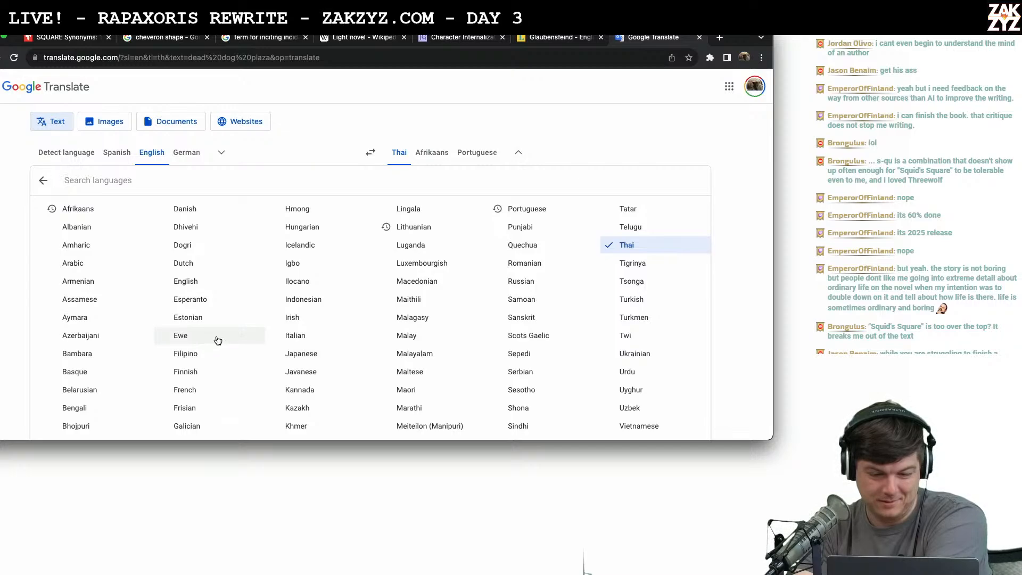
click(218, 318)
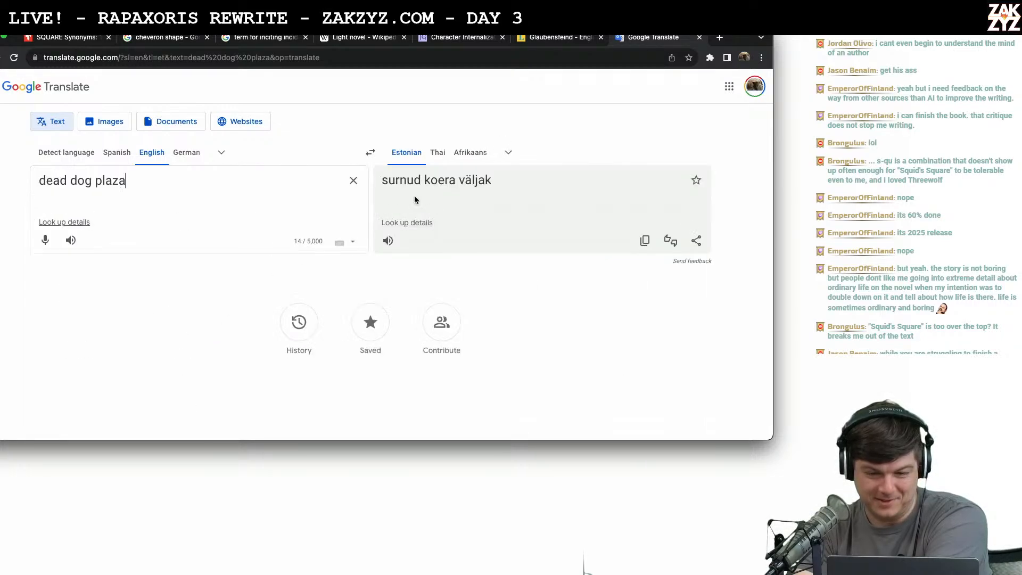
Translate "dead dog plaza" into Finnish and listen to the pronunciation of the translation
click(508, 153)
scroll(520, 264, down, 3)
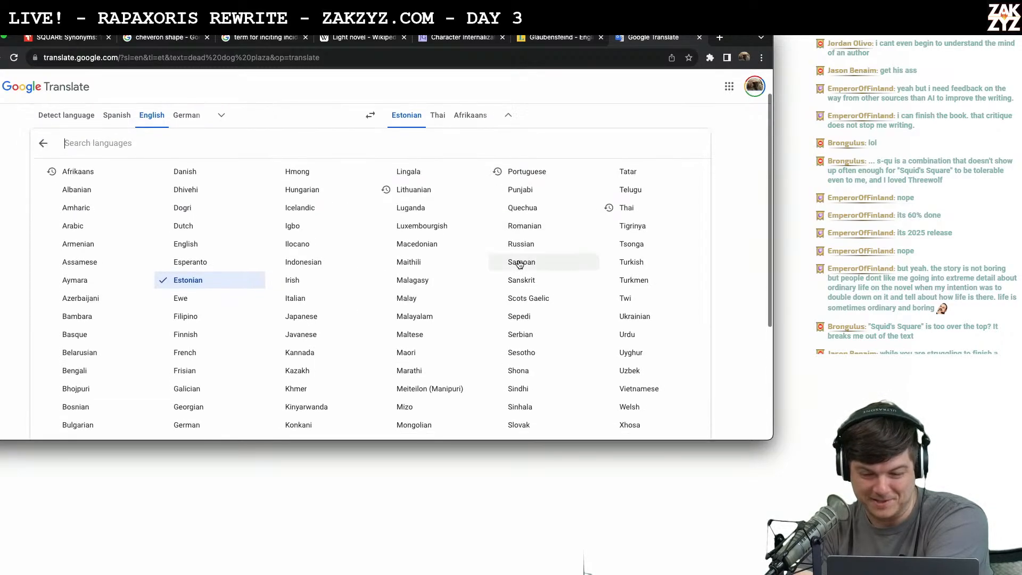
scroll(520, 264, down, 1)
scroll(520, 266, up, 1)
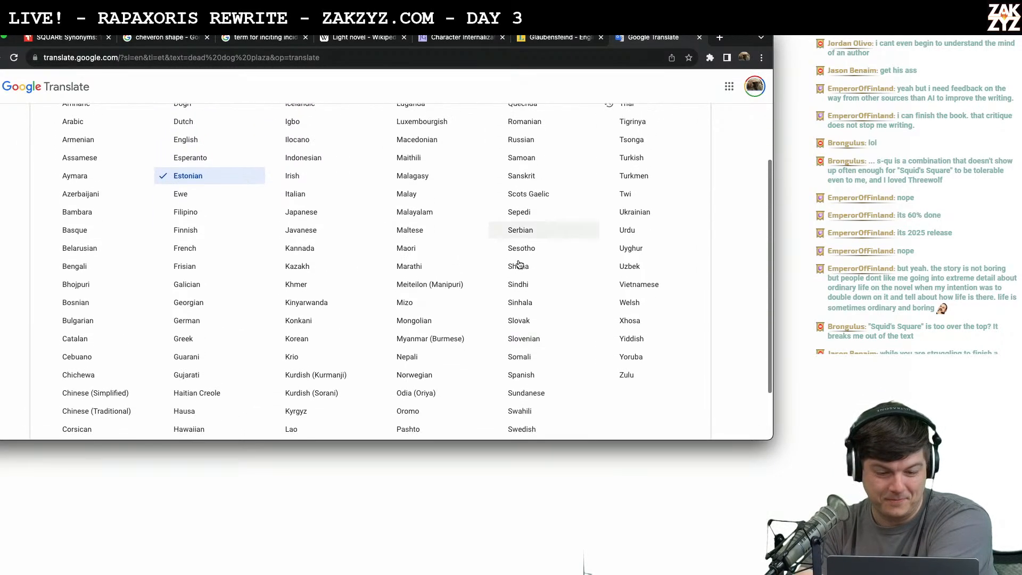
scroll(516, 269, down, 1)
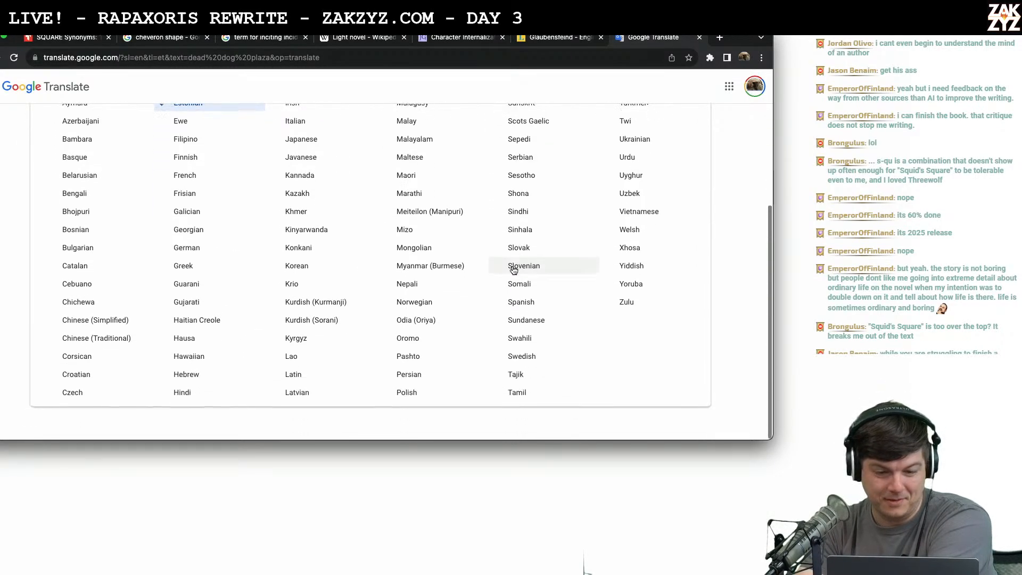
click(206, 158)
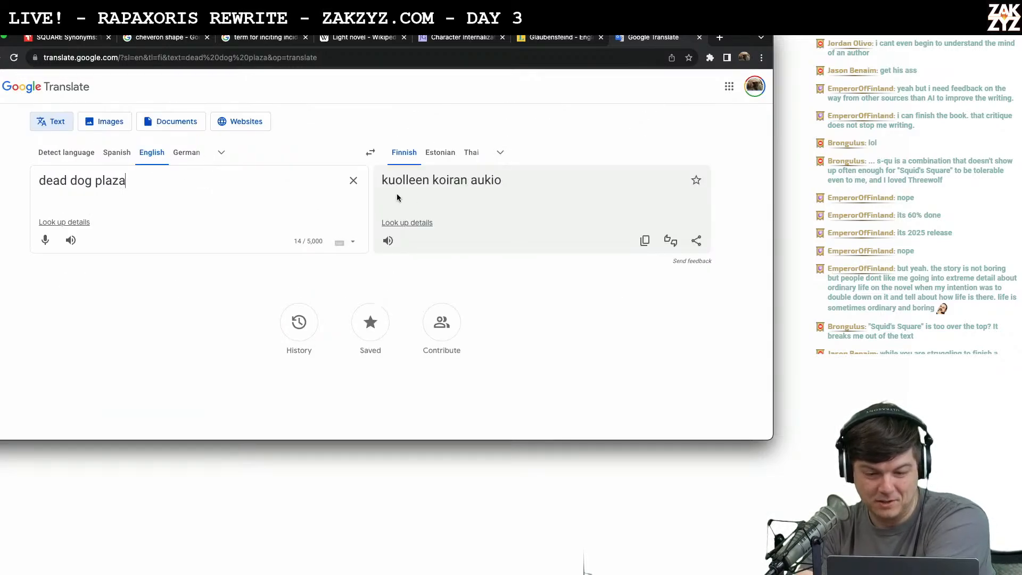
click(388, 241)
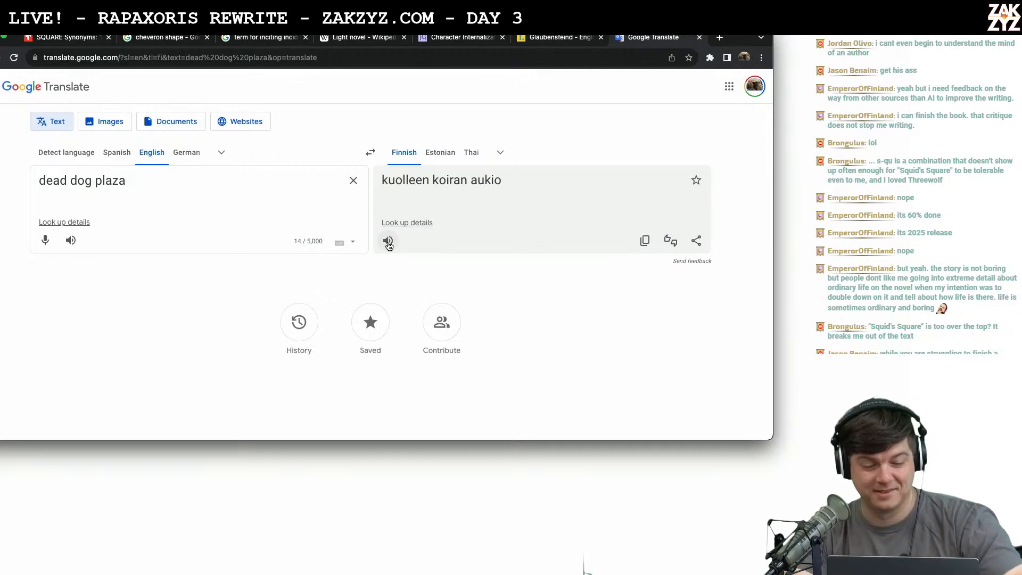
Replace "plaza" with "ditch" in the English source text so the phrase reads "dead dog ditch"
click(101, 210)
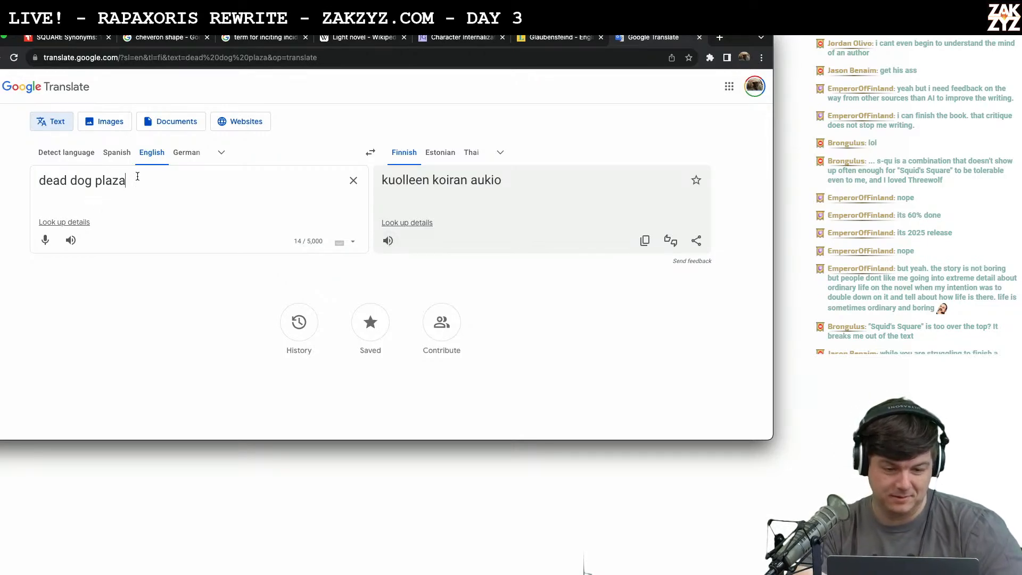
key(BackSpace)
key(BackSpace)
key(BackSpace)
key(BackSpace)
key(BackSpace)
text(digt)
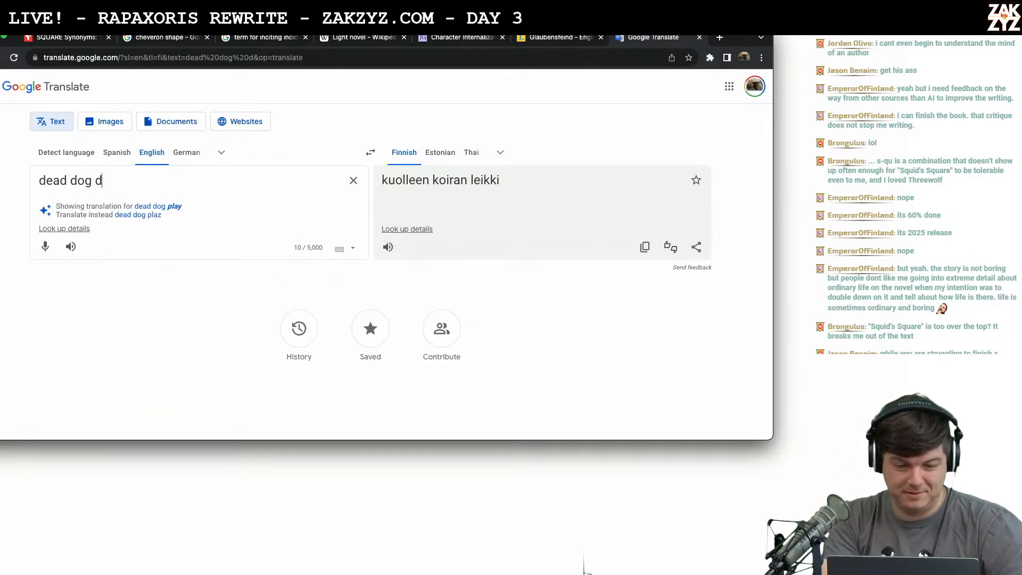
key(BackSpace)
key(BackSpace)
text(tch)
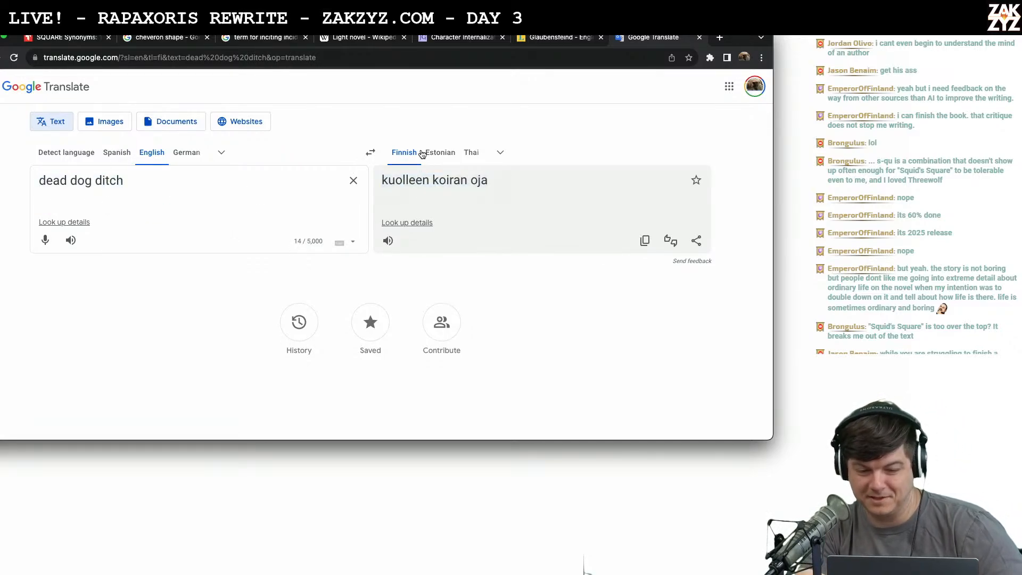
Check how "dead dog ditch" translates into Irish and then into Basque
click(501, 152)
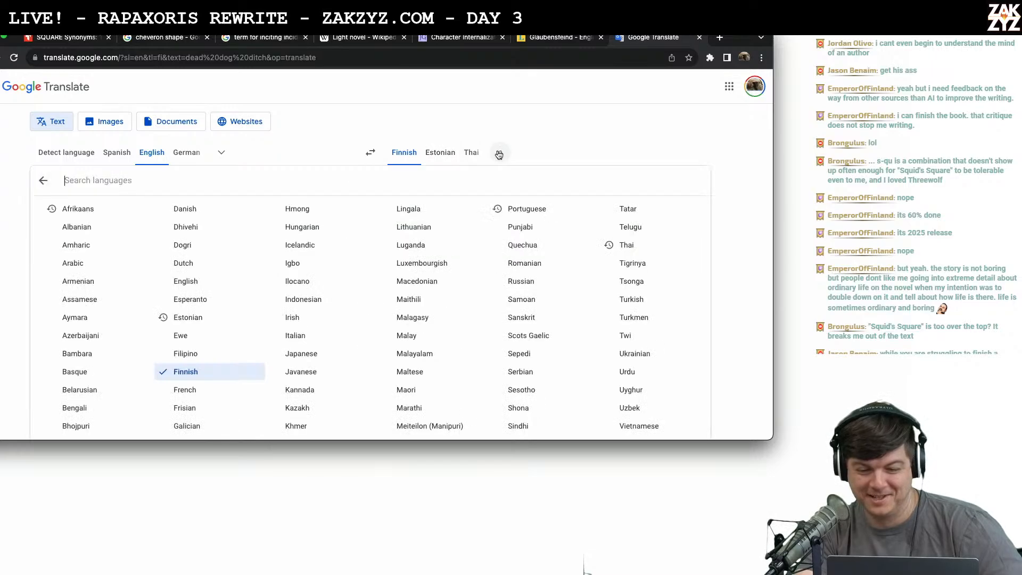
scroll(358, 346, down, 2)
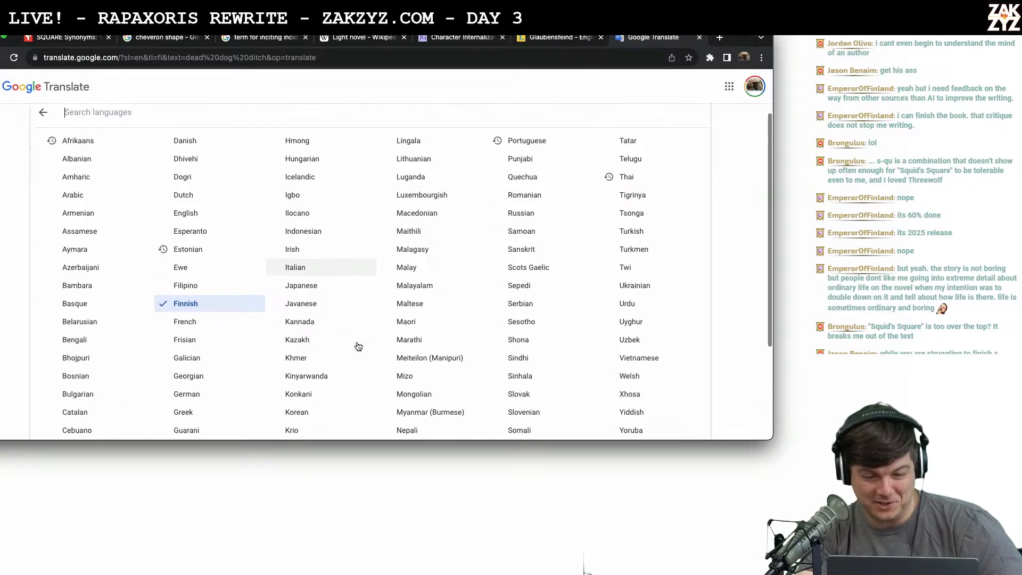
click(294, 217)
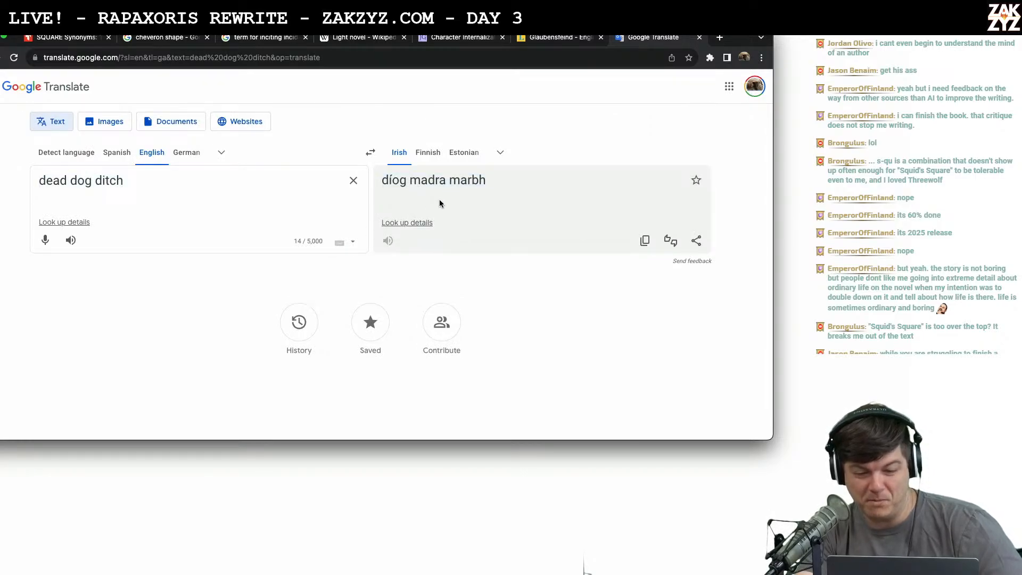
click(500, 152)
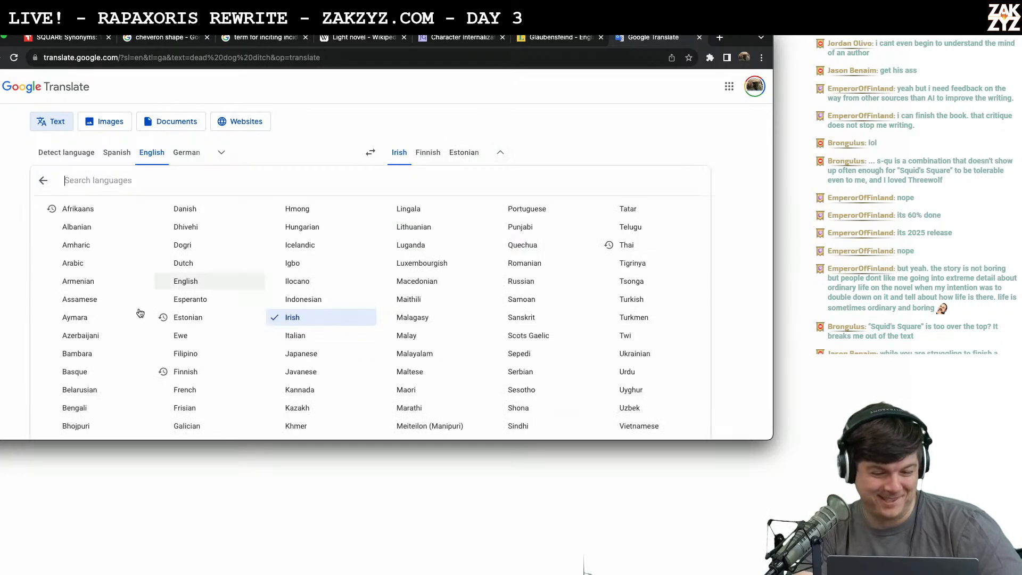
click(77, 371)
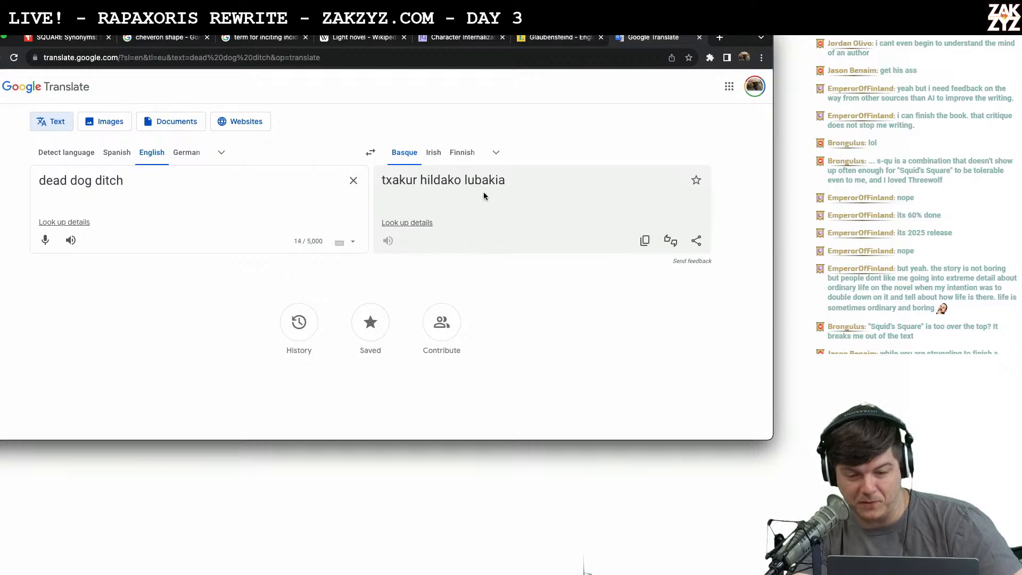
Translate "dead dog ditch" into Catalan and play the spoken translation
click(496, 153)
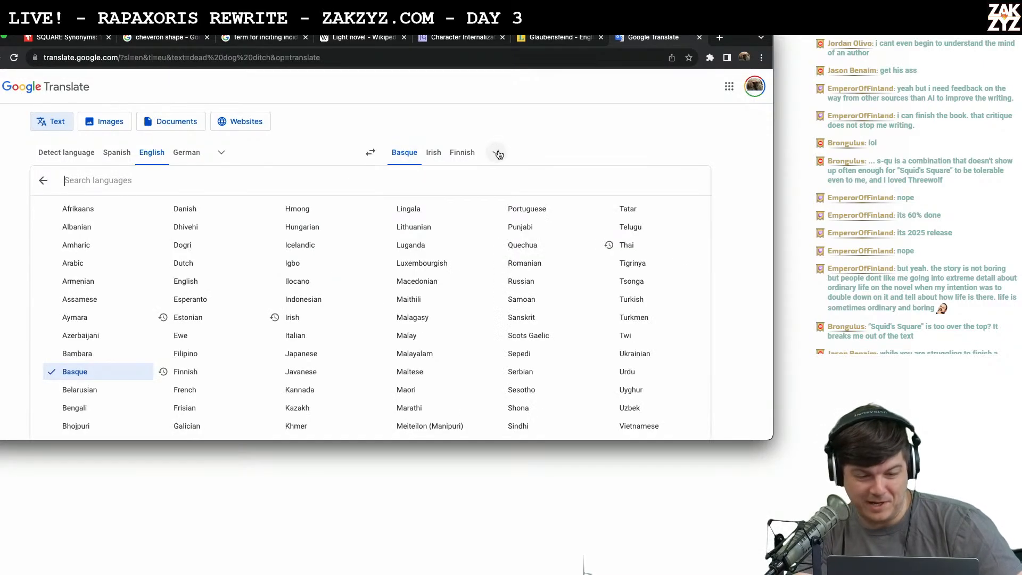
scroll(107, 330, down, 4)
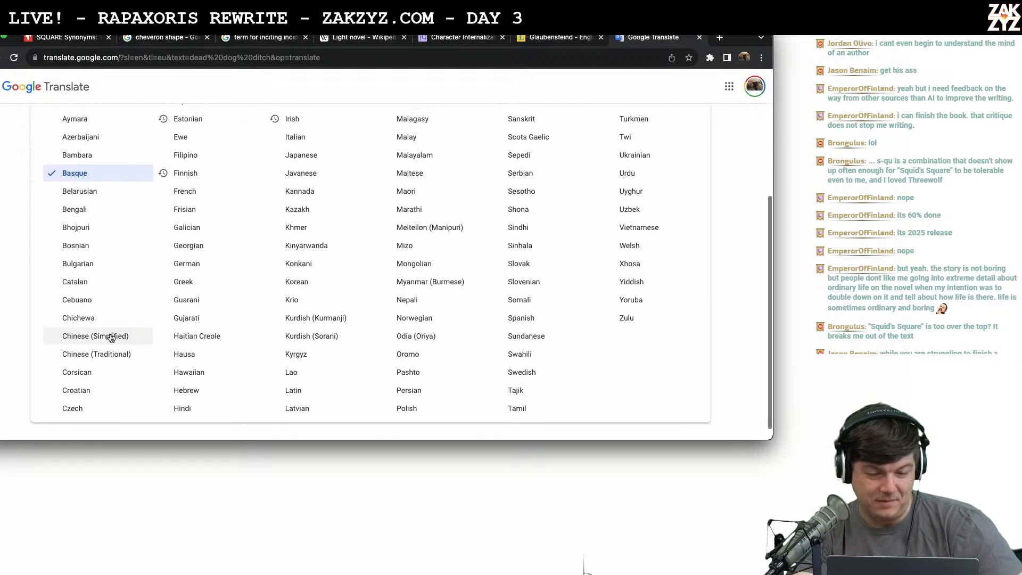
click(90, 288)
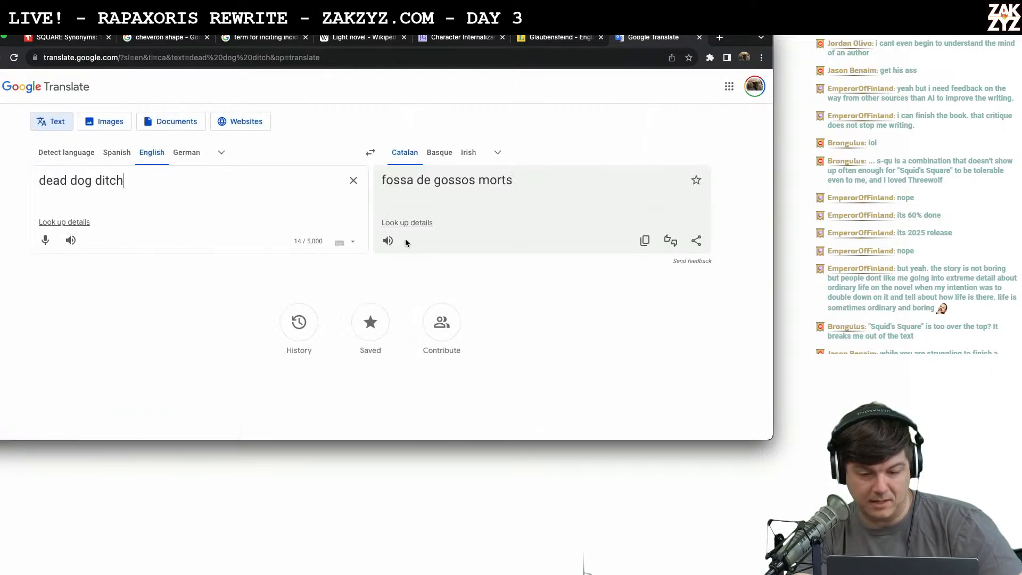
click(386, 242)
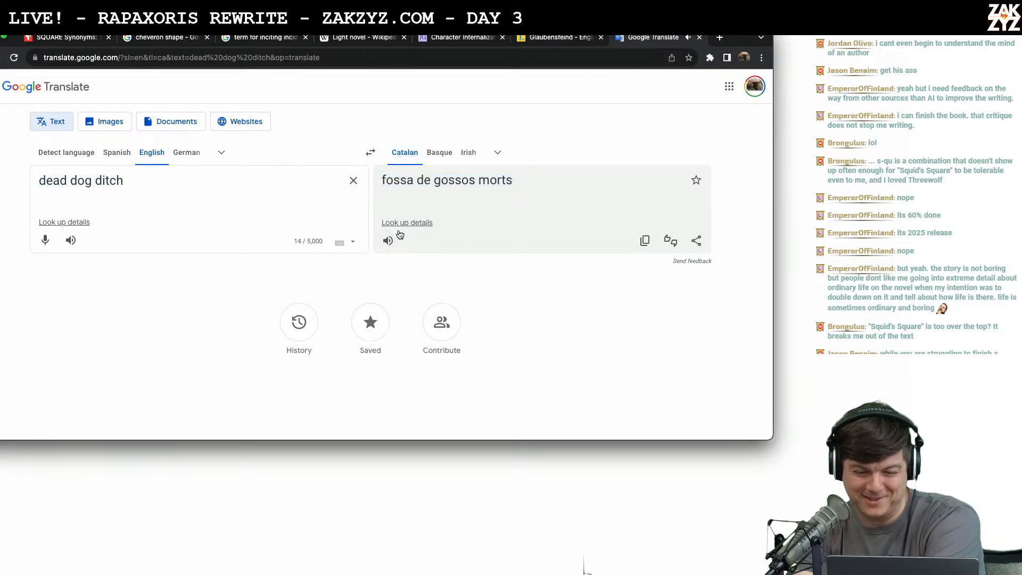
Set the target language to French and listen to how the translation of "dead dog ditch" is pronounced
click(498, 154)
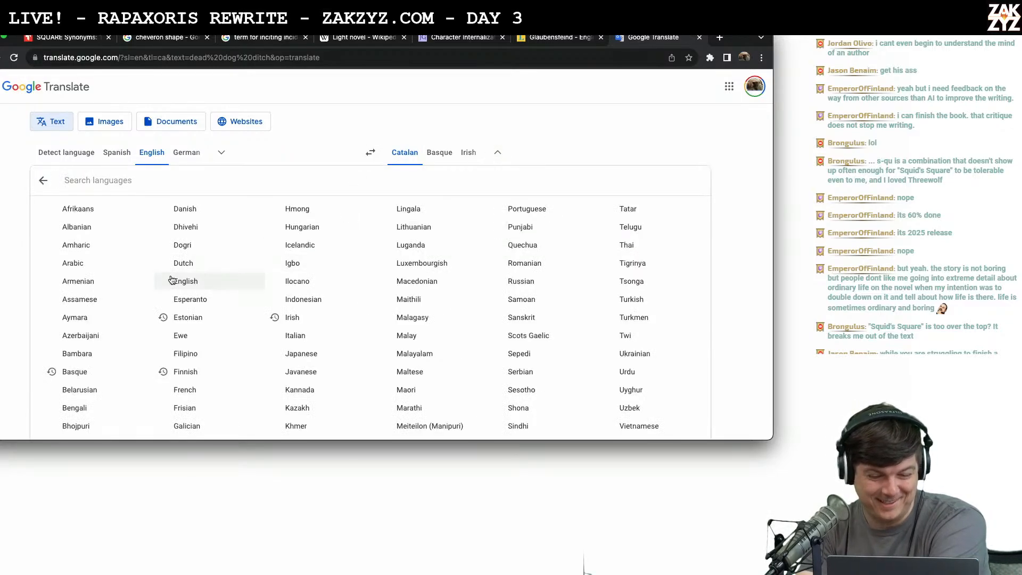
scroll(172, 280, down, 3)
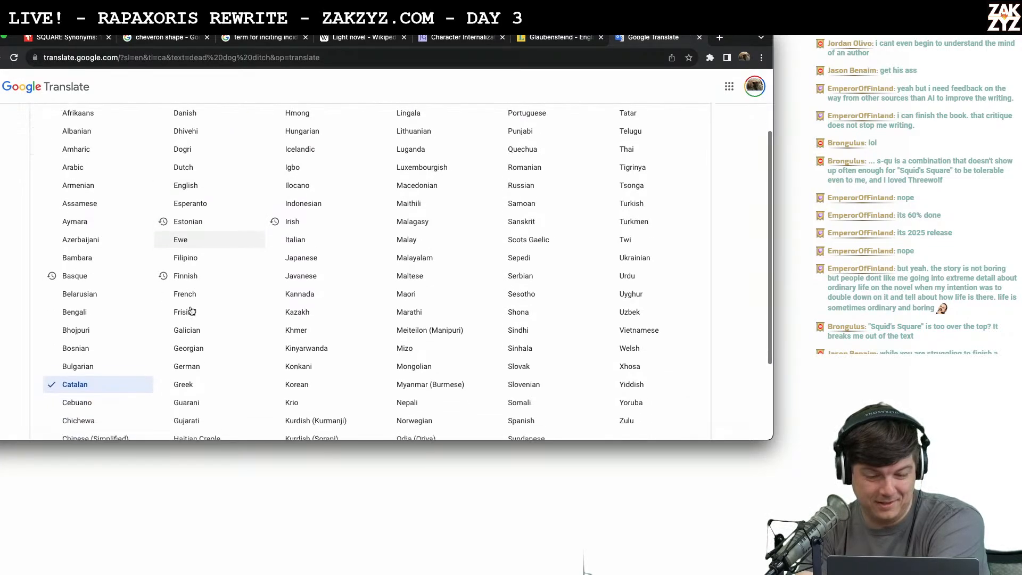
click(193, 283)
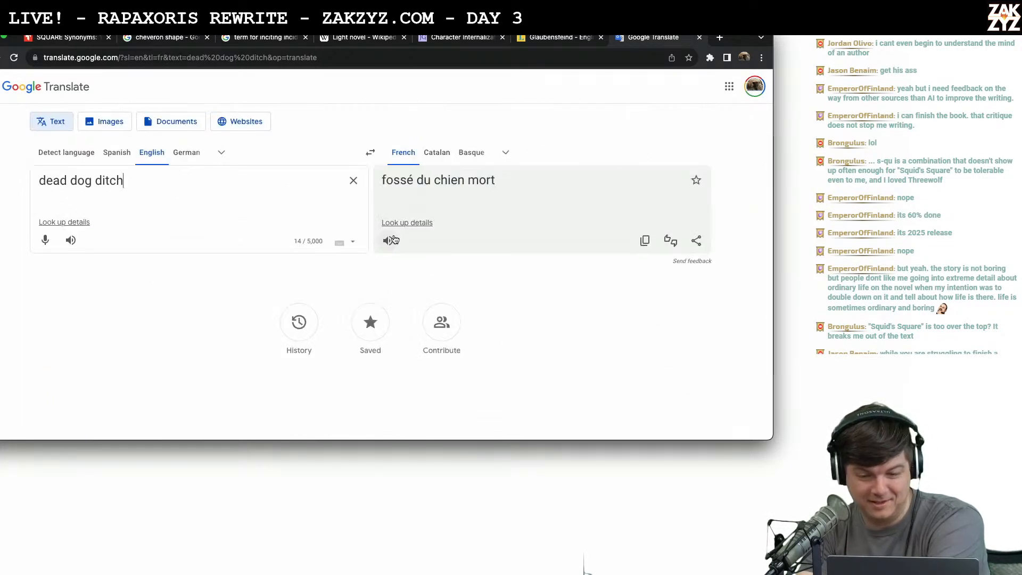
click(391, 240)
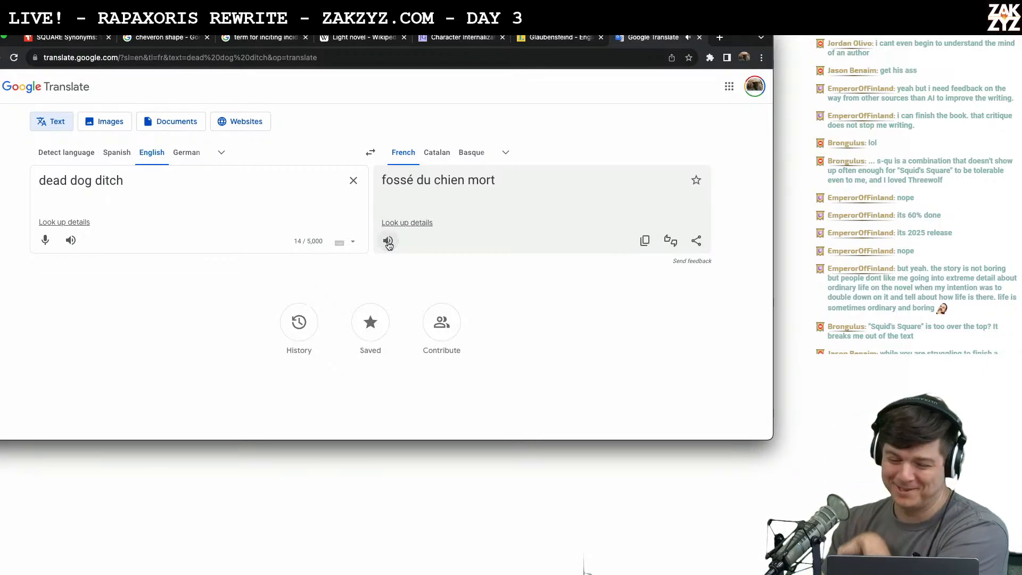
Translate "dead dog ditch" into Haitian Creole
click(504, 153)
scroll(179, 370, down, 3)
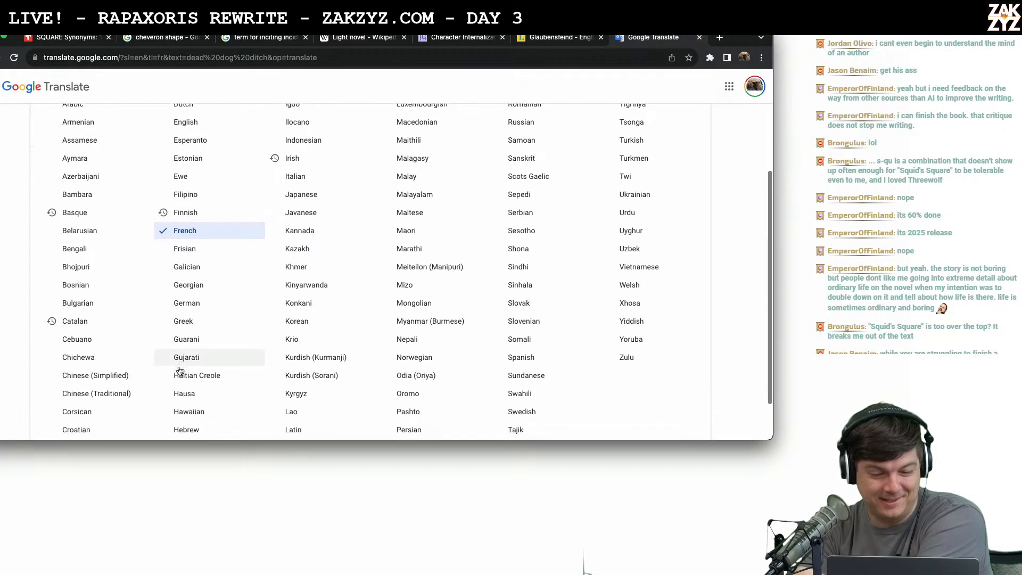
scroll(126, 330, down, 1)
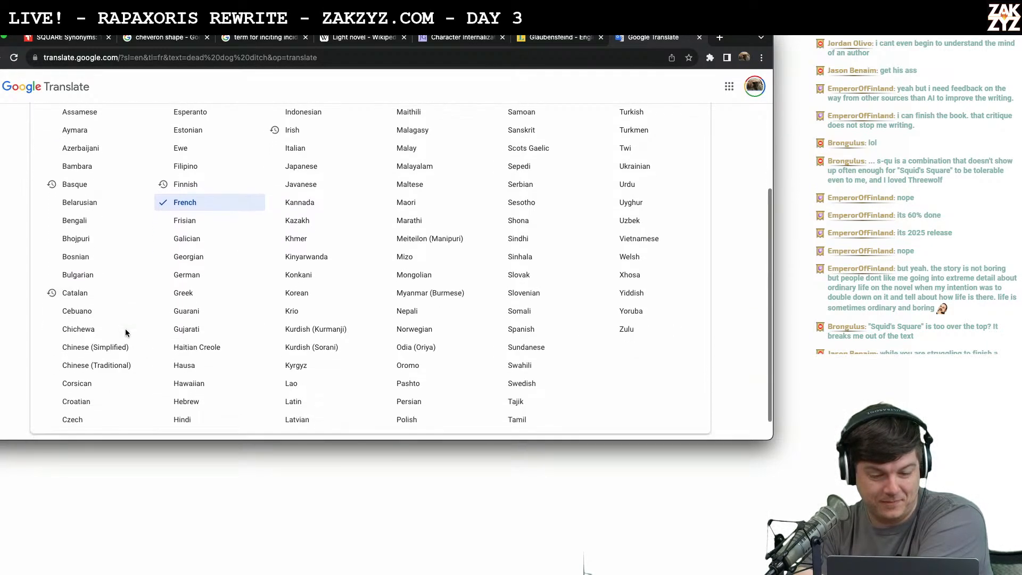
scroll(125, 330, down, 1)
click(196, 321)
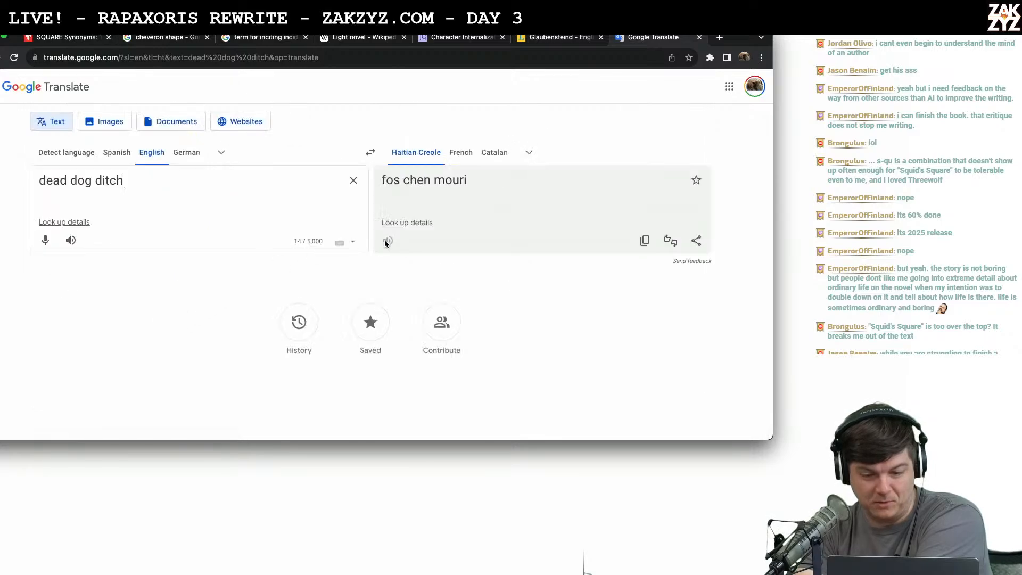
Translate "dead dog ditch" into Russian and play the audio of the translation
click(528, 152)
click(524, 280)
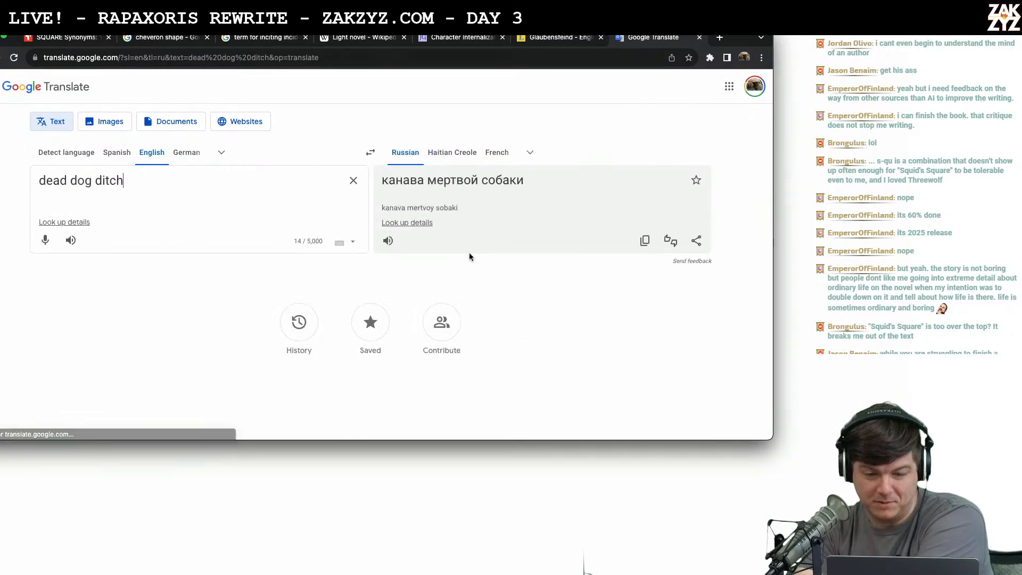
click(388, 240)
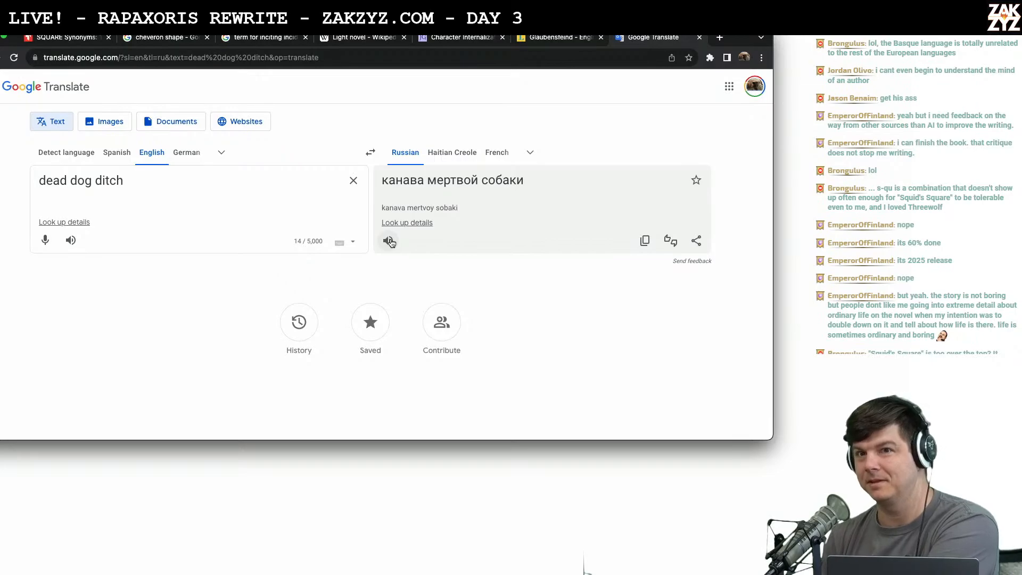
Translate "dead dog ditch" into Romanian and play the spoken translation
click(525, 155)
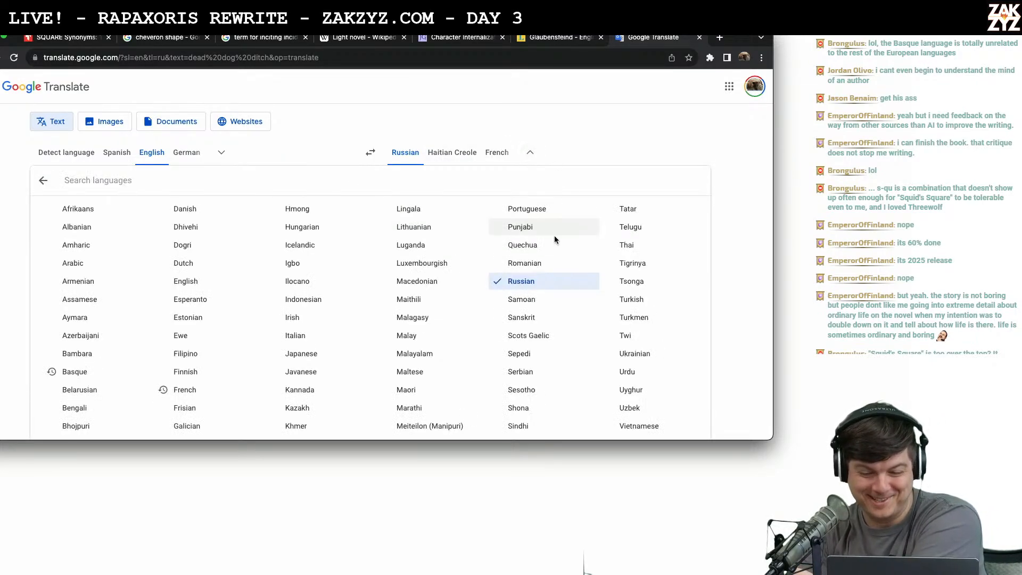
click(533, 258)
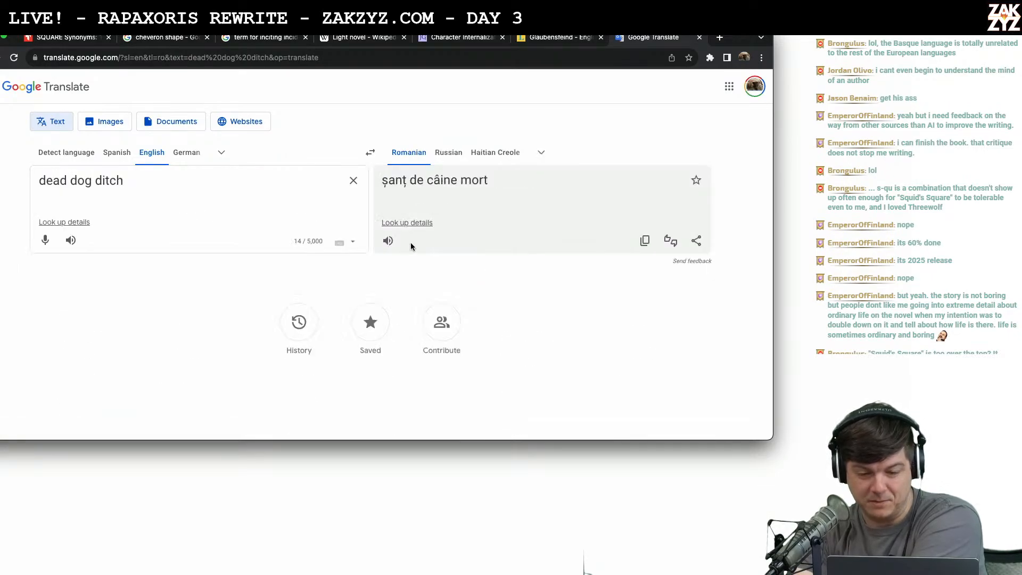
click(393, 247)
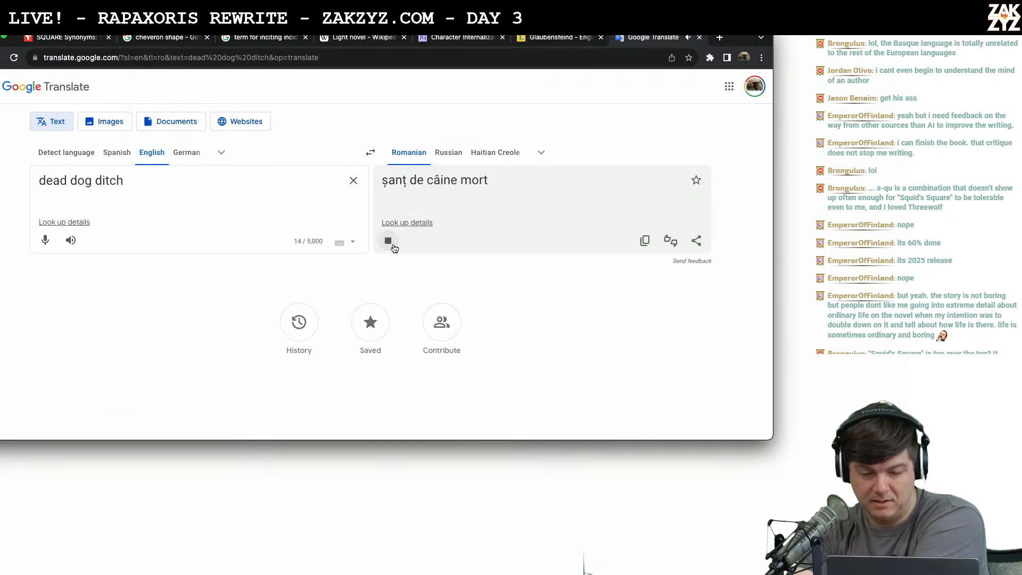
Change the target language to Uyghur to see the translation of "dead dog ditch"
click(540, 154)
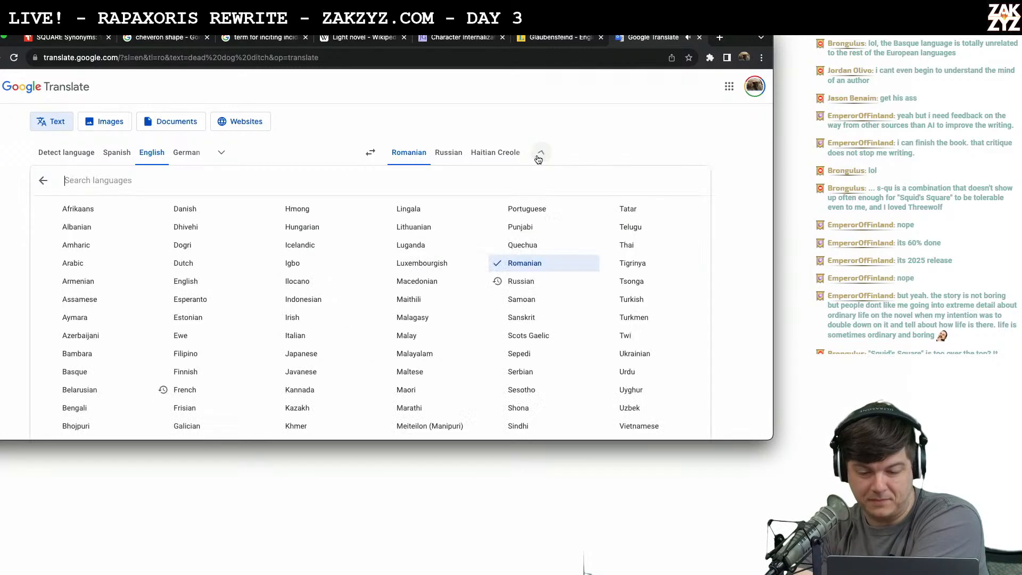
scroll(565, 218, down, 5)
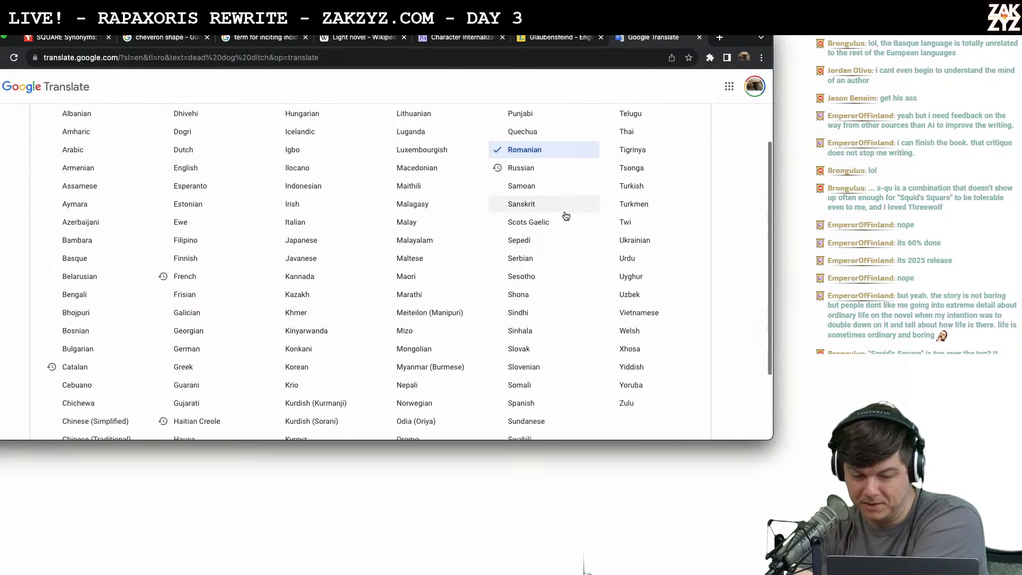
click(633, 255)
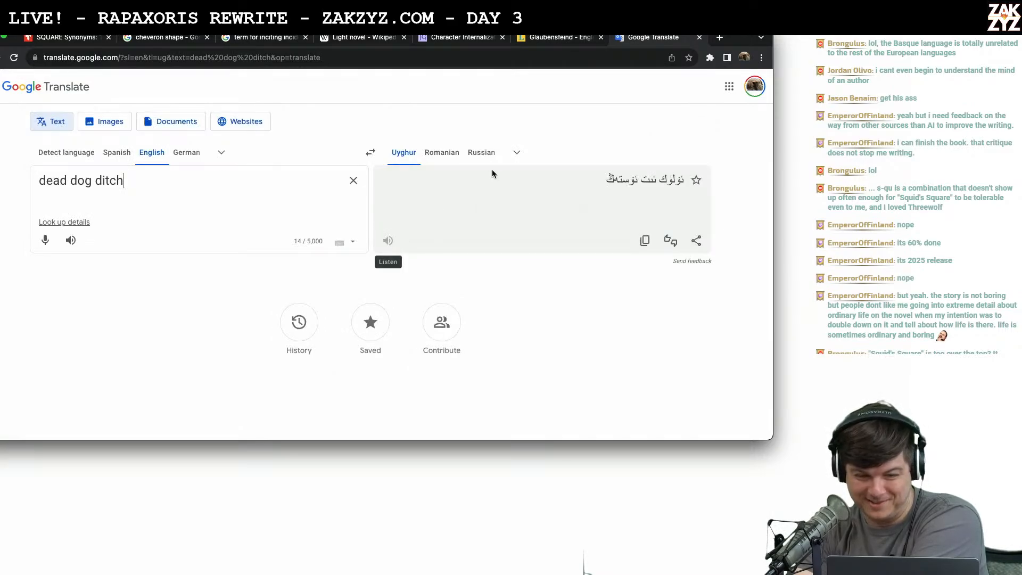
Translate "dead dog ditch" into Urdu and listen to its pronunciation
click(521, 159)
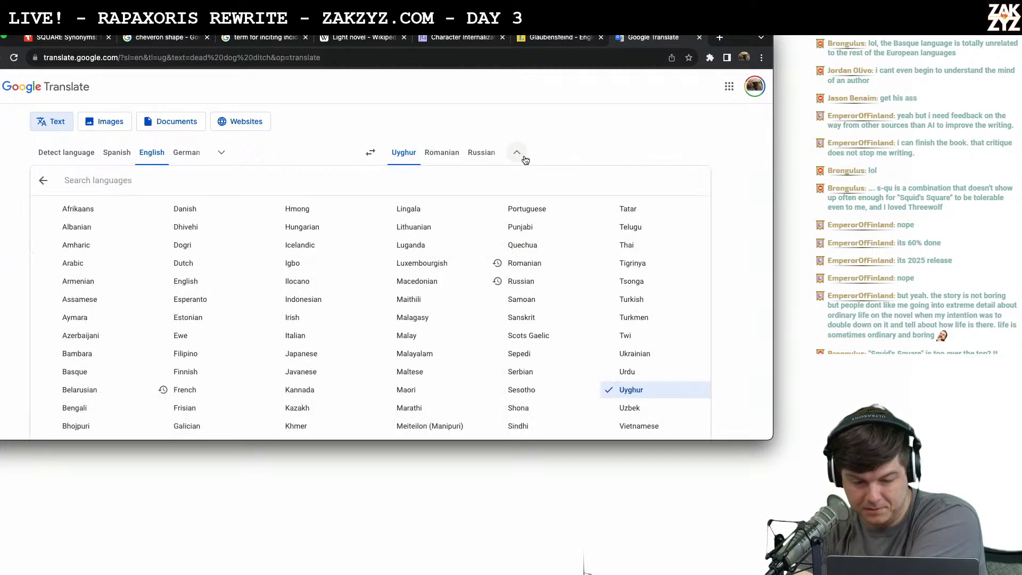
scroll(637, 349, down, 1)
click(636, 326)
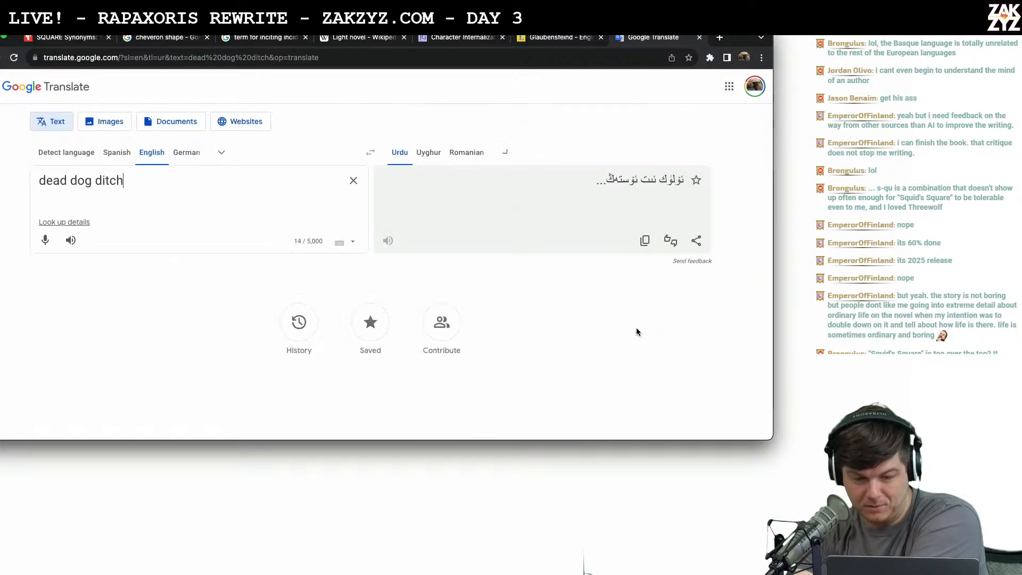
click(389, 240)
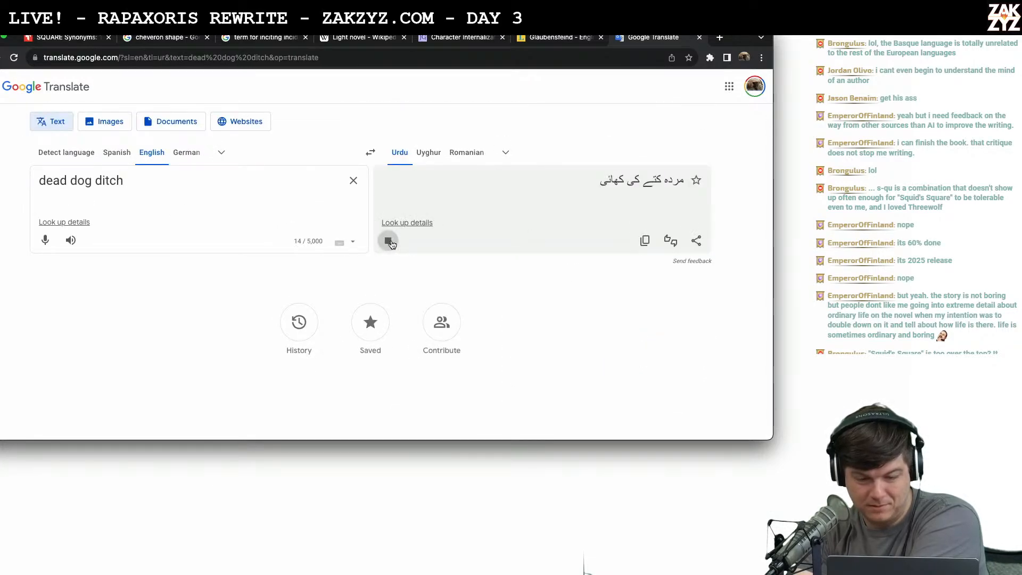
Set the target language to Sanskrit to view the translation of "dead dog ditch"
click(500, 158)
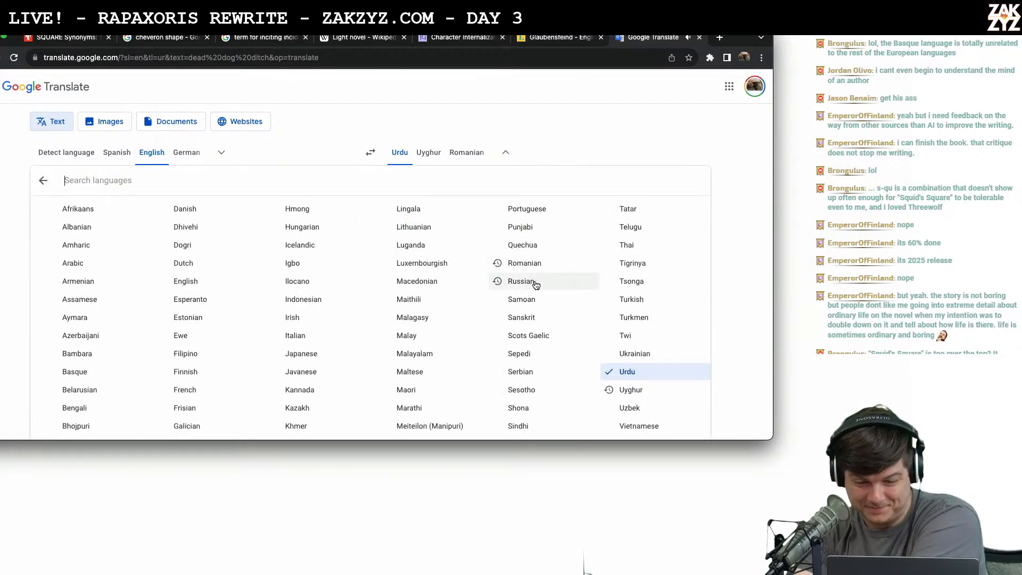
scroll(508, 282, down, 1)
click(515, 302)
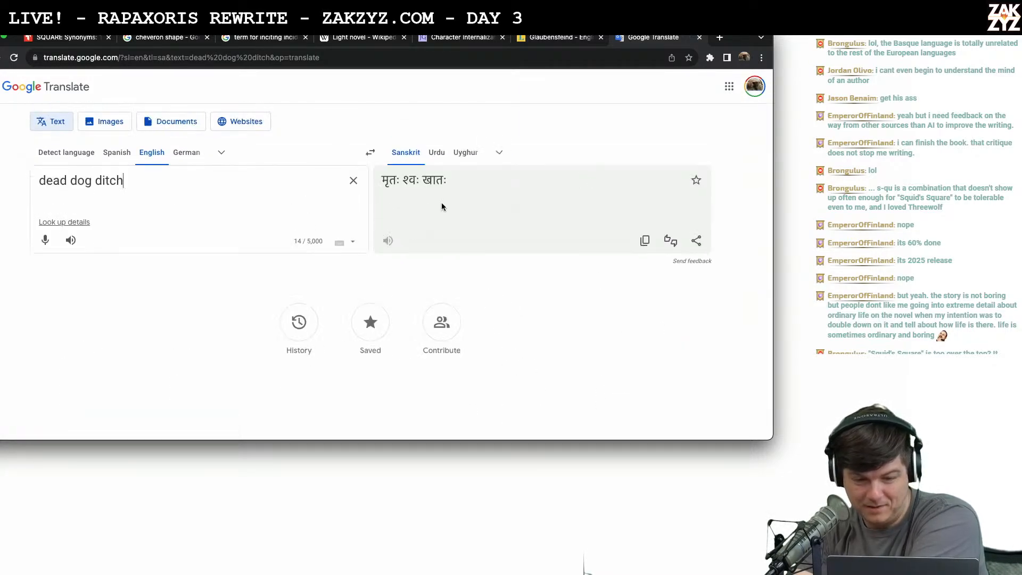
Translate "dead dog ditch" into Welsh
click(499, 152)
scroll(656, 297, down, 1)
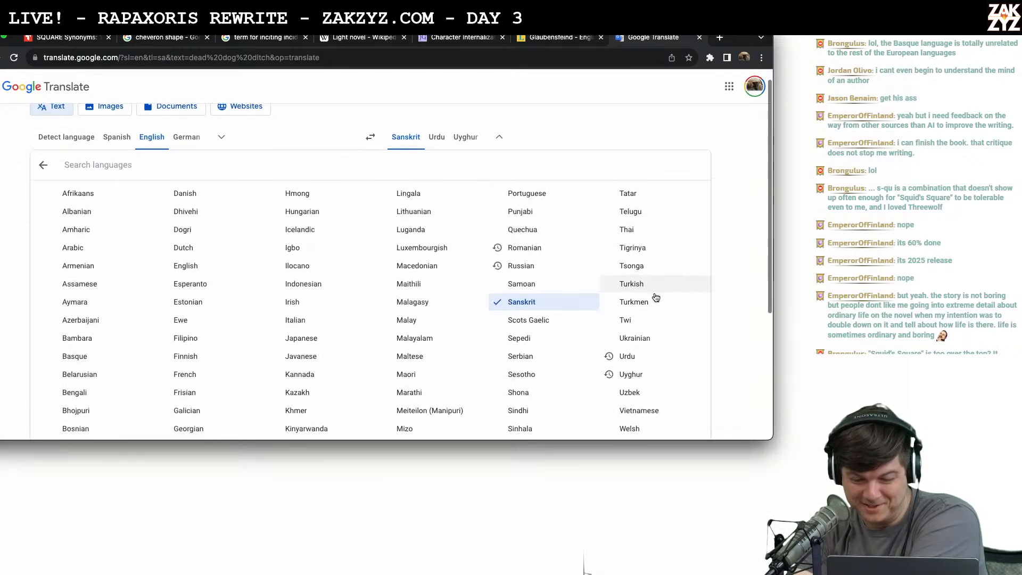
scroll(655, 297, down, 2)
click(643, 319)
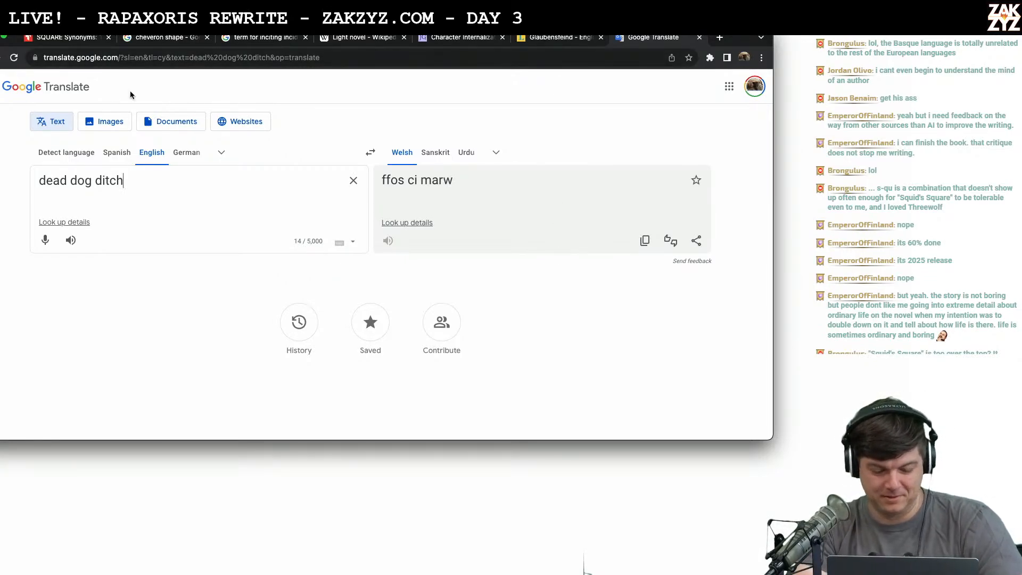
Switch to the novel manuscript and complete the sentence "He'd have to cross" with "Dead Dog Ditch."
key(super+Tab)
text(De)
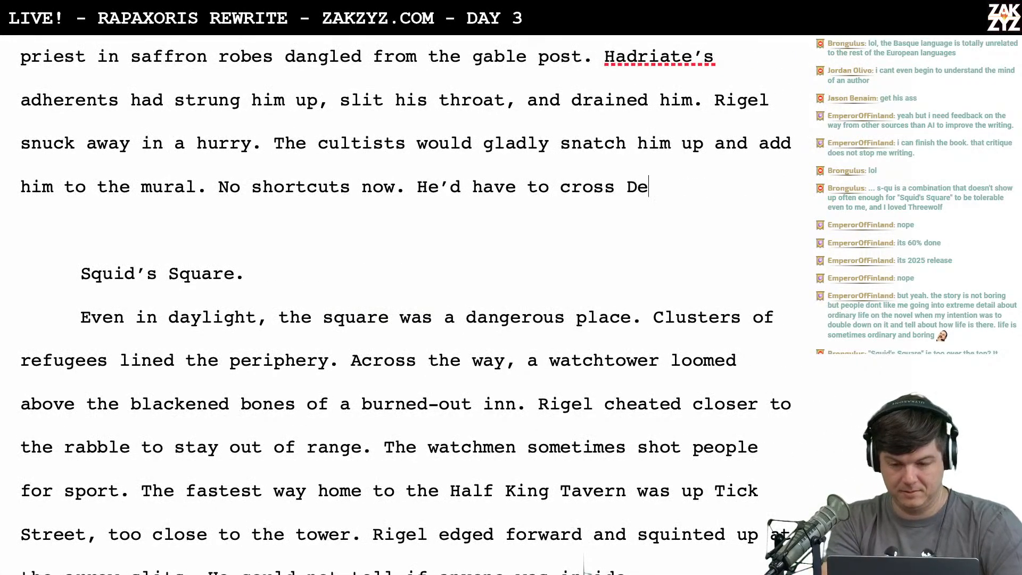
text(ad Dog Di)
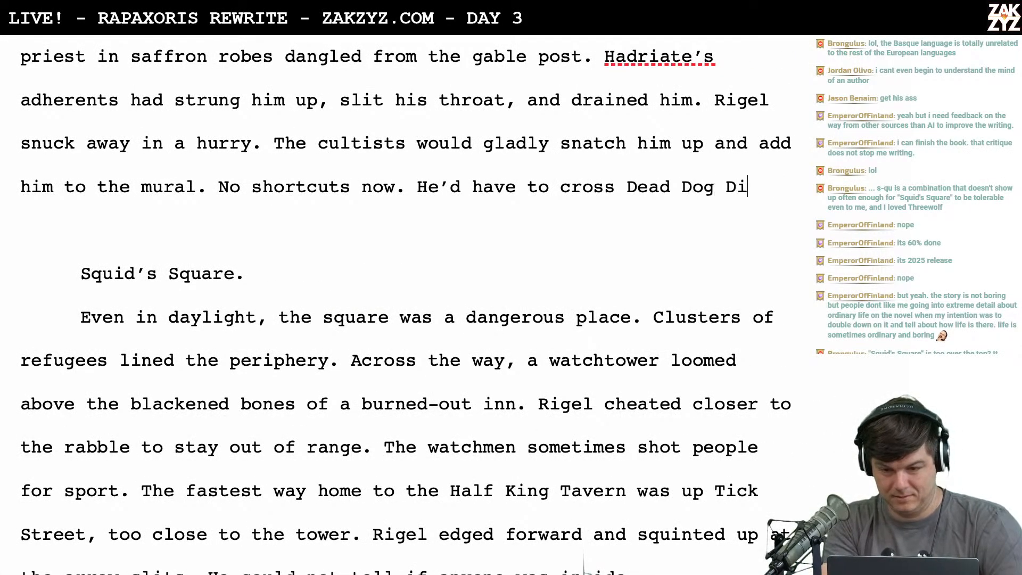
text(tch.)
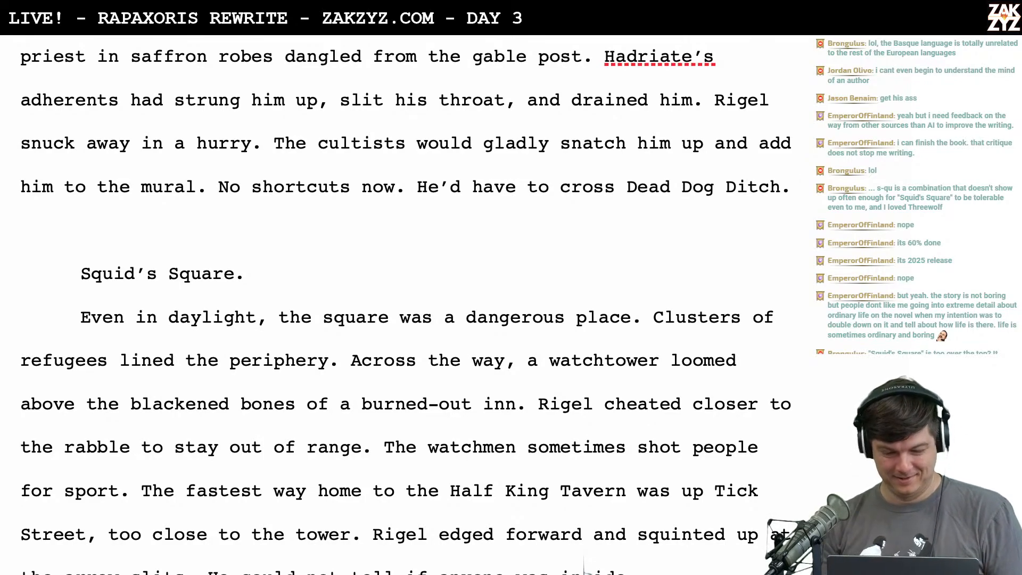
Delete the "Squid's Square." line and the empty paragraph above it
click(255, 269)
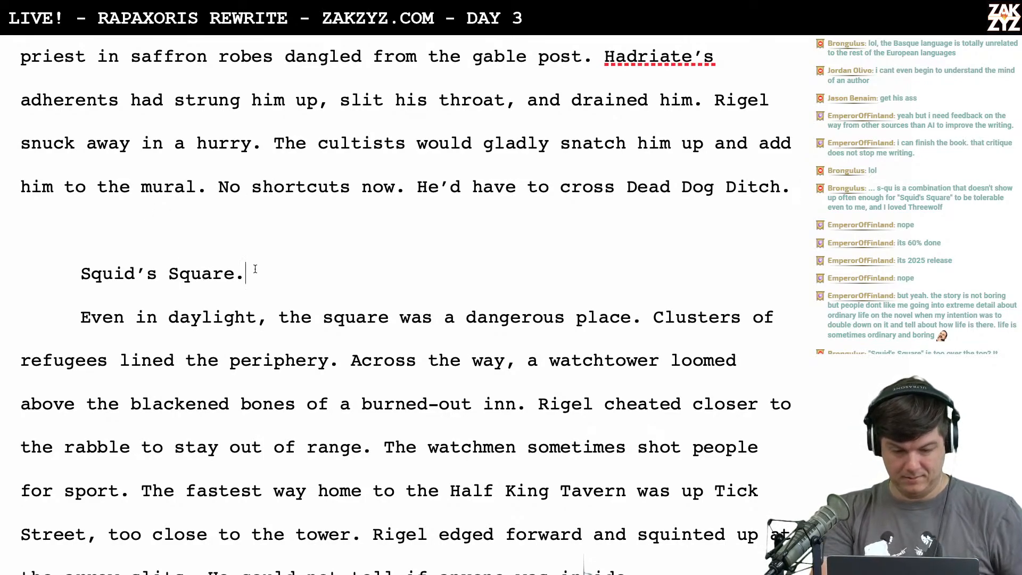
drag(256, 269, 84, 232)
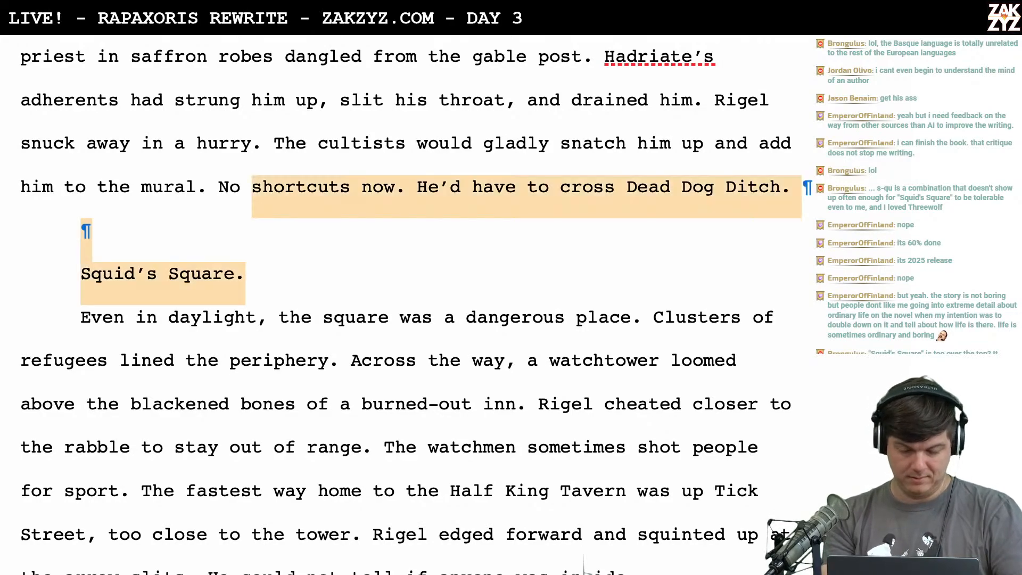
key(BackSpace)
key(BackSpace)
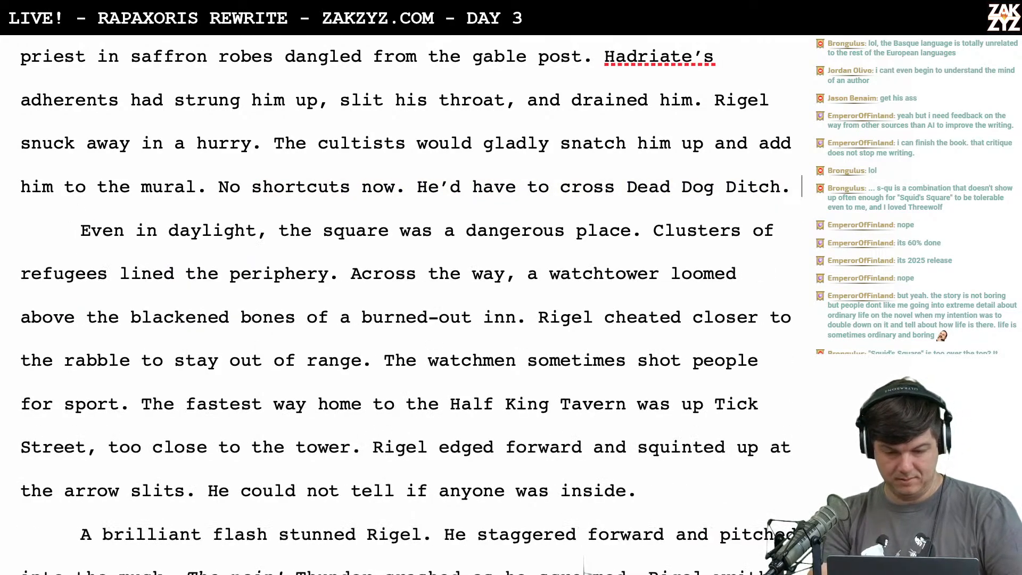
Replace the word "square" with "dumping ground" in the sentence beginning "Even in daylight"
click(323, 234)
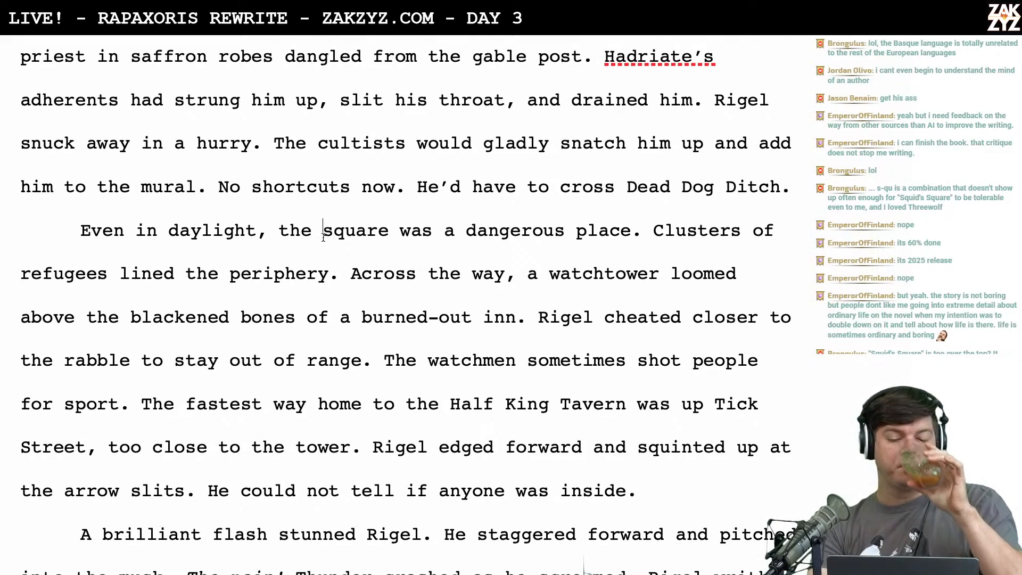
key(shift+Right)
key(shift+Right)
key(shift+Right)
key(shift+Right)
key(shift+Right)
key(shift+Right)
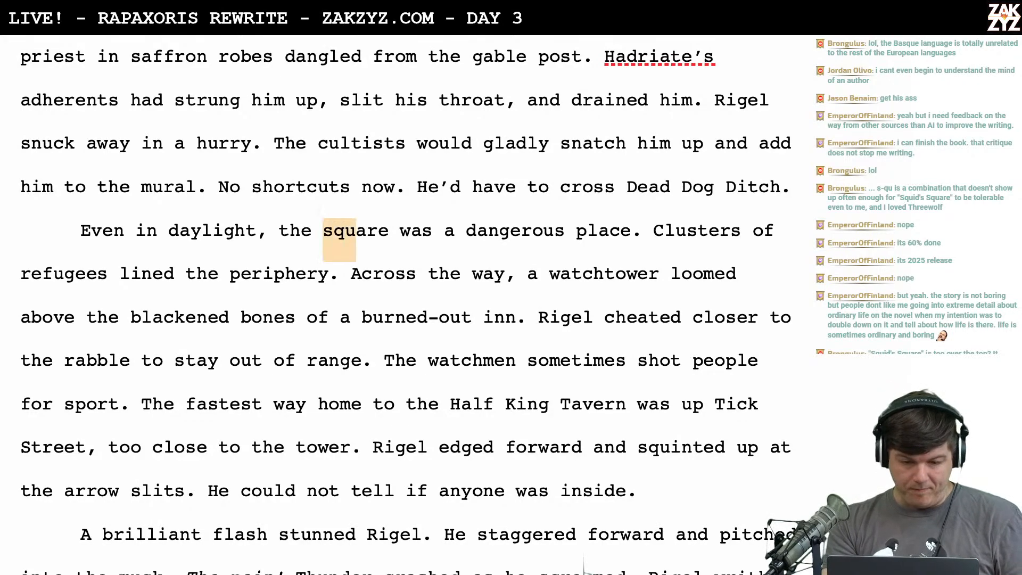
text(dumping ground)
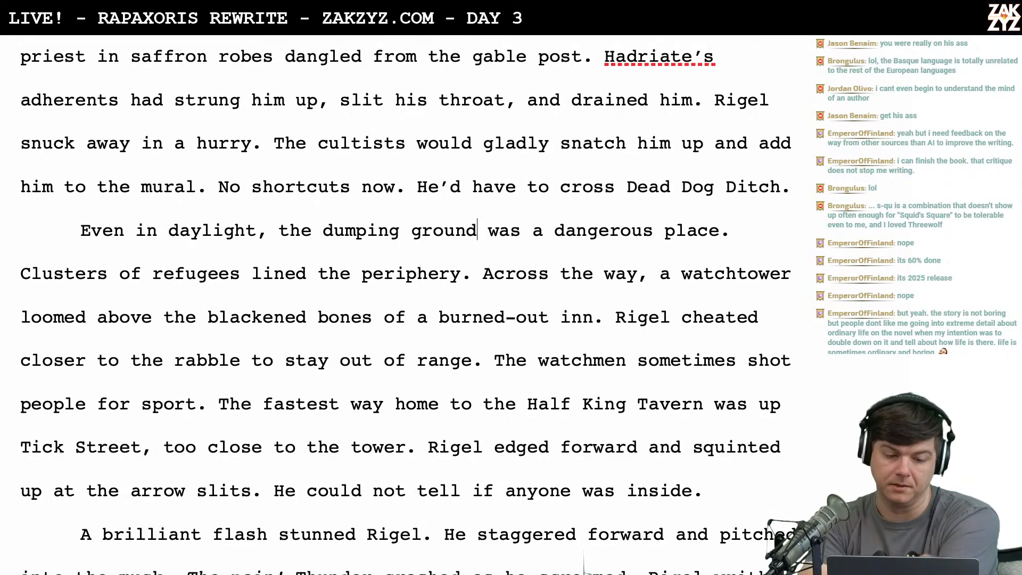
Reread the passage from the Dead Dog Ditch sentence through Rigel's fall to check how the revised setting fits
scroll(376, 102, down, 2)
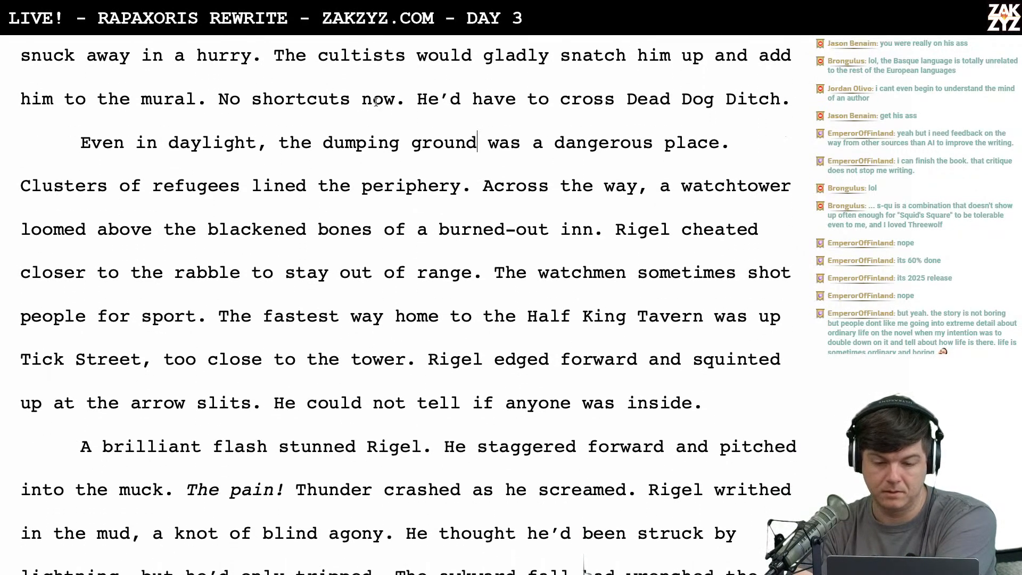
scroll(420, 181, down, 1)
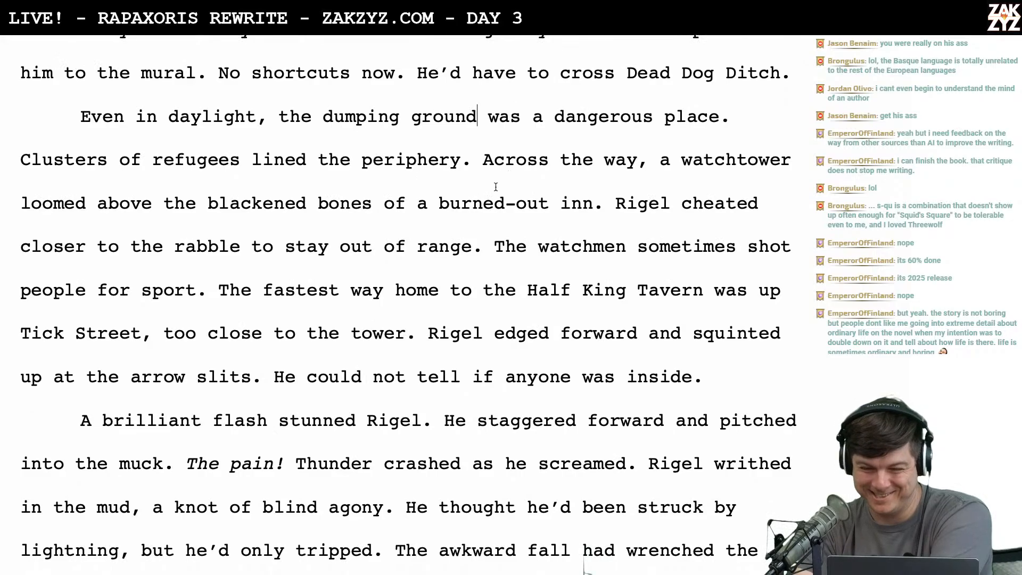
scroll(495, 187, down, 1)
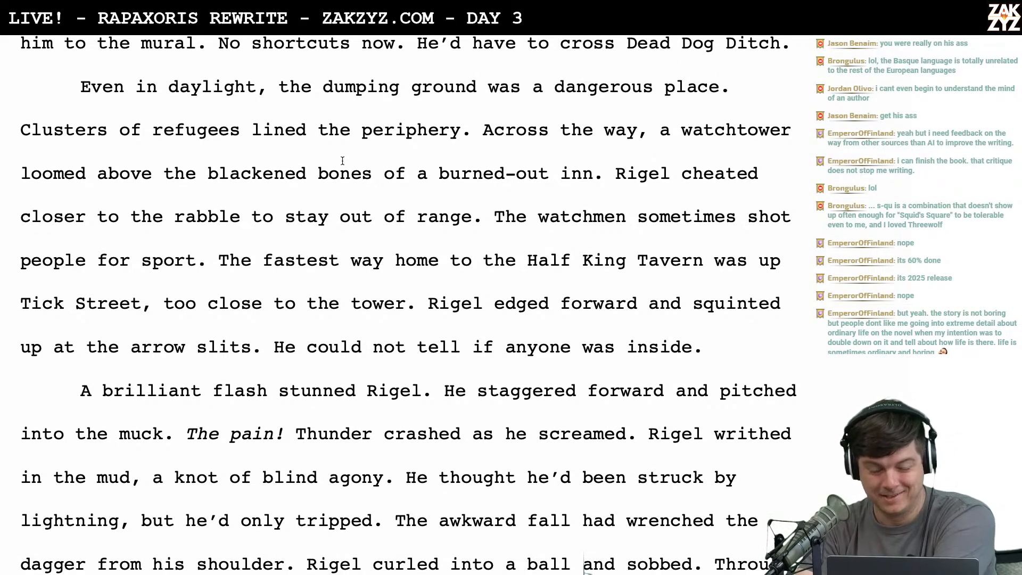
scroll(342, 160, down, 1)
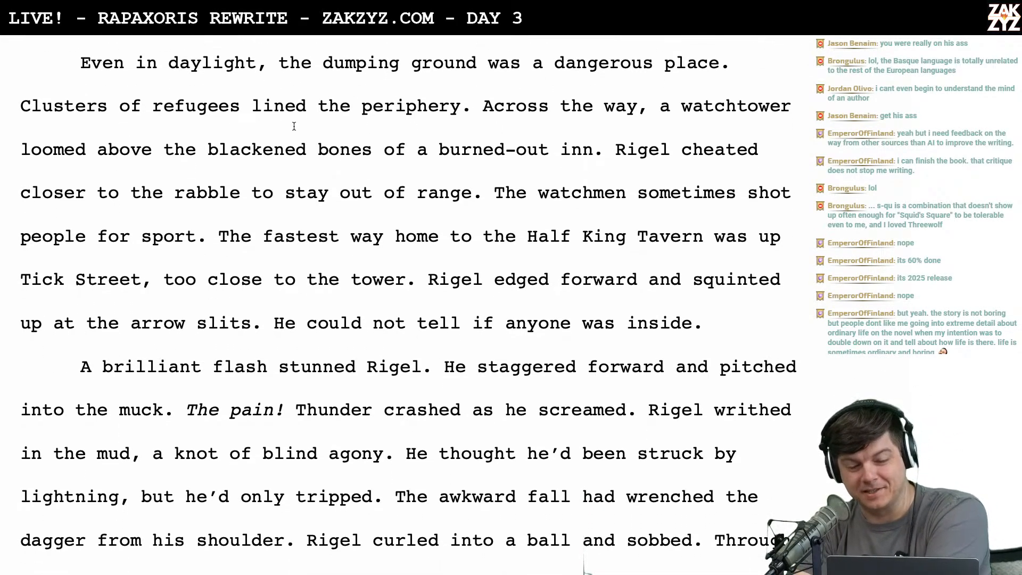
scroll(294, 127, down, 1)
scroll(295, 128, up, 1)
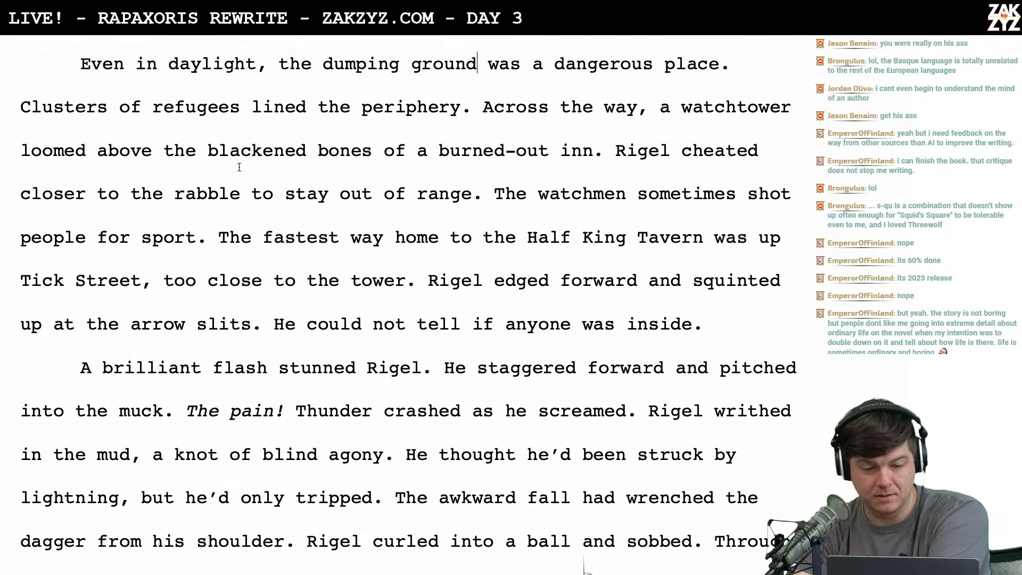
scroll(239, 167, down, 1)
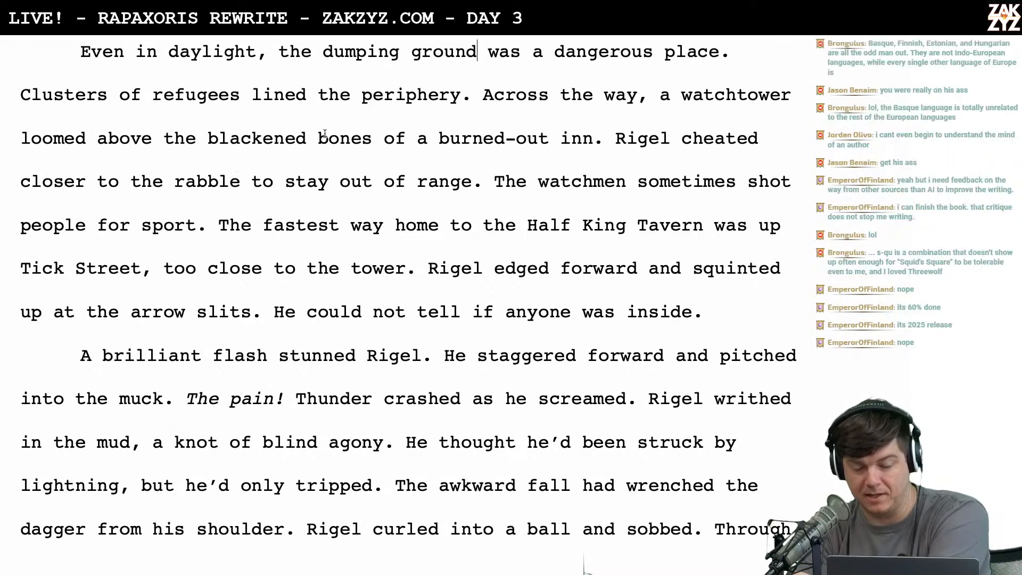
scroll(362, 114, down, 1)
scroll(362, 114, up, 1)
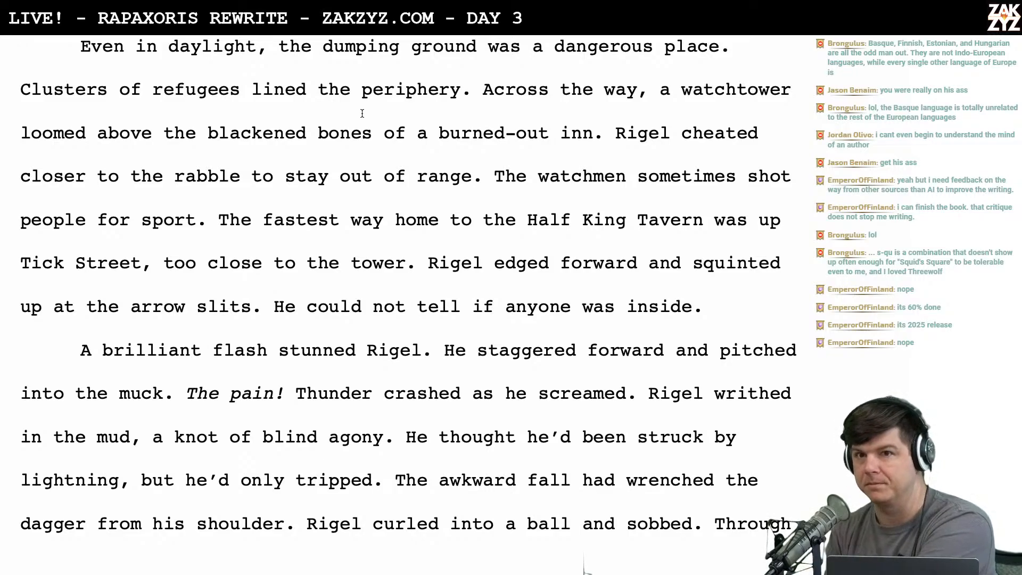
scroll(369, 160, down, 1)
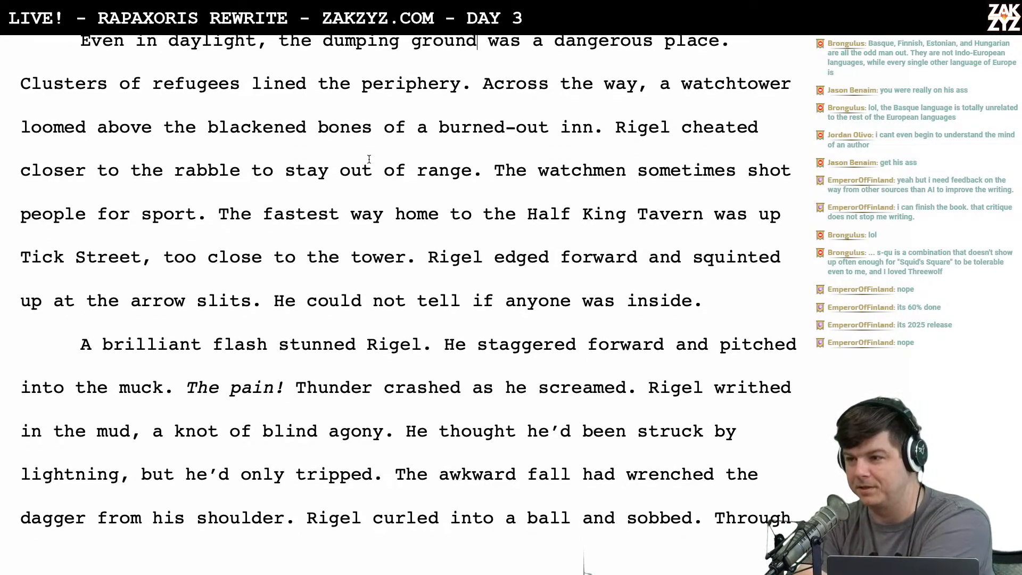
scroll(369, 159, up, 2)
scroll(369, 160, up, 2)
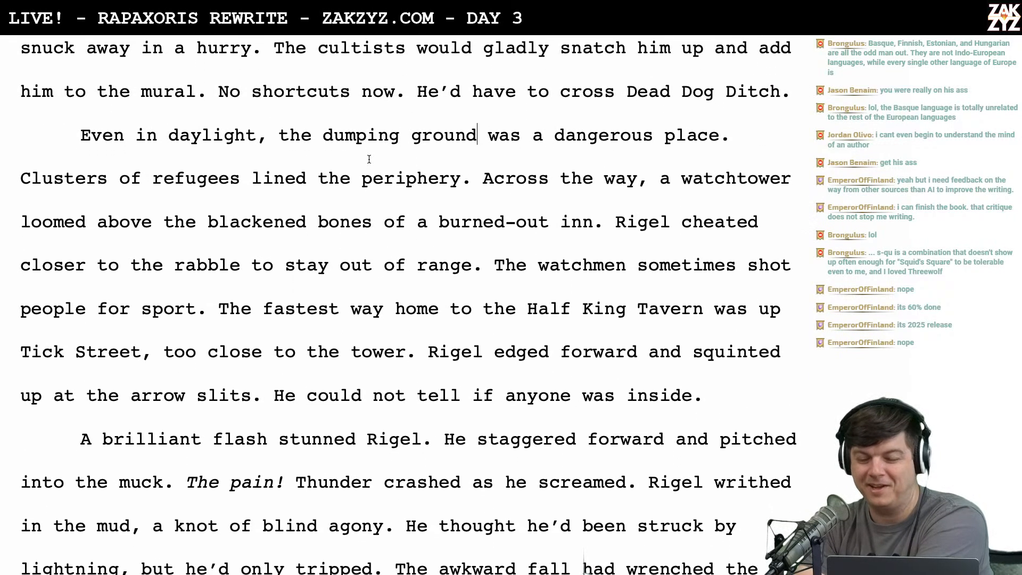
scroll(369, 159, down, 1)
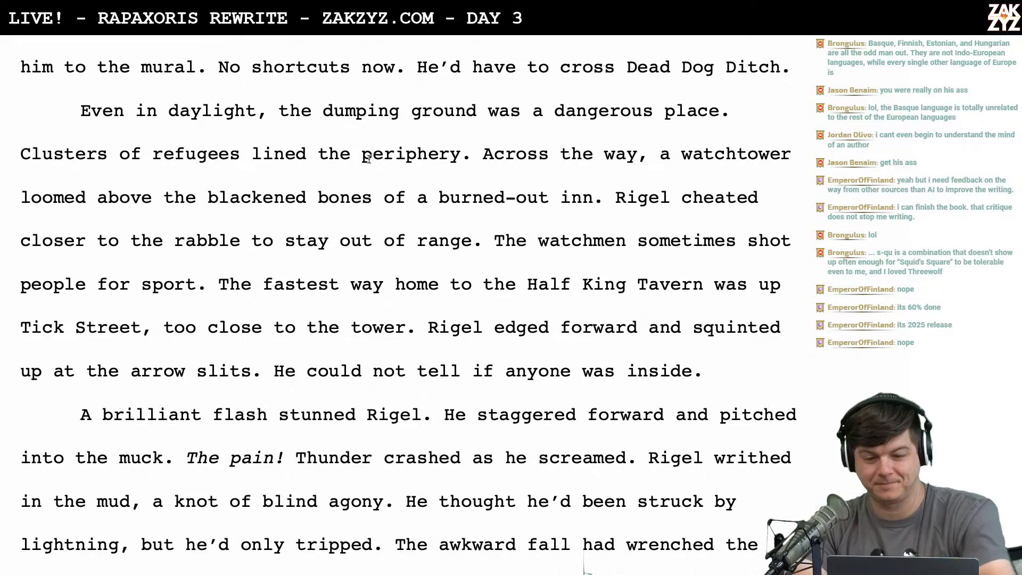
scroll(369, 158, down, 1)
scroll(369, 159, down, 1)
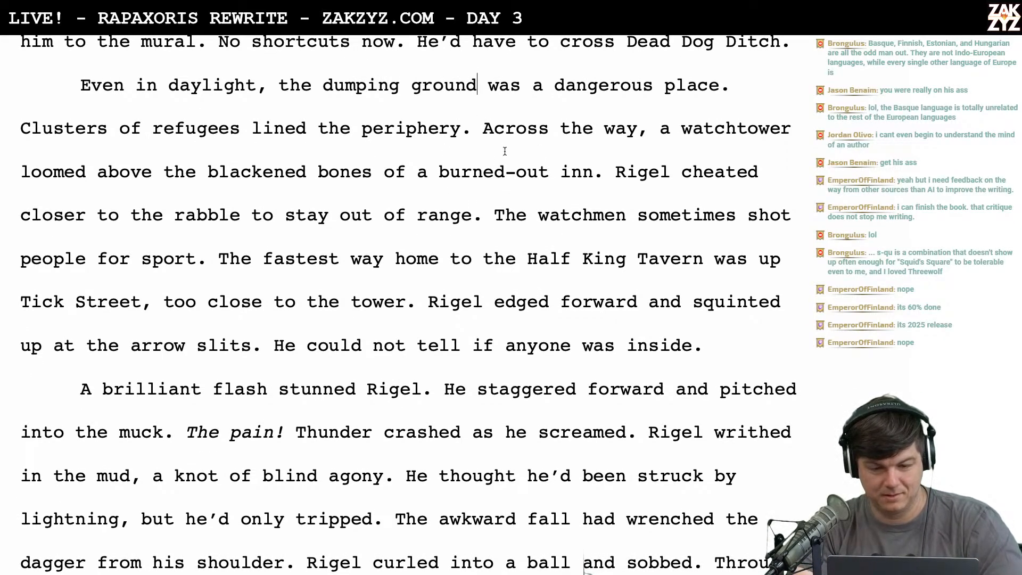
scroll(504, 151, down, 1)
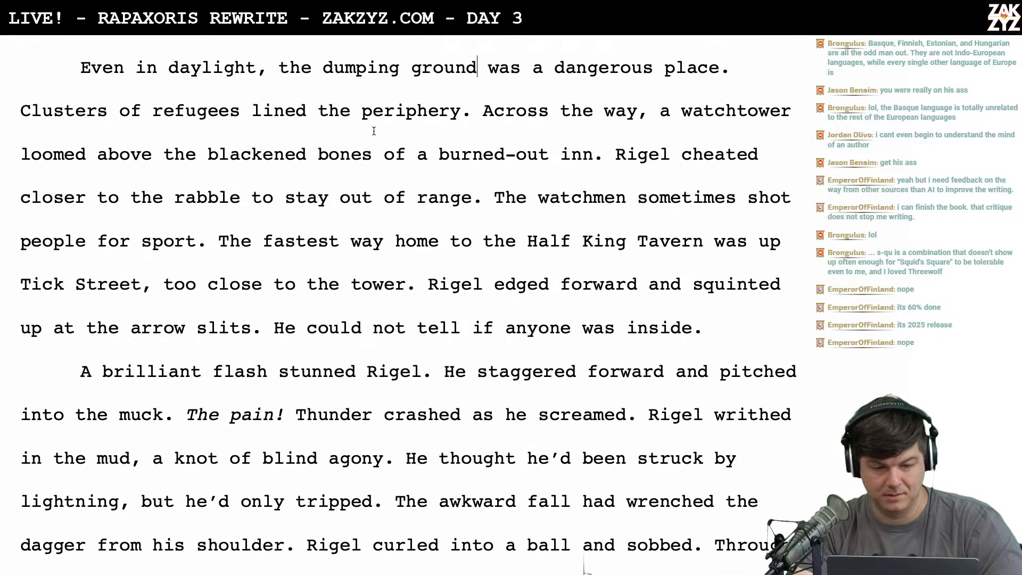
scroll(303, 147, up, 2)
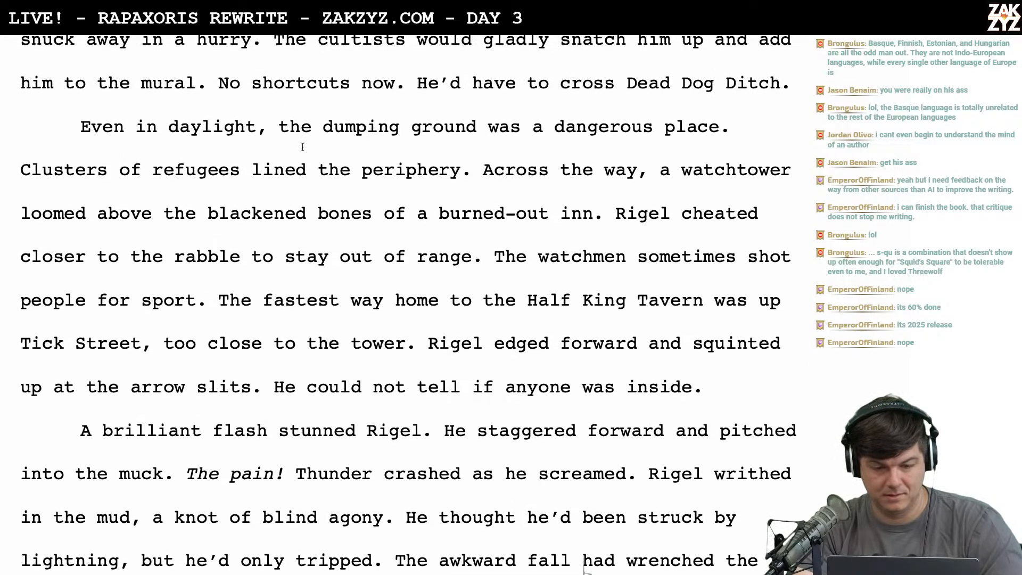
Shorten "Clusters of refugees" to "Refugees" at the start of the sentence about the periphery
click(152, 169)
key(BackSpace)
key(BackSpace)
key(BackSpace)
key(BackSpace)
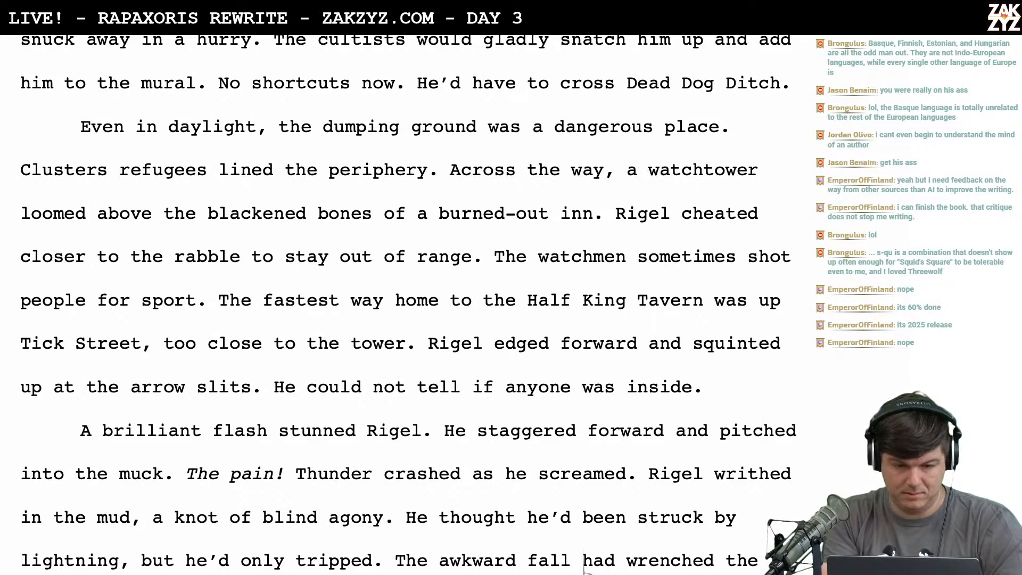
key(BackSpace)
key(BackSpace)
key(BackSpace)
key(BackSpace)
key(BackSpace)
key(BackSpace)
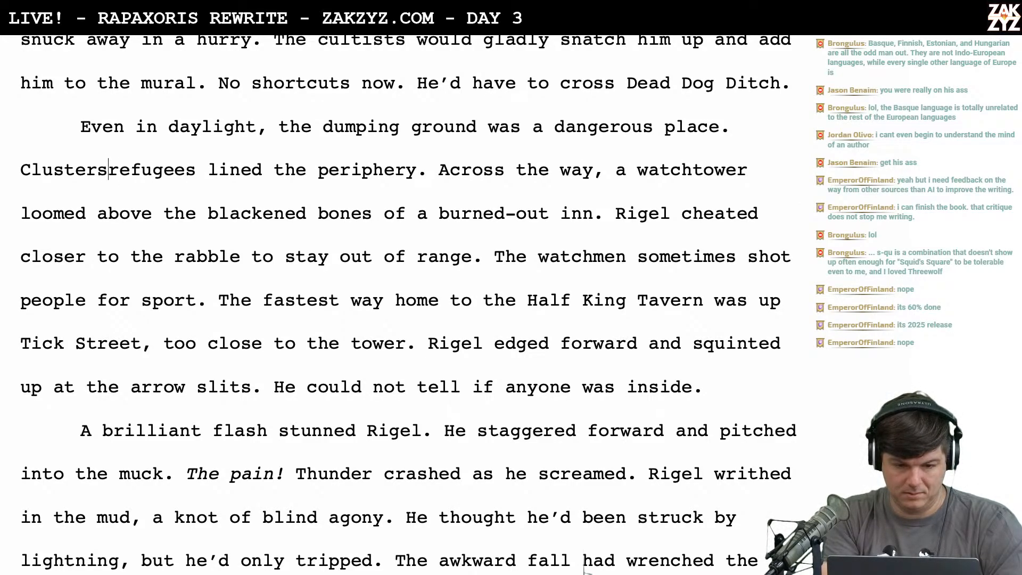
key(Delete)
key(BackSpace)
key(BackSpace)
key(BackSpace)
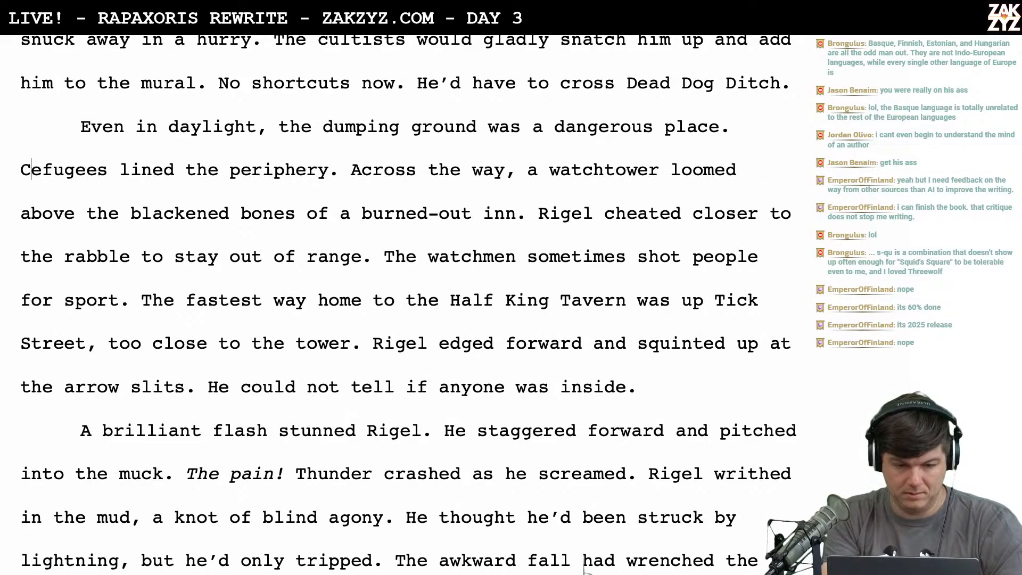
text(R)
Insert "and rag-pickers" after "Refugees" in the sentence about the periphery
scroll(168, 173, down, 1)
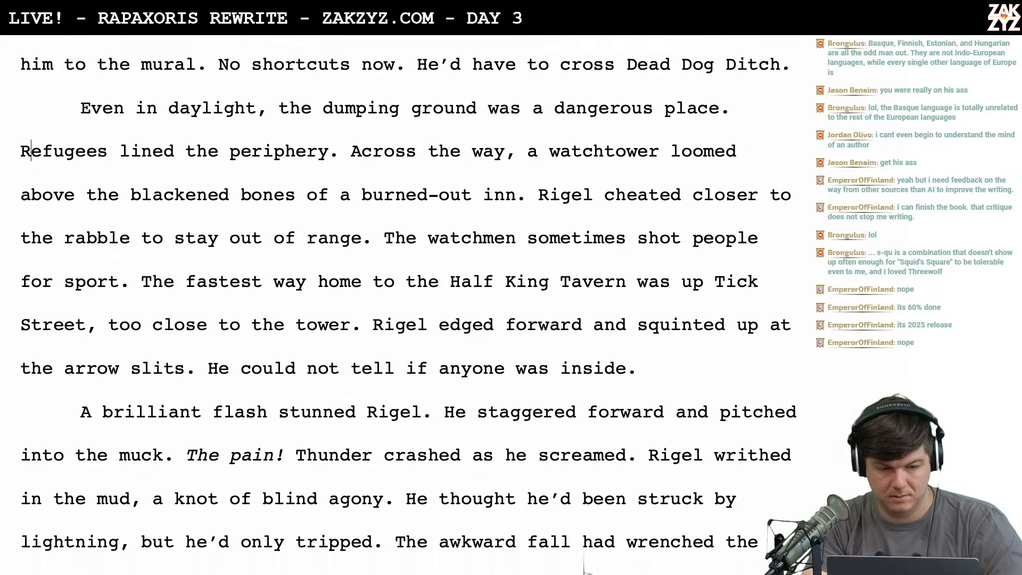
click(131, 152)
key(Left)
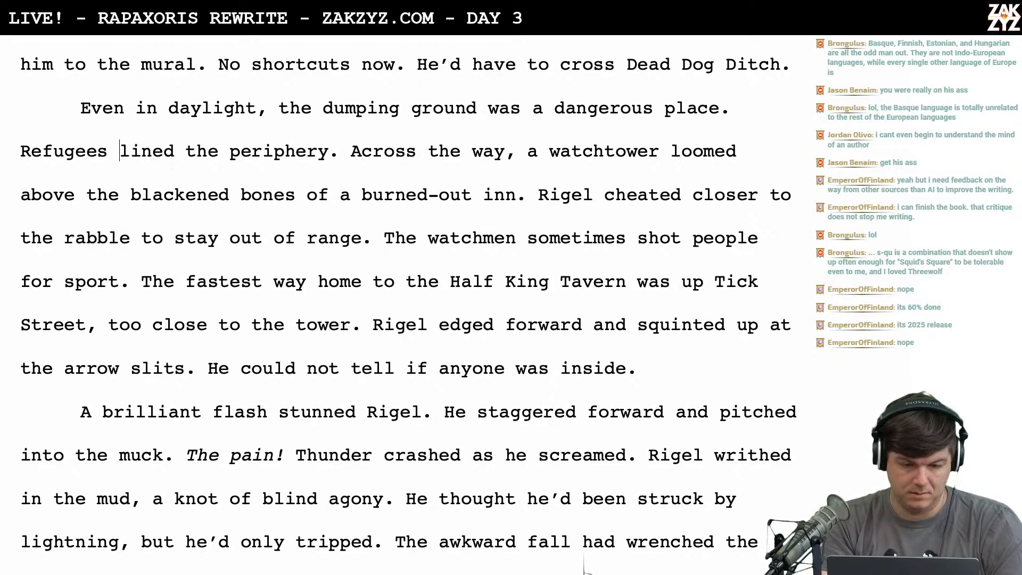
text(and rag-pic)
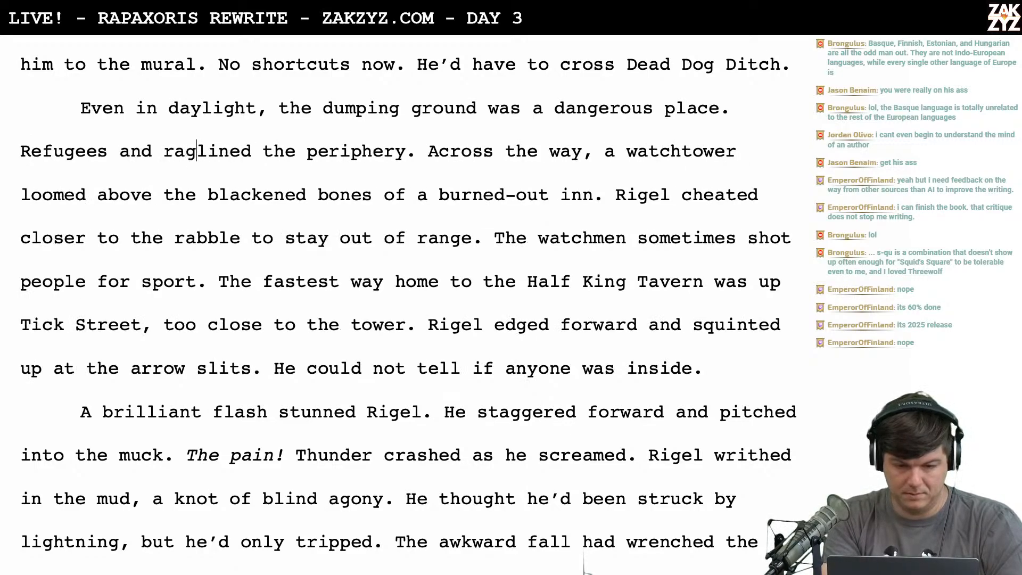
text(kers)
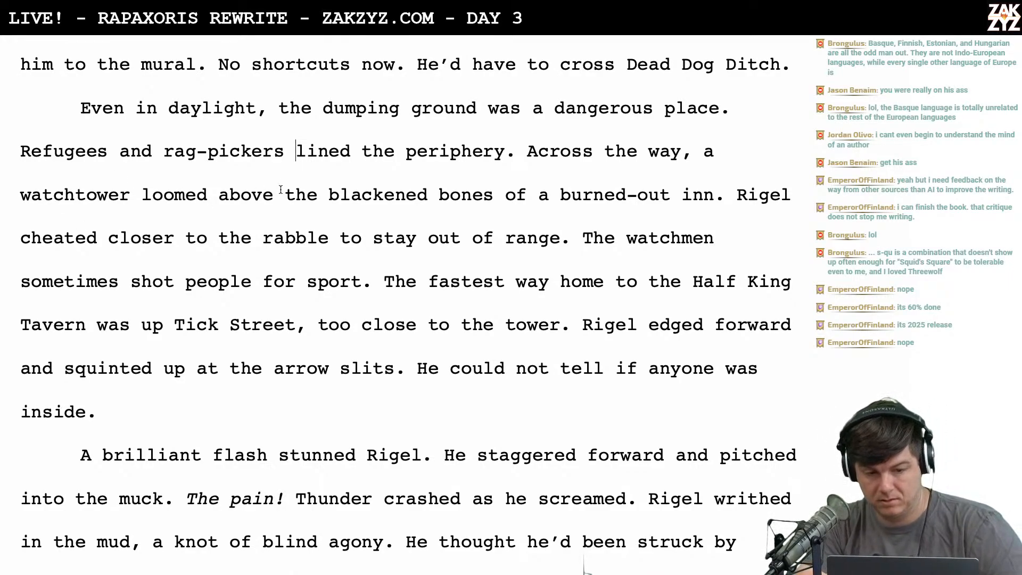
click(230, 194)
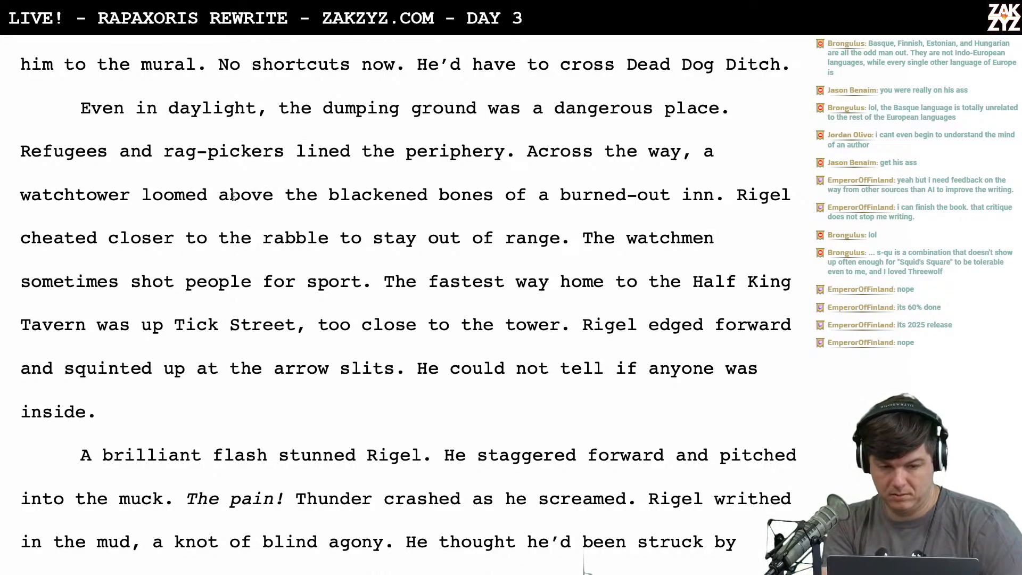
text(mong)
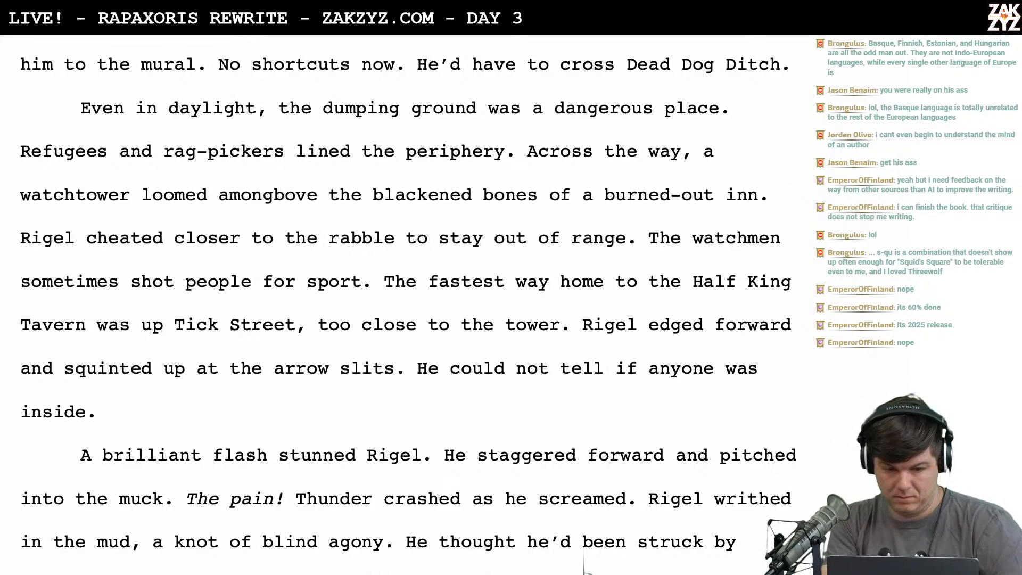
key(BackSpace)
key(BackSpace)
key(BackSpace)
key(BackSpace)
key(BackSpace)
Break the paragraph before "loomed" and continue "Across the way, a watchtower" with "rose from the blackened bones of a burned-out bakery."
key(Left)
key(Left)
key(Left)
key(Left)
key(Left)
key(Left)
key(Left)
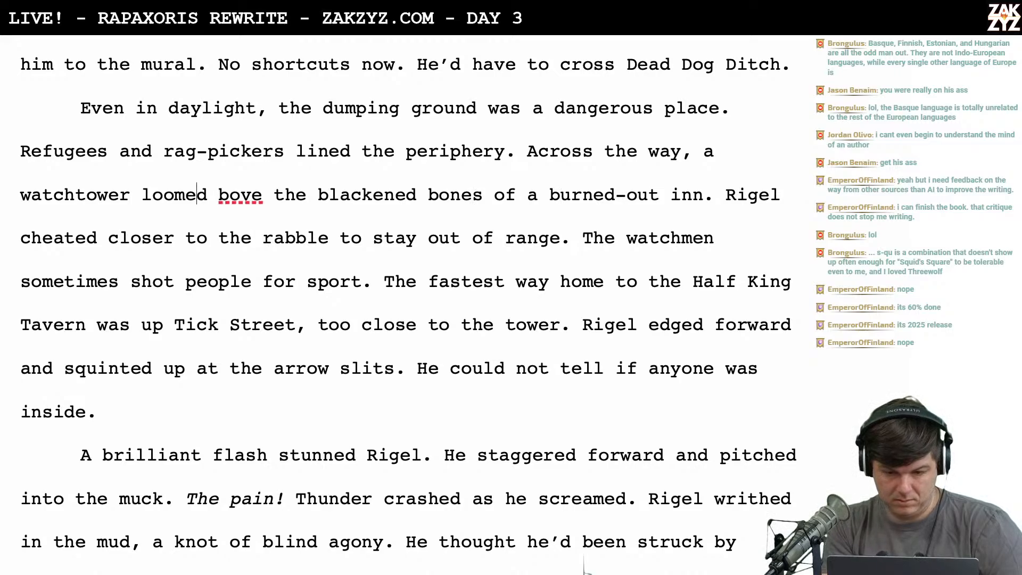
key(Return)
key(Left)
text(r)
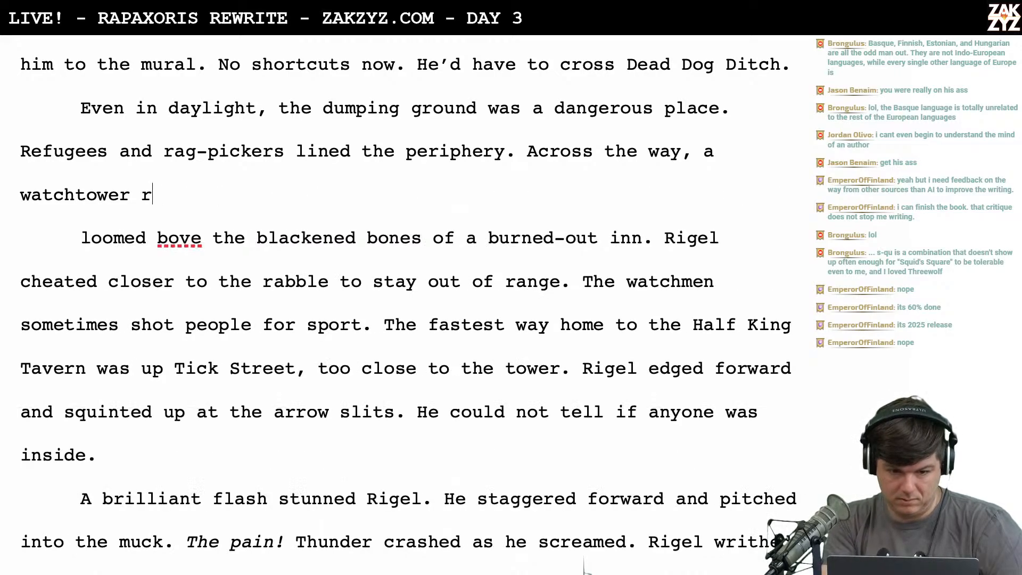
text(ose from the blackend)
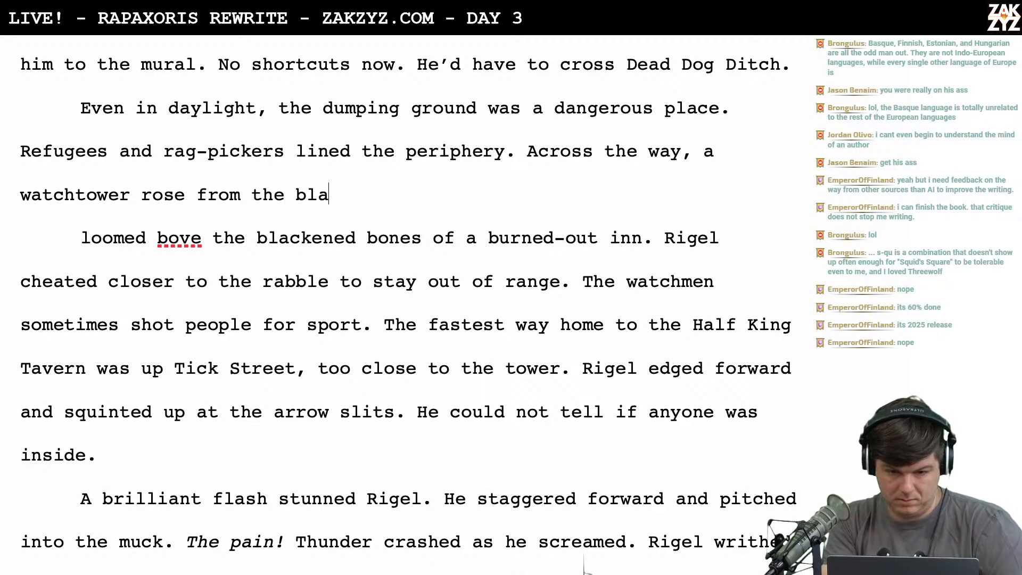
key(BackSpace)
key(BackSpace)
text(ned )
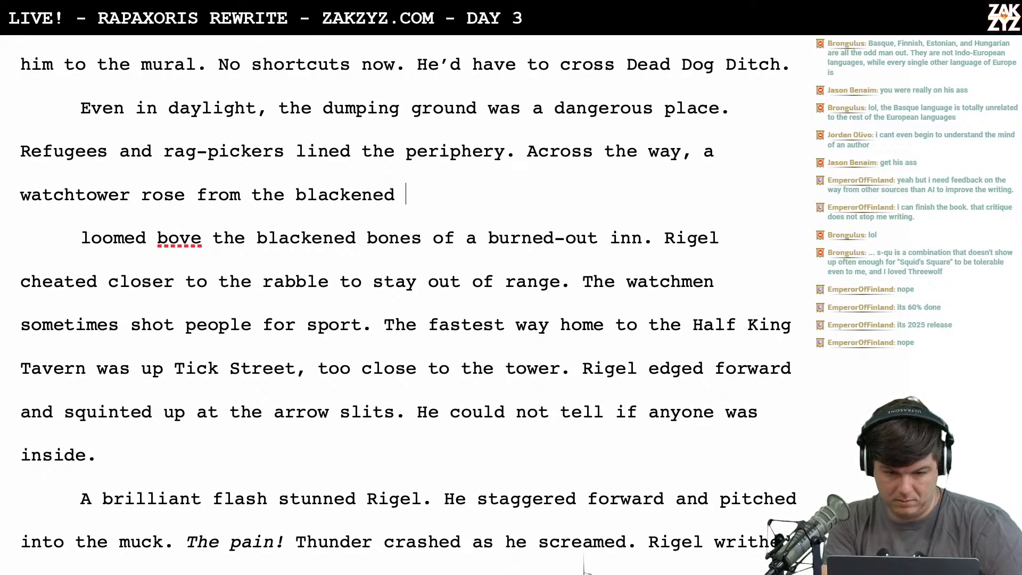
text(bones of a burned out)
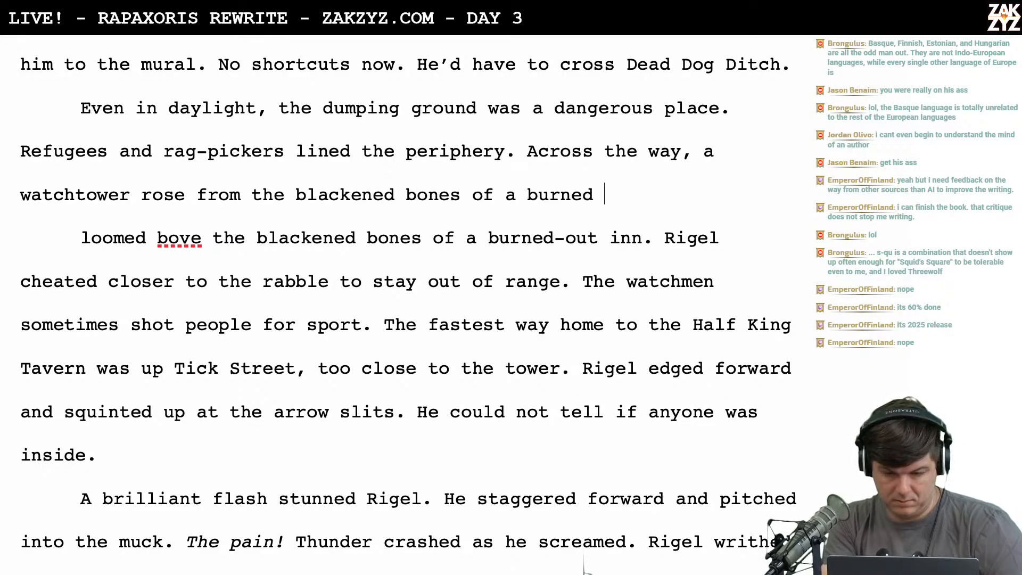
key(BackSpace)
key(BackSpace)
key(BackSpace)
key(BackSpace)
key(BackSpace)
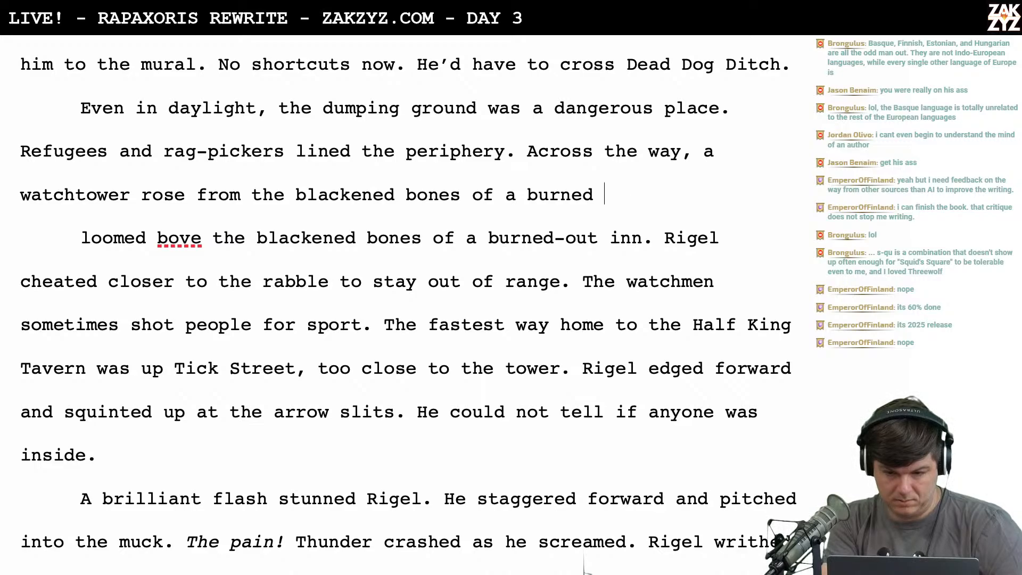
text(-out)
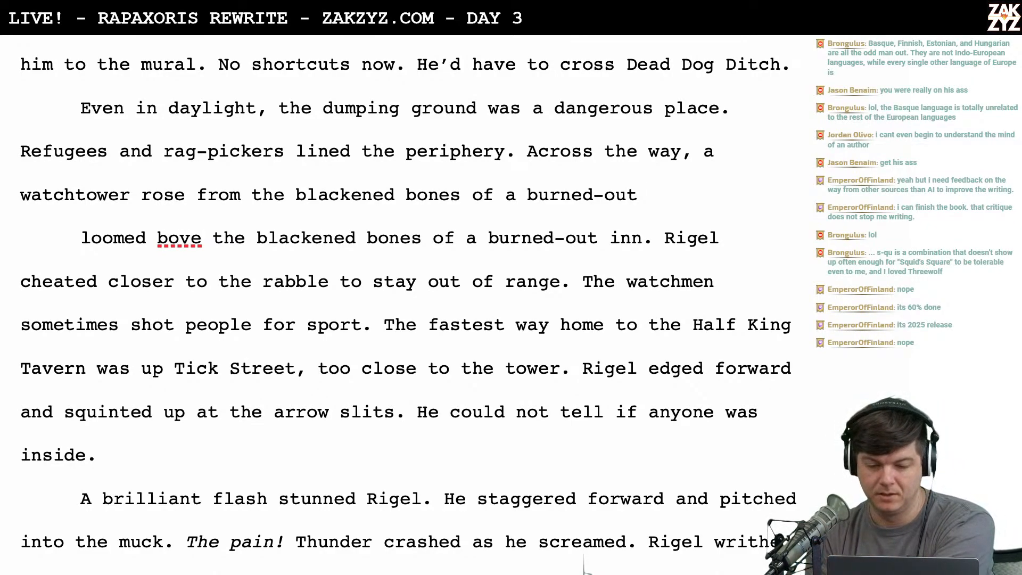
text(bakery.)
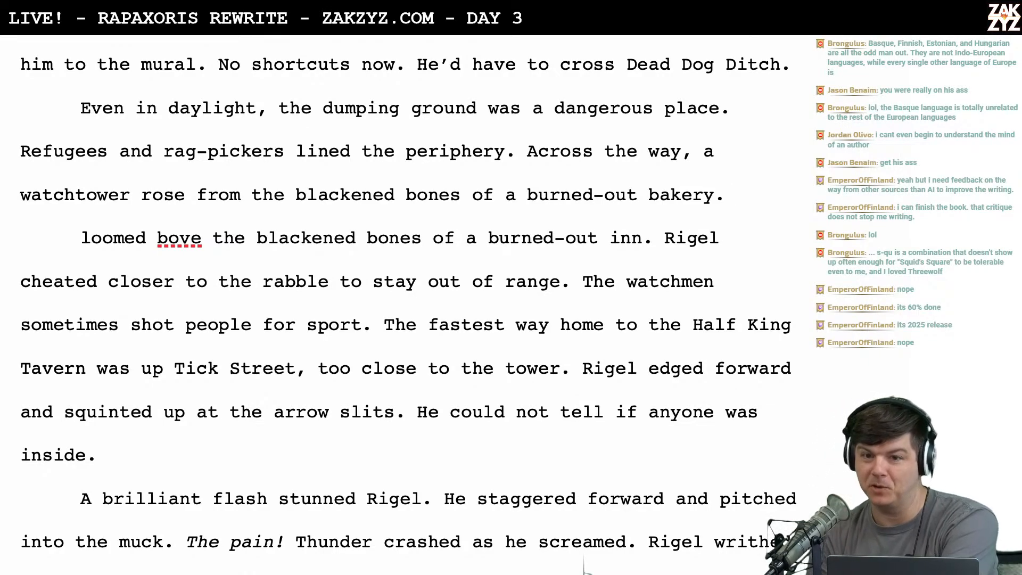
Delete the paragraph break and the leftover old wording from "loomed" through "burned-out inn." so "Rigel cheated closer" follows "bakery."
key(shift+Down)
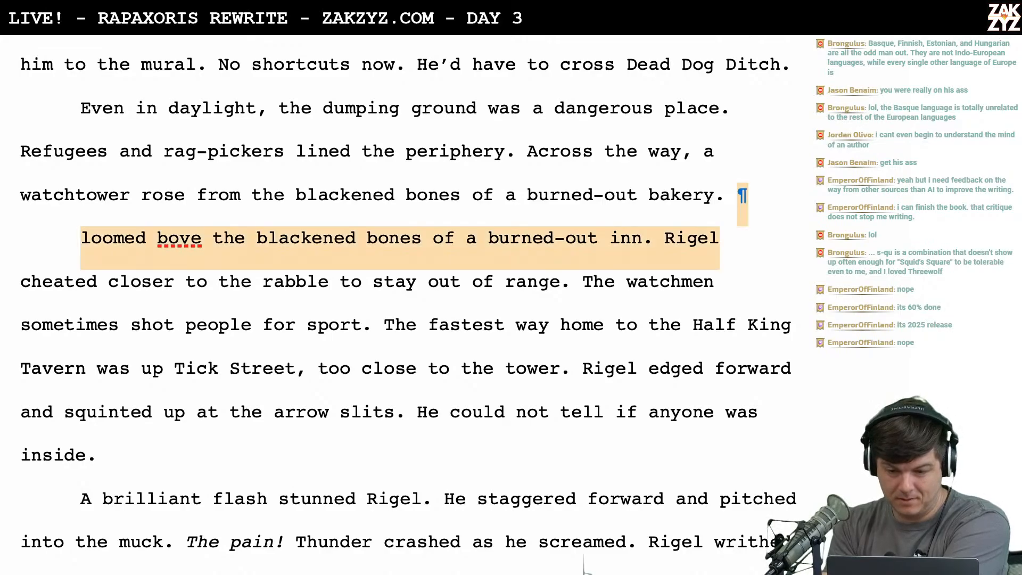
key(shift+Left)
key(shift+Left)
key(shift+Left)
key(shift+Left)
key(shift+Left)
key(shift+Left)
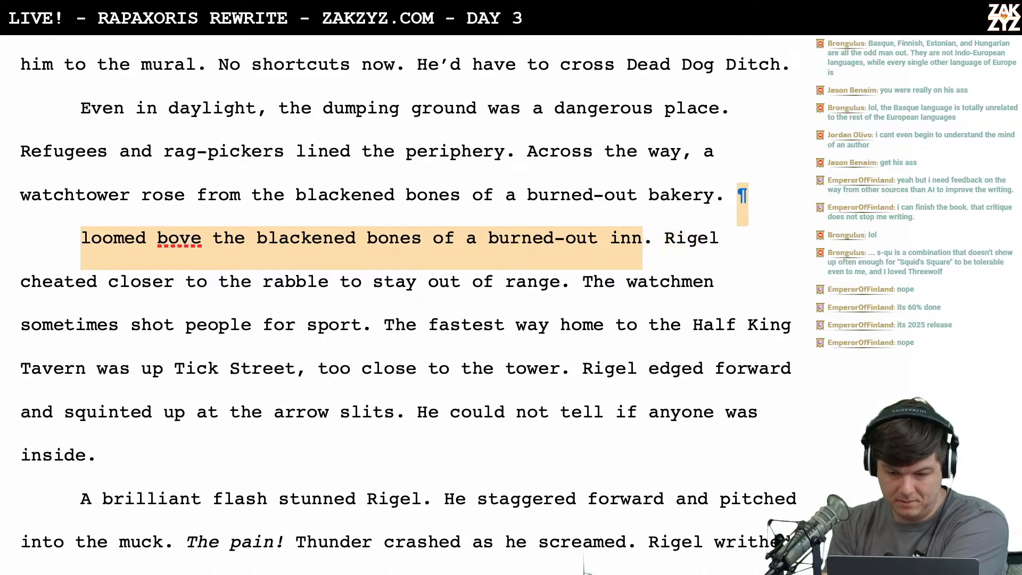
key(Delete)
Replace "watchmen" with "bowmen in the tower" in the sentence about shooting people for sport
scroll(214, 191, down, 1)
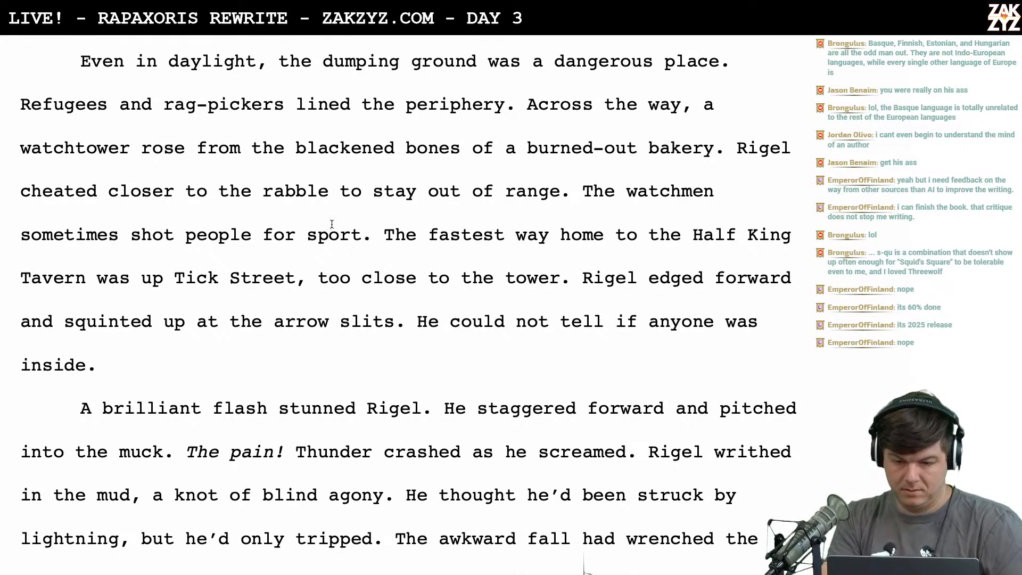
click(715, 191)
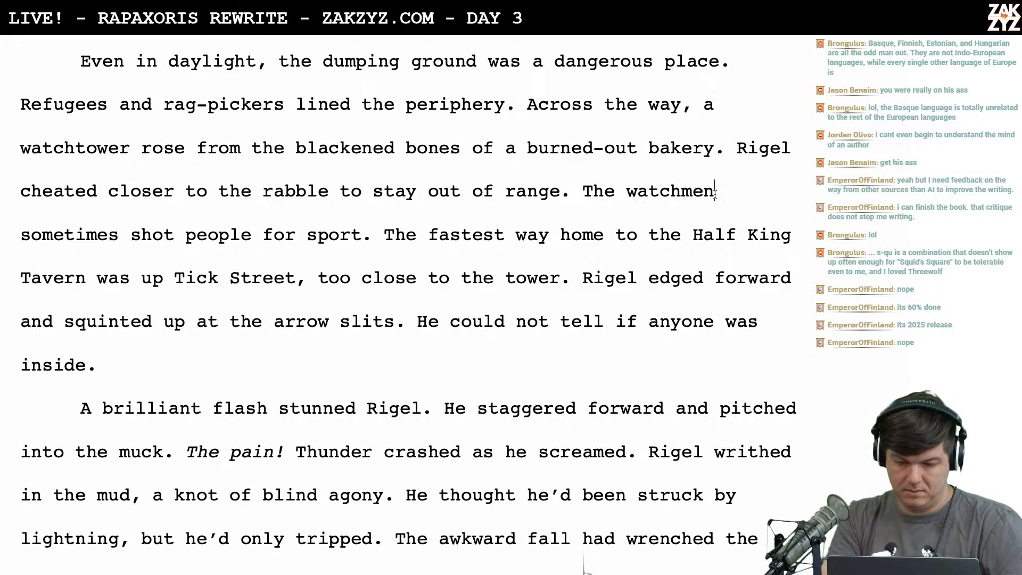
click(634, 190)
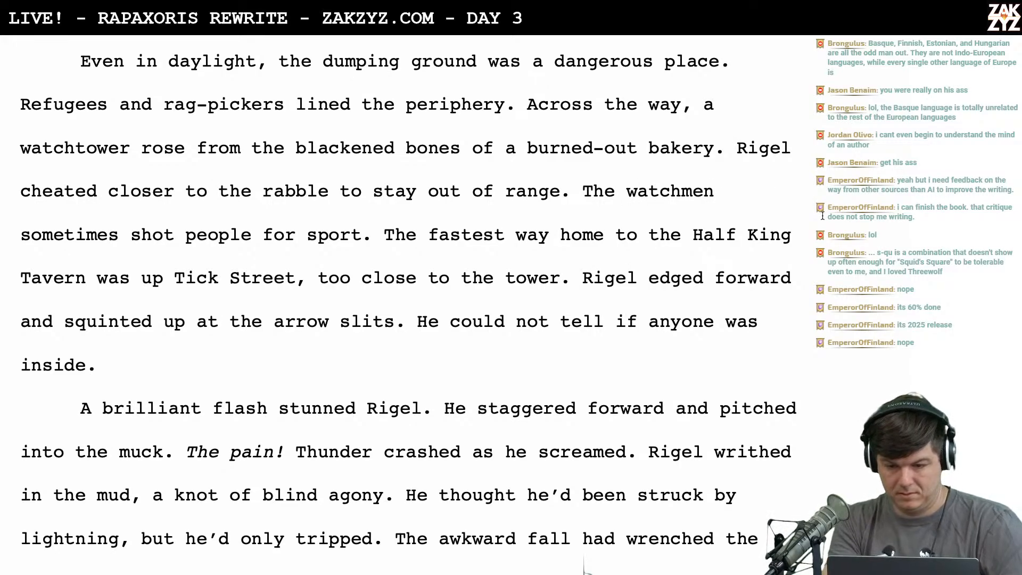
key(Left)
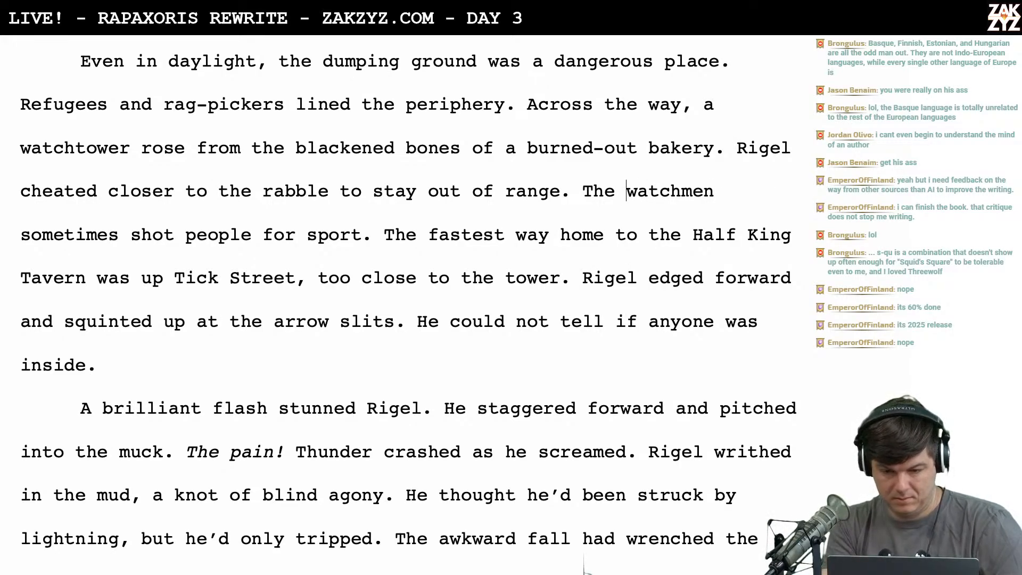
text(bowmen in the t)
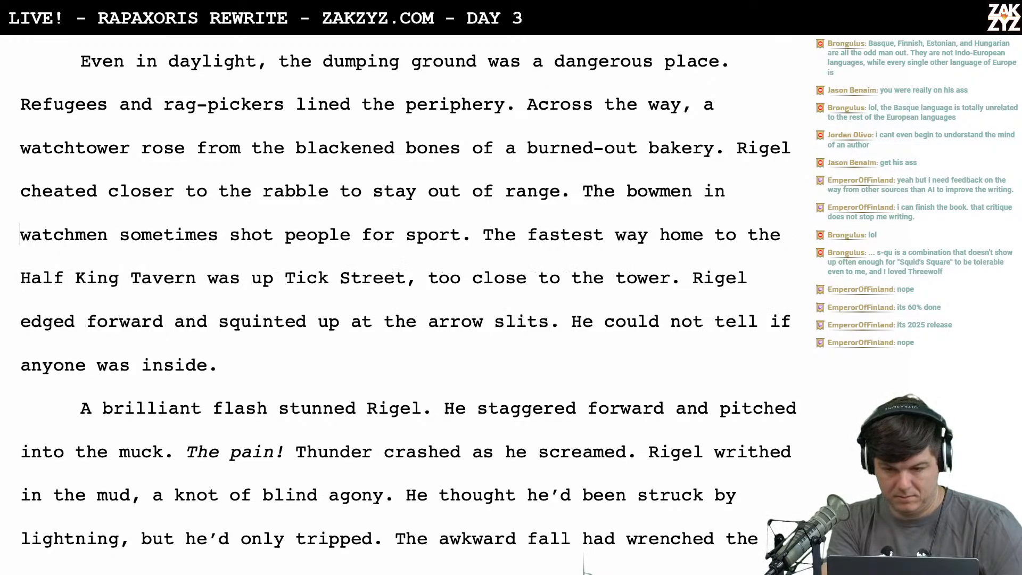
text(ower)
key(shift+Right)
key(shift+Right)
key(shift+Right)
key(shift+Right)
key(shift+Right)
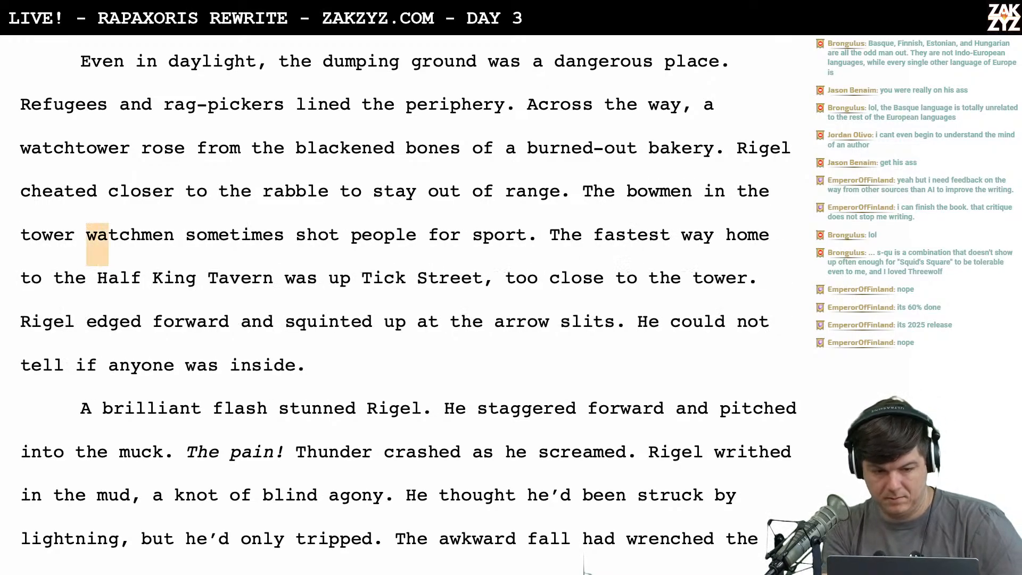
key(shift+Right)
key(shift+Right)
key(shift+Right)
key(shift+Right)
key(shift+Right)
key(shift+Left)
key(BackSpace)
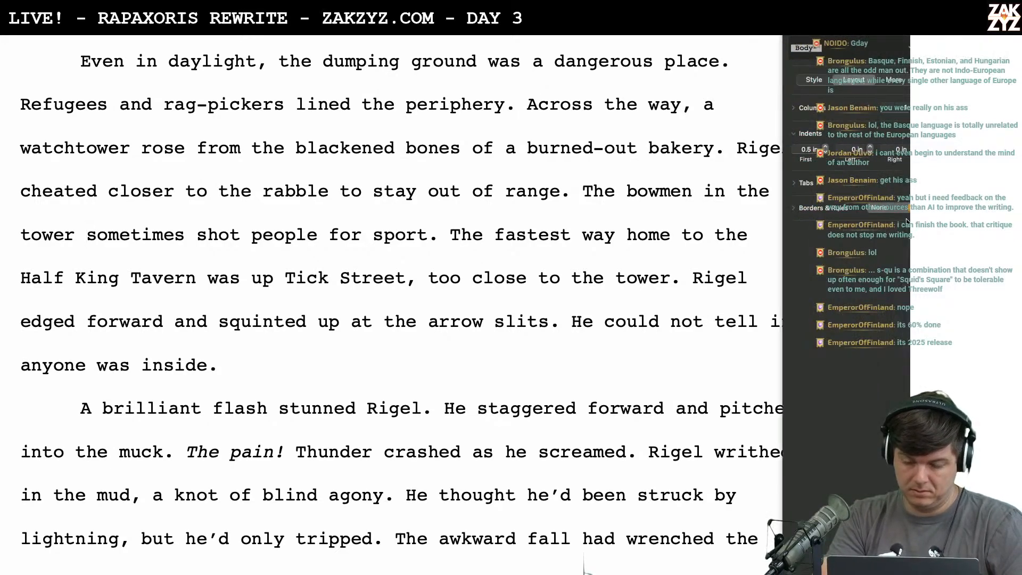
Remove the word "home" from "The fastest way home to the Half King Tavern"
click(707, 238)
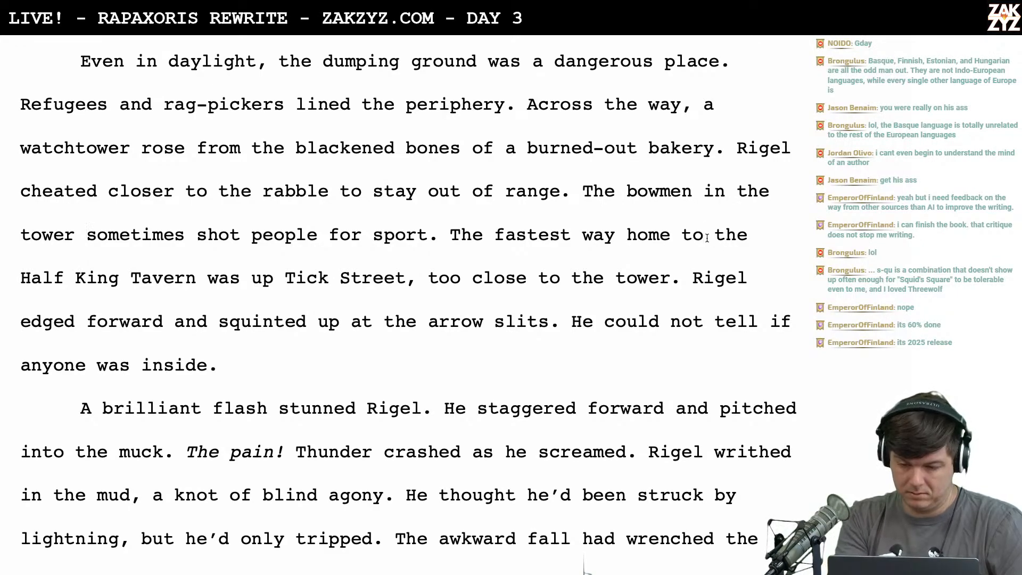
key(Left)
key(BackSpace)
key(BackSpace)
key(BackSpace)
key(BackSpace)
key(BackSpace)
key(BackSpace)
text(t)
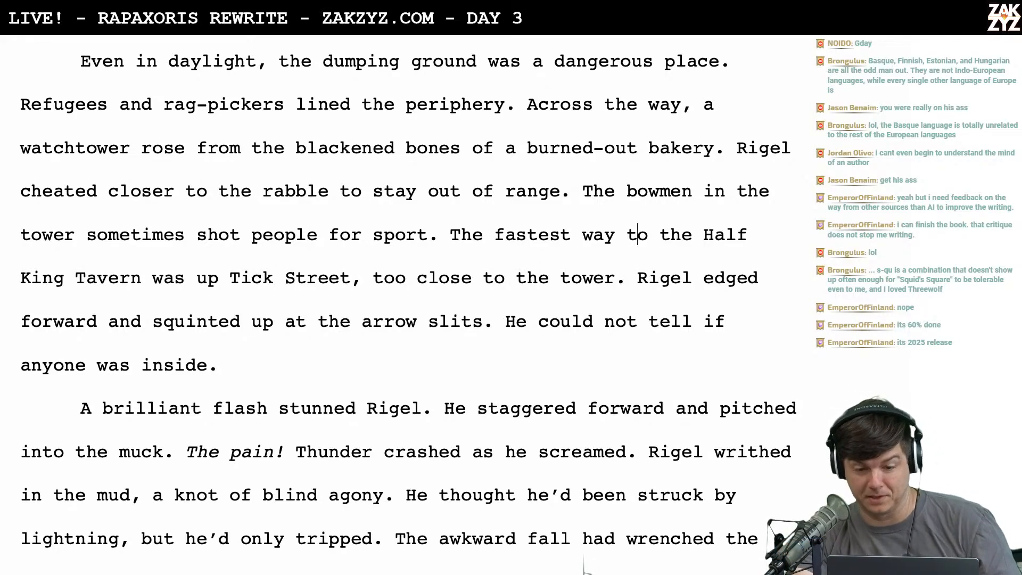
Insert "back" so the Half King Tavern sentence begins "The fastest way back to the"
scroll(584, 563, down, 2)
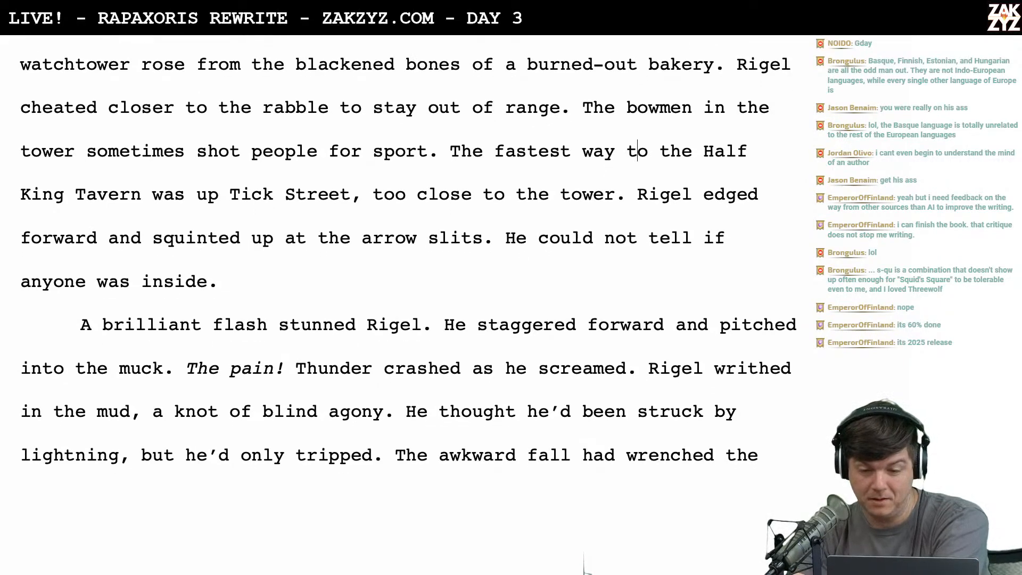
scroll(485, 175, down, 1)
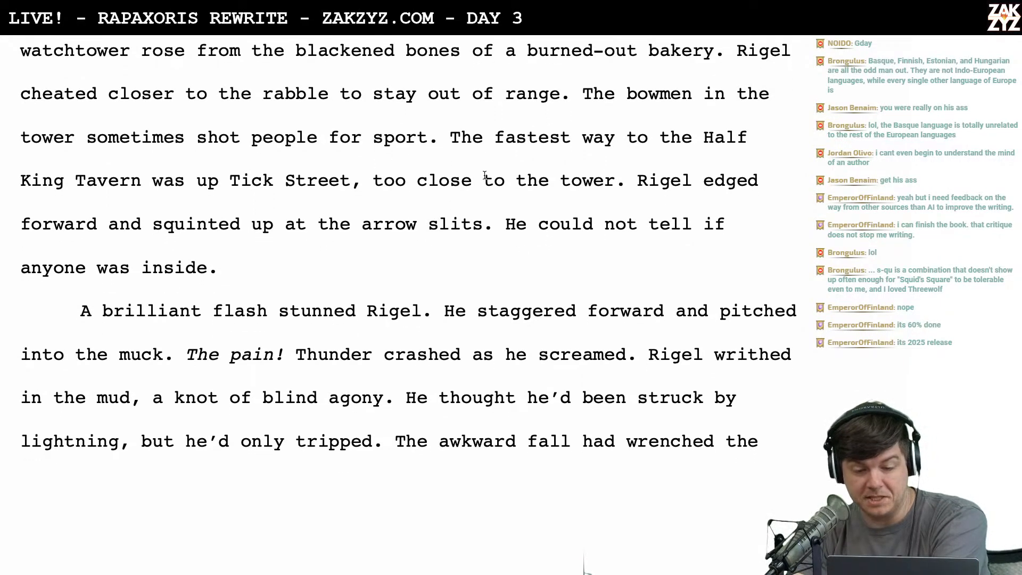
scroll(485, 175, down, 1)
scroll(547, 165, up, 1)
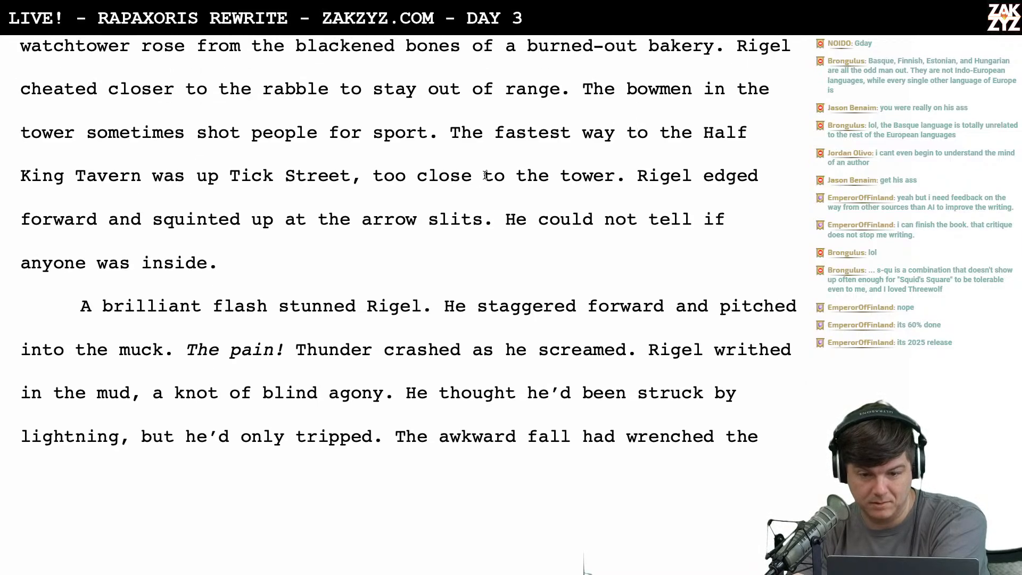
scroll(527, 176, down, 1)
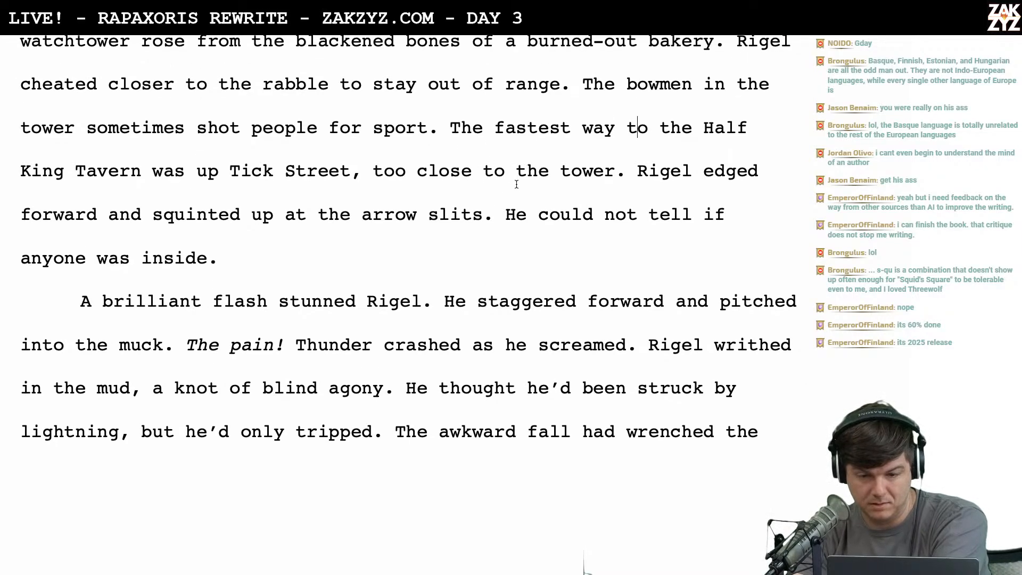
click(638, 123)
key(Left)
text(baclk)
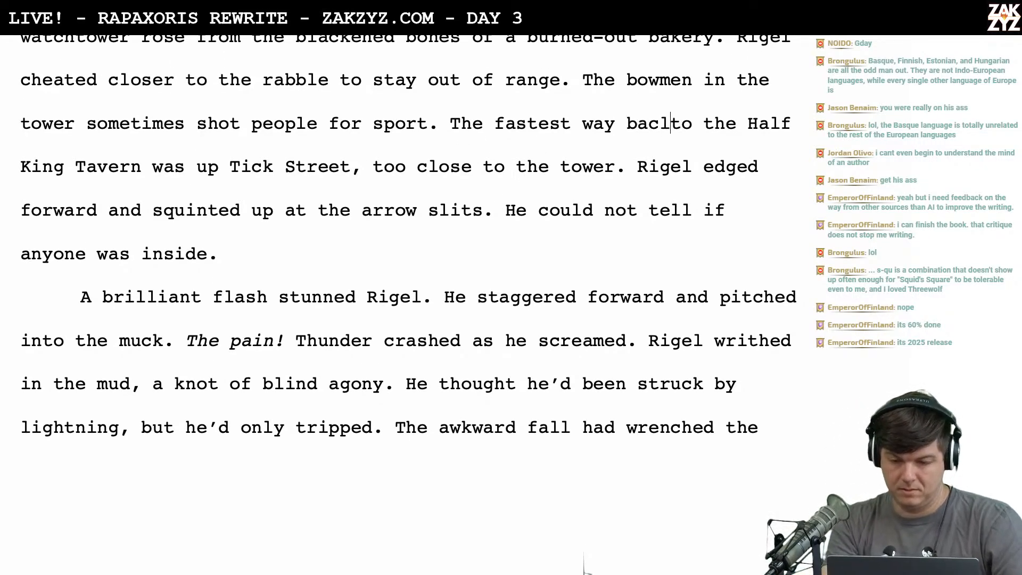
key(BackSpace)
key(BackSpace)
key(BackSpace)
text(k)
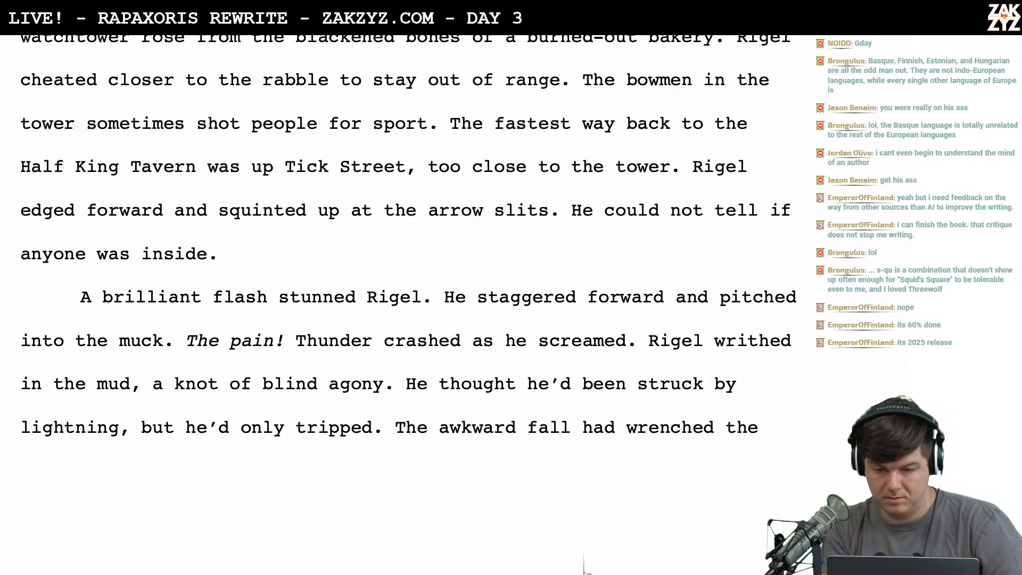
key(Right)
key(Right)
key(Right)
key(Left)
key(Left)
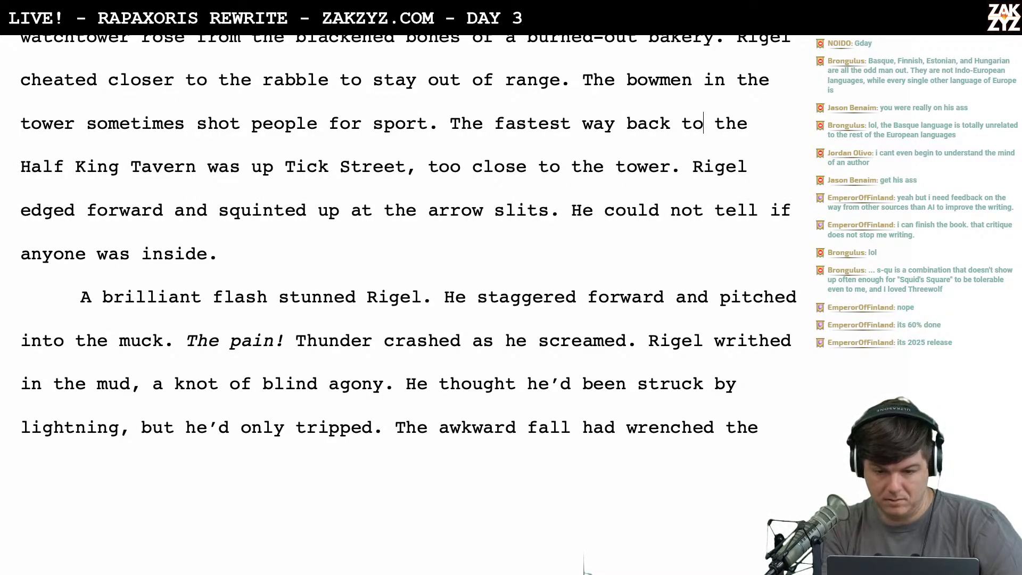
Insert "but it was" after "Tick Street," so the clause reads "but it was too close to the tower."
key(Left)
key(Right)
key(Right)
key(Right)
key(Right)
key(Right)
key(Right)
key(Right)
key(Right)
key(Right)
key(Right)
key(Right)
key(Right)
key(Right)
key(Right)
key(Right)
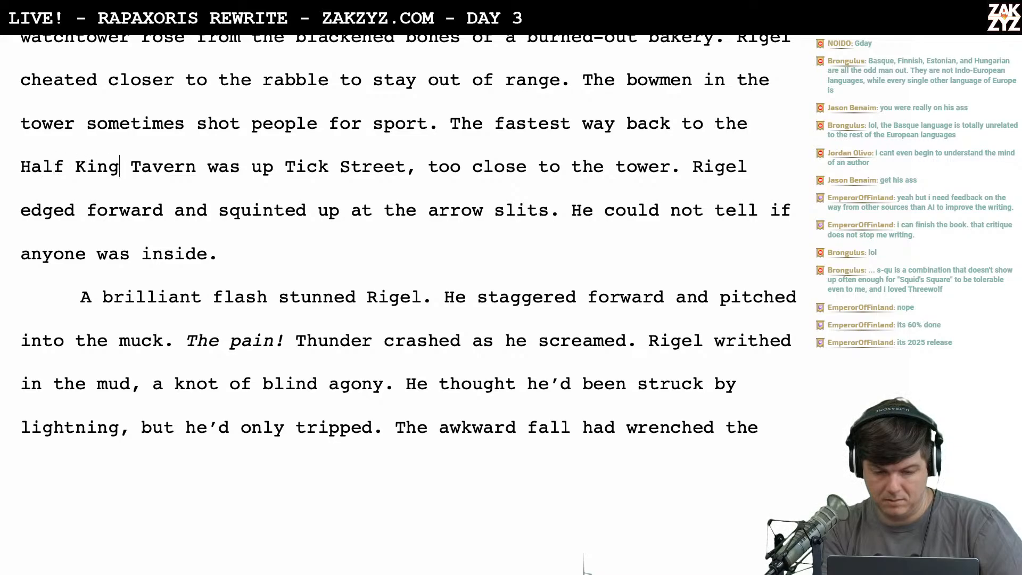
key(Right)
key(Right)
key(Right)
key(Right)
key(Right)
key(Right)
key(Right)
key(Right)
key(Right)
key(Right)
key(Right)
key(Right)
key(Right)
key(Right)
key(Right)
key(Right)
key(Right)
key(Right)
key(Right)
key(Right)
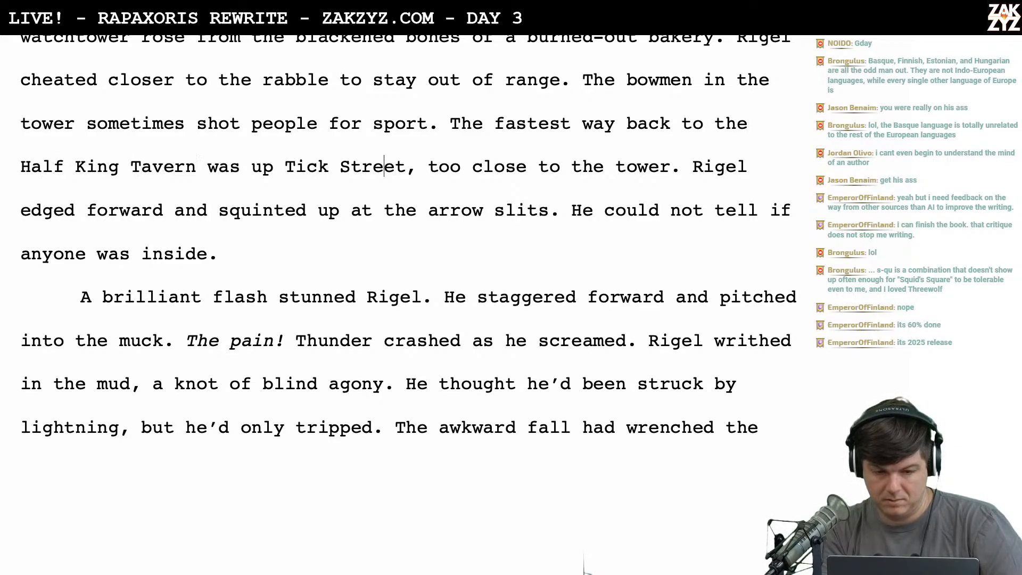
key(Right)
key(Right)
key(Right)
text(but it was)
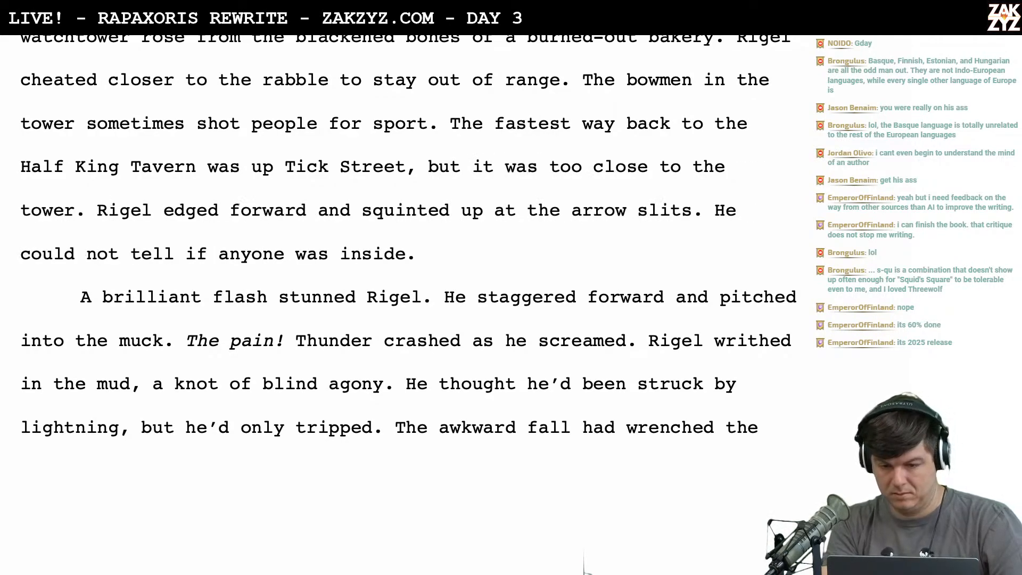
key(Right)
key(Right)
key(Right)
key(Right)
key(Right)
key(Right)
key(Right)
key(Right)
key(Right)
key(Right)
key(Right)
key(Right)
key(Right)
key(Right)
key(Right)
key(Right)
key(Right)
key(Right)
key(Right)
key(Right)
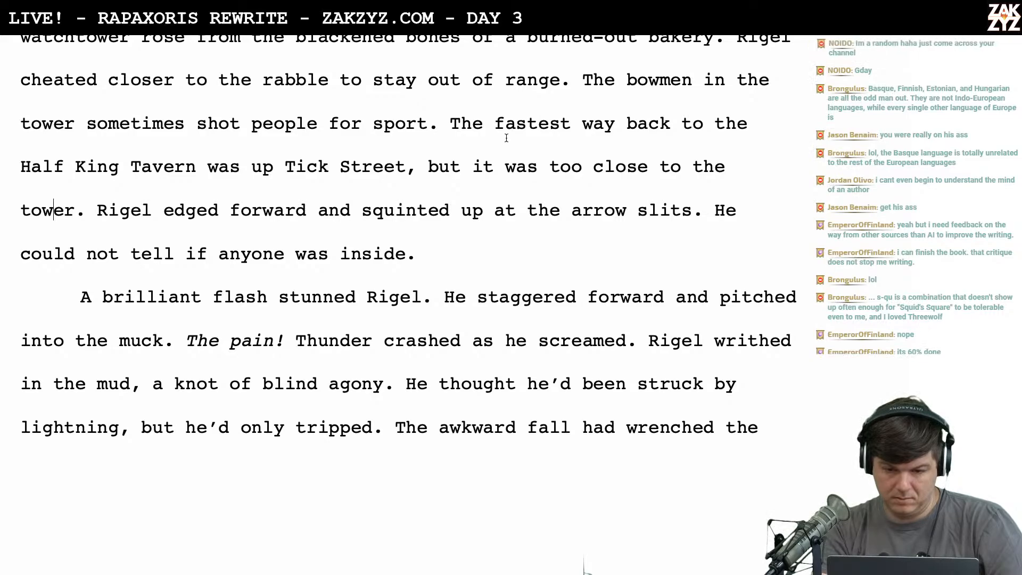
Replace "fastest way back to the" with "sjor" in the Half King Tavern sentence
click(485, 125)
key(Right)
key(shift+Right)
key(shift+Right)
key(shift+Right)
key(shift+Right)
key(shift+Right)
key(shift+Right)
key(shift+Right)
key(shift+Right)
key(shift+Right)
key(shift+Right)
key(shift+Right)
key(shift+Right)
key(shift+Right)
key(shift+Right)
key(shift+Right)
key(shift+Right)
key(shift+Right)
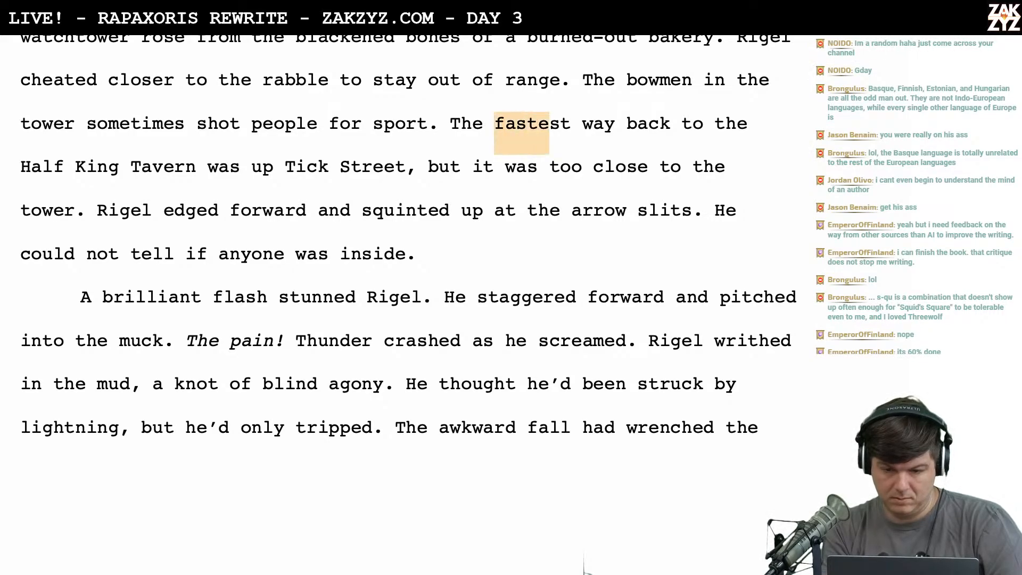
key(shift+Right)
key(shift+Right)
key(shift+Right)
key(shift+Right)
key(shift+Right)
key(shift+Right)
key(shift+Right)
key(shift+Right)
key(shift+Right)
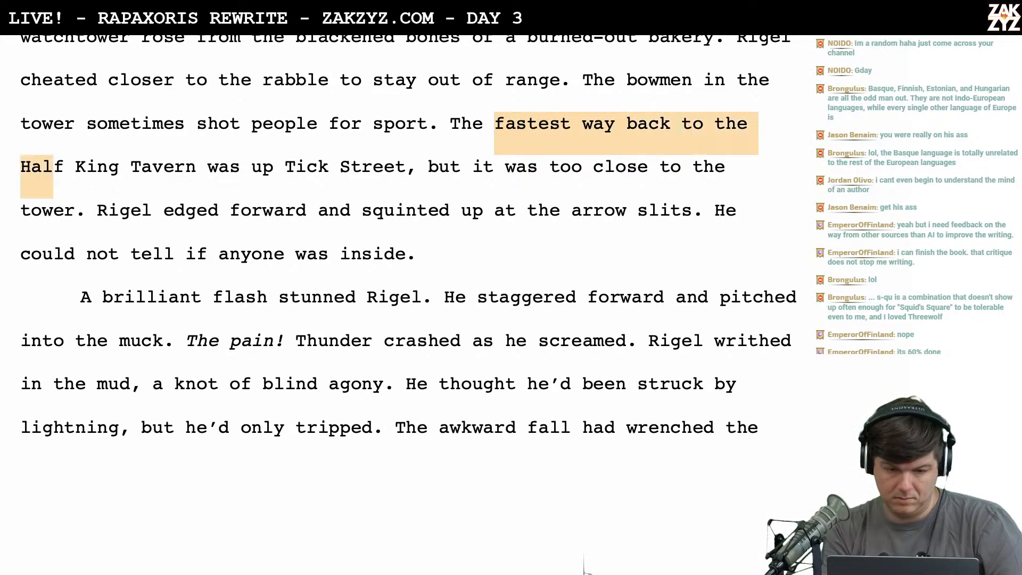
key(shift+Left)
key(shift+Left)
key(shift+Left)
text(sjor)
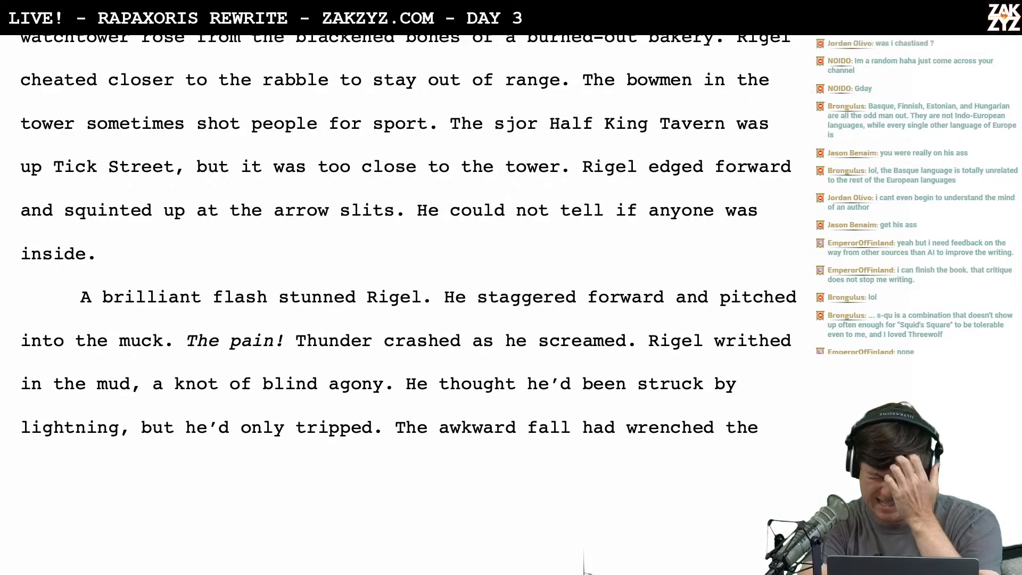
Reread the scene from the cultists before the Mission of the True Star through Rigel's fall in the muck
scroll(407, 256, up, 4)
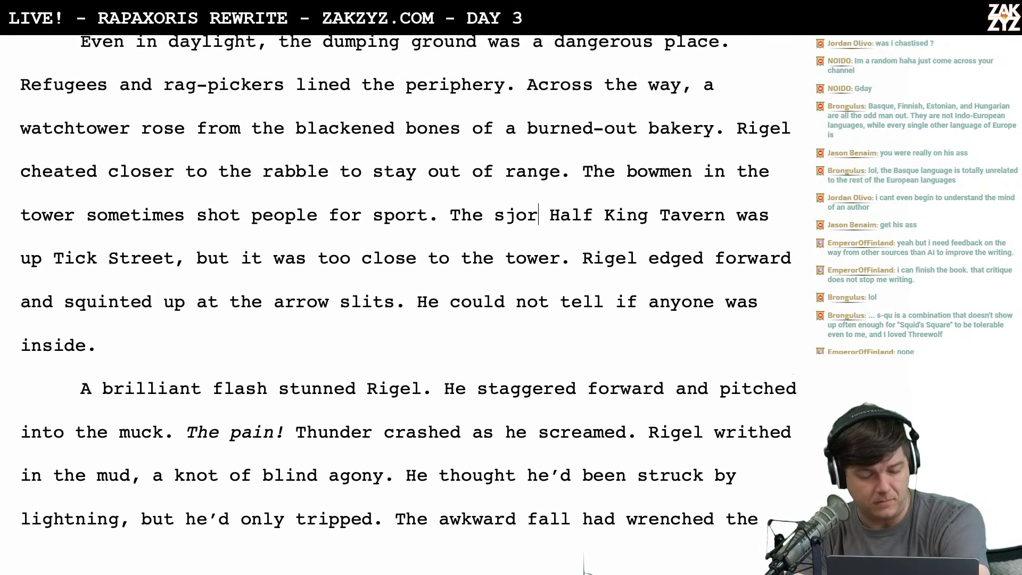
scroll(485, 124, up, 8)
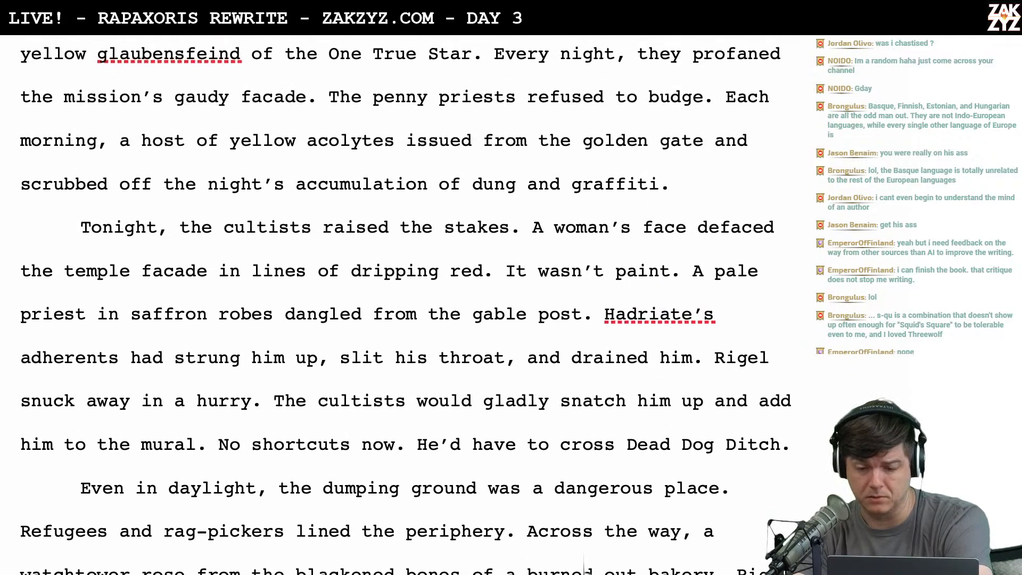
scroll(485, 124, up, 4)
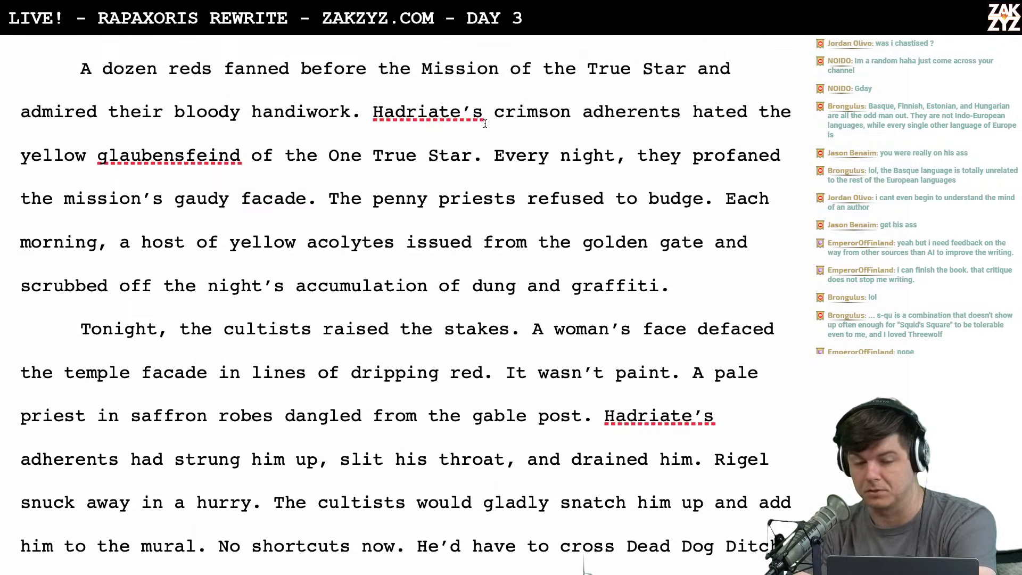
scroll(485, 123, down, 1)
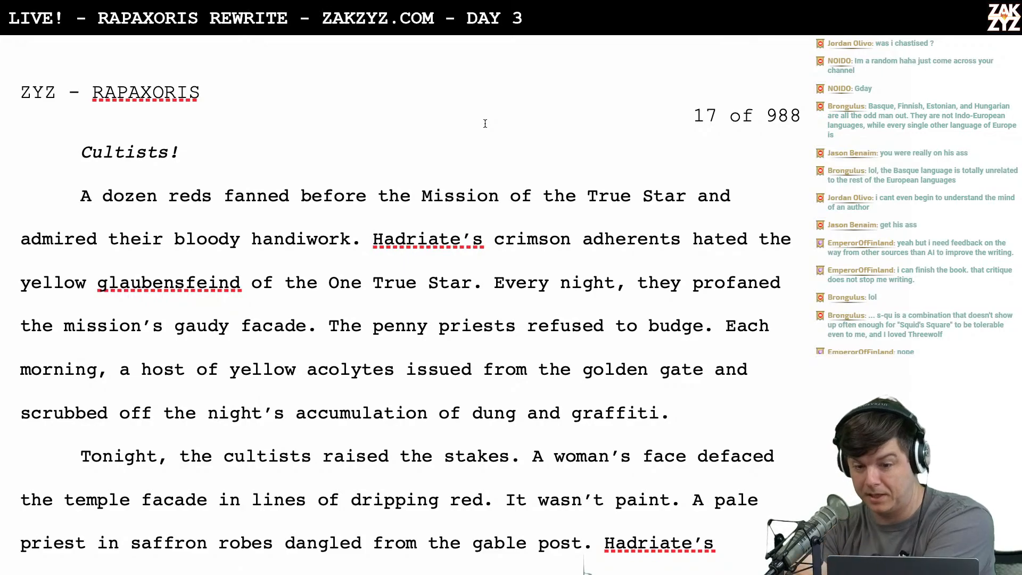
scroll(485, 124, down, 5)
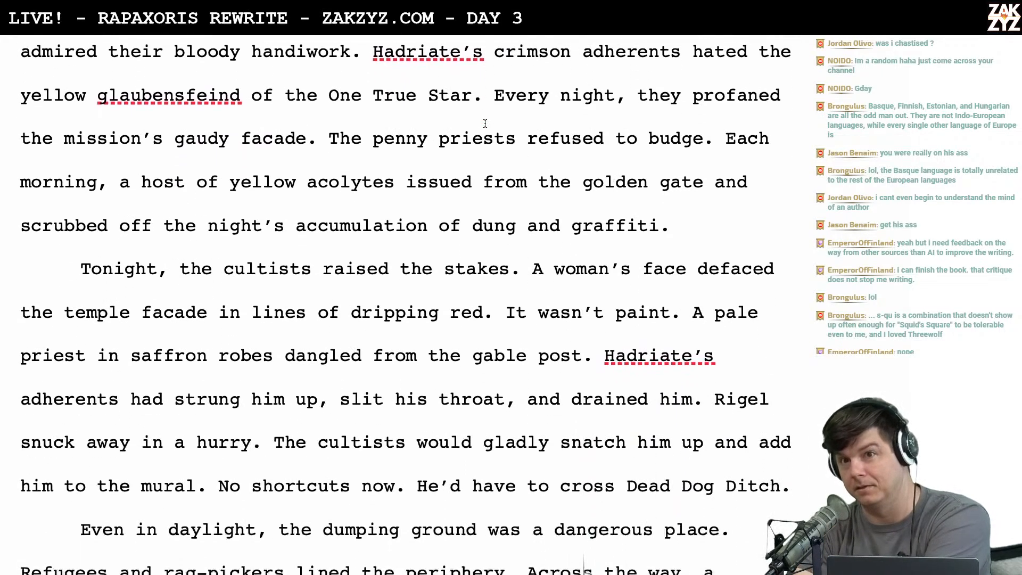
scroll(485, 124, down, 5)
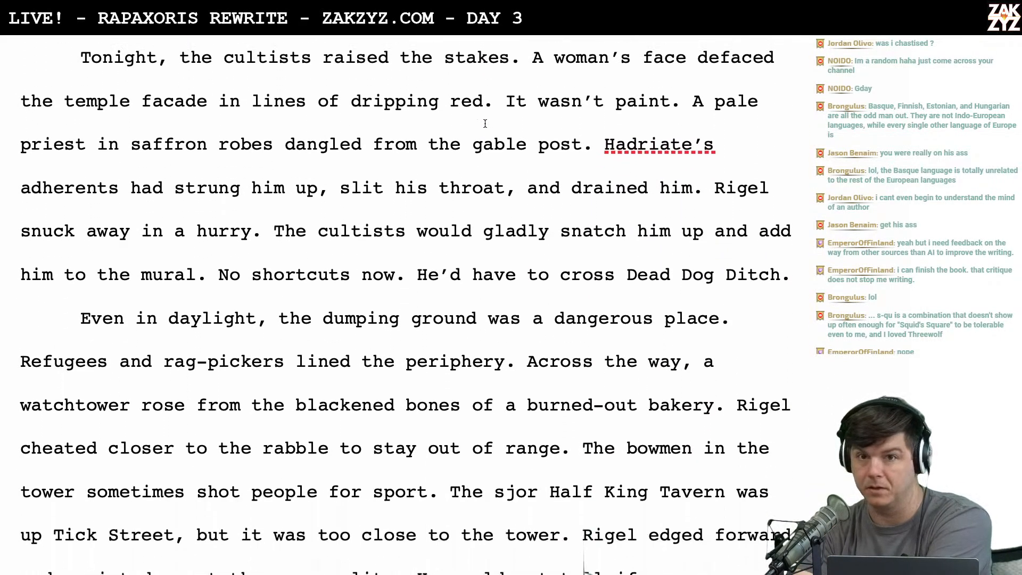
scroll(485, 123, down, 1)
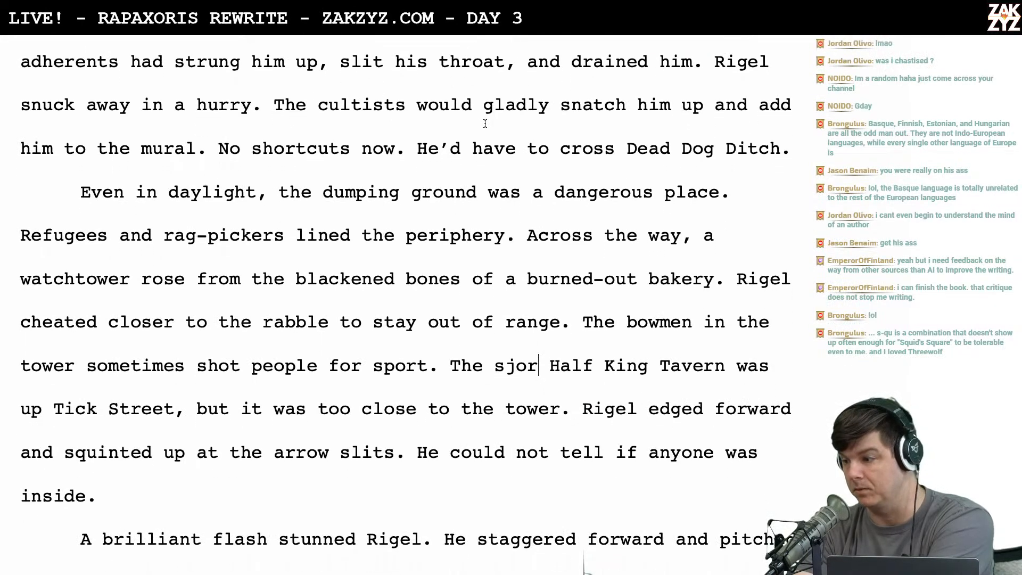
scroll(484, 124, down, 3)
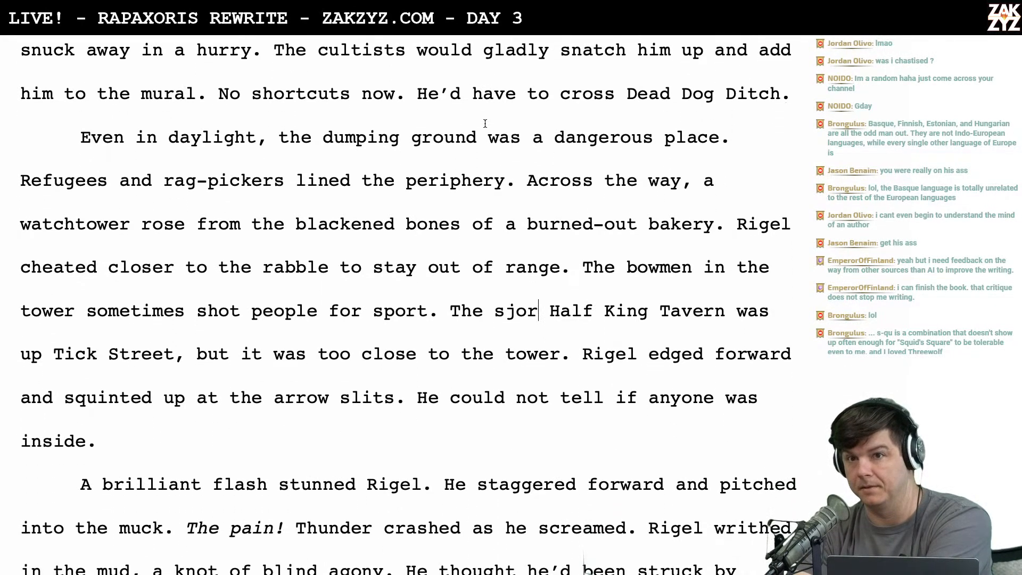
scroll(485, 124, down, 9)
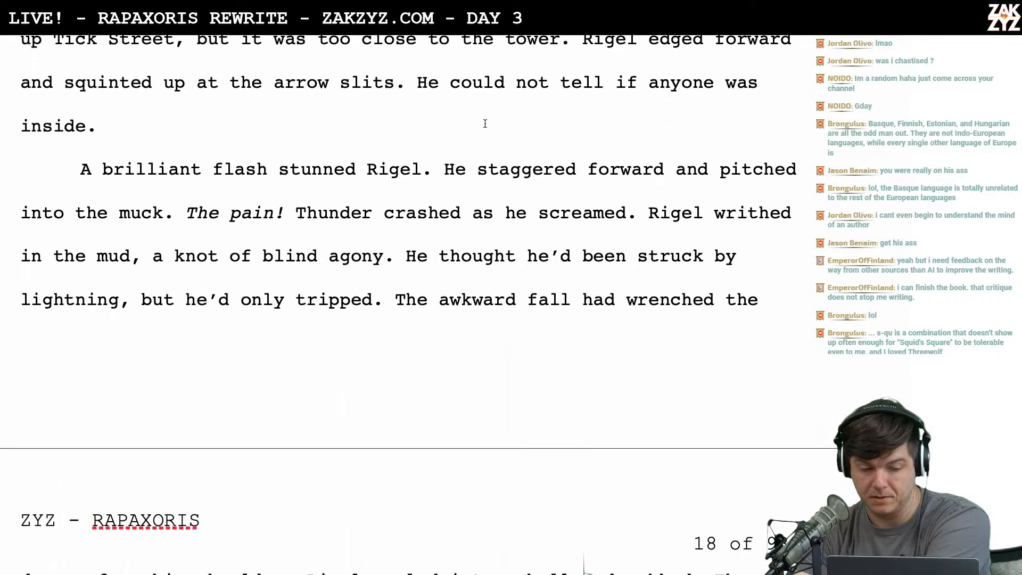
scroll(485, 123, up, 16)
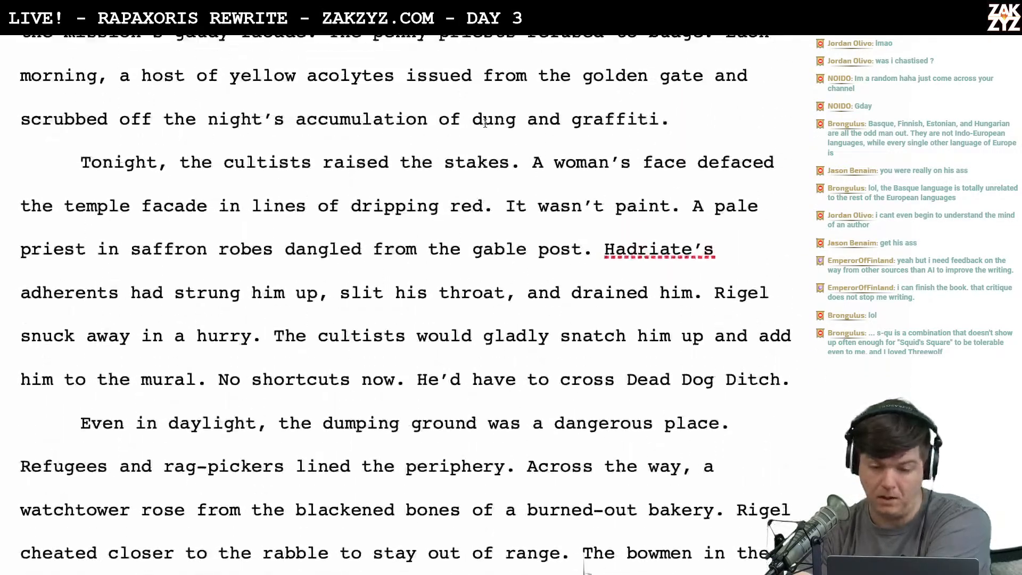
scroll(485, 123, up, 3)
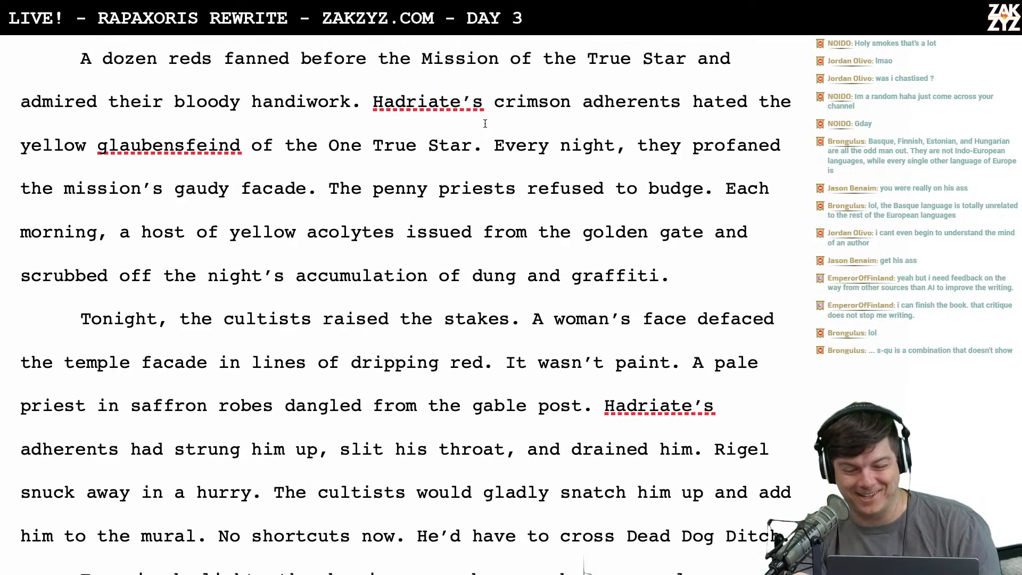
scroll(485, 124, down, 3)
scroll(485, 124, down, 1)
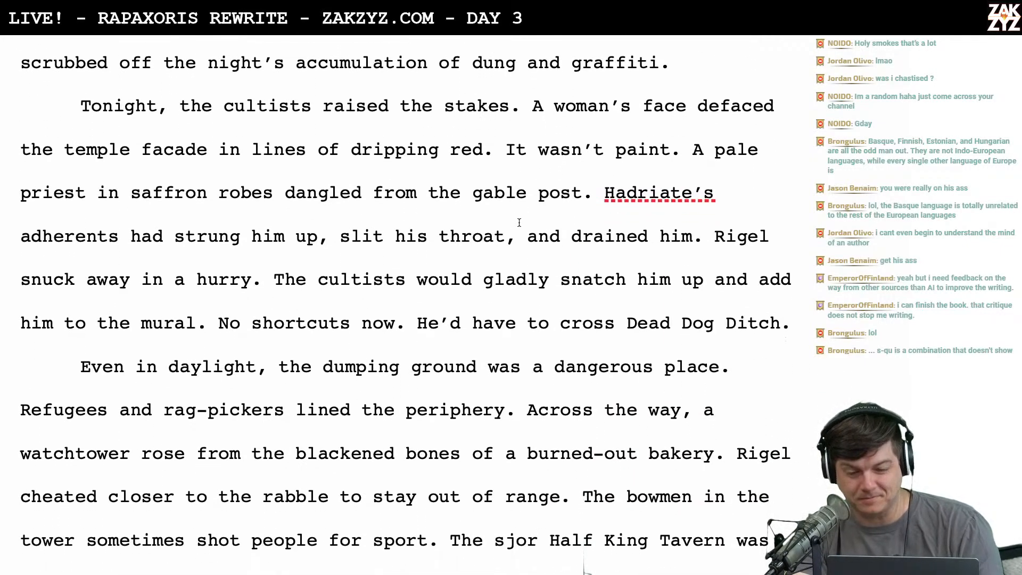
scroll(519, 222, down, 1)
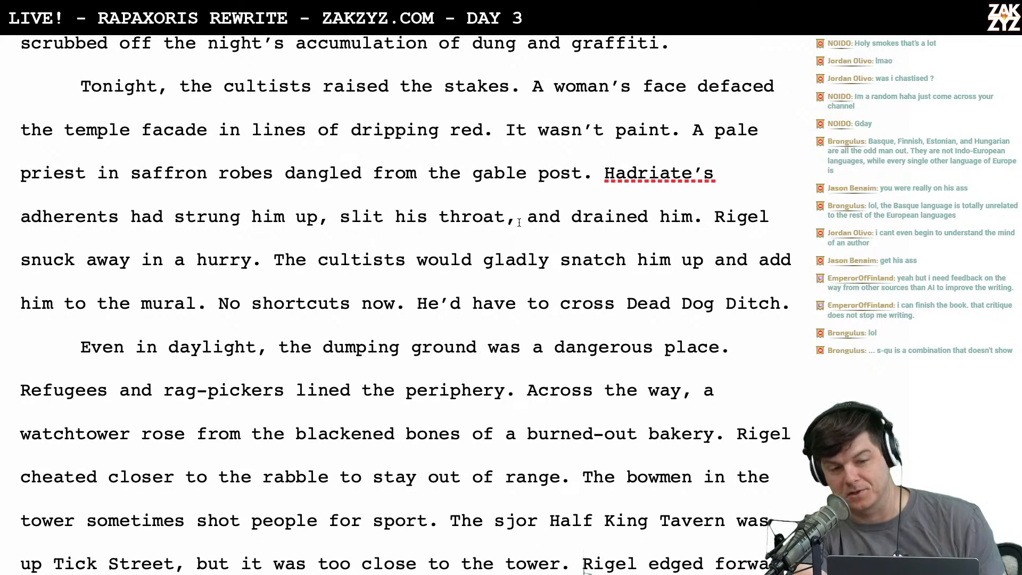
scroll(519, 222, down, 7)
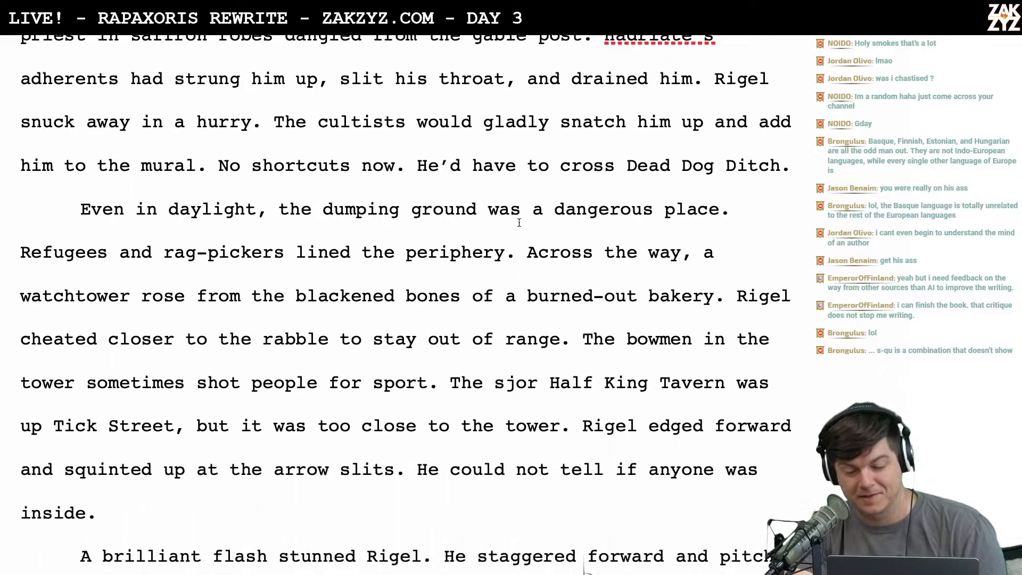
scroll(519, 222, down, 9)
scroll(519, 222, up, 2)
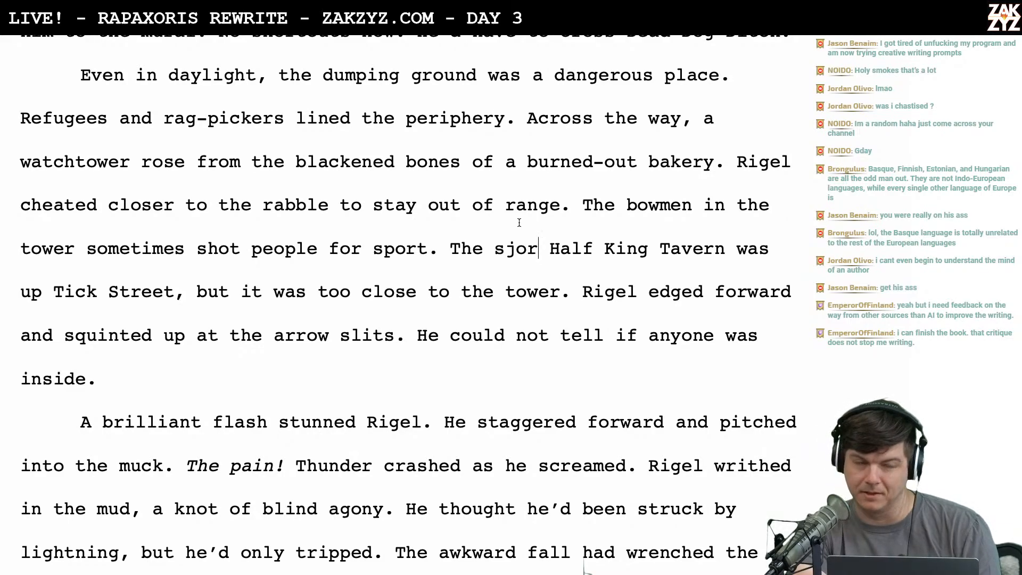
Delete the mistyped word "sjor" before "Half King Tavern"
key(BackSpace)
key(BackSpace)
key(BackSpace)
key(BackSpace)
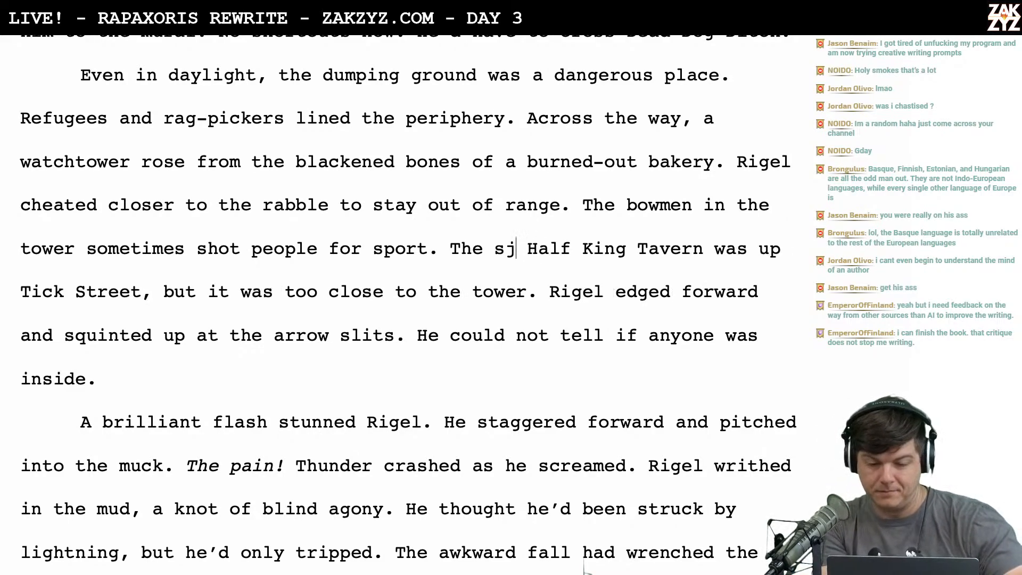
key(BackSpace)
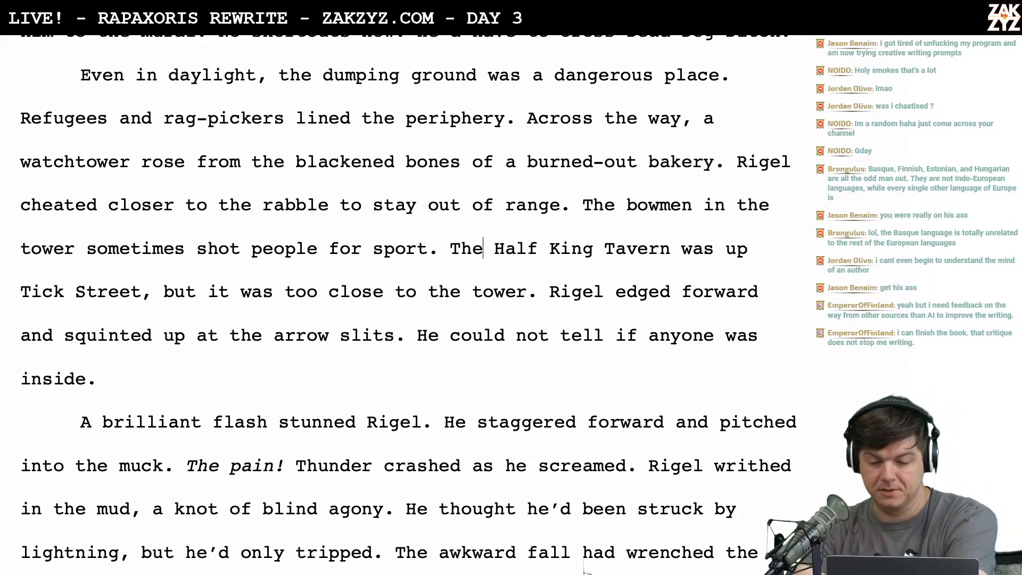
Insert "arrow" before "range" in the sentence about Rigel cheating closer to the rabble
scroll(584, 567, down, 2)
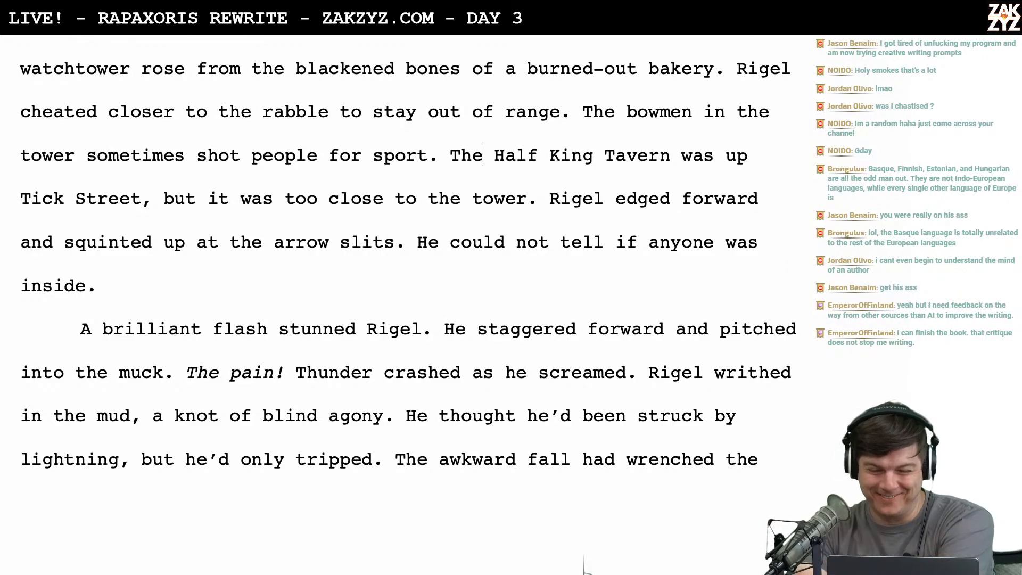
scroll(455, 218, down, 1)
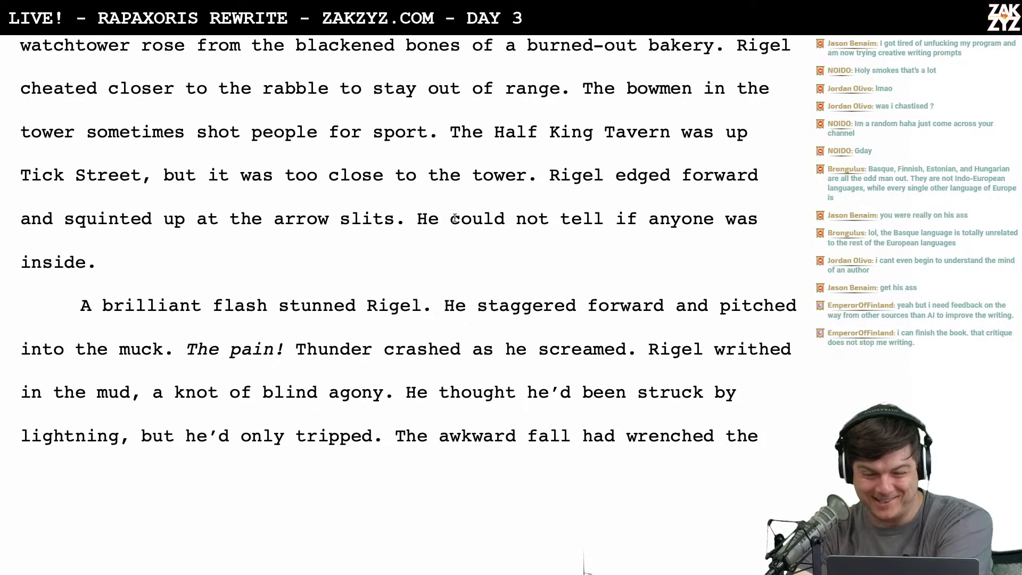
scroll(455, 219, down, 1)
scroll(455, 217, up, 4)
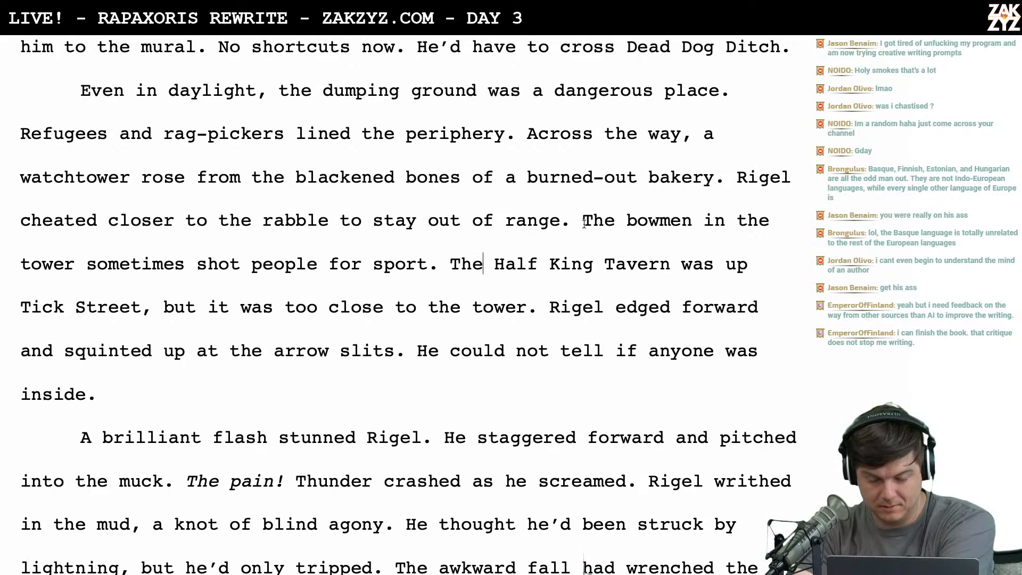
click(506, 220)
text(bpr)
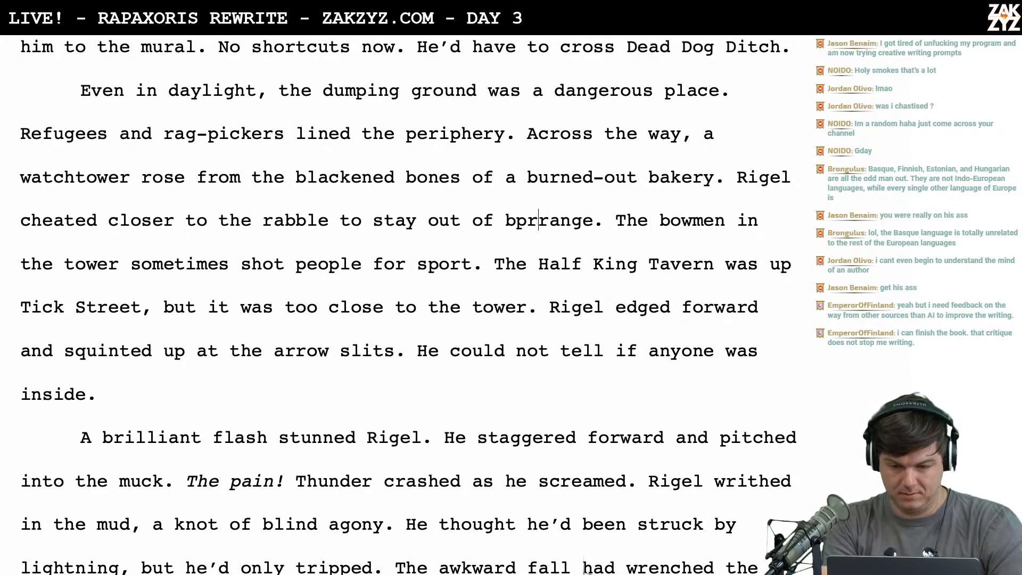
key(BackSpace)
key(BackSpace)
key(BackSpace)
text(arrow)
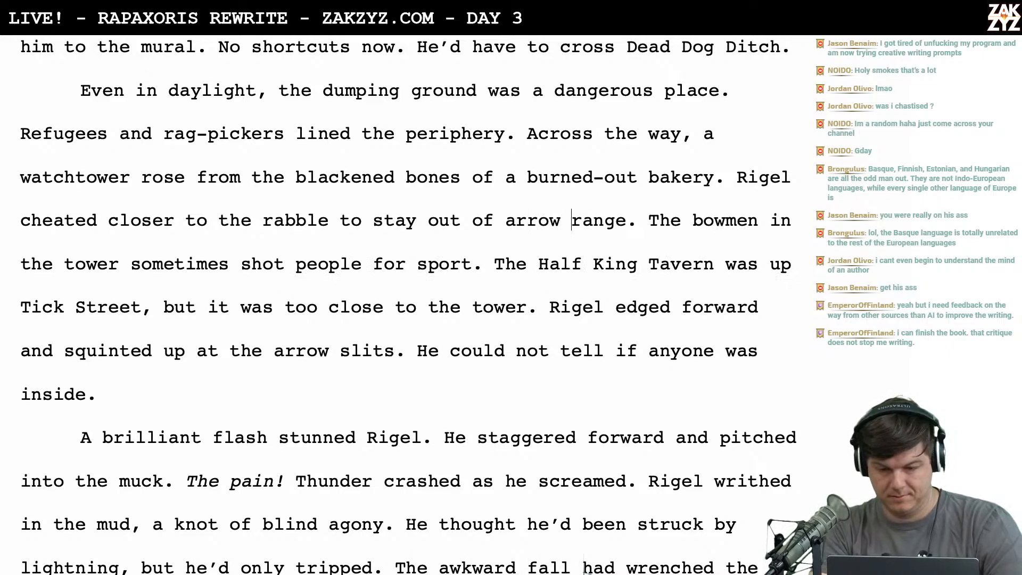
Break the paragraph after "shot people for sport." so "The Half King Tavern" starts a new one
scroll(491, 135, down, 1)
scroll(453, 186, down, 1)
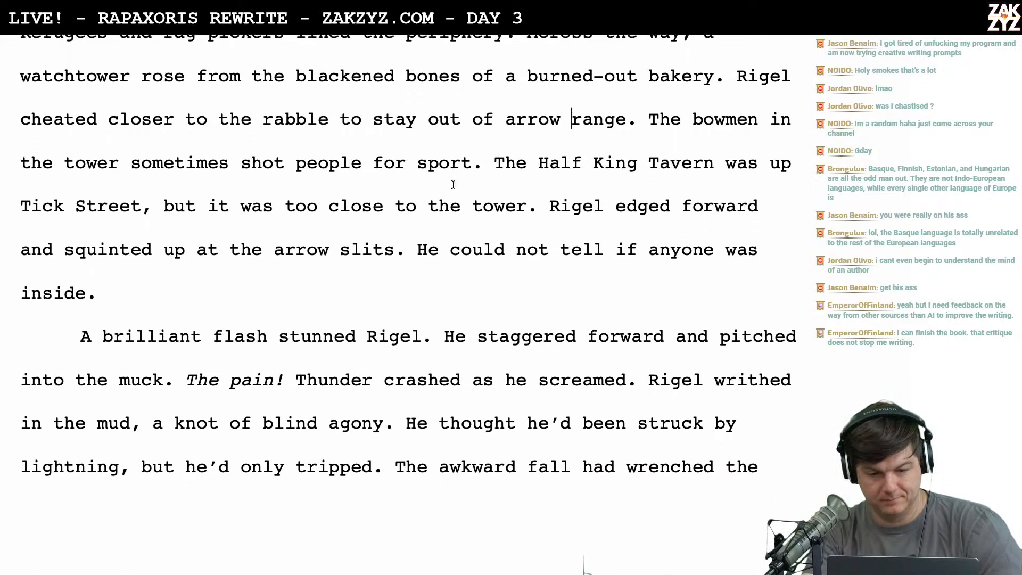
click(501, 154)
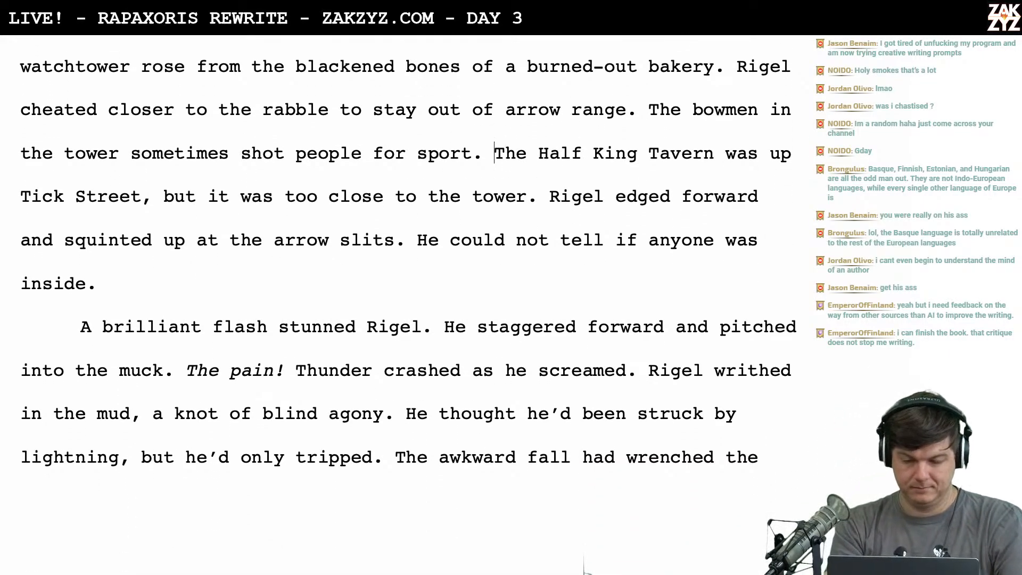
key(Return)
key(Left)
Add "The shortest path back to the Half King Tavern was up" after "shot people for sport."
text(Trhe)
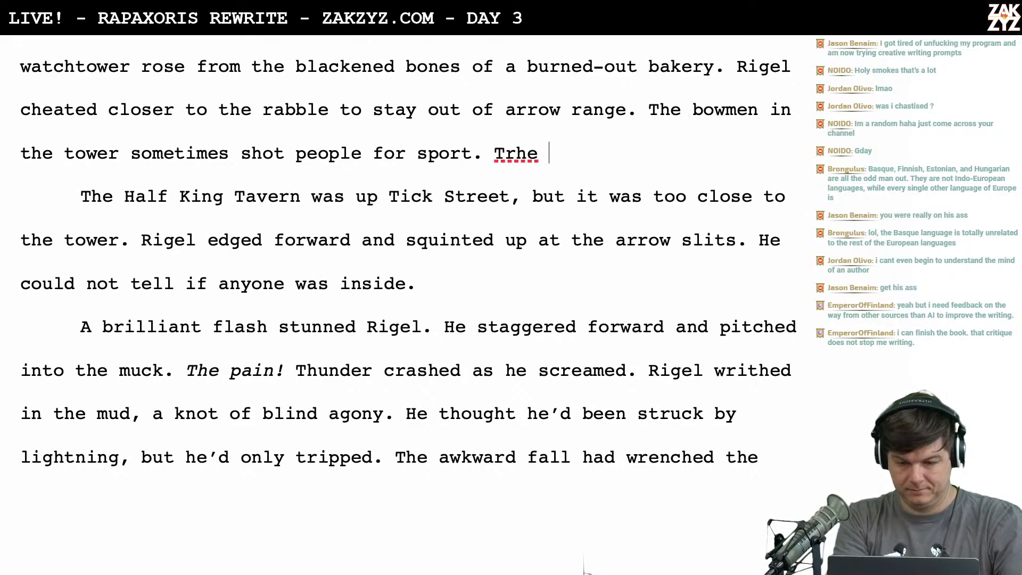
key(BackSpace)
key(BackSpace)
key(BackSpace)
key(BackSpace)
text(he shortes t)
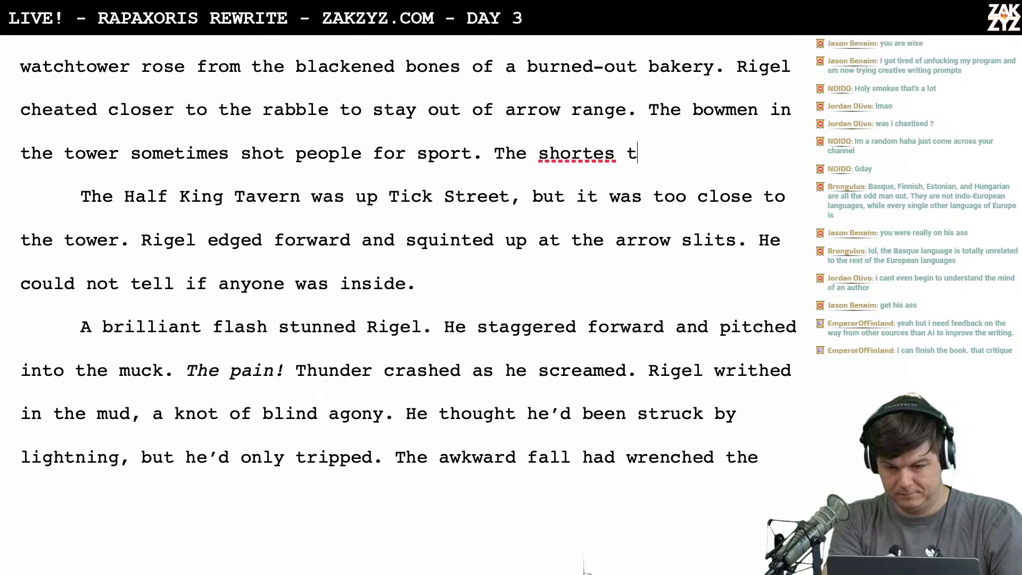
key(BackSpace)
key(BackSpace)
text(t path back)
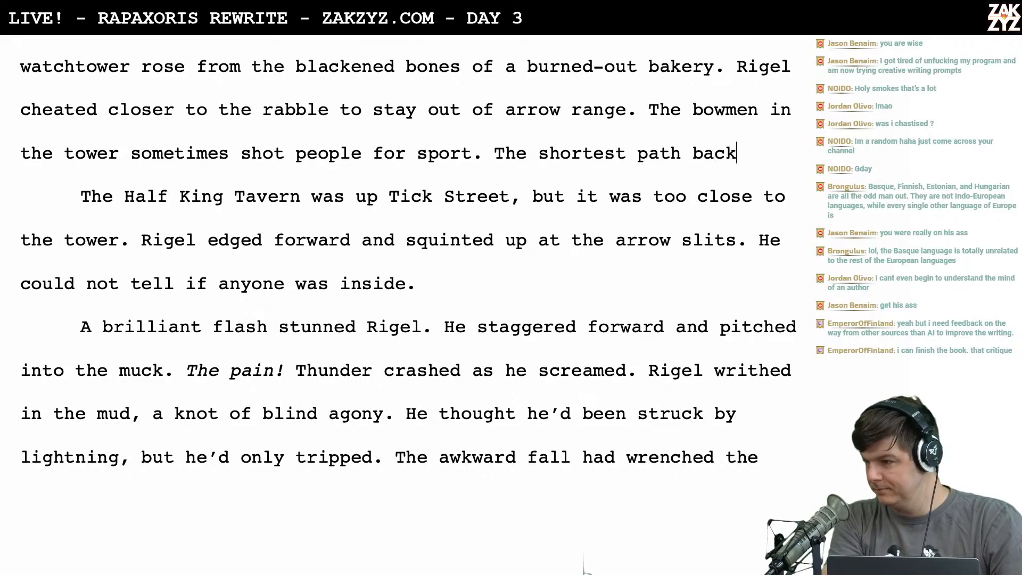
text( to the half)
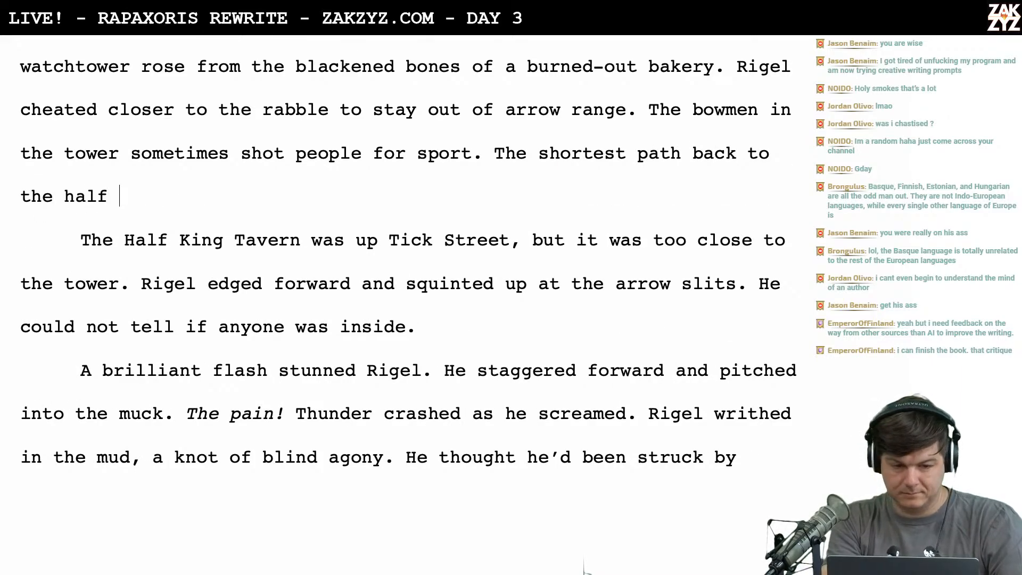
key(BackSpace)
key(BackSpace)
key(BackSpace)
key(BackSpace)
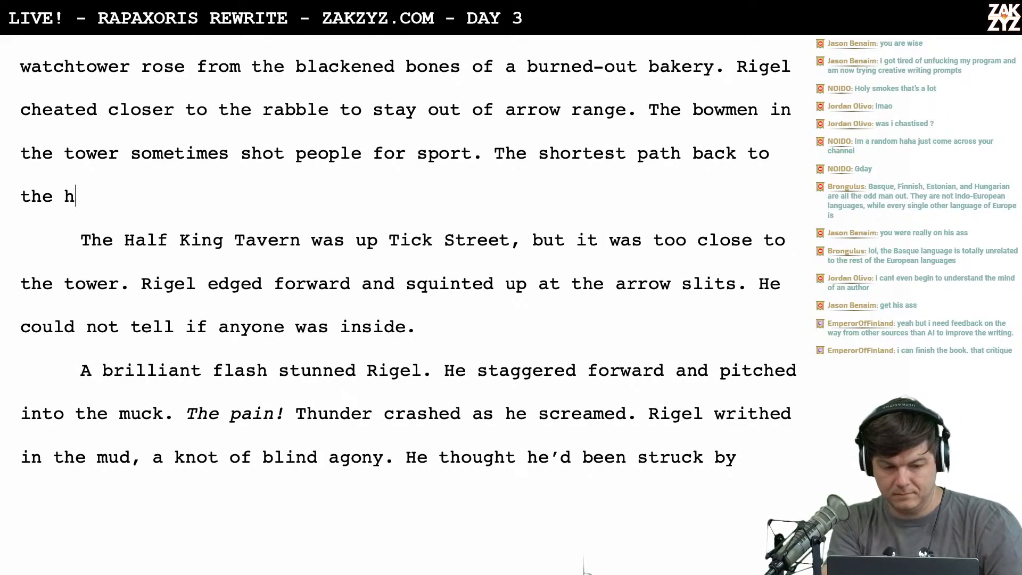
key(BackSpace)
text(Half )
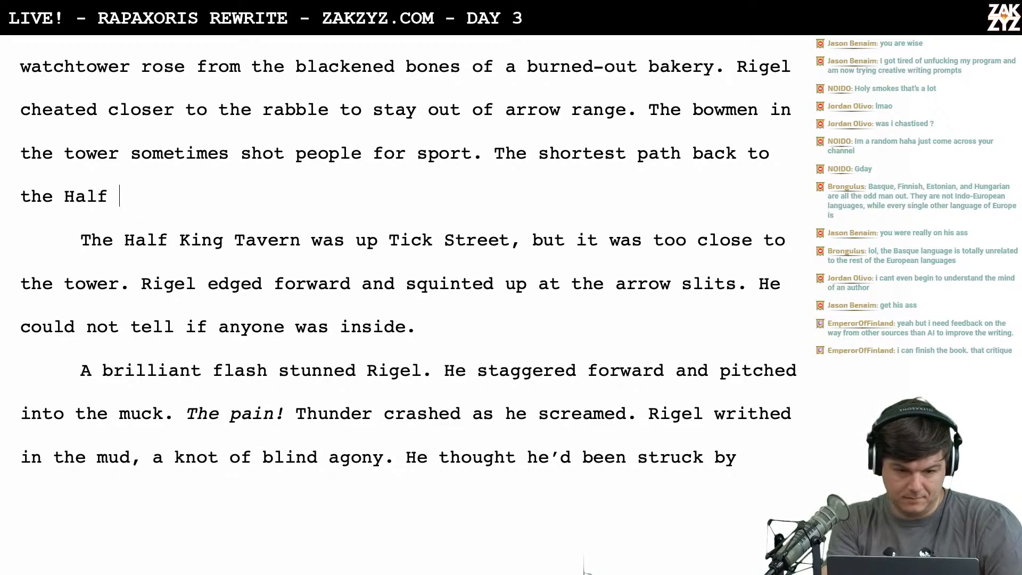
text(King Tavern)
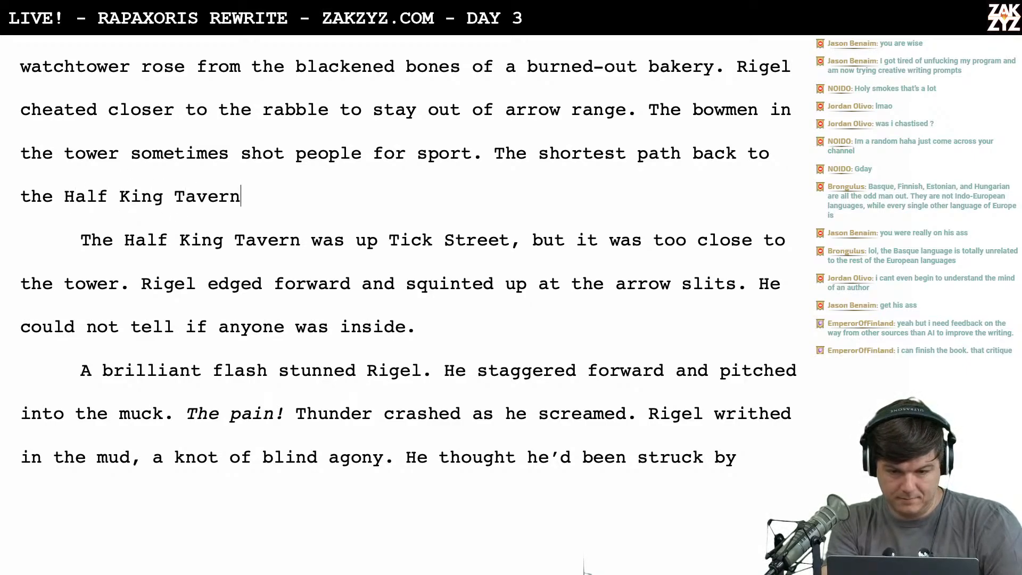
text( was u)
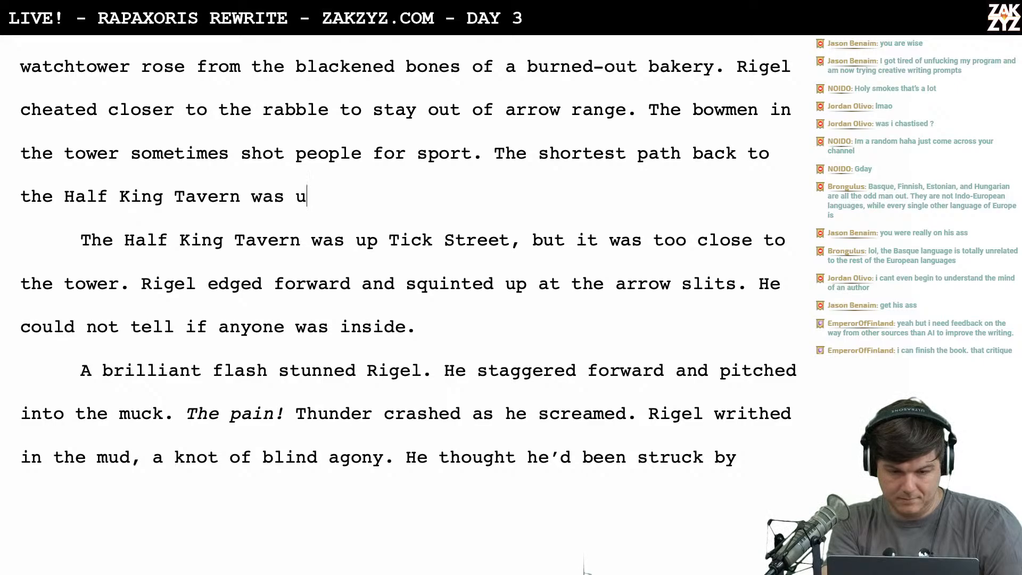
text(p)
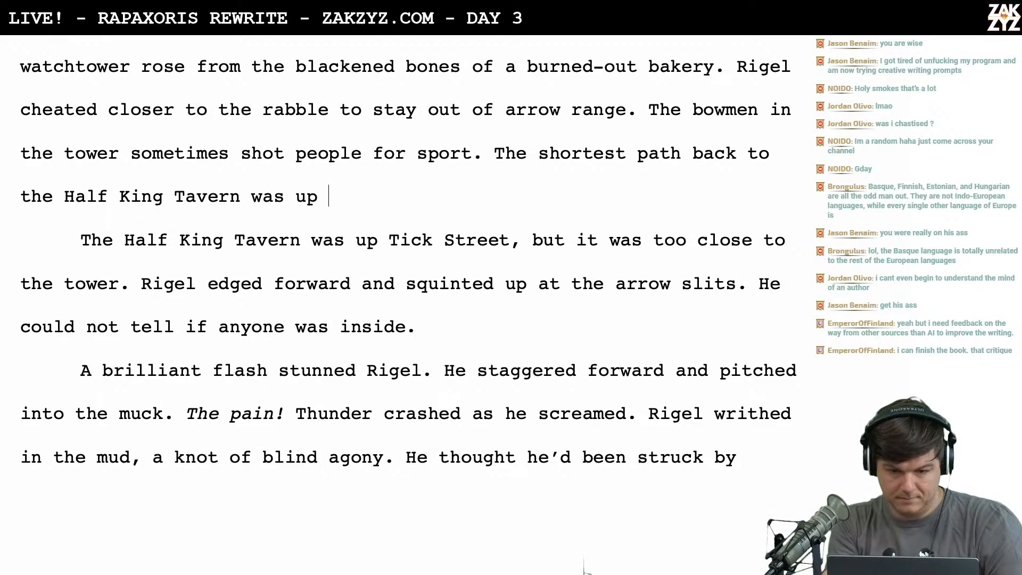
Delete the paragraph break and the duplicate "The Half King Tavern was up" so the new sentence runs on into "Tick Street"
key(shift+Down)
key(shift+Right)
key(shift+Right)
key(shift+Right)
key(shift+Right)
key(shift+Right)
key(shift+Right)
key(shift+Left)
key(shift+Left)
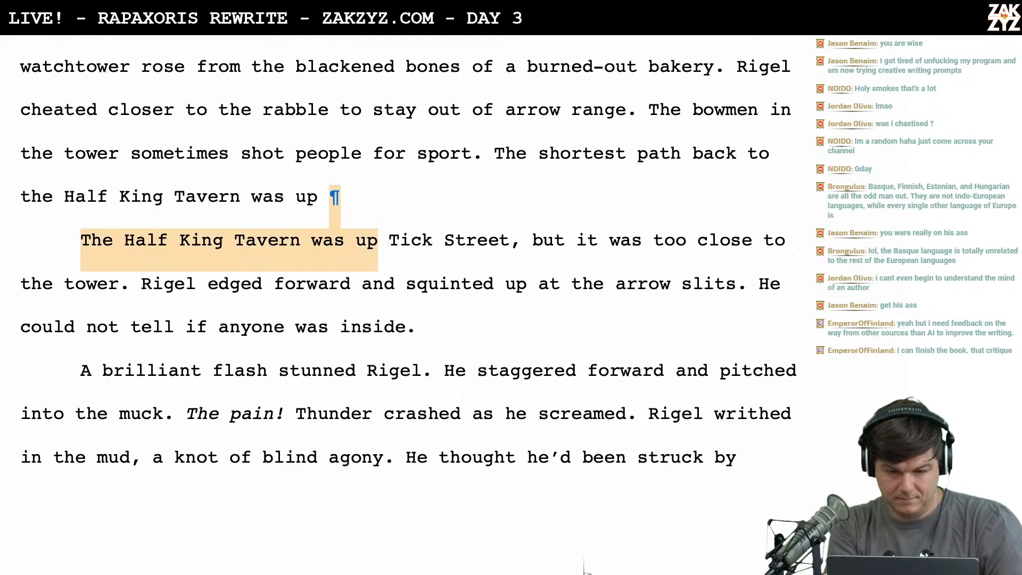
key(BackSpace)
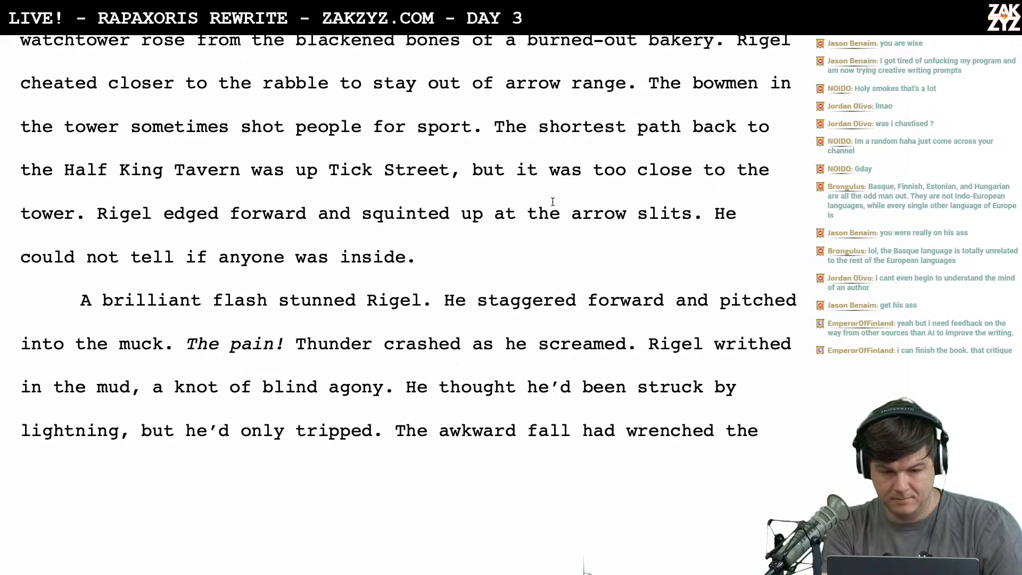
Insert "Sometimes, the bowmen in the tower shot stragglers for sport." after the sentence ending "out of arrow range."
scroll(552, 202, up, 3)
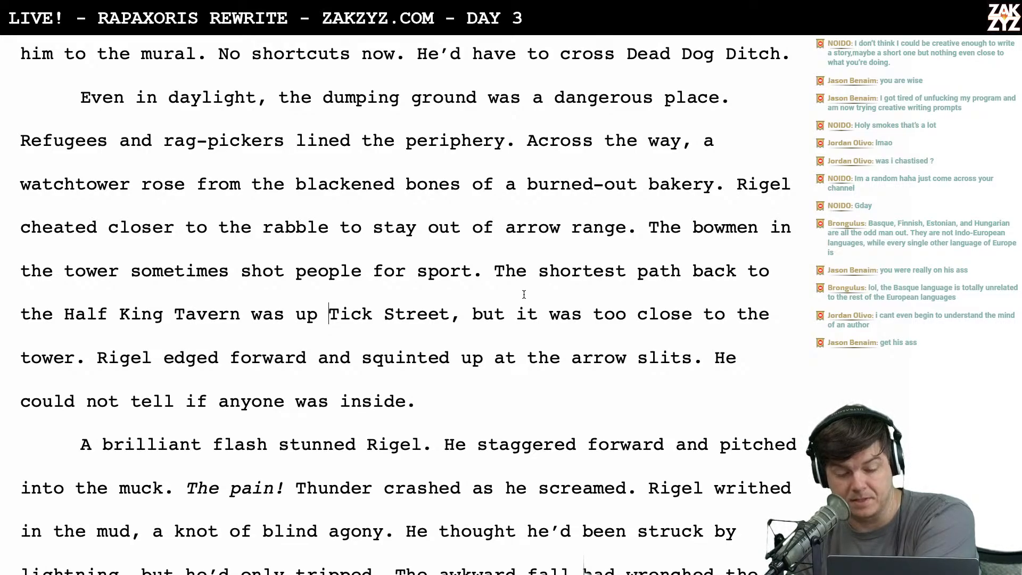
click(649, 228)
text(Sometimes, the bowm)
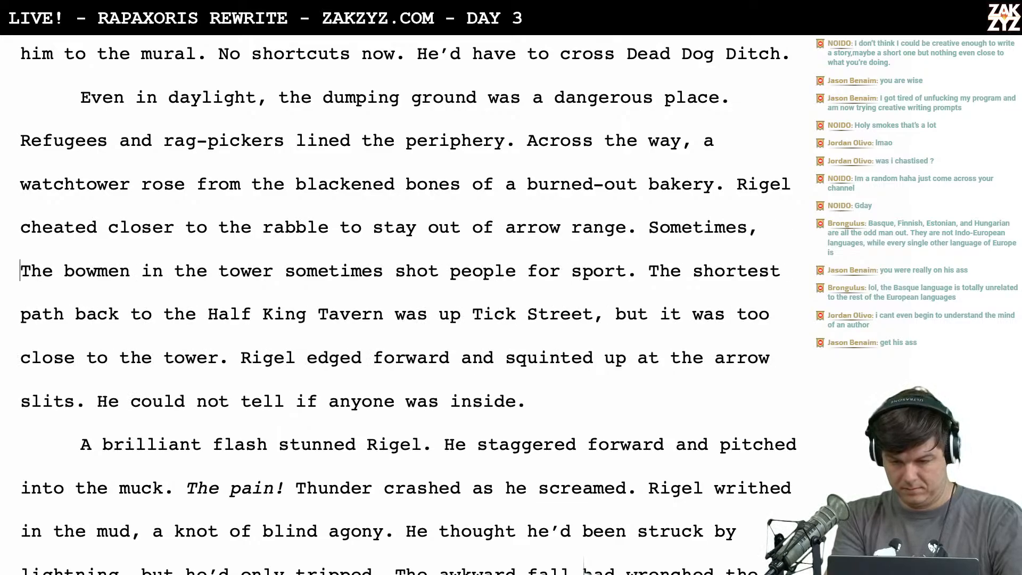
text(en in the towe)
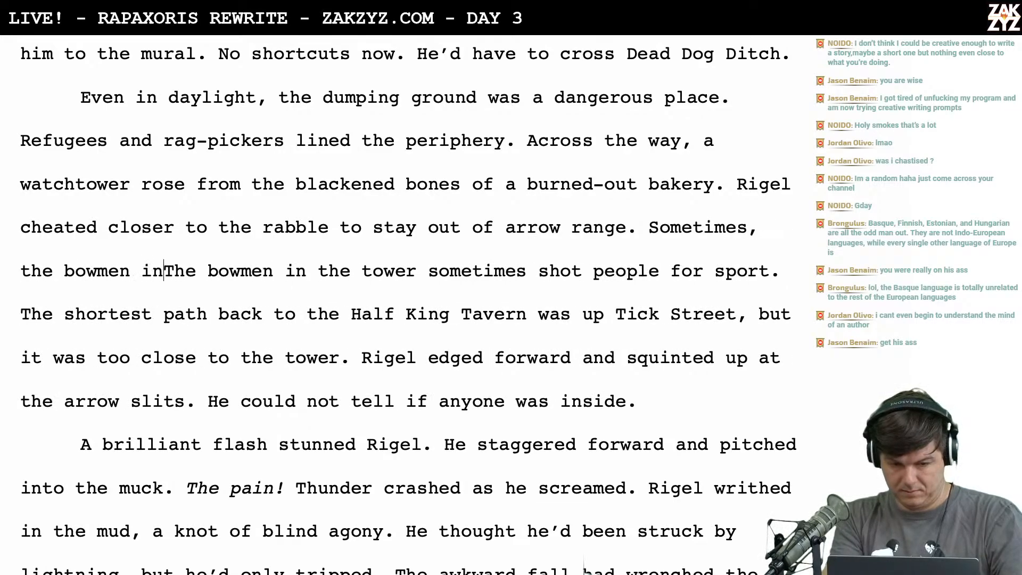
text(r shot p)
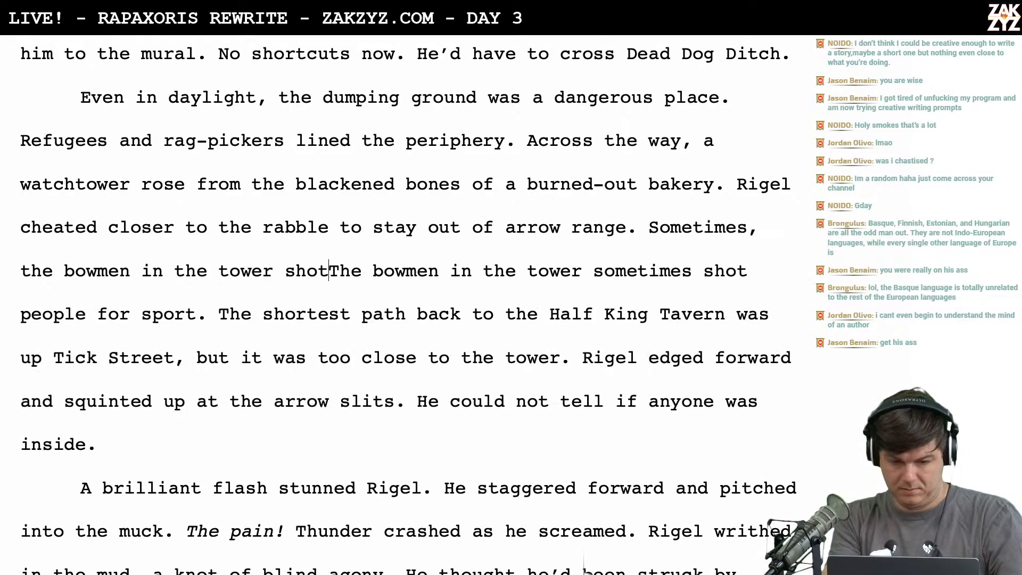
key(BackSpace)
text(s)
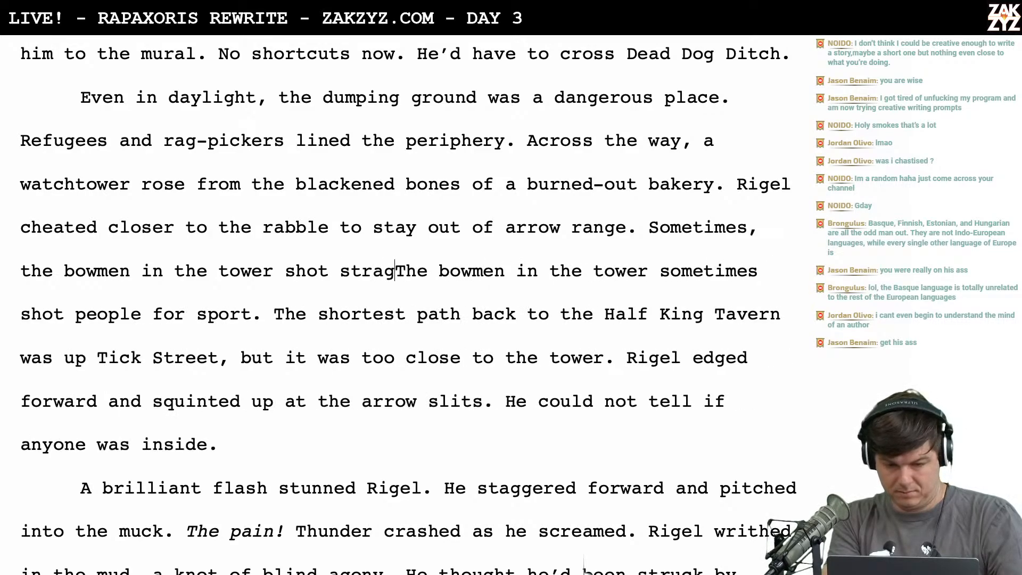
text(tragglers for sport.)
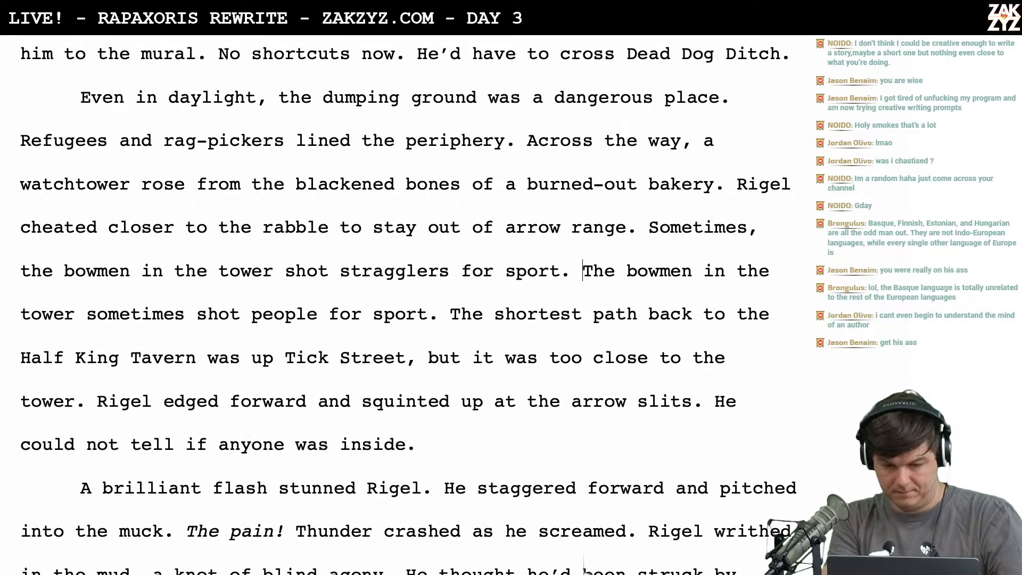
Delete the old sentence "The bowmen in the tower sometimes shot people for sport."
key(shift+Down)
key(shift+Left)
key(shift+Left)
key(shift+Left)
key(shift+Left)
key(shift+Left)
key(shift+Left)
key(shift+Left)
key(shift+Left)
key(shift+Left)
key(shift+Left)
key(shift+Left)
key(shift+Left)
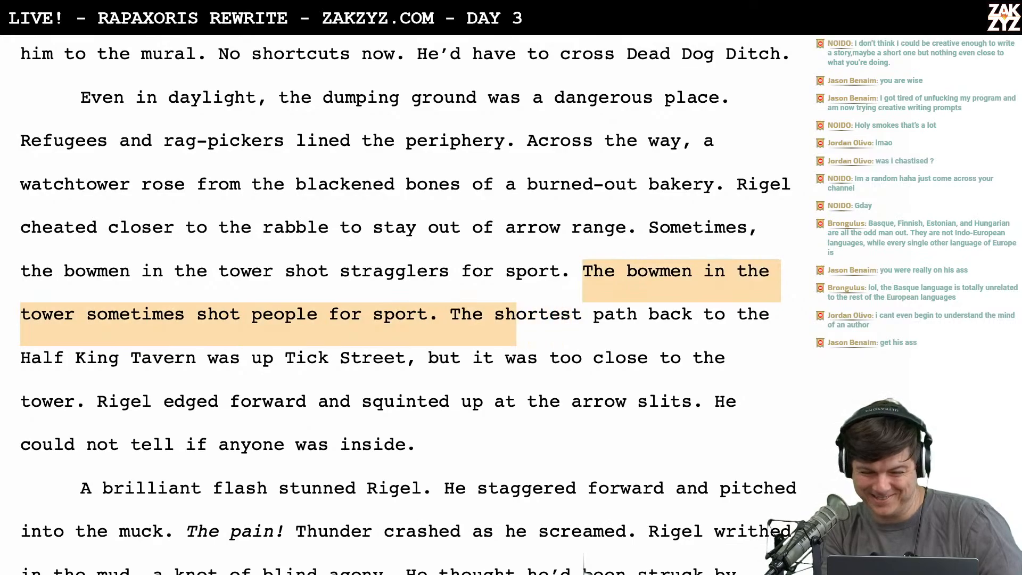
key(shift+Left)
key(BackSpace)
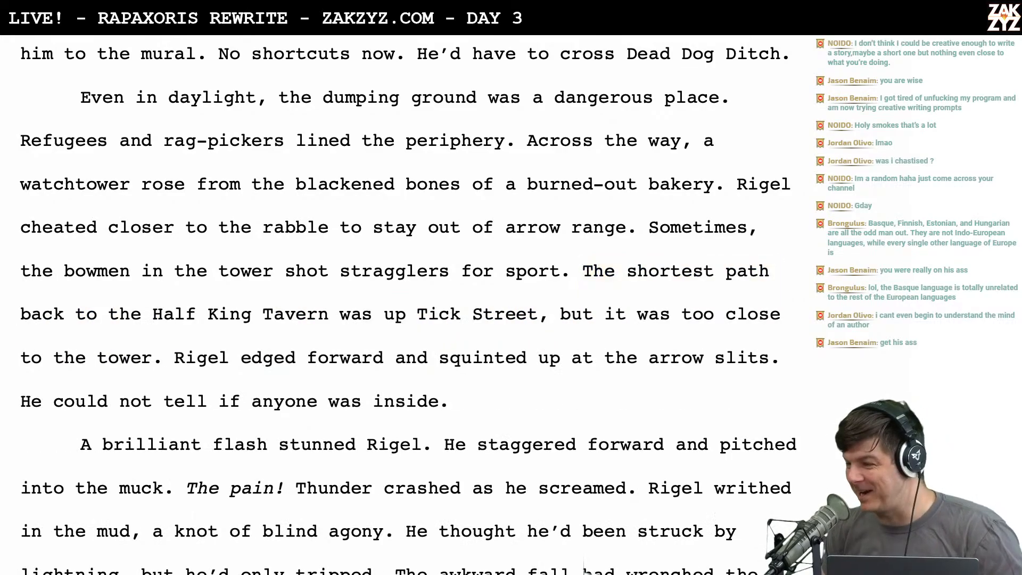
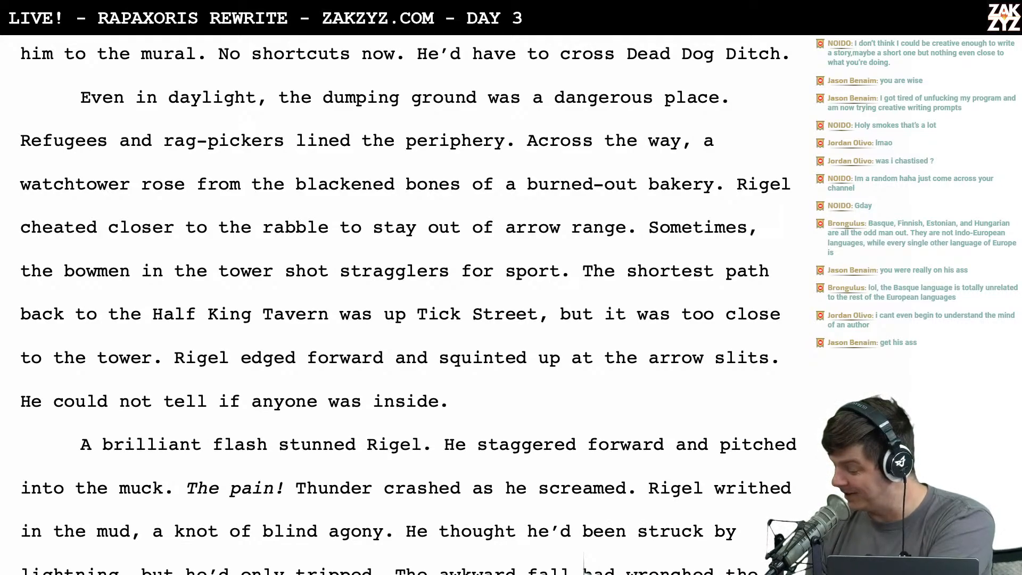
Cut "in the tower" after "the bowmen" in the sentence about shooting stragglers for sport
scroll(584, 564, down, 1)
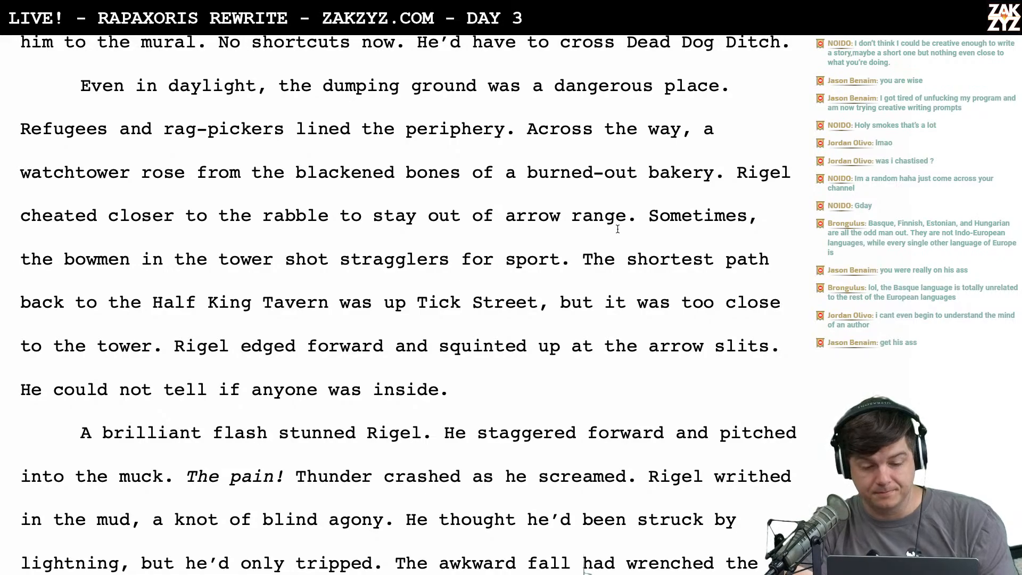
scroll(618, 226, down, 3)
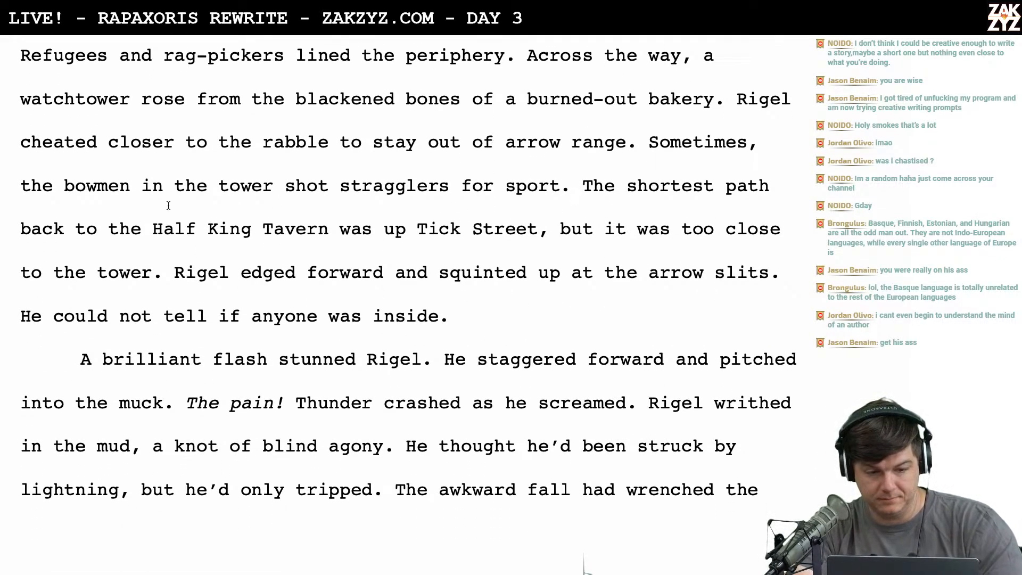
scroll(177, 193, down, 1)
scroll(177, 192, up, 1)
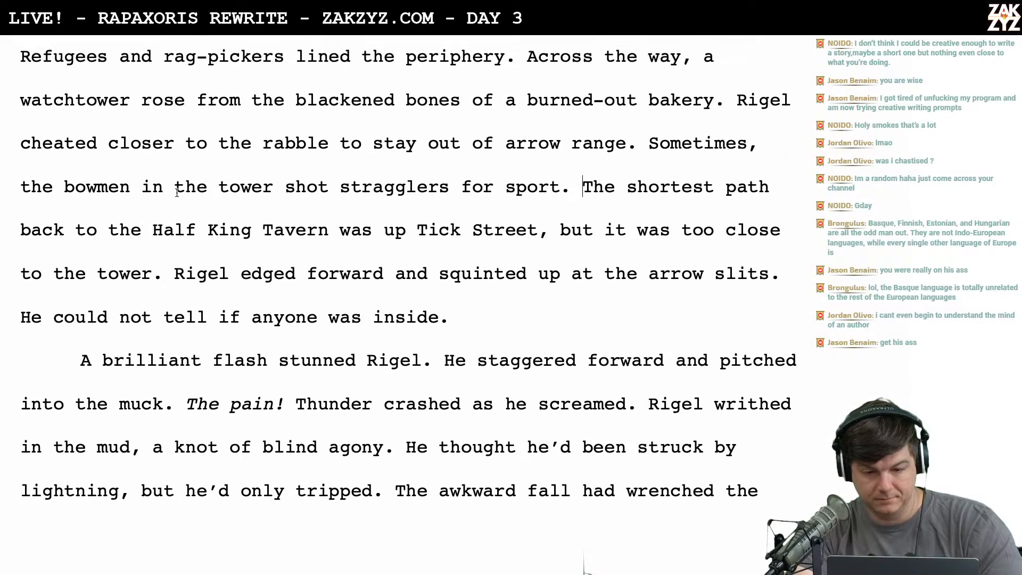
scroll(271, 177, down, 1)
scroll(271, 177, down, 1)
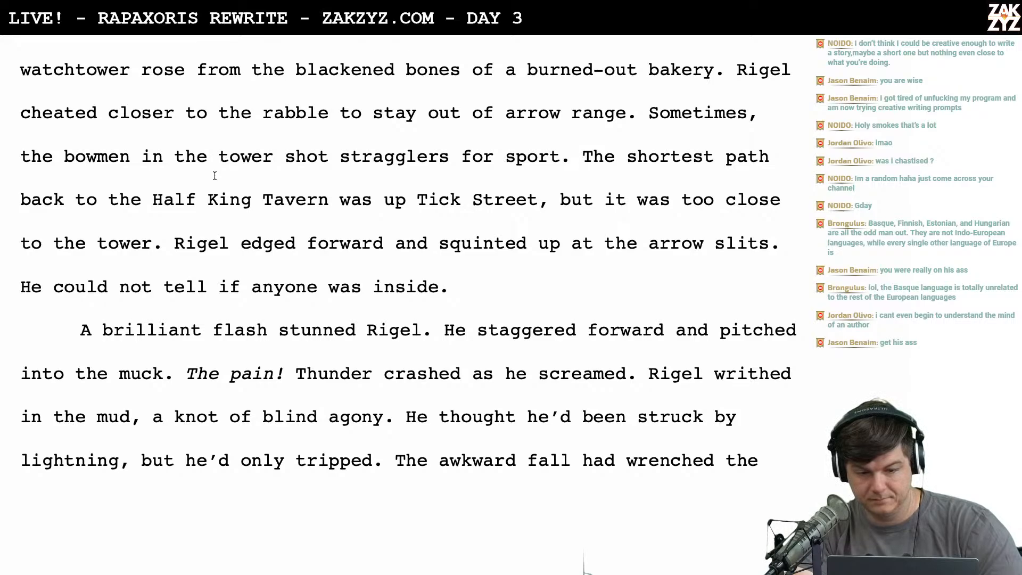
scroll(215, 175, down, 1)
scroll(214, 176, up, 2)
scroll(215, 176, up, 1)
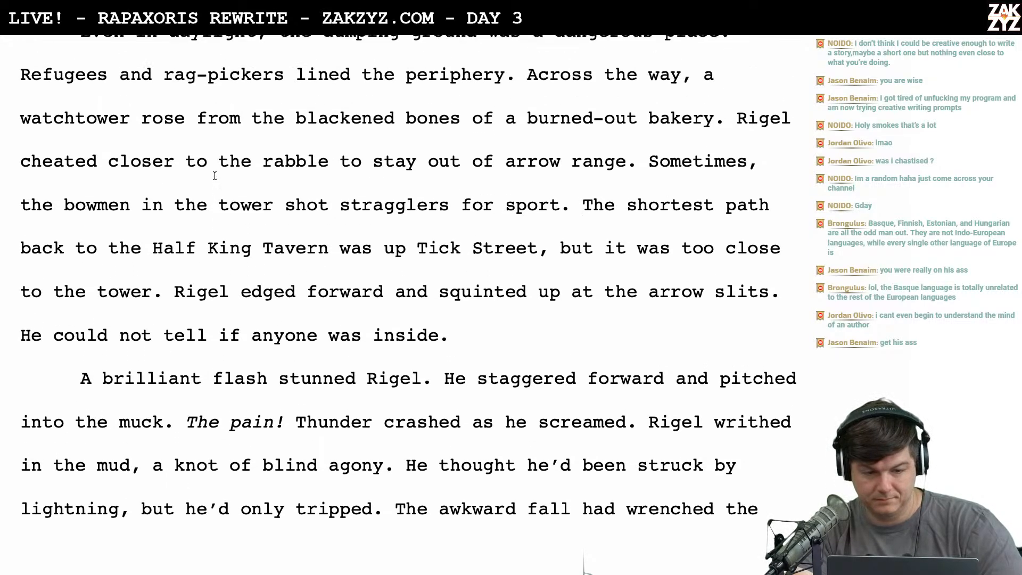
click(271, 208)
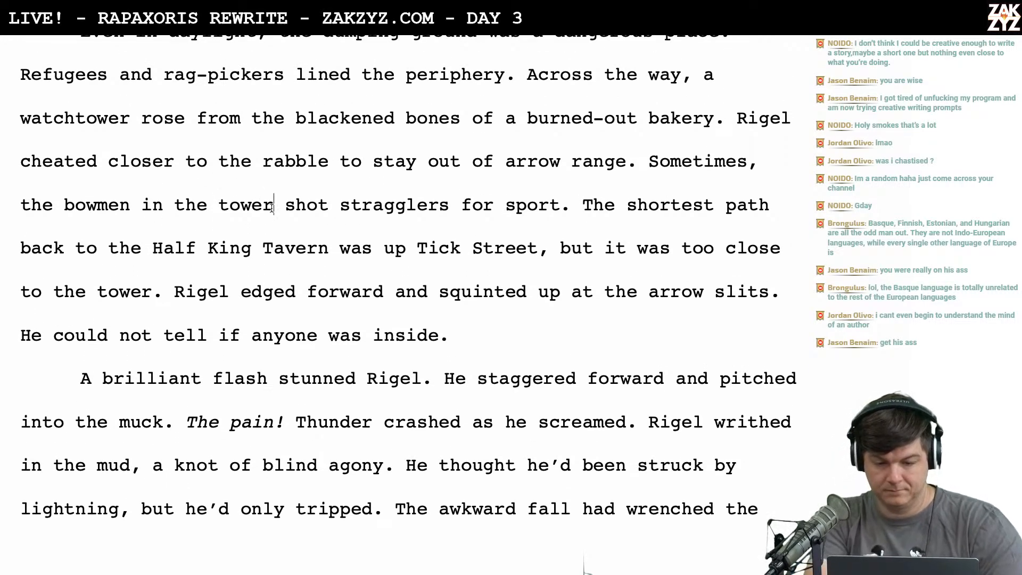
key(BackSpace)
key(BackSpace)
key(BackSpace)
key(BackSpace)
key(BackSpace)
key(BackSpace)
key(BackSpace)
key(BackSpace)
key(BackSpace)
key(BackSpace)
key(BackSpace)
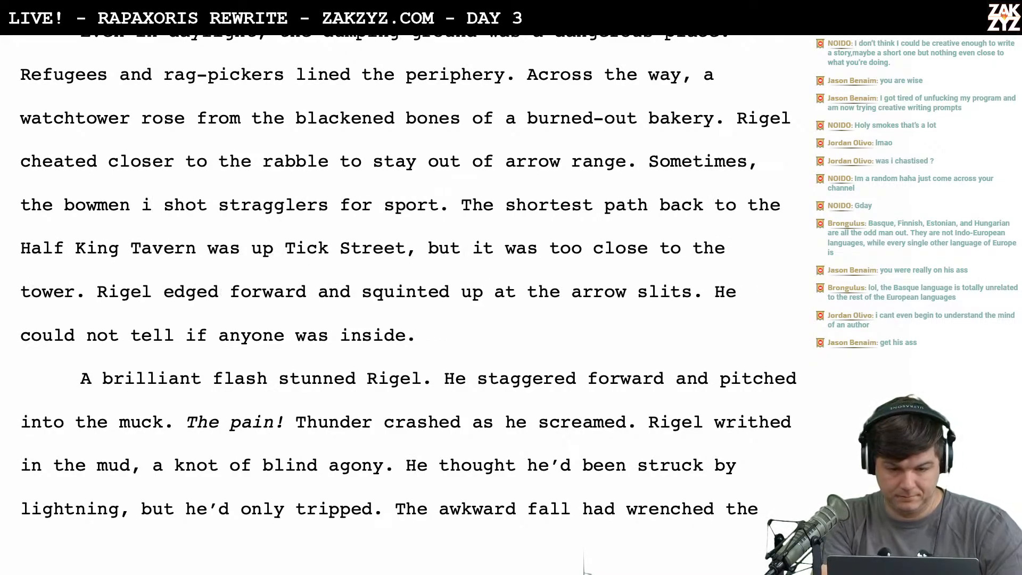
key(BackSpace)
key(BackSpace)
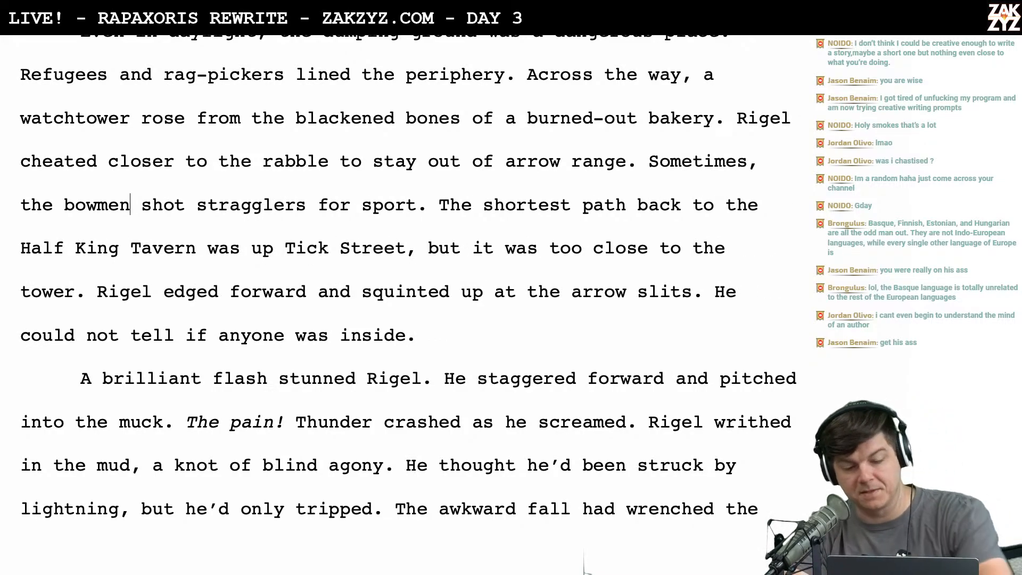
Reread the passage from the bowmen shooting stragglers through Rigel squinting up at the arrow slits
scroll(269, 206, down, 1)
scroll(163, 159, down, 1)
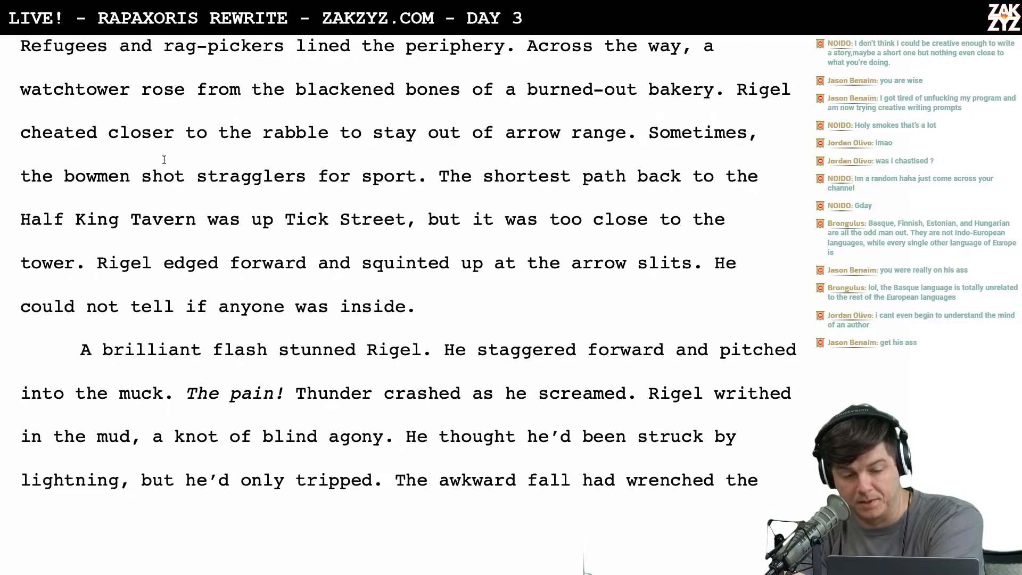
scroll(330, 224, down, 1)
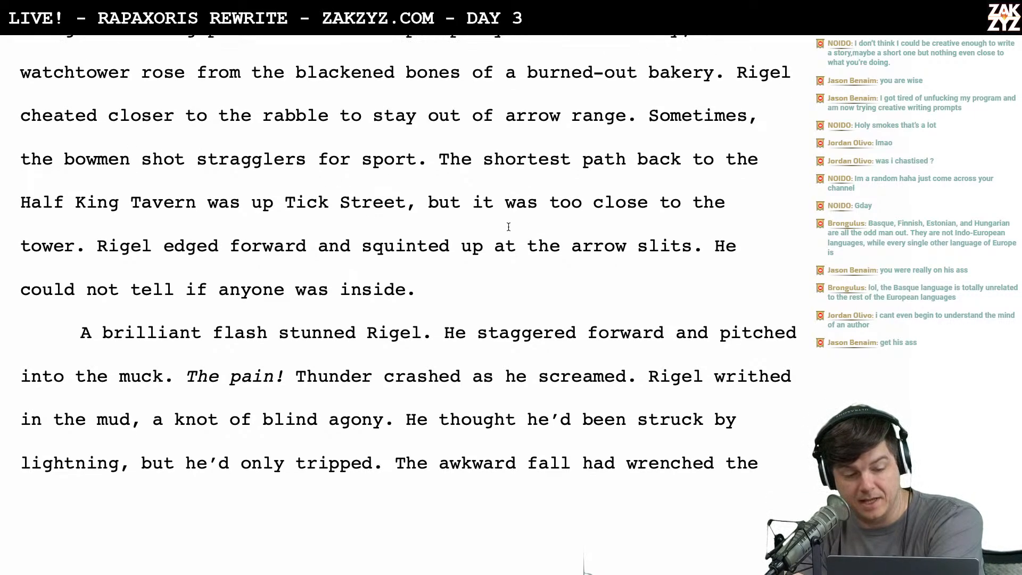
scroll(387, 222, down, 1)
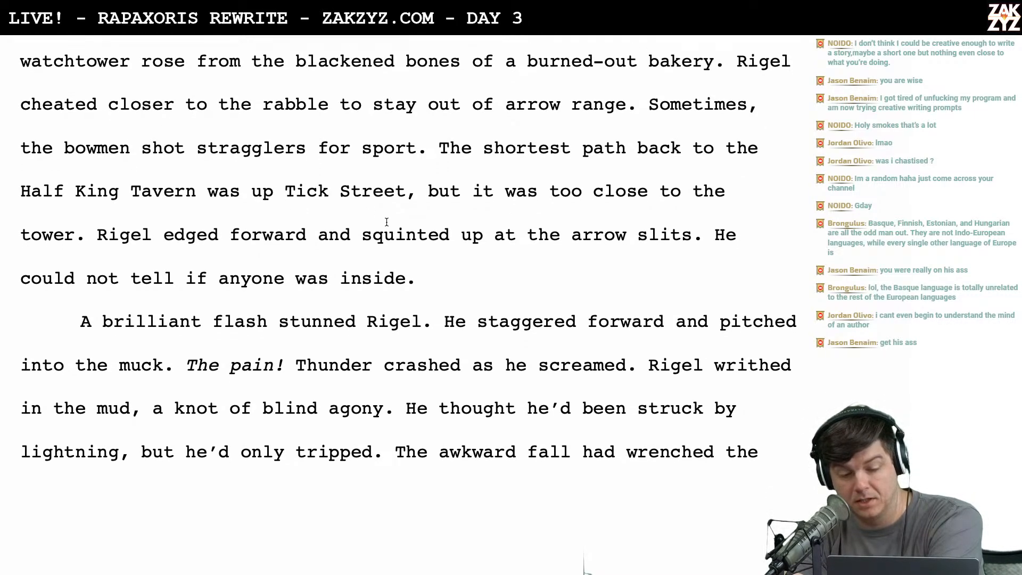
click(76, 234)
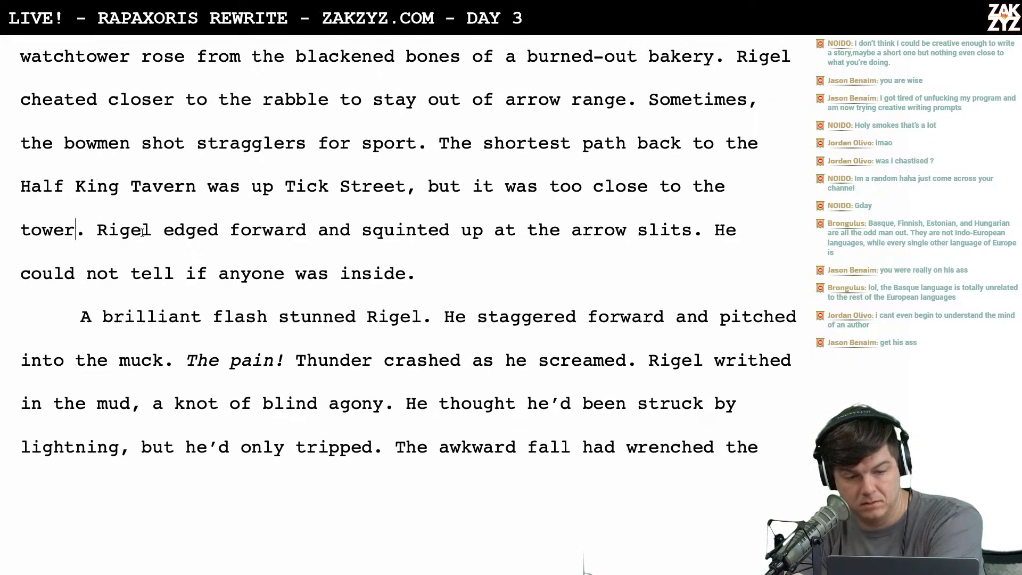
scroll(142, 233, up, 1)
scroll(142, 233, down, 1)
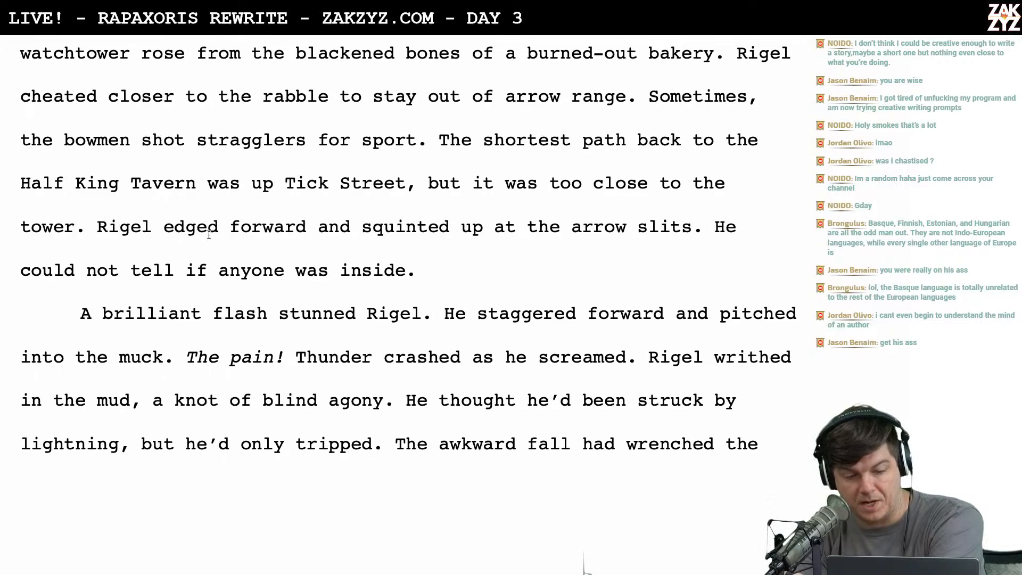
scroll(472, 241, down, 1)
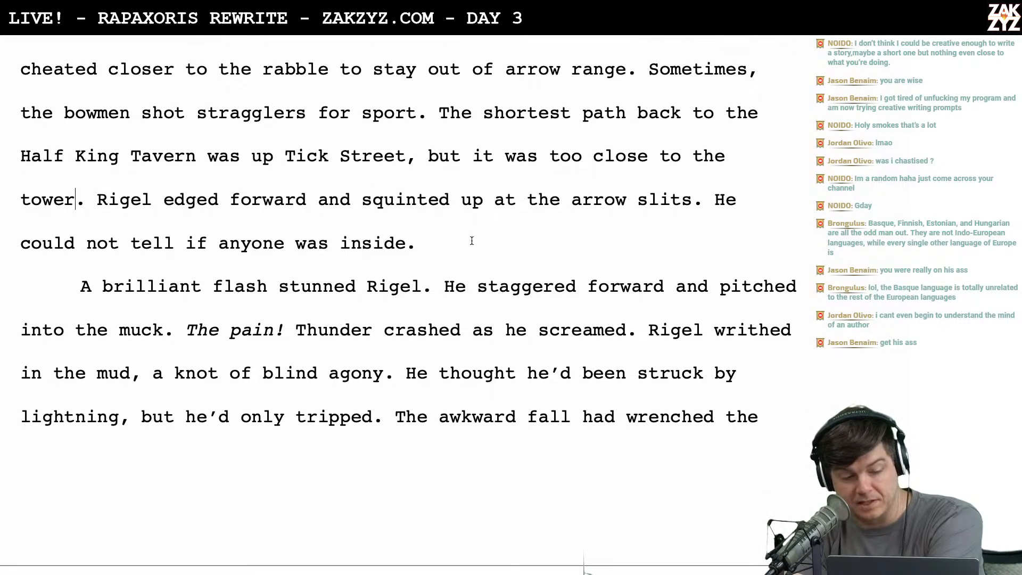
Change "could" to "couldn't" in the sentence following Rigel squinting up at the arrow slits
click(702, 200)
key(Right)
key(Right)
key(Right)
key(Right)
key(Right)
key(Right)
key(Right)
key(Right)
key(Right)
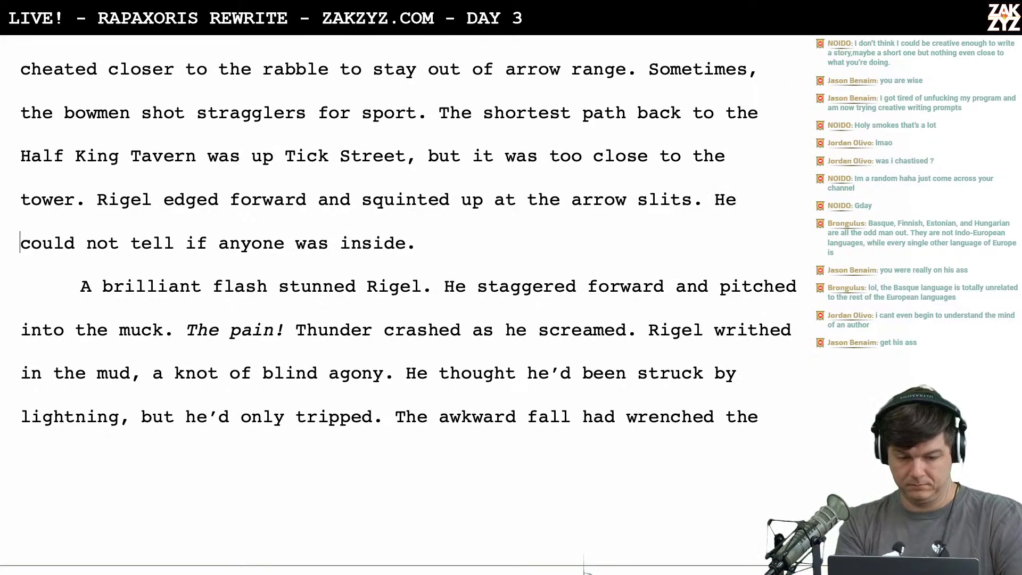
text(')
key(BackSpace)
text(nt)
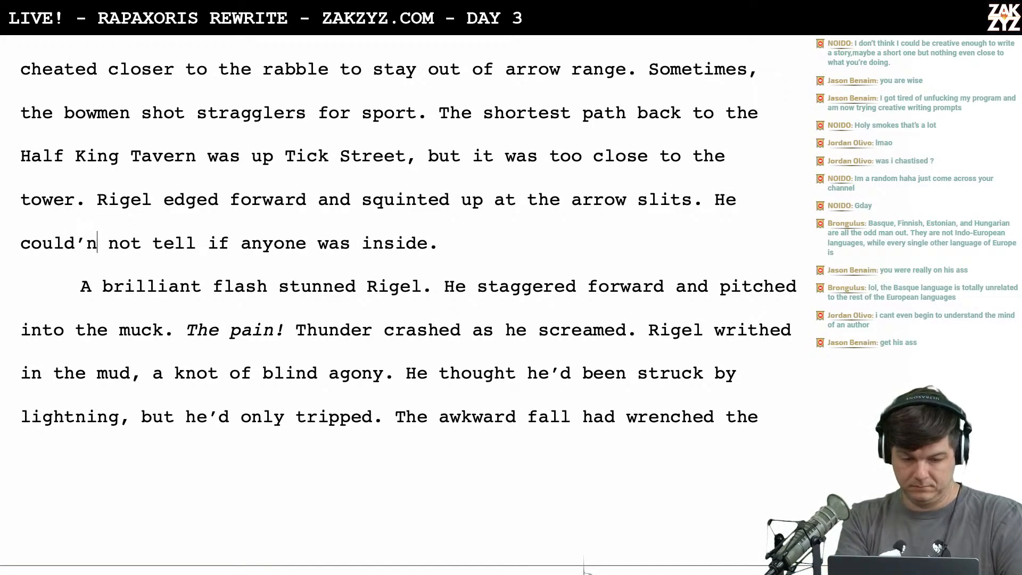
key(BackSpace)
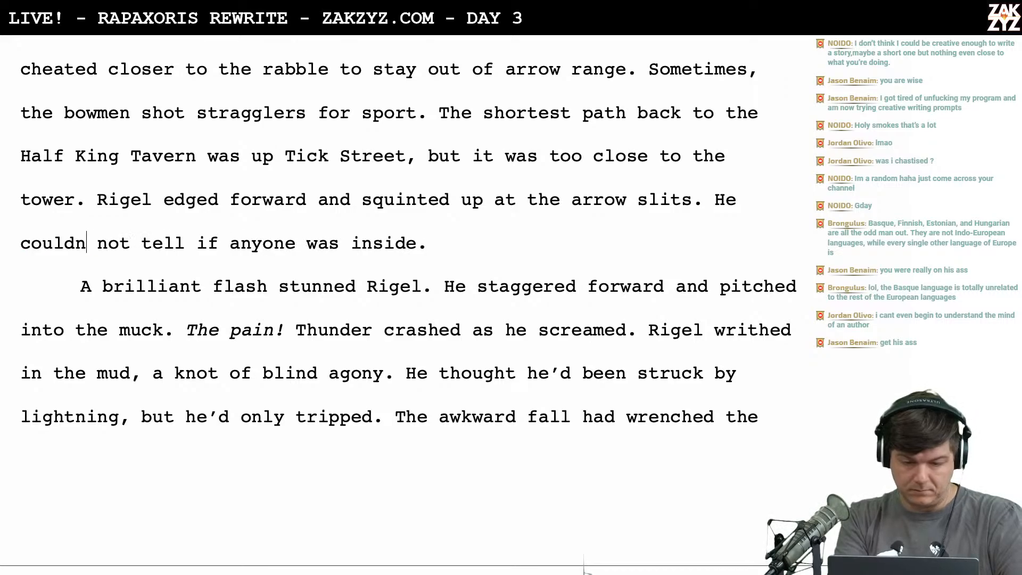
text(;'t)
key(BackSpace)
key(BackSpace)
key(BackSpace)
text('t)
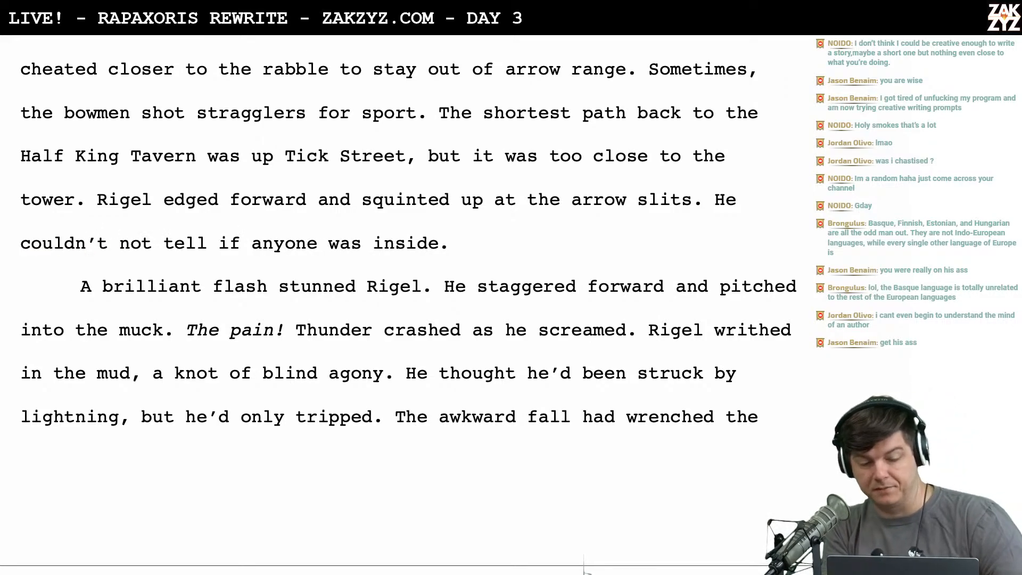
End the sentence at "He couldn't." and delete the leftover words "not tell if anyone was inside."
text(.)
key(shift+Right)
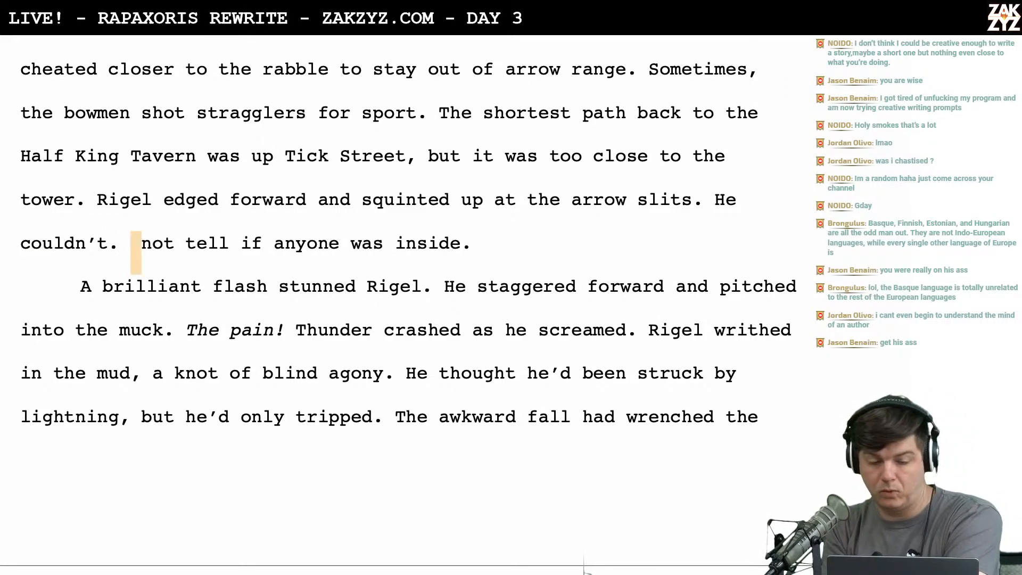
key(shift+Right)
key(shift+Right)
key(shift+Right)
key(shift+Right)
key(shift+Right)
key(shift+Right)
key(shift+Right)
key(shift+Right)
key(shift+Right)
key(shift+Right)
key(shift+Right)
key(shift+Right)
key(shift+Right)
key(shift+Right)
key(shift+Right)
key(shift+Right)
key(shift+Right)
key(shift+Right)
key(shift+Right)
key(shift+Right)
key(shift+Right)
key(shift+Right)
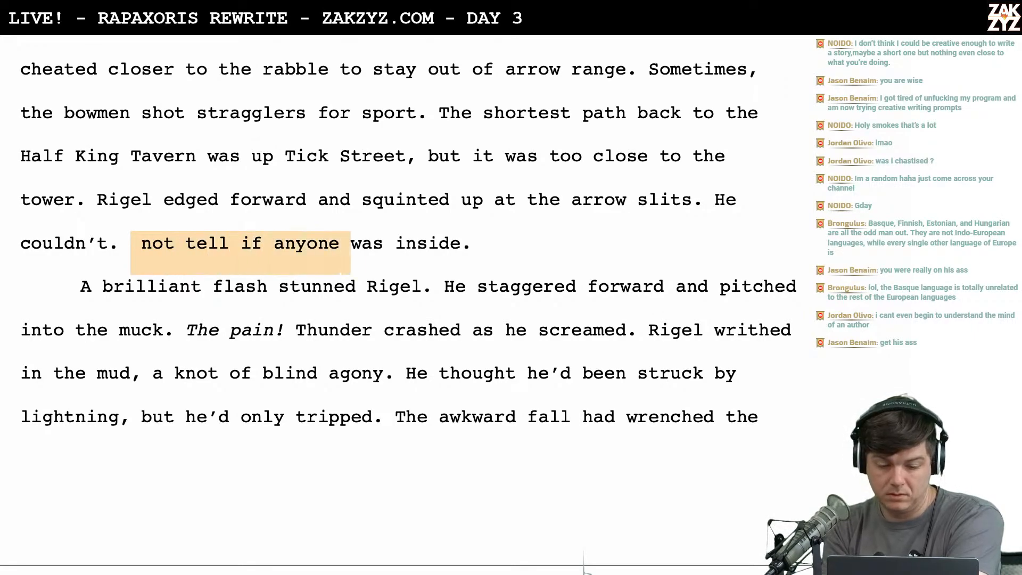
key(shift+Right)
key(shift+Right)
key(shift+Right)
key(shift+Right)
key(shift+Right)
key(BackSpace)
key(BackSpace)
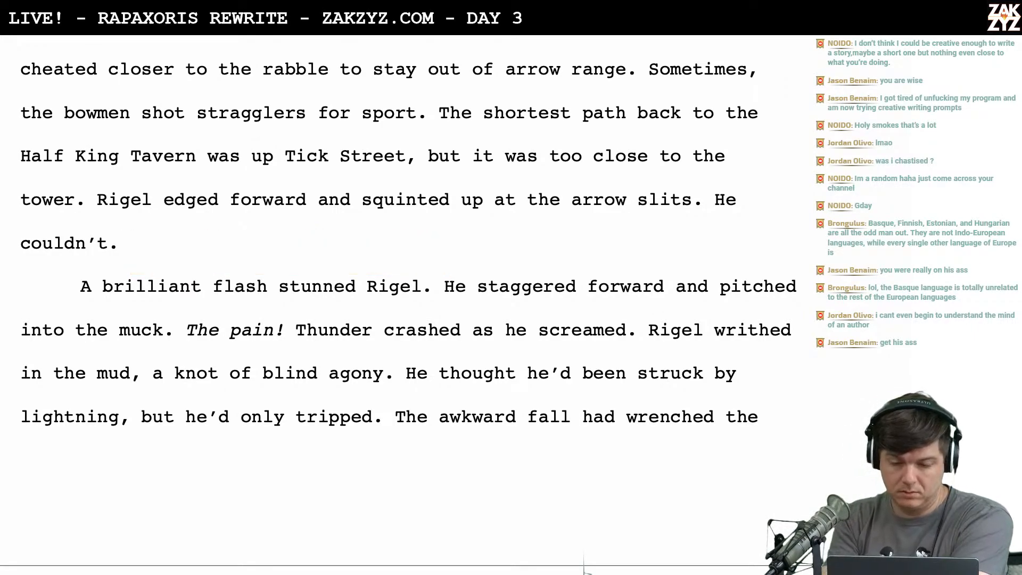
Draft a new paragraph below "He couldn't." reading "Suddenly, Rigel was blind. A brilliant light flashed."
key(Return)
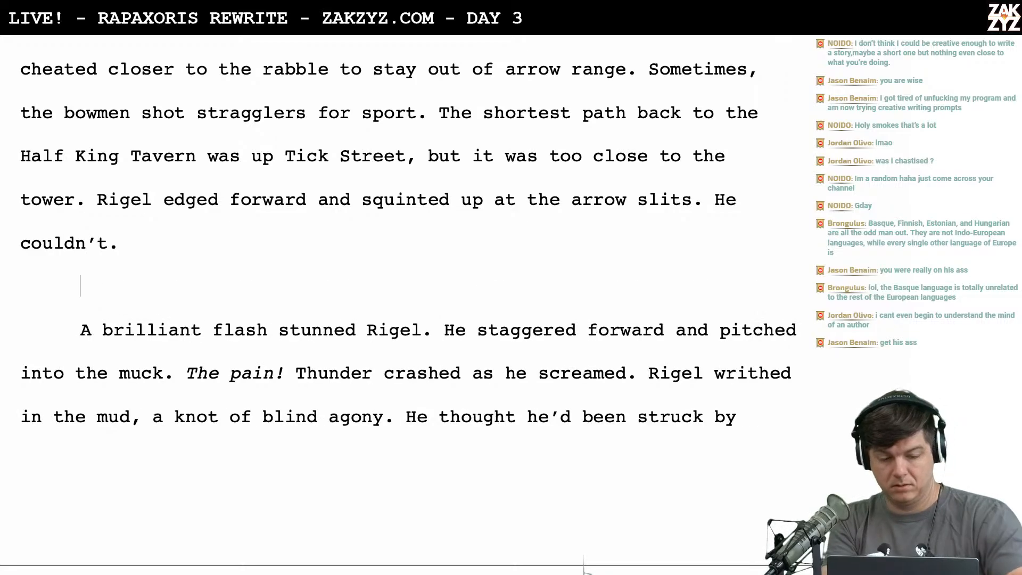
key(Left)
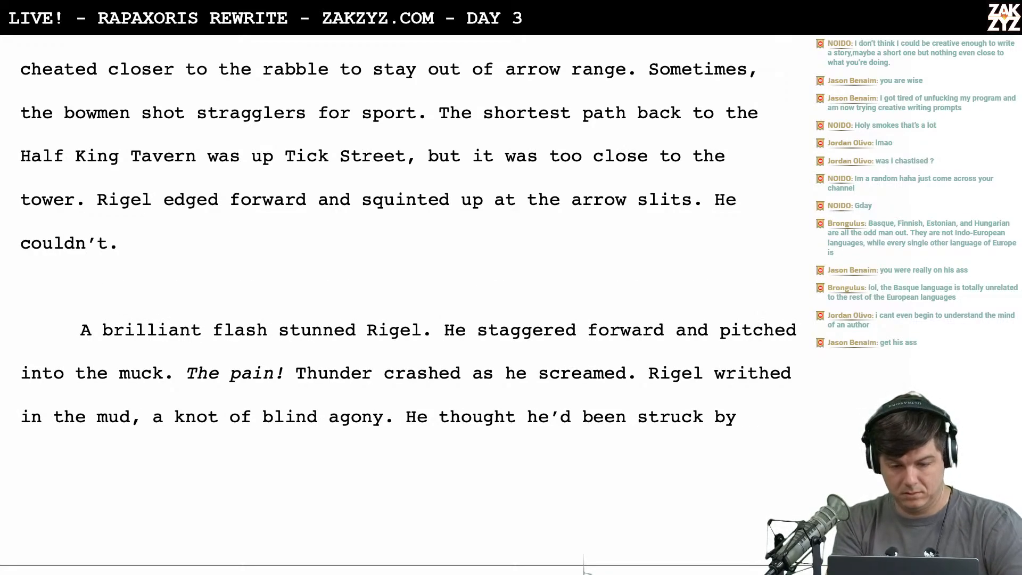
key(Return)
text(A f)
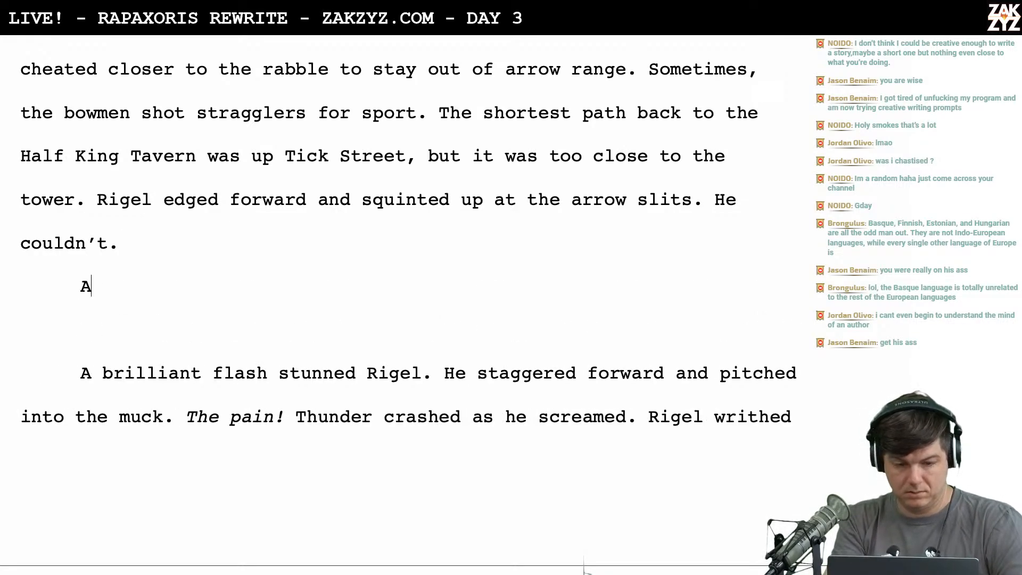
key(BackSpace)
key(BackSpace)
key(BackSpace)
key(BackSpace)
key(Return)
text(S)
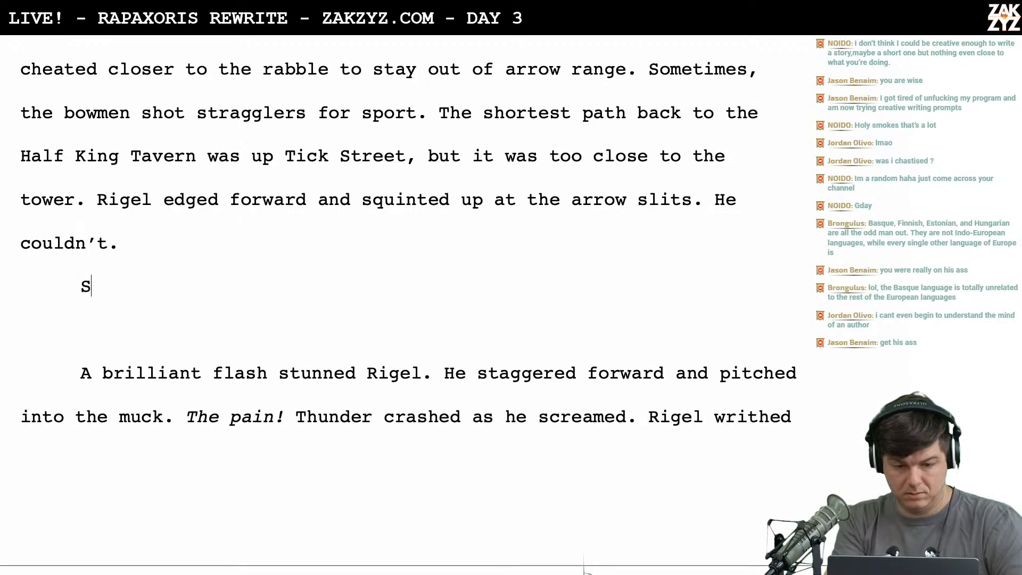
text(uddenly, Rigel as)
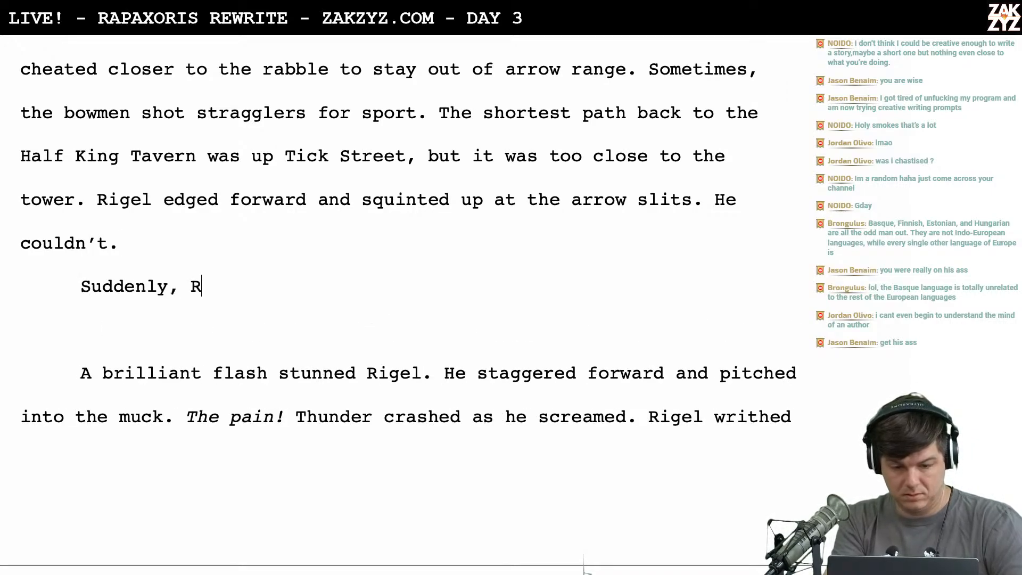
key(BackSpace)
key(BackSpace)
text(was bl)
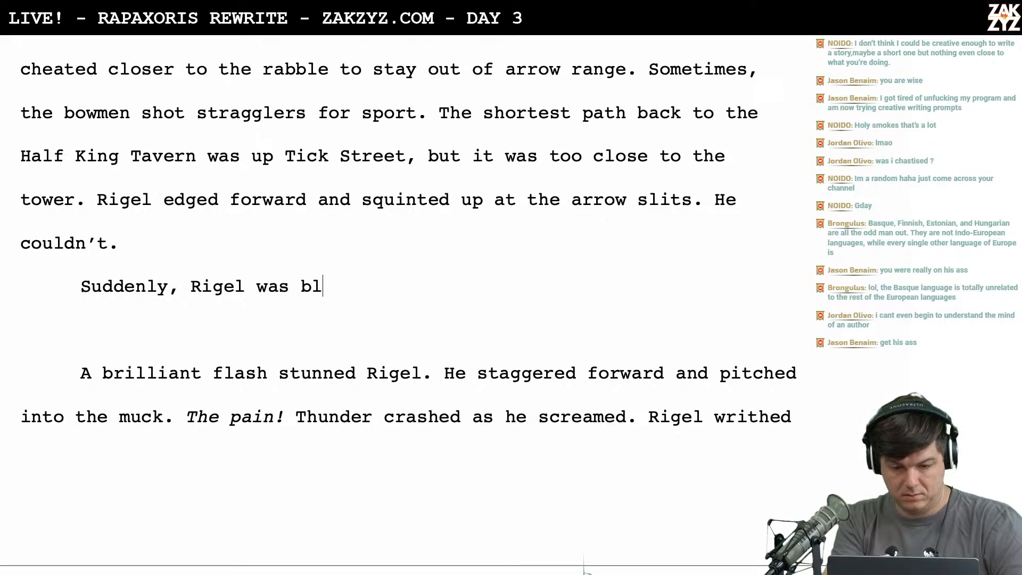
text(ind. A bril)
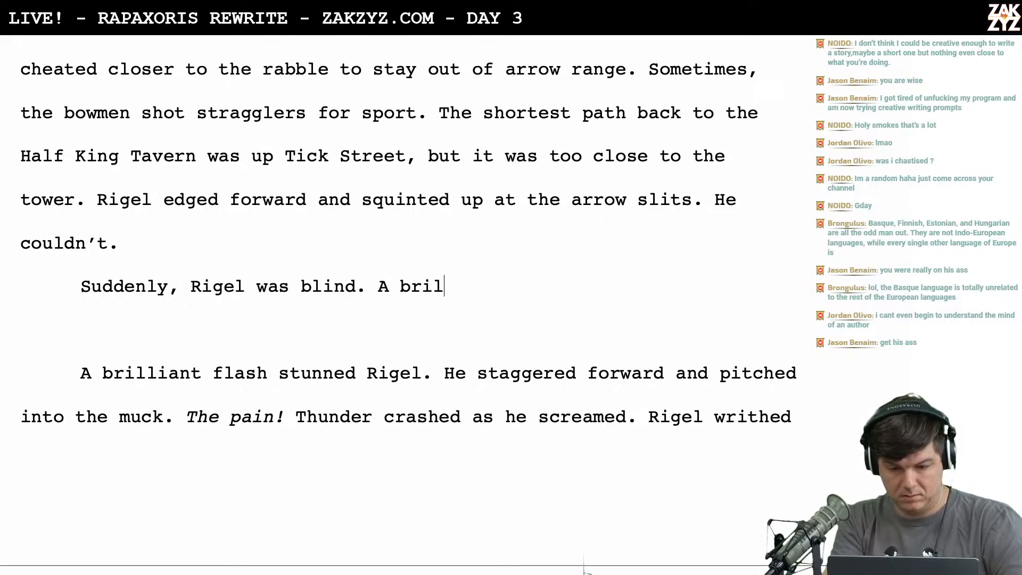
text(liant light flashe)
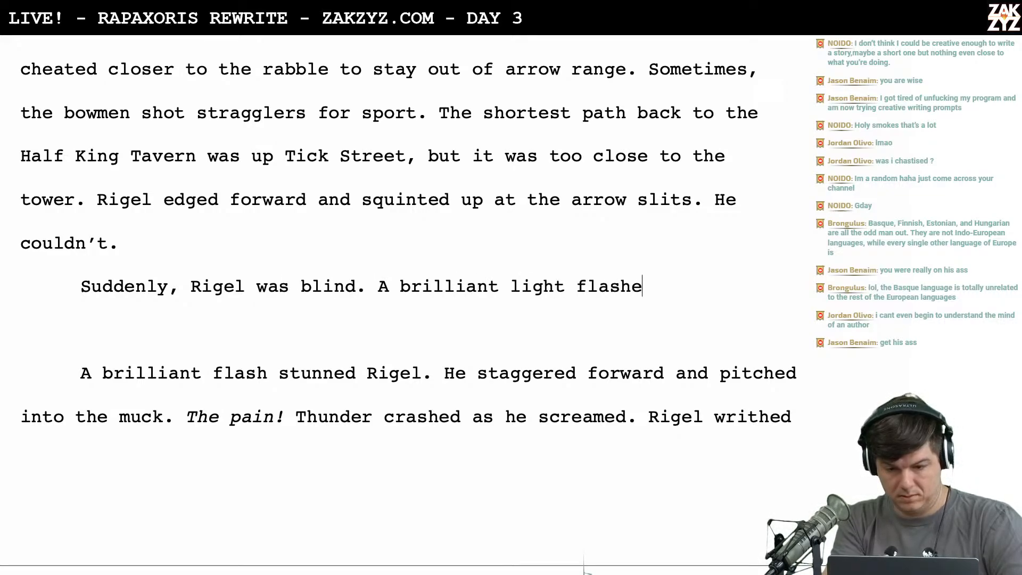
text(d,)
key(BackSpace)
key(BackSpace)
text(.)
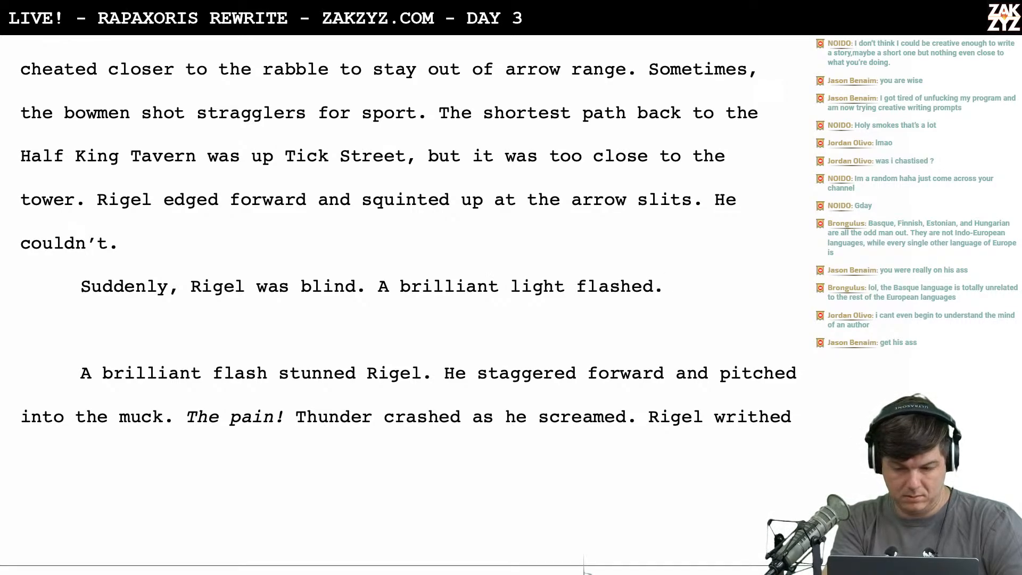
Delete "A brilliant light flashed." and the period after "blind" from the new draft paragraph
key(BackSpace)
key(BackSpace)
key(BackSpace)
key(BackSpace)
key(BackSpace)
key(BackSpace)
key(BackSpace)
key(BackSpace)
key(BackSpace)
key(BackSpace)
key(BackSpace)
key(BackSpace)
key(BackSpace)
key(BackSpace)
key(BackSpace)
key(BackSpace)
key(BackSpace)
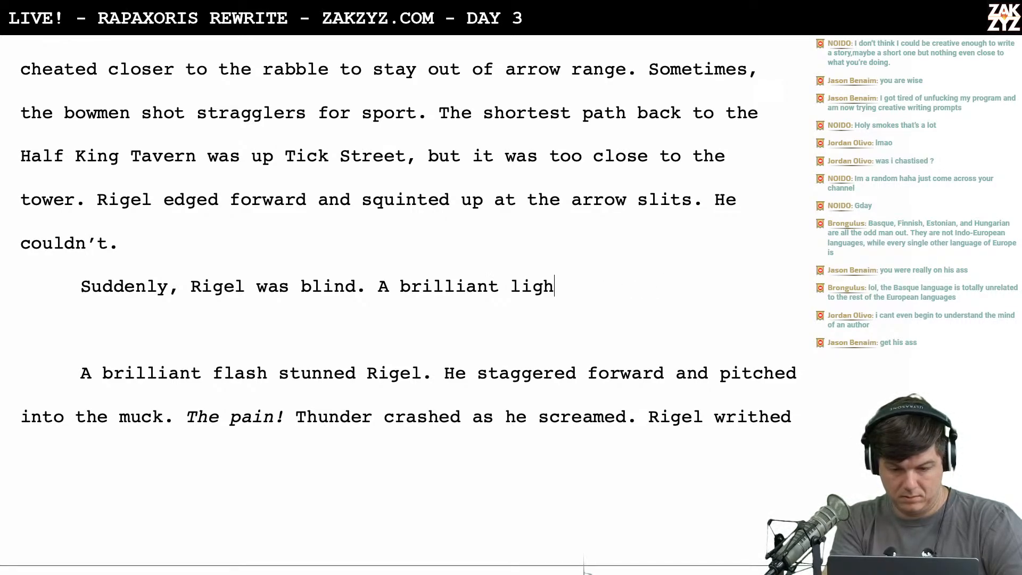
key(BackSpace)
key(BackSpace)
key(BackSpace)
key(BackSpace)
key(BackSpace)
key(BackSpace)
key(BackSpace)
key(BackSpace)
key(BackSpace)
key(BackSpace)
key(BackSpace)
key(BackSpace)
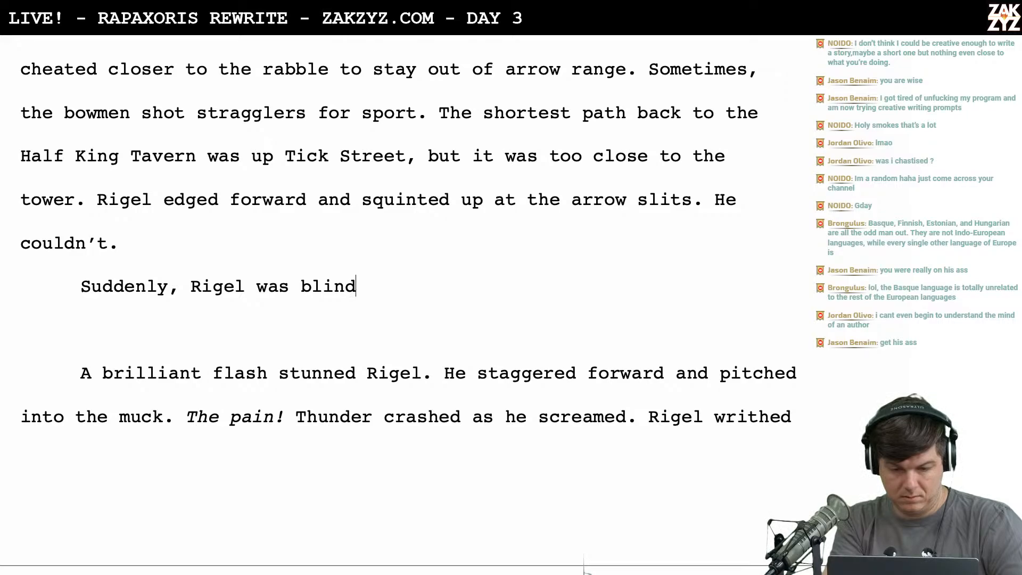
Insert a paragraph reading "A brilliant flash blinded Rigel." above the line "Suddenly, Rigel was blind"
key(Return)
text(A bri)
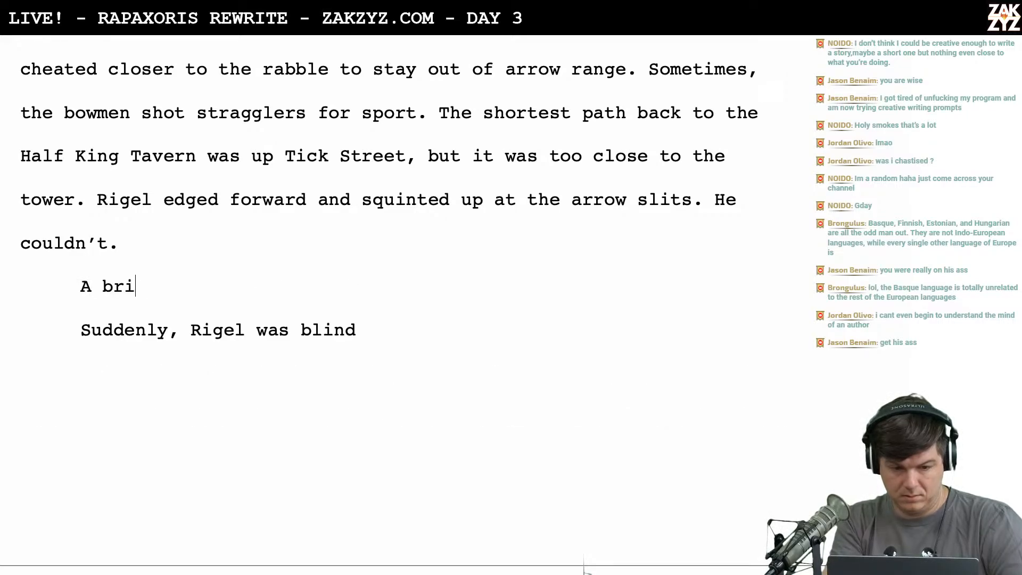
text(lliant flash blinede)
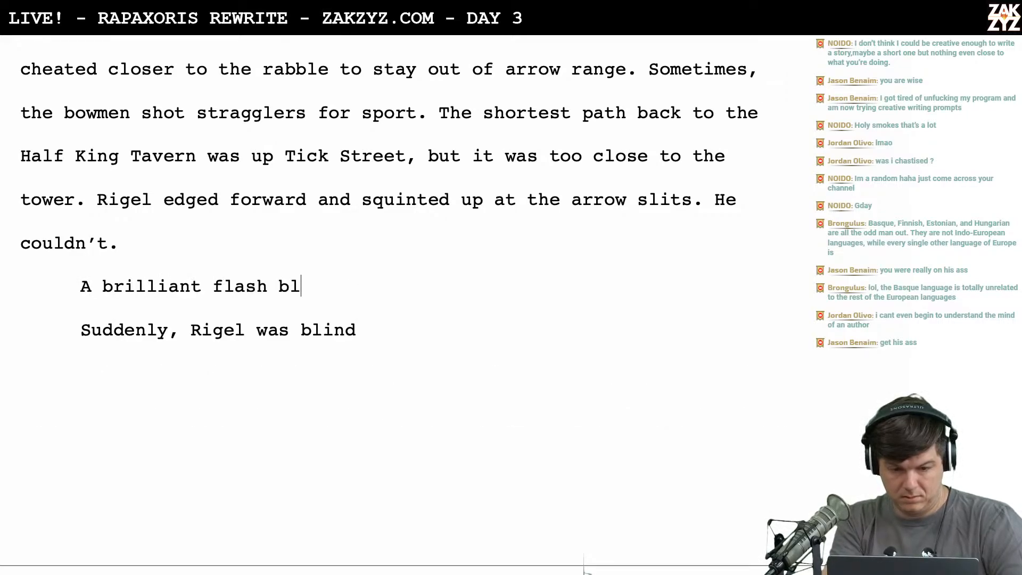
key(BackSpace)
key(BackSpace)
key(BackSpace)
text(dedd)
key(BackSpace)
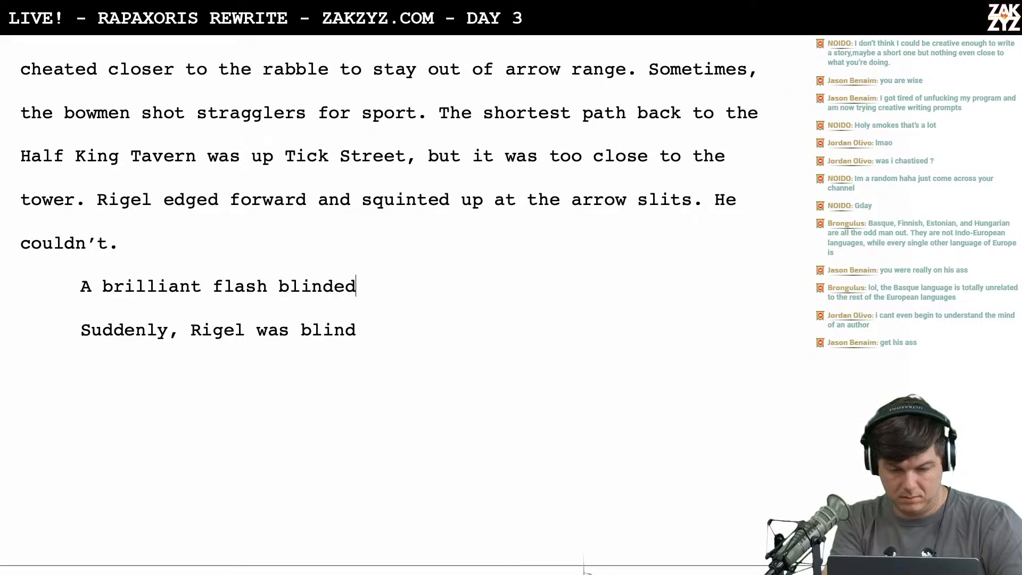
text(rigel.)
key(BackSpace)
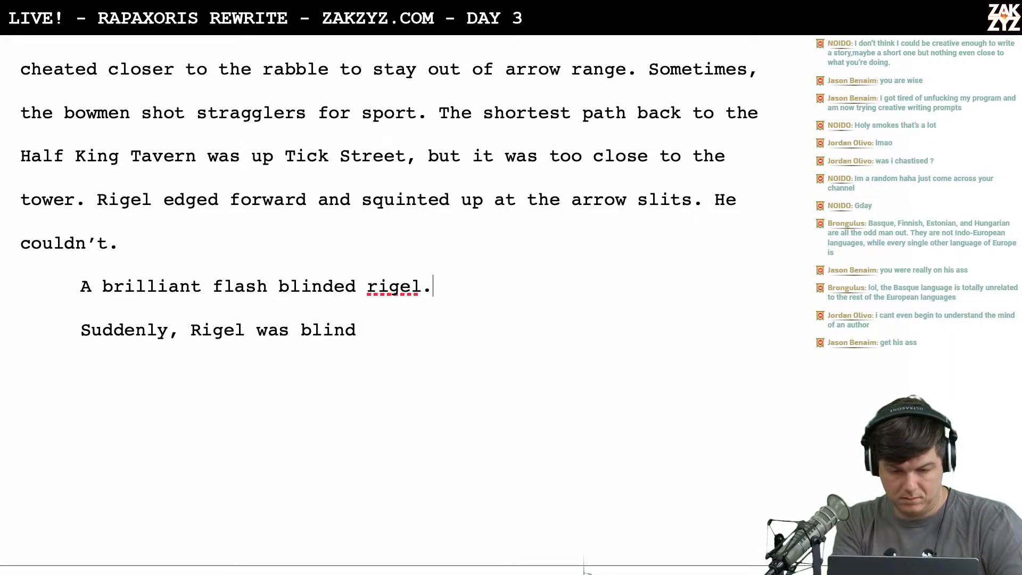
key(Left)
key(Left)
key(Left)
key(Left)
key(Left)
key(Right)
key(BackSpace)
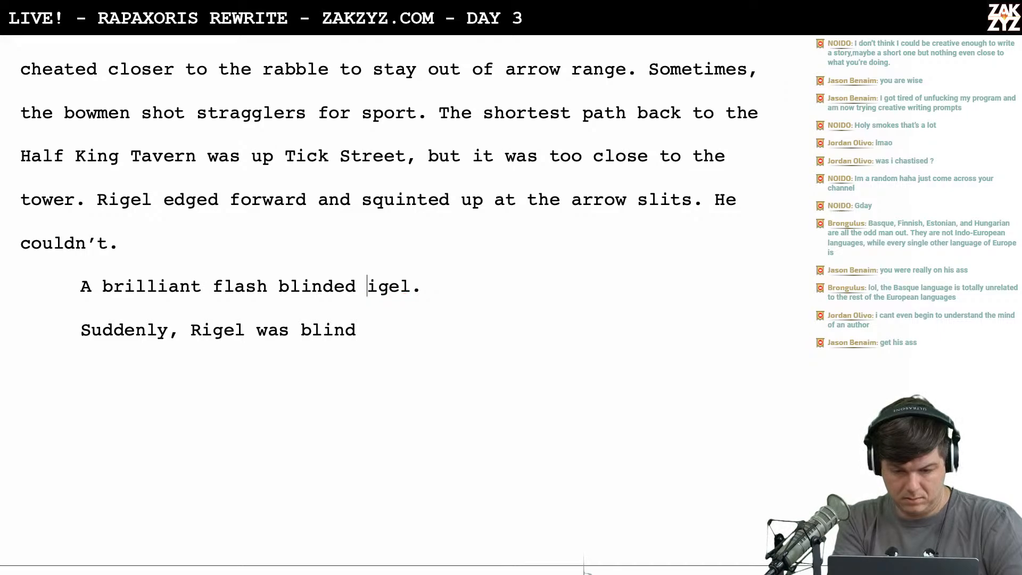
text(R)
key(Right)
key(Right)
key(Right)
key(Right)
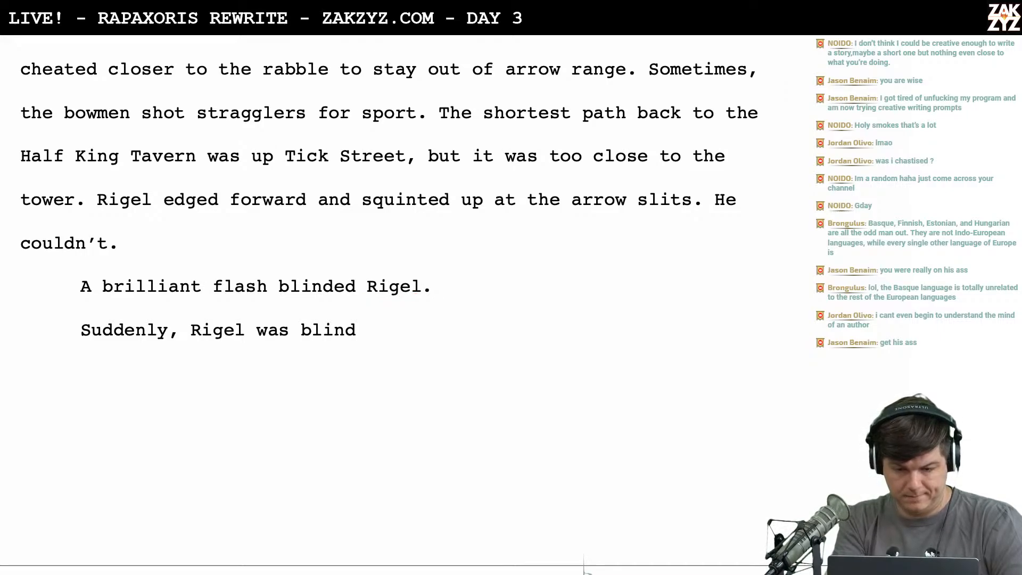
Continue the paragraph with "He started forward and pitched into the muck." and start a new paragraph with "The pain!"
text(He tart)
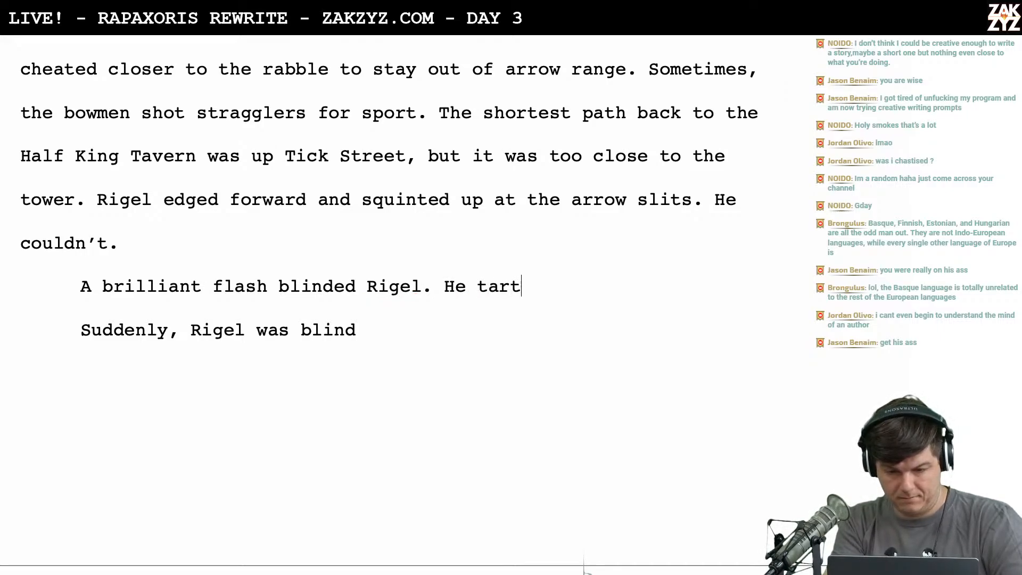
key(BackSpace)
key(BackSpace)
key(BackSpace)
key(BackSpace)
text(started fo)
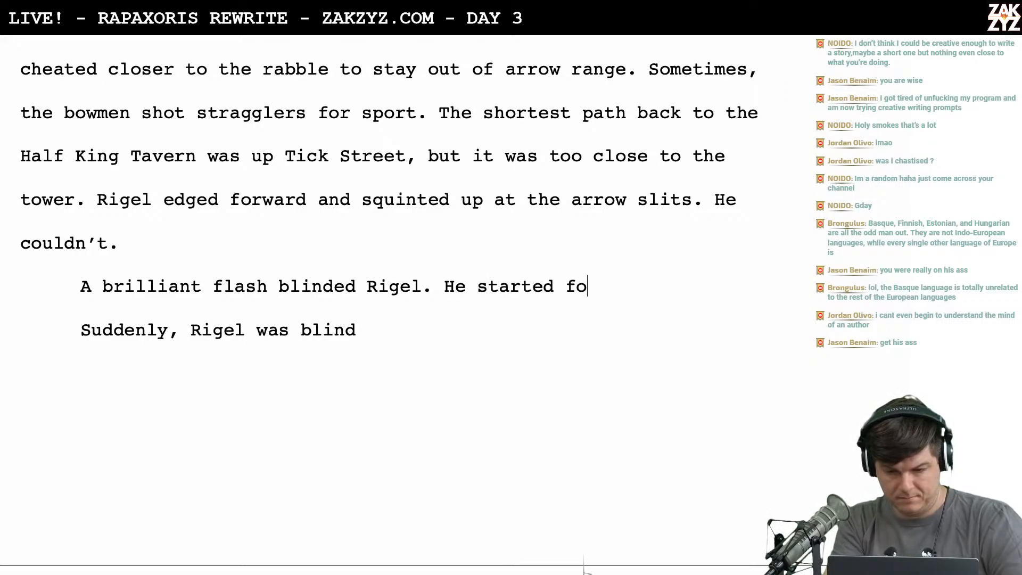
text(rward)
scroll(584, 569, down, 5)
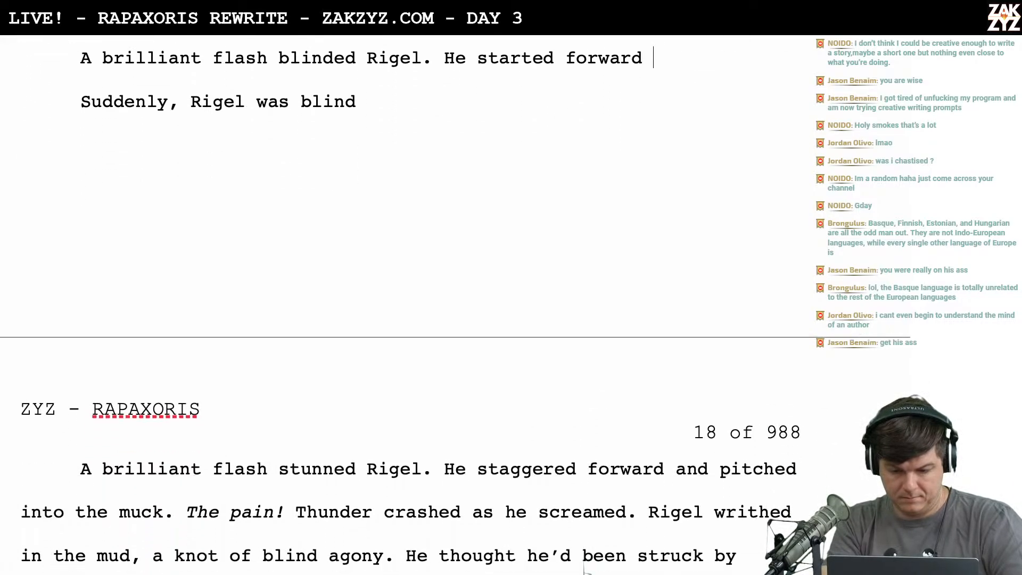
text(and pit)
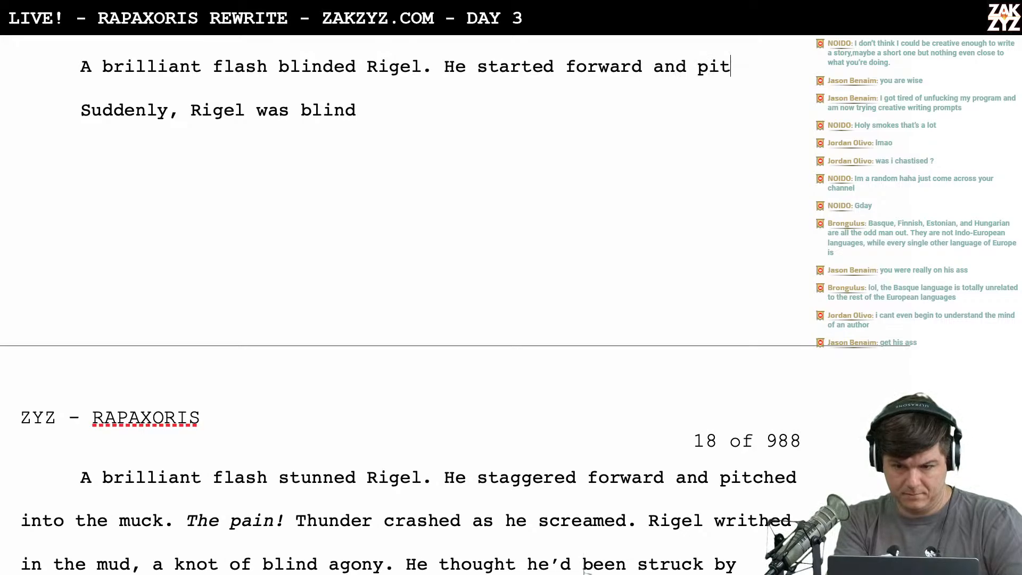
text(ched into the mucl.)
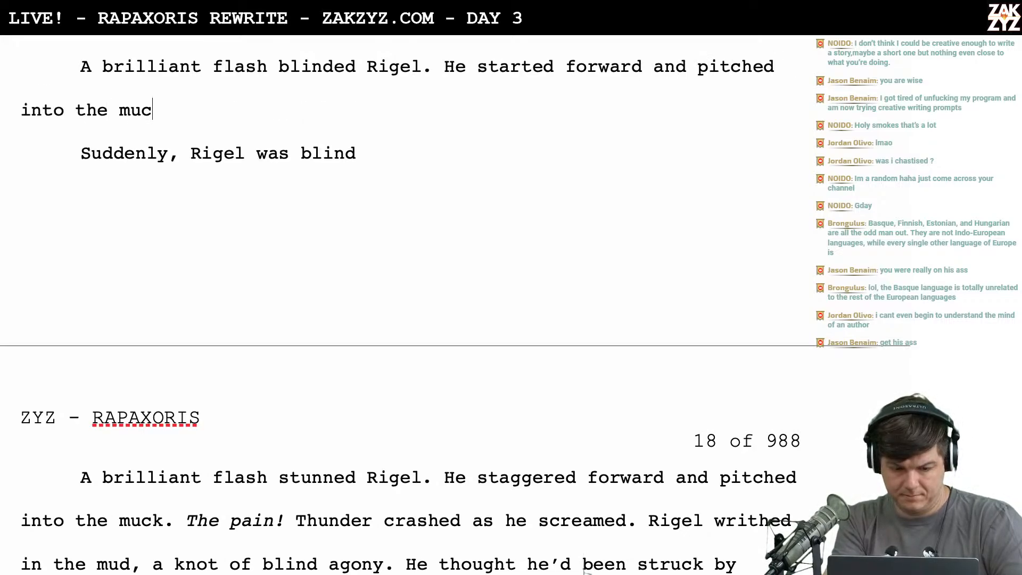
key(BackSpace)
key(BackSpace)
key(BackSpace)
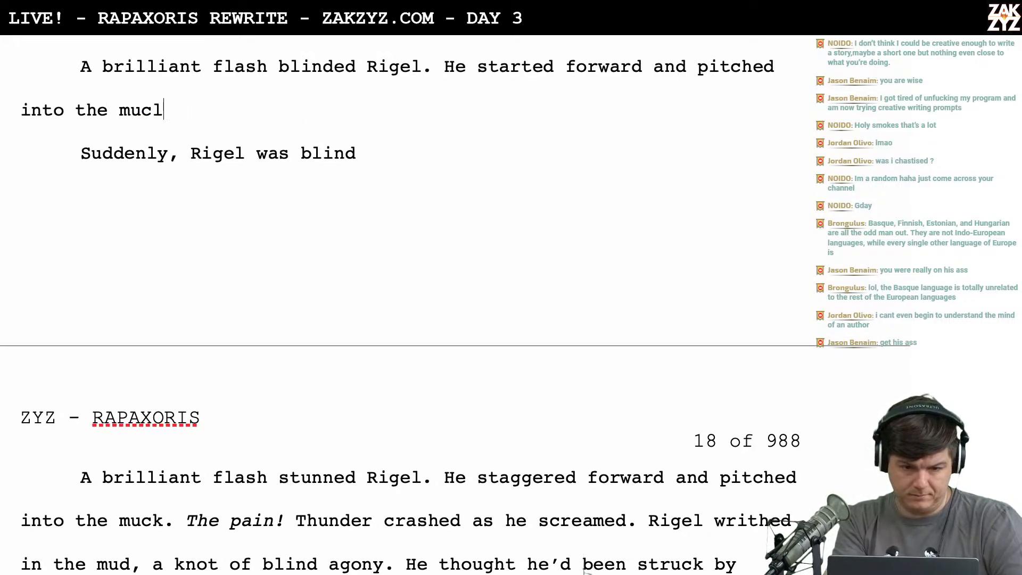
text(k .)
key(Return)
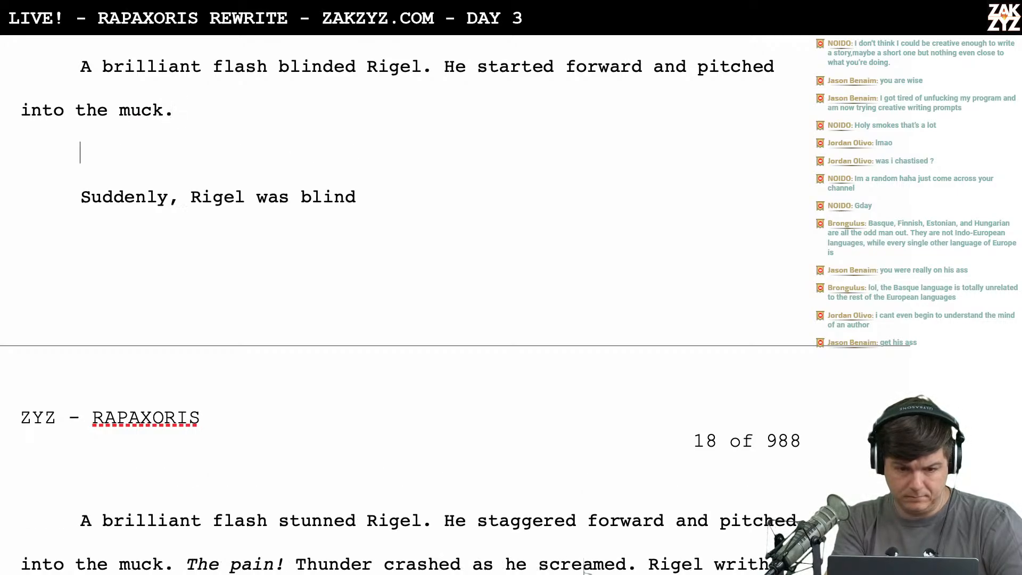
text(The pain!)
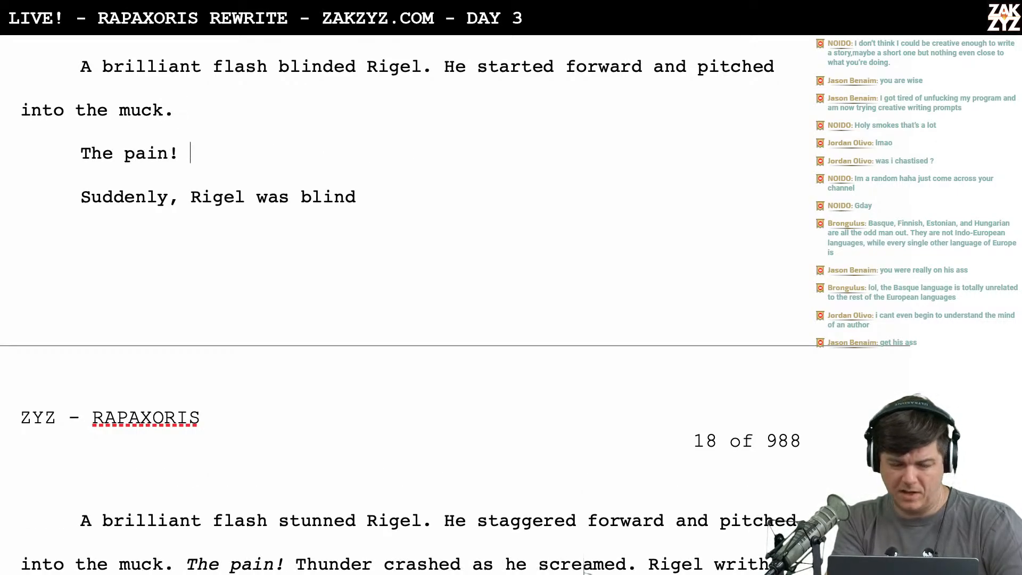
Delete the "The pain!" paragraph together with the draft line "Suddenly, Rigel was blind" and the blank paragraph below it
key(BackSpace)
key(Left)
key(Left)
key(Left)
key(Left)
key(Left)
key(Left)
key(Left)
key(Left)
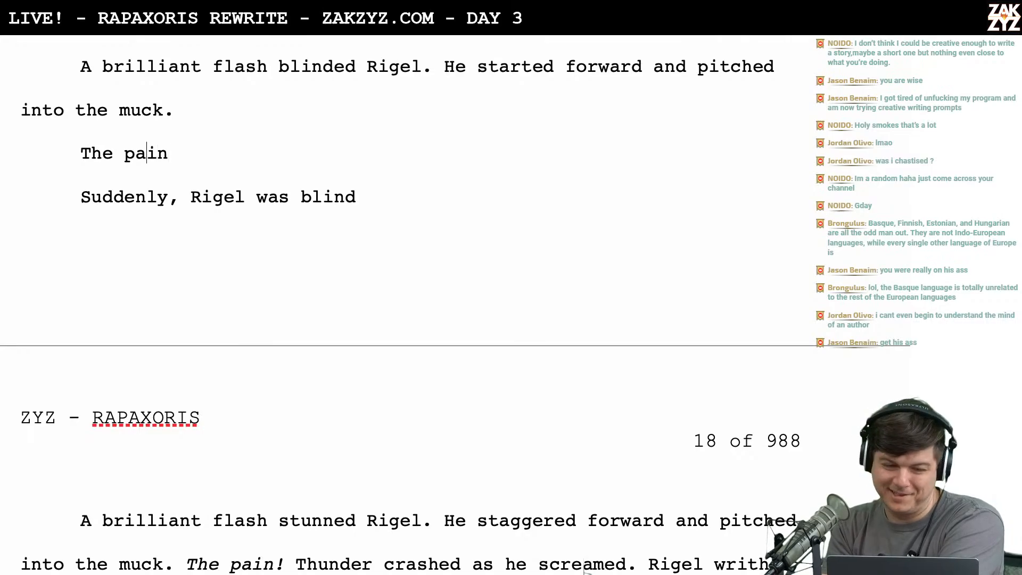
key(shift+Down)
key(shift+Down)
key(shift+Down)
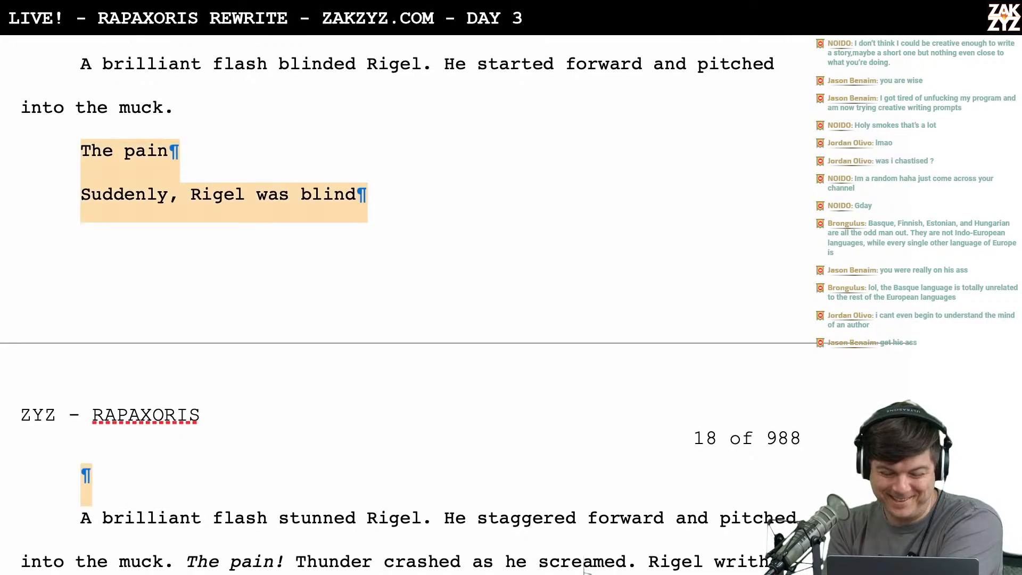
key(BackSpace)
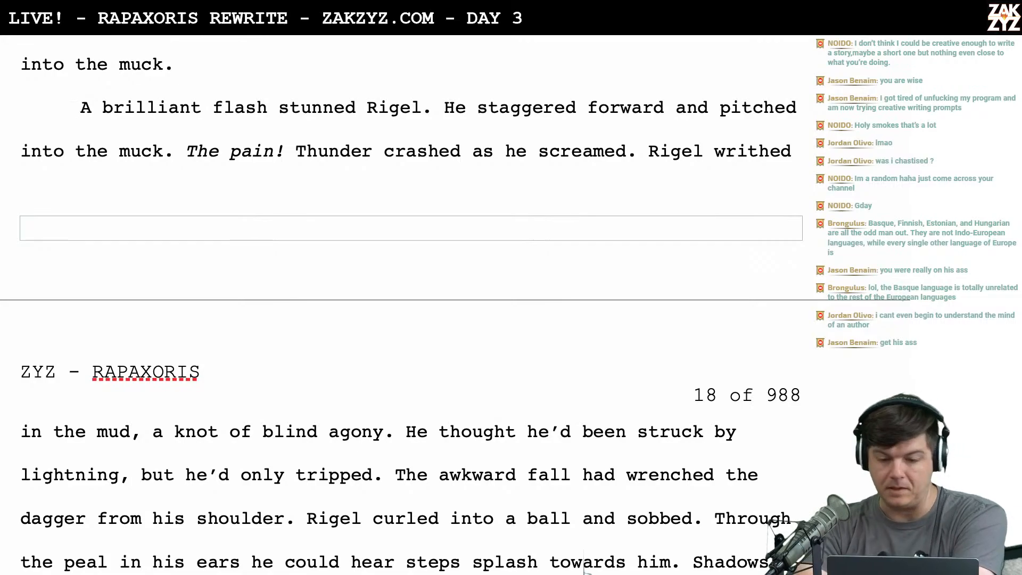
Reread the original passage describing the brilliant flash, Rigel's fall into the muck and the approaching shadows
scroll(405, 298, down, 1)
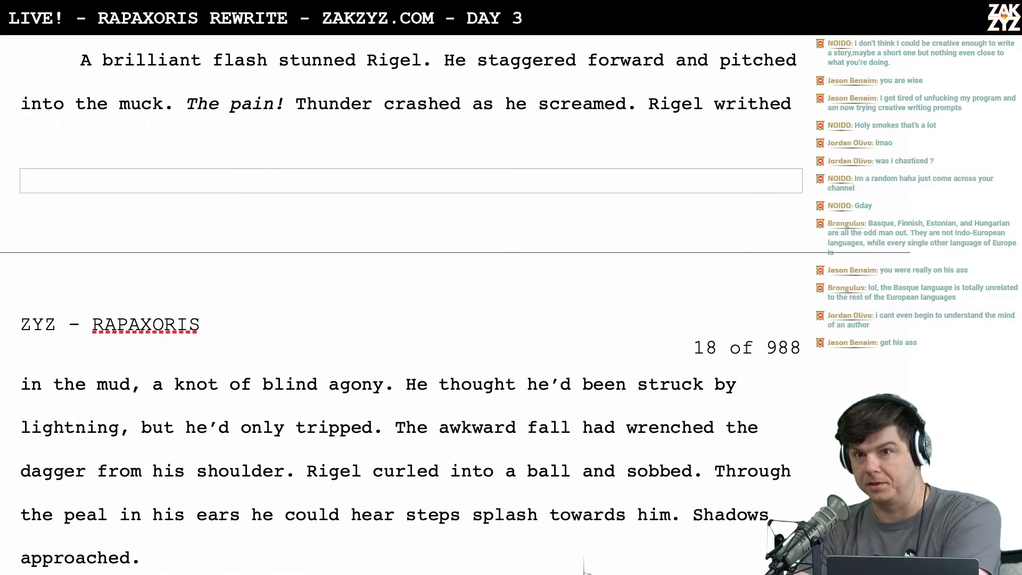
scroll(405, 298, down, 1)
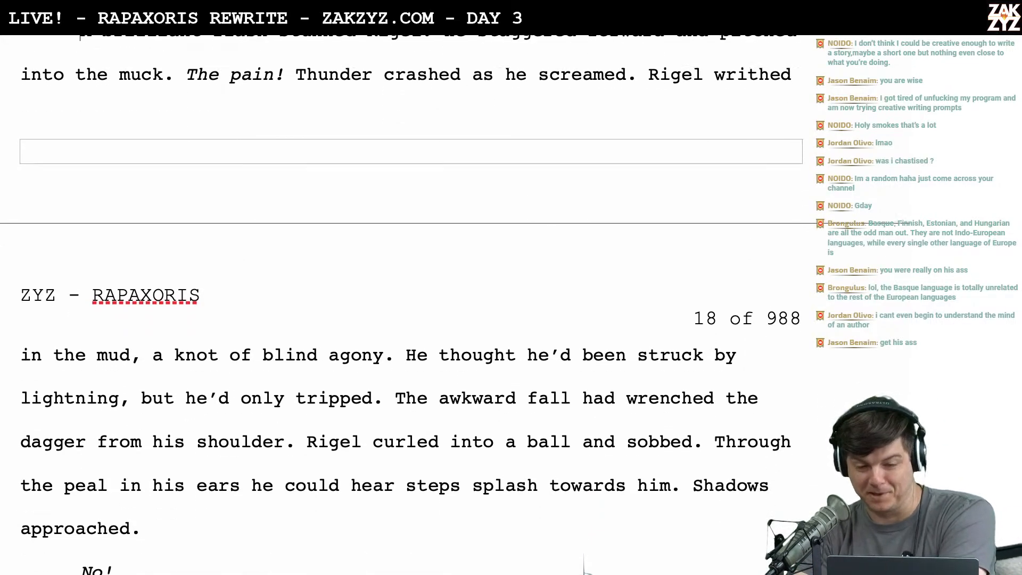
scroll(404, 298, up, 2)
scroll(405, 298, down, 1)
scroll(404, 298, down, 1)
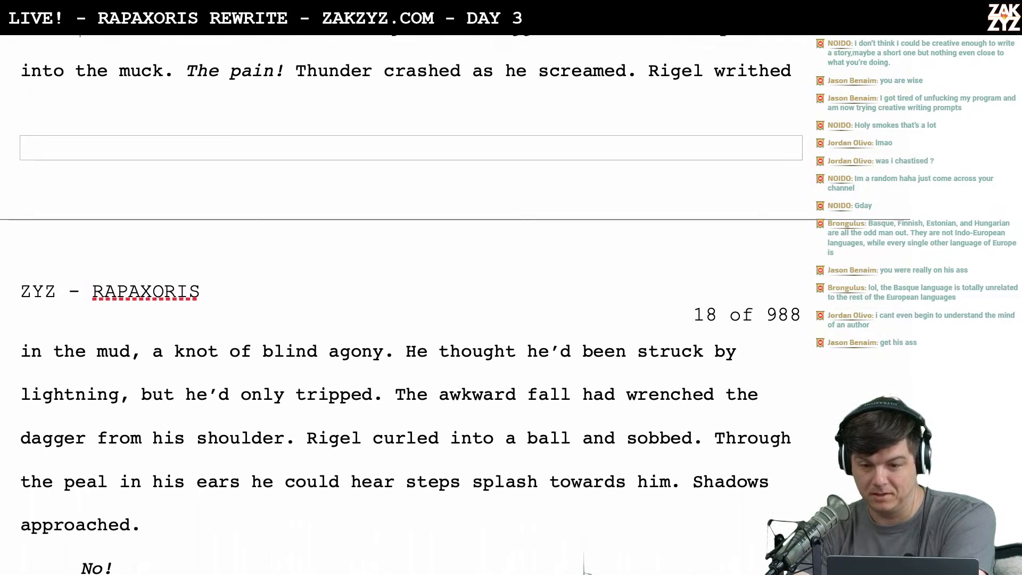
scroll(405, 298, up, 1)
scroll(405, 298, down, 1)
scroll(405, 298, up, 2)
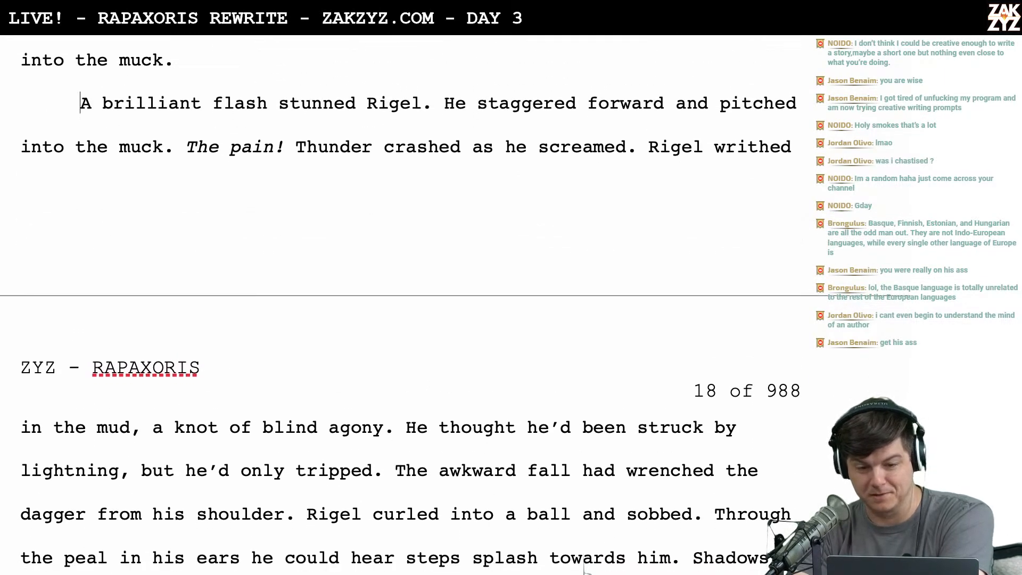
scroll(393, 132, down, 1)
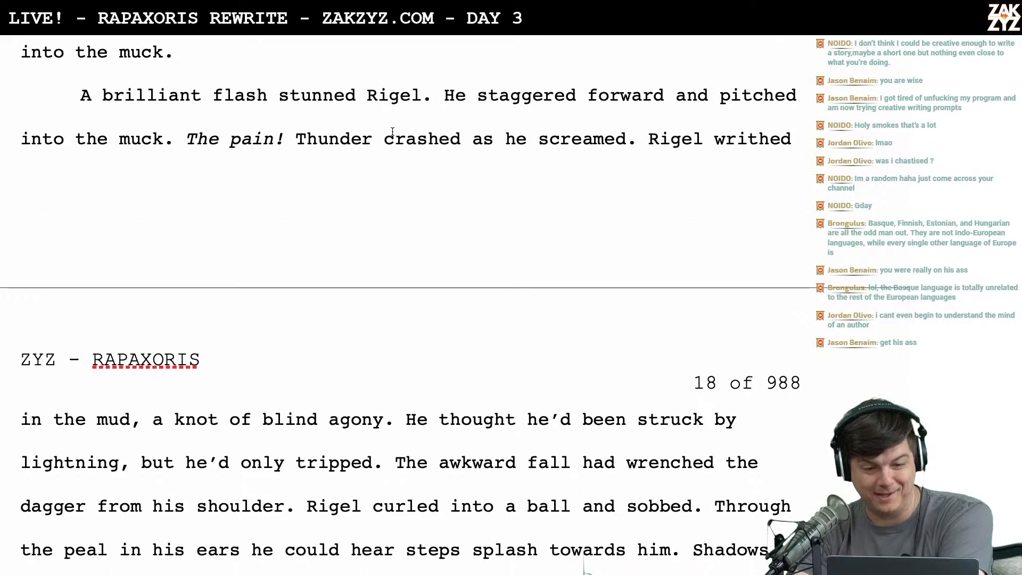
Insert "began to run, tripped and pitched into the muck." before "started forward" in the "A brilliant flash blinded Rigel" paragraph
scroll(392, 133, up, 1)
scroll(392, 133, up, 1)
click(392, 132)
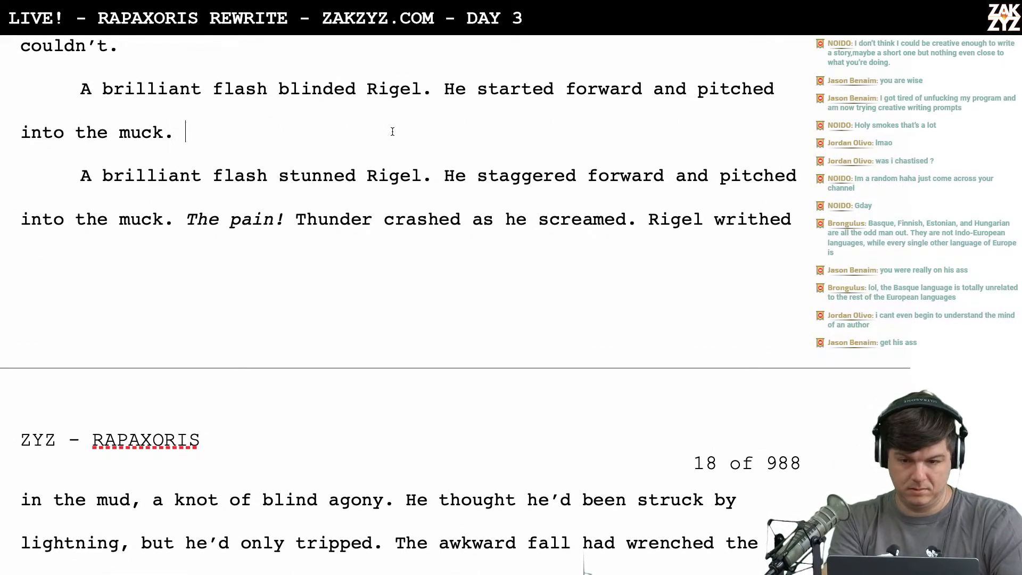
click(473, 100)
text(began to run)
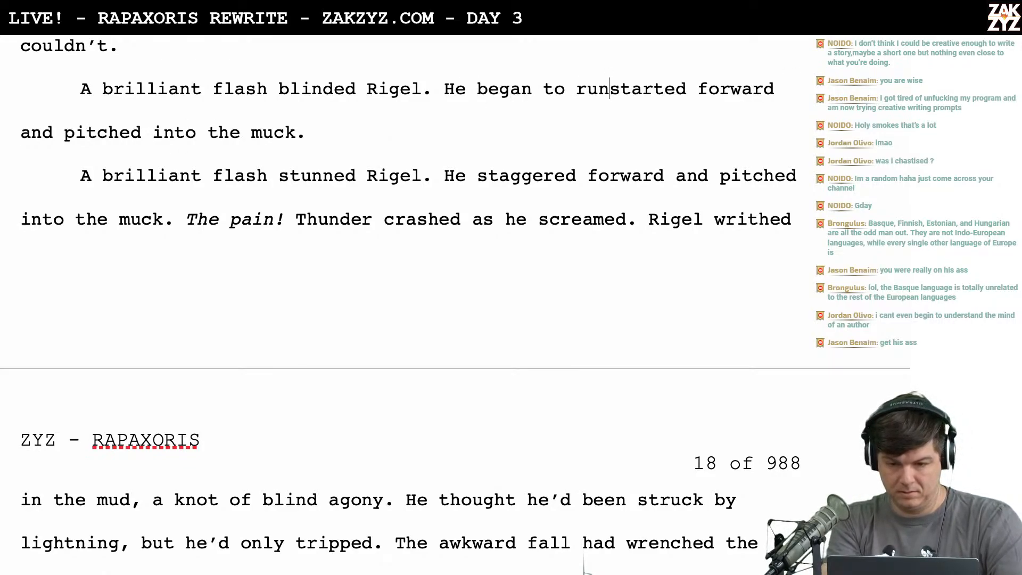
text(, )
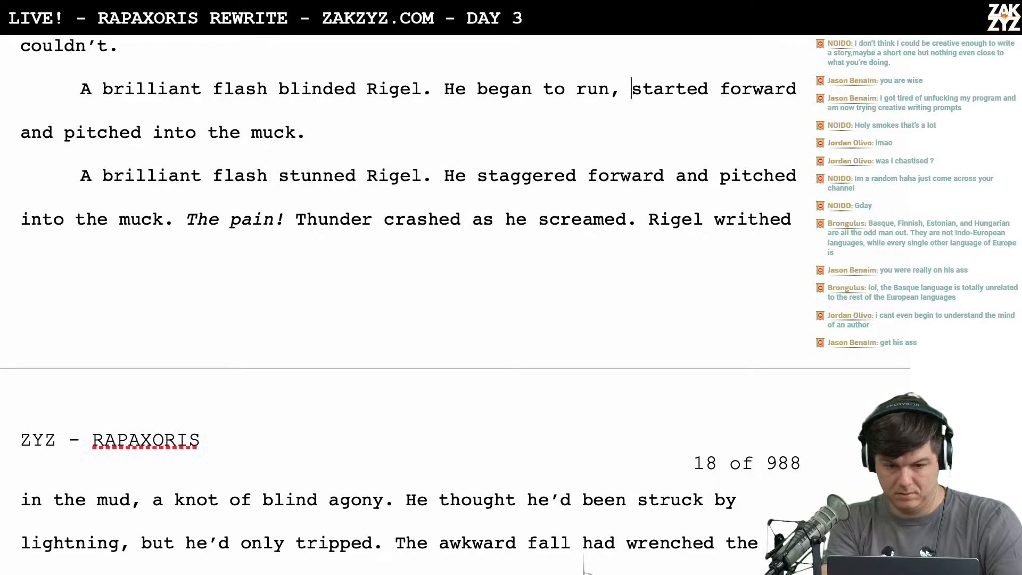
text(tripped and pi)
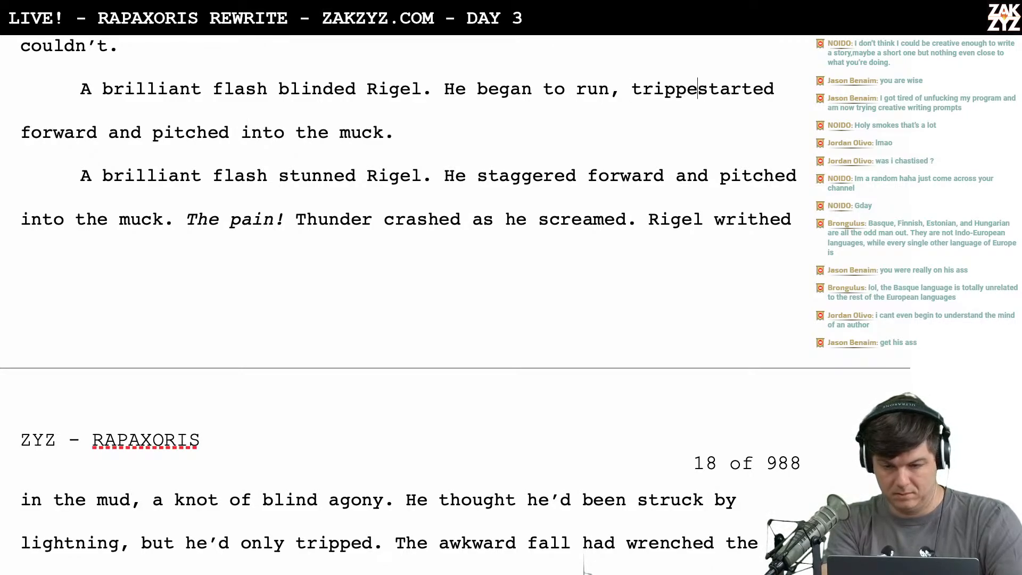
text(tched in)
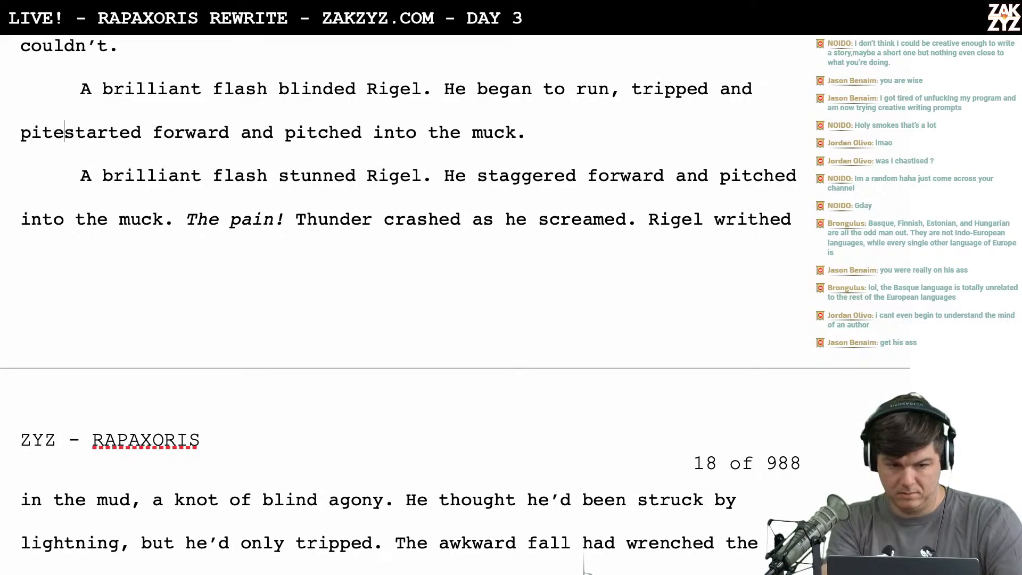
text(to the mucl)
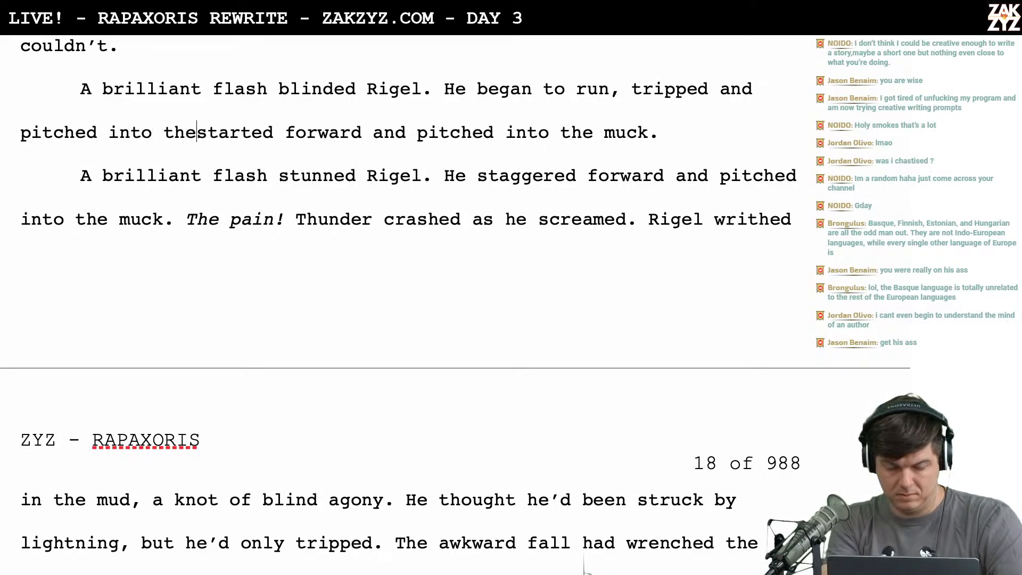
text(.)
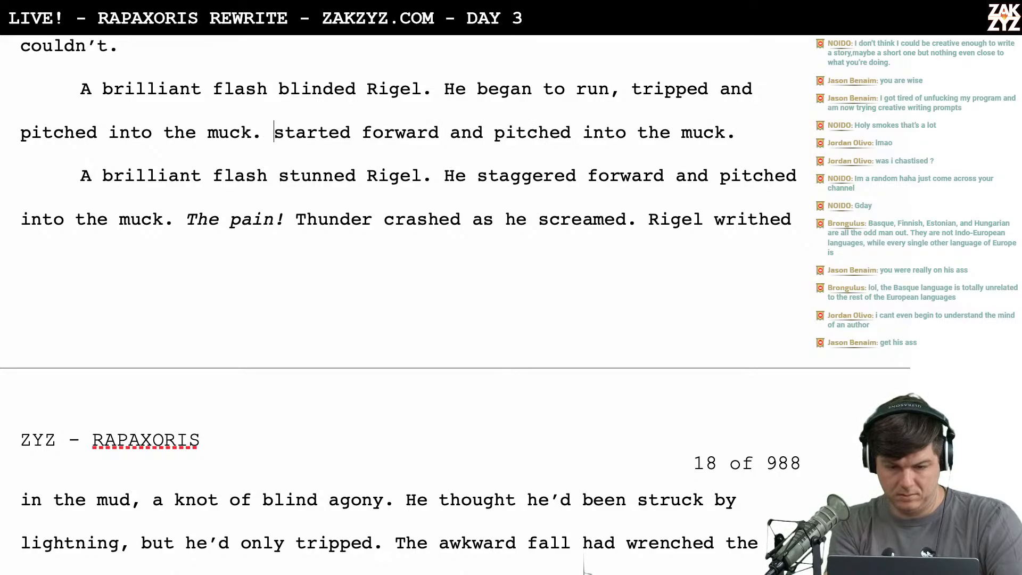
Delete the text from the leftover "started forward" through "The pain!", joining the new sentence directly to "Thunder crashed as he screamed."
key(shift+Down)
key(shift+Down)
key(BackSpace)
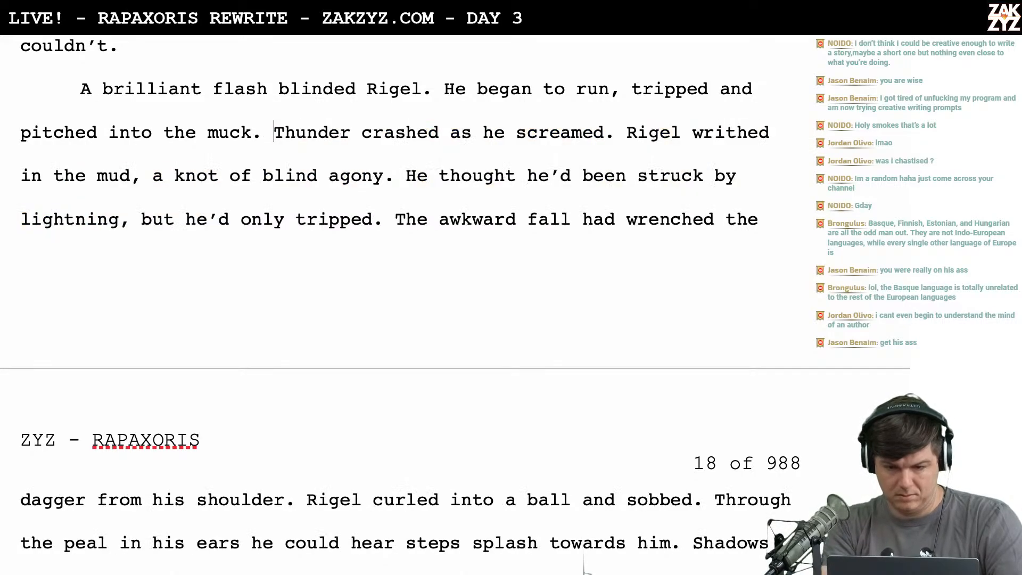
scroll(474, 99, down, 2)
scroll(435, 73, up, 3)
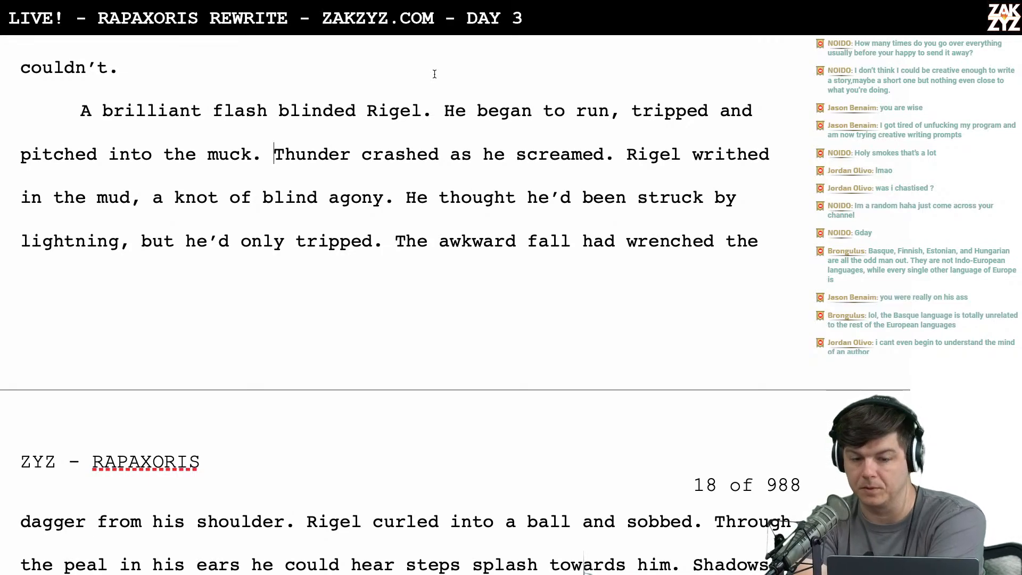
Switch to the Chrome browser and search the web for "xeros zak zyz"
key(ctrl+Left)
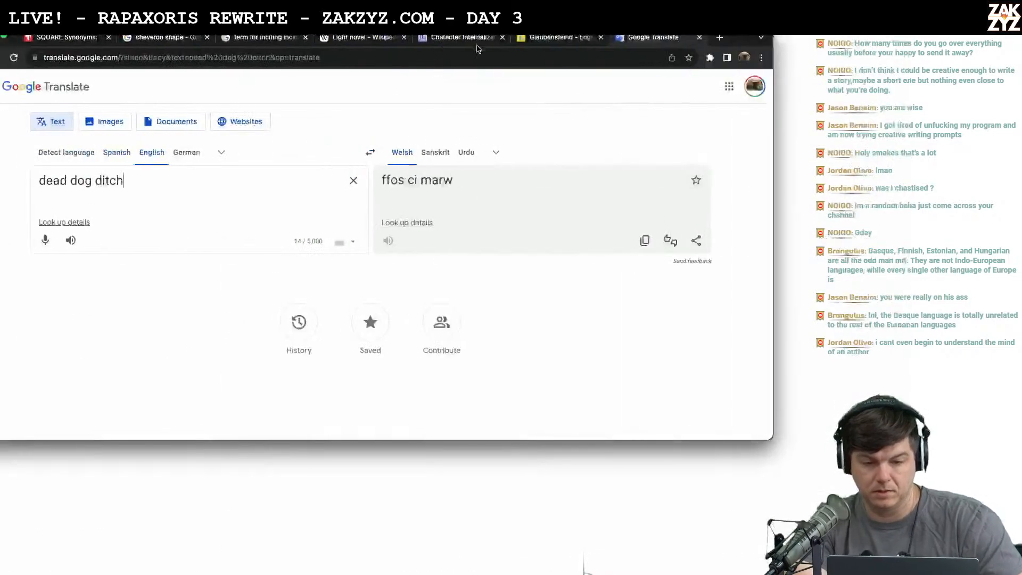
click(567, 58)
text(xerpos)
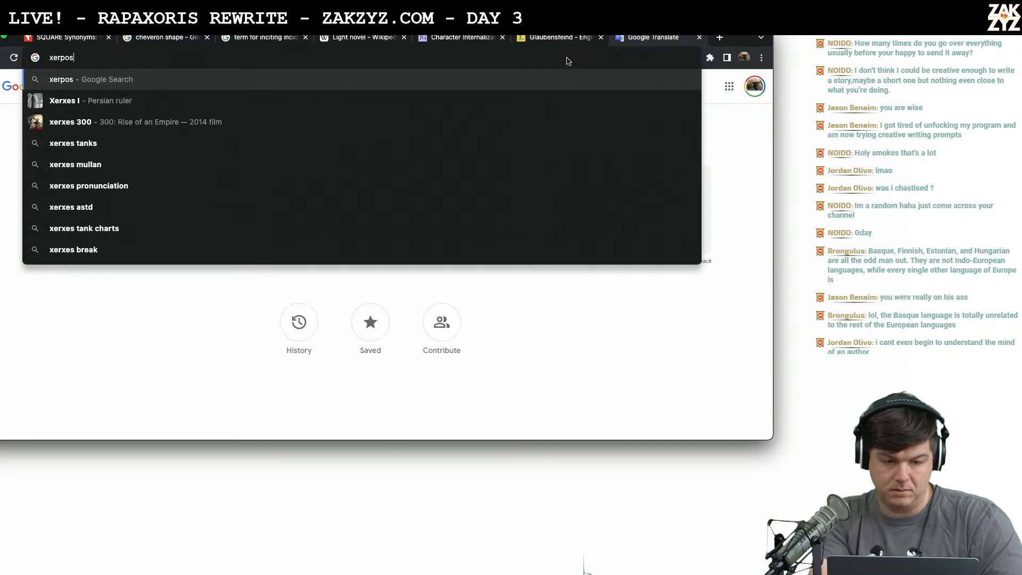
key(BackSpace)
key(BackSpace)
key(BackSpace)
text(os z)
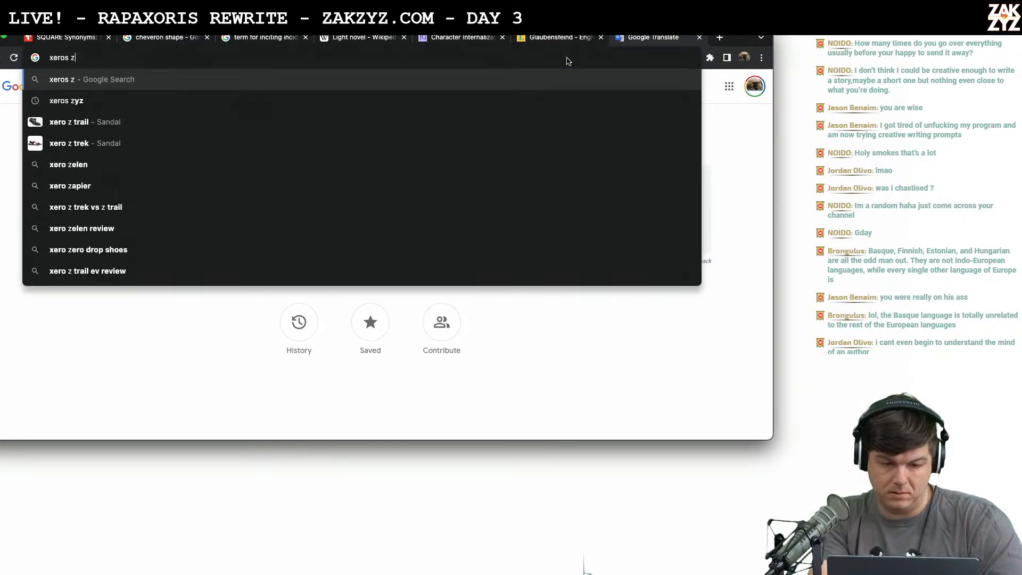
text(ak zyz)
key(Return)
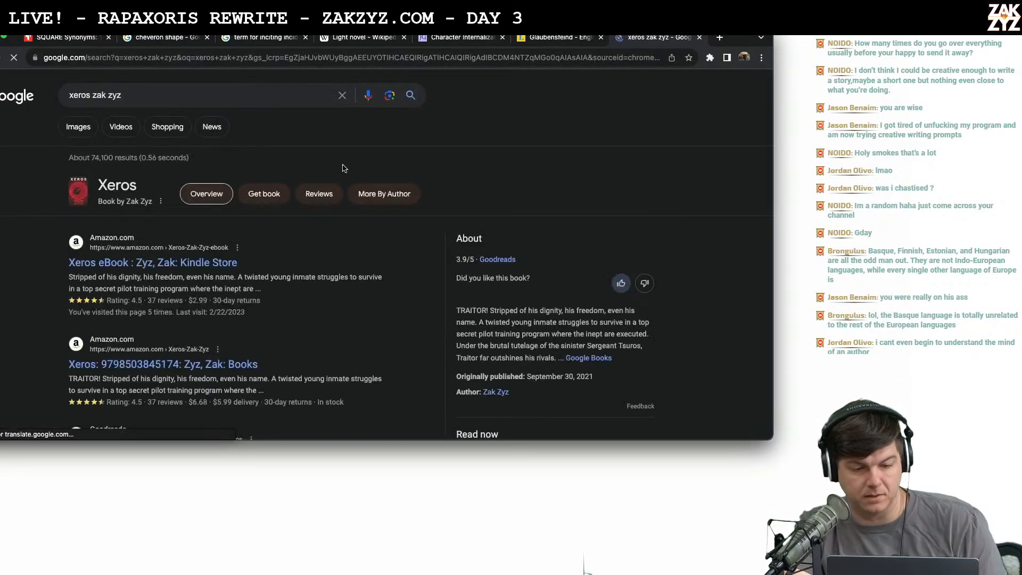
Open the Amazon page of the Xeros Kindle edition and look over its description, formats and related books
click(132, 262)
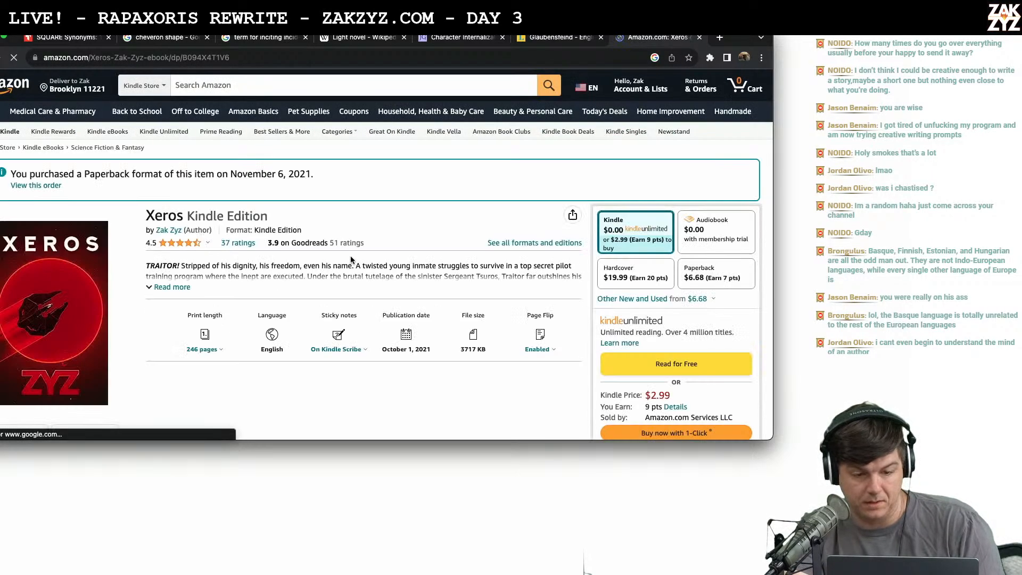
scroll(350, 349, down, 1)
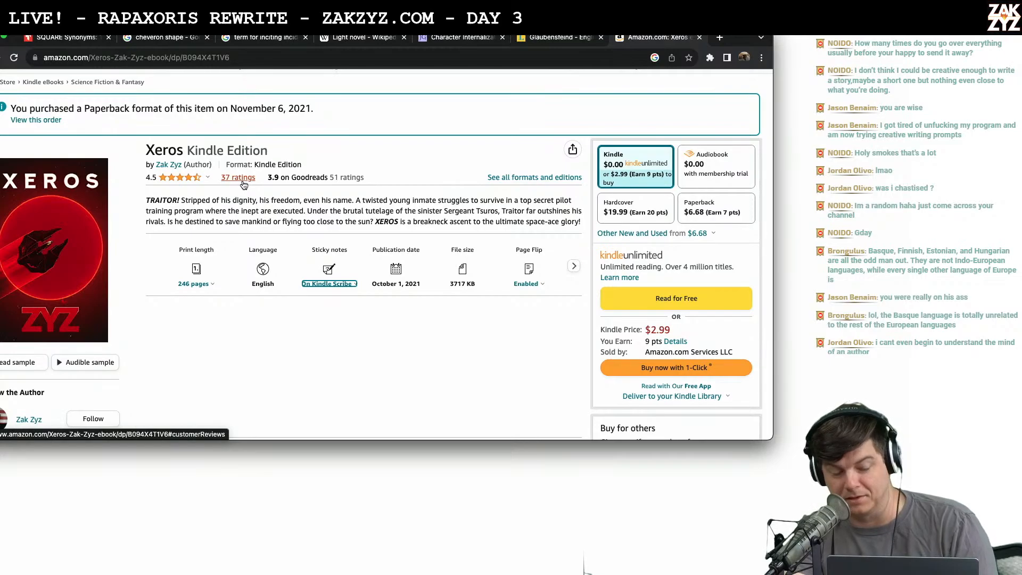
scroll(243, 184, down, 2)
scroll(243, 181, down, 4)
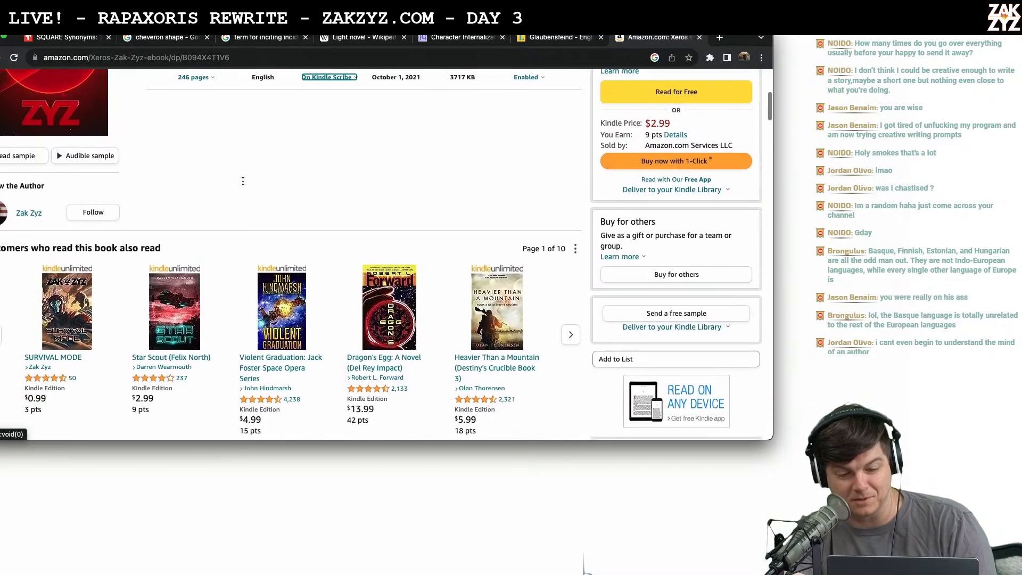
scroll(243, 182, up, 3)
scroll(242, 182, up, 2)
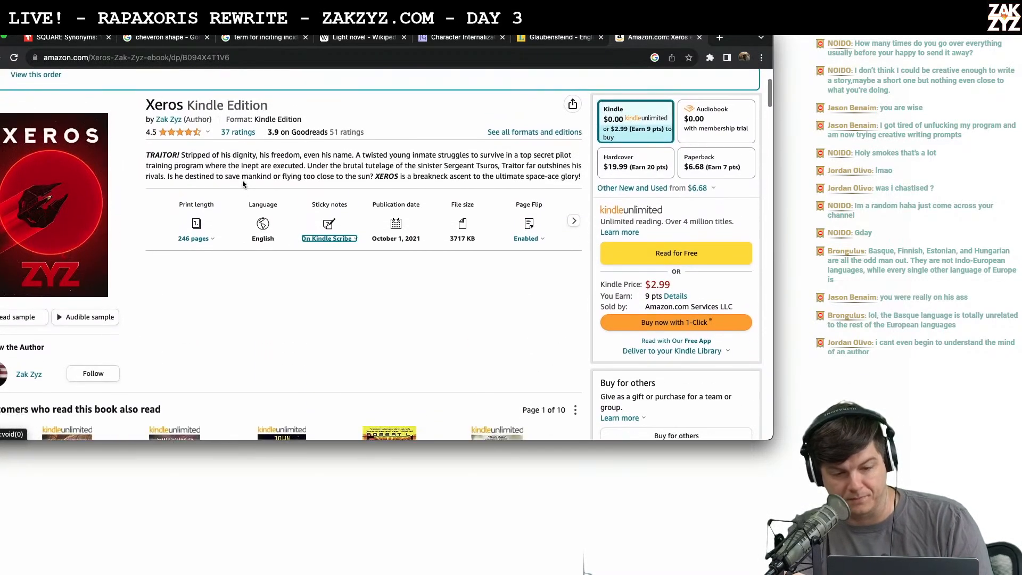
scroll(242, 182, down, 1)
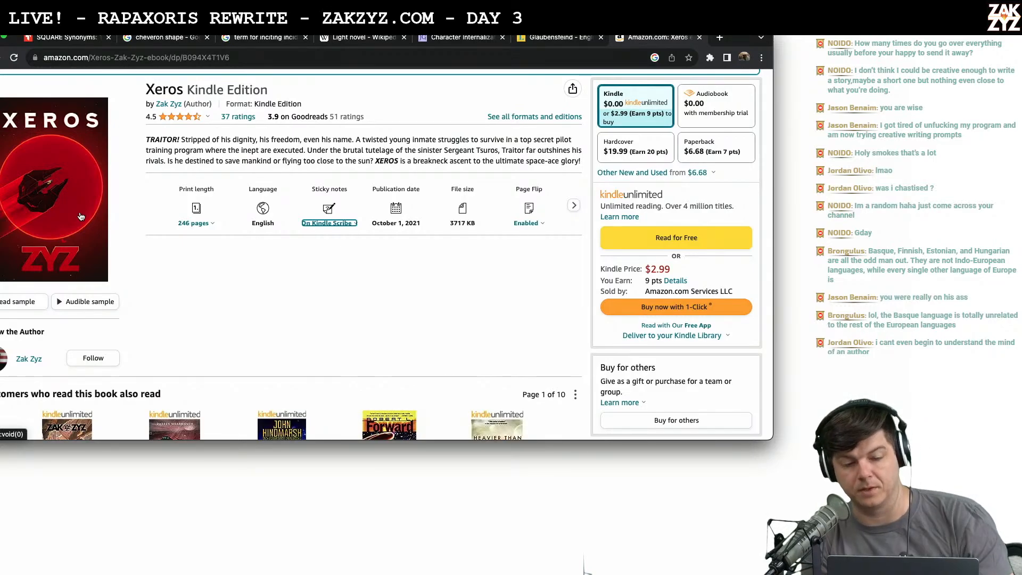
Go to the customer reviews of Xeros, view the review photo of the reader holding books, and close it
scroll(80, 216, down, 15)
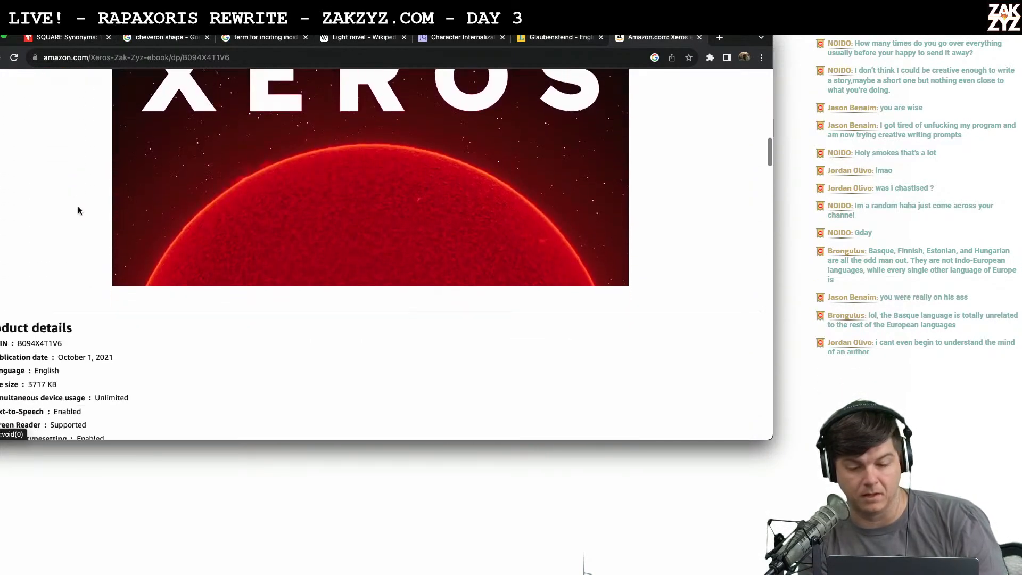
scroll(78, 210, down, 12)
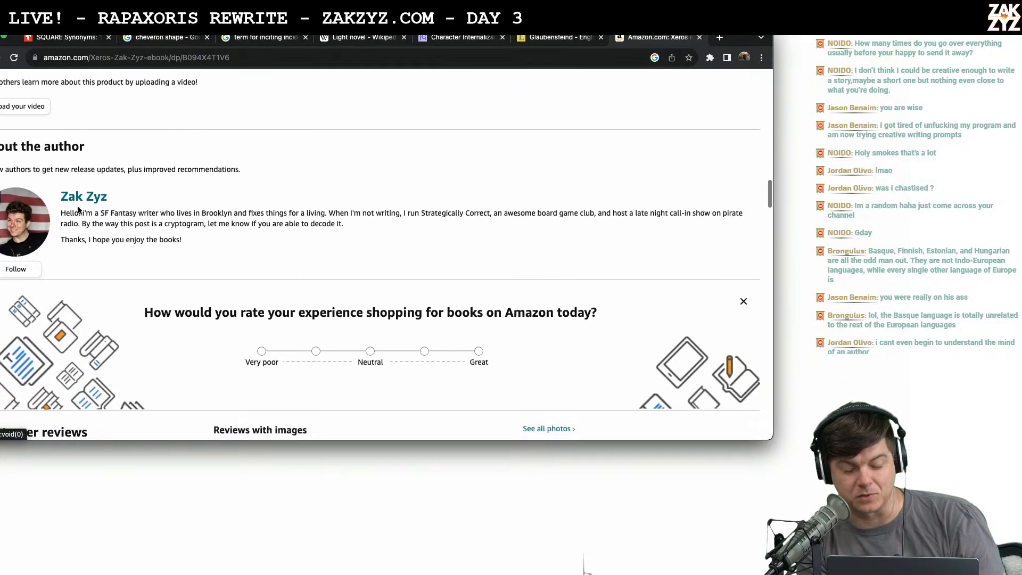
scroll(78, 210, down, 6)
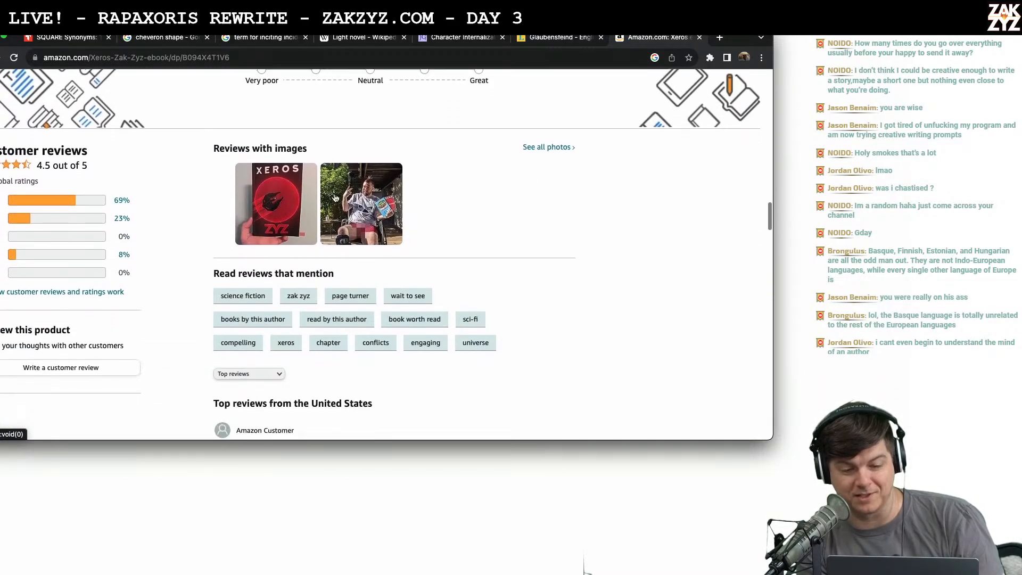
click(343, 212)
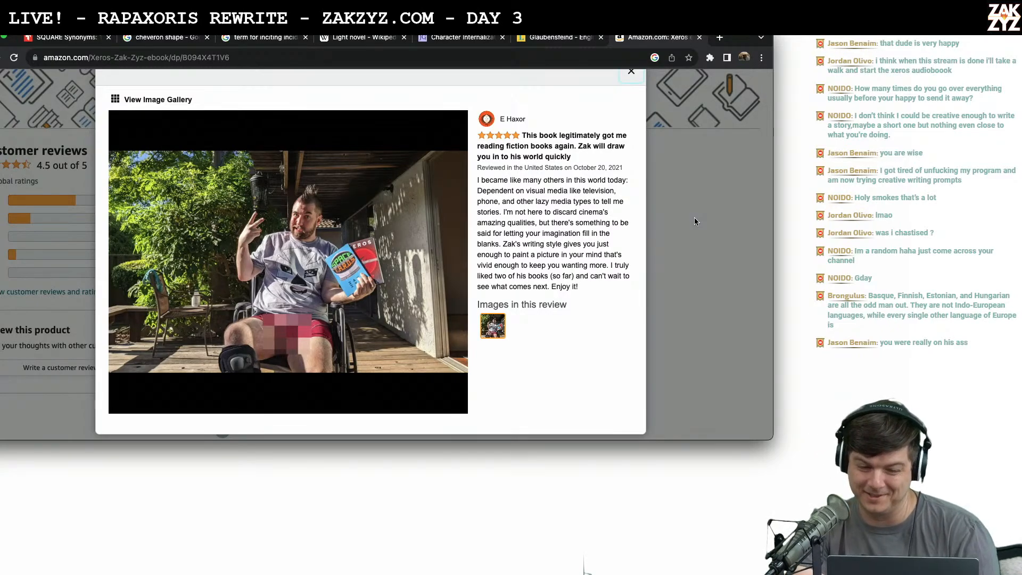
click(683, 244)
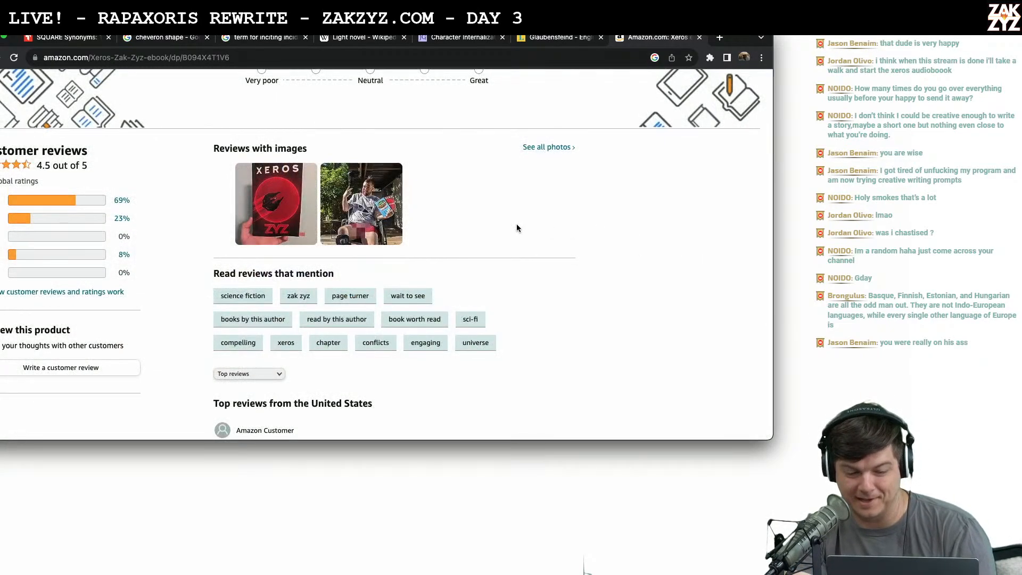
Read through the top written customer reviews of Xeros from the United States
scroll(516, 226, down, 3)
scroll(517, 228, down, 2)
scroll(517, 224, down, 5)
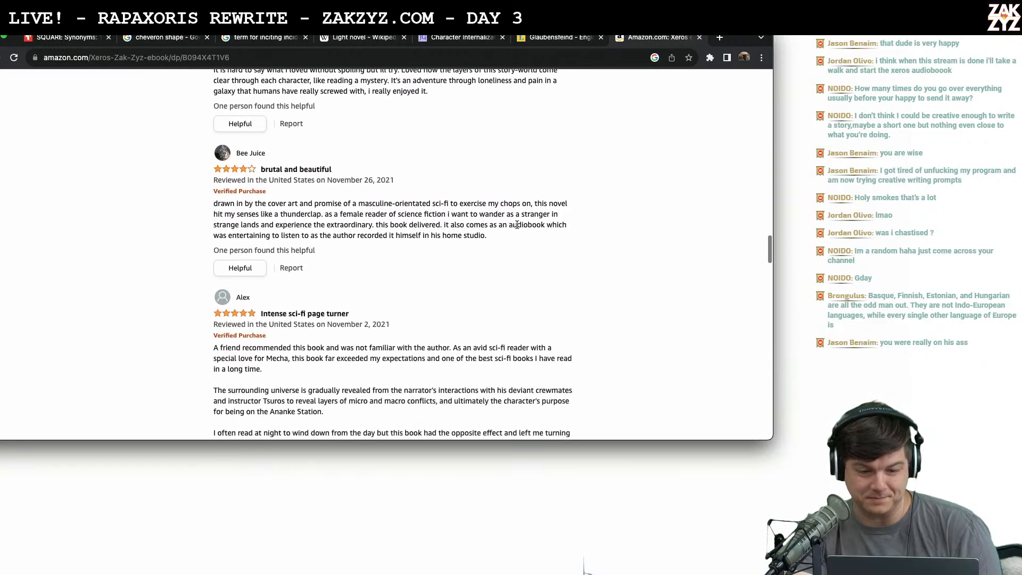
scroll(516, 228, up, 2)
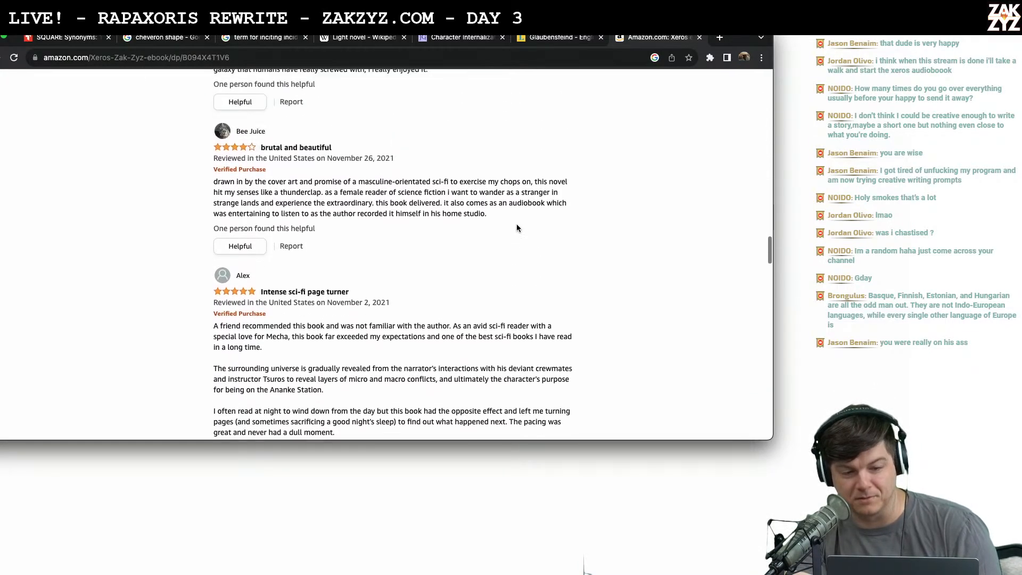
scroll(517, 228, down, 1)
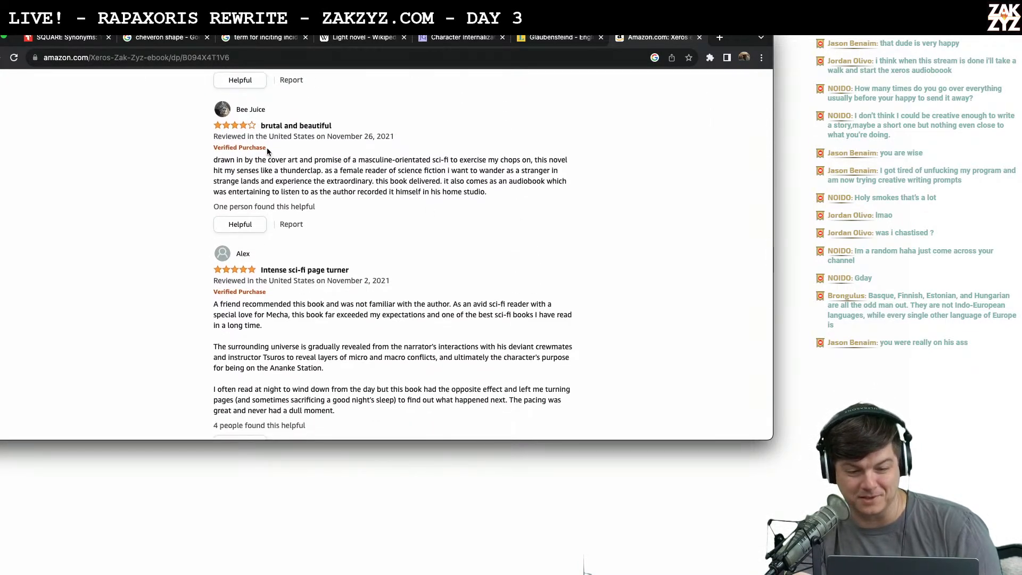
scroll(410, 186, down, 1)
scroll(409, 186, down, 6)
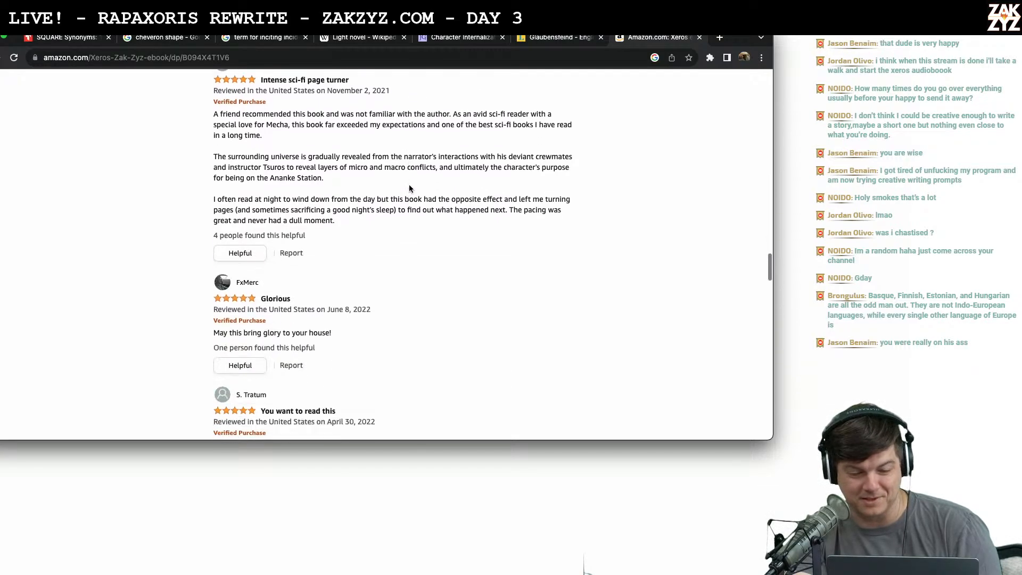
scroll(408, 188, down, 3)
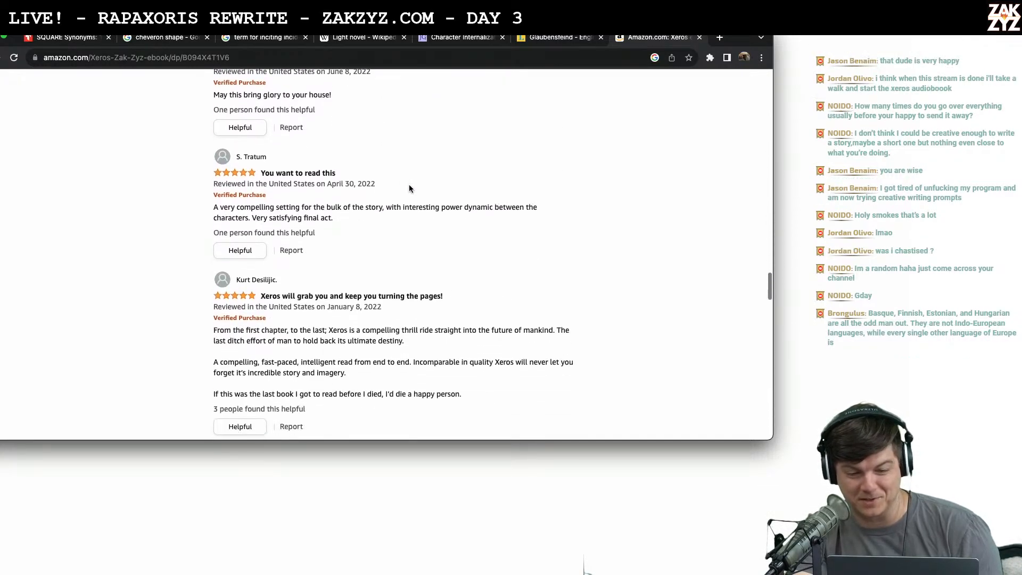
scroll(409, 189, down, 3)
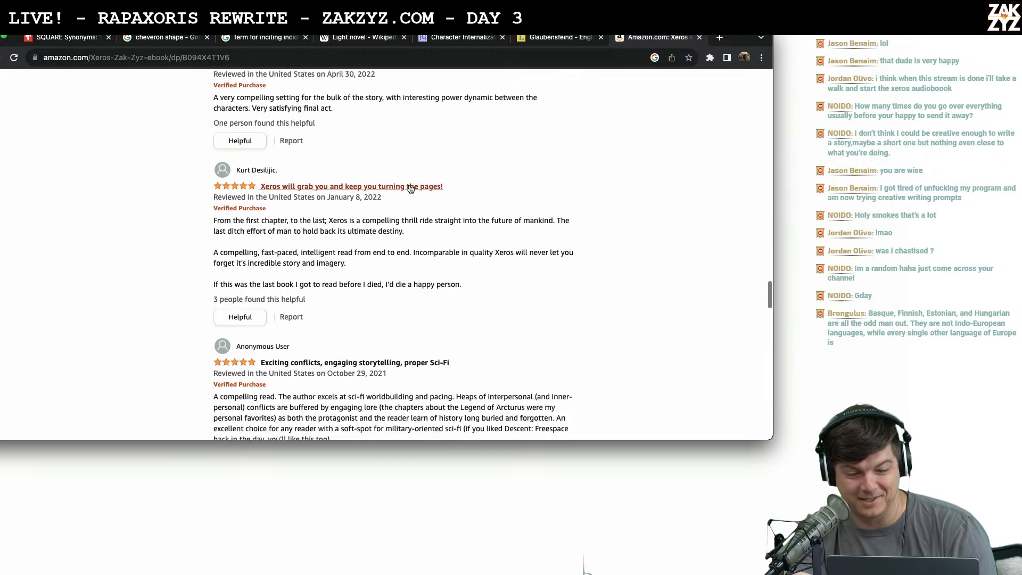
scroll(410, 185, down, 2)
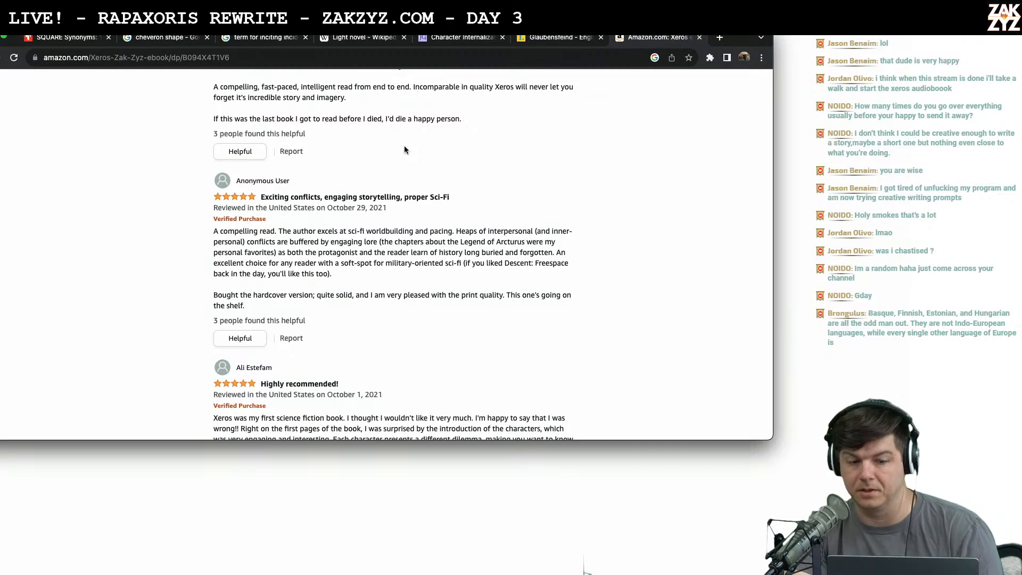
Leave the Amazon reviews, switch to the Pages manuscript and return to the paragraph just before the brilliant flash
scroll(404, 146, up, 20)
scroll(405, 150, down, 2)
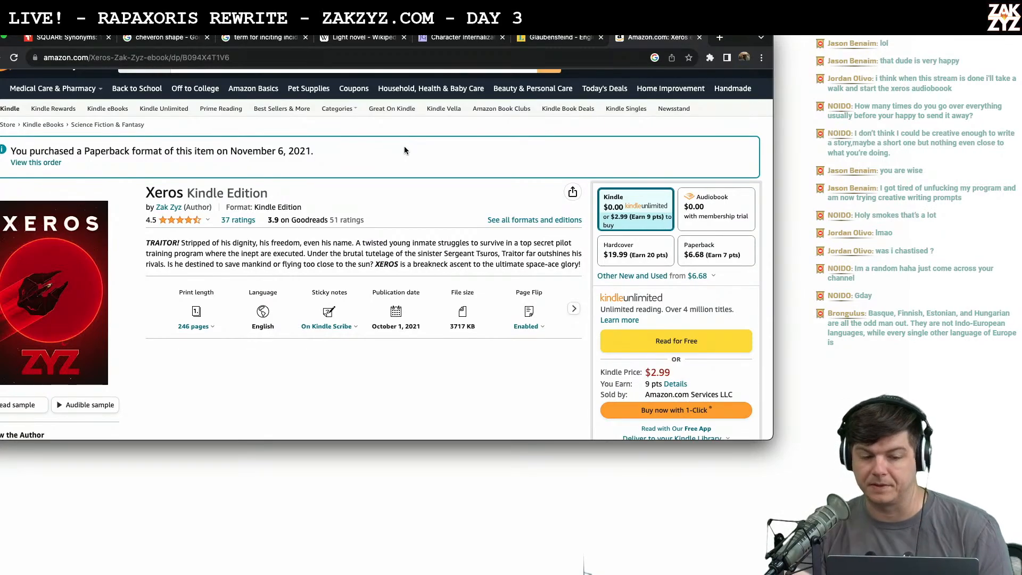
key(super+Tab)
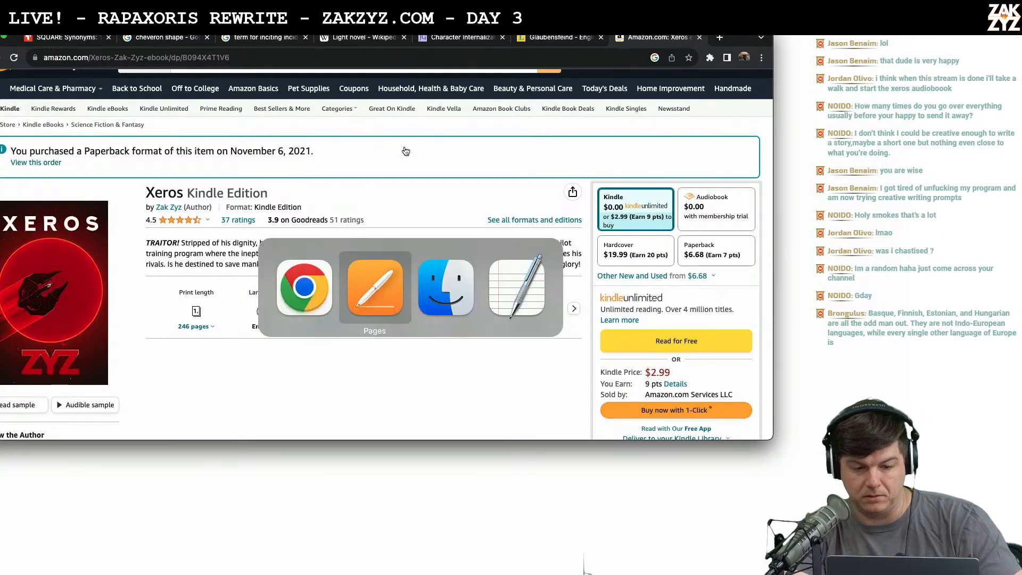
scroll(404, 146, down, 1)
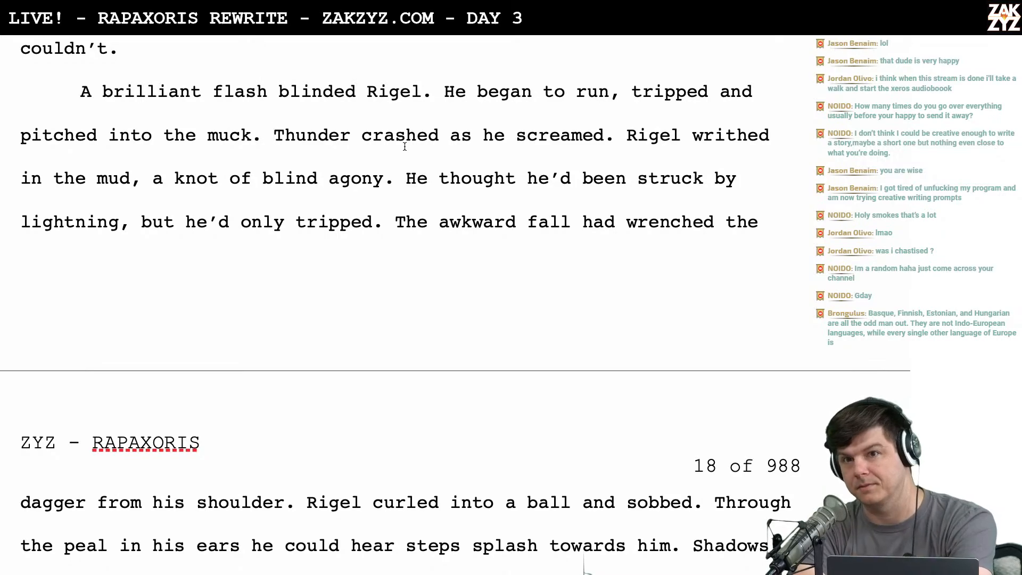
scroll(404, 147, down, 1)
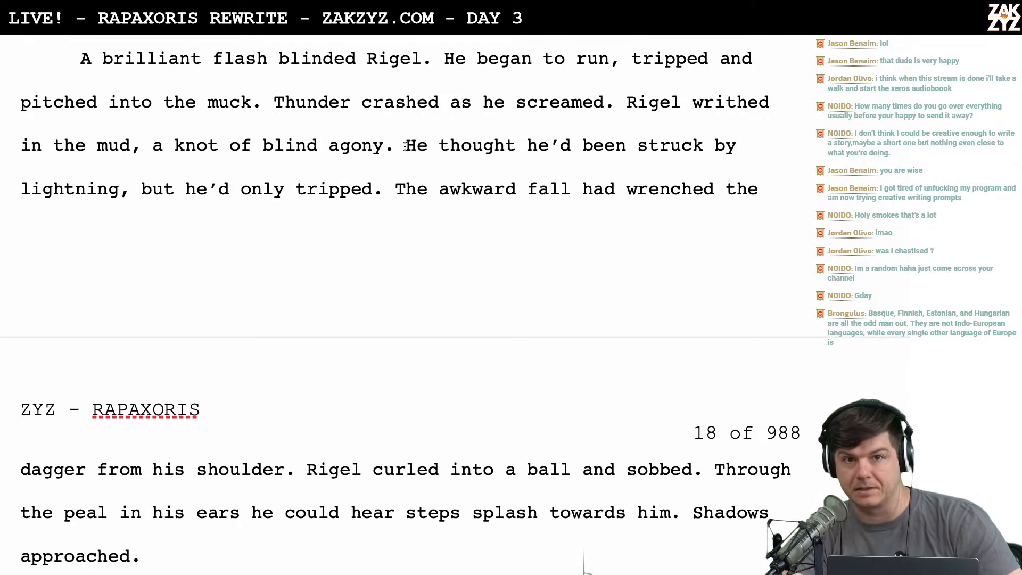
scroll(328, 81, up, 4)
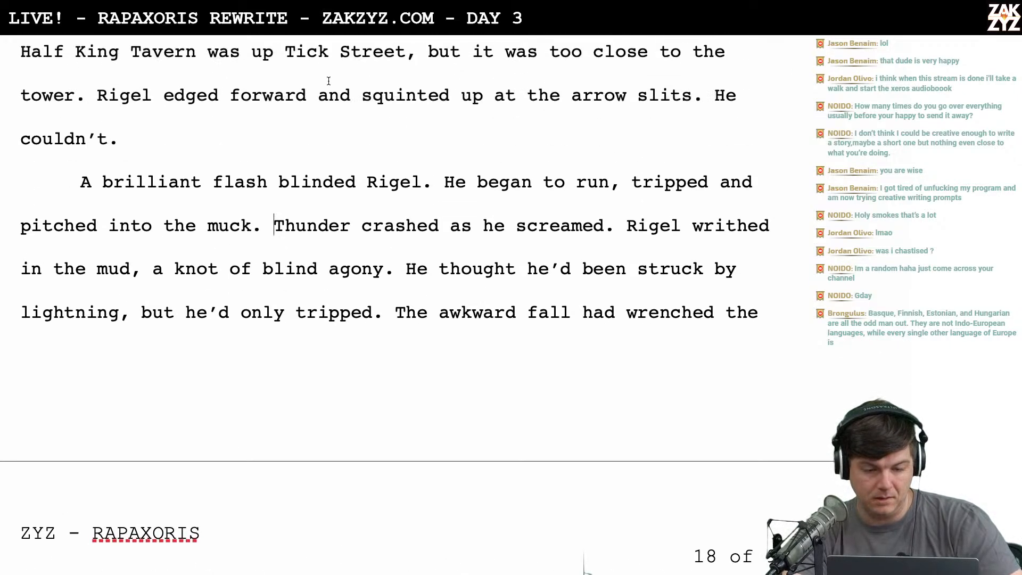
scroll(328, 81, up, 2)
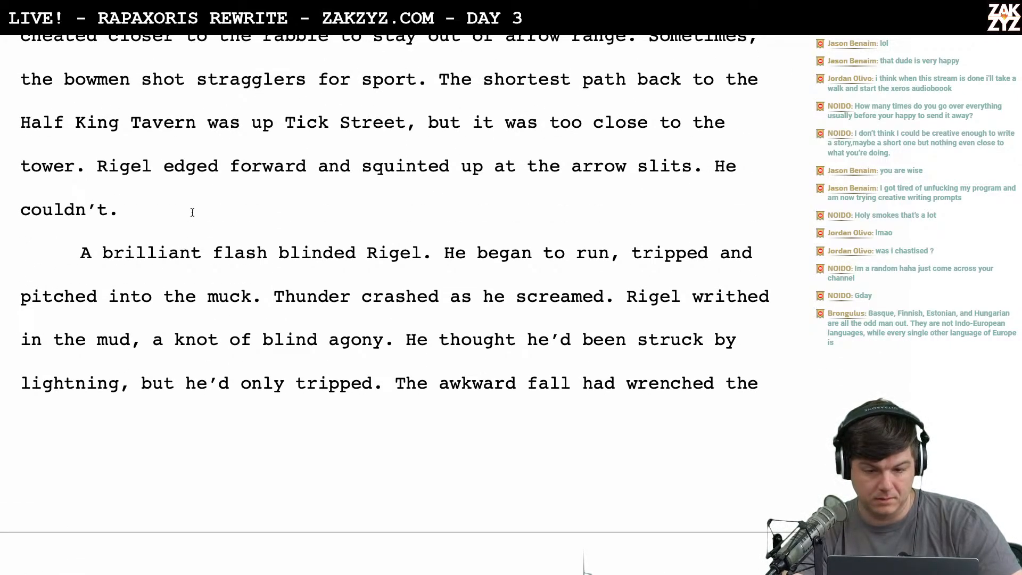
Complete the last sentence before the flash paragraph as "He couldn't tell if anyone was inside."
click(171, 213)
key(BackSpace)
key(BackSpace)
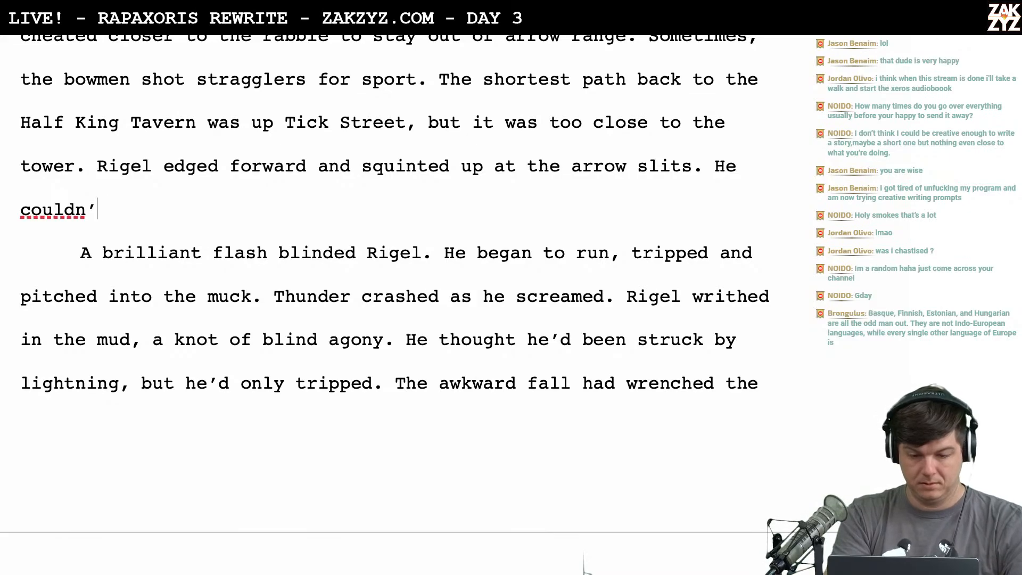
text(t )
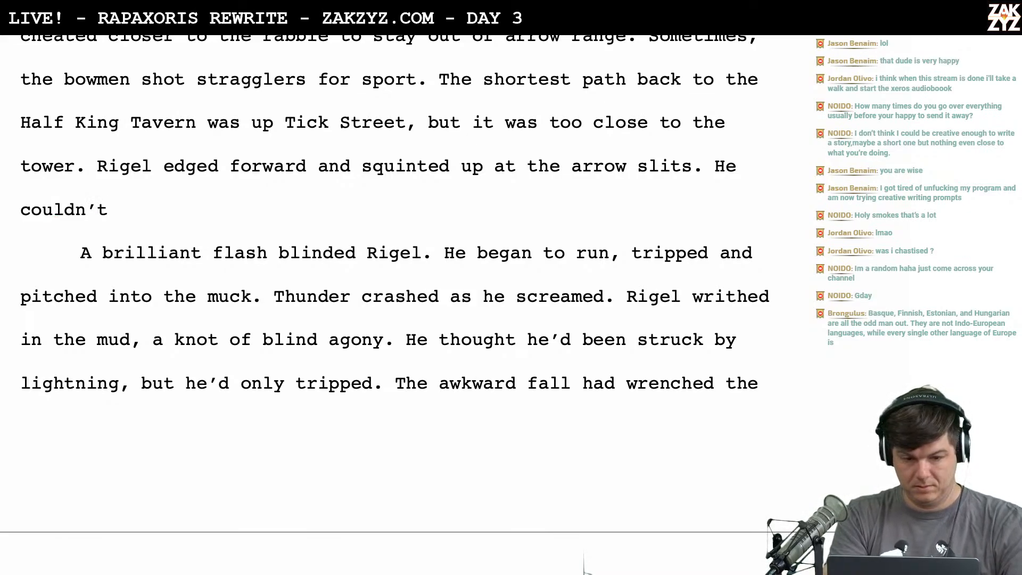
text(tell if anyone)
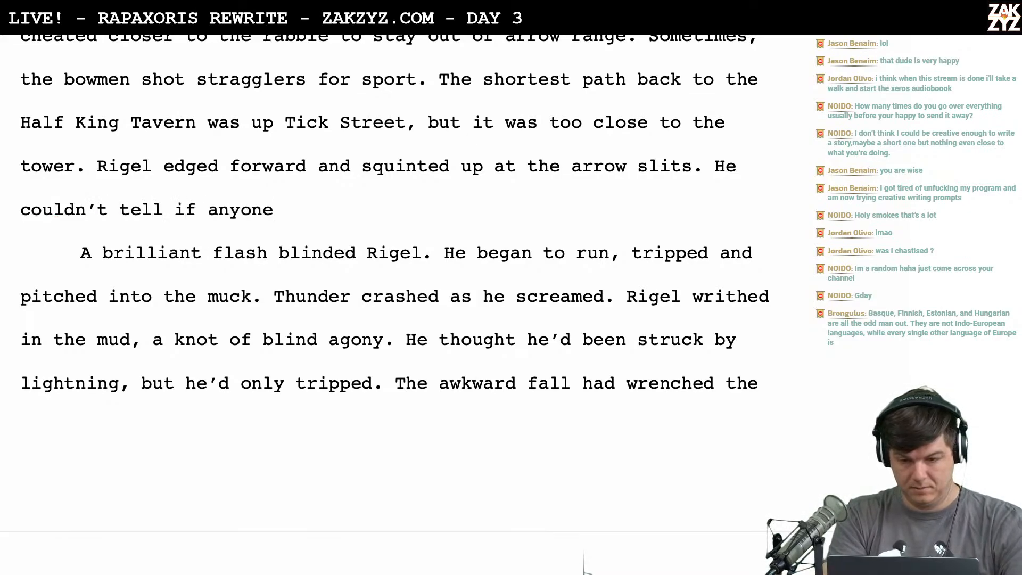
text( was insid)
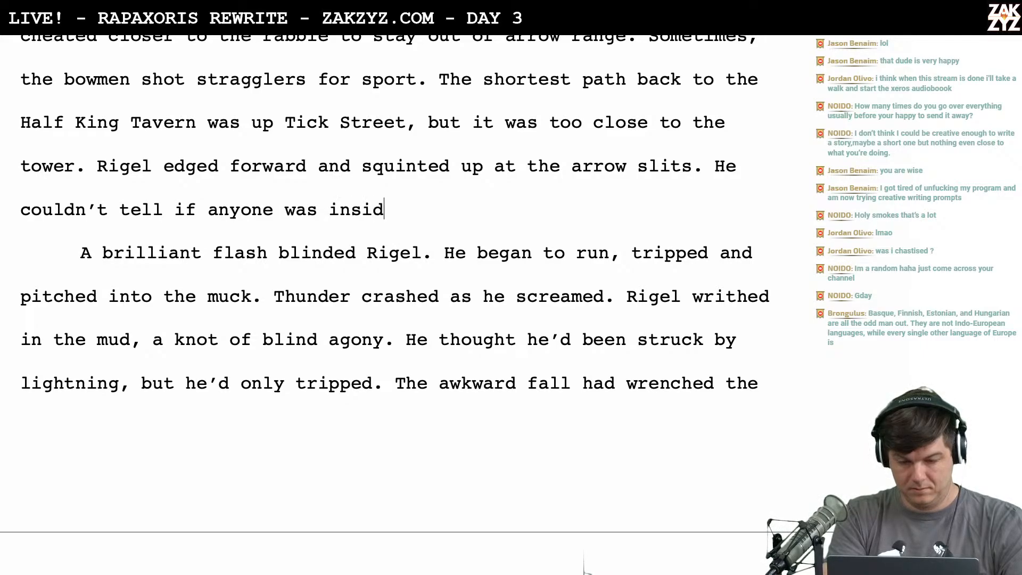
key(BackSpace)
text(e)
key(BackSpace)
text(de.)
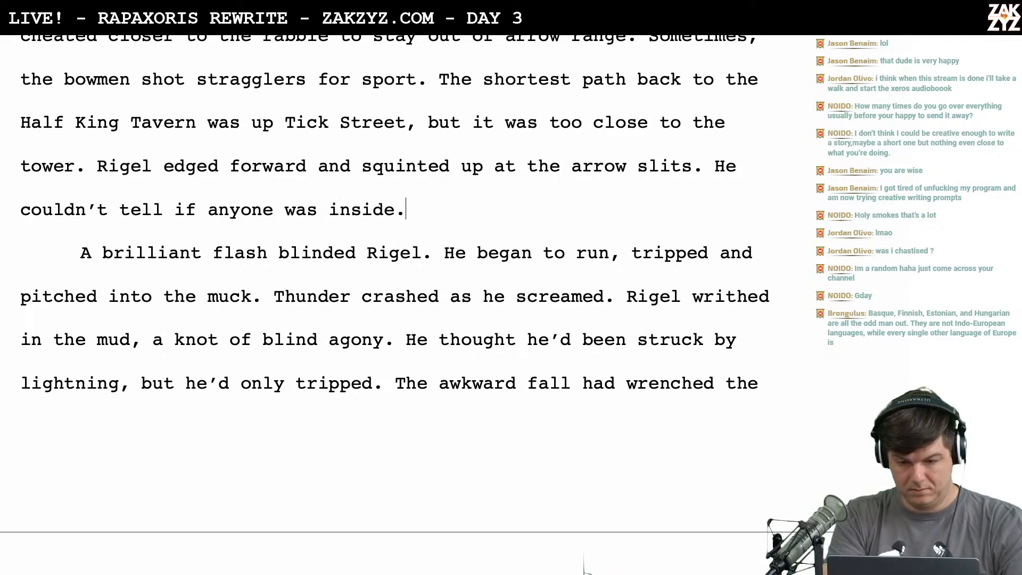
key(Return)
text(As he s)
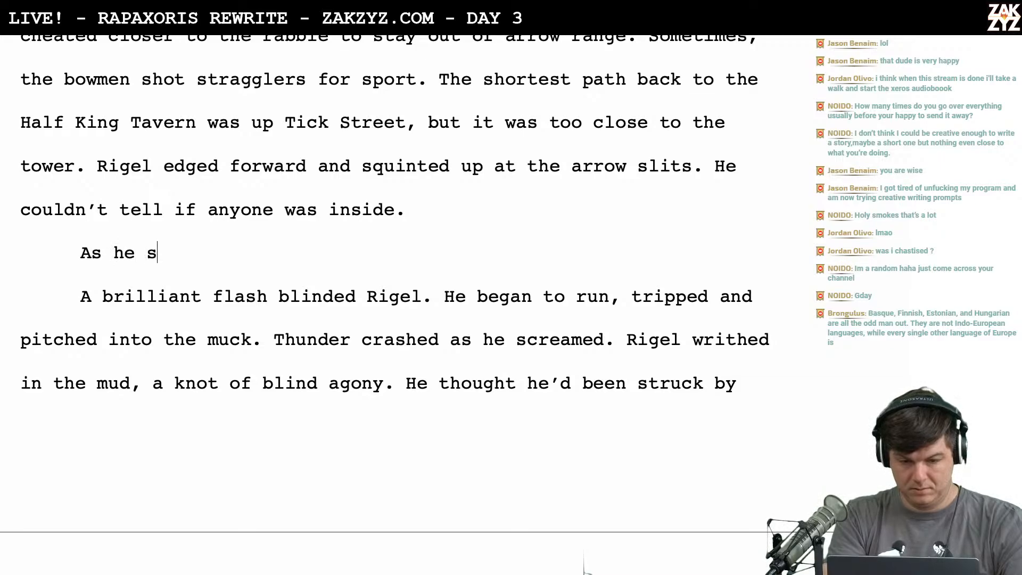
key(BackSpace)
key(BackSpace)
key(BackSpace)
key(BackSpace)
key(BackSpace)
key(BackSpace)
key(BackSpace)
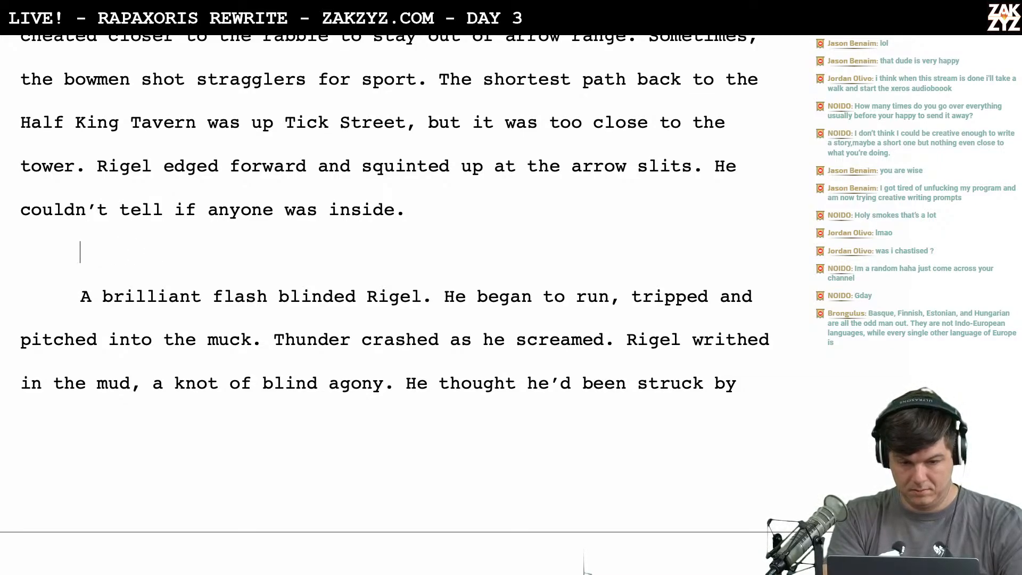
Break the paragraph before "Rigel edged forward" and begin a replacement sentence with "Rigel" after "too close to the tower."
click(96, 178)
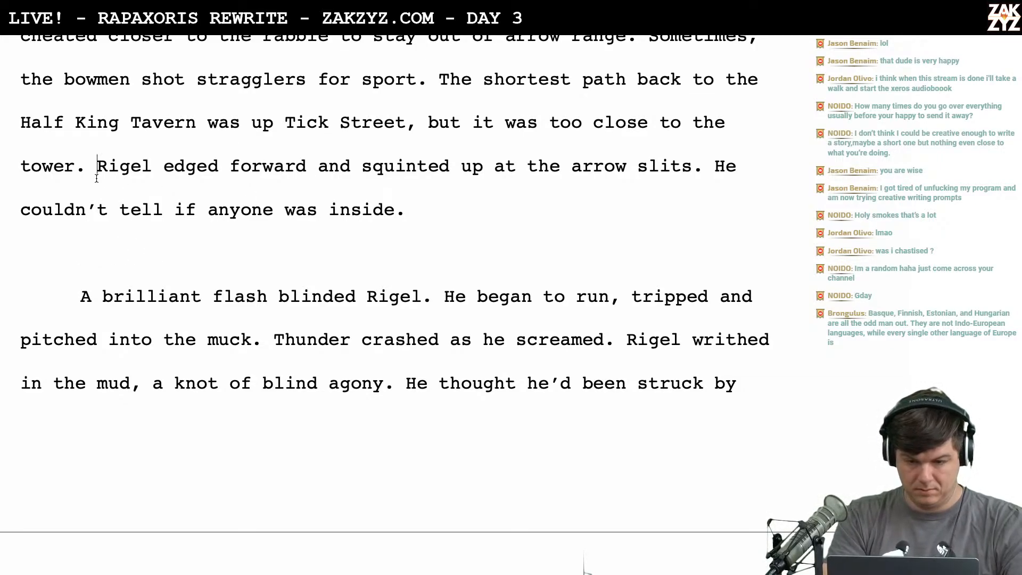
key(Left)
key(Right)
key(Return)
key(Left)
text(R)
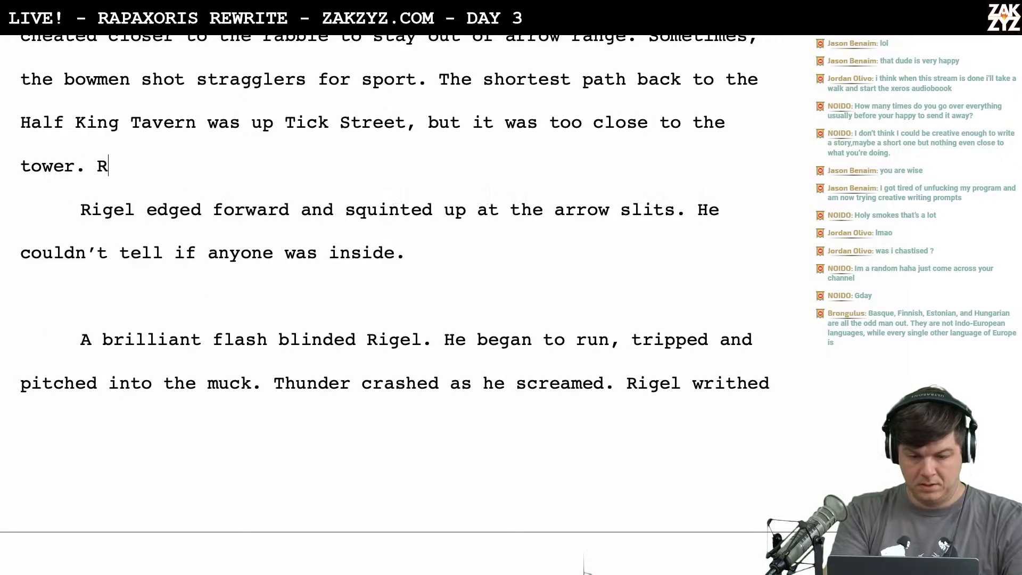
text(igel )
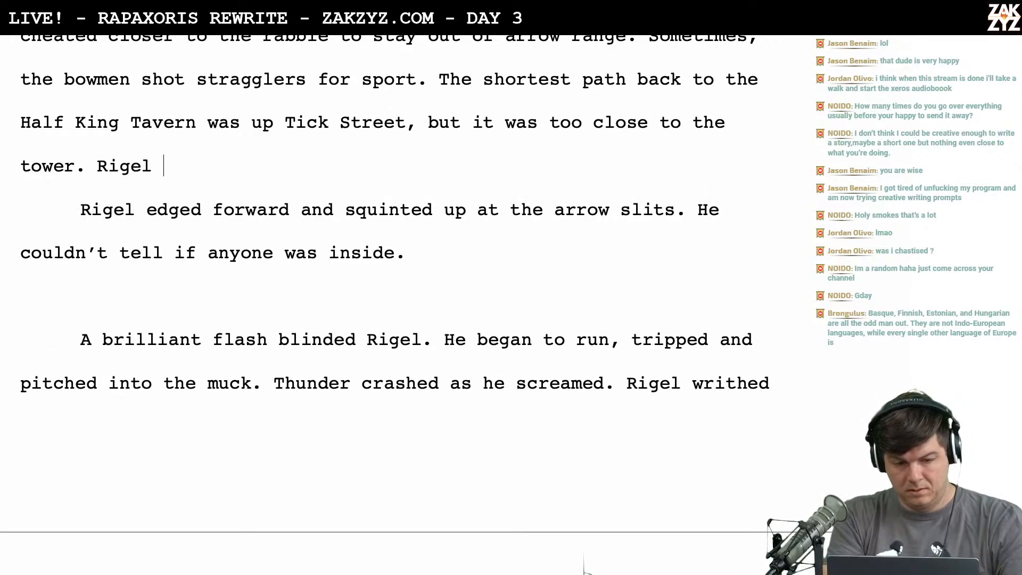
Try continuing the replacement sentence with "edged closer and squinted against the drizzle", and erase that wording back to "Rigel"
text(edged closer and)
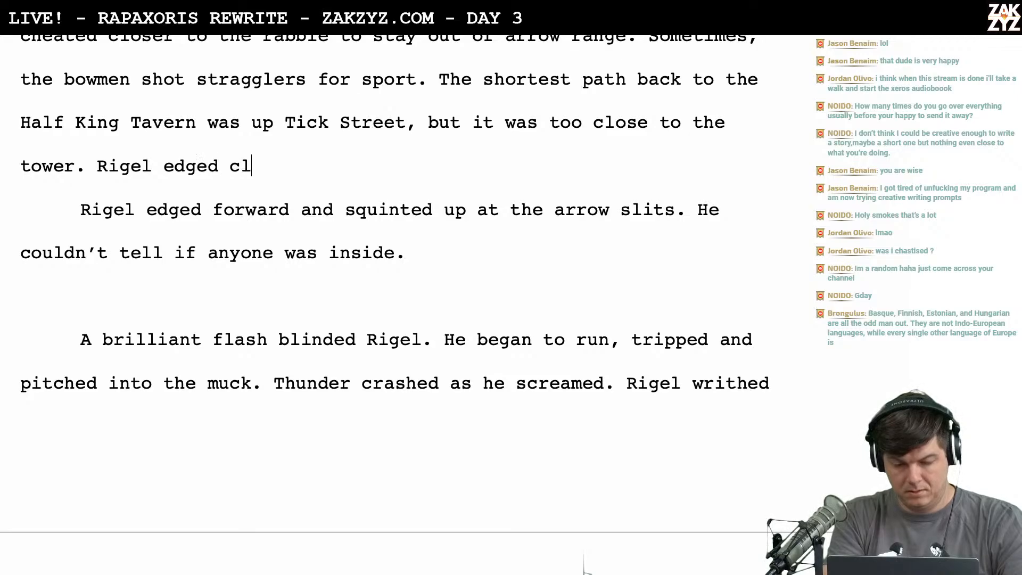
key(BackSpace)
key(BackSpace)
key(BackSpace)
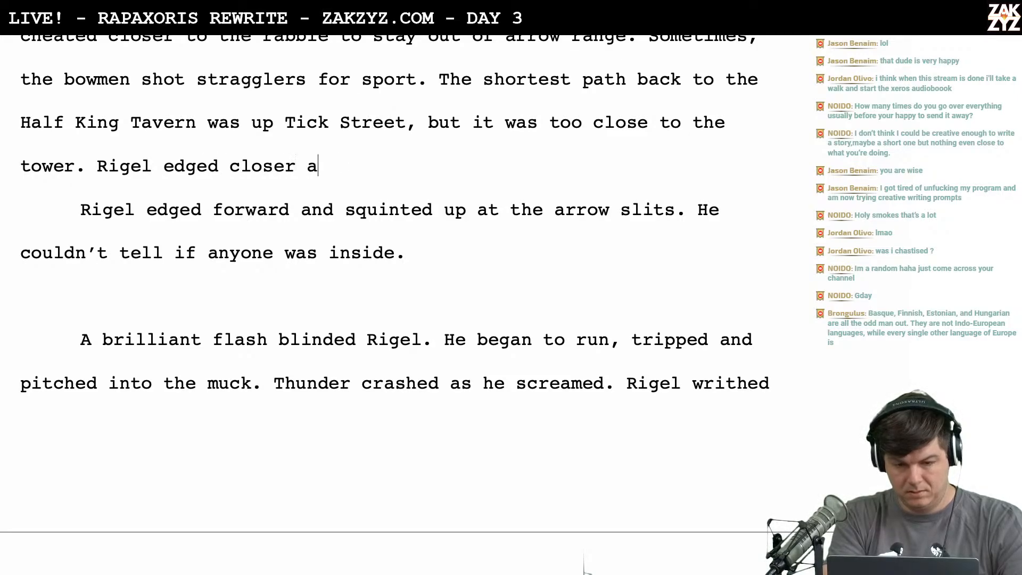
text(nd squint)
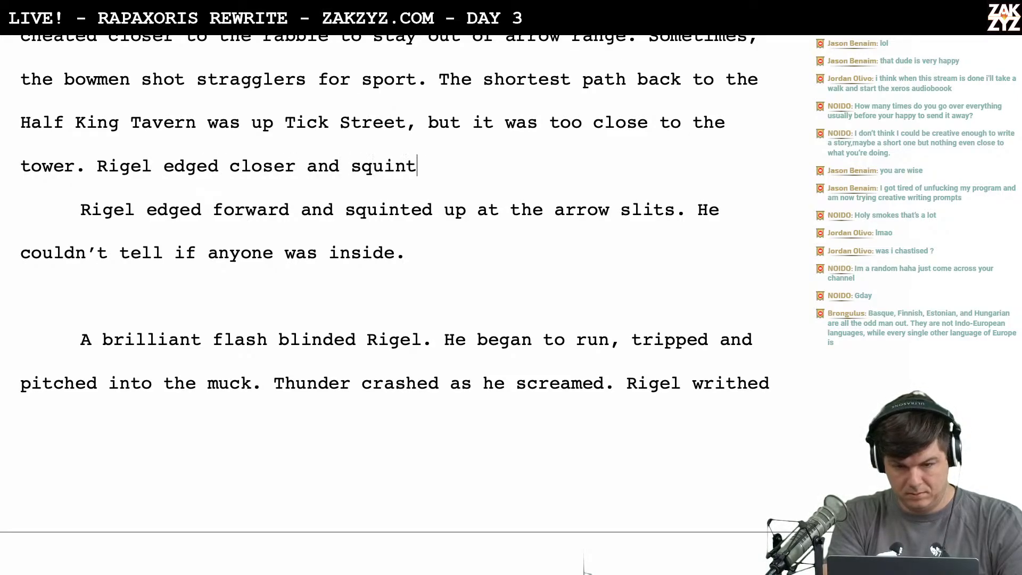
text(ed against the )
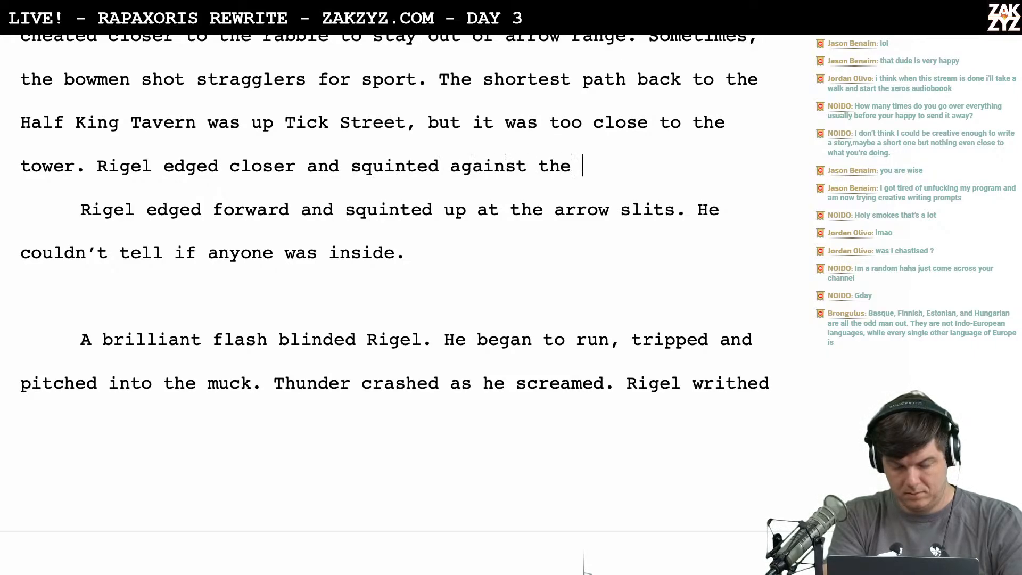
text(drizzle)
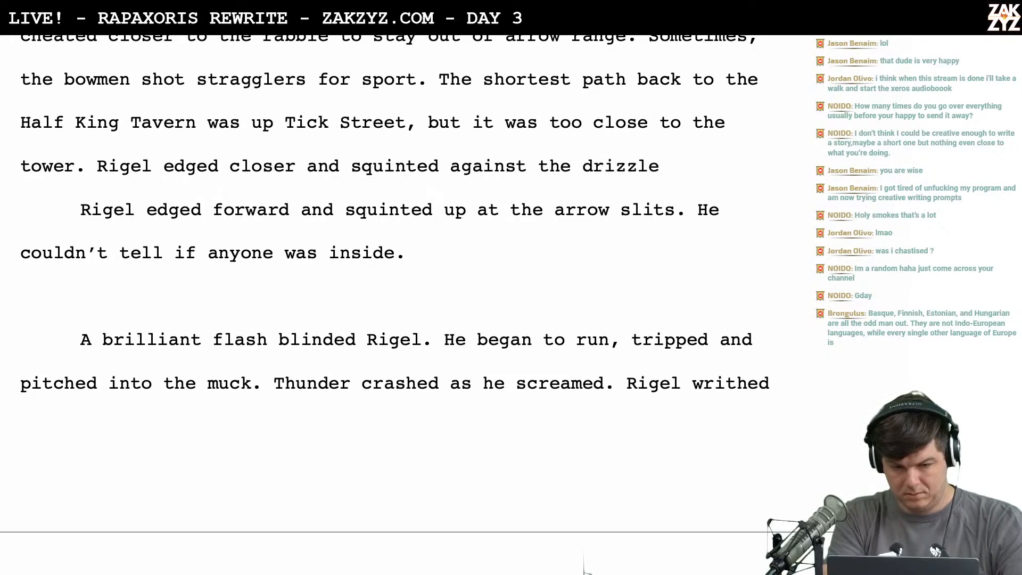
key(BackSpace)
key(BackSpace)
key(BackSpace)
key(BackSpace)
key(BackSpace)
key(BackSpace)
key(BackSpace)
key(BackSpace)
key(BackSpace)
key(BackSpace)
key(BackSpace)
key(BackSpace)
key(BackSpace)
key(BackSpace)
key(BackSpace)
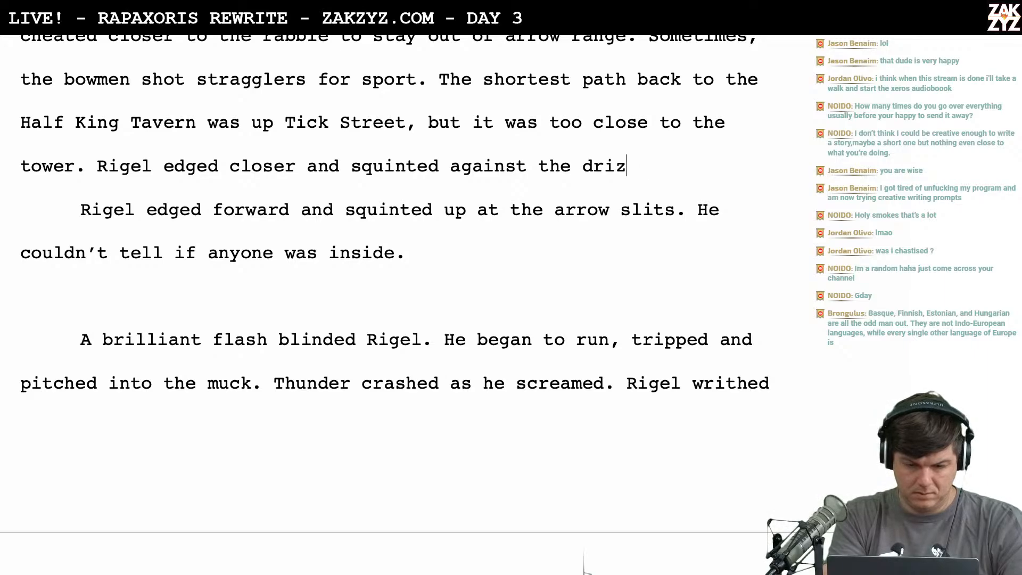
key(BackSpace)
key(BackSpace)
key(BackSpace)
key(BackSpace)
key(BackSpace)
key(BackSpace)
key(BackSpace)
key(BackSpace)
key(BackSpace)
key(BackSpace)
key(BackSpace)
key(BackSpace)
key(BackSpace)
key(BackSpace)
key(BackSpace)
key(BackSpace)
key(BackSpace)
key(BackSpace)
key(BackSpace)
key(BackSpace)
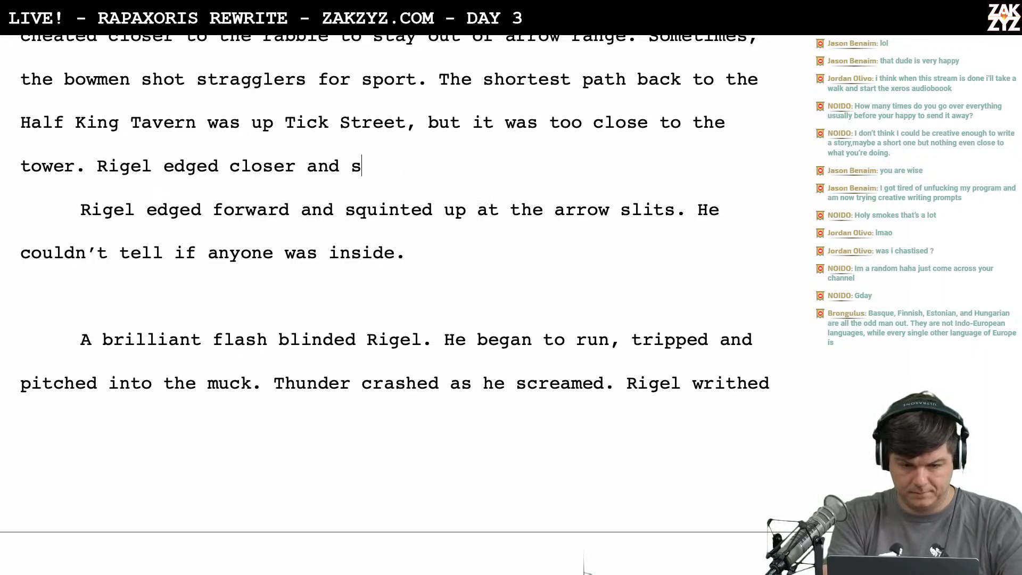
key(BackSpace)
key(BackSpace)
key(BackSpace)
key(BackSpace)
key(BackSpace)
key(BackSpace)
key(BackSpace)
text(c)
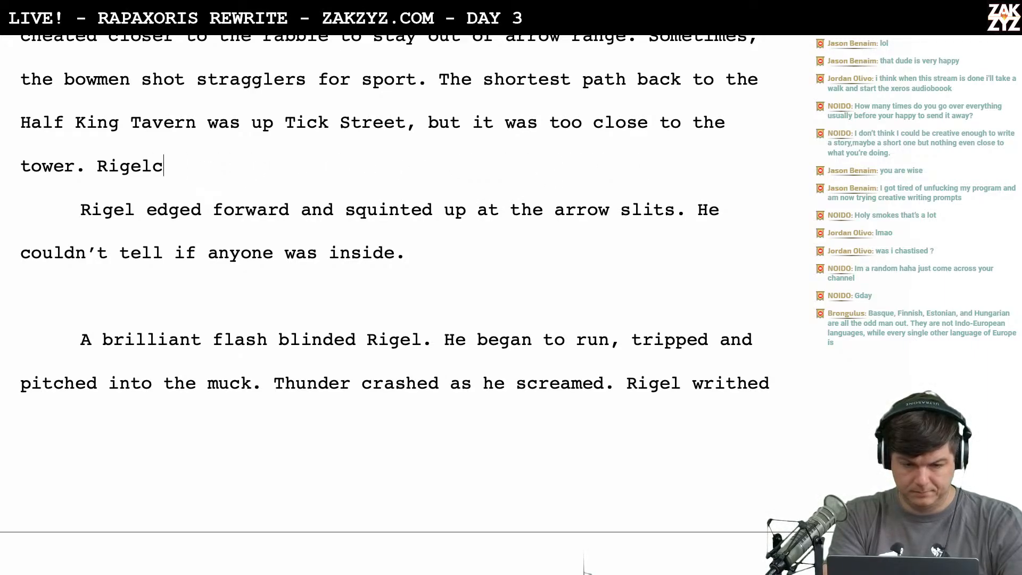
key(BackSpace)
Complete the replacement sentence as "Rigel couldn't tell if anyone was inside the watchtower."
text(could)
text(n't tell if an)
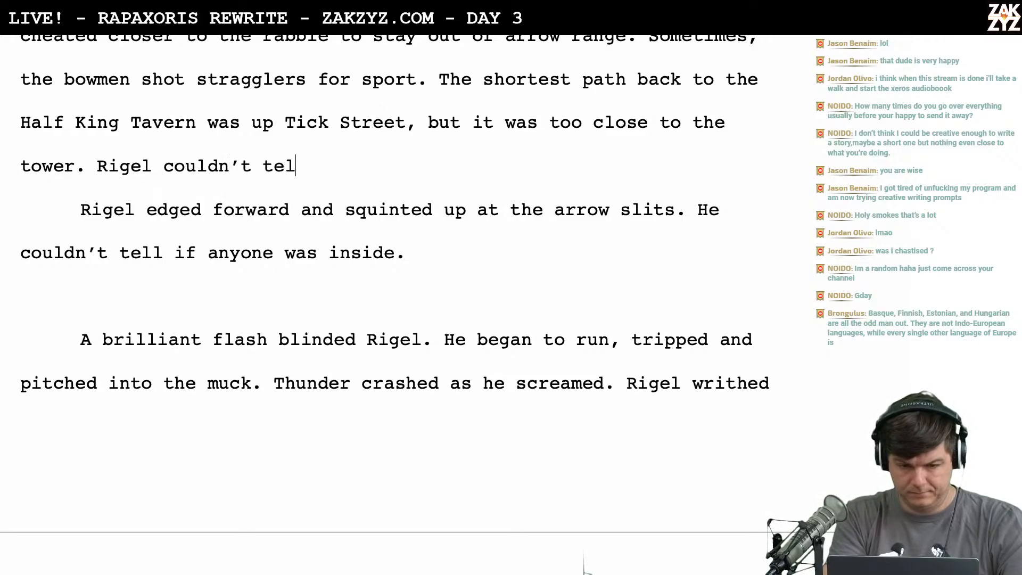
text(yone was )
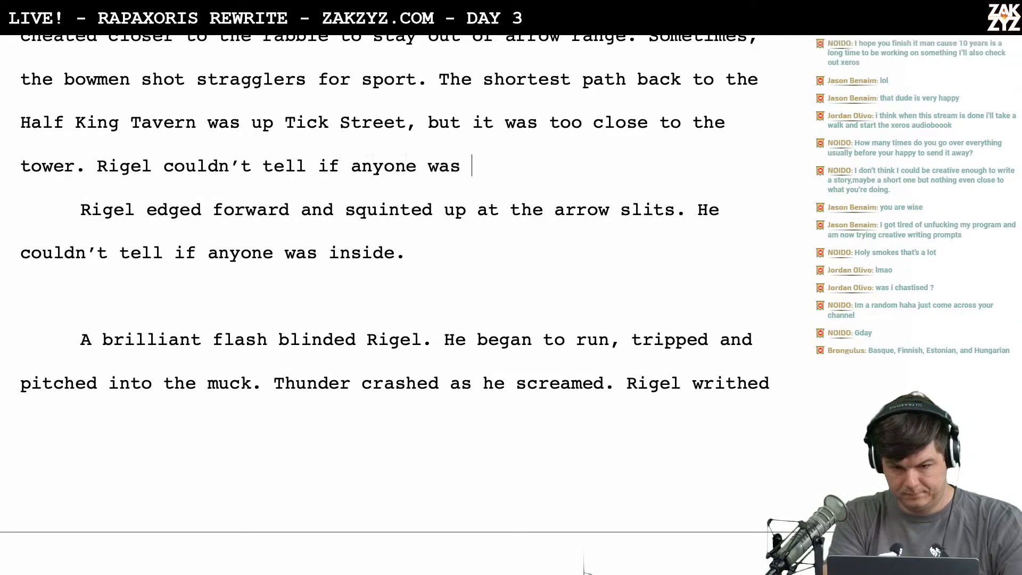
text(inside the wta)
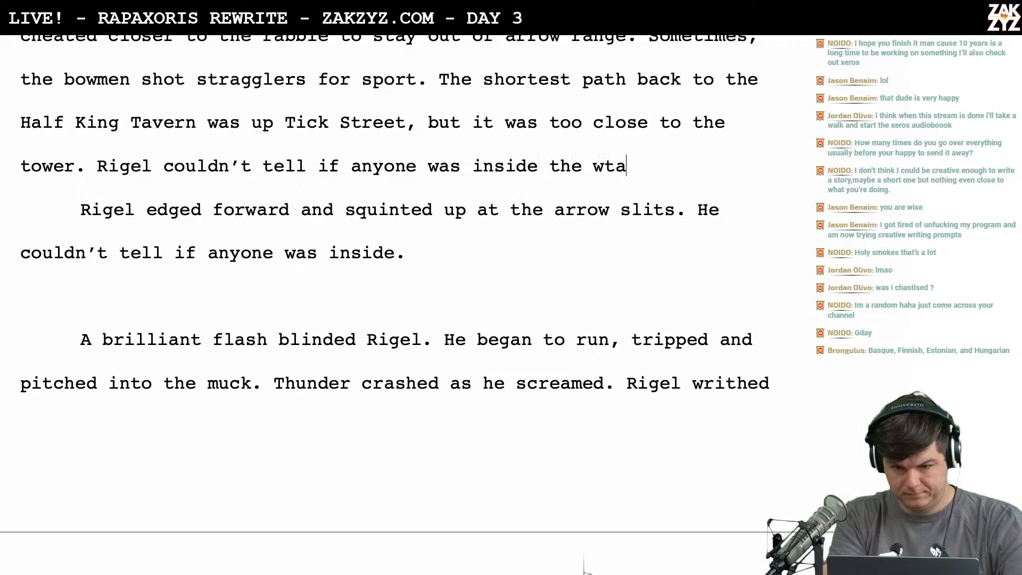
key(BackSpace)
key(BackSpace)
text(atchtower. H)
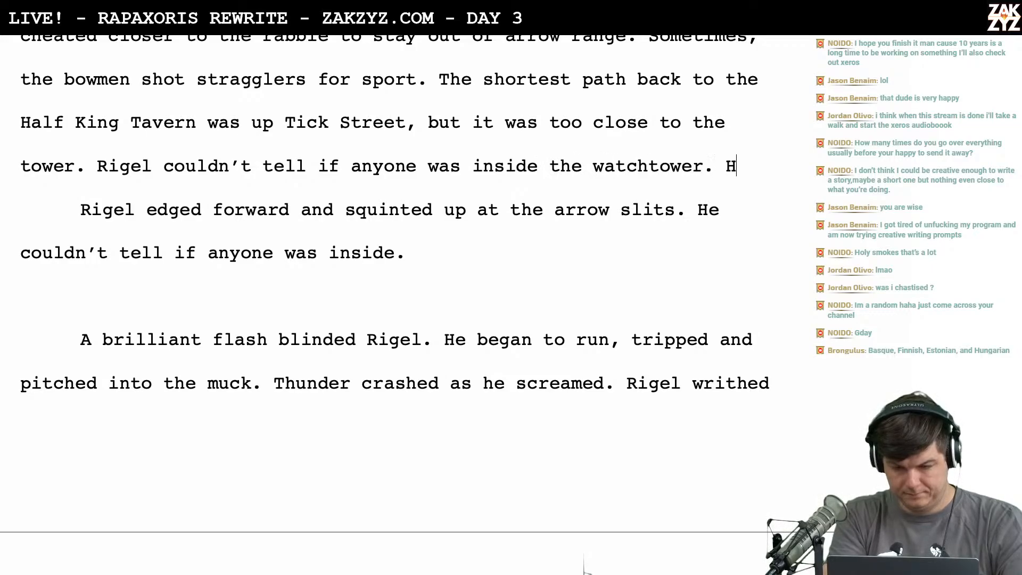
Add the sentence "He edged closer and squinted at the arrow slits." and end the paragraph there
text(e edged clos)
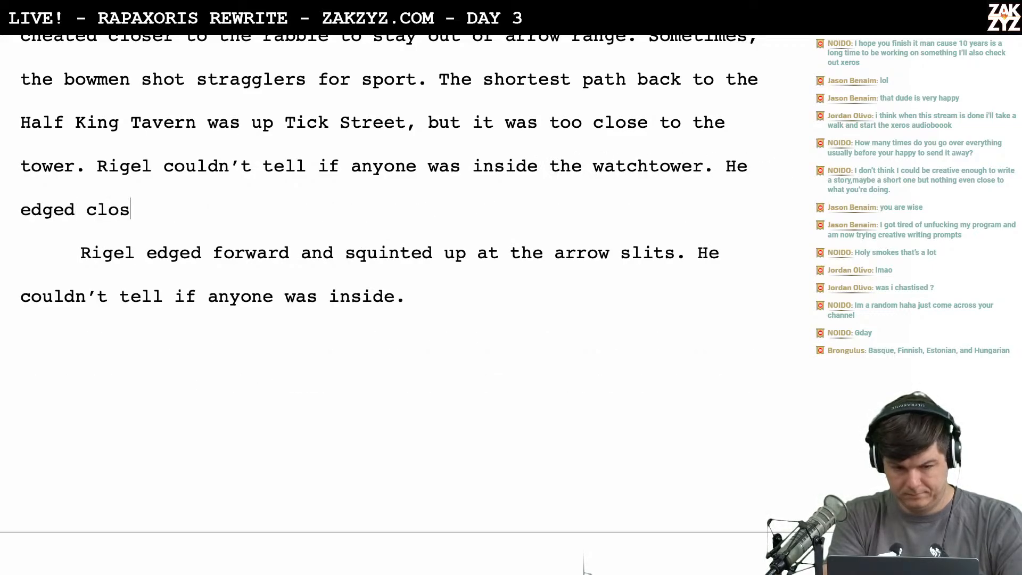
text(er and squinte)
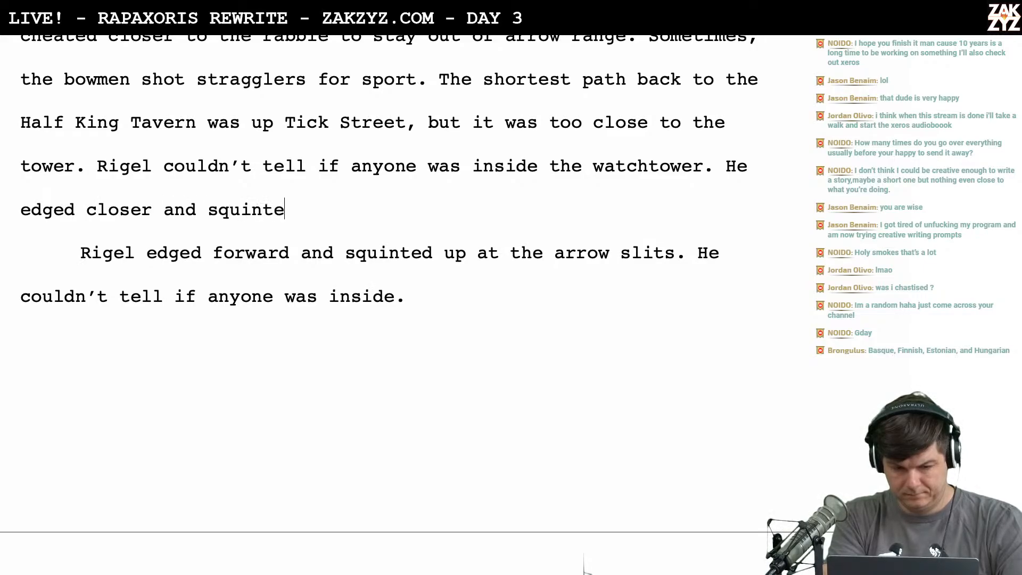
text(d at the arrow s)
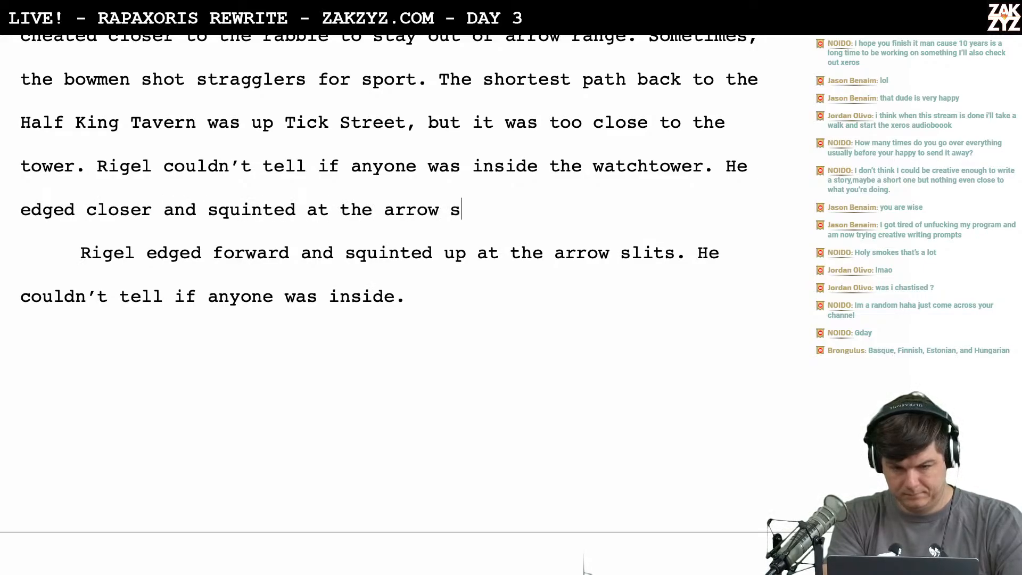
text(lits.)
key(Return)
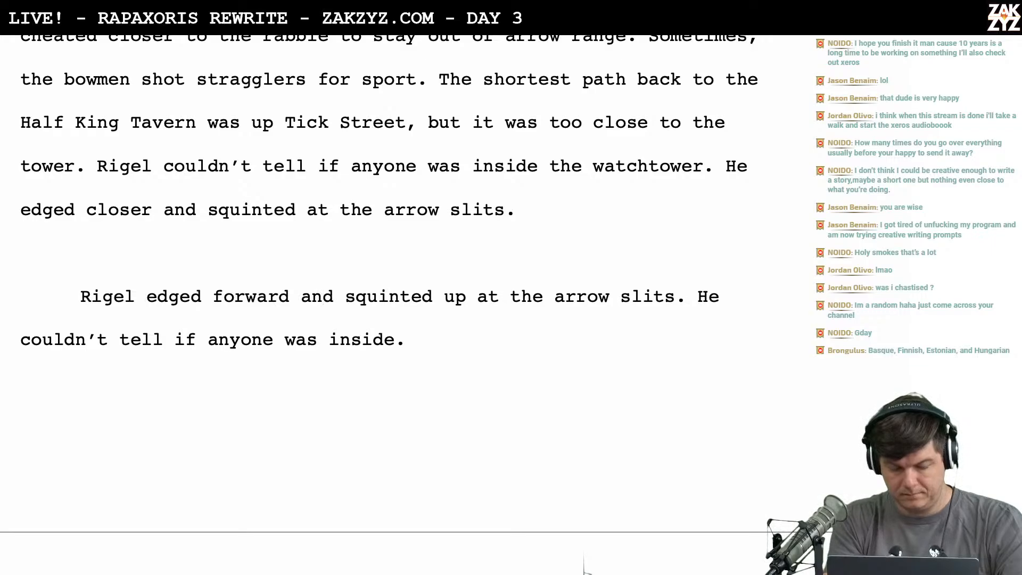
Delete the old "Rigel edged forward" paragraph and the blank lines around it, up to the flash paragraph
key(Down)
key(shift+Down)
key(shift+Down)
key(shift+Down)
key(shift+Down)
key(shift+Down)
key(shift+Down)
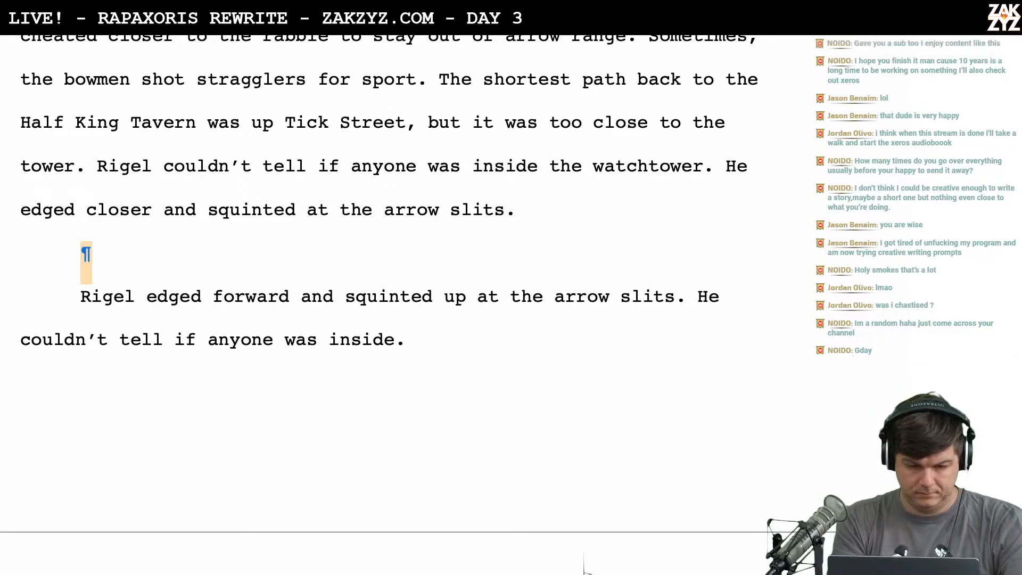
key(shift+Up)
key(shift+Up)
key(shift+Up)
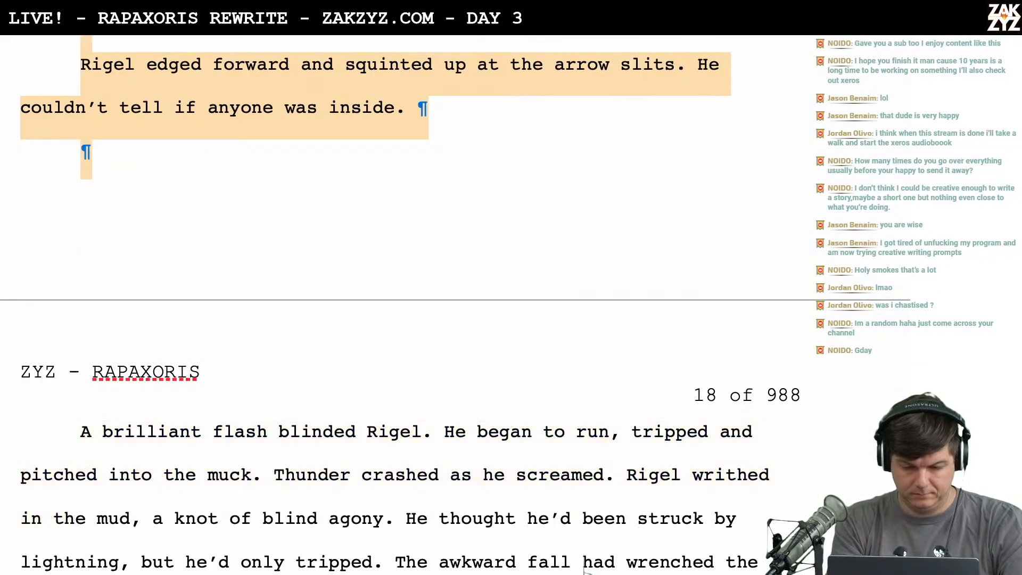
key(BackSpace)
scroll(404, 303, up, 2)
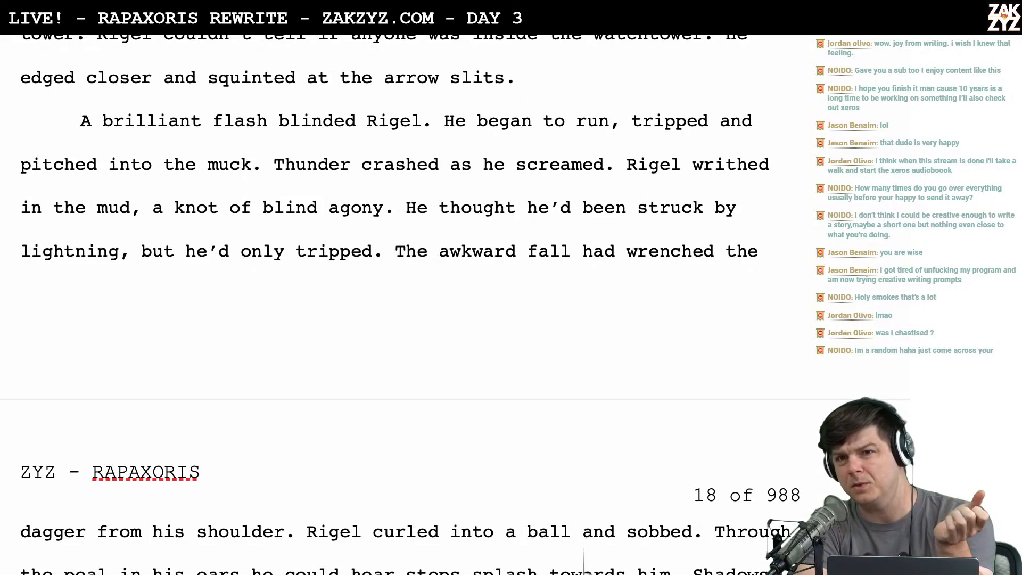
Reword the end of the watchtower paragraph as "He edged closer and squinted against the rain."
scroll(396, 303, down, 1)
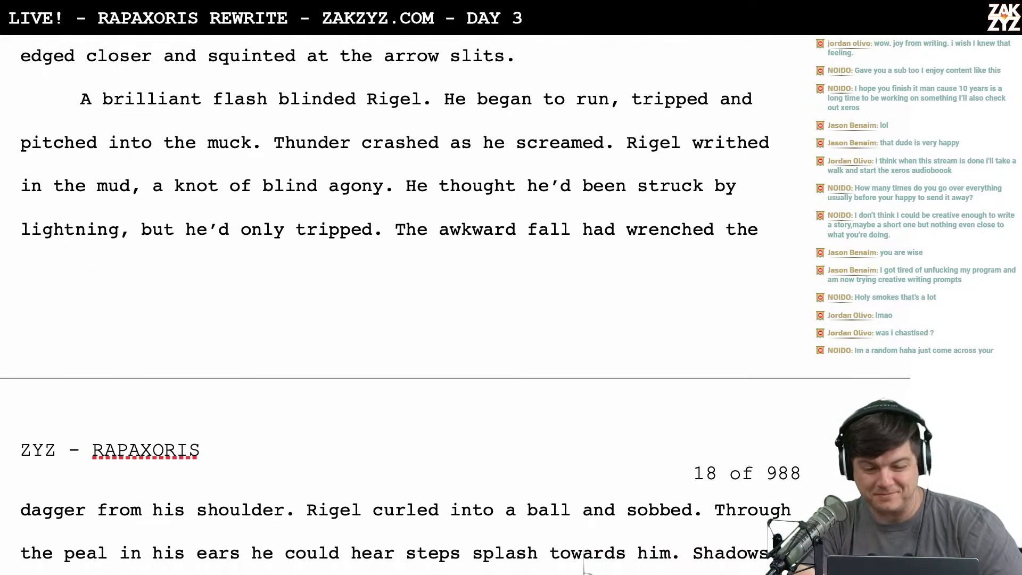
scroll(98, 174, up, 3)
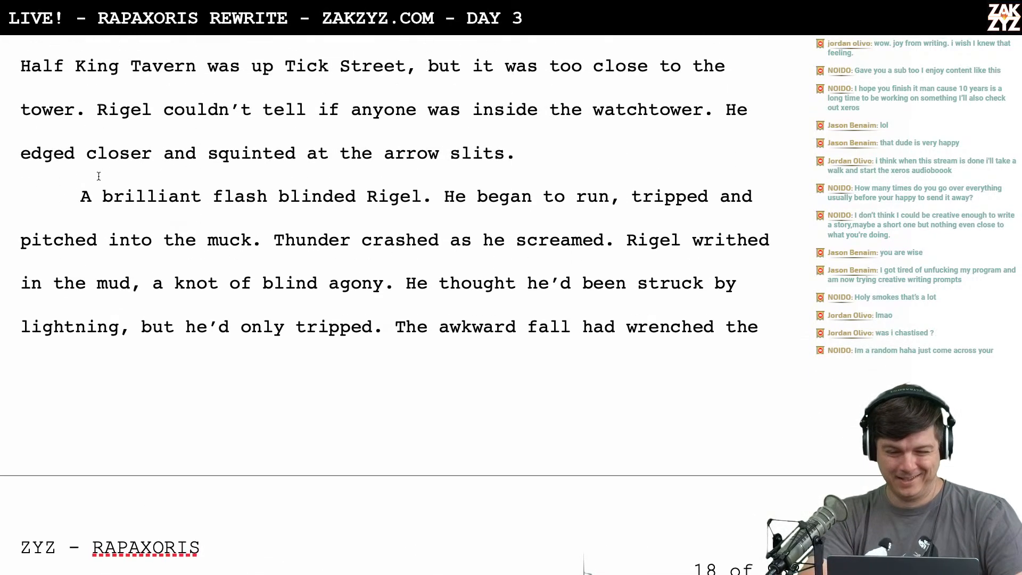
click(543, 152)
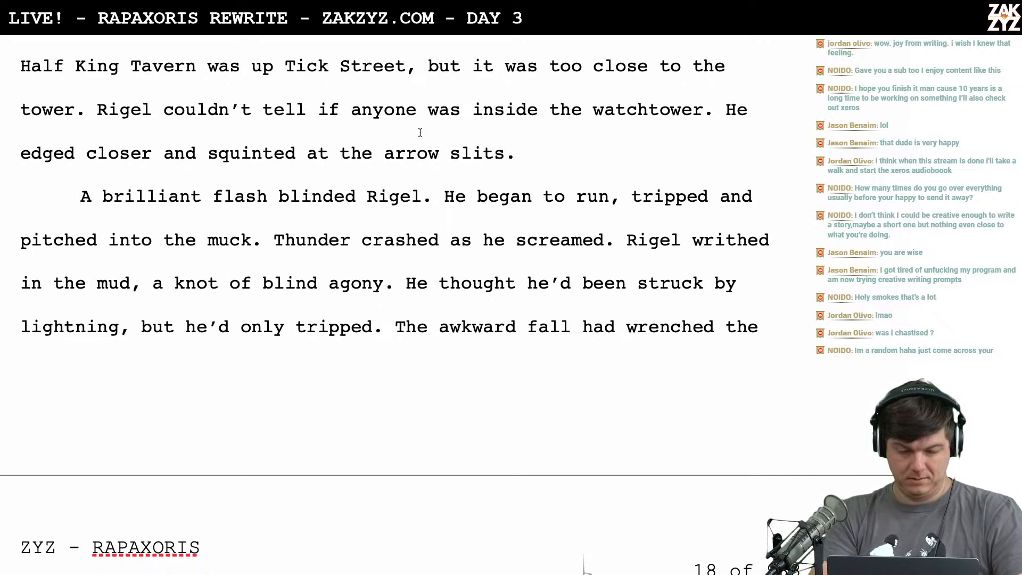
click(154, 158)
text(and squint)
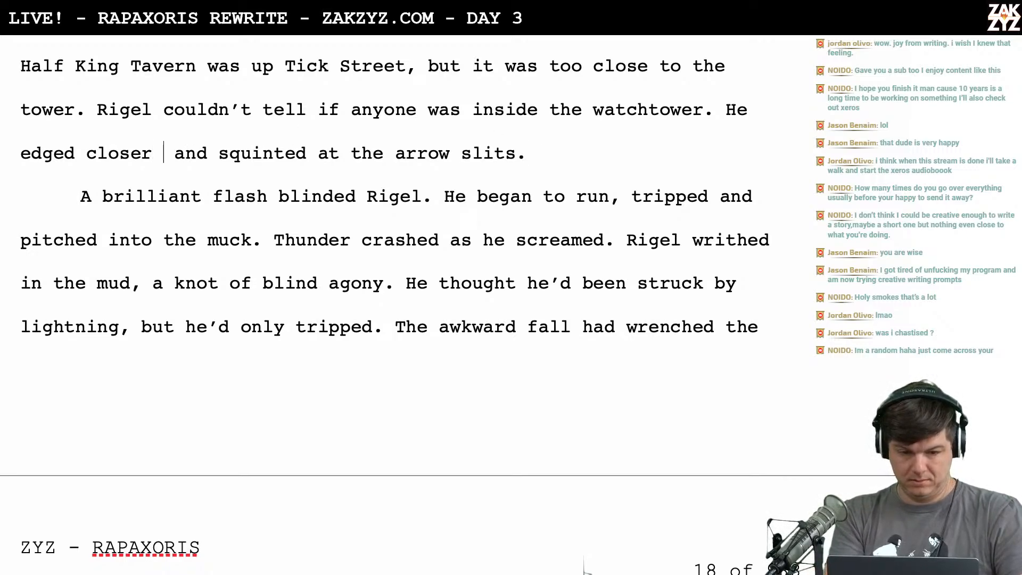
text(ed a)
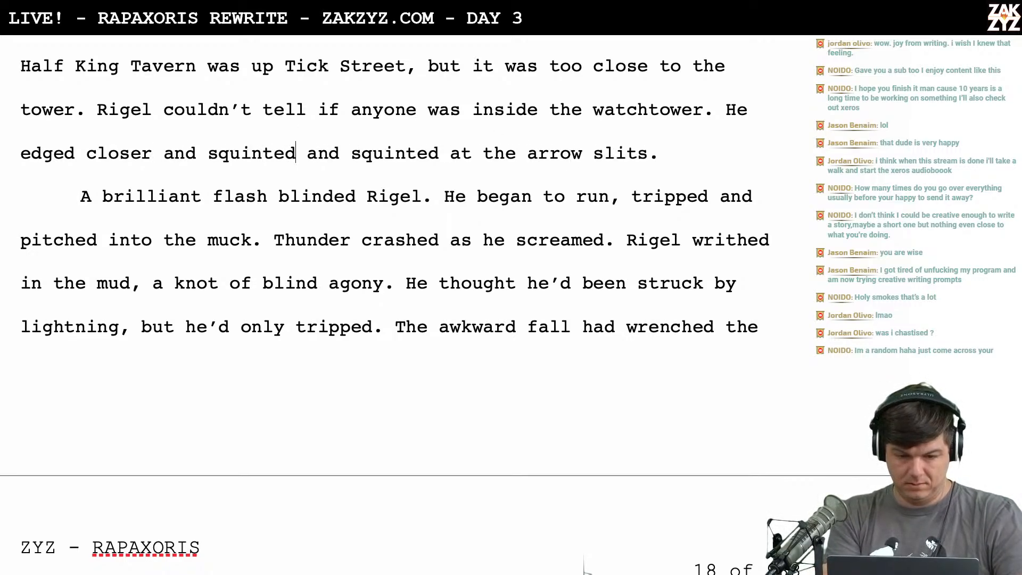
text(t)
key(BackSpace)
key(BackSpace)
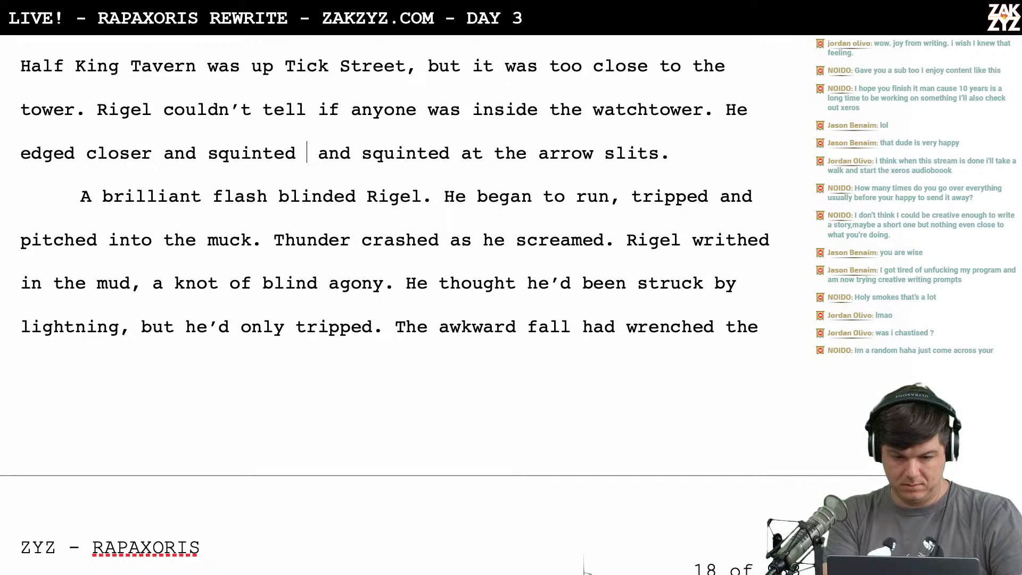
text(against the rain.)
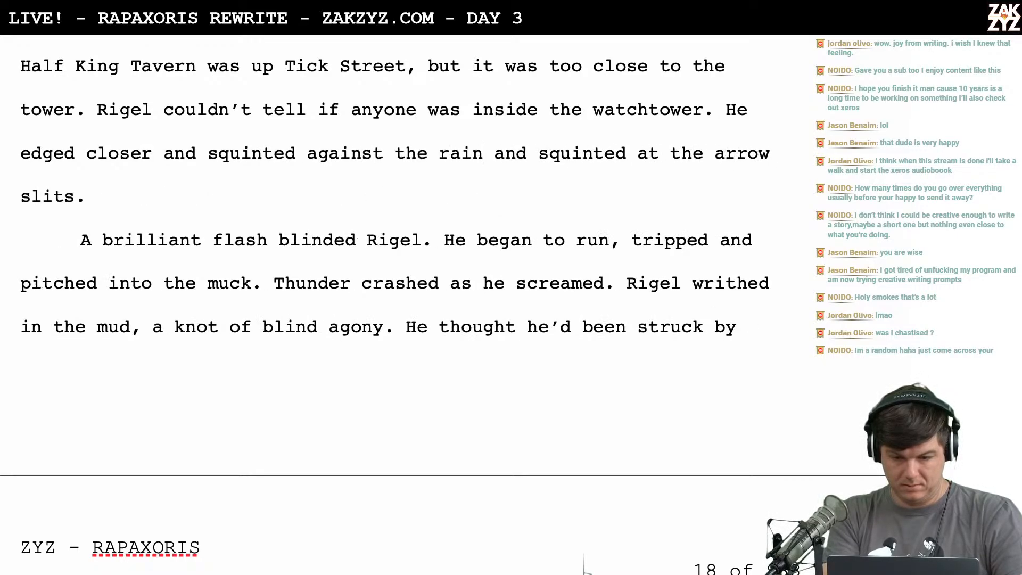
Split off the leftover wording "and squinted at the arrow slits." after "rain." and delete it
key(Return)
key(Return)
key(shift+Down)
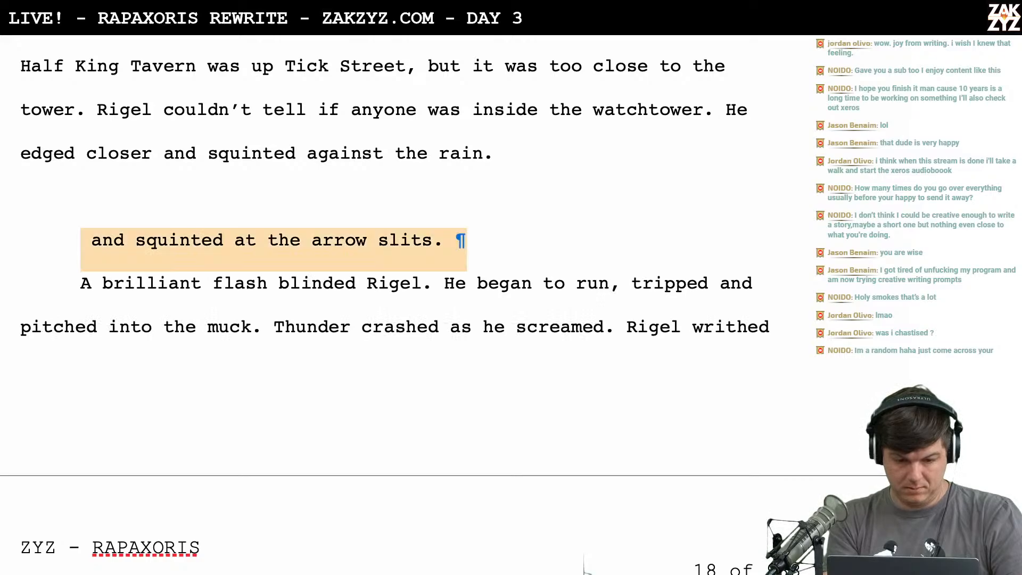
key(Delete)
Write the dialogue line “AH!” between the "squinted against the rain" paragraph and the flash paragraph
key(Up)
text(!)
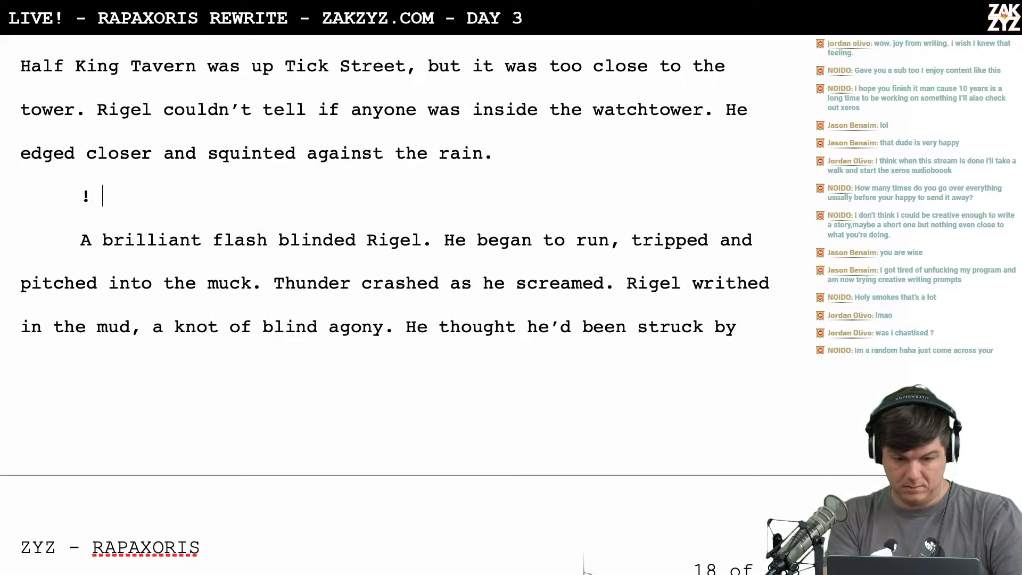
key(Right)
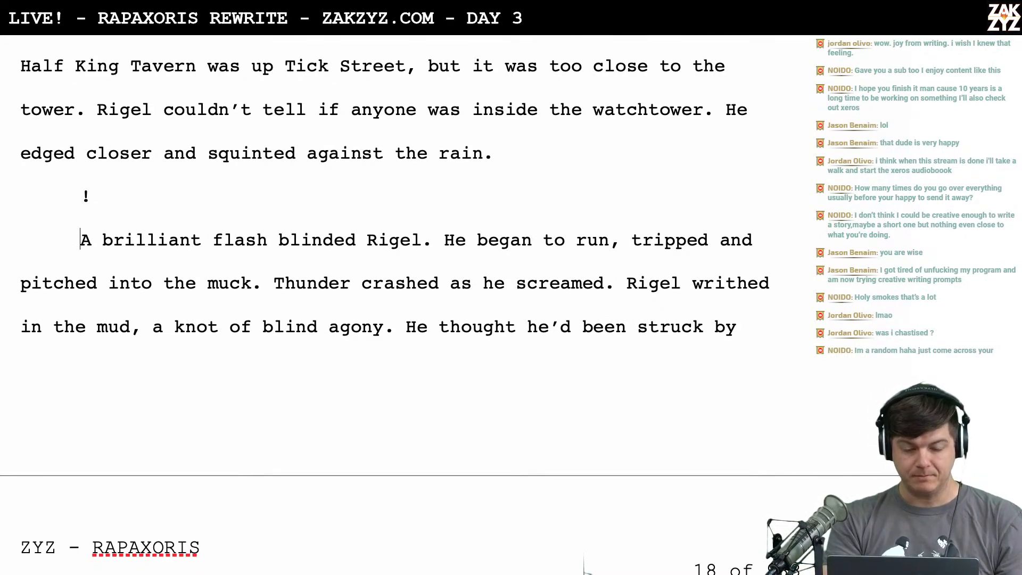
scroll(584, 570, down, 1)
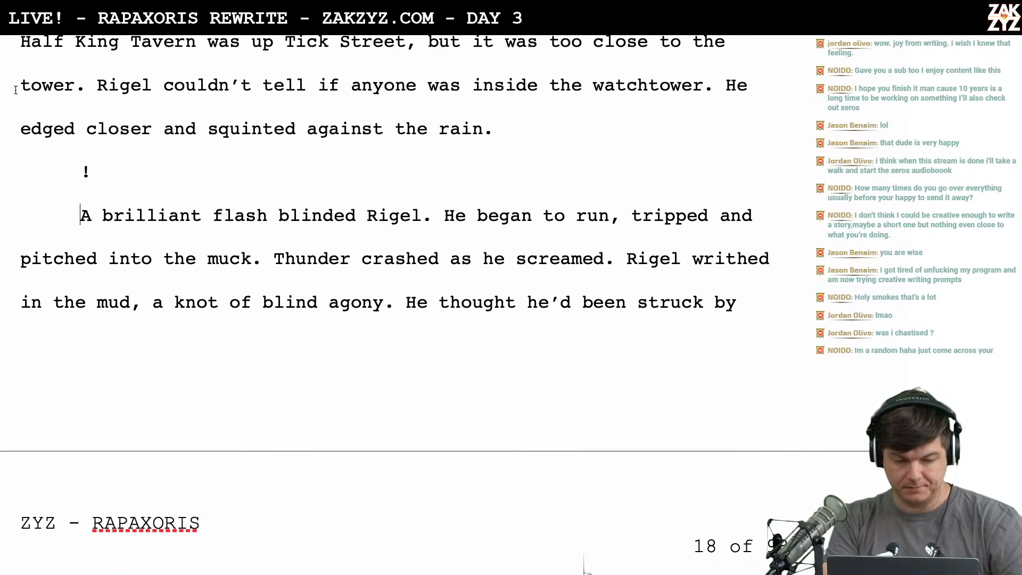
drag(102, 187, 78, 182)
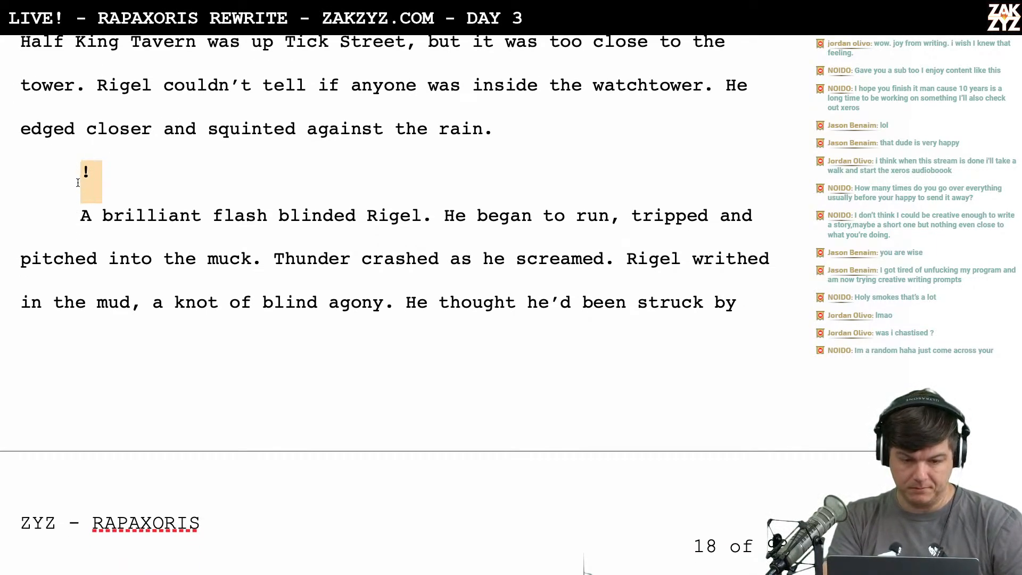
click(78, 182)
text(“AQ)
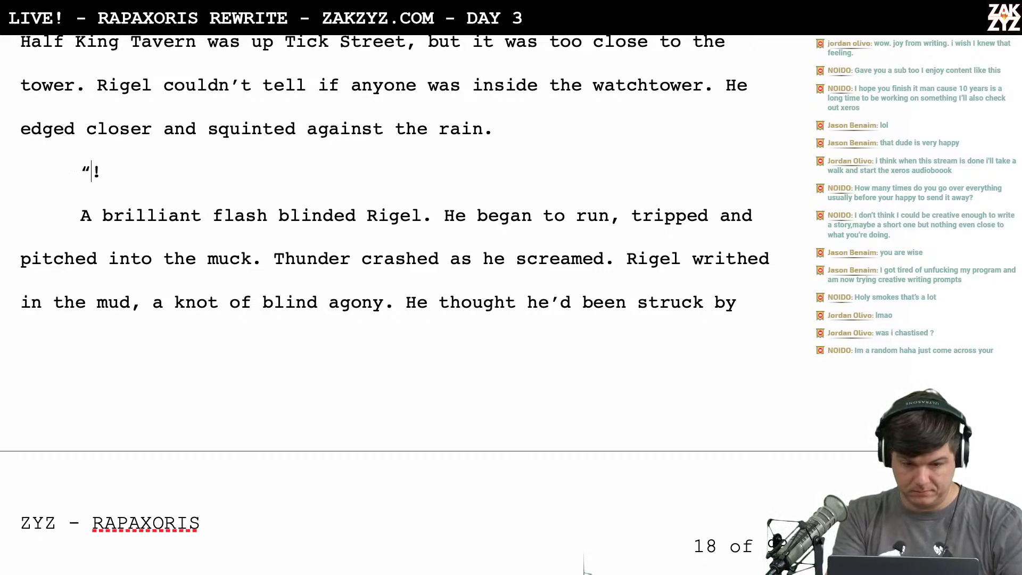
key(BackSpace)
text(H!”)
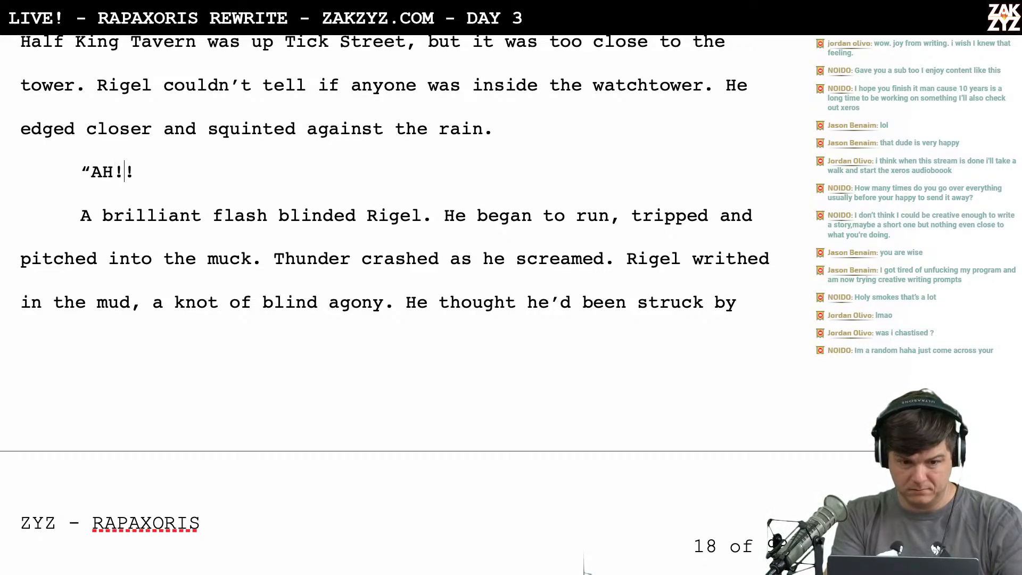
Remove the stray exclamation mark and trailing space after “AH!”, keeping the flash text as its own paragraph
key(shift+Down)
key(shift+Left)
key(shift+Left)
key(shift+Left)
key(shift+Left)
key(shift+Left)
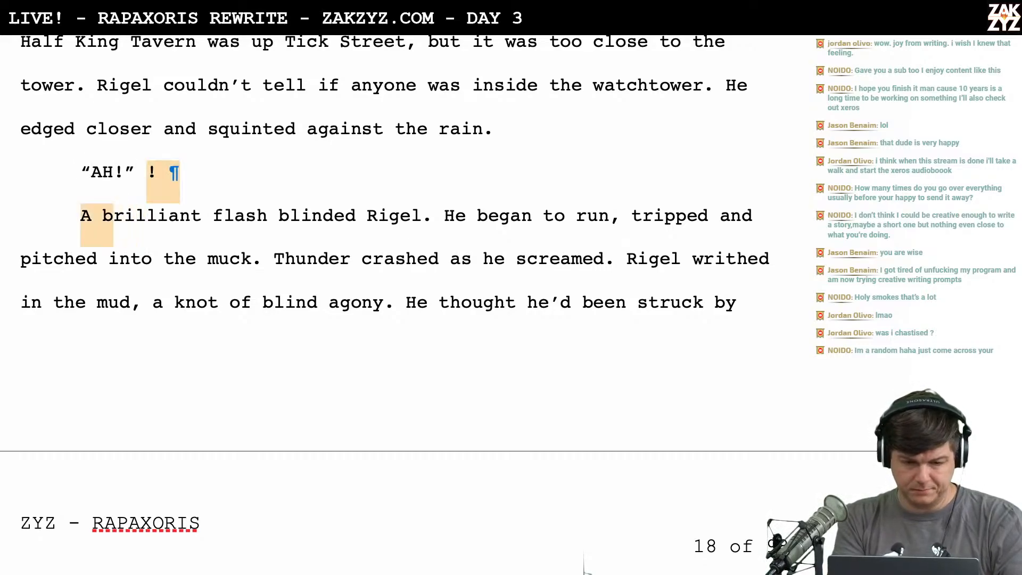
key(shift+Left)
key(Delete)
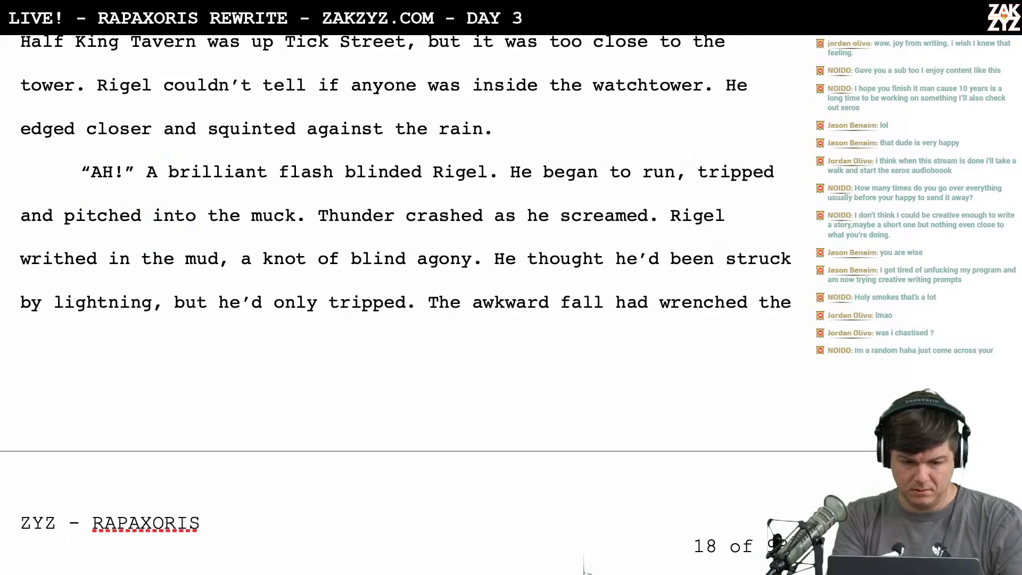
key(Return)
scroll(199, 123, down, 5)
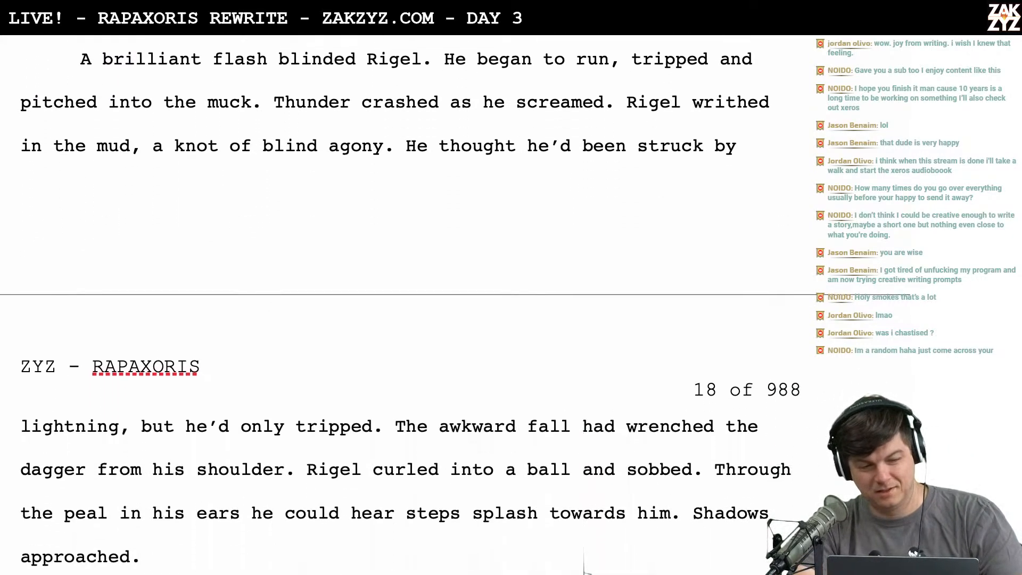
scroll(199, 124, up, 3)
click(199, 123)
key(BackSpace)
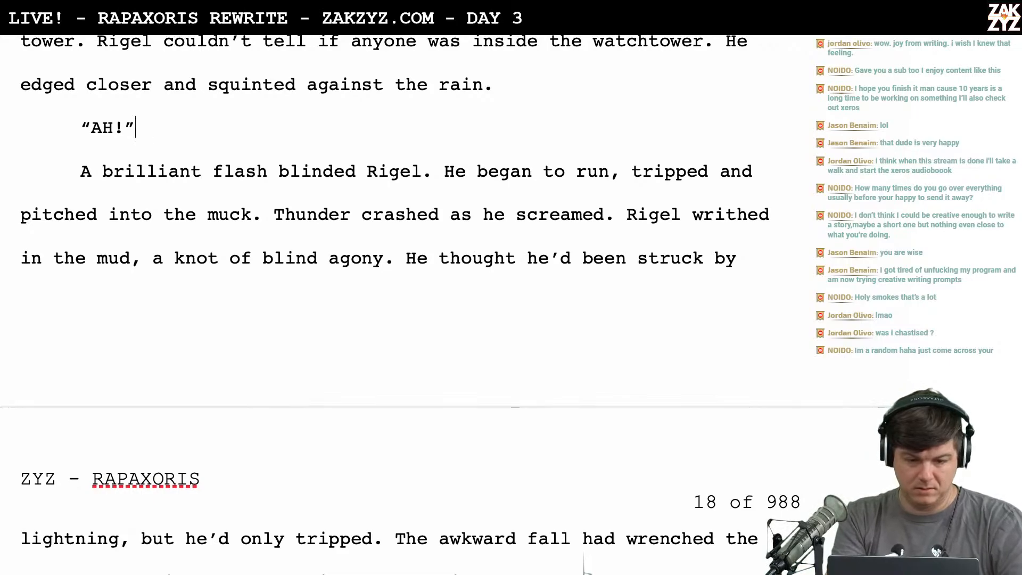
key(Right)
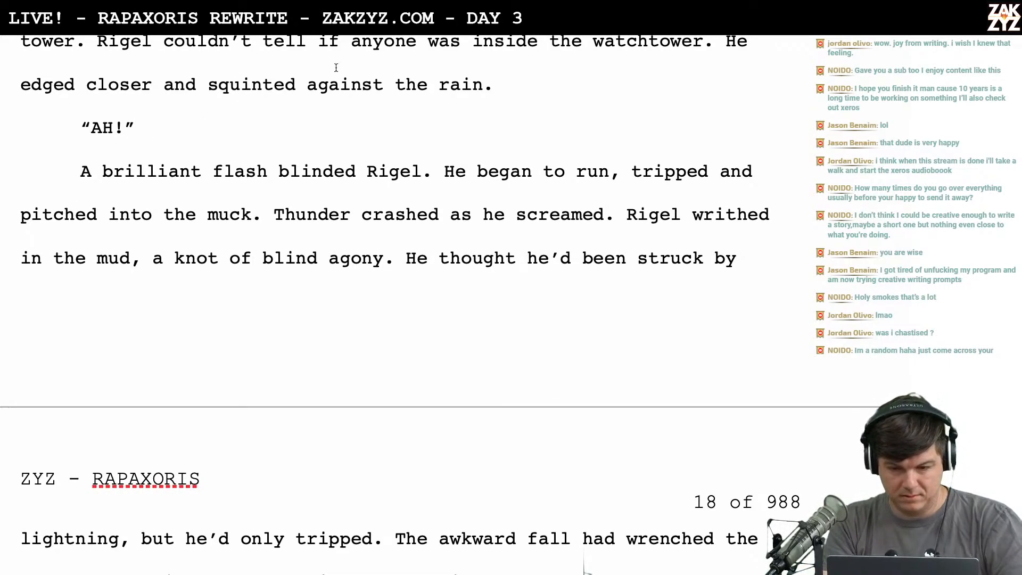
scroll(241, 110, up, 2)
scroll(242, 109, down, 2)
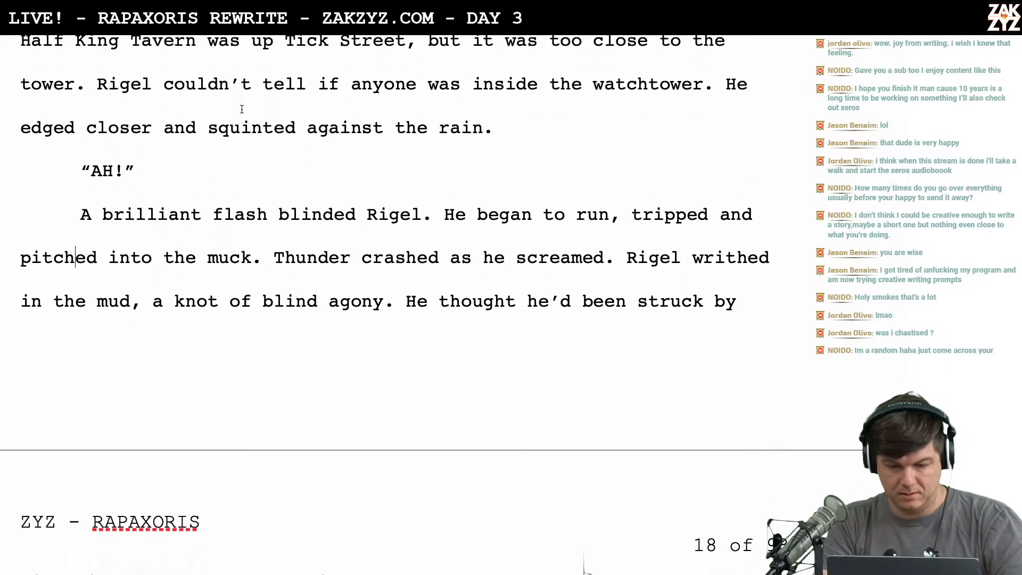
key(Down)
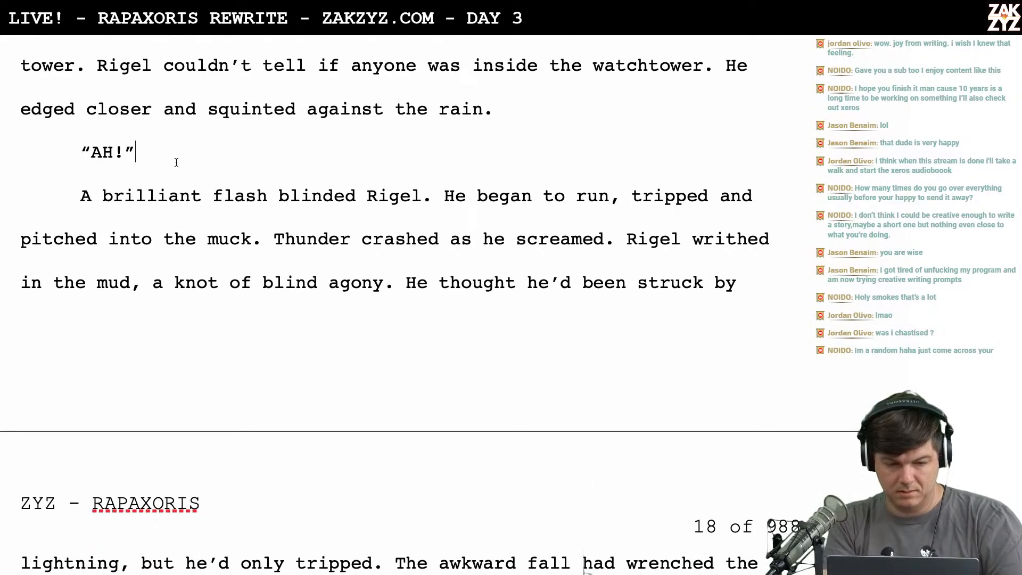
key(Return)
text(A brillaint)
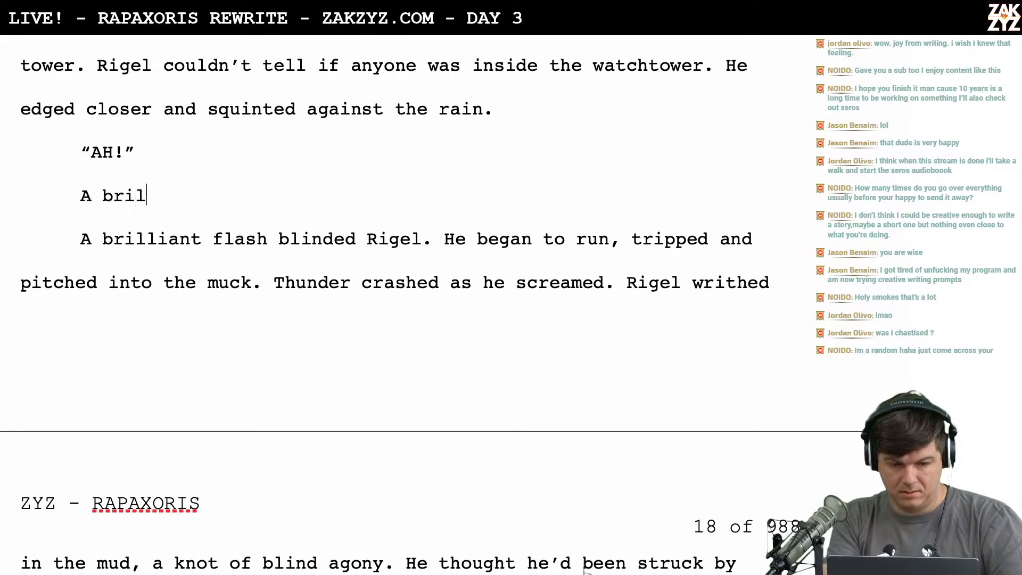
key(BackSpace)
key(BackSpace)
key(BackSpace)
key(BackSpace)
key(BackSpace)
key(BackSpace)
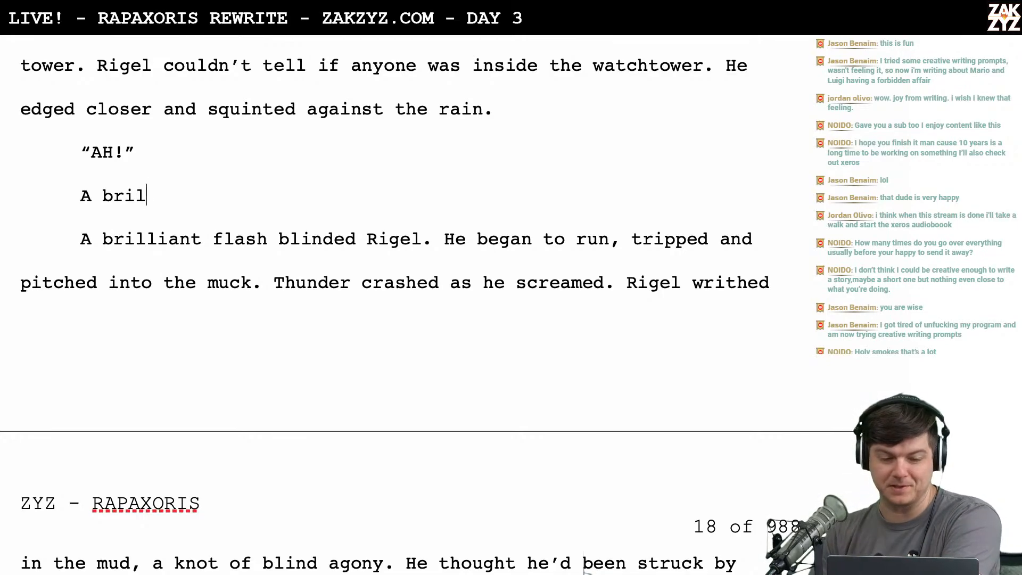
click(74, 198)
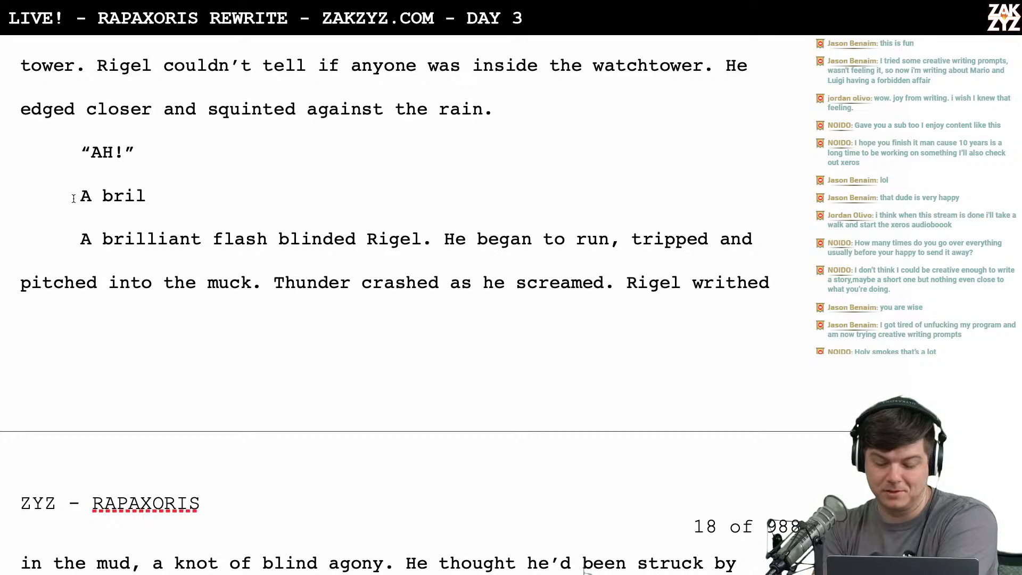
key(shift+Down)
key(Delete)
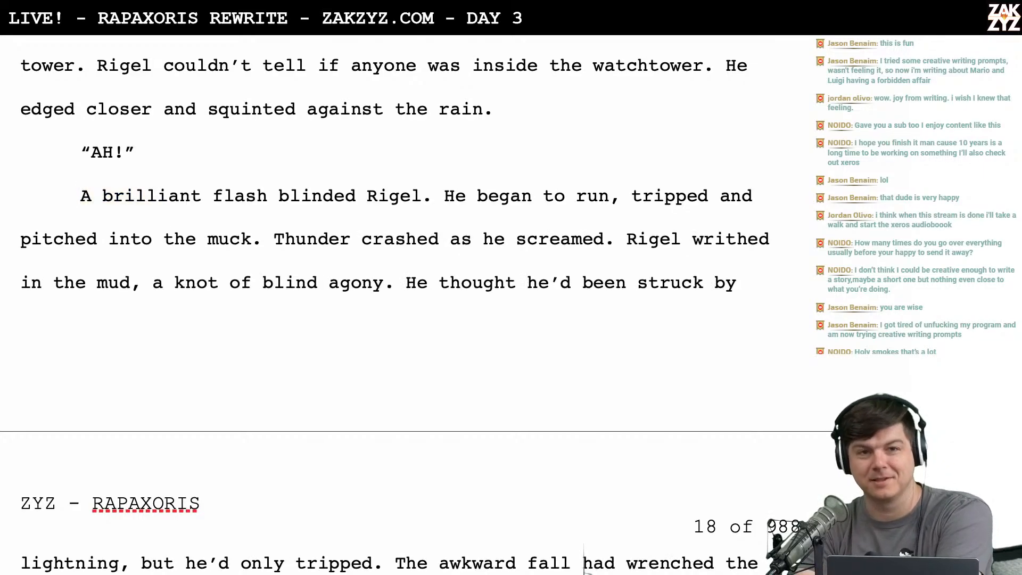
Insert a new paragraph between the “AH!” line and the "A brilliant flash blinded Rigel" paragraph
scroll(74, 196, down, 3)
scroll(73, 196, up, 2)
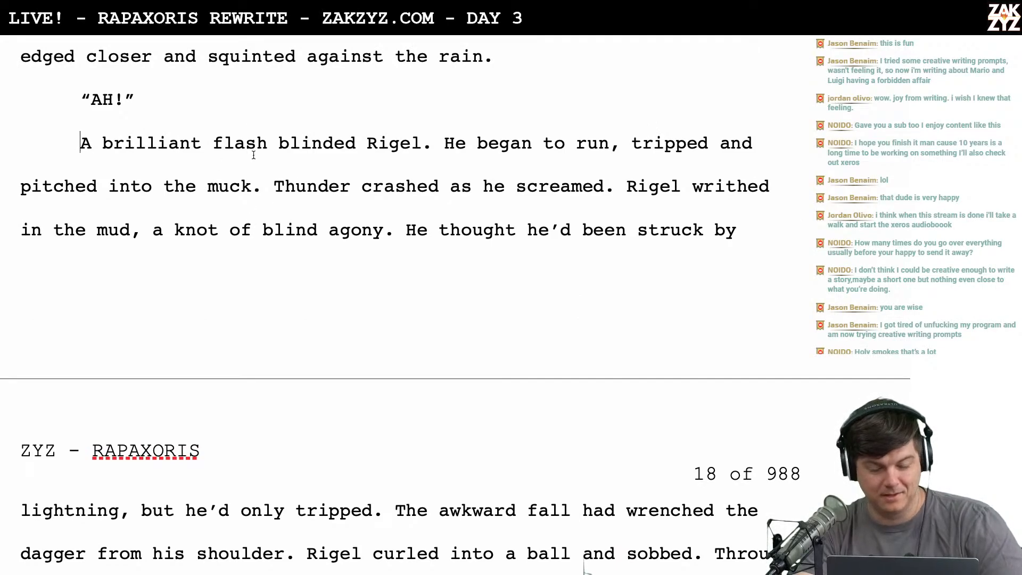
click(284, 110)
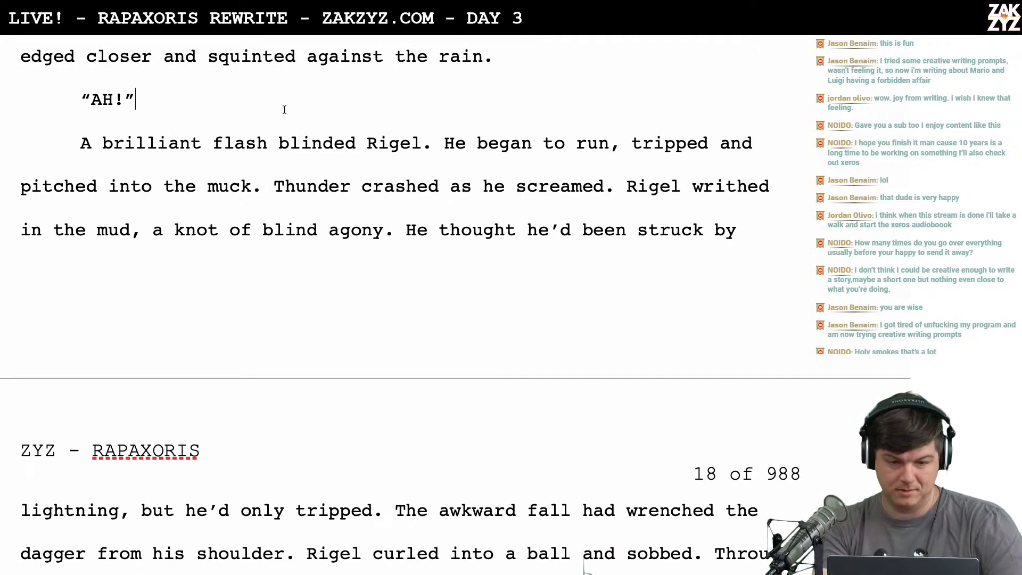
key(Return)
text(A bri)
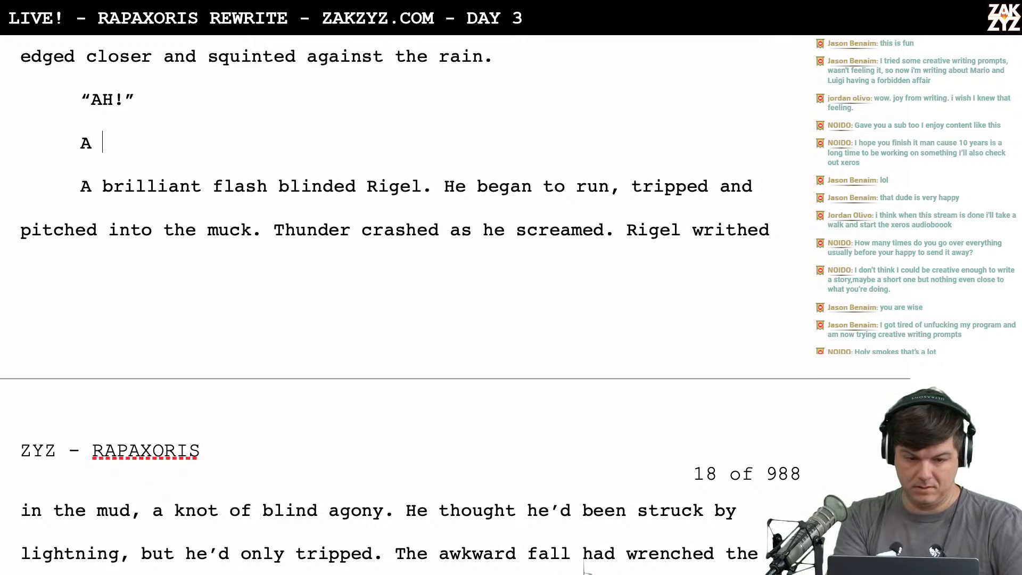
key(BackSpace)
key(BackSpace)
key(BackSpace)
key(BackSpace)
key(BackSpace)
Replace the stray "A" in the new paragraph after “AH!” with the sentence "Rigel was blinded by a brilliant flash."
text(R)
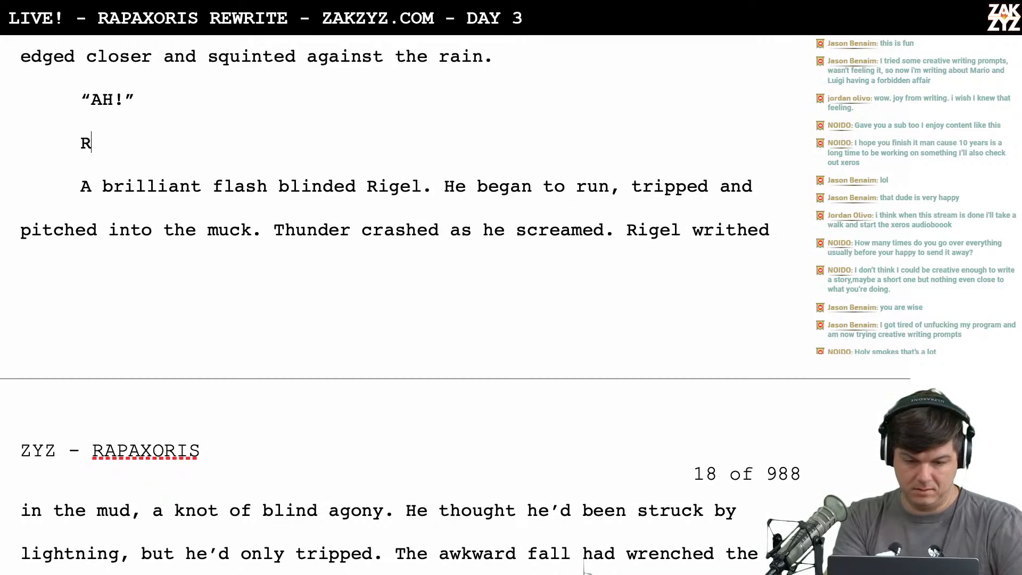
text(igel was blin)
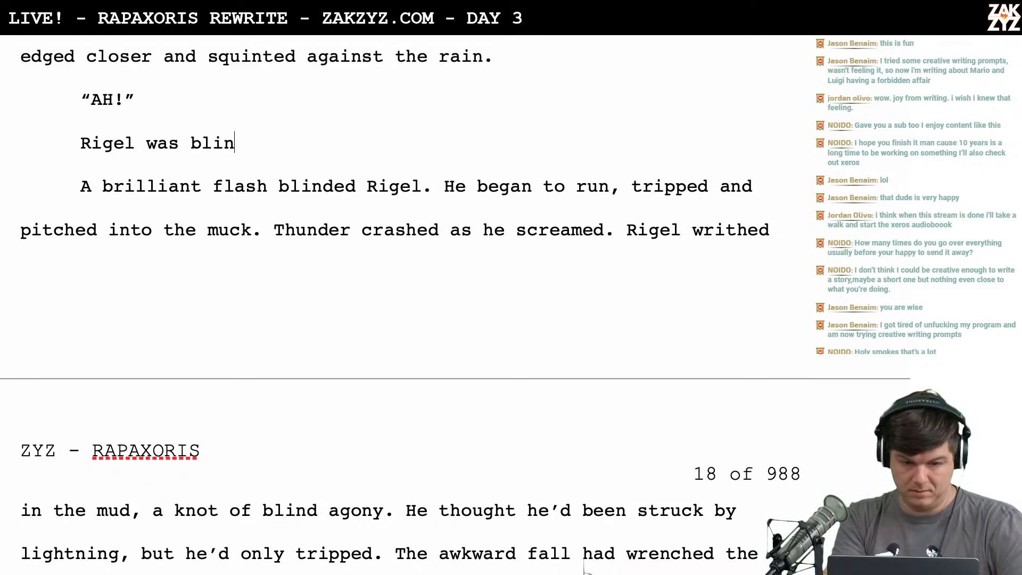
text(ded b)
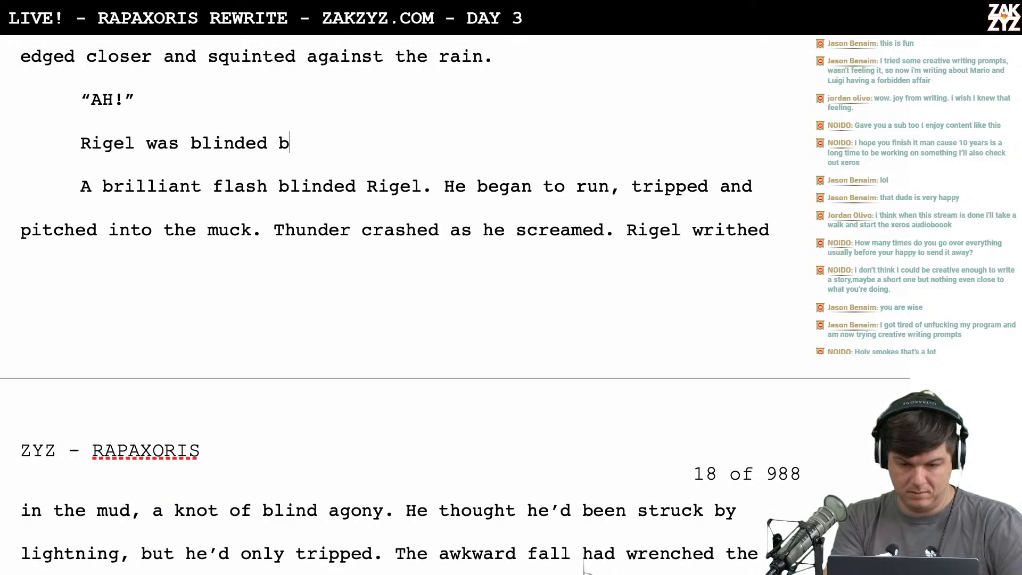
text(y a brilliant flah.)
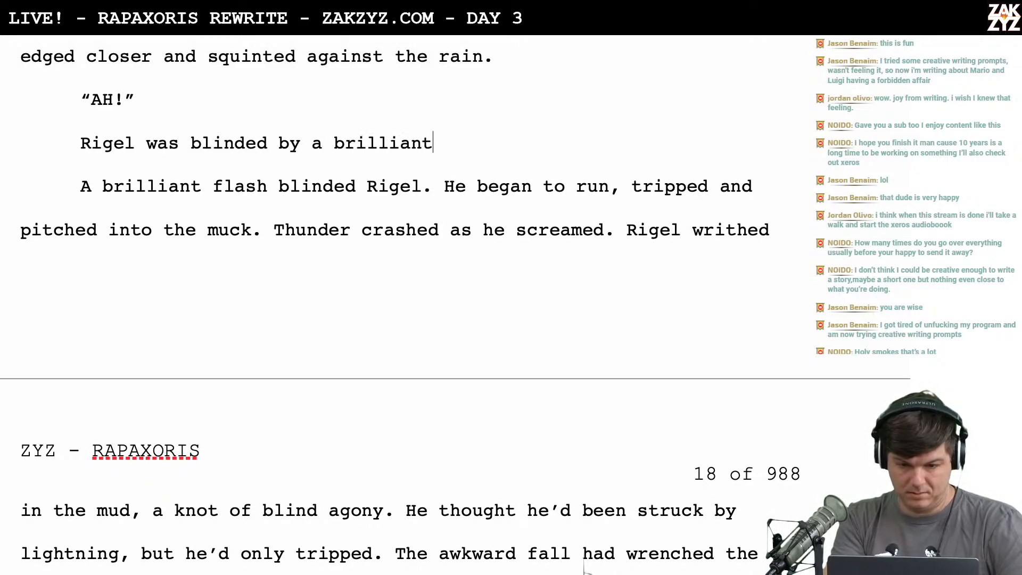
key(BackSpace)
key(BackSpace)
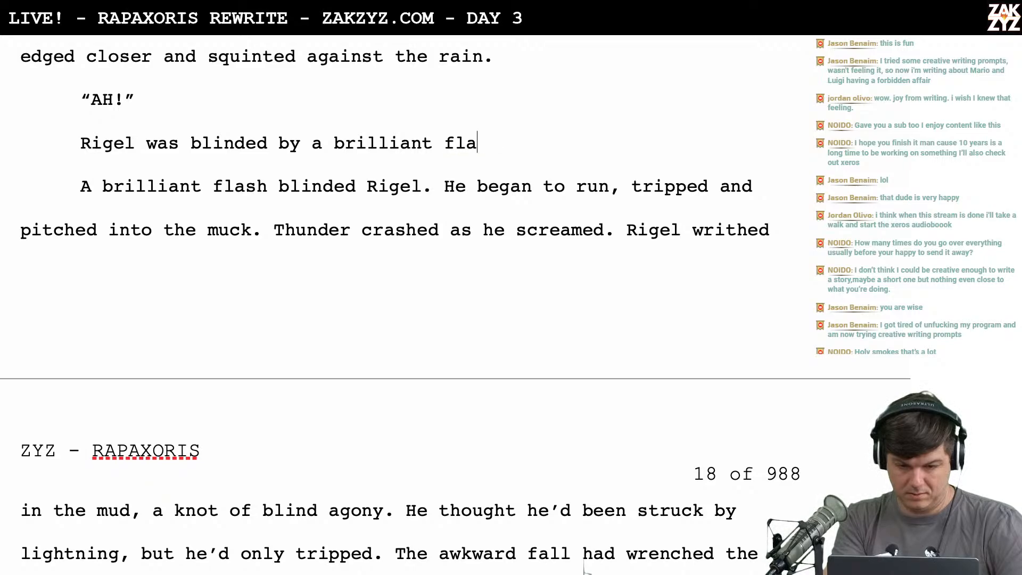
text(sh. )
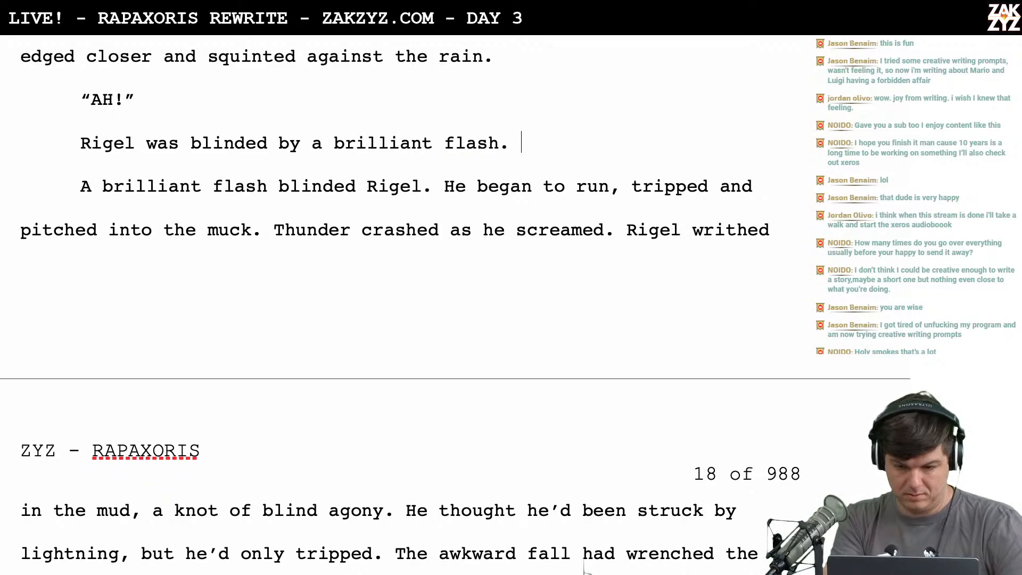
text(Startled, )
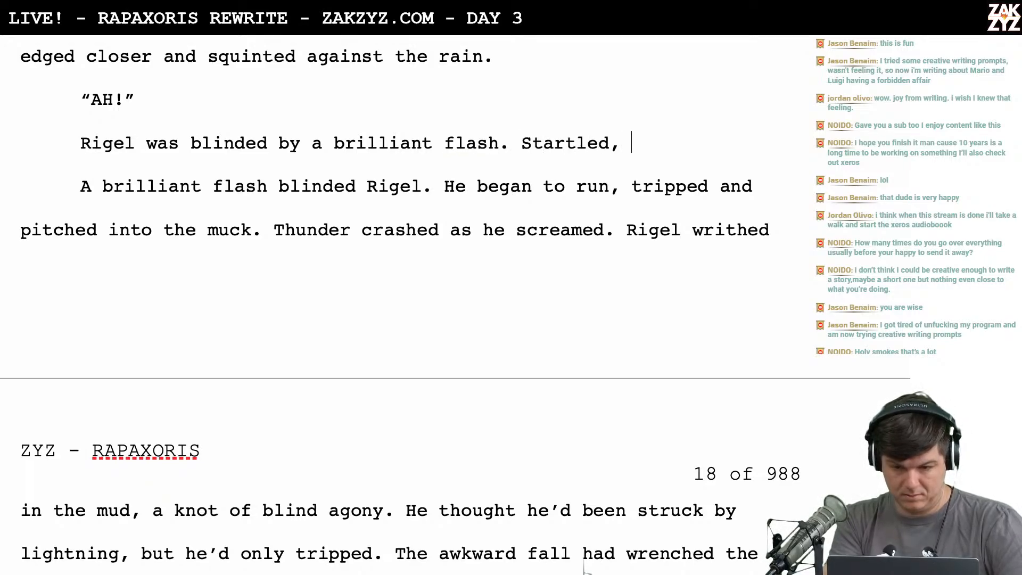
text(he ran)
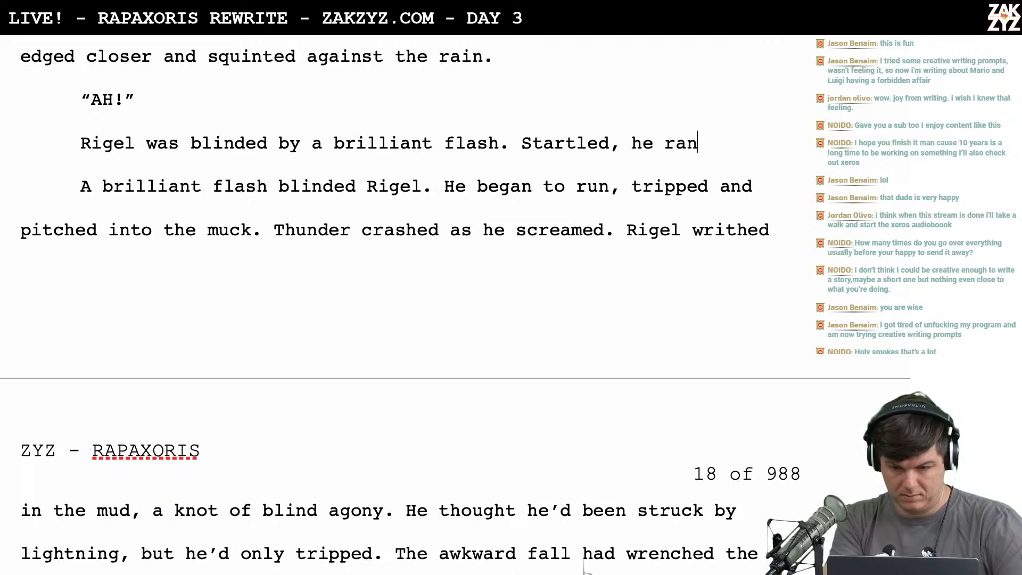
key(BackSpace)
key(BackSpace)
key(BackSpace)
key(BackSpace)
key(BackSpace)
key(BackSpace)
key(BackSpace)
key(BackSpace)
key(BackSpace)
key(BackSpace)
key(BackSpace)
key(BackSpace)
key(BackSpace)
key(BackSpace)
key(BackSpace)
key(BackSpace)
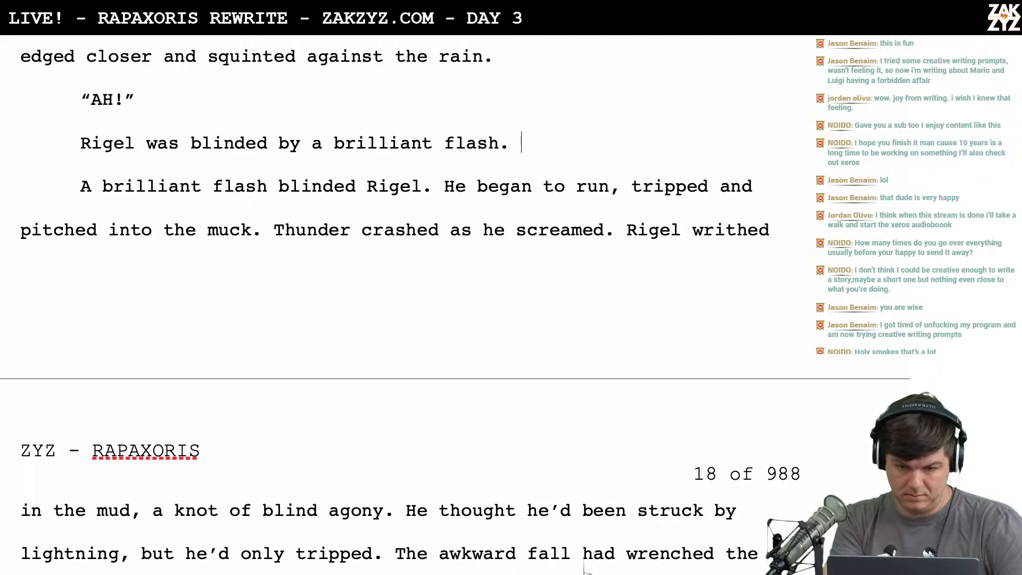
Continue the new paragraph after "flash." with "He ran, tripped, and pitched into the mud"
text(He b)
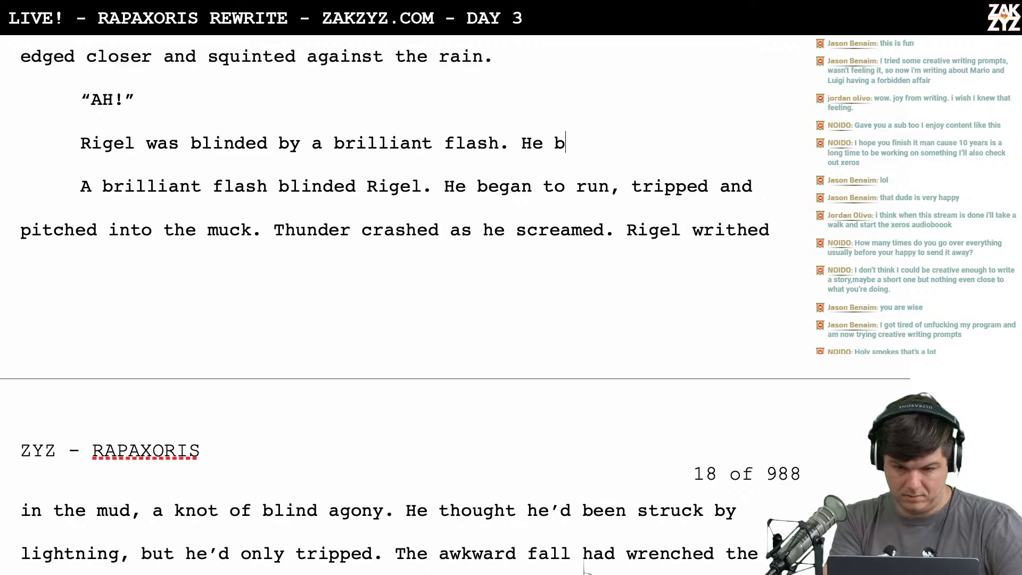
key(BackSpace)
text(ran, trip)
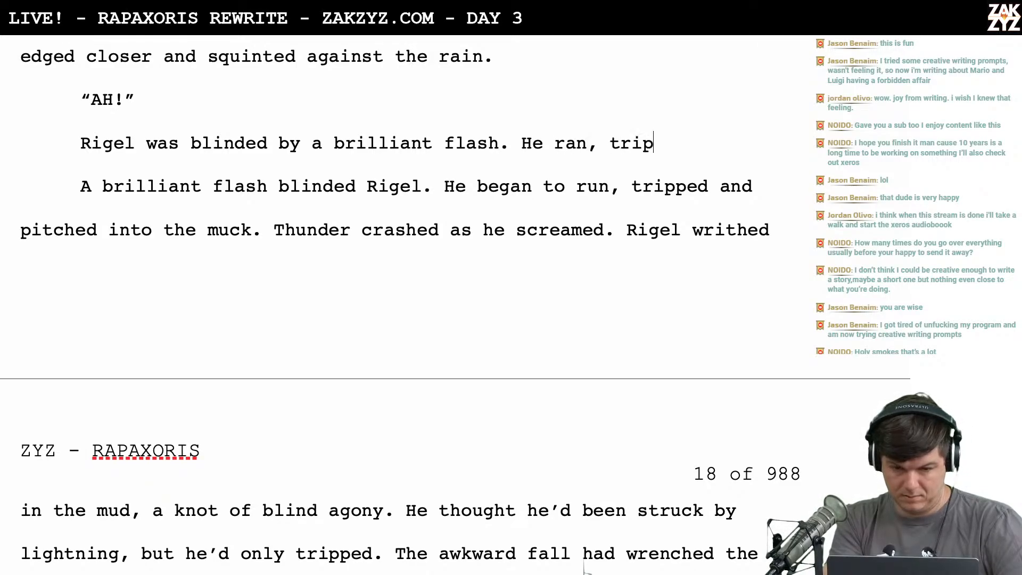
text(ped, and pitched fr)
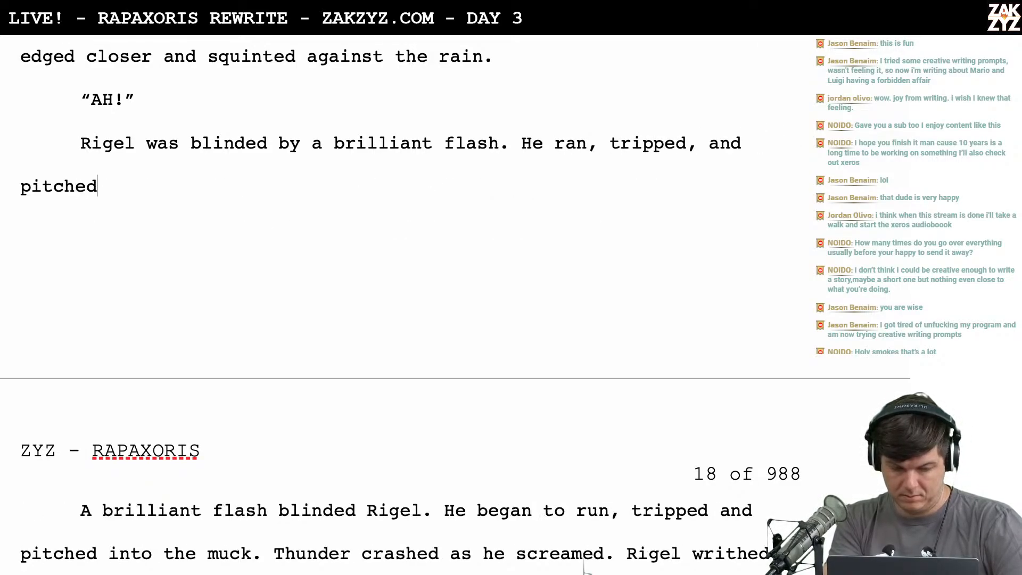
key(BackSpace)
key(BackSpace)
text(into the mud)
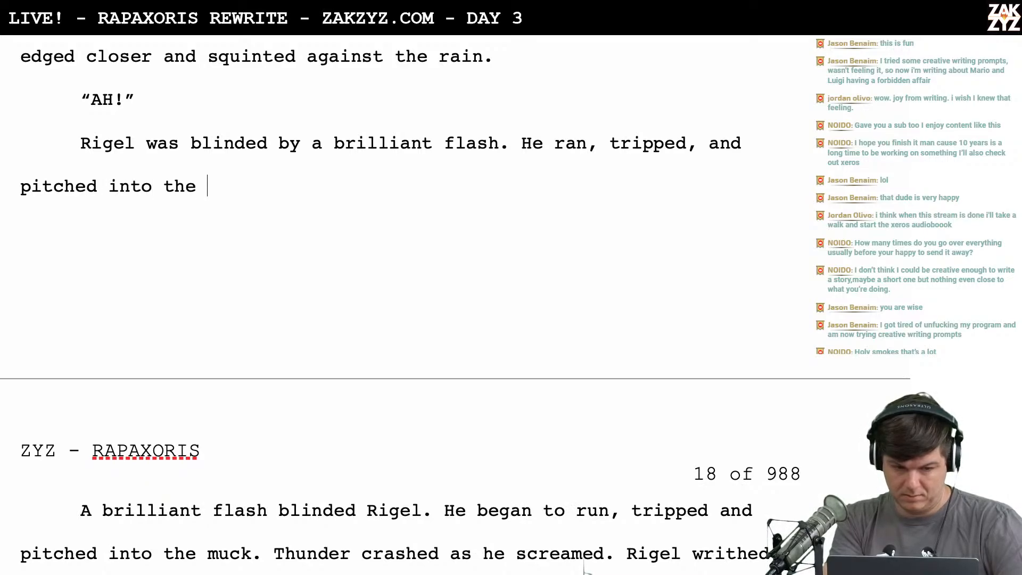
Delete the wording from "and pitched into the" onward, ending the unfinished sentence after "He ran, tripped,"
key(BackSpace)
key(BackSpace)
key(BackSpace)
key(BackSpace)
key(BackSpace)
key(BackSpace)
key(BackSpace)
key(BackSpace)
key(BackSpace)
key(BackSpace)
key(BackSpace)
key(BackSpace)
key(BackSpace)
key(BackSpace)
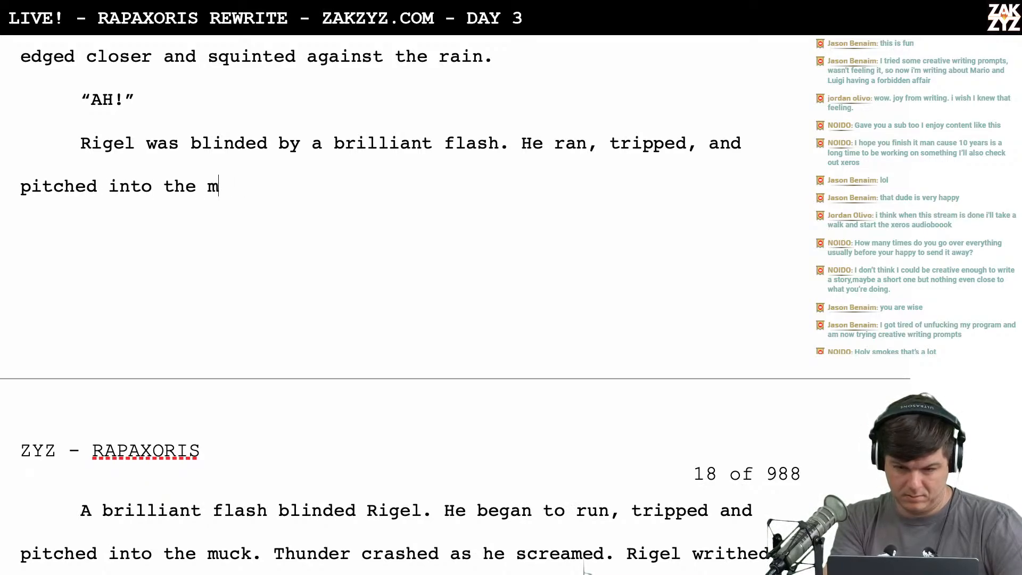
key(BackSpace)
key(BackSpace)
key(BackSpace)
key(BackSpace)
key(BackSpace)
key(BackSpace)
key(BackSpace)
key(BackSpace)
key(BackSpace)
key(BackSpace)
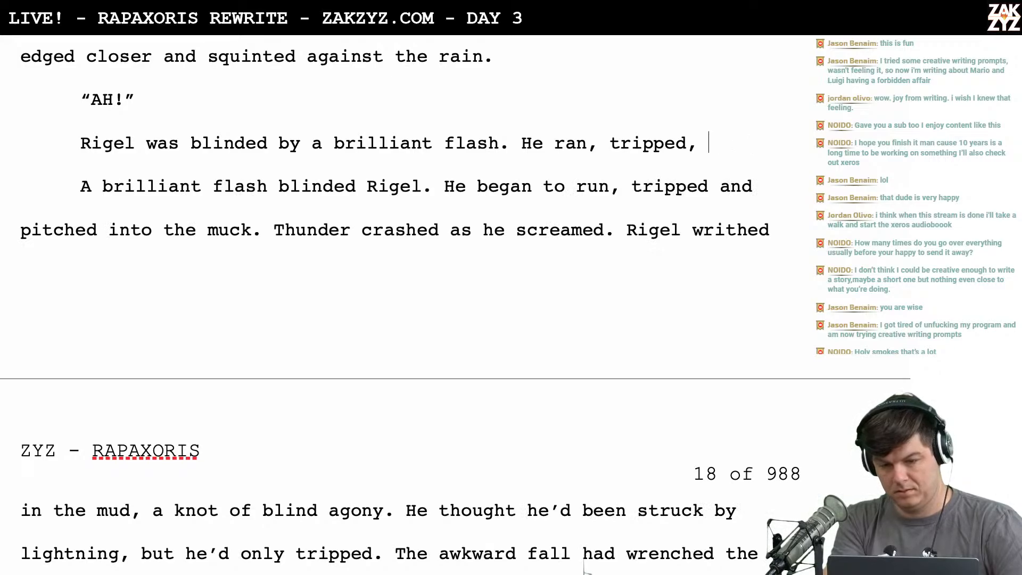
Complete the sentence after "tripped," with "pitched into the mud and screamed as thunder crashed above."
text(pitche)
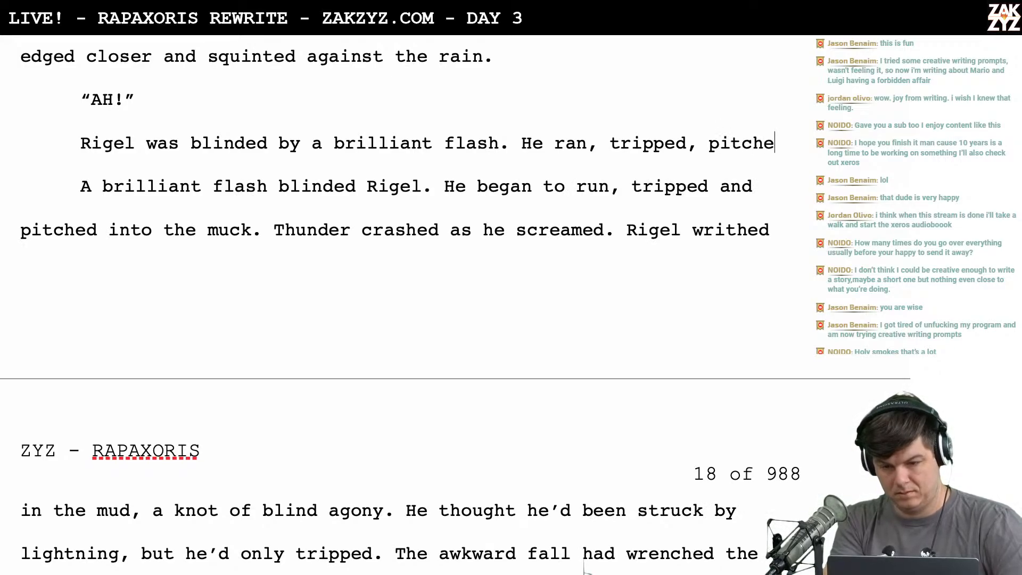
text(d intot h)
key(BackSpace)
key(BackSpace)
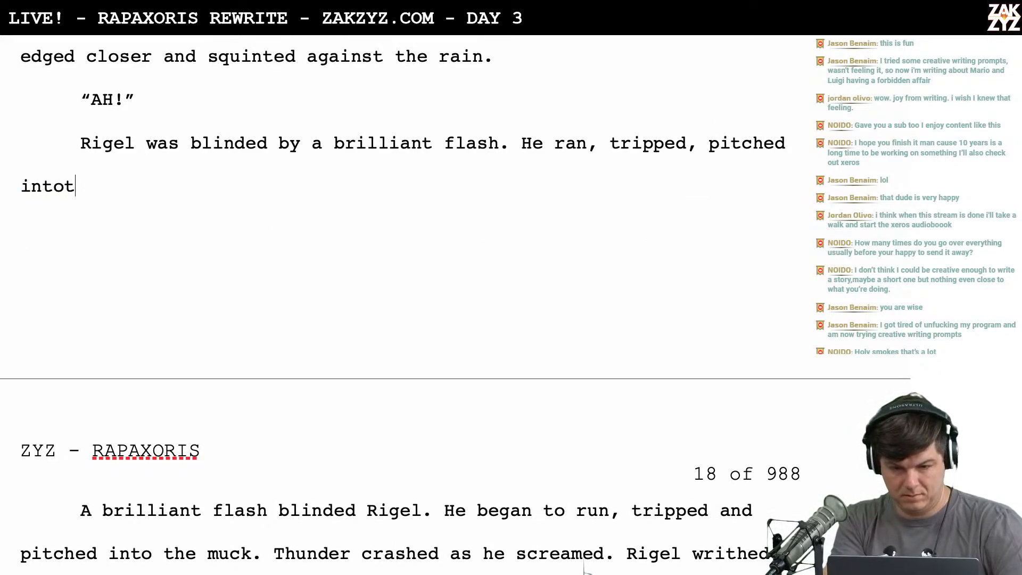
key(BackSpace)
key(BackSpace)
text(themm)
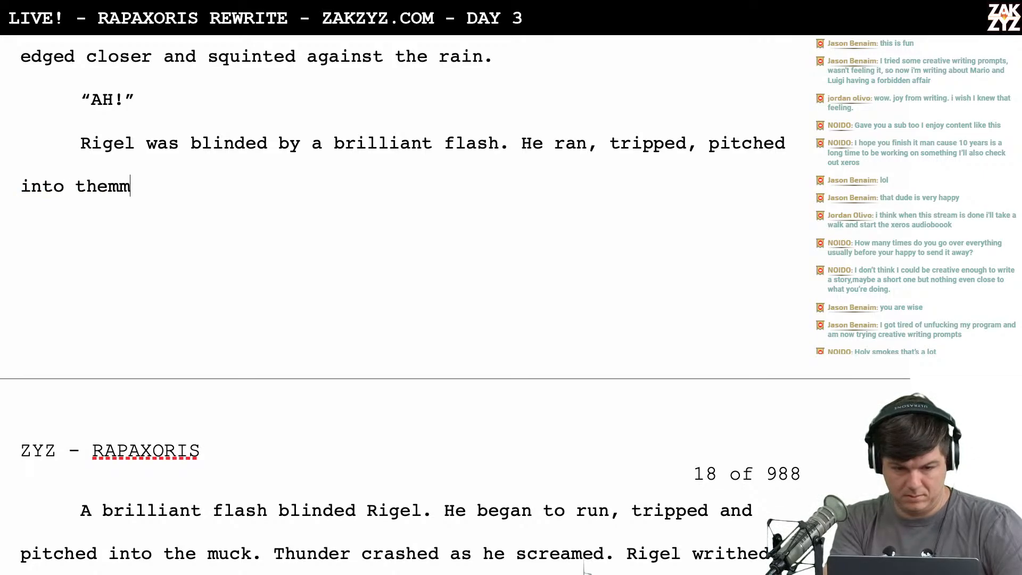
key(BackSpace)
text(mud and sc)
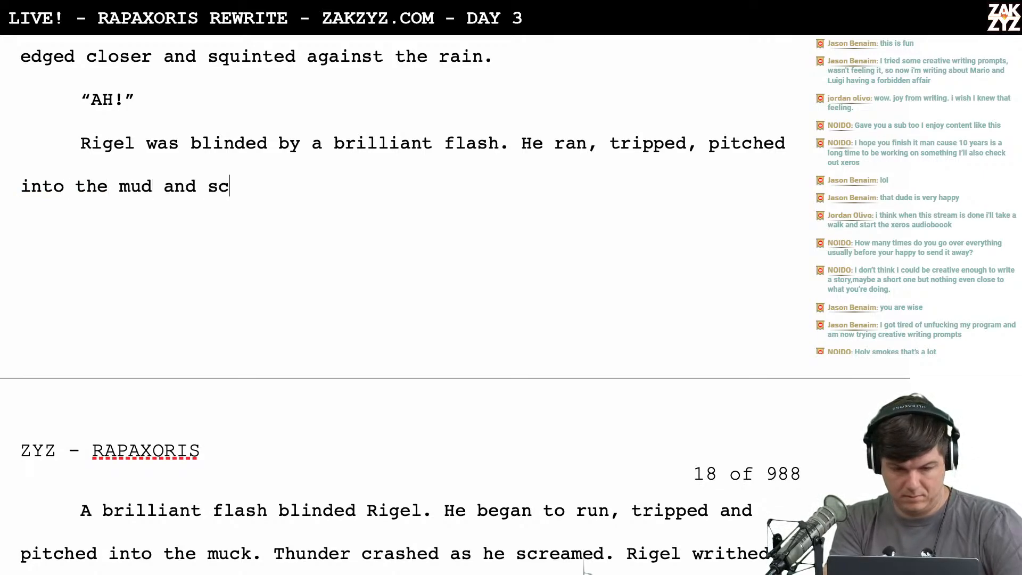
text(reamed as t)
text(hunder crashed )
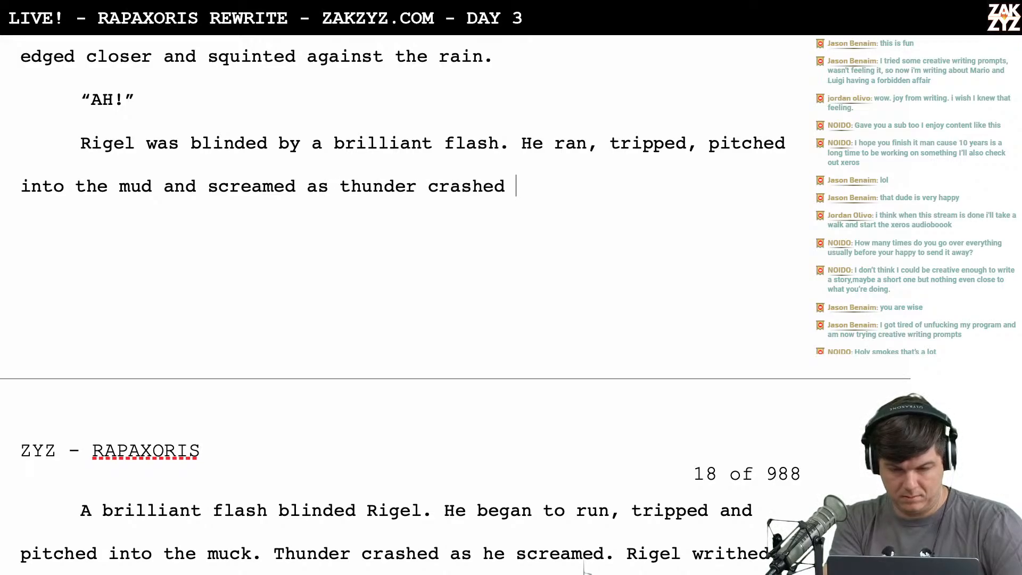
text(above.)
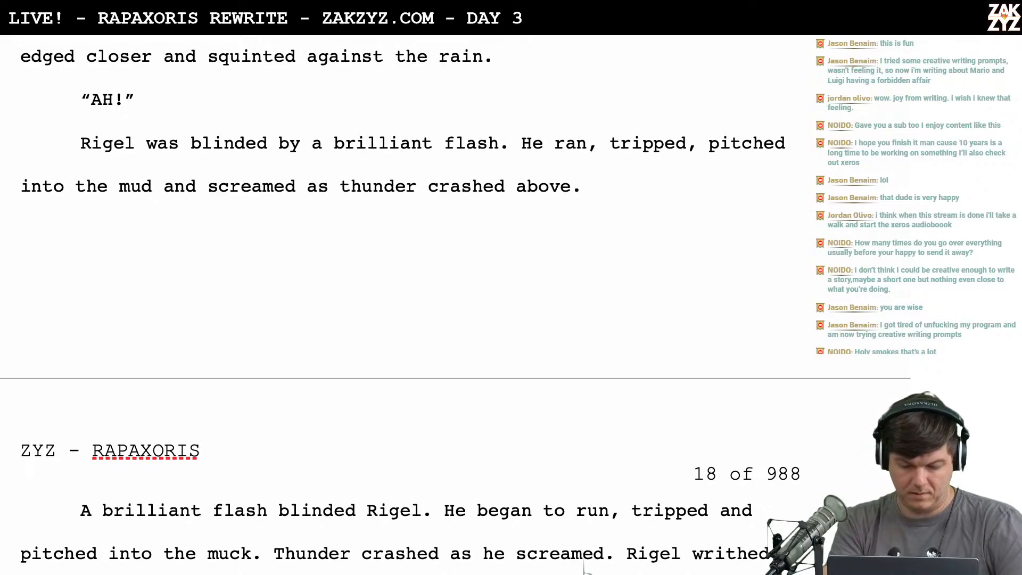
Start the next sentence after "crashed above." with "For a moment he writhed in the mud,"
scroll(584, 568, down, 3)
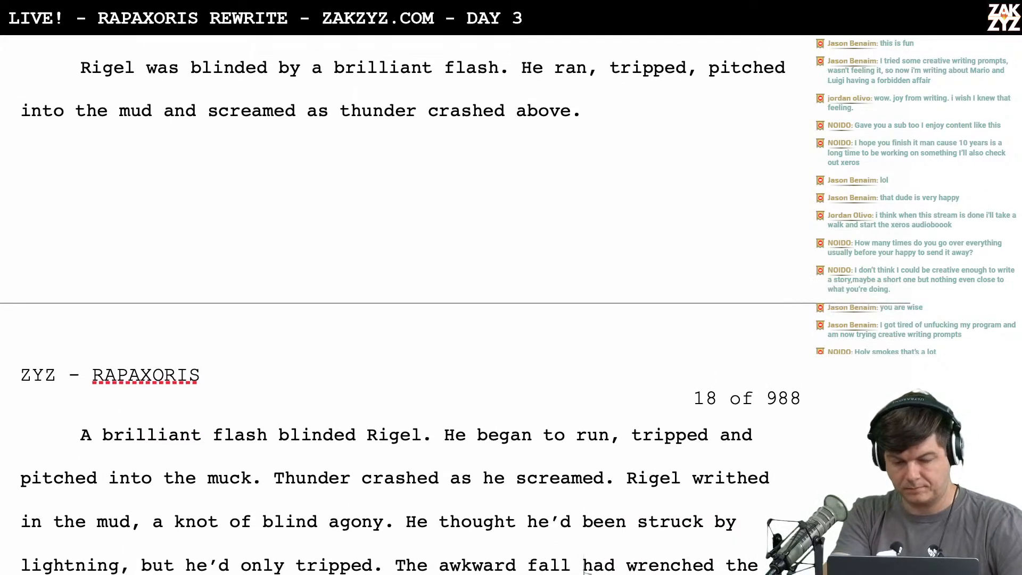
text(or)
key(BackSpace)
key(BackSpace)
text(For )
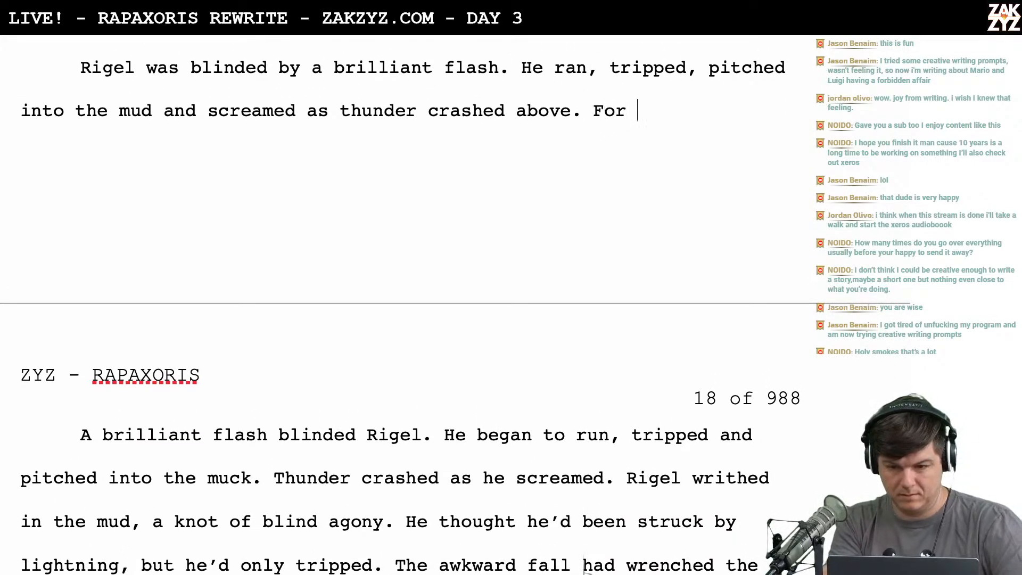
text(a moment he wri)
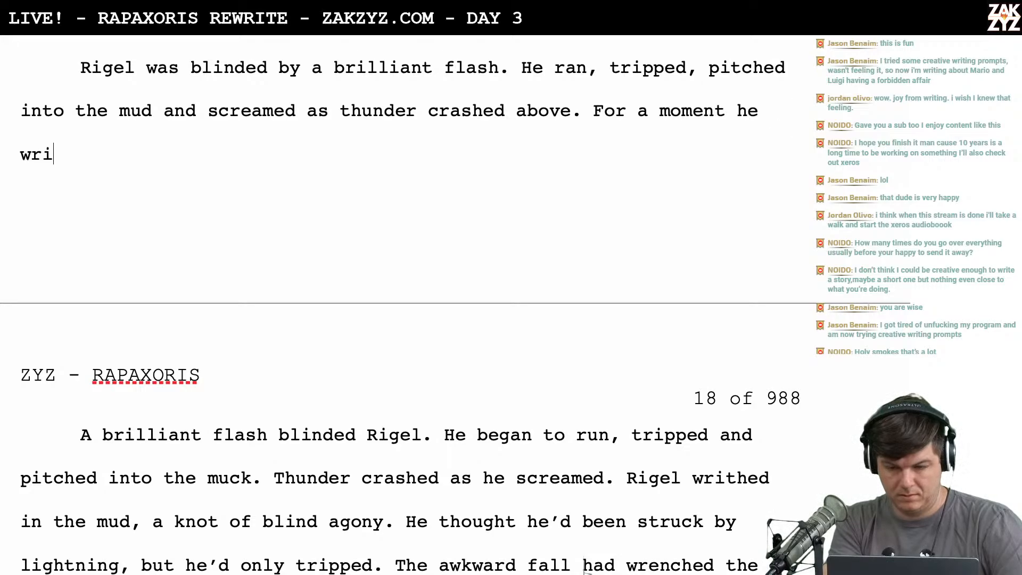
text(thed in the mdu,)
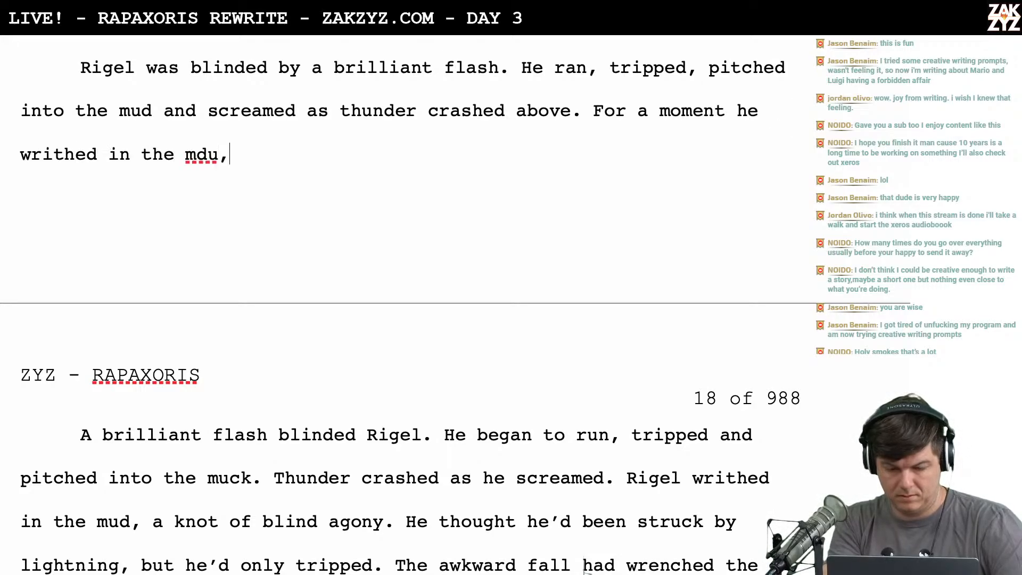
key(BackSpace)
key(BackSpace)
key(BackSpace)
key(BackSpace)
text(ud,)
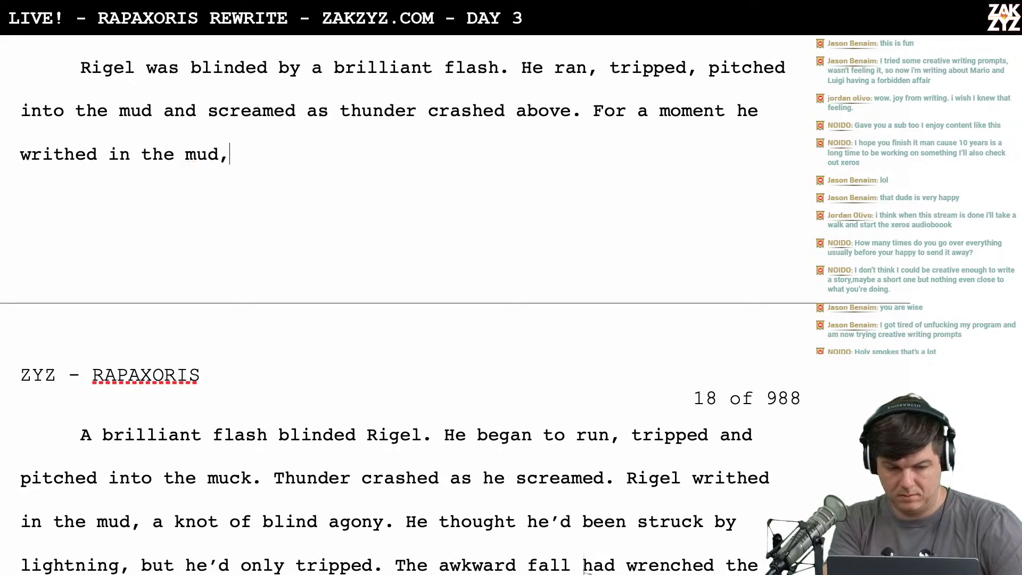
text( in b)
key(BackSpace)
key(BackSpace)
key(BackSpace)
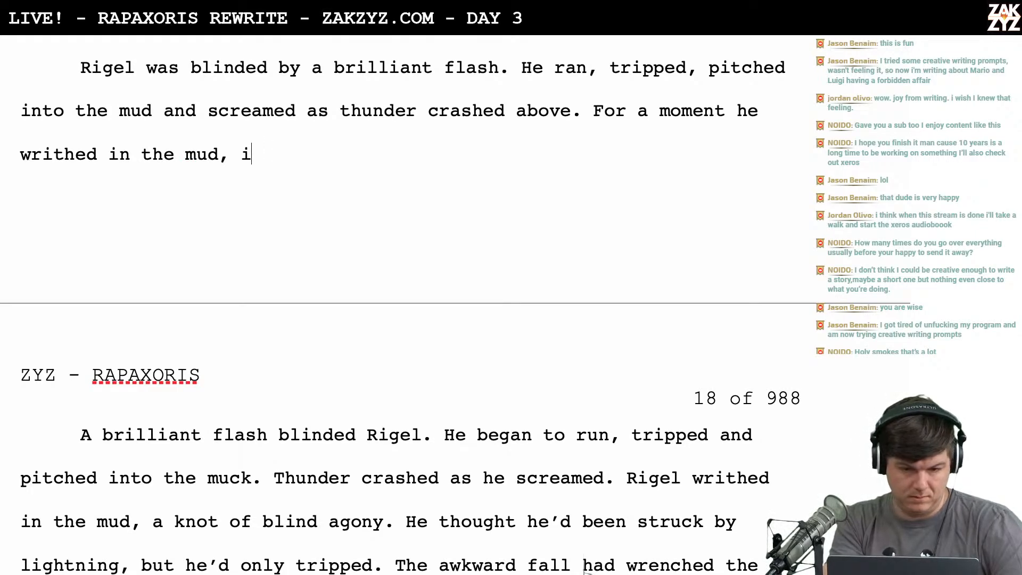
key(BackSpace)
text(so)
key(BackSpace)
key(BackSpace)
key(BackSpace)
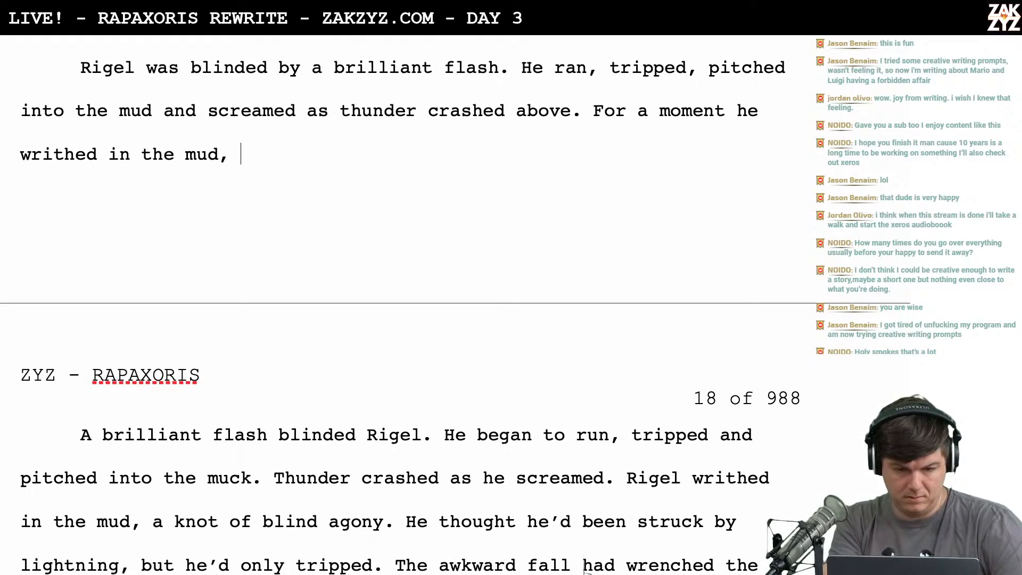
Finish the sentence about Rigel writhing in the mud with "convinced he’d been struck by lightning."
text(convin)
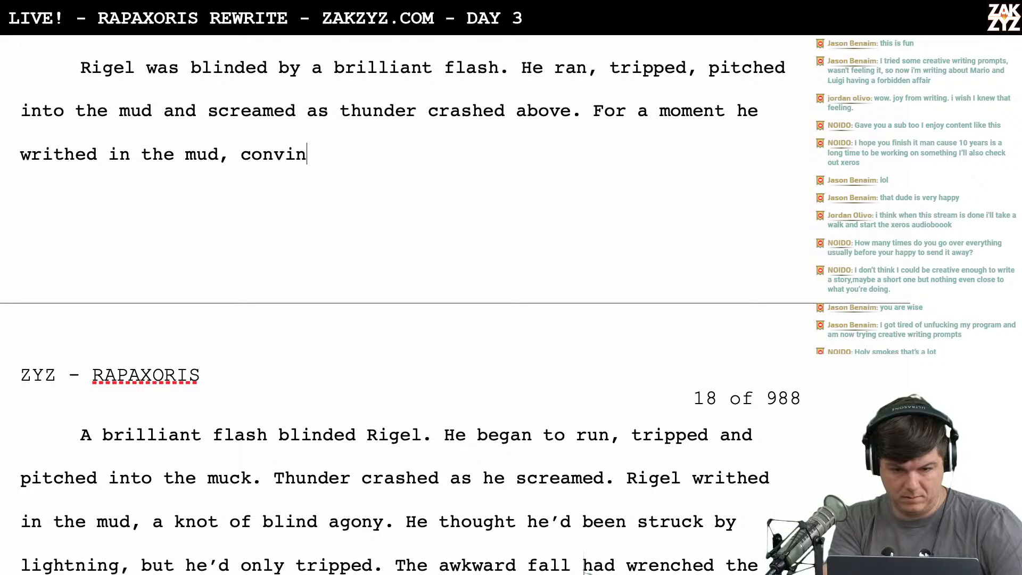
text(ced he'd been struck b)
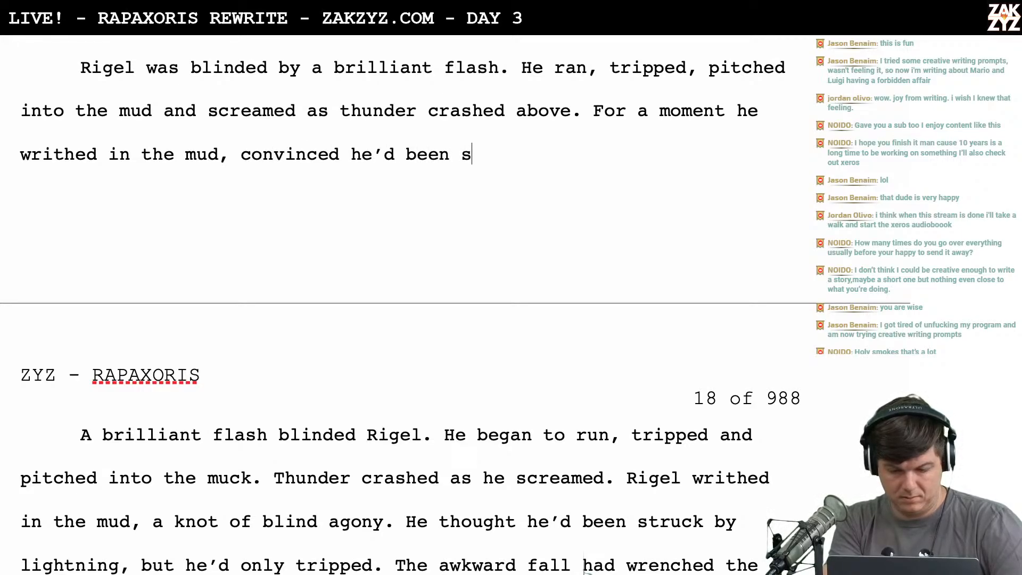
text(y lightning.)
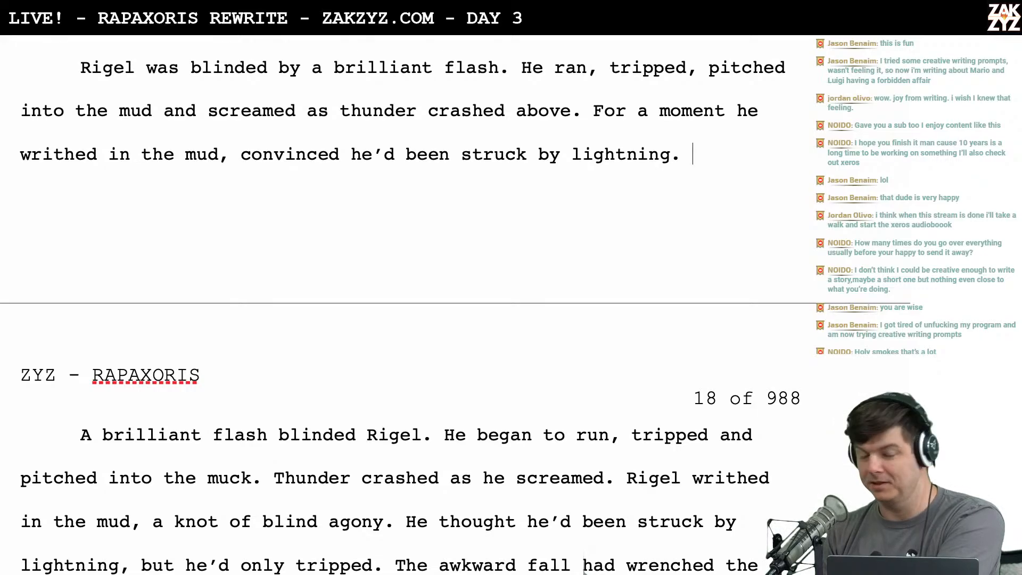
scroll(584, 564, down, 1)
scroll(584, 564, up, 2)
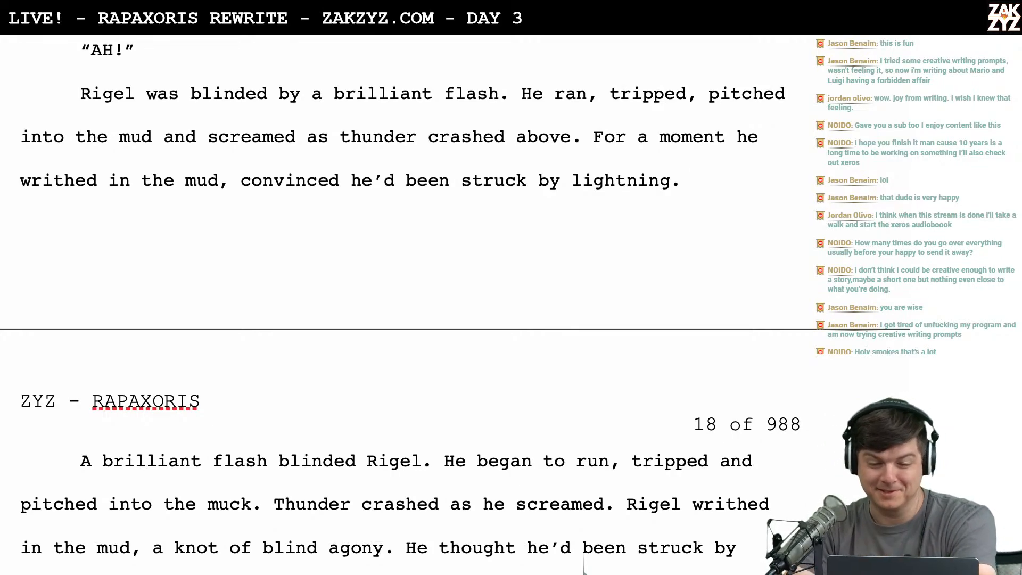
scroll(455, 305, down, 1)
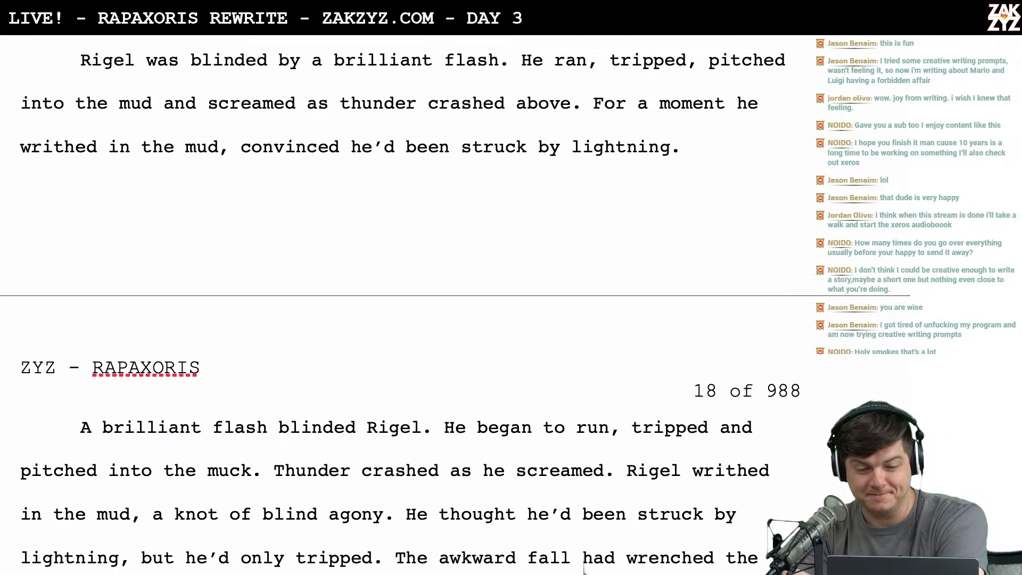
click(78, 68)
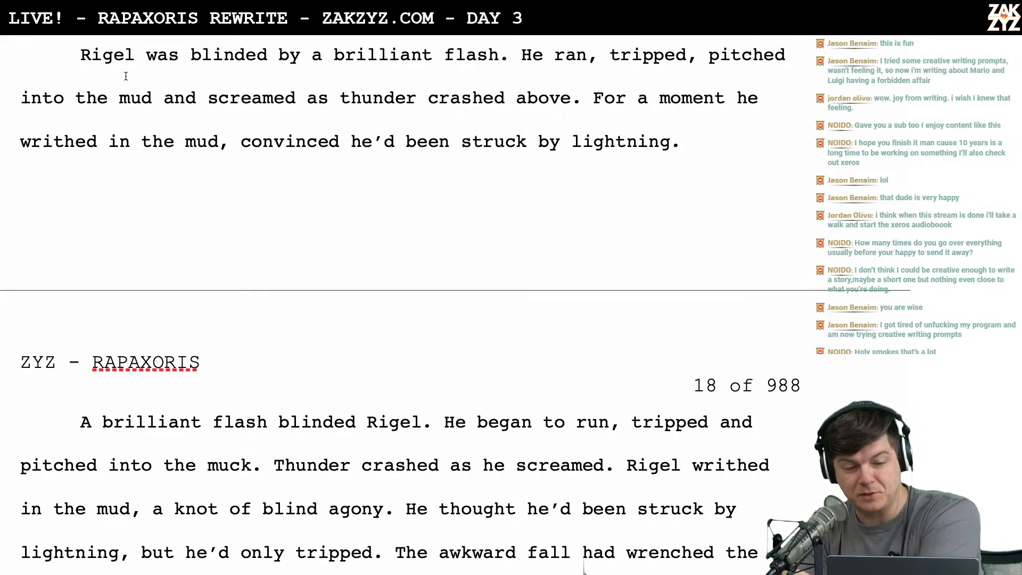
scroll(126, 76, up, 2)
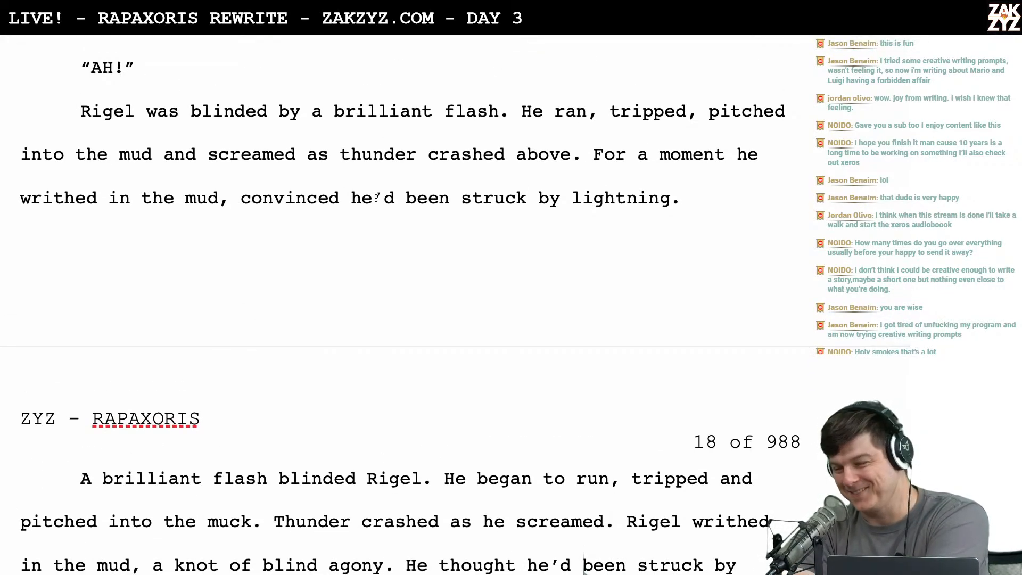
Skim ahead through the tavern scene, and reread the rewritten passage from Dead Dog Ditch to Rigel writhing in the mud
scroll(376, 198, down, 20)
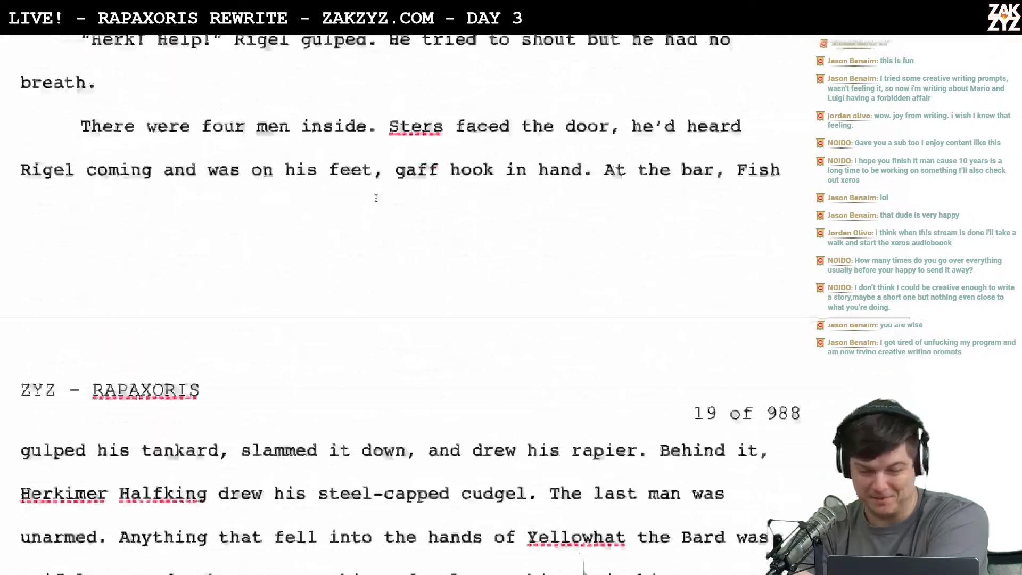
scroll(376, 201, down, 10)
scroll(376, 199, up, 20)
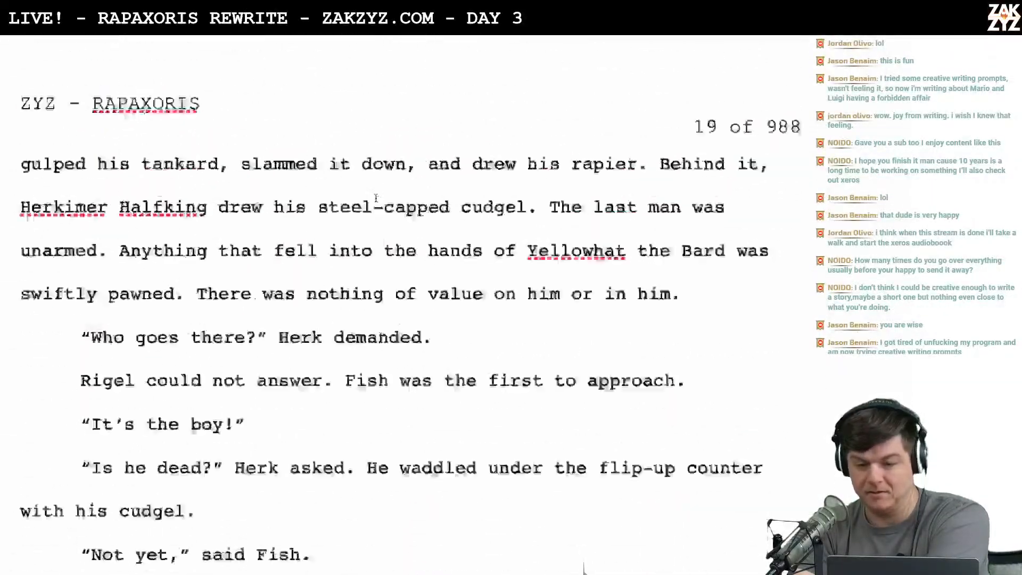
scroll(376, 198, up, 15)
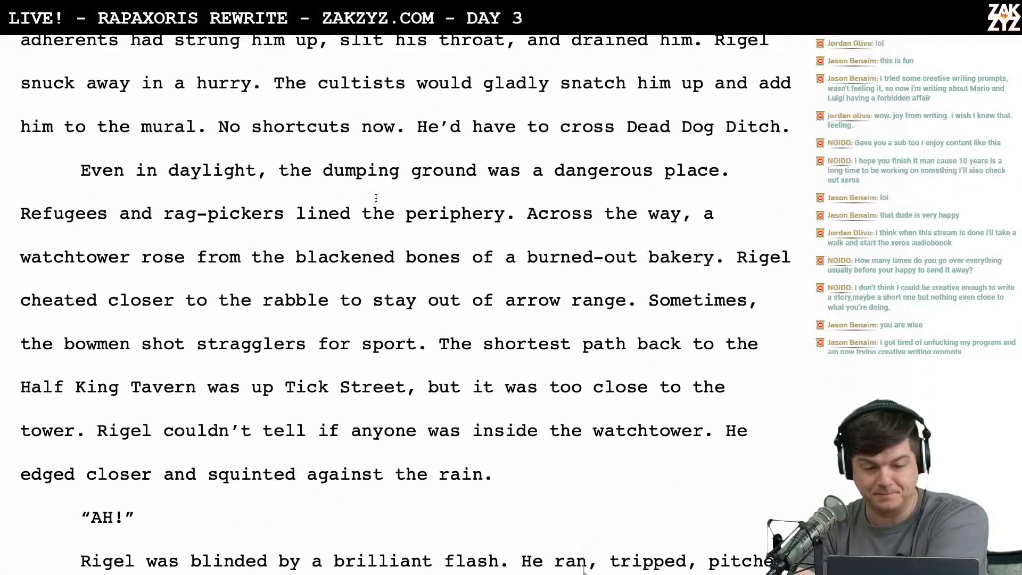
scroll(376, 198, down, 2)
click(540, 420)
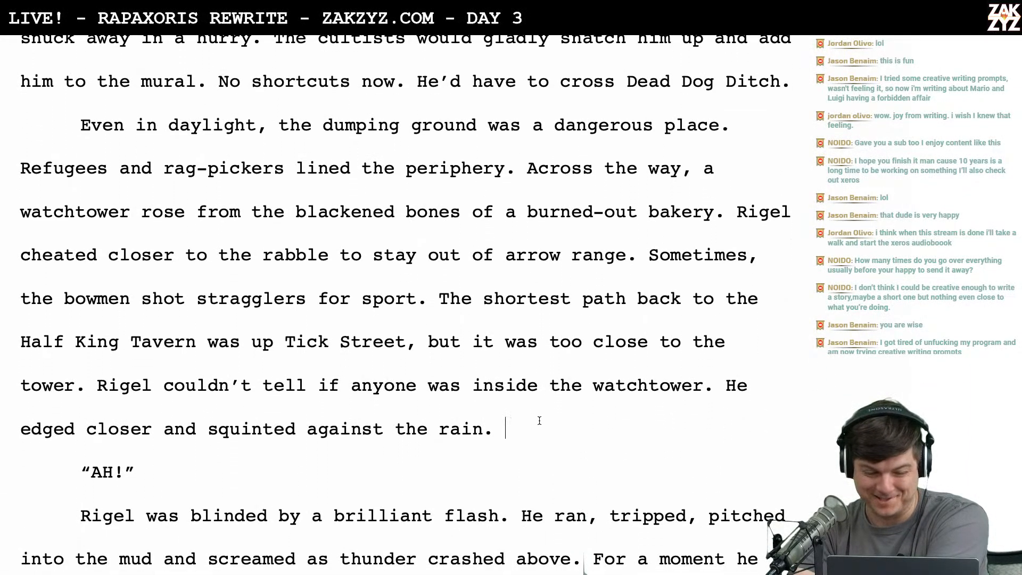
scroll(539, 421, up, 1)
scroll(539, 420, up, 2)
scroll(539, 420, down, 8)
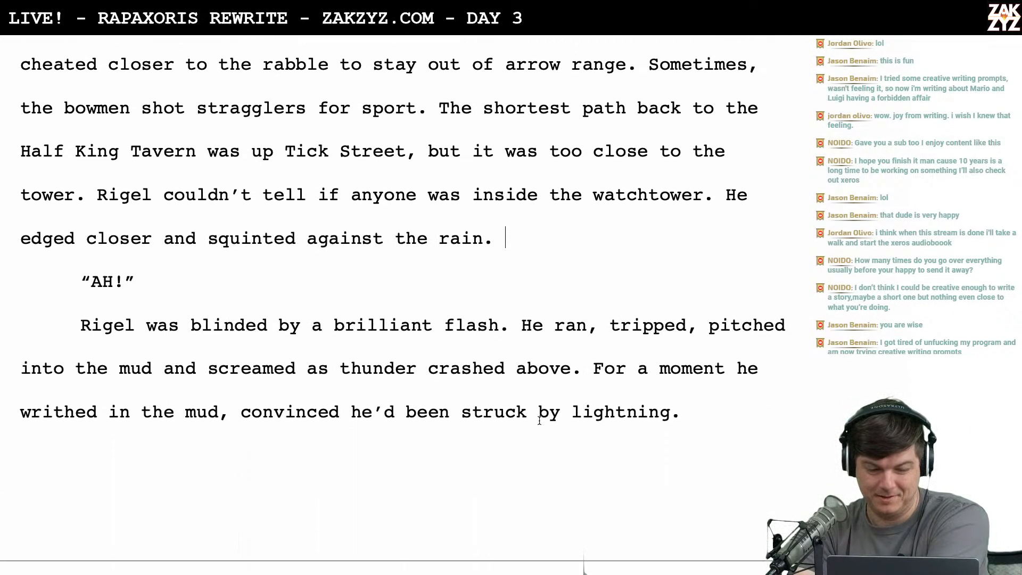
click(446, 229)
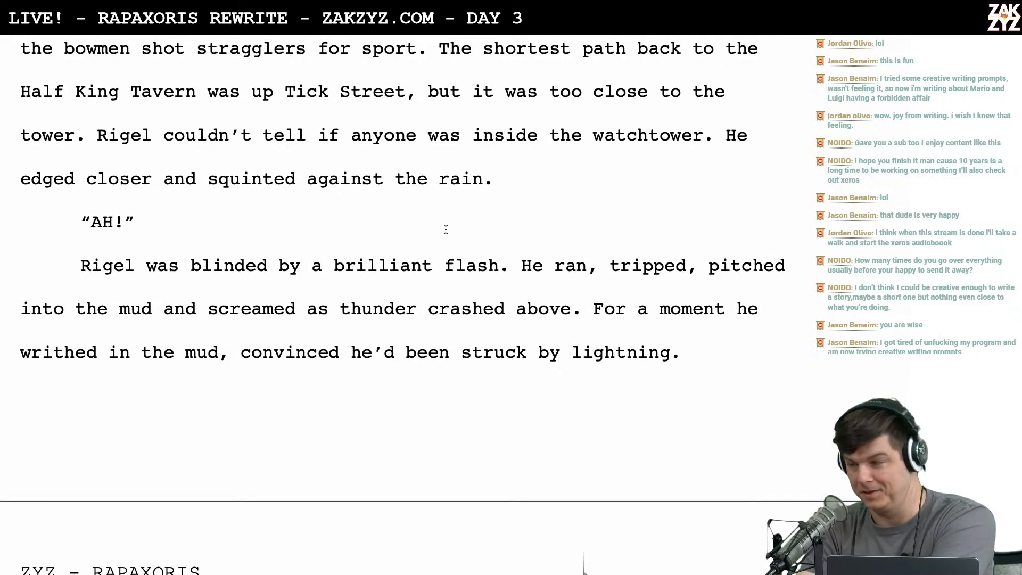